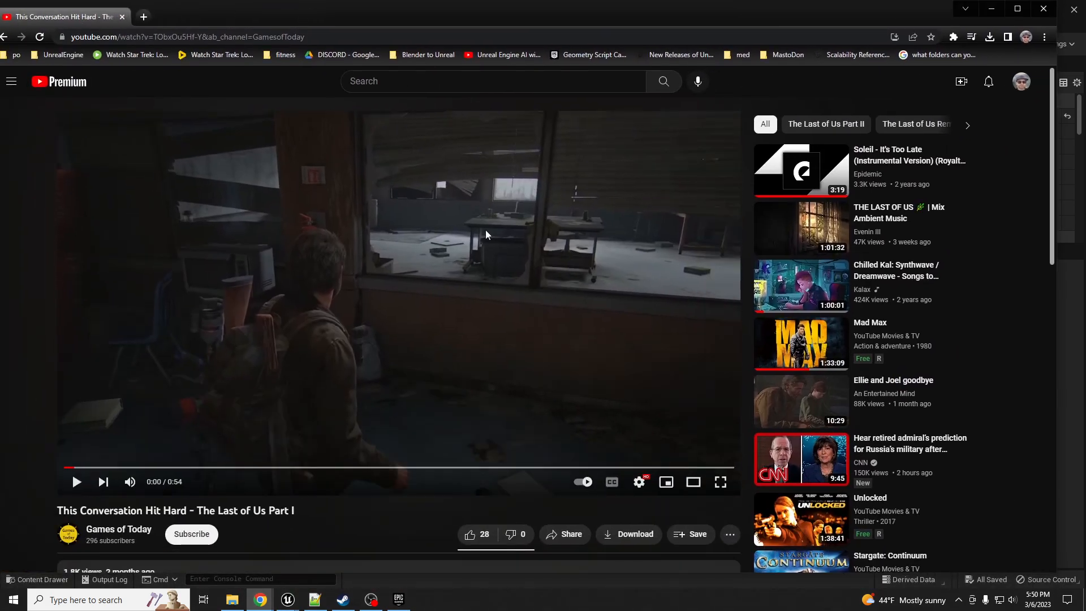
- Watch the "This Conversation Hit Hard - The Last of Us Part I" clip in full screen, adjusting the volume, and close the browser
{"action": "left_click", "coordinate": [726, 483]}
{"action": "left_click", "coordinate": [427, 283]}
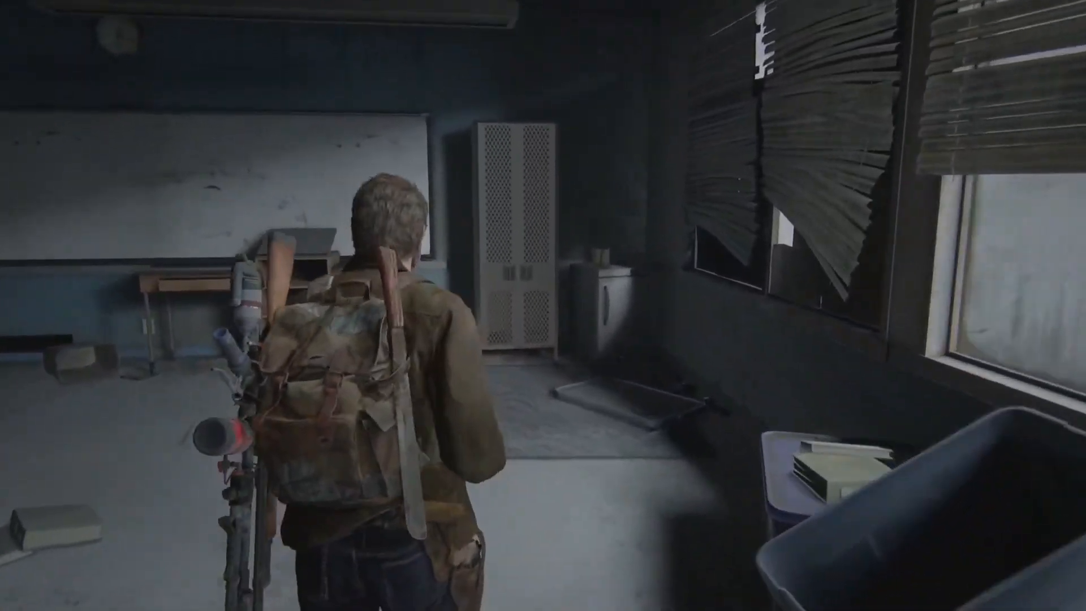
{"action": "key", "text": "XF86AudioLowerVolume"}
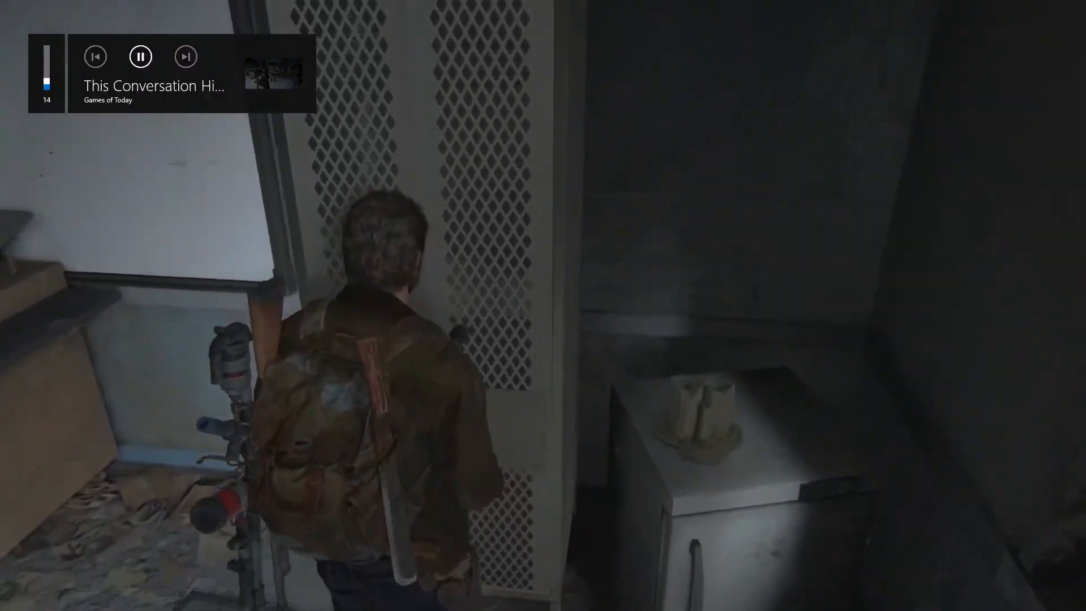
{"action": "key", "text": "XF86AudioRaiseVolume"}
{"action": "key", "text": "XF86AudioRaiseVolume"}
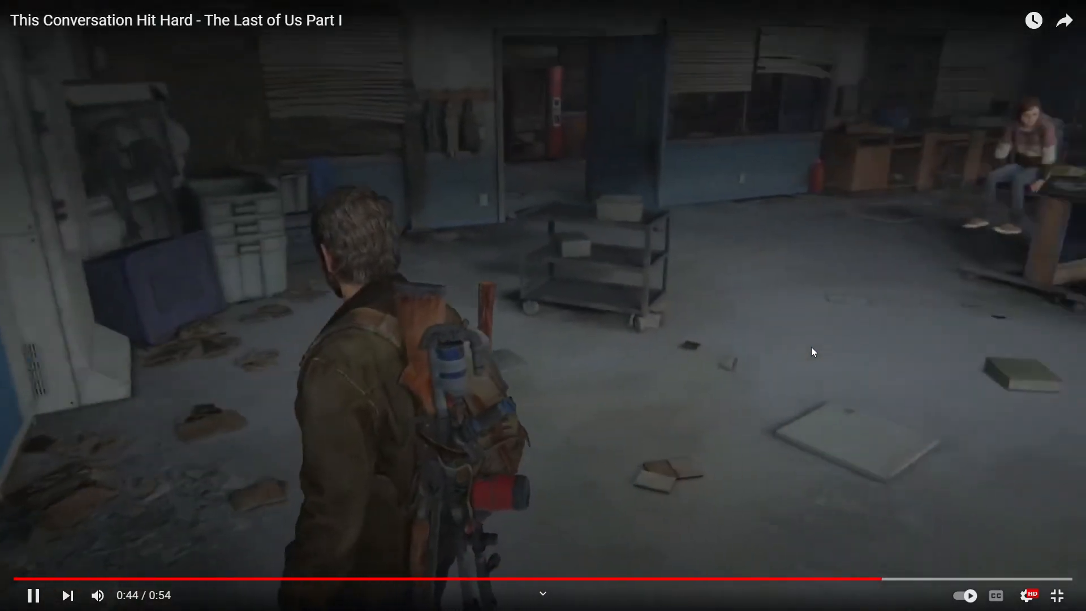
{"action": "key", "text": "Escape"}
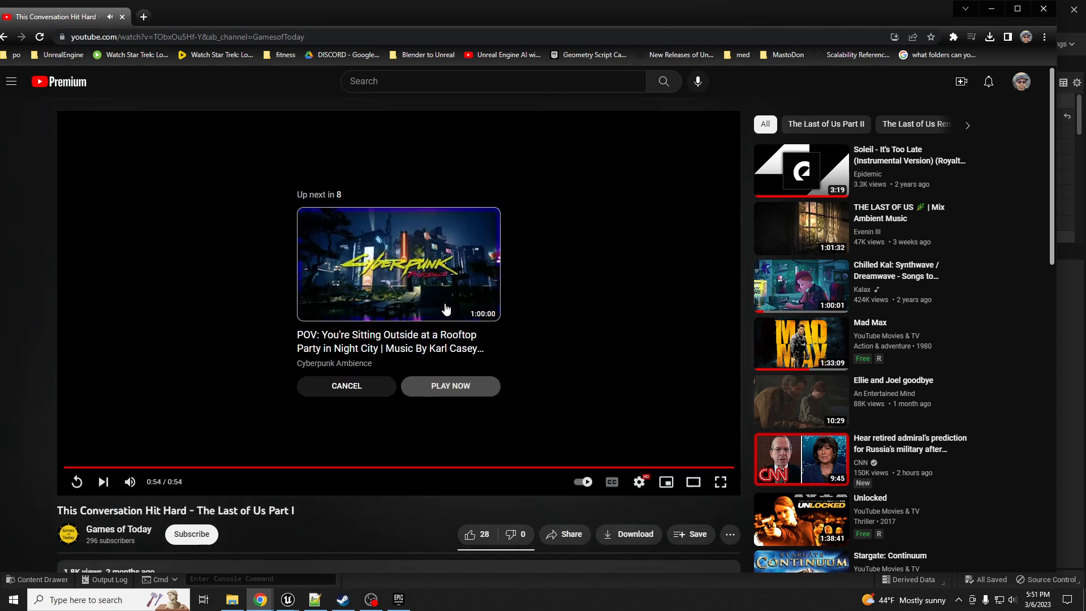
{"action": "left_click", "coordinate": [1047, 15]}
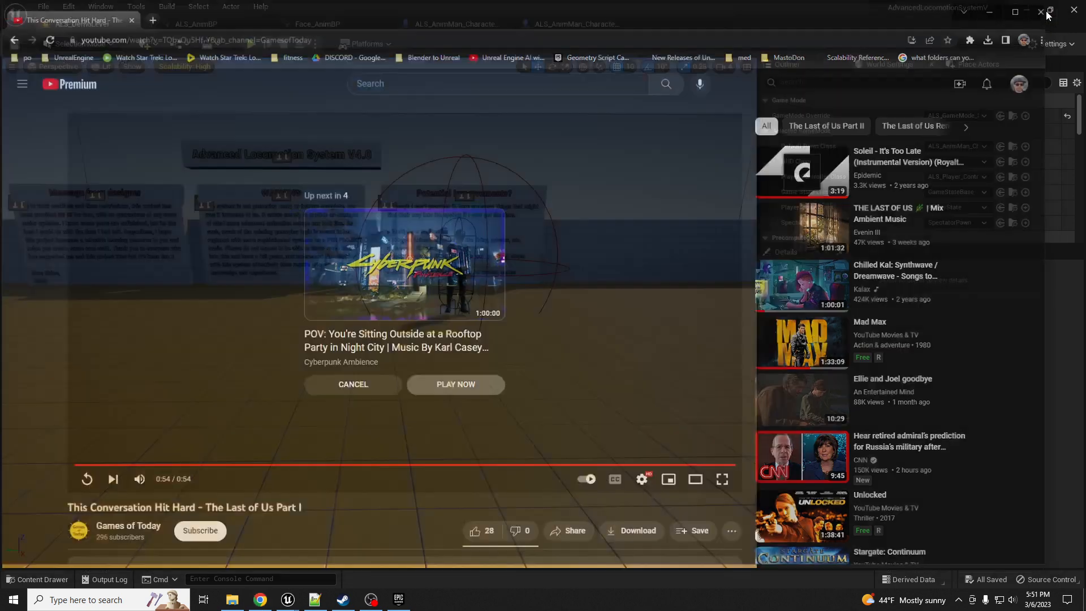
- Play the finished demo level and run the blue character around the NPC standing near the Advanced Locomotion System signs
{"action": "right_click_drag", "start_coordinate": [524, 353], "coordinate": [532, 346]}
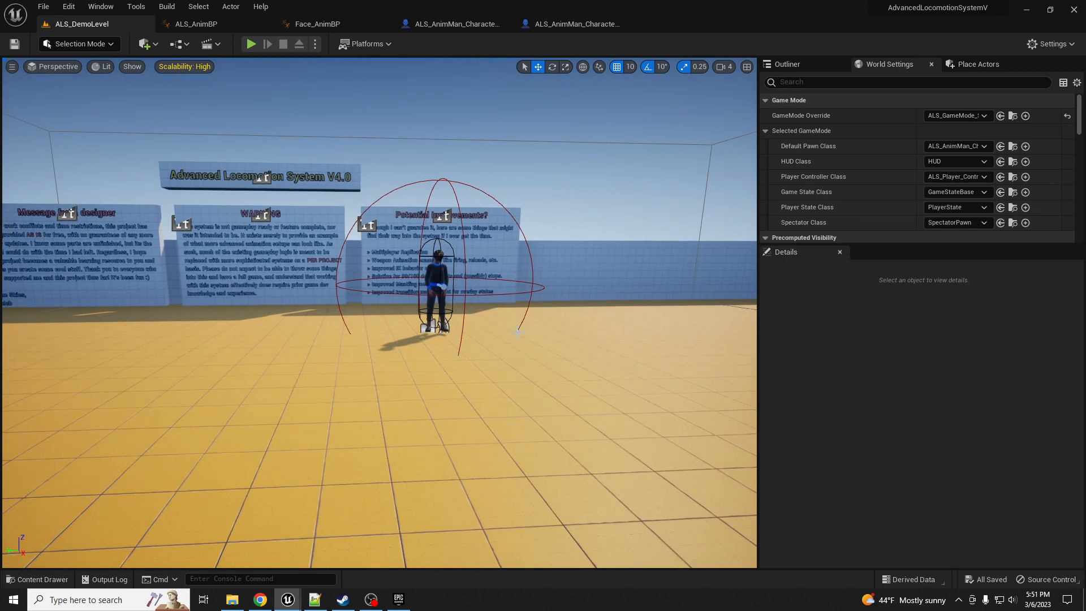
{"action": "right_click_drag", "start_coordinate": [531, 346], "coordinate": [537, 332]}
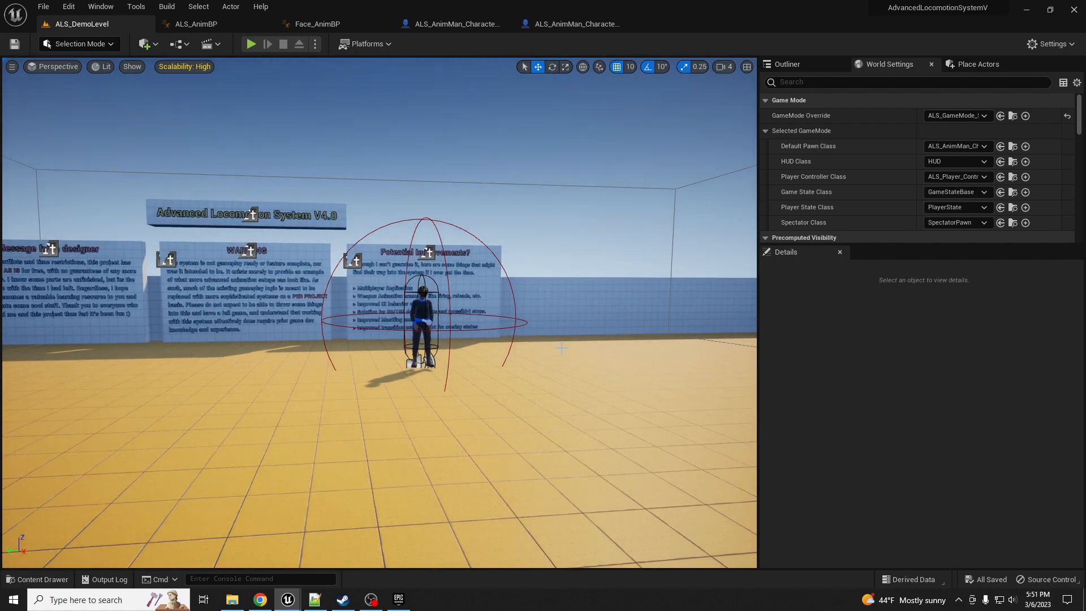
{"action": "key", "text": "alt+p"}
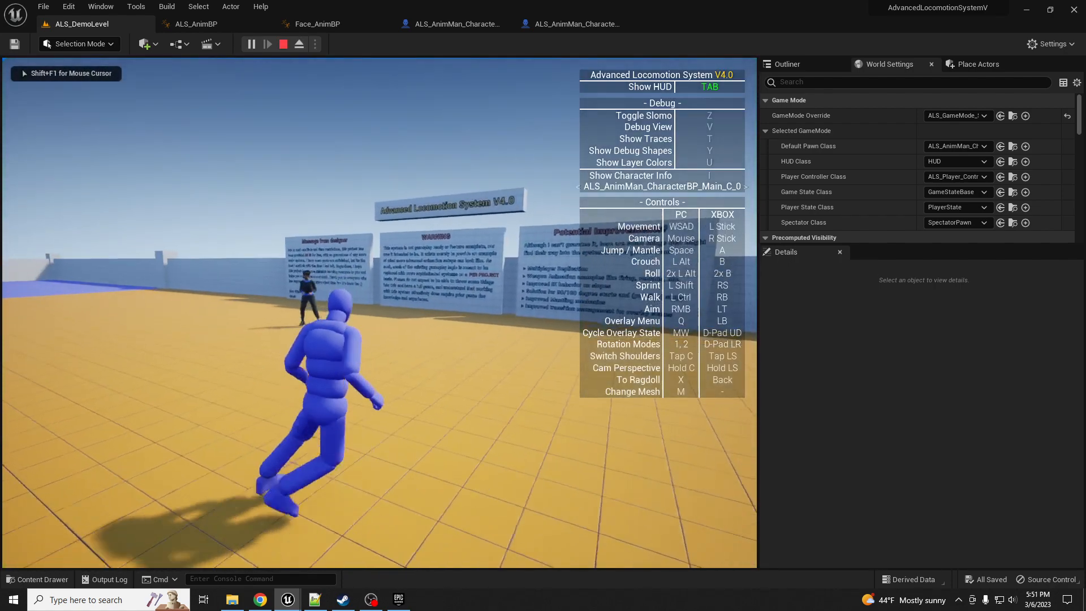
{"action": "key", "text": "a"}
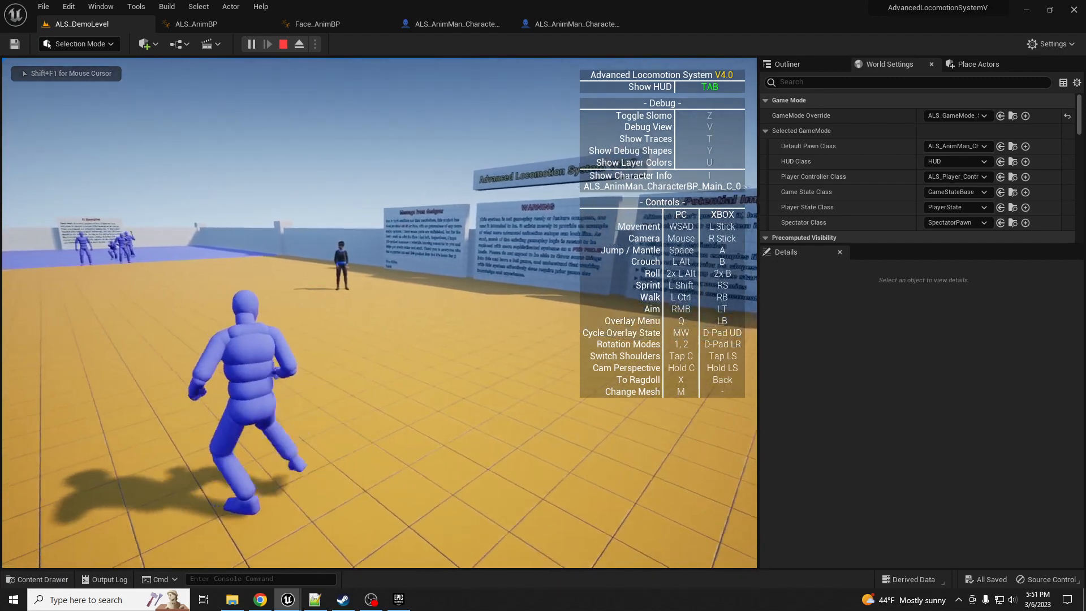
{"action": "key", "text": "XF86AudioLowerVolume"}
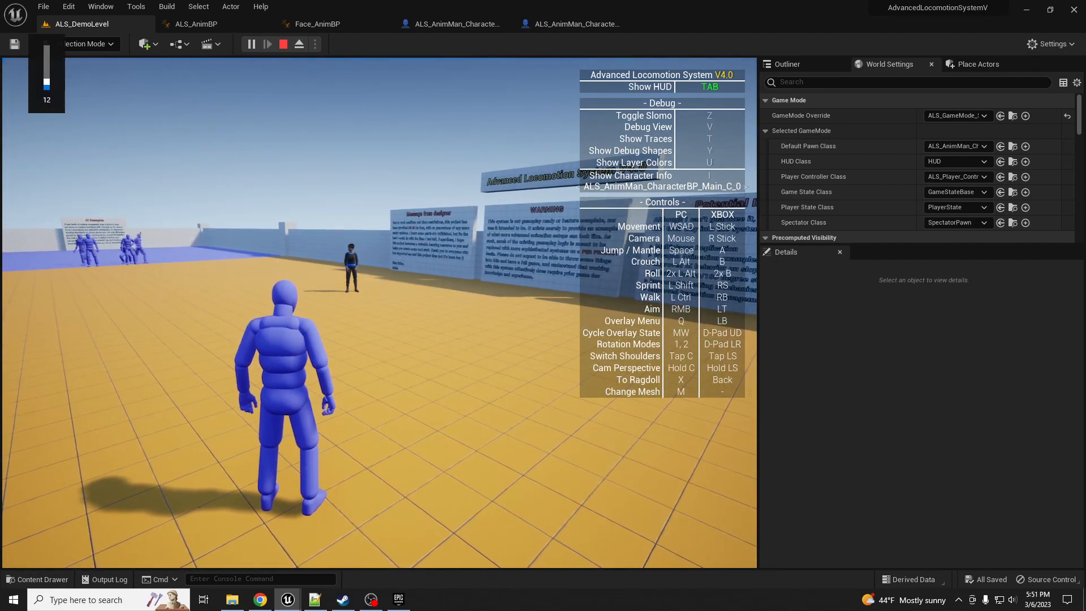
{"action": "key", "text": "s"}
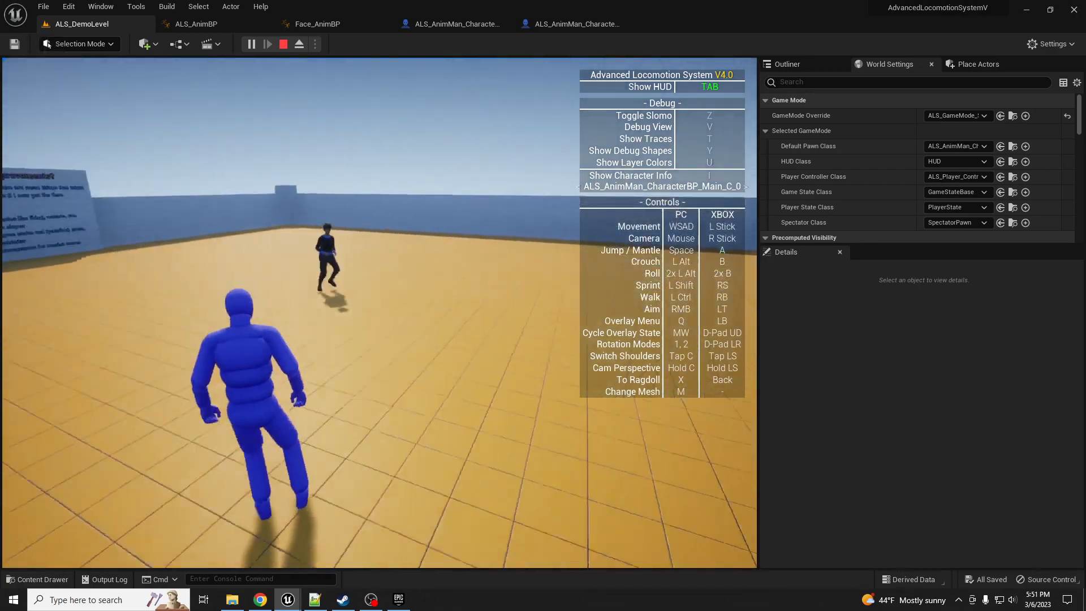
{"action": "key", "text": "a"}
{"action": "key", "text": "d"}
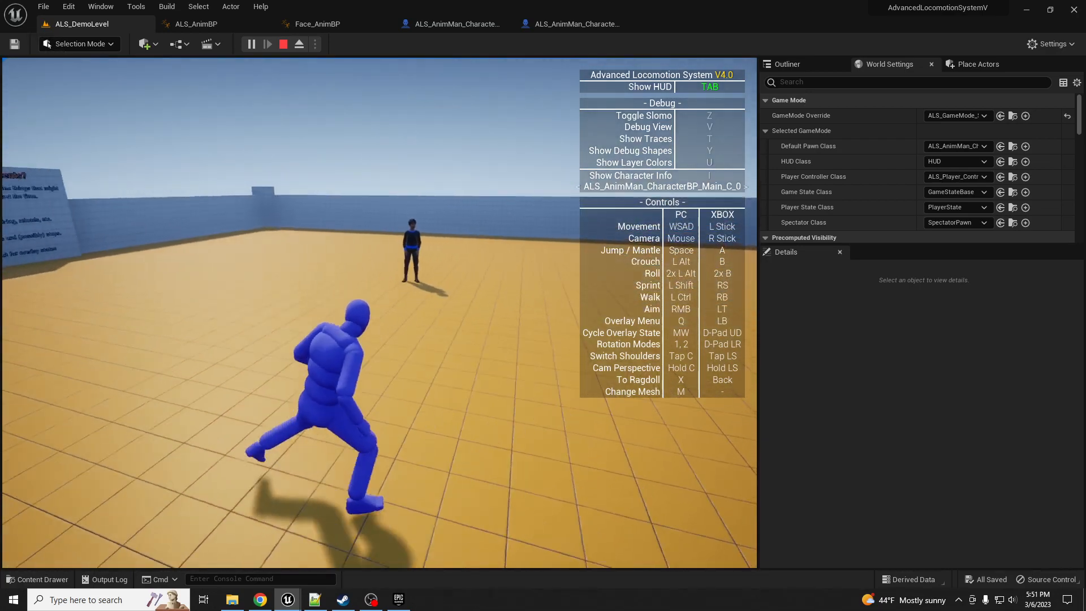
- Walk up to the NPC, test interacting with it in first-person view, and end the play session
{"action": "key", "text": "w"}
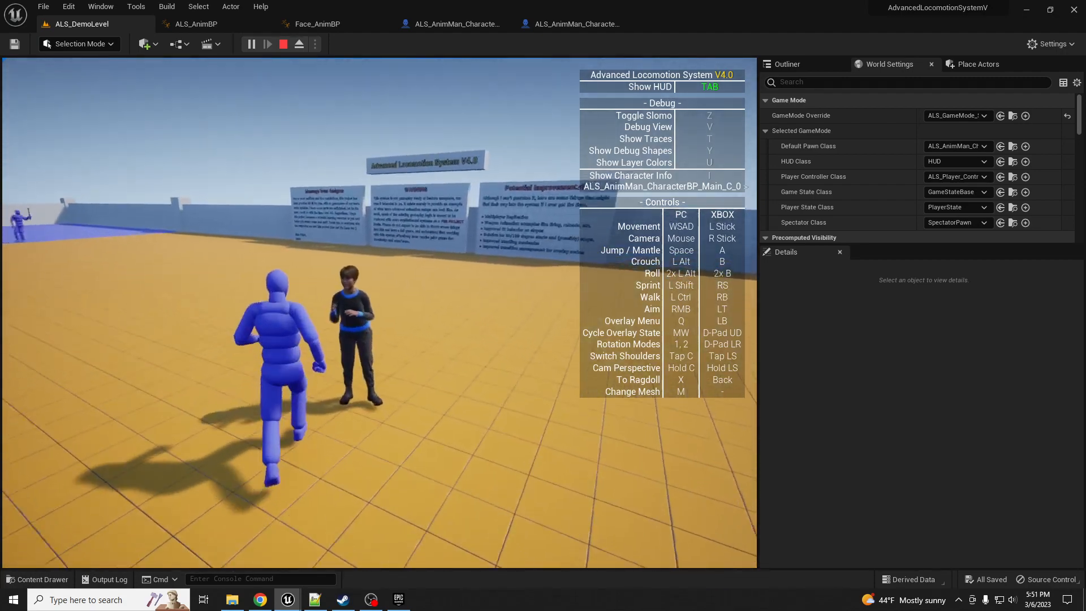
{"action": "key", "text": "c"}
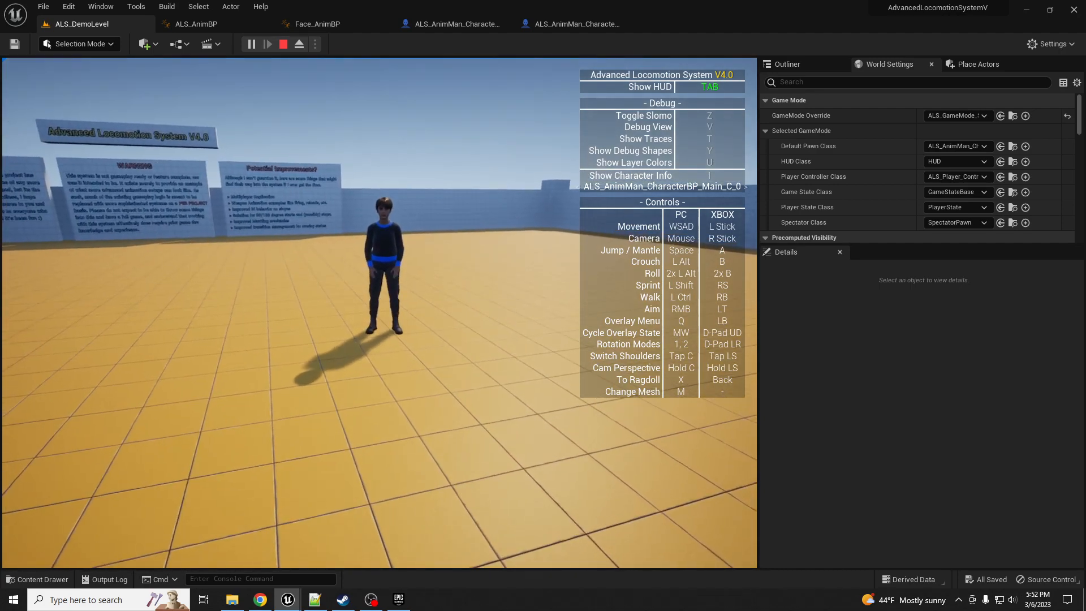
{"action": "key", "text": "e"}
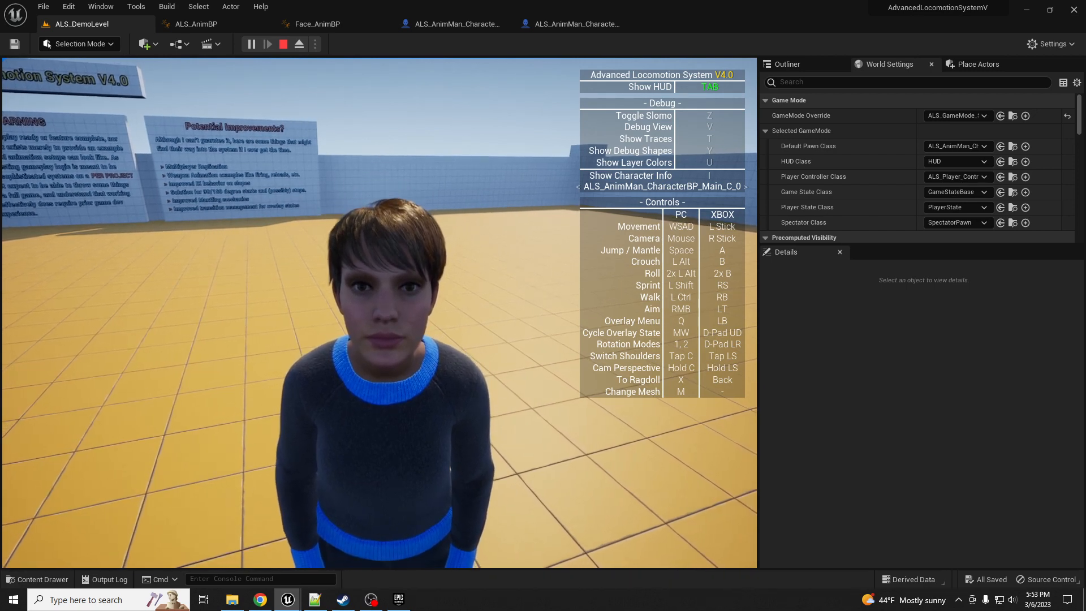
{"action": "key", "text": "Escape"}
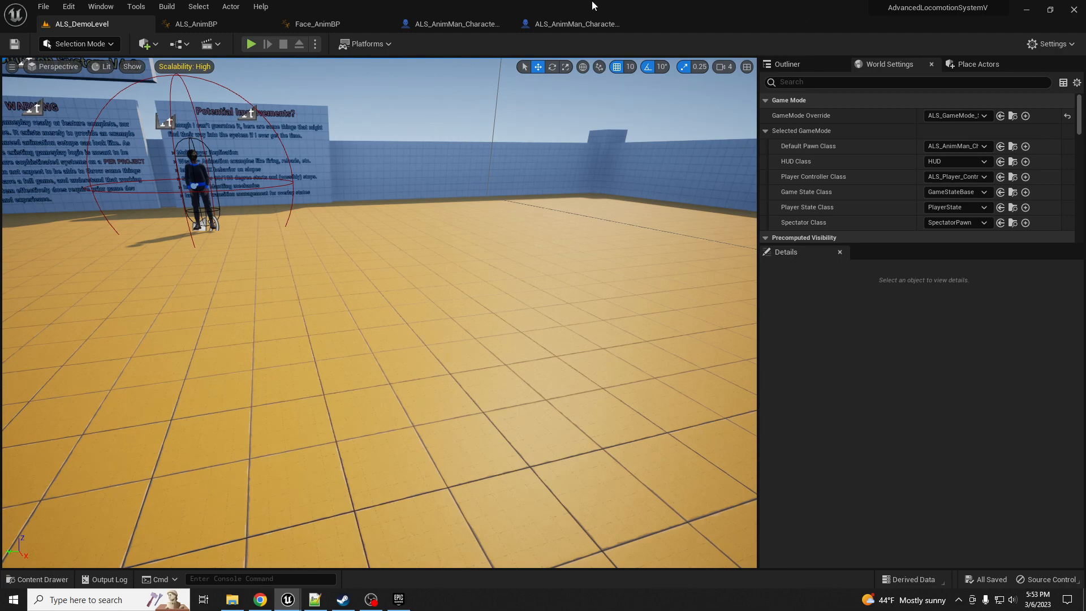
- Swap to the clean project's editor window and play-test ALS_DemoLevel, running toward the AI example characters before ending the session
{"action": "left_click_drag", "start_coordinate": [677, 8], "coordinate": [0, 84]}
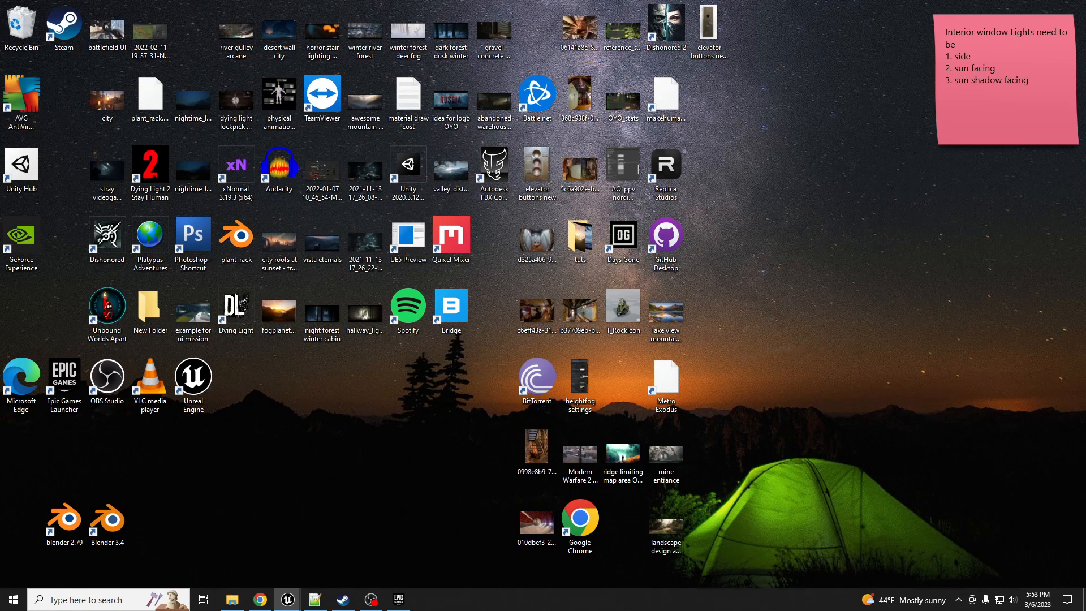
{"action": "left_click_drag", "start_coordinate": [1085, 107], "coordinate": [496, 1]}
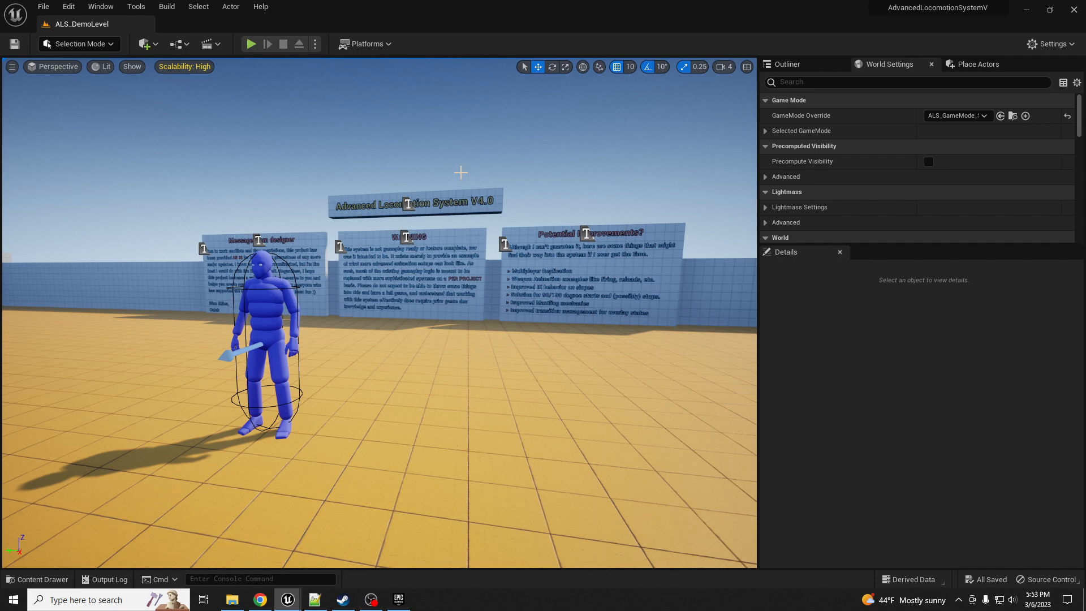
{"action": "right_click_drag", "start_coordinate": [470, 254], "coordinate": [396, 271]}
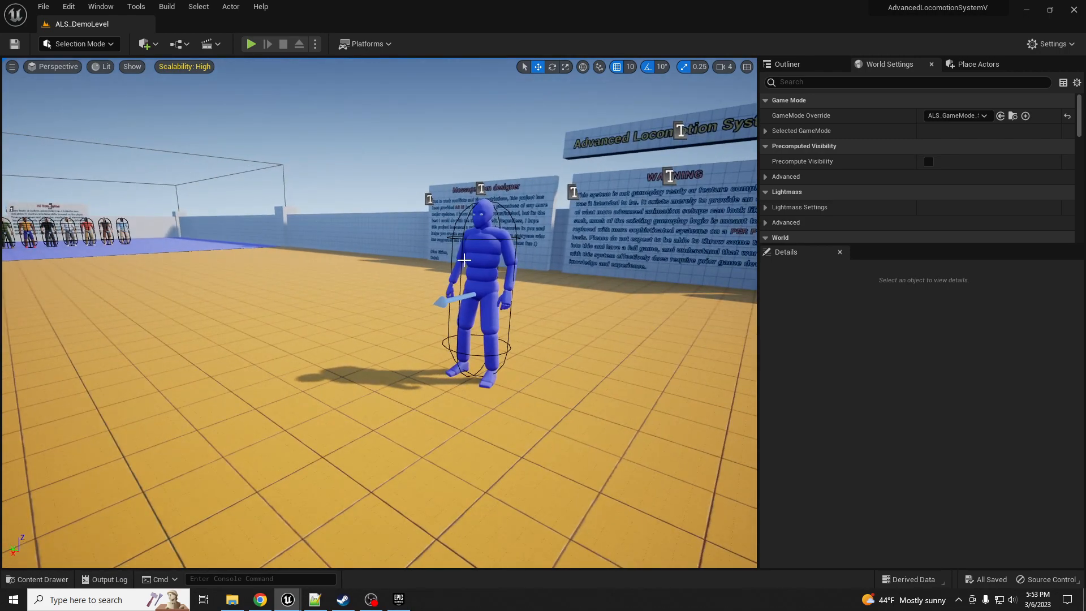
{"action": "key", "text": "alt+p"}
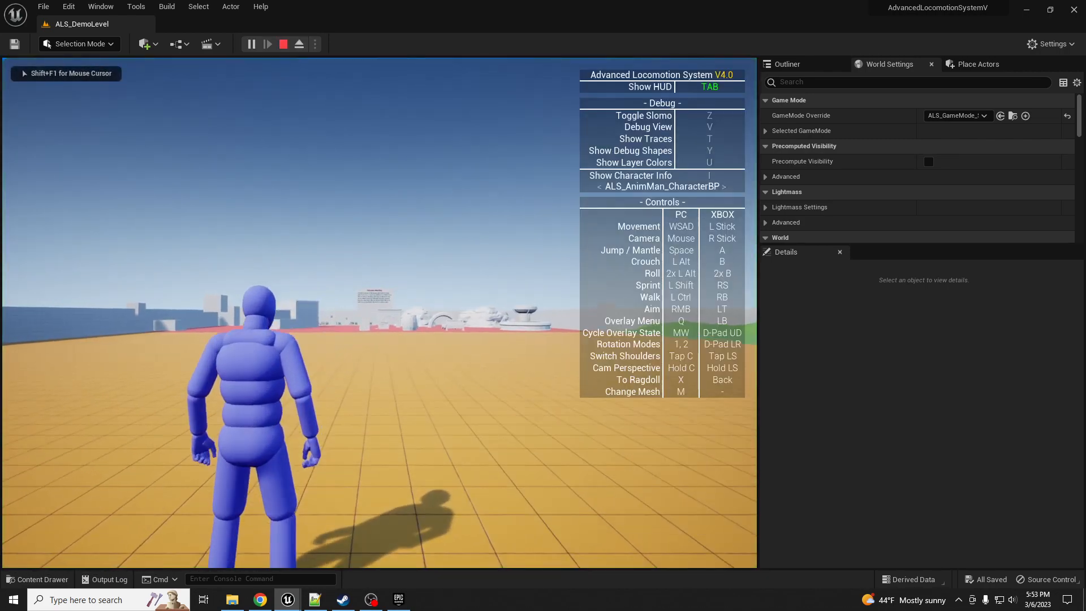
{"action": "key", "text": "w"}
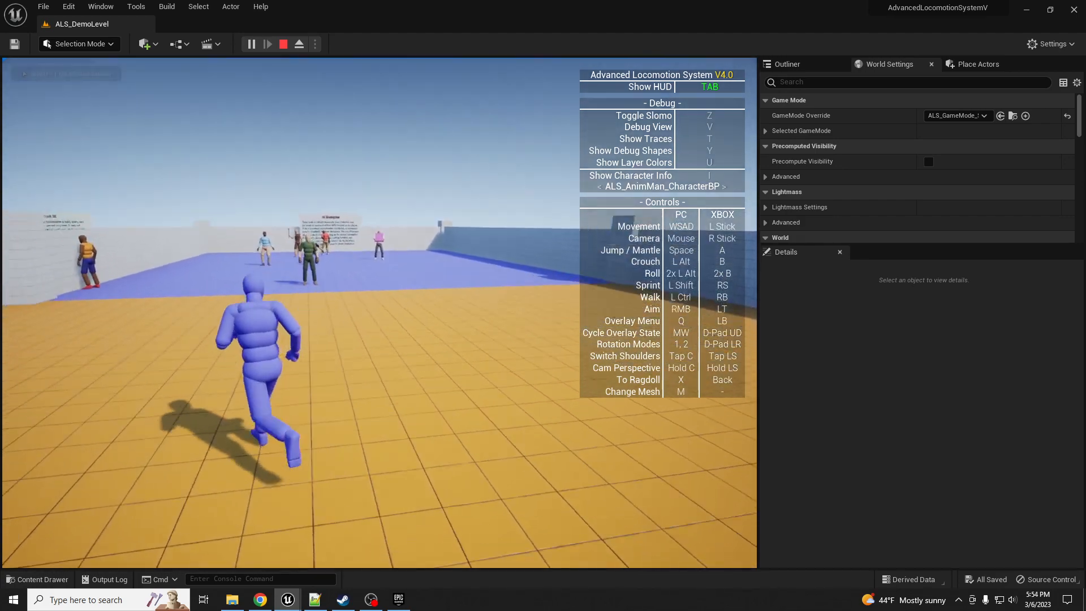
{"action": "key", "text": "d"}
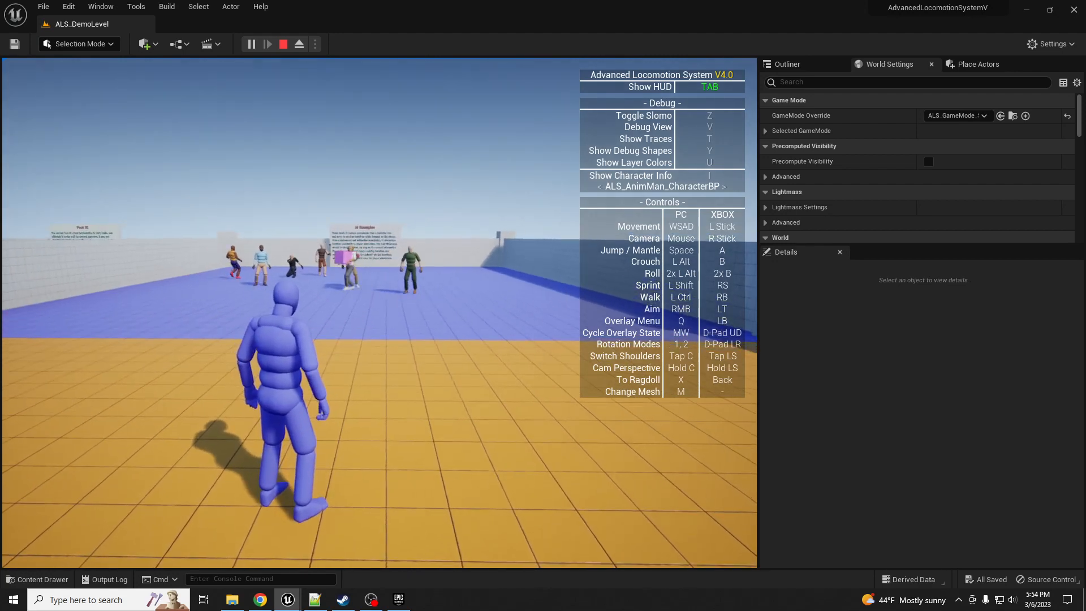
{"action": "key", "text": "a"}
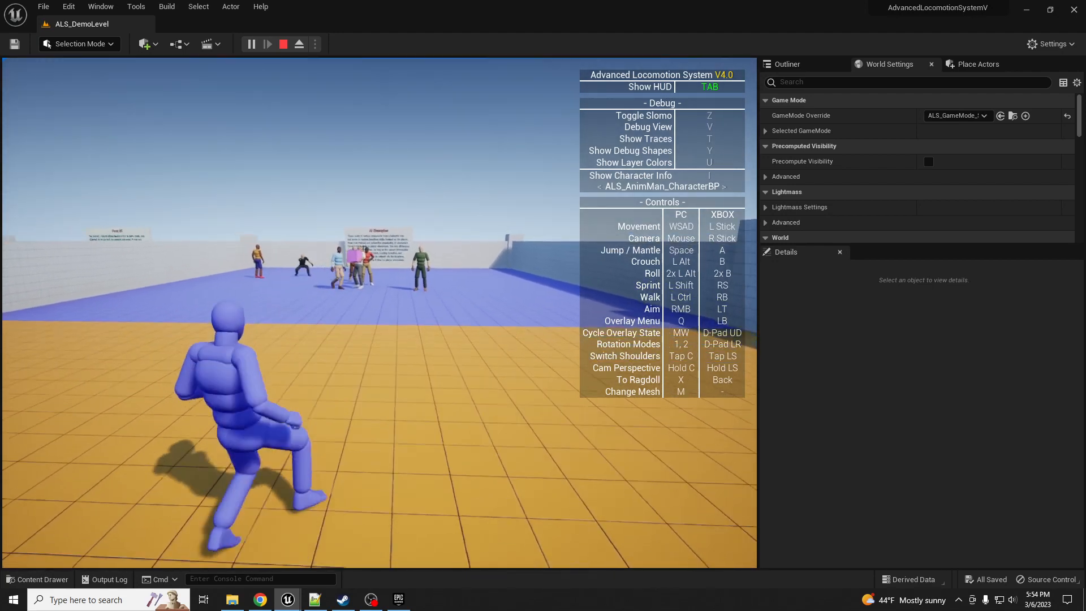
{"action": "key", "text": "Escape"}
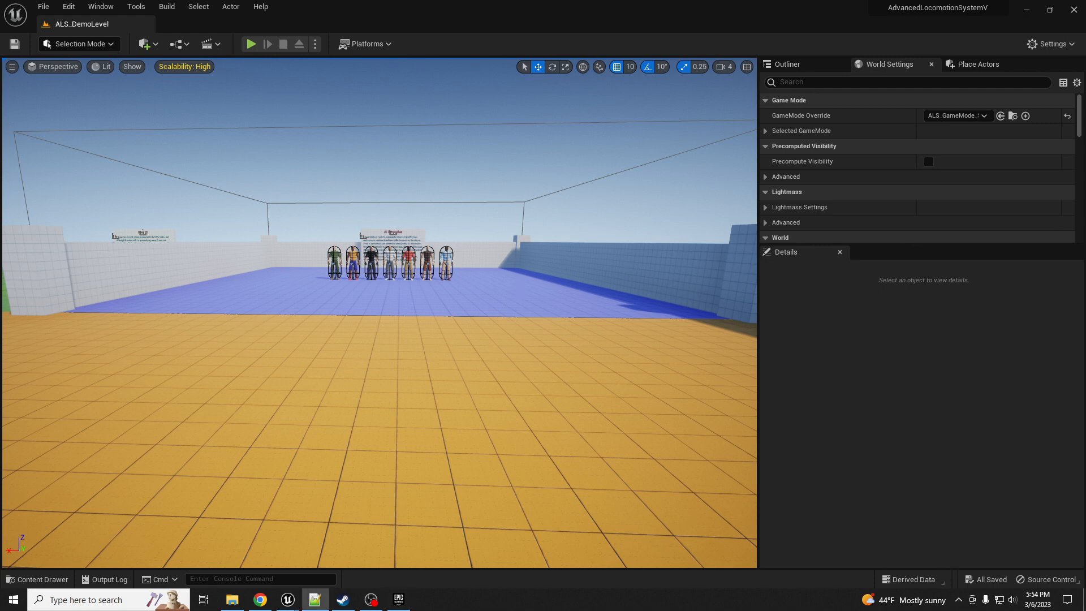
- Filter the project's content to Blueprint Class assets and inspect the details of ALS_AnimMan_CharacterBP and ALS_Base_CharacterBP
{"action": "key", "text": "alt+Tab"}
{"action": "left_click_drag", "start_coordinate": [557, 315], "coordinate": [639, 177]}
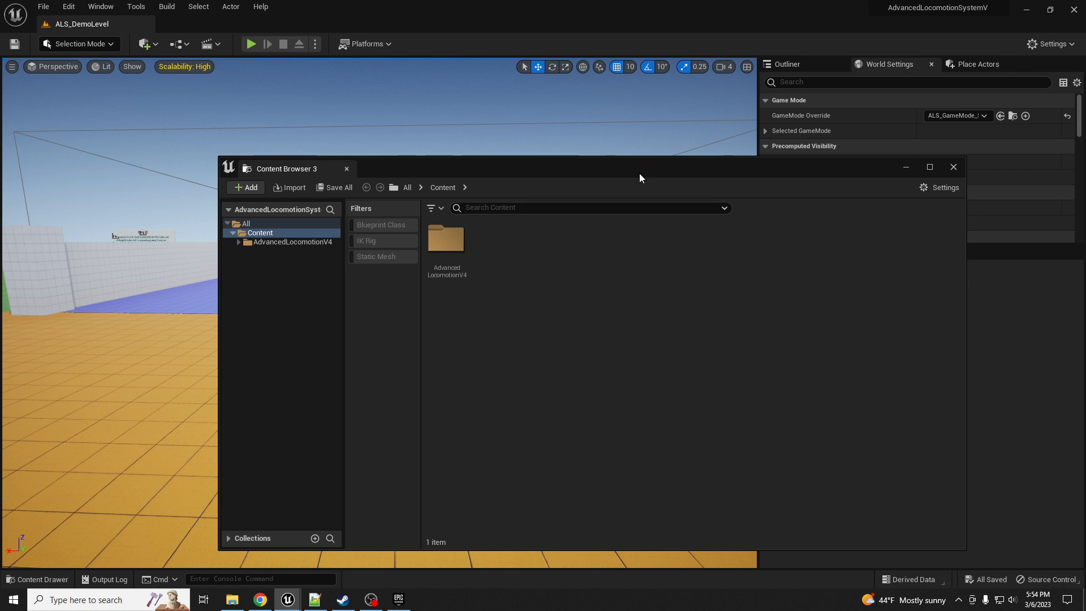
{"action": "left_click", "coordinate": [239, 241]}
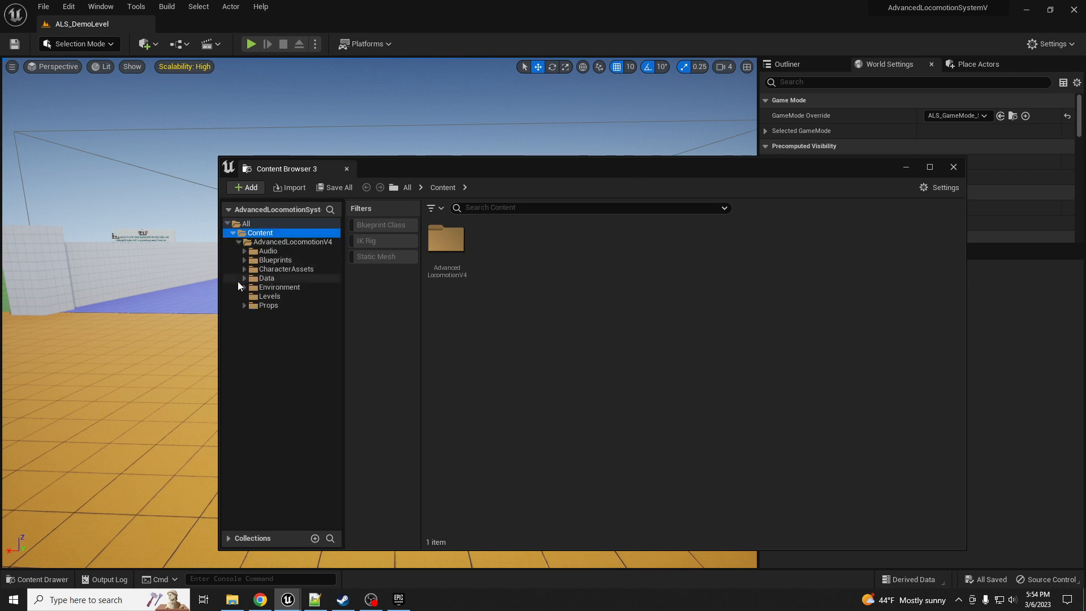
{"action": "left_click", "coordinate": [379, 225]}
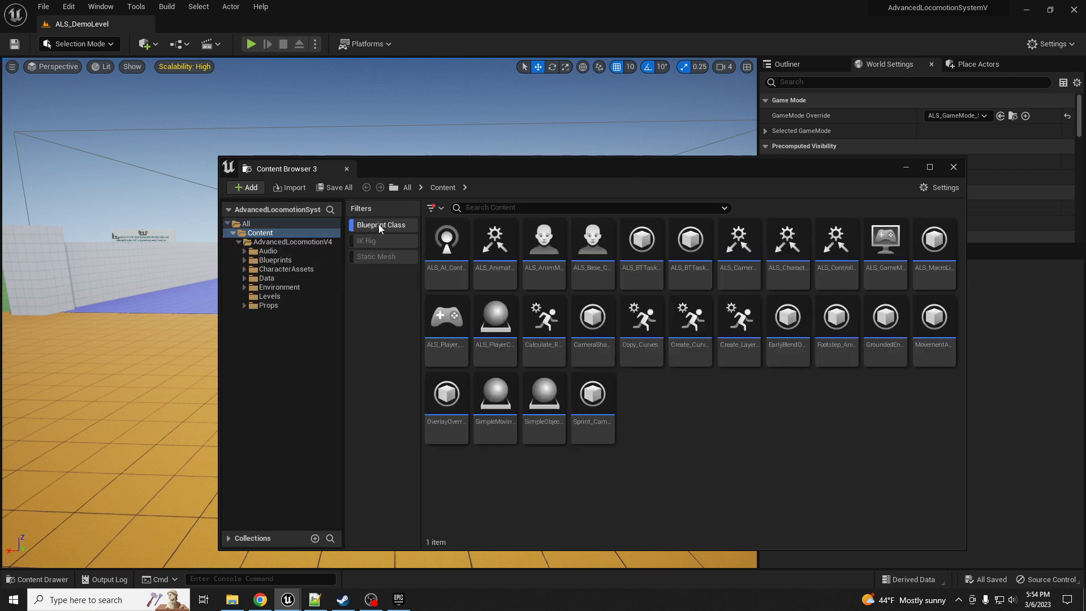
{"action": "left_click", "coordinate": [539, 247]}
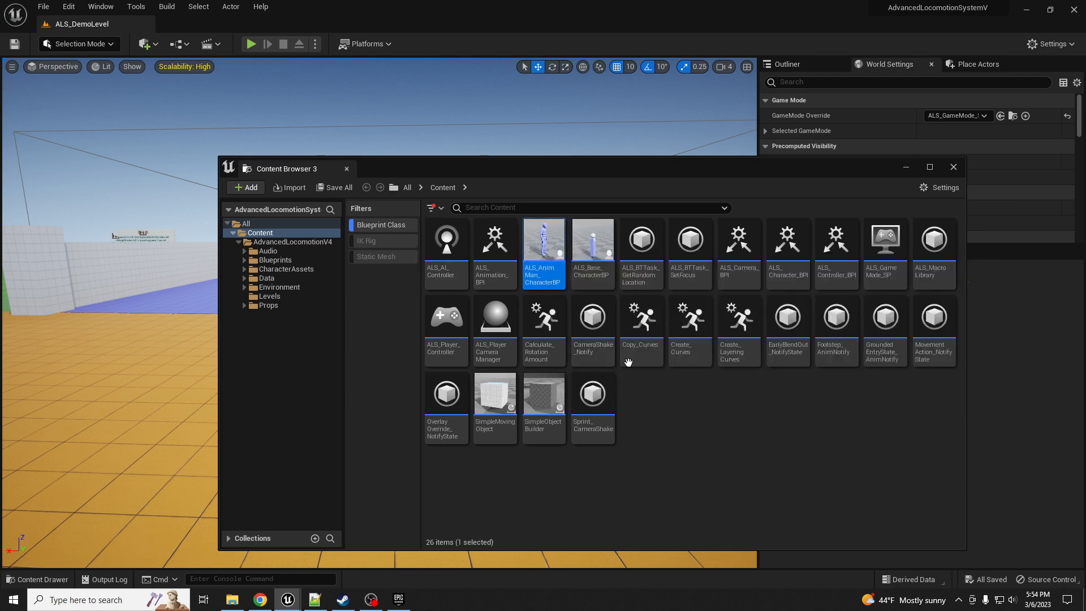
{"action": "mouse_move", "coordinate": [553, 277]}
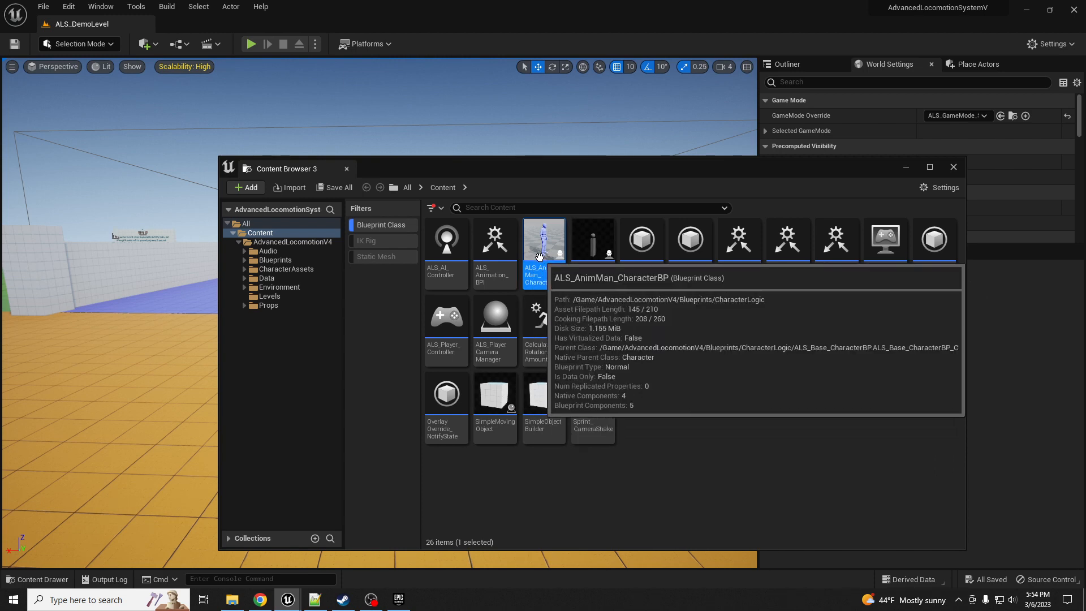
{"action": "mouse_move", "coordinate": [593, 272]}
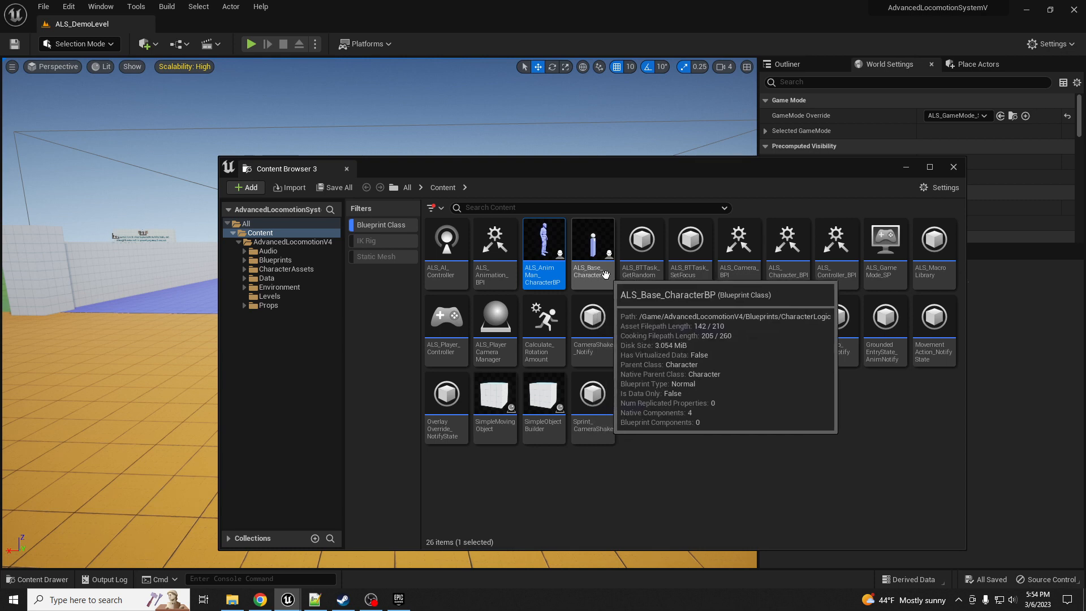
{"action": "mouse_move", "coordinate": [547, 236]}
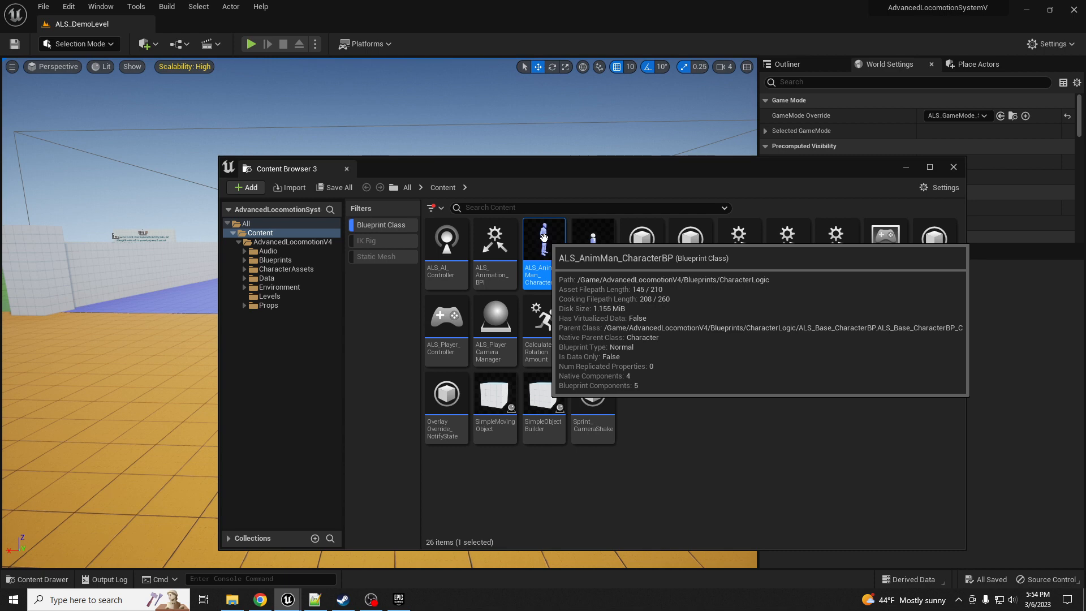
- Select the middle AI example character in the level and show the ALS_AnimMan_CharacterBP asset in its content folder
{"action": "left_click_drag", "start_coordinate": [538, 169], "coordinate": [0, 183]}
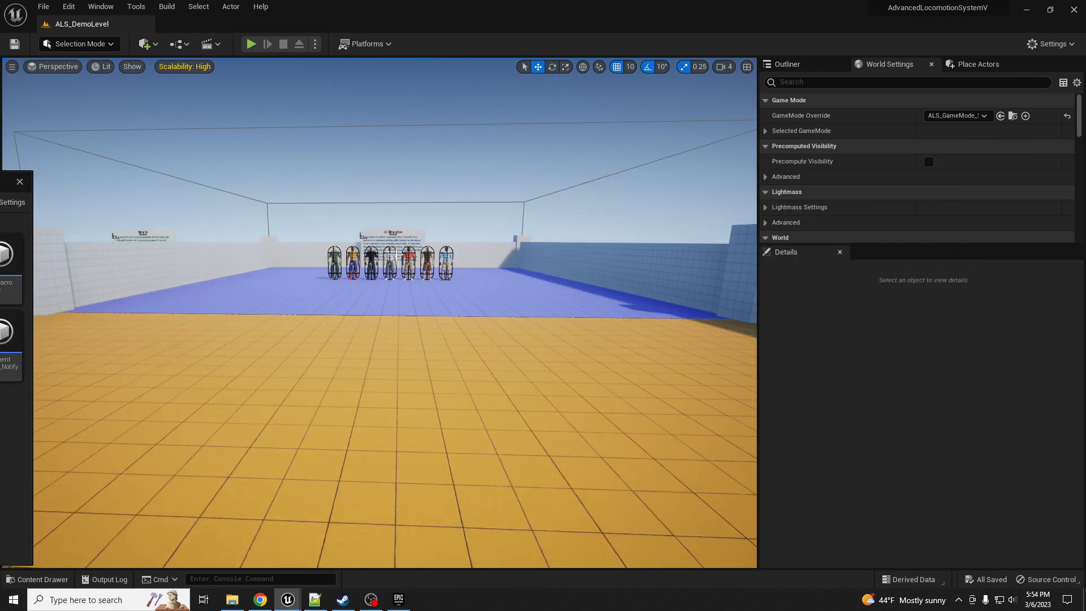
{"action": "left_click", "coordinate": [391, 254]}
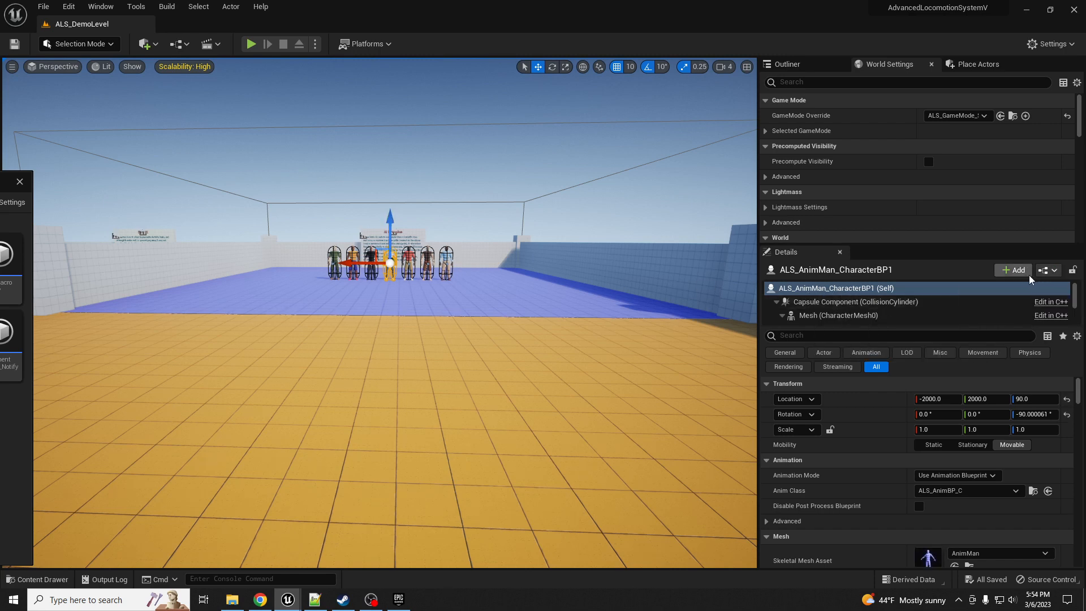
{"action": "left_click_drag", "start_coordinate": [0, 183], "coordinate": [477, 153]}
{"action": "right_click", "coordinate": [442, 220]}
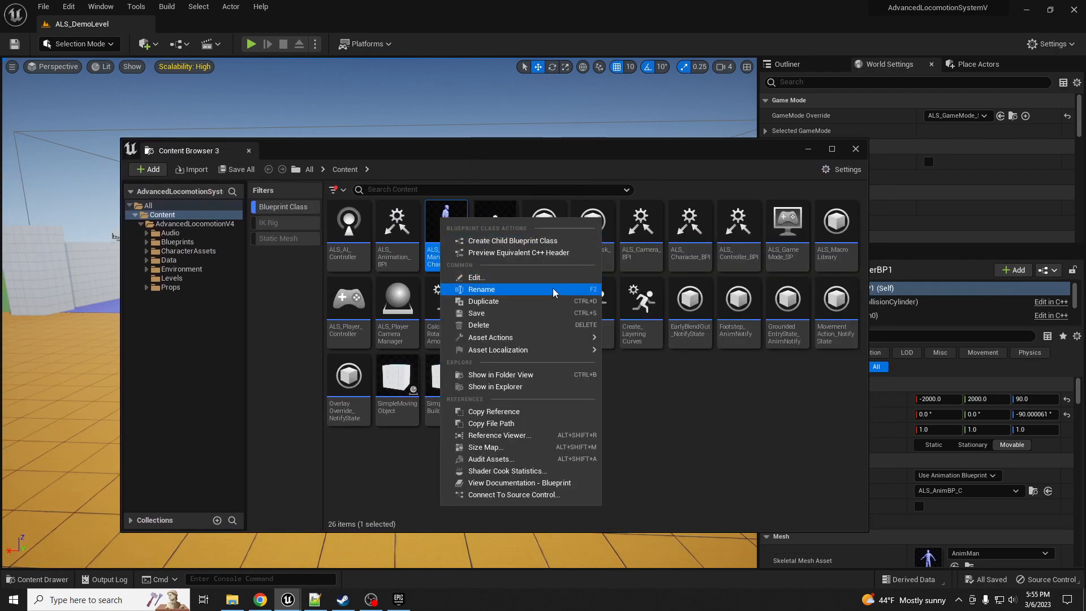
{"action": "left_click", "coordinate": [525, 376]}
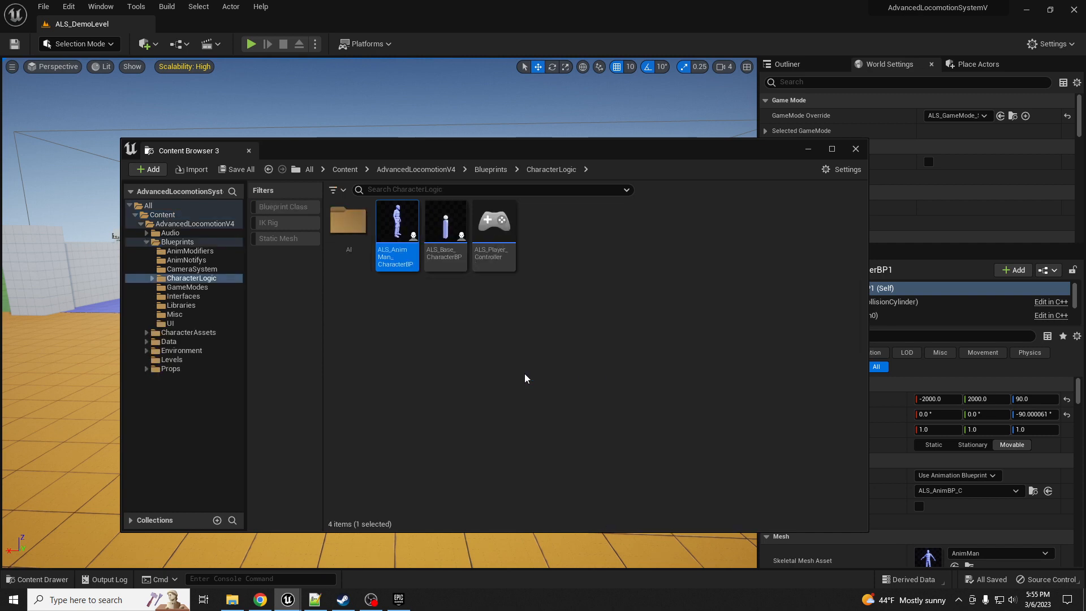
- Create a child Blueprint of ALS_AnimMan_CharacterBP and name it ALS_Main_AnimMan_CharacterBP_Child
{"action": "right_click", "coordinate": [399, 231]}
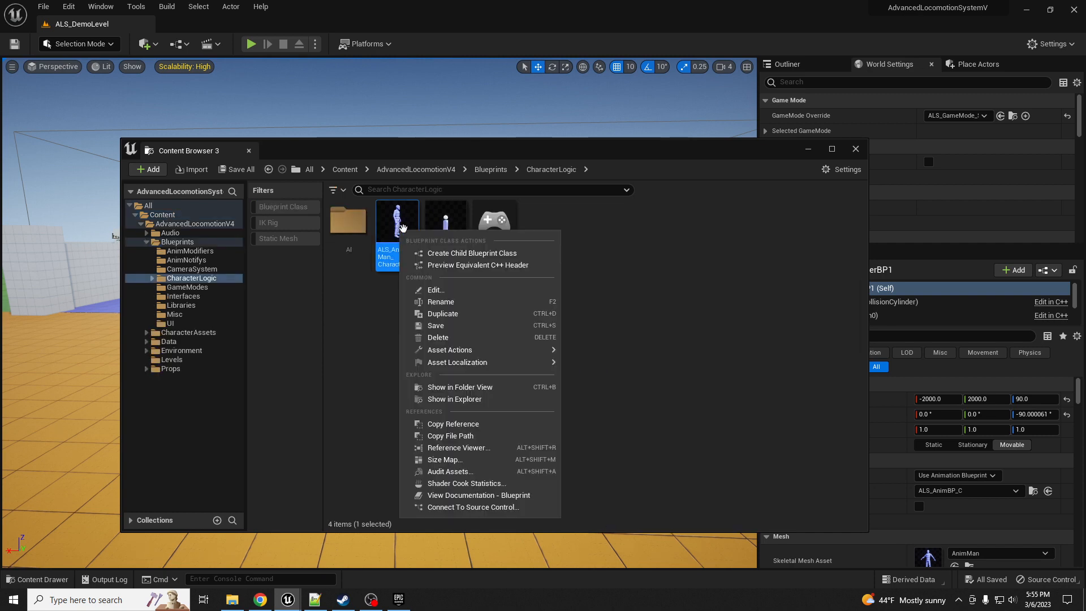
{"action": "left_click", "coordinate": [477, 256]}
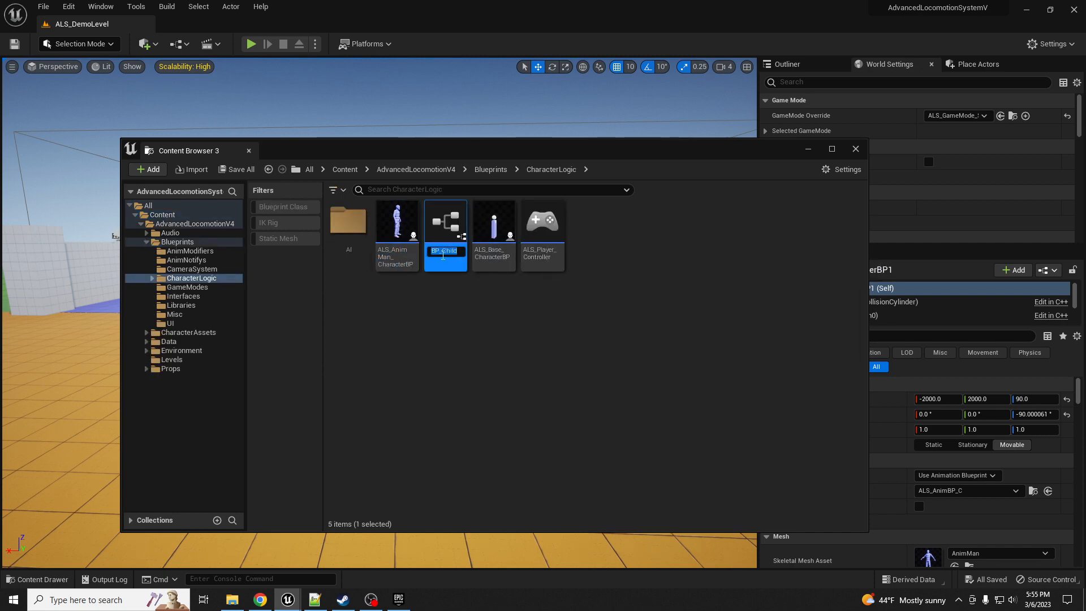
{"action": "left_click_drag", "start_coordinate": [441, 254], "coordinate": [420, 252]}
{"action": "left_click_drag", "start_coordinate": [445, 253], "coordinate": [422, 253]}
{"action": "key", "text": "Return"}
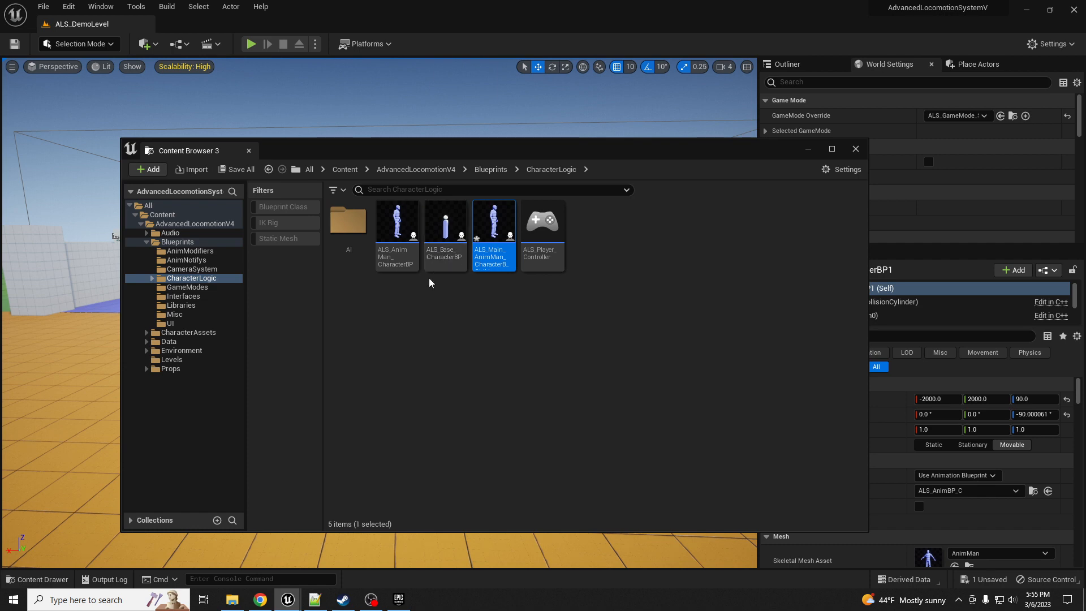
- Create a second child Blueprint of ALS_AnimMan_CharacterBP and name it ALS_NPC_AnimMan_CharacterBP_Child
{"action": "right_click", "coordinate": [396, 225]}
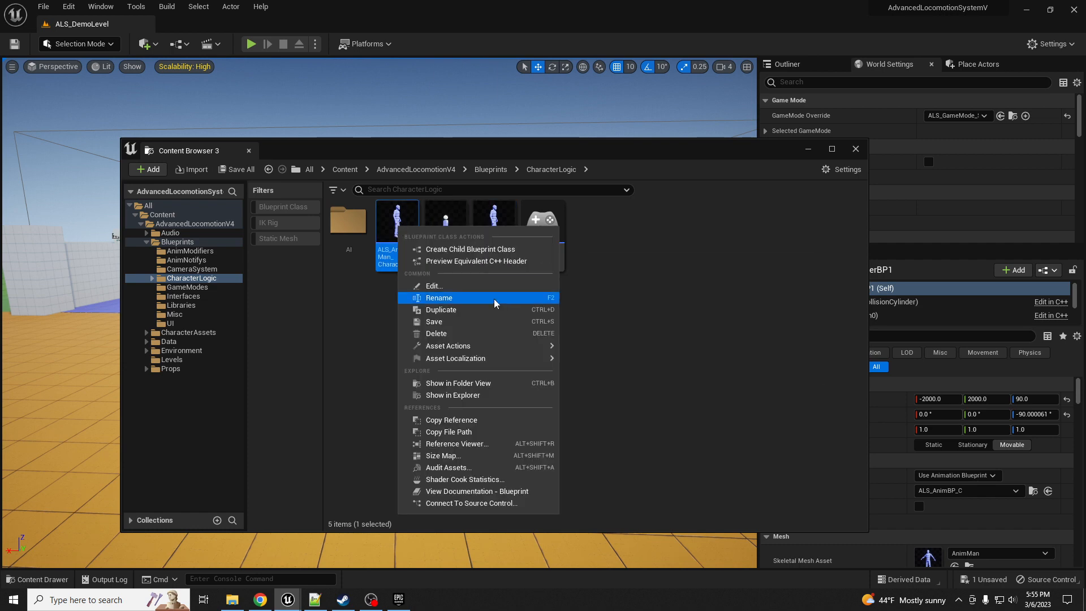
{"action": "mouse_move", "coordinate": [494, 350]}
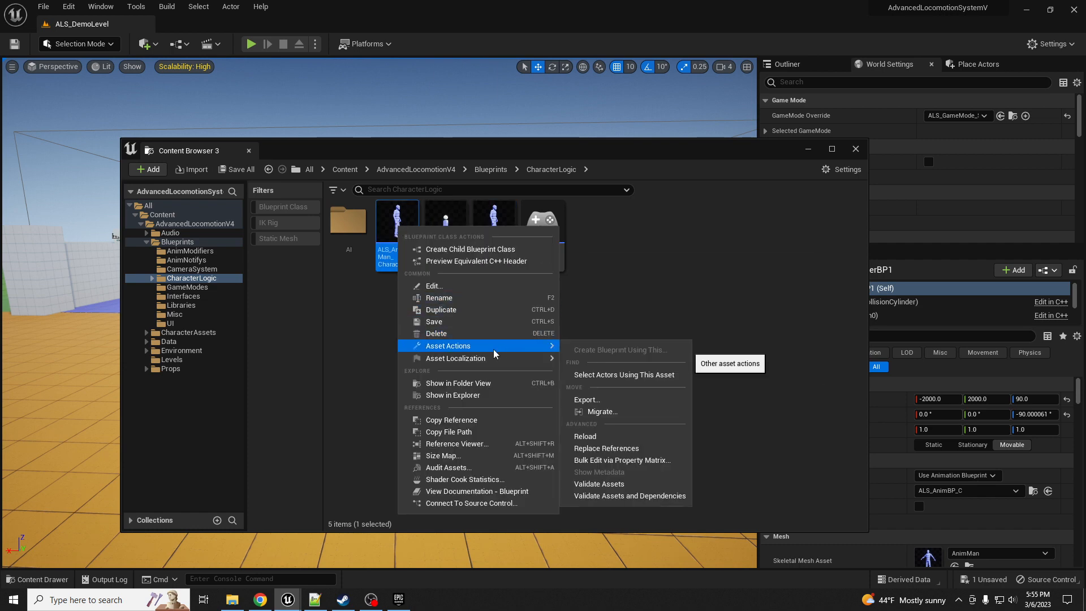
{"action": "left_click", "coordinate": [463, 250]}
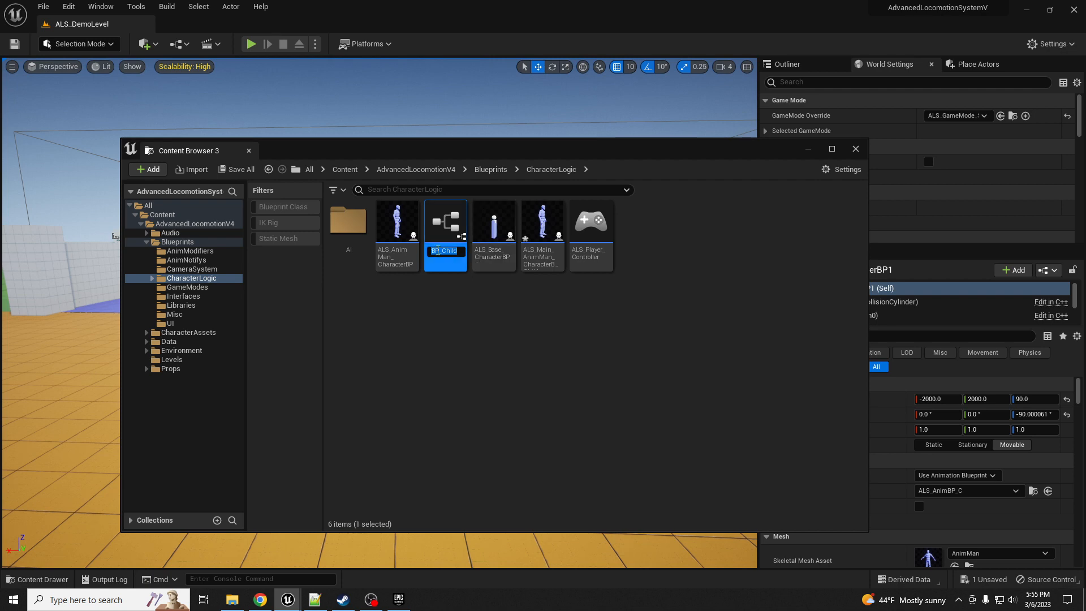
{"action": "type", "text": "ALS_Anin"}
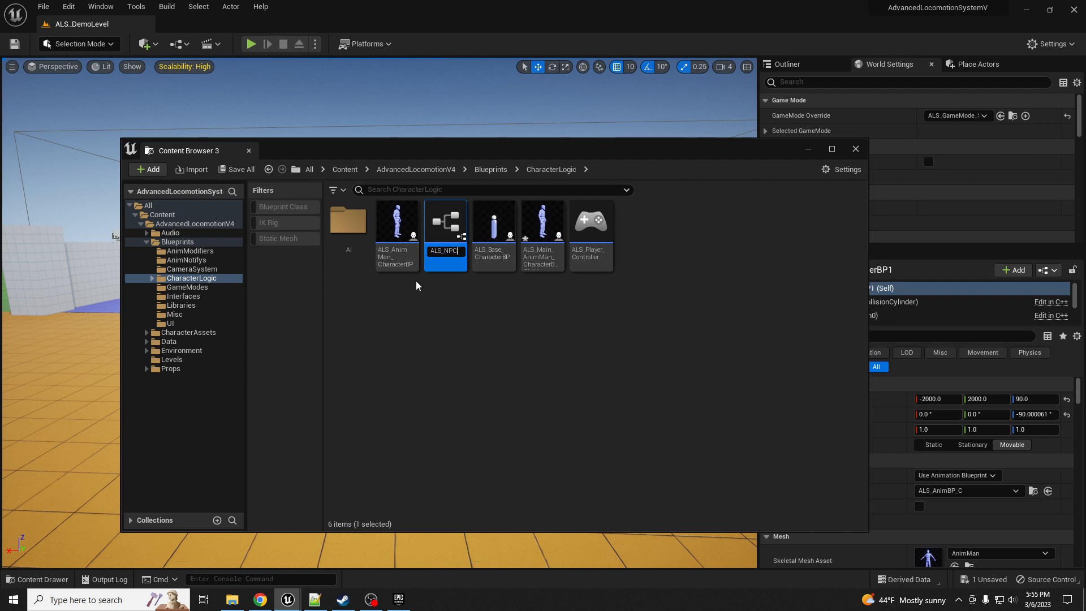
{"action": "key", "text": "Return"}
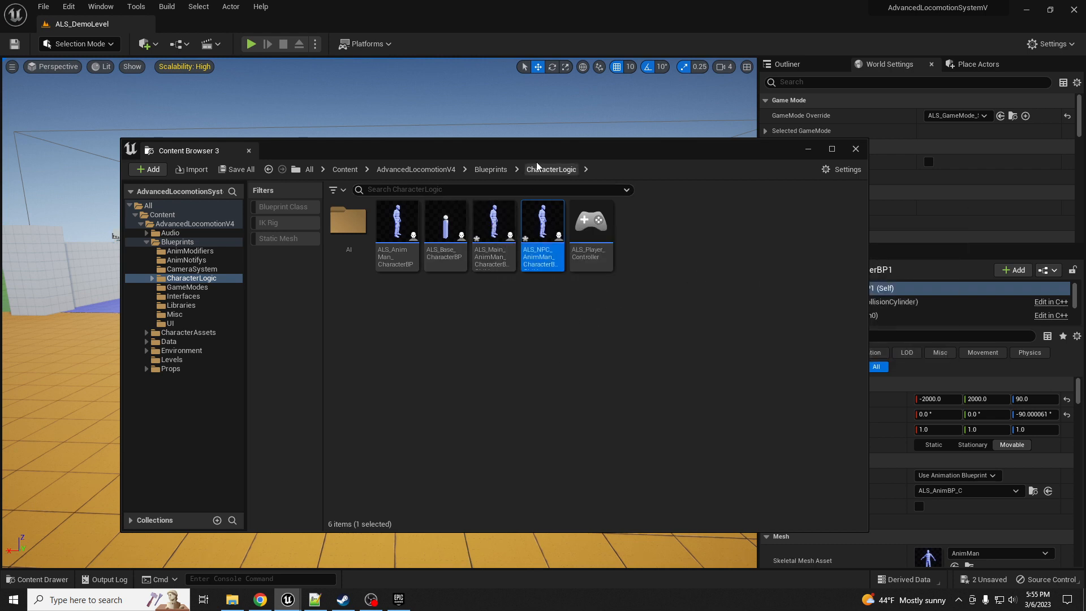
- Set the selected game mode's Default Pawn Class to ALS_Main_AnimMan_CharacterBP_Child in the world settings
{"action": "left_click_drag", "start_coordinate": [540, 153], "coordinate": [418, 148]}
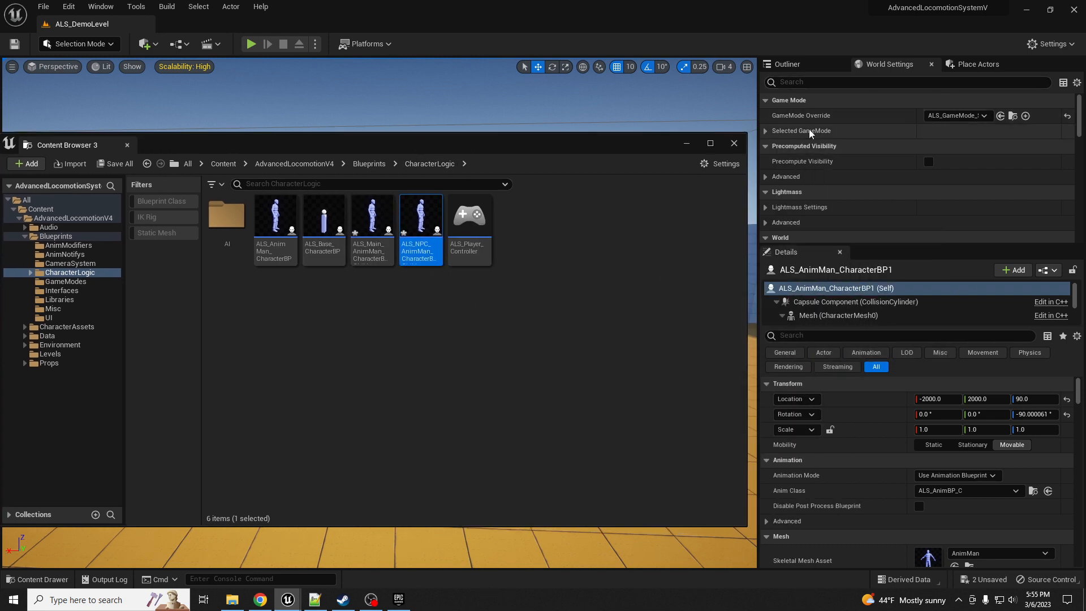
{"action": "left_click", "coordinate": [767, 131]}
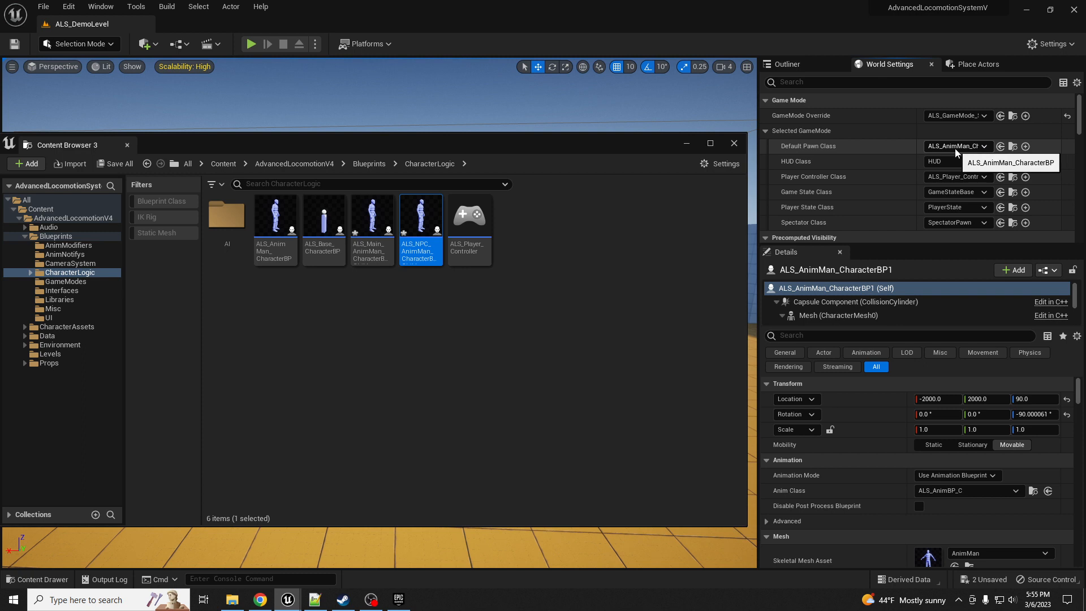
{"action": "mouse_move", "coordinate": [375, 225]}
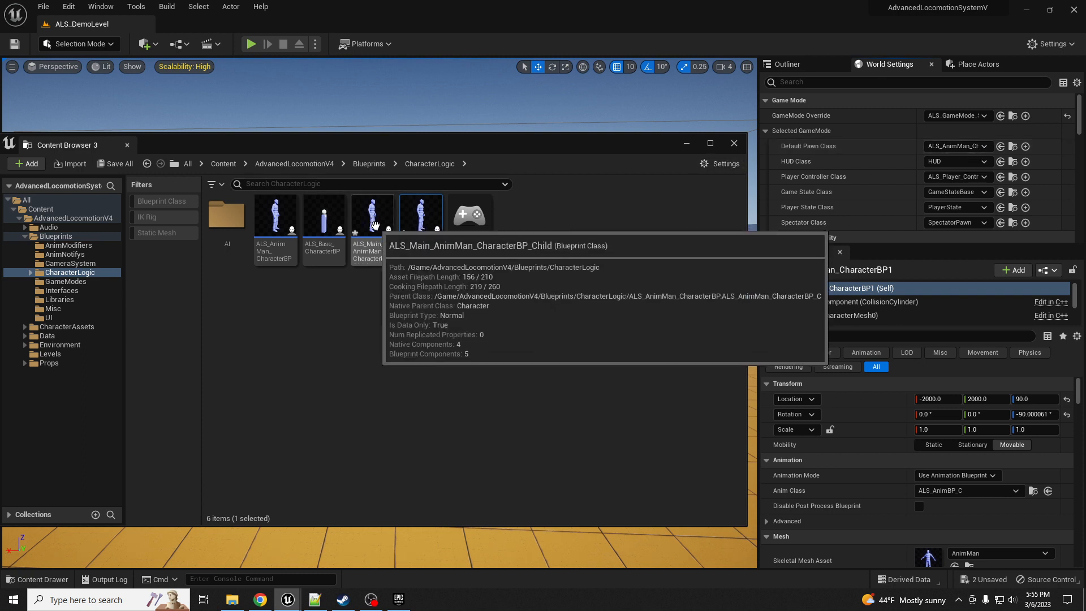
{"action": "mouse_move", "coordinate": [328, 248]}
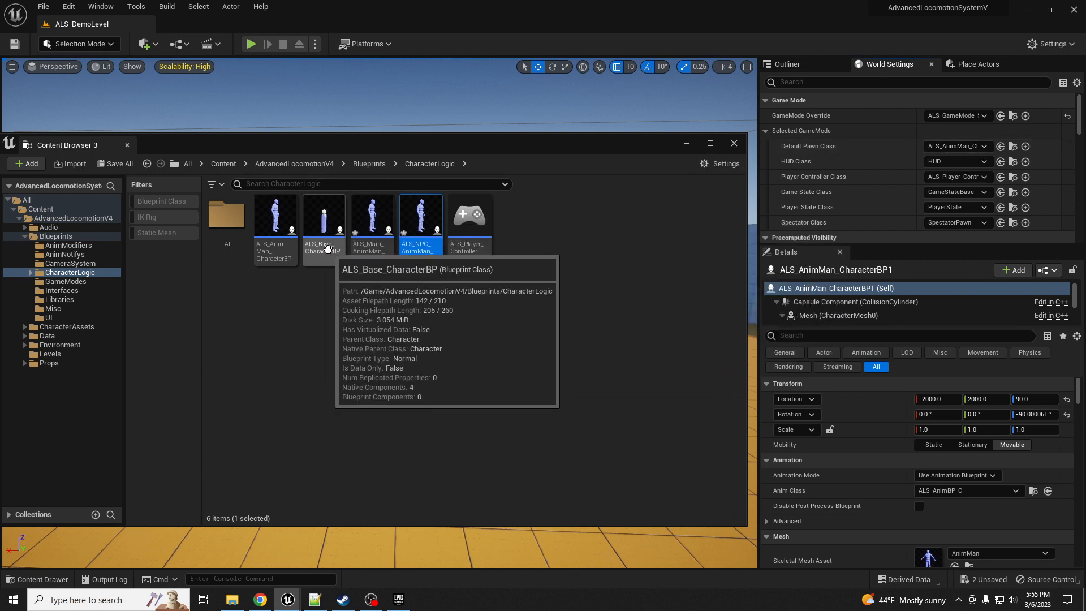
{"action": "left_click", "coordinate": [376, 258]}
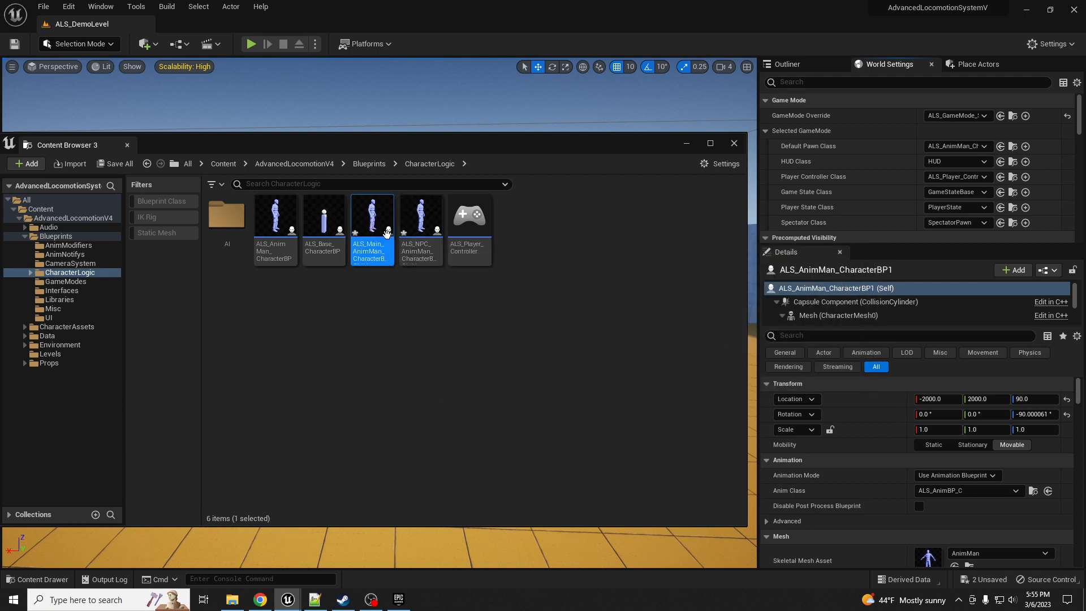
{"action": "left_click", "coordinate": [1000, 146]}
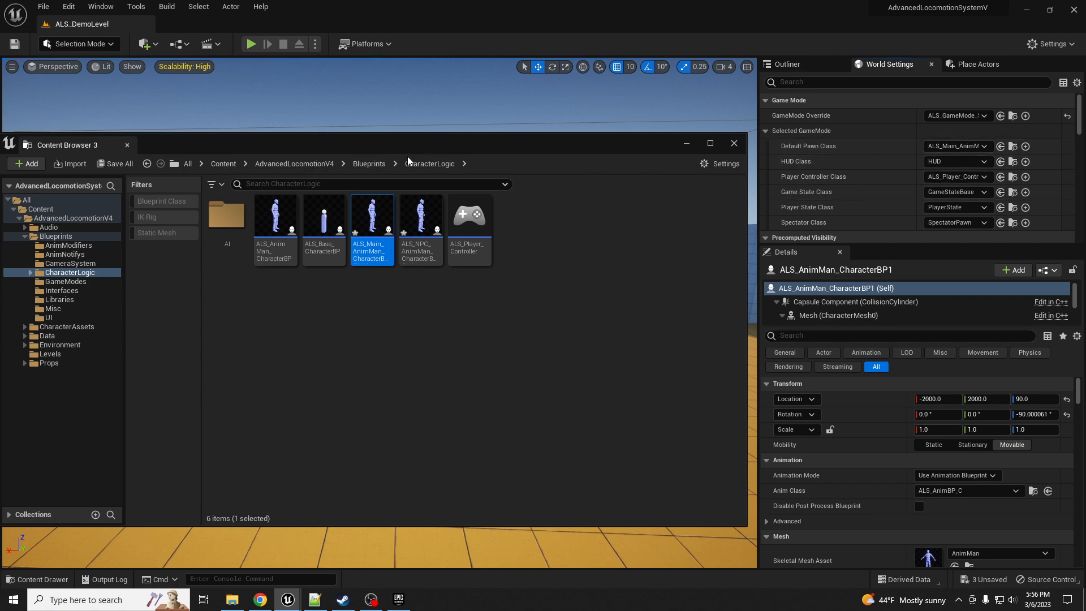
- Review the asset information of the NPC and Main child Blueprints and their ALS_AnimMan_CharacterBP parent
{"action": "left_click_drag", "start_coordinate": [428, 148], "coordinate": [517, 162]}
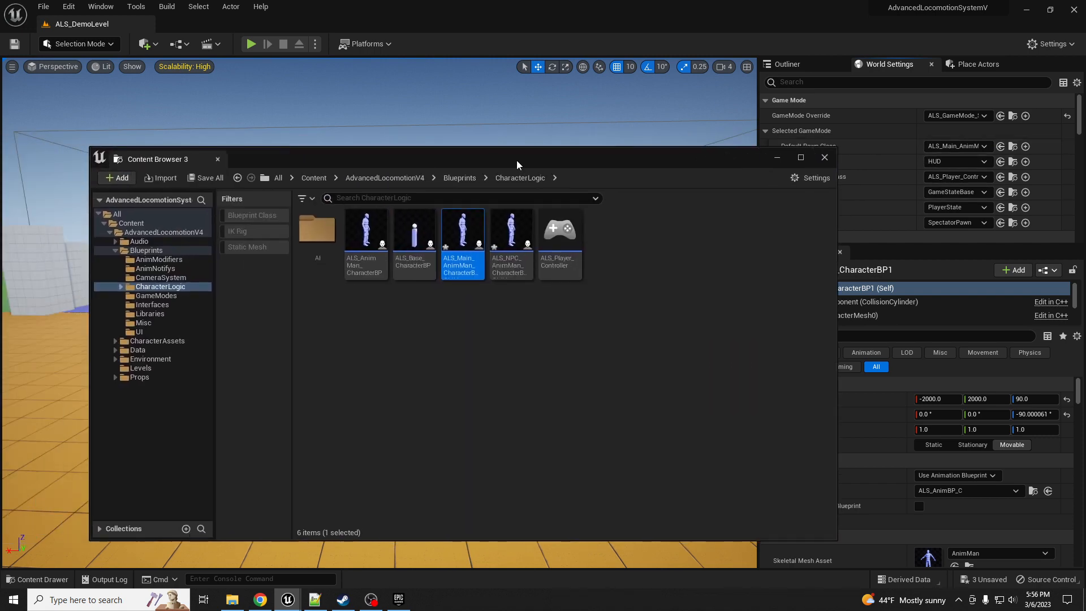
{"action": "mouse_move", "coordinate": [513, 235]}
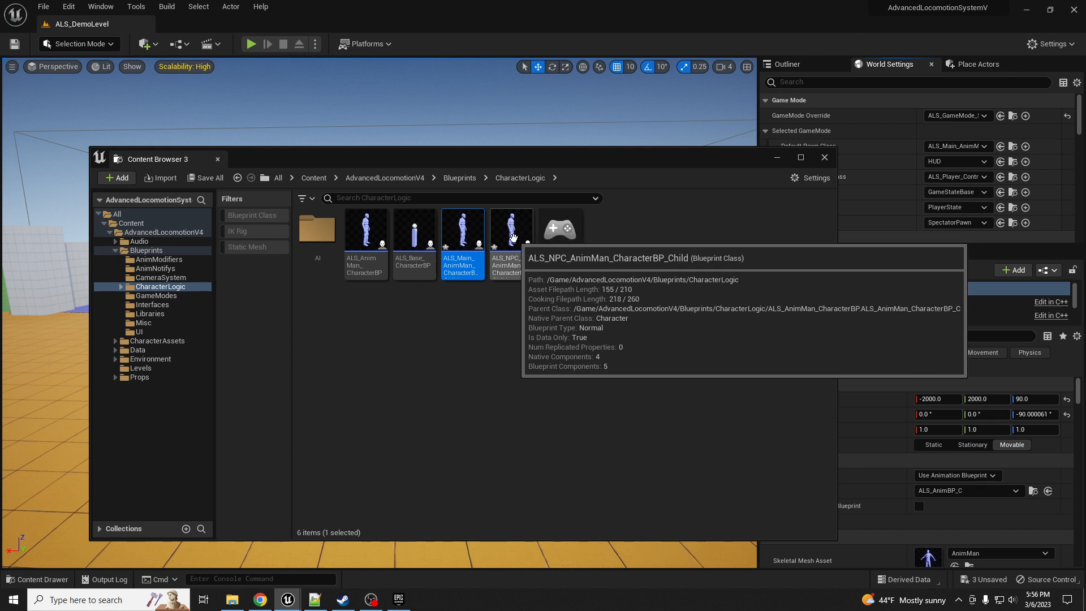
{"action": "mouse_move", "coordinate": [468, 277]}
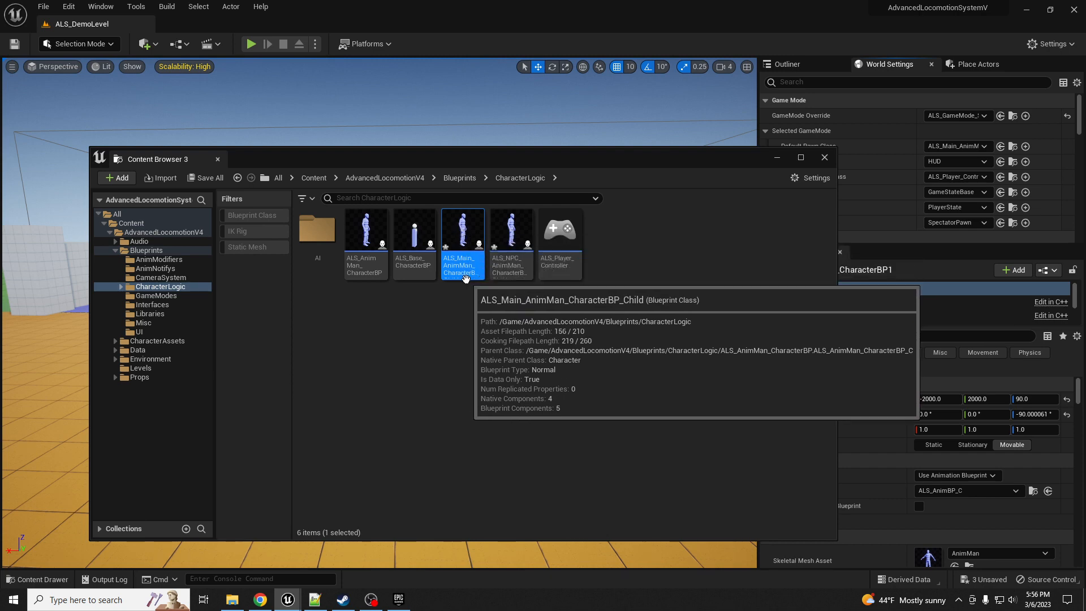
{"action": "mouse_move", "coordinate": [367, 266]}
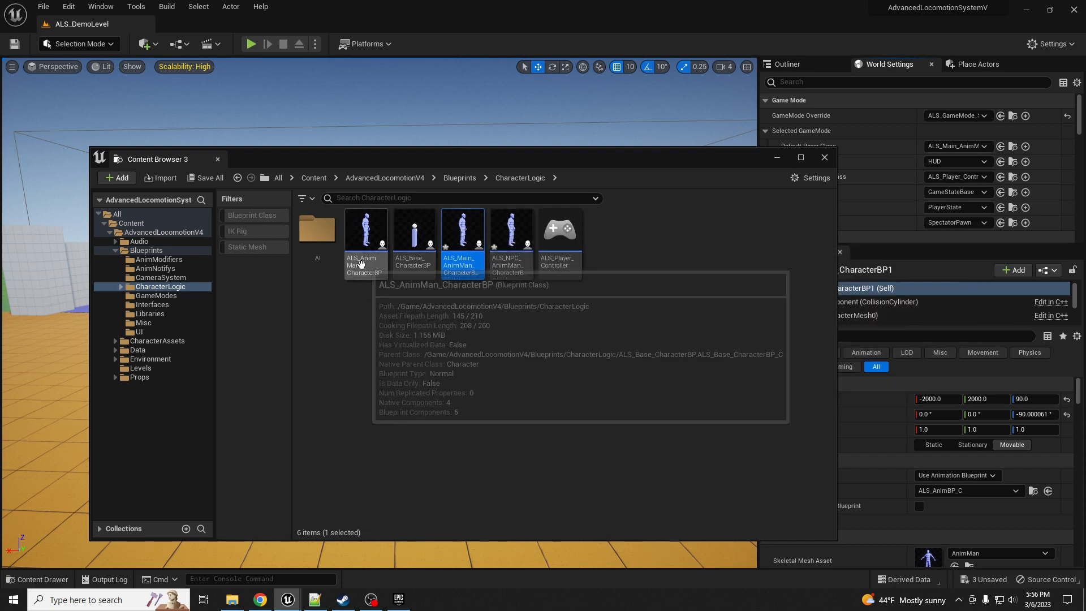
{"action": "left_click_drag", "start_coordinate": [379, 170], "coordinate": [375, 287]}
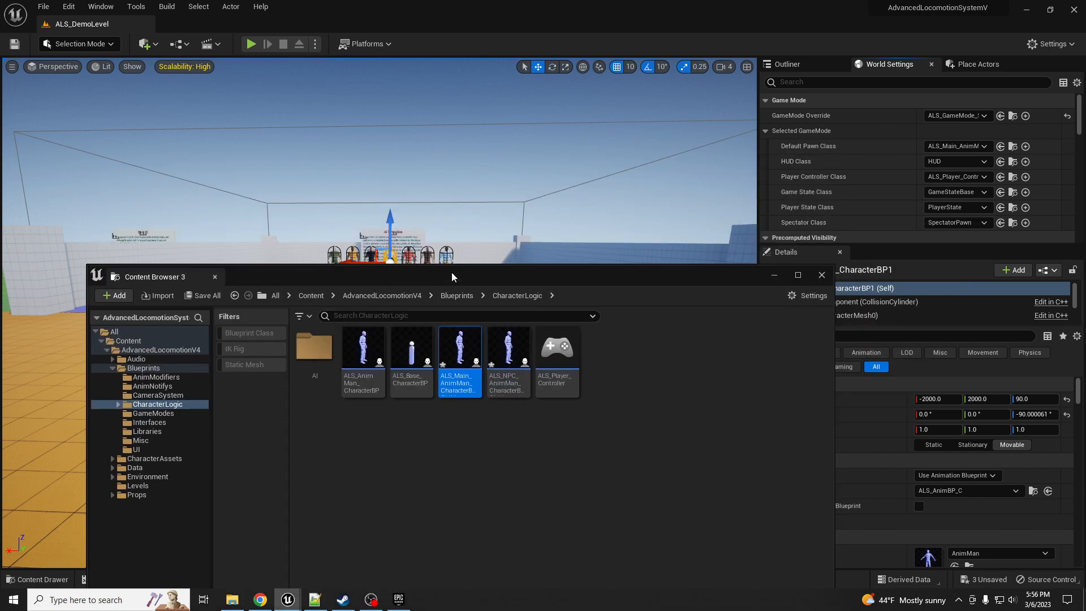
{"action": "left_click_drag", "start_coordinate": [452, 277], "coordinate": [422, 154]}
{"action": "mouse_move", "coordinate": [480, 265]}
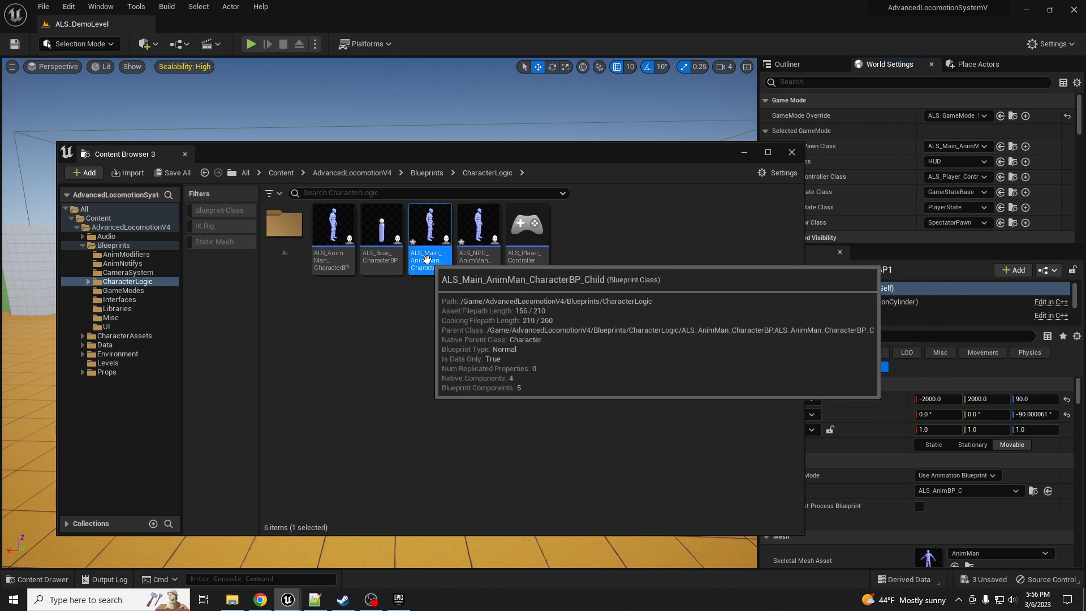
- Save all modified assets in the project, keeping the CharacterLogic folder in view
{"action": "double_click", "coordinate": [437, 270]}
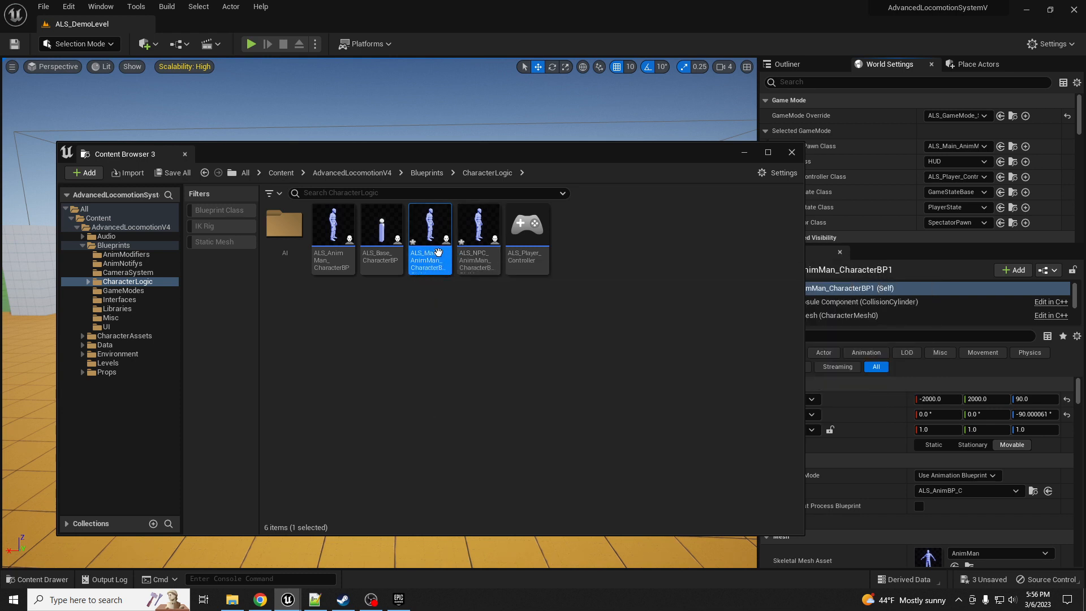
{"action": "key", "text": "ctrl+shift+s"}
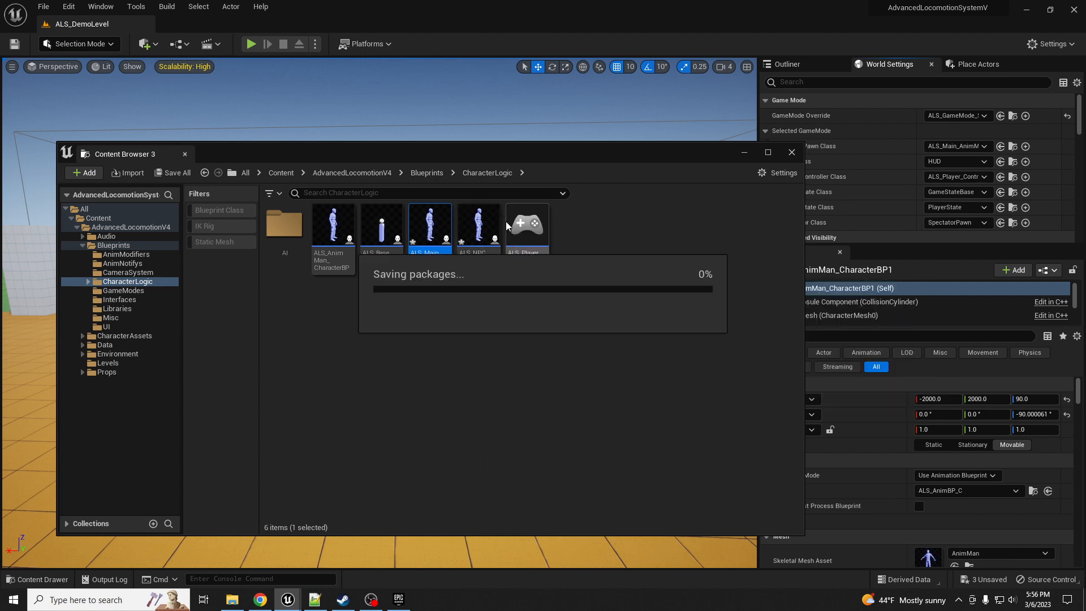
{"action": "left_click_drag", "start_coordinate": [504, 160], "coordinate": [0, 138]}
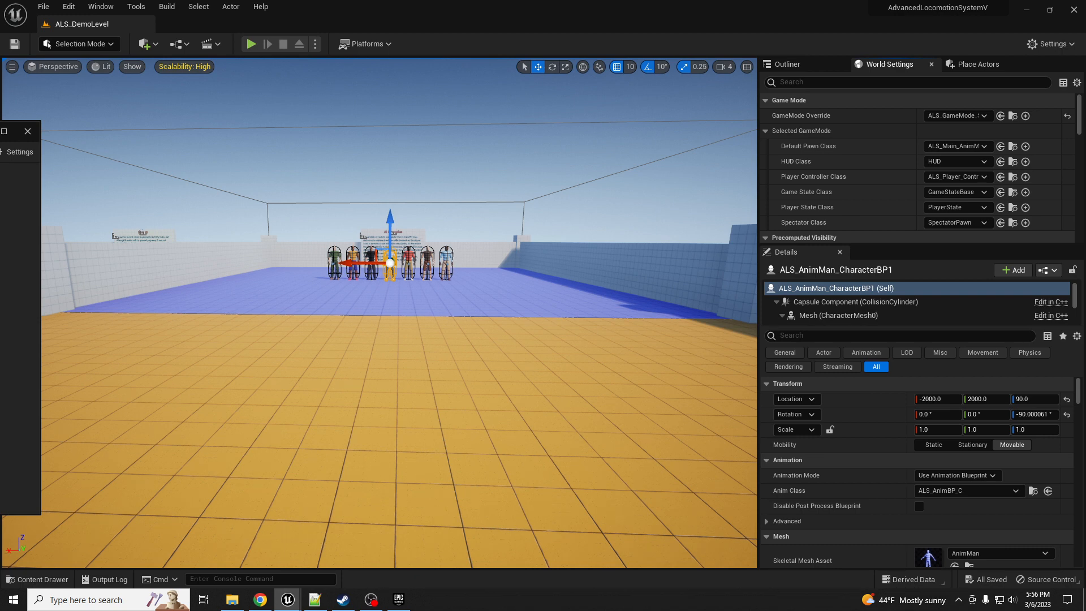
{"action": "left_click_drag", "start_coordinate": [0, 130], "coordinate": [0, 149]}
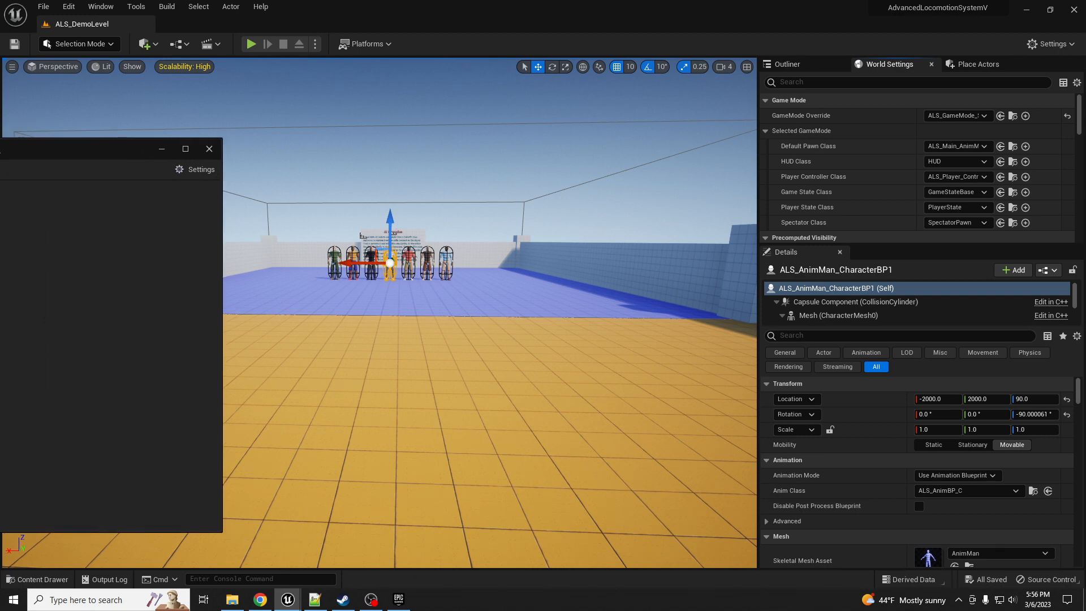
{"action": "left_click_drag", "start_coordinate": [0, 148], "coordinate": [557, 149]}
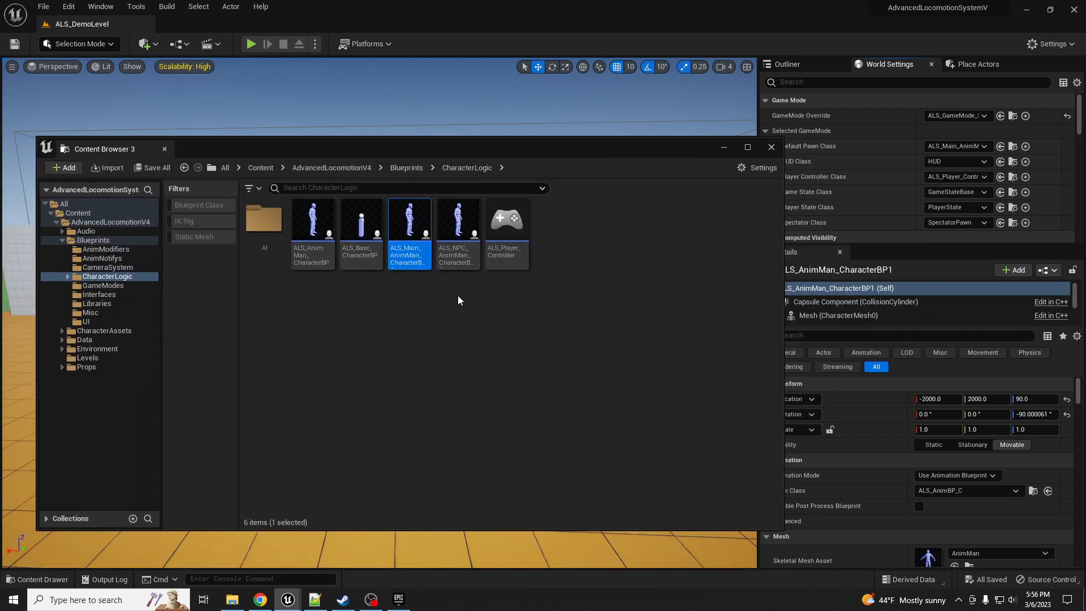
- Open ALS_NPC_AnimMan_CharacterBP_Child for editing and dock its editor beside the ALS_DemoLevel tab
{"action": "left_click", "coordinate": [460, 224]}
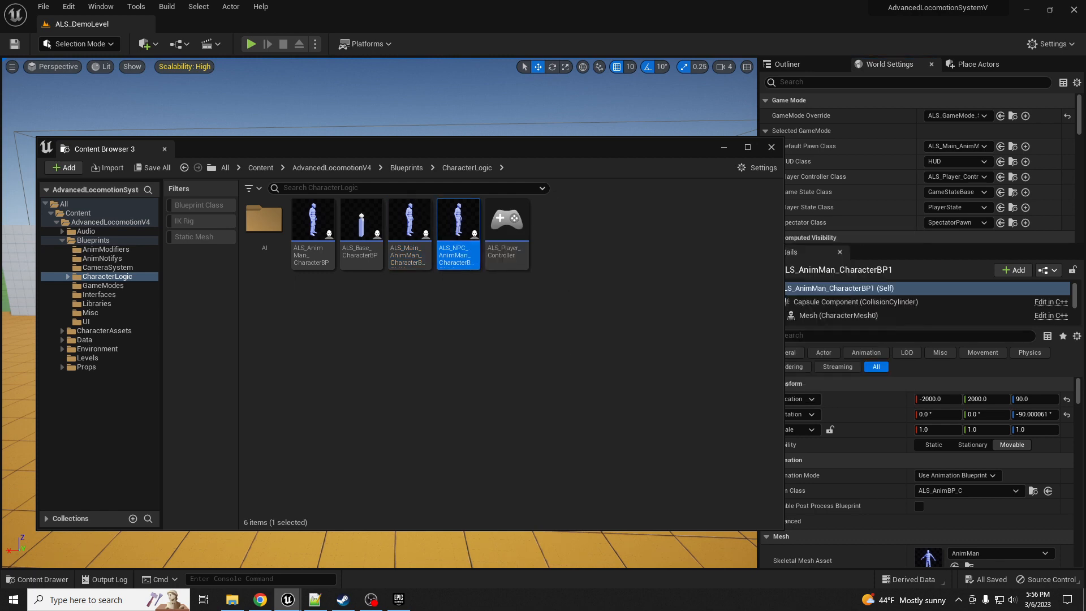
{"action": "left_click_drag", "start_coordinate": [1085, 88], "coordinate": [323, 29]}
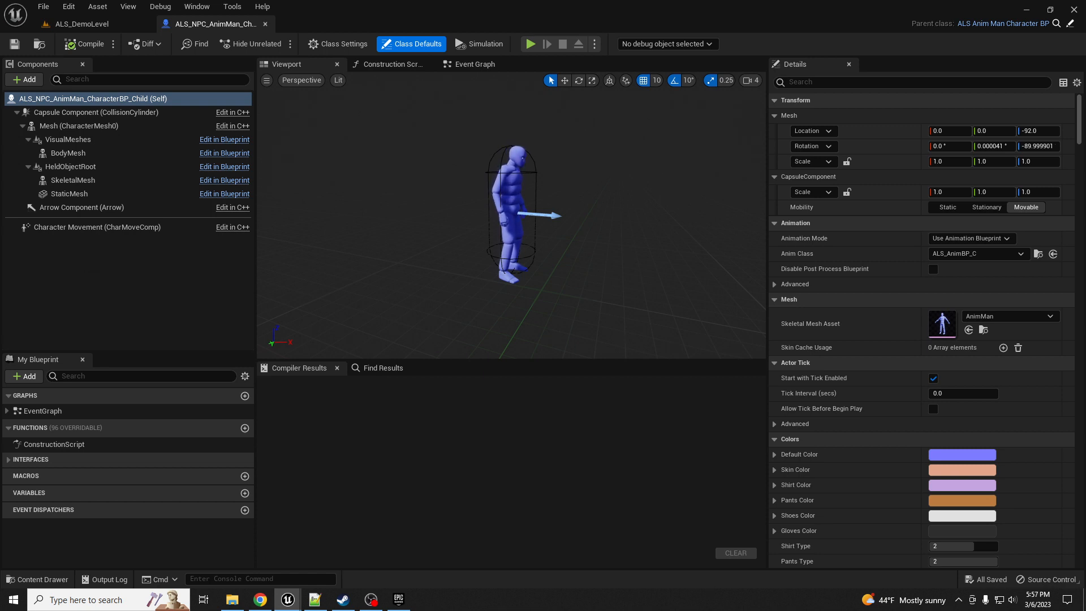
{"action": "left_click", "coordinate": [371, 600]}
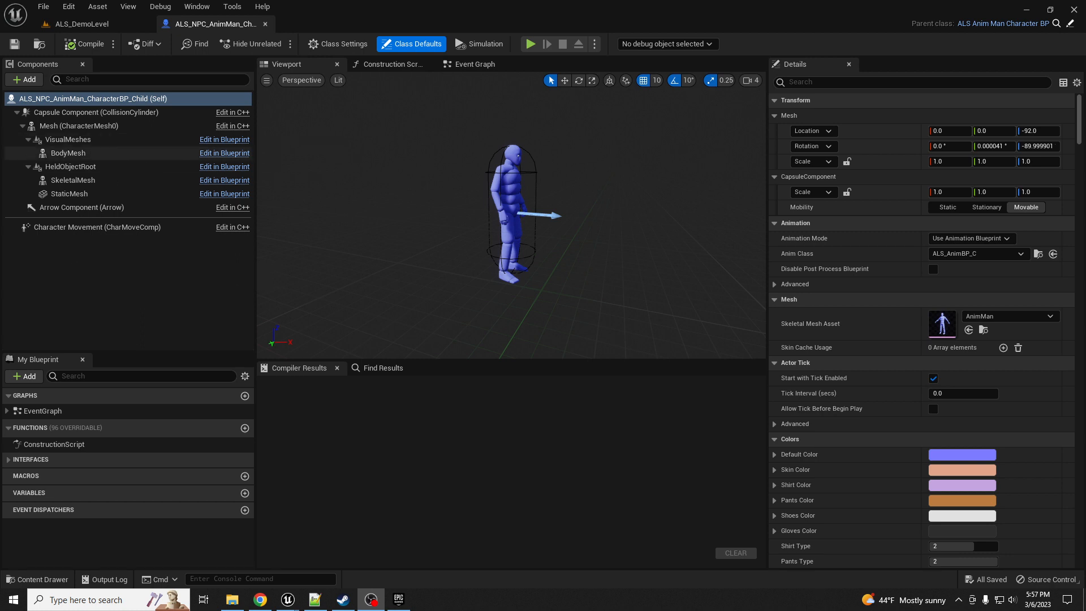
{"action": "key", "text": "alt+Tab"}
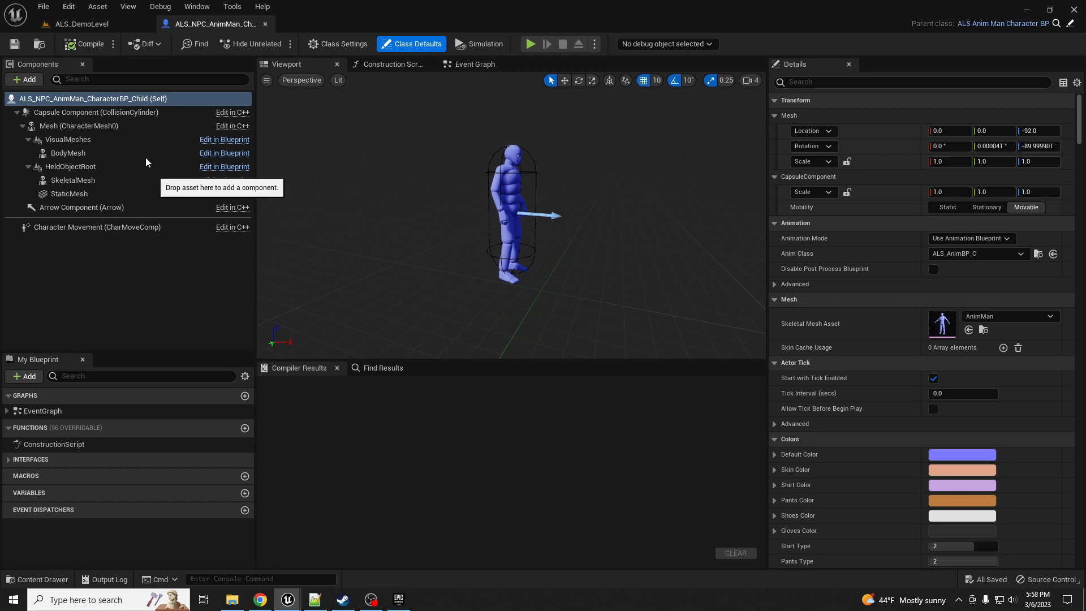
- Inspect the details of the NPC Blueprint's BodyMesh, Mesh and VisualMeshes components
{"action": "left_click", "coordinate": [70, 157]}
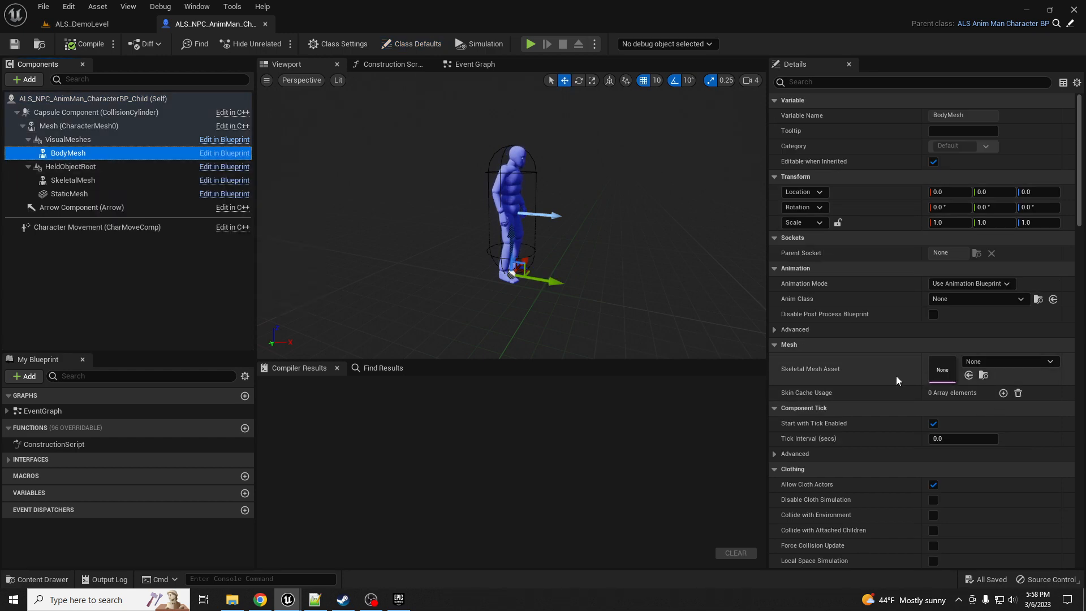
{"action": "left_click", "coordinate": [96, 126]}
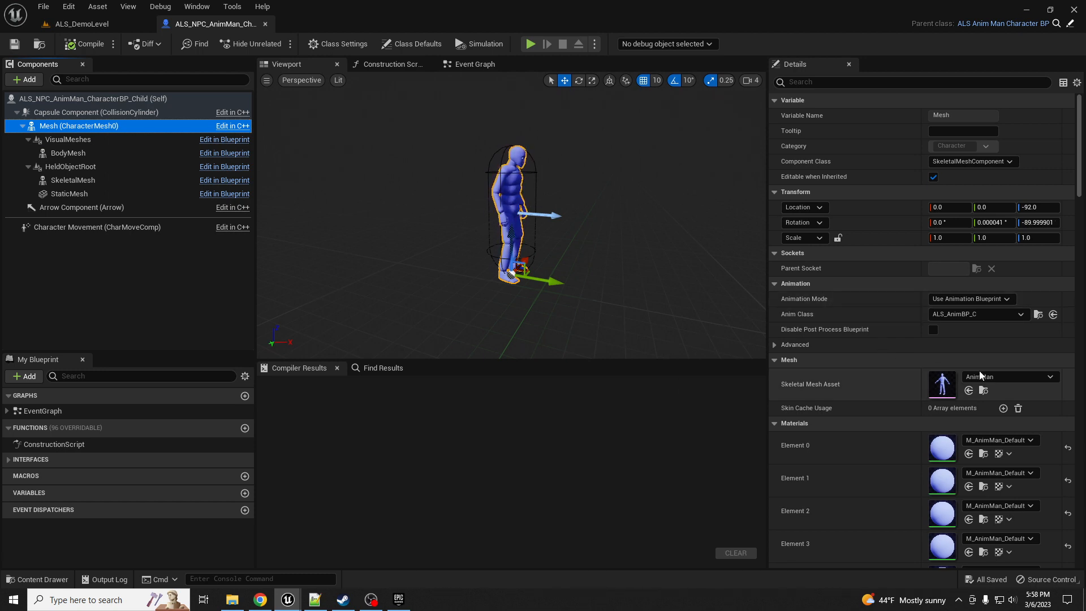
{"action": "left_click", "coordinate": [68, 140]}
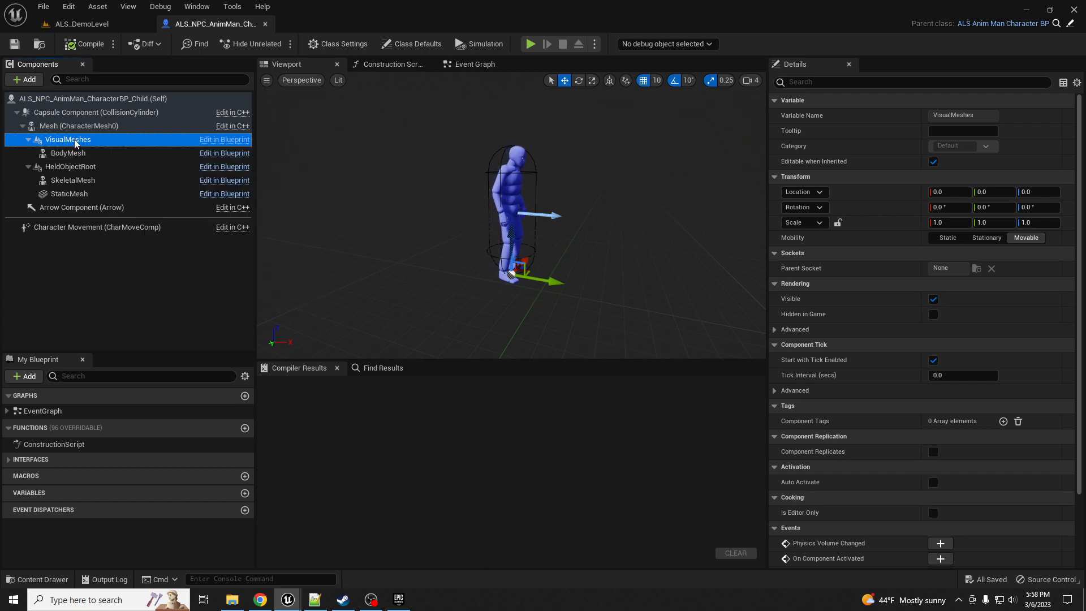
- Duplicate the BodyMesh component under VisualMeshes once, keeping the suggested name for the copy
{"action": "right_click", "coordinate": [73, 143]}
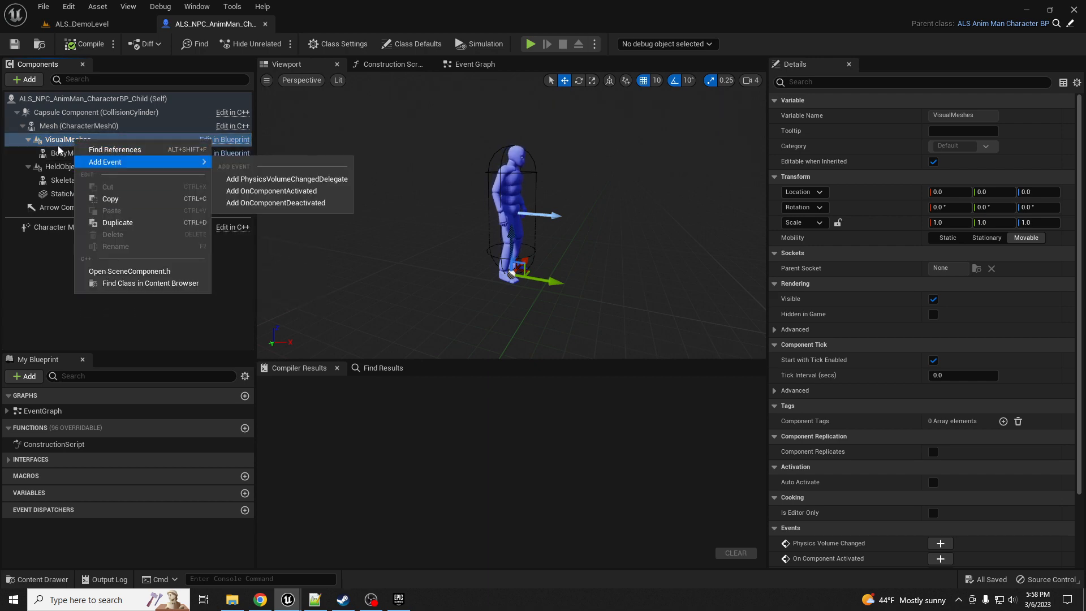
{"action": "left_click", "coordinate": [62, 154]}
{"action": "right_click", "coordinate": [63, 154]}
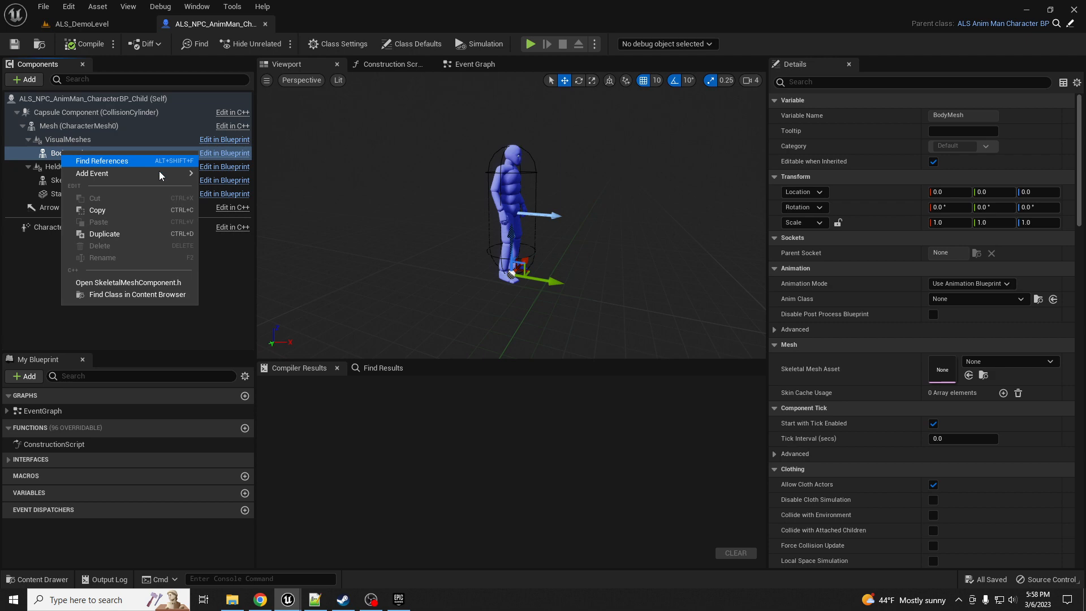
{"action": "left_click", "coordinate": [121, 233]}
{"action": "right_click", "coordinate": [74, 154]}
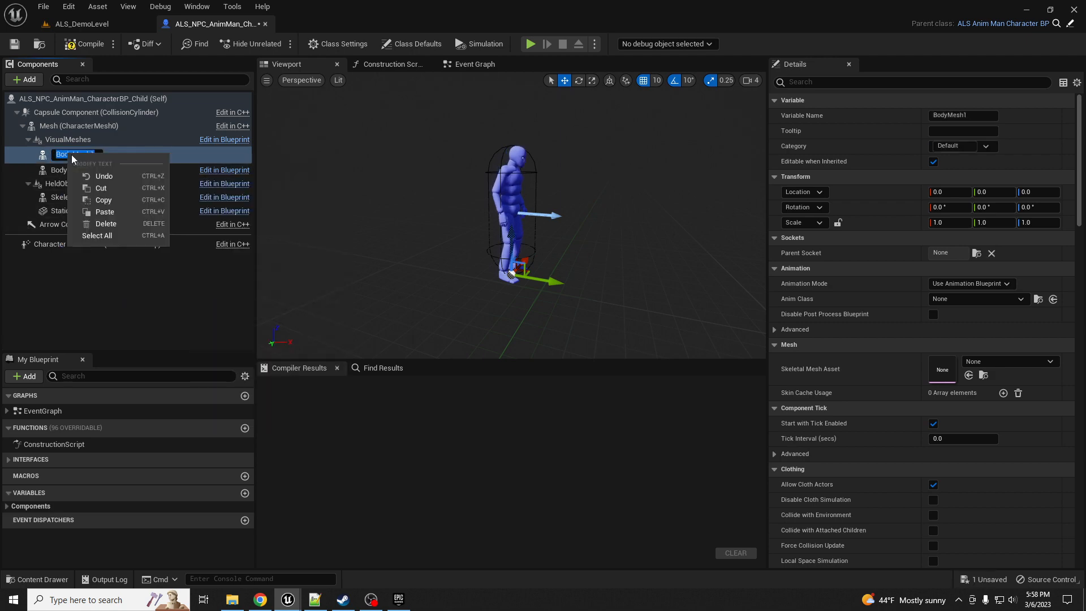
{"action": "left_click", "coordinate": [193, 159]}
- Duplicate the copied body mesh component three more times under VisualMeshes, keeping the suggested names
{"action": "right_click", "coordinate": [132, 157]}
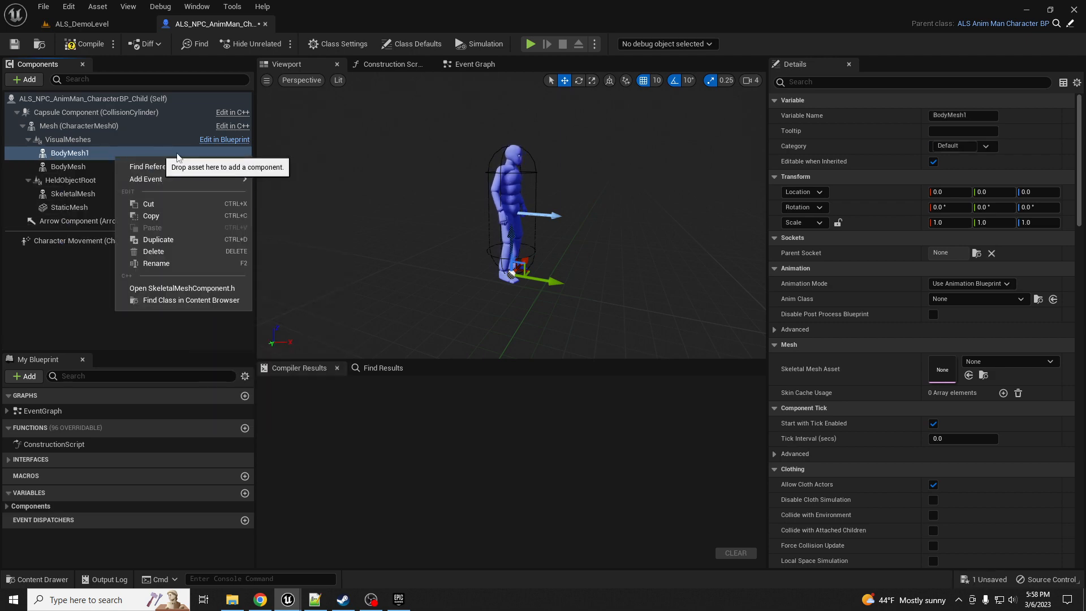
{"action": "left_click", "coordinate": [167, 233]}
{"action": "right_click", "coordinate": [121, 154]}
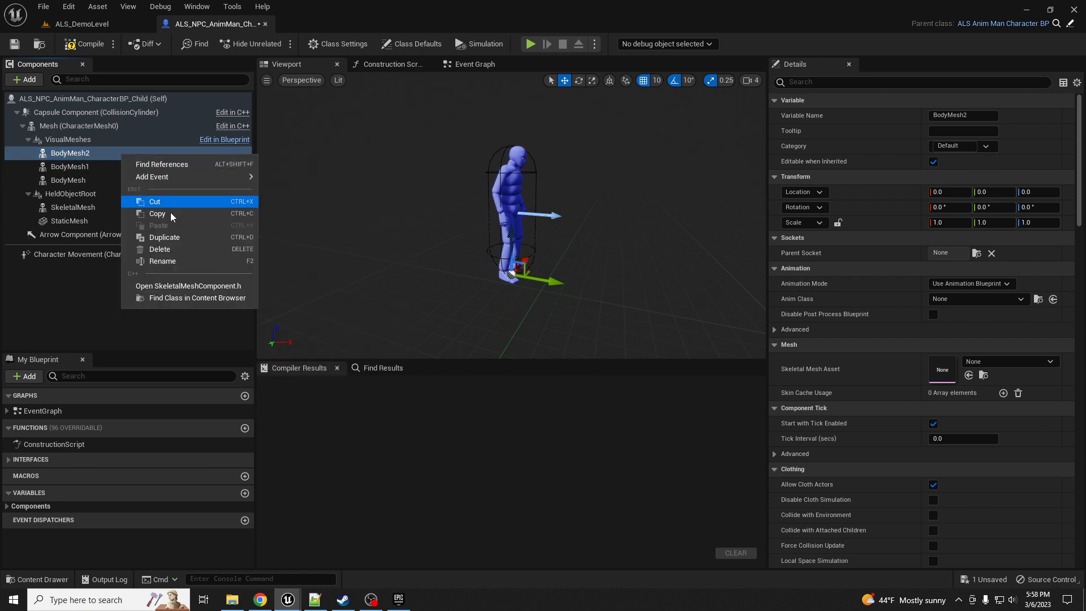
{"action": "left_click", "coordinate": [168, 238]}
{"action": "left_click", "coordinate": [122, 157]}
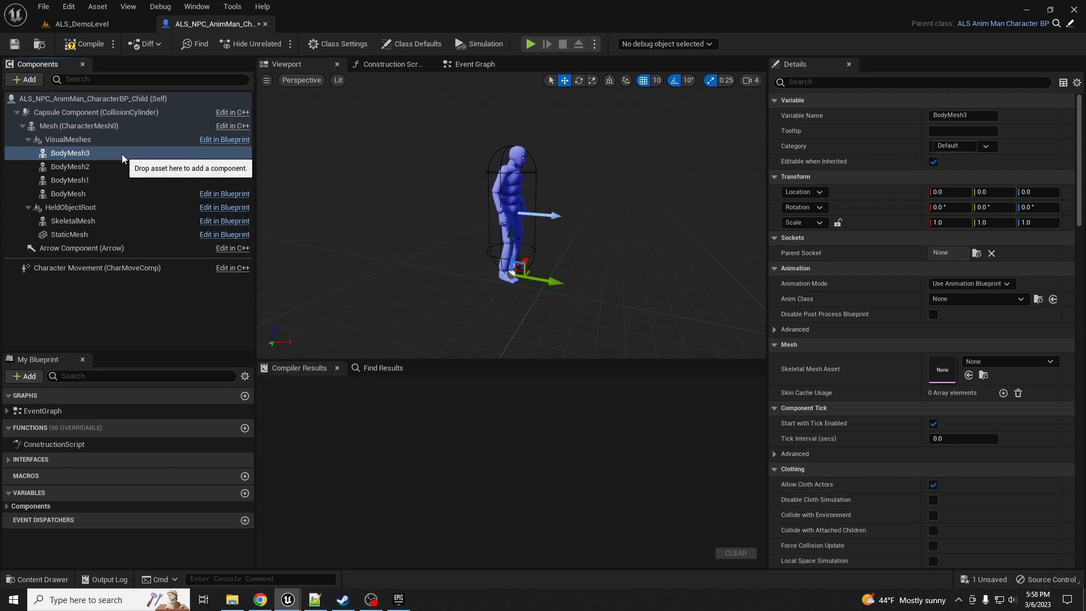
{"action": "right_click", "coordinate": [122, 155]}
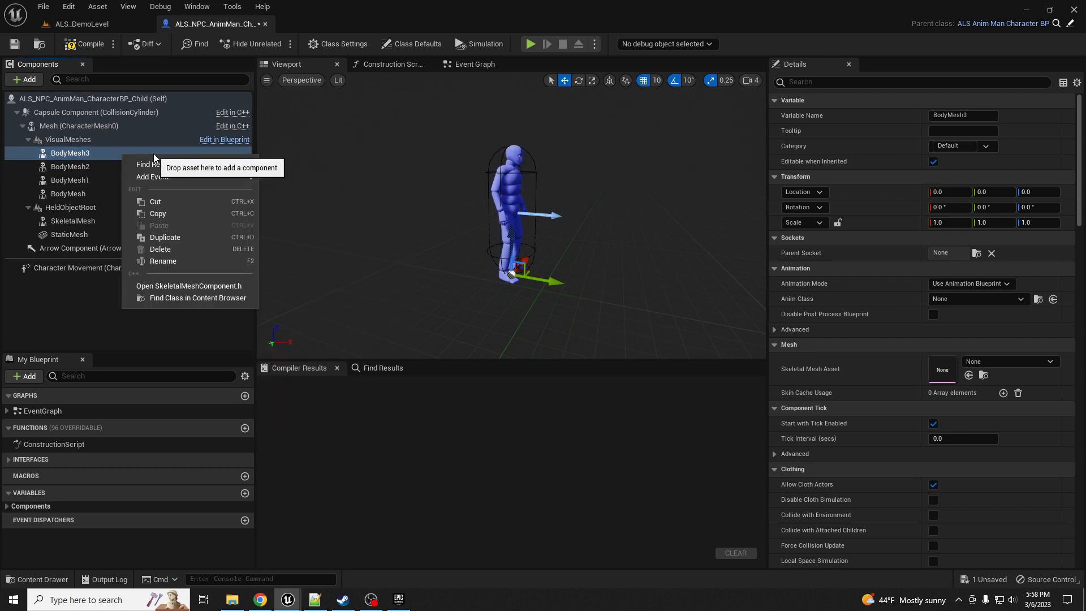
{"action": "left_click", "coordinate": [174, 242]}
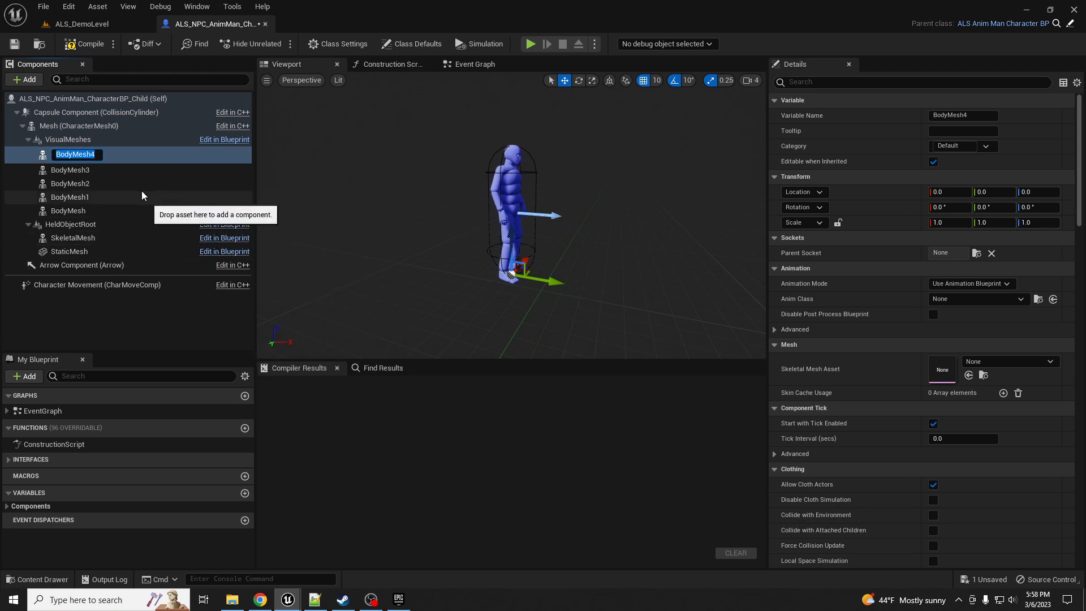
{"action": "left_click", "coordinate": [124, 153]}
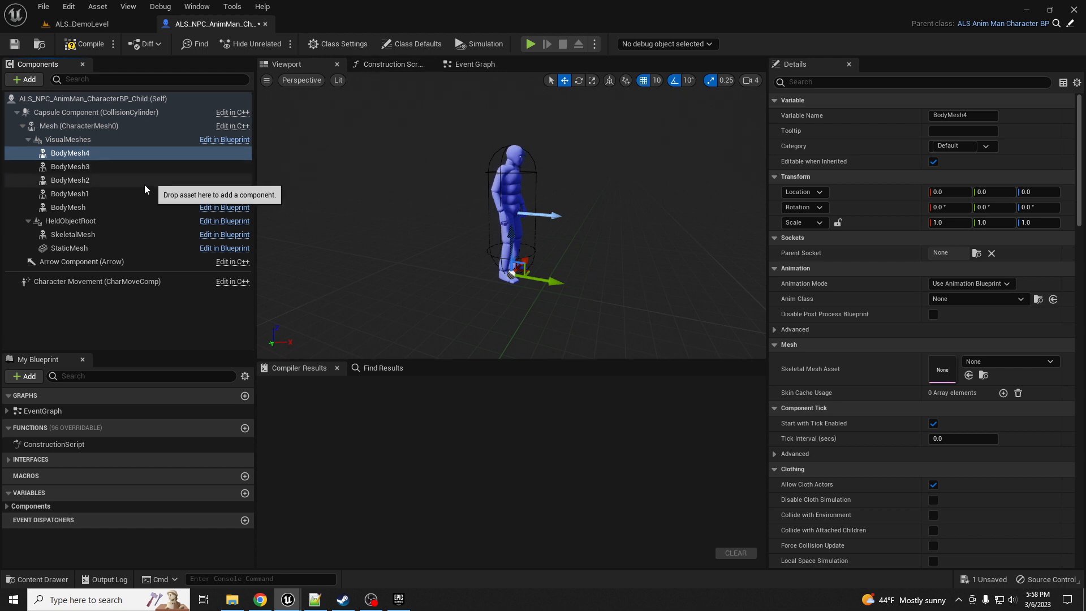
- Open the Construction Script of the parent ALS_AnimMan_CharacterBP and examine the Body Mesh and Mesh inputs of Set Leader Pose Component
{"action": "left_click", "coordinate": [384, 68]}
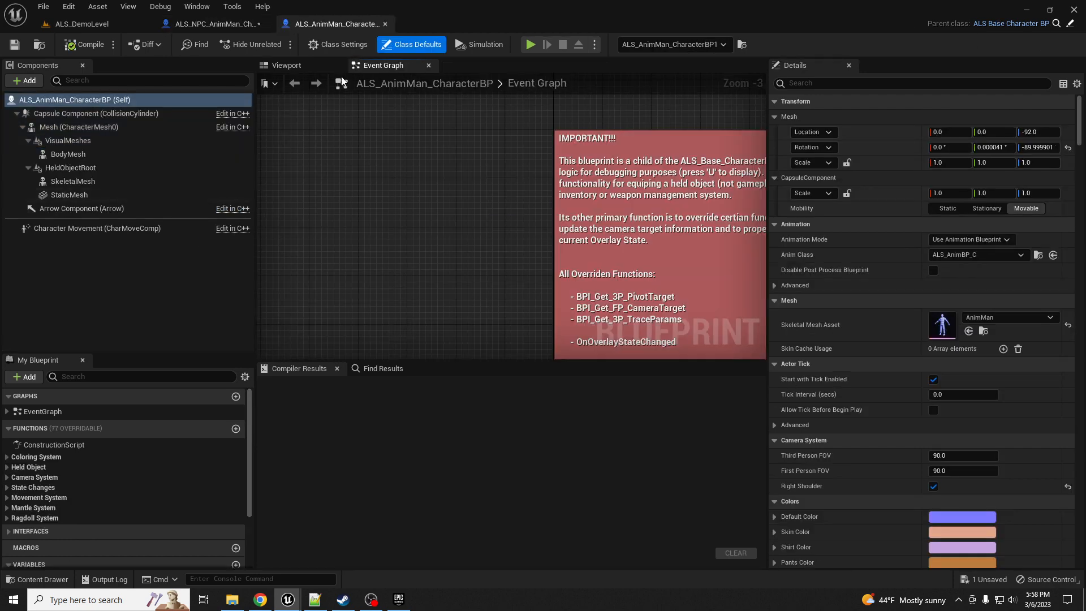
{"action": "double_click", "coordinate": [53, 445]}
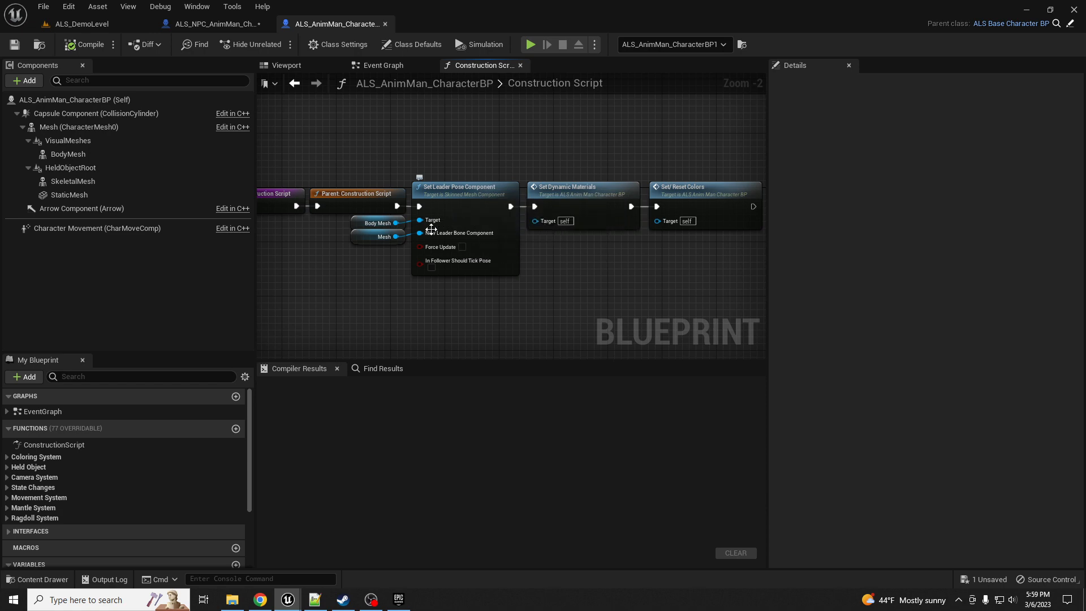
{"action": "left_click_drag", "start_coordinate": [362, 240], "coordinate": [363, 246]}
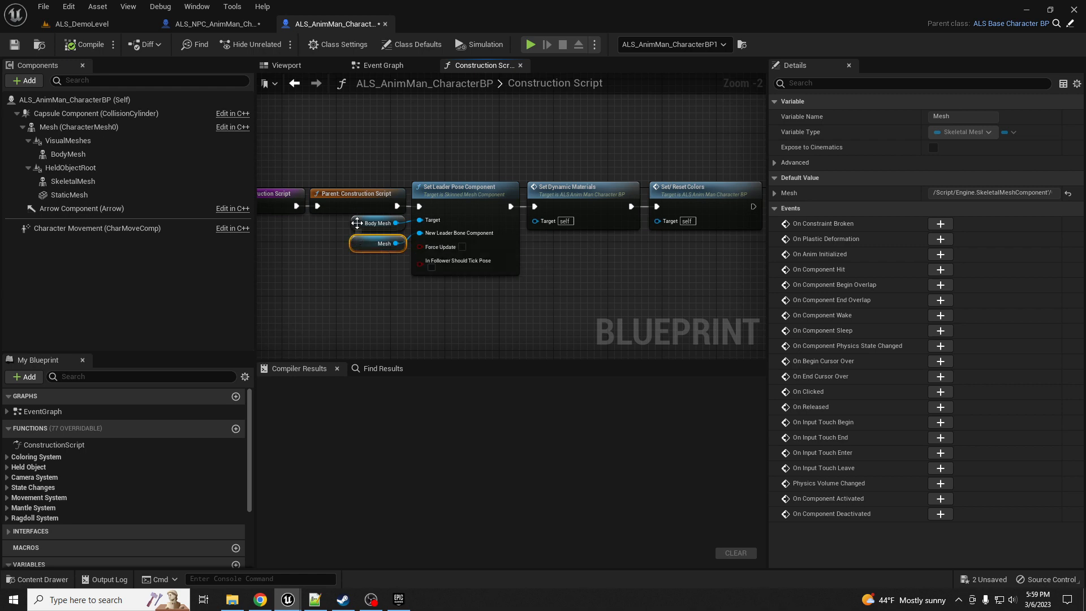
{"action": "left_click", "coordinate": [357, 223]}
{"action": "left_click", "coordinate": [360, 245]}
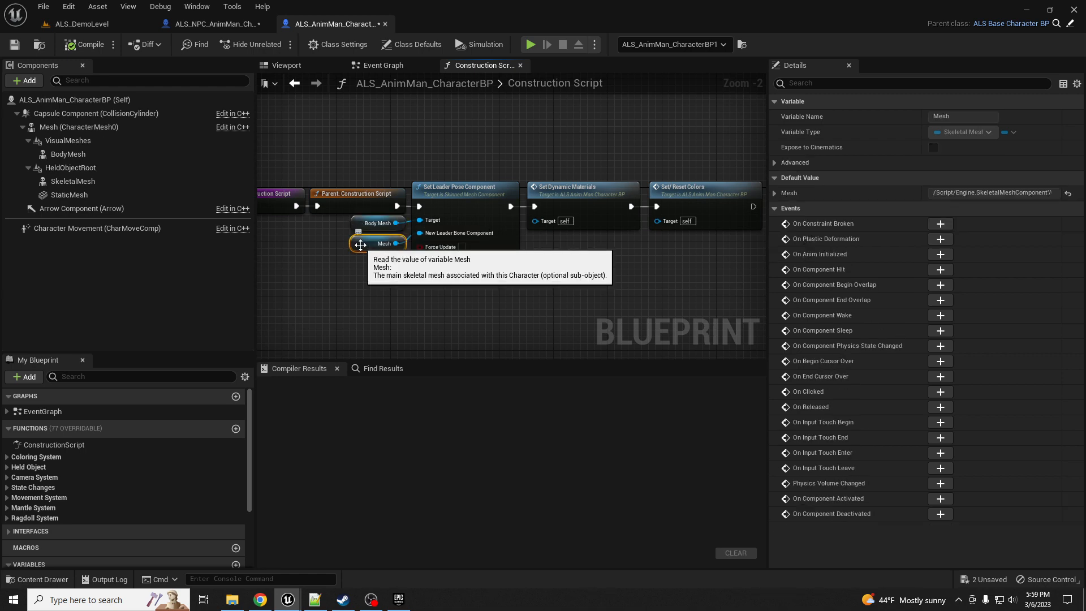
- Compare the NPC child Blueprint's Construction Script with the node chain in the parent's Construction Script
{"action": "left_click", "coordinate": [221, 26]}
{"action": "right_click_drag", "start_coordinate": [610, 188], "coordinate": [480, 177]}
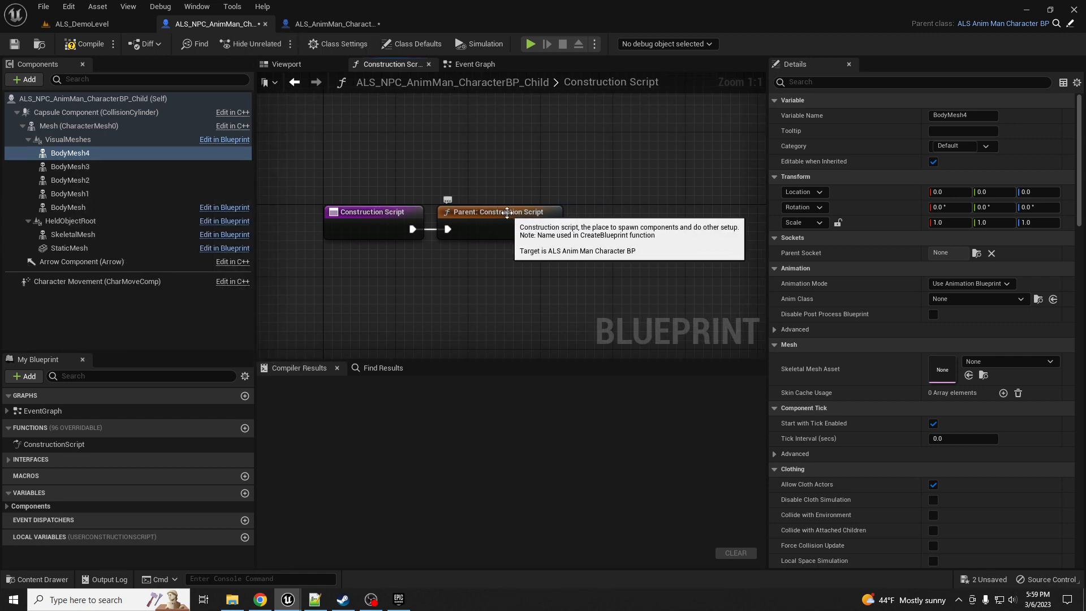
{"action": "right_click_drag", "start_coordinate": [537, 177], "coordinate": [502, 186]}
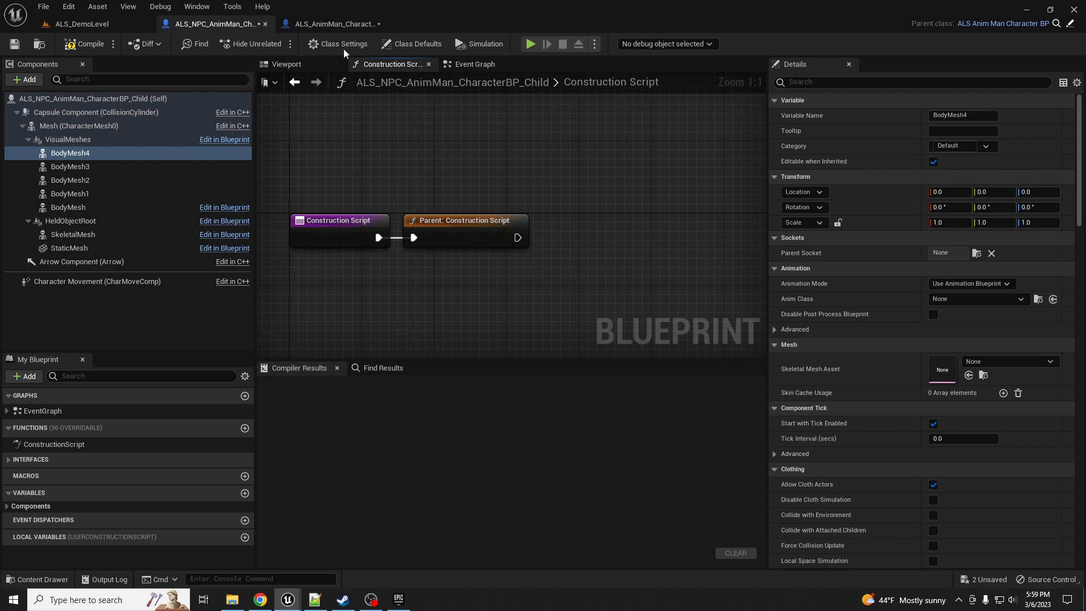
{"action": "left_click", "coordinate": [311, 29]}
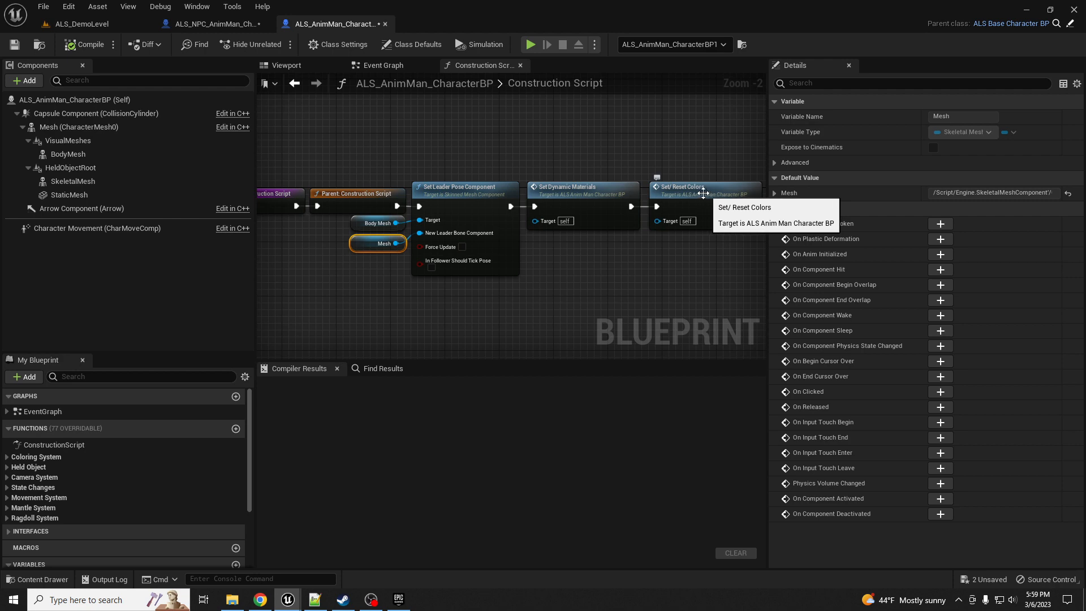
{"action": "mouse_move", "coordinate": [637, 154]}
{"action": "right_mouse_down"}
{"action": "mouse_move", "coordinate": [615, 151]}
{"action": "mouse_move", "coordinate": [648, 151]}
{"action": "right_mouse_up"}
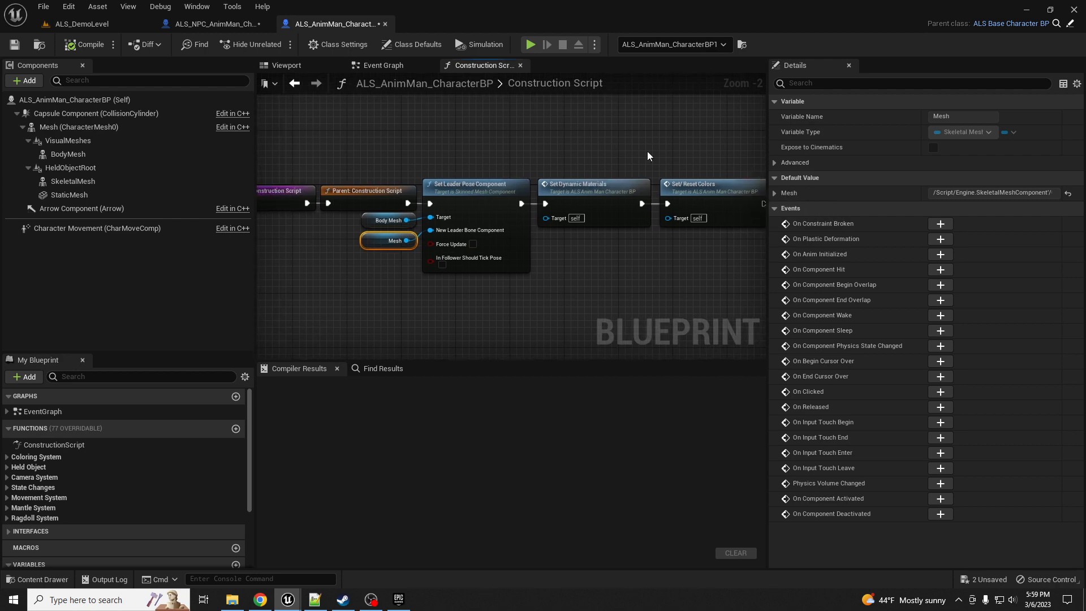
- Replace the Parent: Construction Script node in the NPC child with the parent's Set Leader Pose Component, Body Mesh and Mesh nodes
{"action": "left_click_drag", "start_coordinate": [339, 224], "coordinate": [467, 267]}
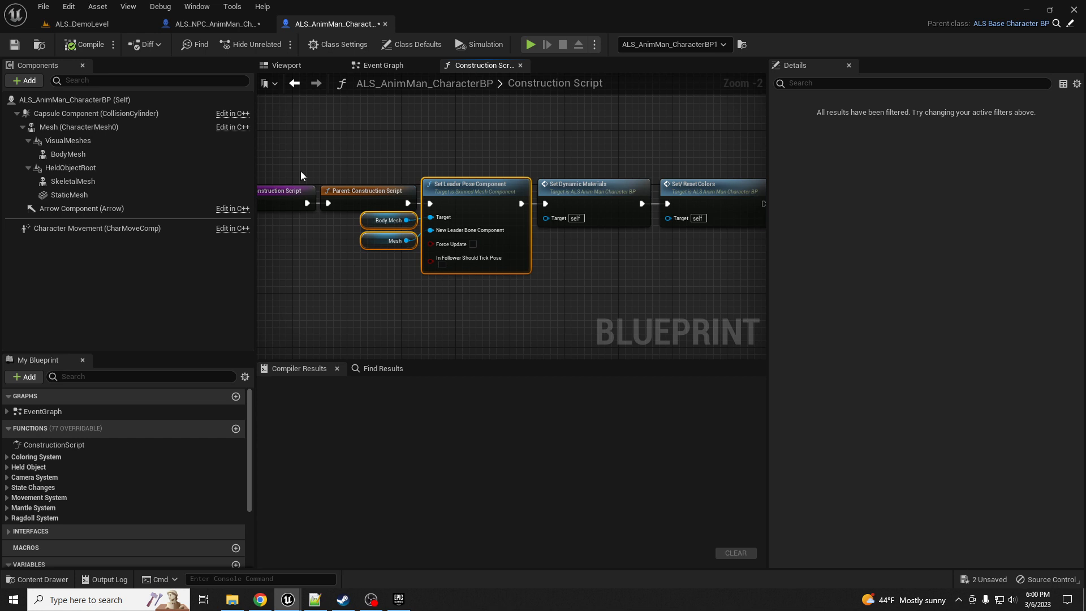
{"action": "left_click", "coordinate": [237, 25]}
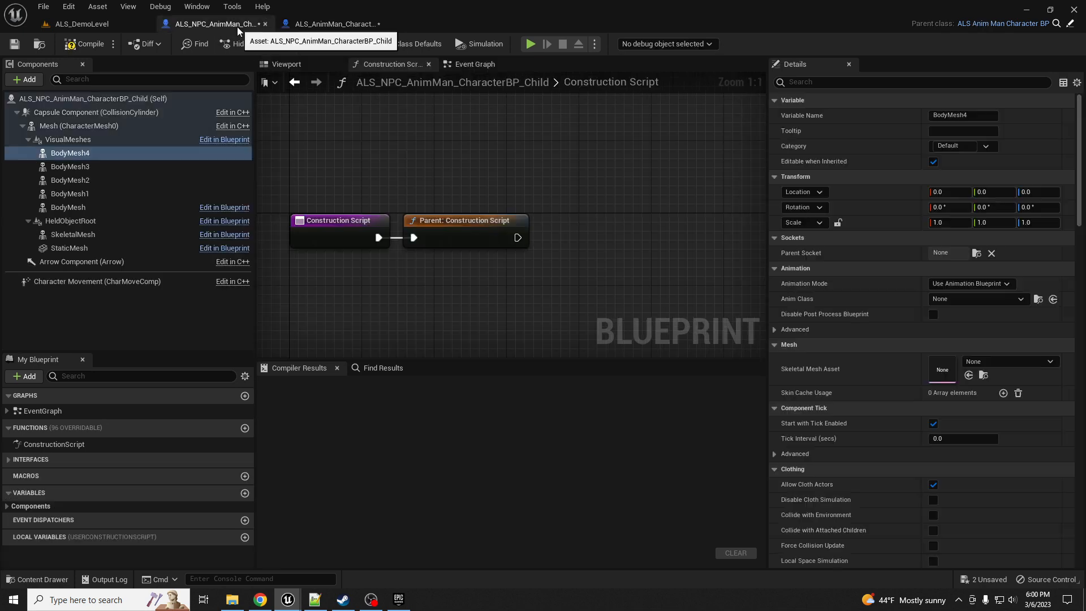
{"action": "right_click_drag", "start_coordinate": [462, 226], "coordinate": [406, 198]}
{"action": "left_click_drag", "start_coordinate": [406, 198], "coordinate": [491, 180]}
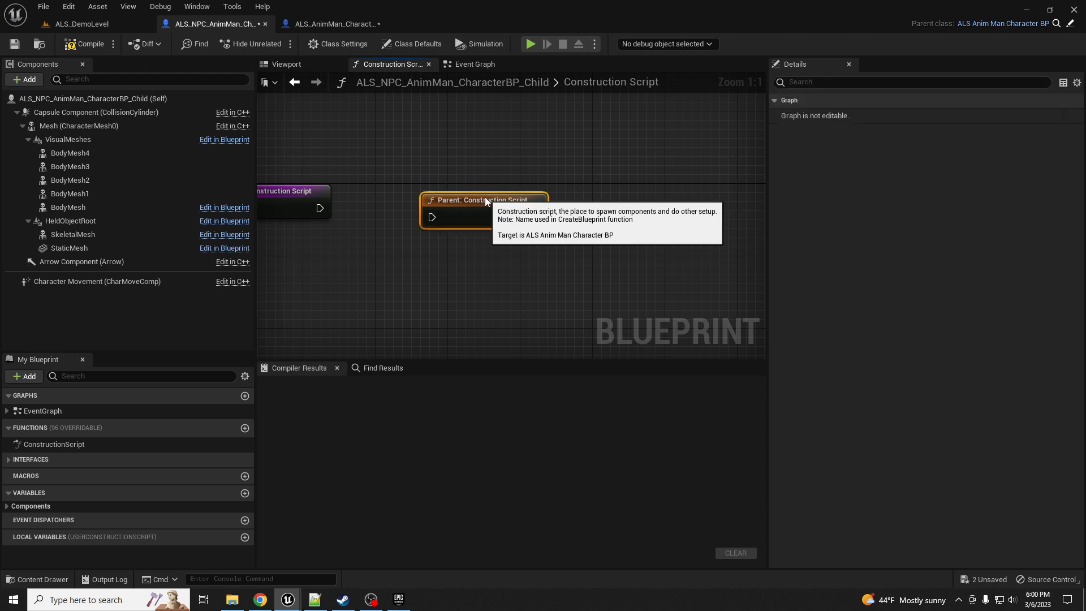
{"action": "key", "text": "Delete"}
{"action": "right_click_drag", "start_coordinate": [330, 158], "coordinate": [419, 170]}
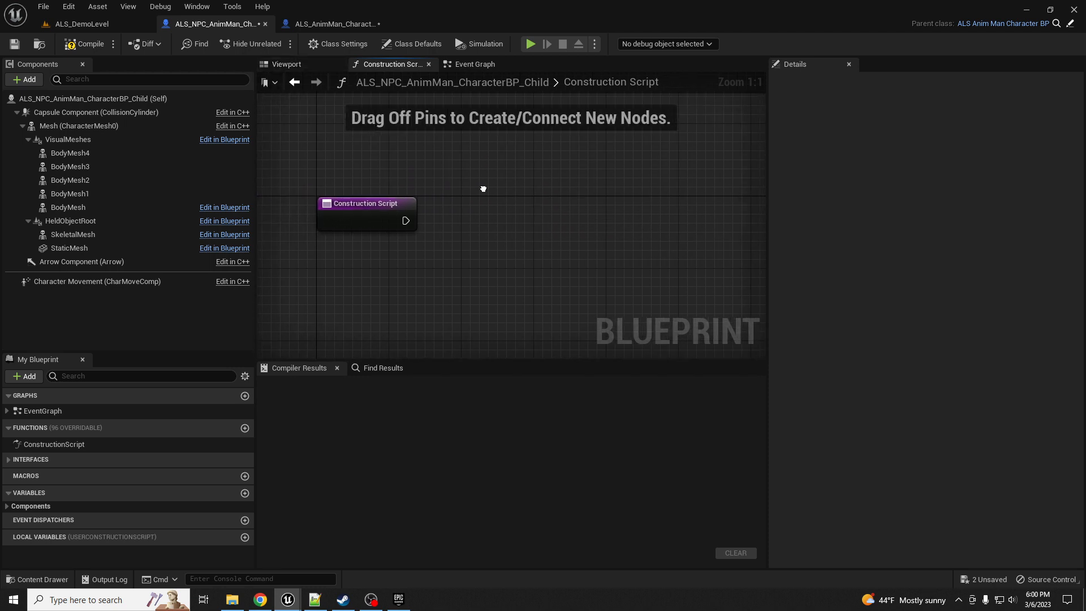
{"action": "key", "text": "ctrl+v"}
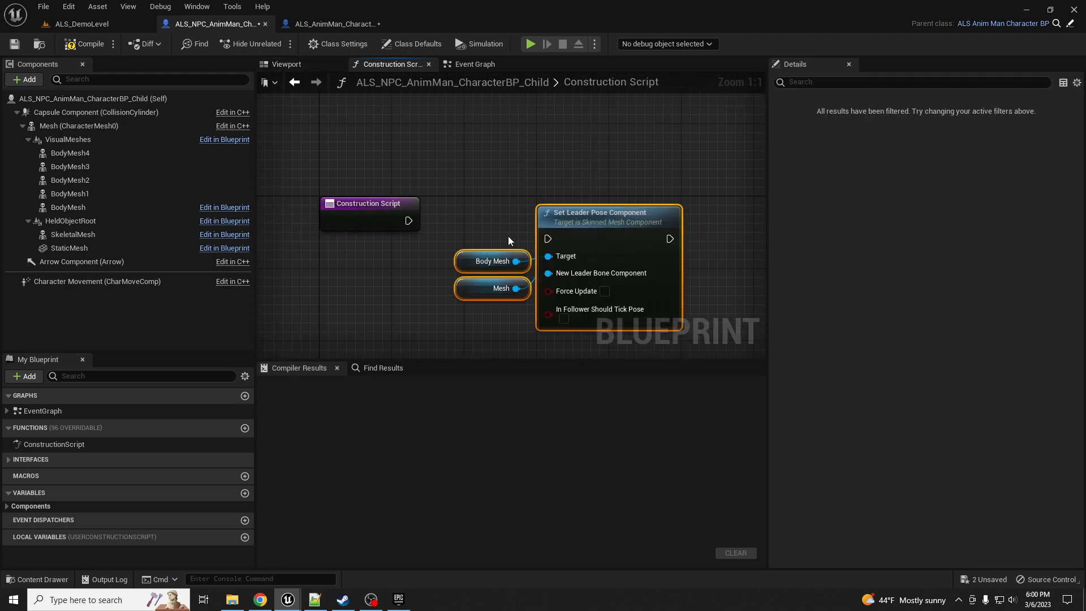
- Connect the Construction Script node's execution output to Set Leader Pose Component, then move the pasted nodes farther away and straighten the connection
{"action": "left_click_drag", "start_coordinate": [407, 221], "coordinate": [548, 238]}
{"action": "right_click_drag", "start_coordinate": [597, 223], "coordinate": [504, 212]}
{"action": "left_click_drag", "start_coordinate": [504, 211], "coordinate": [670, 215]}
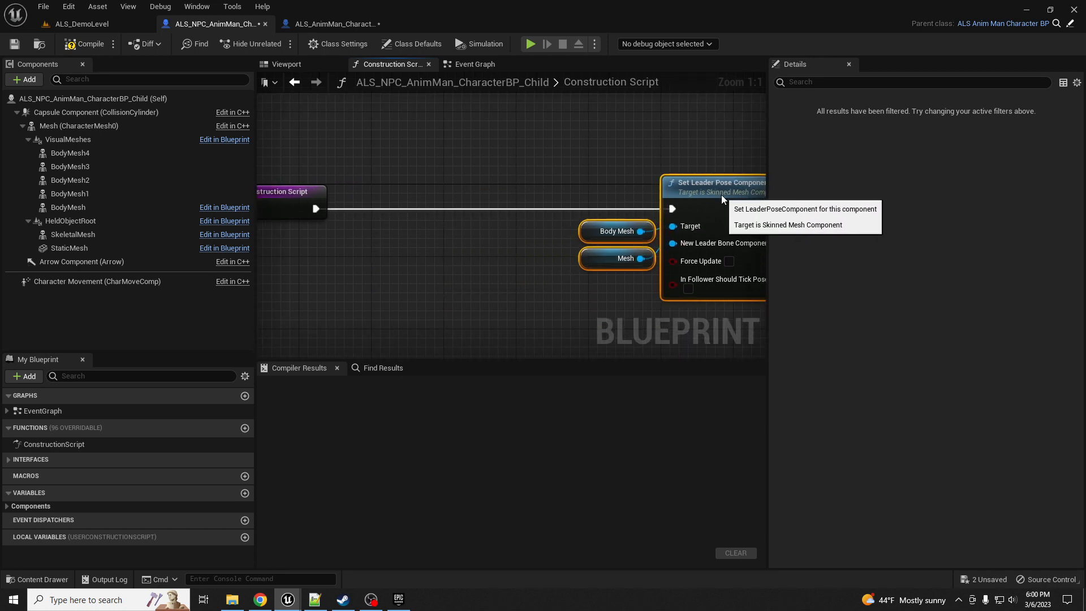
{"action": "key", "text": "q"}
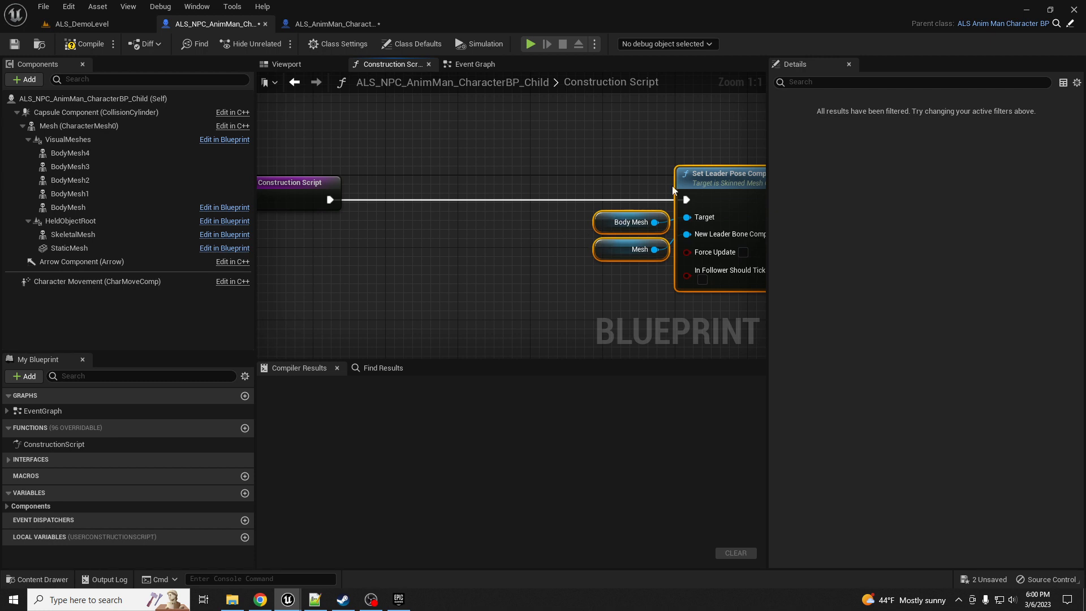
{"action": "right_click_drag", "start_coordinate": [672, 185], "coordinate": [607, 180]}
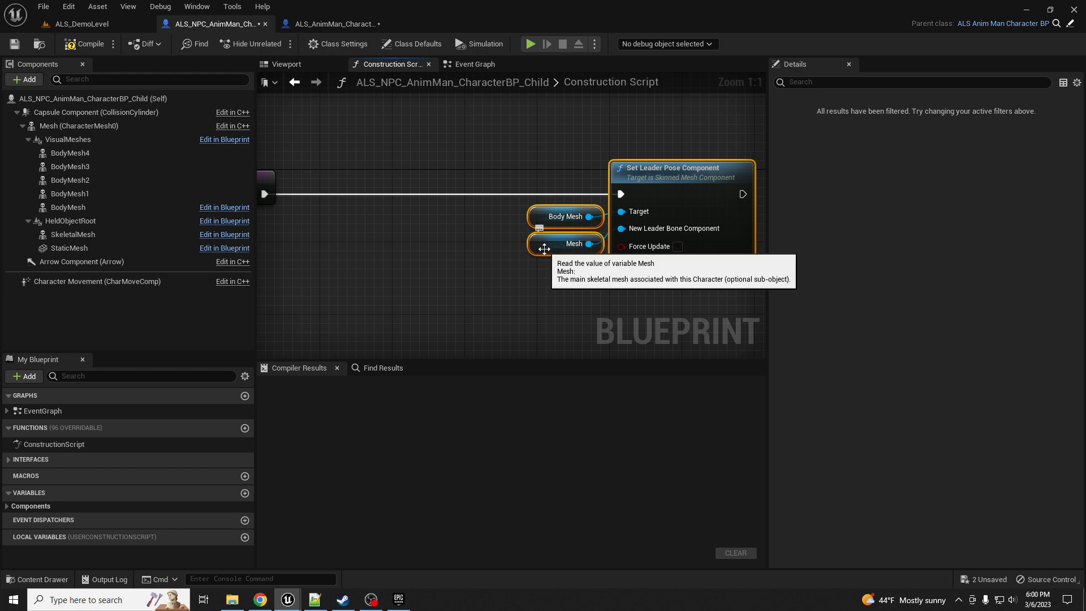
{"action": "right_click_drag", "start_coordinate": [532, 242], "coordinate": [632, 242]}
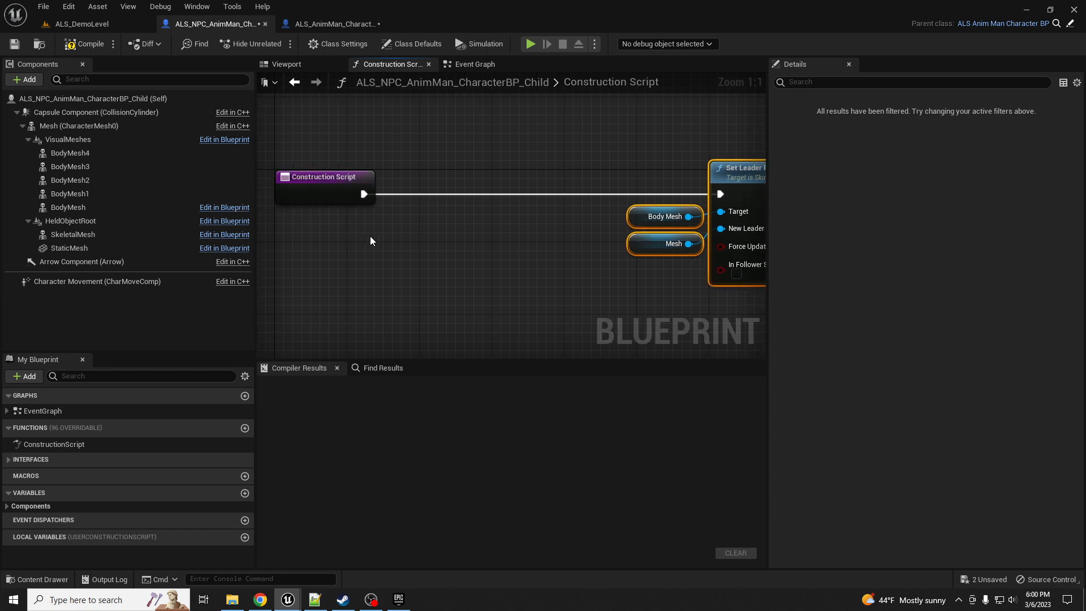
- Add reference nodes for BodyMesh4, BodyMesh3, BodyMesh2, BodyMesh1 and BodyMesh to the Construction Script graph
{"action": "left_click_drag", "start_coordinate": [71, 152], "coordinate": [493, 272]}
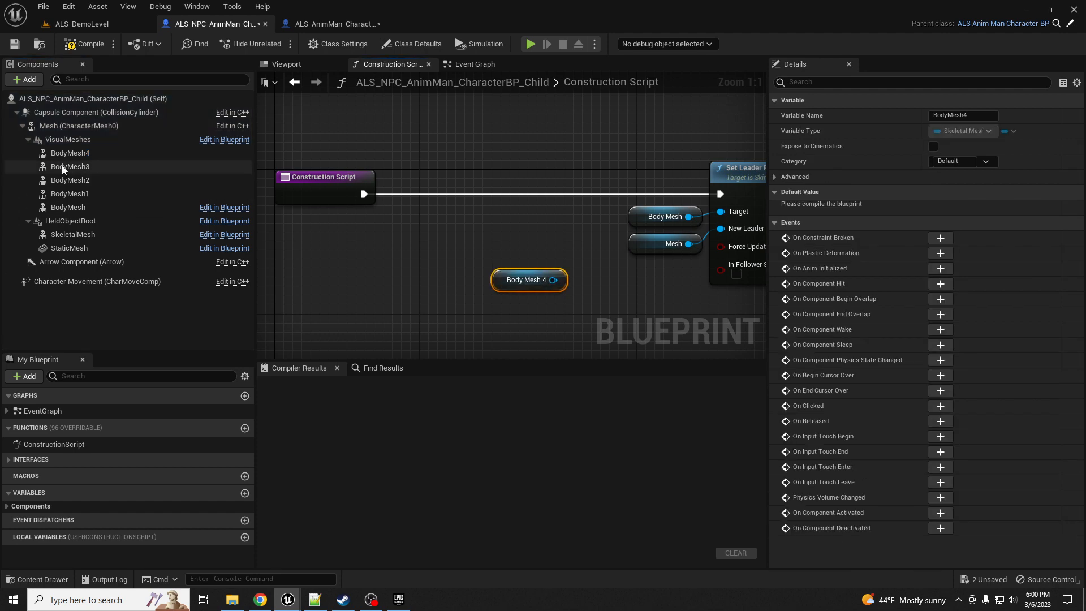
{"action": "left_click_drag", "start_coordinate": [63, 170], "coordinate": [362, 289]}
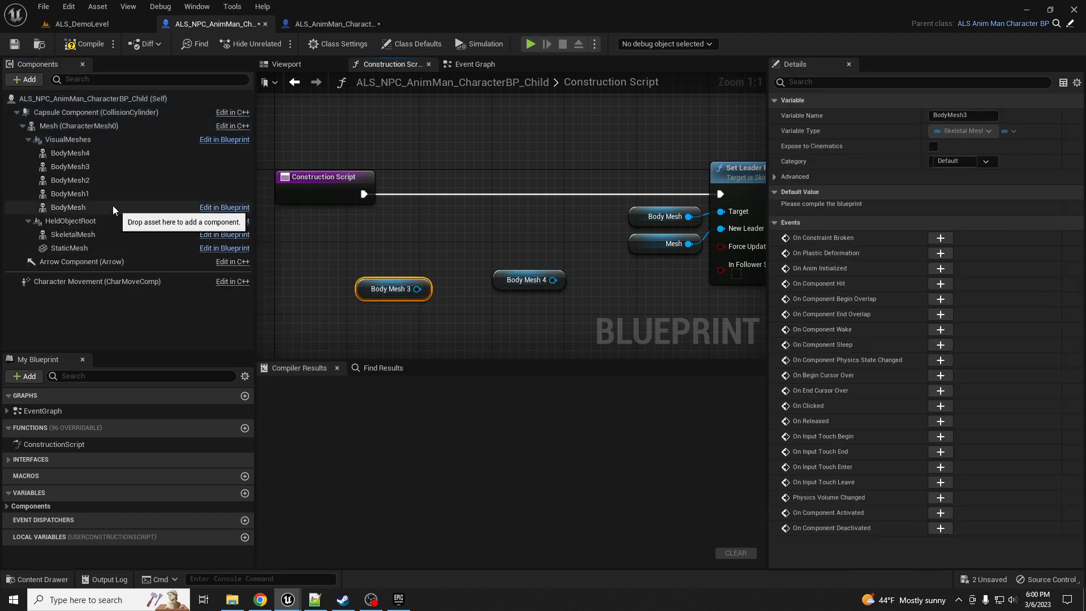
{"action": "left_click_drag", "start_coordinate": [71, 180], "coordinate": [272, 275]}
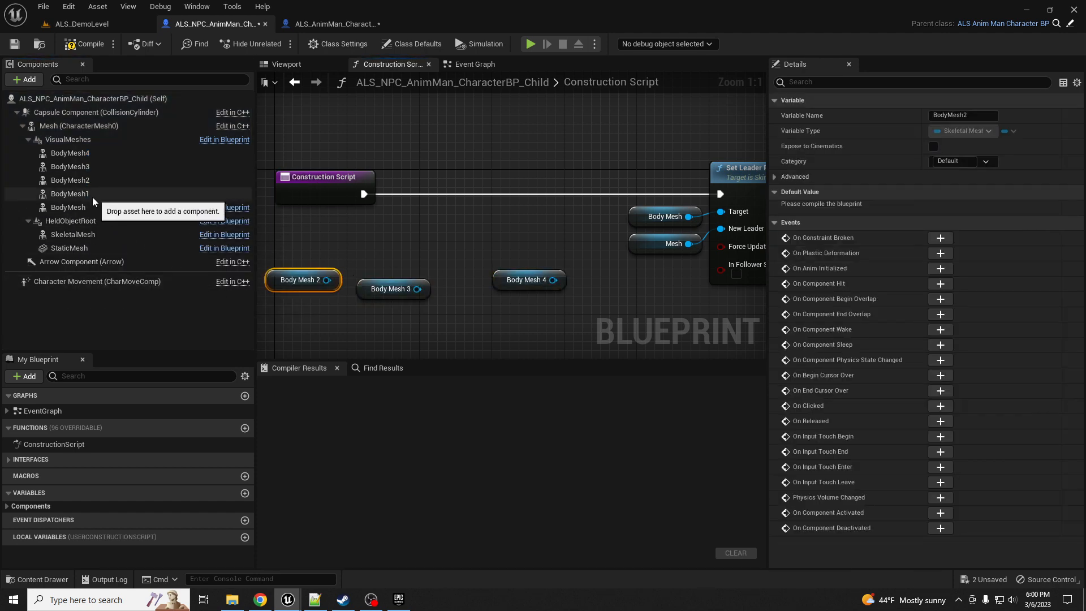
{"action": "left_click_drag", "start_coordinate": [91, 195], "coordinate": [286, 252]}
{"action": "right_click_drag", "start_coordinate": [364, 235], "coordinate": [446, 240]}
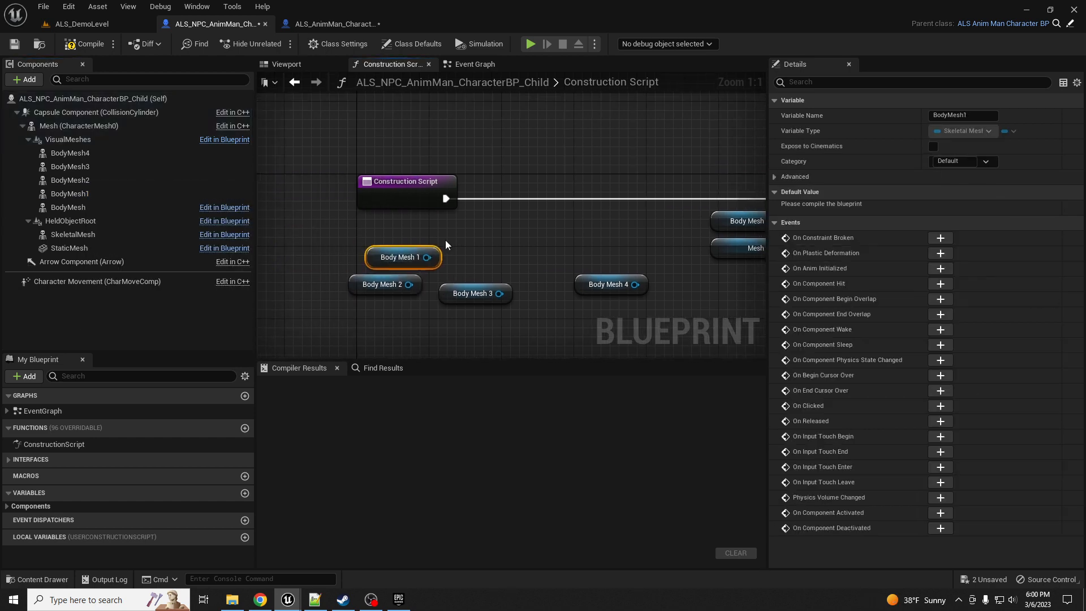
{"action": "left_click_drag", "start_coordinate": [63, 207], "coordinate": [283, 249]}
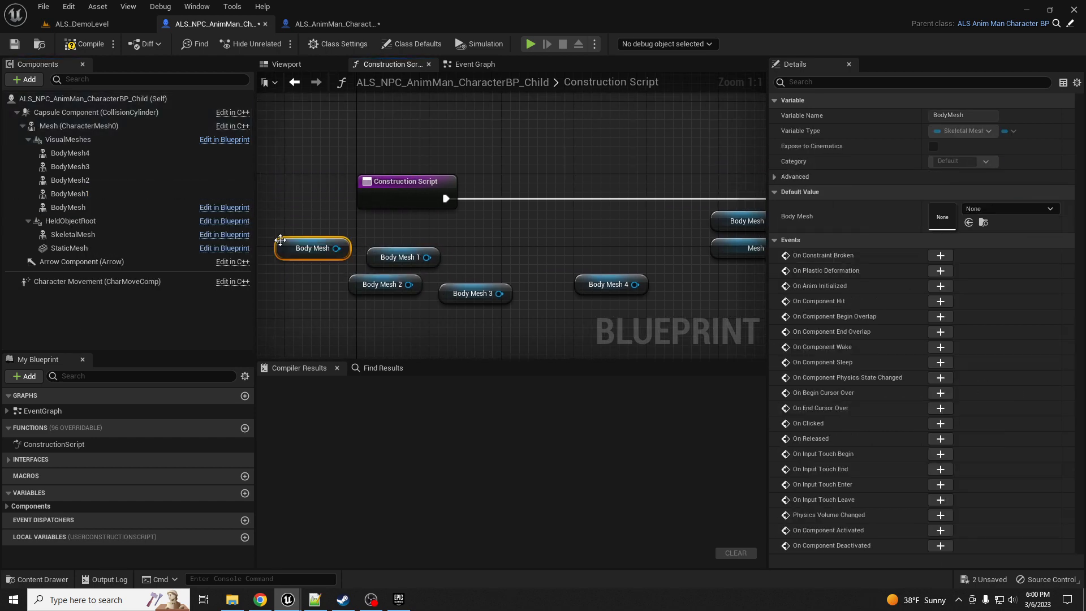
- Move the Construction Script node farther back and spread the Body Mesh 1 to 4 reference nodes lower in the graph
{"action": "right_click_drag", "start_coordinate": [480, 199], "coordinate": [548, 207]}
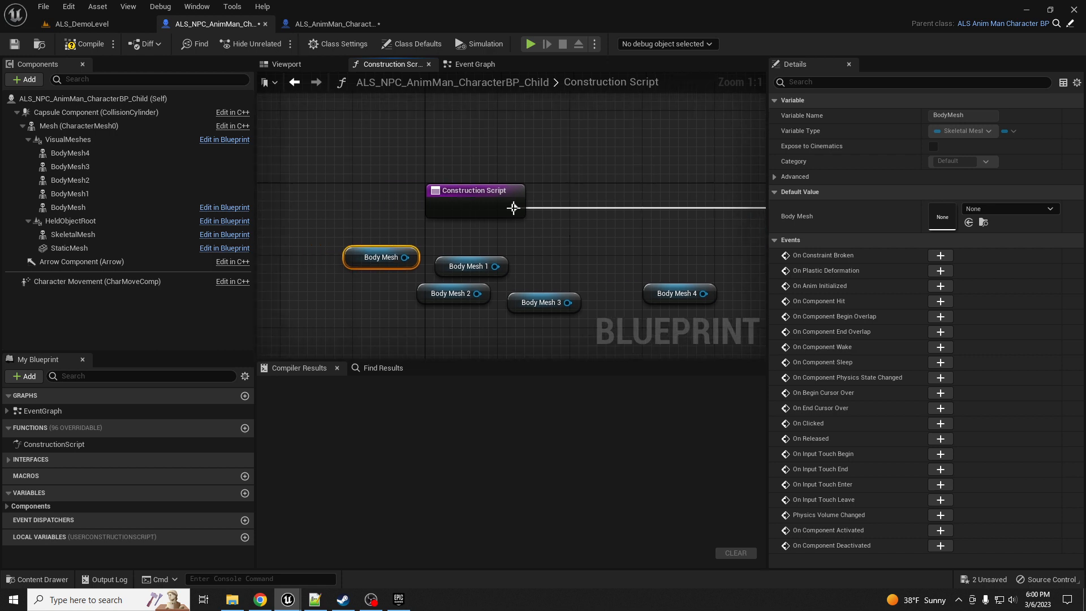
{"action": "left_click_drag", "start_coordinate": [450, 193], "coordinate": [359, 192]}
{"action": "right_click_drag", "start_coordinate": [464, 223], "coordinate": [430, 163]}
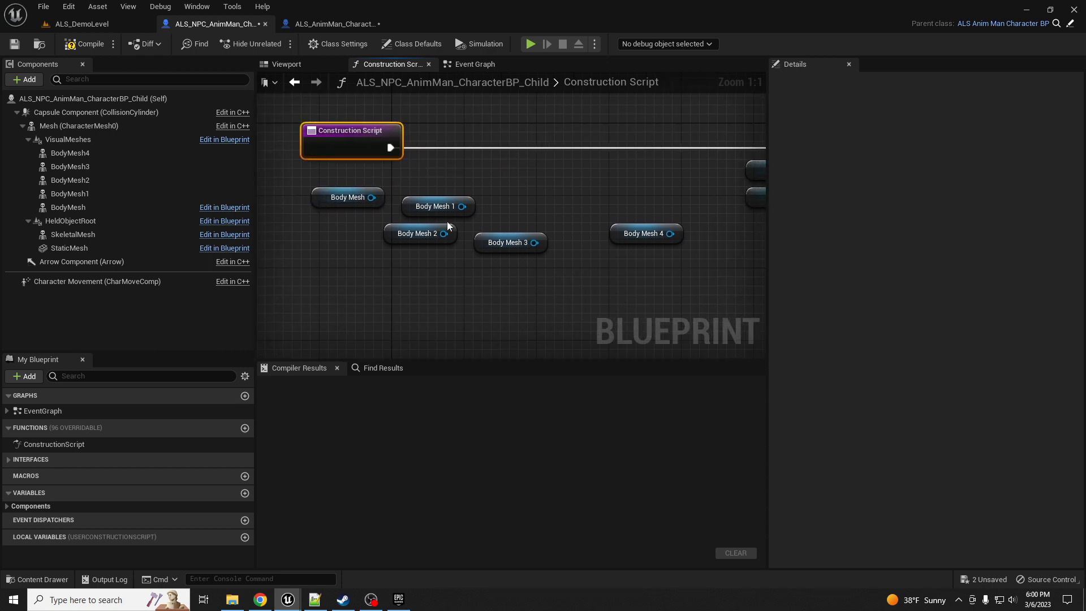
{"action": "left_click_drag", "start_coordinate": [447, 218], "coordinate": [626, 267]}
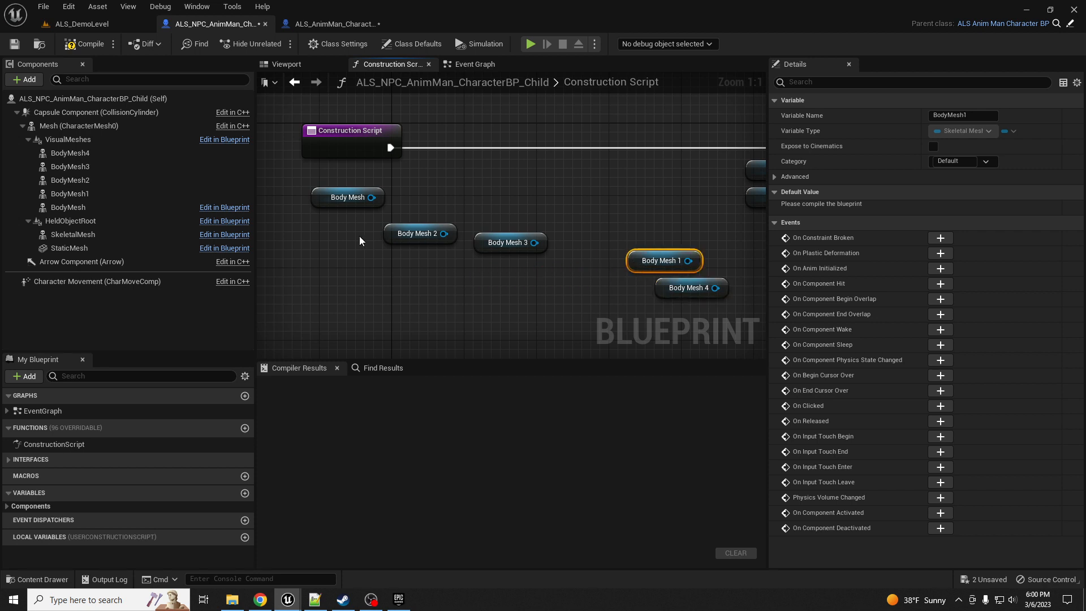
{"action": "left_click_drag", "start_coordinate": [384, 234], "coordinate": [393, 261]}
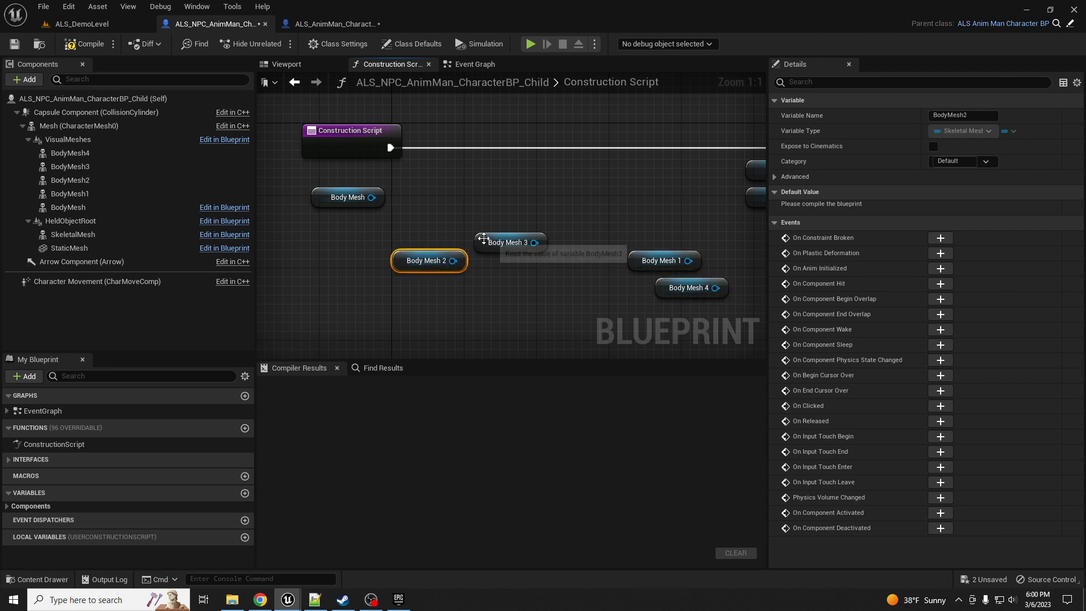
{"action": "left_click_drag", "start_coordinate": [483, 238], "coordinate": [507, 266]}
- Create a Set Skeletal Mesh Asset node targeting Body Mesh, run it from Construction Script, and tuck the Body Mesh node beneath Construction Script
{"action": "left_click_drag", "start_coordinate": [351, 200], "coordinate": [450, 170]}
{"action": "type", "text": "s"}
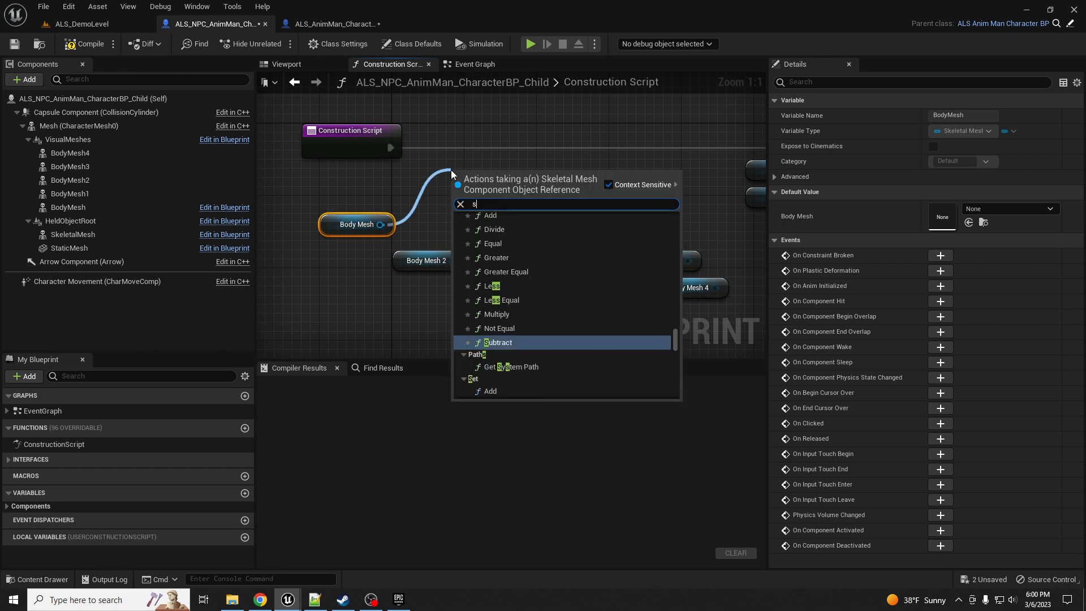
{"action": "type", "text": "et skele"}
{"action": "key", "text": "Escape"}
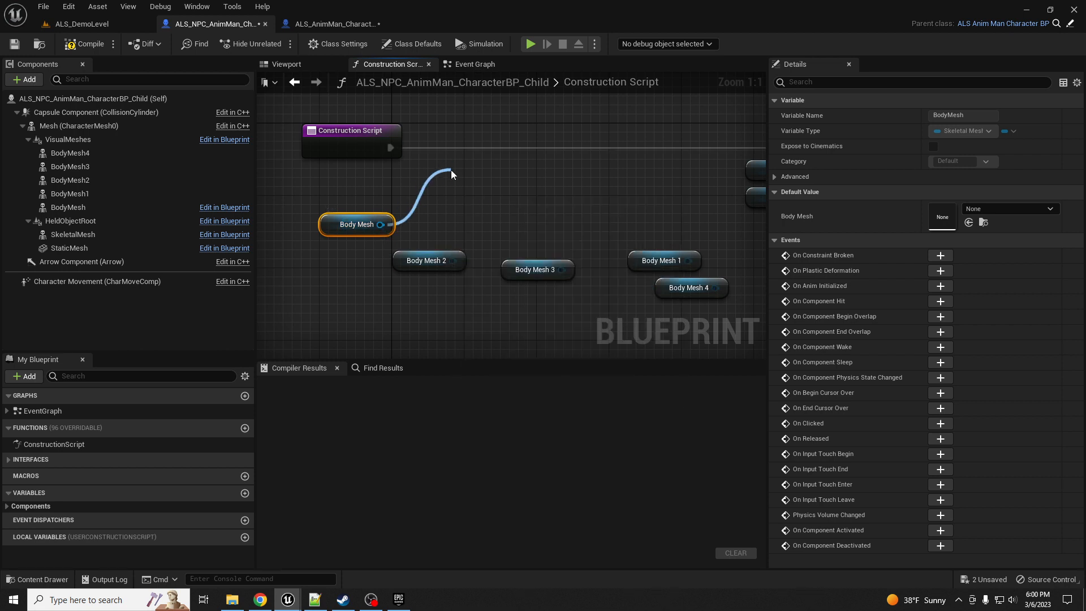
{"action": "left_click_drag", "start_coordinate": [492, 188], "coordinate": [475, 132]}
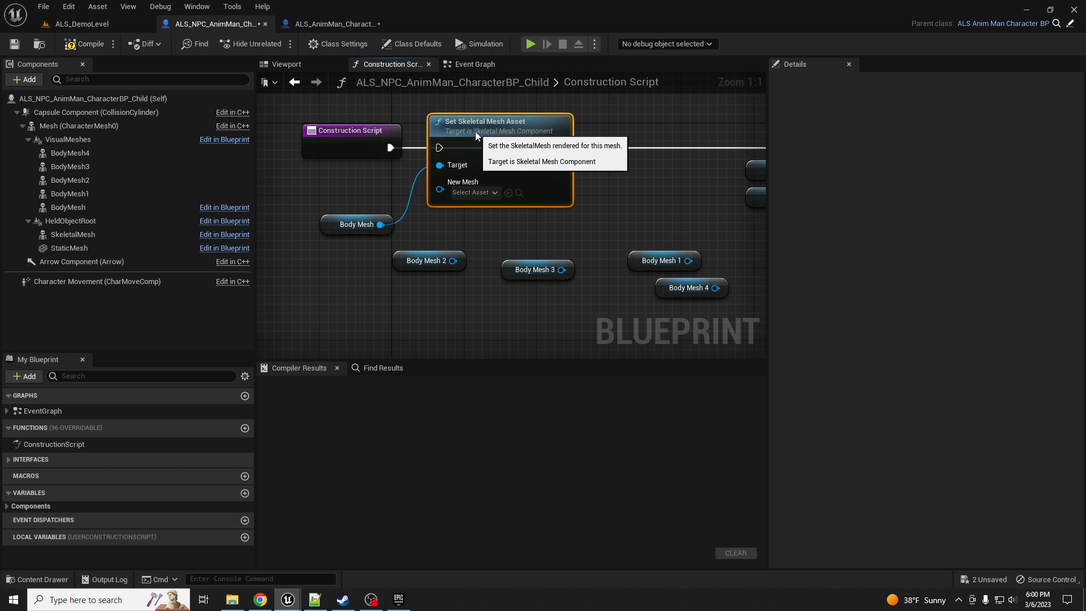
{"action": "left_click_drag", "start_coordinate": [390, 148], "coordinate": [441, 154]}
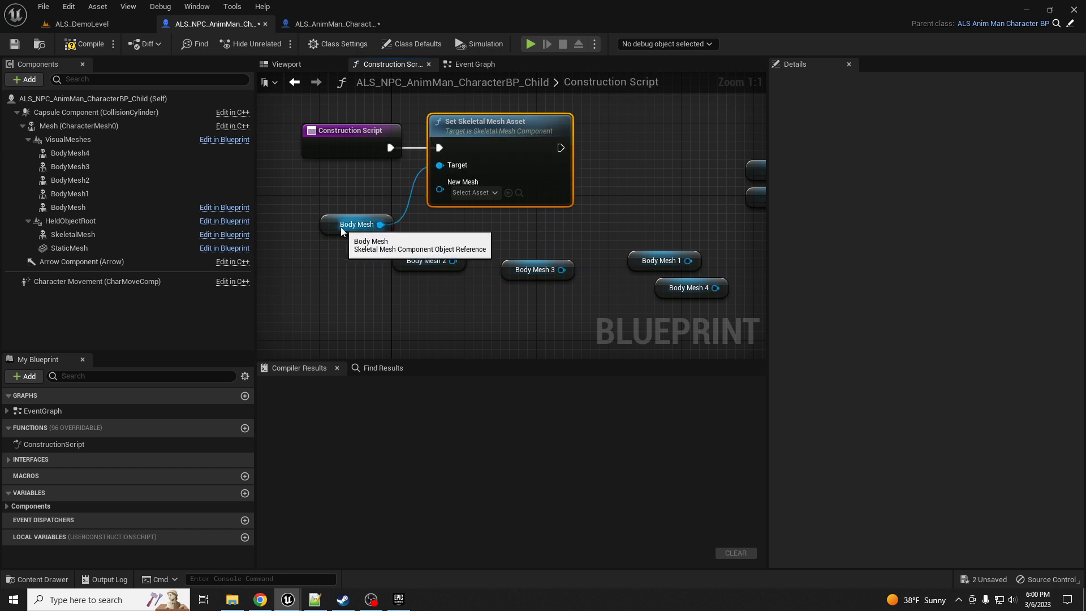
{"action": "left_click_drag", "start_coordinate": [341, 225], "coordinate": [341, 180]}
- Widen the graph area and move the Set Leader Pose Component node with its Body Mesh and Mesh references farther along
{"action": "right_click_drag", "start_coordinate": [527, 225], "coordinate": [409, 227]}
{"action": "scroll", "coordinate": [409, 226], "scroll_direction": "down", "scroll_amount": 1}
{"action": "scroll", "coordinate": [409, 227], "scroll_direction": "down", "scroll_amount": 1}
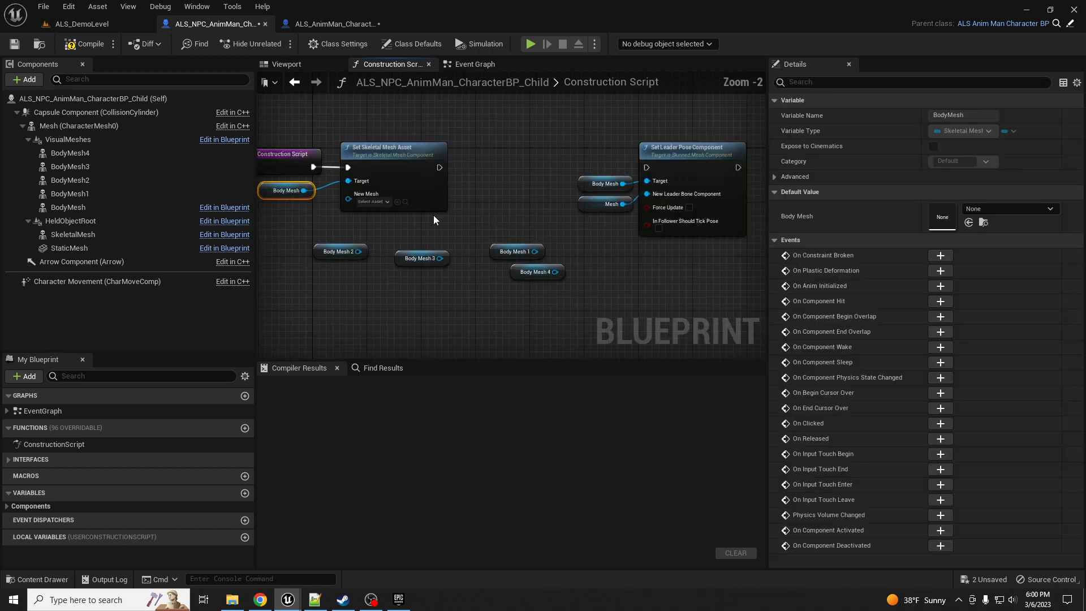
{"action": "left_click_drag", "start_coordinate": [764, 264], "coordinate": [863, 264]}
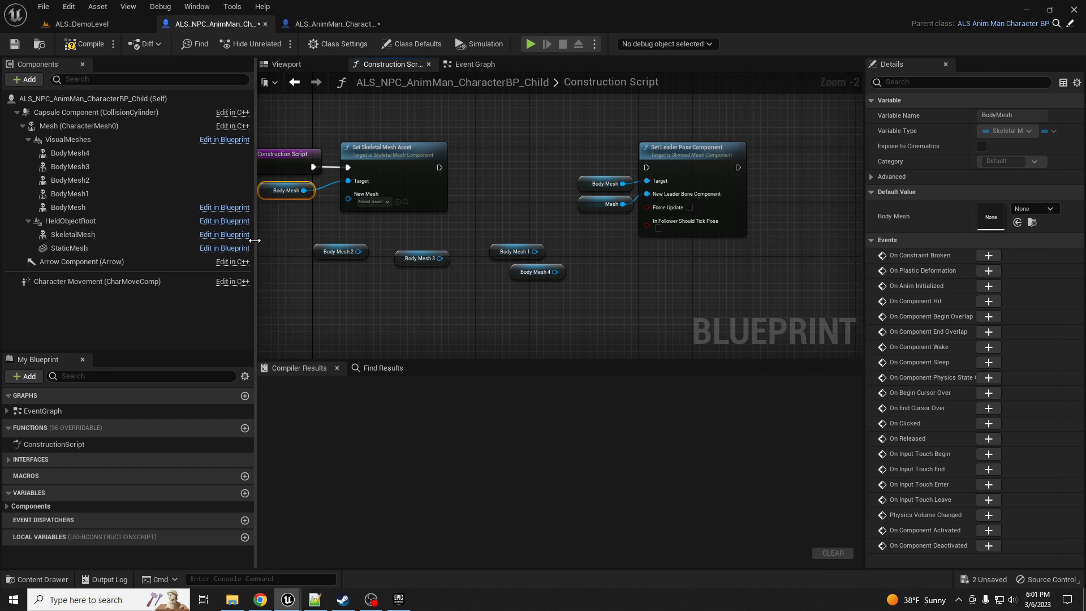
{"action": "left_click_drag", "start_coordinate": [255, 245], "coordinate": [185, 253]}
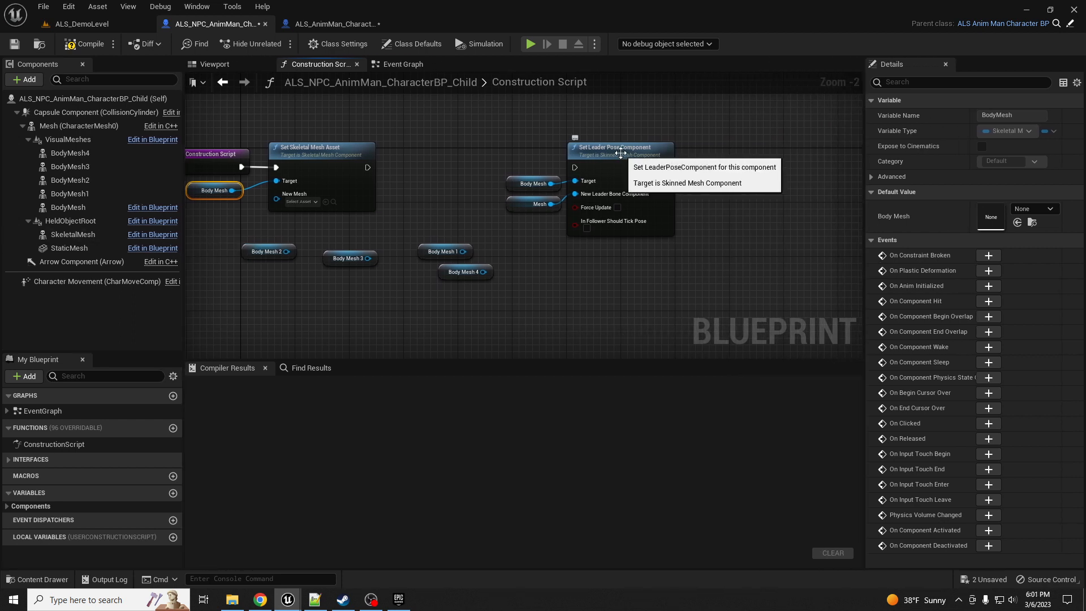
{"action": "left_click_drag", "start_coordinate": [530, 159], "coordinate": [628, 227]}
{"action": "left_click_drag", "start_coordinate": [617, 154], "coordinate": [791, 150]}
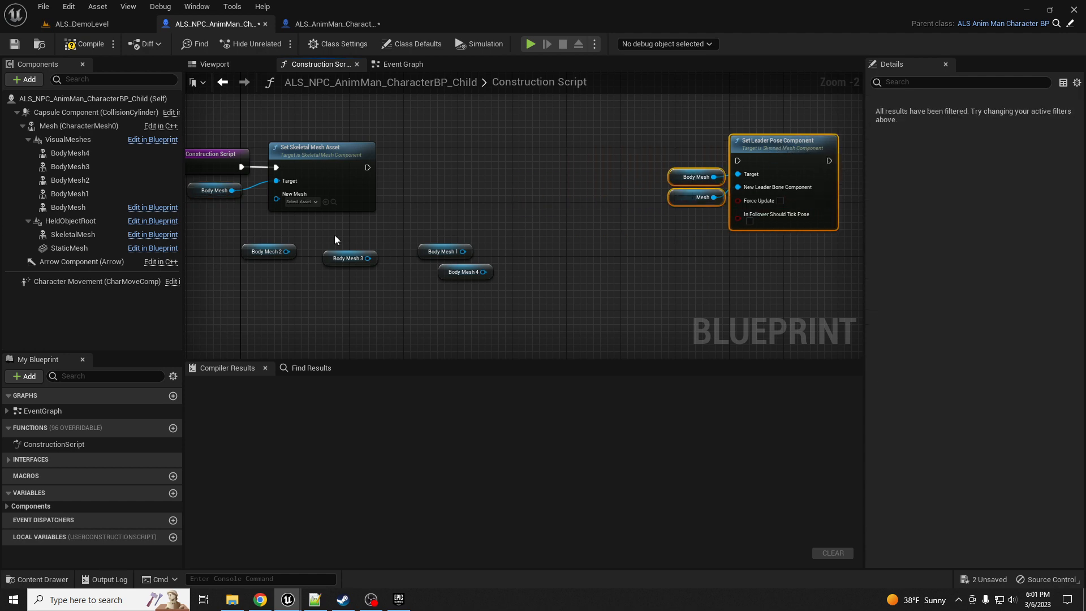
- Duplicate Set Skeletal Mesh Asset, target it to Body Mesh 2, and connect its execution after the Body Mesh setter
{"action": "left_click_drag", "start_coordinate": [246, 254], "coordinate": [396, 207]}
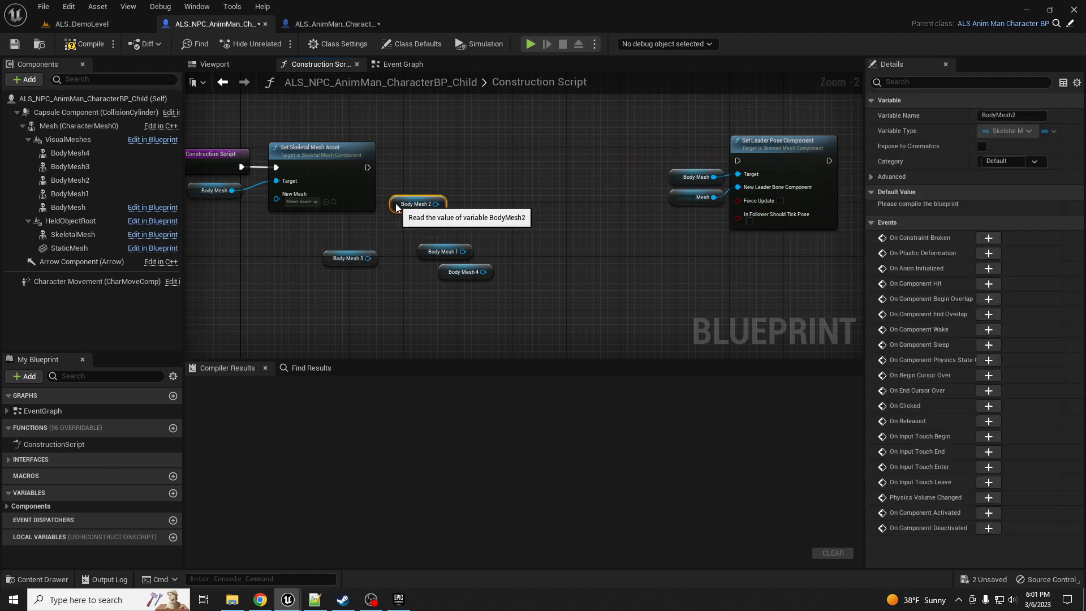
{"action": "left_click", "coordinate": [327, 153]}
{"action": "key", "text": "ctrl+w"}
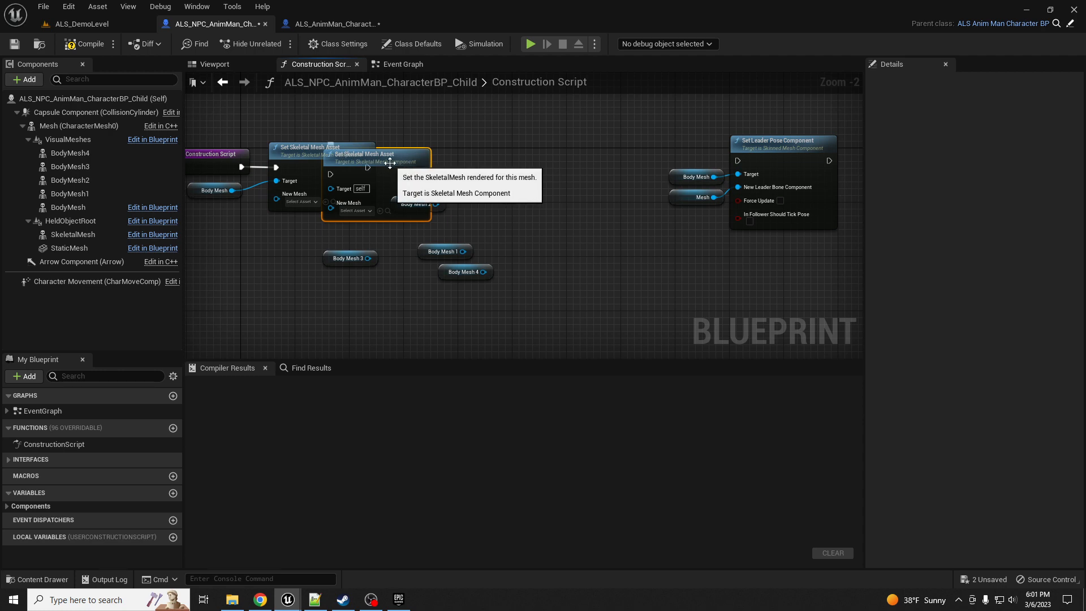
{"action": "left_click_drag", "start_coordinate": [384, 158], "coordinate": [538, 158]}
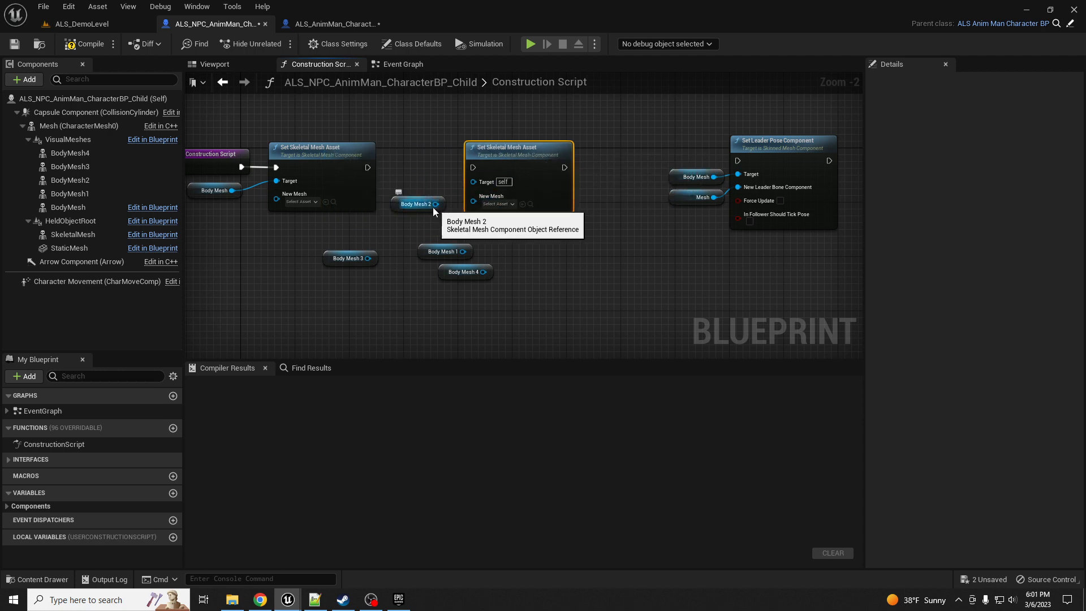
{"action": "left_click_drag", "start_coordinate": [435, 203], "coordinate": [473, 182]}
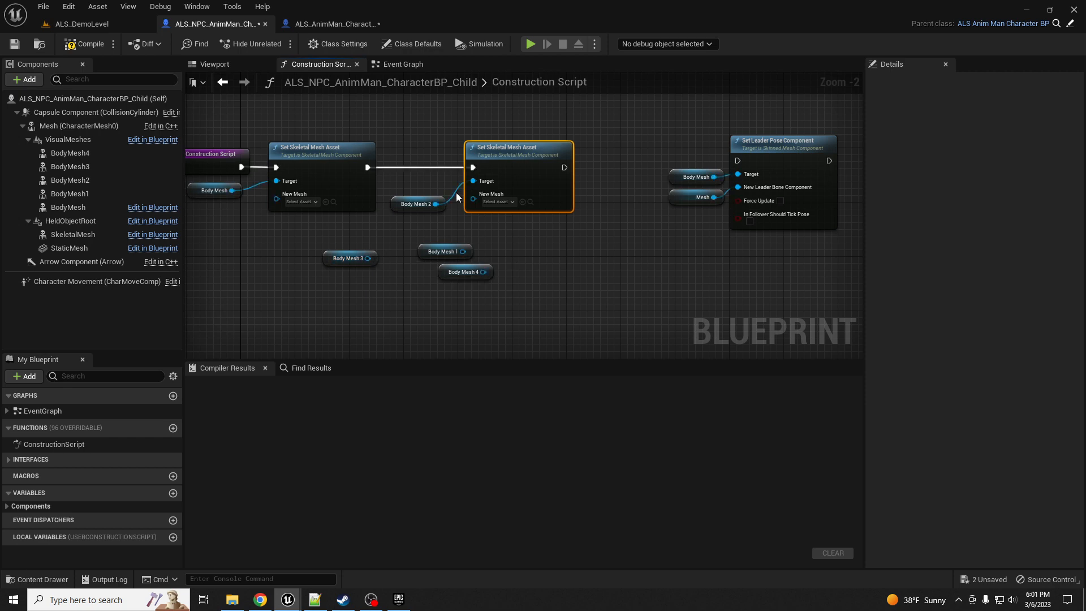
- Duplicate Set Skeletal Mesh Asset below the chain, target it to Body Mesh 3, and place that reference beside it
{"action": "key", "text": "ctrl+w"}
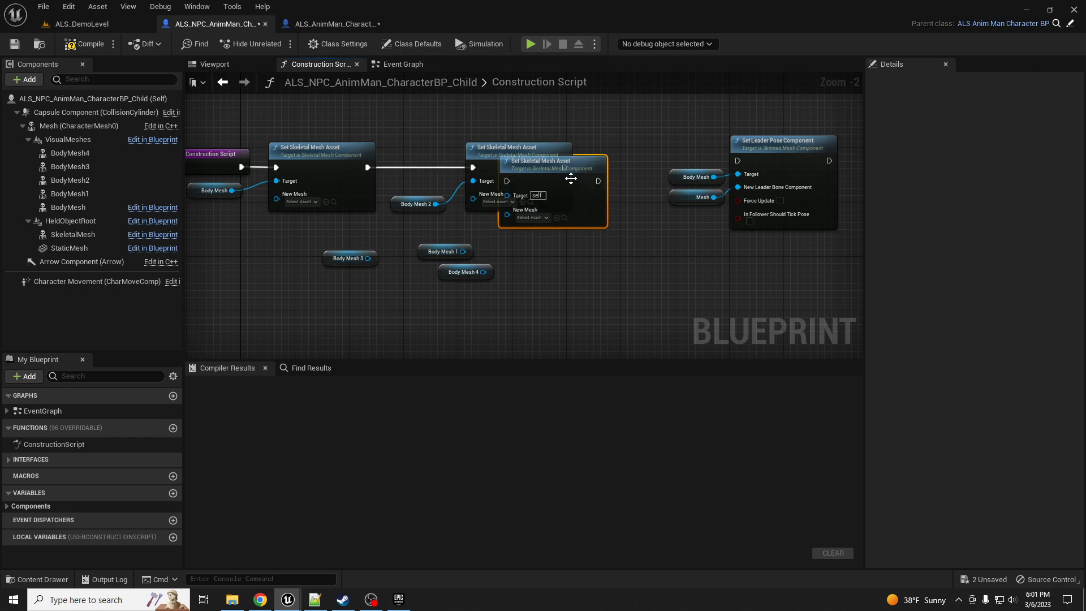
{"action": "left_click_drag", "start_coordinate": [588, 181], "coordinate": [658, 237]}
{"action": "left_click_drag", "start_coordinate": [368, 258], "coordinate": [404, 264]}
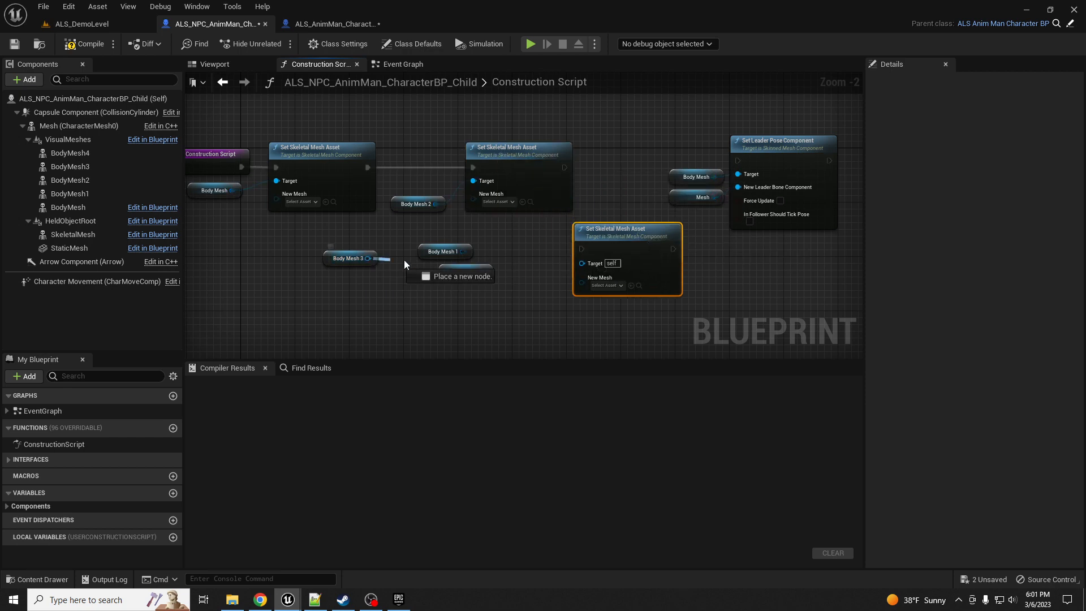
{"action": "left_click_drag", "start_coordinate": [579, 267], "coordinate": [581, 264]}
{"action": "left_click_drag", "start_coordinate": [331, 260], "coordinate": [502, 270]}
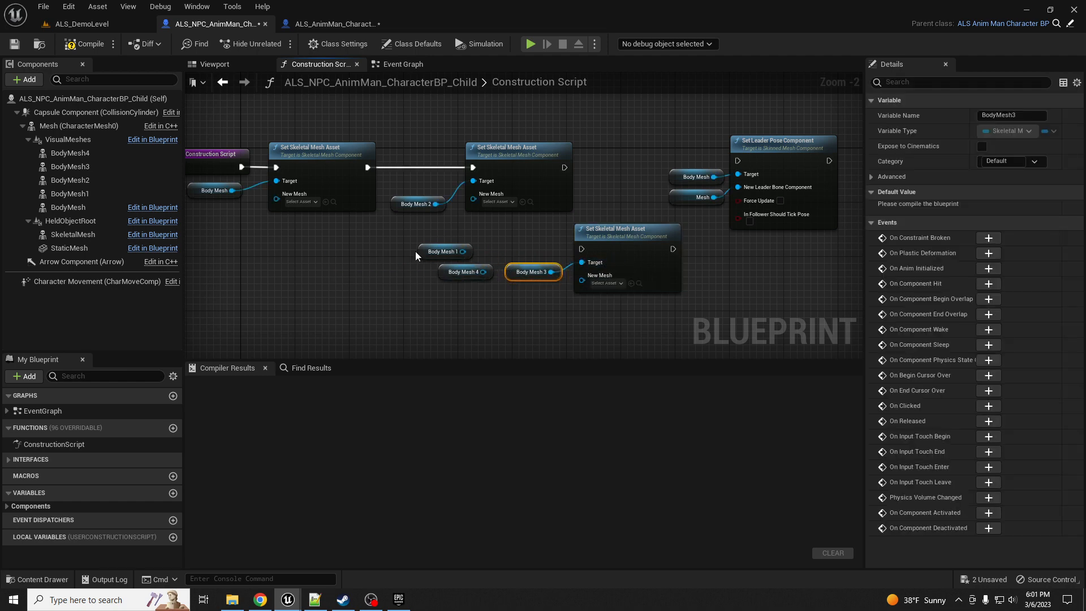
- Make room for a Body Mesh 1 setter by moving Body Mesh 2 and its Set Skeletal Mesh Asset node farther along the chain
{"action": "left_click_drag", "start_coordinate": [422, 253], "coordinate": [360, 266]}
{"action": "left_click_drag", "start_coordinate": [413, 147], "coordinate": [529, 204]}
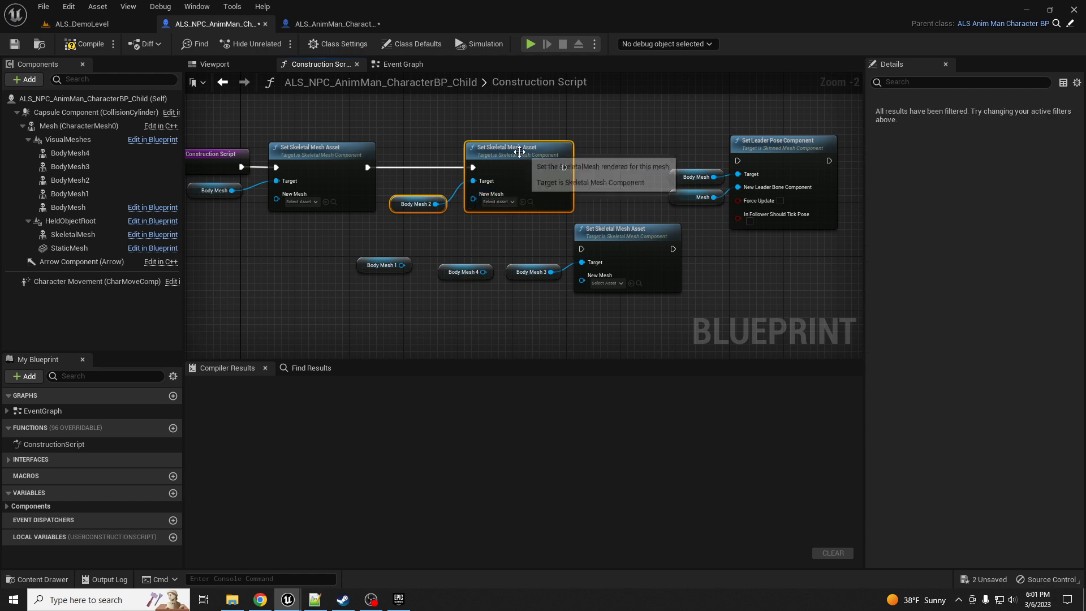
{"action": "left_click_drag", "start_coordinate": [497, 150], "coordinate": [619, 150]}
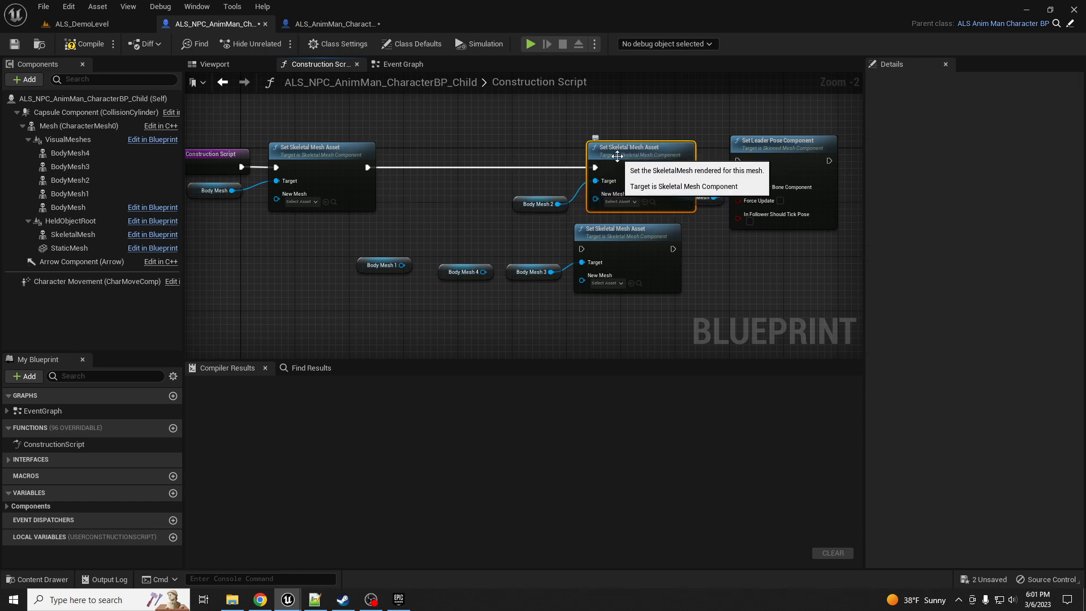
- Insert a duplicated Set Skeletal Mesh Asset targeting Body Mesh 1 between the Body Mesh and Body Mesh 2 setters, then tidy the references
{"action": "left_click_drag", "start_coordinate": [617, 157], "coordinate": [439, 159]}
{"action": "left_click_drag", "start_coordinate": [366, 166], "coordinate": [420, 168]}
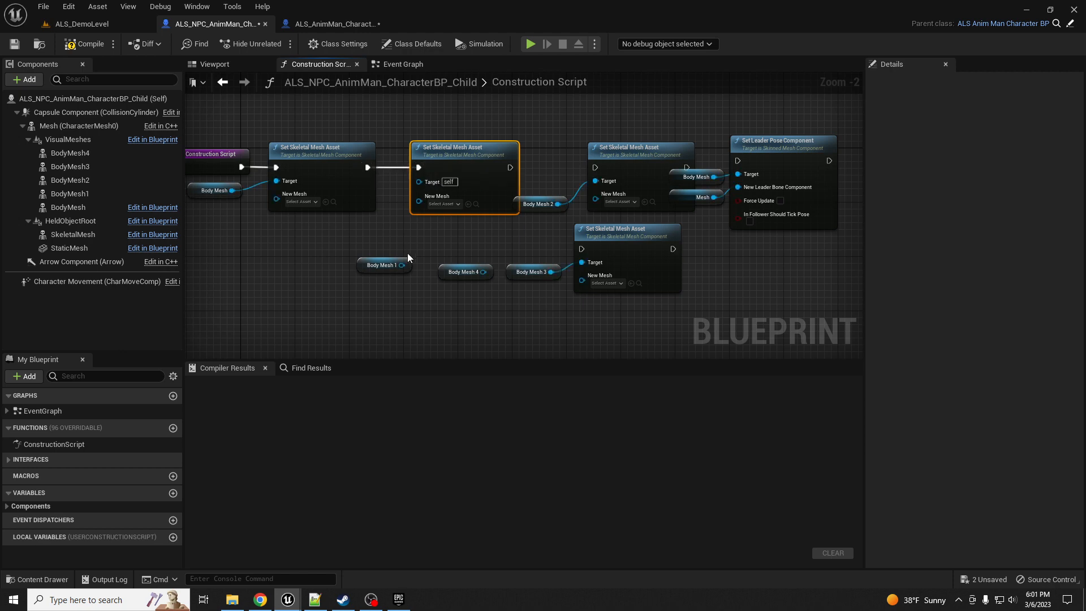
{"action": "left_click_drag", "start_coordinate": [401, 264], "coordinate": [420, 185]}
{"action": "left_click_drag", "start_coordinate": [362, 270], "coordinate": [335, 235]}
{"action": "right_click_drag", "start_coordinate": [471, 234], "coordinate": [398, 231]}
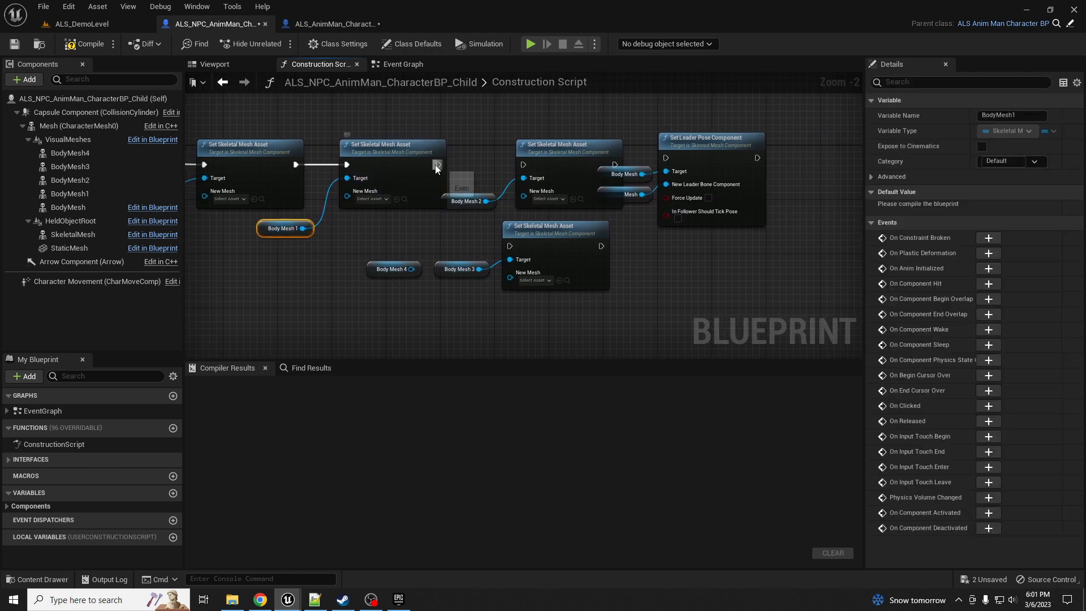
{"action": "left_click_drag", "start_coordinate": [437, 168], "coordinate": [521, 169]}
{"action": "left_click", "coordinate": [446, 206]}
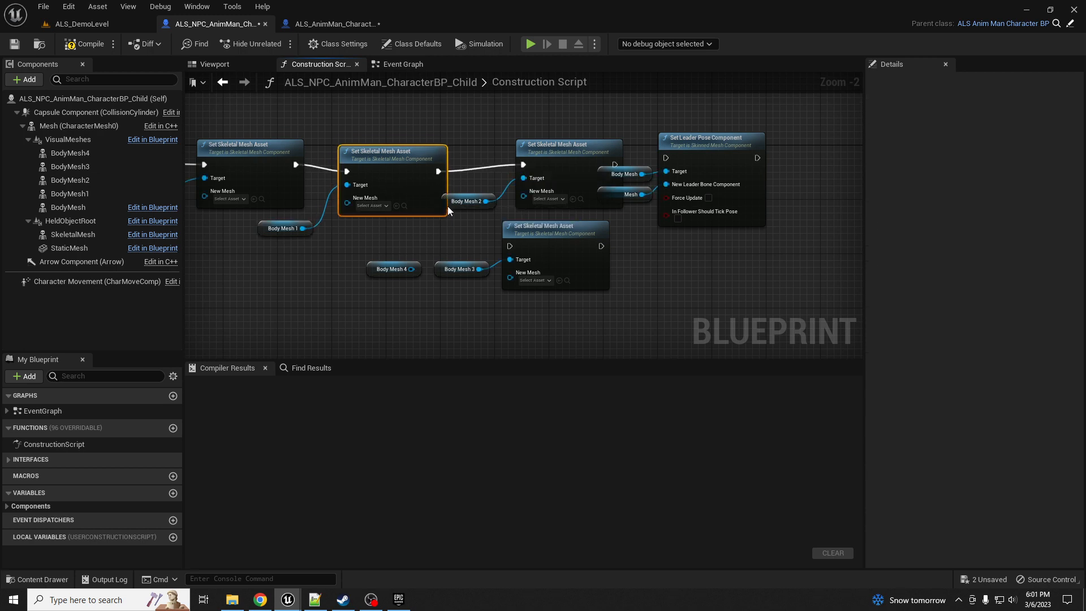
{"action": "left_click_drag", "start_coordinate": [457, 203], "coordinate": [417, 231]}
- Move the Set Leader Pose Component group below the chain and append the Body Mesh 3 setter after the Body Mesh 2 setter
{"action": "right_click_drag", "start_coordinate": [639, 215], "coordinate": [508, 214]}
{"action": "left_click_drag", "start_coordinate": [507, 128], "coordinate": [553, 311]}
{"action": "scroll", "coordinate": [571, 263], "scroll_direction": "down", "scroll_amount": 2}
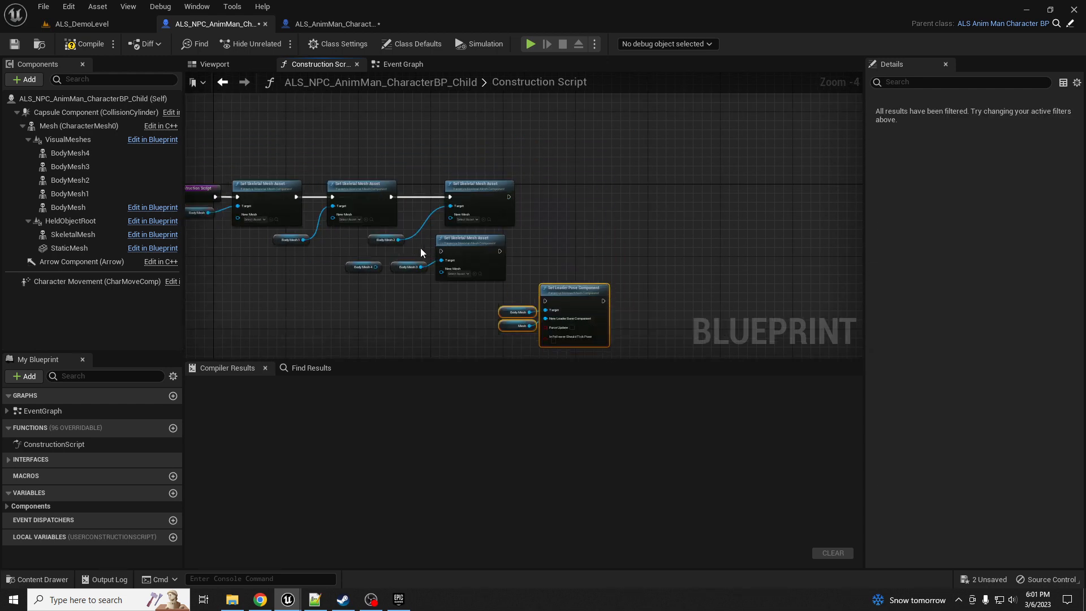
{"action": "left_click_drag", "start_coordinate": [421, 252], "coordinate": [666, 155]}
{"action": "scroll", "coordinate": [461, 252], "scroll_direction": "up", "scroll_amount": 2}
{"action": "left_click_drag", "start_coordinate": [531, 168], "coordinate": [586, 197]}
- Duplicate Set Skeletal Mesh Asset at the end of the chain, connect its execution input, and target it to Body Mesh 4
{"action": "left_click_drag", "start_coordinate": [297, 276], "coordinate": [352, 277]}
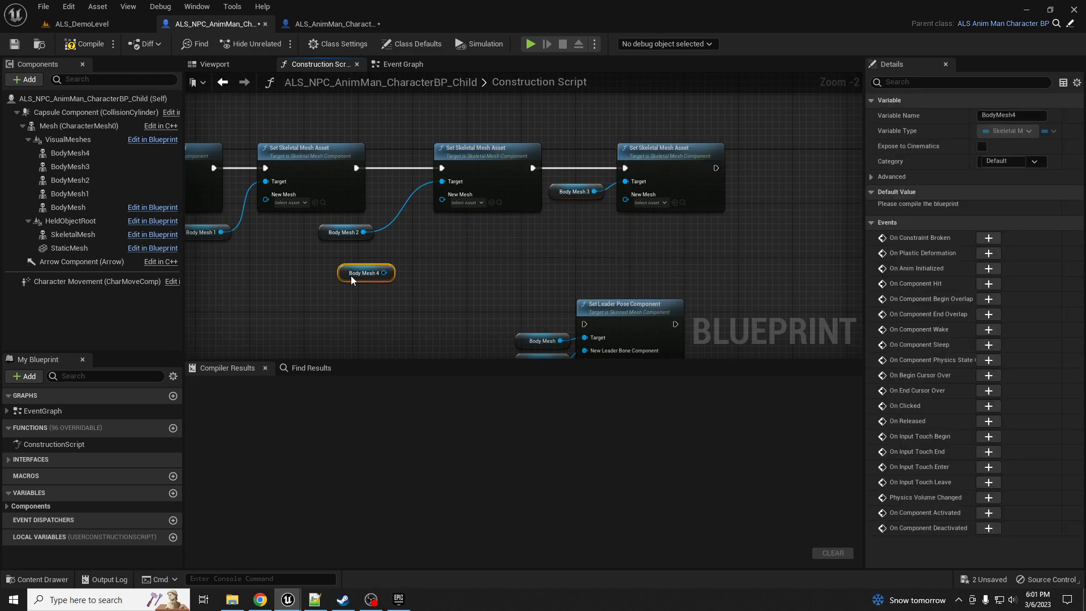
{"action": "right_click_drag", "start_coordinate": [715, 219], "coordinate": [553, 226]}
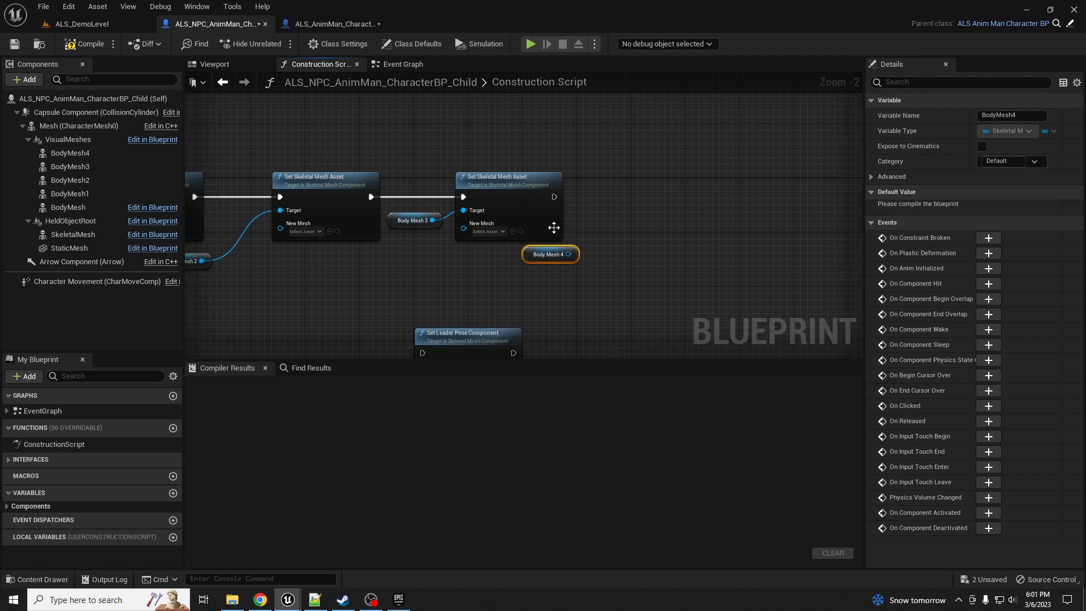
{"action": "left_click", "coordinate": [515, 189]}
{"action": "key", "text": "ctrl+d"}
{"action": "left_click_drag", "start_coordinate": [515, 189], "coordinate": [667, 192]}
{"action": "left_click_drag", "start_coordinate": [554, 198], "coordinate": [634, 197]}
{"action": "left_click_drag", "start_coordinate": [568, 254], "coordinate": [636, 214]}
- Connect the execution output of the Body Mesh 4 setter to Set Leader Pose Component
{"action": "right_click_drag", "start_coordinate": [574, 290], "coordinate": [681, 228]}
{"action": "scroll", "coordinate": [621, 253], "scroll_direction": "down", "scroll_amount": 1}
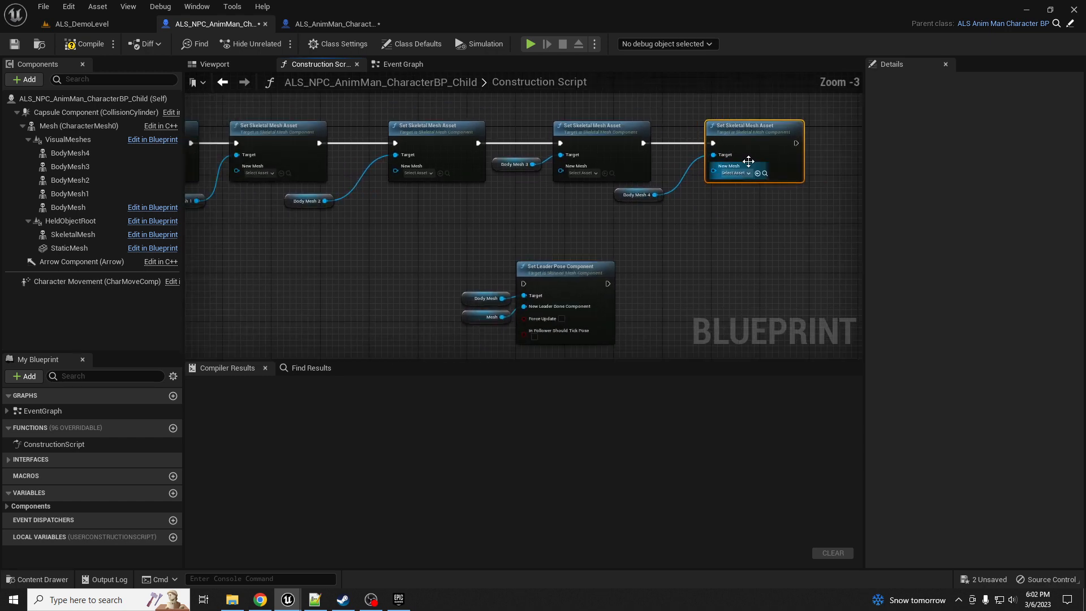
{"action": "left_click_drag", "start_coordinate": [797, 143], "coordinate": [527, 284]}
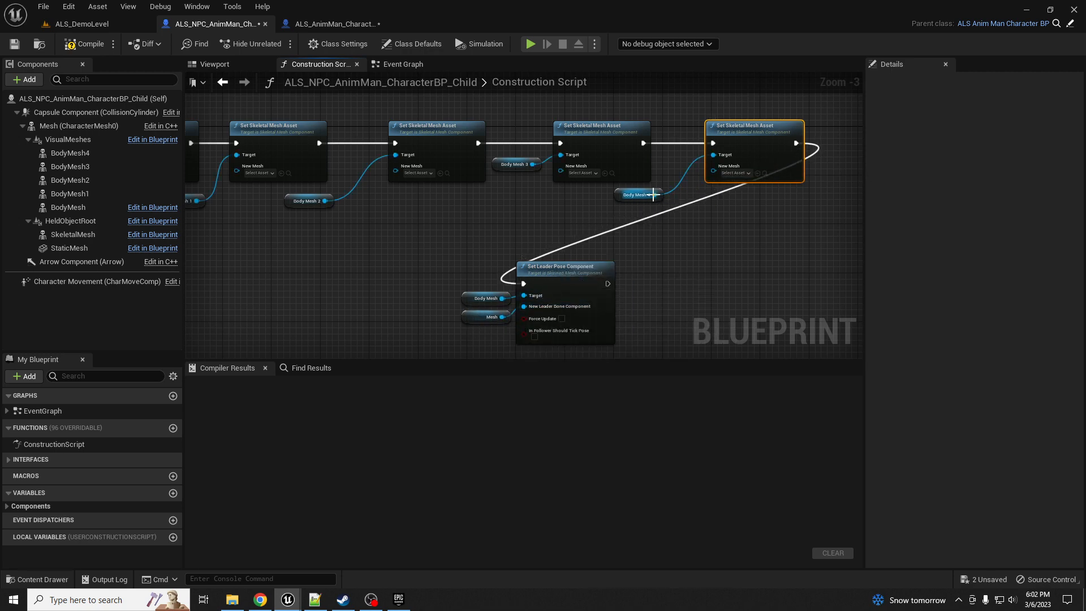
- Connect Body Mesh 4, Body Mesh 3, Body Mesh 2 and Body Mesh 1 to the Target input of Set Leader Pose Component
{"action": "left_click_drag", "start_coordinate": [654, 195], "coordinate": [521, 291]}
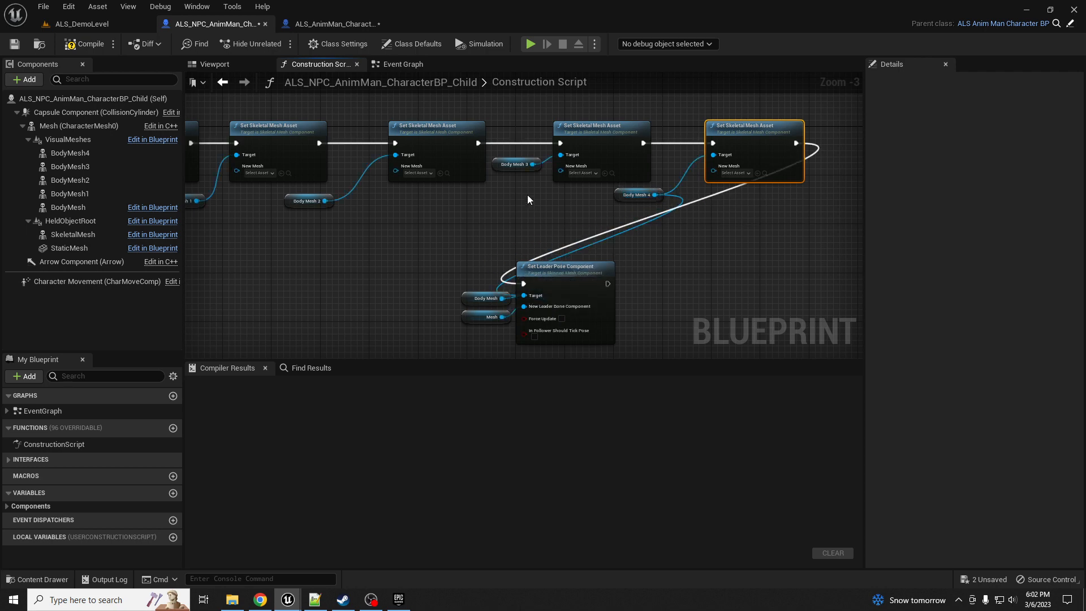
{"action": "left_click_drag", "start_coordinate": [532, 164], "coordinate": [530, 299]}
{"action": "left_click_drag", "start_coordinate": [325, 201], "coordinate": [525, 295]}
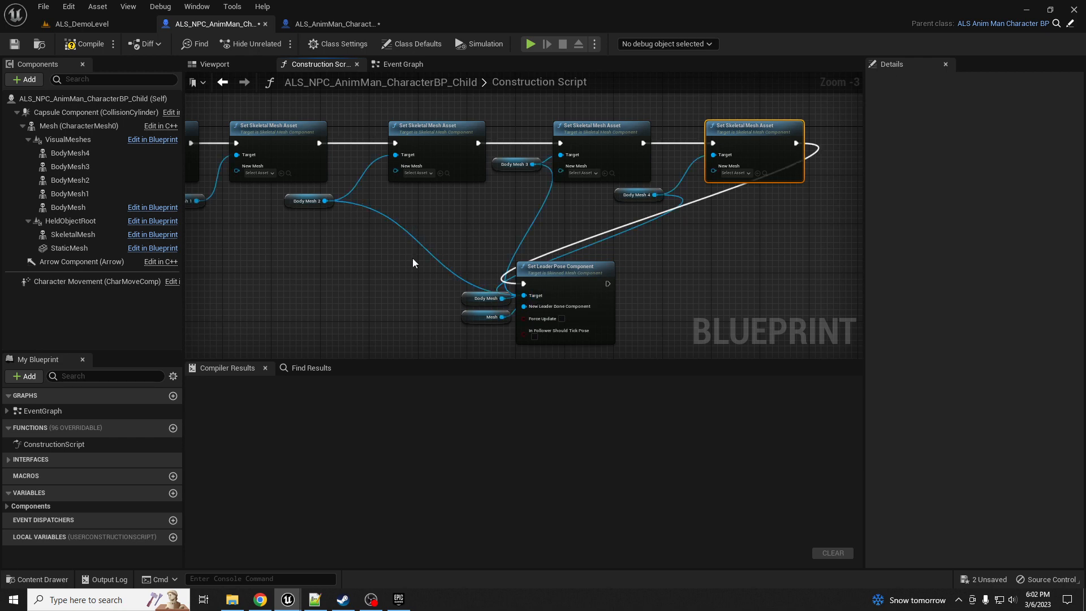
{"action": "right_click_drag", "start_coordinate": [413, 263], "coordinate": [482, 263]}
{"action": "left_click_drag", "start_coordinate": [264, 201], "coordinate": [593, 299]}
- Move the Body Mesh and Mesh references farther from Set Leader Pose Component to separate their wires
{"action": "right_click_drag", "start_coordinate": [441, 294], "coordinate": [546, 247]}
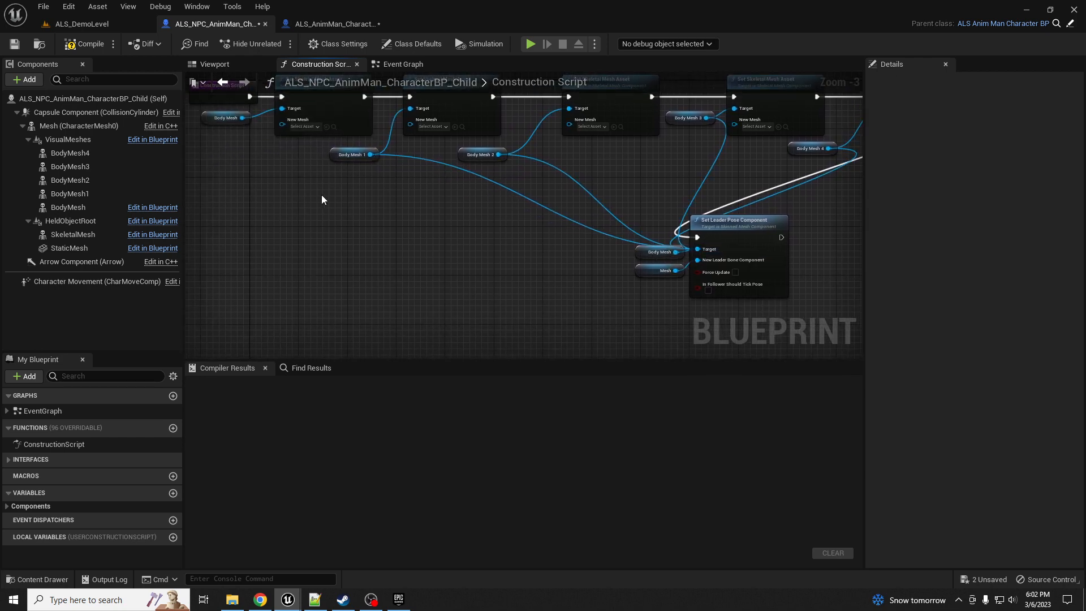
{"action": "right_click_drag", "start_coordinate": [321, 200], "coordinate": [326, 244]}
{"action": "left_click_drag", "start_coordinate": [642, 296], "coordinate": [580, 306]}
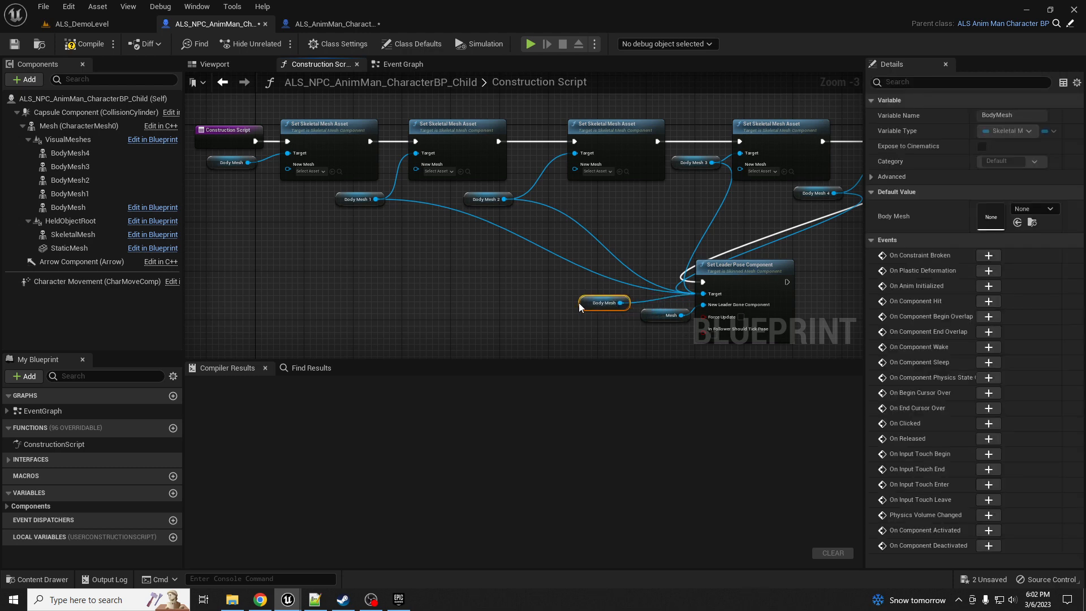
{"action": "left_click_drag", "start_coordinate": [645, 314], "coordinate": [631, 326]}
- Promote the New Mesh input of the first Set Skeletal Mesh Asset node to a variable and place its reference beneath Body Mesh
{"action": "right_click_drag", "start_coordinate": [657, 288], "coordinate": [640, 305]}
{"action": "scroll", "coordinate": [434, 272], "scroll_direction": "up", "scroll_amount": 4}
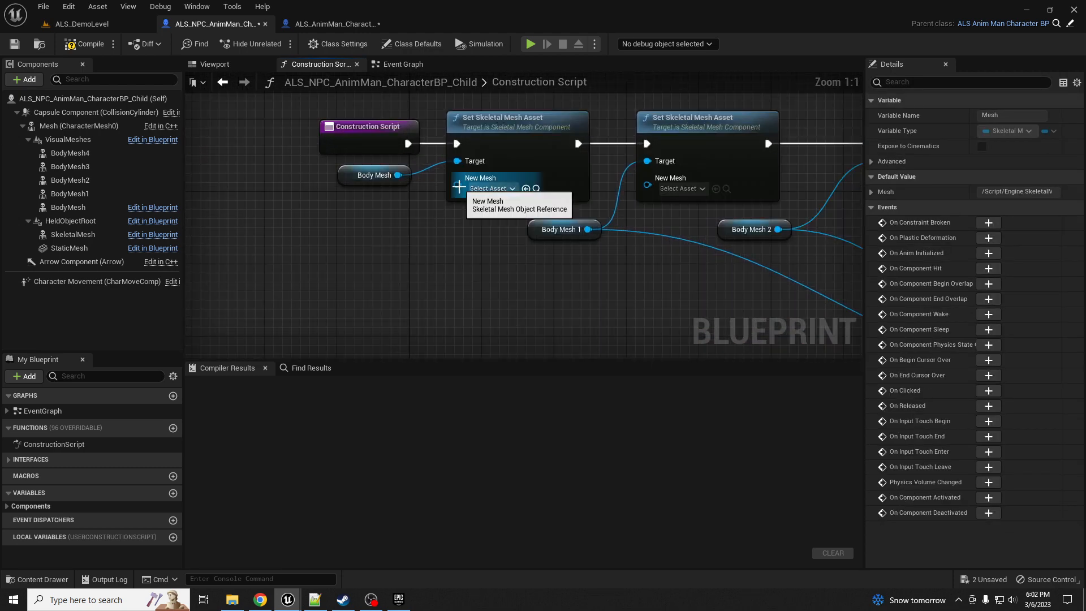
{"action": "left_click_drag", "start_coordinate": [457, 185], "coordinate": [405, 216]}
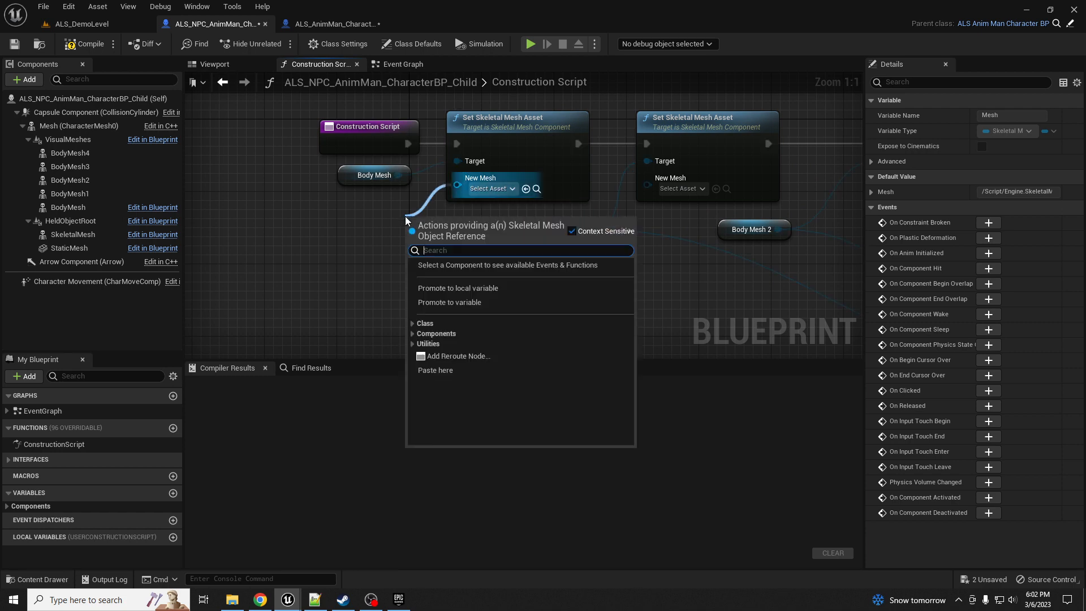
{"action": "left_click", "coordinate": [466, 303]}
{"action": "left_click_drag", "start_coordinate": [407, 222], "coordinate": [362, 222]}
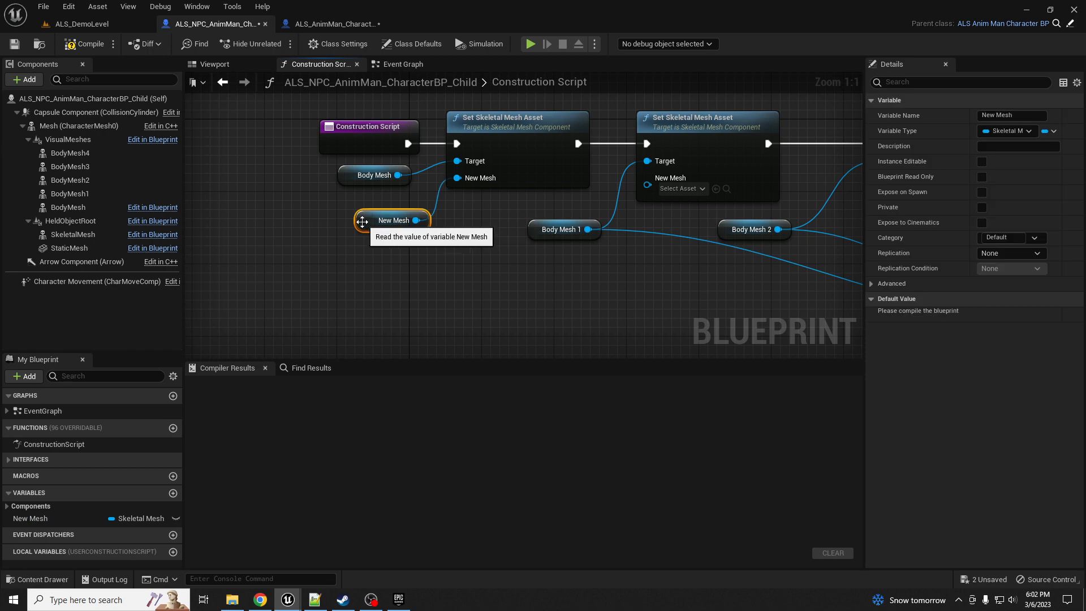
- Rename the promoted mesh variable as BodyMeshSkel
{"action": "left_click", "coordinate": [996, 115]}
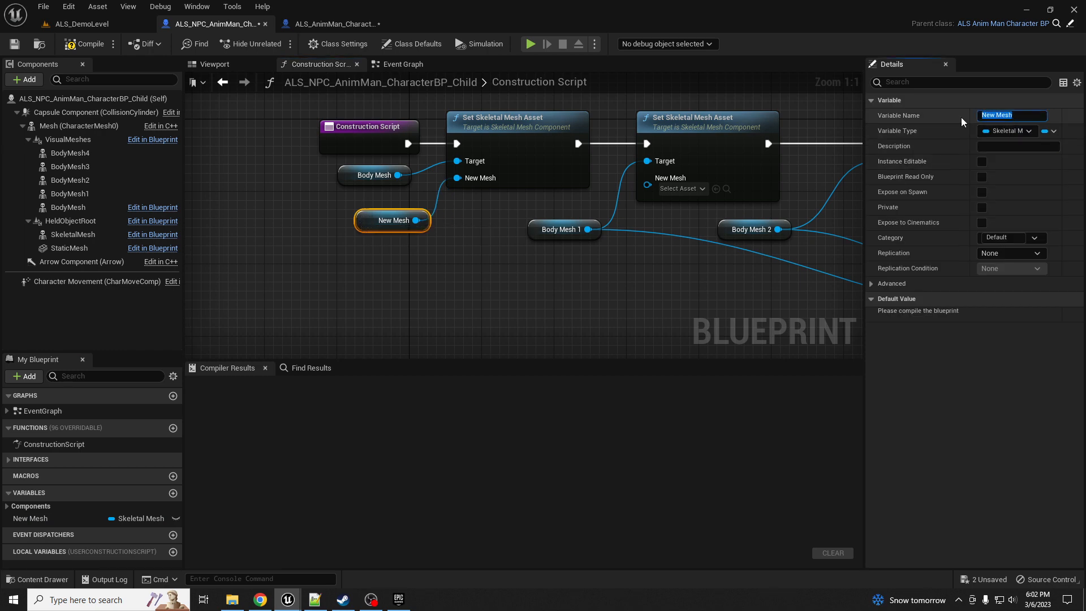
{"action": "type", "text": "BodyMeshSk"}
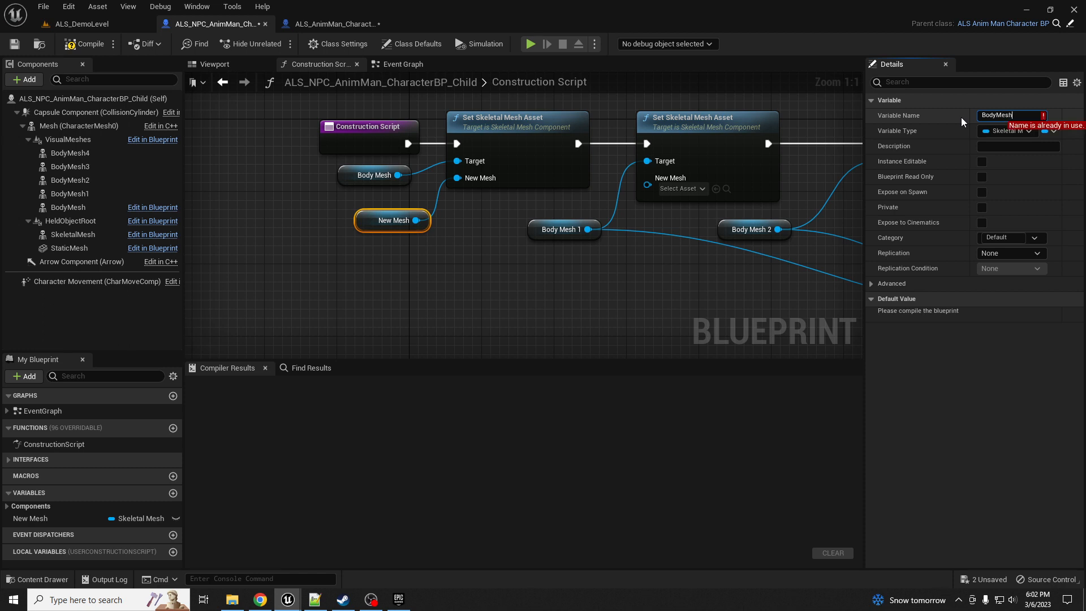
{"action": "type", "text": "el"}
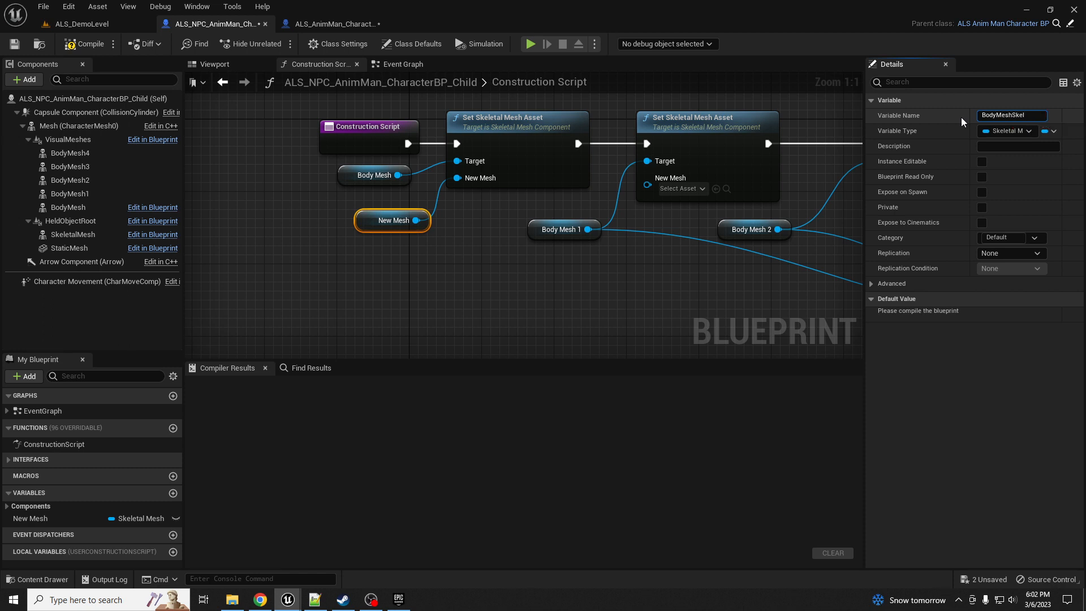
{"action": "key", "text": "shift+Left"}
{"action": "key", "text": "shift+Left"}
{"action": "key", "text": "shift+Left"}
{"action": "key", "text": "shift+Left"}
{"action": "key", "text": "shift+Left"}
{"action": "key", "text": "shift+Left"}
{"action": "key", "text": "shift+Left"}
{"action": "key", "text": "shift+Left"}
{"action": "key", "text": "shift+Left"}
{"action": "key", "text": "shift+Left"}
{"action": "key", "text": "shift+Left"}
{"action": "key", "text": "shift+Left"}
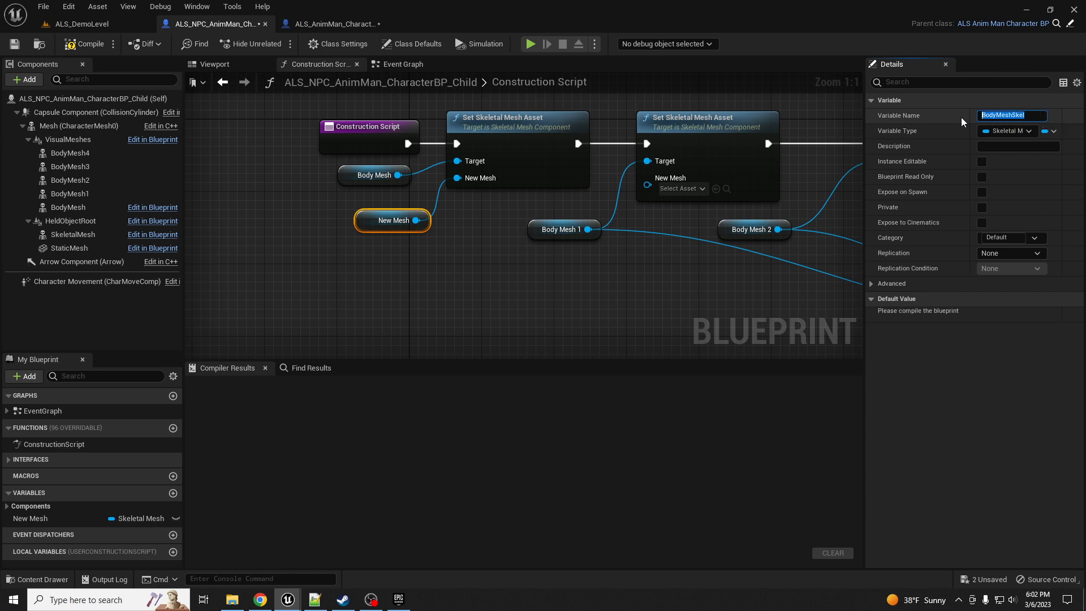
{"action": "key", "text": "Return"}
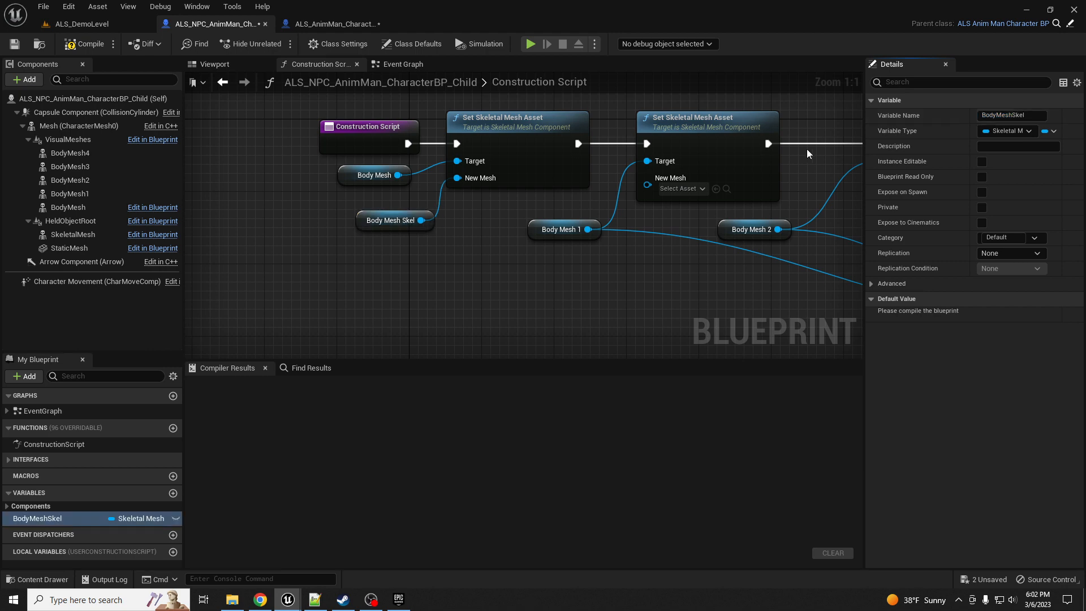
- Promote the New Mesh input of the Body Mesh 1 setter to a variable named BodyMesh1Skel
{"action": "left_click_drag", "start_coordinate": [648, 185], "coordinate": [554, 272]}
{"action": "left_click", "coordinate": [664, 357]}
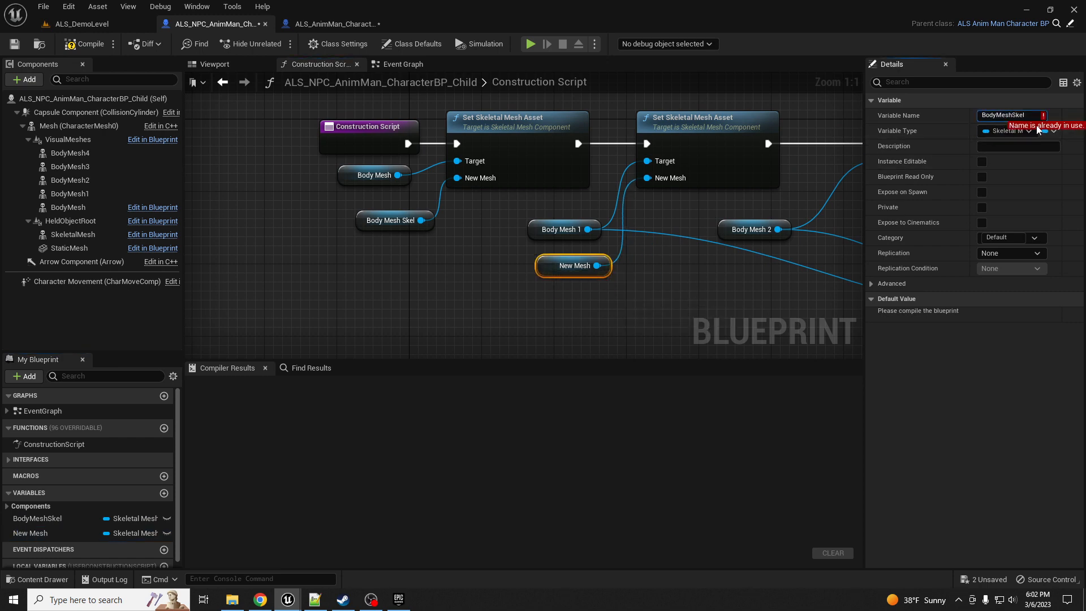
{"action": "left_click", "coordinate": [1011, 115]}
{"action": "type", "text": "1"}
{"action": "key", "text": "Return"}
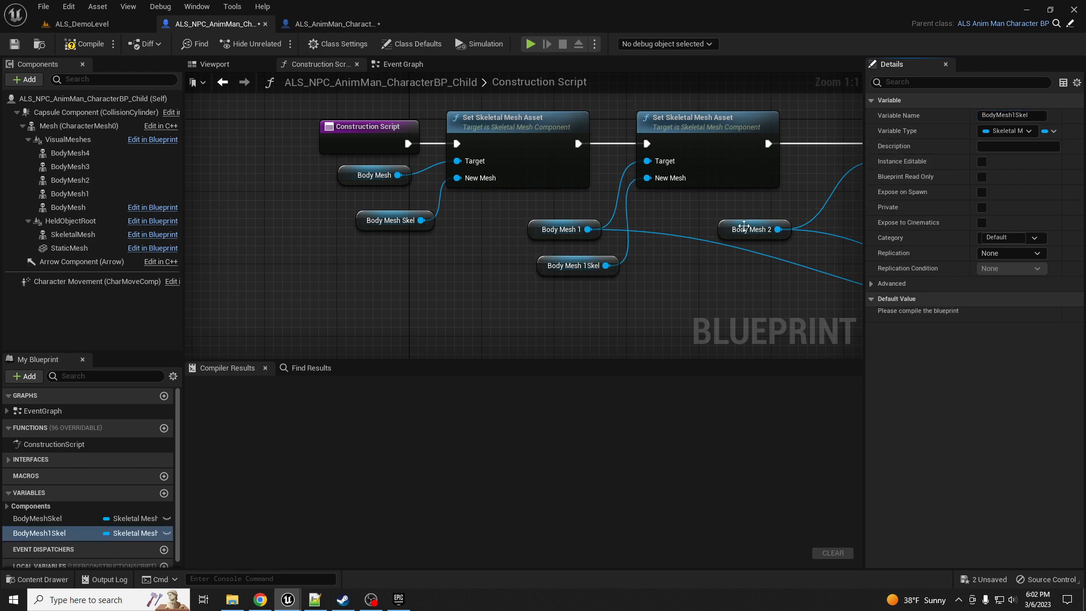
- Promote the New Mesh input of the Body Mesh 2 setter to a variable named BodyMesh2Skel
{"action": "right_click_drag", "start_coordinate": [821, 226], "coordinate": [563, 187]}
{"action": "left_click_drag", "start_coordinate": [623, 145], "coordinate": [466, 251]}
{"action": "left_click", "coordinate": [566, 348]}
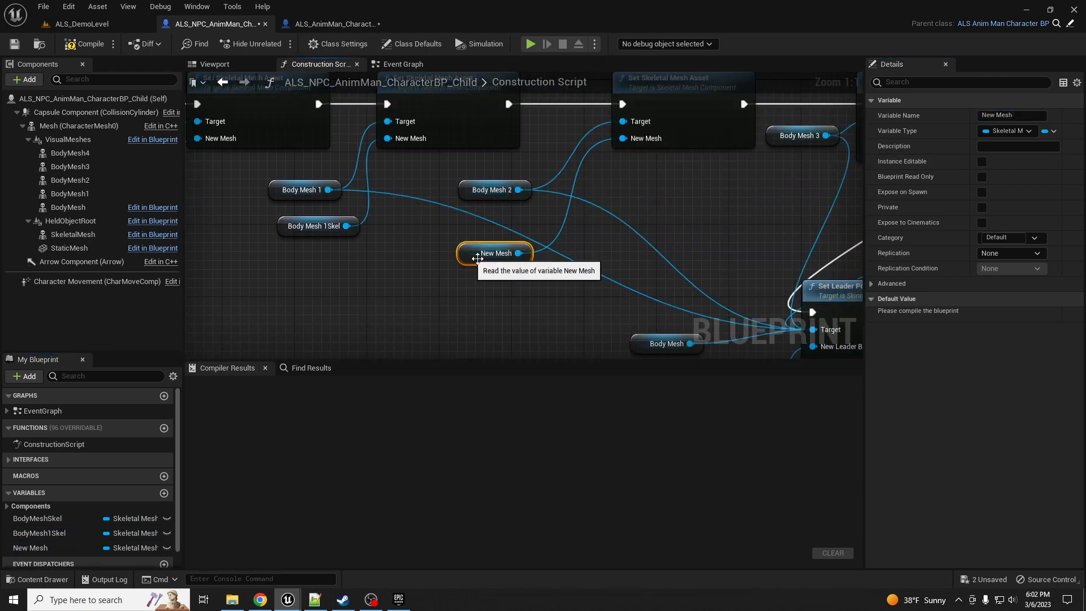
{"action": "left_click_drag", "start_coordinate": [1020, 116], "coordinate": [956, 123]}
{"action": "type", "text": "BodyMesh2Skel"}
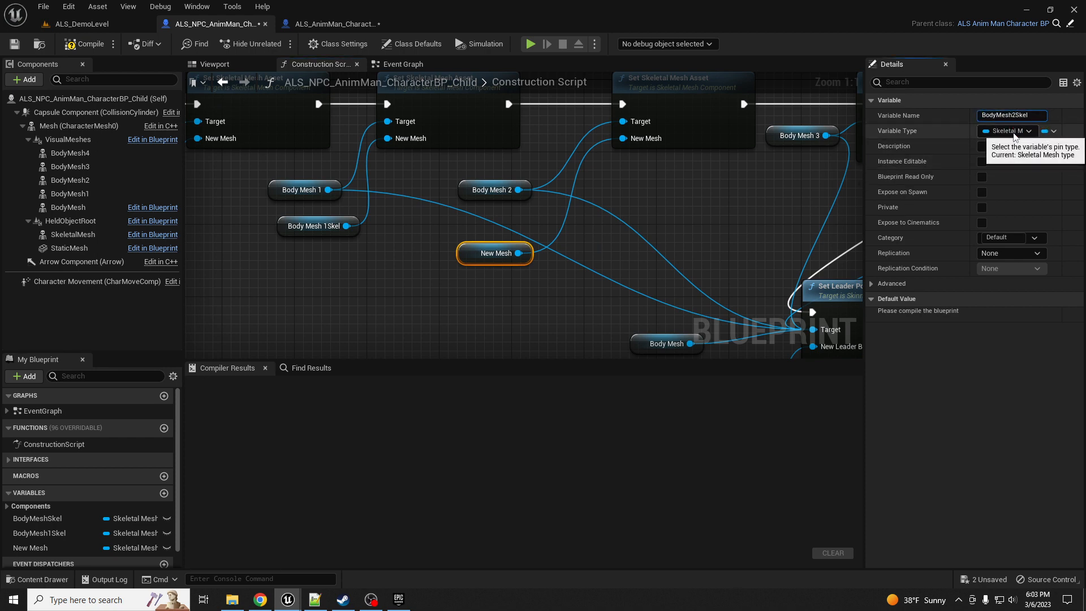
{"action": "key", "text": "Return"}
- Promote the New Mesh input of the Body Mesh 3 setter to a variable named BodyMesh3Skel
{"action": "right_click_drag", "start_coordinate": [751, 197], "coordinate": [592, 230]}
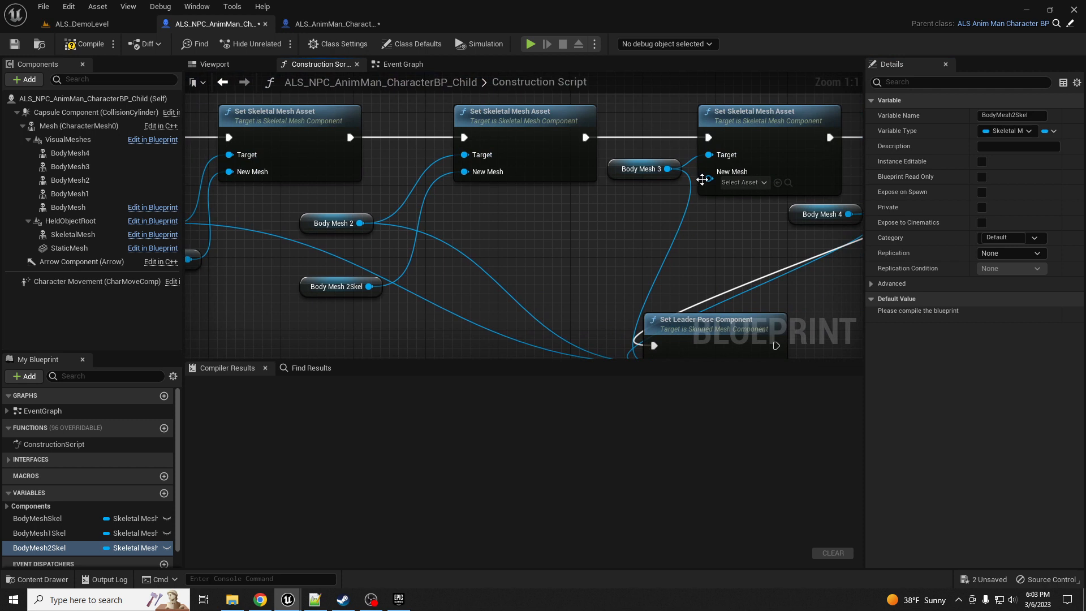
{"action": "left_click_drag", "start_coordinate": [702, 180], "coordinate": [547, 257]}
{"action": "left_click", "coordinate": [651, 300]}
{"action": "left_click", "coordinate": [1004, 115]}
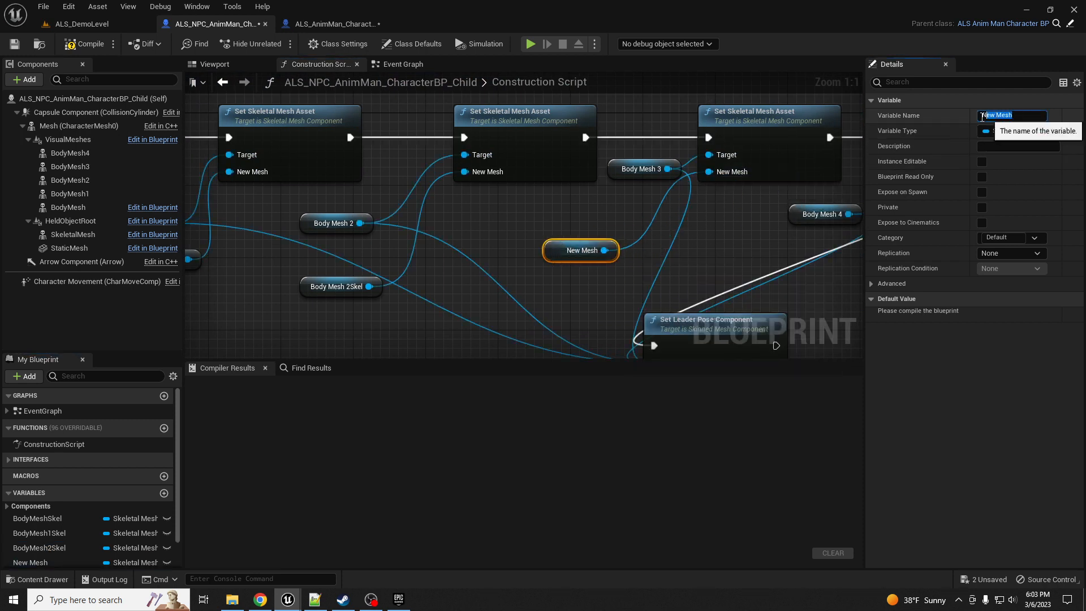
{"action": "type", "text": "BodyMeshSkel"}
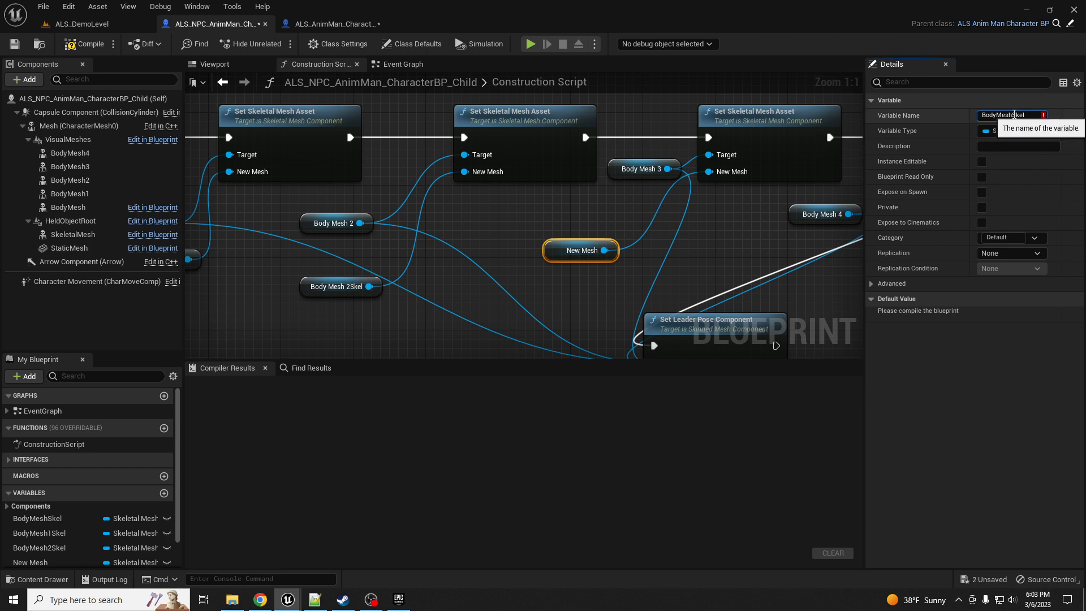
{"action": "left_click", "coordinate": [1009, 115]}
{"action": "type", "text": "3"}
- Promote the New Mesh input of the Body Mesh 4 setter to a variable named BodyMesh4Skel
{"action": "right_click_drag", "start_coordinate": [768, 227], "coordinate": [552, 212]}
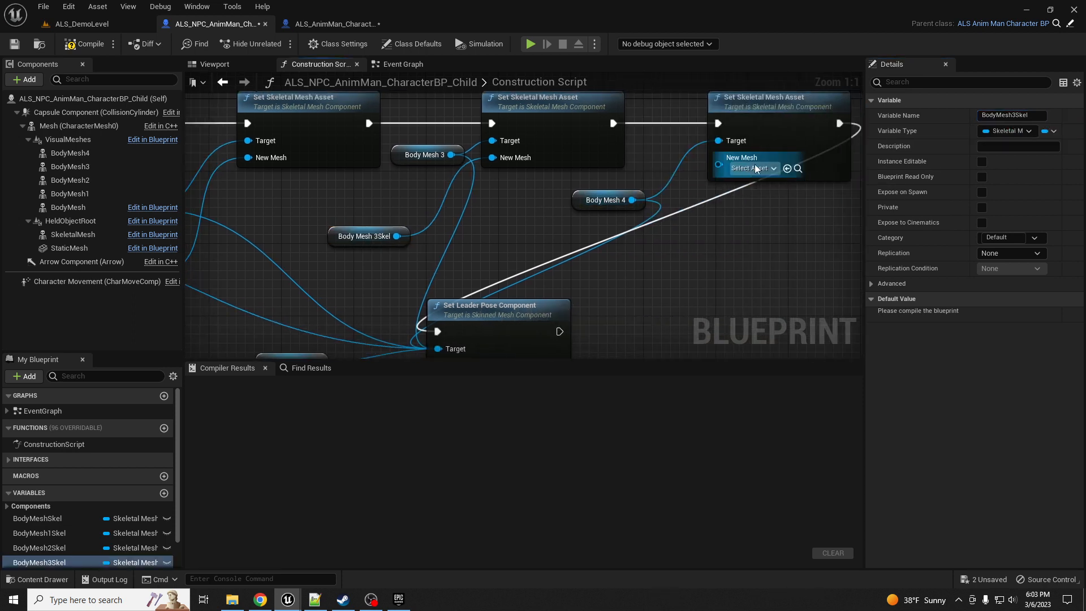
{"action": "left_click_drag", "start_coordinate": [718, 164], "coordinate": [658, 256]}
{"action": "left_click", "coordinate": [747, 318]}
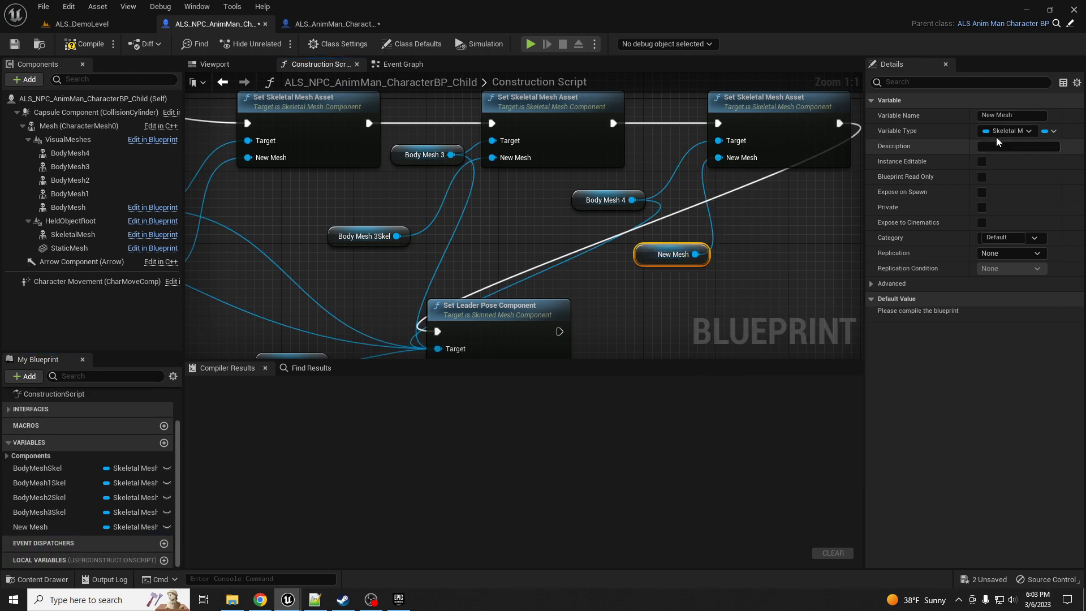
{"action": "left_click_drag", "start_coordinate": [1024, 115], "coordinate": [926, 115]}
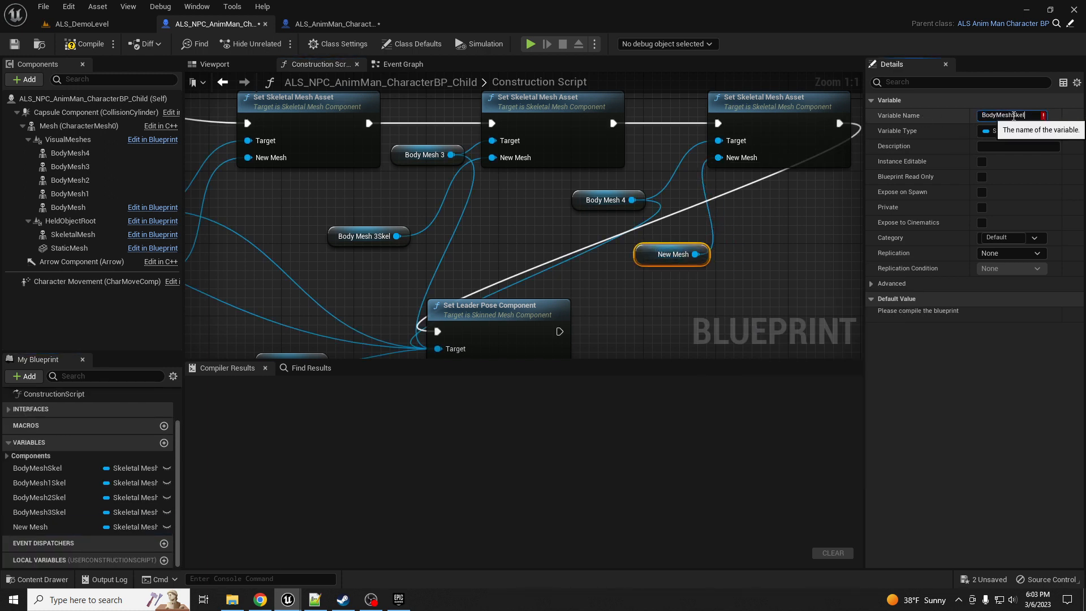
{"action": "type", "text": "3"}
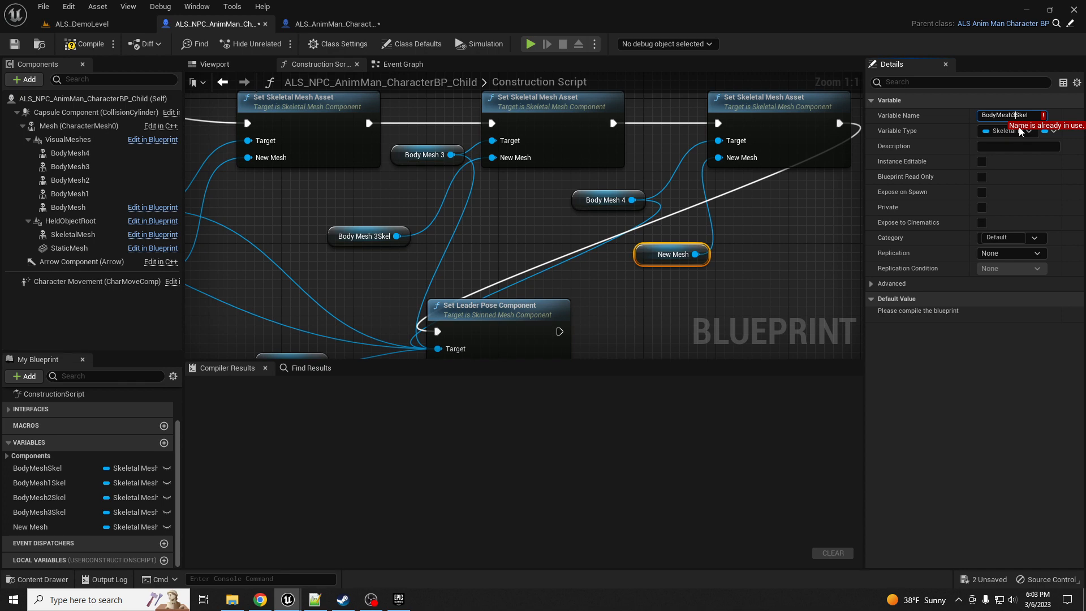
{"action": "key", "text": "BackSpace"}
{"action": "type", "text": "4"}
{"action": "key", "text": "Return"}
- Compile the NPC child blueprint with its new skeletal mesh variables
{"action": "right_click_drag", "start_coordinate": [734, 232], "coordinate": [733, 227]}
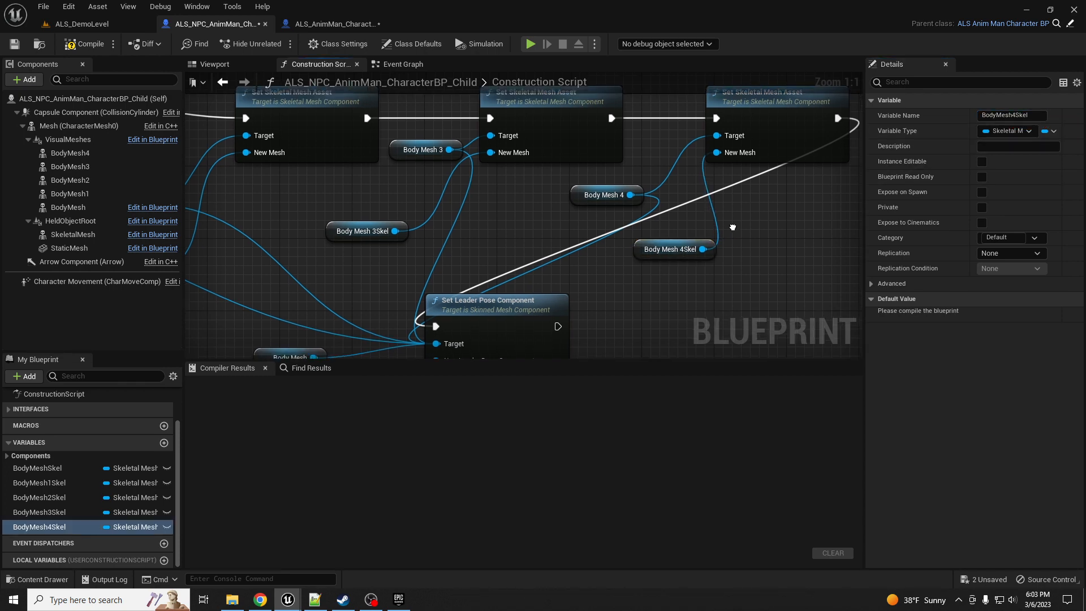
{"action": "scroll", "coordinate": [770, 280], "scroll_direction": "down", "scroll_amount": 2}
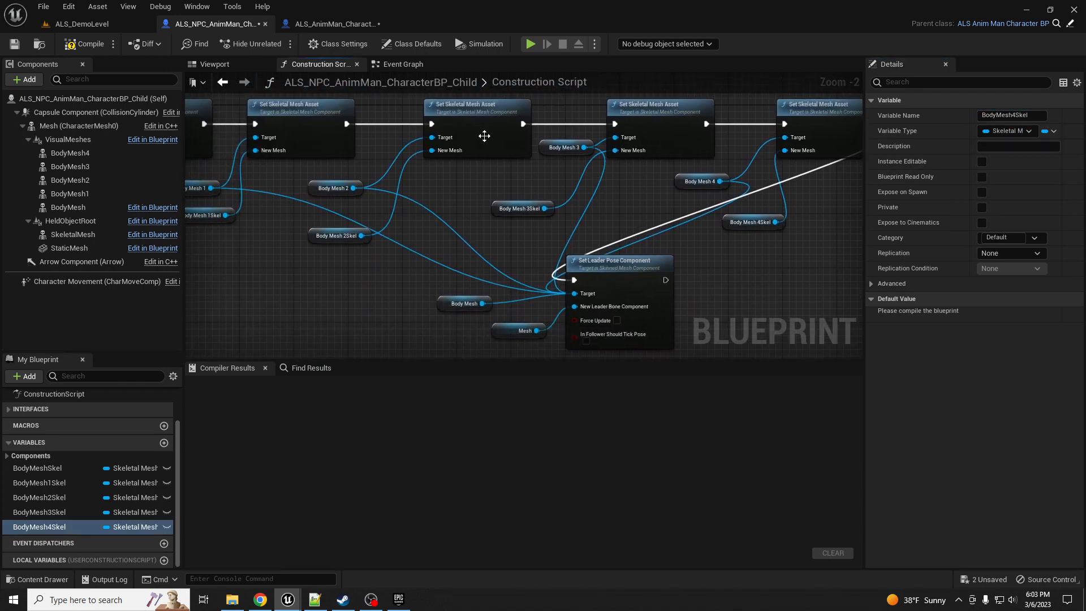
{"action": "left_click", "coordinate": [85, 44]}
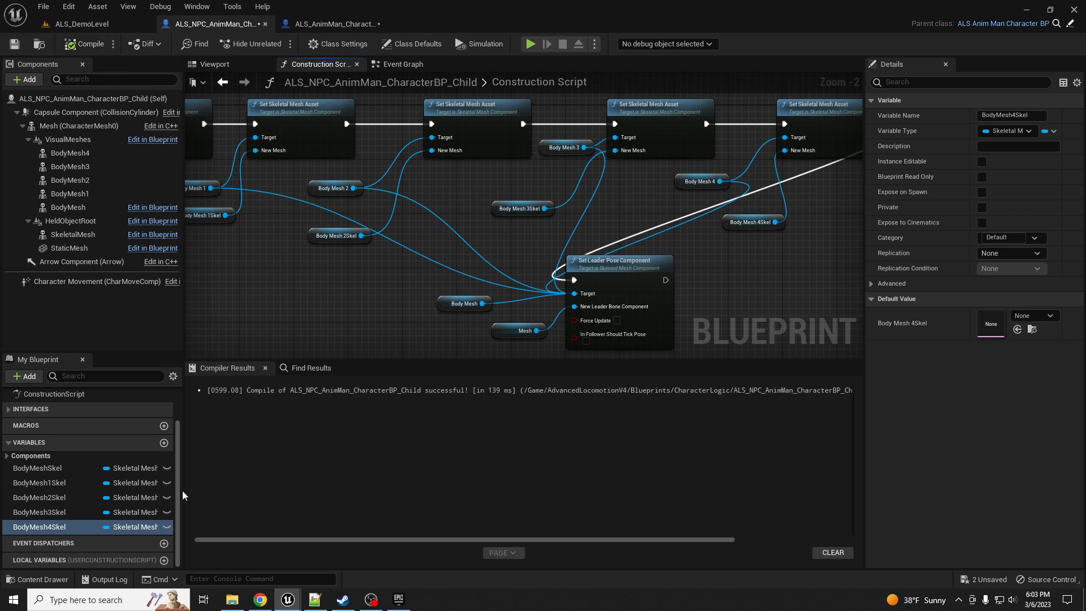
- Make BodyMeshSkel, BodyMesh1Skel, BodyMesh2Skel, BodyMesh3Skel and BodyMesh4Skel instance editable and recompile the blueprint
{"action": "left_click", "coordinate": [136, 468]}
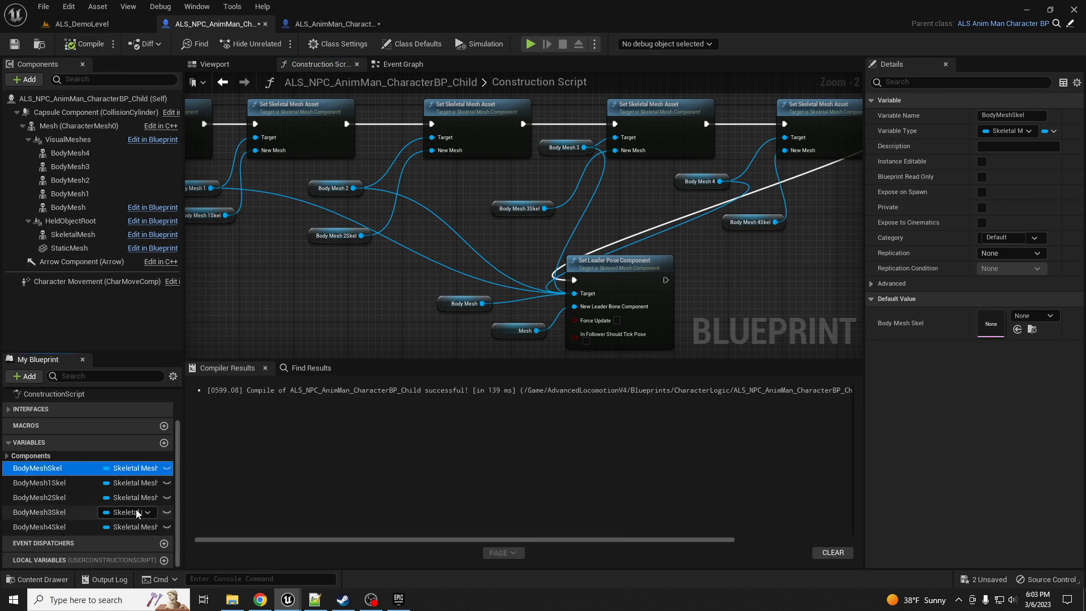
{"action": "left_click", "coordinate": [166, 468]}
{"action": "left_click", "coordinate": [167, 482]}
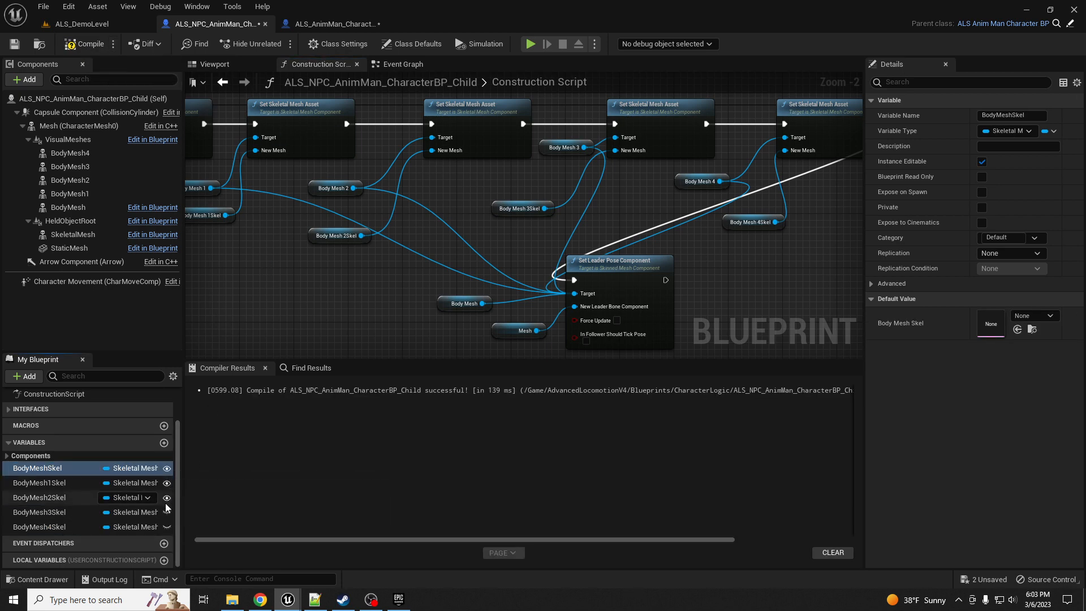
{"action": "left_click", "coordinate": [167, 508]}
{"action": "left_click", "coordinate": [168, 526]}
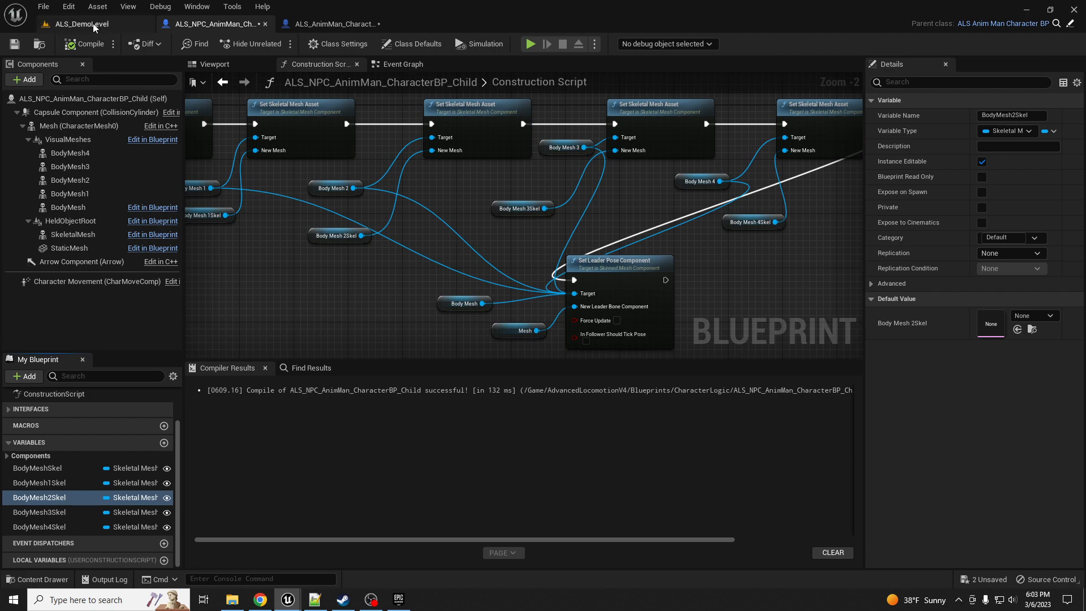
- Place an instance of the ALS_NPC_AnimMan_CharacterBP child from the CharacterLogic folder on the yellow floor of ALS_DemoLevel
{"action": "left_click", "coordinate": [113, 23]}
{"action": "right_click_drag", "start_coordinate": [380, 313], "coordinate": [458, 312]}
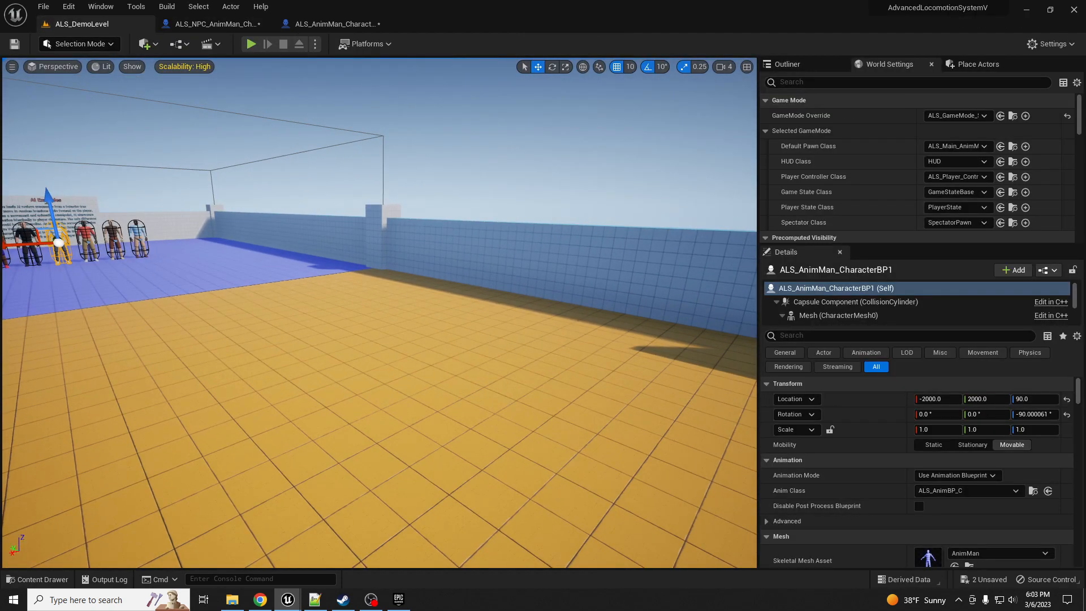
{"action": "key", "text": "ctrl+b"}
{"action": "left_click_drag", "start_coordinate": [541, 151], "coordinate": [646, 136]}
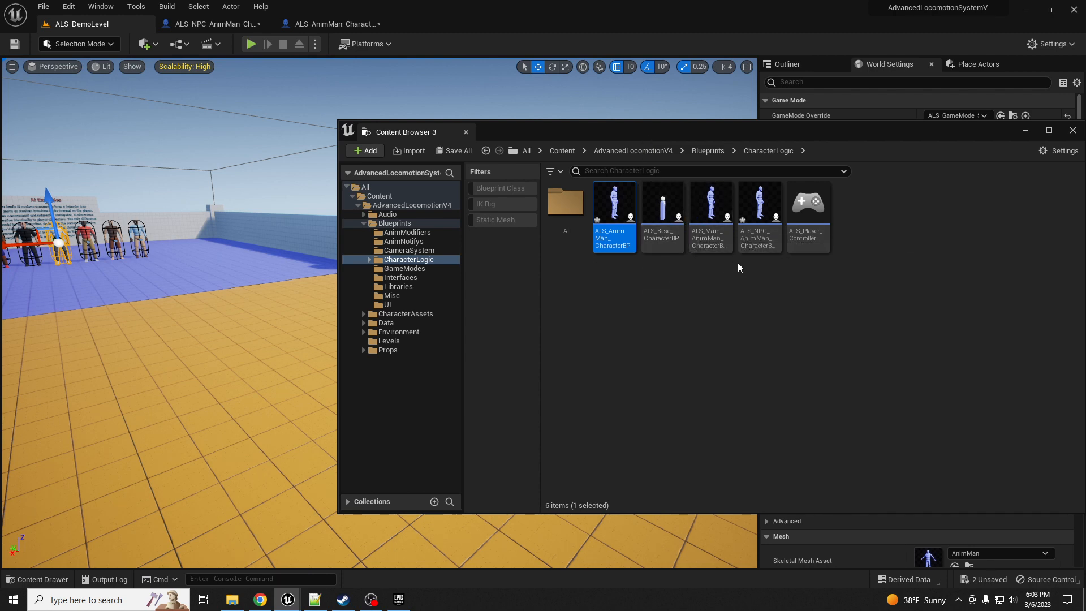
{"action": "left_click_drag", "start_coordinate": [759, 206], "coordinate": [235, 403]}
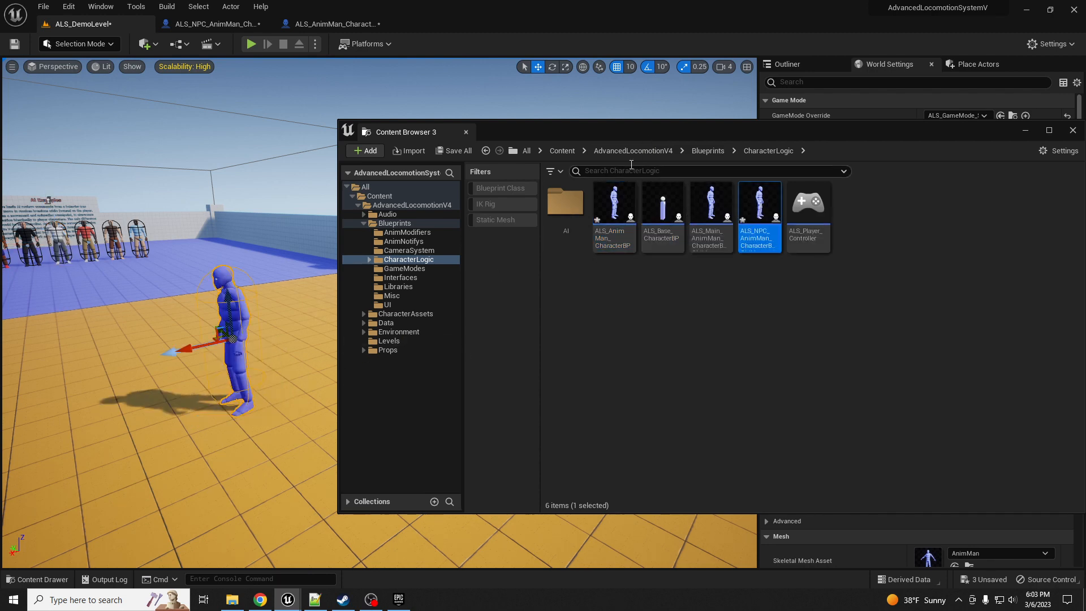
{"action": "left_click_drag", "start_coordinate": [638, 132], "coordinate": [0, 148]}
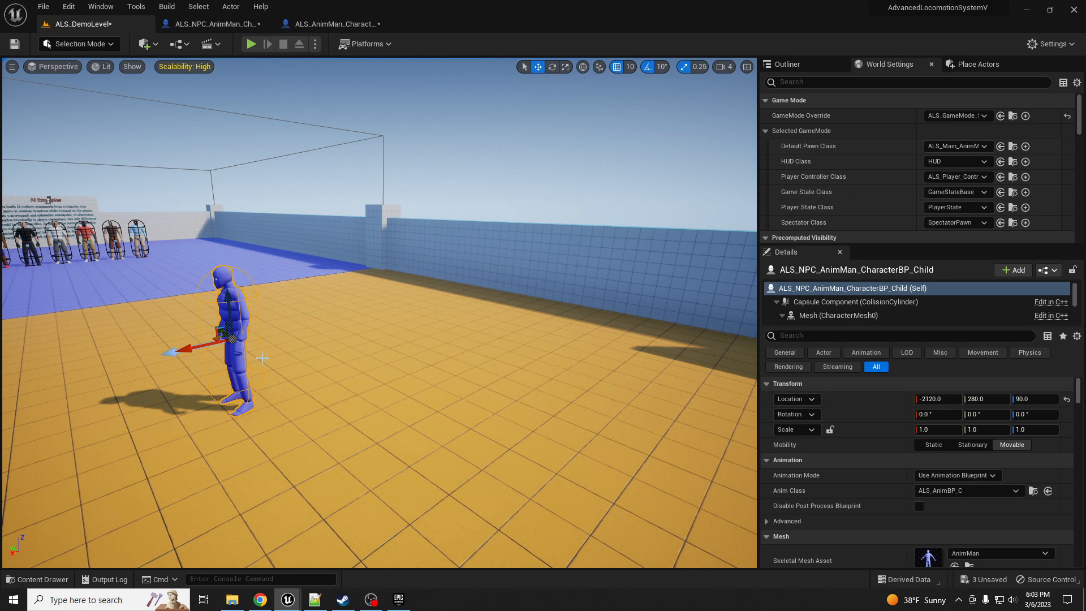
- Bring the placed NPC's Body Mesh Skel properties into view and move the character across the yellow floor closer to the camera
{"action": "scroll", "coordinate": [917, 493], "scroll_direction": "down", "scroll_amount": 10}
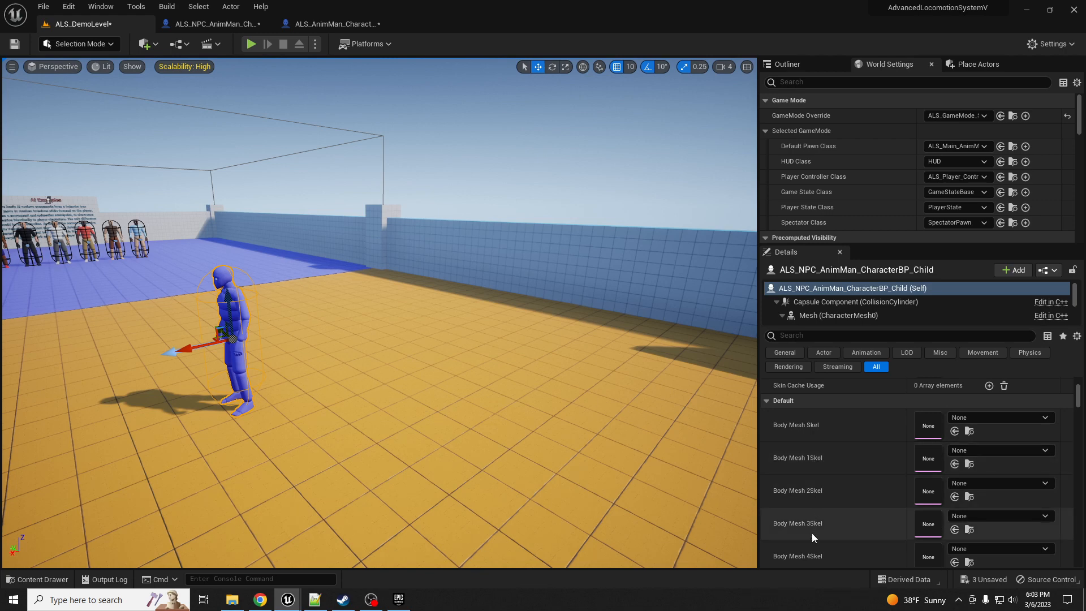
{"action": "scroll", "coordinate": [816, 555], "scroll_direction": "down", "scroll_amount": 1}
{"action": "scroll", "coordinate": [816, 552], "scroll_direction": "up", "scroll_amount": 1}
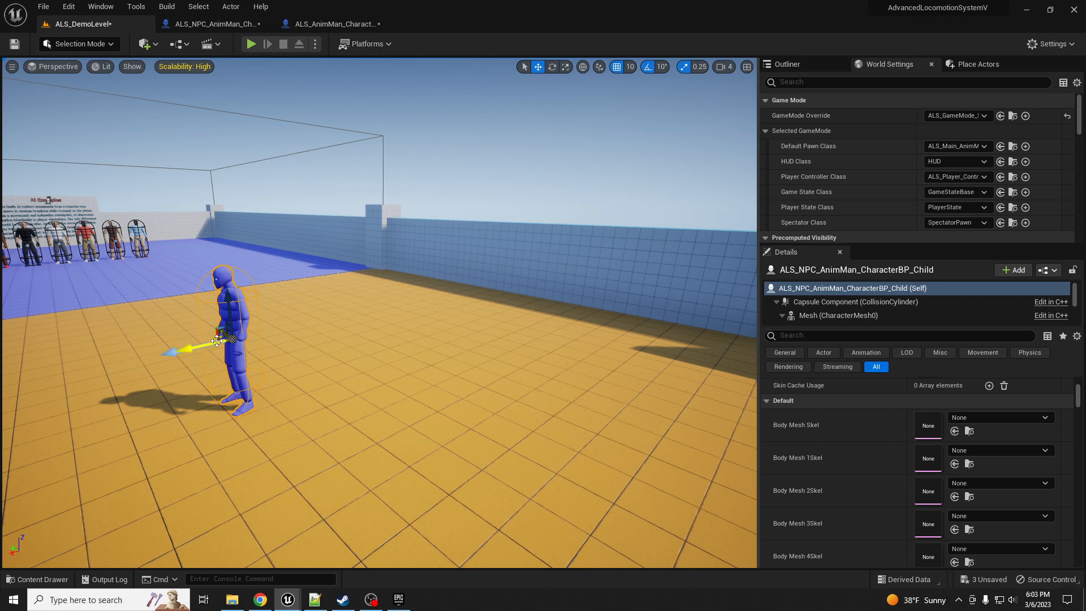
{"action": "left_click_drag", "start_coordinate": [213, 339], "coordinate": [420, 370]}
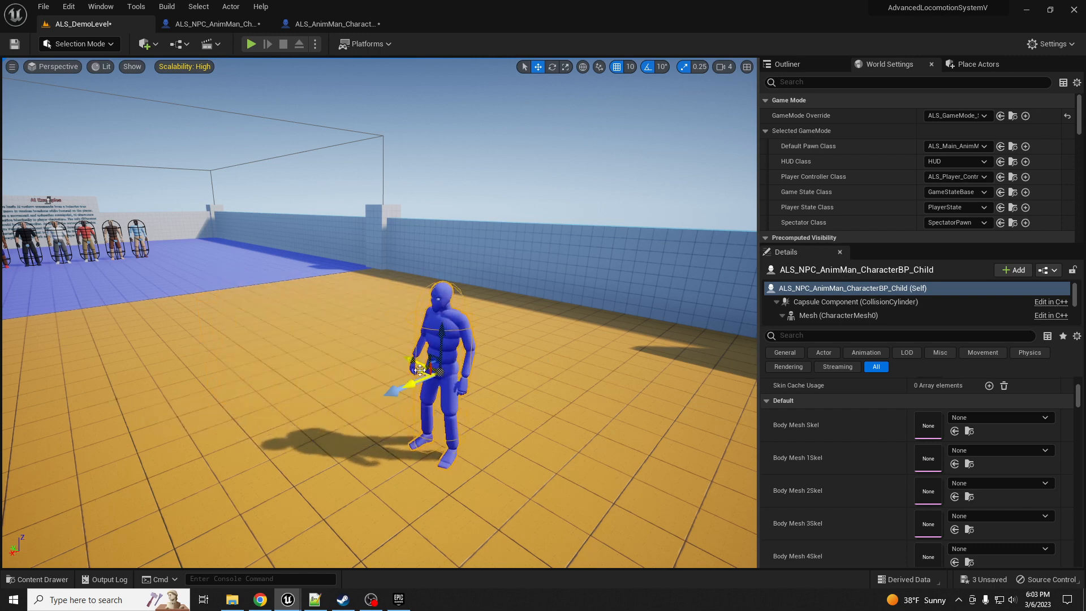
- Open Quixel Bridge and go to its Home page
{"action": "left_click", "coordinate": [145, 44]}
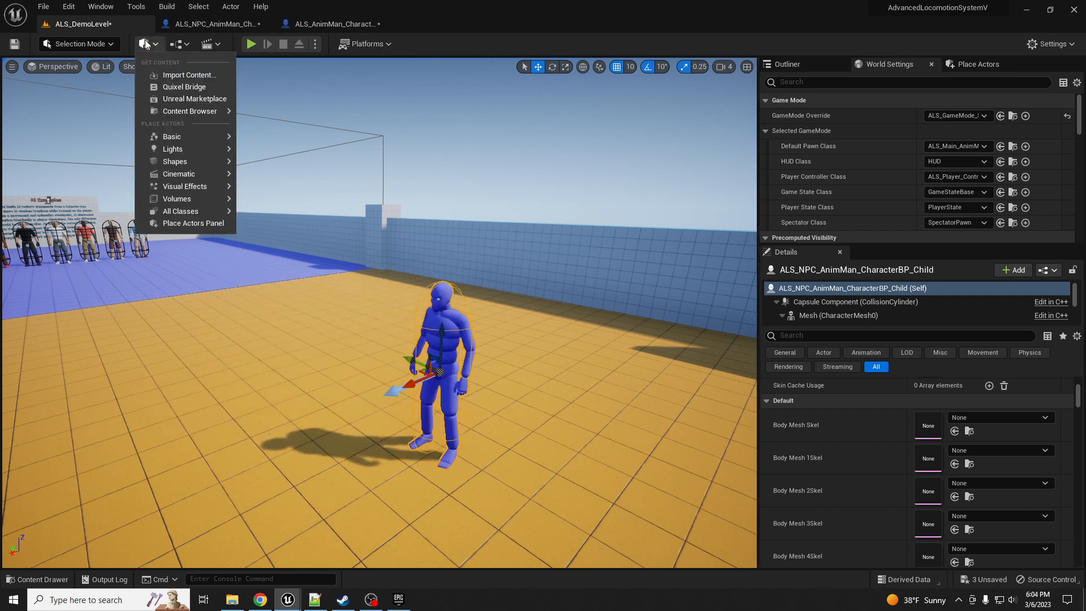
{"action": "left_click", "coordinate": [189, 86]}
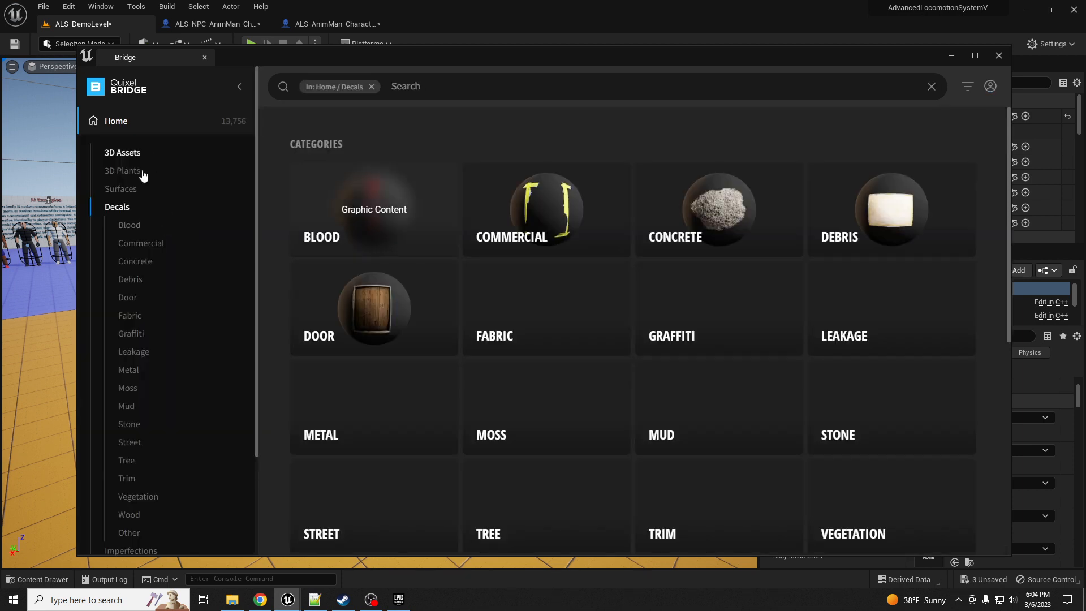
{"action": "scroll", "coordinate": [178, 298], "scroll_direction": "down", "scroll_amount": 2}
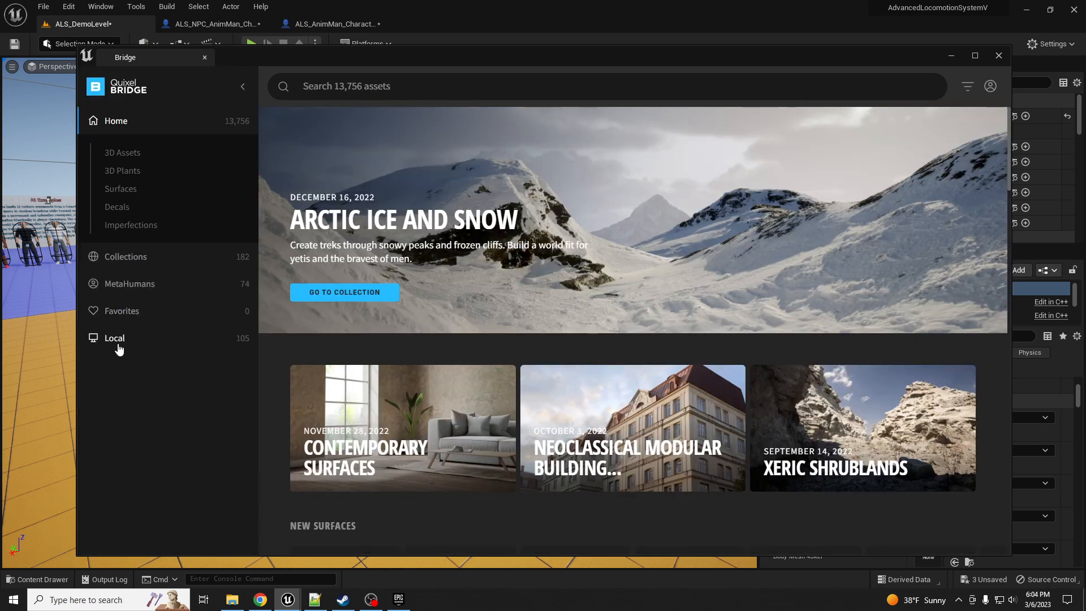
- Add the downloaded MetaHuman Vivian from Bridge's local MetaHumans to the project at Medium Quality
{"action": "left_click", "coordinate": [170, 340]}
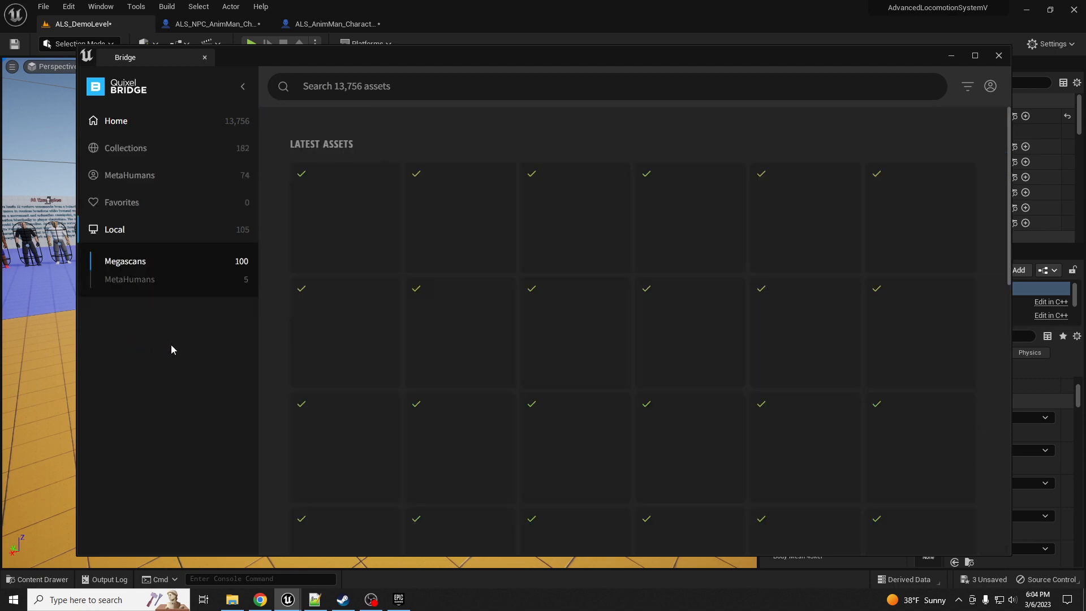
{"action": "left_click", "coordinate": [128, 281]}
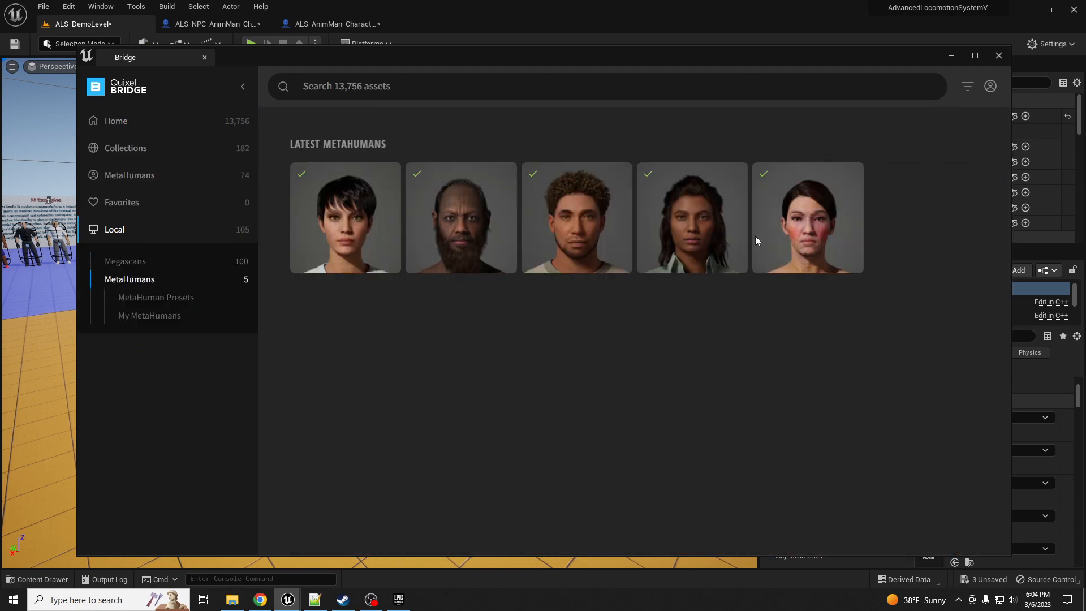
{"action": "left_click", "coordinate": [331, 226]}
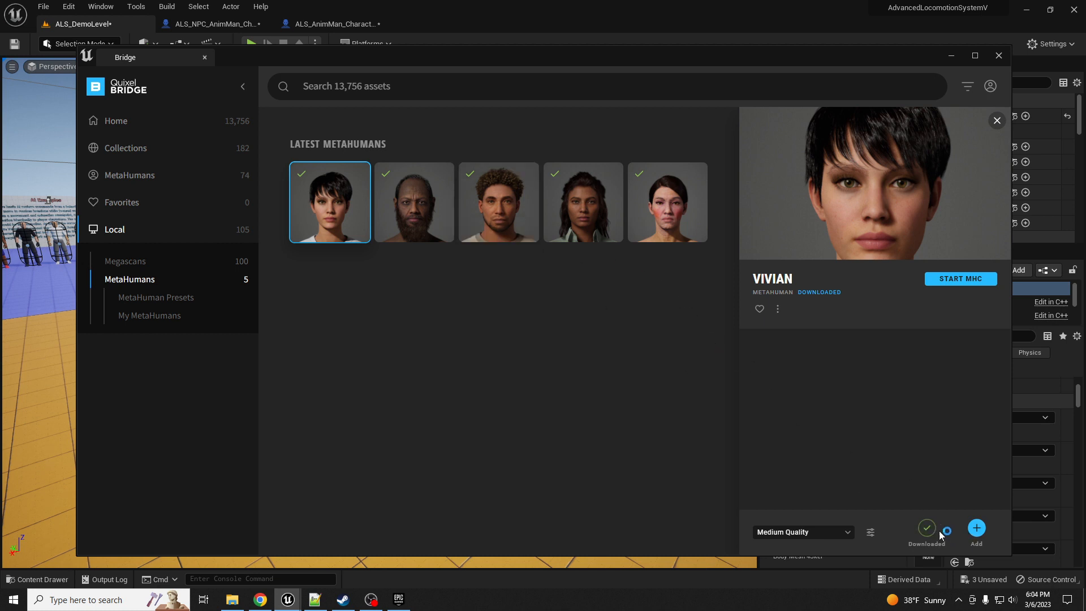
{"action": "left_click", "coordinate": [981, 534]}
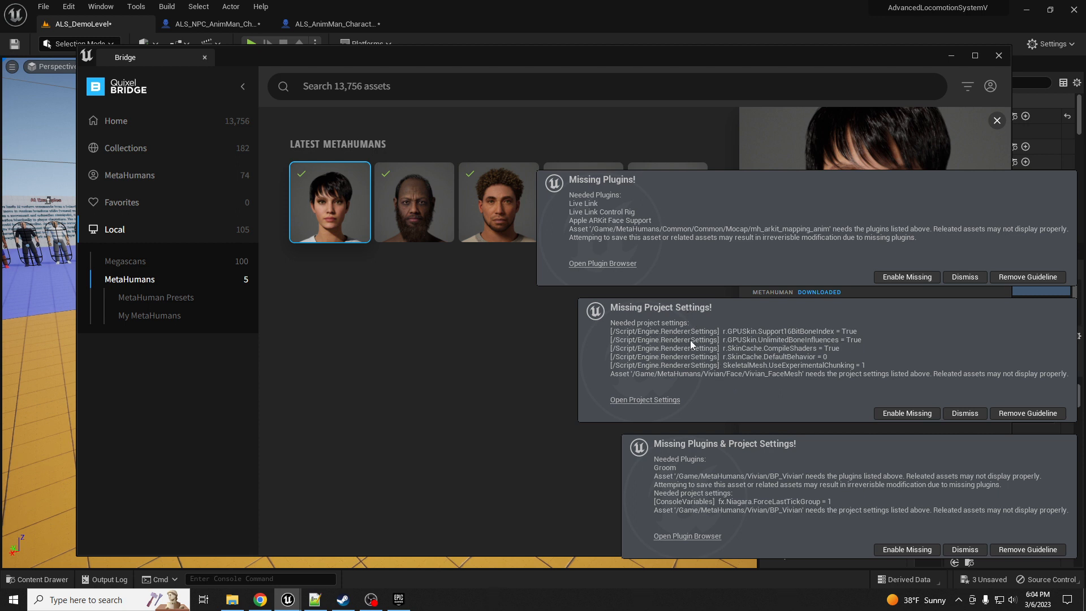
- Enable all missing plugins and project settings for the MetaHuman, and restart the editor, saving the three modified assets
{"action": "left_click", "coordinate": [912, 278]}
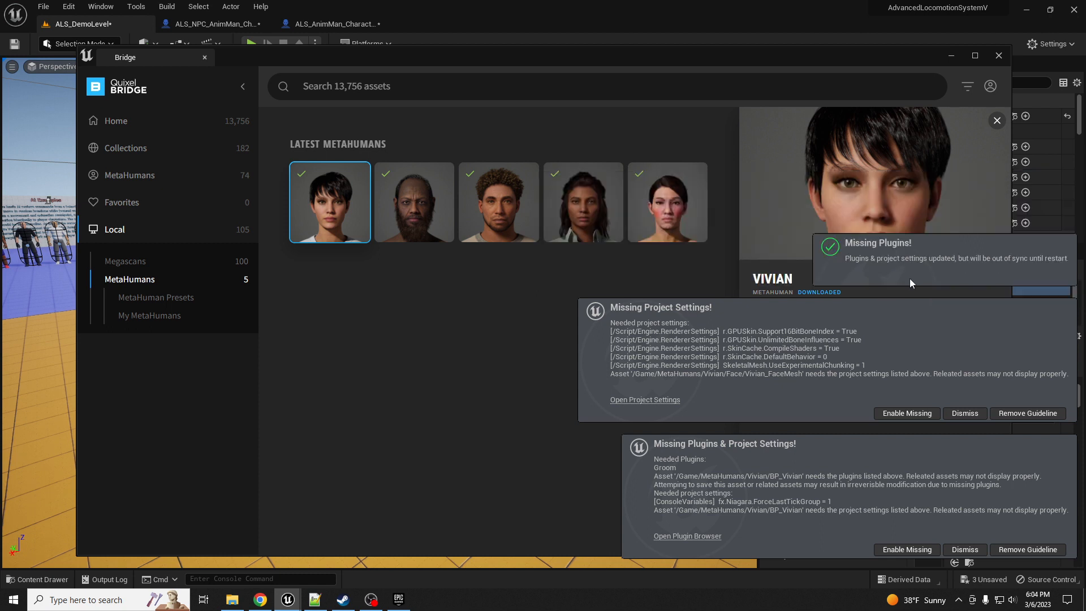
{"action": "left_click", "coordinate": [909, 413]}
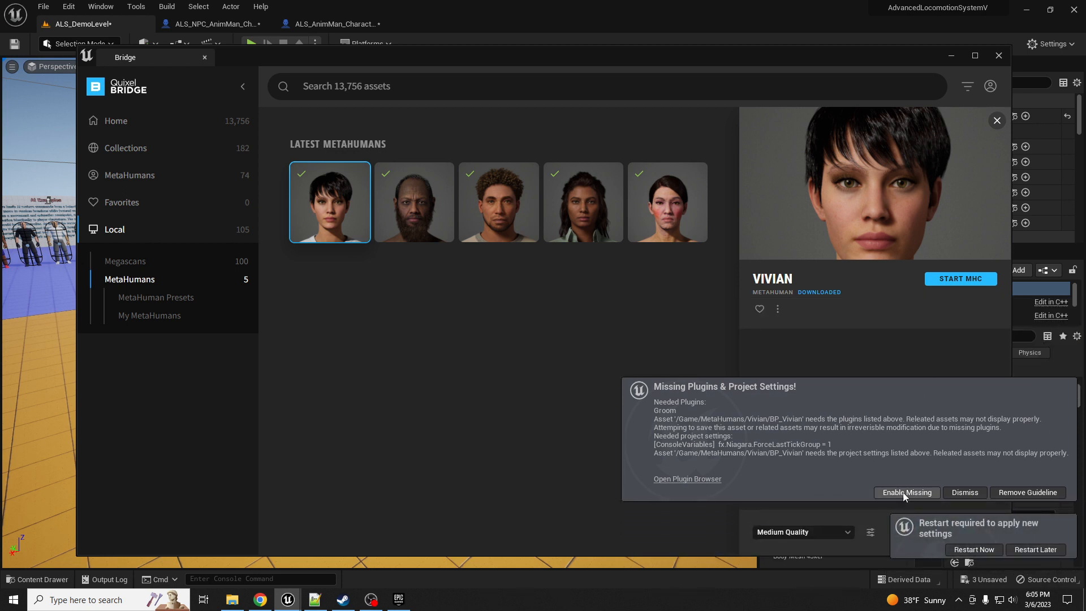
{"action": "left_click", "coordinate": [903, 493]}
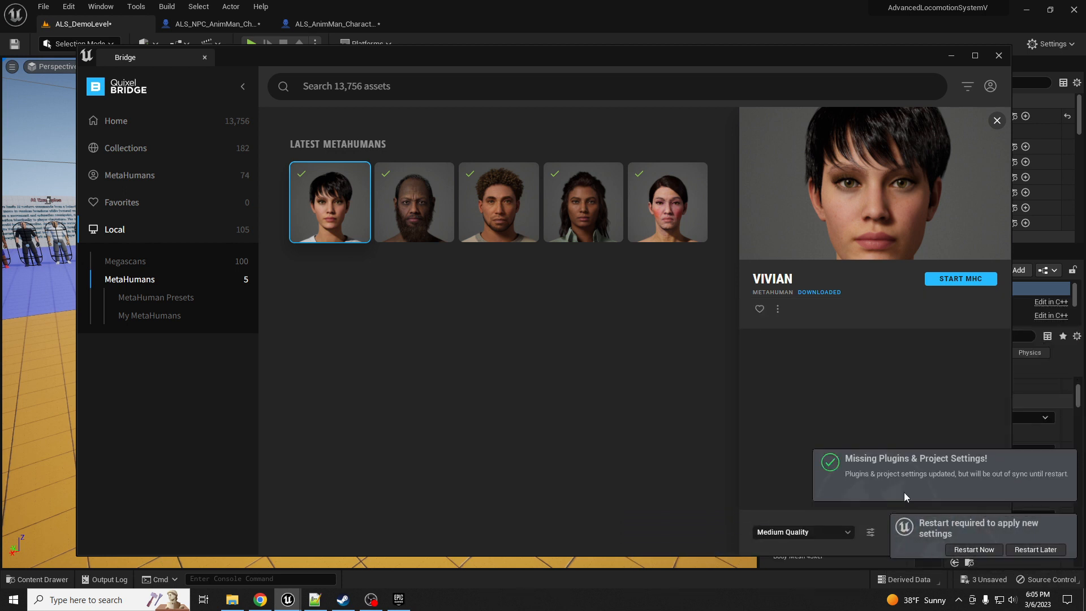
{"action": "left_click", "coordinate": [974, 548]}
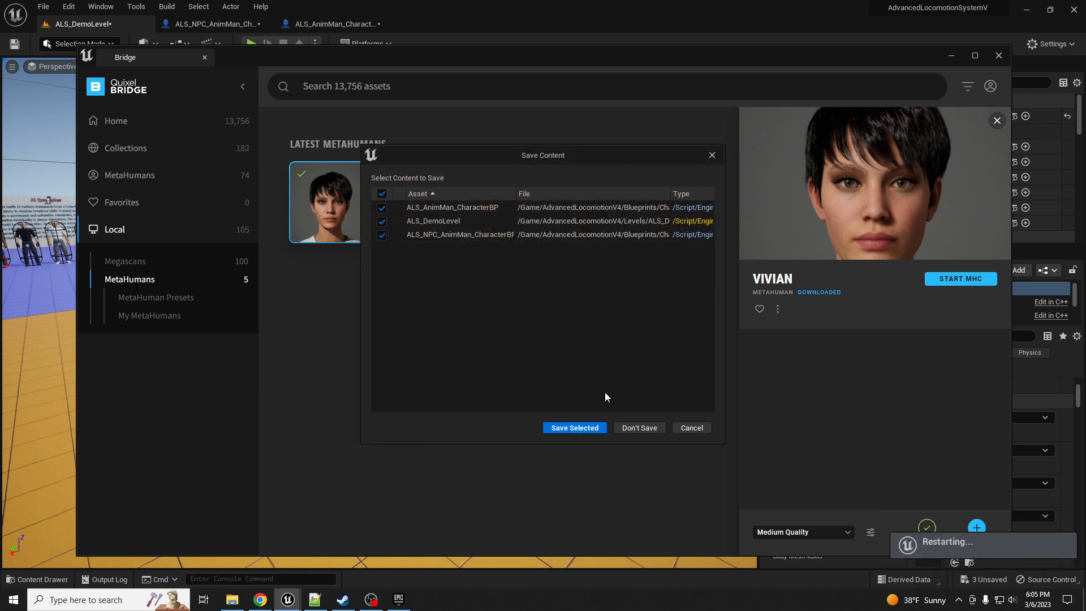
{"action": "left_click", "coordinate": [569, 428]}
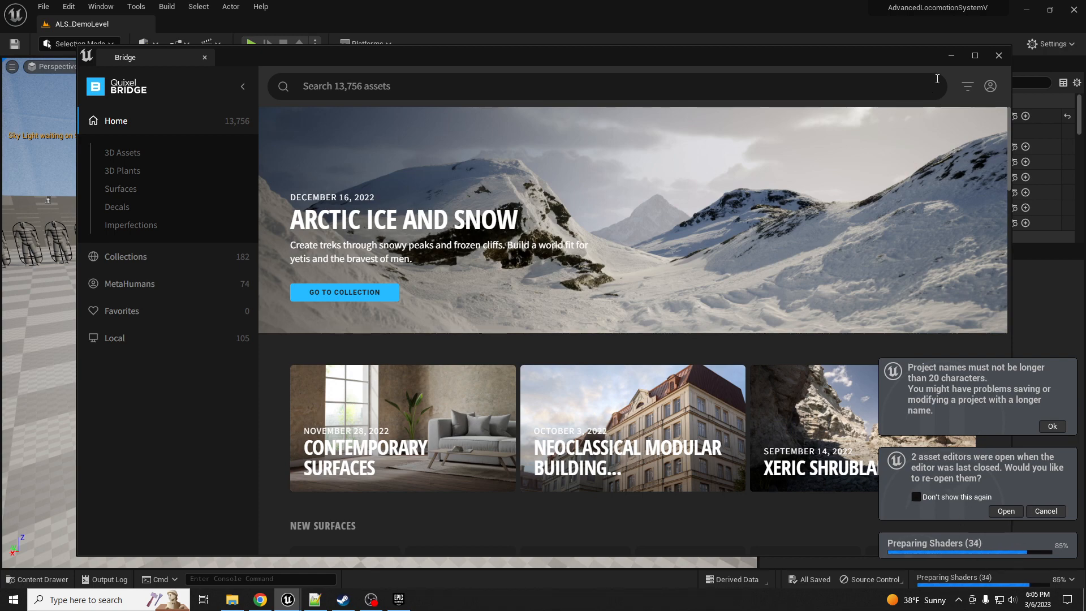
- Close Bridge, return to ALS_DemoLevel and bring the placed NPC on the yellow floor into view
{"action": "left_click", "coordinate": [999, 59]}
{"action": "right_click_drag", "start_coordinate": [517, 301], "coordinate": [640, 375]}
{"action": "key", "text": "a"}
{"action": "key", "text": "w"}
{"action": "key", "text": "d"}
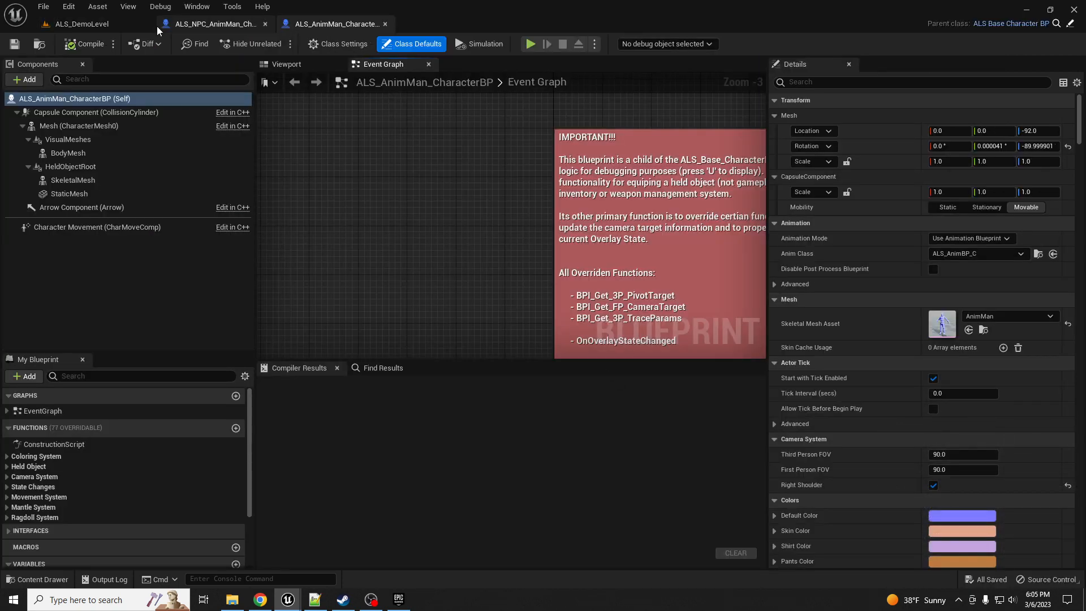
{"action": "left_click", "coordinate": [131, 24]}
{"action": "right_click_drag", "start_coordinate": [505, 309], "coordinate": [478, 304]}
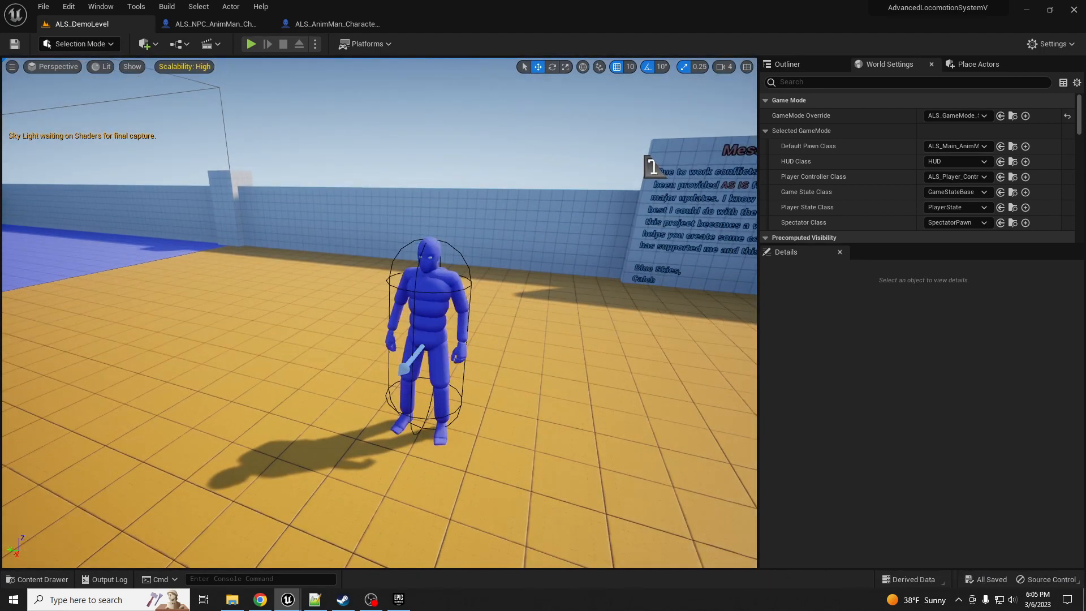
- Show only the skeletal meshes of the MetaHumans folder in the content browser
{"action": "left_click_drag", "start_coordinate": [0, 162], "coordinate": [706, 82]}
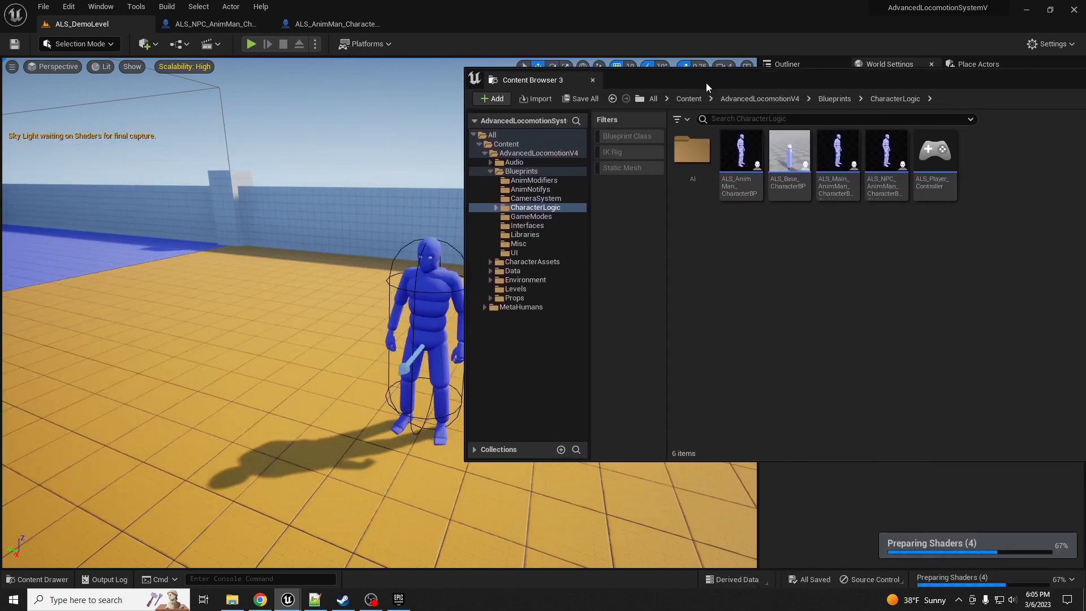
{"action": "left_click", "coordinate": [484, 307]}
{"action": "left_click", "coordinate": [490, 325]}
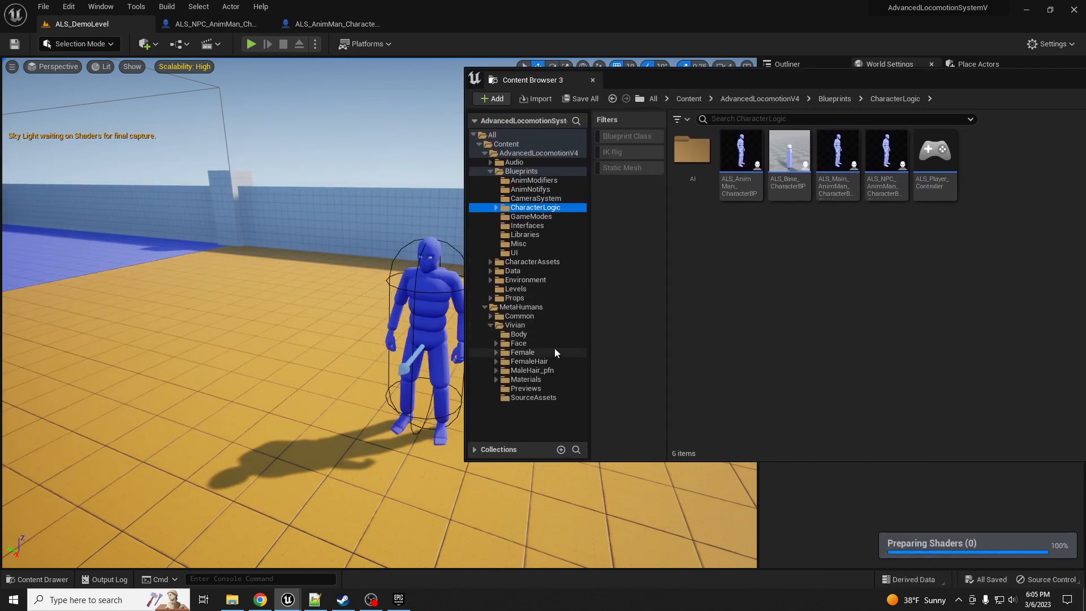
{"action": "left_click", "coordinate": [521, 307]}
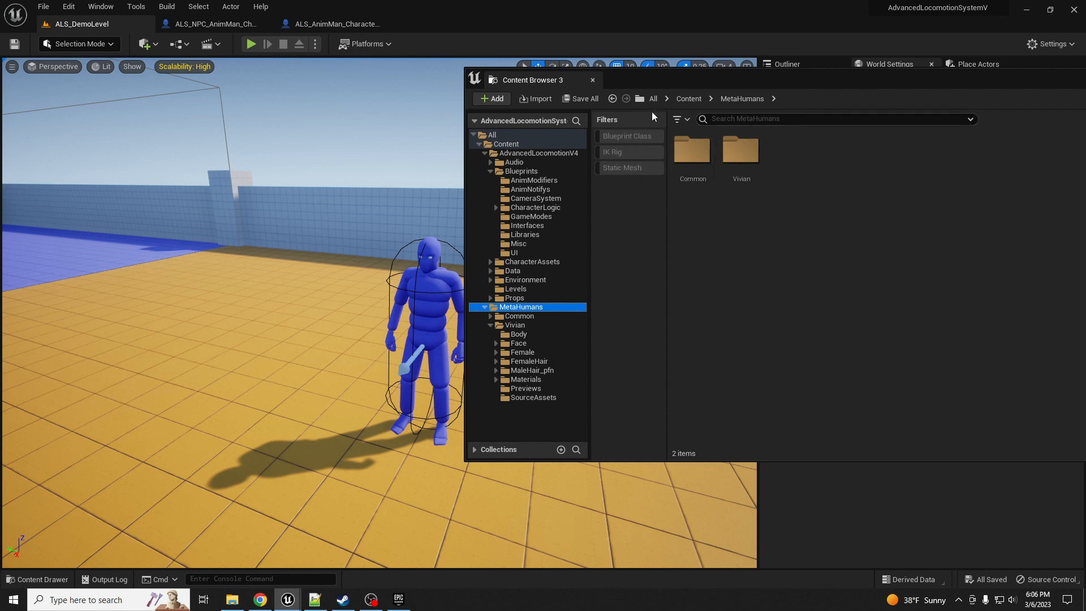
{"action": "left_click", "coordinate": [681, 120]}
{"action": "mouse_move", "coordinate": [765, 348]}
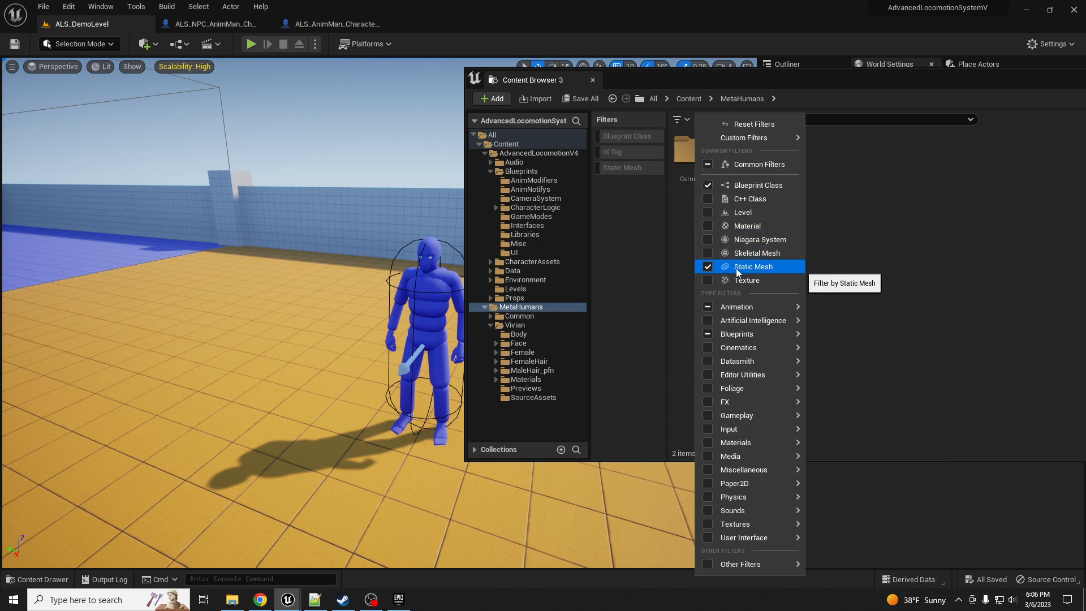
{"action": "left_click", "coordinate": [742, 254]}
{"action": "left_click_drag", "start_coordinate": [765, 87], "coordinate": [451, 91]}
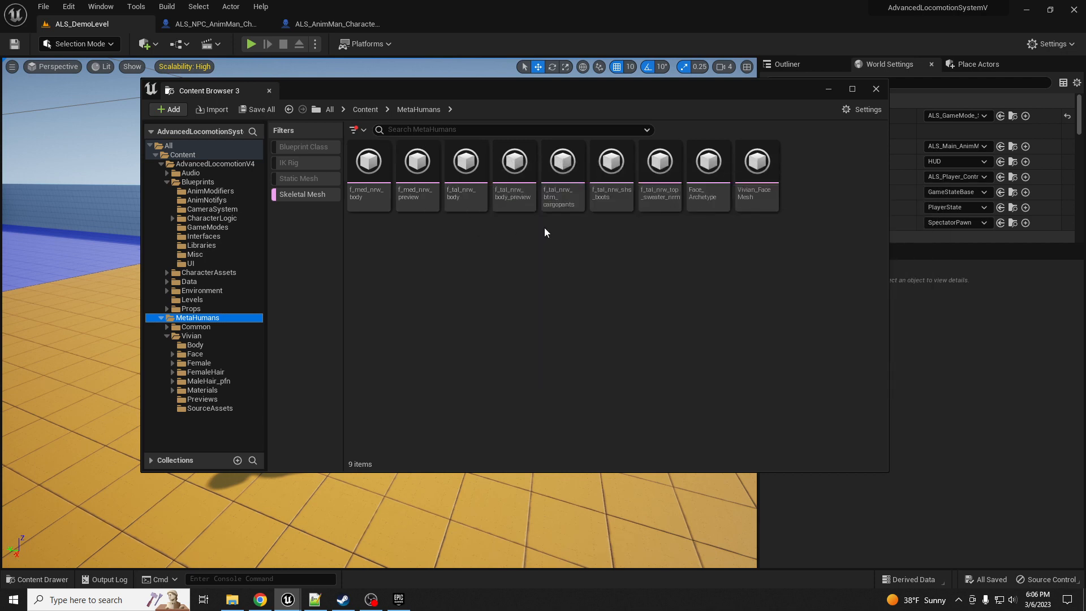
- Assign f_med_nrw_body as the placed NPC's Skeletal Mesh Asset
{"action": "left_click_drag", "start_coordinate": [501, 88], "coordinate": [1085, 132]}
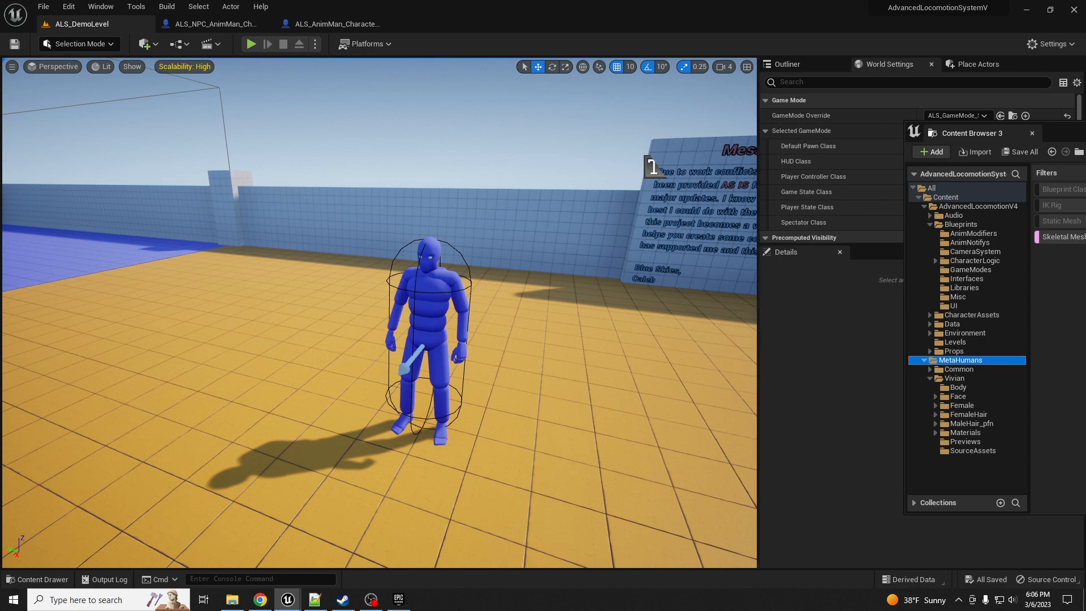
{"action": "left_click_drag", "start_coordinate": [1065, 132], "coordinate": [0, 82]}
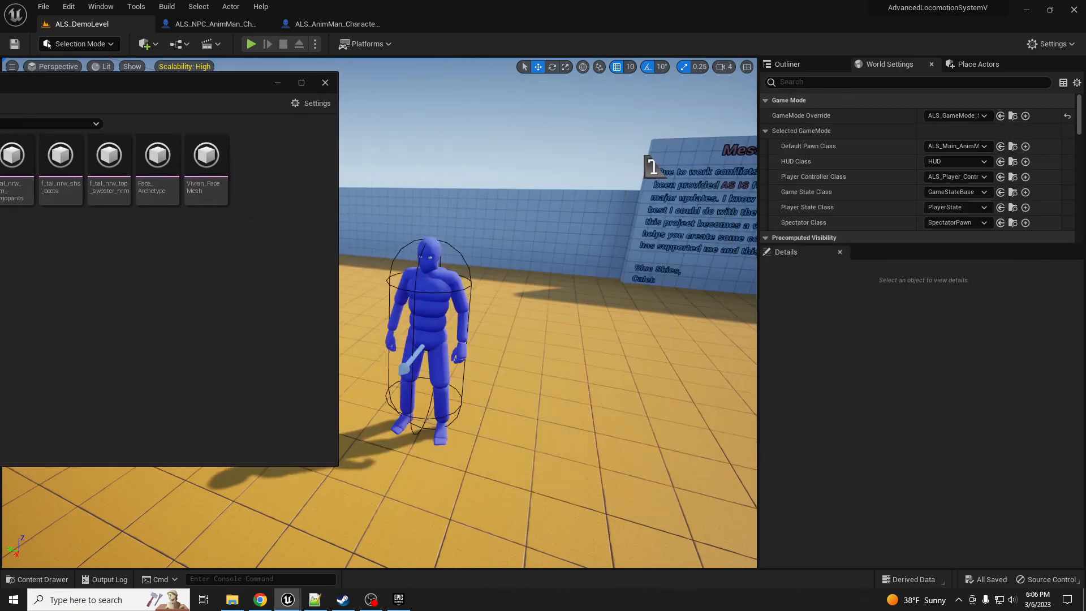
{"action": "left_click", "coordinate": [461, 319]}
{"action": "left_click_drag", "start_coordinate": [135, 91], "coordinate": [336, 49]}
{"action": "scroll", "coordinate": [1018, 490], "scroll_direction": "down", "scroll_amount": 5}
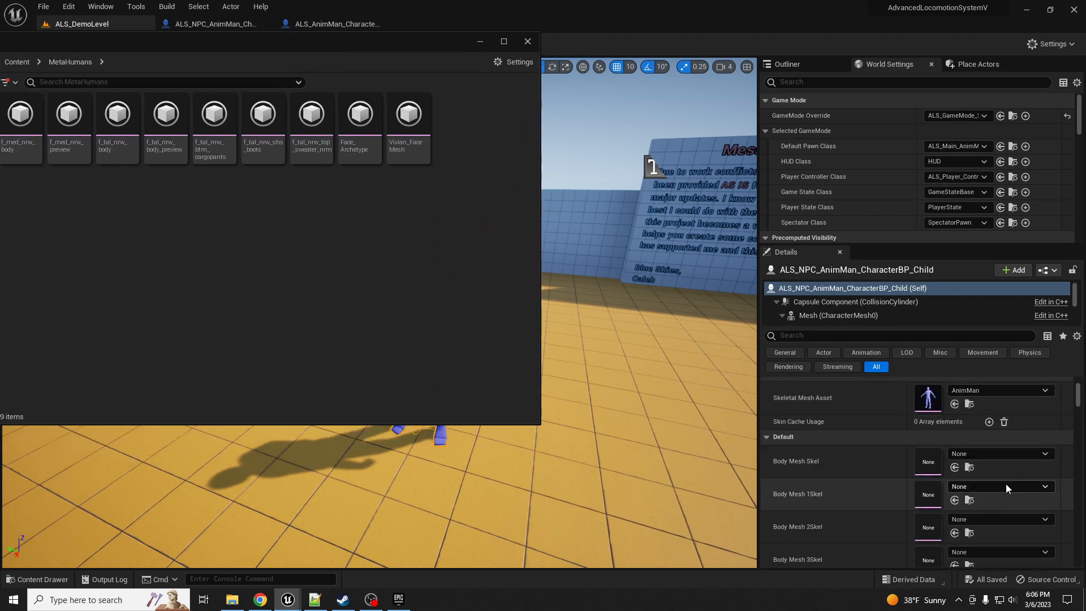
{"action": "scroll", "coordinate": [1006, 483], "scroll_direction": "up", "scroll_amount": 2}
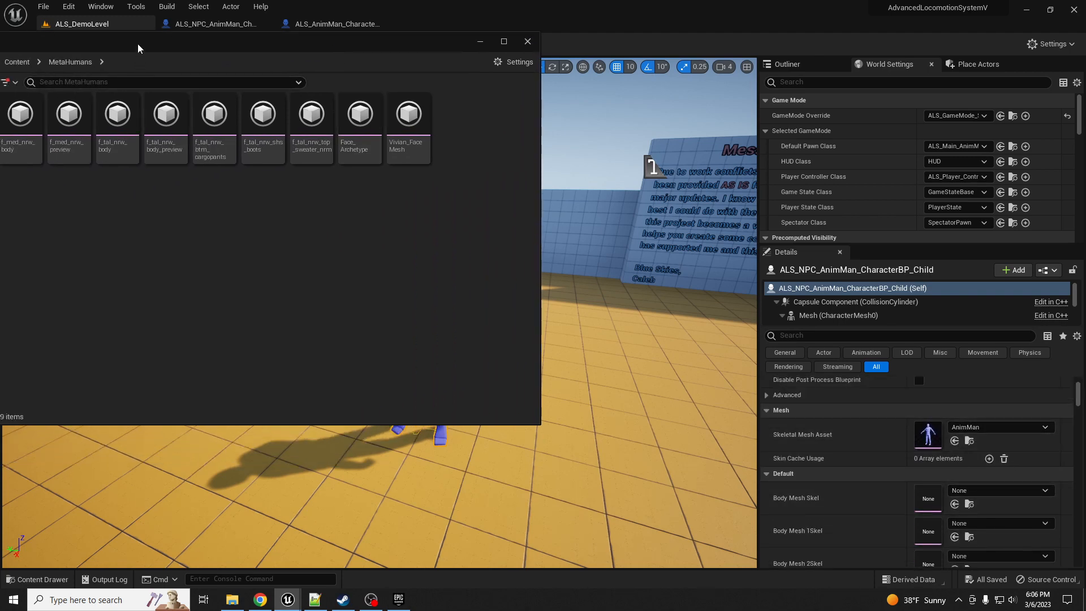
{"action": "left_click_drag", "start_coordinate": [139, 48], "coordinate": [224, 51]}
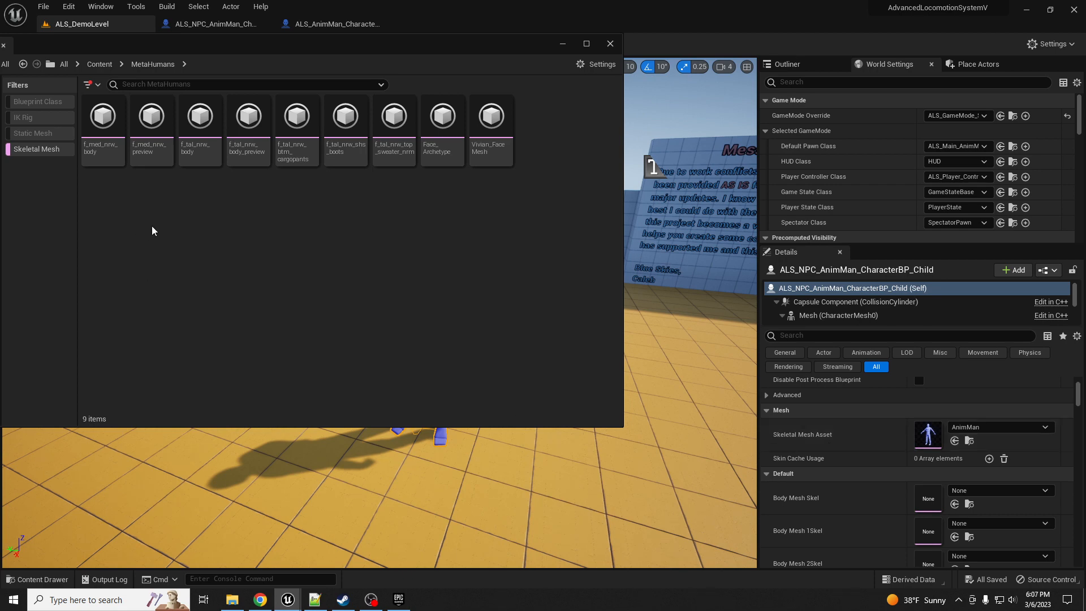
{"action": "left_click", "coordinate": [107, 161]}
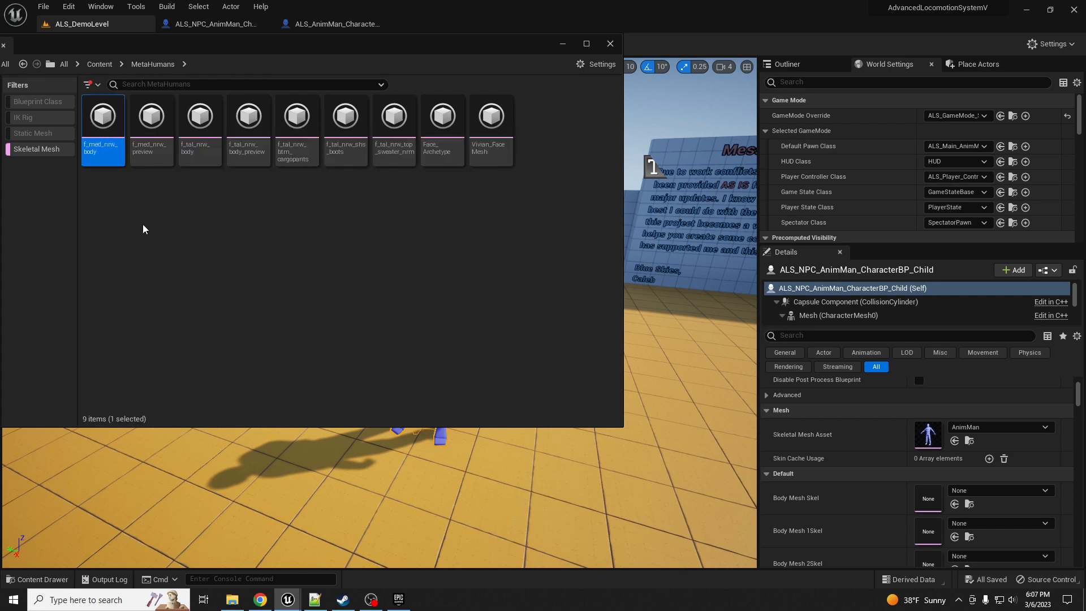
{"action": "mouse_move", "coordinate": [108, 148]}
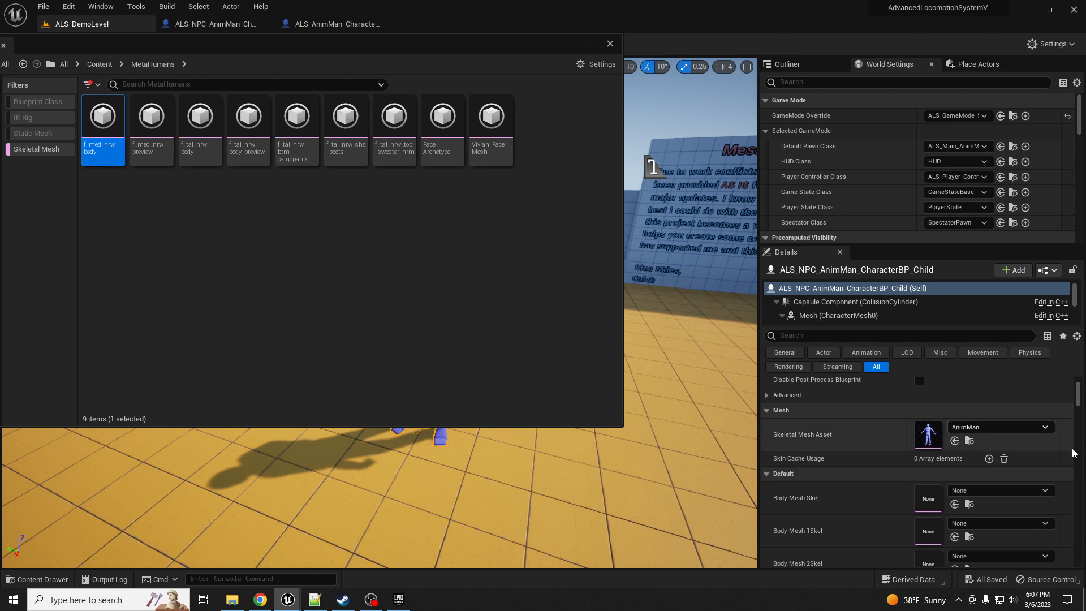
{"action": "left_click", "coordinate": [955, 441]}
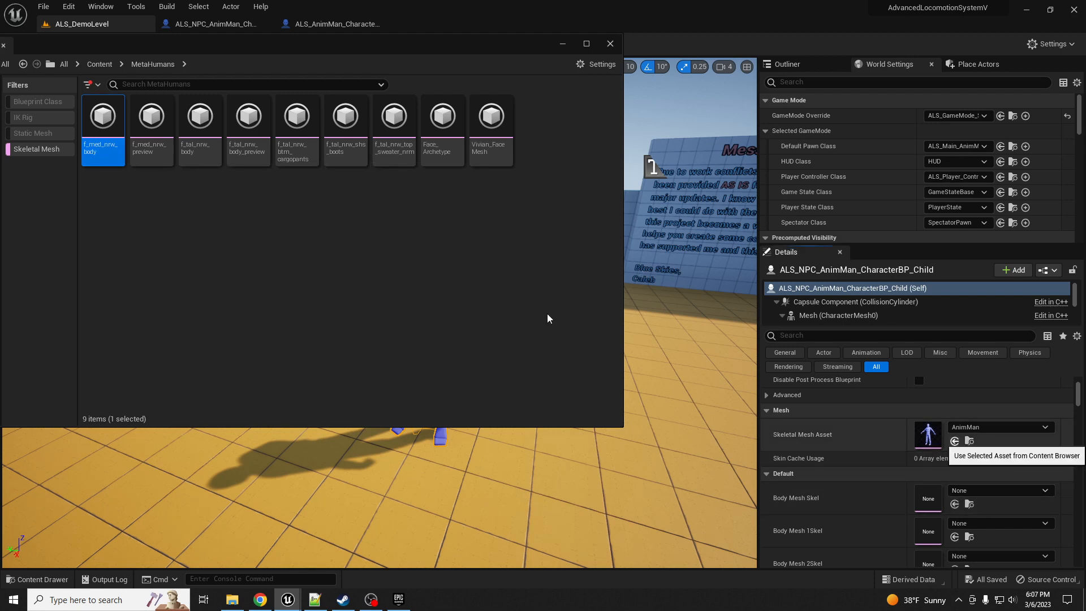
{"action": "left_click_drag", "start_coordinate": [226, 43], "coordinate": [303, 42]}
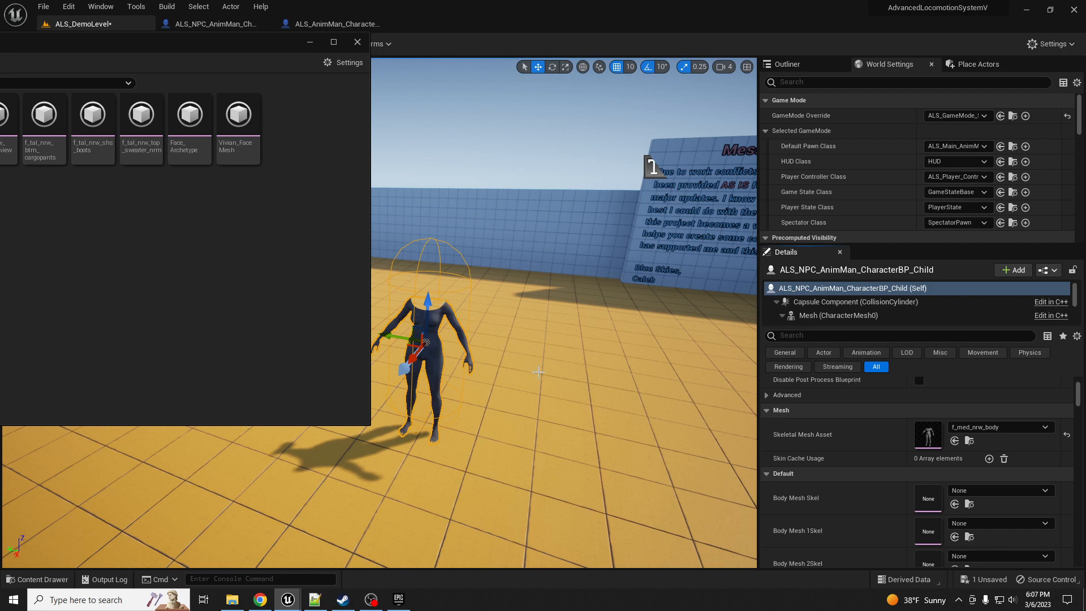
- Set the placed NPC's Anim Class to ALS_AnimBP
{"action": "scroll", "coordinate": [925, 476], "scroll_direction": "up", "scroll_amount": 2}
{"action": "scroll", "coordinate": [925, 474], "scroll_direction": "down", "scroll_amount": 1}
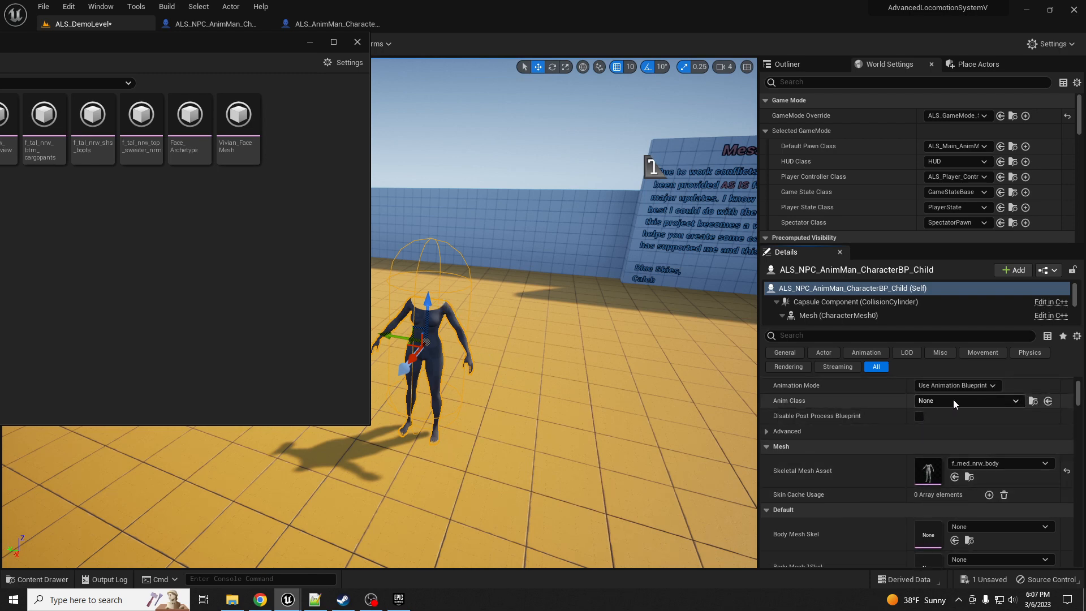
{"action": "left_click", "coordinate": [981, 404]}
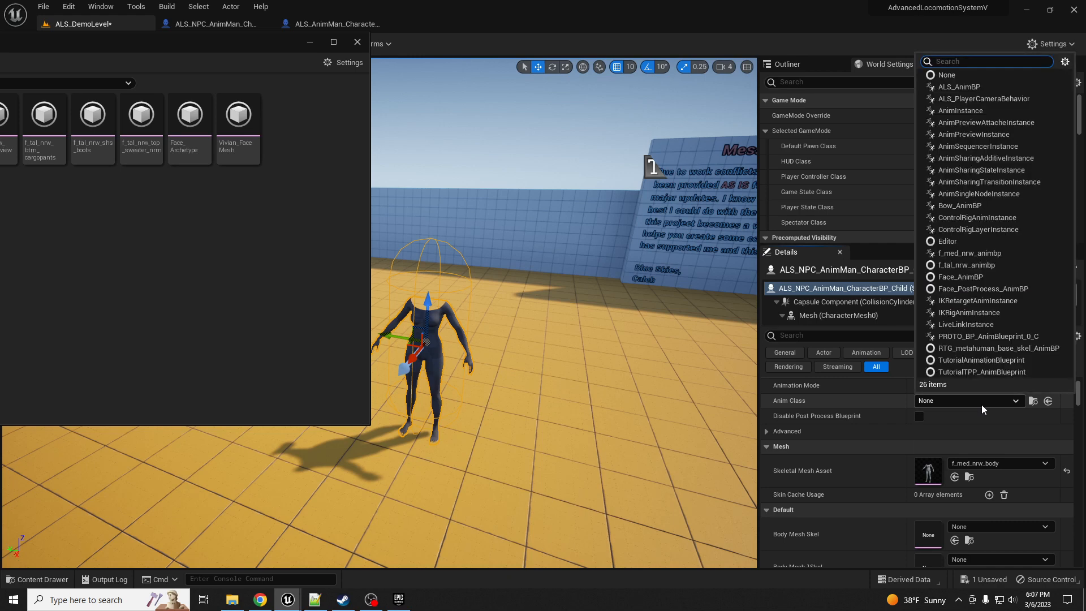
{"action": "left_click", "coordinate": [960, 87]}
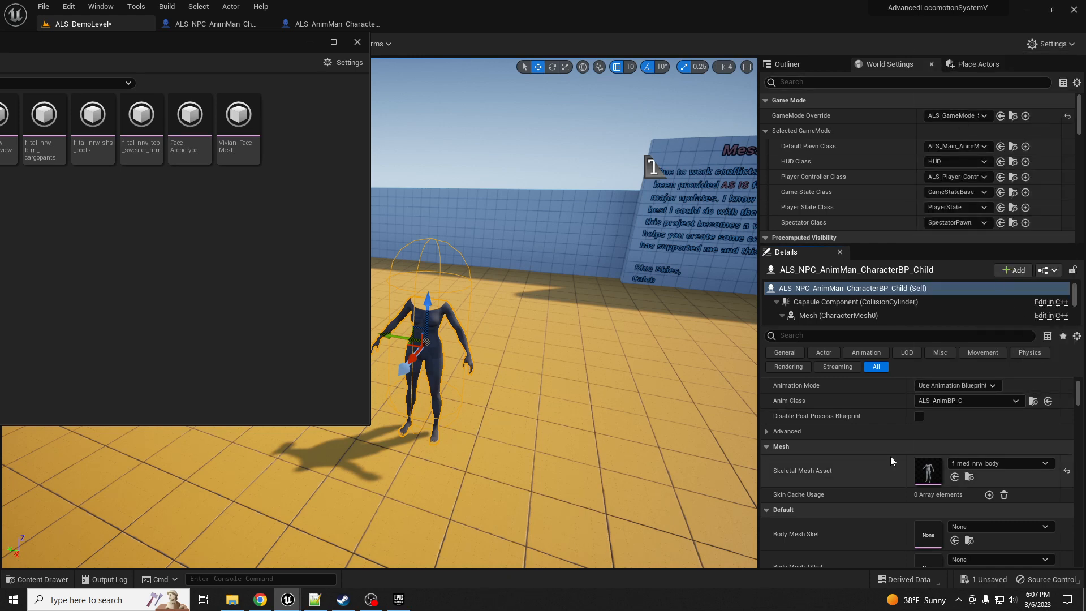
- Assign f_tal_nrw_btm_cargopants to the NPC's Body Mesh Skel and frame the character to inspect the pants
{"action": "scroll", "coordinate": [905, 459], "scroll_direction": "down", "scroll_amount": 1}
{"action": "scroll", "coordinate": [898, 457], "scroll_direction": "down", "scroll_amount": 2}
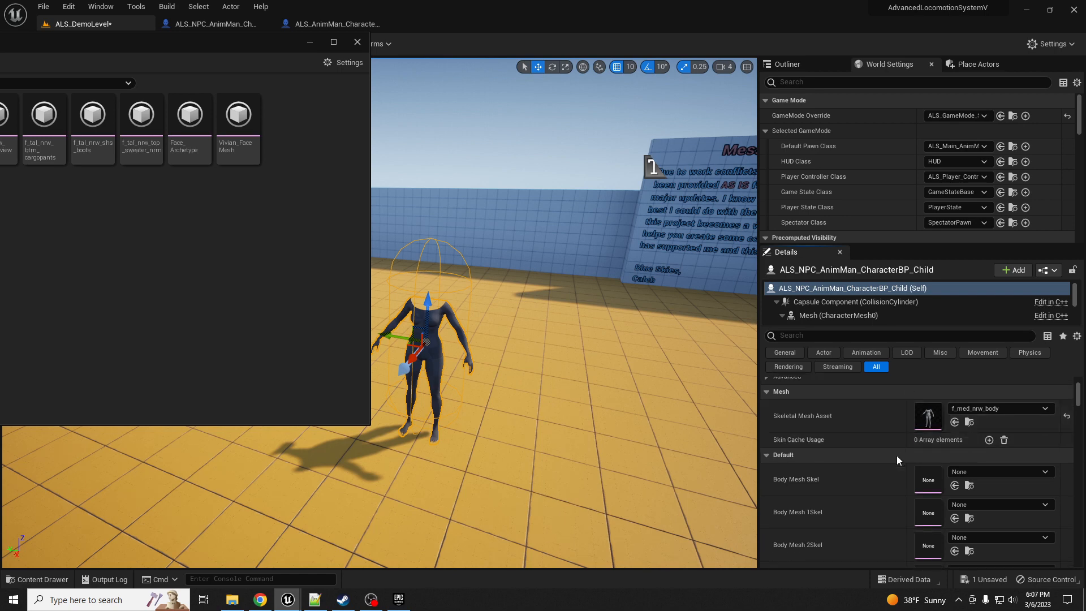
{"action": "left_click_drag", "start_coordinate": [114, 37], "coordinate": [408, 39]}
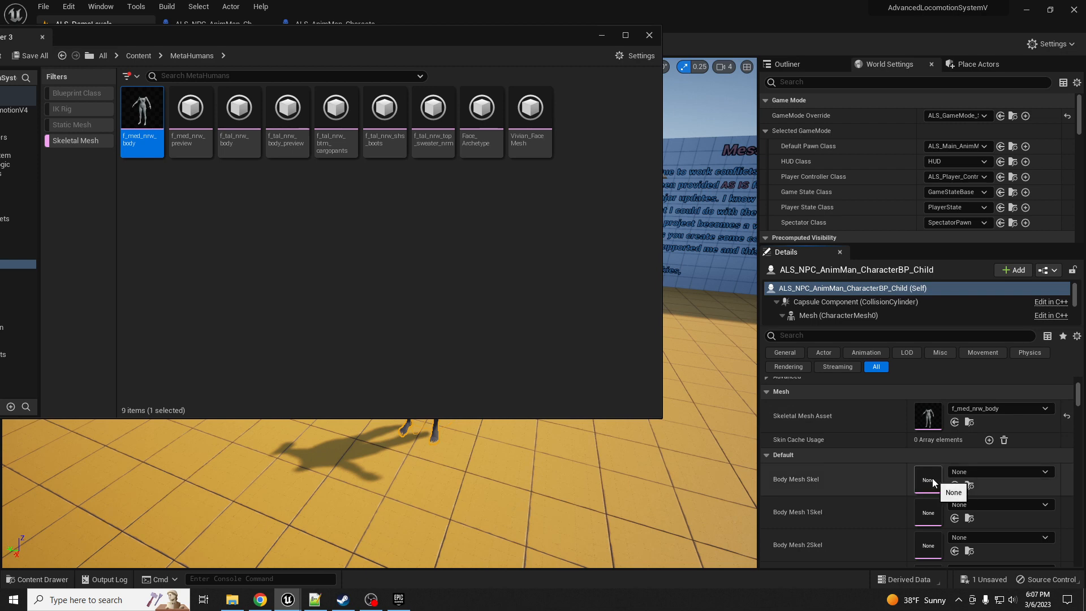
{"action": "scroll", "coordinate": [911, 459], "scroll_direction": "down", "scroll_amount": 2}
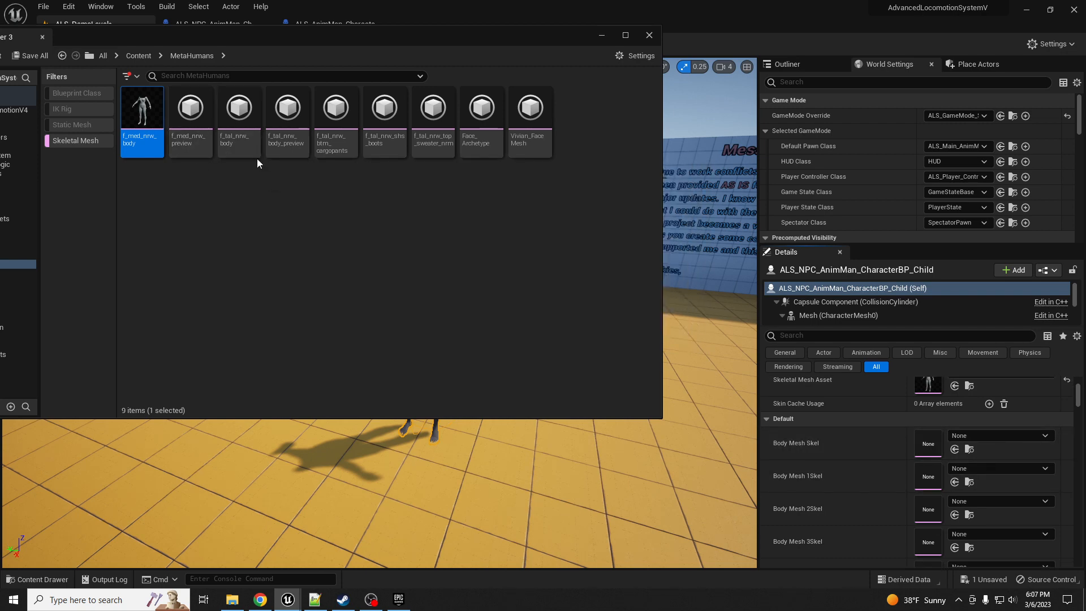
{"action": "left_click", "coordinate": [336, 116]}
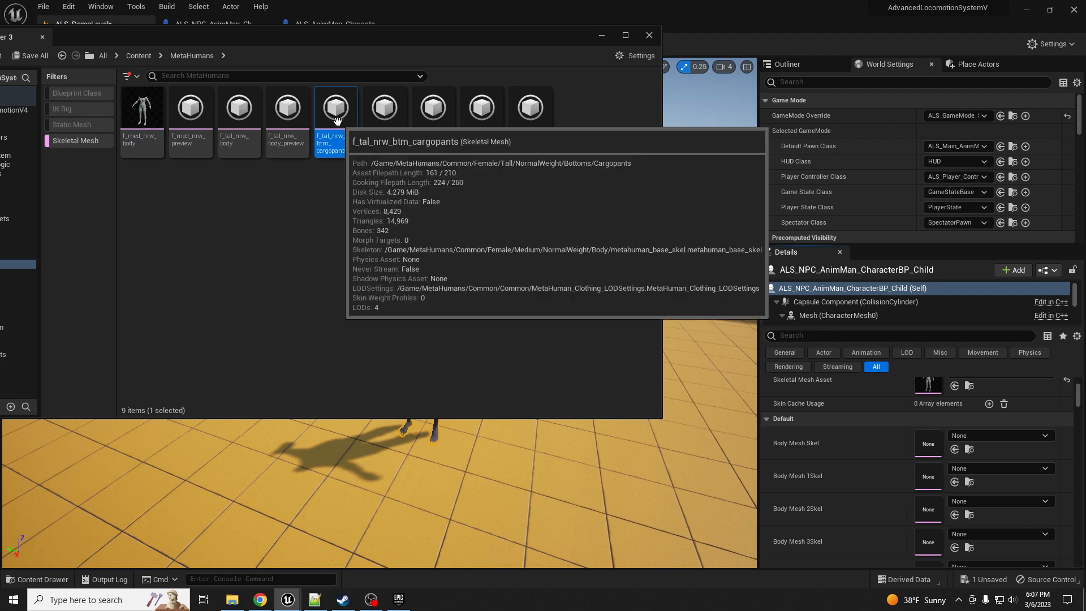
{"action": "left_click", "coordinate": [955, 449]}
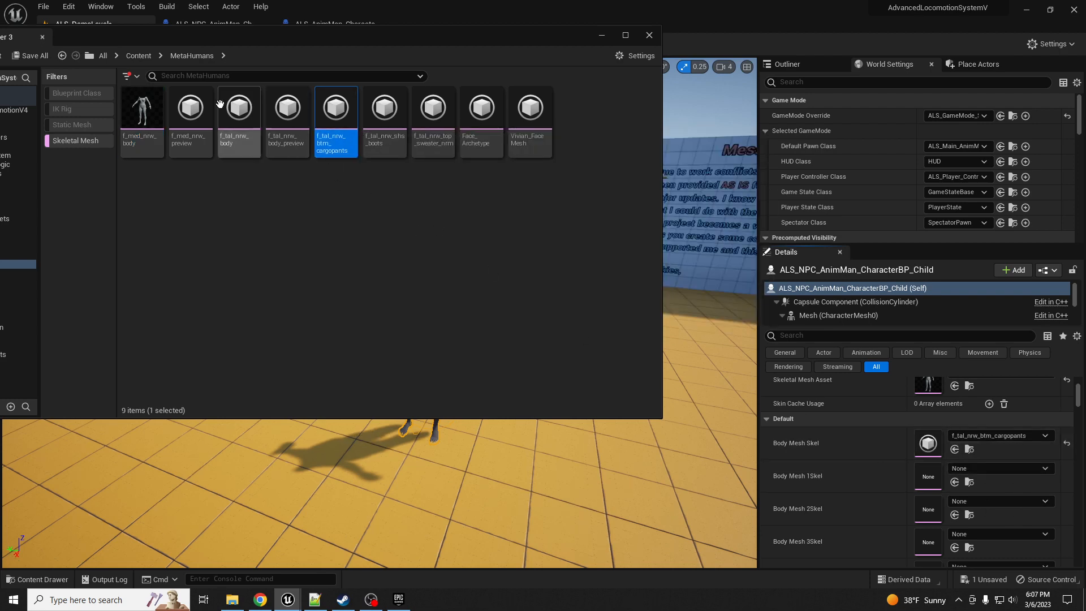
{"action": "left_click_drag", "start_coordinate": [239, 39], "coordinate": [1011, 96]}
{"action": "left_click", "coordinate": [1023, 94]}
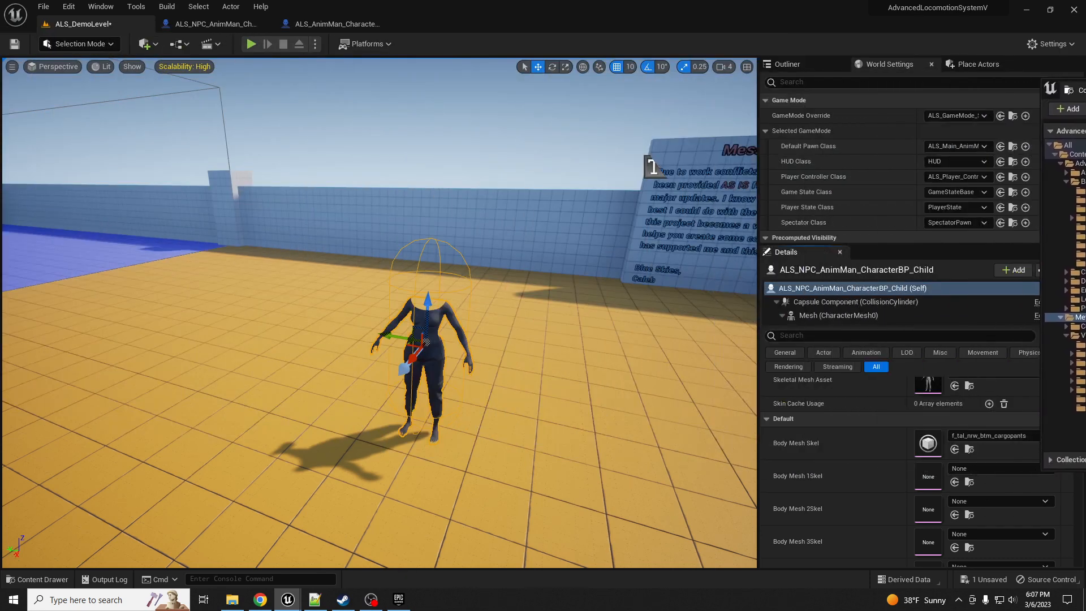
{"action": "key", "text": "f"}
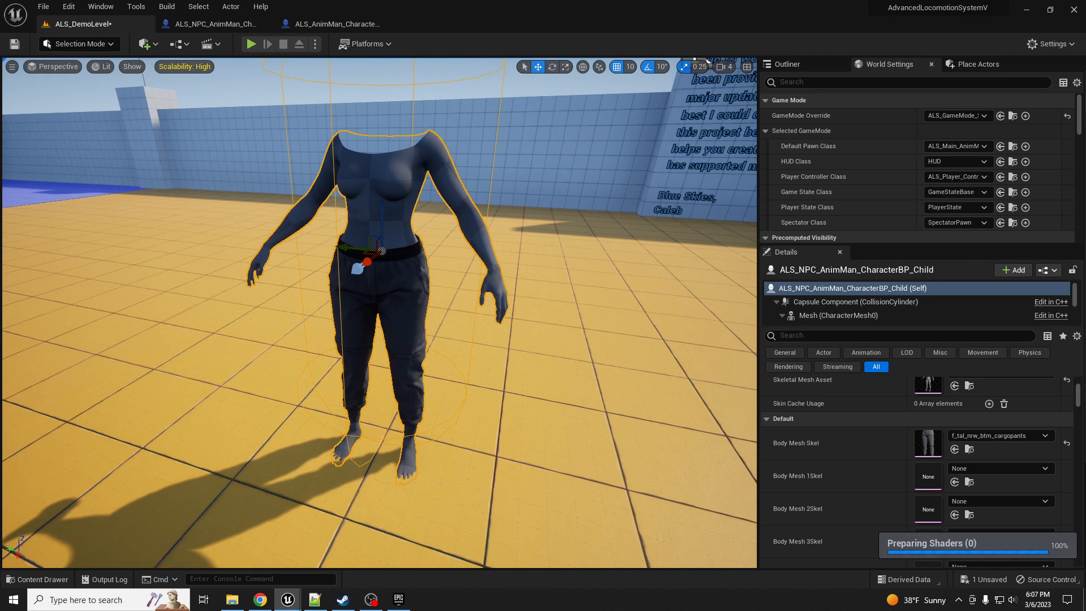
- Assign f_tal_nrw_shs_boots, f_tal_nrw_top_sweater_nrm and f_tal_nrw_body to the placed NPC's Body Mesh 1Skel, 2Skel and 3Skel
{"action": "left_click", "coordinate": [955, 483]}
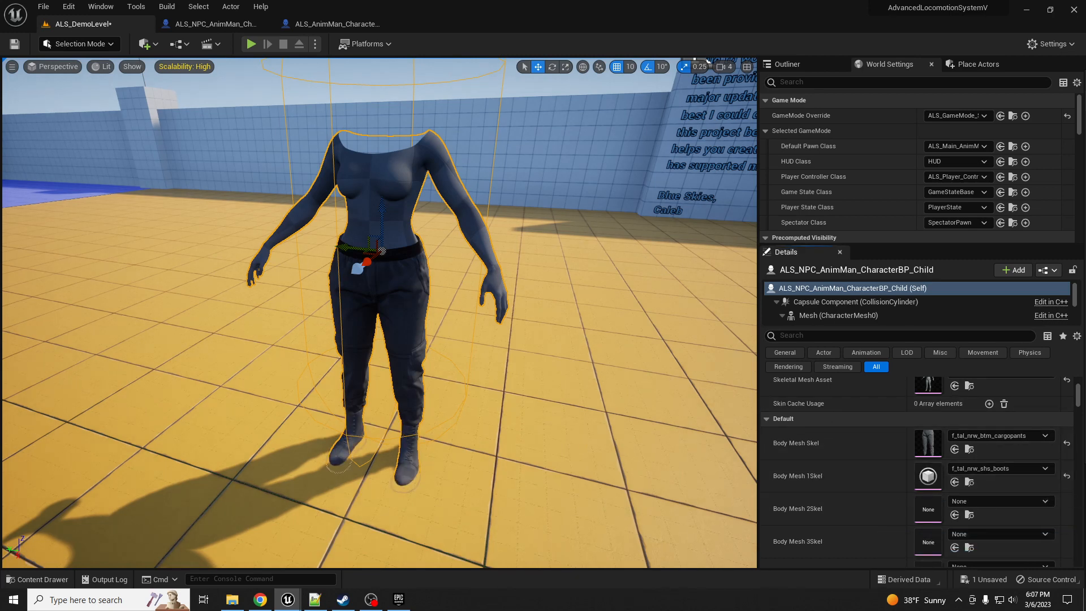
{"action": "left_click", "coordinate": [955, 515]}
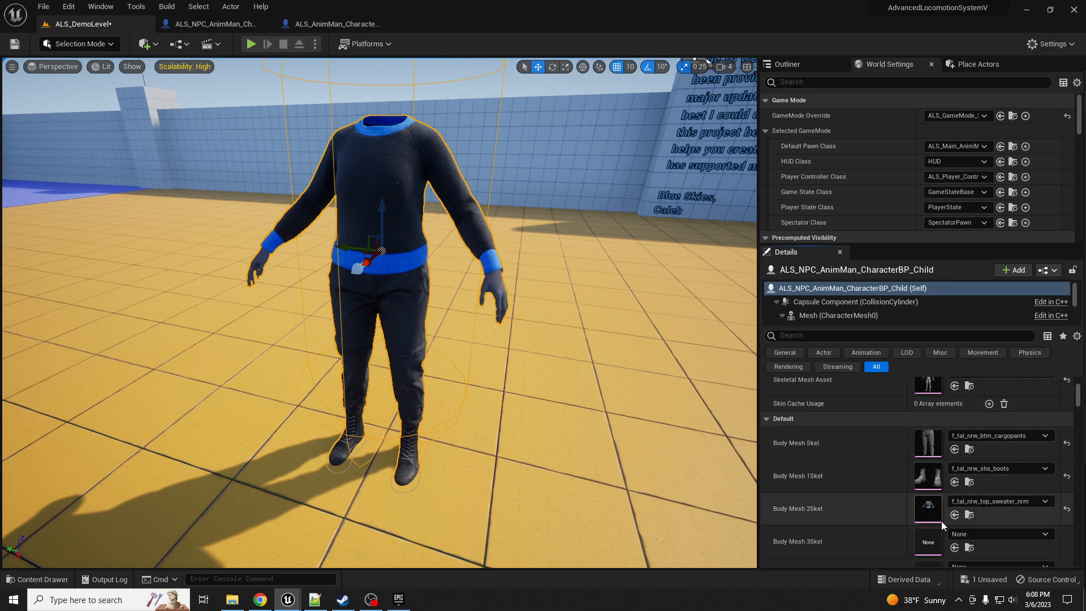
{"action": "left_click", "coordinate": [955, 549]}
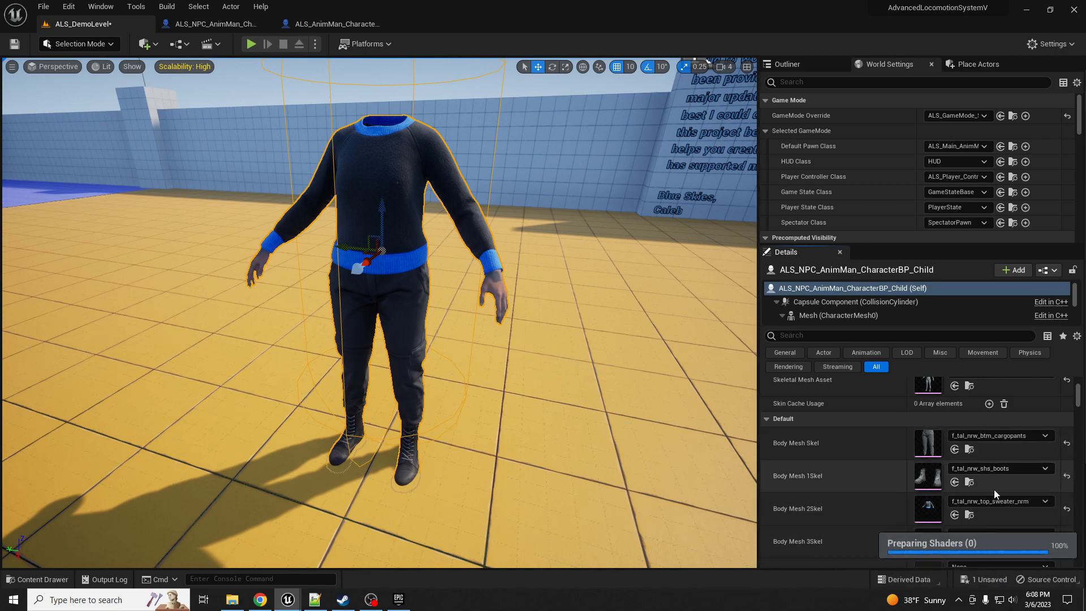
{"action": "middle_click_drag", "start_coordinate": [628, 385], "coordinate": [651, 368]}
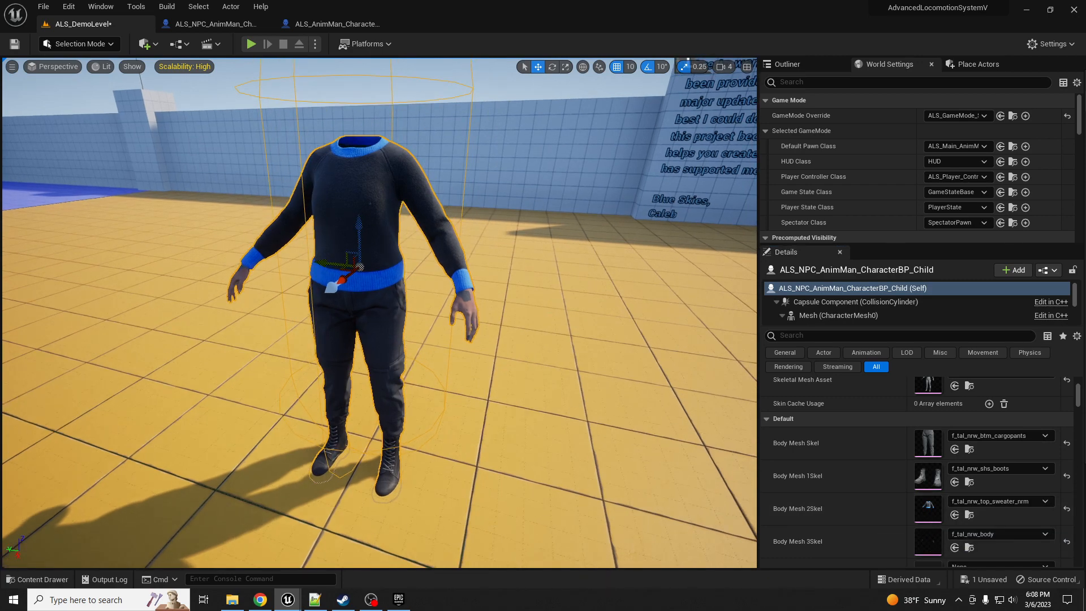
{"action": "scroll", "coordinate": [987, 402], "scroll_direction": "up", "scroll_amount": 2}
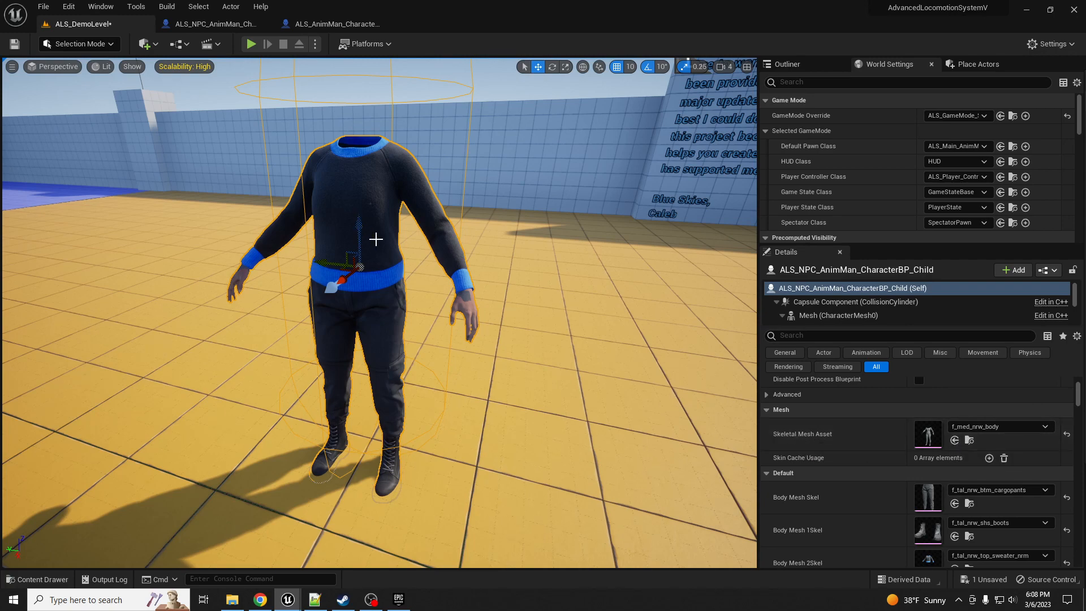
- Turn off Visible on the inherited Mesh component of ALS_NPC_AnimMan_CharacterBP_Child, compile it and inspect the NPC in the level
{"action": "left_click", "coordinate": [214, 24]}
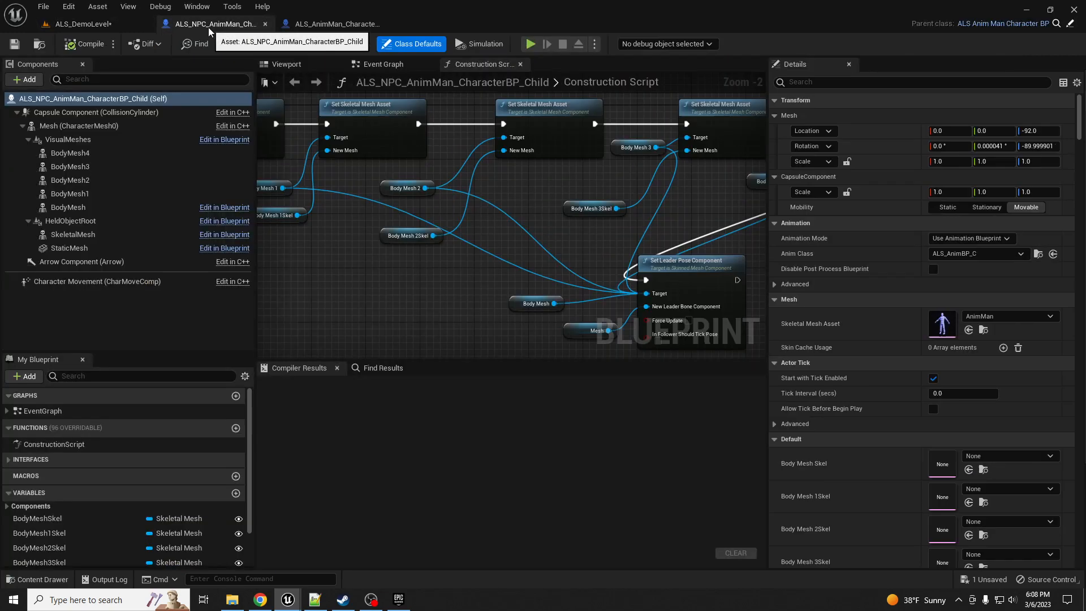
{"action": "left_click", "coordinate": [85, 126]}
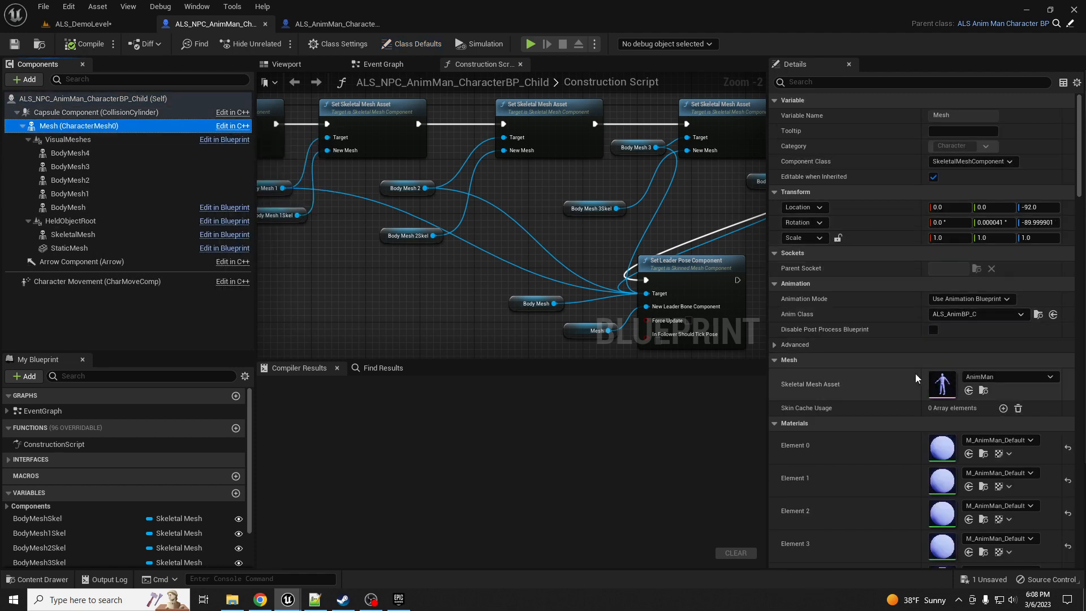
{"action": "scroll", "coordinate": [915, 374], "scroll_direction": "down", "scroll_amount": 4}
{"action": "scroll", "coordinate": [911, 287], "scroll_direction": "up", "scroll_amount": 2}
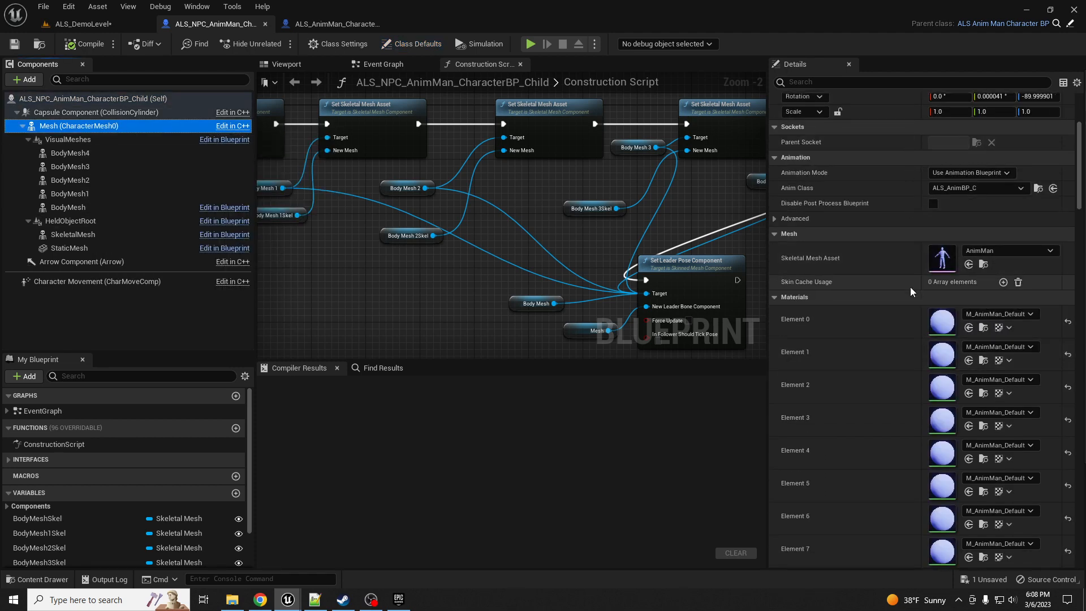
{"action": "left_click", "coordinate": [816, 81]}
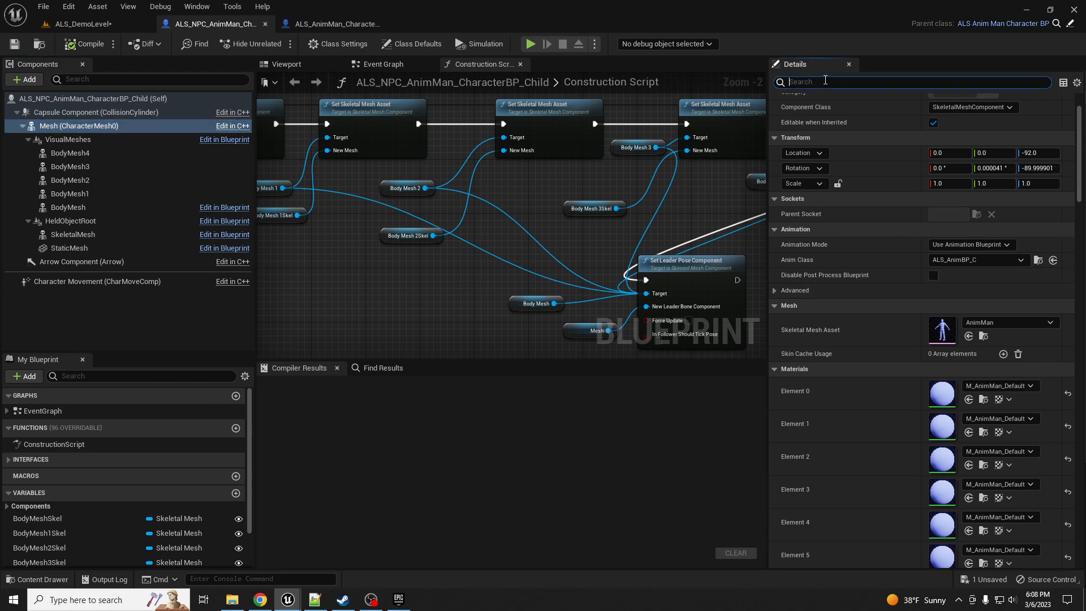
{"action": "type", "text": "visi"}
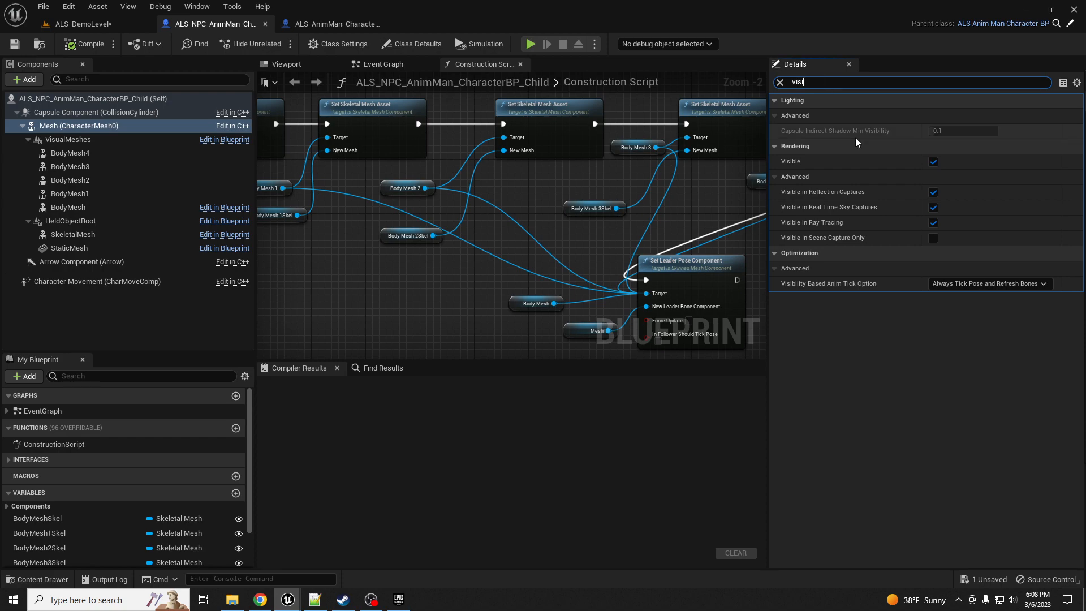
{"action": "left_click", "coordinate": [933, 161]}
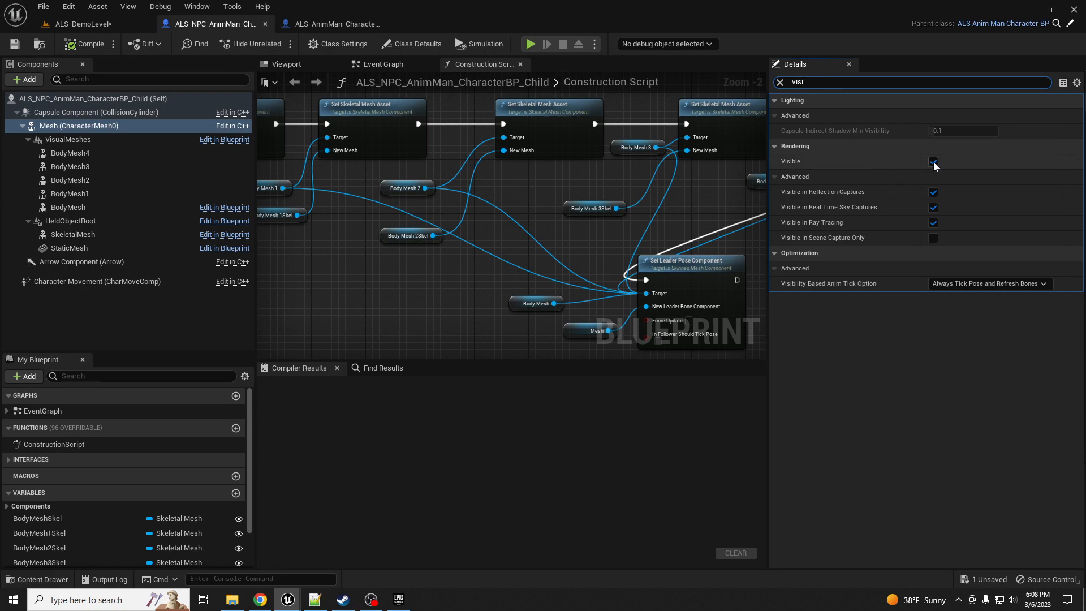
{"action": "left_click", "coordinate": [96, 46]}
{"action": "left_click", "coordinate": [93, 26]}
{"action": "right_click_drag", "start_coordinate": [379, 313], "coordinate": [419, 297]}
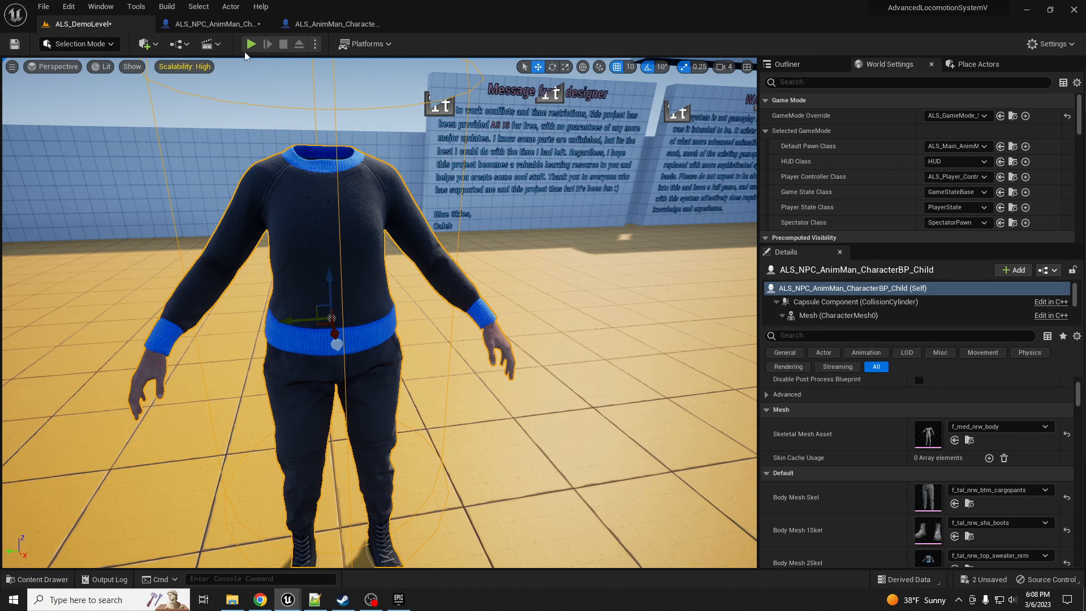
- Duplicate the BodyMesh component in the NPC blueprint and name the copy Face
{"action": "left_click", "coordinate": [214, 24]}
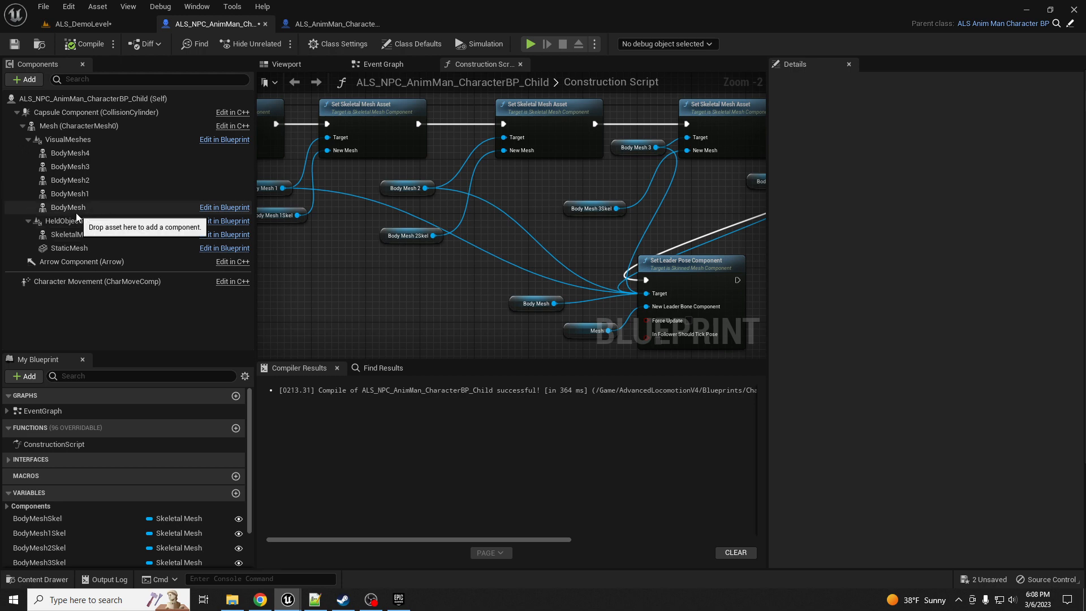
{"action": "mouse_move", "coordinate": [74, 209]}
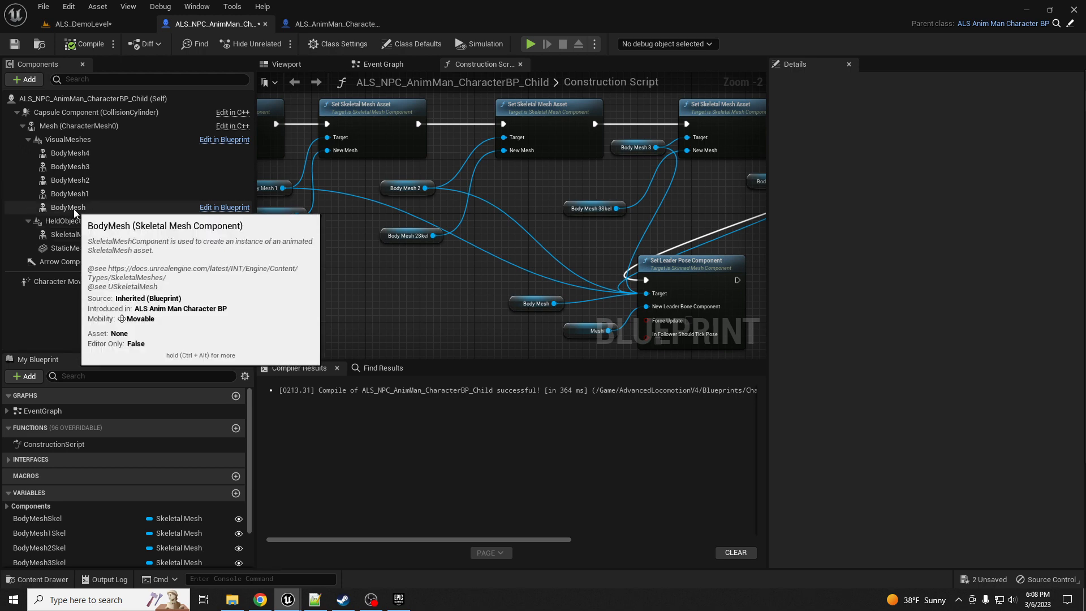
{"action": "right_click", "coordinate": [64, 208]}
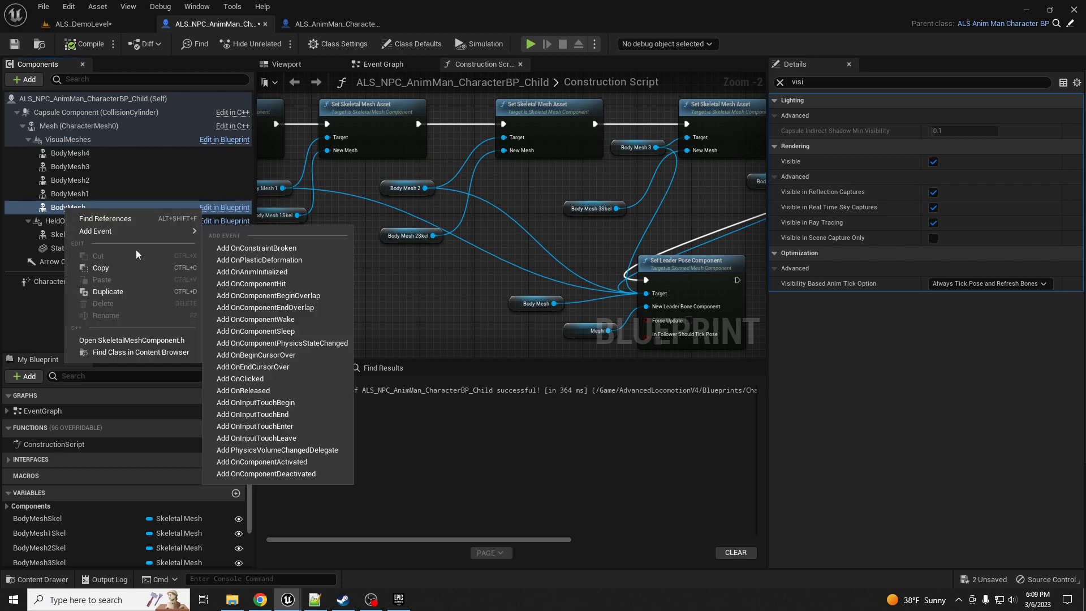
{"action": "left_click", "coordinate": [113, 292]}
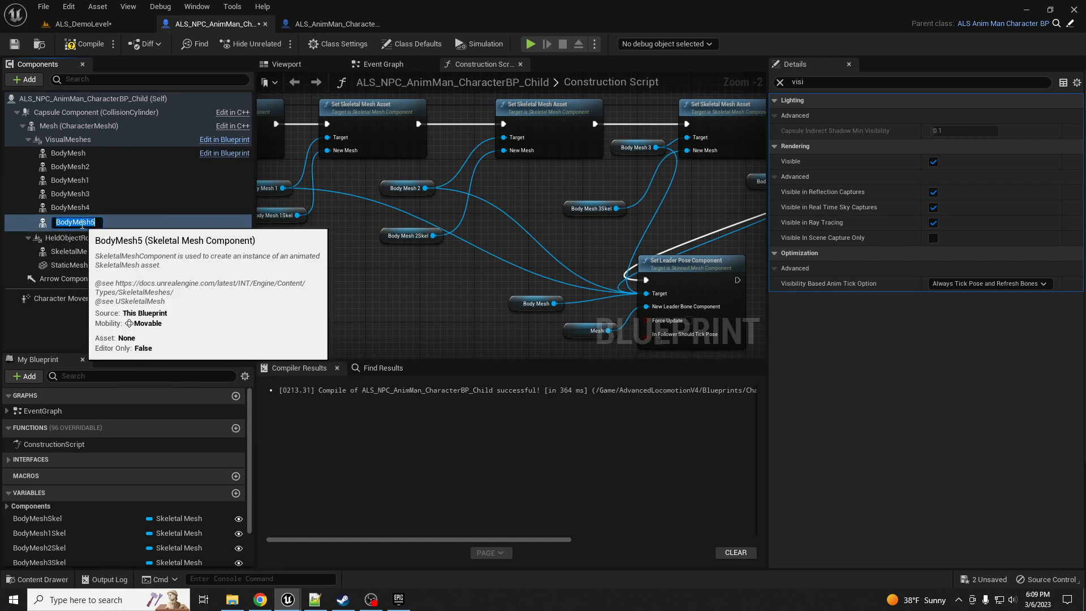
{"action": "type", "text": "Face"}
{"action": "key", "text": "Return"}
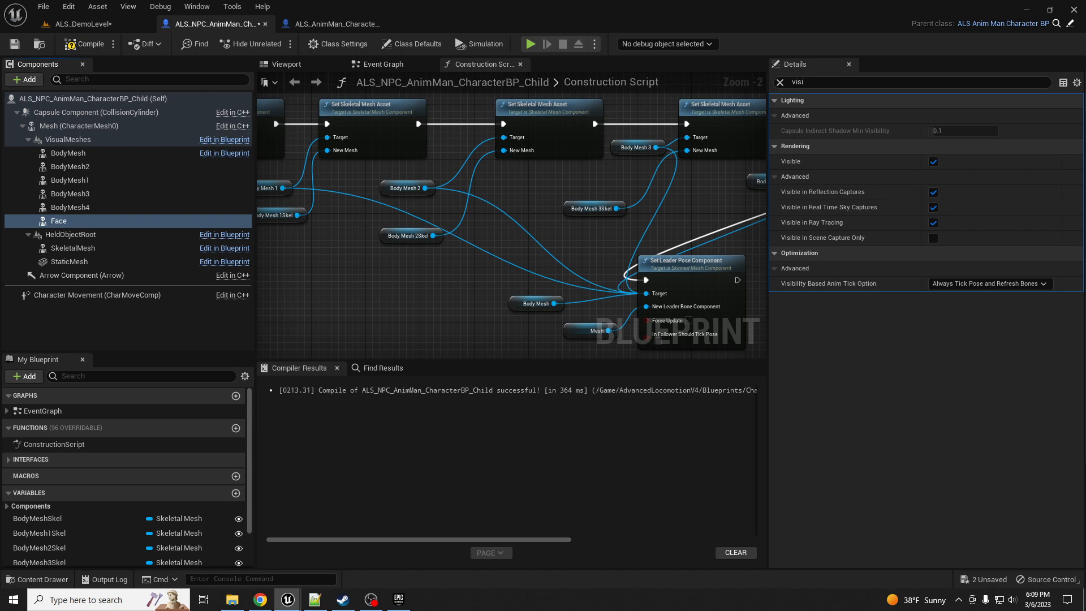
- Move the Construction Script entry node away from the first Set Skeletal Mesh Asset node to make room between them
{"action": "right_click_drag", "start_coordinate": [406, 277], "coordinate": [653, 318]}
{"action": "scroll", "coordinate": [584, 310], "scroll_direction": "down", "scroll_amount": 1}
{"action": "right_click_drag", "start_coordinate": [521, 297], "coordinate": [364, 236]}
{"action": "right_click_drag", "start_coordinate": [671, 227], "coordinate": [607, 225]}
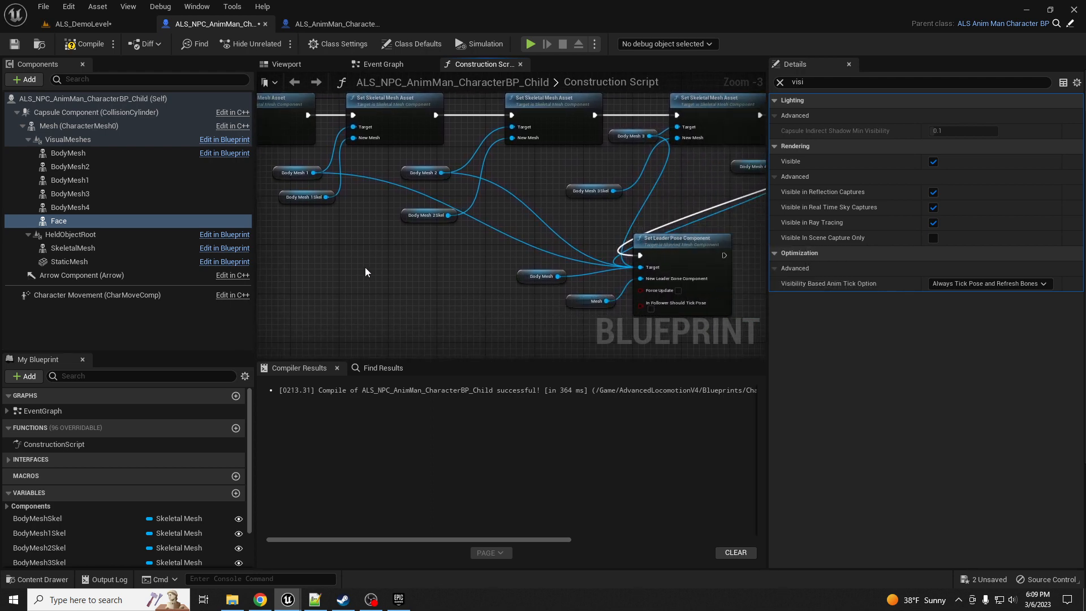
{"action": "right_click_drag", "start_coordinate": [366, 273], "coordinate": [640, 300]}
{"action": "right_click_drag", "start_coordinate": [500, 267], "coordinate": [563, 292]}
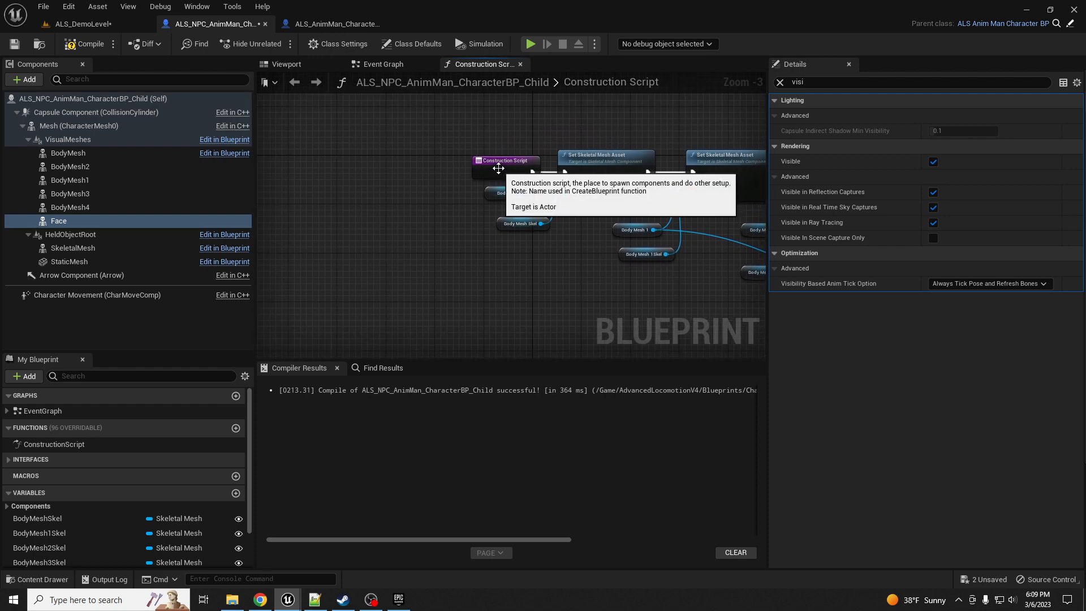
{"action": "left_click_drag", "start_coordinate": [498, 168], "coordinate": [344, 168]}
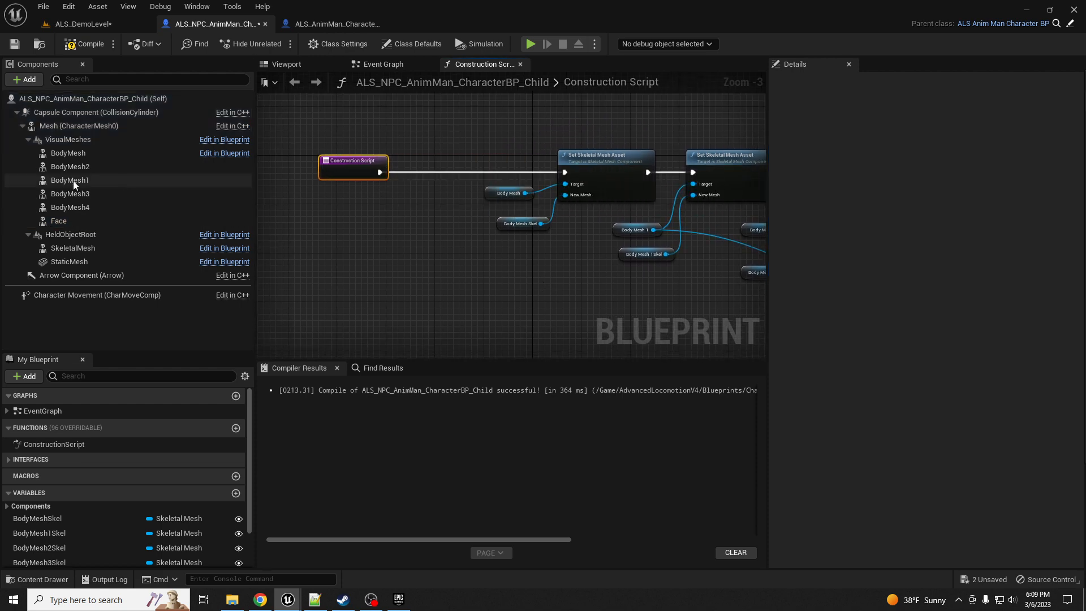
- Duplicate the first Set Skeletal Mesh Asset node and place the copy below the Construction Script entry's execution wire
{"action": "left_click", "coordinate": [563, 162]}
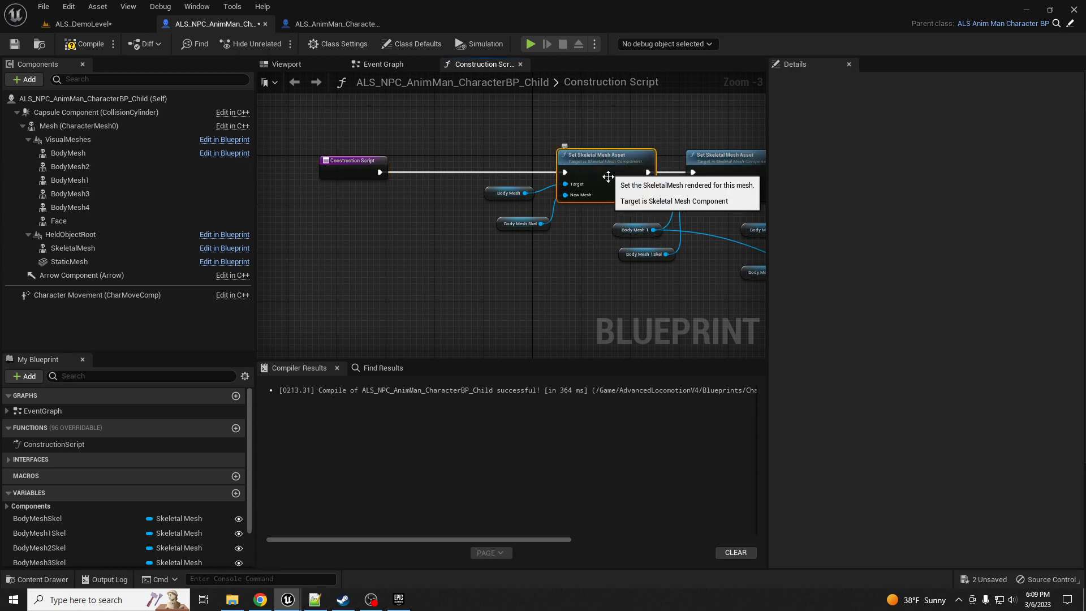
{"action": "key", "text": "ctrl+c"}
{"action": "key", "text": "ctrl+v"}
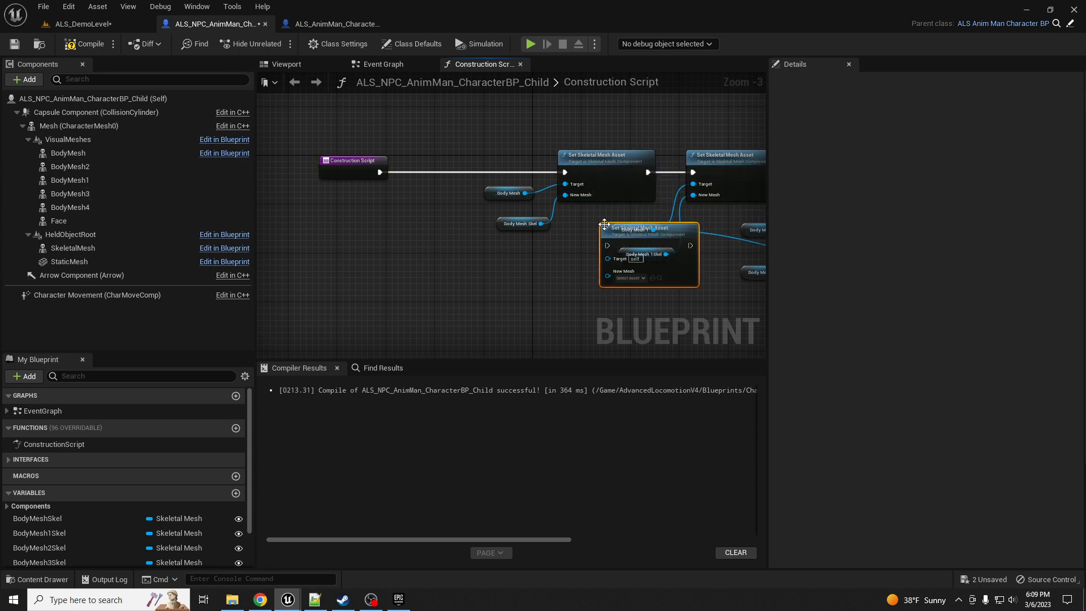
{"action": "left_click_drag", "start_coordinate": [624, 228], "coordinate": [420, 213]}
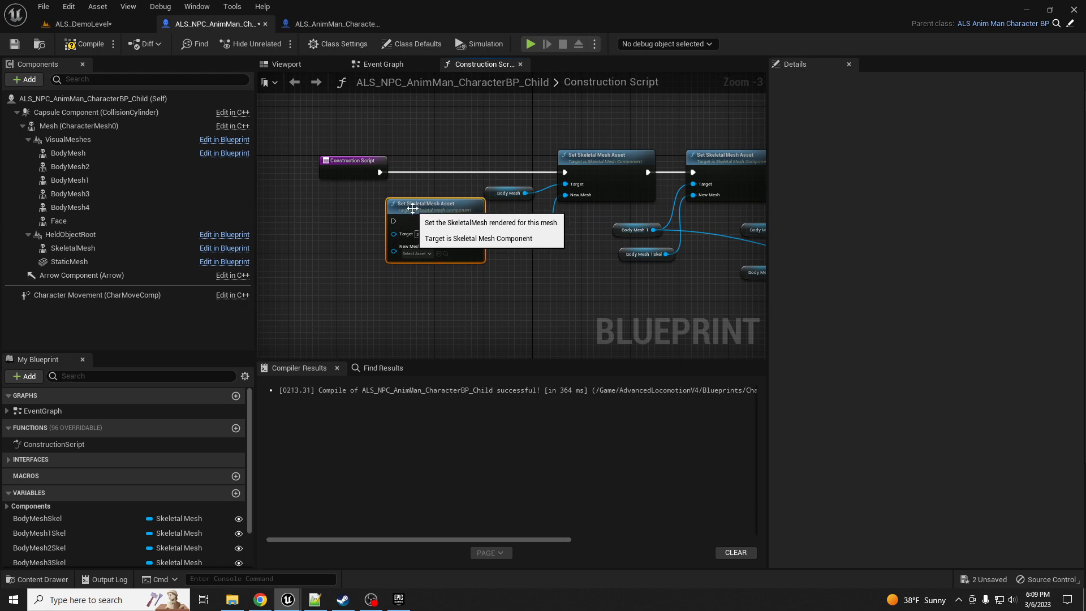
- Connect the Face component to the copied node's Target and promote its New Mesh input to a variable
{"action": "scroll", "coordinate": [419, 213], "scroll_direction": "up", "scroll_amount": 2}
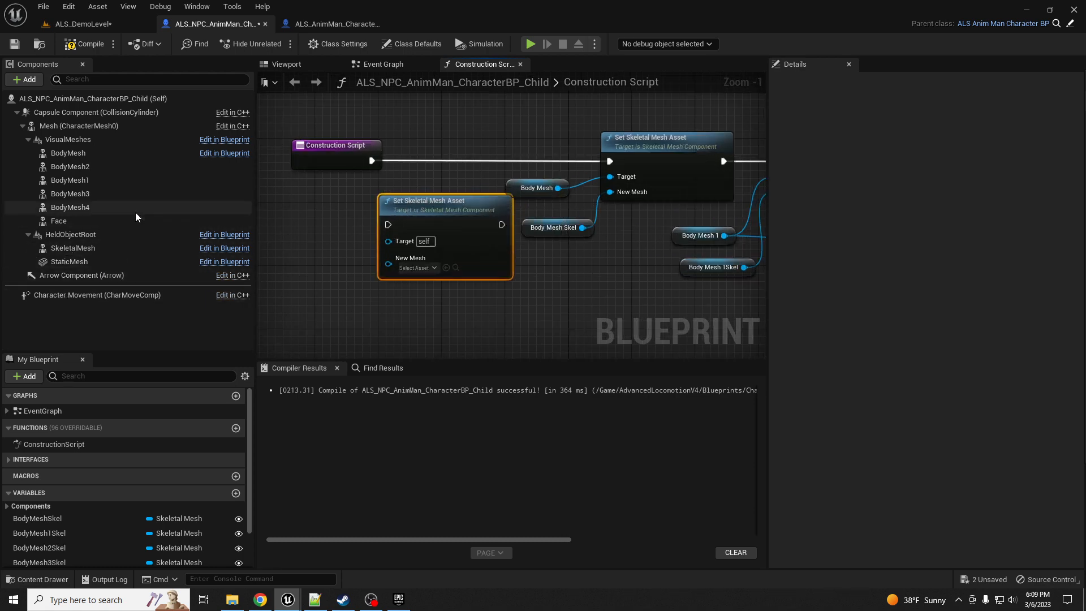
{"action": "left_click_drag", "start_coordinate": [57, 221], "coordinate": [389, 245]}
{"action": "right_click_drag", "start_coordinate": [335, 260], "coordinate": [422, 273]}
{"action": "left_click_drag", "start_coordinate": [480, 267], "coordinate": [391, 287]}
{"action": "left_click", "coordinate": [446, 390]}
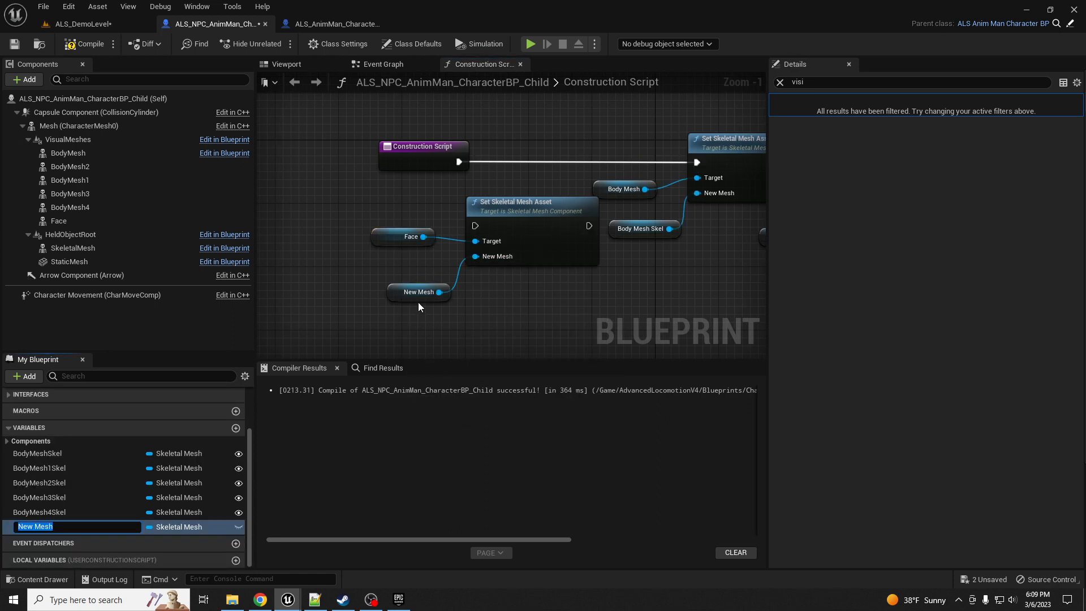
- Clear the details filter and rename the promoted mesh variable to FaceSkel
{"action": "left_click", "coordinate": [780, 82]}
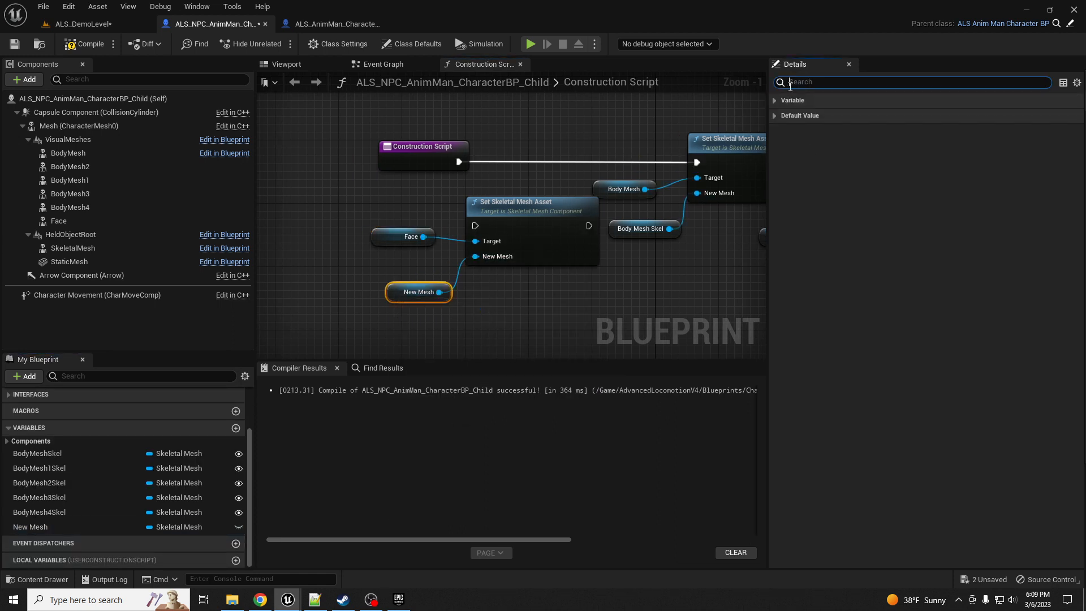
{"action": "left_click", "coordinate": [775, 101]}
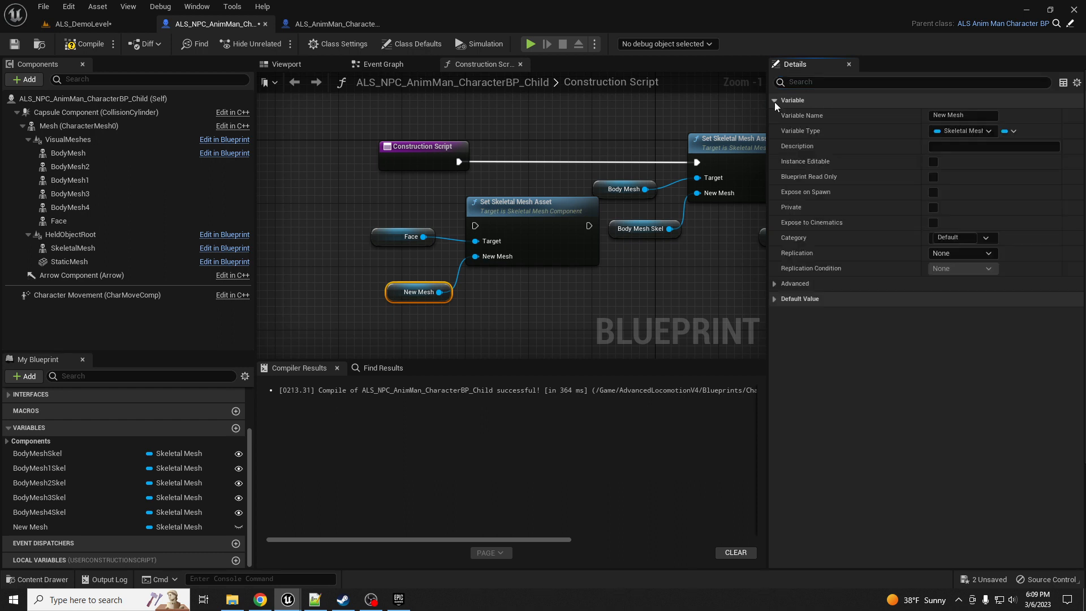
{"action": "left_click", "coordinate": [974, 115]}
{"action": "left_click_drag", "start_coordinate": [973, 116], "coordinate": [896, 121]}
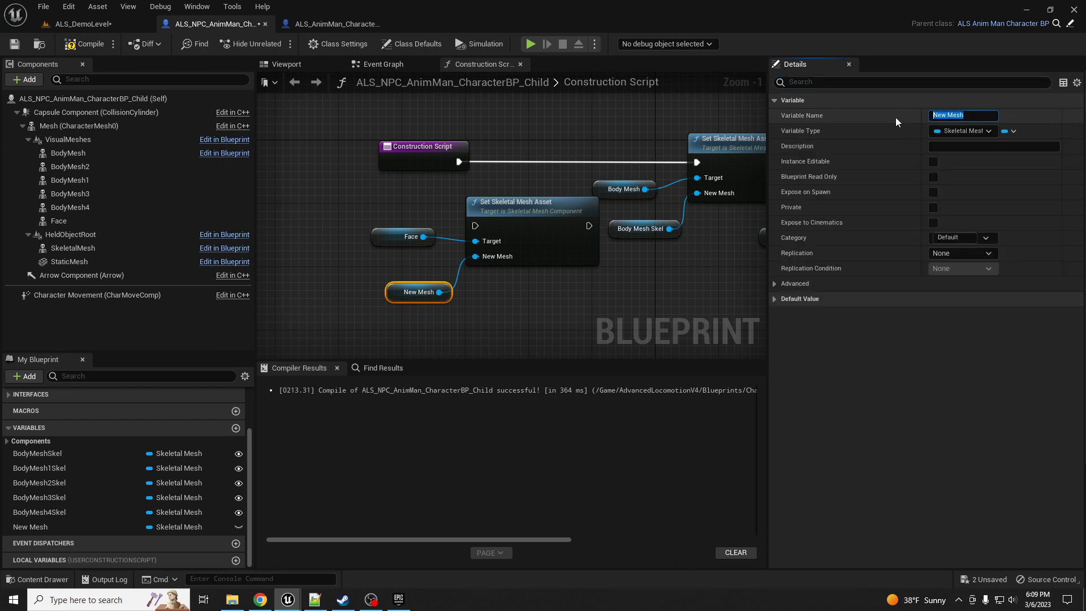
{"action": "type", "text": "FaceSkel"}
{"action": "key", "text": "Return"}
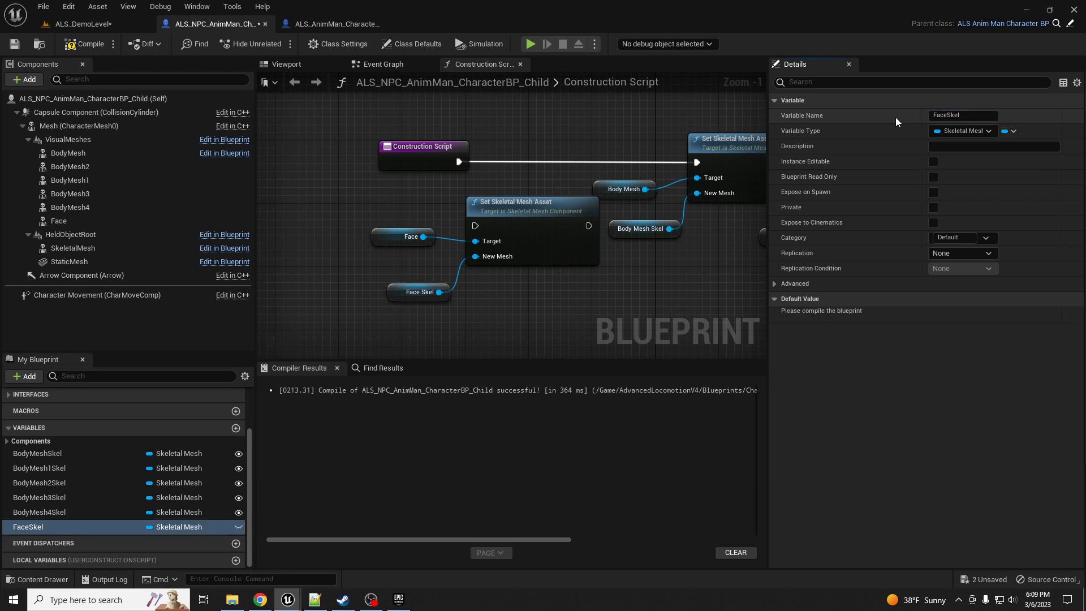
- Wire the Face mesh node between Construction Script and the Body Mesh node, tidy the variable nodes below them and compile
{"action": "left_click_drag", "start_coordinate": [459, 161], "coordinate": [476, 227]}
{"action": "left_click_drag", "start_coordinate": [574, 214], "coordinate": [697, 162]}
{"action": "left_click_drag", "start_coordinate": [621, 258], "coordinate": [671, 192]}
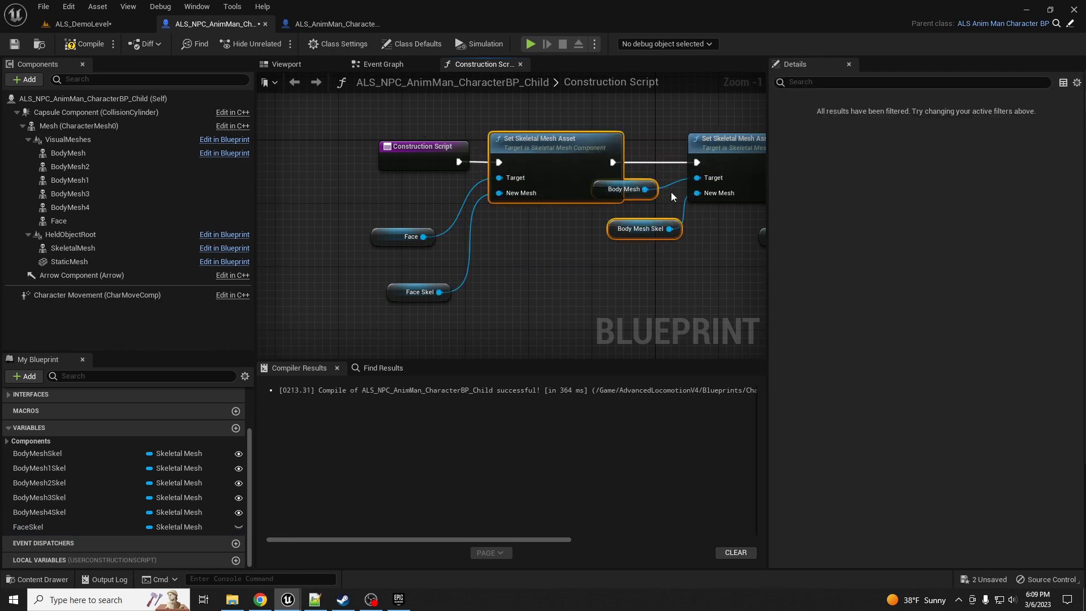
{"action": "left_click_drag", "start_coordinate": [662, 260], "coordinate": [630, 227]}
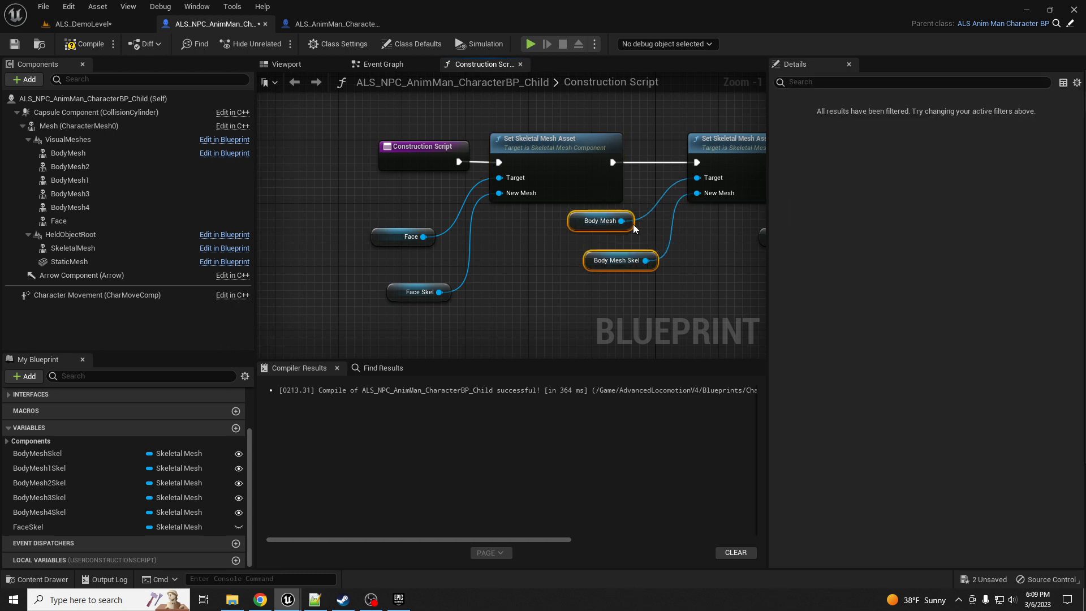
{"action": "left_click_drag", "start_coordinate": [392, 296], "coordinate": [386, 263]}
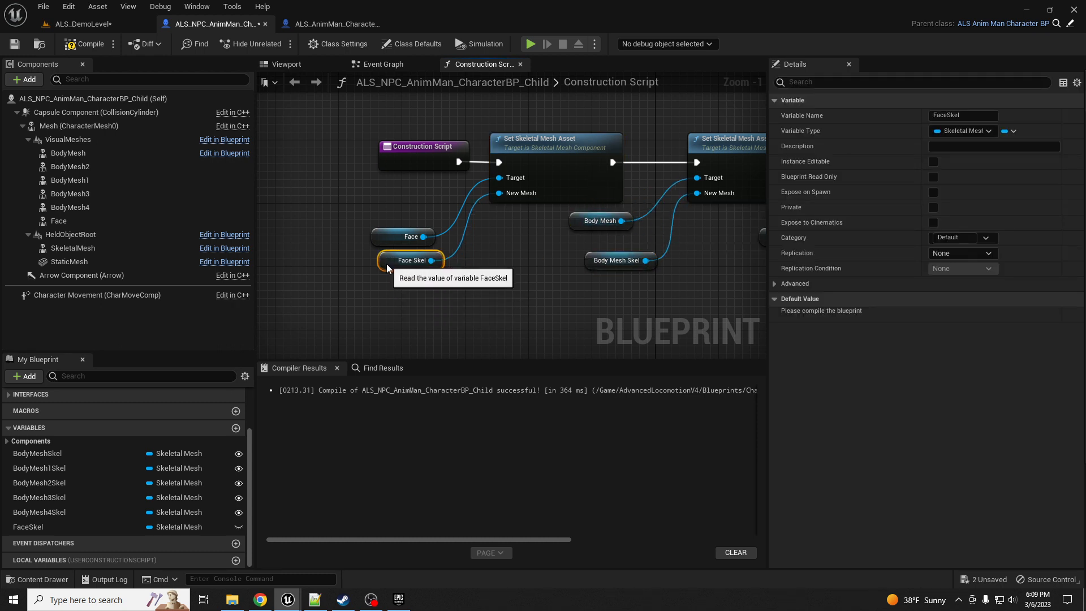
{"action": "left_click", "coordinate": [84, 46]}
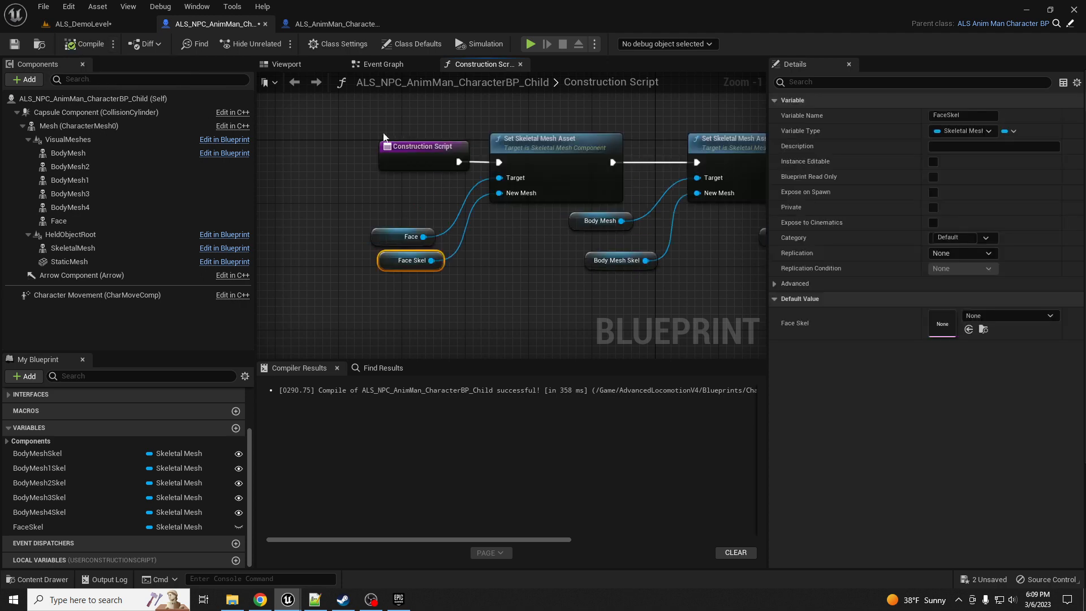
- Make the FaceSkel variable instance editable in the NPC blueprint and compile
{"action": "left_click", "coordinate": [96, 23]}
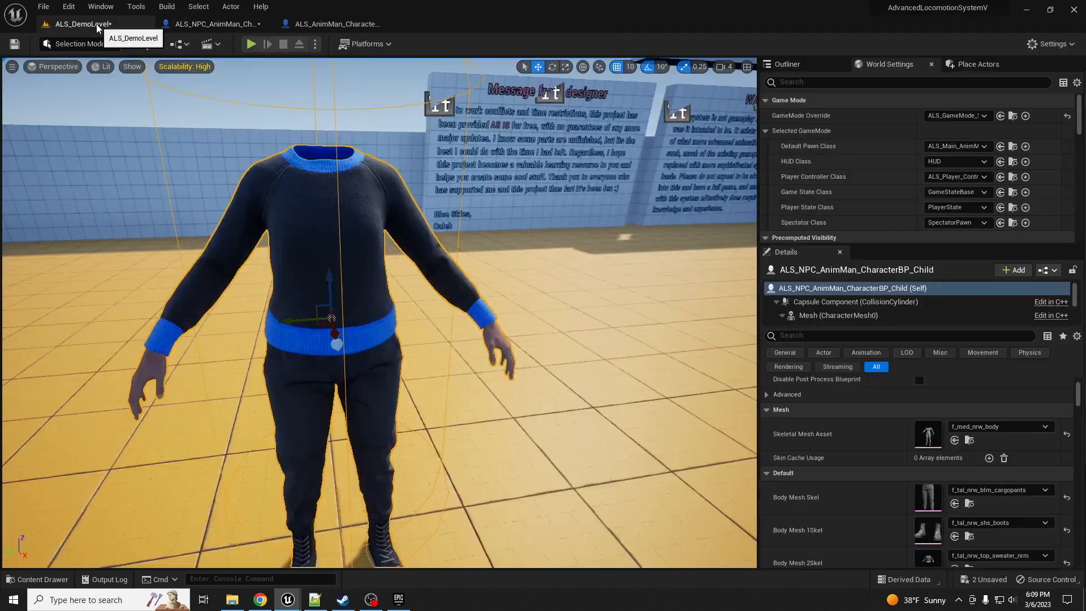
{"action": "left_click", "coordinate": [219, 26]}
{"action": "left_click", "coordinate": [63, 527]}
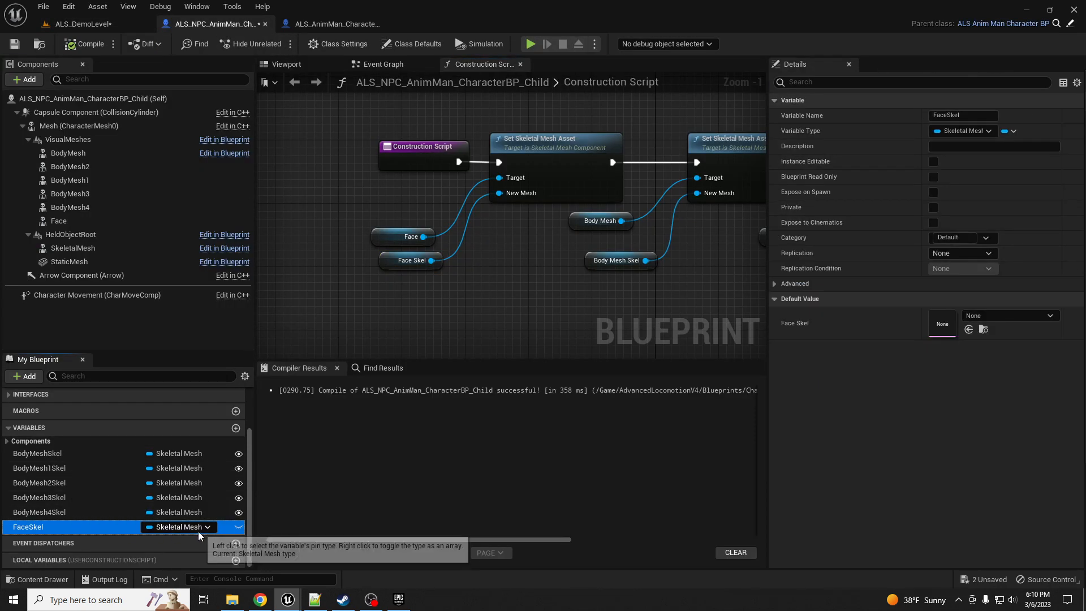
{"action": "left_click", "coordinate": [238, 527]}
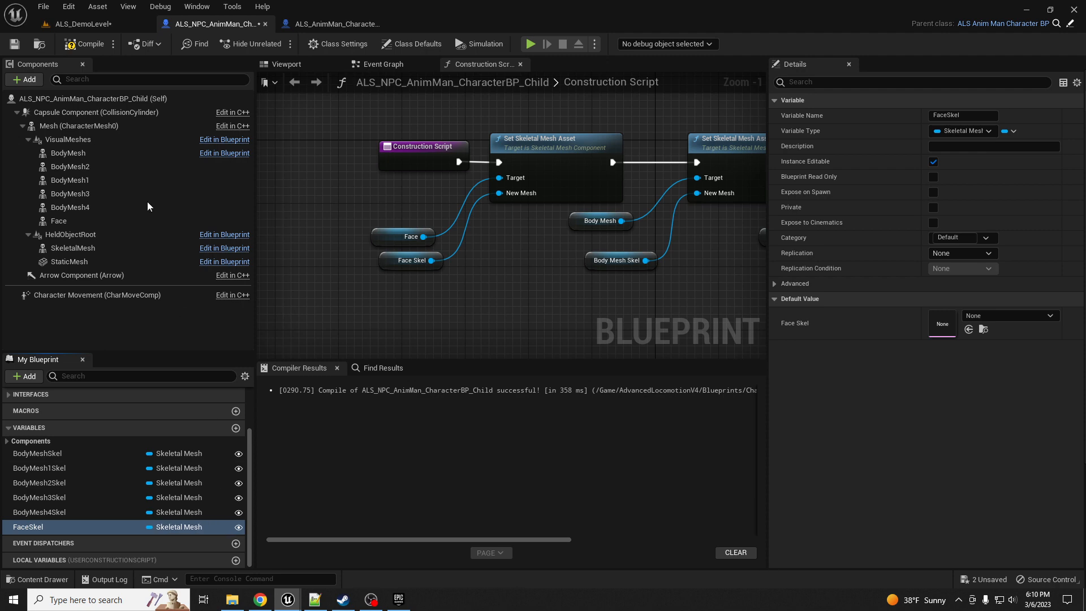
{"action": "left_click", "coordinate": [85, 44]}
- Assign Vivian_FaceMesh to the Face Skel slot of the NPC placed in ALS_DemoLevel and close the asset browser window
{"action": "left_click", "coordinate": [96, 24]}
{"action": "scroll", "coordinate": [918, 371], "scroll_direction": "down", "scroll_amount": 3}
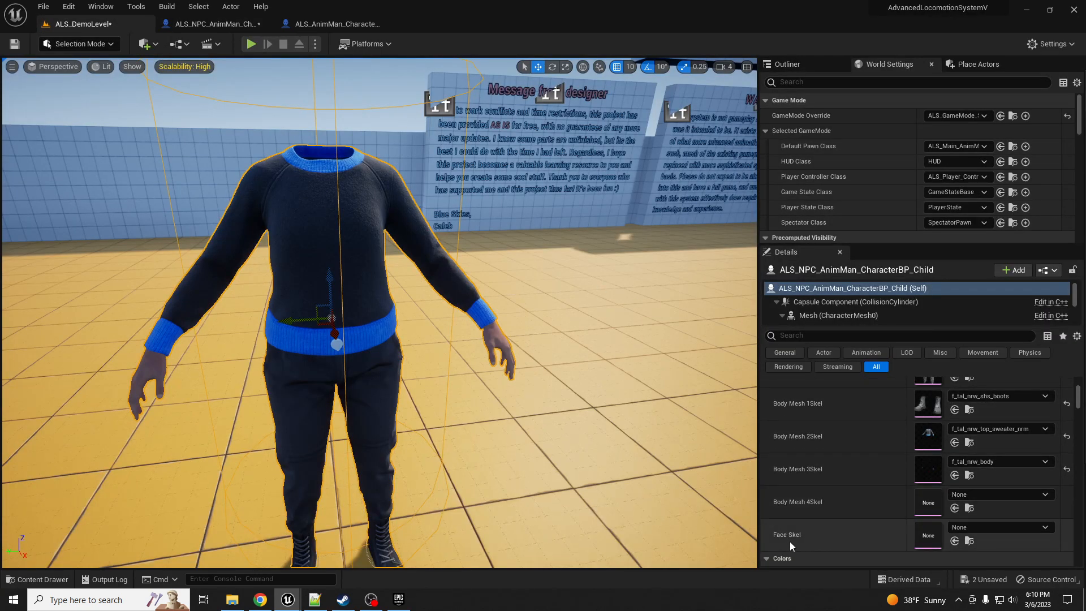
{"action": "left_click_drag", "start_coordinate": [1085, 88], "coordinate": [654, 74]}
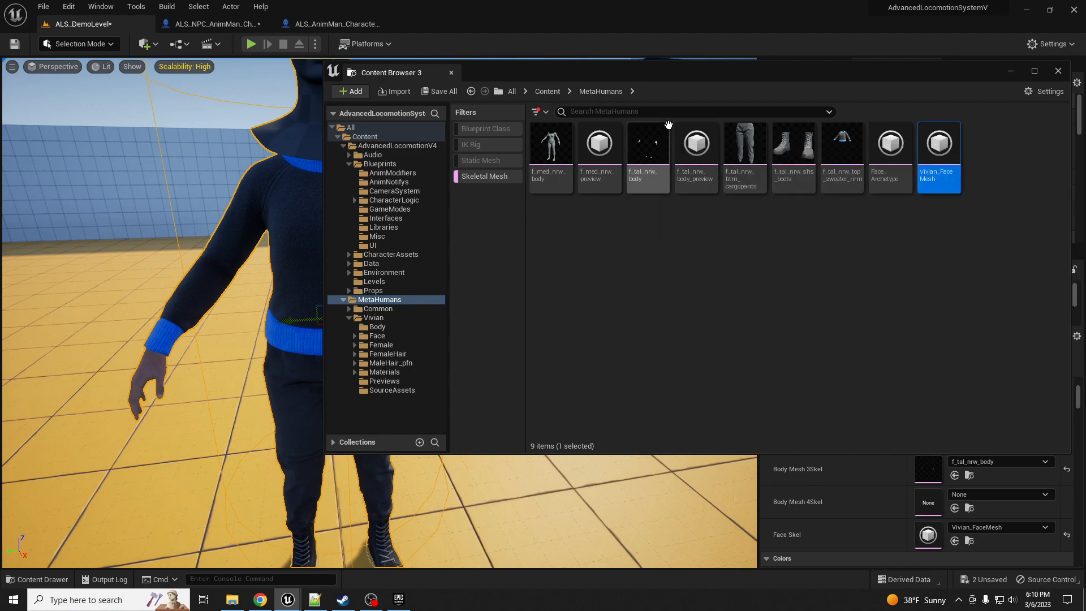
{"action": "left_click", "coordinate": [1058, 70]}
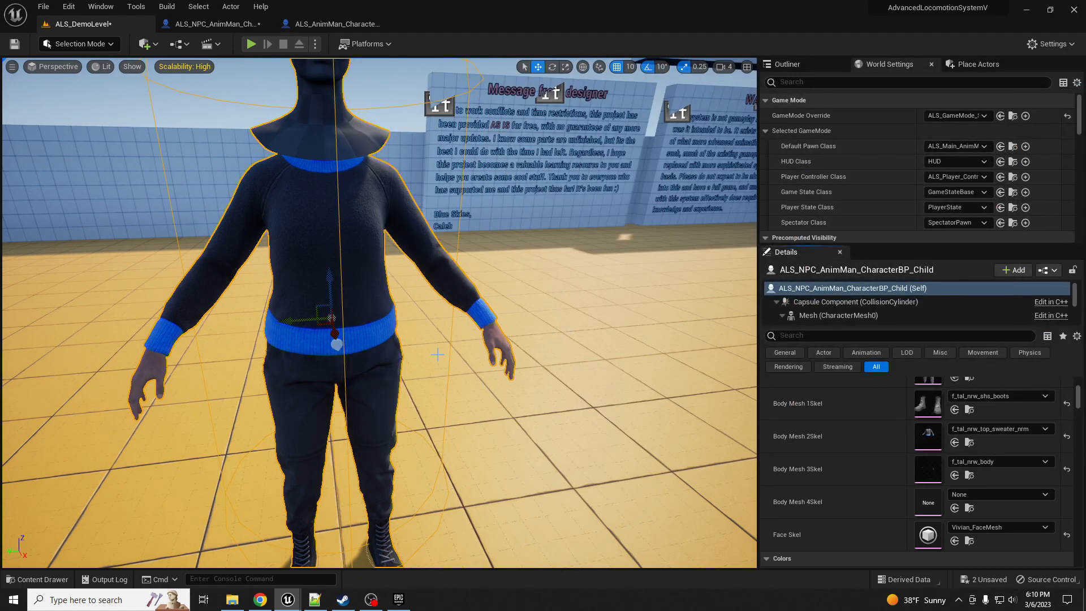
- Inspect the NPC's head and body from several angles and review its animation and mesh settings
{"action": "mouse_move", "coordinate": [427, 362]}
{"action": "right_mouse_down"}
{"action": "mouse_move", "coordinate": [426, 353]}
{"action": "mouse_move", "coordinate": [491, 350]}
{"action": "mouse_move", "coordinate": [441, 368]}
{"action": "mouse_move", "coordinate": [470, 363]}
{"action": "mouse_move", "coordinate": [408, 355]}
{"action": "right_mouse_up"}
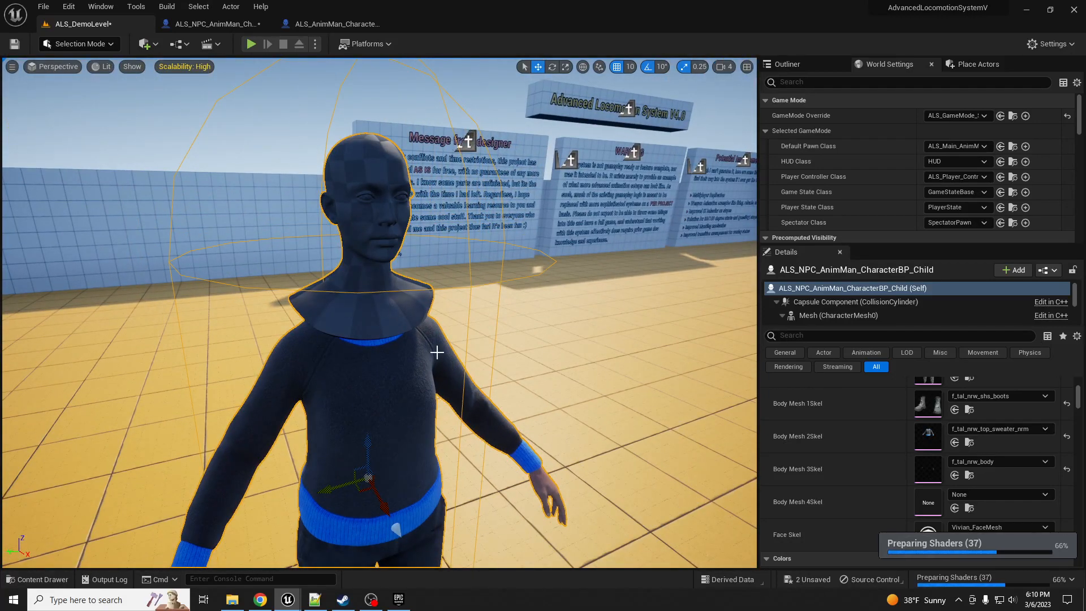
{"action": "scroll", "coordinate": [456, 348], "scroll_direction": "down", "scroll_amount": 5}
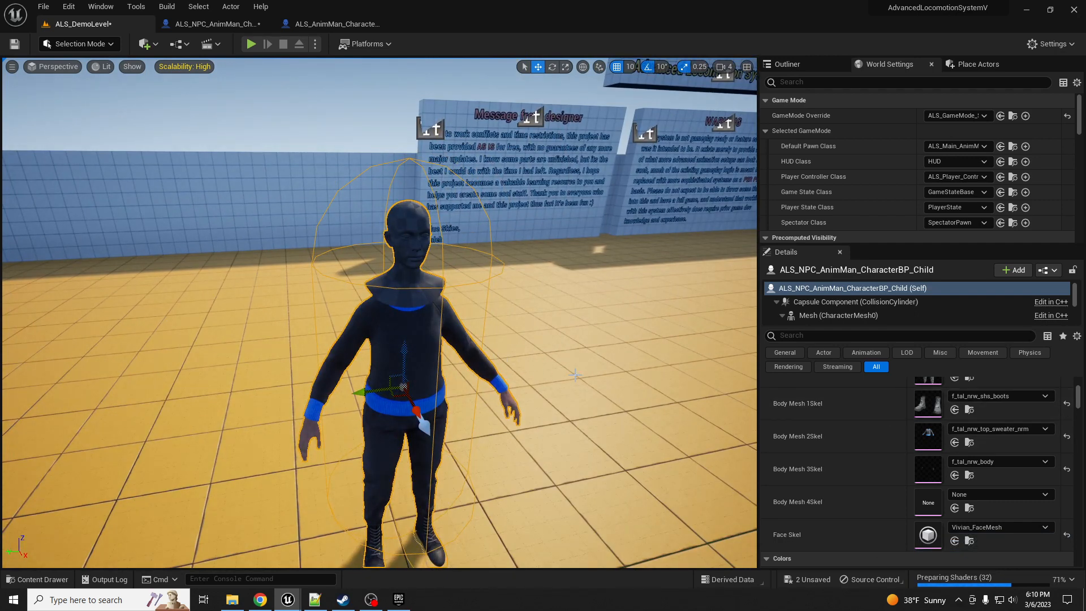
{"action": "scroll", "coordinate": [1023, 444], "scroll_direction": "up", "scroll_amount": 5}
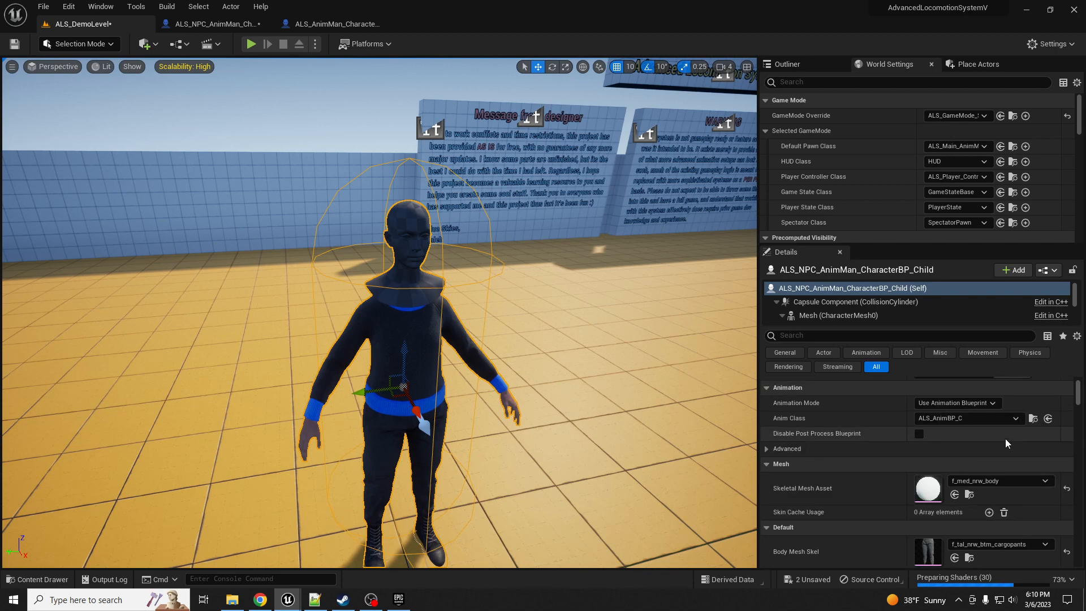
{"action": "scroll", "coordinate": [441, 342], "scroll_direction": "up", "scroll_amount": 2}
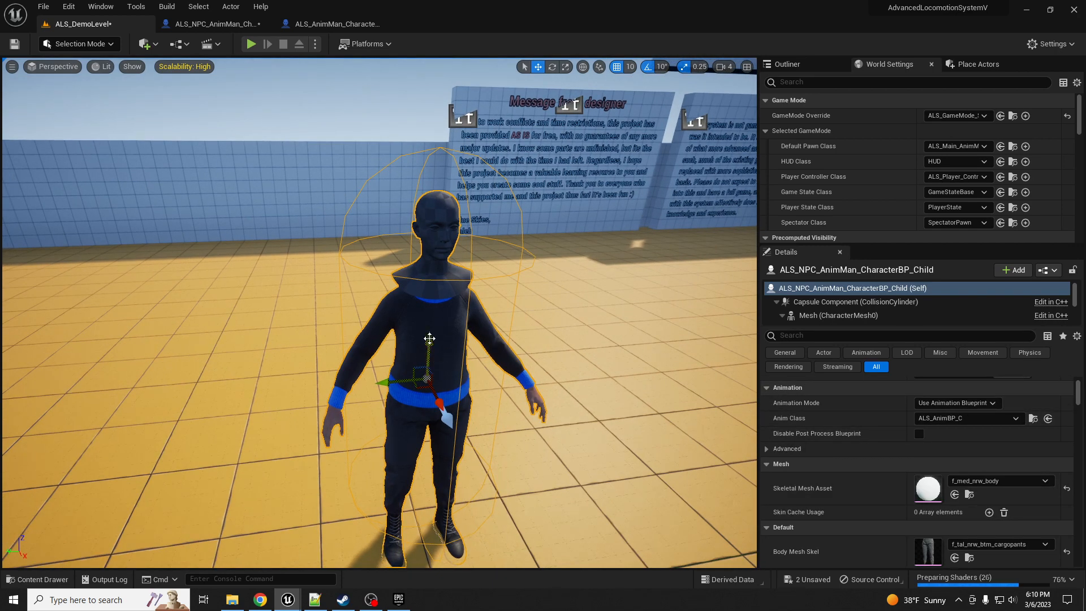
{"action": "scroll", "coordinate": [430, 338], "scroll_direction": "up", "scroll_amount": 2}
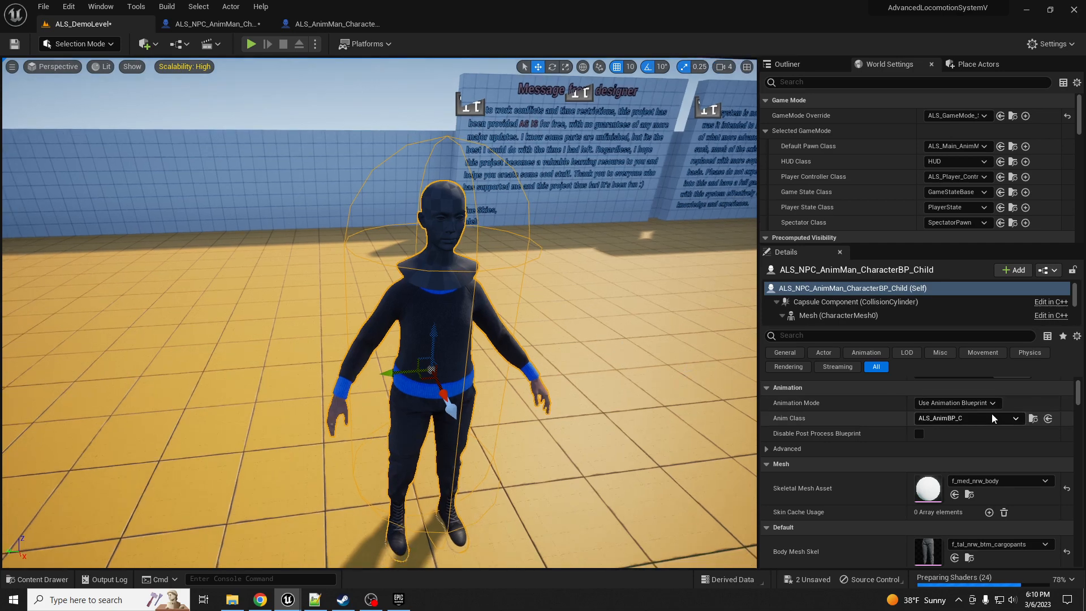
{"action": "right_click_drag", "start_coordinate": [544, 340], "coordinate": [529, 362]}
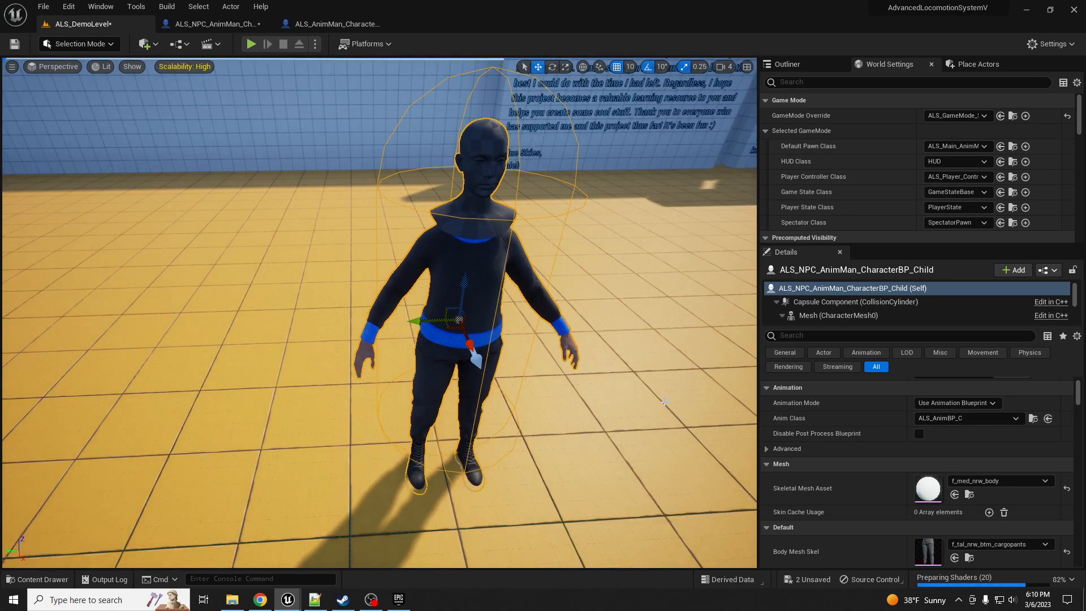
{"action": "right_click_drag", "start_coordinate": [619, 397], "coordinate": [615, 412]}
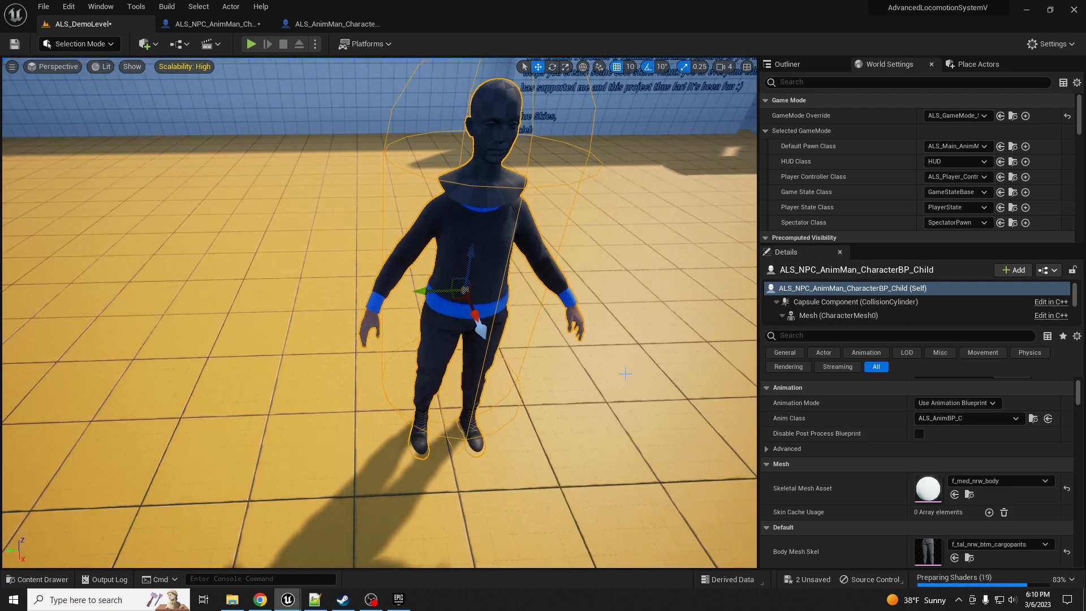
- Play-test the level, walk the player character up to the dressed NPC and end the session
{"action": "key", "text": "alt+p"}
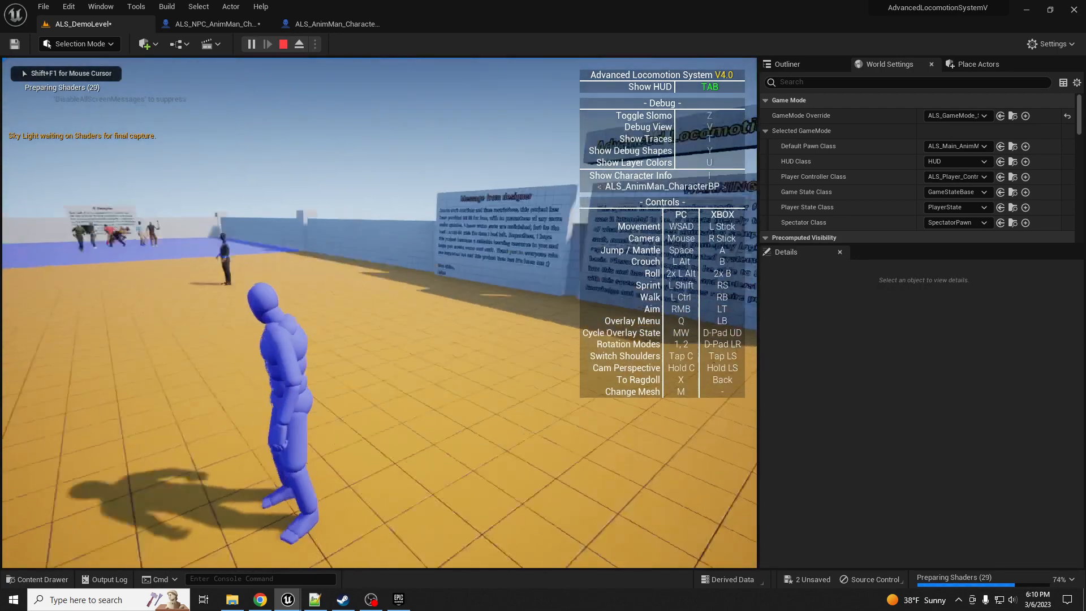
{"action": "key", "text": "w"}
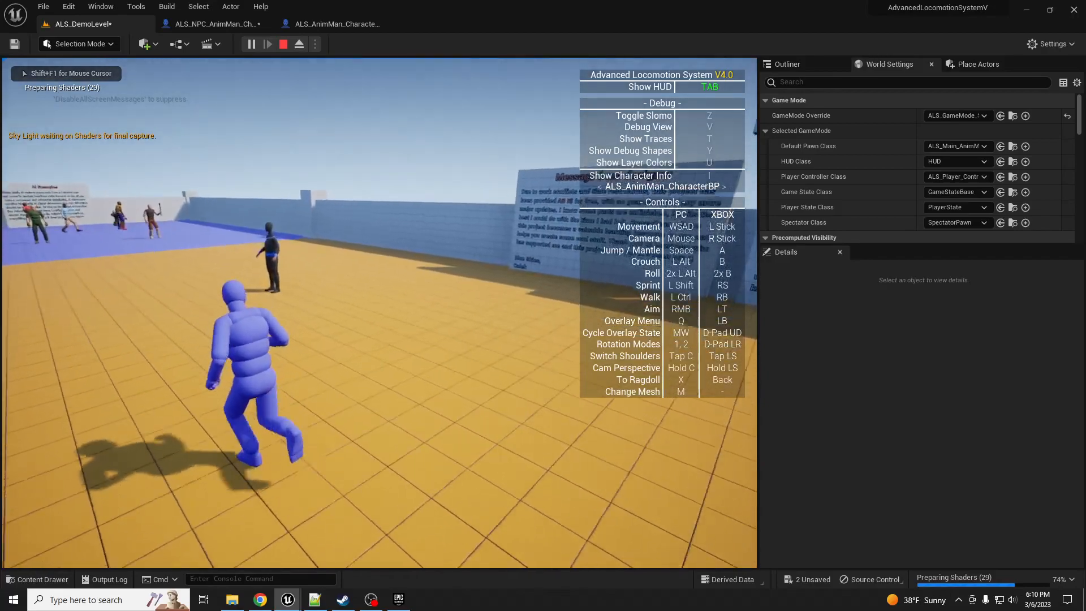
{"action": "key", "text": "w"}
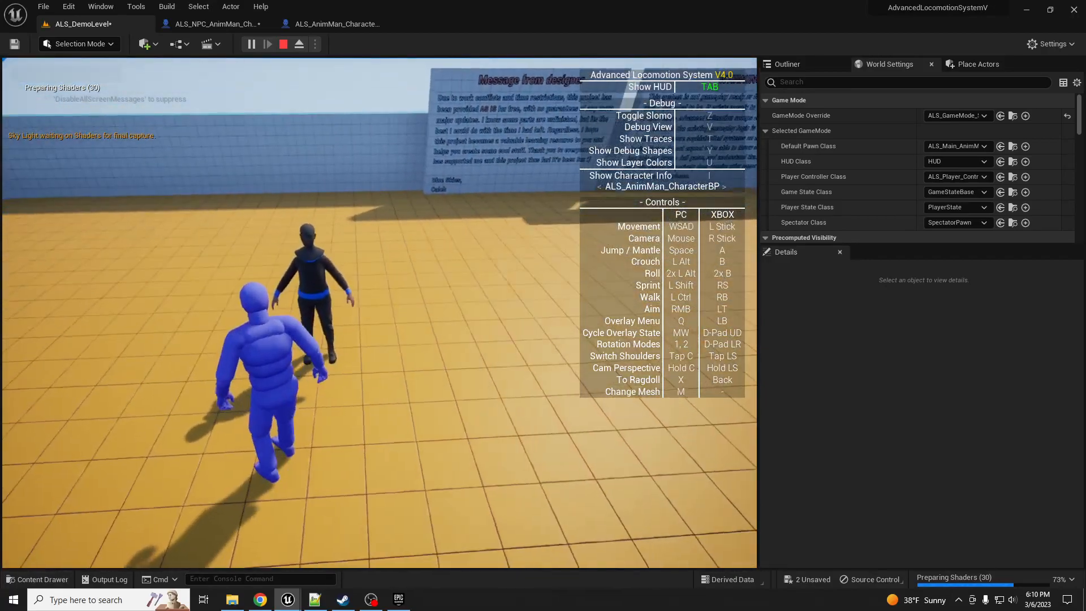
{"action": "key", "text": "w"}
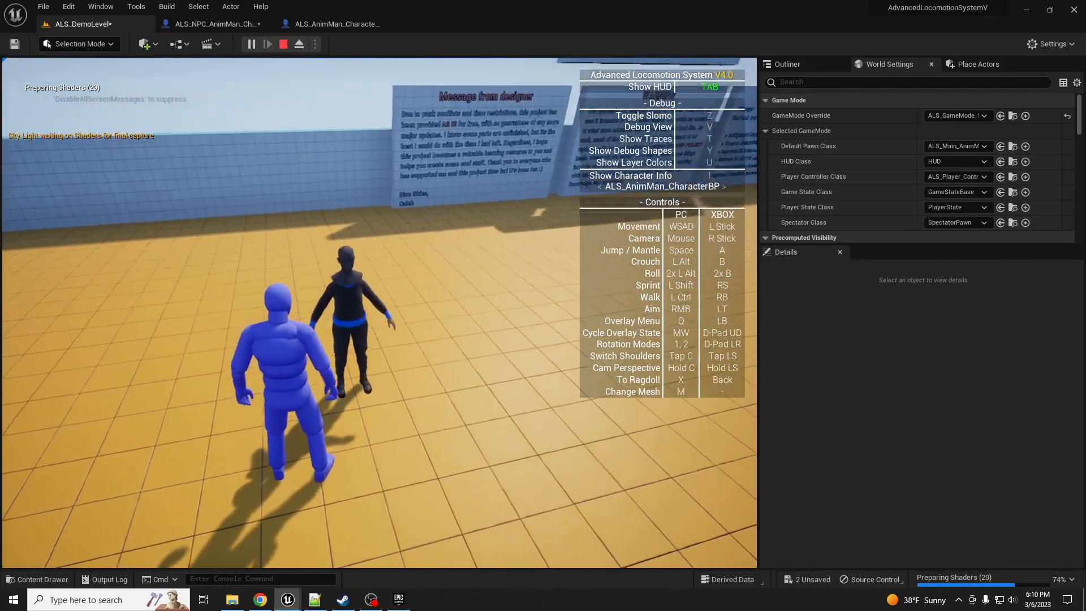
{"action": "key", "text": "Escape"}
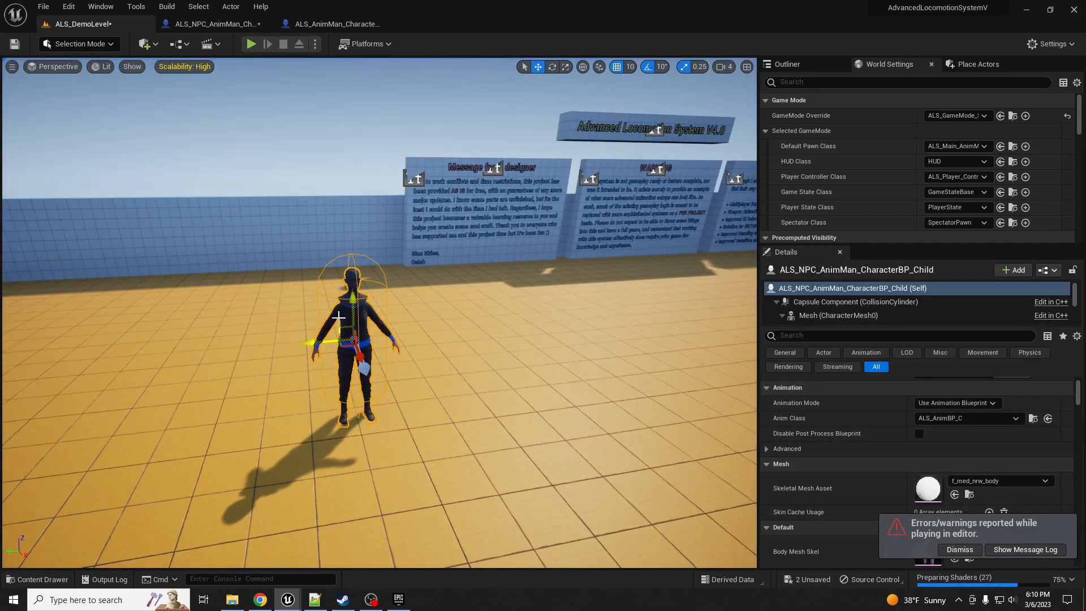
- Read the play-session runtime errors in the Message Log to find which blueprint and function cause them
{"action": "left_click", "coordinate": [411, 334]}
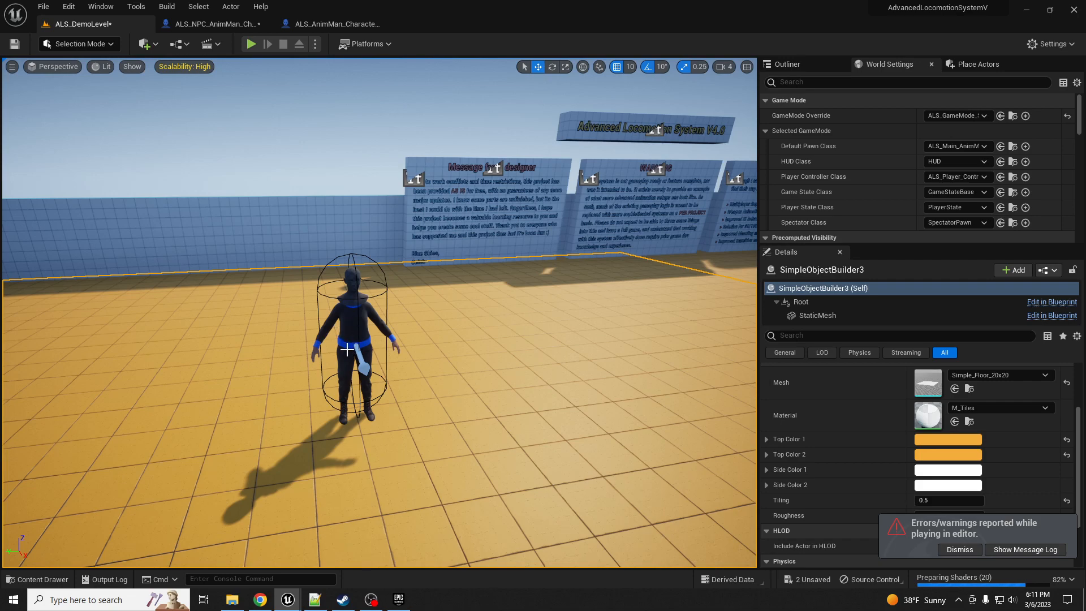
{"action": "left_click", "coordinate": [1025, 549]}
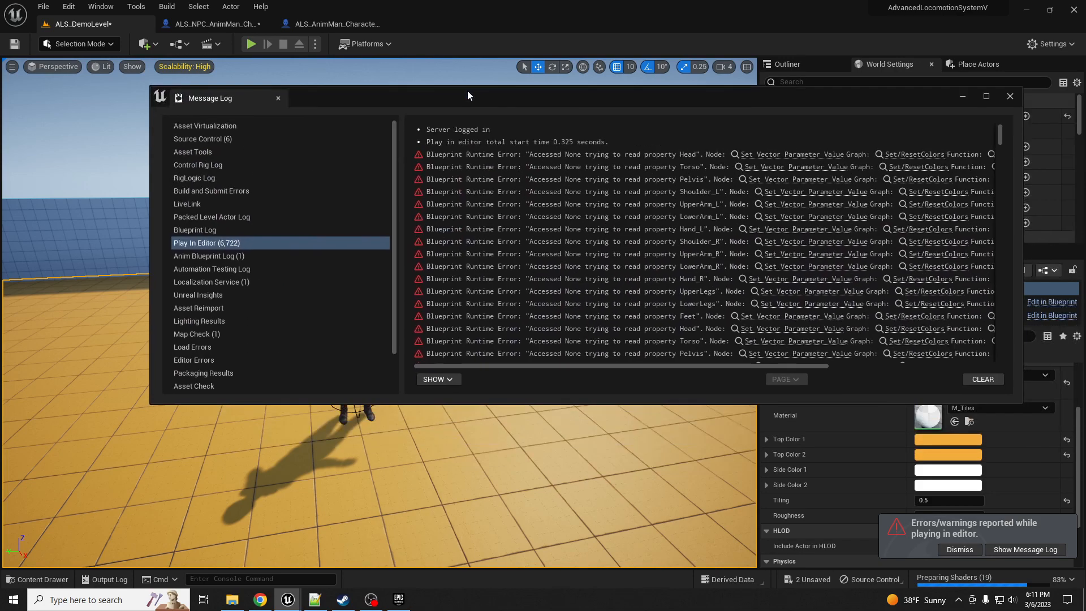
{"action": "left_click_drag", "start_coordinate": [619, 366], "coordinate": [824, 373]}
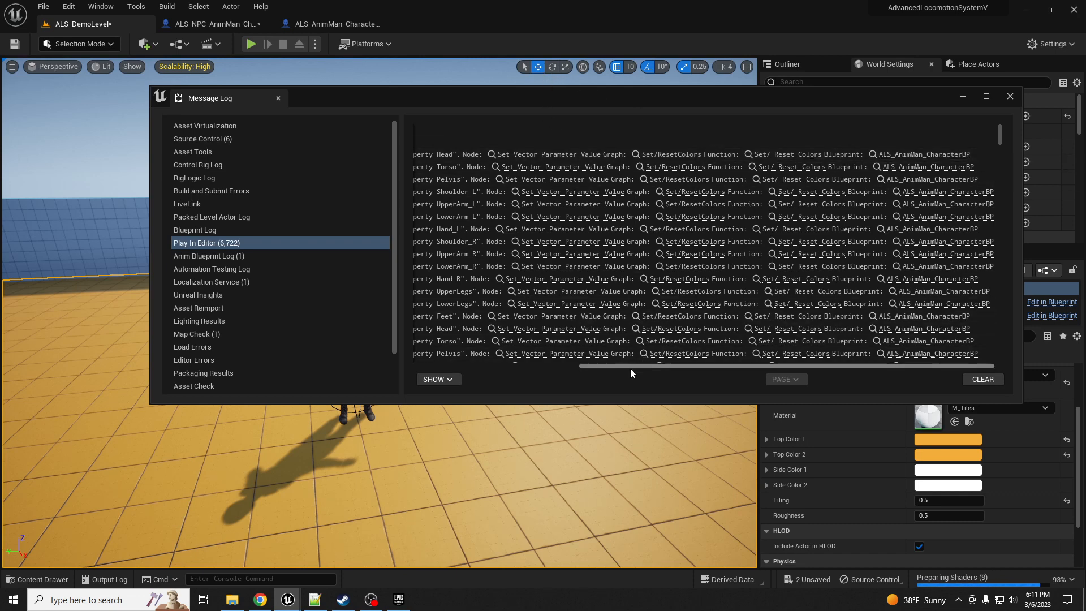
{"action": "left_click_drag", "start_coordinate": [630, 368], "coordinate": [490, 369]}
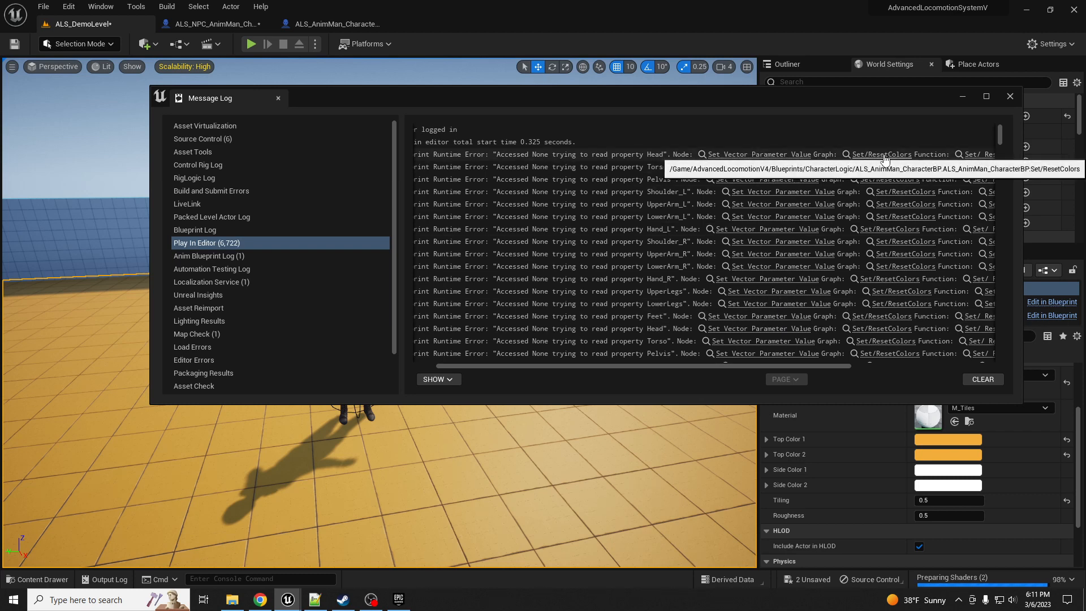
{"action": "left_click_drag", "start_coordinate": [657, 97], "coordinate": [1085, 126]}
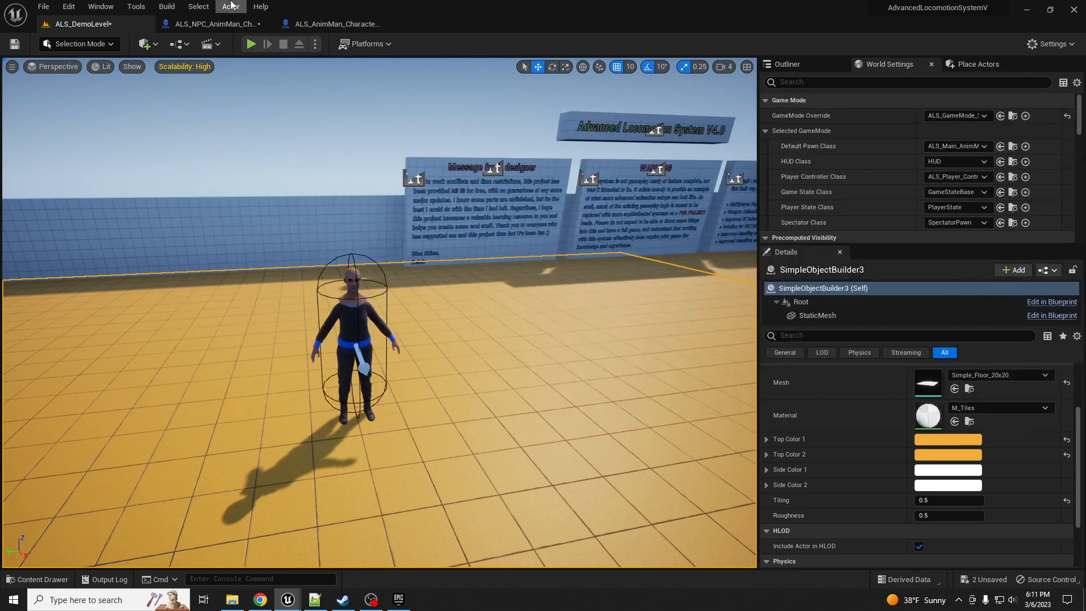
- Open the Construction Script of the parent ALS_AnimMan_CharacterBP and go into its Set/ Reset Colors function
{"action": "left_click", "coordinate": [333, 26]}
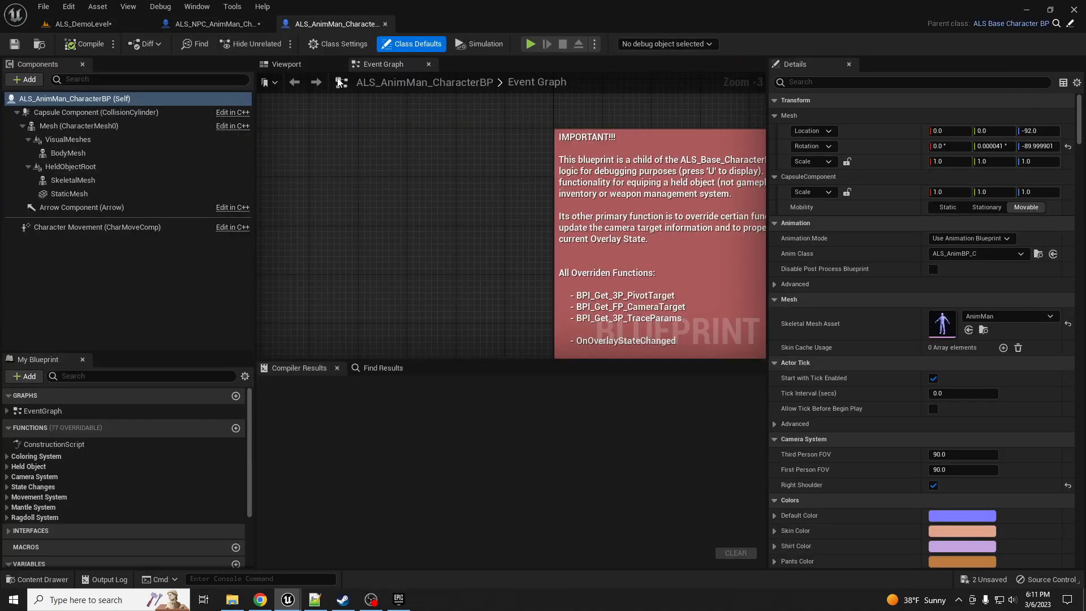
{"action": "left_click", "coordinate": [225, 26]}
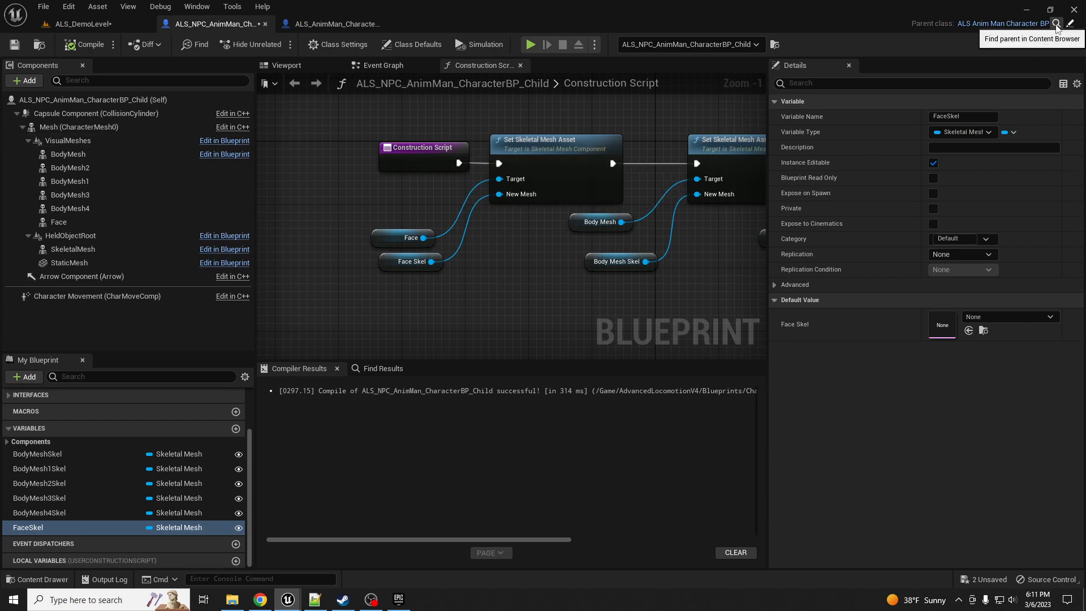
{"action": "left_click", "coordinate": [337, 23]}
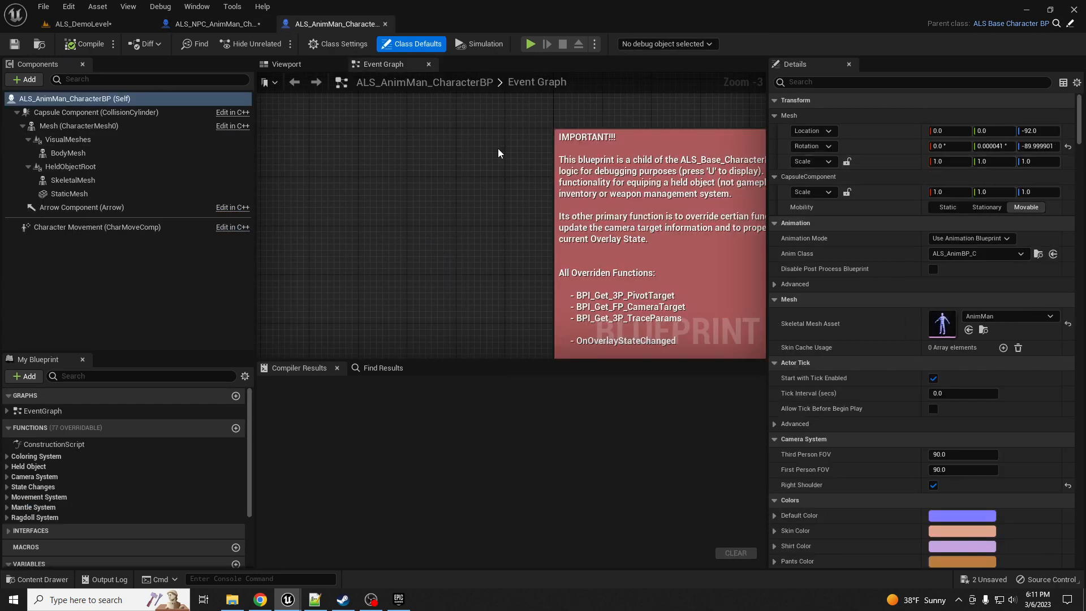
{"action": "scroll", "coordinate": [391, 192], "scroll_direction": "down", "scroll_amount": 3}
{"action": "right_click_drag", "start_coordinate": [498, 356], "coordinate": [508, 231]}
{"action": "scroll", "coordinate": [508, 231], "scroll_direction": "up", "scroll_amount": 4}
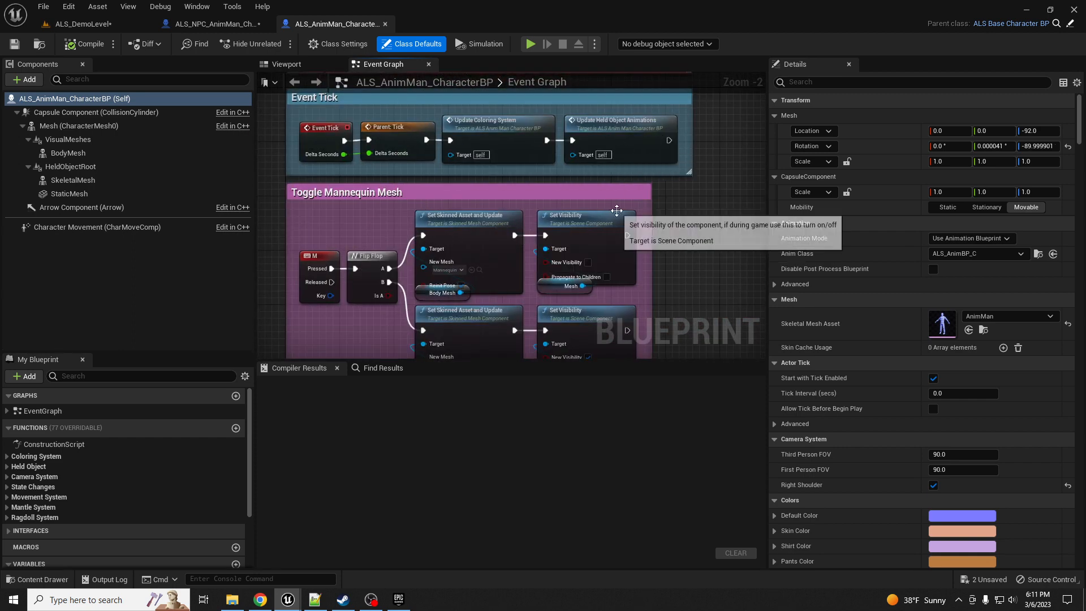
{"action": "scroll", "coordinate": [610, 204], "scroll_direction": "down", "scroll_amount": 2}
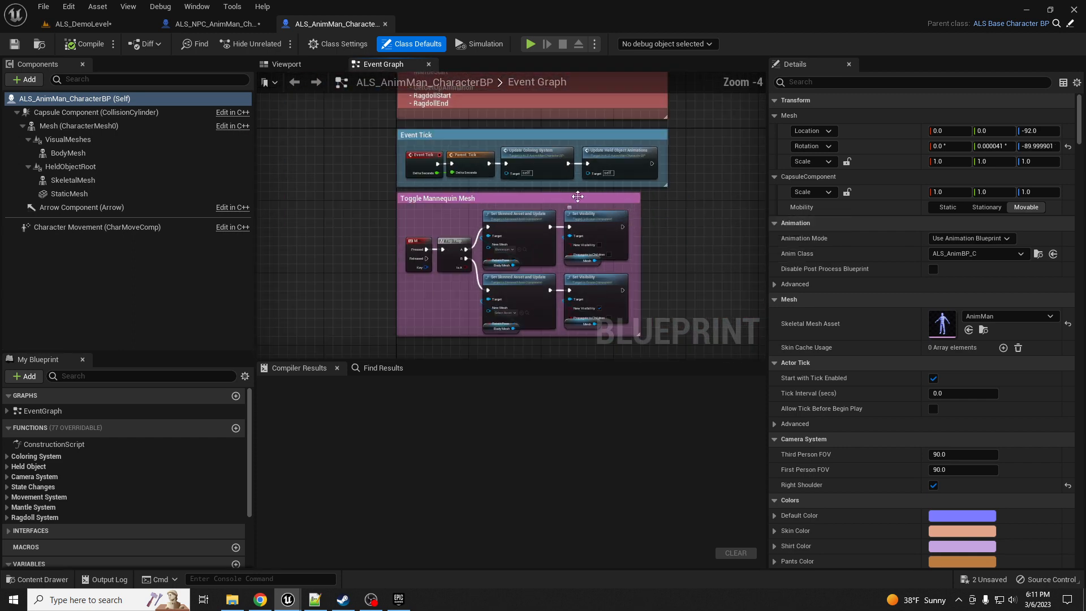
{"action": "left_click", "coordinate": [59, 445]}
{"action": "double_click", "coordinate": [59, 445]}
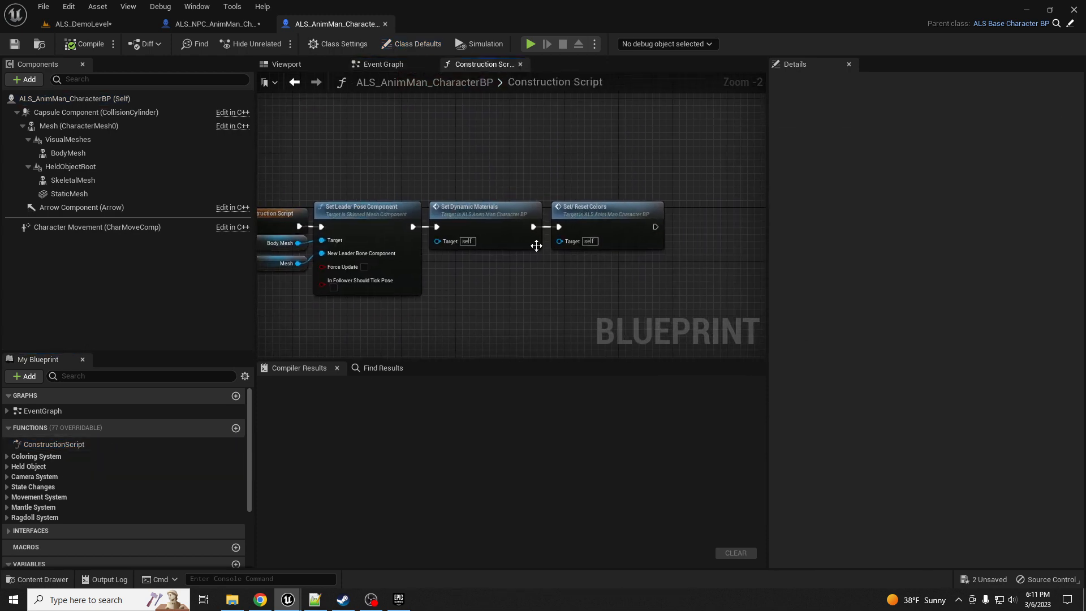
{"action": "double_click", "coordinate": [599, 208]}
{"action": "scroll", "coordinate": [426, 164], "scroll_direction": "up", "scroll_amount": 5}
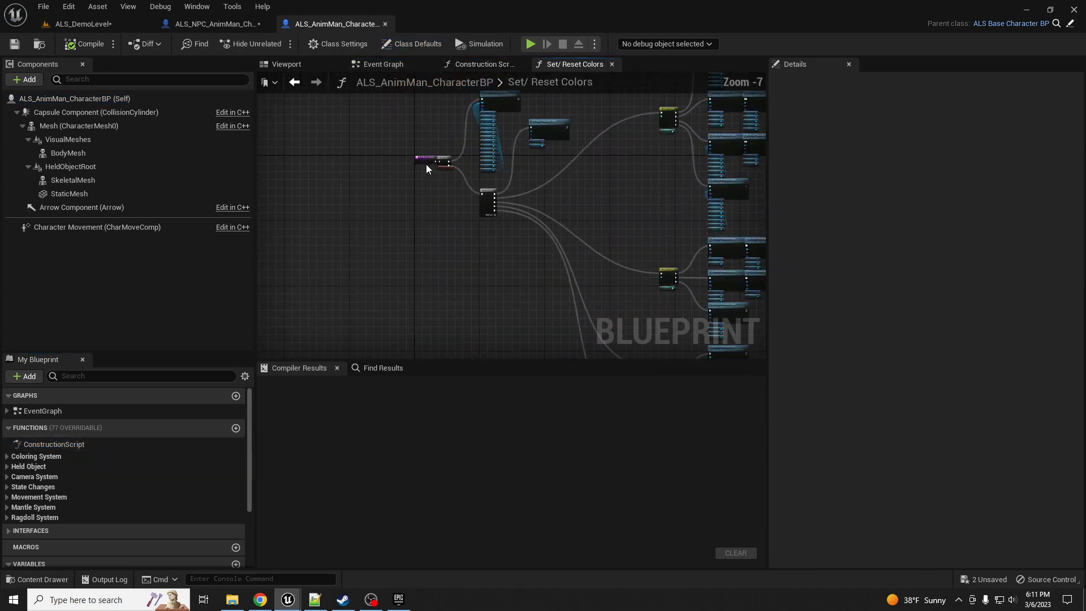
- Move the Set/ Reset Colors entry node away from the Branch, break the execution wire between them and compile
{"action": "scroll", "coordinate": [427, 160], "scroll_direction": "up", "scroll_amount": 2}
{"action": "left_click_drag", "start_coordinate": [431, 153], "coordinate": [390, 151]}
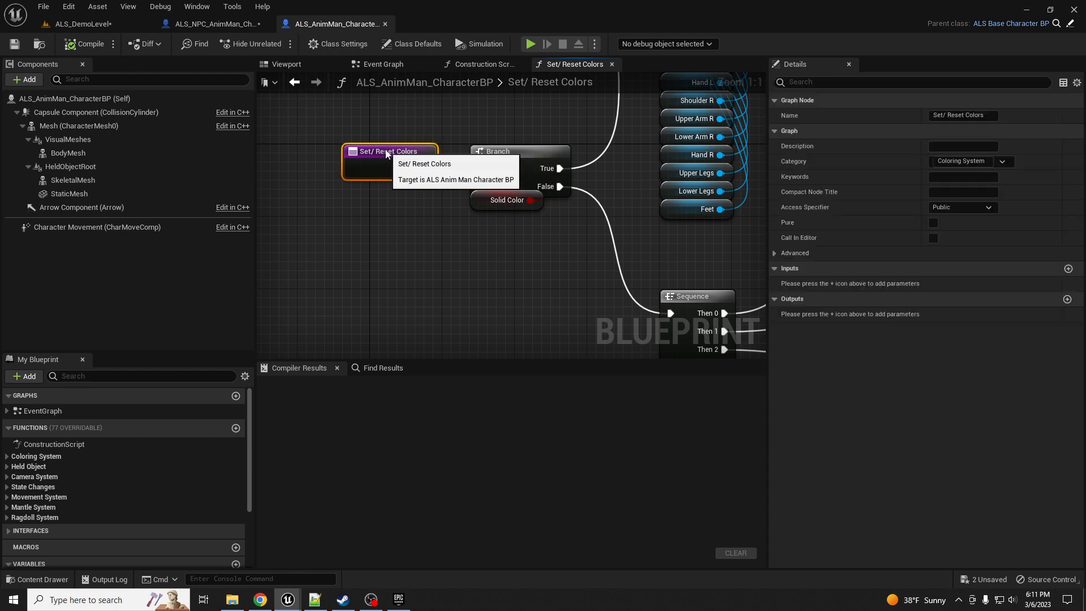
{"action": "left_click", "coordinate": [455, 169], "text": "alt"}
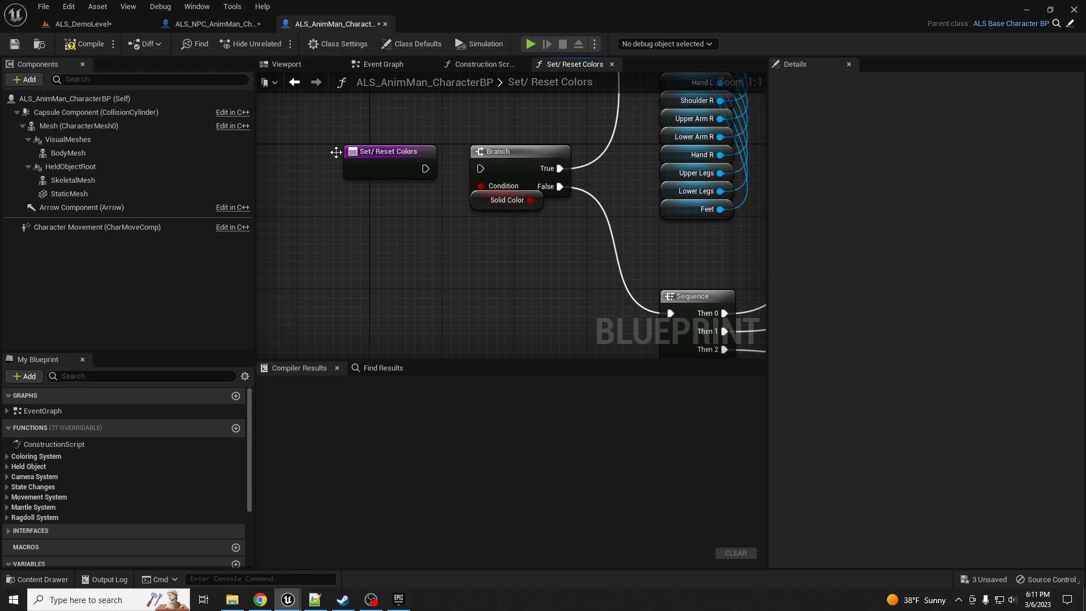
{"action": "left_click", "coordinate": [88, 48]}
- Play-test ALS_DemoLevel again with the color function disconnected, run toward the NPC and end the session
{"action": "left_click", "coordinate": [86, 23]}
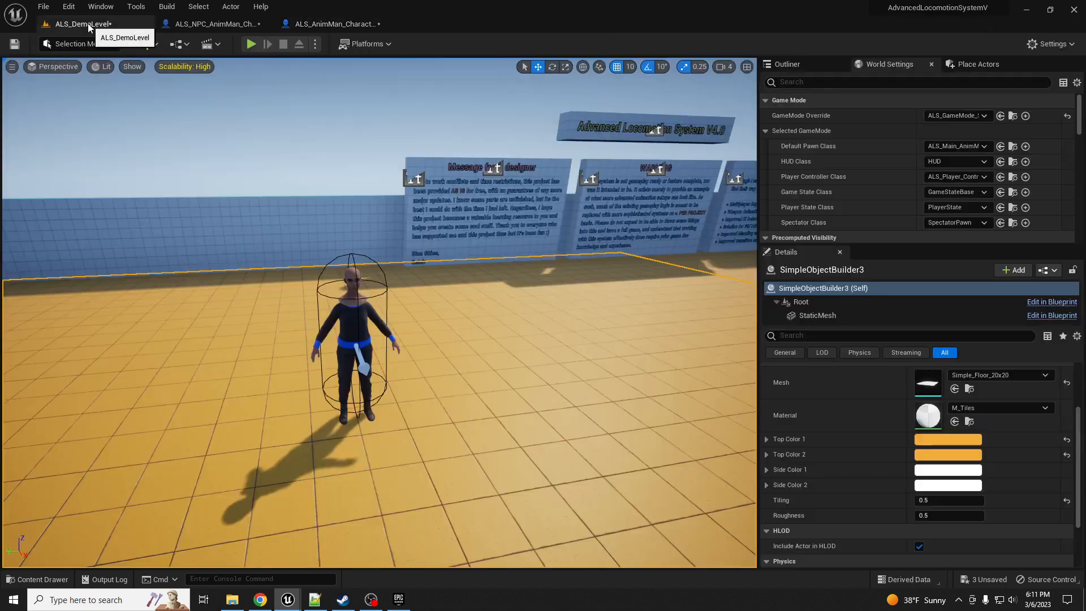
{"action": "left_click", "coordinate": [251, 44]}
{"action": "key", "text": "w"}
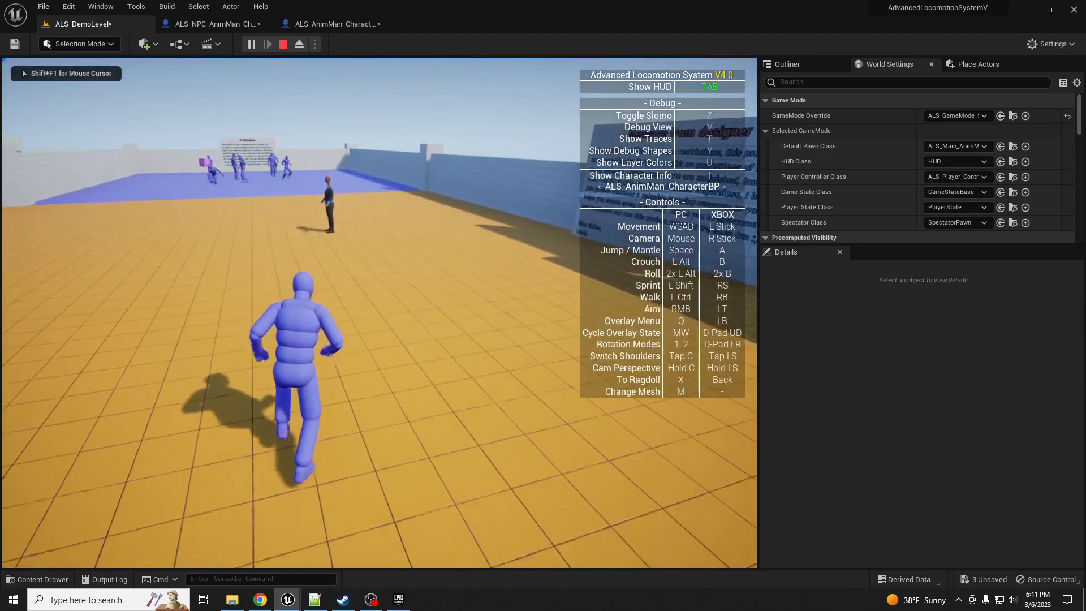
{"action": "key", "text": "Escape"}
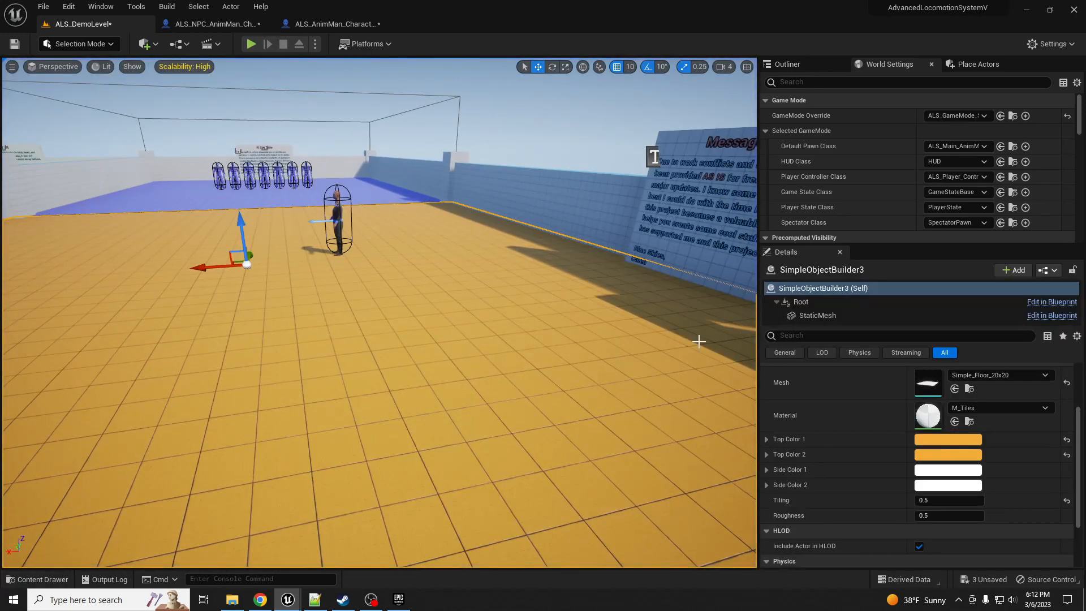
{"action": "mouse_move", "coordinate": [447, 295]}
{"action": "right_mouse_down"}
{"action": "mouse_move", "coordinate": [571, 283]}
{"action": "mouse_move", "coordinate": [447, 293]}
{"action": "right_mouse_up"}
{"action": "key", "text": "w"}
{"action": "key", "text": "a"}
{"action": "key", "text": "w"}
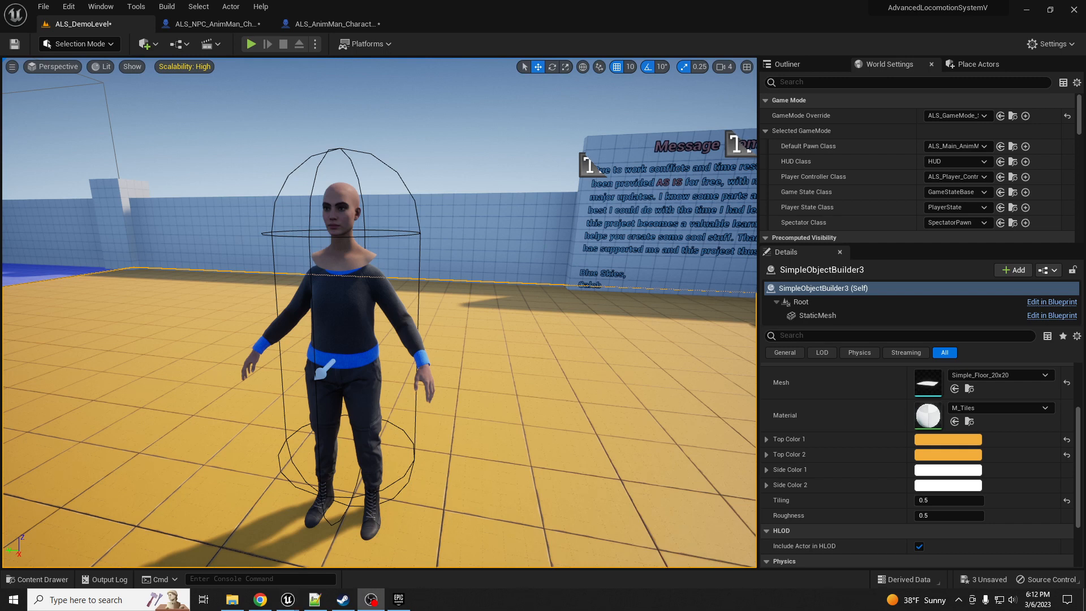
- Create a new folder named RetargetedAnimations inside the MetaHumans content folder
{"action": "left_click_drag", "start_coordinate": [1085, 111], "coordinate": [559, 108]}
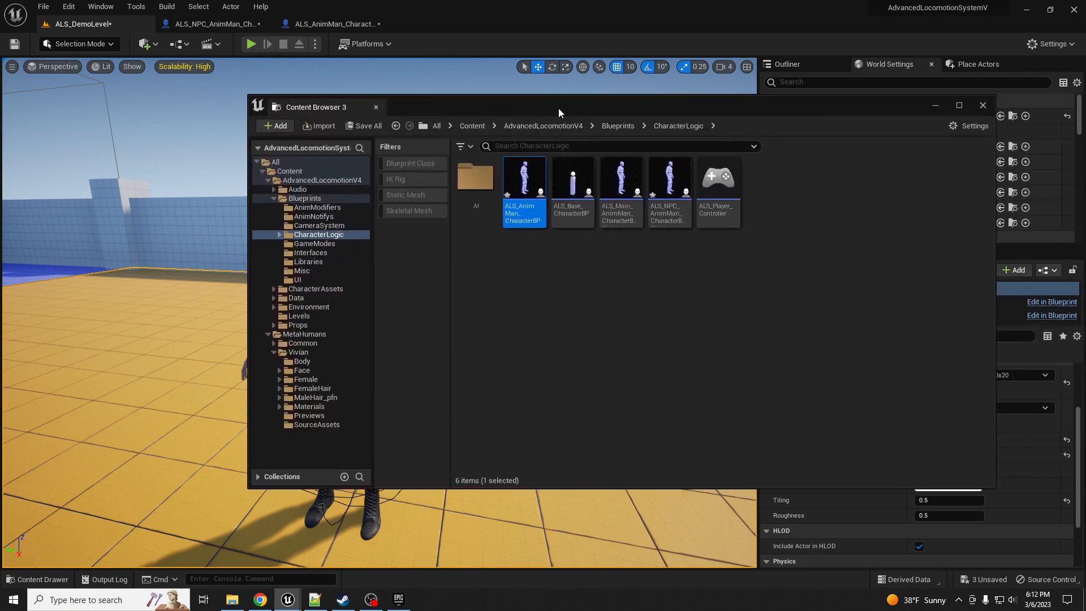
{"action": "left_click", "coordinate": [320, 335]}
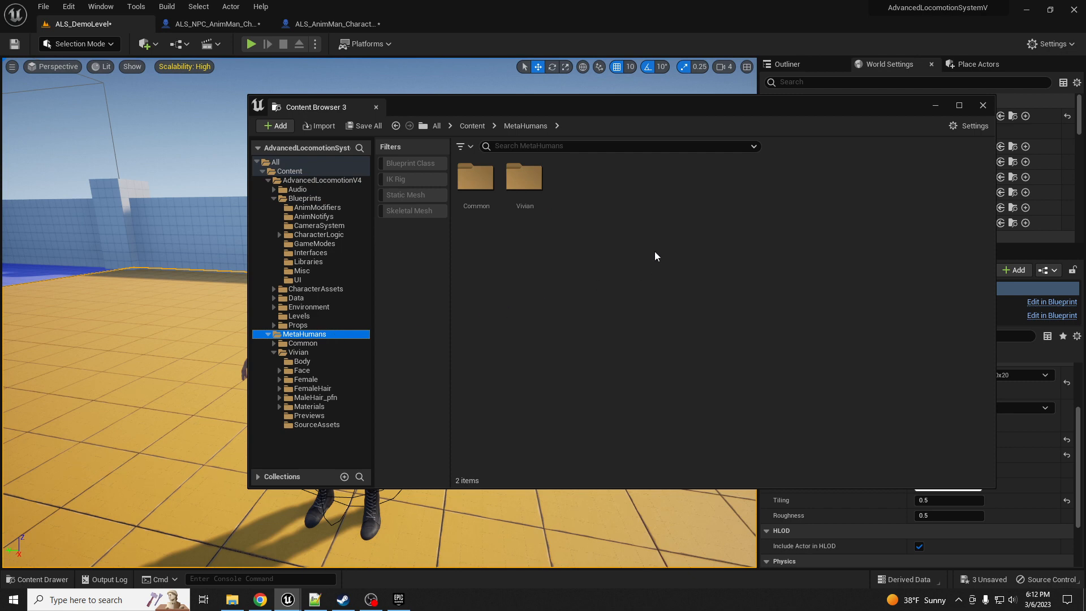
{"action": "right_click", "coordinate": [644, 221]}
{"action": "left_click", "coordinate": [702, 232]}
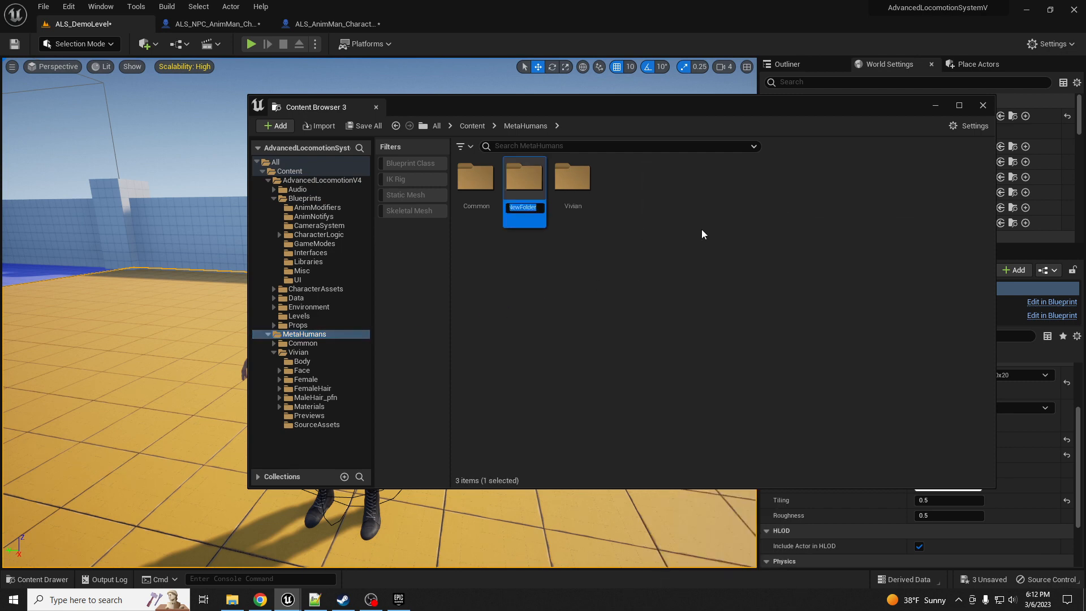
{"action": "type", "text": "Rea"}
{"action": "type", "text": "argetd"}
{"action": "key", "text": "BackSpace"}
{"action": "type", "text": "ed"}
{"action": "type", "text": "Ani"}
{"action": "type", "text": "mation"}
{"action": "key", "text": "Return"}
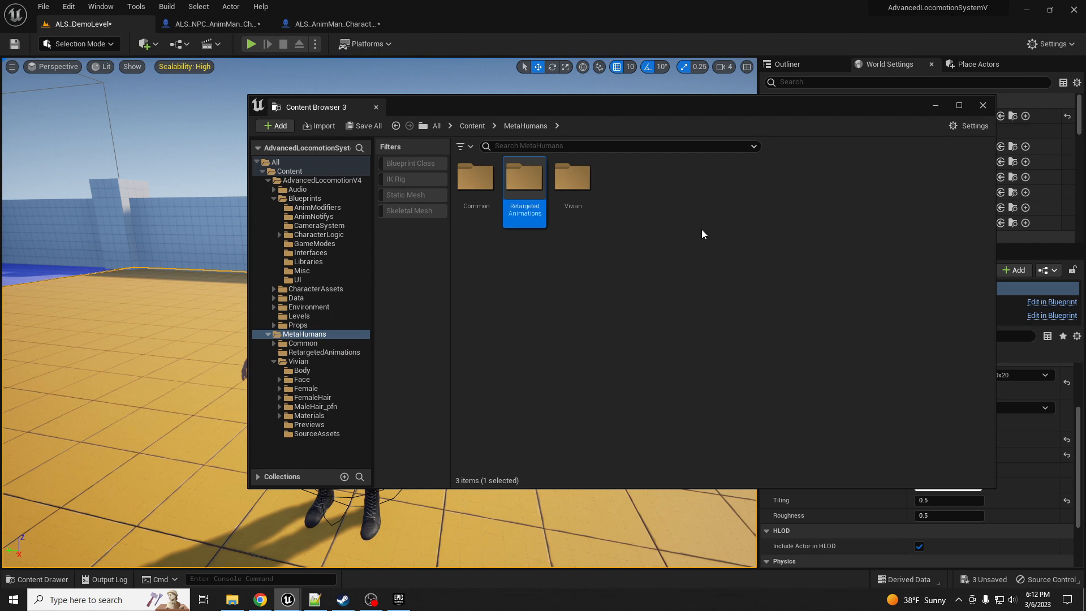
- Inside RetargetedAnimations, create two subfolders named ALS and Mixamo
{"action": "double_click", "coordinate": [507, 177]}
{"action": "right_click", "coordinate": [539, 212]}
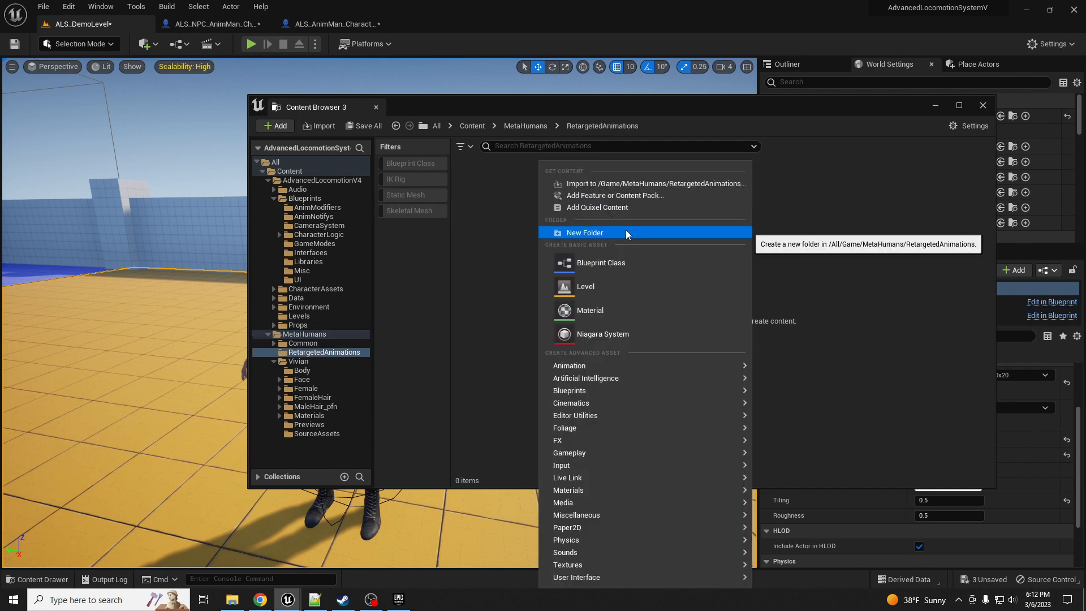
{"action": "left_click", "coordinate": [626, 232]}
{"action": "type", "text": "ALS"}
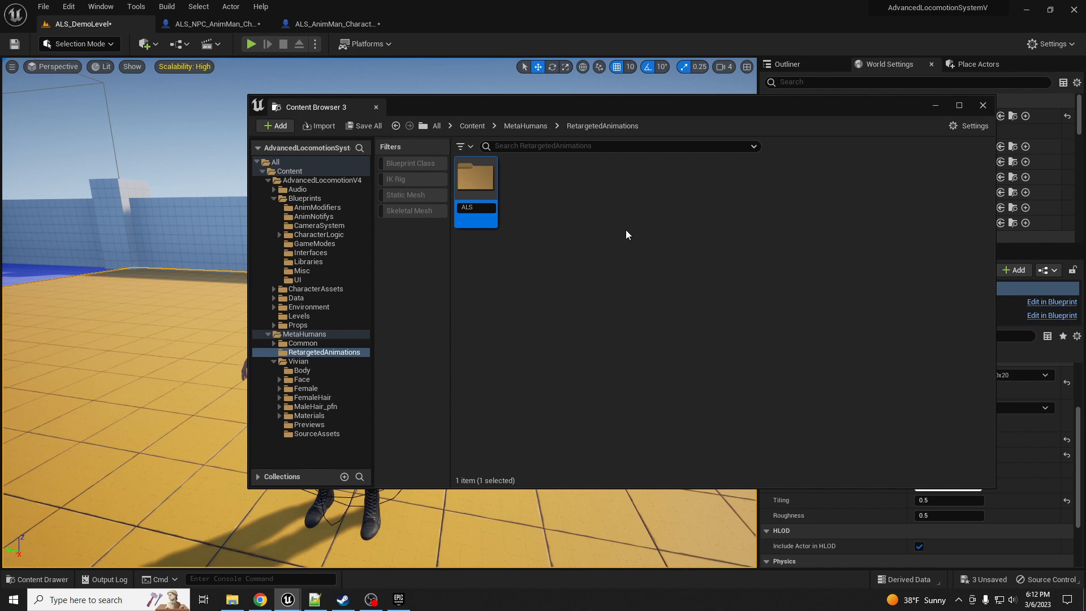
{"action": "key", "text": "Return"}
{"action": "right_click", "coordinate": [580, 237]}
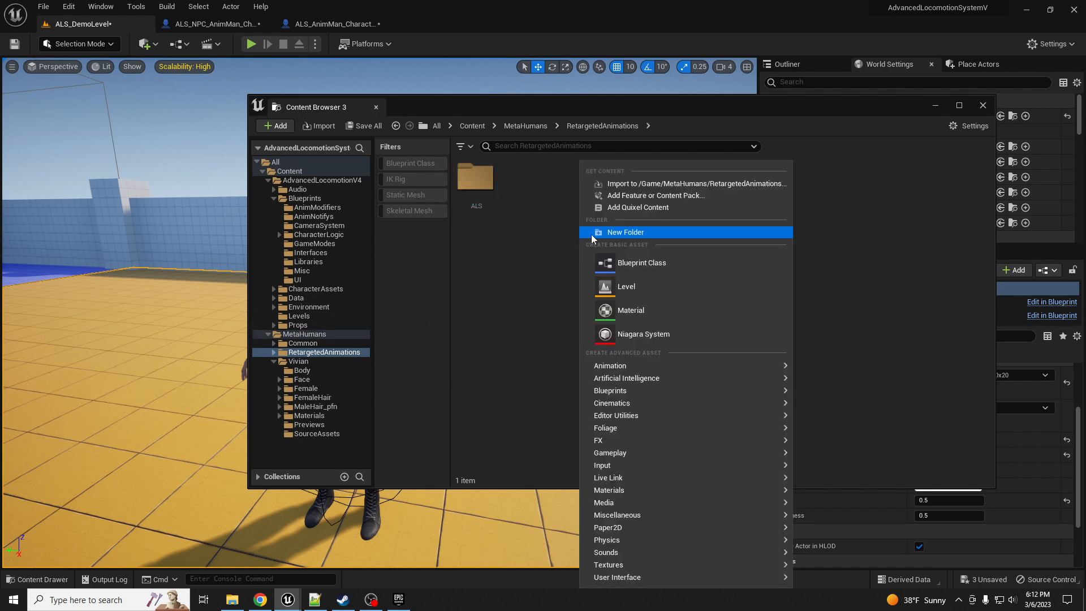
{"action": "left_click", "coordinate": [678, 235]}
{"action": "type", "text": "MI"}
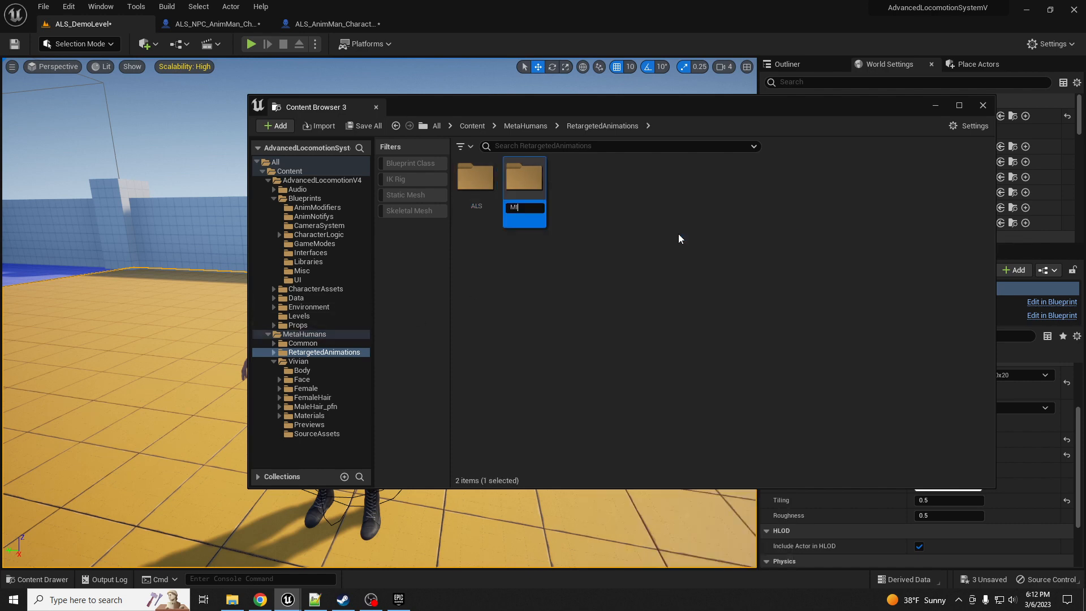
{"action": "type", "text": "ixamo"}
{"action": "key", "text": "Return"}
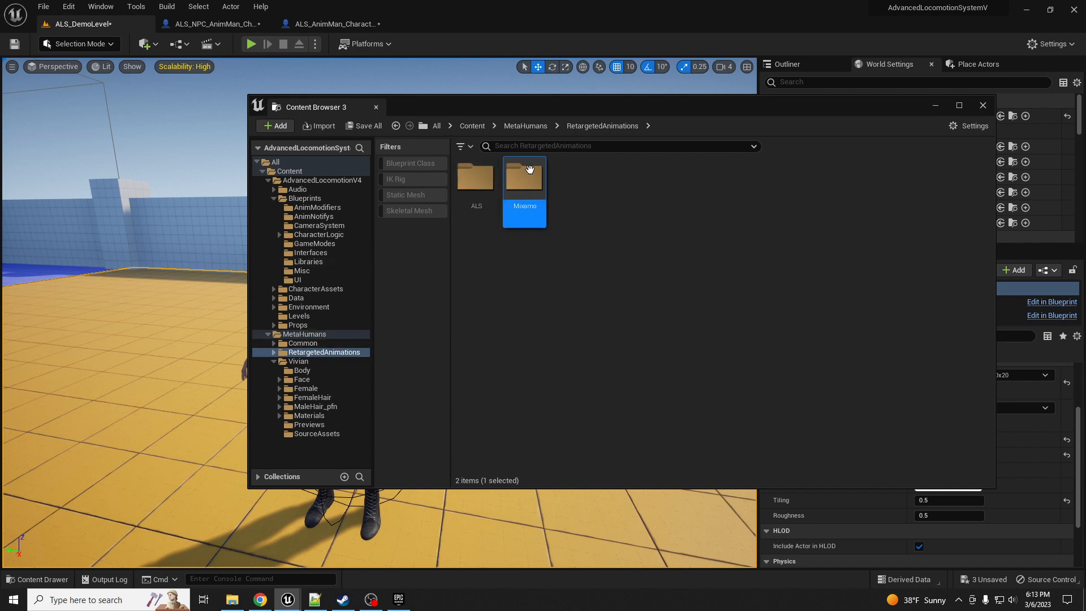
- Create an IK Rig in RetargetedAnimations from the f_med_nrw_body skeletal mesh and name it IK_Metahuman_IKRig
{"action": "right_click", "coordinate": [588, 249]}
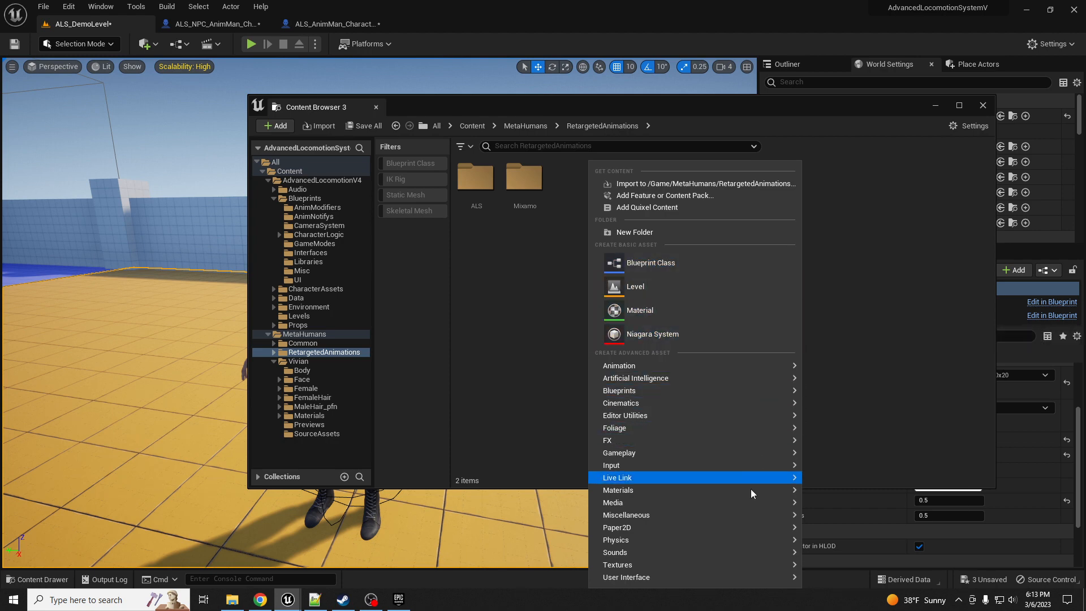
{"action": "mouse_move", "coordinate": [722, 364]}
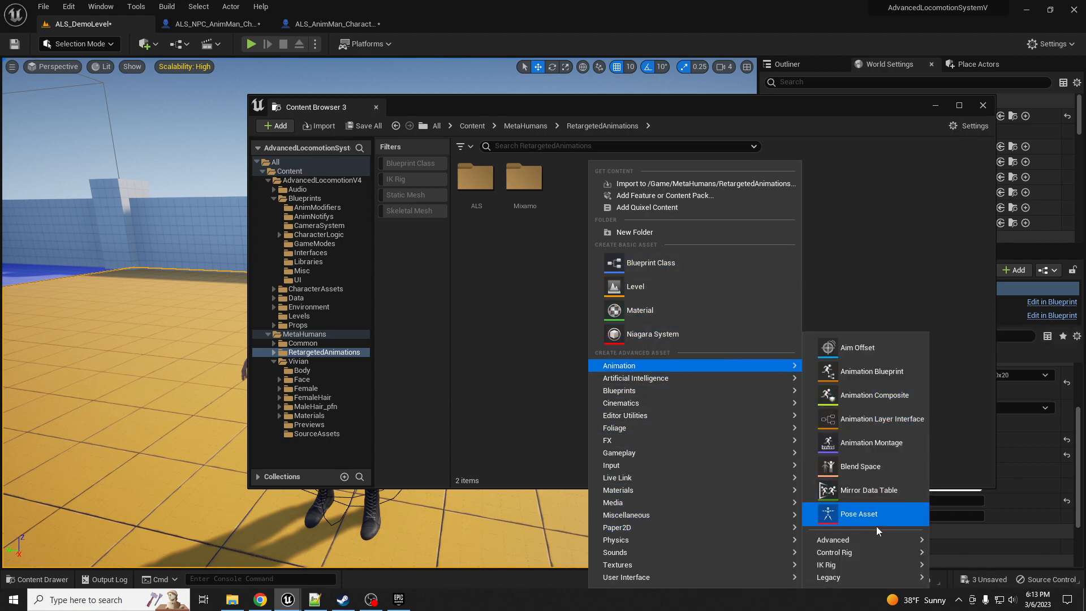
{"action": "mouse_move", "coordinate": [873, 566]}
{"action": "left_click", "coordinate": [957, 570]}
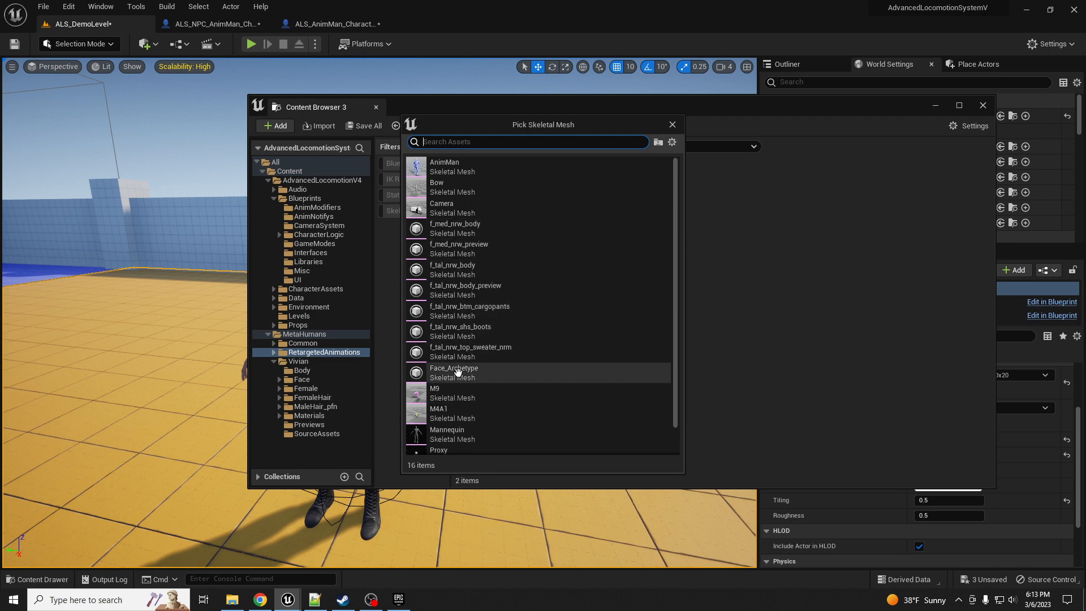
{"action": "left_click", "coordinate": [467, 229]}
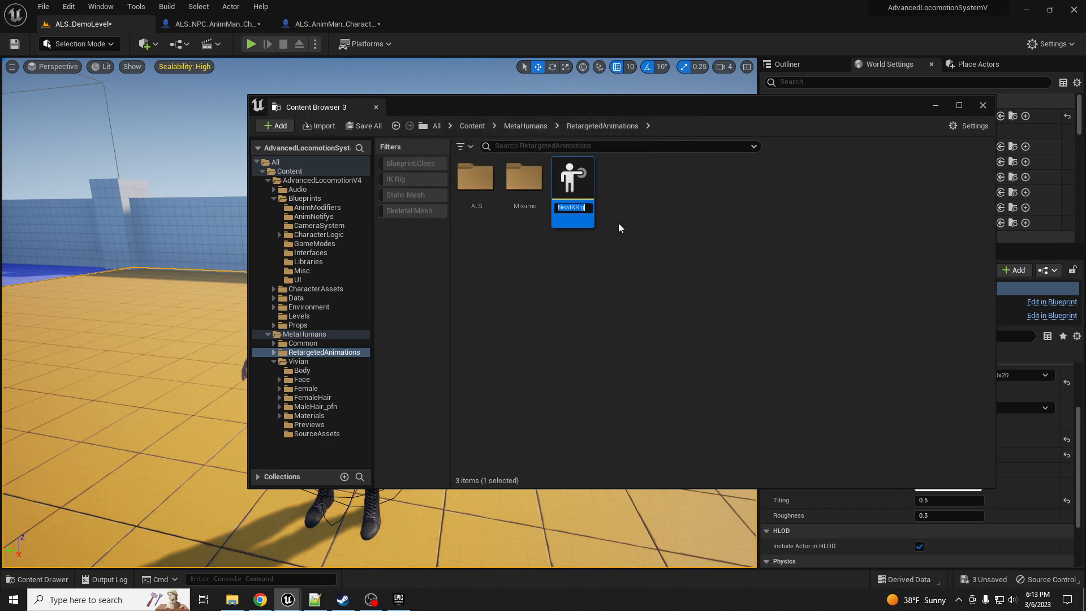
{"action": "type", "text": "IK_Metahuman"}
{"action": "type", "text": "_IK"}
{"action": "type", "text": "Rig"}
{"action": "key", "text": "Return"}
- Create another IK Rig in the AdvancedLocomotionV4 folder based on the AnimMan skeletal mesh
{"action": "left_click", "coordinate": [310, 181]}
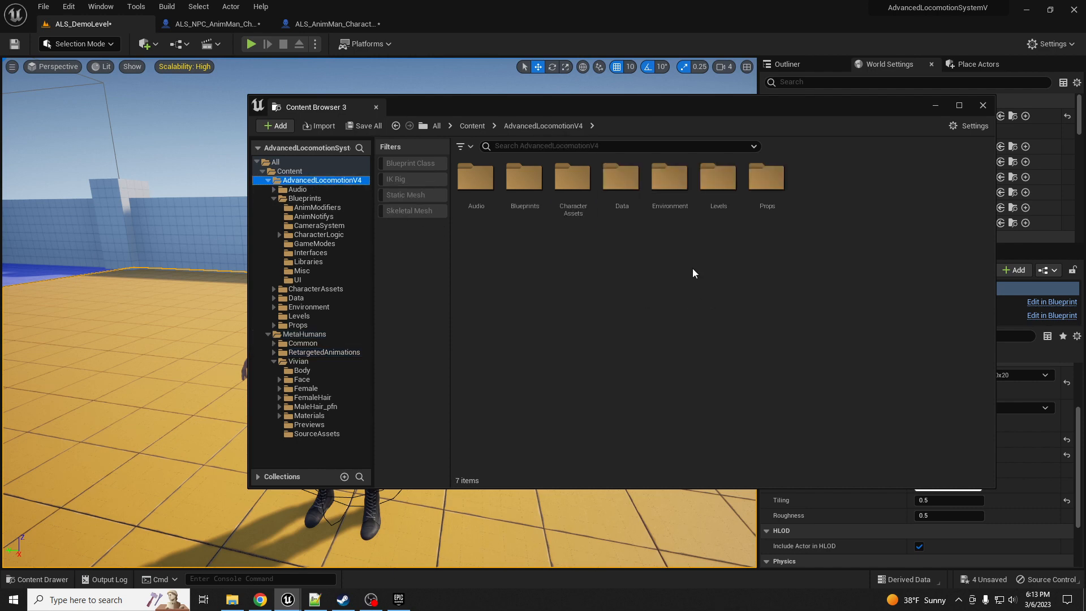
{"action": "right_click", "coordinate": [694, 269]}
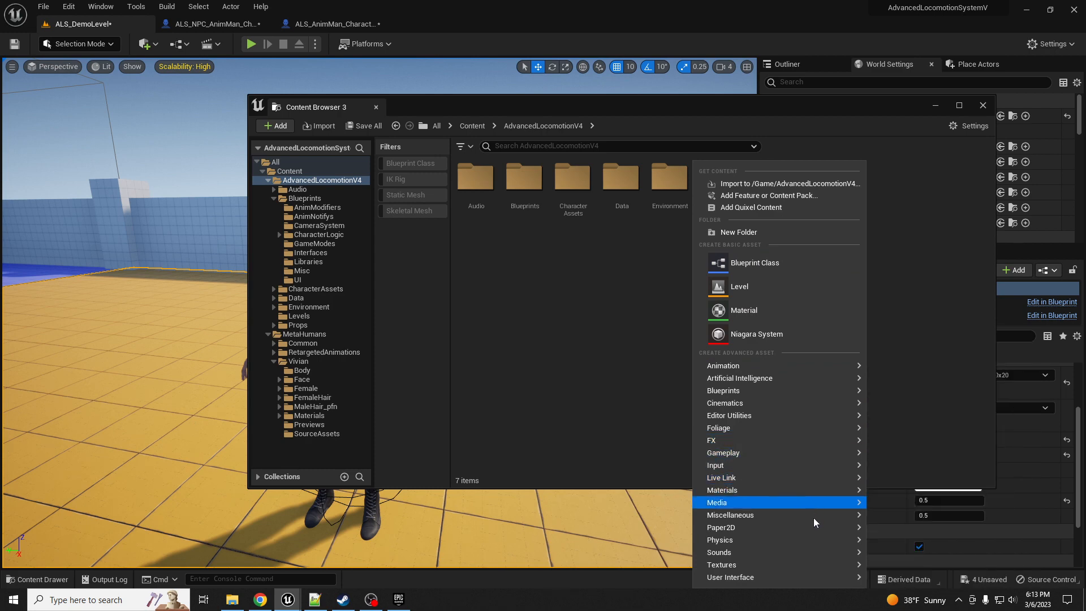
{"action": "mouse_move", "coordinate": [813, 490]}
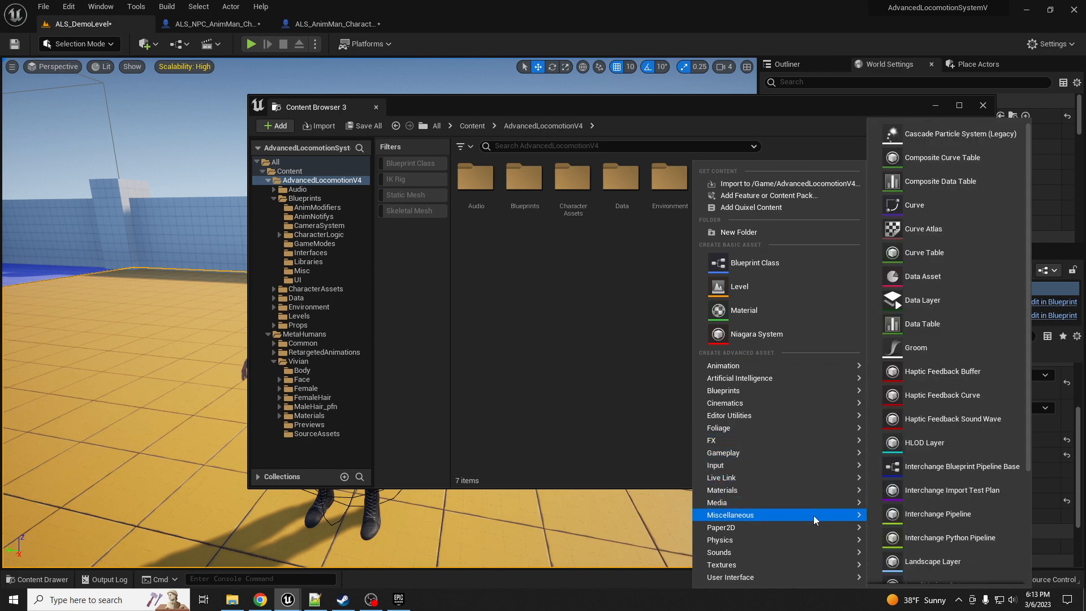
{"action": "mouse_move", "coordinate": [794, 376]}
{"action": "mouse_move", "coordinate": [831, 366]}
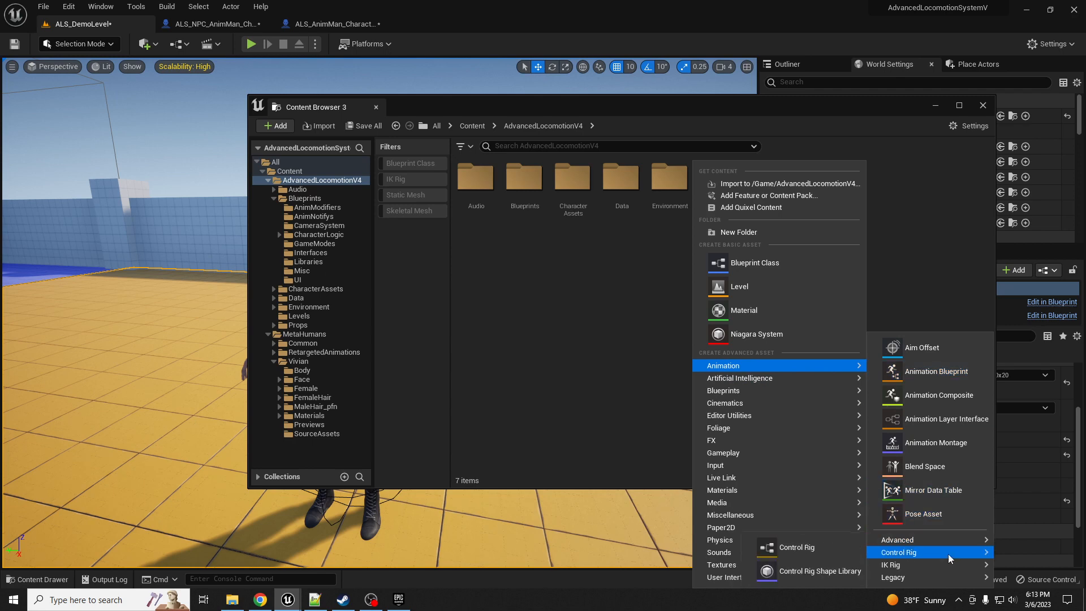
{"action": "mouse_move", "coordinate": [946, 564]}
{"action": "left_click", "coordinate": [1027, 571]}
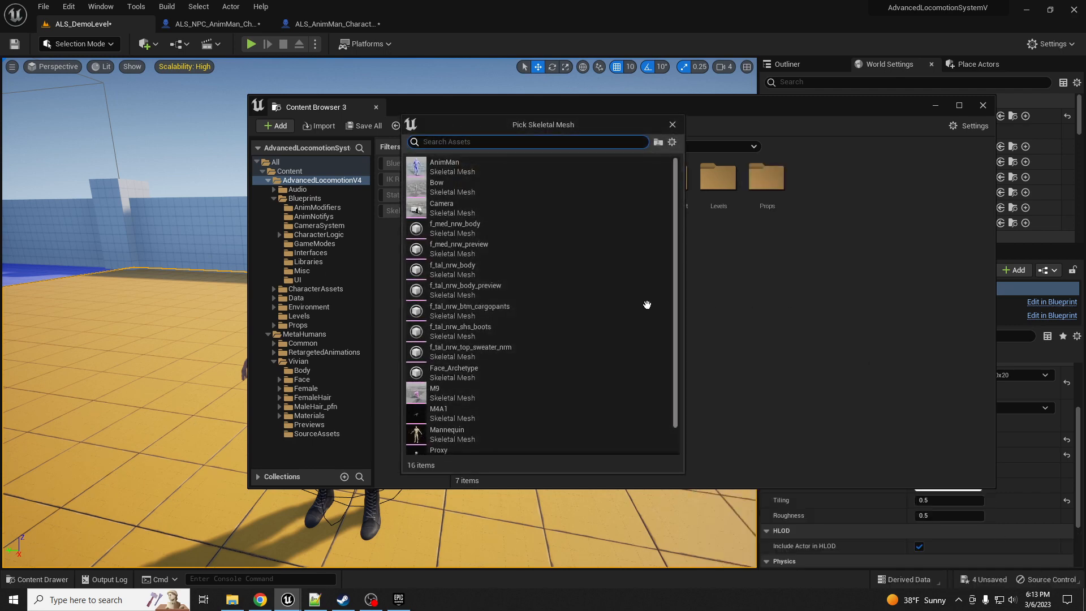
{"action": "left_click", "coordinate": [445, 166]}
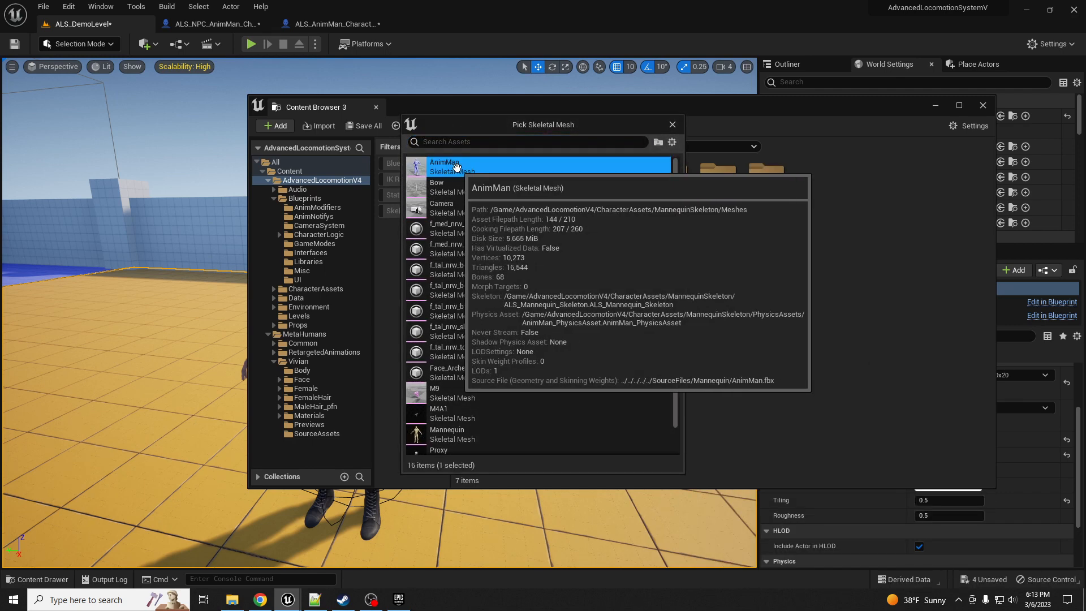
- Name the new AnimMan rig asset ALS_AnimMan_IKRig
{"action": "left_click_drag", "start_coordinate": [813, 208], "coordinate": [784, 209]}
{"action": "type", "text": "ANI"}
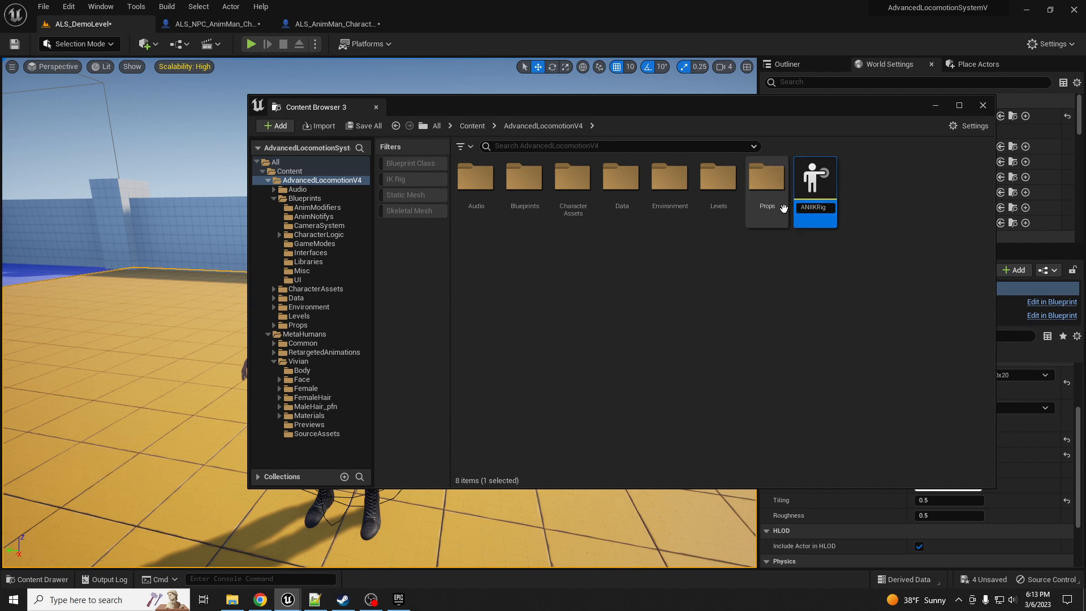
{"action": "type", "text": "m"}
{"action": "key", "text": "BackSpace"}
{"action": "key", "text": "BackSpace"}
{"action": "key", "text": "BackSpace"}
{"action": "key", "text": "BackSpace"}
{"action": "type", "text": "ALS_AnimaMan_"}
{"action": "key", "text": "Return"}
- Open ALS_AnimMan_IKRig for editing, clear the Content Browser out of the way and frame the mannequin in the preview
{"action": "left_click_drag", "start_coordinate": [1085, 79], "coordinate": [501, 29]}
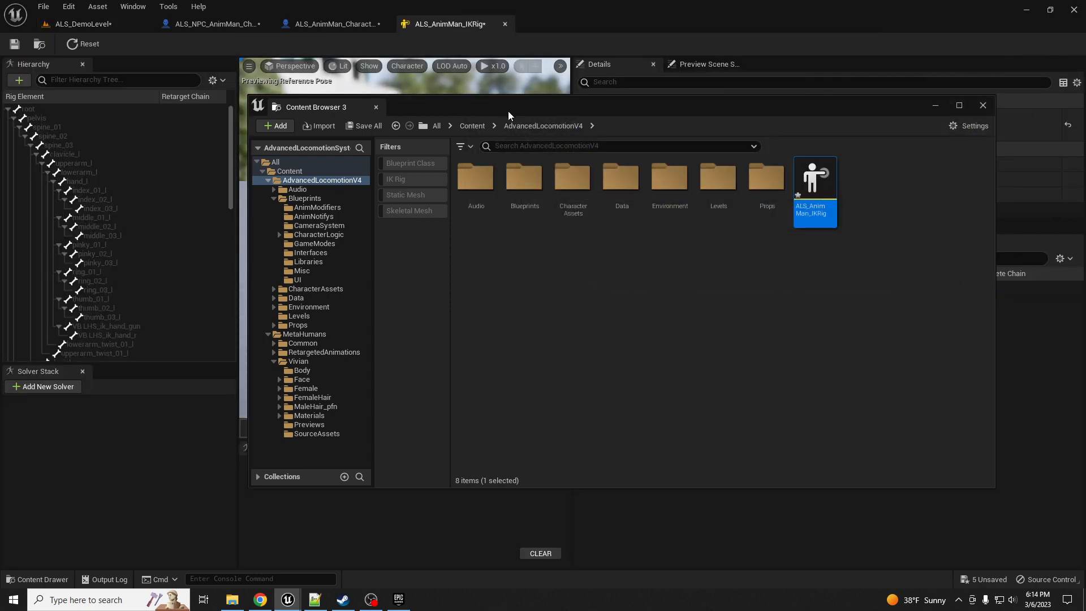
{"action": "left_click_drag", "start_coordinate": [508, 111], "coordinate": [0, 142]}
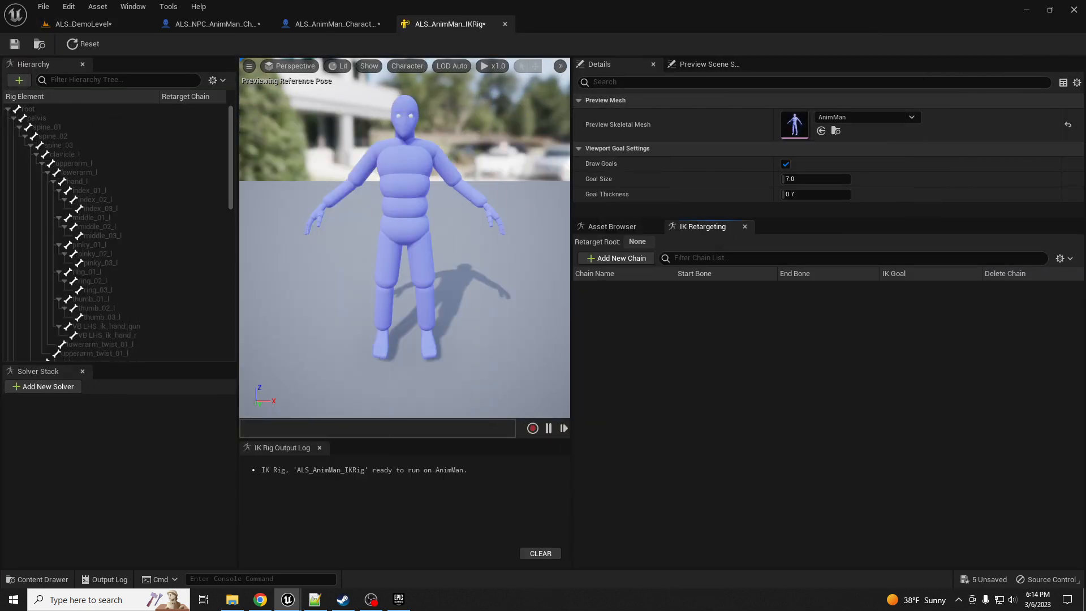
{"action": "key", "text": "d"}
{"action": "right_click_drag", "start_coordinate": [396, 229], "coordinate": [342, 226]}
{"action": "key", "text": "w"}
{"action": "mouse_move", "coordinate": [437, 282]}
{"action": "right_mouse_down"}
{"action": "mouse_move", "coordinate": [447, 288]}
{"action": "mouse_move", "coordinate": [430, 289]}
{"action": "mouse_move", "coordinate": [439, 294]}
{"action": "right_mouse_up"}
{"action": "key", "text": "a"}
{"action": "key", "text": "s"}
{"action": "key", "text": "w"}
{"action": "key", "text": "s"}
{"action": "right_click_drag", "start_coordinate": [366, 246], "coordinate": [358, 246]}
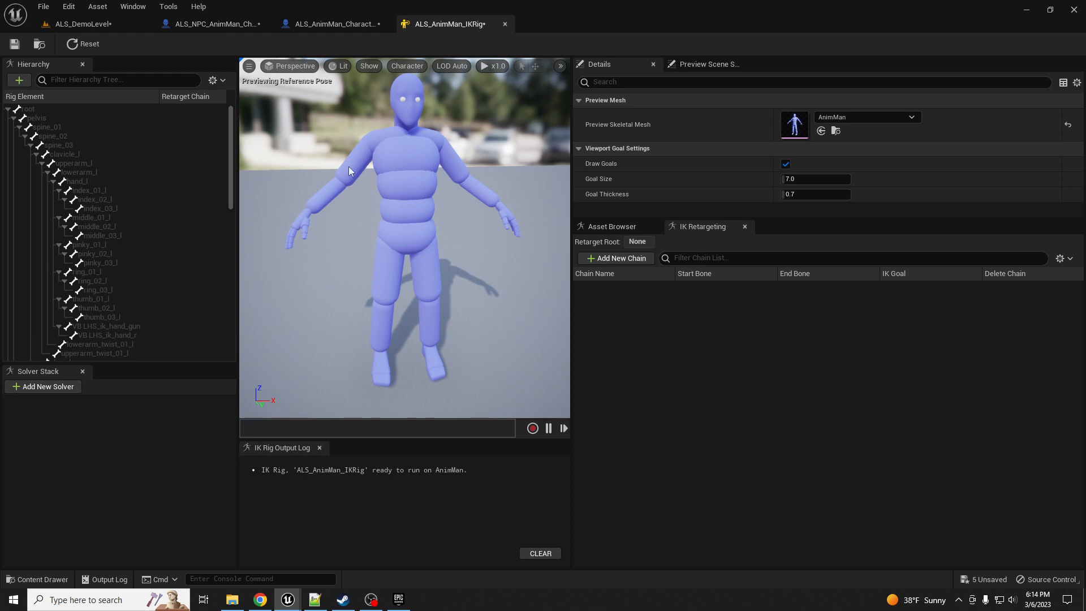
- Add a retarget chain named Pelvis for the pelvis bone, without an IK goal
{"action": "left_click", "coordinate": [49, 118]}
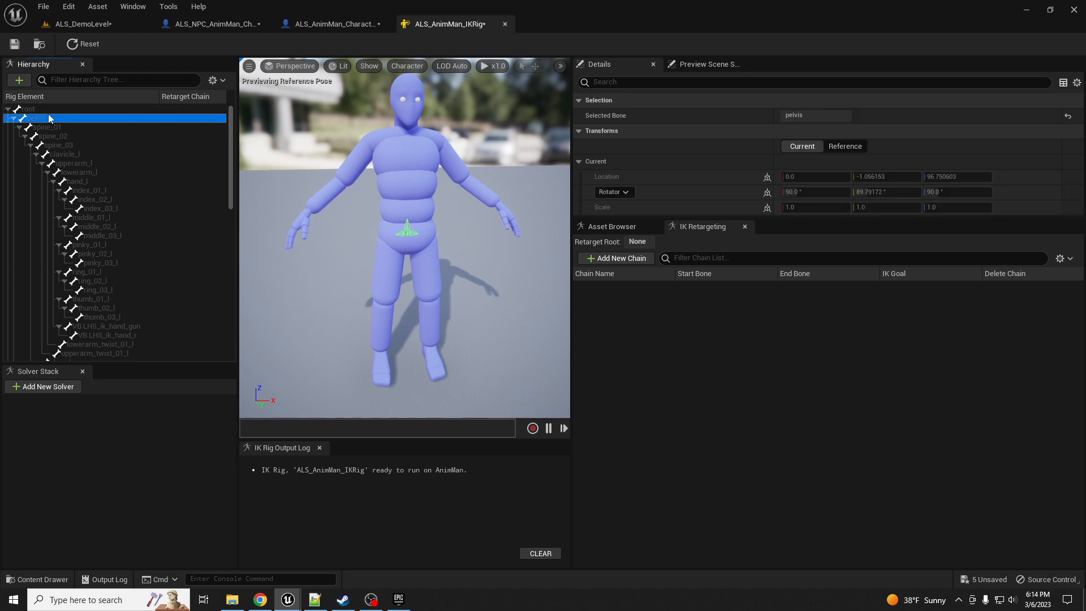
{"action": "right_click", "coordinate": [48, 118]}
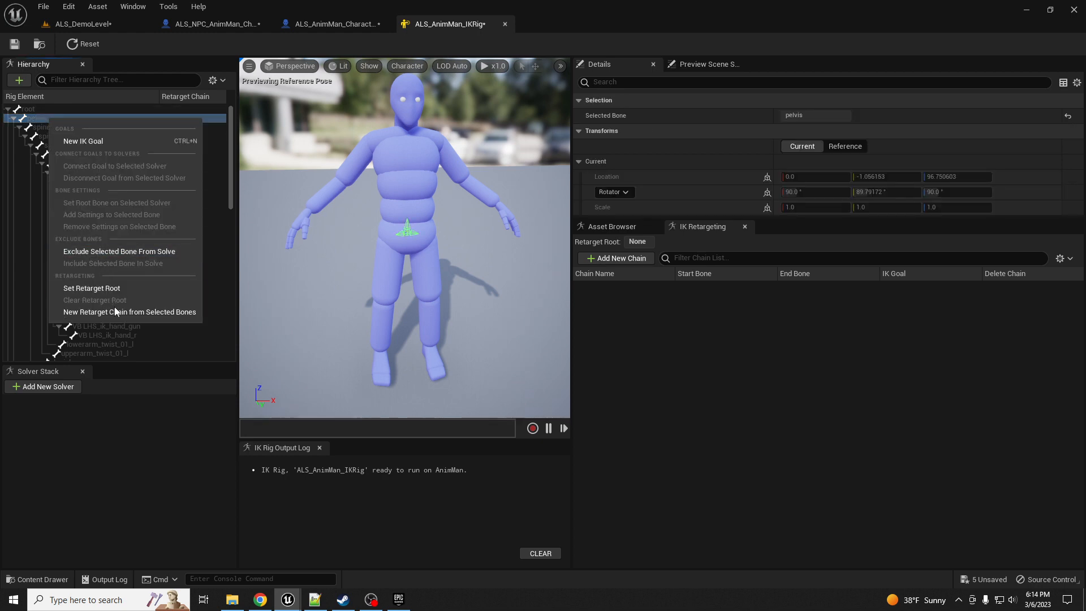
{"action": "left_click", "coordinate": [159, 313]}
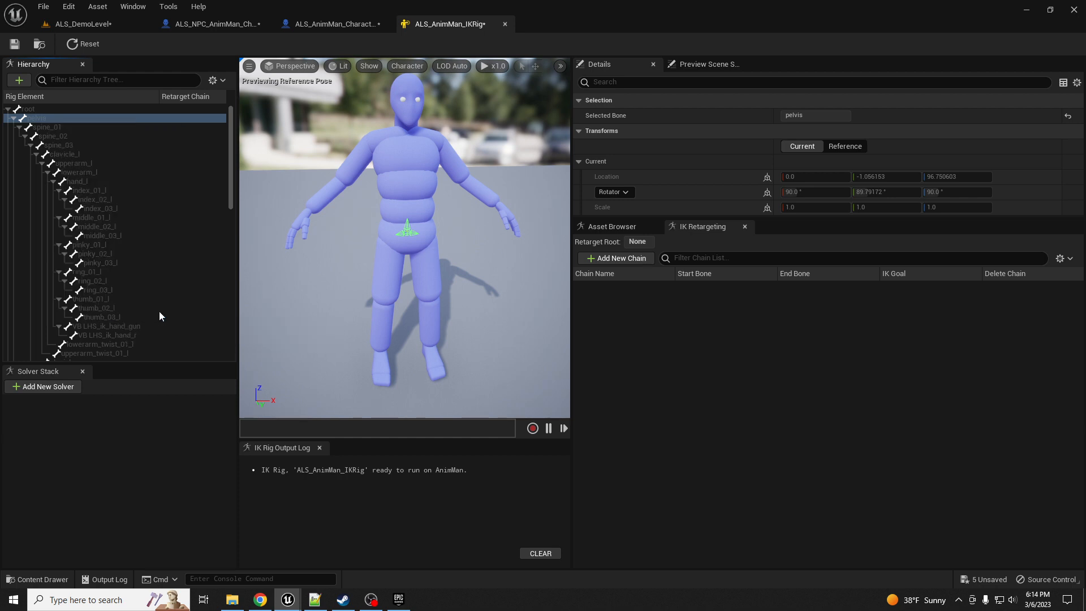
{"action": "left_click", "coordinate": [586, 305]}
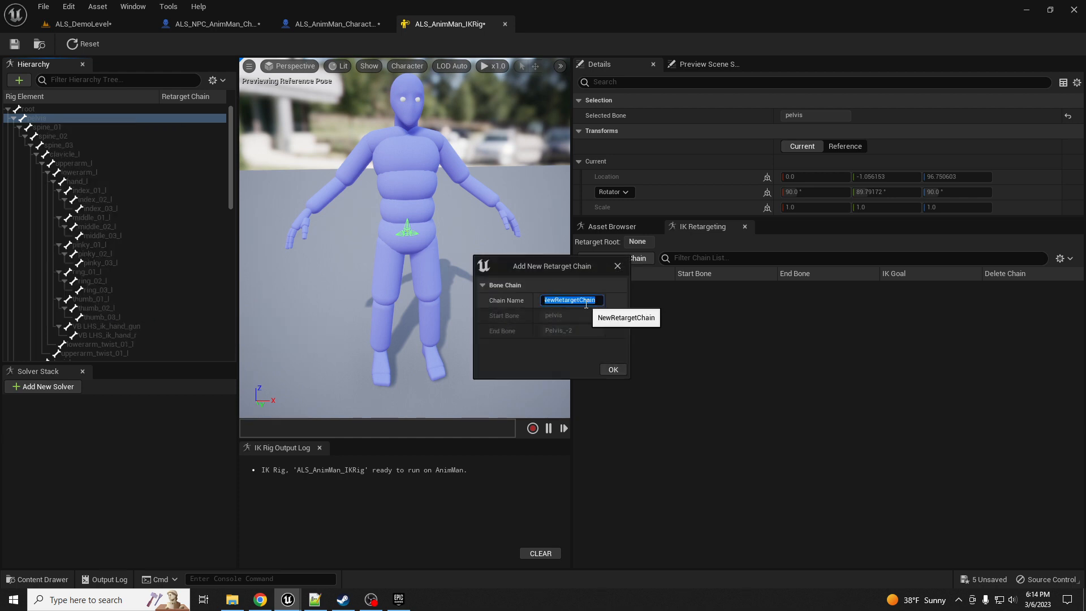
{"action": "type", "text": "Pelvis"}
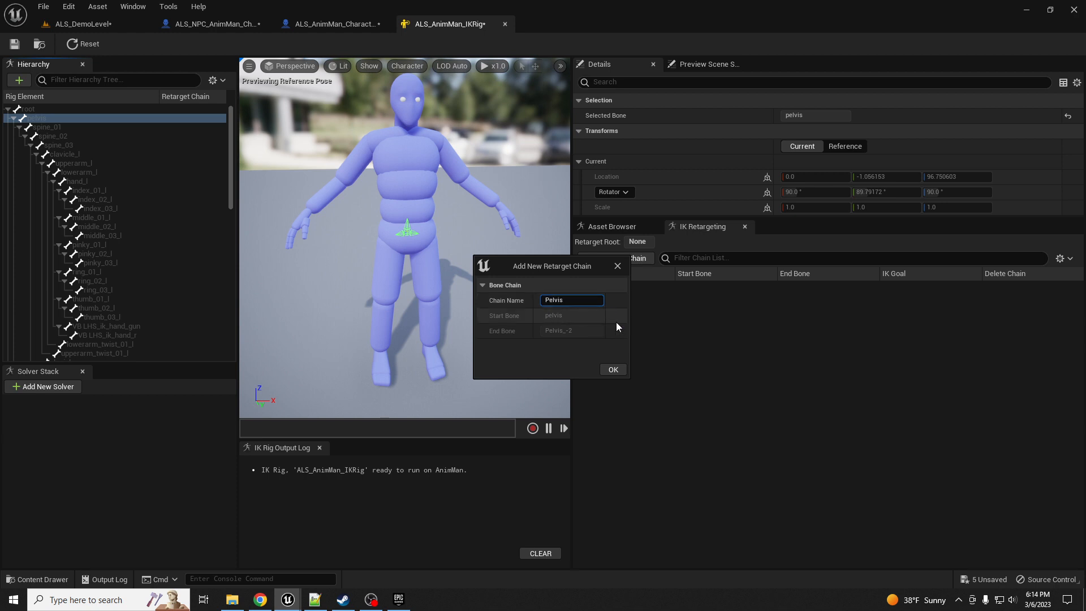
{"action": "left_click", "coordinate": [610, 370]}
{"action": "left_click", "coordinate": [605, 325]}
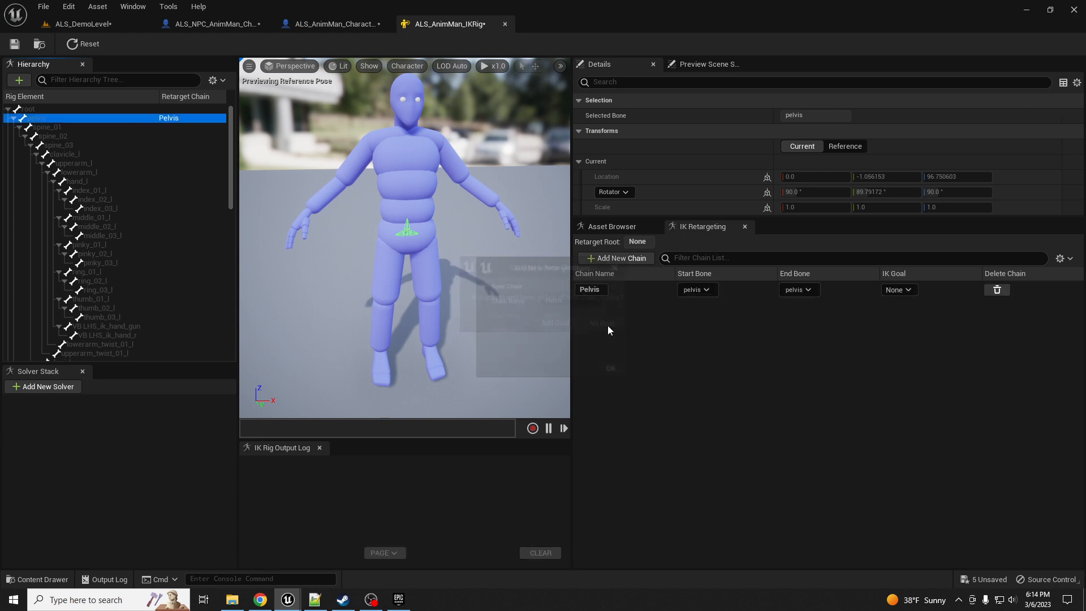
- Add a retarget chain named Spine covering bones spine_01 to spine_03, without an IK goal
{"action": "left_click", "coordinate": [45, 128]}
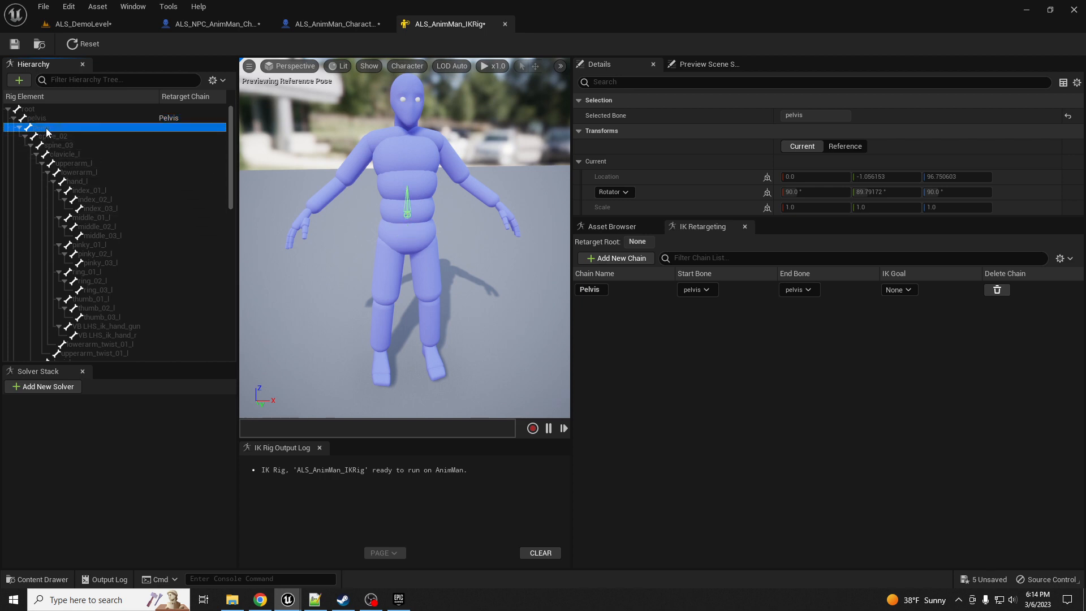
{"action": "left_click", "coordinate": [58, 145], "text": "shift"}
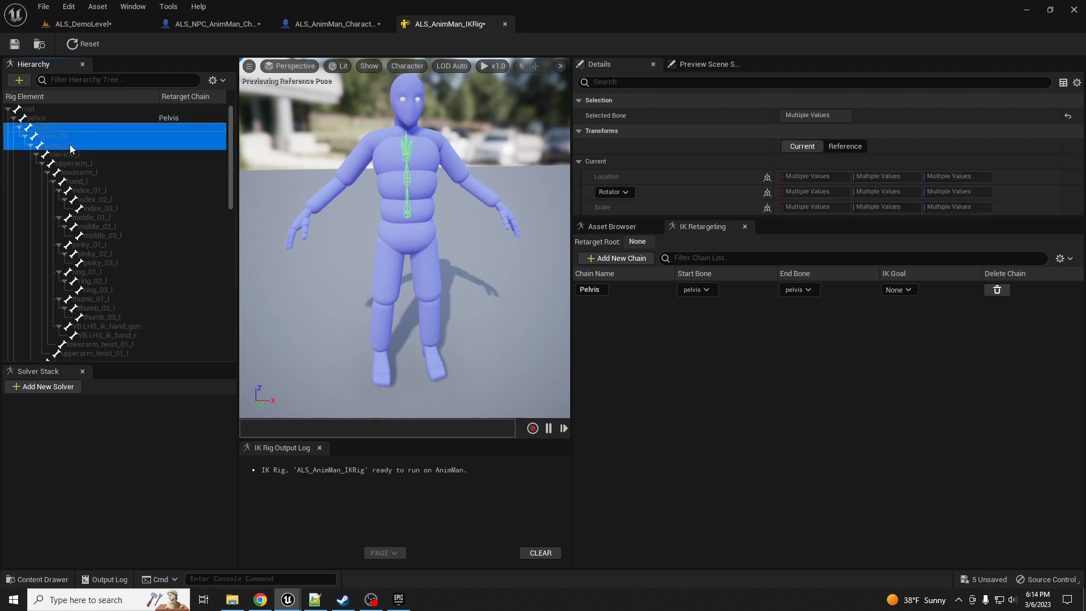
{"action": "right_click", "coordinate": [78, 145]}
{"action": "left_click", "coordinate": [147, 341]}
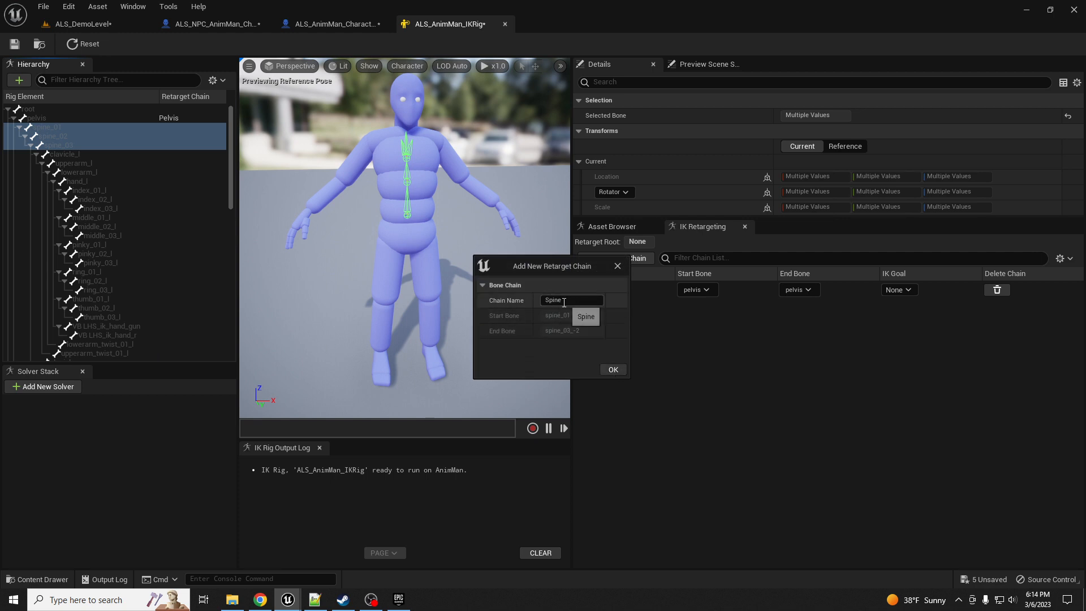
{"action": "left_click", "coordinate": [609, 370]}
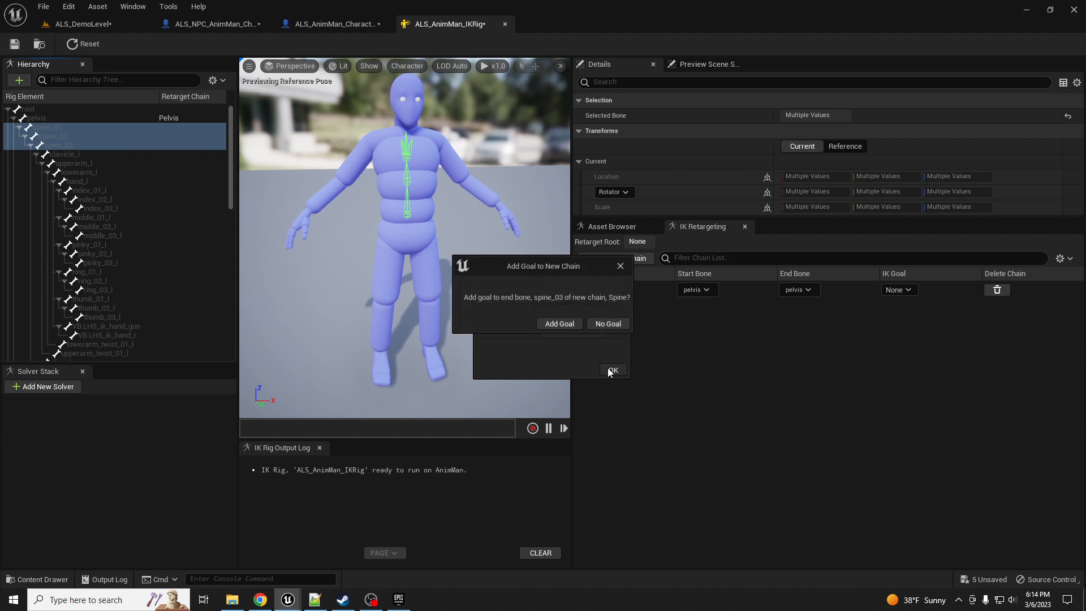
{"action": "left_click", "coordinate": [594, 323]}
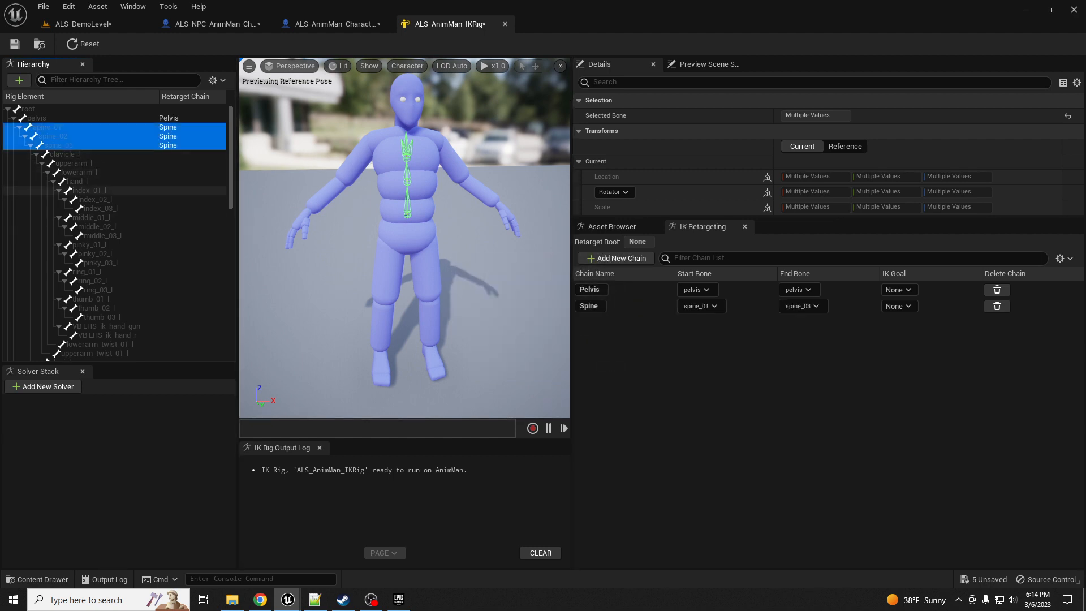
- Add a retarget chain named LeftArm covering bones clavicle_l to hand_l, without an IK goal
{"action": "left_click", "coordinate": [79, 155]}
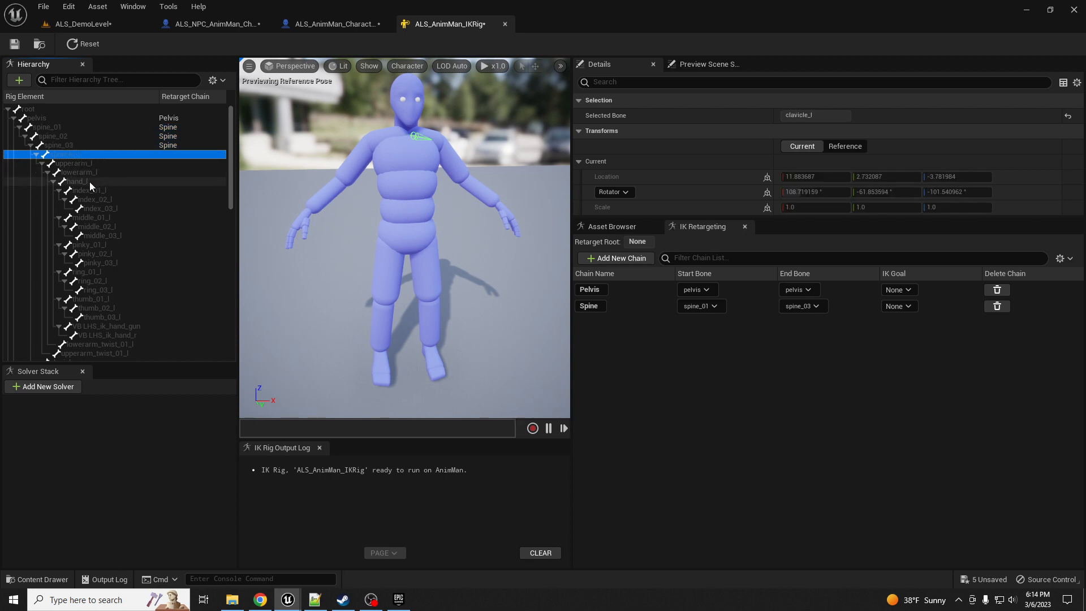
{"action": "left_click", "coordinate": [90, 182], "text": "shift"}
{"action": "right_click", "coordinate": [103, 180]}
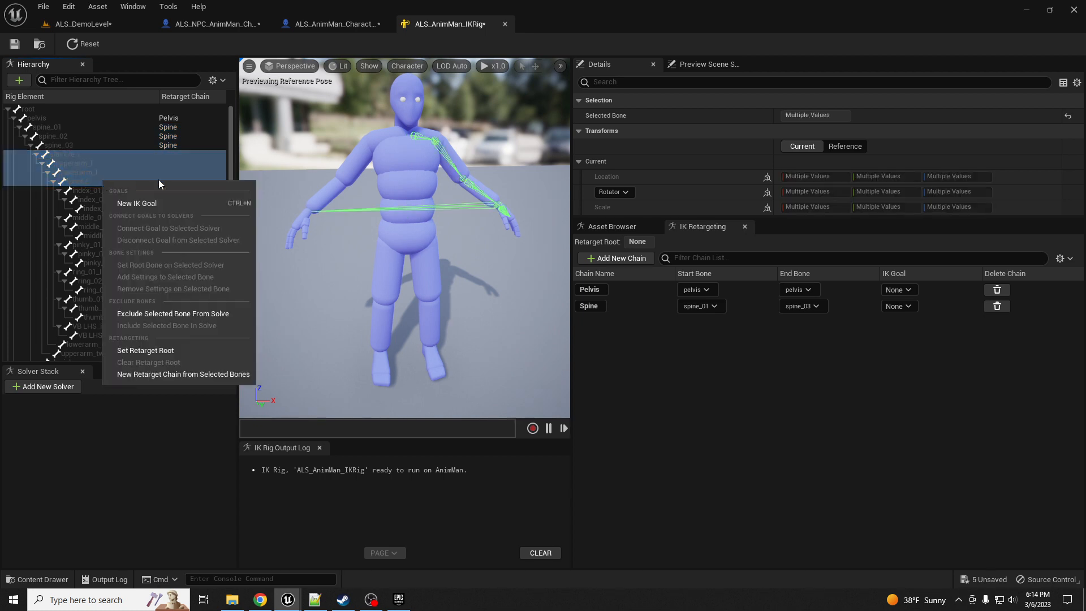
{"action": "left_click", "coordinate": [190, 375]}
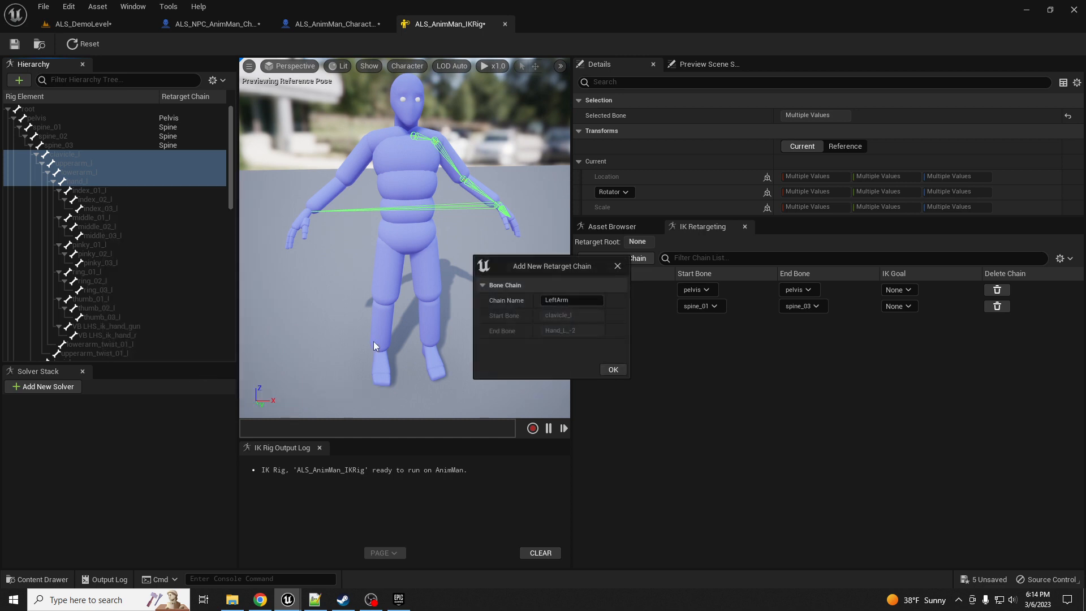
{"action": "left_click", "coordinate": [613, 371]}
{"action": "left_click", "coordinate": [608, 324]}
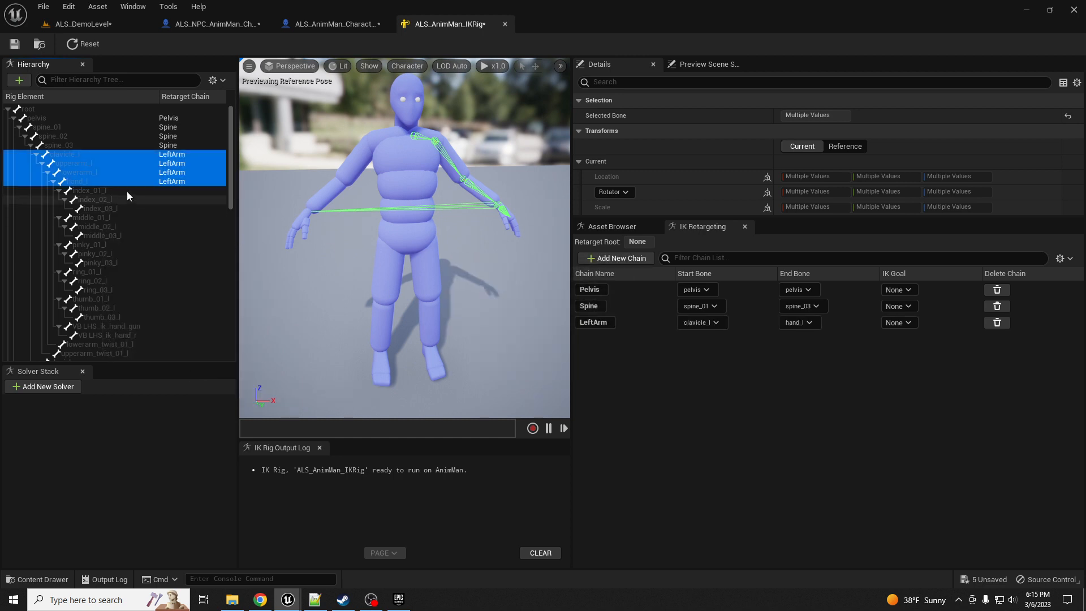
- Add a retarget chain named RightArm covering bones clavicle_r to hand_r, without an IK goal
{"action": "scroll", "coordinate": [148, 204], "scroll_direction": "down", "scroll_amount": 3}
{"action": "scroll", "coordinate": [149, 201], "scroll_direction": "down", "scroll_amount": 3}
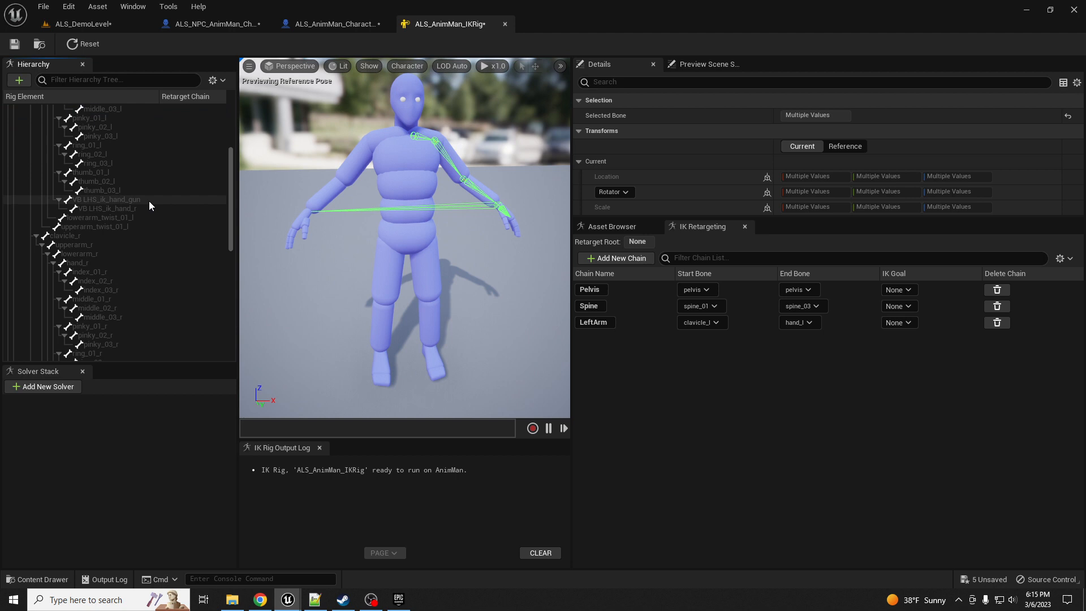
{"action": "left_click", "coordinate": [90, 237]}
{"action": "left_click", "coordinate": [94, 261], "text": "shift"}
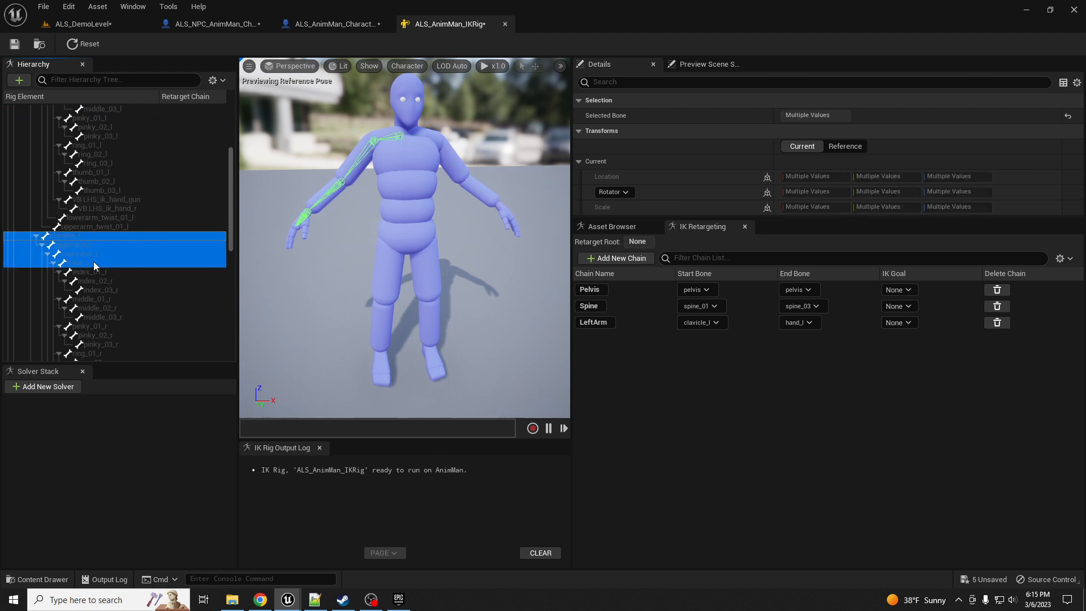
{"action": "right_click", "coordinate": [94, 261]}
{"action": "left_click", "coordinate": [170, 455]}
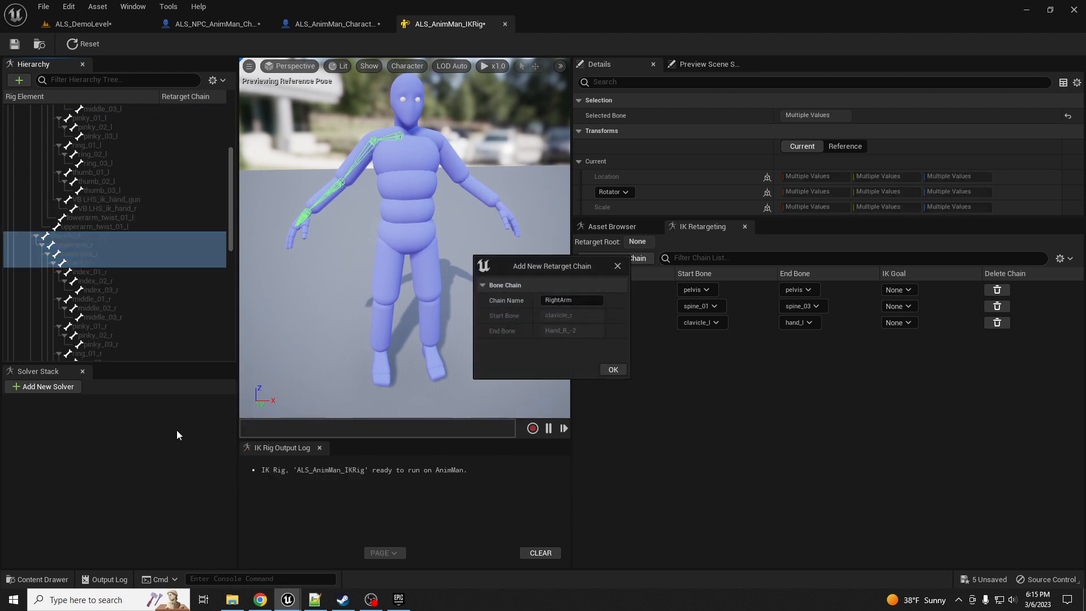
{"action": "left_click", "coordinate": [612, 371]}
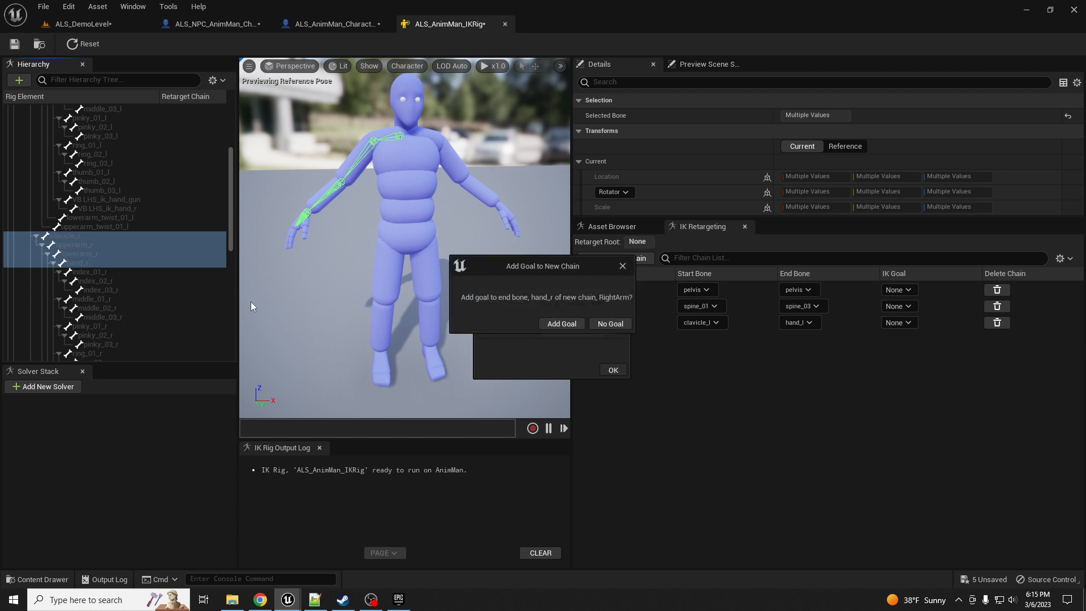
{"action": "left_click", "coordinate": [610, 323]}
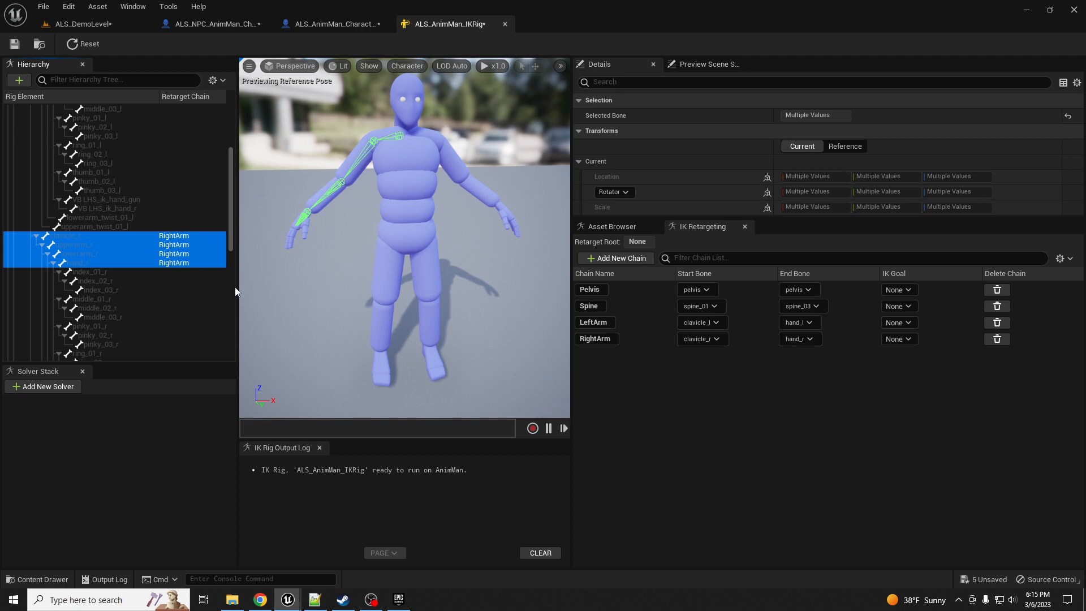
- Add a retarget chain named Head covering bones neck_01 to head, without an IK goal
{"action": "scroll", "coordinate": [128, 270], "scroll_direction": "down", "scroll_amount": 8}
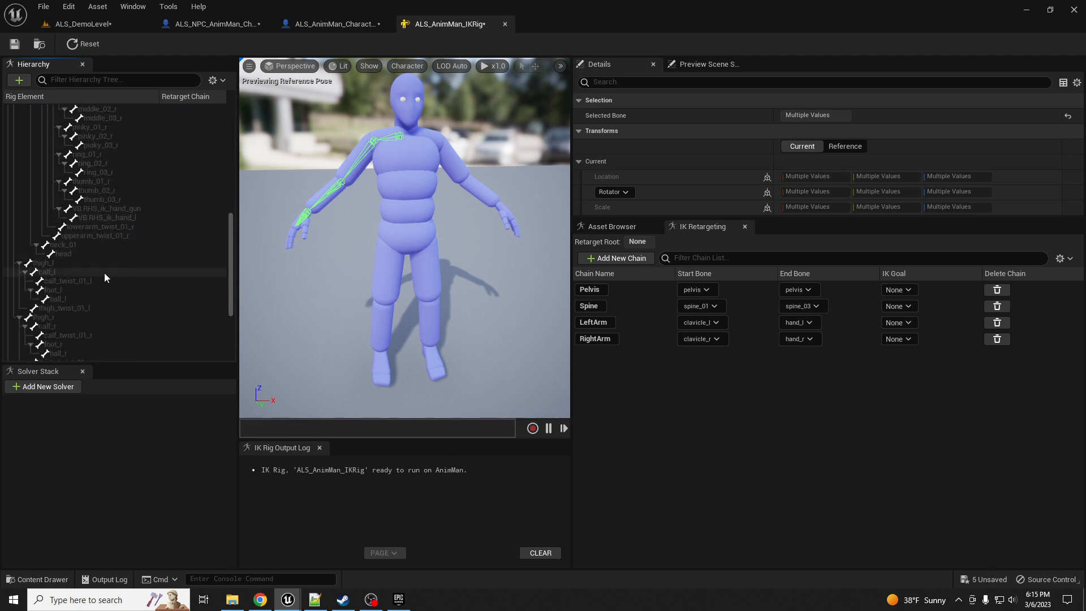
{"action": "left_click", "coordinate": [75, 246]}
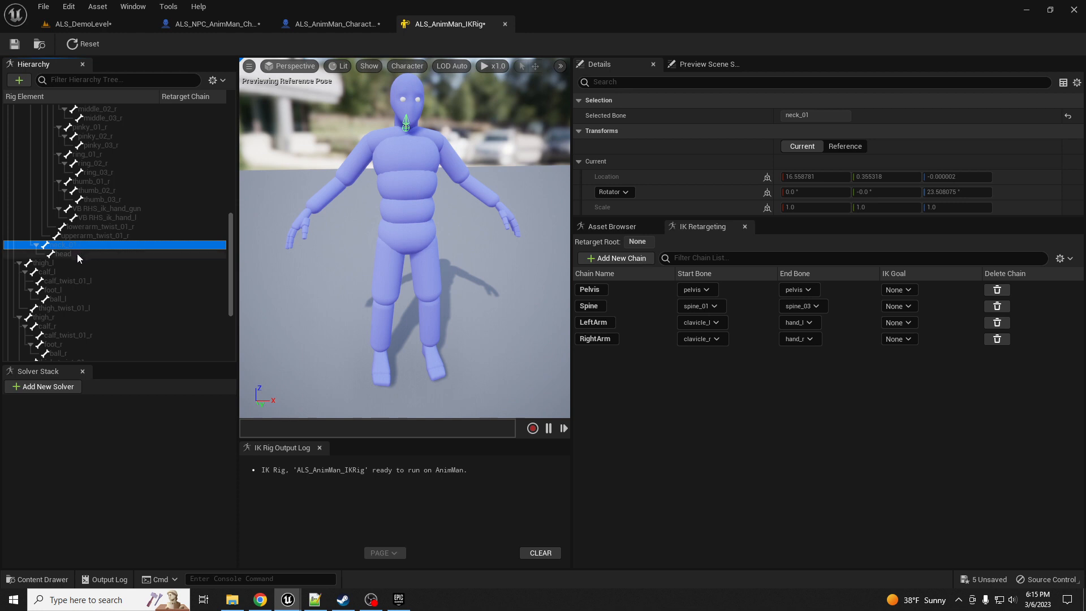
{"action": "left_click", "coordinate": [73, 254], "text": "shift"}
{"action": "right_click", "coordinate": [86, 255]}
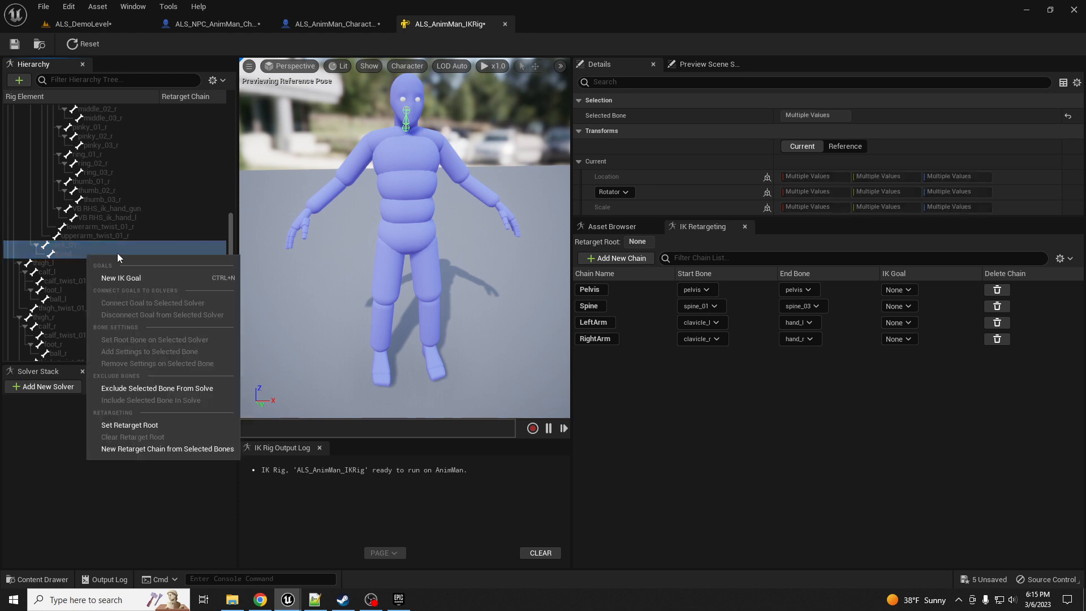
{"action": "left_click", "coordinate": [157, 449]}
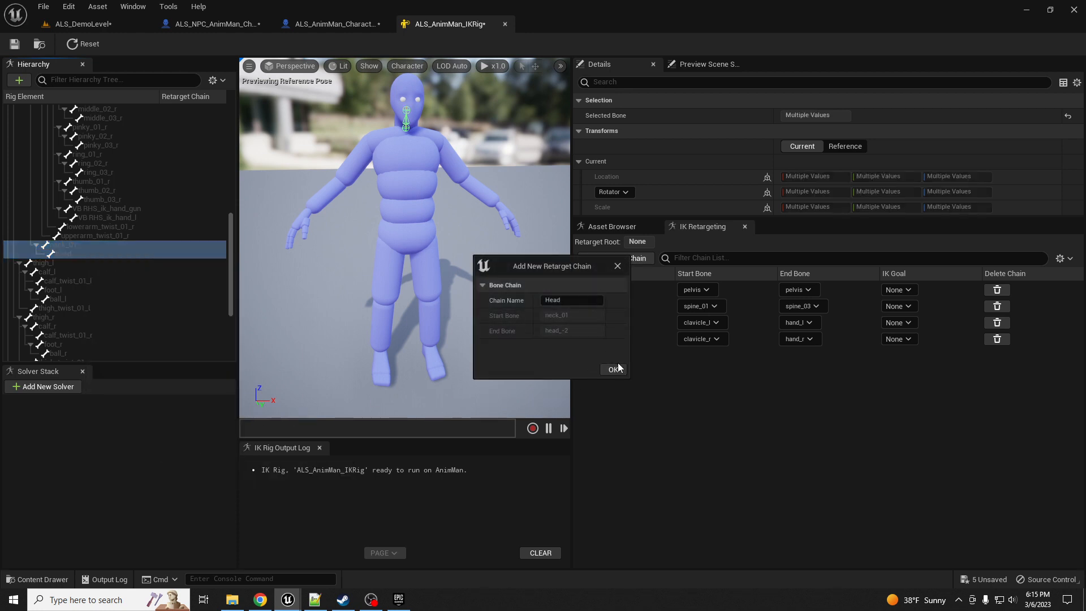
{"action": "left_click", "coordinate": [614, 370]}
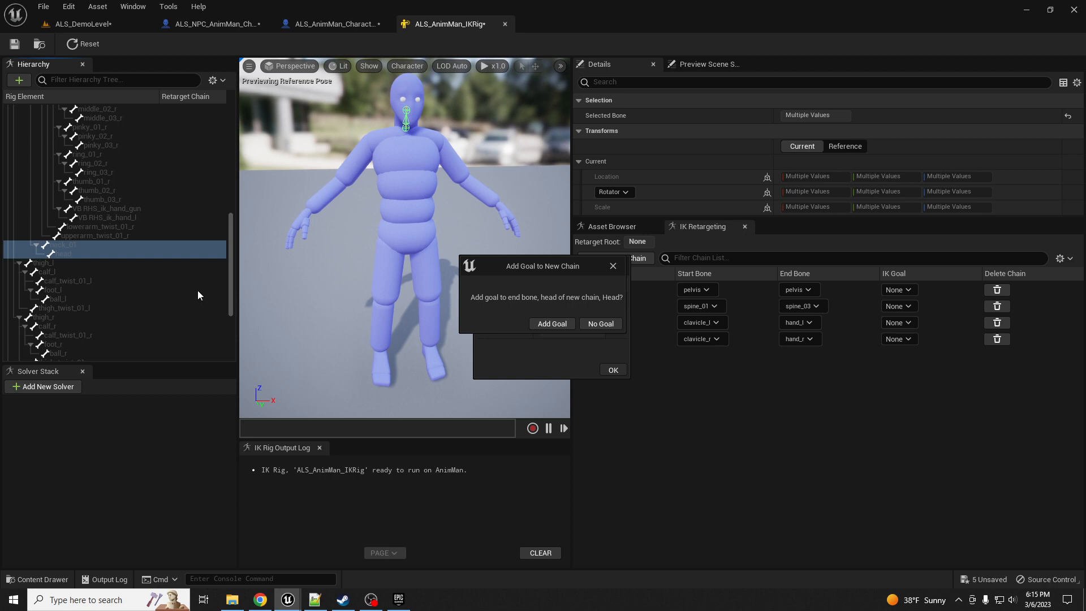
{"action": "left_click", "coordinate": [601, 324]}
- Select the thigh_l bone as the start of the left leg's retarget chain
{"action": "left_click", "coordinate": [70, 263]}
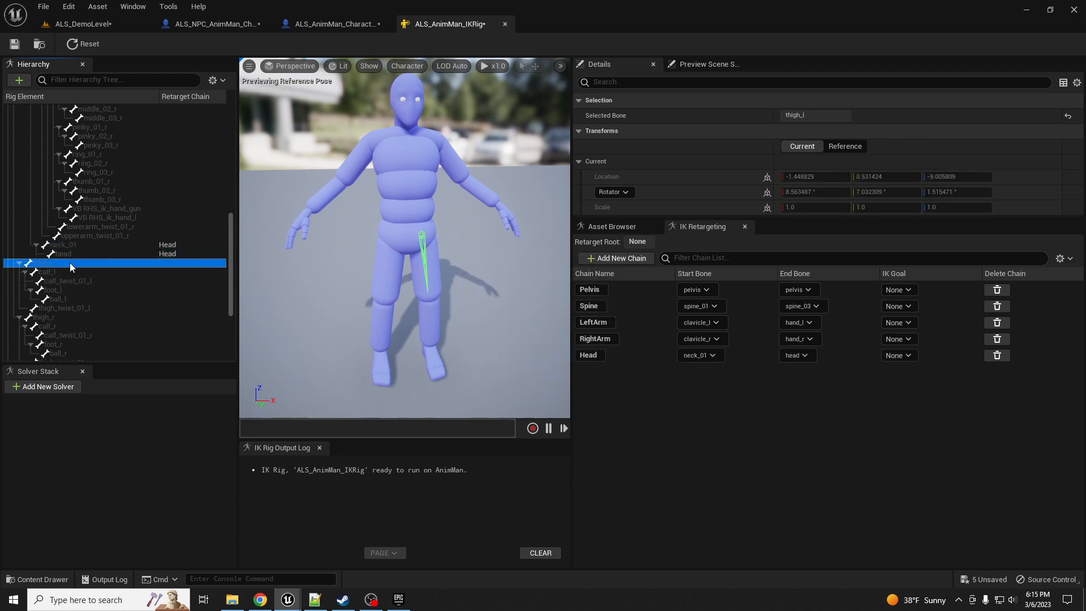
- Create retarget chains from the bones thigh_l through foot_l, keeping the suggested LeftLeg name and adding no goals
{"action": "left_click", "coordinate": [64, 290], "text": "shift"}
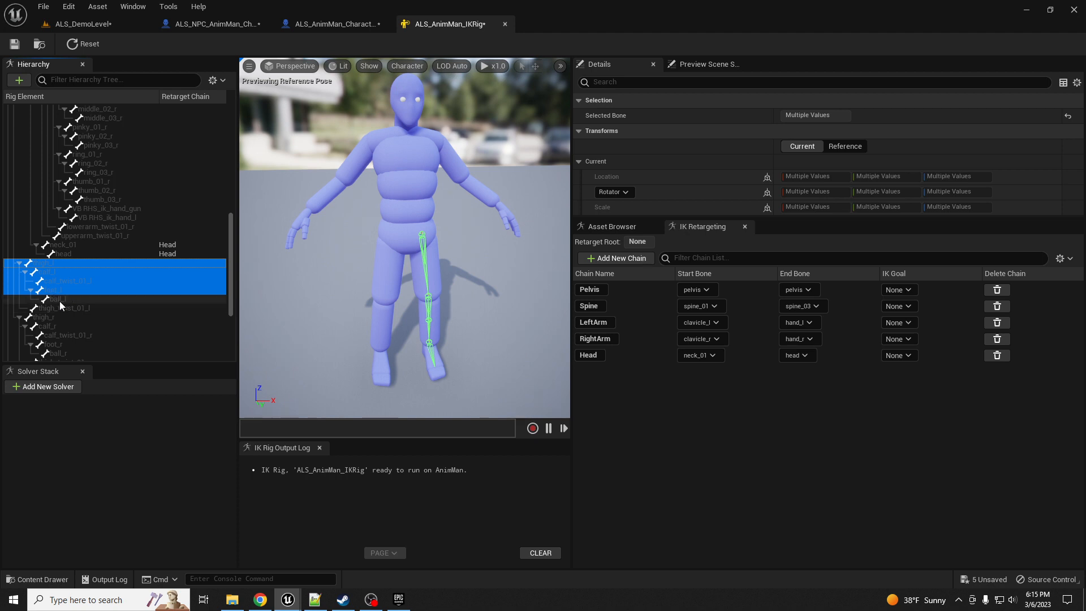
{"action": "right_click", "coordinate": [61, 289]}
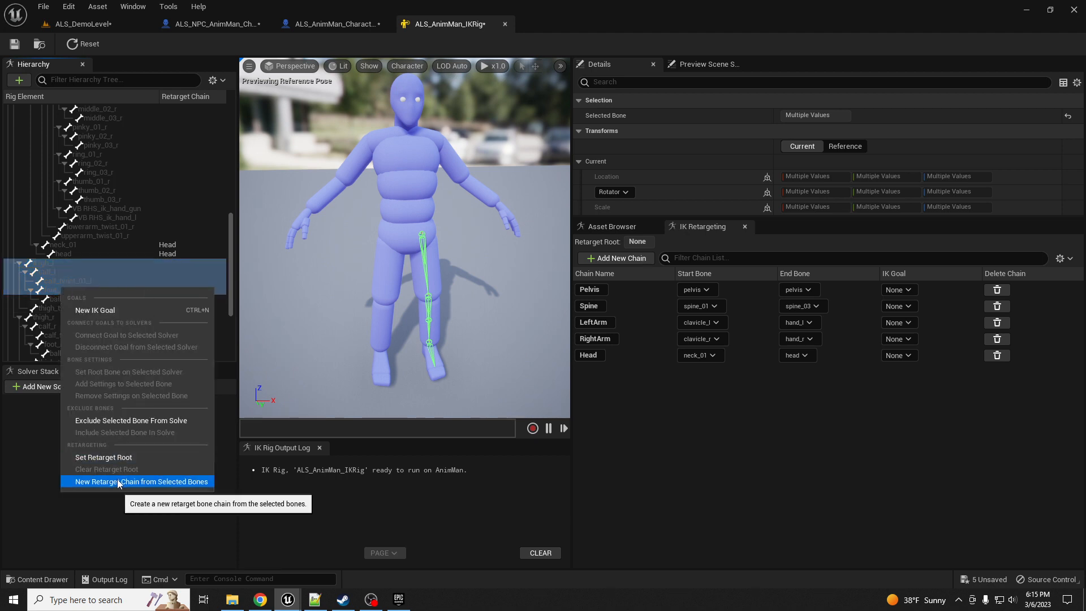
{"action": "left_click", "coordinate": [142, 481]}
{"action": "left_click", "coordinate": [609, 369]}
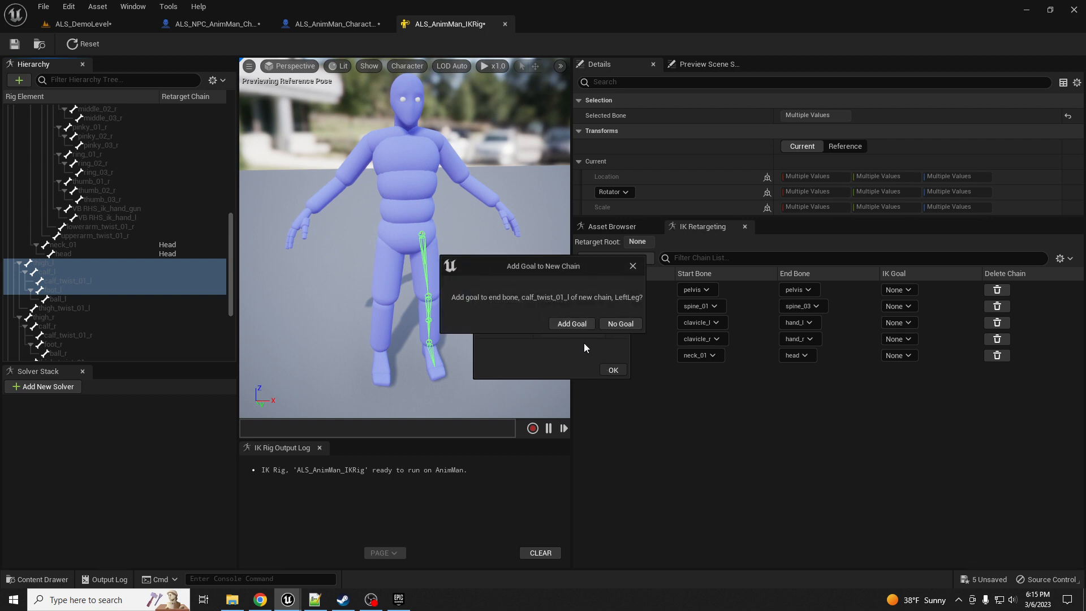
{"action": "left_click", "coordinate": [611, 323]}
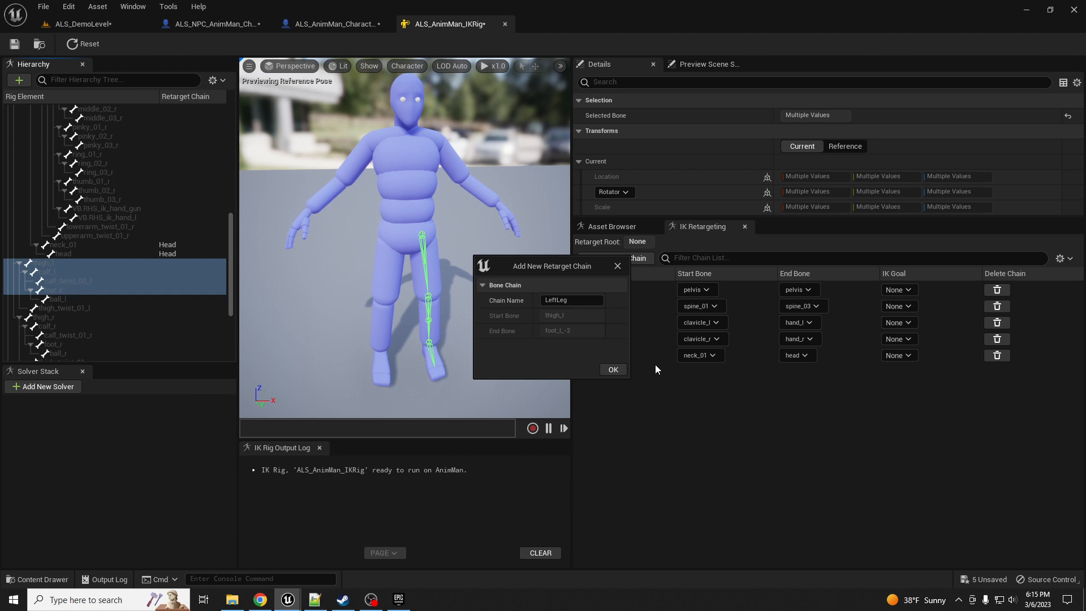
{"action": "left_click", "coordinate": [616, 369]}
{"action": "left_click", "coordinate": [610, 328]}
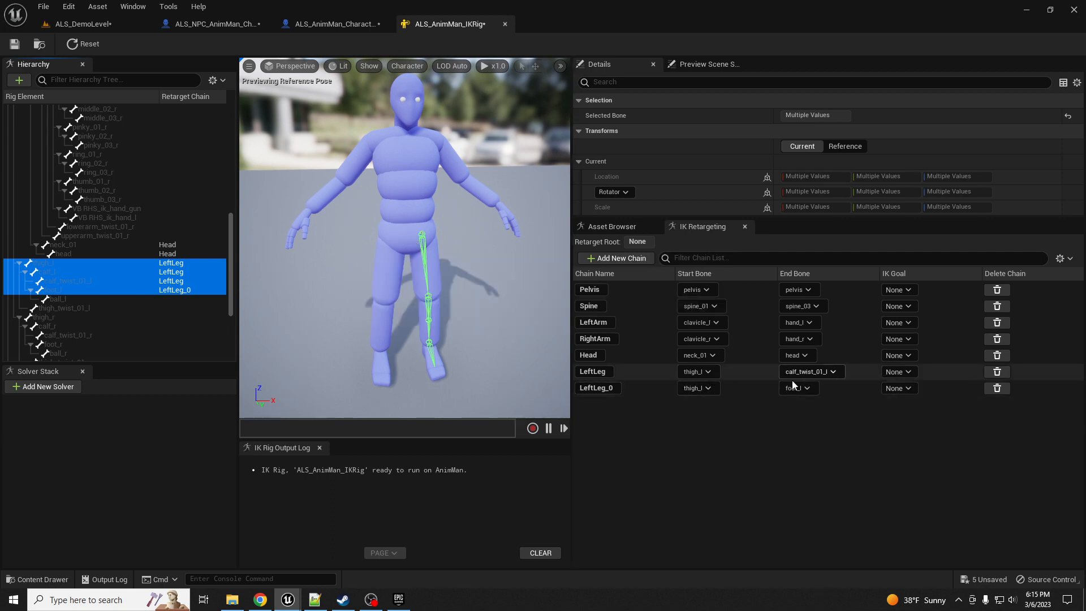
- Delete the left leg chain that ends at calf_twist_01_l and rename the remaining thigh_l to foot_l chain LeftLeg
{"action": "left_click", "coordinate": [997, 373]}
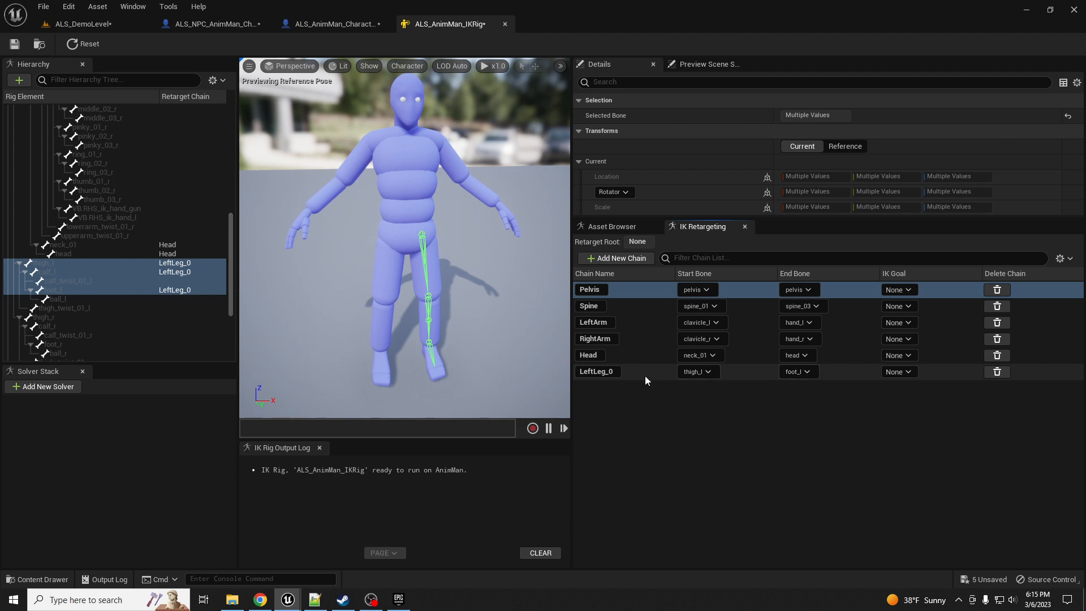
{"action": "left_click", "coordinate": [617, 374]}
{"action": "double_click", "coordinate": [613, 373]}
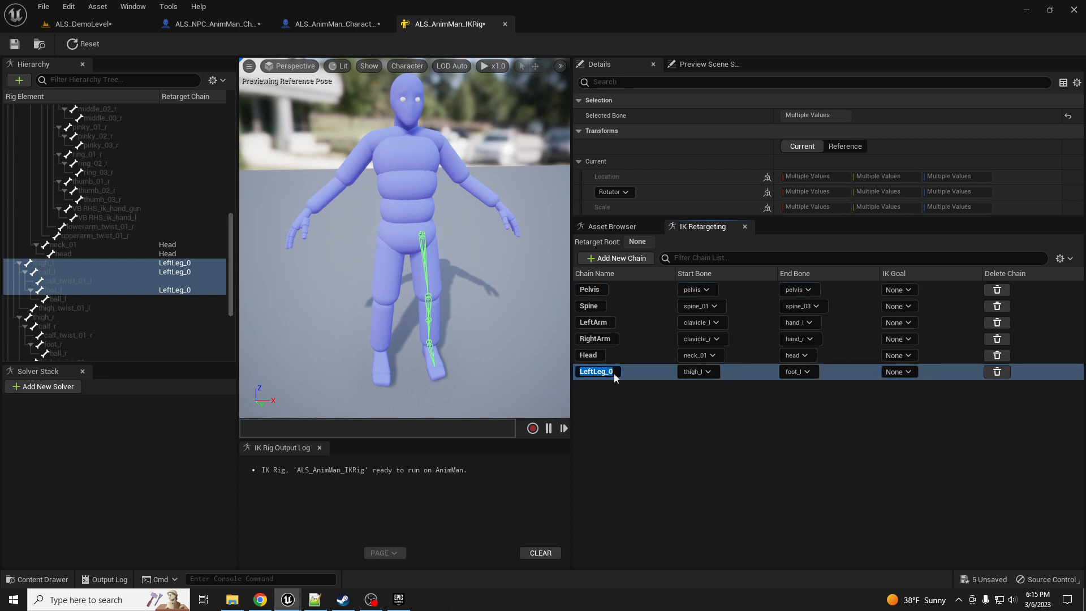
{"action": "left_click", "coordinate": [613, 374]}
{"action": "key", "text": "BackSpace"}
{"action": "key", "text": "BackSpace"}
{"action": "key", "text": "Return"}
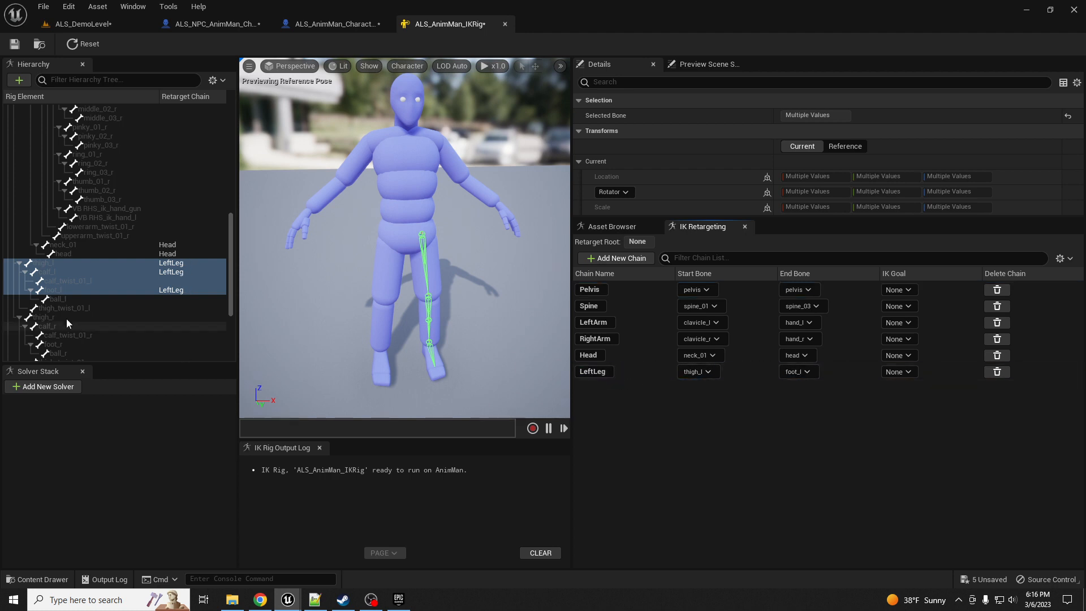
- Create a RightLeg retarget chain from thigh_r, calf_r and foot_r, excluding calf_twist_01_r and adding no goal
{"action": "scroll", "coordinate": [122, 286], "scroll_direction": "down", "scroll_amount": 2}
{"action": "scroll", "coordinate": [131, 269], "scroll_direction": "down", "scroll_amount": 2}
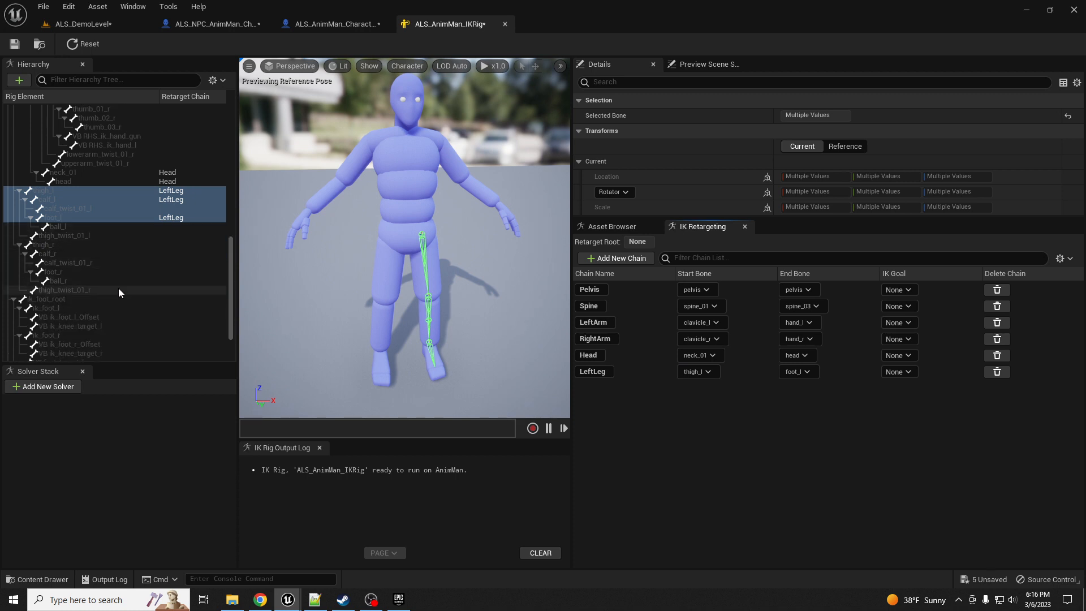
{"action": "left_click", "coordinate": [44, 244]}
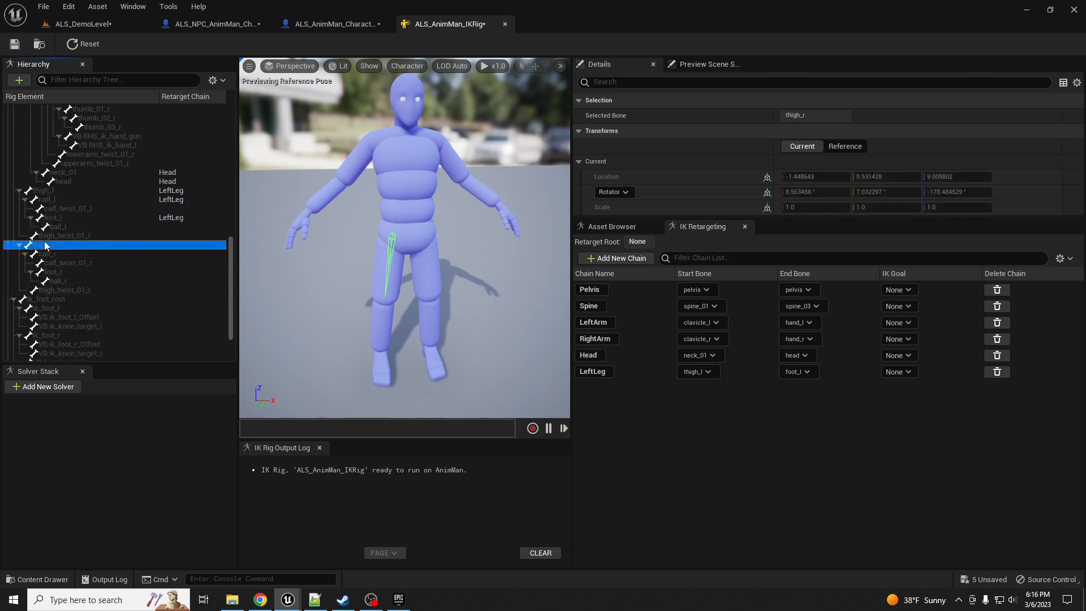
{"action": "left_click", "coordinate": [60, 273], "text": "shift"}
{"action": "left_click", "coordinate": [75, 264], "text": "ctrl"}
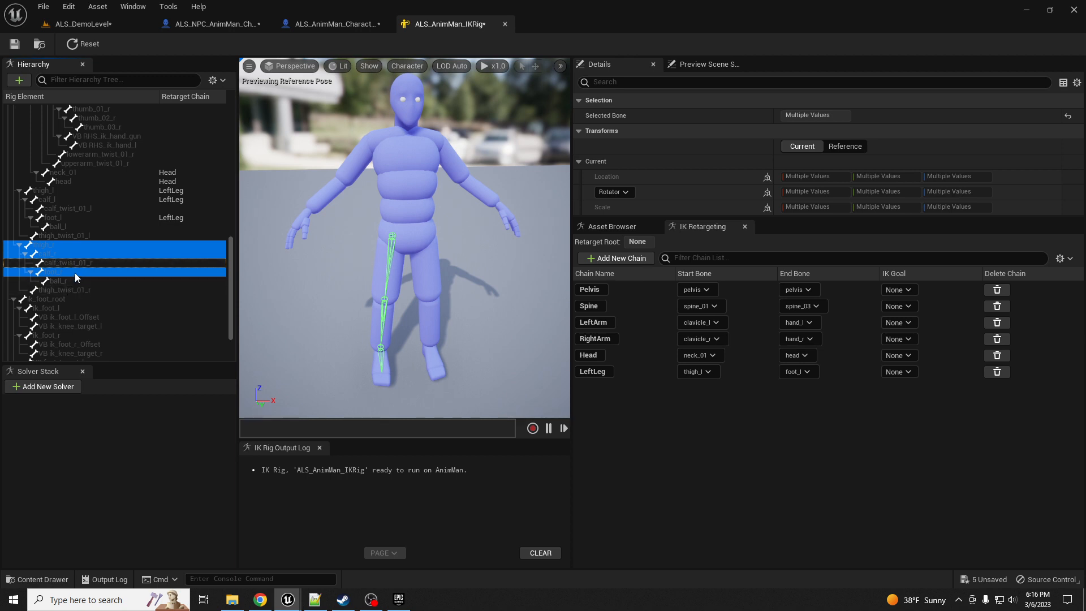
{"action": "right_click", "coordinate": [74, 272]}
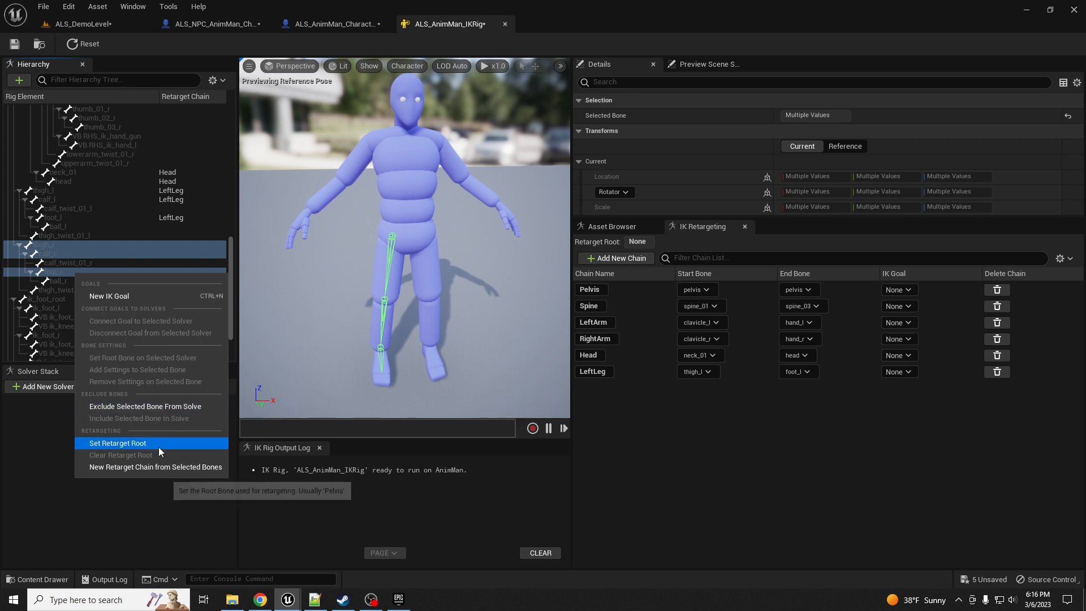
{"action": "left_click", "coordinate": [164, 467]}
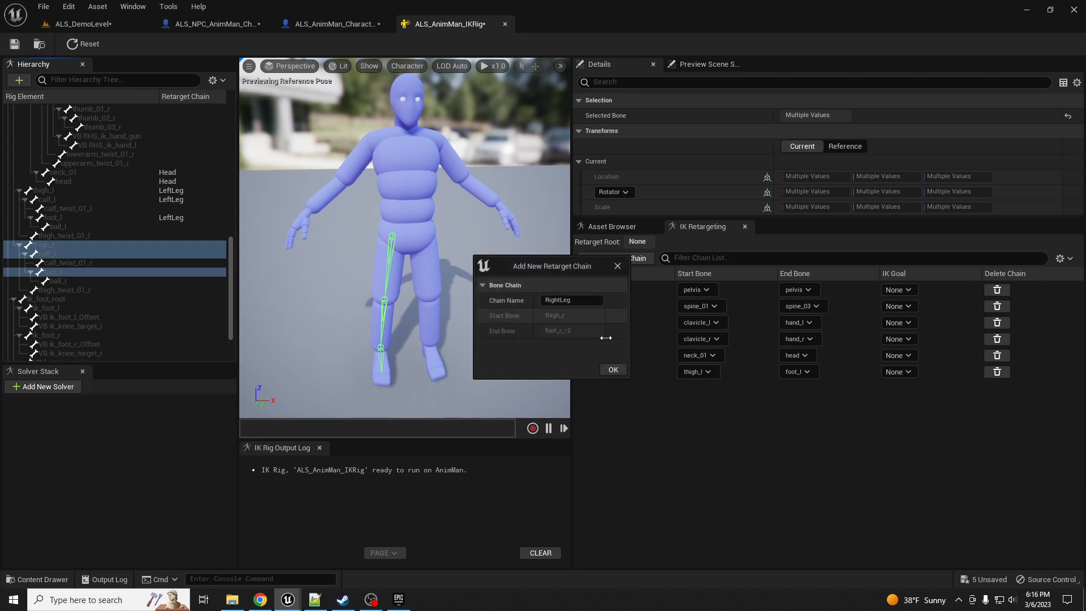
{"action": "left_click", "coordinate": [613, 369]}
{"action": "left_click", "coordinate": [597, 327]}
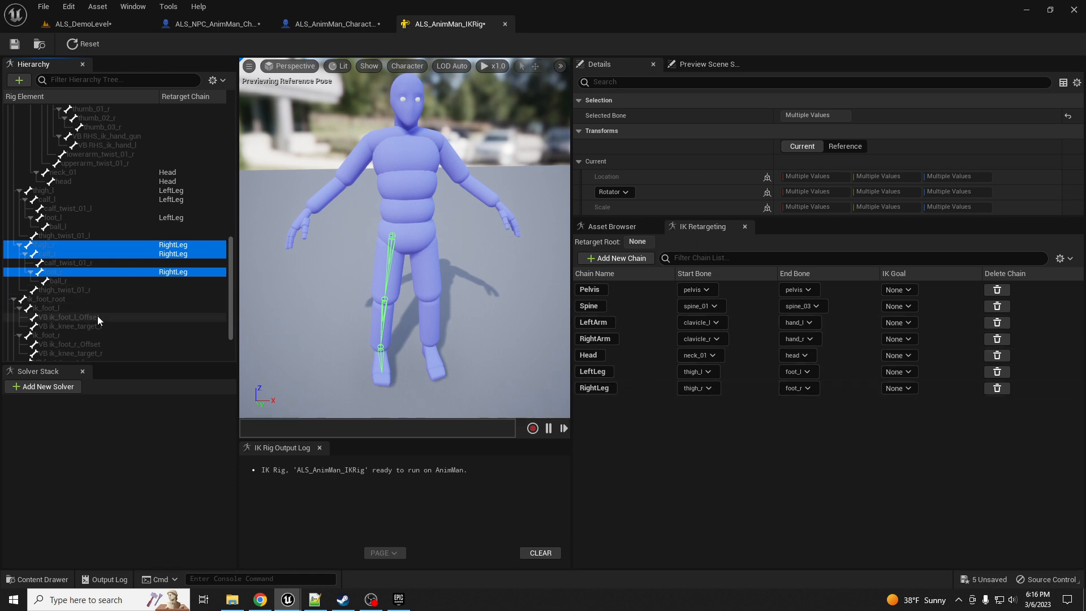
- Save the ALS_AnimMan_IKRig asset and open Metahuman_IKRig from the MetaHumans RetargetedAnimations folder
{"action": "scroll", "coordinate": [96, 316], "scroll_direction": "down", "scroll_amount": 2}
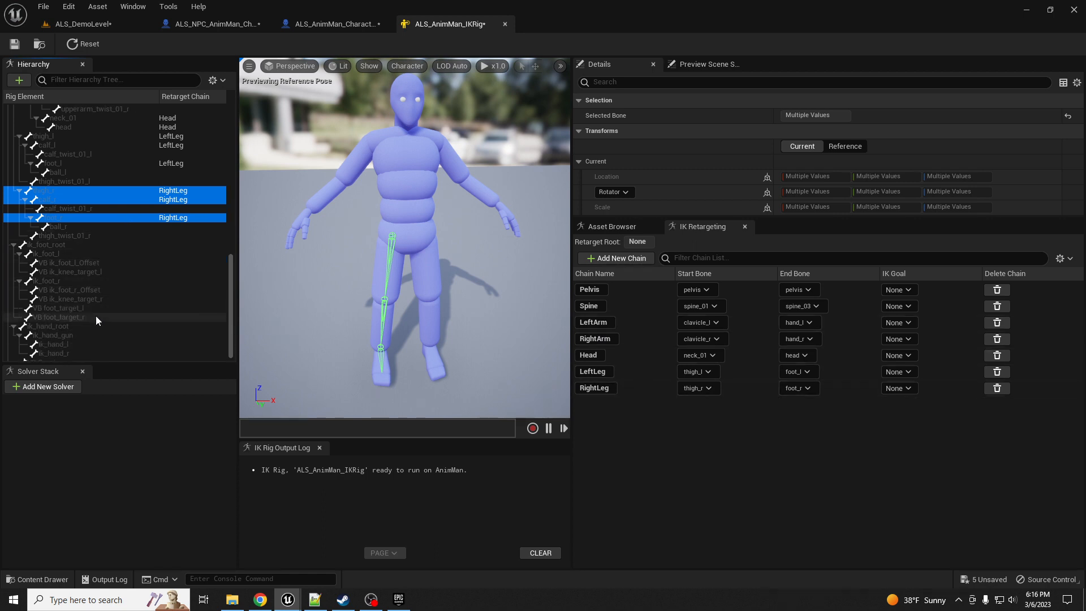
{"action": "left_click", "coordinate": [15, 44]}
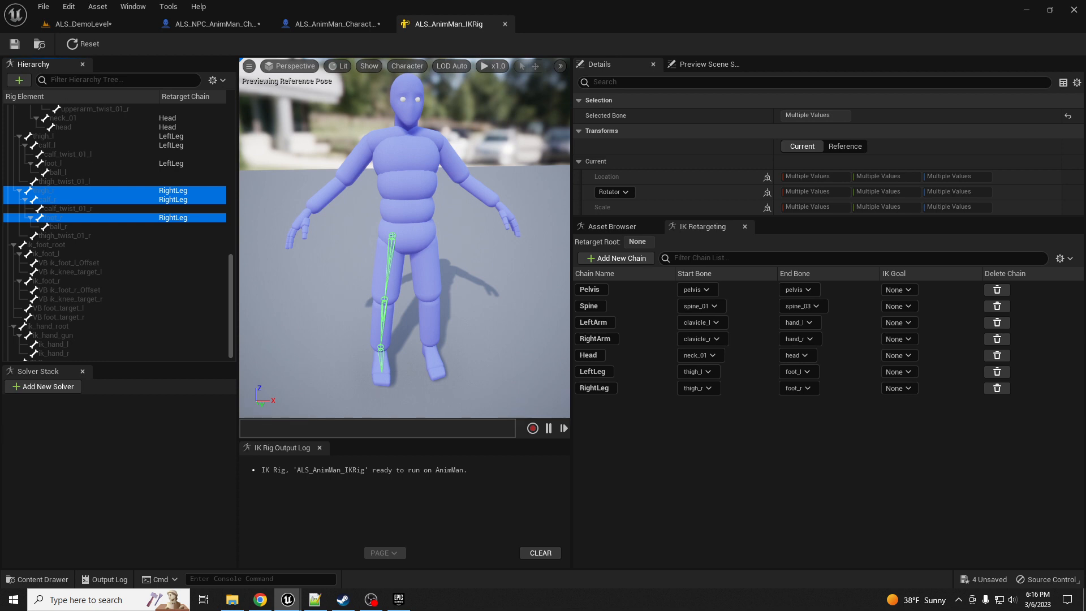
{"action": "left_click_drag", "start_coordinate": [0, 129], "coordinate": [558, 117]}
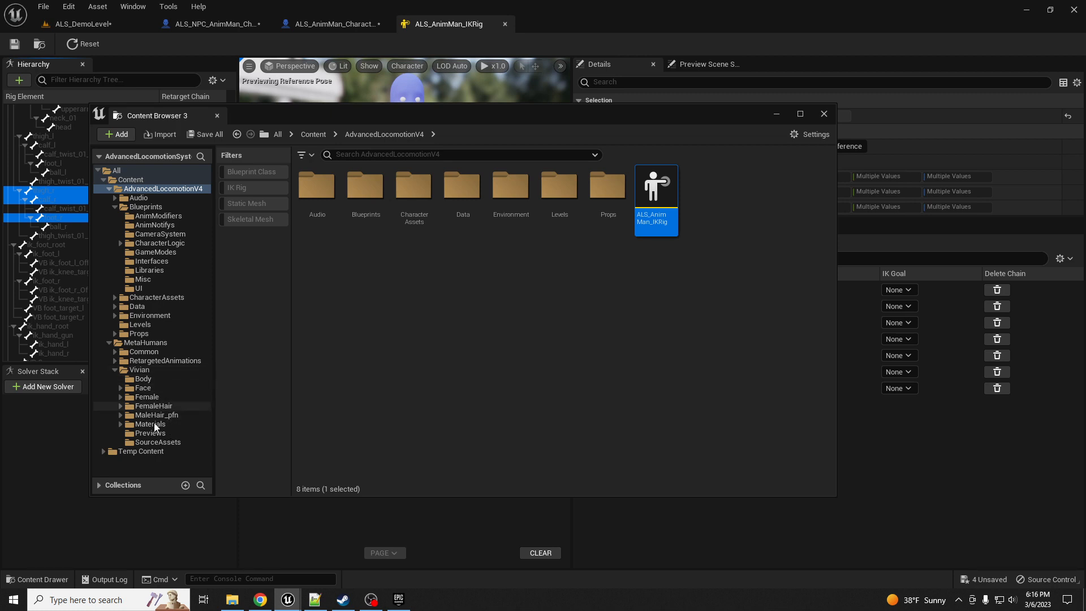
{"action": "left_click", "coordinate": [152, 363]}
{"action": "double_click", "coordinate": [413, 194]}
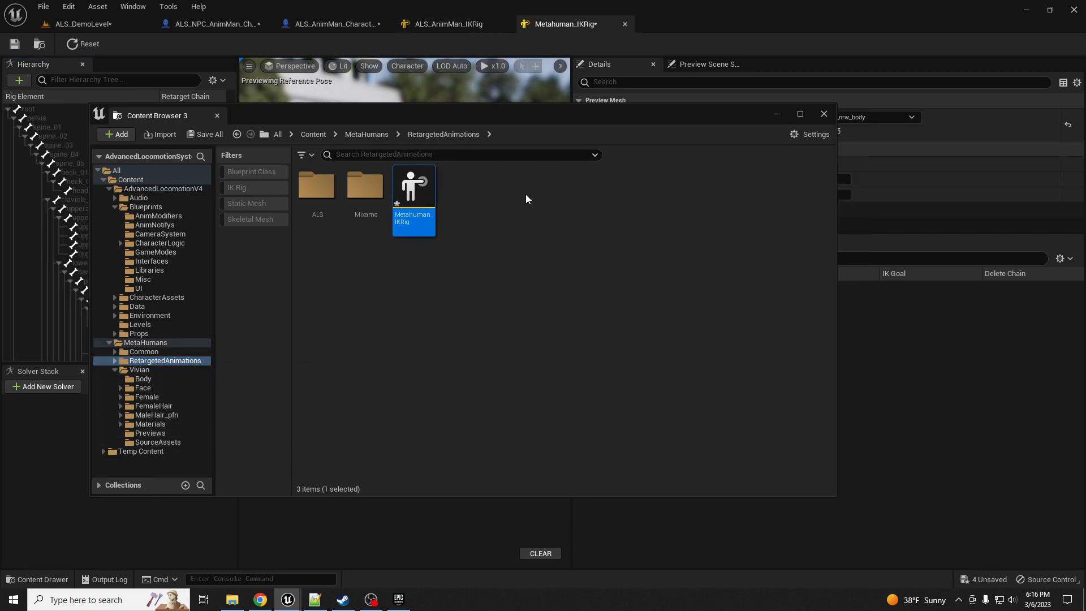
{"action": "left_click_drag", "start_coordinate": [478, 120], "coordinate": [0, 150]}
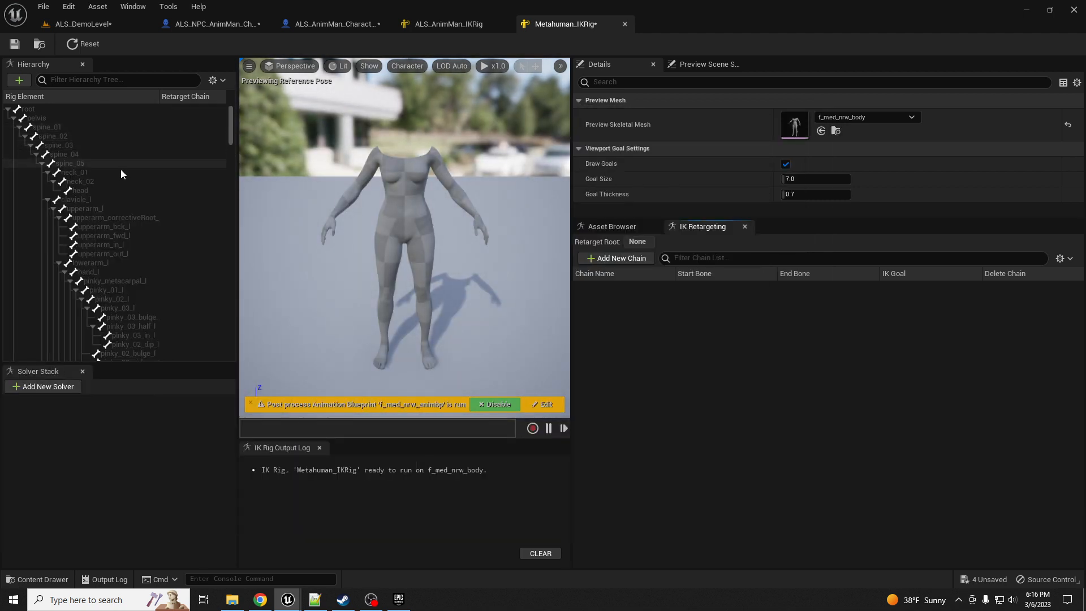
- Create a retarget chain named Pelvis from the pelvis bone of the Metahuman rig, without a goal
{"action": "left_click", "coordinate": [86, 119]}
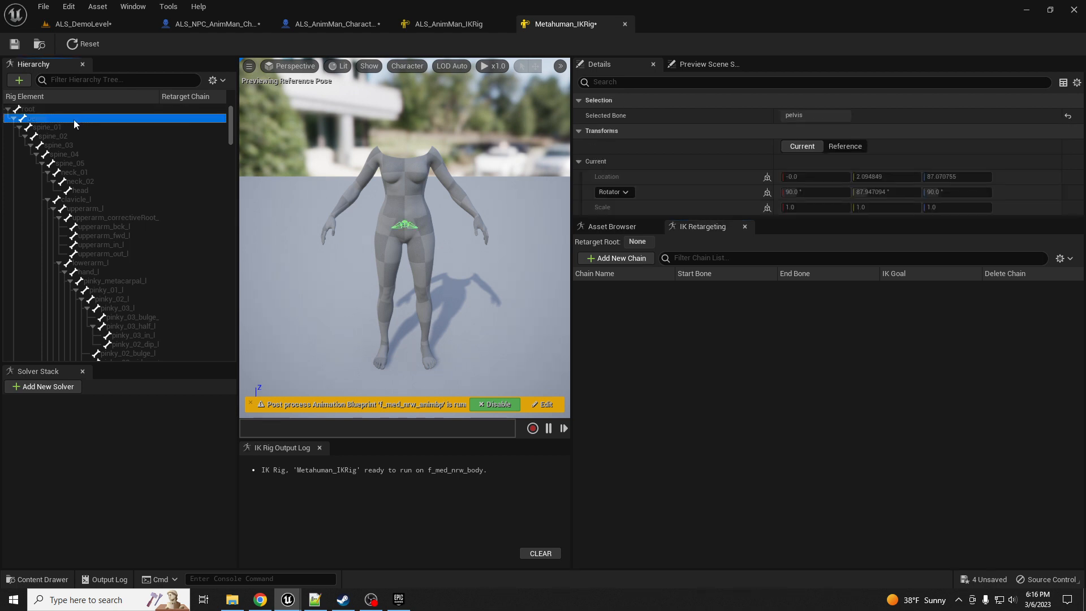
{"action": "right_click", "coordinate": [60, 120]}
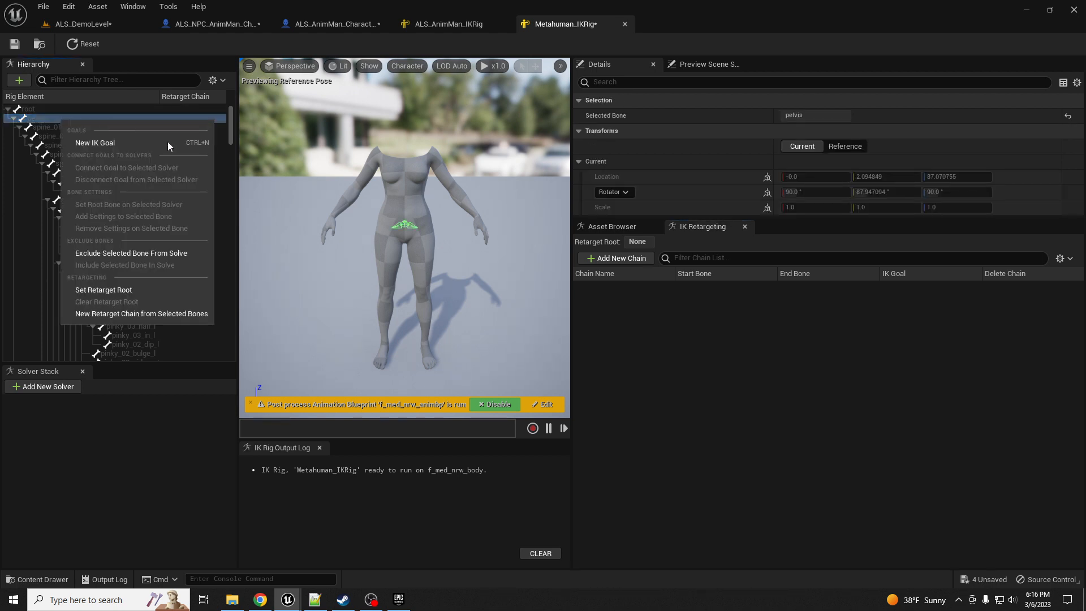
{"action": "left_click", "coordinate": [131, 314]}
{"action": "left_click", "coordinate": [575, 302]}
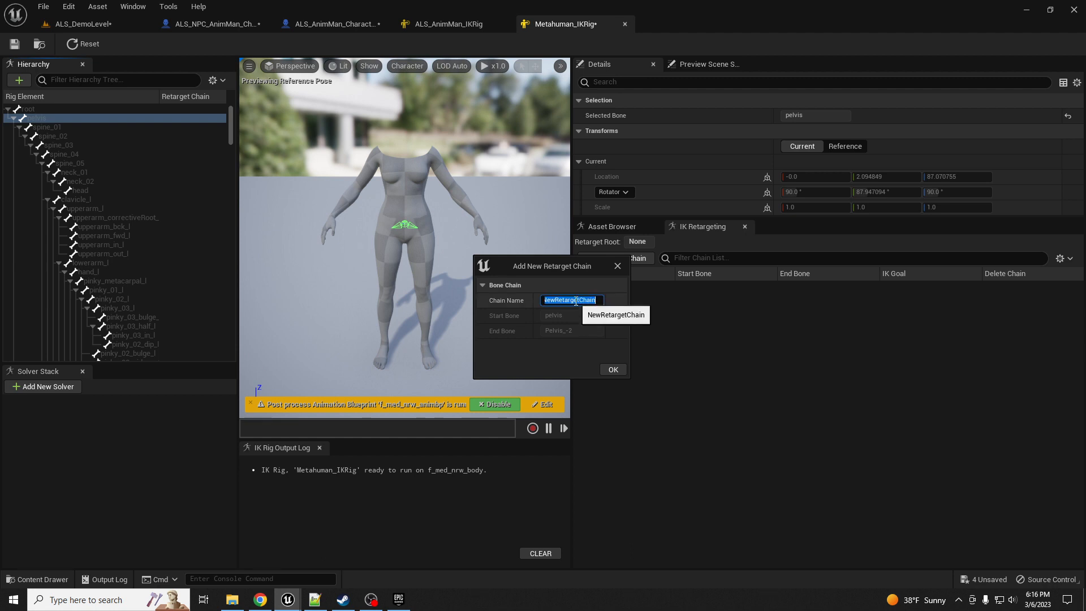
{"action": "type", "text": "Pel"}
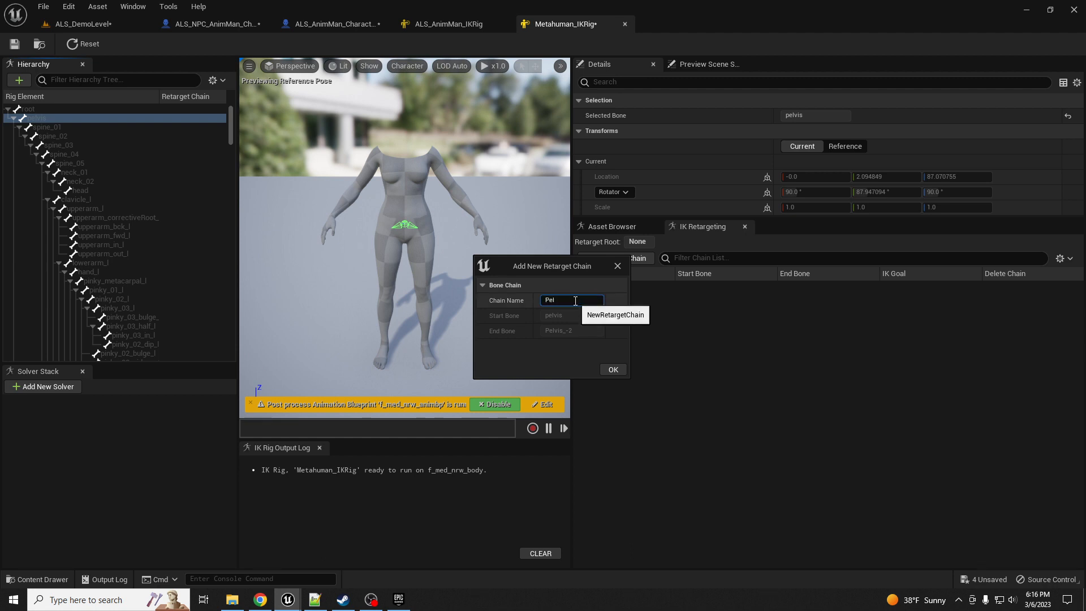
{"action": "type", "text": "vis"}
{"action": "left_click", "coordinate": [612, 370]}
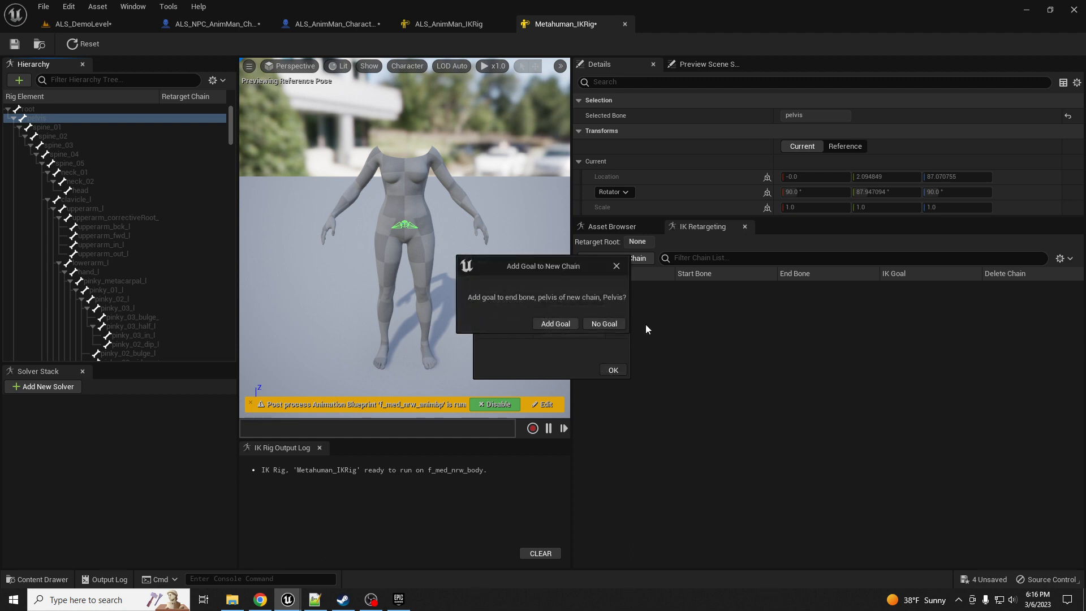
{"action": "left_click", "coordinate": [604, 324]}
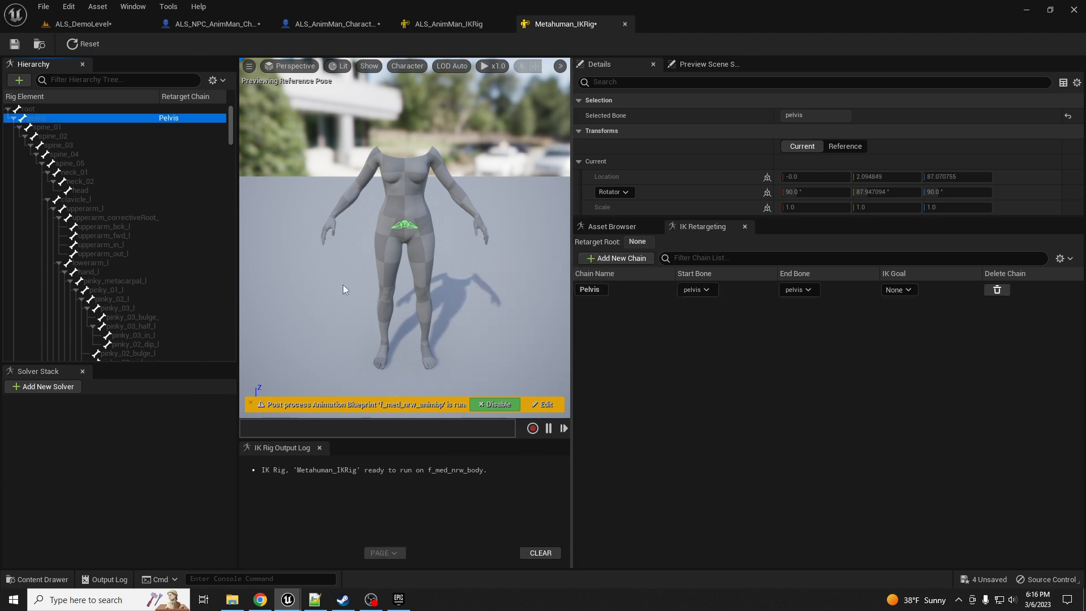
- Create a Spine retarget chain from spine_01 through spine_05, without a goal
{"action": "left_click", "coordinate": [52, 128]}
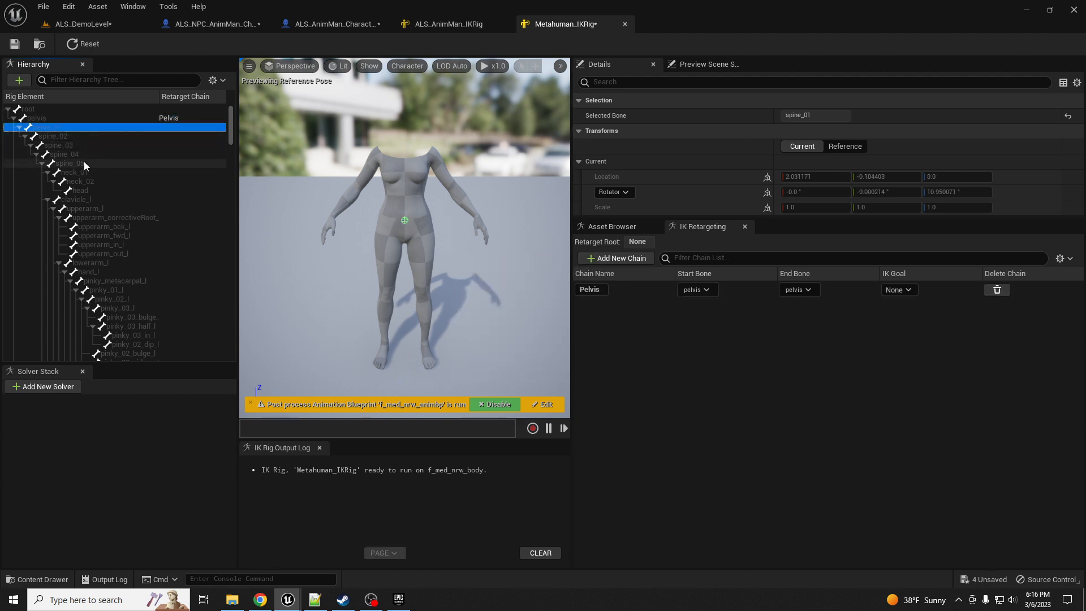
{"action": "left_click", "coordinate": [102, 163], "text": "shift"}
{"action": "right_click", "coordinate": [111, 164]}
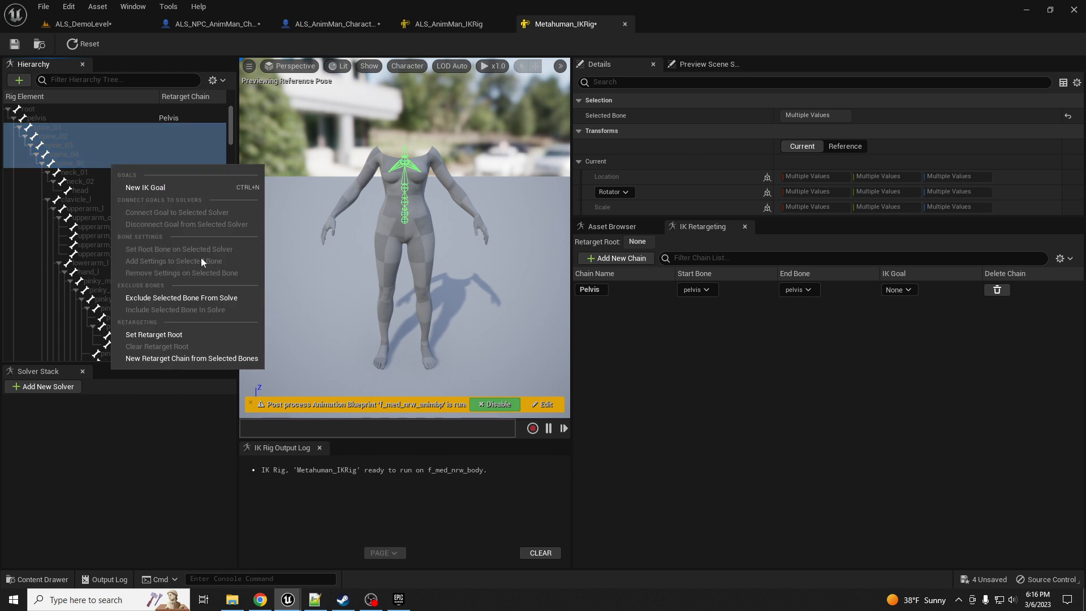
{"action": "left_click", "coordinate": [192, 358]}
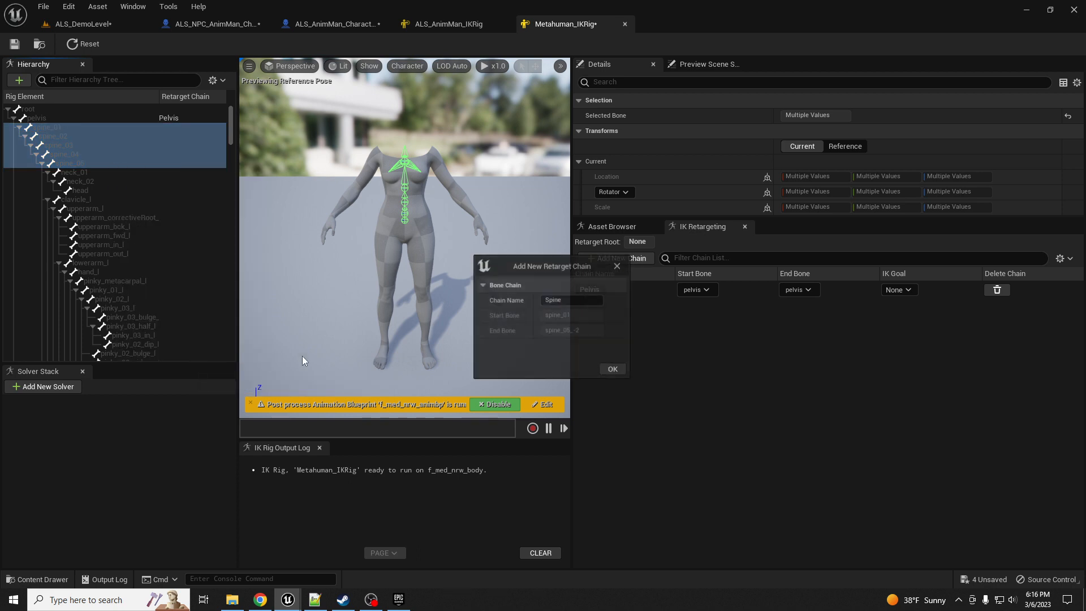
{"action": "left_click", "coordinate": [613, 371]}
{"action": "left_click", "coordinate": [596, 324]}
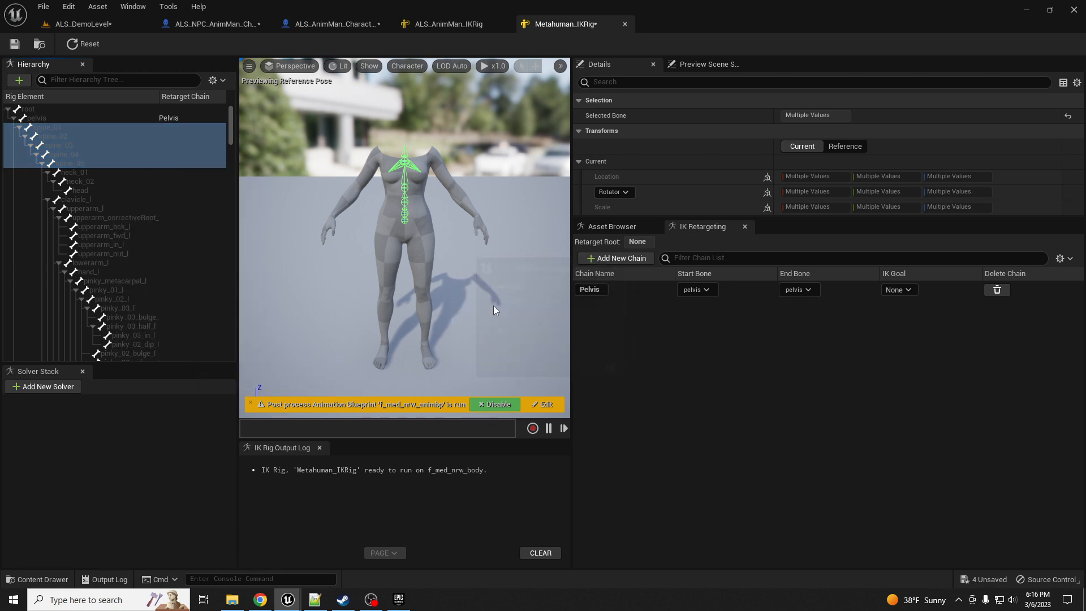
- Create a retarget chain from neck_01 through head, keeping the suggested name Neck and adding no goal
{"action": "left_click_drag", "start_coordinate": [86, 172], "coordinate": [111, 190]}
{"action": "right_click", "coordinate": [112, 193]}
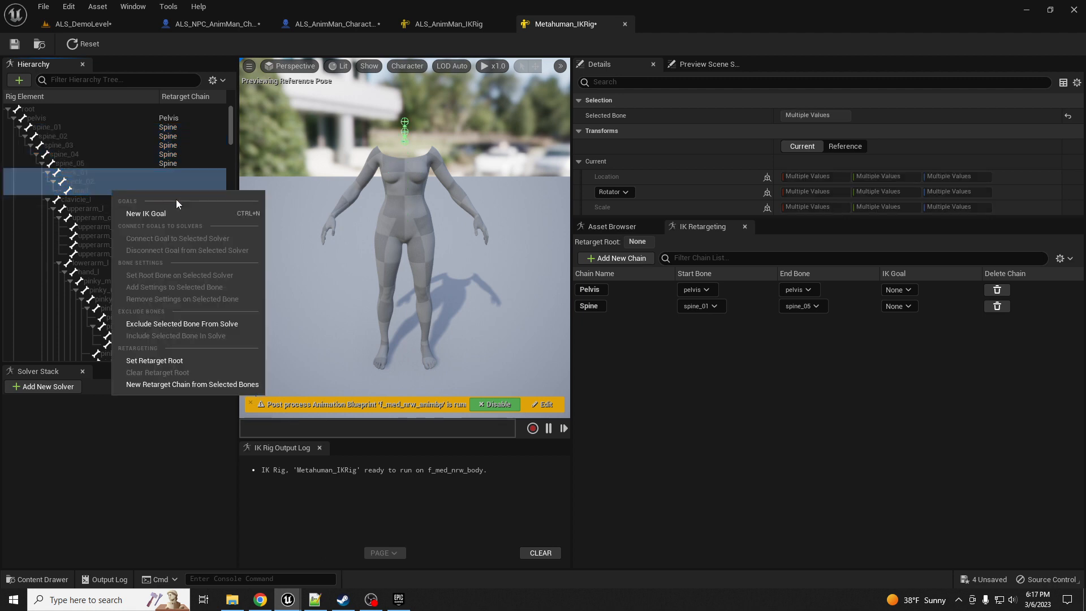
{"action": "left_click", "coordinate": [189, 383]}
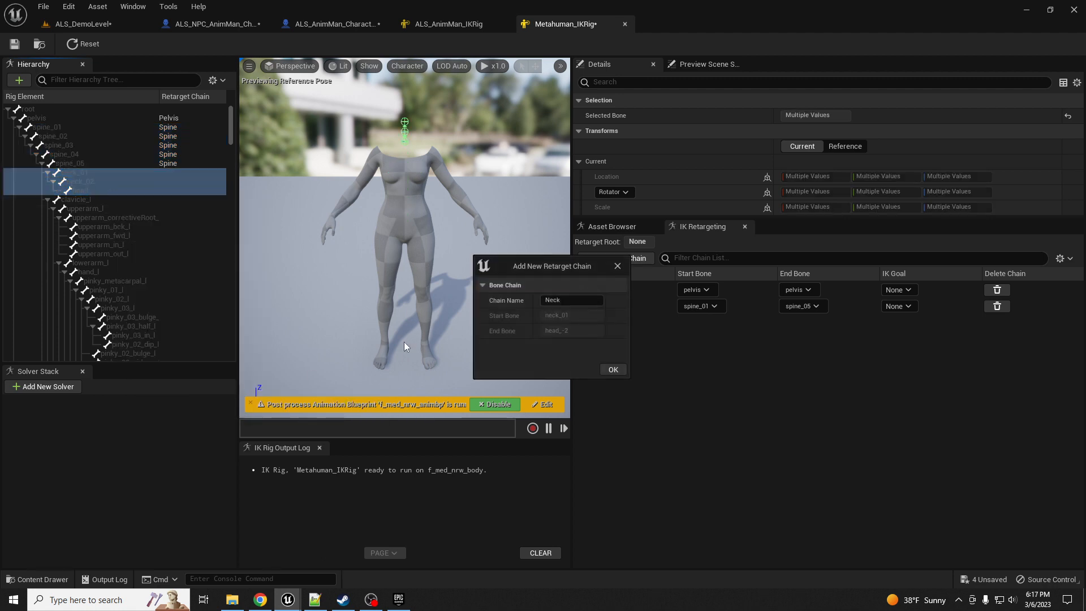
{"action": "left_click", "coordinate": [614, 370]}
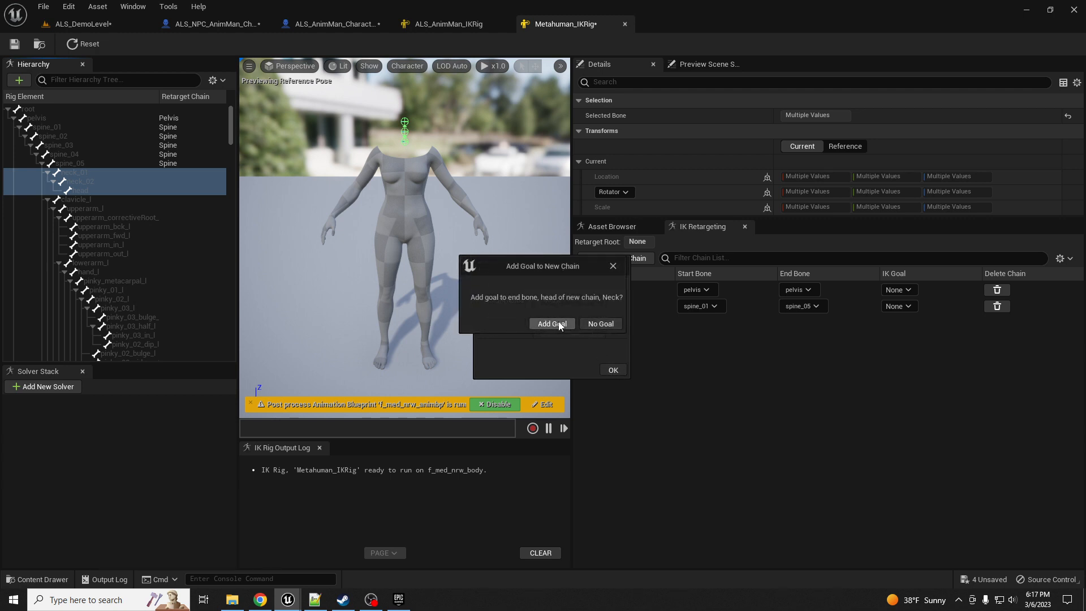
{"action": "left_click", "coordinate": [600, 323]}
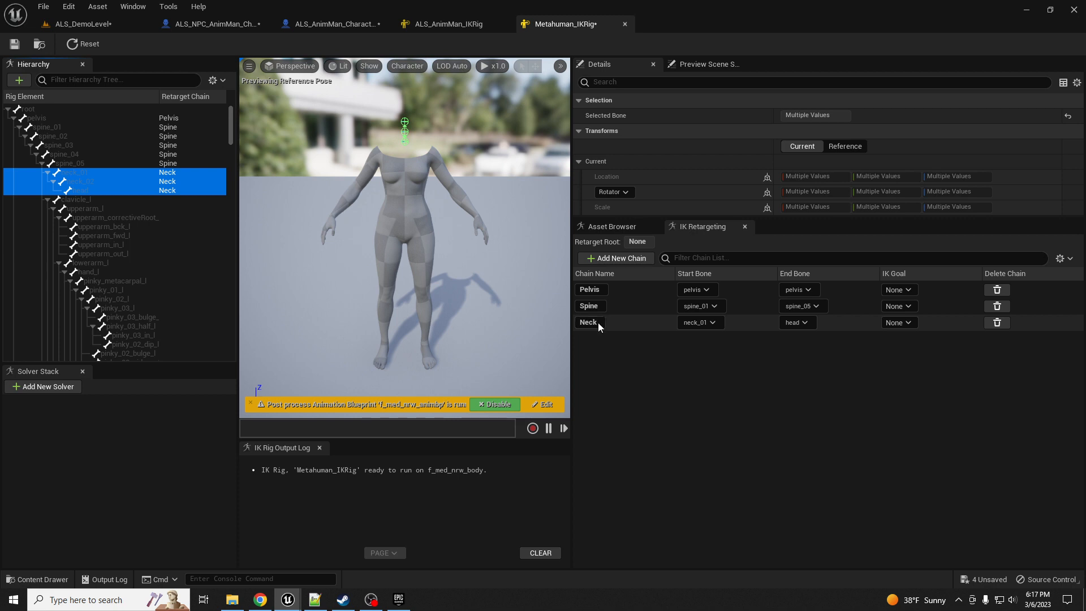
- Rename the Head retarget chain to Neck in ALS_AnimMan_IKRig and save the asset
{"action": "left_click", "coordinate": [452, 24]}
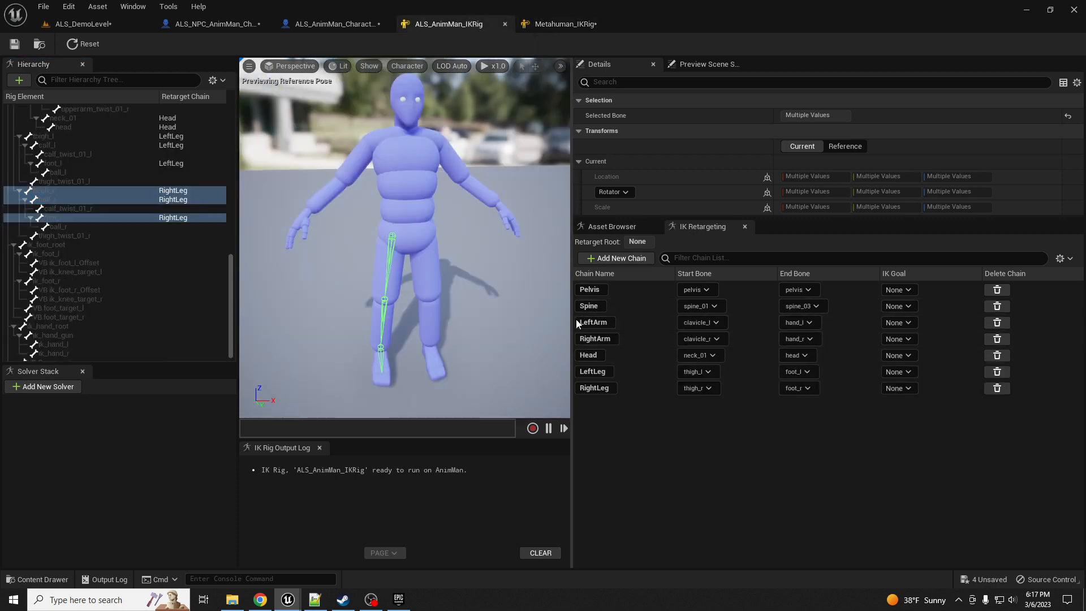
{"action": "left_click", "coordinate": [596, 354]}
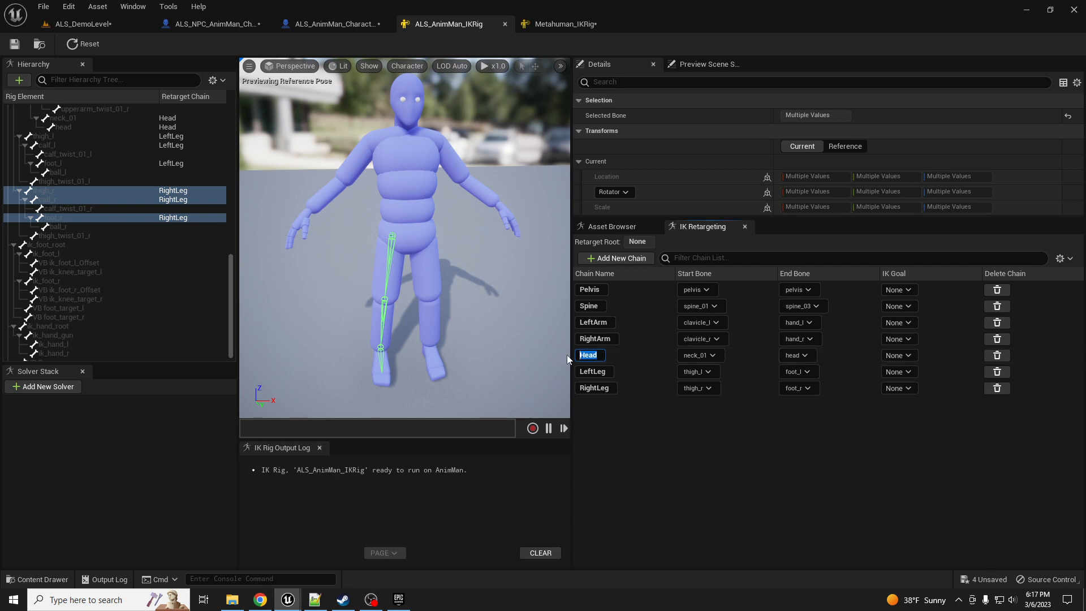
{"action": "type", "text": "Neck"}
{"action": "key", "text": "Return"}
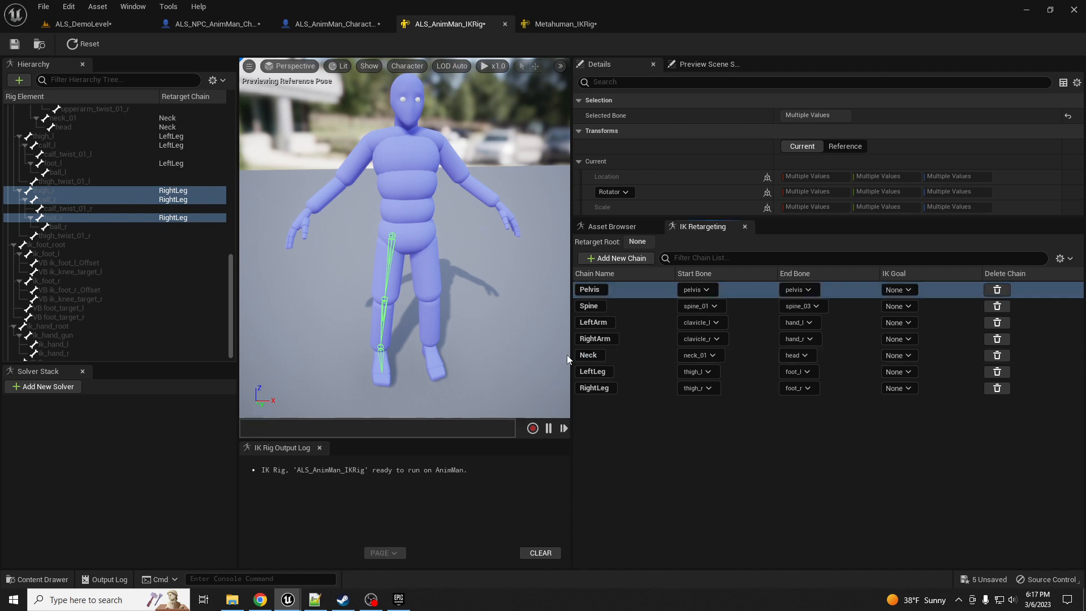
{"action": "left_click", "coordinate": [14, 43]}
- In Metahuman_IKRig, create a LeftArm retarget chain from clavicle_l through upperarm_l and lowerarm_l to hand_l, excluding the upper-arm corrective bones and adding no goal
{"action": "left_click", "coordinate": [548, 26]}
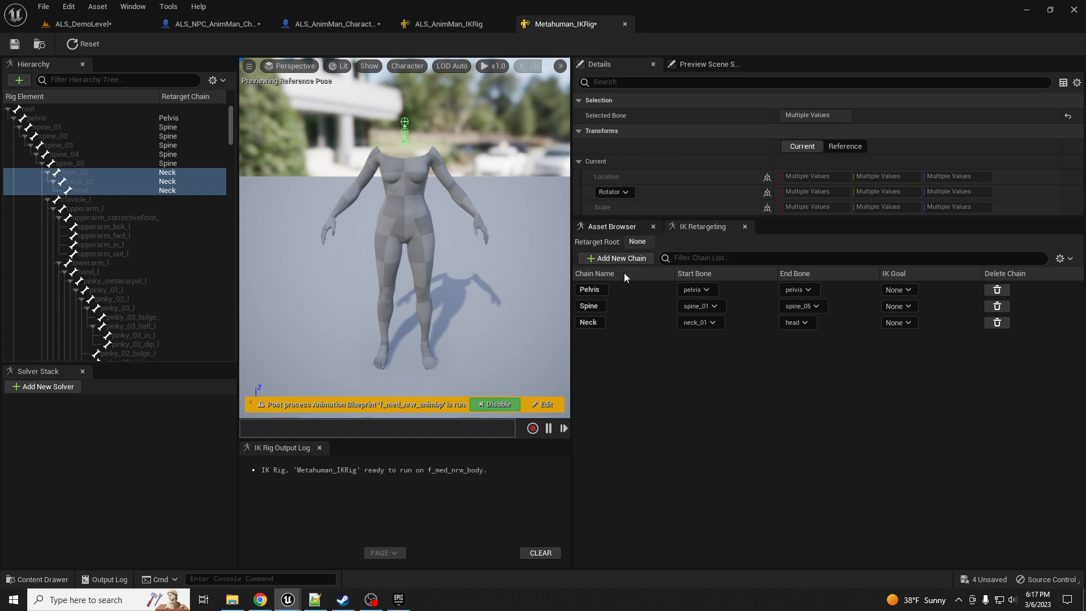
{"action": "left_click", "coordinate": [96, 199]}
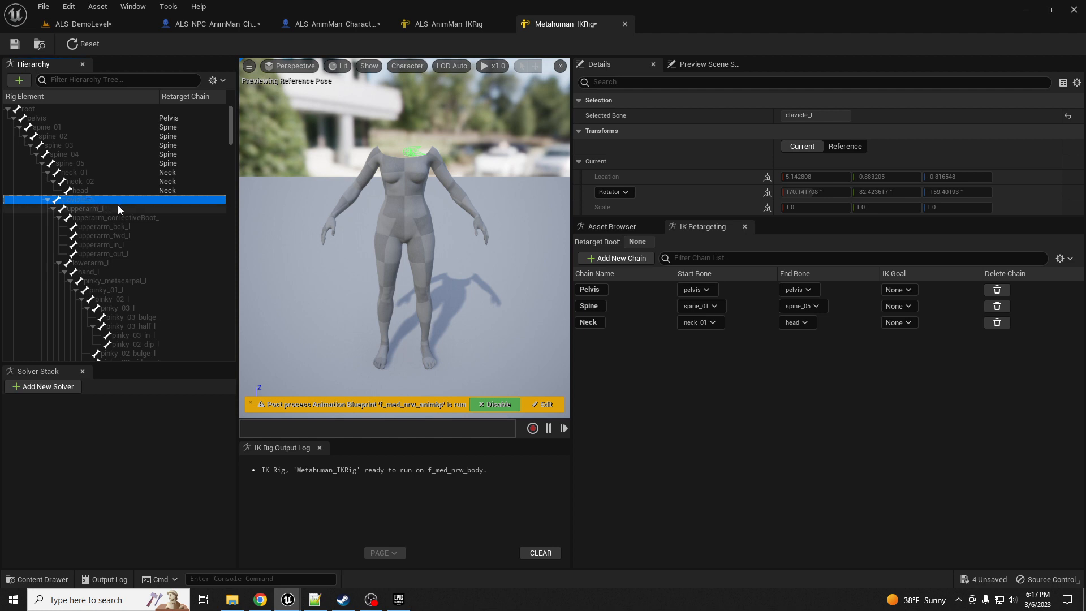
{"action": "left_click", "coordinate": [96, 272], "text": "shift"}
{"action": "left_click", "coordinate": [114, 253], "text": "ctrl"}
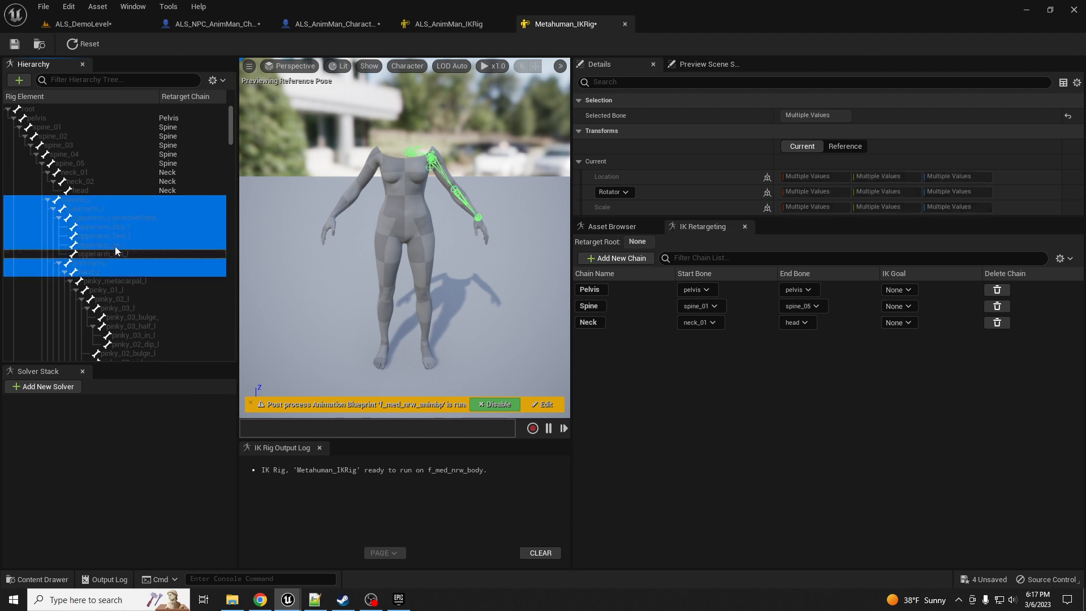
{"action": "left_click", "coordinate": [115, 245], "text": "ctrl"}
{"action": "left_click", "coordinate": [116, 235], "text": "ctrl"}
{"action": "left_click", "coordinate": [118, 227], "text": "ctrl"}
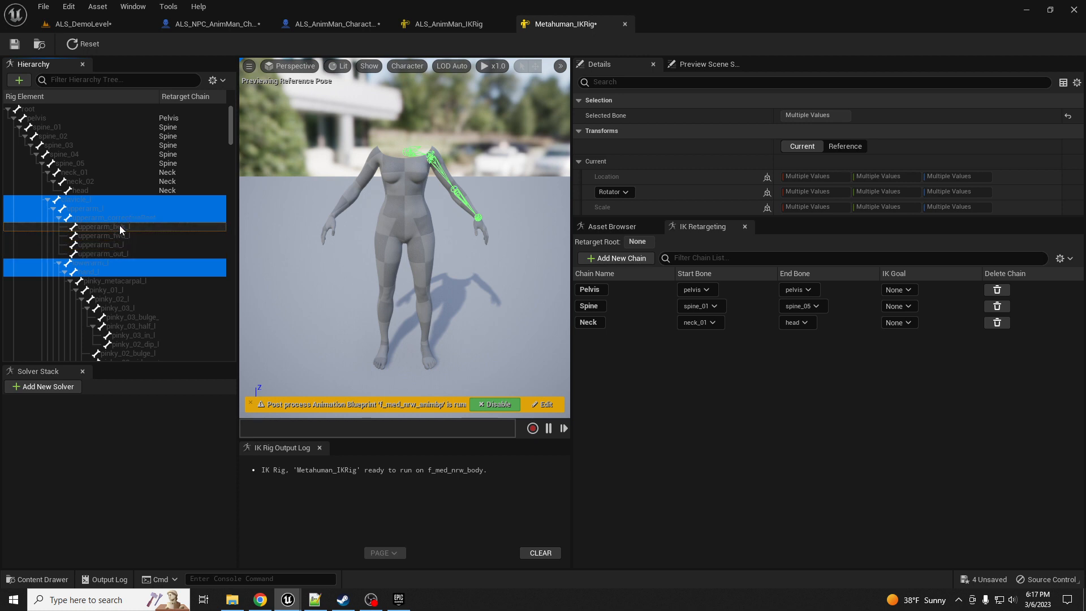
{"action": "left_click", "coordinate": [125, 218], "text": "ctrl"}
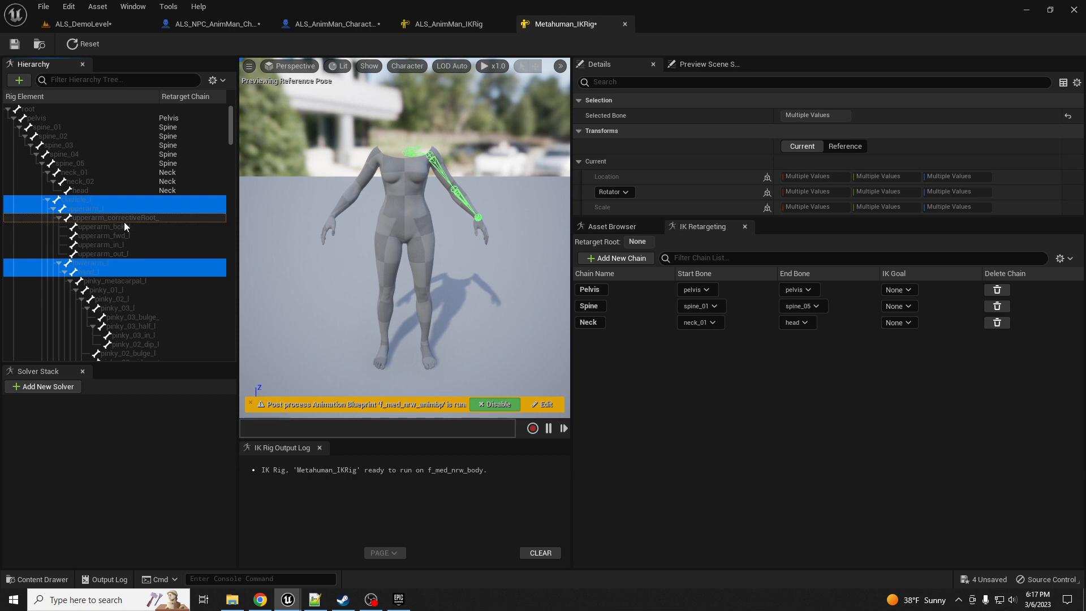
{"action": "right_click", "coordinate": [119, 207]}
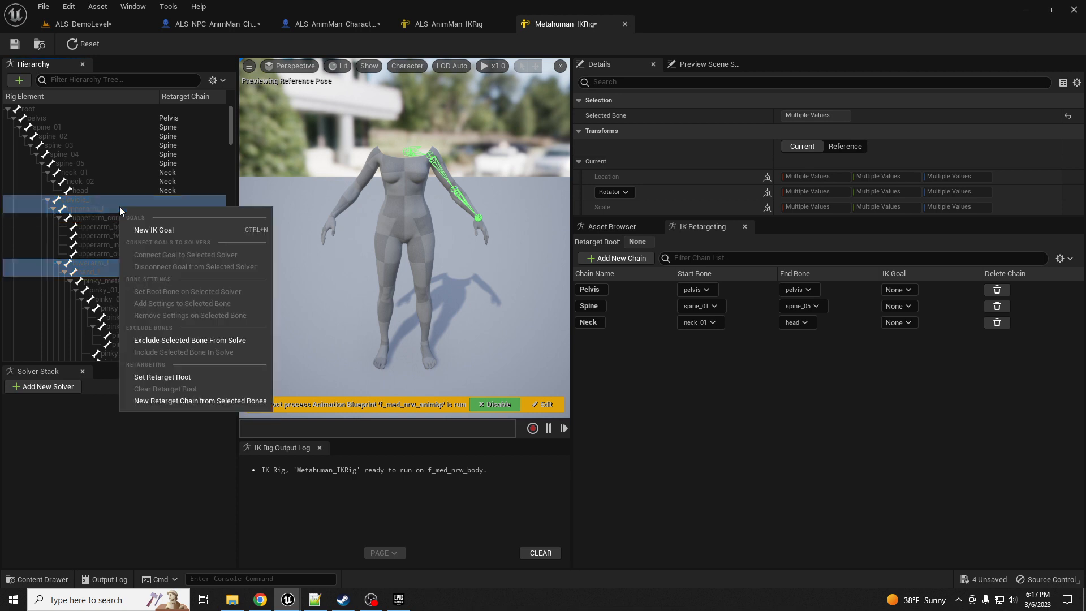
{"action": "left_click", "coordinate": [191, 401]}
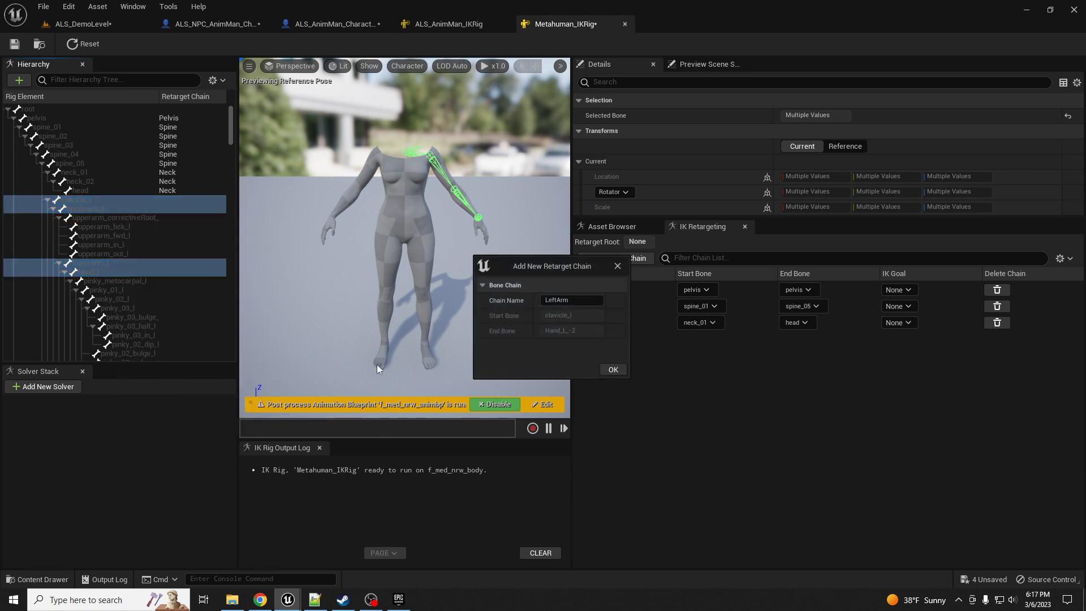
{"action": "left_click", "coordinate": [607, 365]}
{"action": "left_click", "coordinate": [606, 321]}
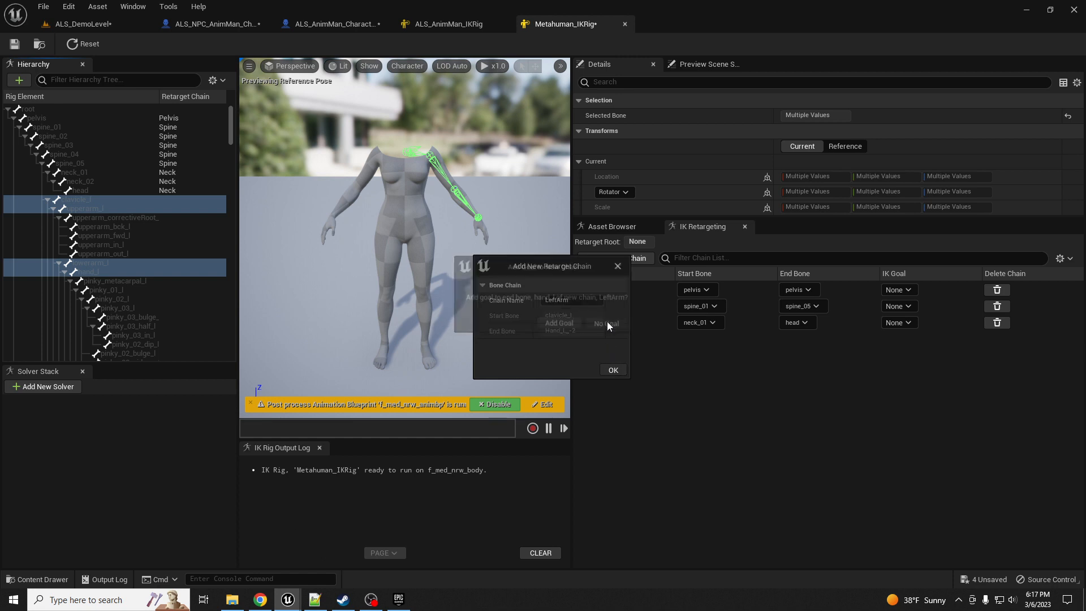
- Create a RightArm retarget chain from clavicle_r through upperarm_r and lowerarm_r to hand_r, without a goal
{"action": "scroll", "coordinate": [148, 274], "scroll_direction": "down", "scroll_amount": 8}
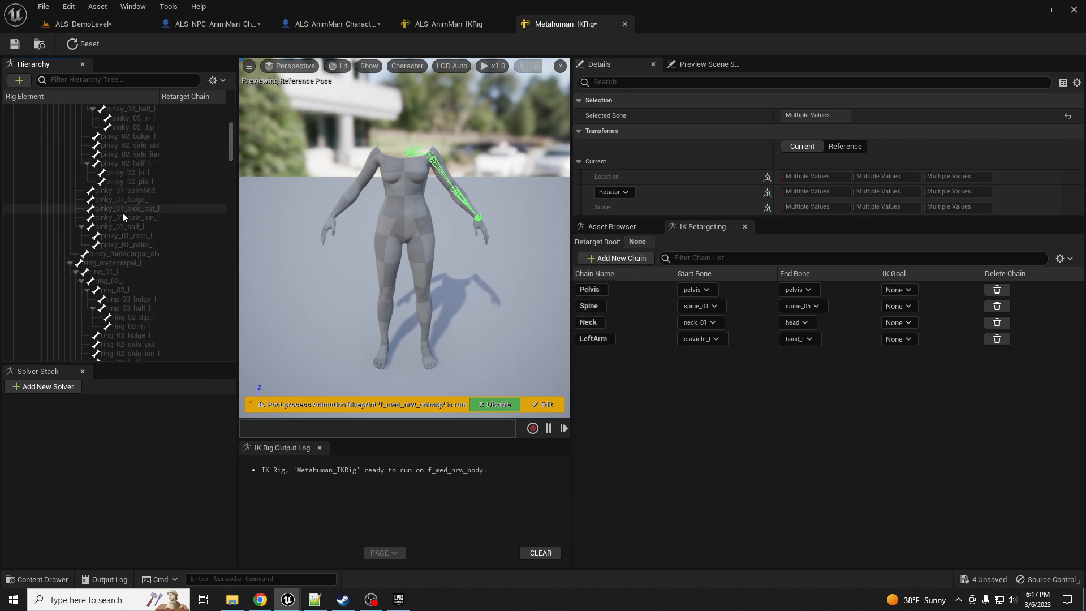
{"action": "scroll", "coordinate": [121, 234], "scroll_direction": "down", "scroll_amount": 1}
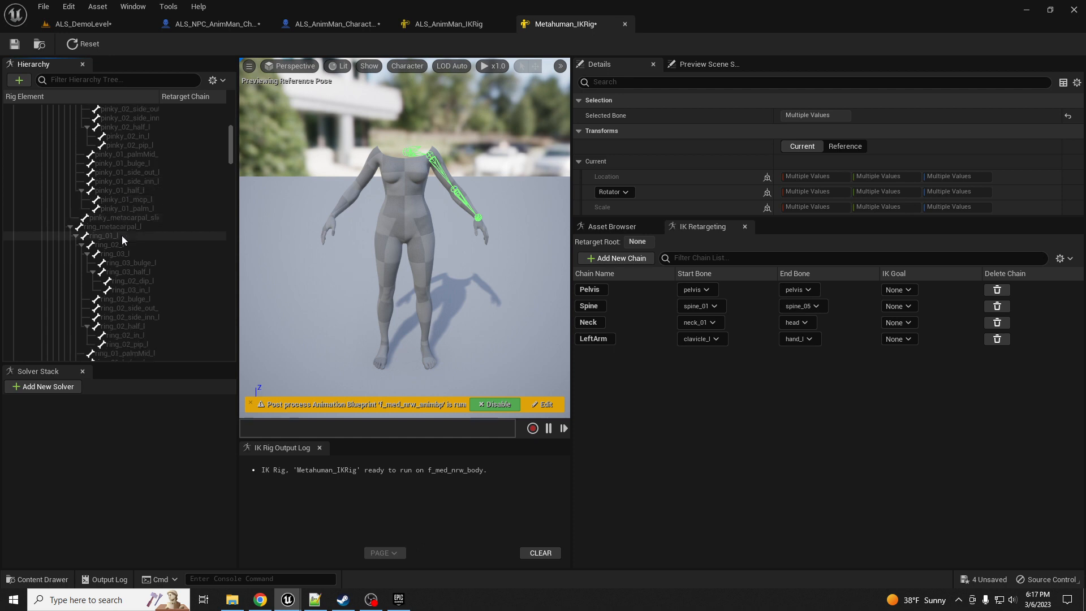
{"action": "scroll", "coordinate": [119, 238], "scroll_direction": "down", "scroll_amount": 10}
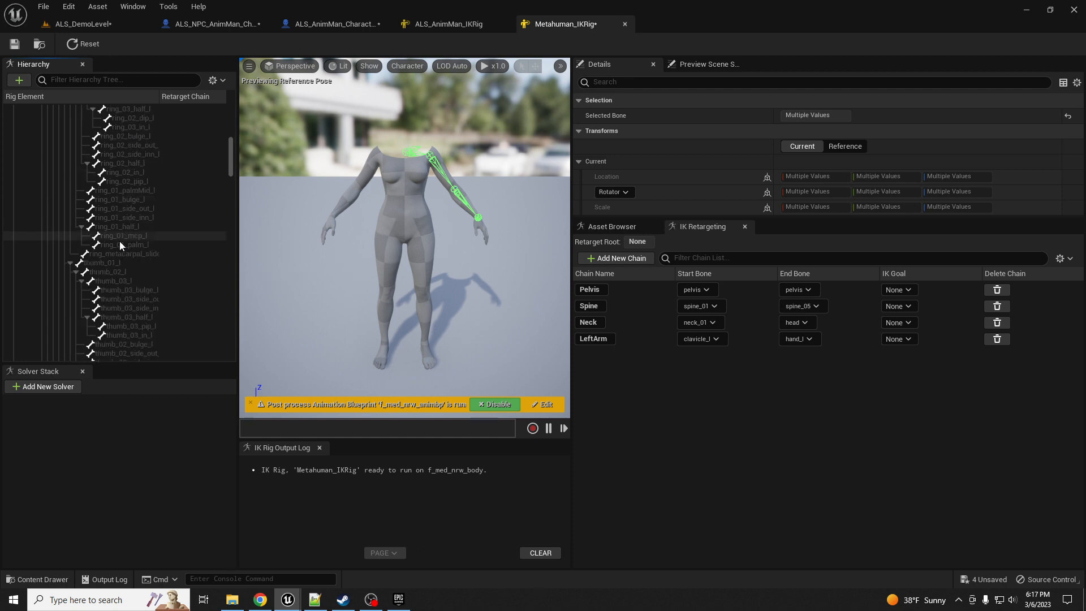
{"action": "scroll", "coordinate": [111, 255], "scroll_direction": "down", "scroll_amount": 12}
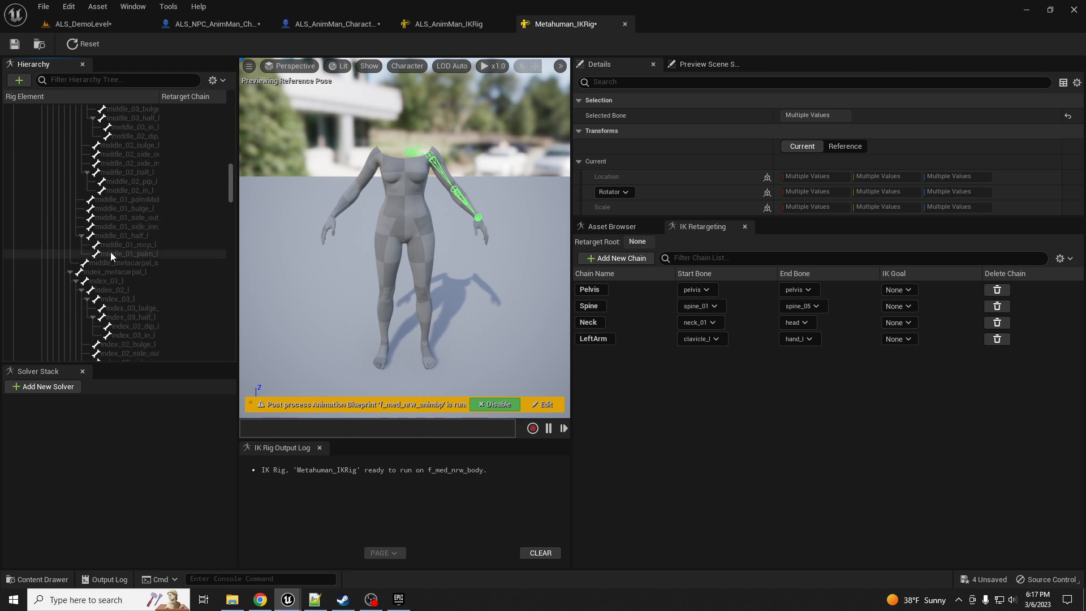
{"action": "scroll", "coordinate": [110, 252], "scroll_direction": "down", "scroll_amount": 5}
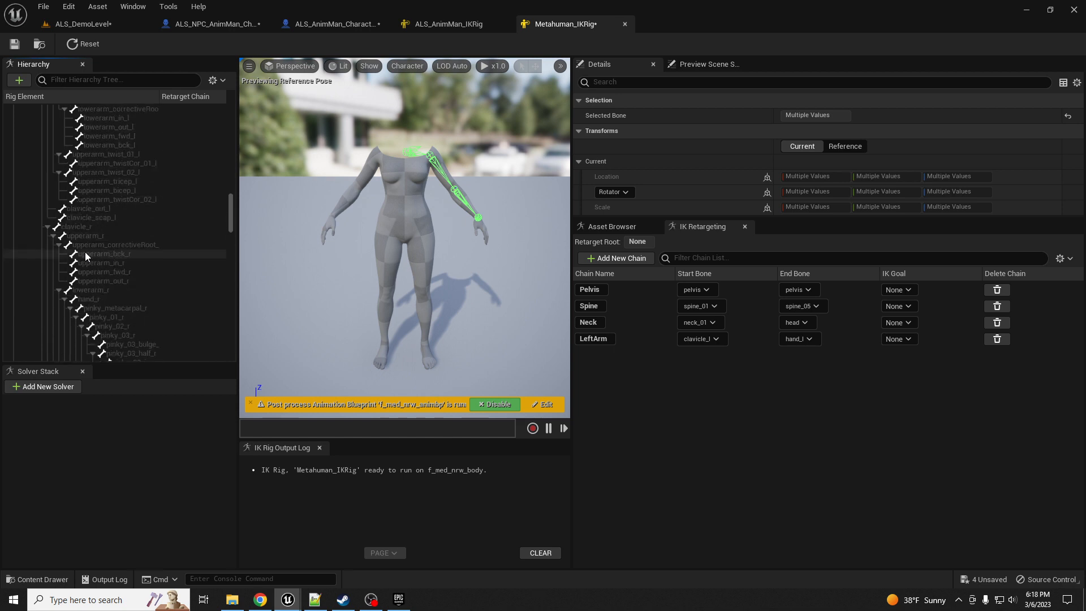
{"action": "left_click", "coordinate": [79, 228]}
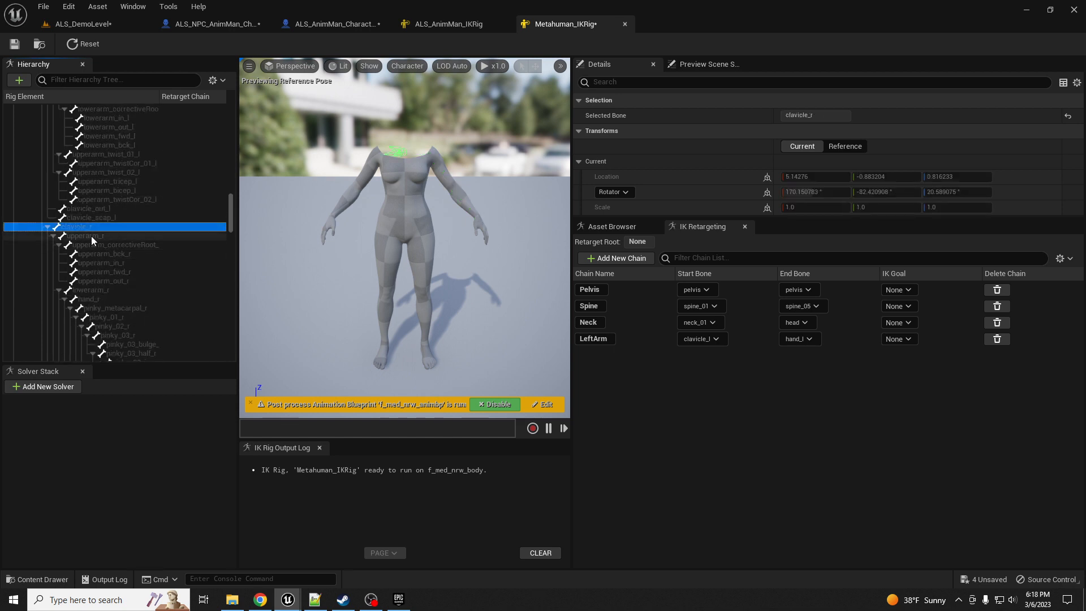
{"action": "left_click", "coordinate": [90, 236], "text": "ctrl"}
{"action": "left_click", "coordinate": [97, 291], "text": "ctrl"}
{"action": "left_click", "coordinate": [96, 299], "text": "ctrl"}
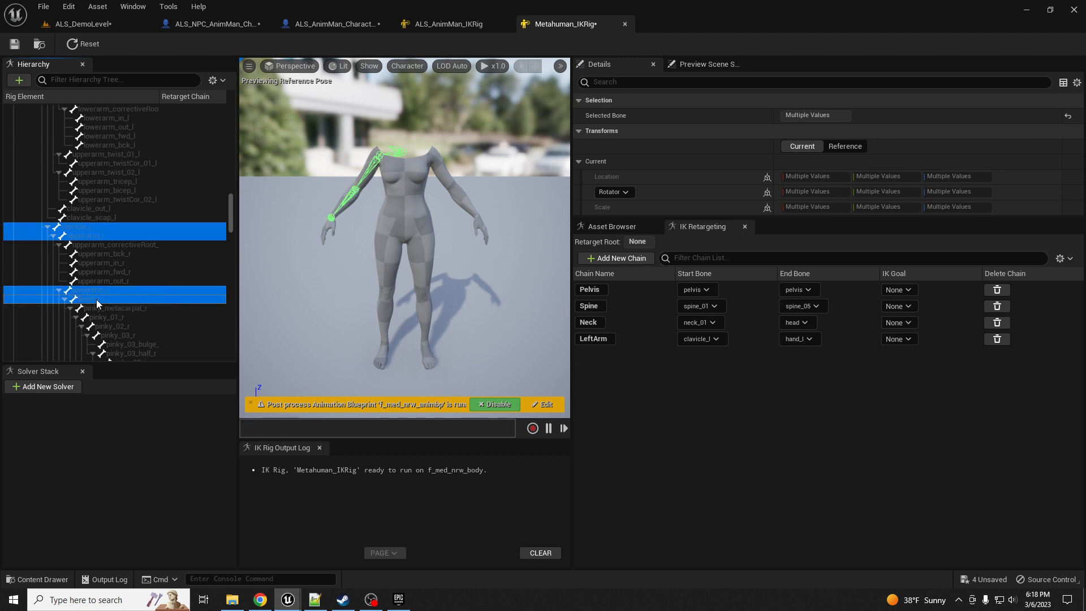
{"action": "right_click", "coordinate": [97, 300]}
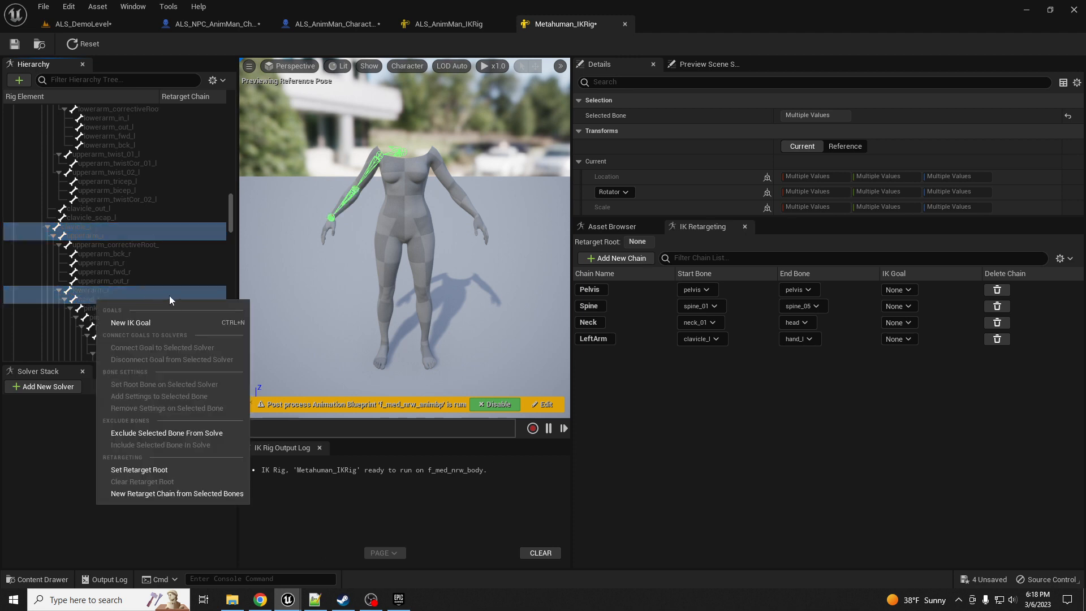
{"action": "left_click", "coordinate": [178, 494]}
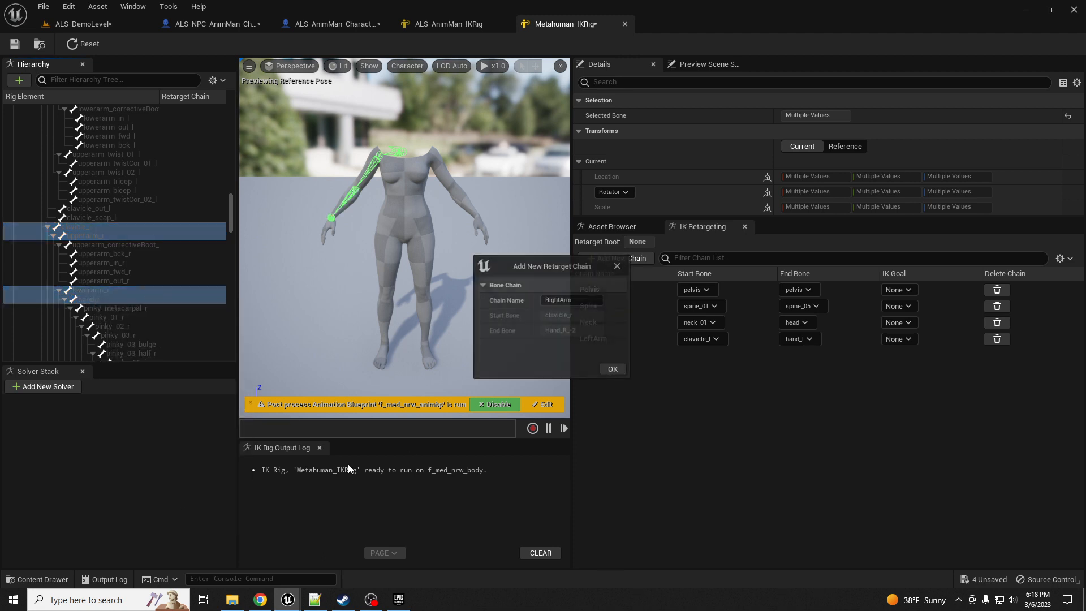
{"action": "left_click", "coordinate": [614, 369]}
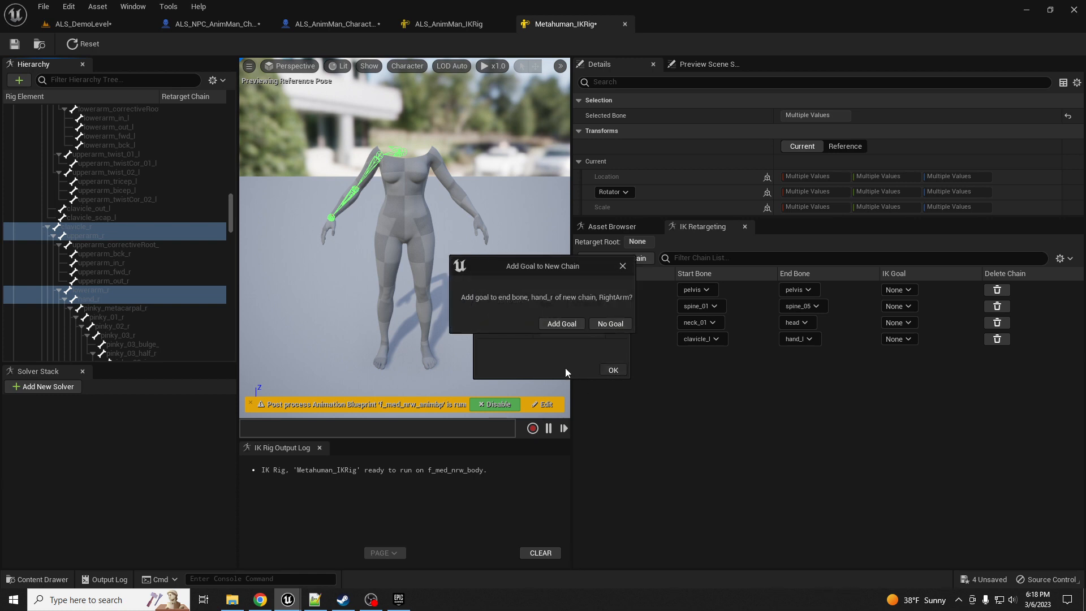
{"action": "left_click", "coordinate": [603, 324]}
- Create a RightLeg retarget chain from thigh_r through calf_r to foot_r, without a goal
{"action": "scroll", "coordinate": [120, 277], "scroll_direction": "down", "scroll_amount": 6}
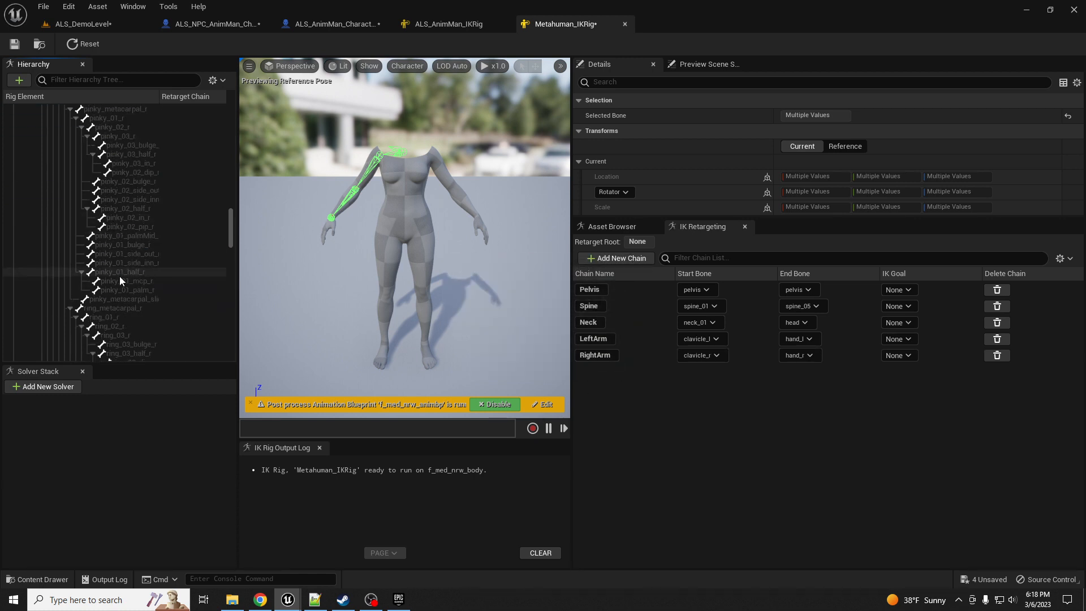
{"action": "scroll", "coordinate": [120, 276], "scroll_direction": "down", "scroll_amount": 15}
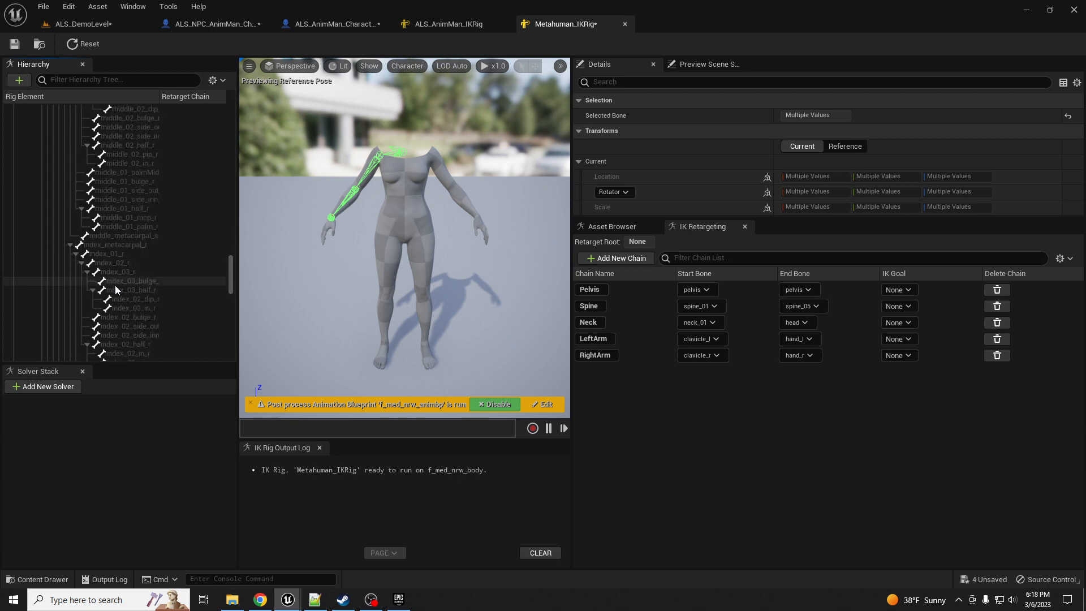
{"action": "scroll", "coordinate": [116, 289], "scroll_direction": "down", "scroll_amount": 10}
{"action": "scroll", "coordinate": [115, 289], "scroll_direction": "down", "scroll_amount": 2}
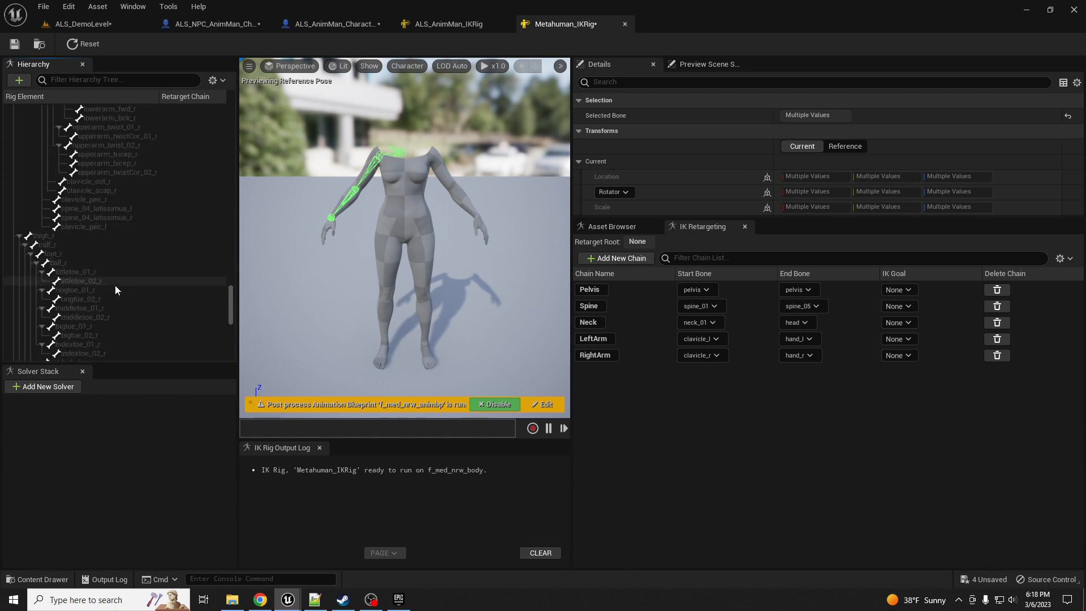
{"action": "left_click", "coordinate": [102, 236]}
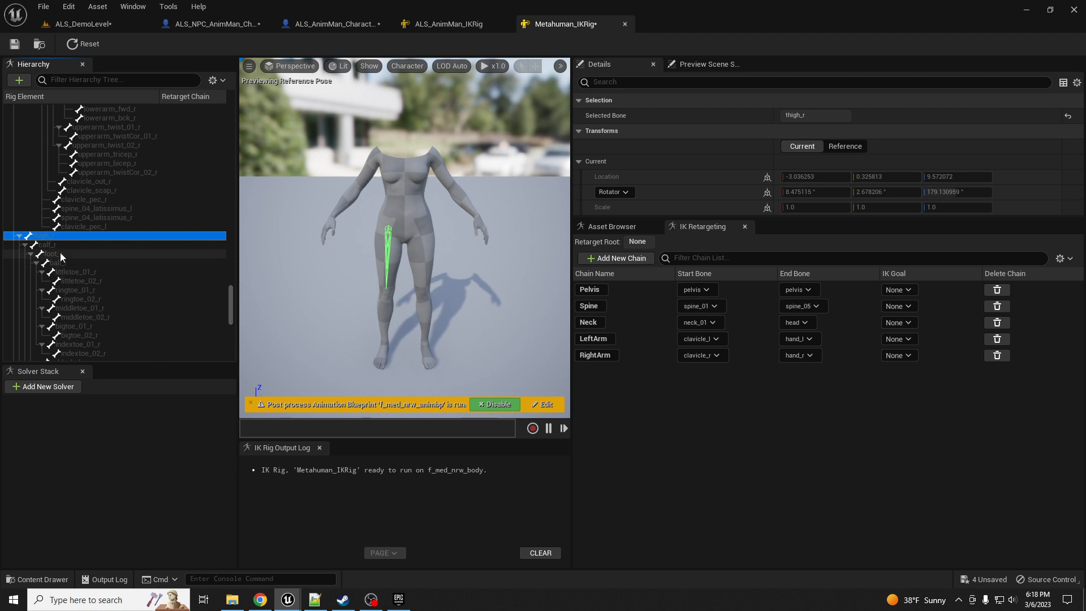
{"action": "left_click", "coordinate": [63, 256], "text": "shift"}
{"action": "right_click", "coordinate": [83, 261]}
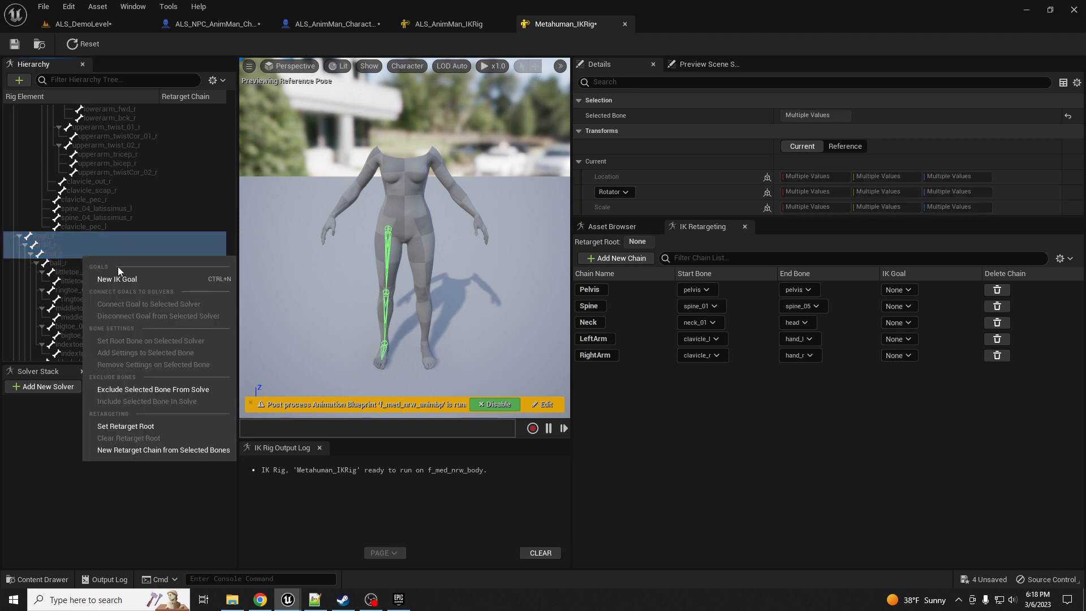
{"action": "left_click", "coordinate": [159, 450]}
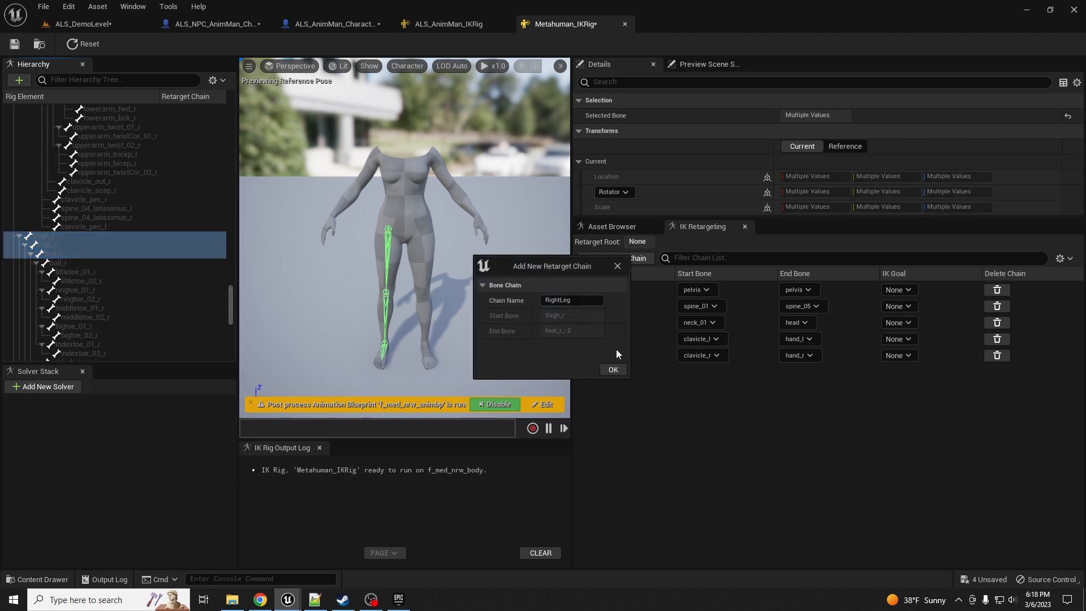
{"action": "left_click", "coordinate": [609, 365]}
{"action": "left_click", "coordinate": [606, 326]}
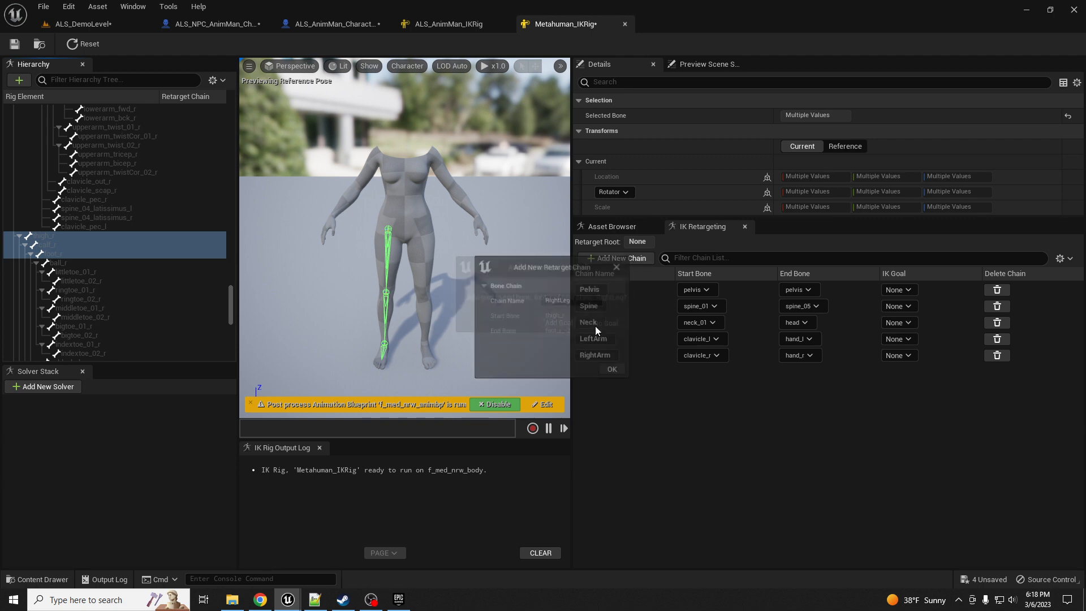
- Create a LeftLeg retarget chain from thigh_l through calf_l to foot_l without a goal, and save Metahuman_IKRig
{"action": "scroll", "coordinate": [112, 283], "scroll_direction": "down", "scroll_amount": 8}
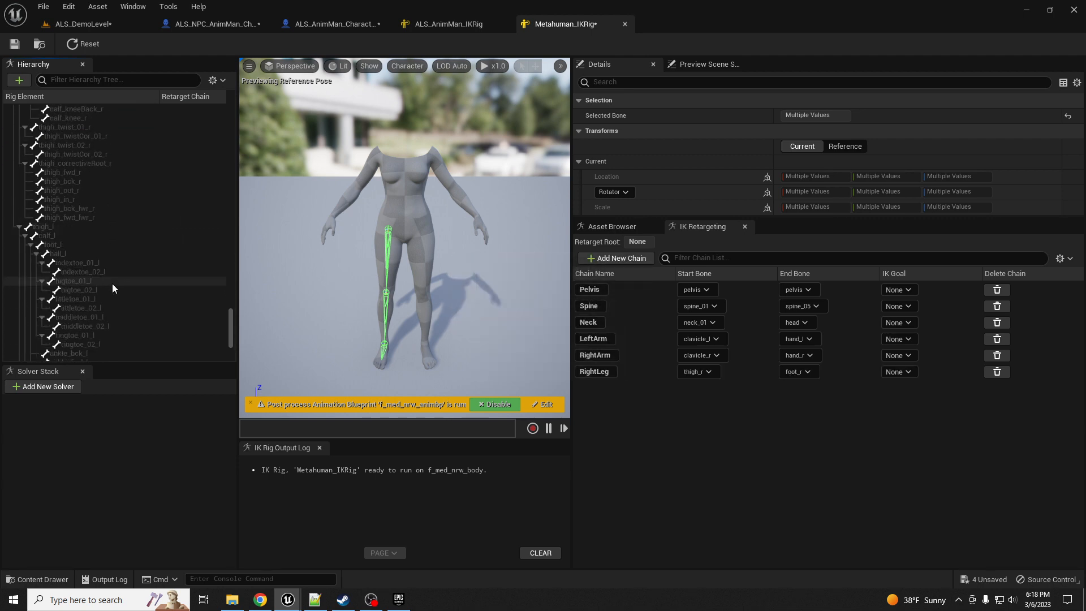
{"action": "left_click", "coordinate": [45, 227]}
{"action": "left_click", "coordinate": [64, 246], "text": "shift"}
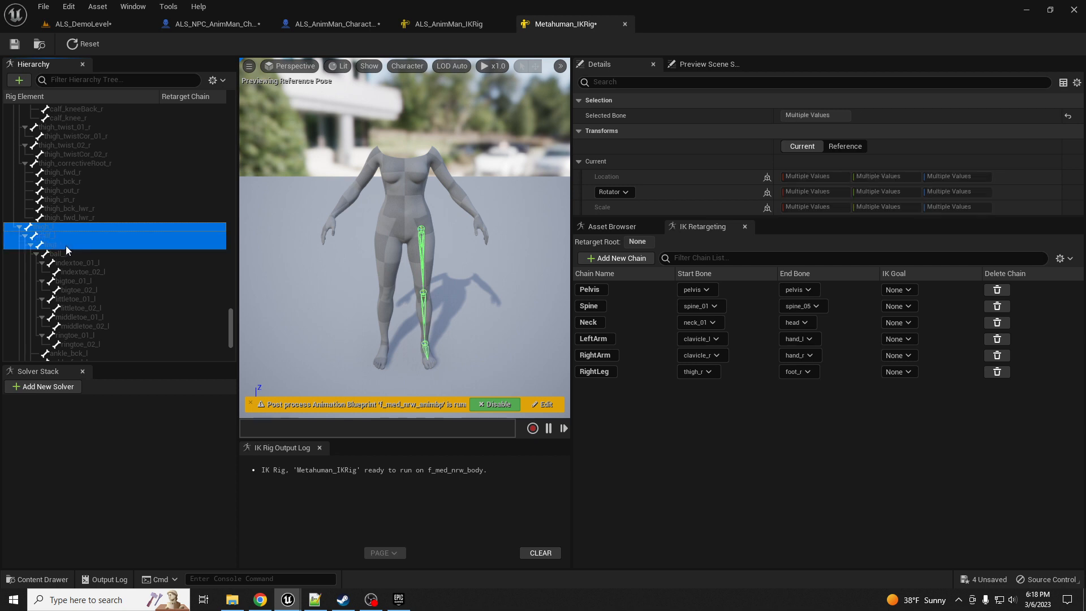
{"action": "right_click", "coordinate": [66, 246]}
{"action": "left_click", "coordinate": [165, 438]}
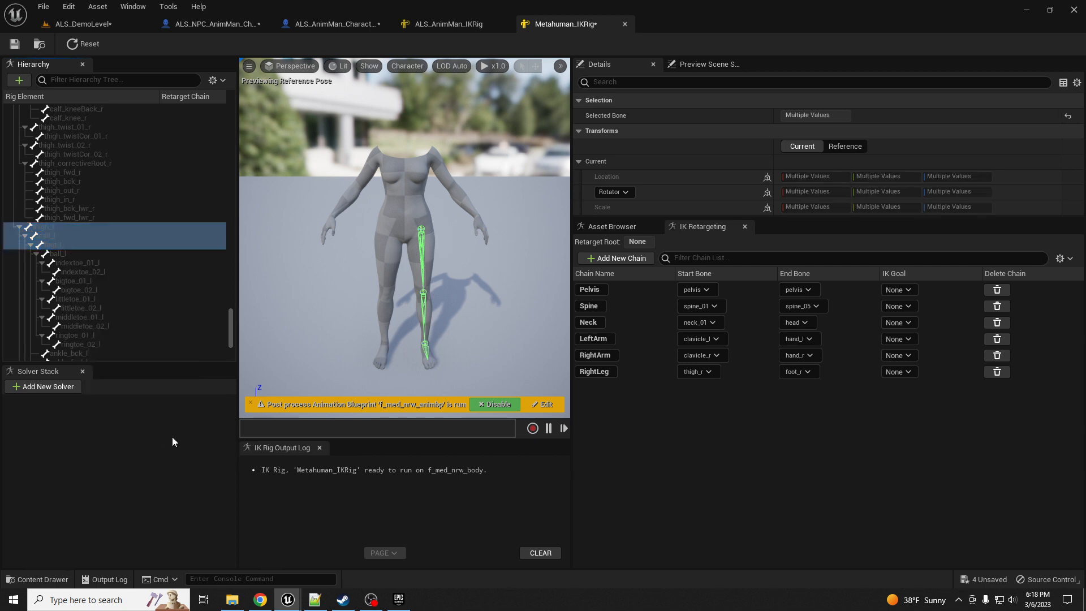
{"action": "left_click", "coordinate": [612, 372]}
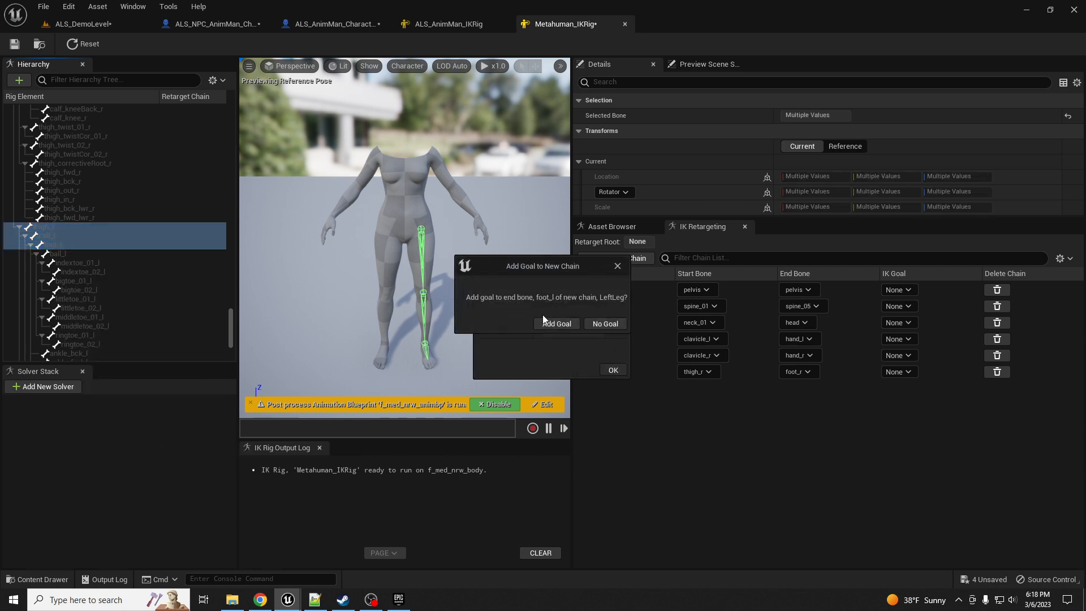
{"action": "left_click", "coordinate": [610, 326]}
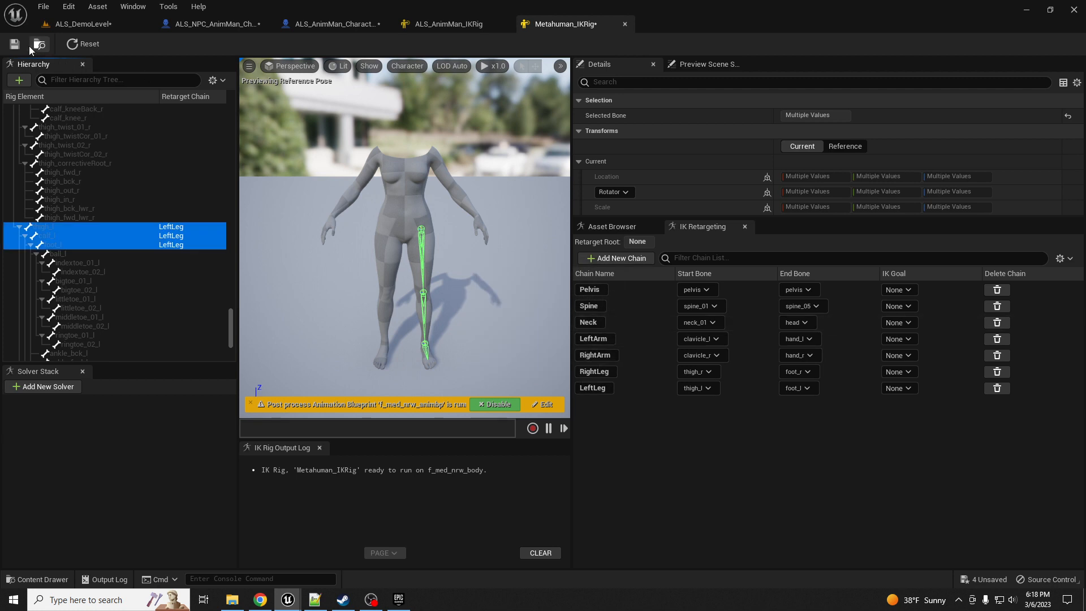
{"action": "left_click", "coordinate": [15, 43]}
- Create an IK Retargeter in the MetaHumans/RetargetedAnimations folder with ALS_AnimMan_IKRig as its source rig
{"action": "left_click_drag", "start_coordinate": [0, 170], "coordinate": [633, 104]}
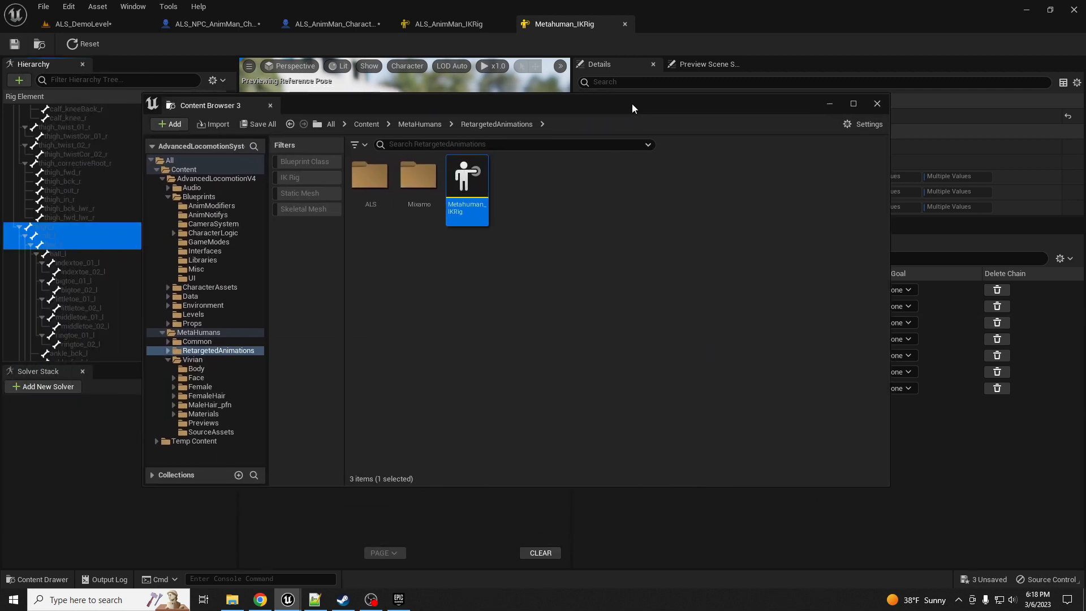
{"action": "right_click", "coordinate": [538, 210]}
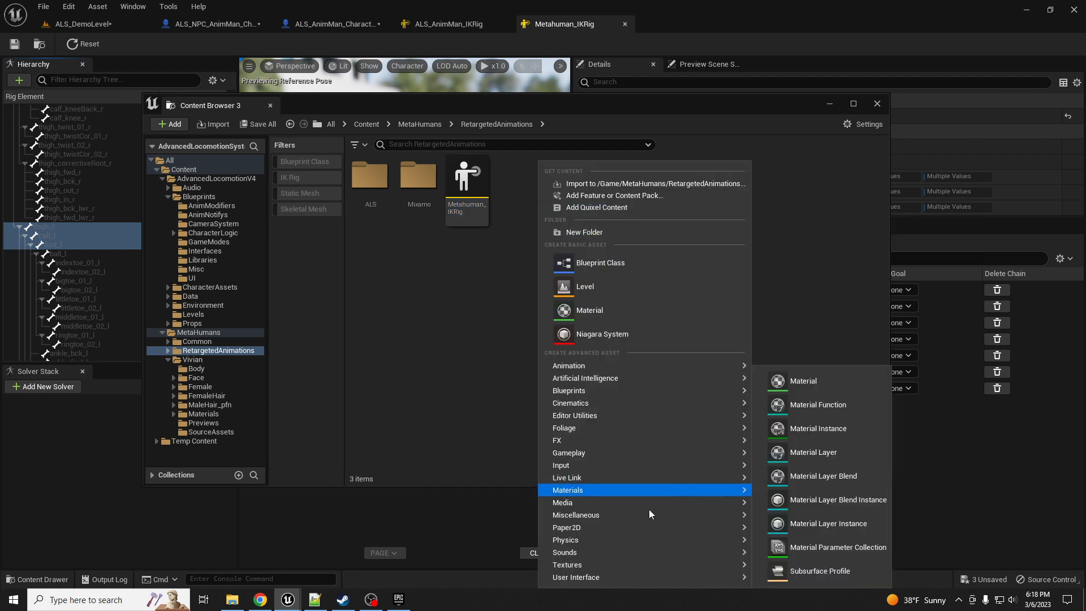
{"action": "mouse_move", "coordinate": [624, 365]}
{"action": "mouse_move", "coordinate": [823, 566]}
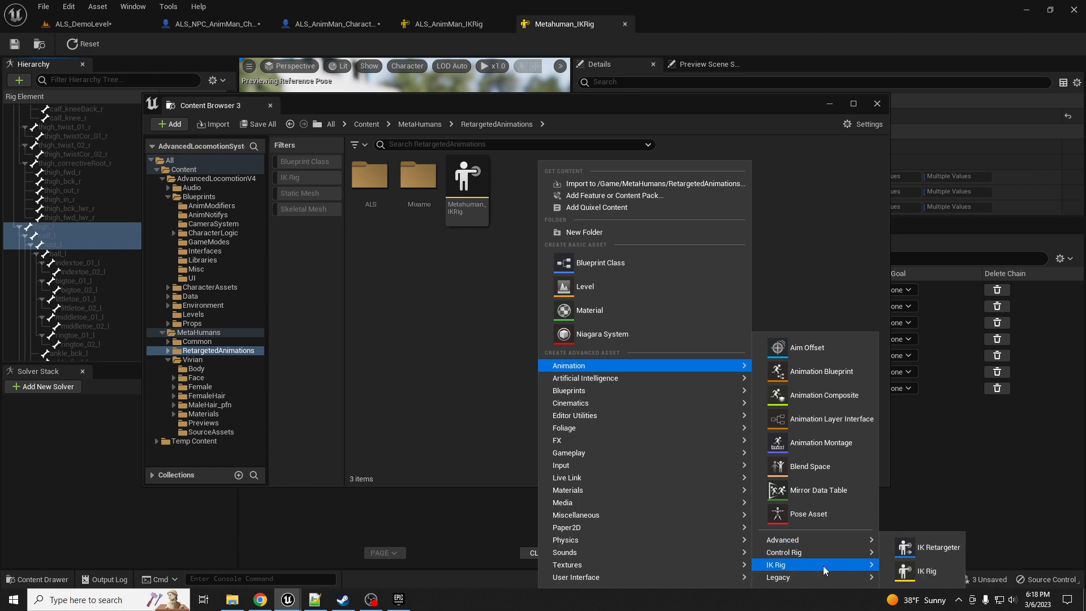
{"action": "left_click", "coordinate": [912, 551]}
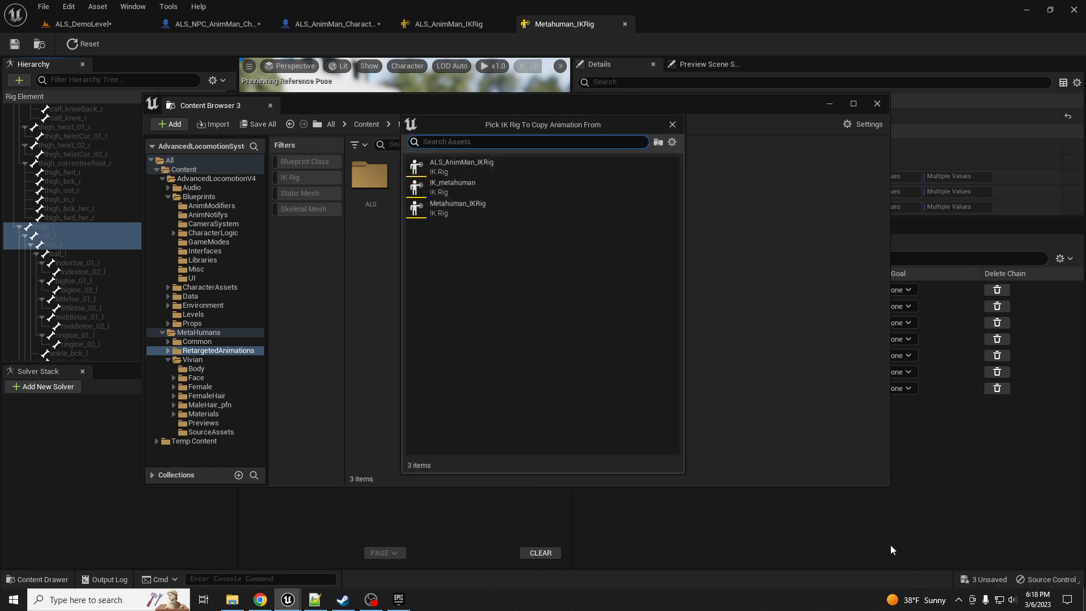
{"action": "left_click", "coordinate": [486, 164]}
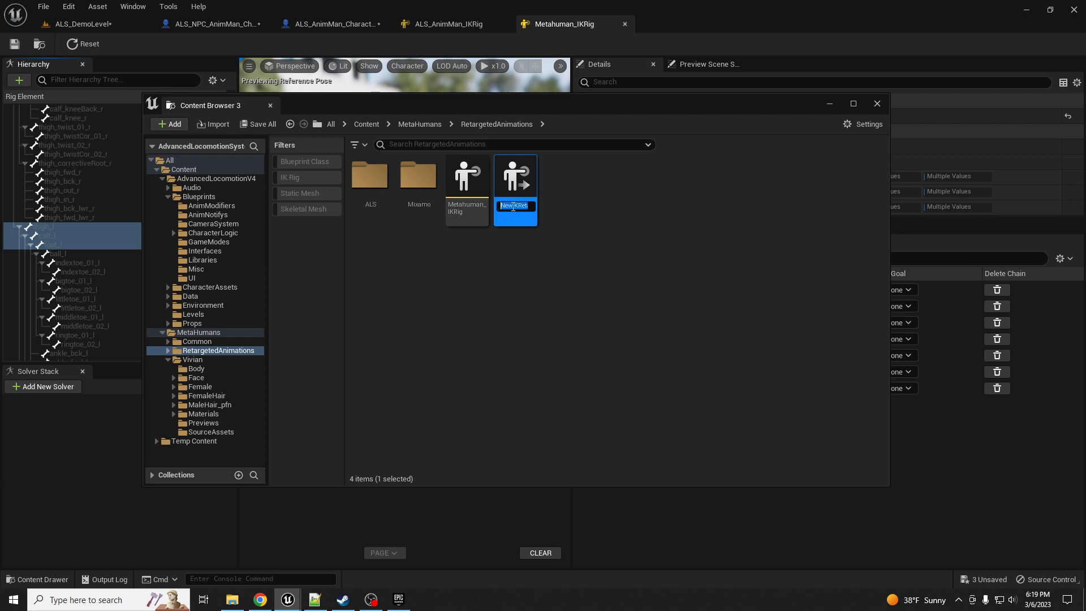
- Name the new retargeter ALSAnim2MetahumanIKRetargeter and open it for editing
{"action": "left_click_drag", "start_coordinate": [513, 207], "coordinate": [493, 205]}
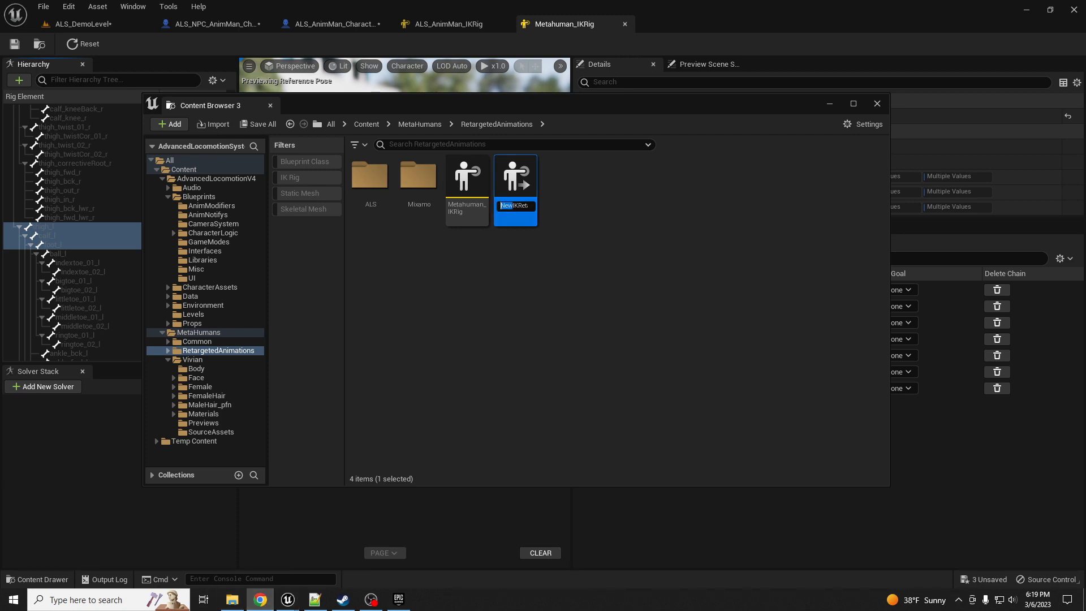
{"action": "key", "text": "Return"}
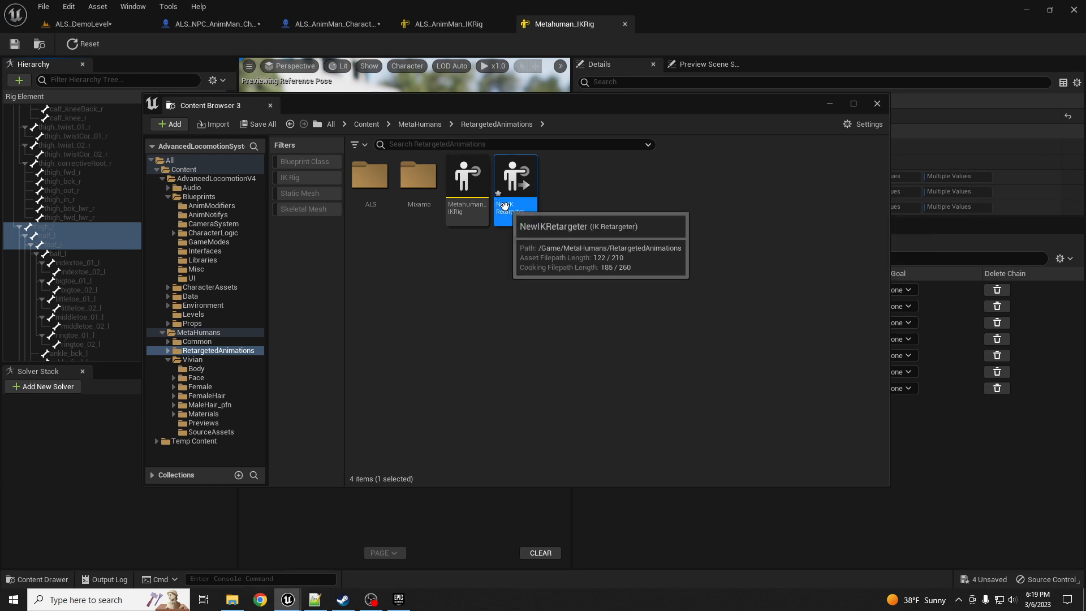
{"action": "left_click", "coordinate": [506, 209]}
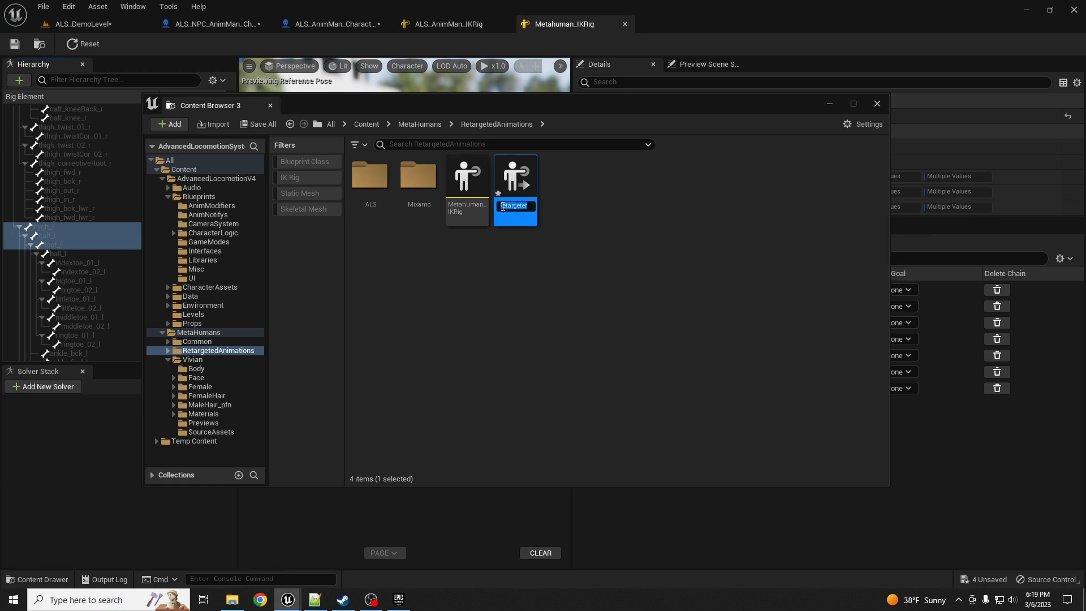
{"action": "left_click_drag", "start_coordinate": [503, 207], "coordinate": [491, 207]}
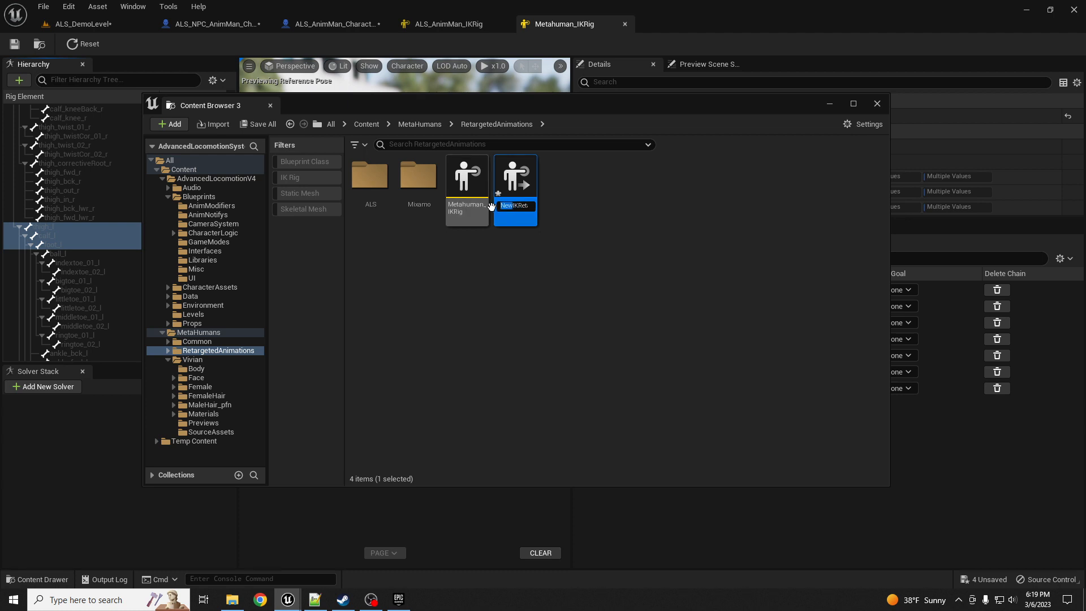
{"action": "type", "text": "Anim"}
{"action": "type", "text": "2Metahu"}
{"action": "type", "text": "amn"}
{"action": "key", "text": "BackSpace"}
{"action": "key", "text": "BackSpace"}
{"action": "key", "text": "BackSpace"}
{"action": "type", "text": "m"}
{"action": "key", "text": "Home"}
{"action": "type", "text": "ALS"}
{"action": "key", "text": "Return"}
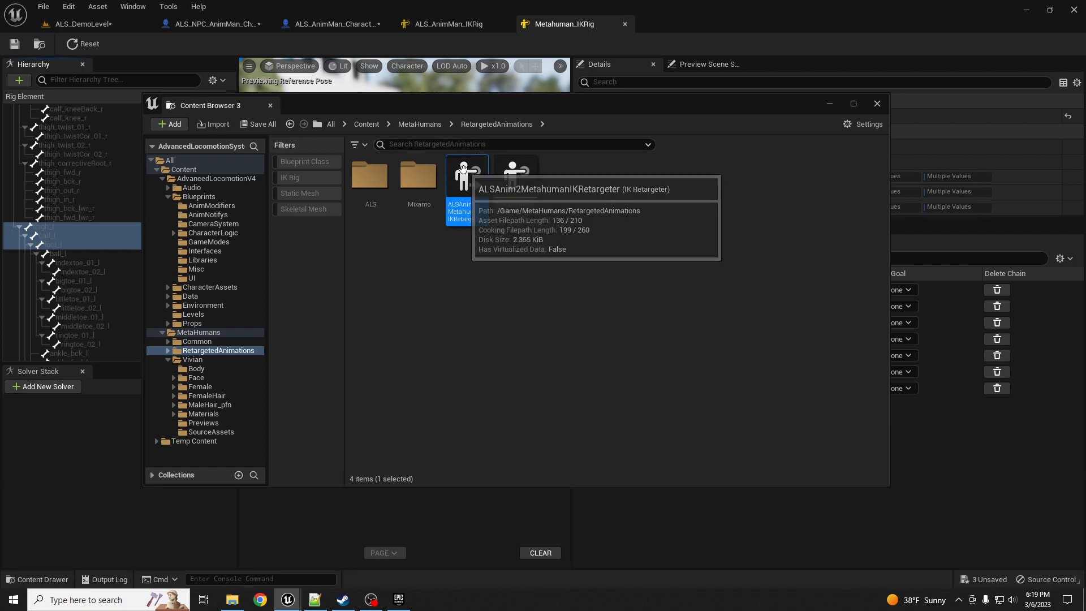
{"action": "double_click", "coordinate": [467, 187]}
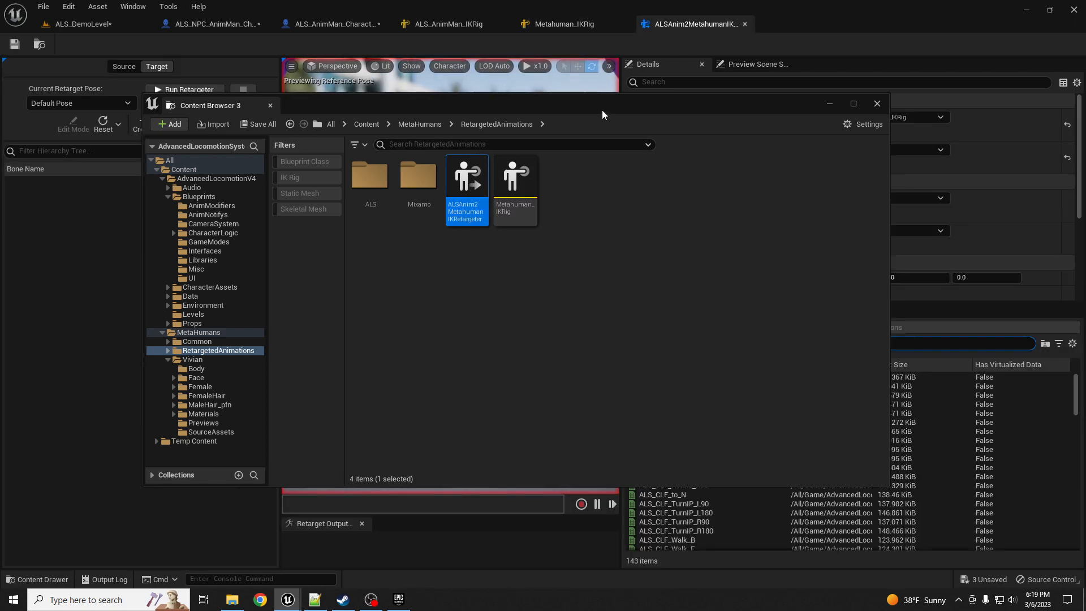
{"action": "left_click_drag", "start_coordinate": [602, 110], "coordinate": [0, 146]}
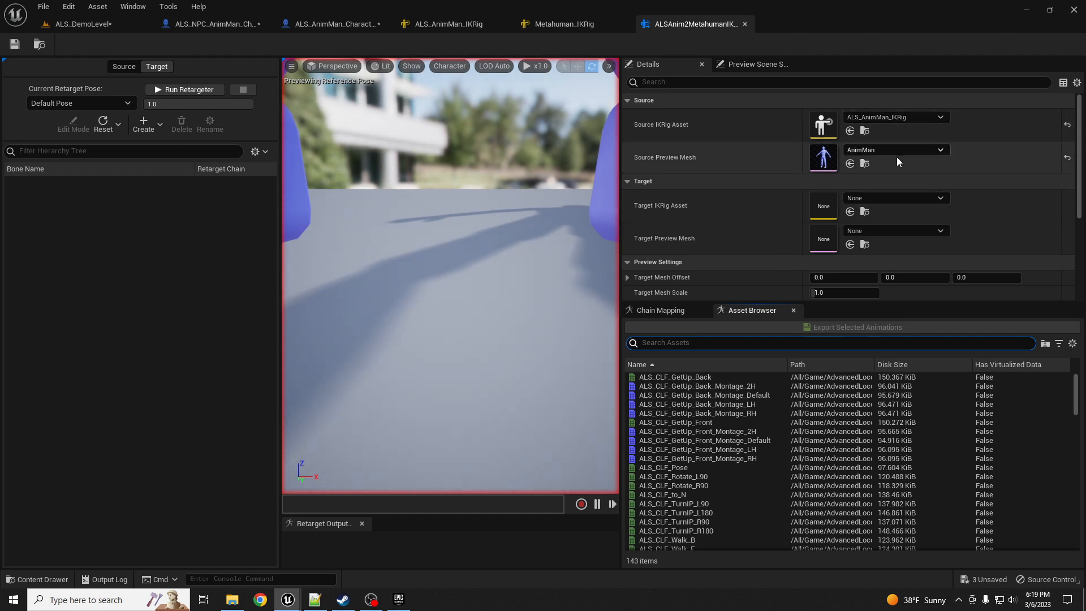
- Try IK_metahuman as the target IK rig and inspect the overlapping source and target preview meshes
{"action": "left_click", "coordinate": [887, 198]}
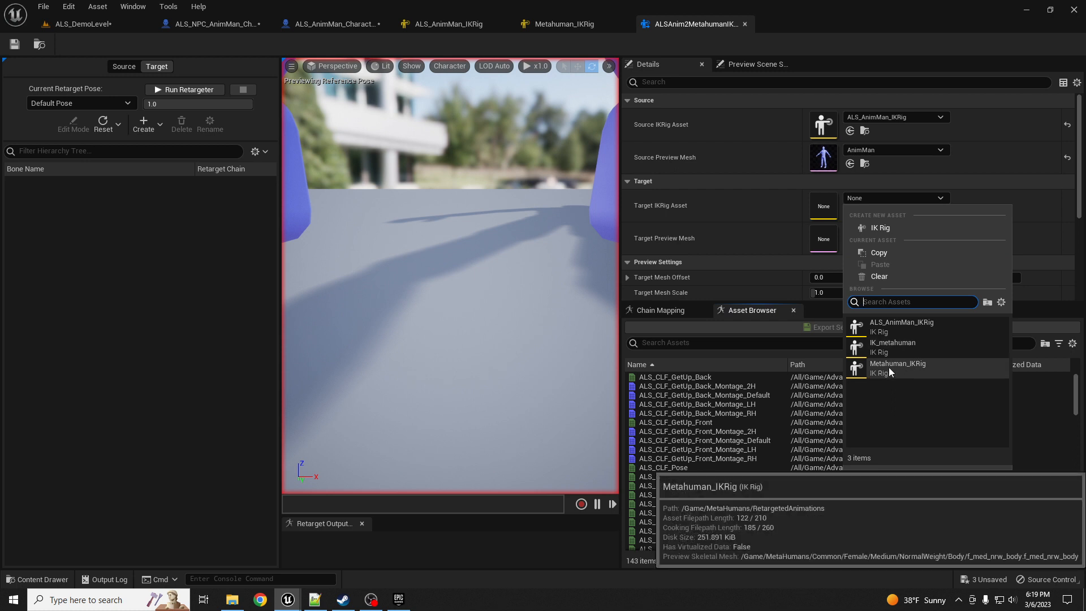
{"action": "left_click", "coordinate": [918, 345]}
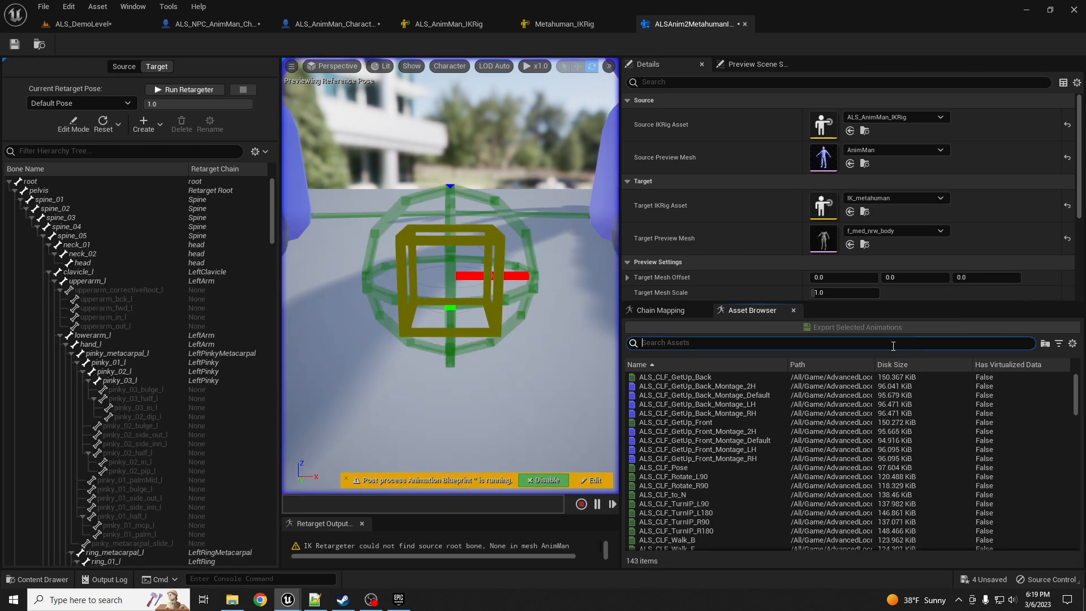
{"action": "scroll", "coordinate": [561, 364], "scroll_direction": "down", "scroll_amount": 10}
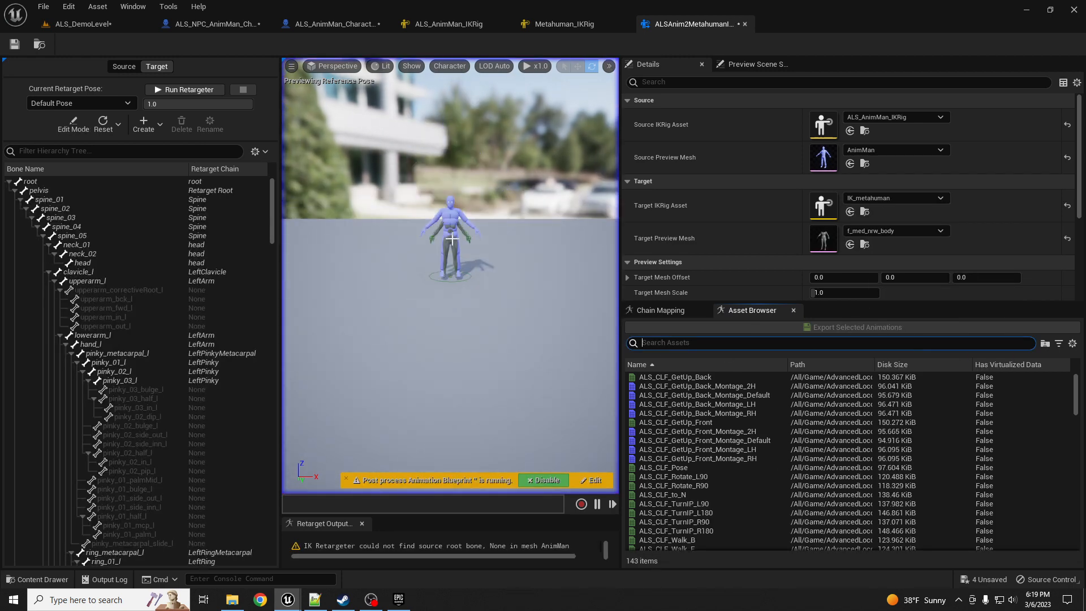
{"action": "scroll", "coordinate": [451, 240], "scroll_direction": "up", "scroll_amount": 10}
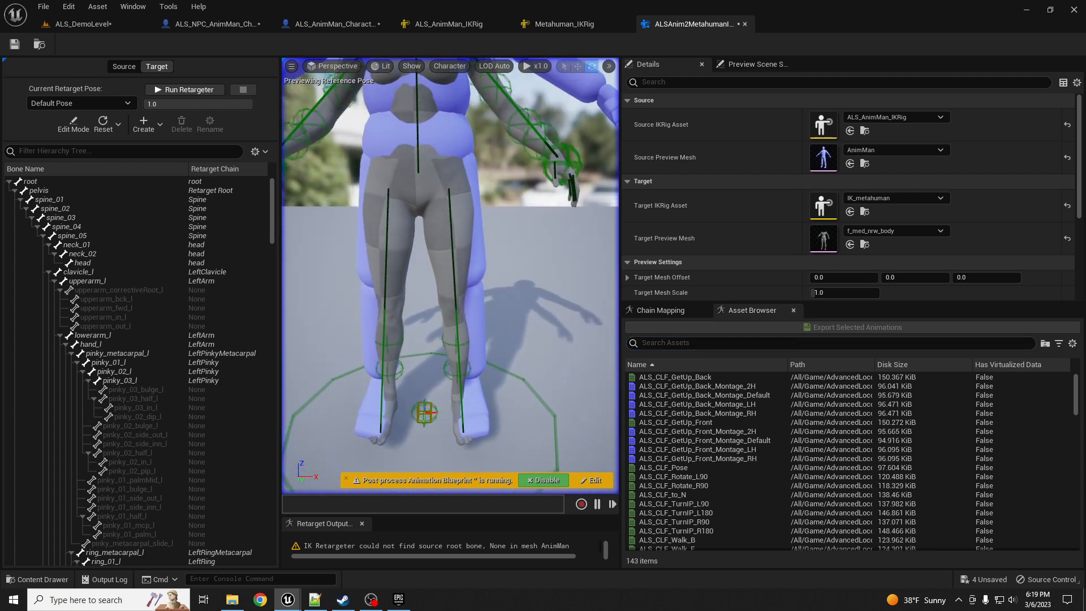
{"action": "middle_click_drag", "start_coordinate": [451, 240], "coordinate": [419, 113]}
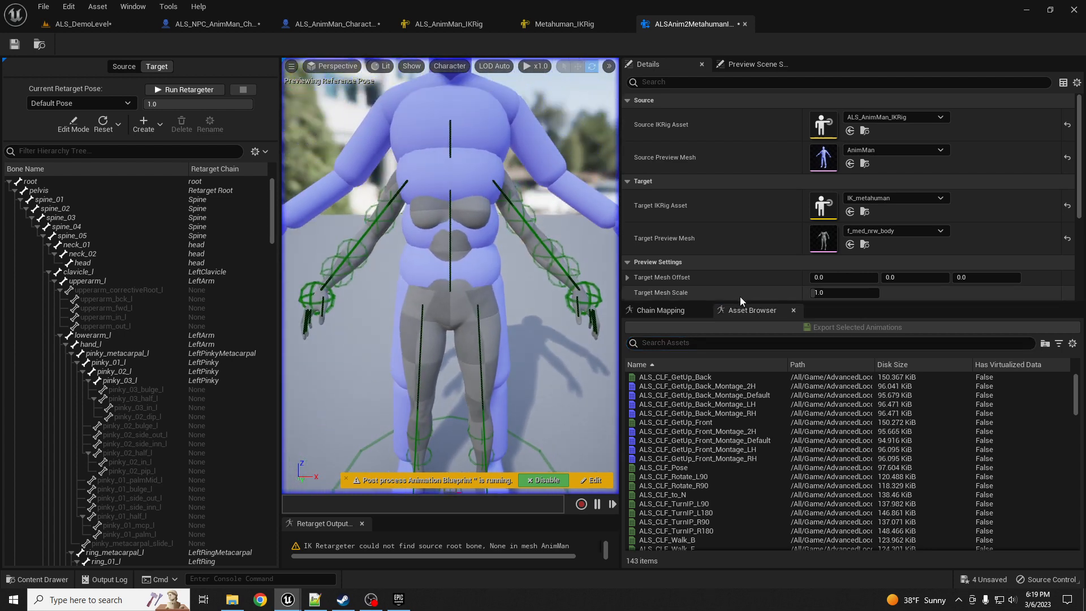
- Check the retargeter's chain mapping and change its target IK rig to Metahuman_IKRig
{"action": "left_click", "coordinate": [661, 310]}
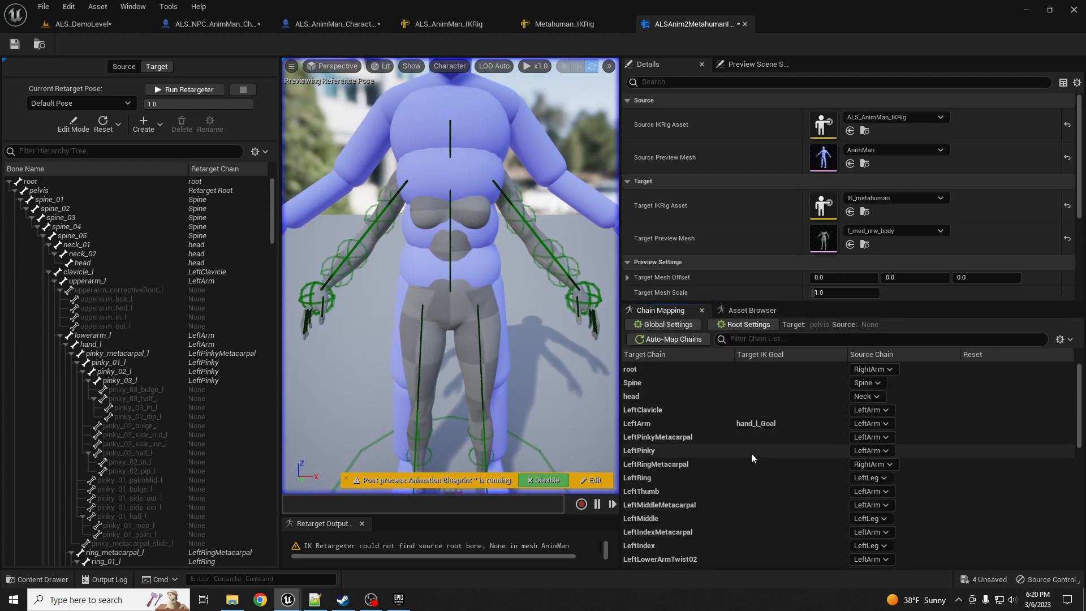
{"action": "scroll", "coordinate": [748, 459], "scroll_direction": "down", "scroll_amount": 8}
{"action": "scroll", "coordinate": [742, 464], "scroll_direction": "up", "scroll_amount": 10}
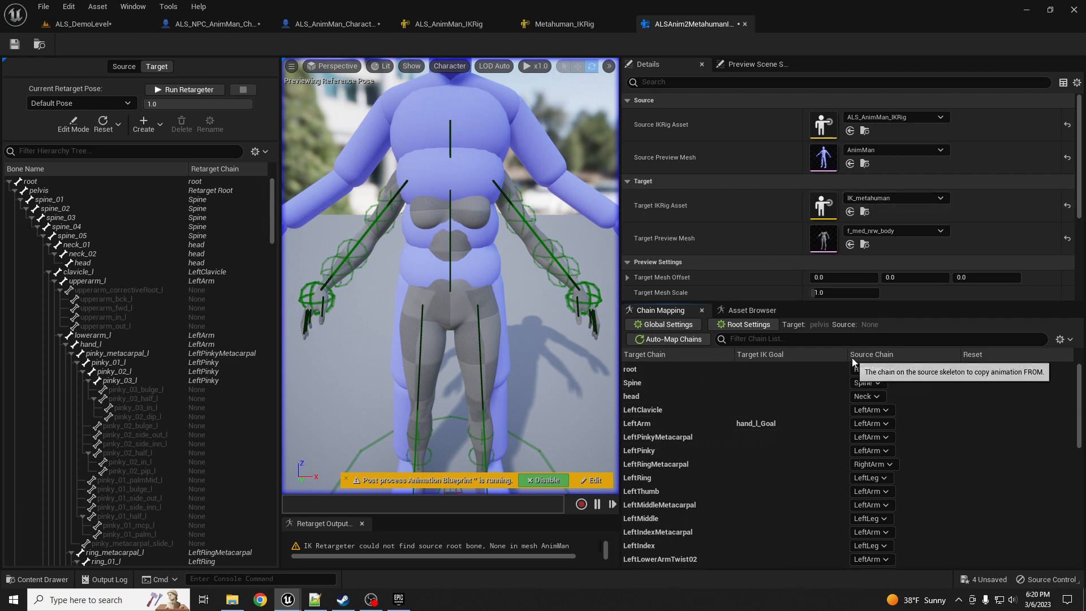
{"action": "left_click", "coordinate": [910, 198]}
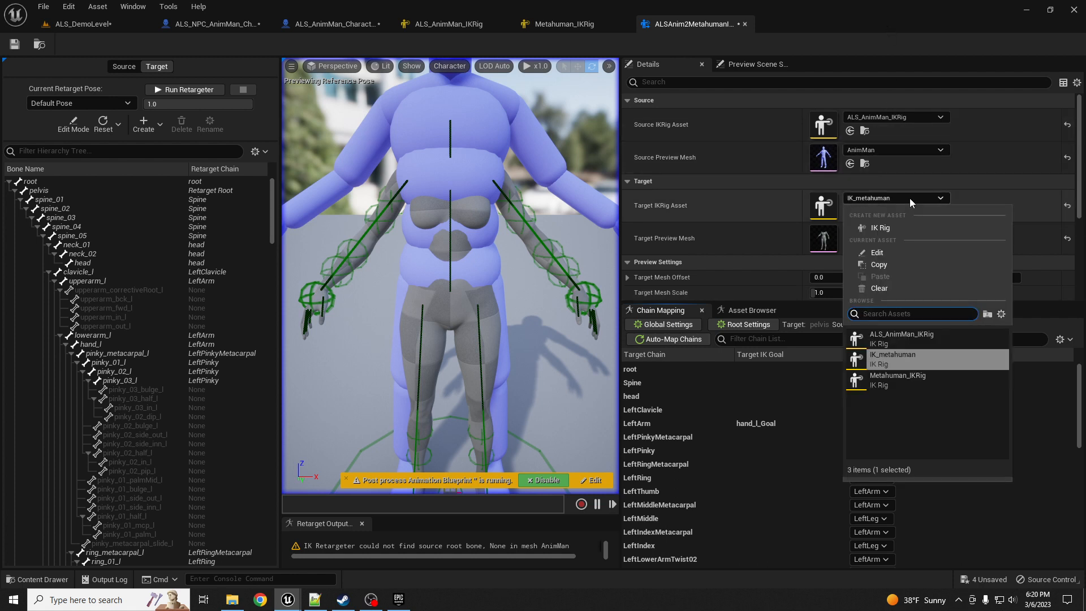
{"action": "left_click", "coordinate": [914, 382]}
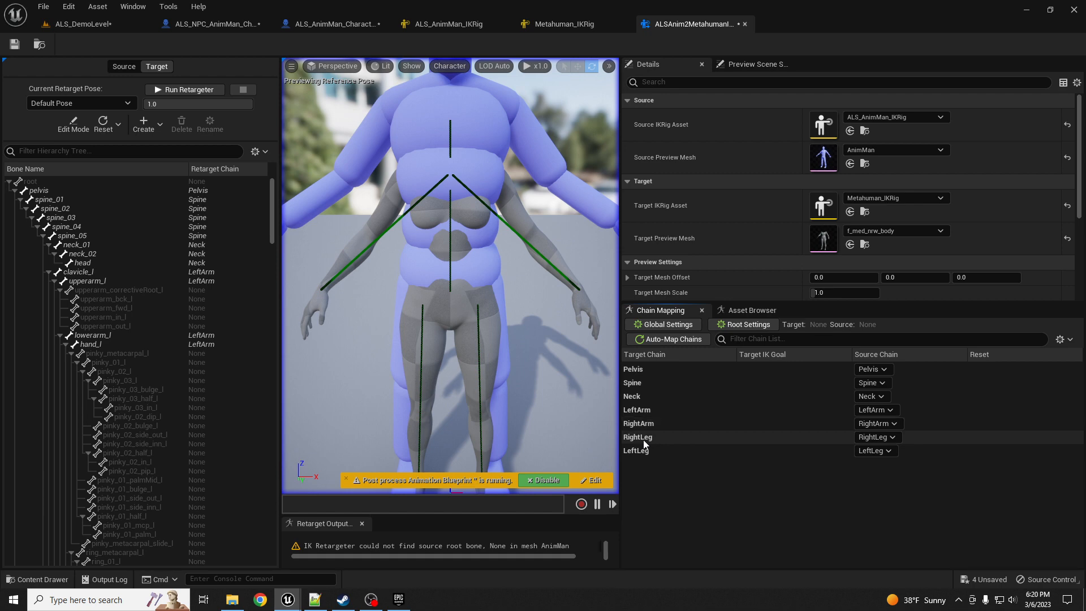
- Preview the ALS_CLF_Walk_F animation on both meshes from several angles, and save the retargeter
{"action": "left_click", "coordinate": [744, 312]}
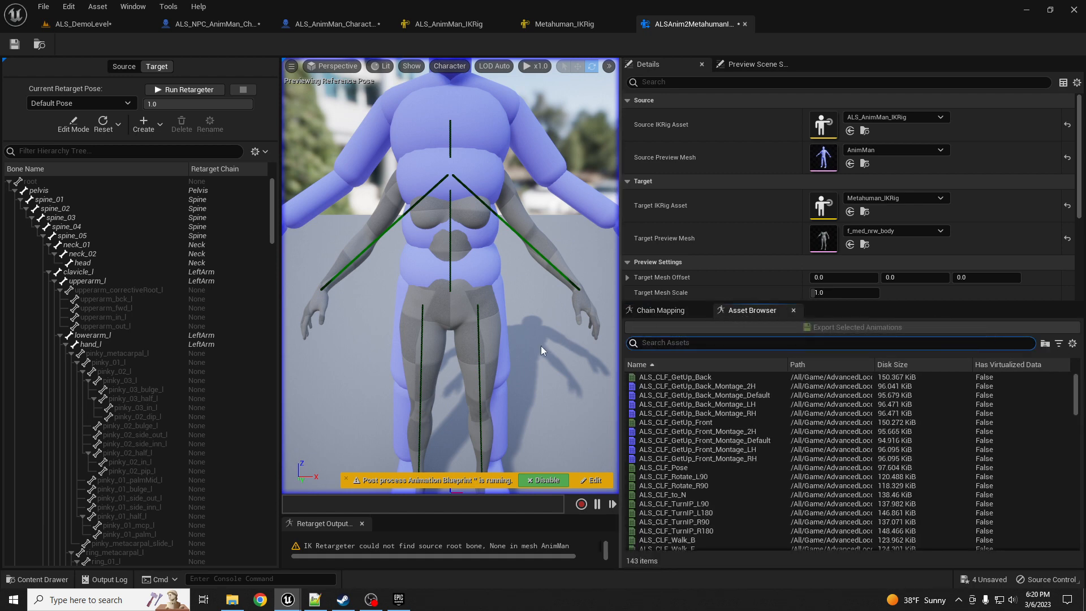
{"action": "scroll", "coordinate": [602, 370], "scroll_direction": "down", "scroll_amount": 5}
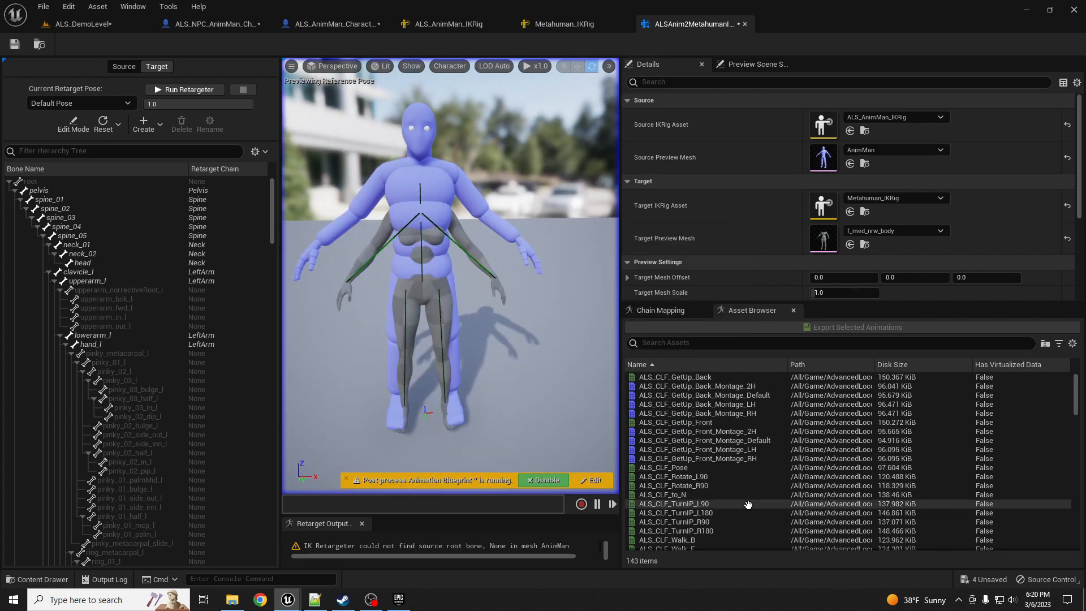
{"action": "double_click", "coordinate": [667, 548]}
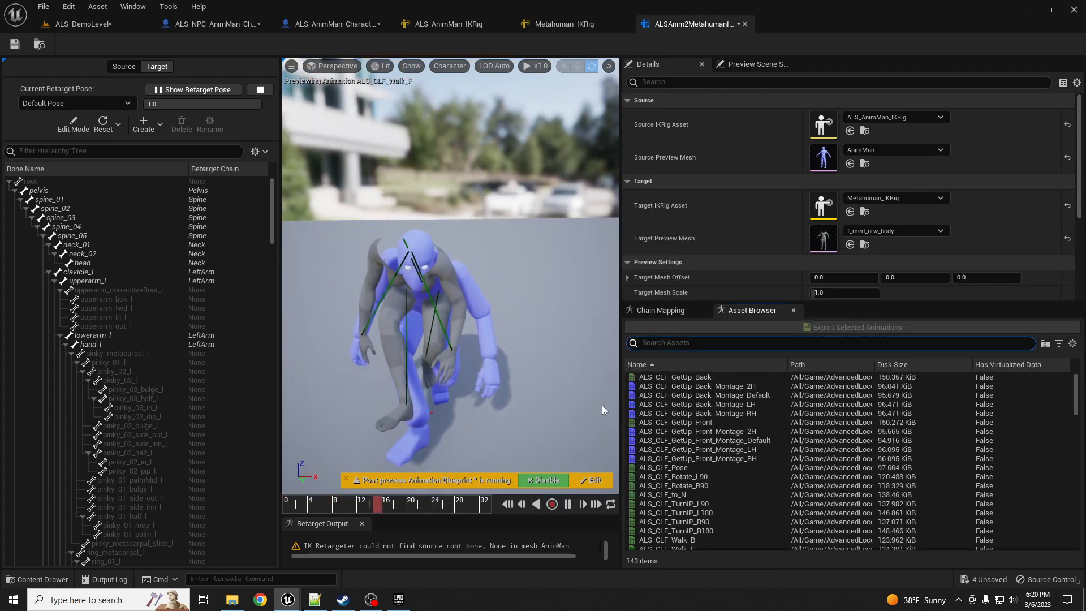
{"action": "right_click_drag", "start_coordinate": [545, 385], "coordinate": [600, 384]}
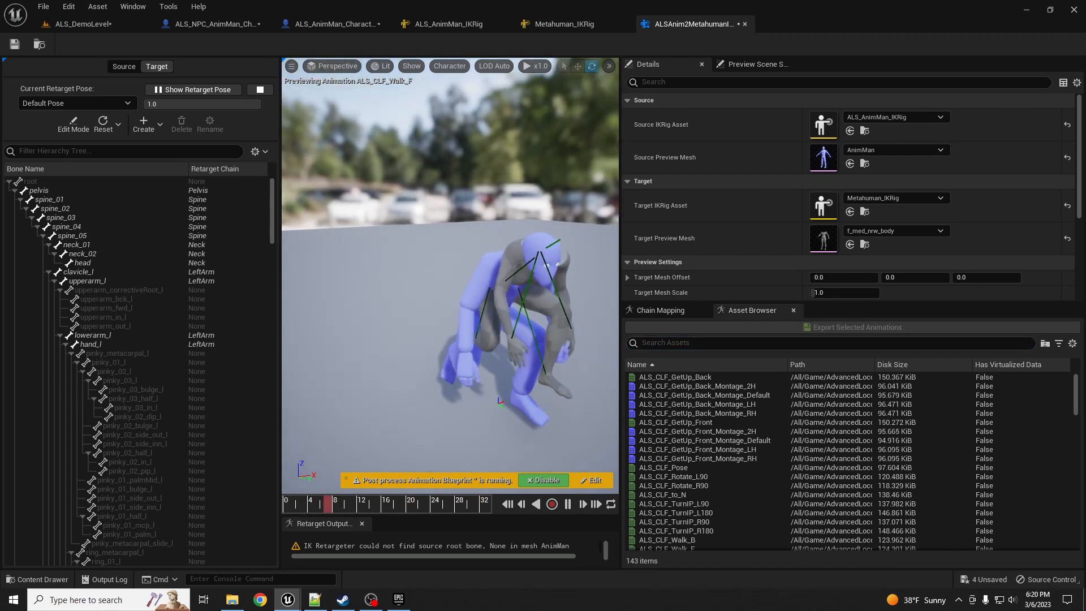
{"action": "left_click_drag", "start_coordinate": [545, 385], "coordinate": [628, 385], "text": "alt"}
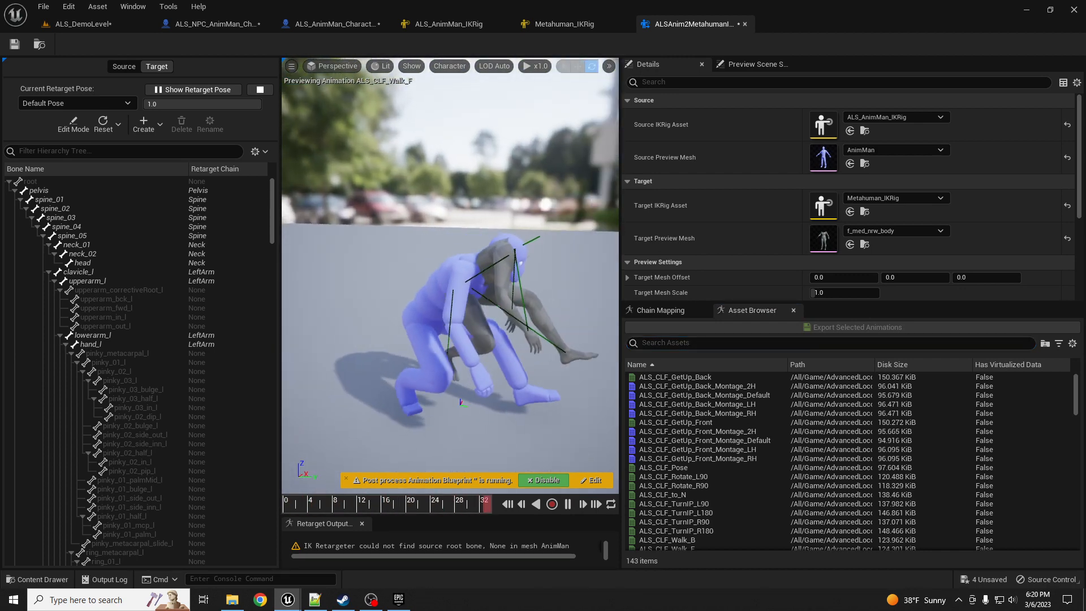
{"action": "right_click_drag", "start_coordinate": [546, 384], "coordinate": [504, 385]}
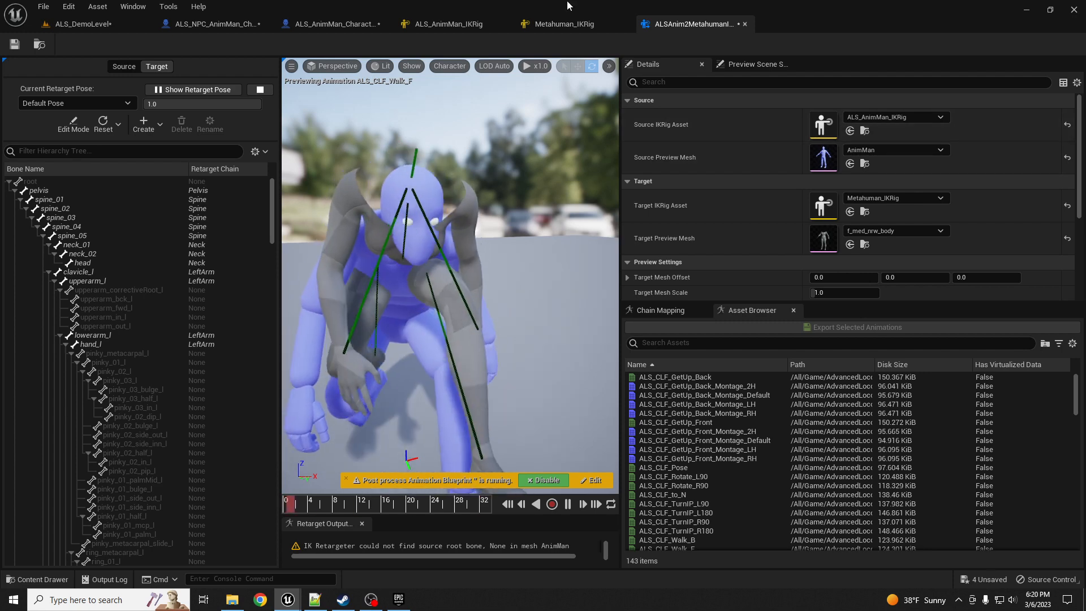
{"action": "key", "text": "ctrl+s"}
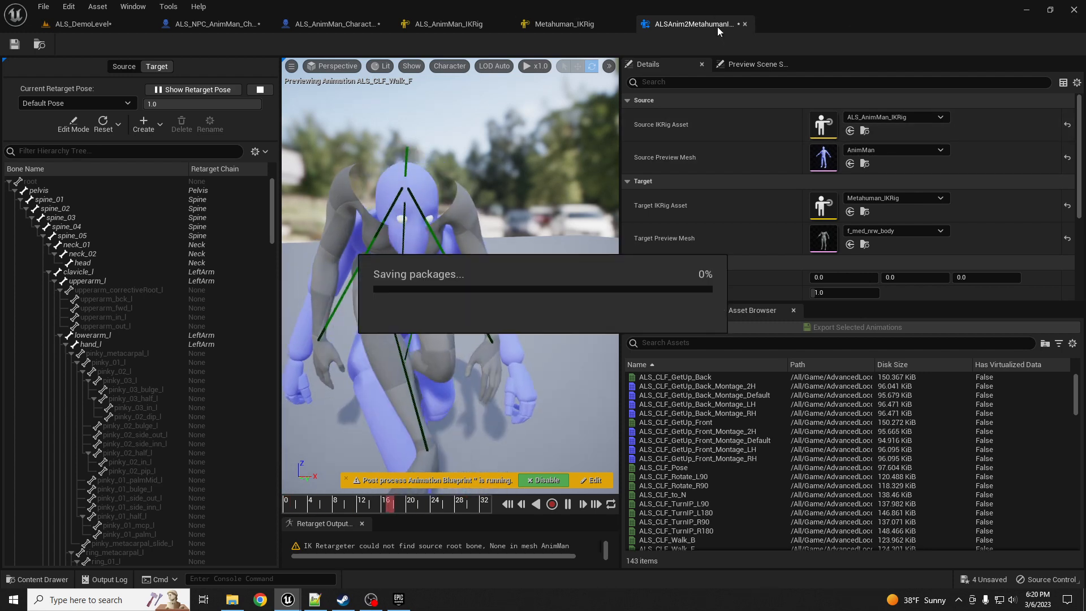
- In ALS_DemoLevel, select one of the AnimMan characters in the blue area and locate its ALS_AnimBP anim class among the project assets
{"action": "left_click", "coordinate": [103, 26]}
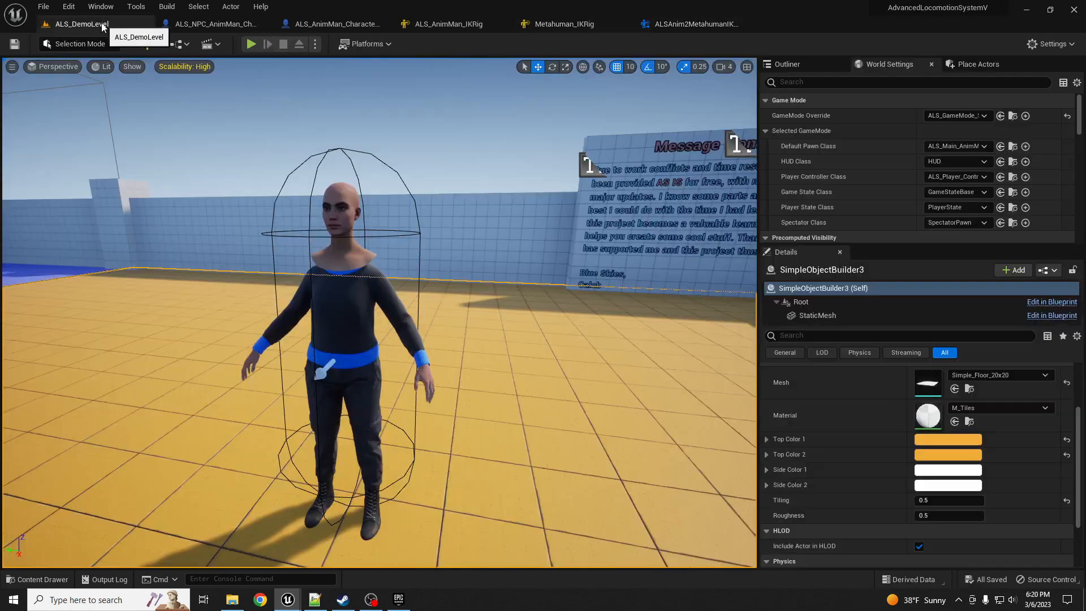
{"action": "left_click_drag", "start_coordinate": [0, 131], "coordinate": [601, 133]}
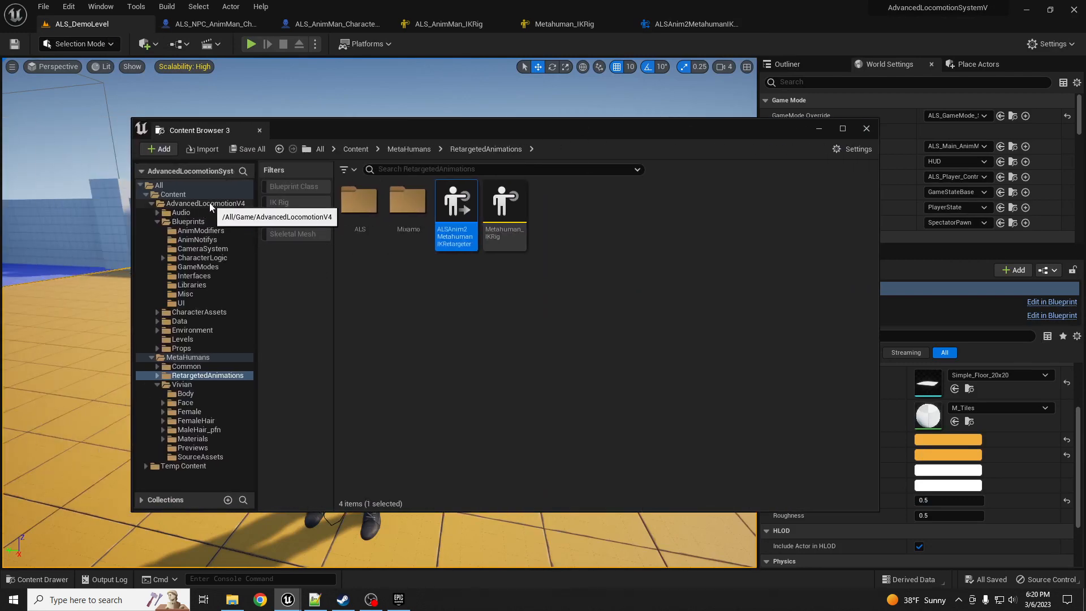
{"action": "left_click", "coordinate": [866, 128]}
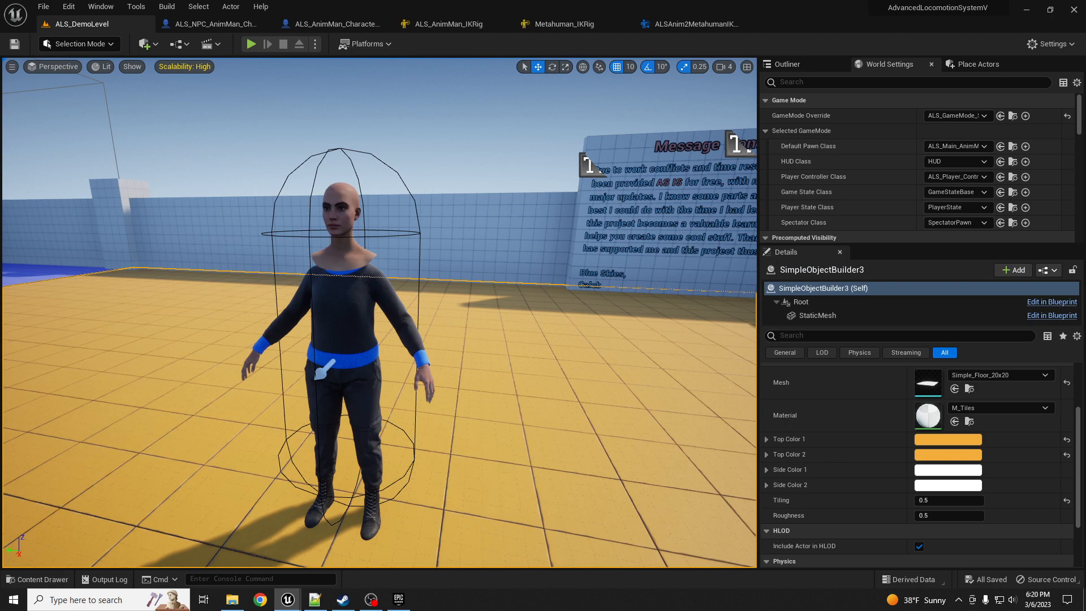
{"action": "right_click_drag", "start_coordinate": [379, 312], "coordinate": [226, 314]}
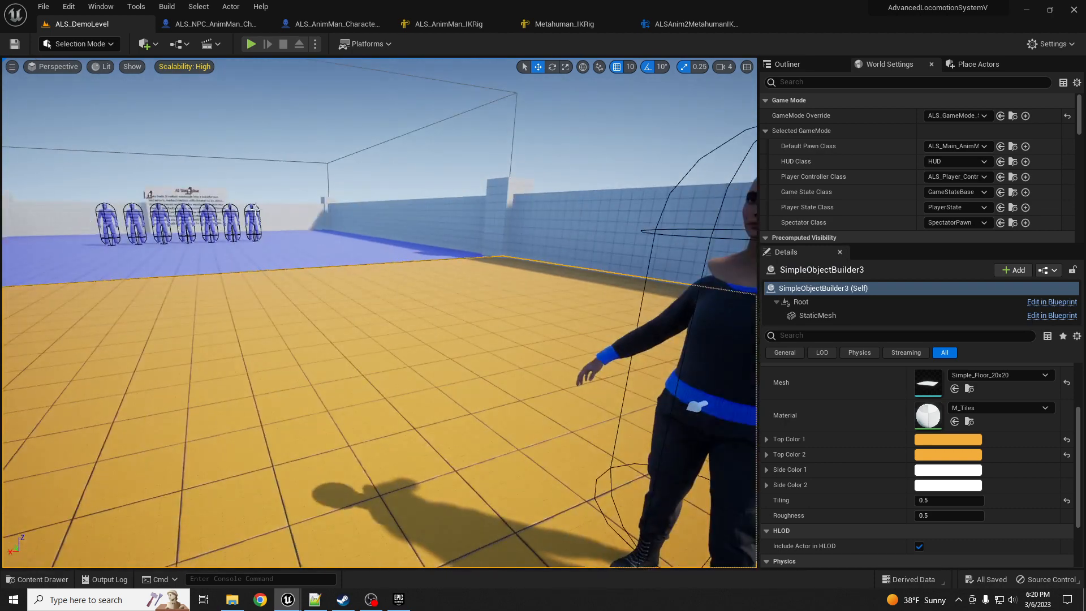
{"action": "left_click", "coordinate": [231, 221]}
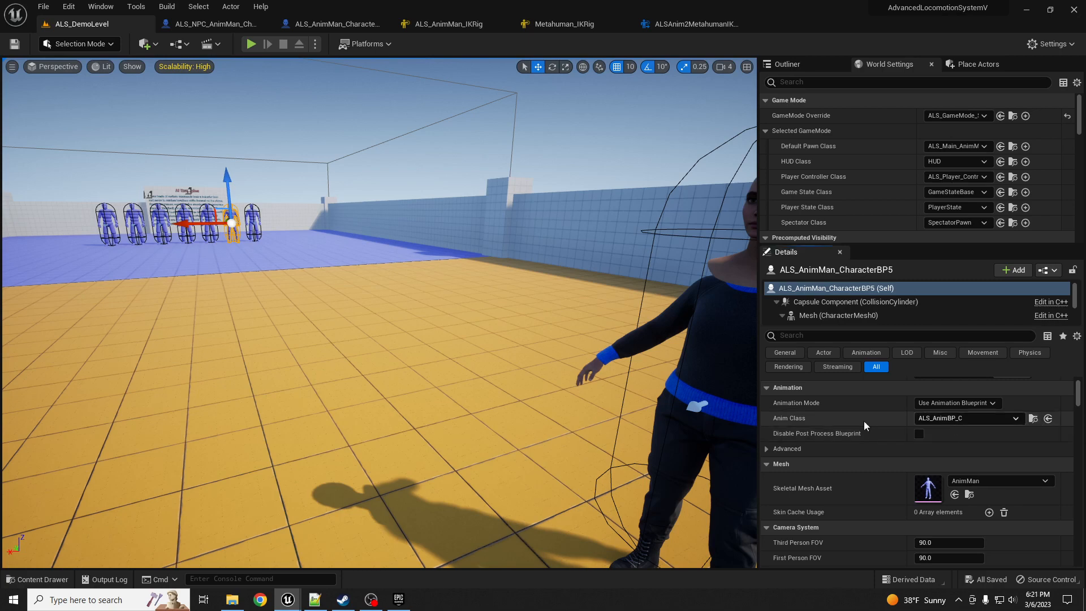
{"action": "left_click", "coordinate": [1033, 418]}
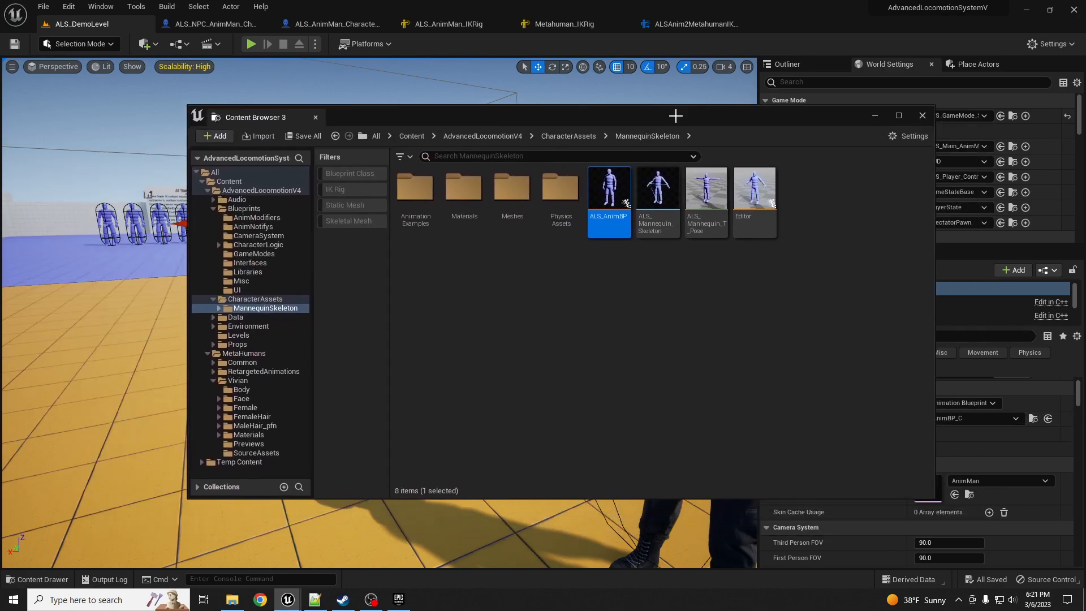
- Start Duplicate and Retarget Animation Blueprint on ALS_AnimBP with ALSAnim2MetahumanIKRetargeter as the IK Retargeter
{"action": "right_click", "coordinate": [609, 194]}
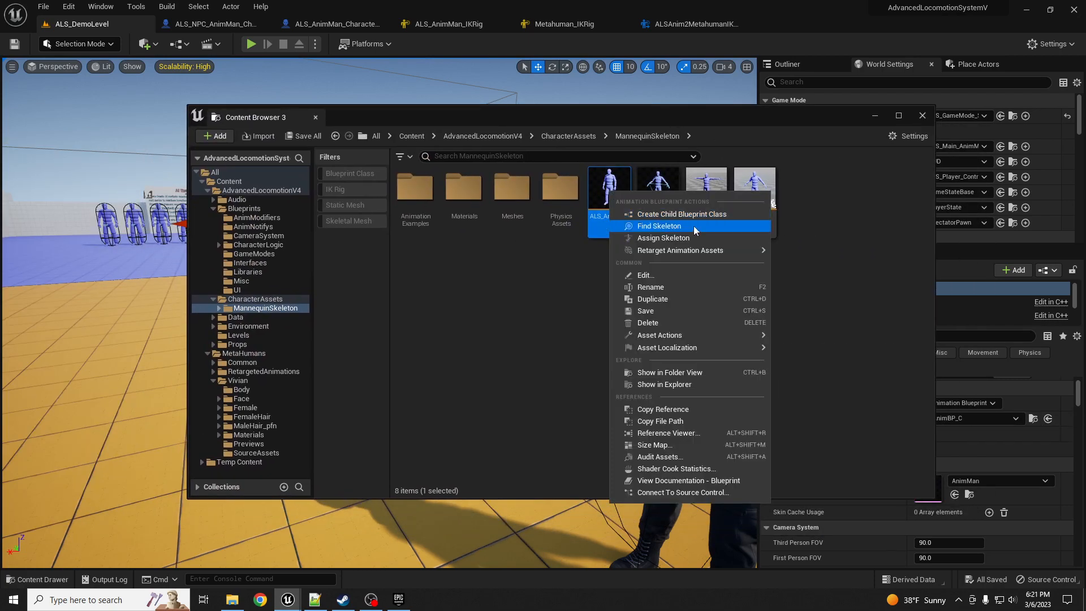
{"action": "mouse_move", "coordinate": [701, 250]}
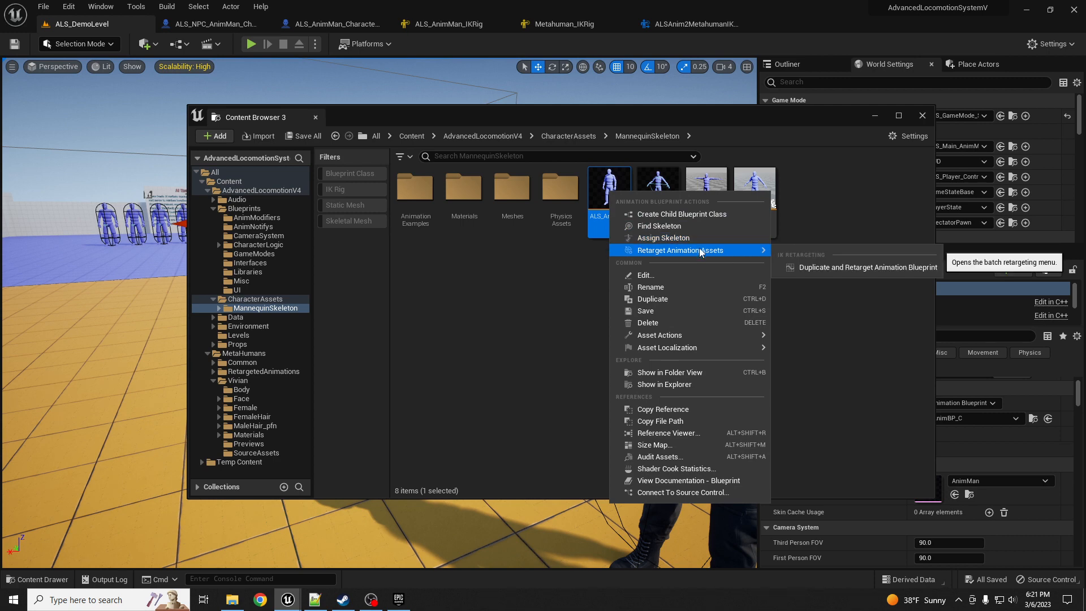
{"action": "left_click", "coordinate": [823, 268]}
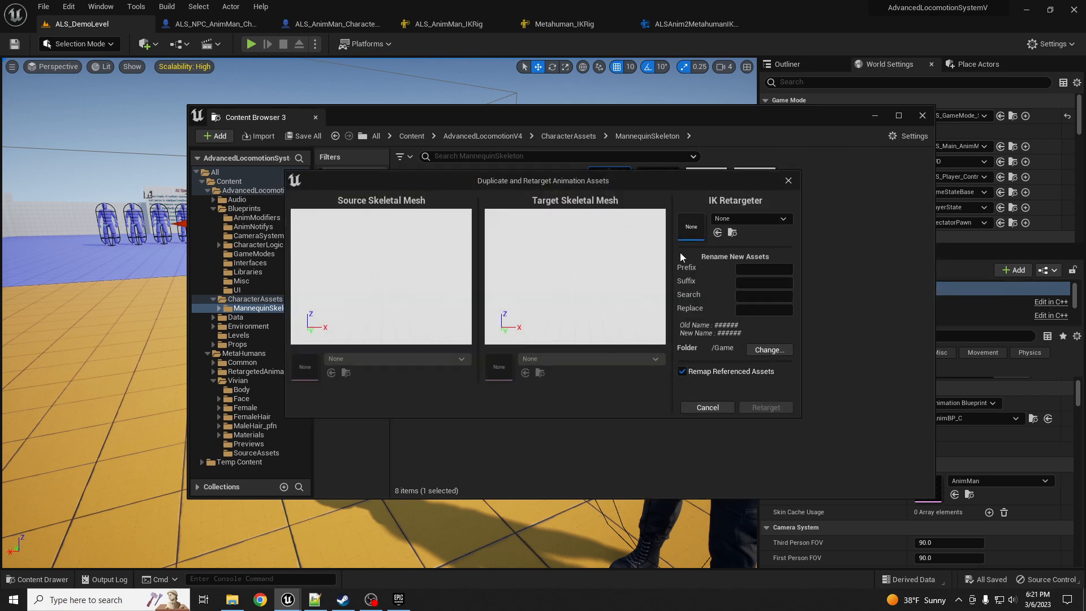
{"action": "left_click", "coordinate": [758, 219]}
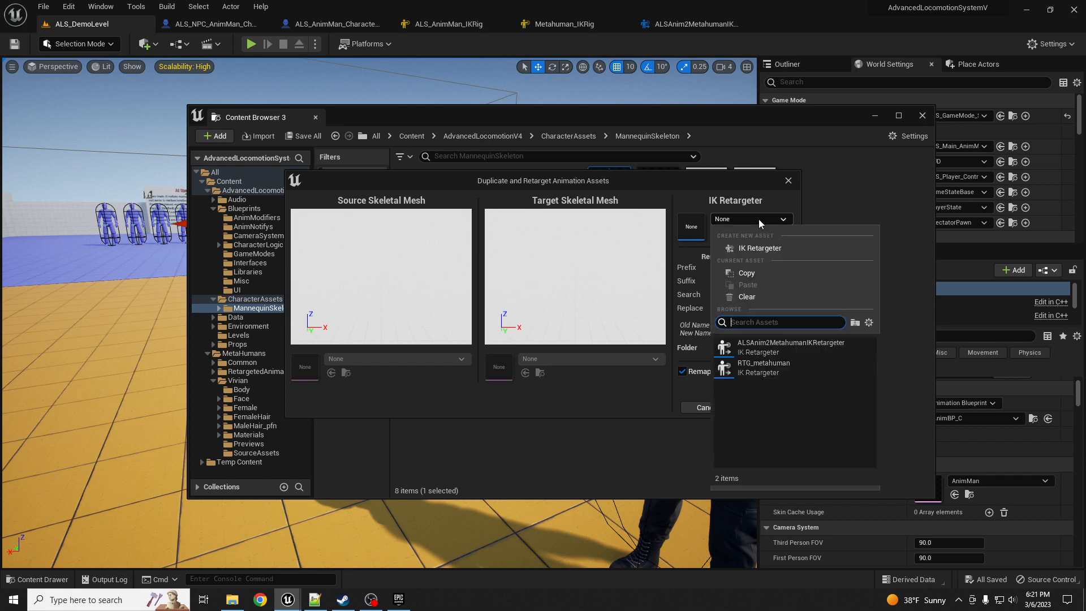
{"action": "left_click", "coordinate": [772, 346]}
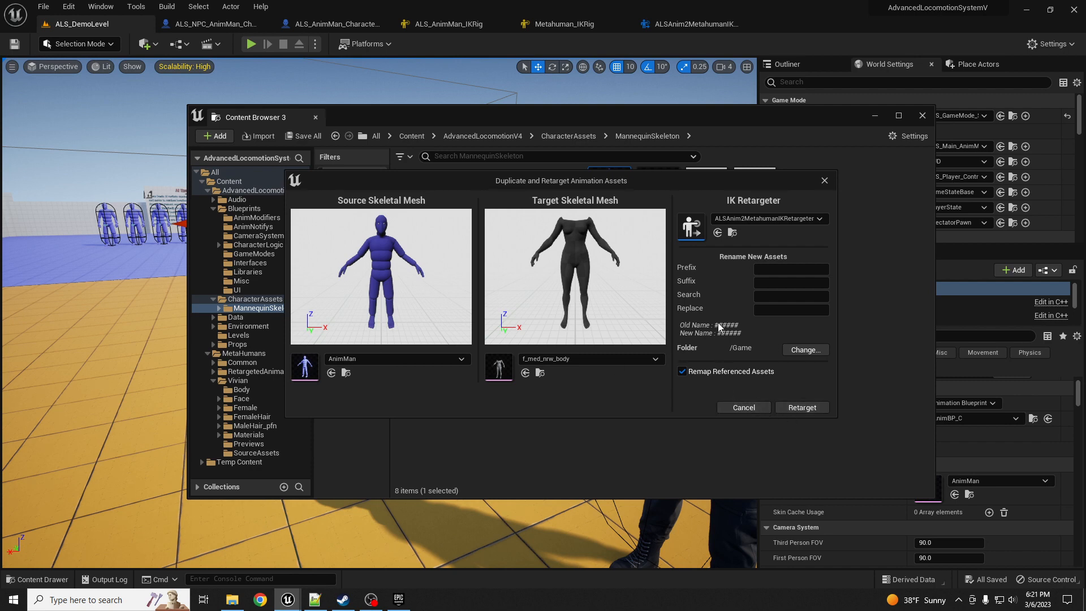
- Set the export folder to MetaHumans/RetargetedAnimations/ALS and run the retarget
{"action": "left_click", "coordinate": [810, 352]}
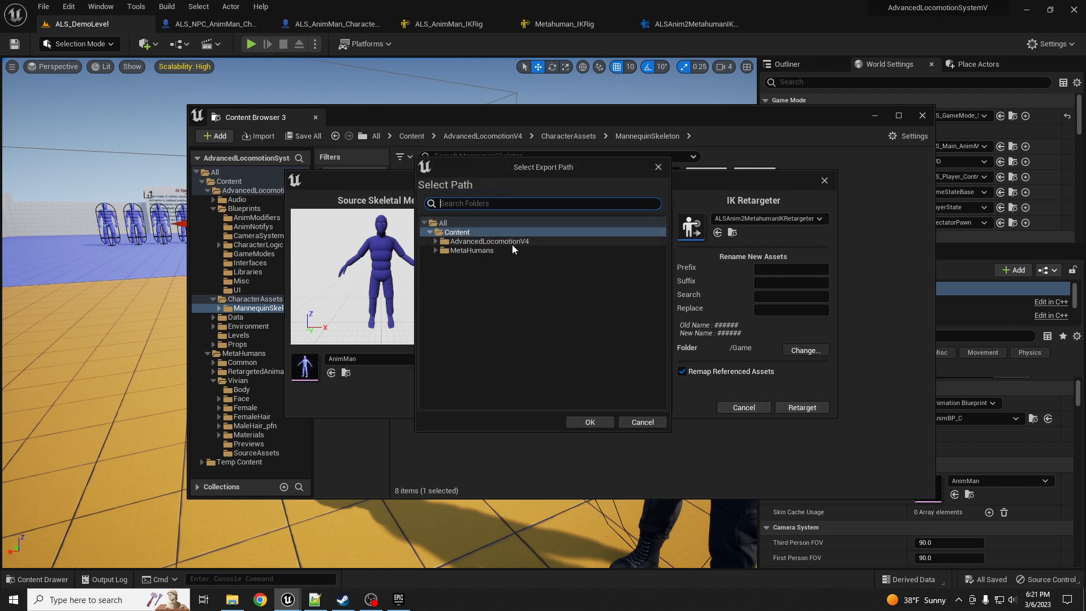
{"action": "left_click", "coordinate": [436, 250]}
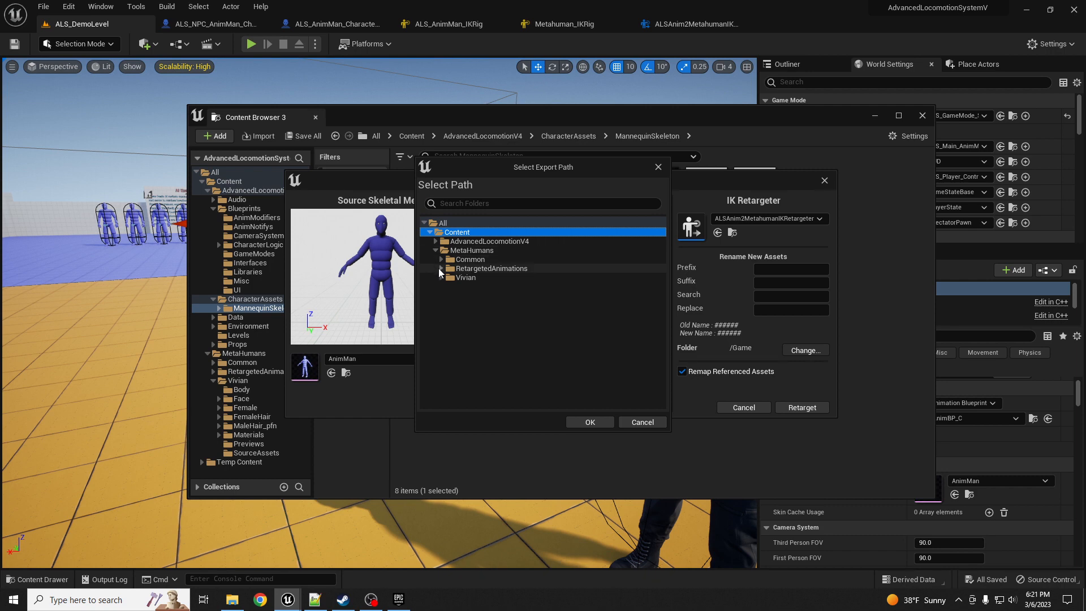
{"action": "left_click", "coordinate": [442, 268]}
{"action": "left_click", "coordinate": [467, 279]}
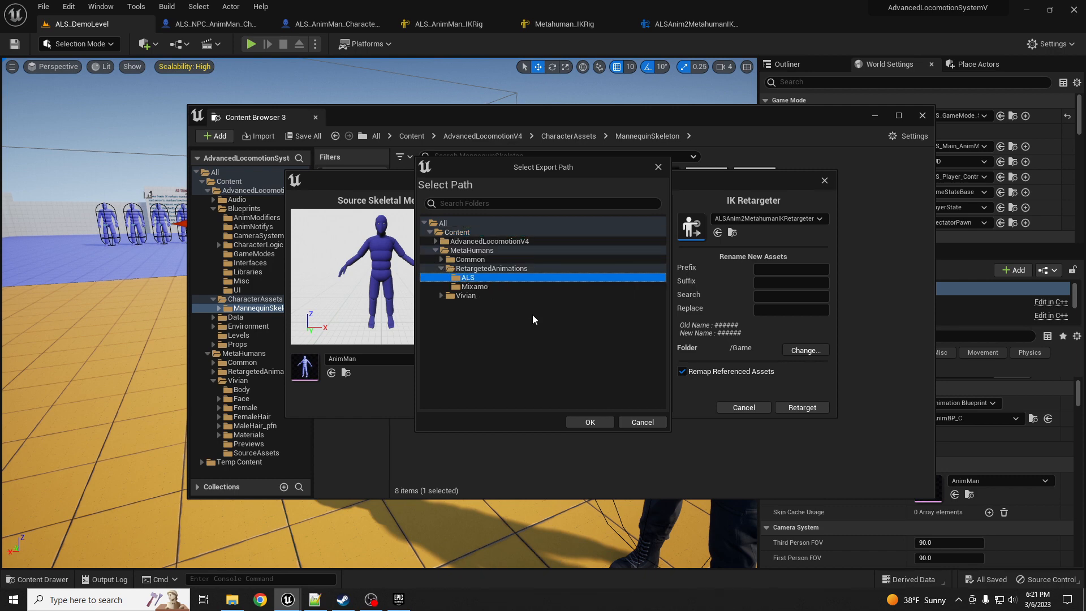
{"action": "left_click", "coordinate": [591, 422]}
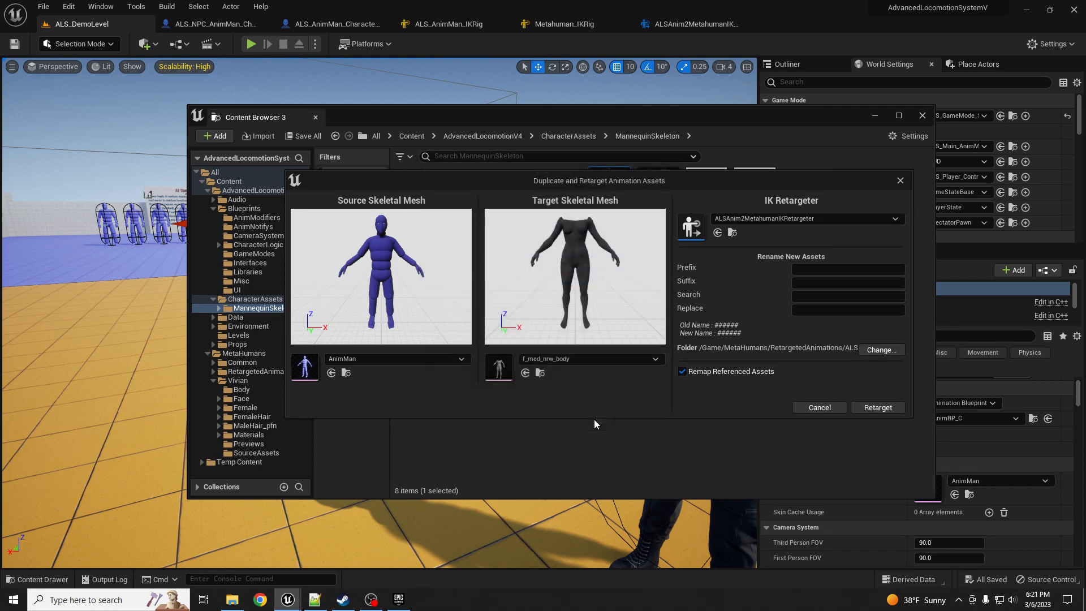
{"action": "left_click", "coordinate": [878, 408]}
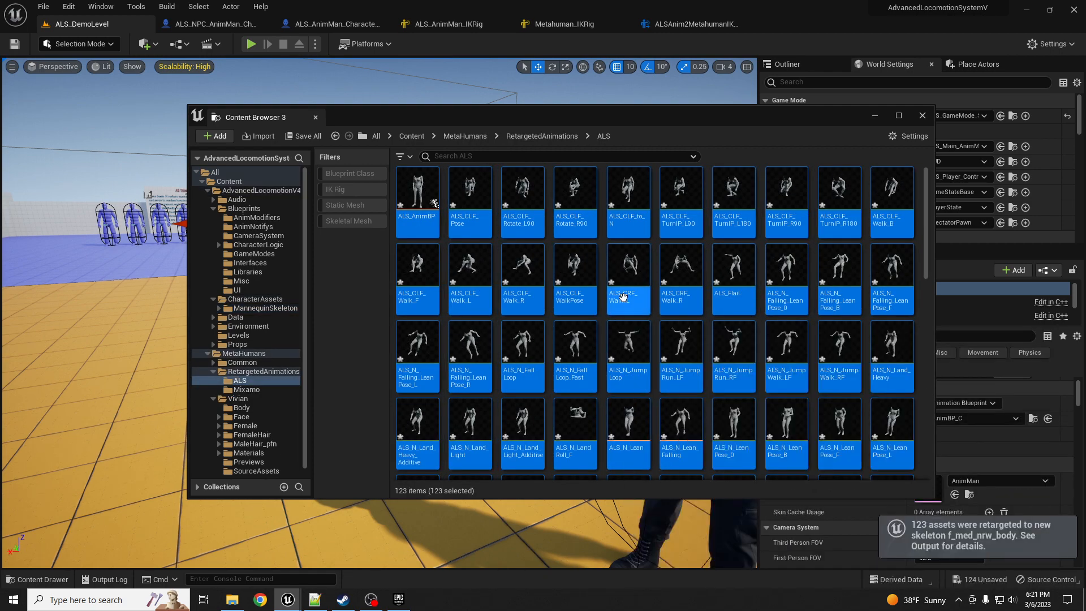
- Save all retargeted assets and rename the retargeted ALS_AnimBP to Metahuman_AnimBP
{"action": "left_click", "coordinate": [632, 278]}
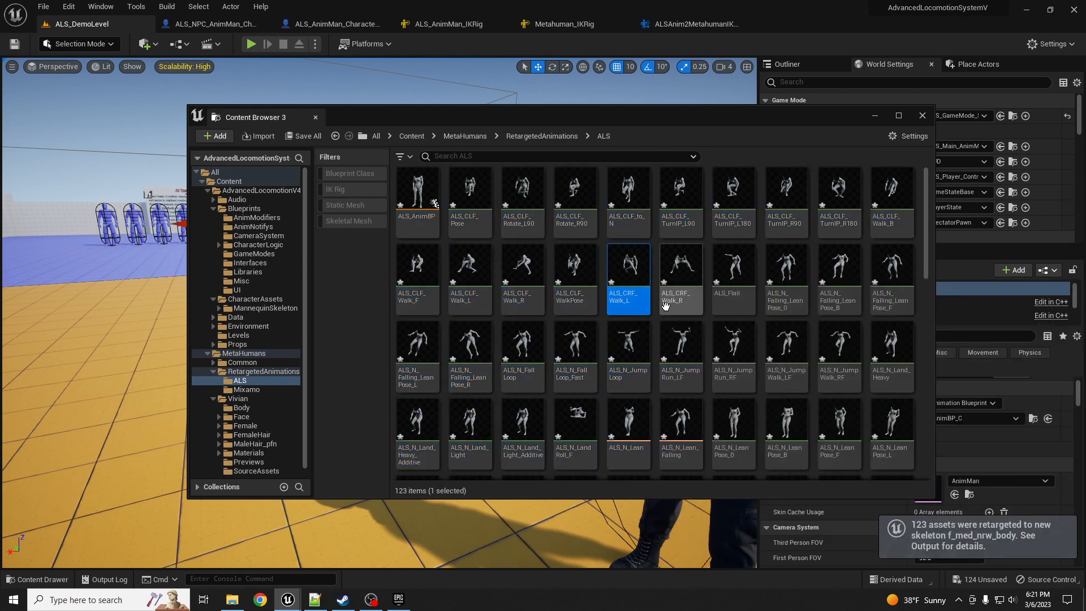
{"action": "key", "text": "ctrl+shift+s"}
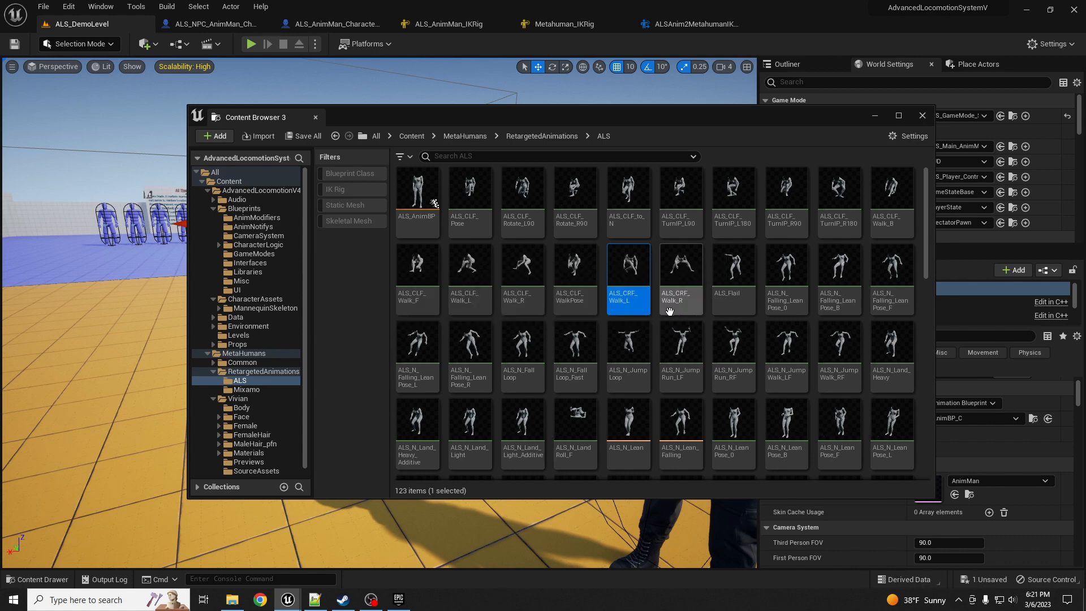
{"action": "left_click", "coordinate": [426, 228]}
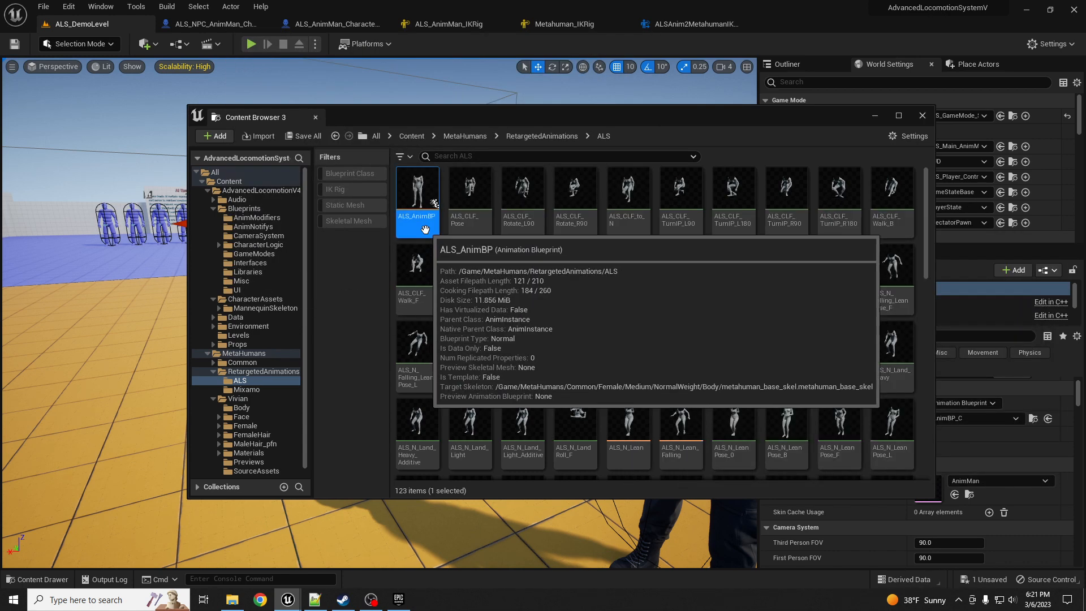
{"action": "left_click", "coordinate": [413, 219]}
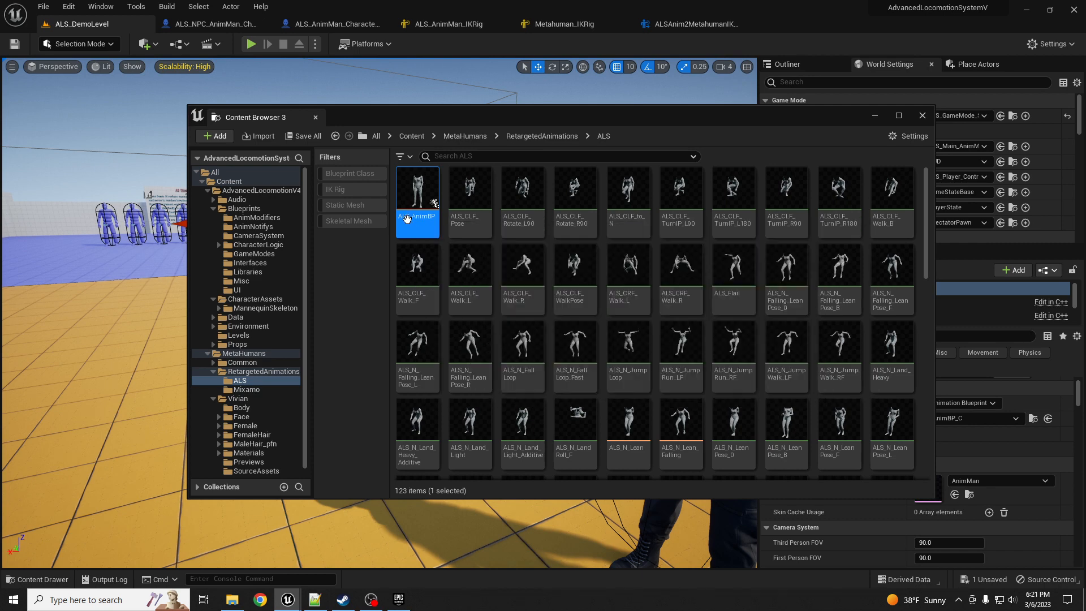
{"action": "left_click_drag", "start_coordinate": [407, 219], "coordinate": [394, 221]}
{"action": "type", "text": "Metahuman_"}
{"action": "key", "text": "Return"}
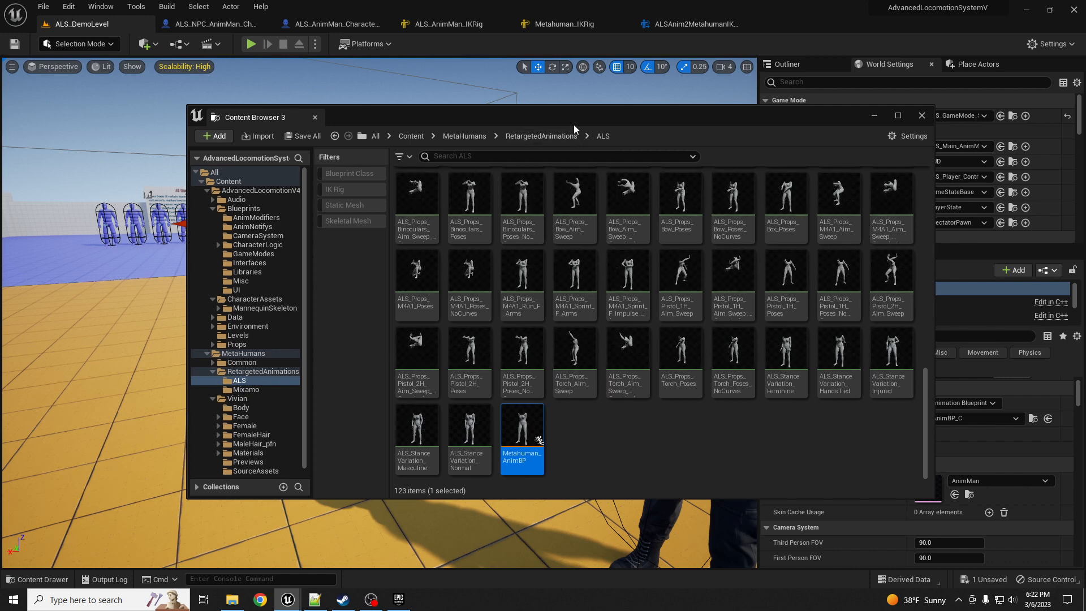
- Assign Metahuman_AnimBP as the Anim Class of the MetaHuman NPC in the level and inspect its pose
{"action": "left_click_drag", "start_coordinate": [575, 125], "coordinate": [0, 141]}
{"action": "key", "text": "f"}
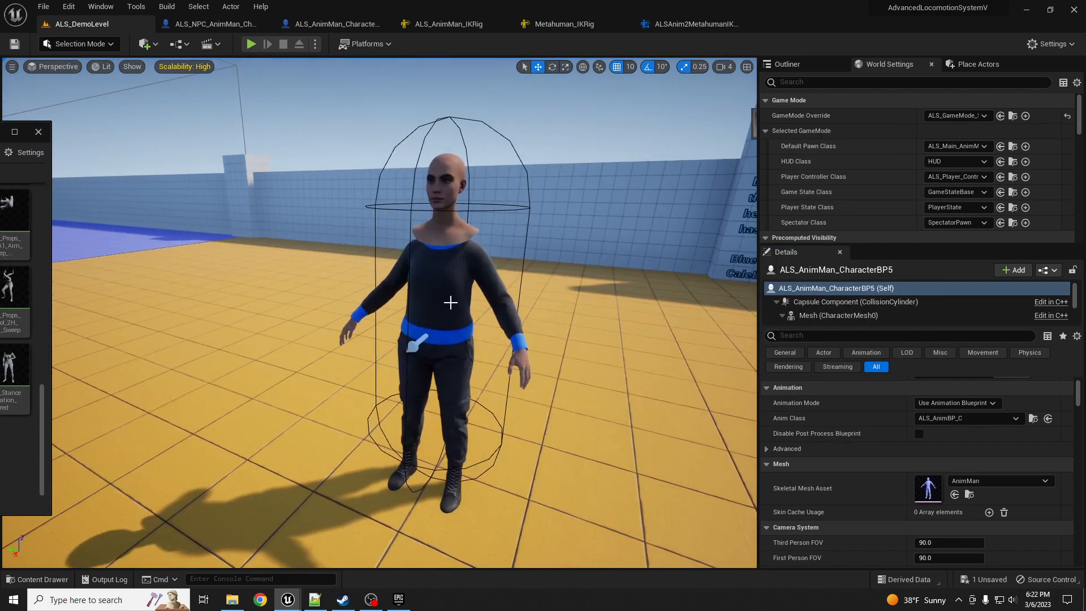
{"action": "left_click", "coordinate": [448, 304]}
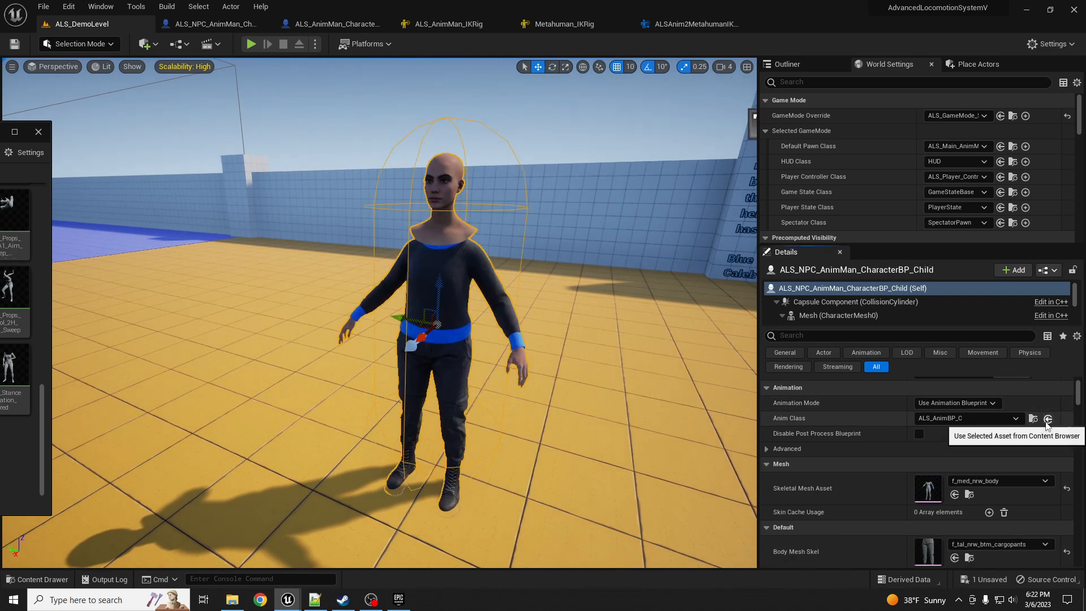
{"action": "left_click", "coordinate": [1034, 421]}
{"action": "right_click_drag", "start_coordinate": [551, 355], "coordinate": [544, 360]}
{"action": "scroll", "coordinate": [550, 355], "scroll_direction": "down", "scroll_amount": 3}
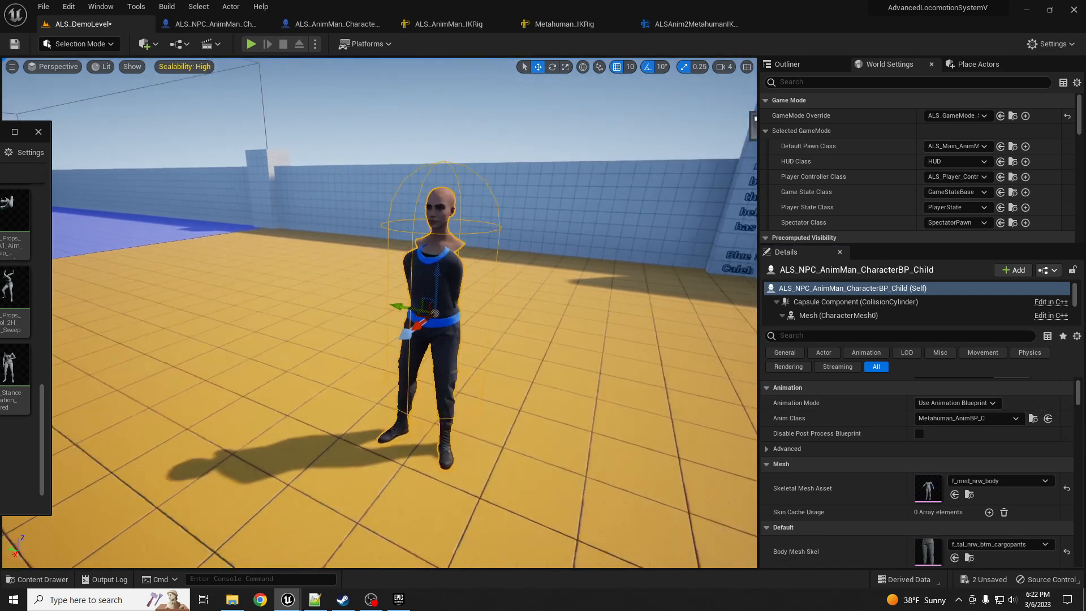
{"action": "scroll", "coordinate": [551, 355], "scroll_direction": "up", "scroll_amount": 3}
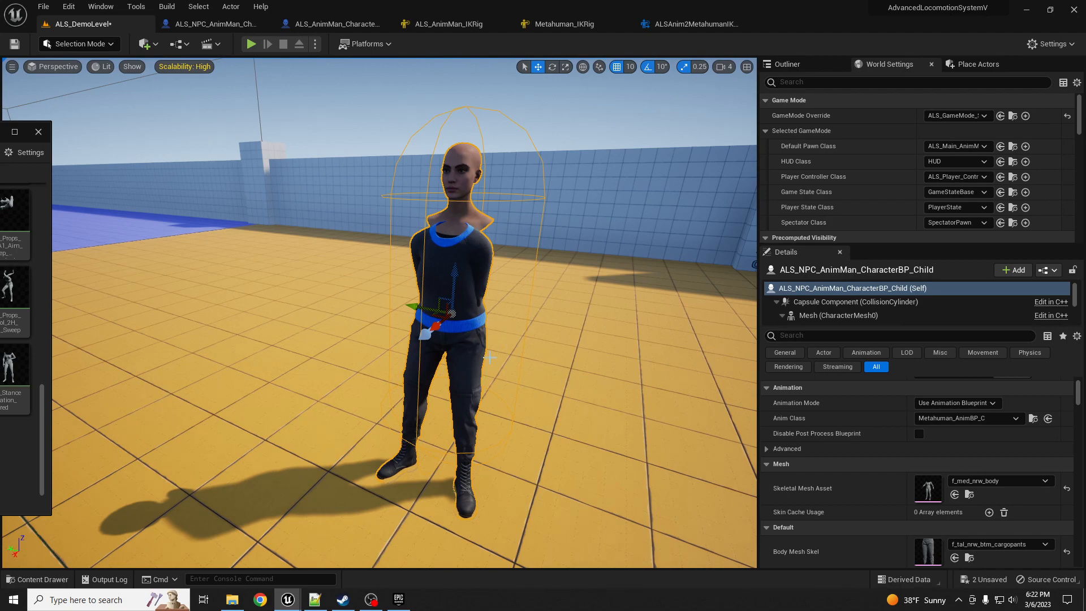
- Duplicate the NavMeshBoundsVolume from the blue area and place the copy over the orange floor around the MetaHuman NPC
{"action": "right_click_drag", "start_coordinate": [541, 384], "coordinate": [495, 383]}
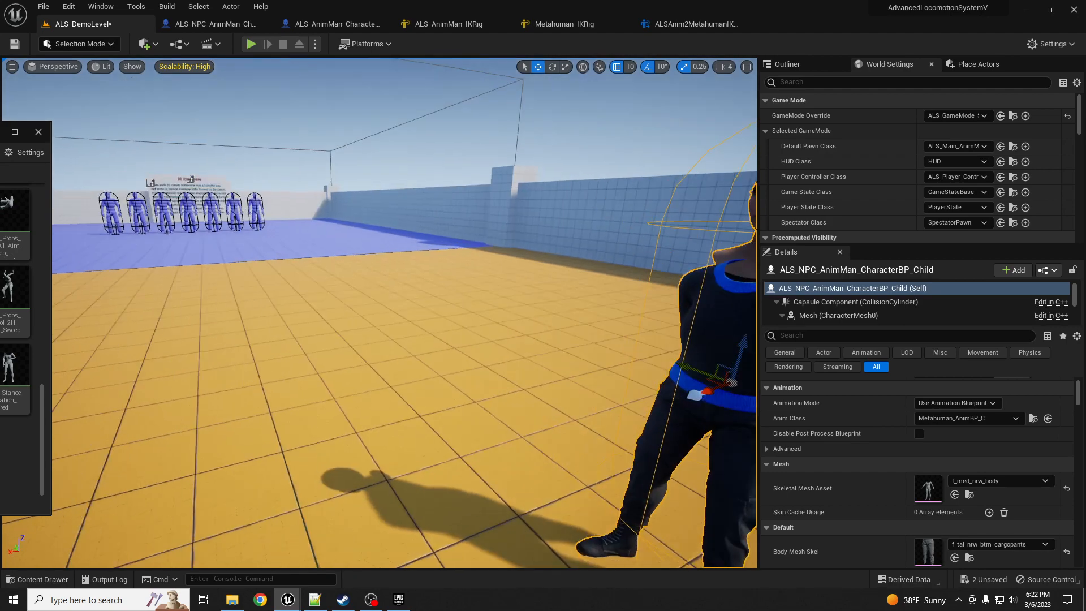
{"action": "key", "text": "f"}
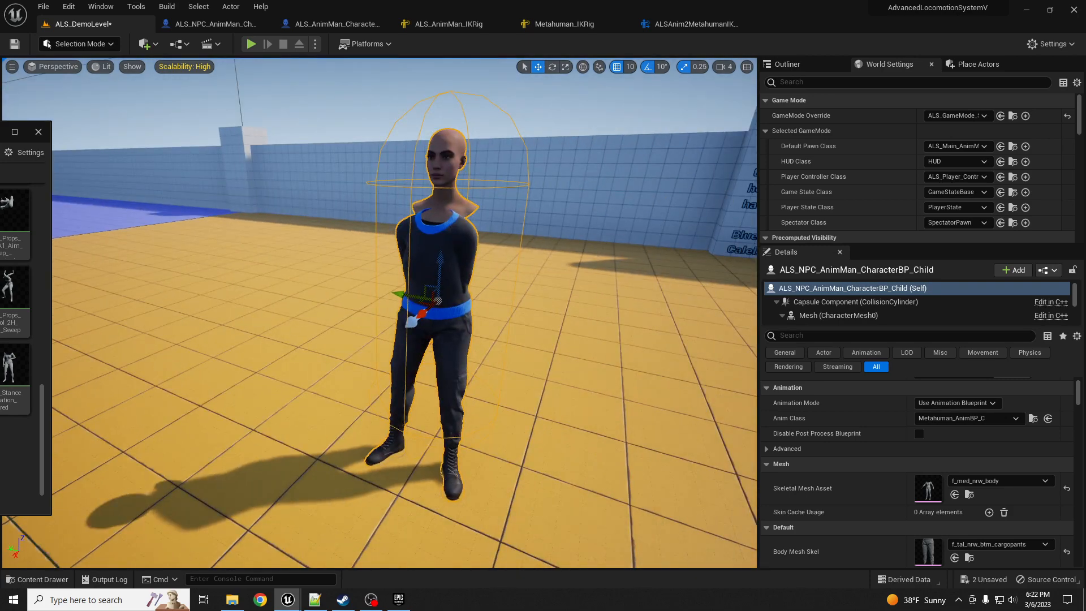
{"action": "key", "text": "s"}
{"action": "right_click_drag", "start_coordinate": [338, 286], "coordinate": [243, 278]}
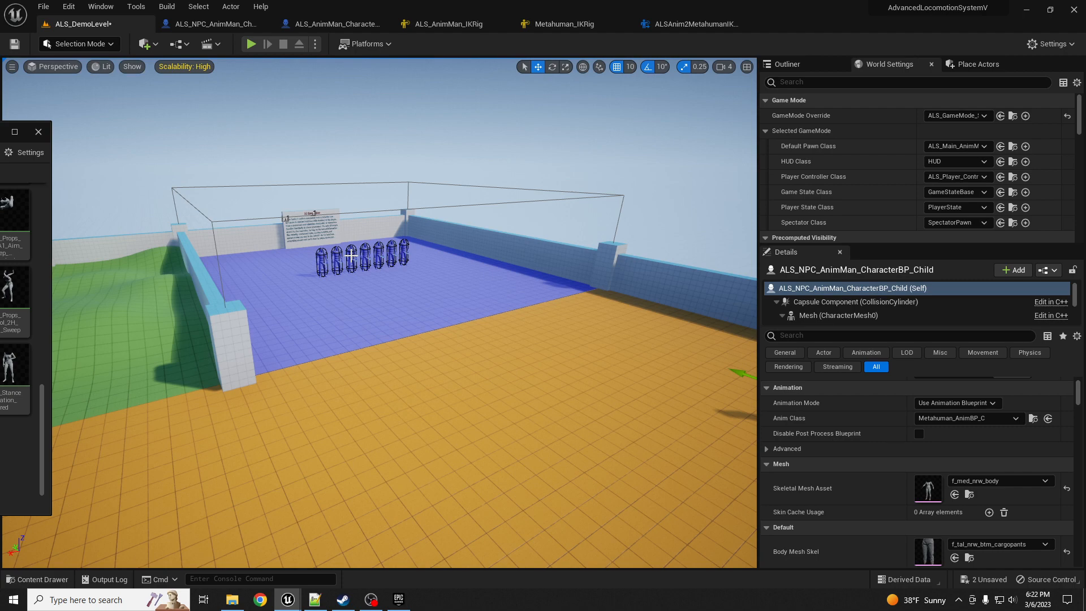
{"action": "right_click_drag", "start_coordinate": [344, 311], "coordinate": [407, 324]}
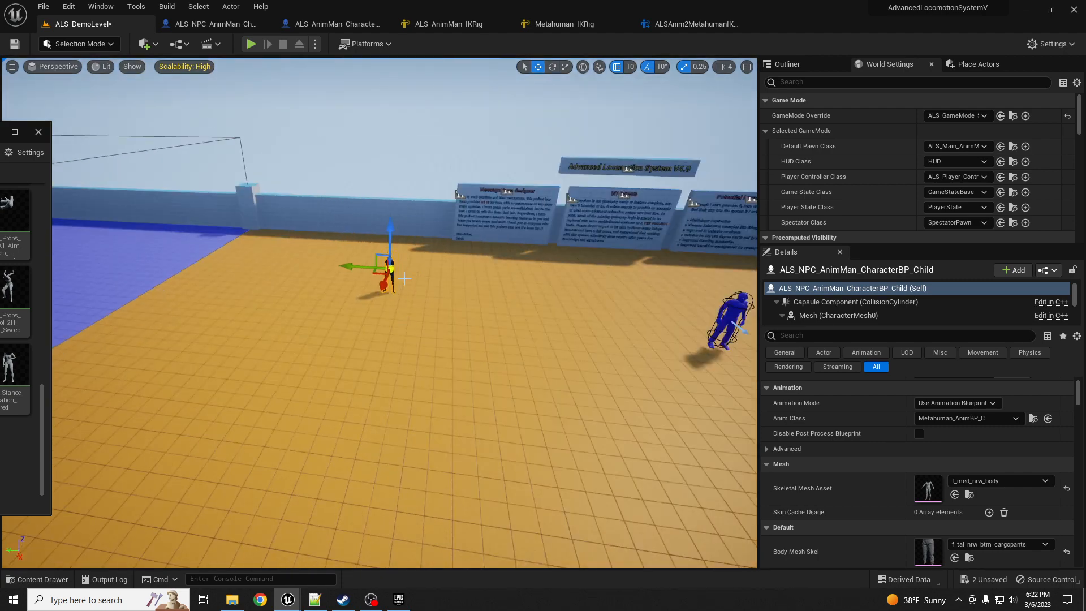
{"action": "right_click_drag", "start_coordinate": [404, 278], "coordinate": [375, 296]}
{"action": "right_click_drag", "start_coordinate": [408, 240], "coordinate": [408, 252]}
{"action": "key", "text": "s"}
{"action": "left_click", "coordinate": [283, 125]}
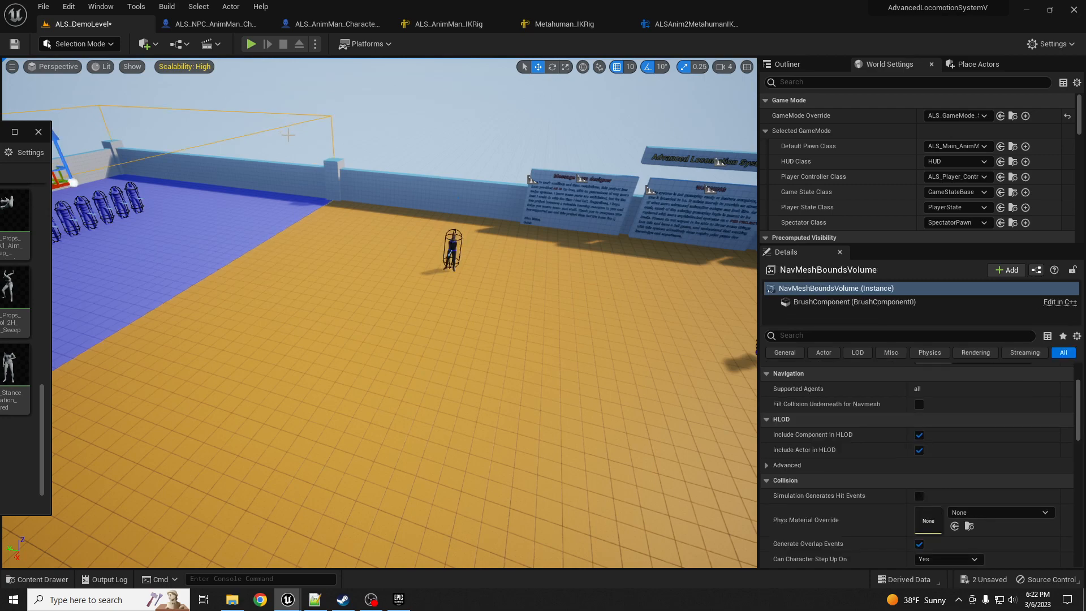
{"action": "scroll", "coordinate": [351, 221], "scroll_direction": "down", "scroll_amount": 6}
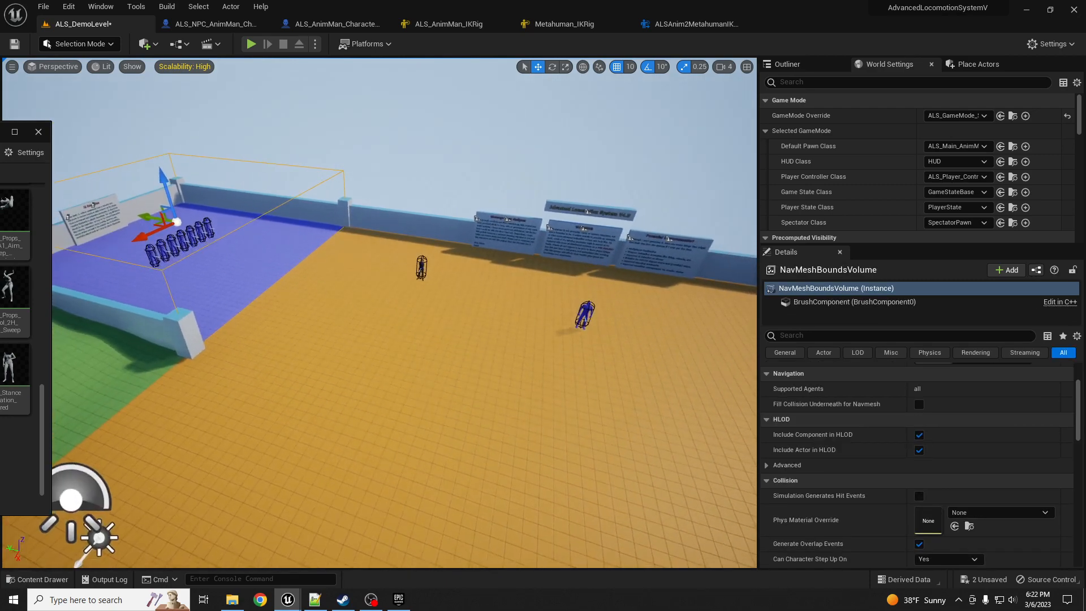
{"action": "left_click_drag", "start_coordinate": [146, 214], "coordinate": [485, 314], "text": "alt"}
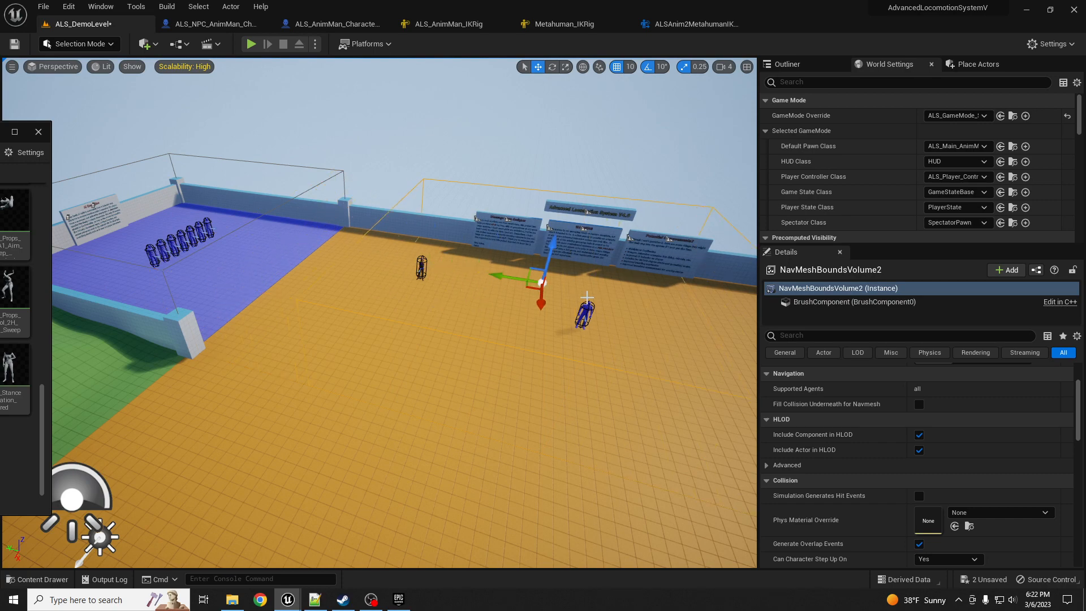
{"action": "right_click_drag", "start_coordinate": [529, 307], "coordinate": [535, 306]}
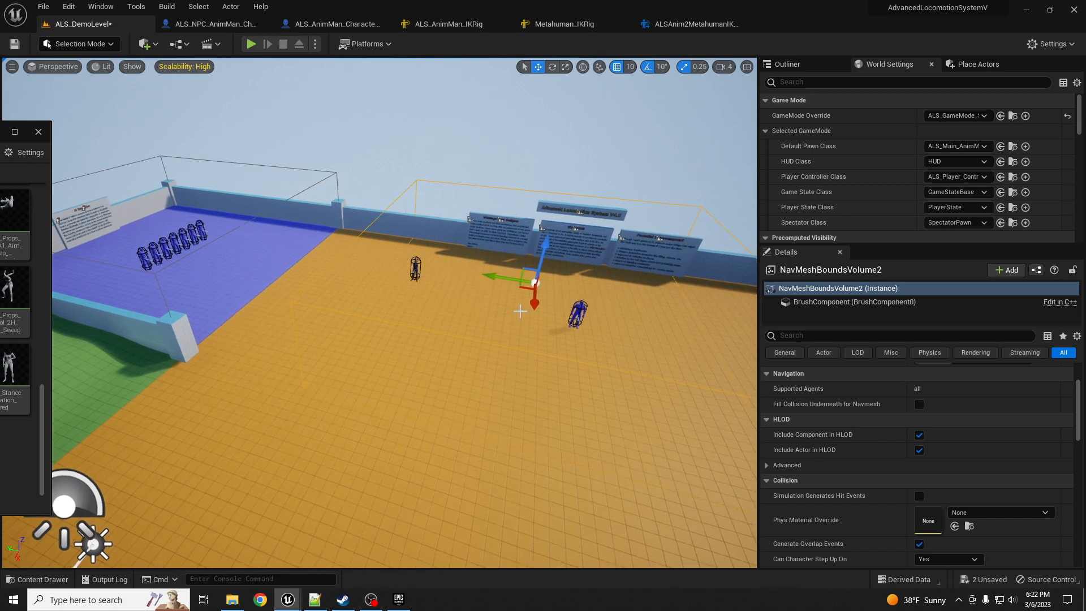
- Play-test the level, moving the player character around the MetaHuman NPC to inspect its walking and idle animations
{"action": "key", "text": "alt+p"}
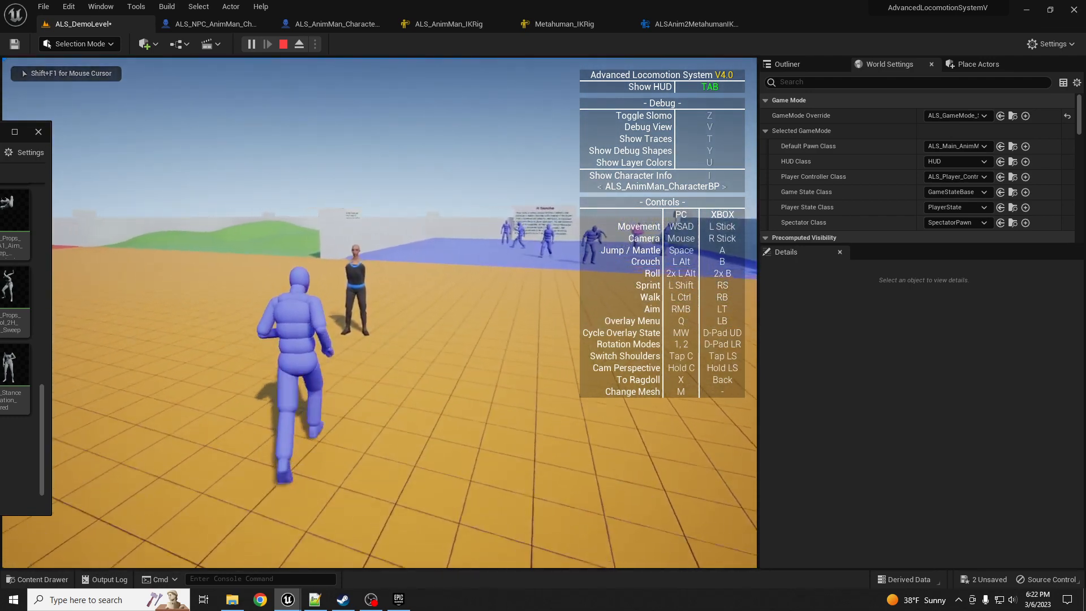
{"action": "key", "text": "d"}
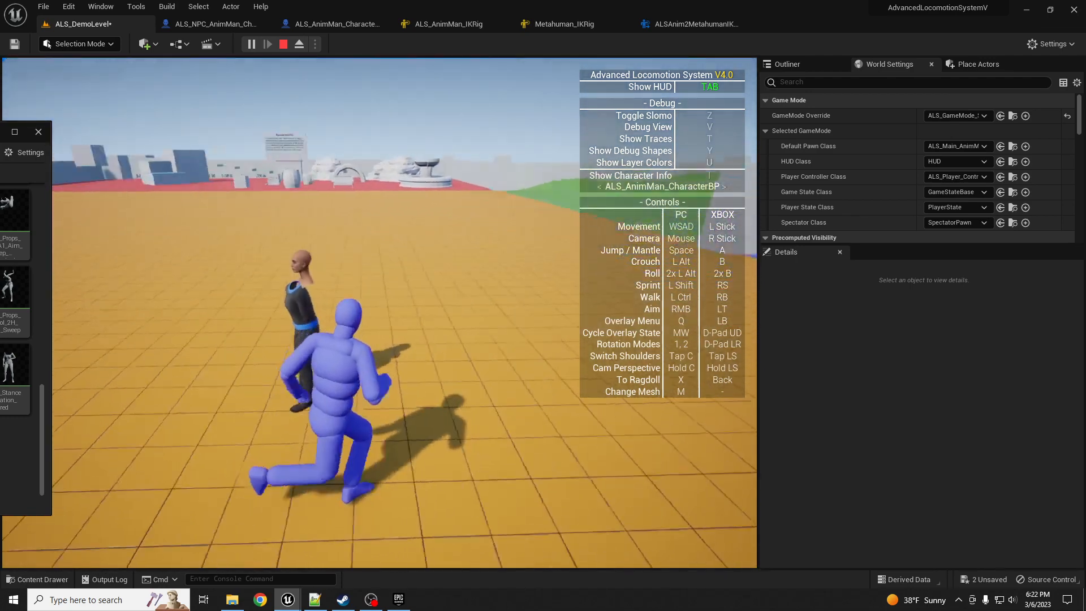
{"action": "key", "text": "a"}
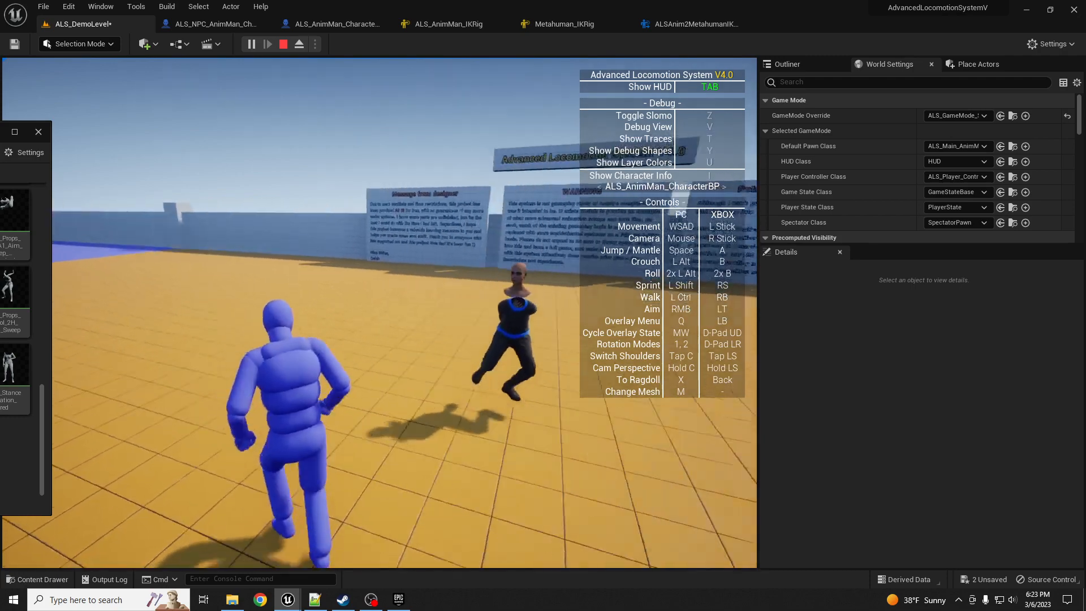
{"action": "key", "text": "w"}
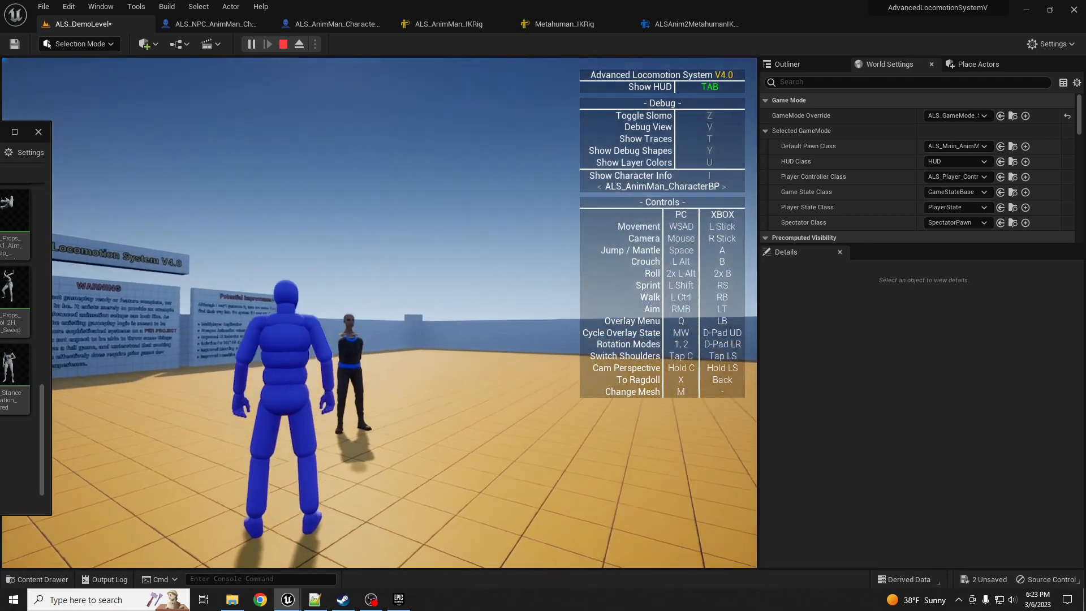
{"action": "key", "text": "w"}
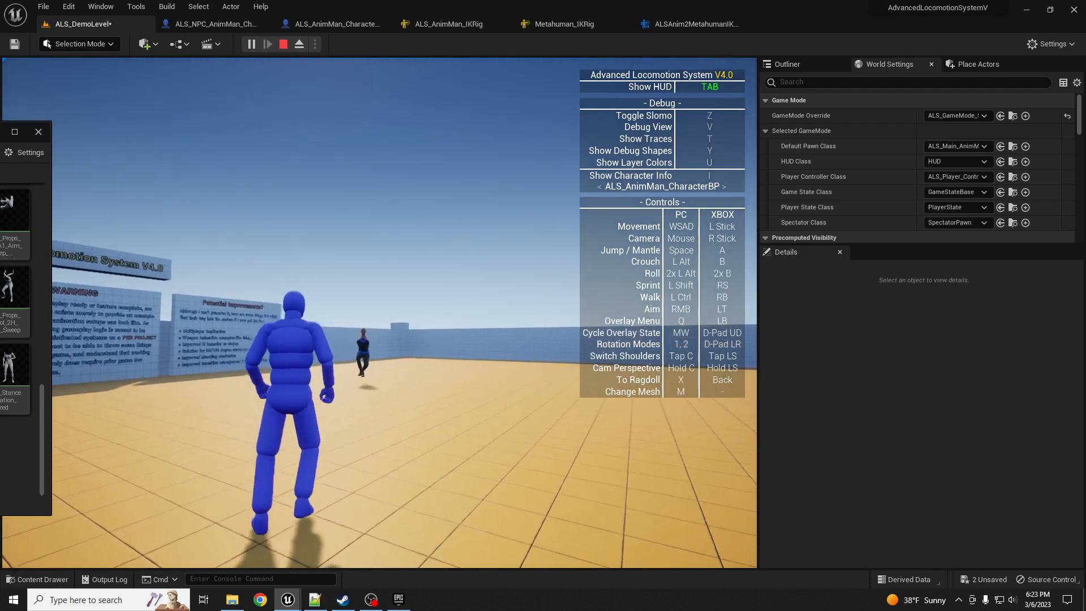
{"action": "key", "text": "w"}
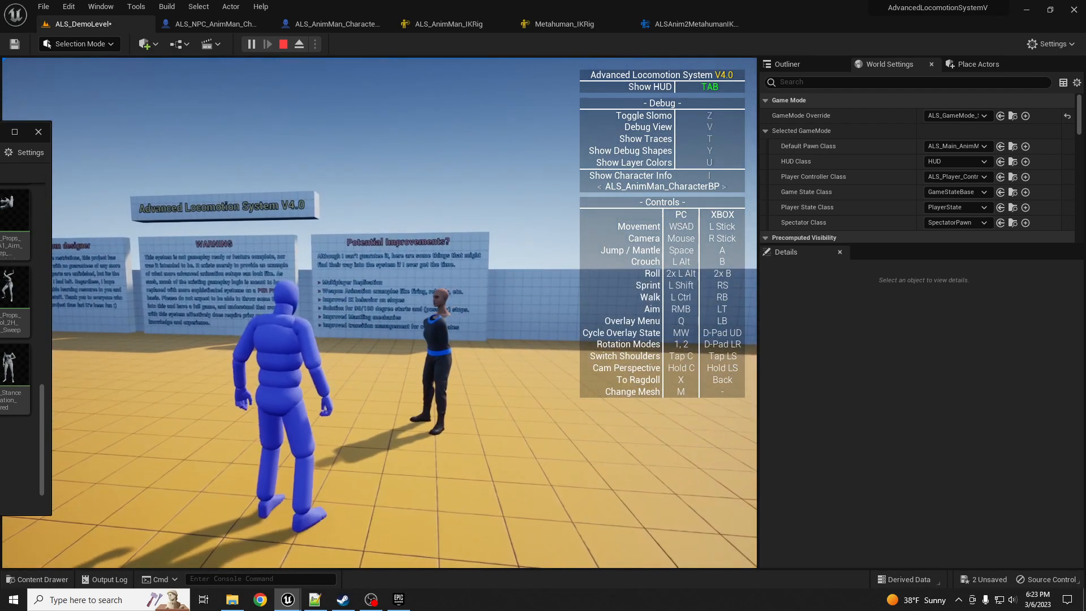
{"action": "key", "text": "Escape"}
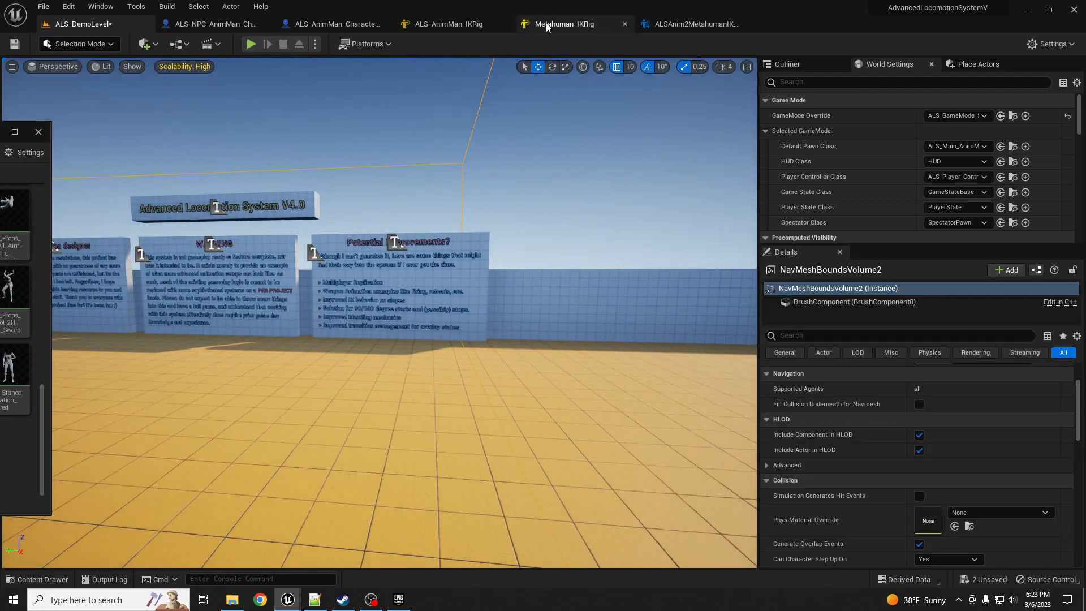
- In the ALSAnim2Metahuman retargeter, set the target mesh offset to about Y -21.7 and Z -30.7 to overlay the source mannequin
{"action": "left_click", "coordinate": [687, 24]}
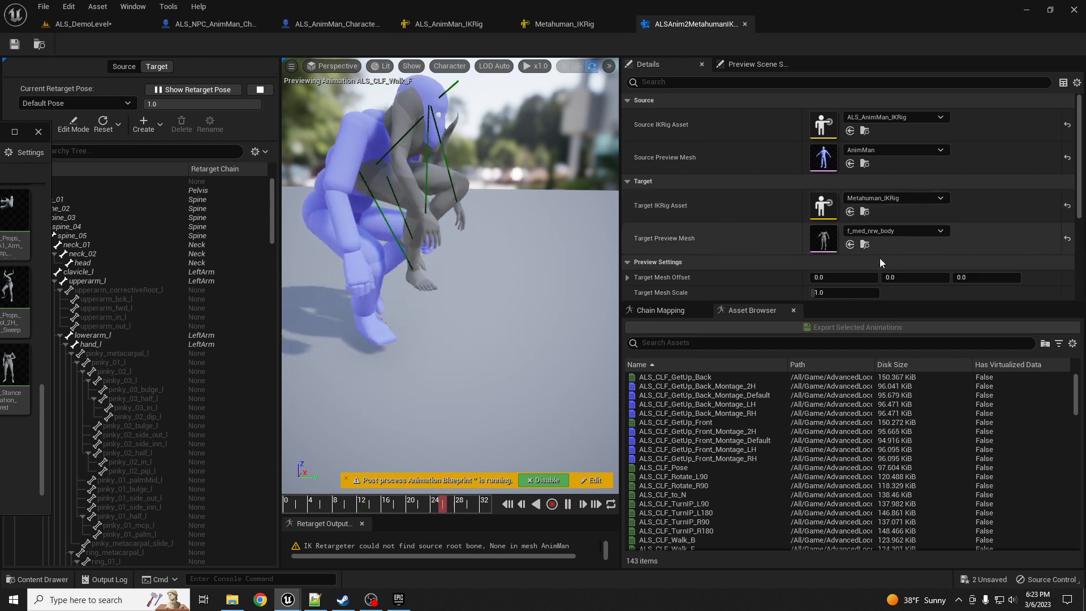
{"action": "left_click_drag", "start_coordinate": [988, 278], "coordinate": [917, 278]}
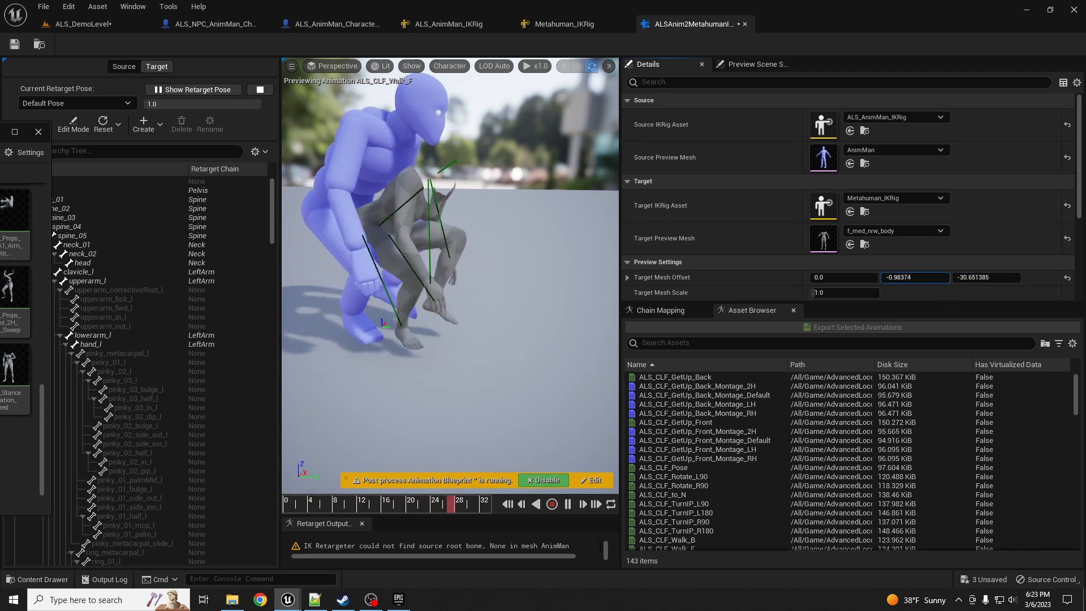
{"action": "left_click_drag", "start_coordinate": [914, 277], "coordinate": [902, 278]}
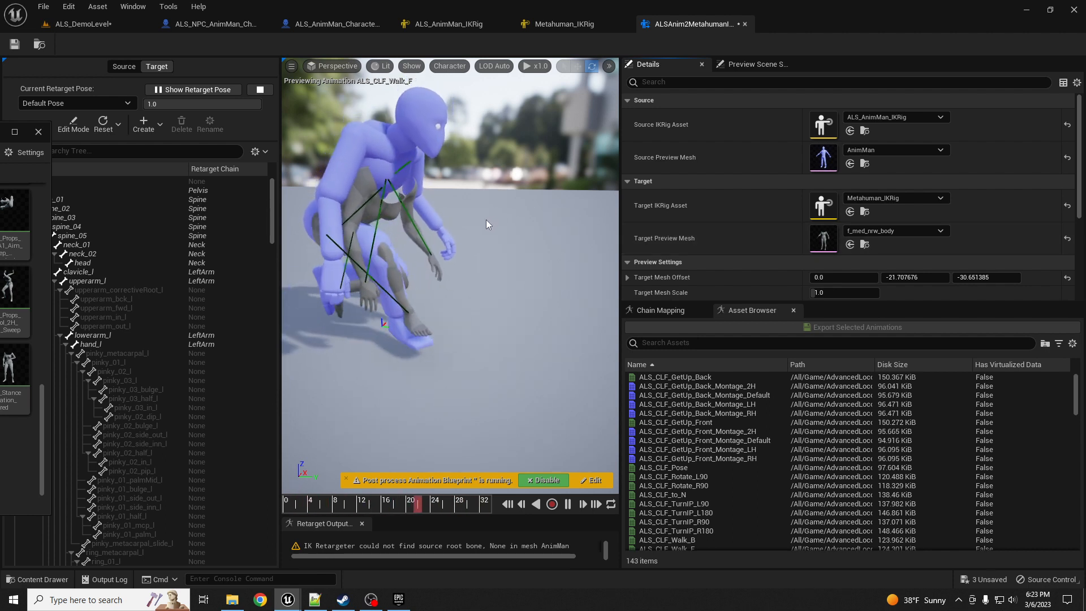
{"action": "left_click_drag", "start_coordinate": [487, 219], "coordinate": [486, 219]}
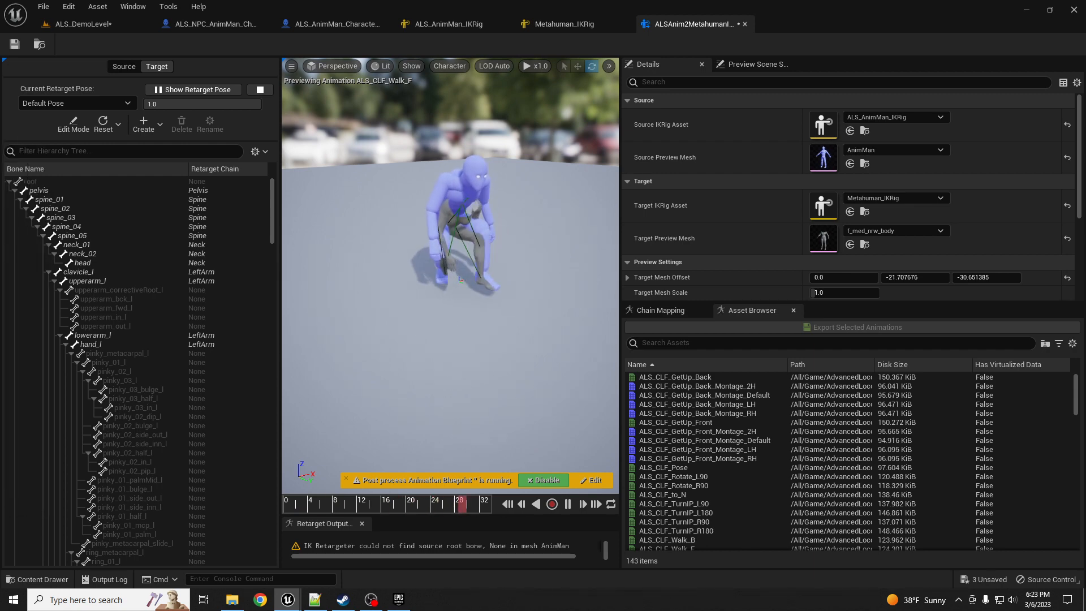
- Set the root bone as the retarget root in ALS_AnimMan_IKRig and apply the vertical offset to the source retarget pose
{"action": "left_click", "coordinate": [476, 26]}
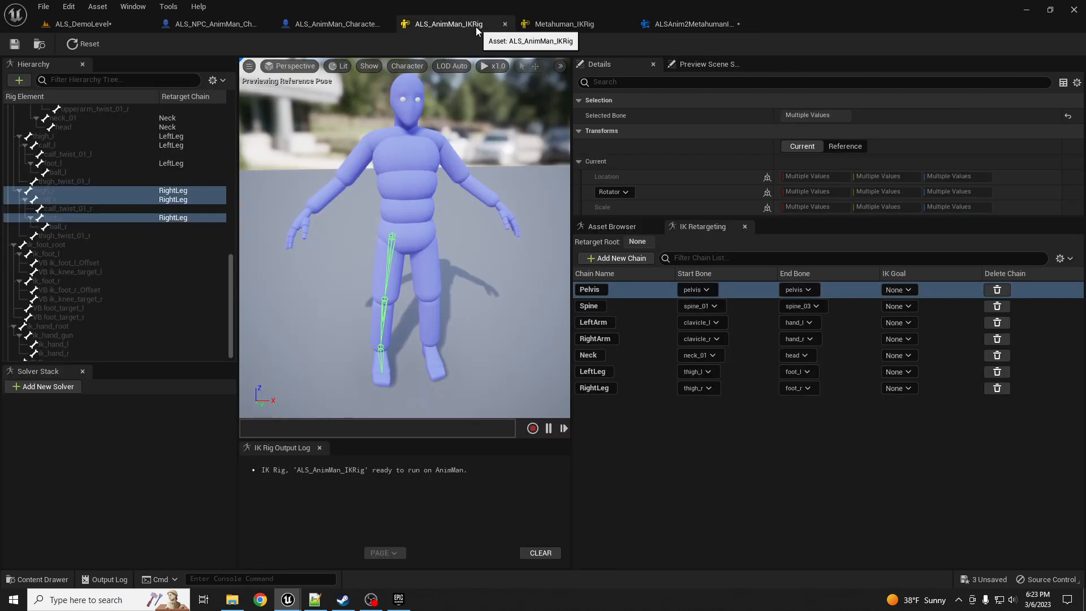
{"action": "left_click_drag", "start_coordinate": [229, 276], "coordinate": [233, 118]}
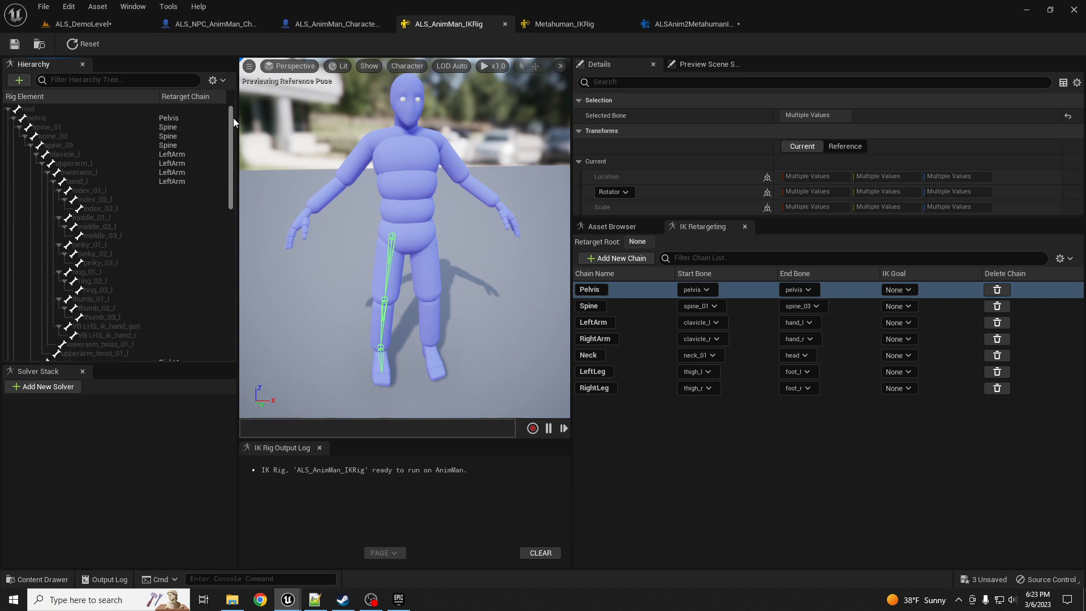
{"action": "right_click", "coordinate": [38, 119]}
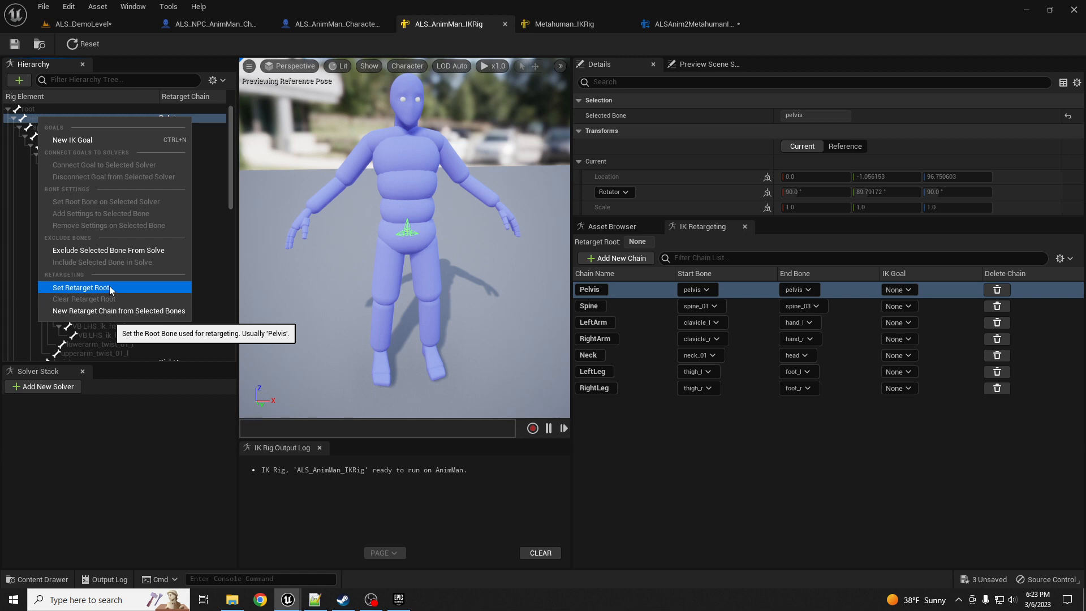
{"action": "right_click", "coordinate": [40, 108]}
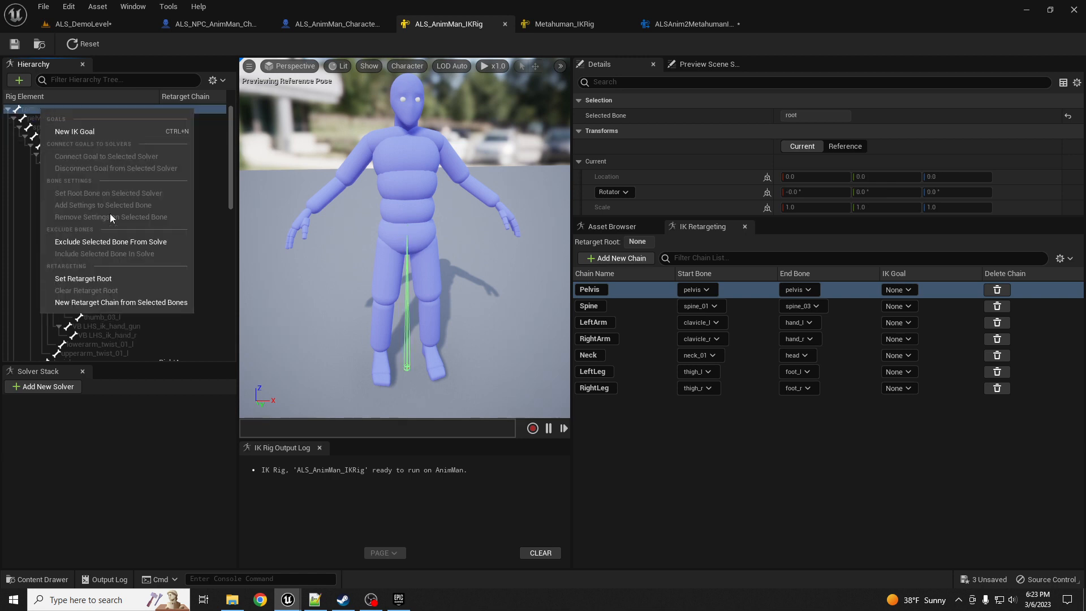
{"action": "left_click", "coordinate": [93, 277]}
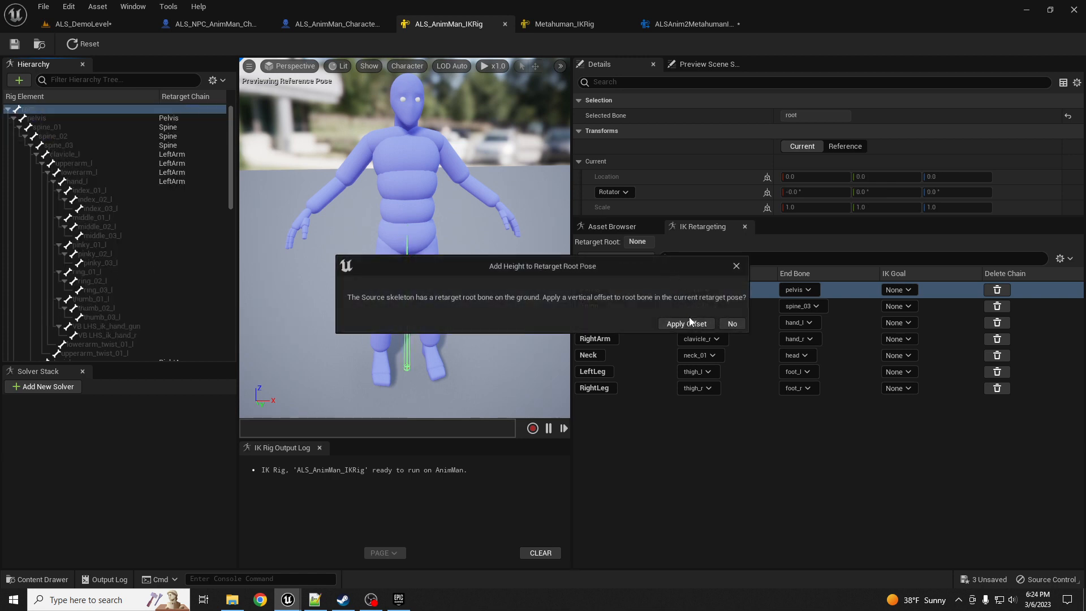
{"action": "left_click", "coordinate": [691, 323]}
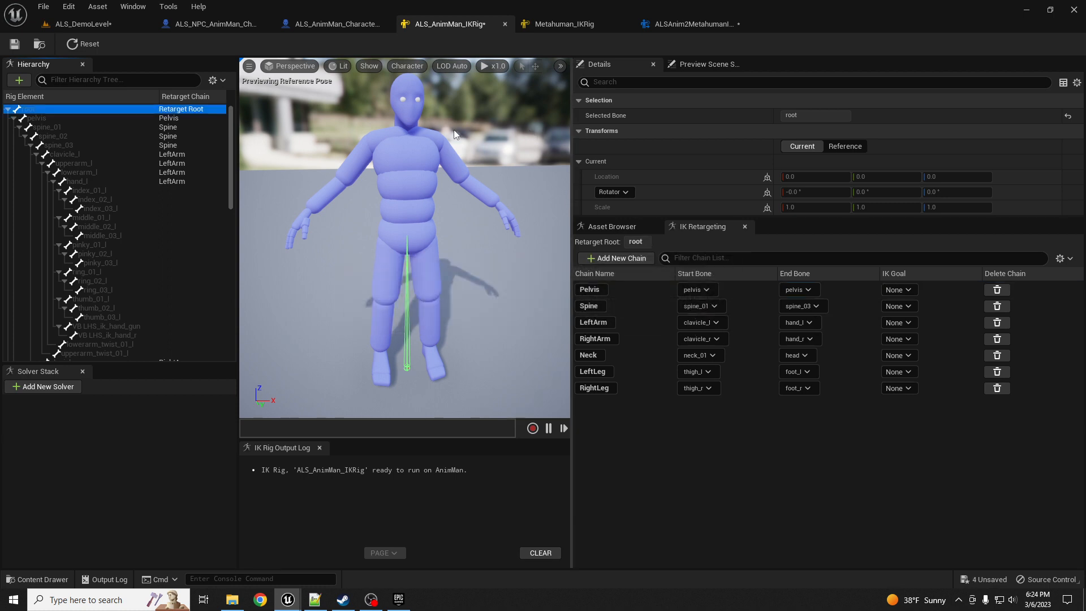
- Set the root bone as retarget root in Metahuman_IKRig, apply the vertical offset to the target pose, and save the rig
{"action": "left_click", "coordinate": [573, 23]}
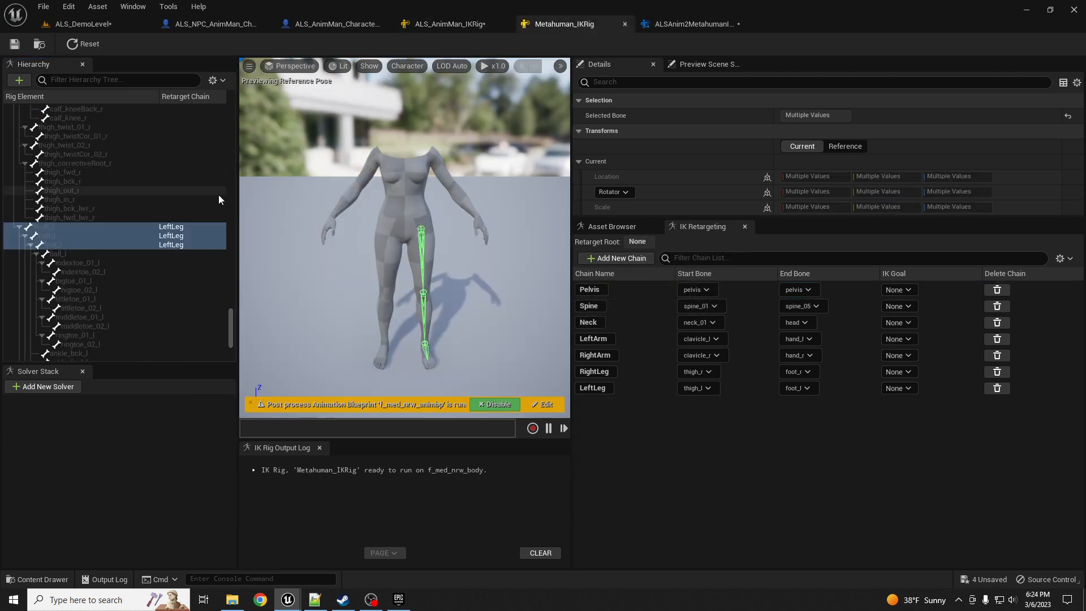
{"action": "left_click_drag", "start_coordinate": [230, 314], "coordinate": [199, 94]}
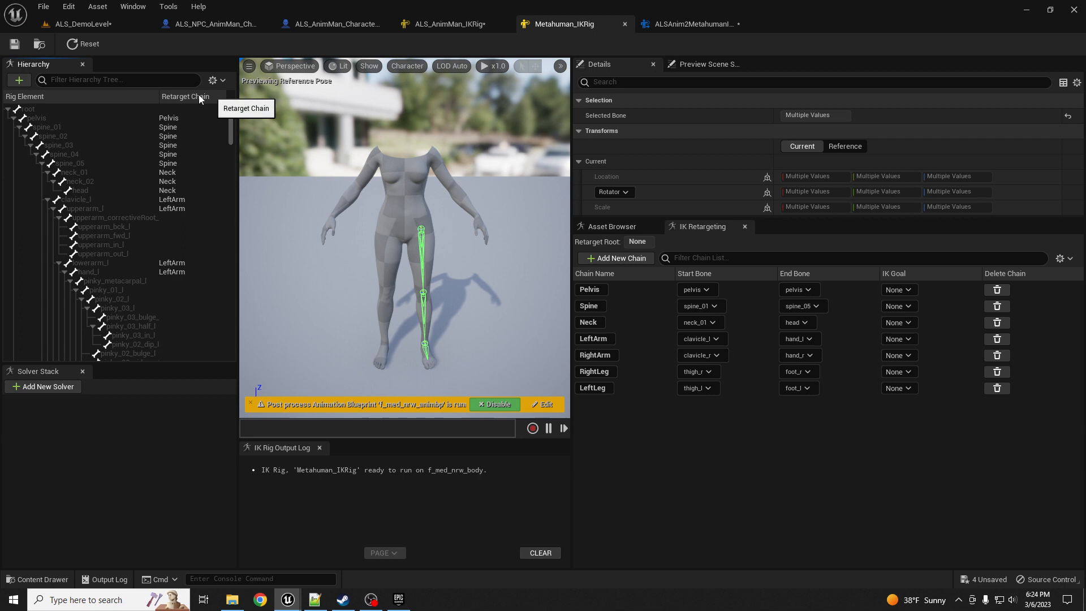
{"action": "left_click", "coordinate": [28, 109]}
{"action": "right_click", "coordinate": [35, 109]}
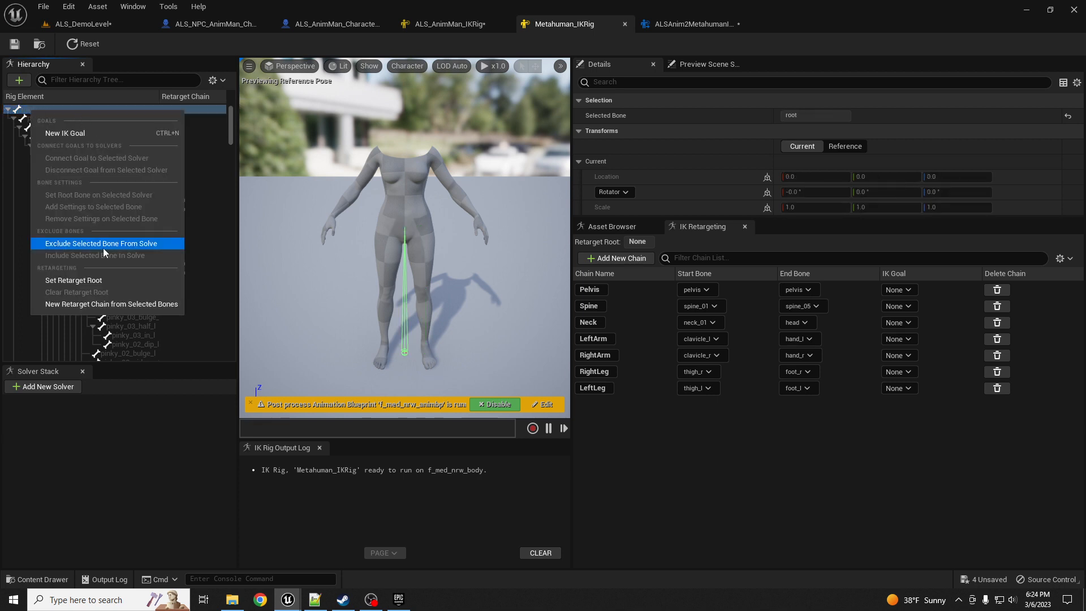
{"action": "left_click", "coordinate": [104, 280]}
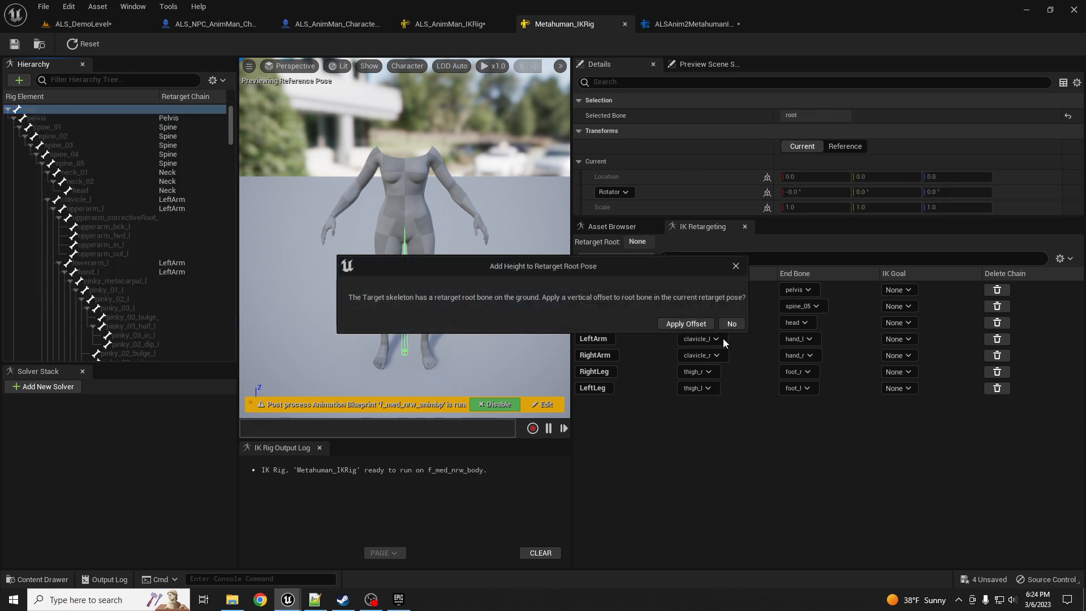
{"action": "left_click", "coordinate": [684, 324]}
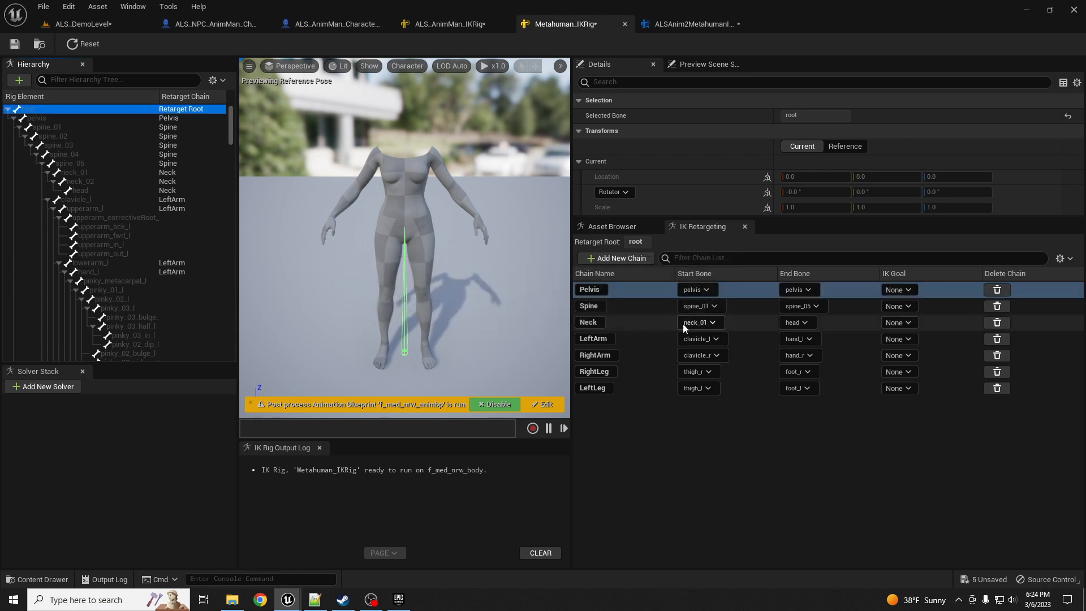
{"action": "left_click", "coordinate": [15, 44]}
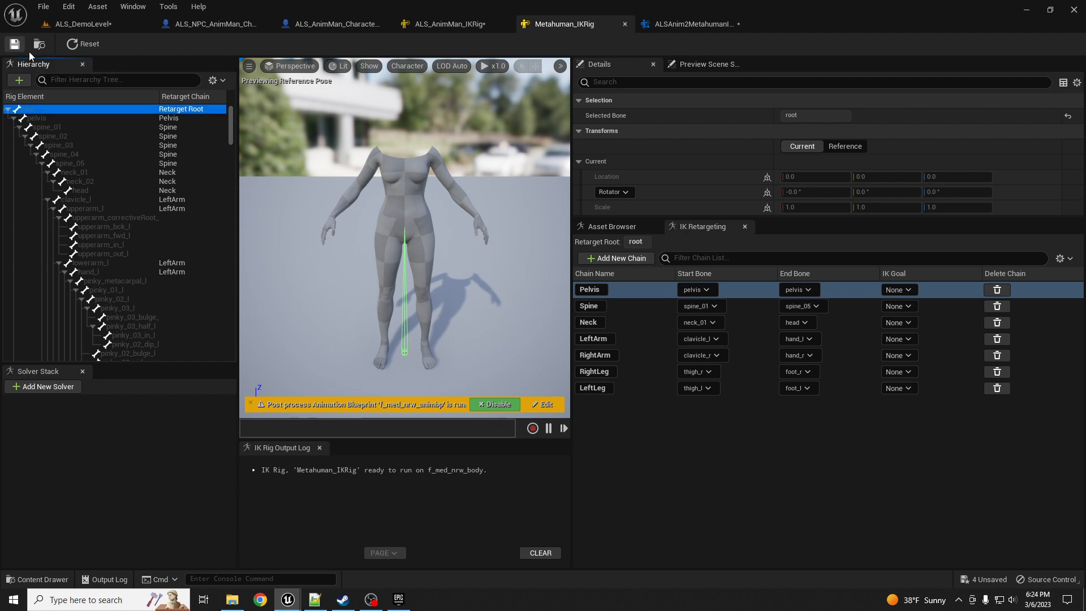
- Check the walk preview in the ALSAnim2Metahuman retargeter, then save the retargeter and all remaining unsaved assets
{"action": "left_click", "coordinate": [694, 24]}
{"action": "right_click_drag", "start_coordinate": [502, 259], "coordinate": [572, 251]}
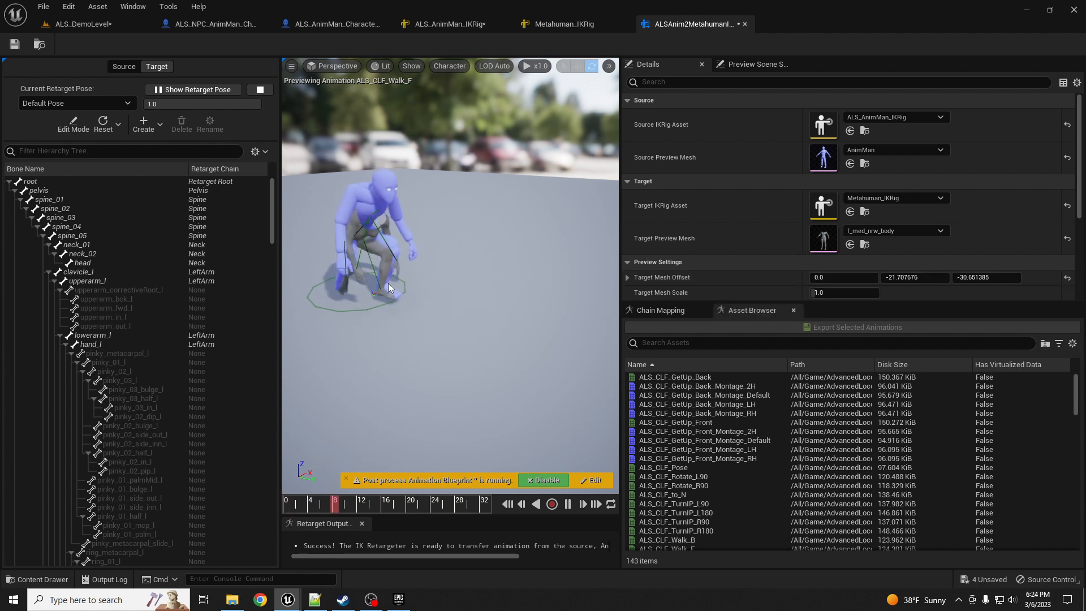
{"action": "left_click", "coordinate": [20, 48]}
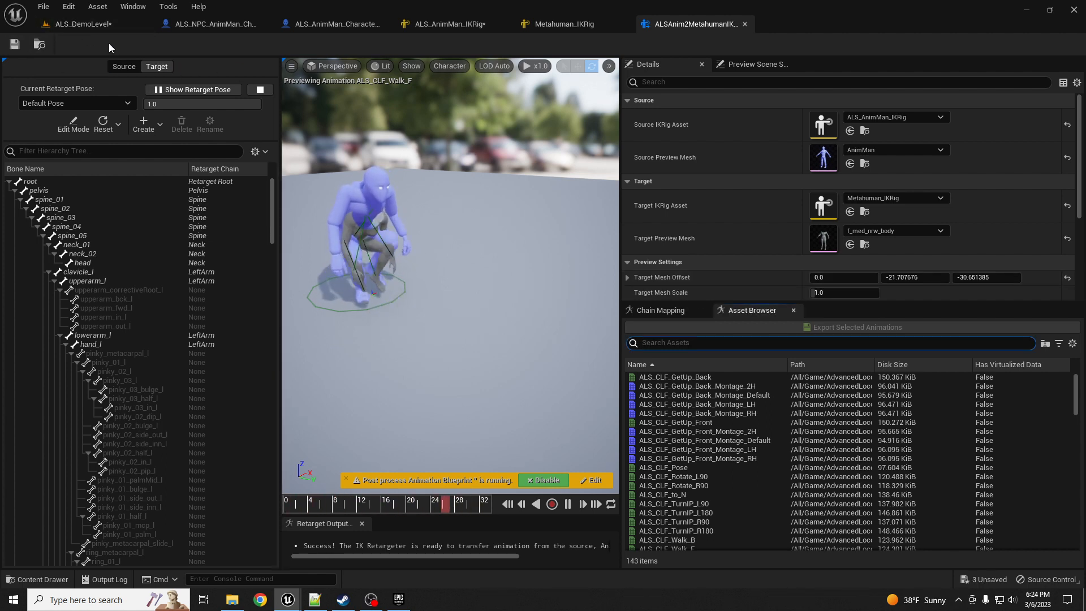
{"action": "left_click", "coordinate": [99, 25]}
{"action": "key", "text": "ctrl+shift+s"}
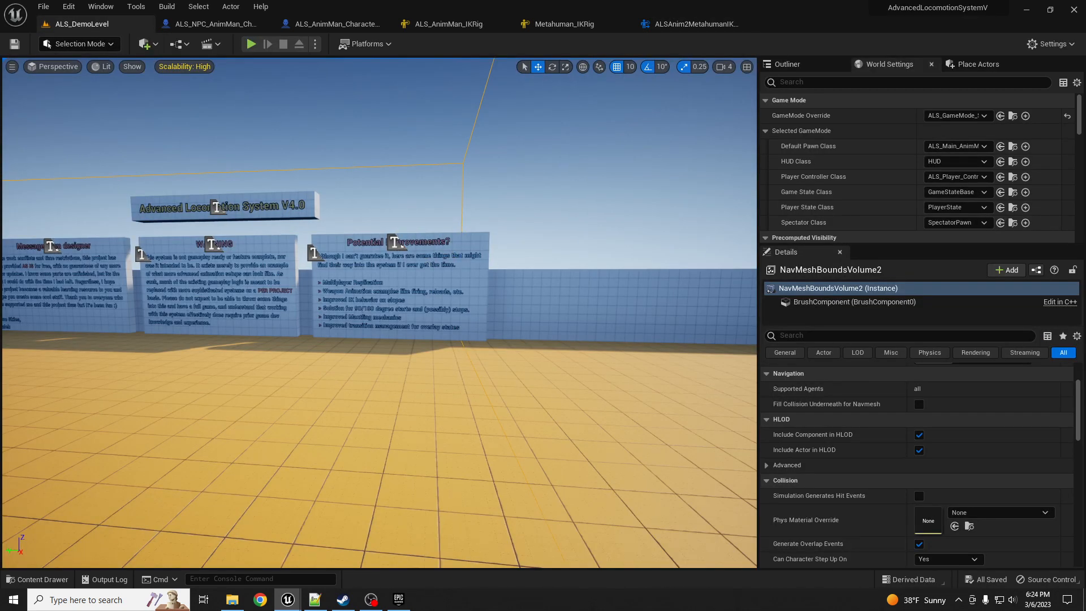
- Create a new folder named ALSV2 inside MetaHumans/RetargetedAnimations
{"action": "left_click_drag", "start_coordinate": [0, 156], "coordinate": [513, 103]}
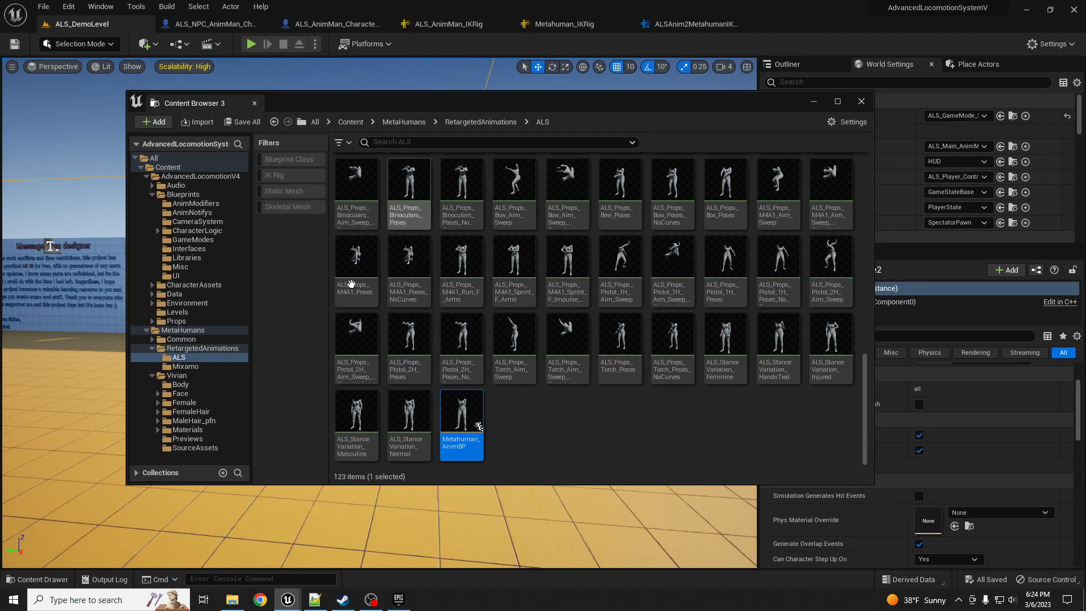
{"action": "left_click", "coordinate": [201, 348]}
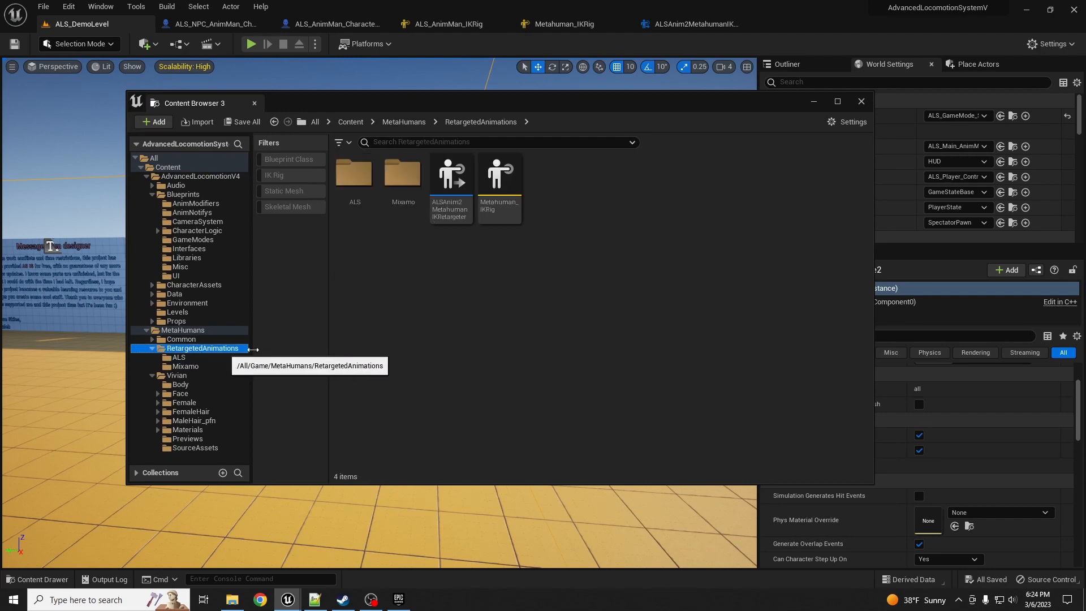
{"action": "right_click", "coordinate": [388, 252]}
{"action": "left_click", "coordinate": [447, 231]}
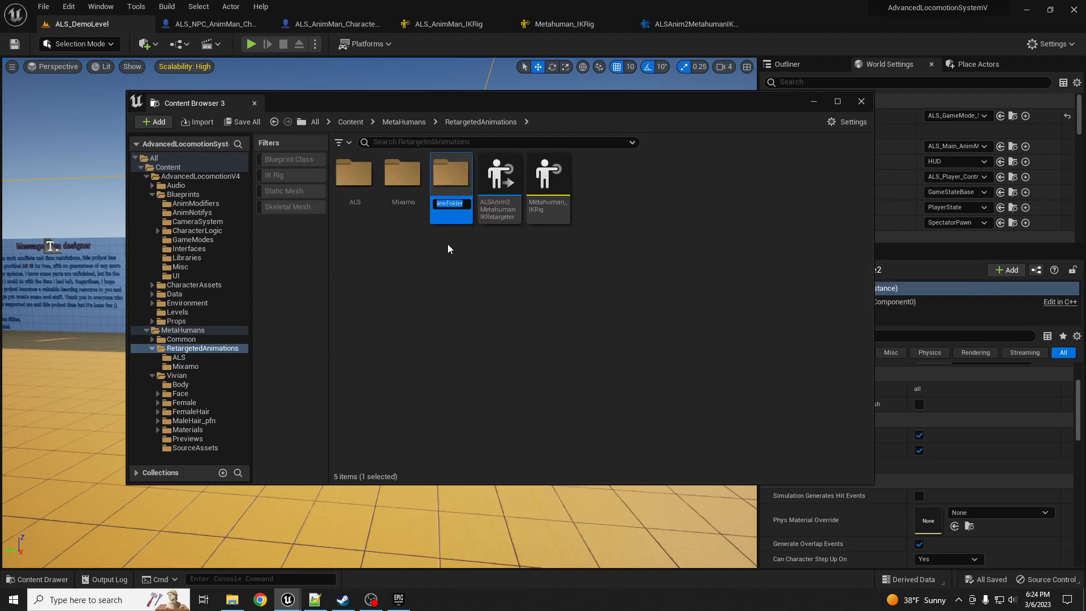
{"action": "type", "text": "ALSV2"}
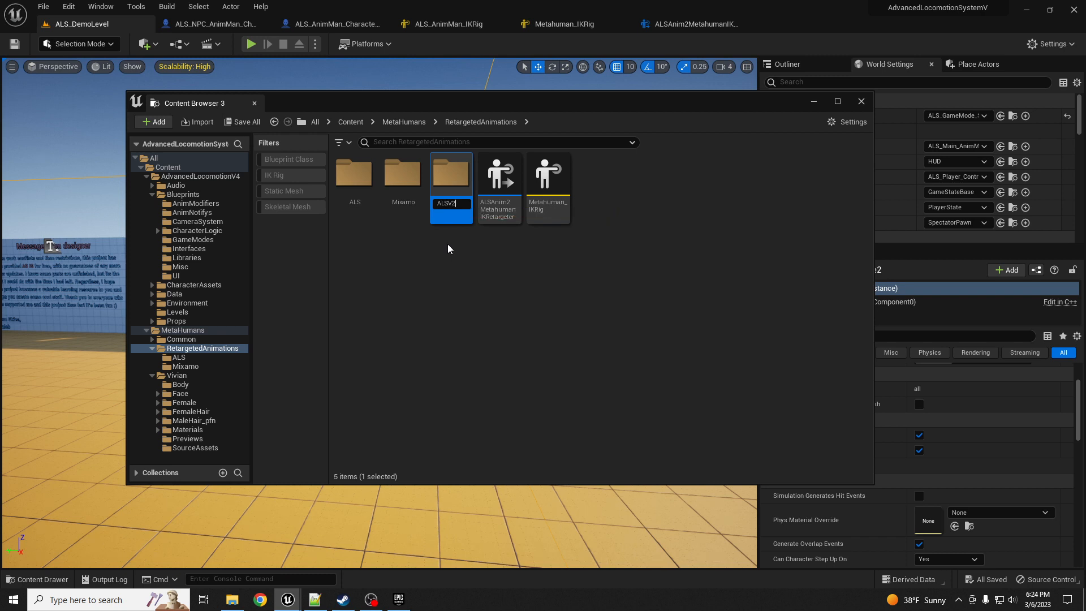
{"action": "key", "text": "Return"}
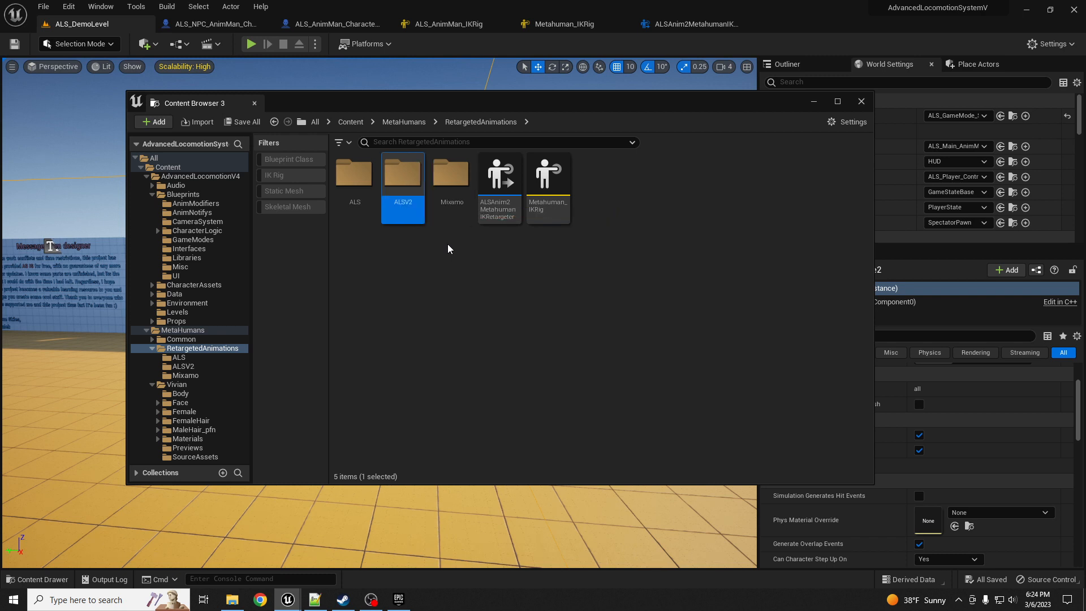
- Filter the contents of the AdvancedLocomotionV4 folder to show only Animation Blueprint assets
{"action": "left_click_drag", "start_coordinate": [490, 100], "coordinate": [506, 146]}
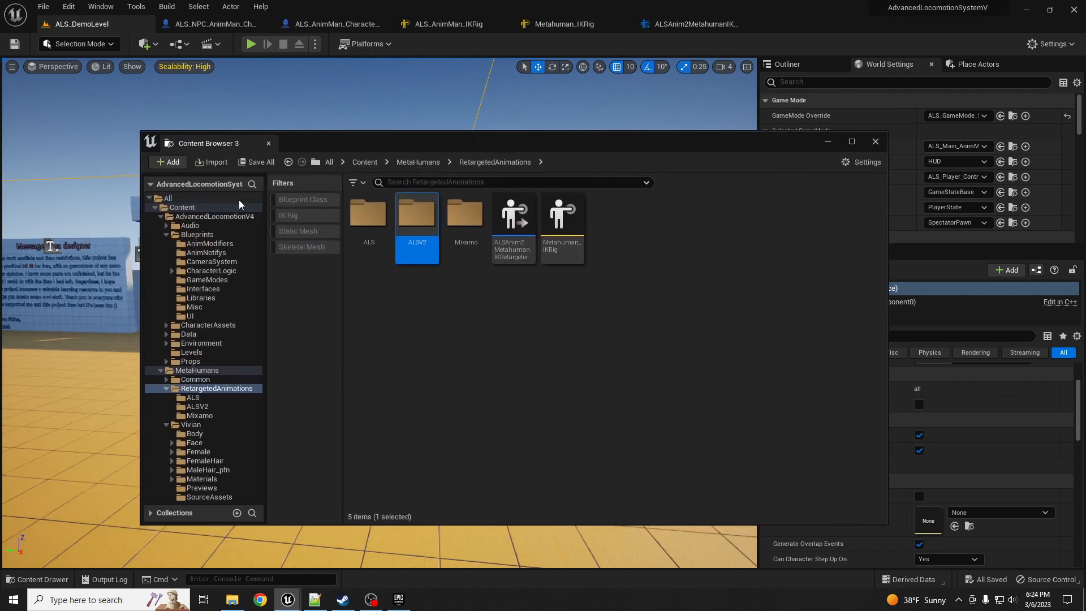
{"action": "left_click", "coordinate": [224, 235]}
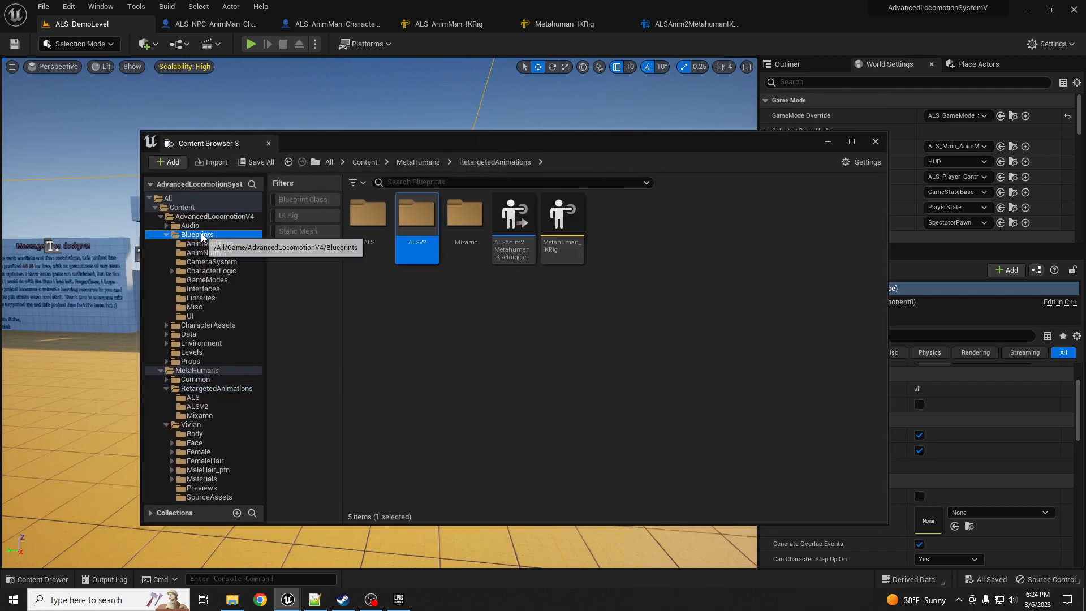
{"action": "left_click", "coordinate": [313, 205]}
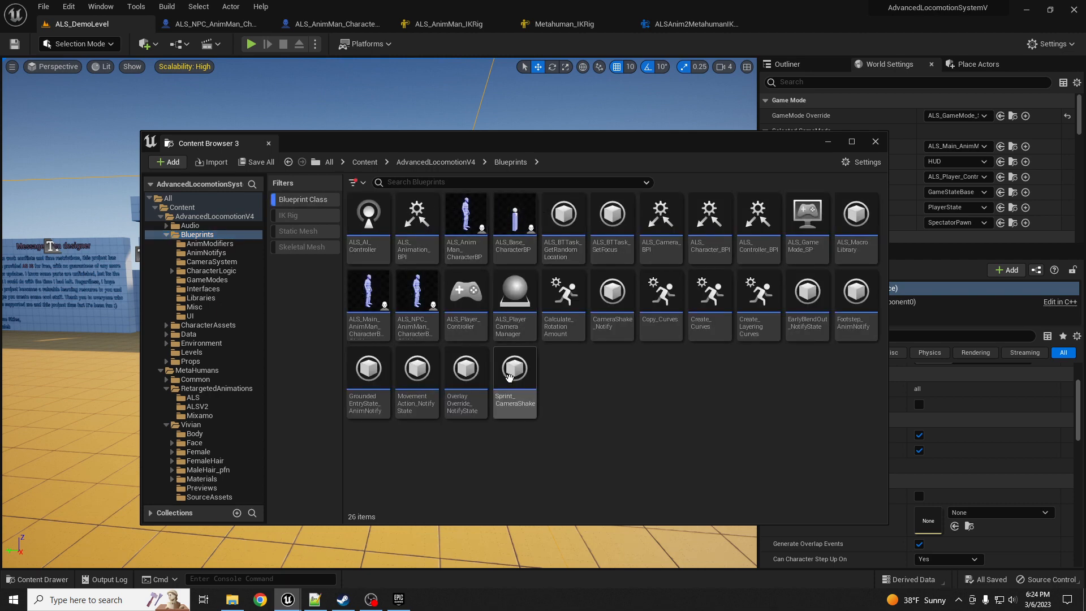
{"action": "left_click", "coordinate": [207, 216]}
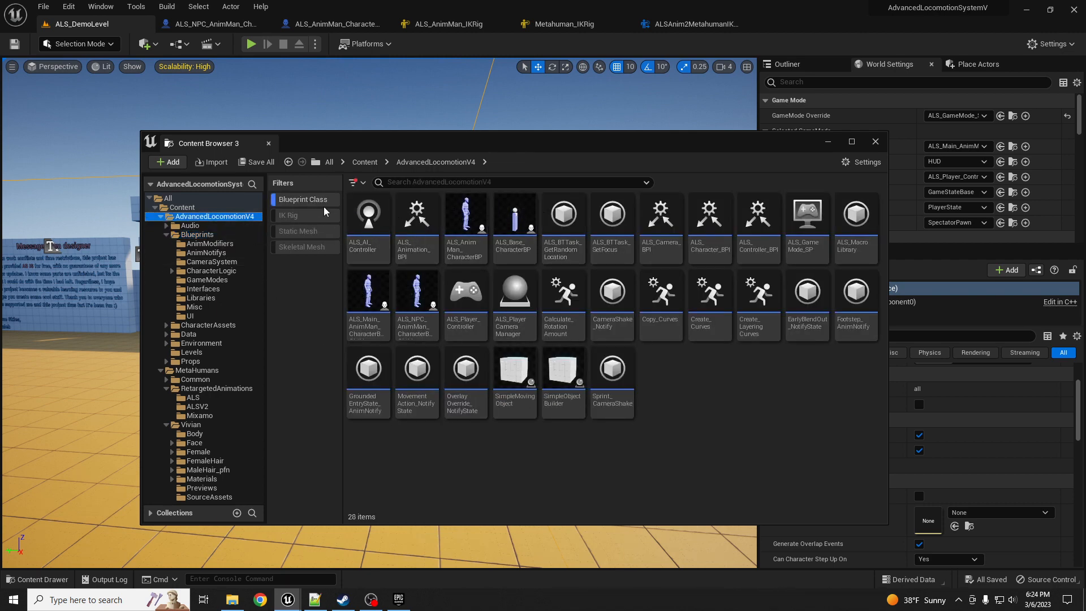
{"action": "left_click", "coordinate": [303, 200]}
{"action": "left_click", "coordinate": [357, 182]}
{"action": "mouse_move", "coordinate": [437, 317]}
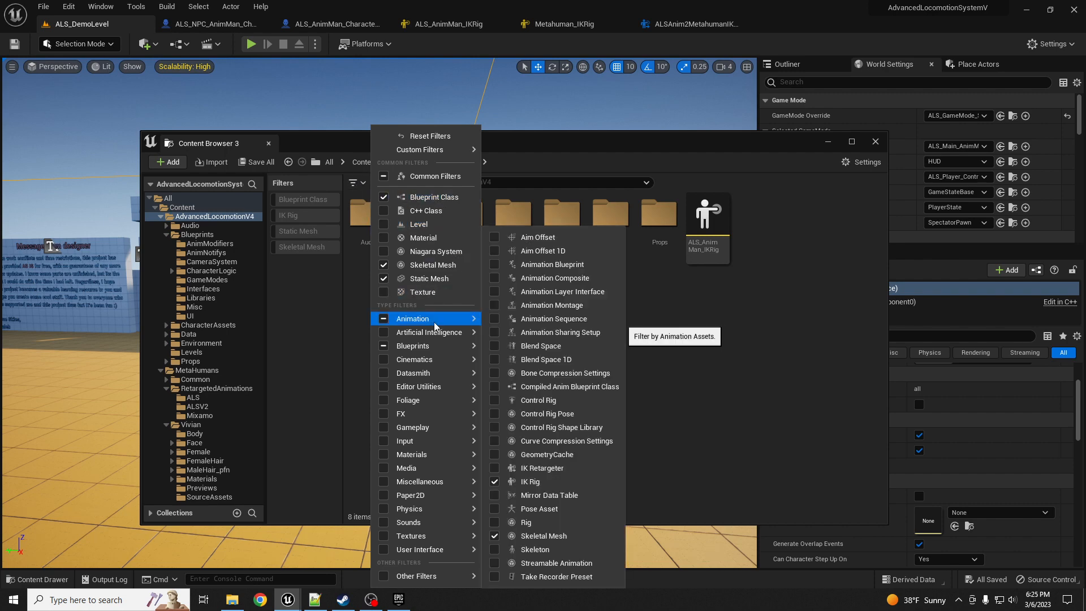
{"action": "left_click", "coordinate": [552, 268]}
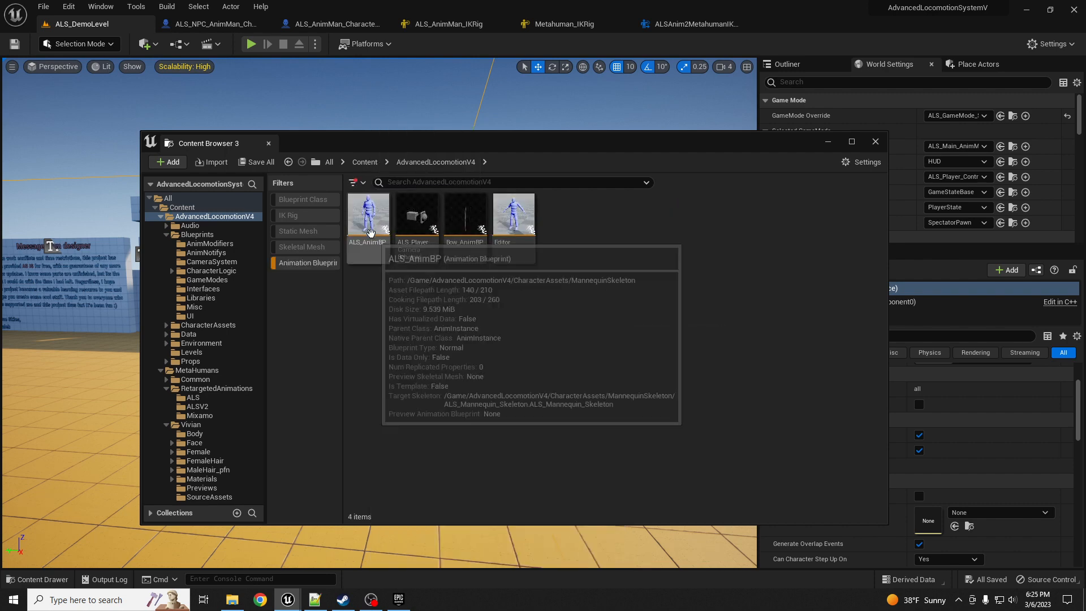
- Start duplicating and retargeting ALS_AnimBP, using ALSAnim2MetahumanIKRetargeter as the IK Retargeter
{"action": "right_click", "coordinate": [372, 223]}
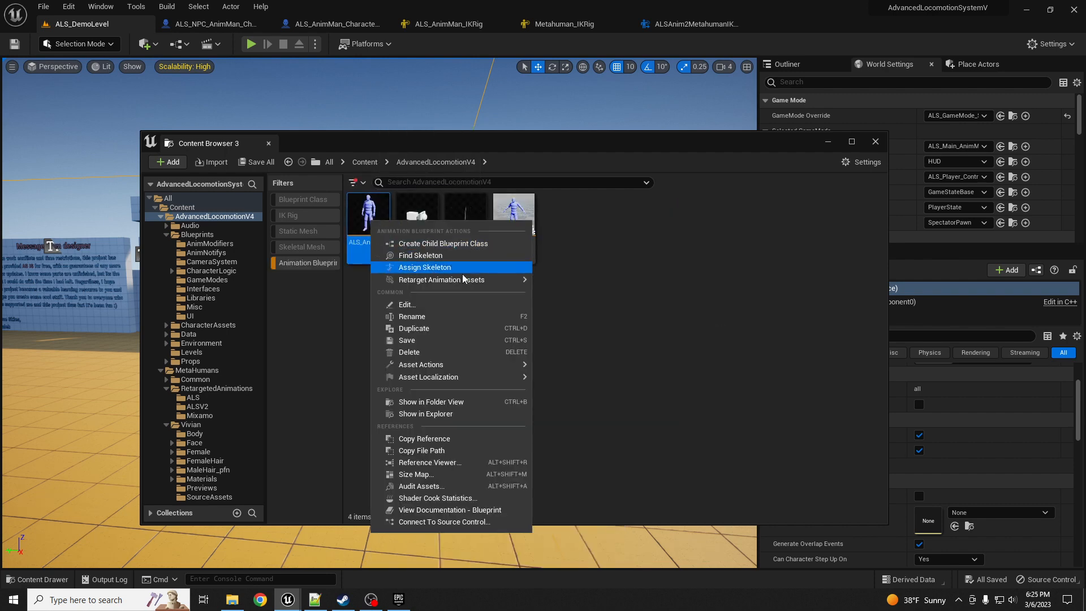
{"action": "mouse_move", "coordinate": [465, 281]}
{"action": "left_click", "coordinate": [601, 293]}
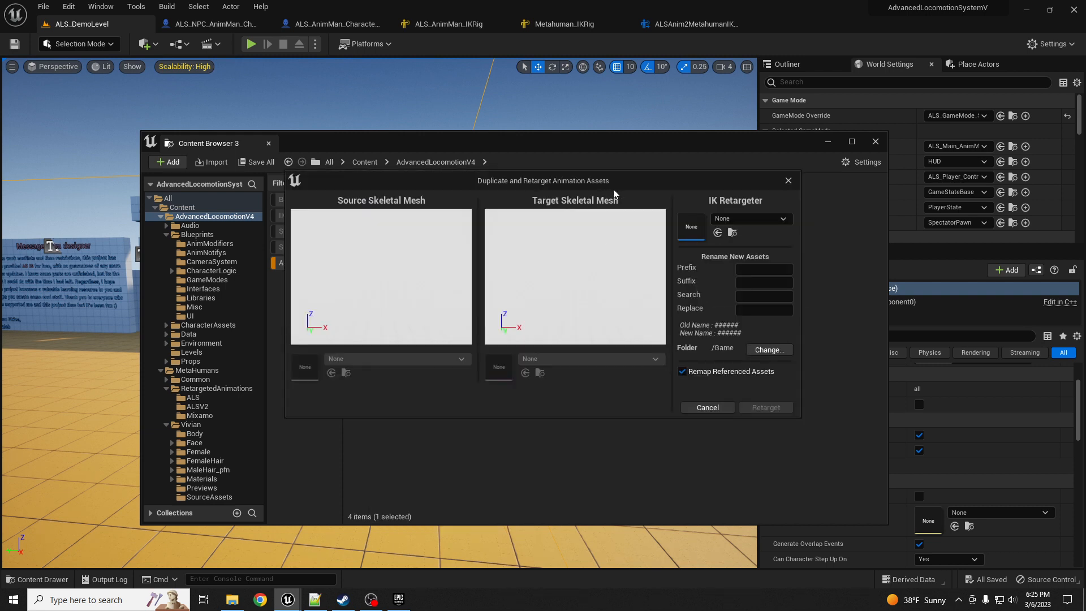
{"action": "left_click", "coordinate": [741, 221]}
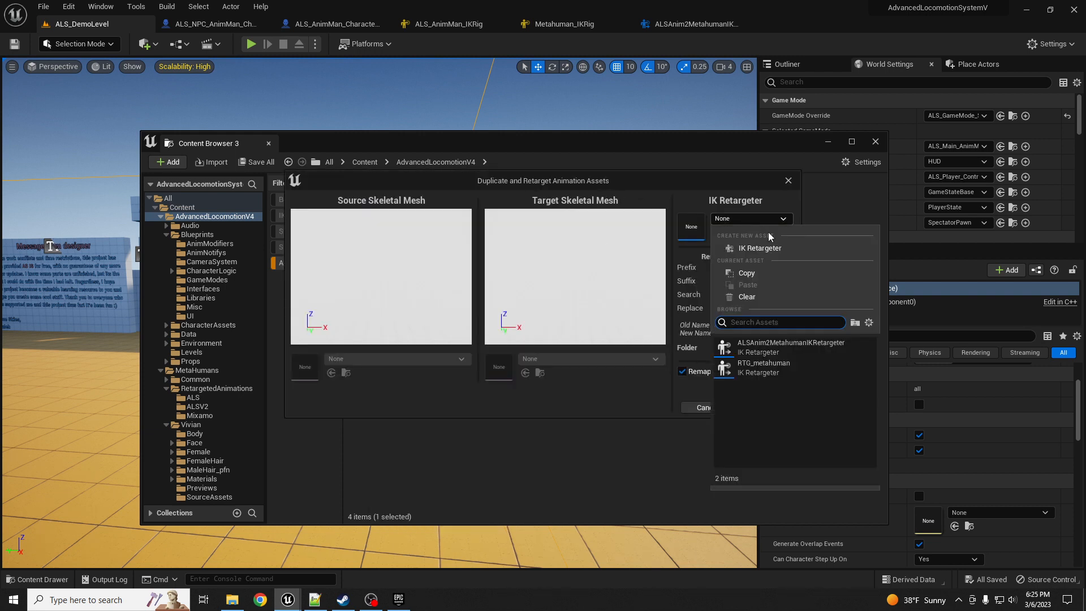
{"action": "left_click", "coordinate": [782, 347]}
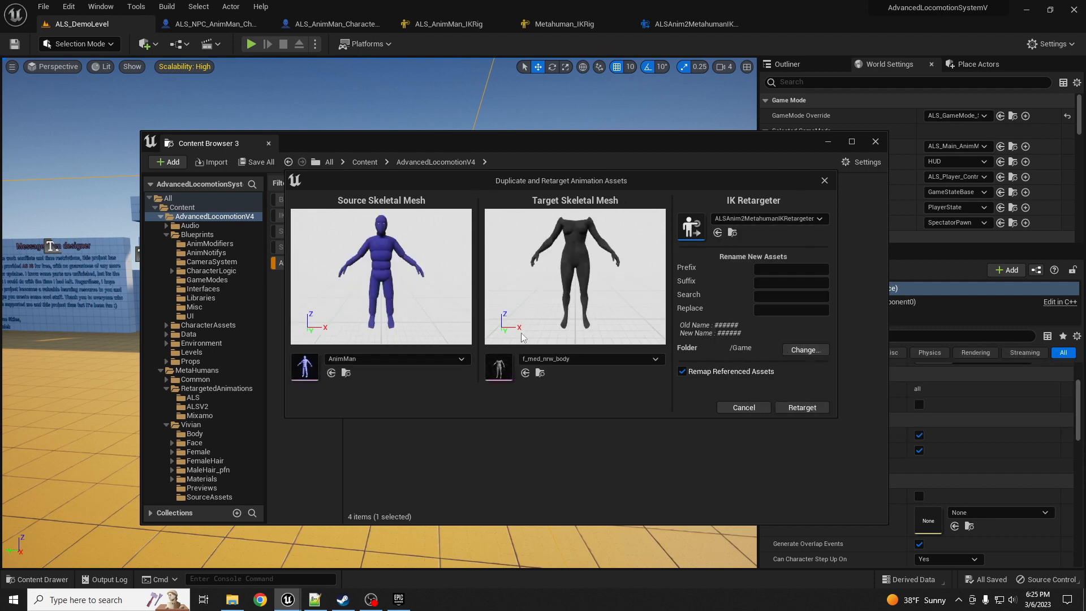
- Set the export folder to MetaHumans/RetargetedAnimations/ALSV2, retarget the animation assets and save all the new ones
{"action": "left_click", "coordinate": [799, 352]}
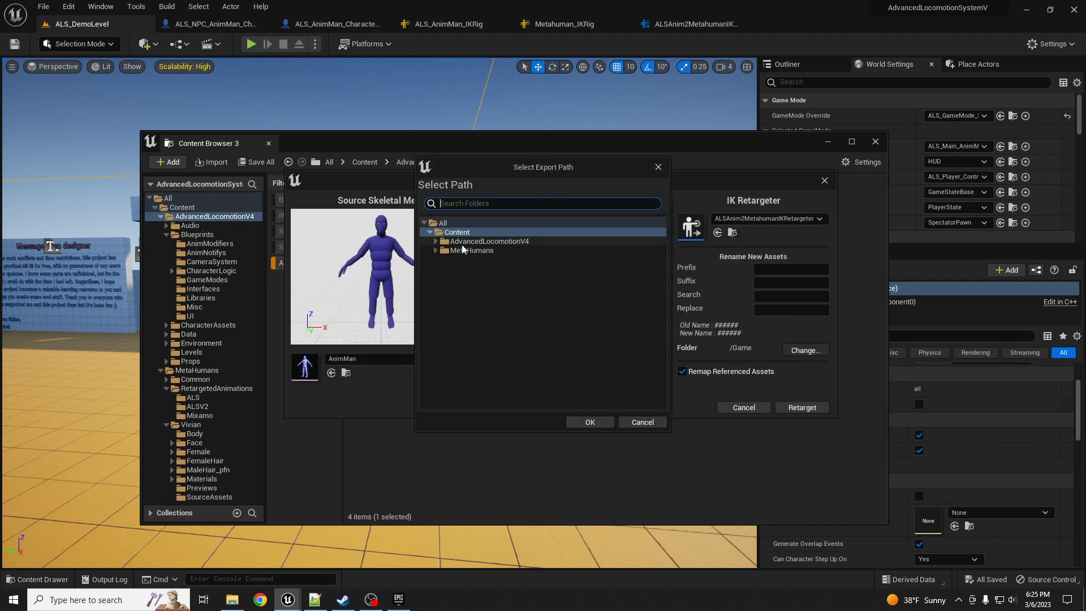
{"action": "left_click", "coordinate": [441, 269]}
{"action": "left_click", "coordinate": [458, 287]}
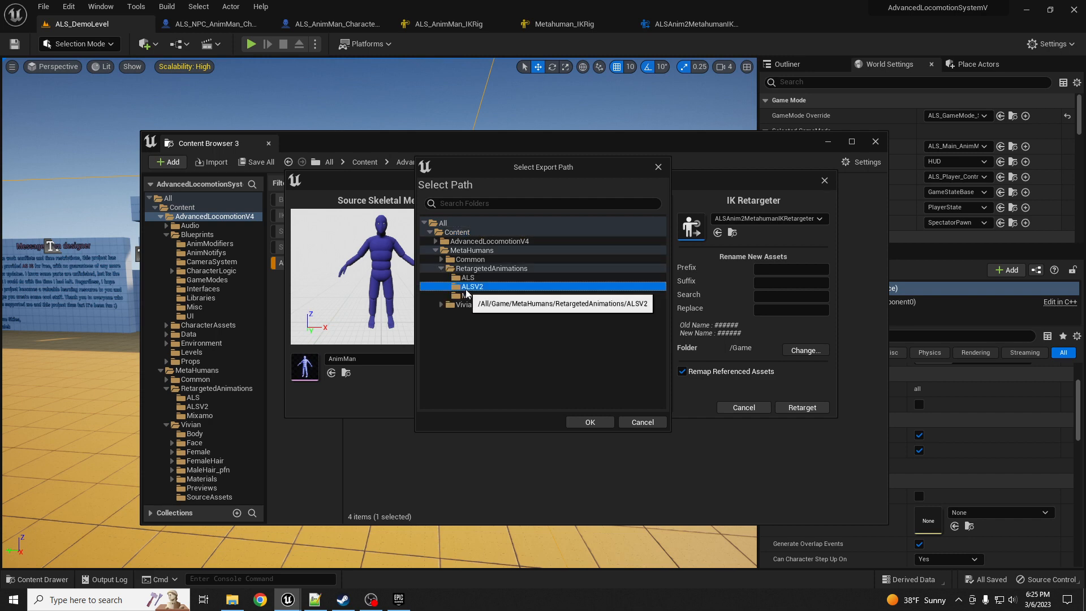
{"action": "left_click", "coordinate": [590, 422]}
{"action": "left_click", "coordinate": [864, 406]}
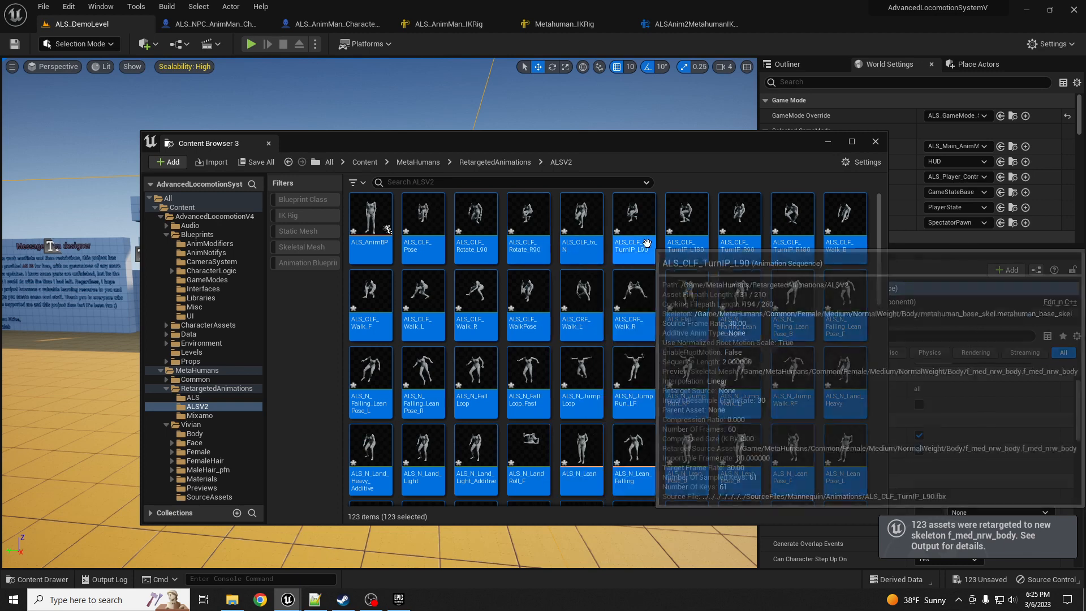
{"action": "key", "text": "ctrl+s"}
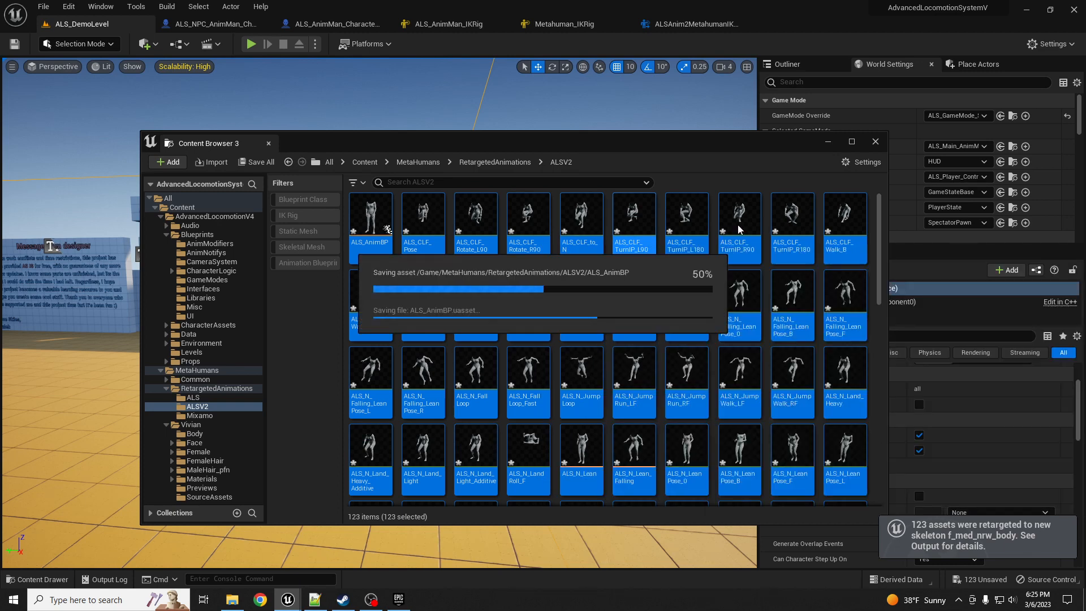
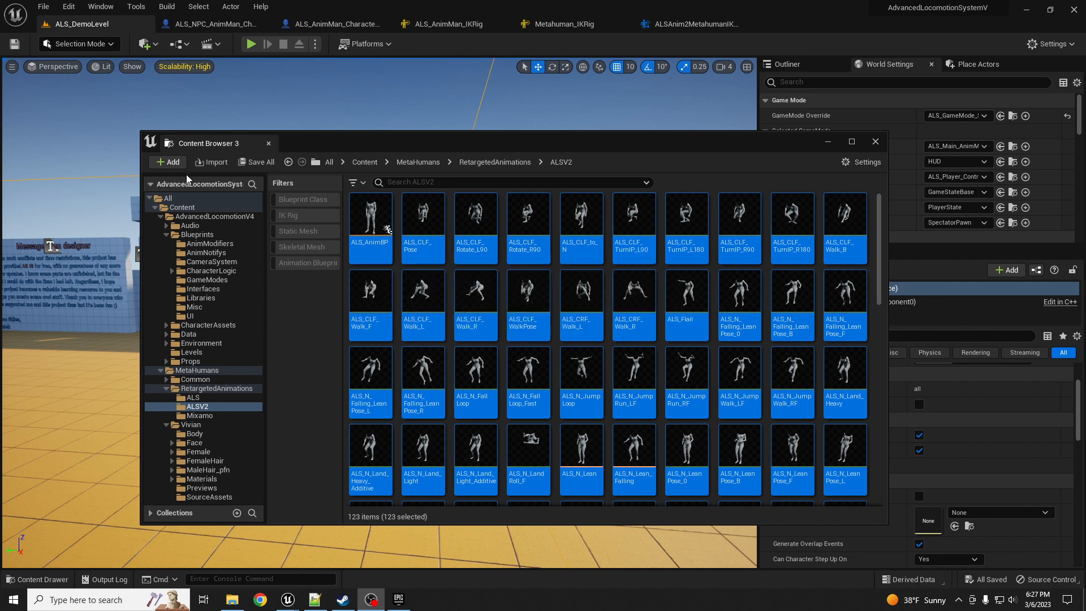
- Assign the retargeted ALS_AnimBP from the ALSV2 folder as the Anim Class of the MetaHuman NPC in the level
{"action": "left_click_drag", "start_coordinate": [356, 214], "coordinate": [370, 267]}
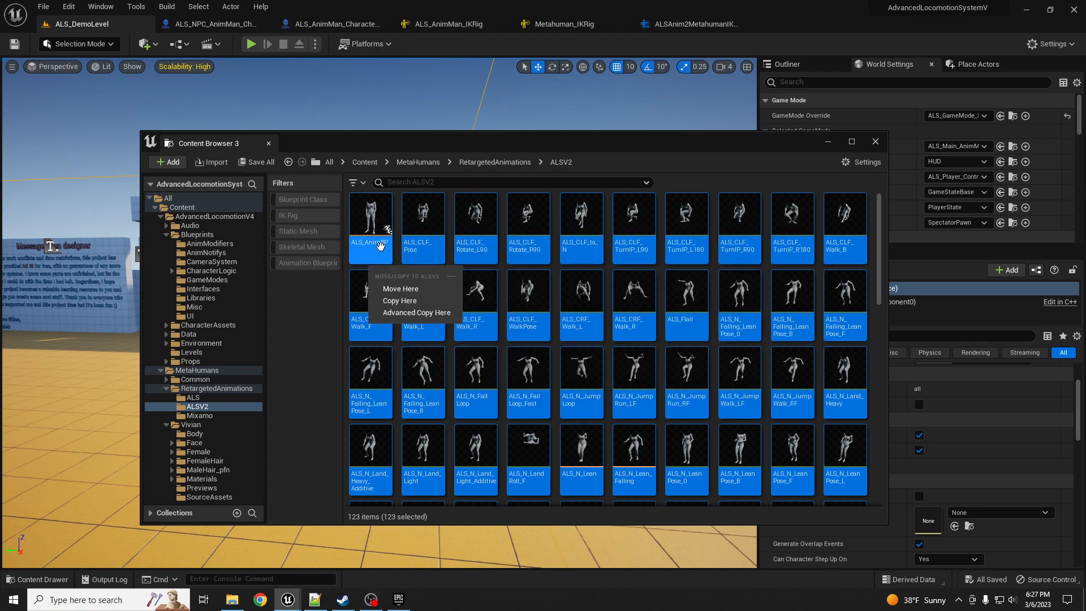
{"action": "left_click_drag", "start_coordinate": [469, 141], "coordinate": [0, 174]}
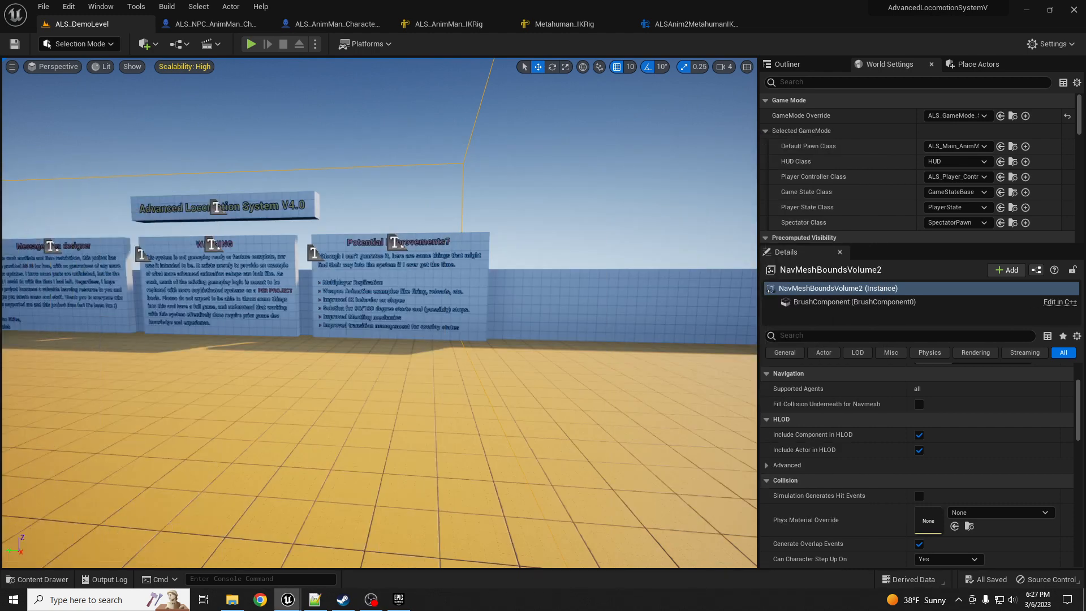
{"action": "right_click_drag", "start_coordinate": [317, 316], "coordinate": [141, 318]}
{"action": "key", "text": "w"}
{"action": "left_click", "coordinate": [278, 351]}
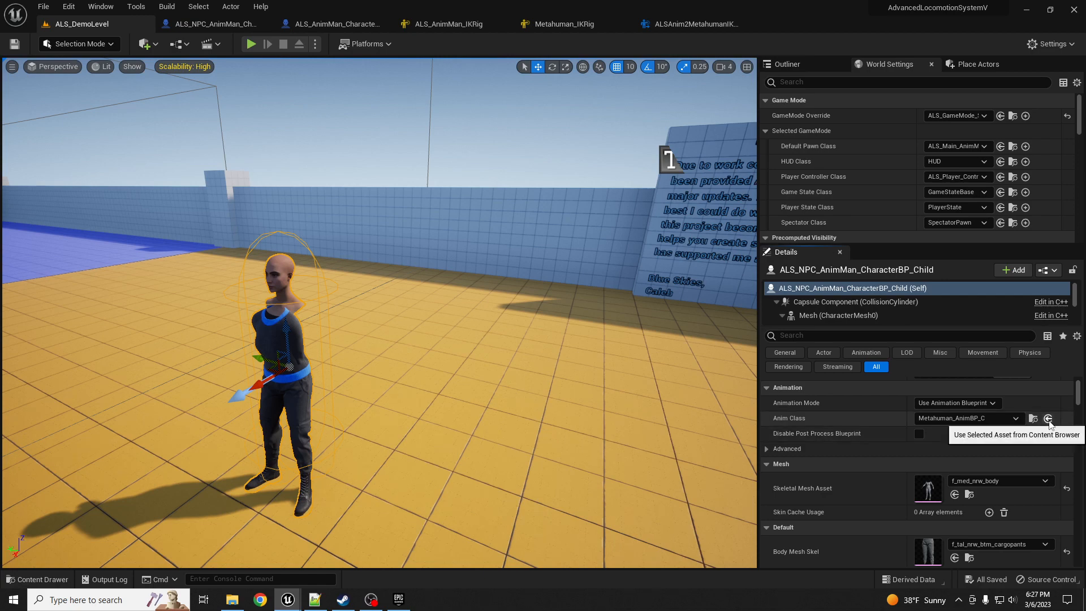
{"action": "left_click", "coordinate": [970, 418]}
{"action": "left_click", "coordinate": [971, 418]}
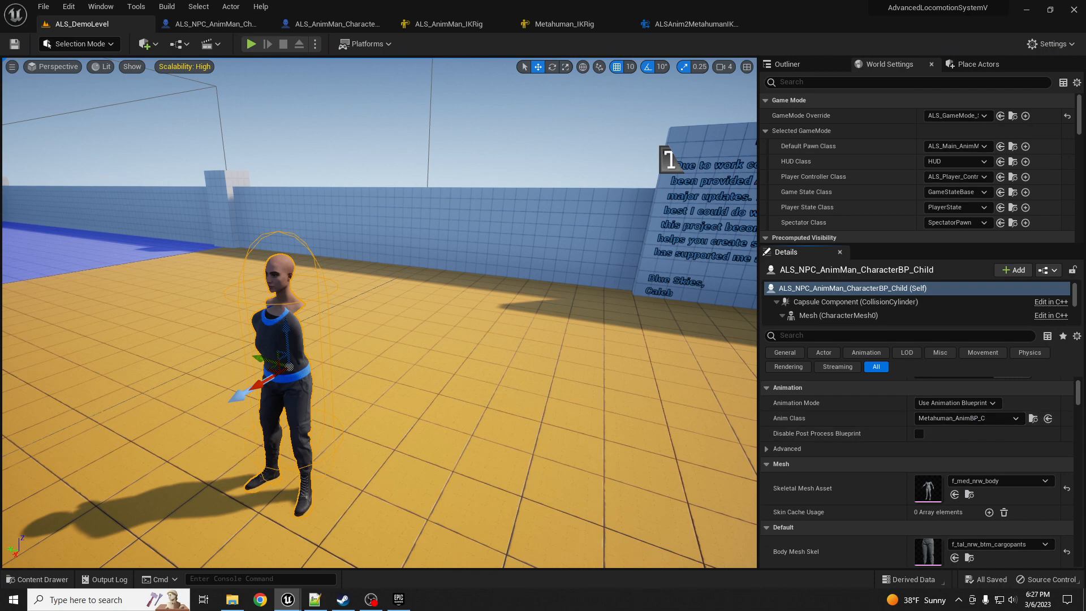
{"action": "left_click", "coordinate": [1049, 418]}
- Play the level, walk the player up to the MetaHuman NPC to check its movement, and stop the session
{"action": "right_click_drag", "start_coordinate": [397, 317], "coordinate": [368, 342]}
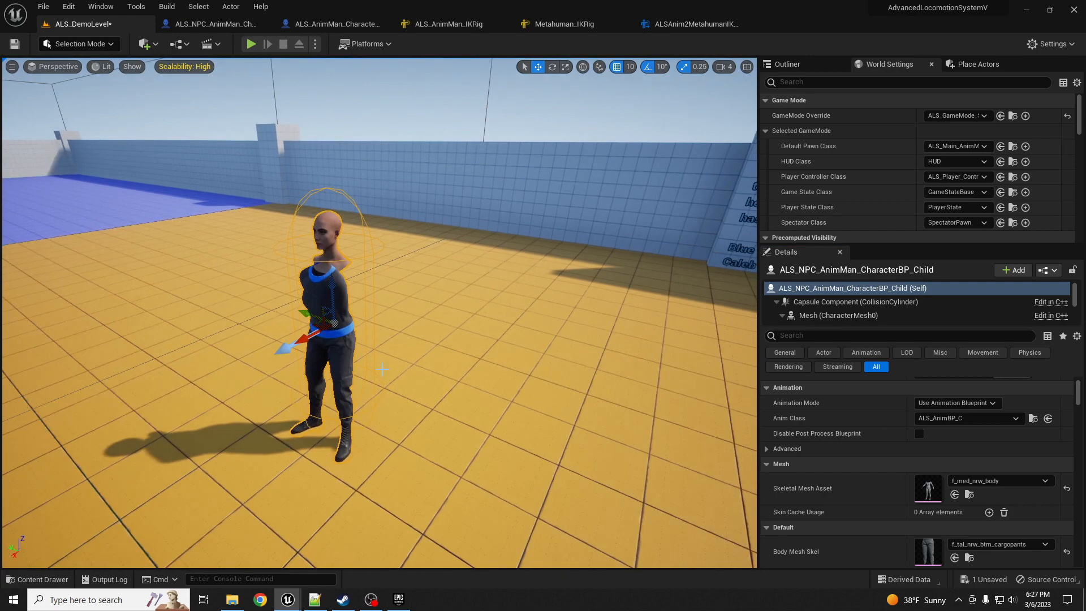
{"action": "key", "text": "alt+p"}
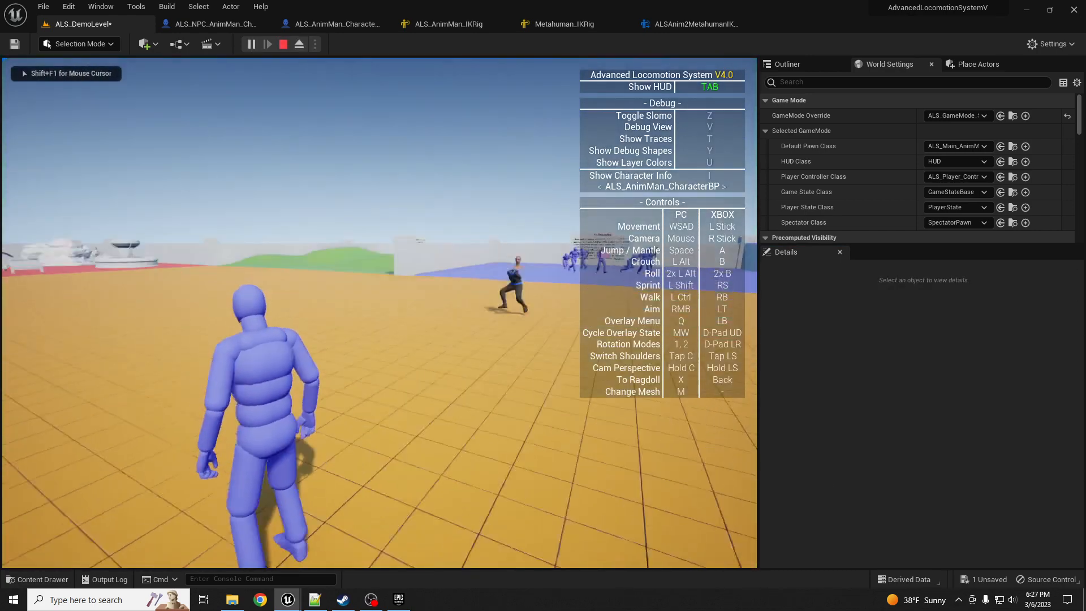
{"action": "key", "text": "w"}
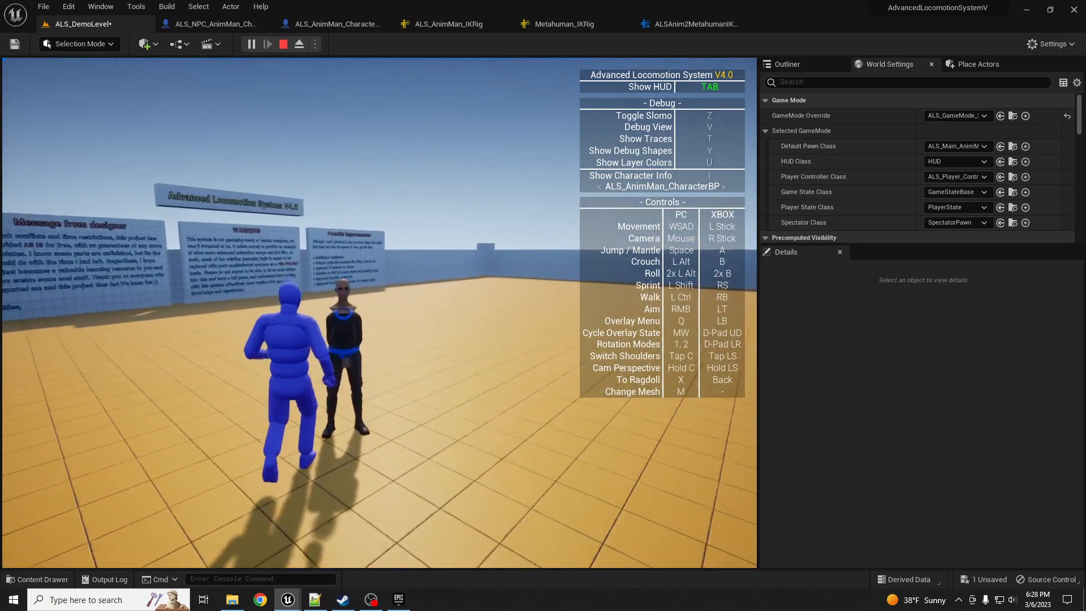
{"action": "key", "text": "Escape"}
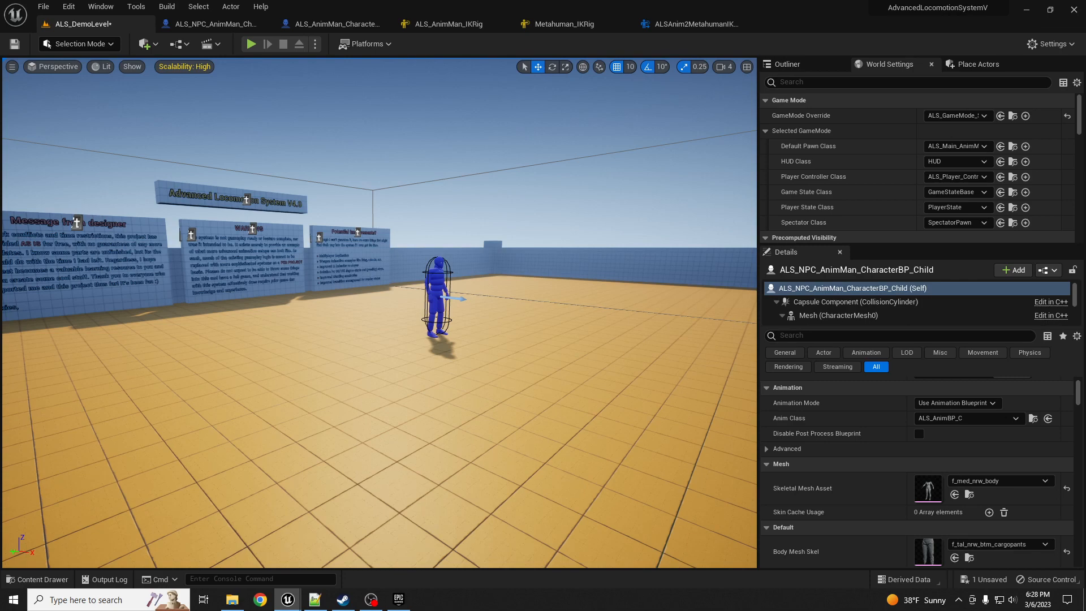
- Examine how closely the MetaHuman mesh follows the source in the retargeter's ALS_CLF_Walk_F preview and look through the animation list
{"action": "left_click", "coordinate": [696, 24]}
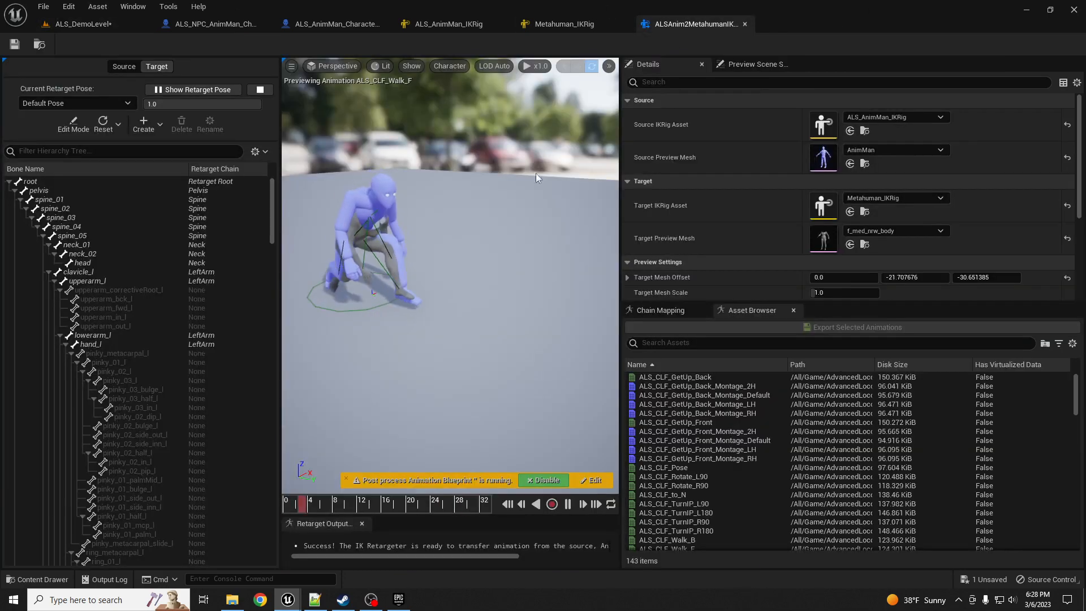
{"action": "key", "text": "w"}
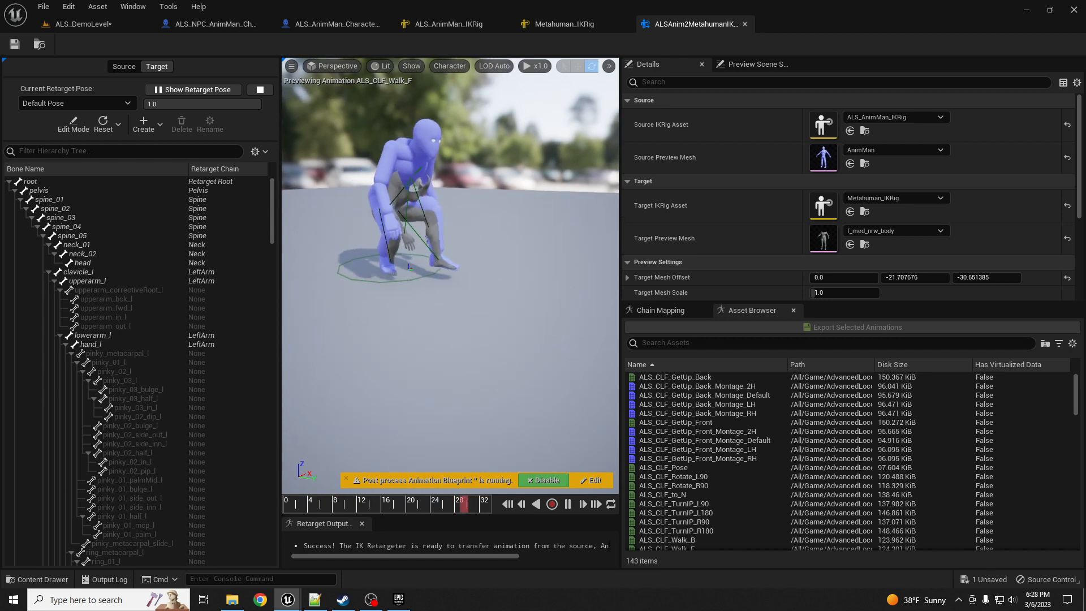
{"action": "right_click_drag", "start_coordinate": [450, 276], "coordinate": [450, 226]}
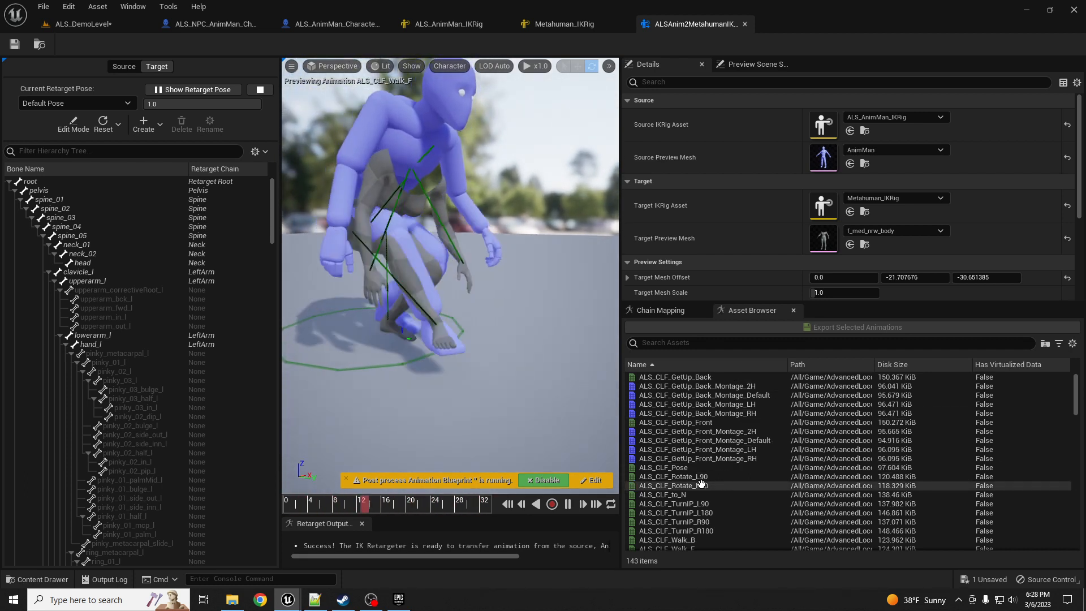
{"action": "scroll", "coordinate": [708, 486], "scroll_direction": "down", "scroll_amount": 2}
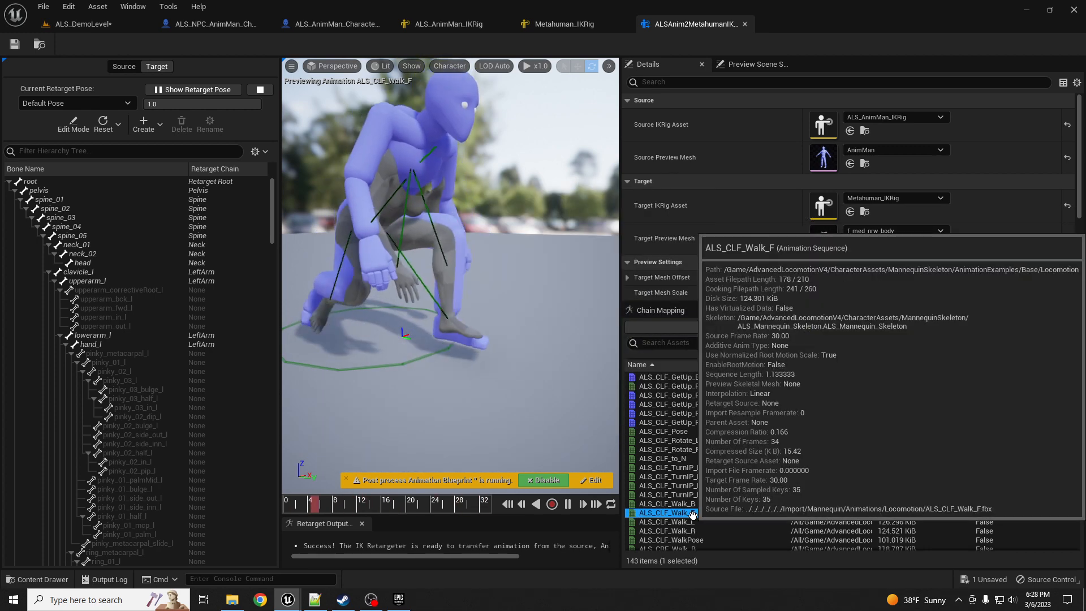
{"action": "left_click", "coordinate": [692, 513]}
{"action": "scroll", "coordinate": [725, 512], "scroll_direction": "down", "scroll_amount": 4}
{"action": "scroll", "coordinate": [725, 511], "scroll_direction": "down", "scroll_amount": 8}
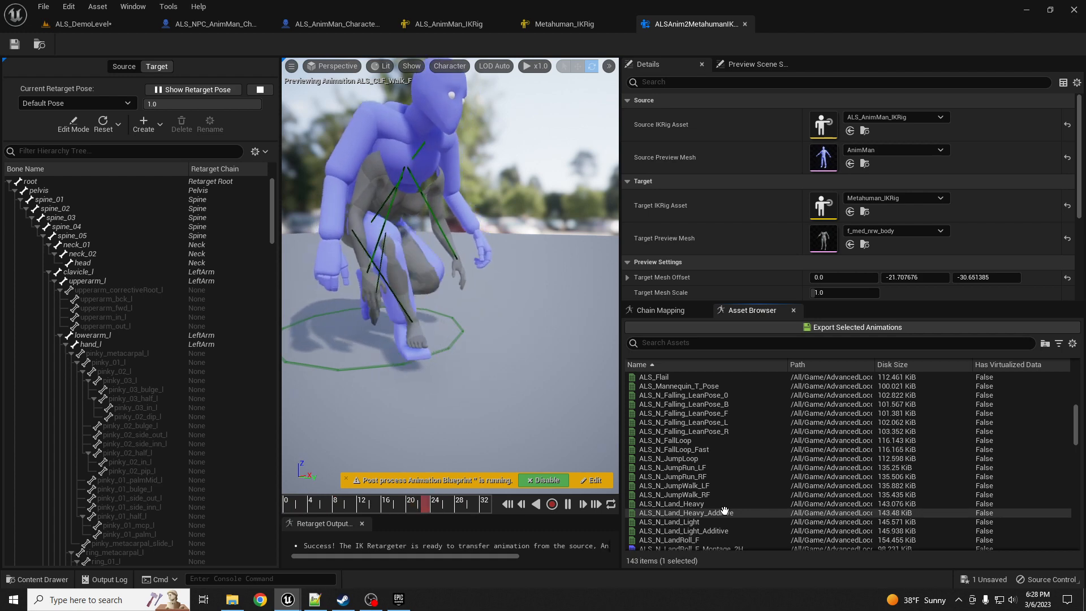
{"action": "scroll", "coordinate": [724, 512], "scroll_direction": "up", "scroll_amount": 4}
{"action": "scroll", "coordinate": [723, 511], "scroll_direction": "up", "scroll_amount": 1}
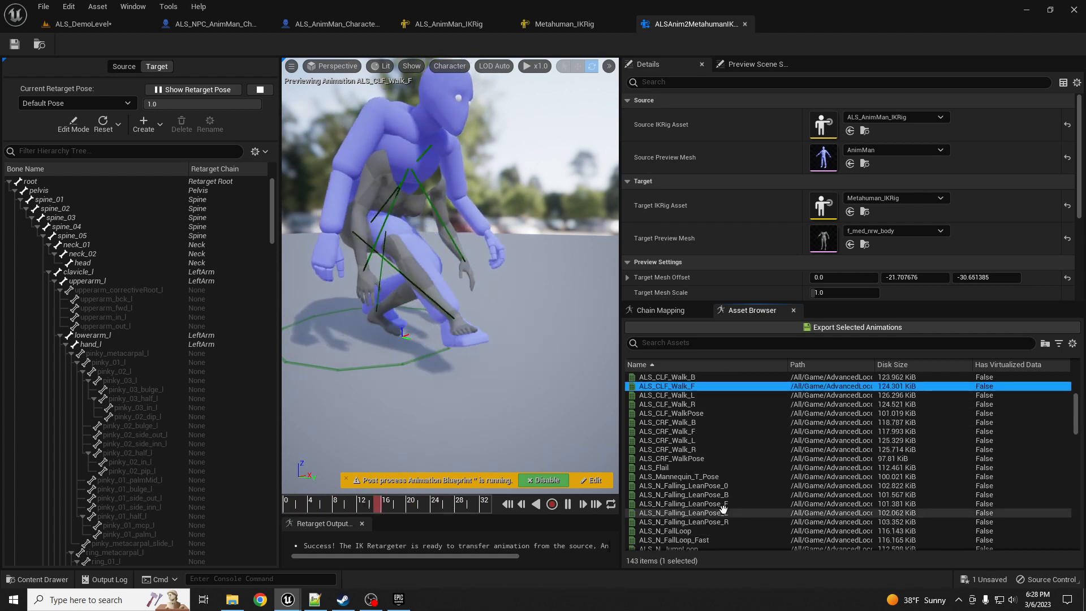
- Filter the retargeter's animations by "walk", preview ALS_N_Walk_F, and reset the Target Mesh Offset to 0.0 on all axes
{"action": "left_click", "coordinate": [675, 343]}
{"action": "type", "text": "walk"}
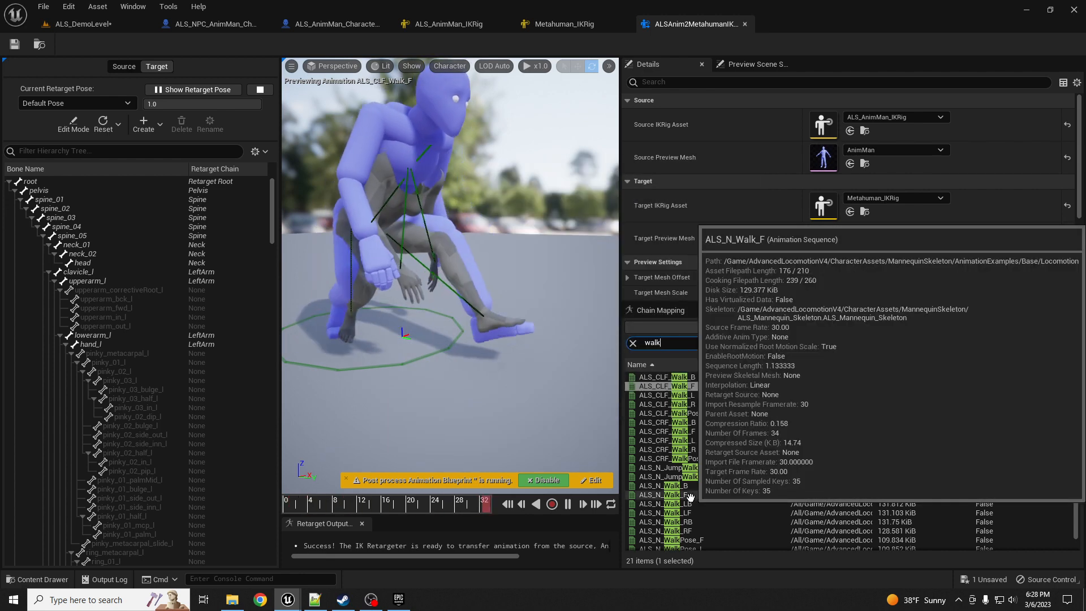
{"action": "left_click", "coordinate": [707, 495]}
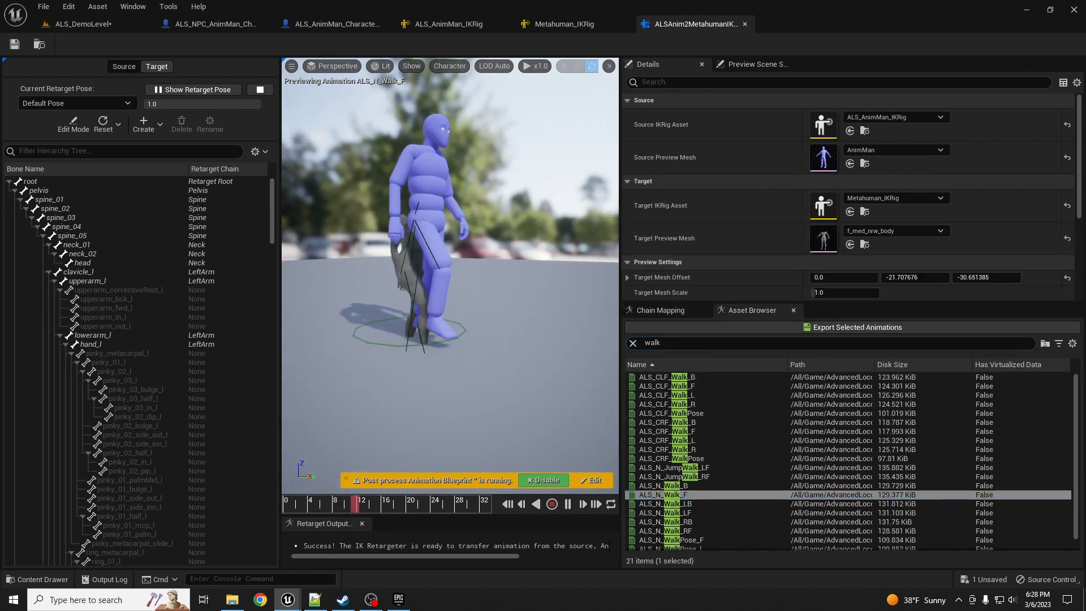
{"action": "left_click", "coordinate": [1068, 279]}
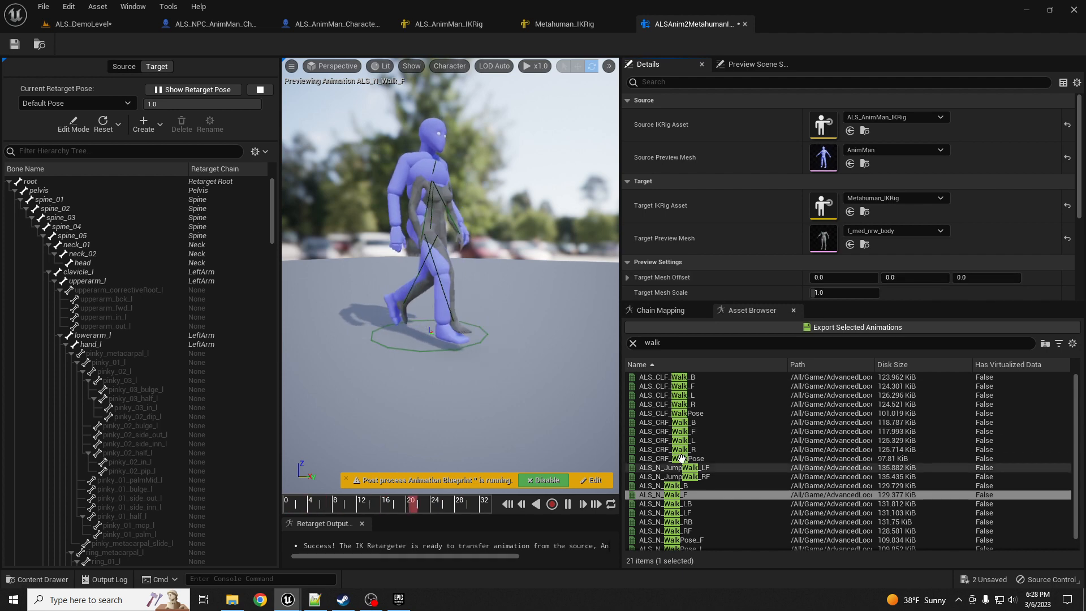
- Preview the ALS_N_Walk_B and ALS_CLF_Walk_L animations on the overlapping source and target meshes
{"action": "mouse_move", "coordinate": [694, 486]}
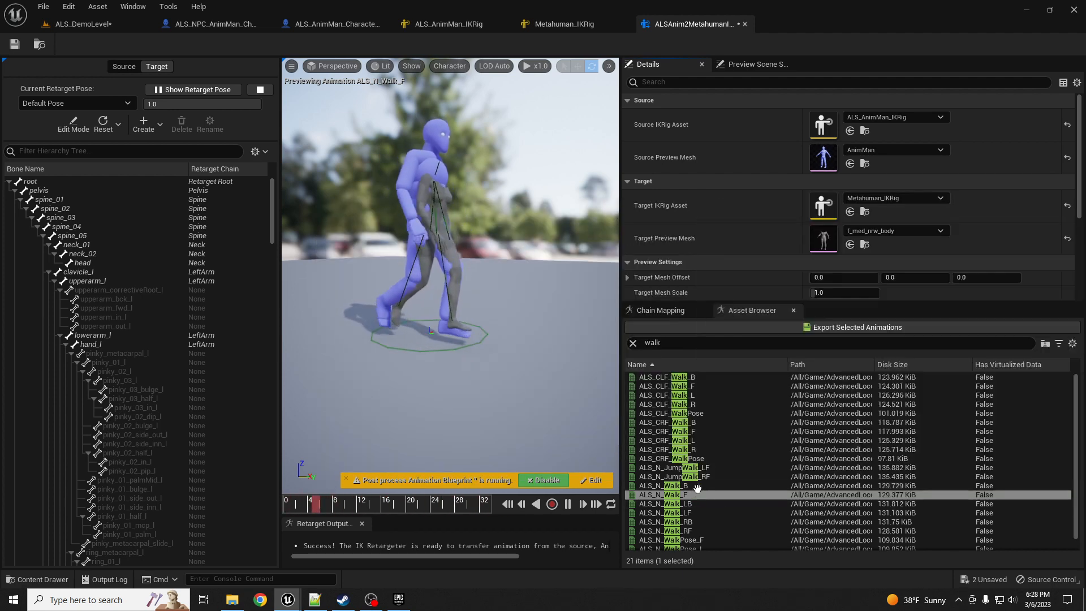
{"action": "left_click", "coordinate": [697, 486]}
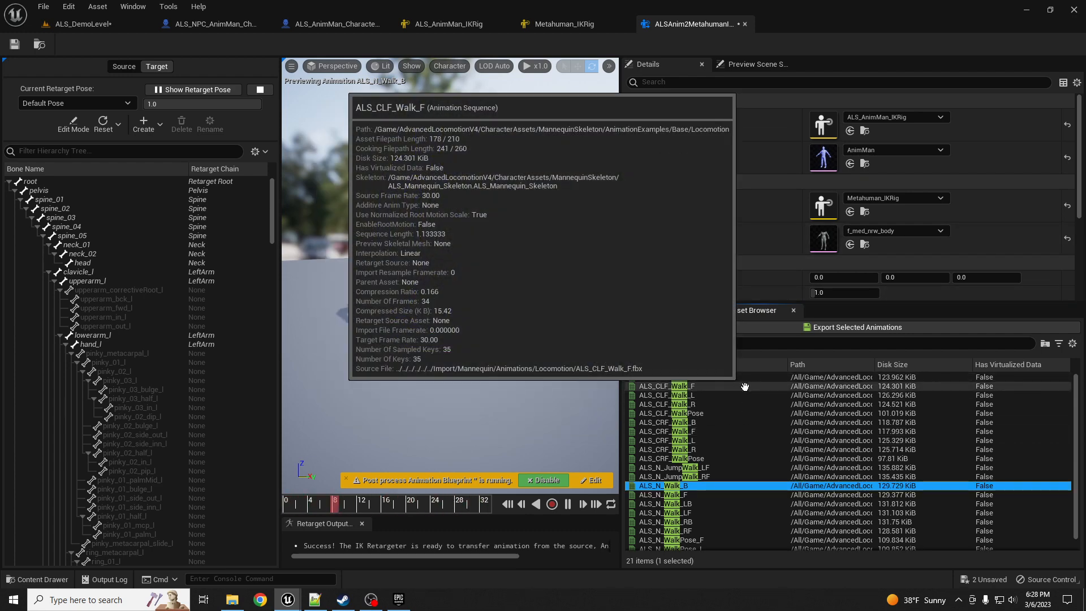
{"action": "left_click", "coordinate": [745, 395]}
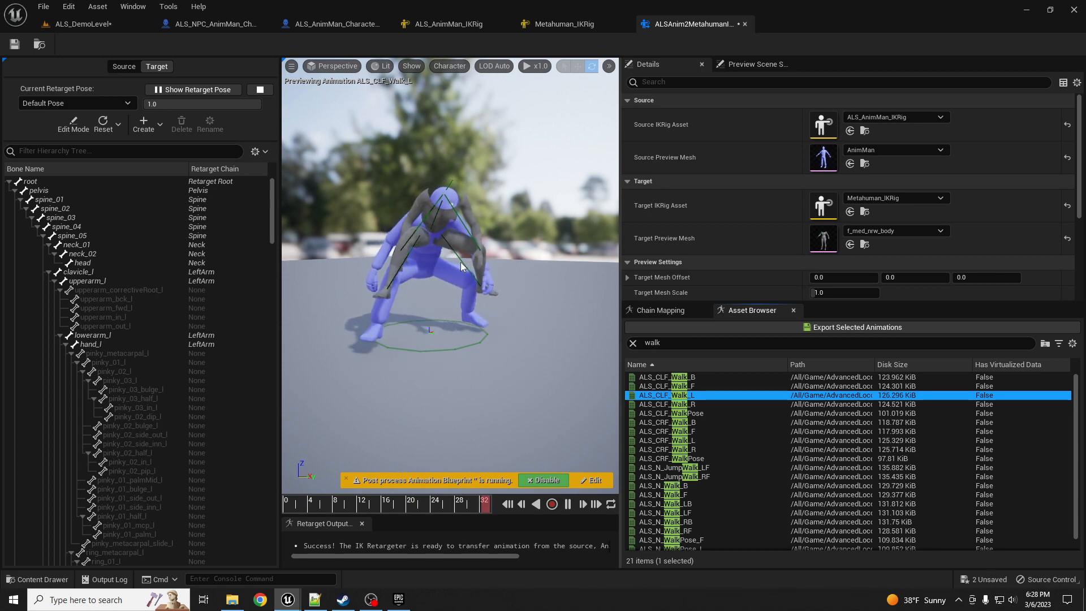
- Open the target's retarget pose for editing and inspect the relative offsets of the root and pelvis bones
{"action": "mouse_move", "coordinate": [688, 405]}
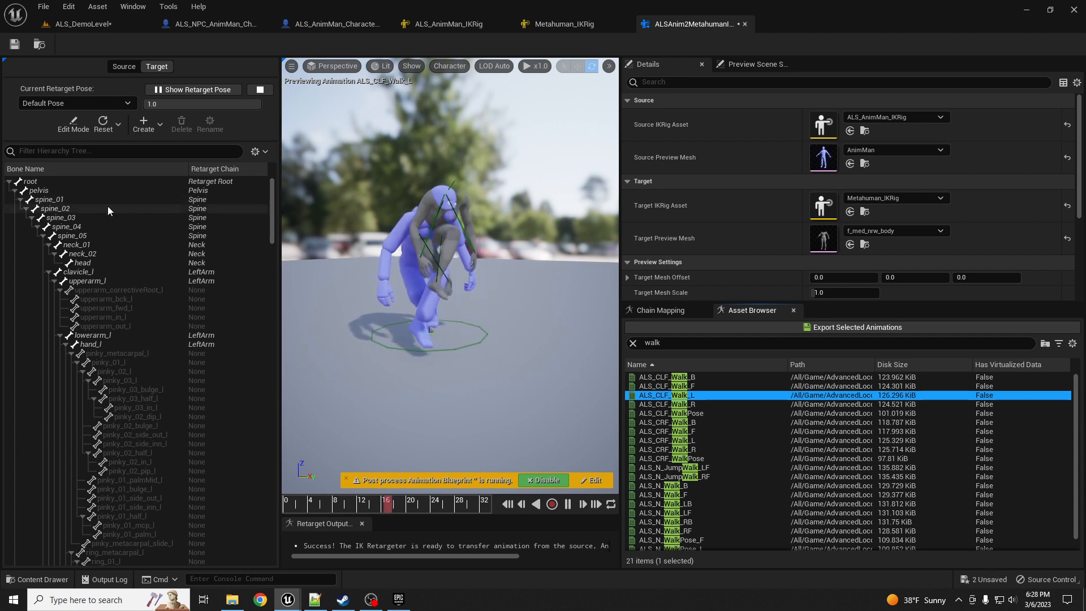
{"action": "left_click", "coordinate": [73, 123]}
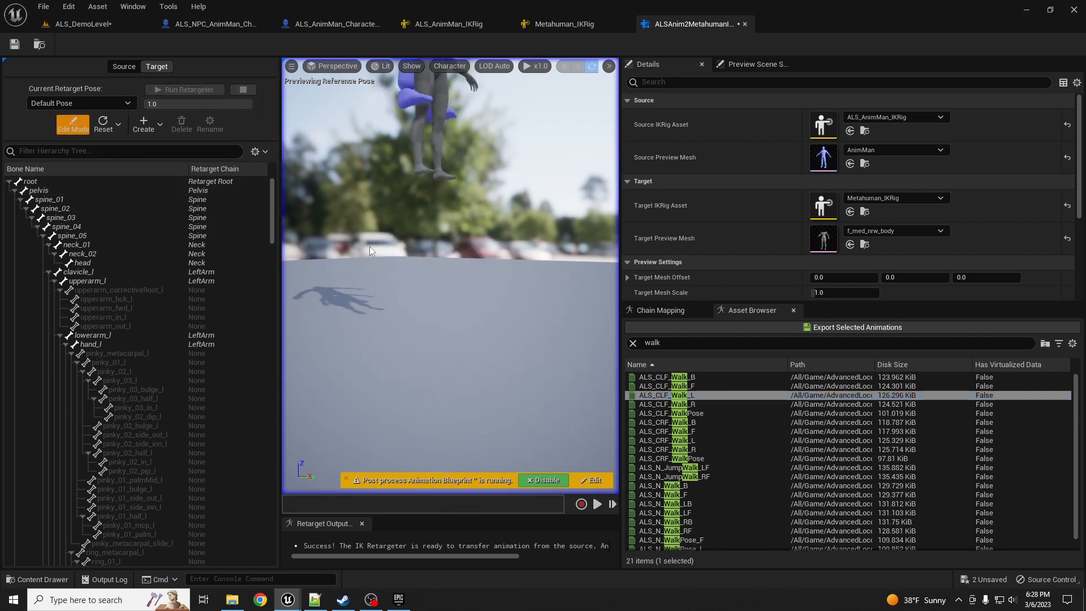
{"action": "middle_click_drag", "start_coordinate": [453, 260], "coordinate": [453, 231]}
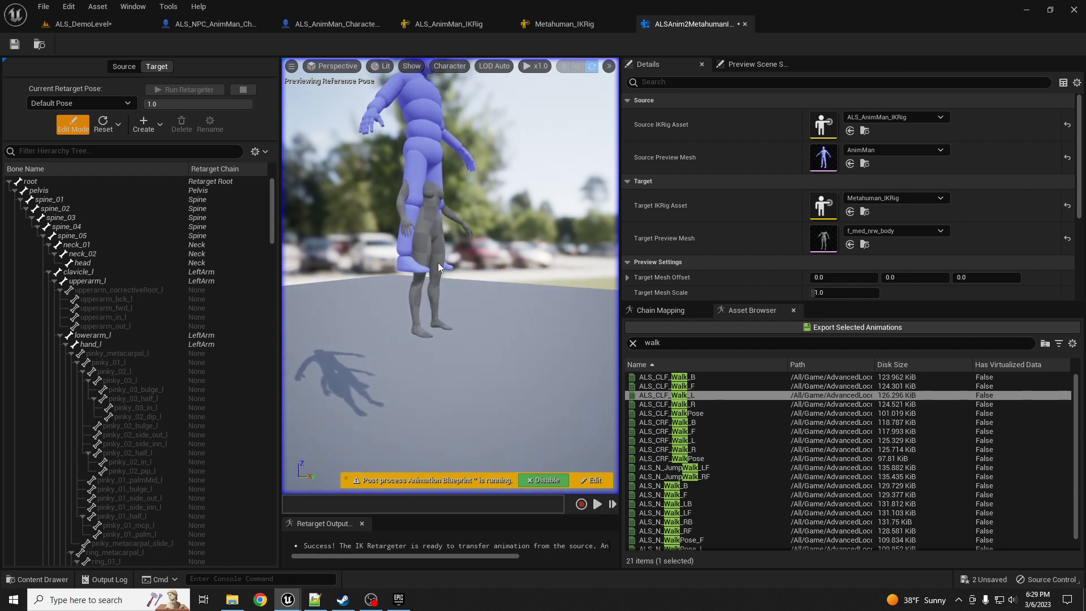
{"action": "left_click", "coordinate": [39, 182]}
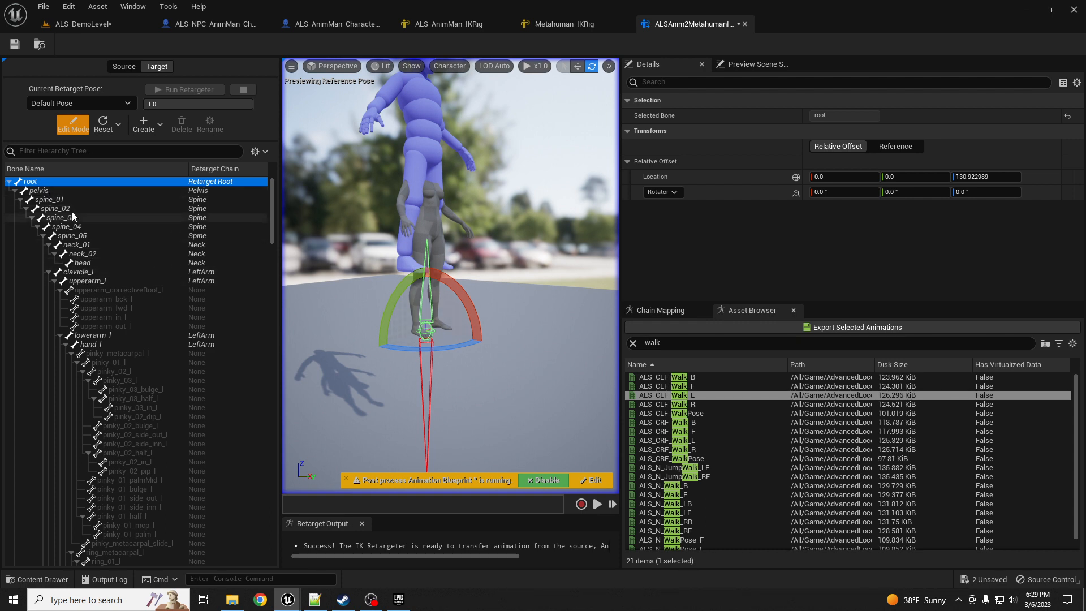
{"action": "left_click", "coordinate": [35, 193]}
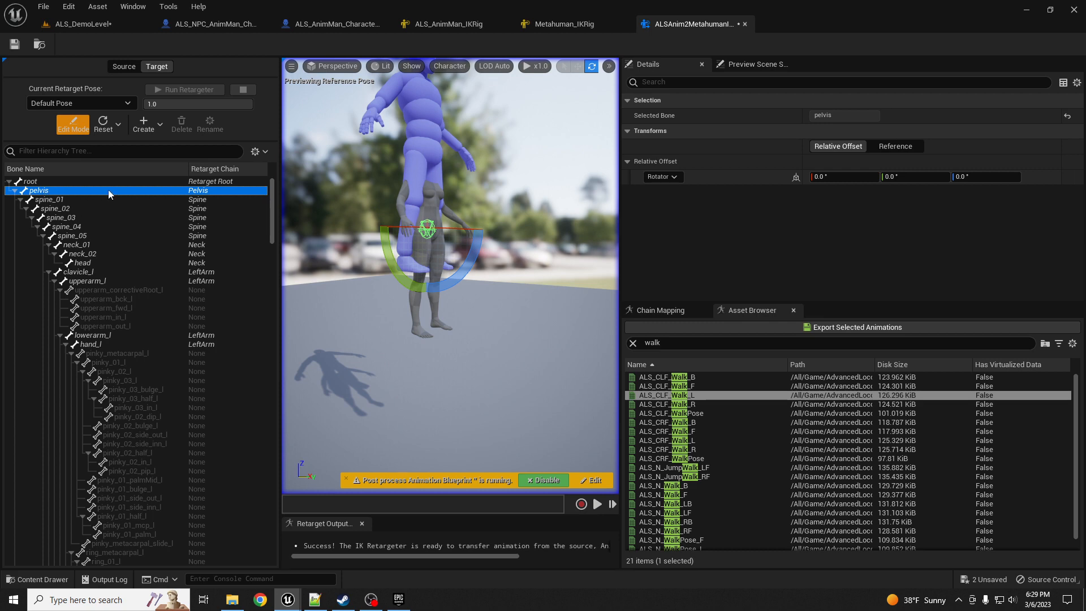
{"action": "left_click", "coordinate": [73, 130]}
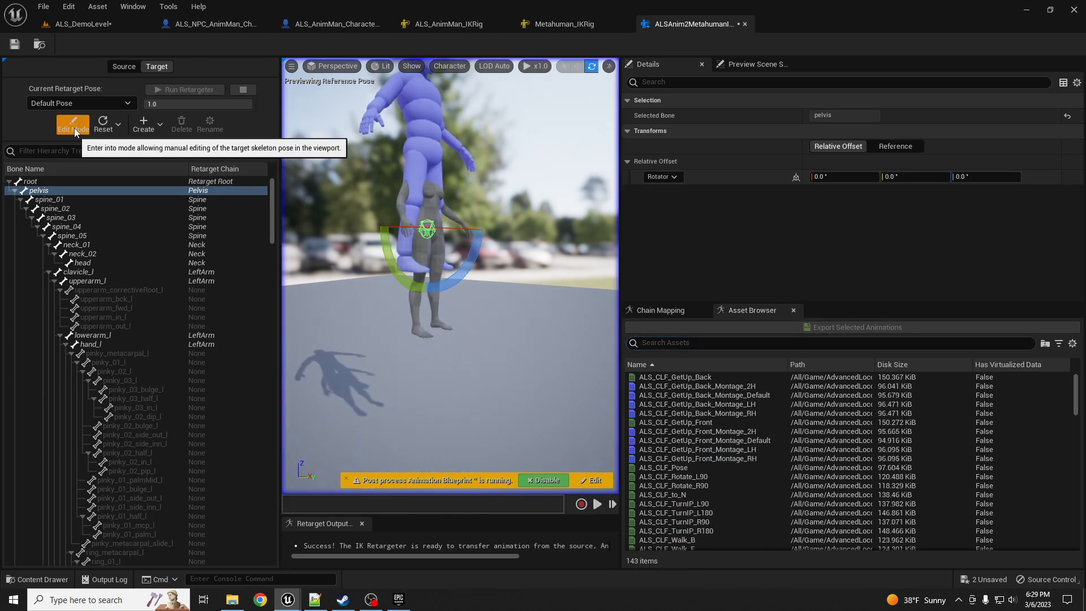
{"action": "left_click", "coordinate": [34, 181]}
{"action": "right_click_drag", "start_coordinate": [545, 278], "coordinate": [534, 277]}
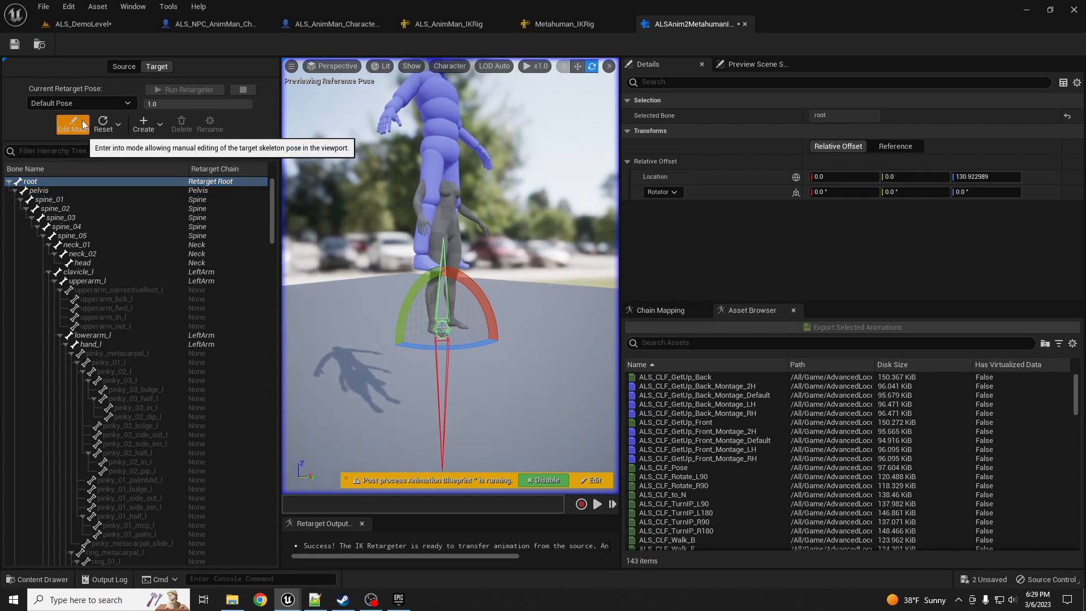
- Set the pelvis bone as the Retarget Root in Metahuman_IKRig
{"action": "left_click", "coordinate": [570, 26]}
{"action": "left_click", "coordinate": [48, 118]}
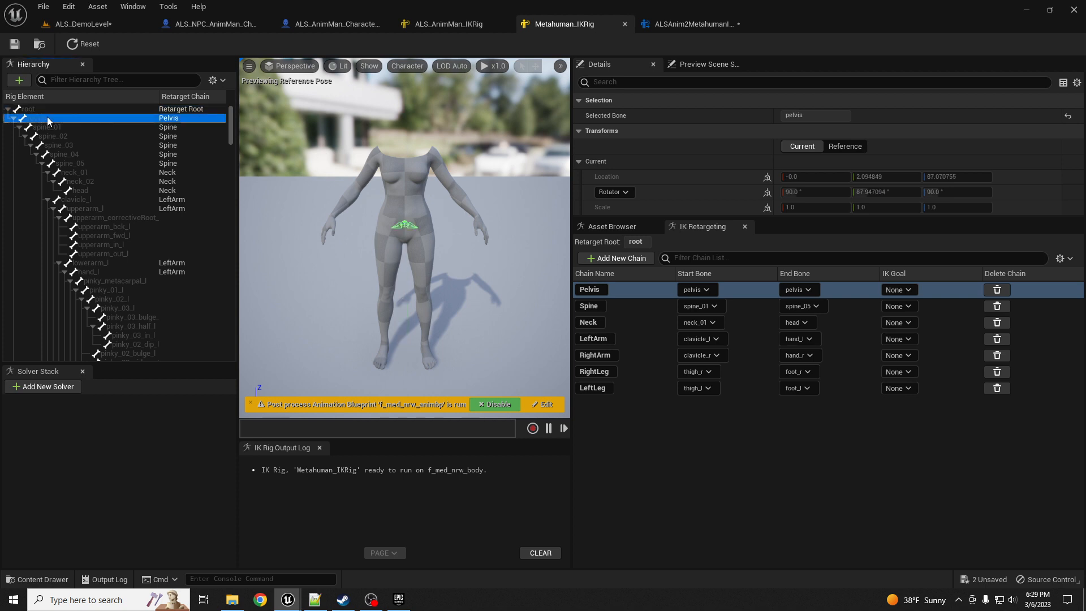
{"action": "right_click", "coordinate": [48, 118]}
{"action": "left_click", "coordinate": [112, 287]}
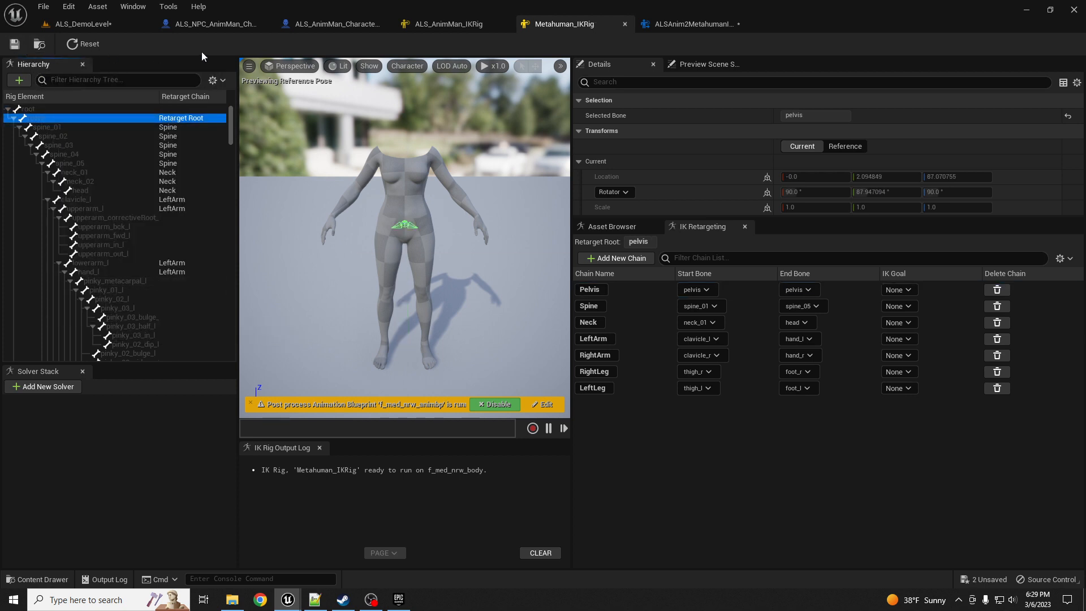
- Preview ALS_CLF_Walk_F in the retargeter with the changed Retarget Root and pause the playback
{"action": "left_click", "coordinate": [693, 24]}
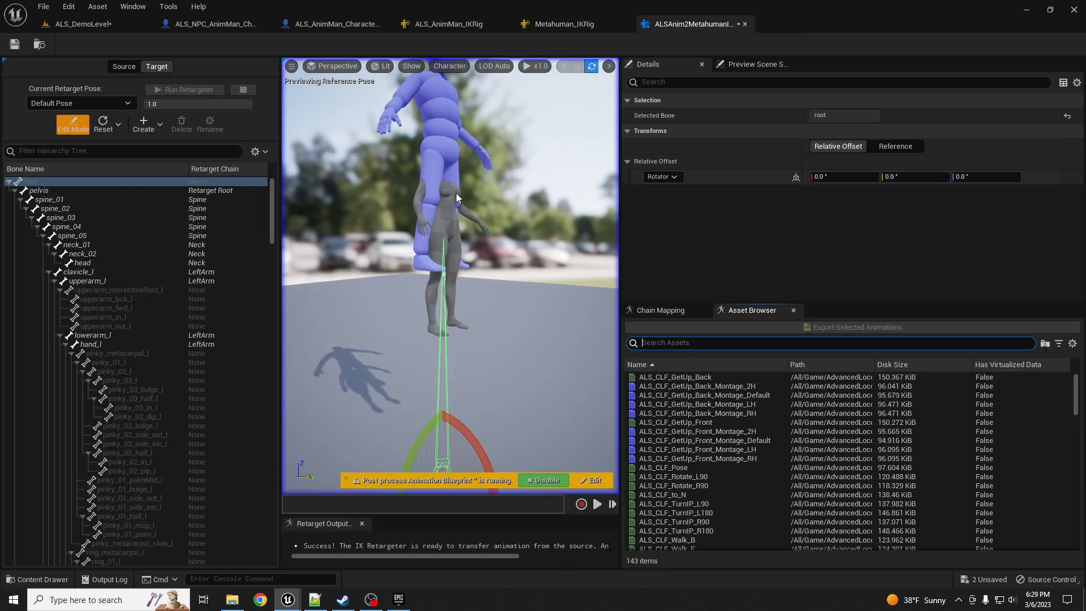
{"action": "right_click_drag", "start_coordinate": [455, 199], "coordinate": [454, 211]}
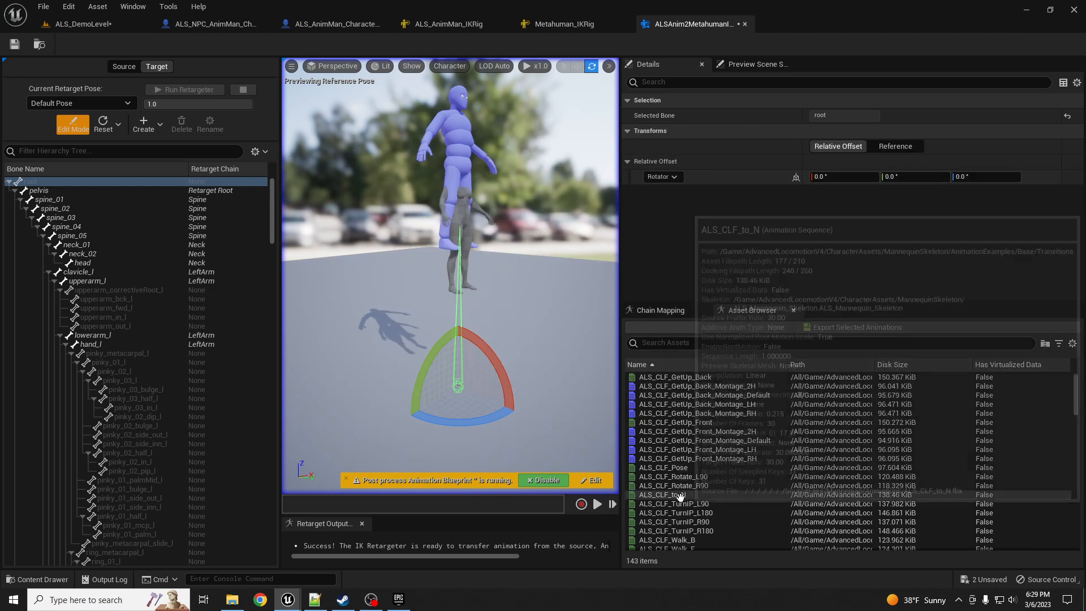
{"action": "scroll", "coordinate": [730, 479], "scroll_direction": "down", "scroll_amount": 2}
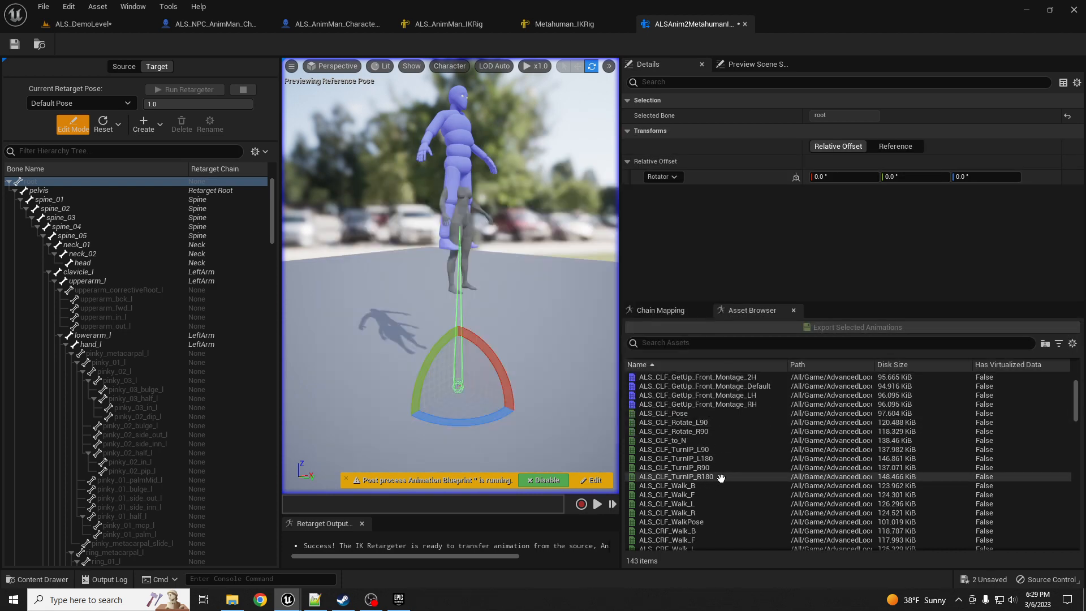
{"action": "left_click", "coordinate": [684, 495]}
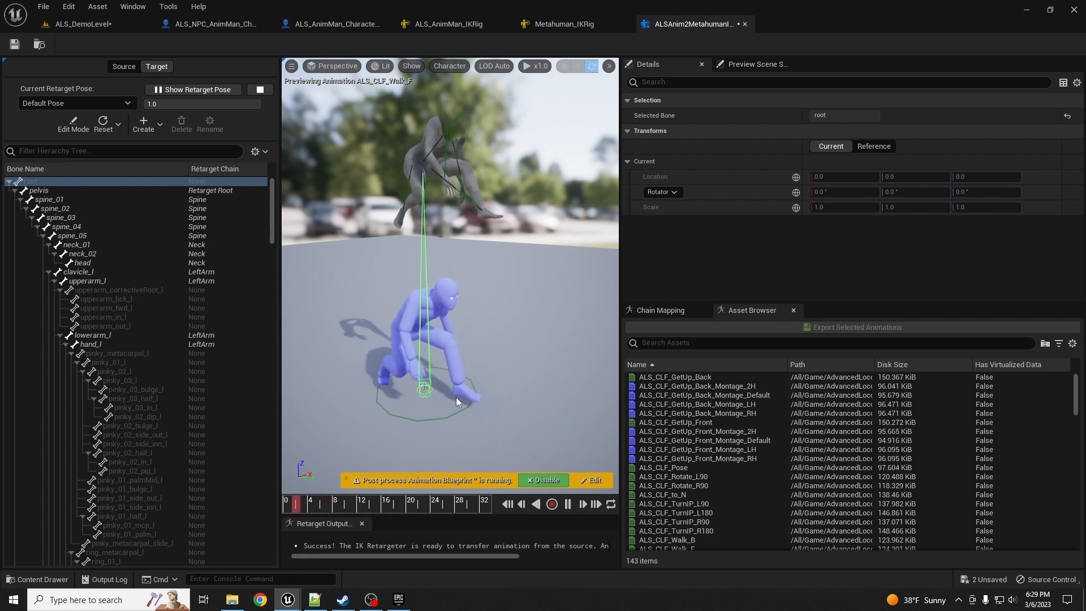
{"action": "left_click", "coordinate": [568, 505]}
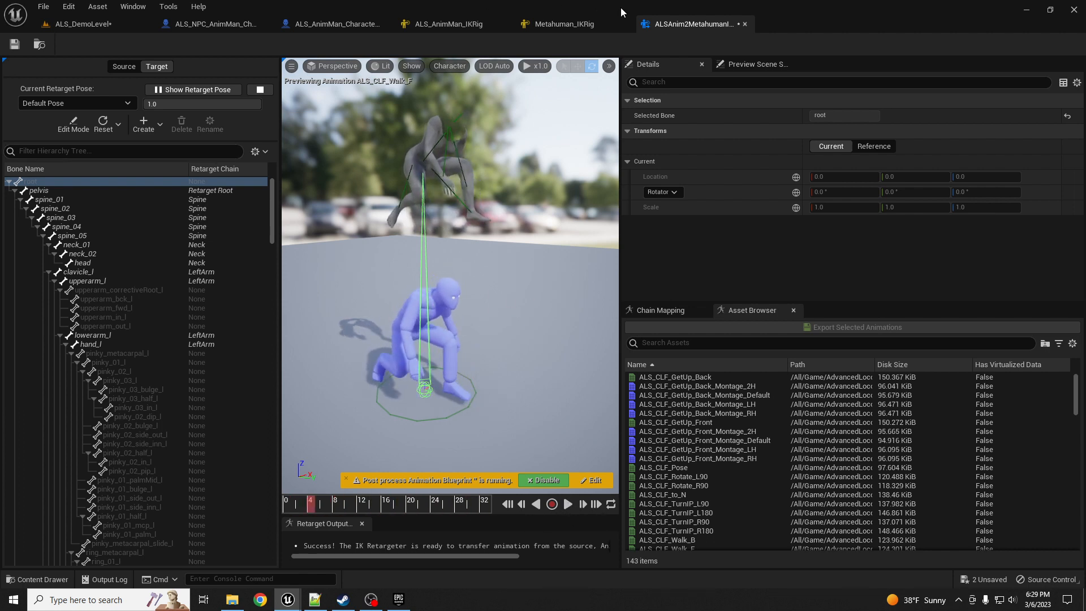
- Set the Retarget Root in Metahuman_IKRig back to the root bone
{"action": "left_click", "coordinate": [559, 25]}
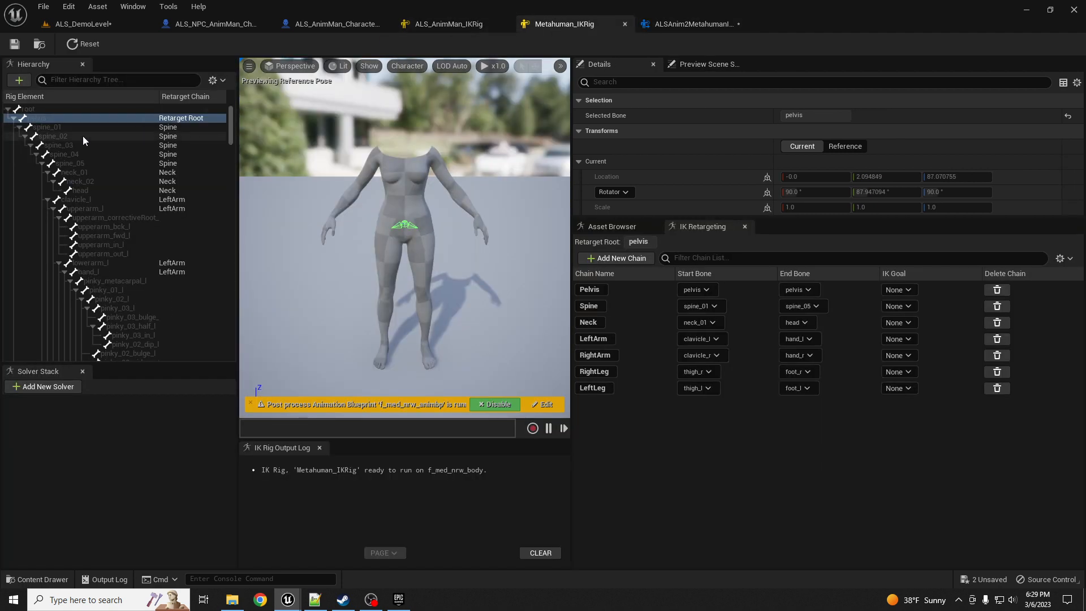
{"action": "left_click", "coordinate": [43, 107]}
{"action": "right_click", "coordinate": [43, 108]}
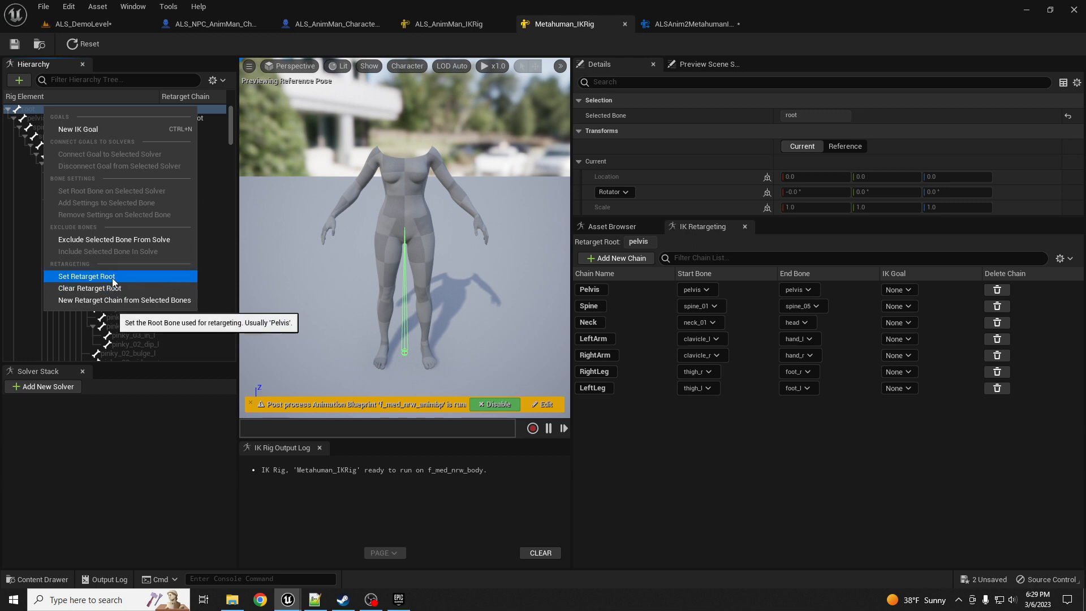
{"action": "left_click", "coordinate": [86, 276]}
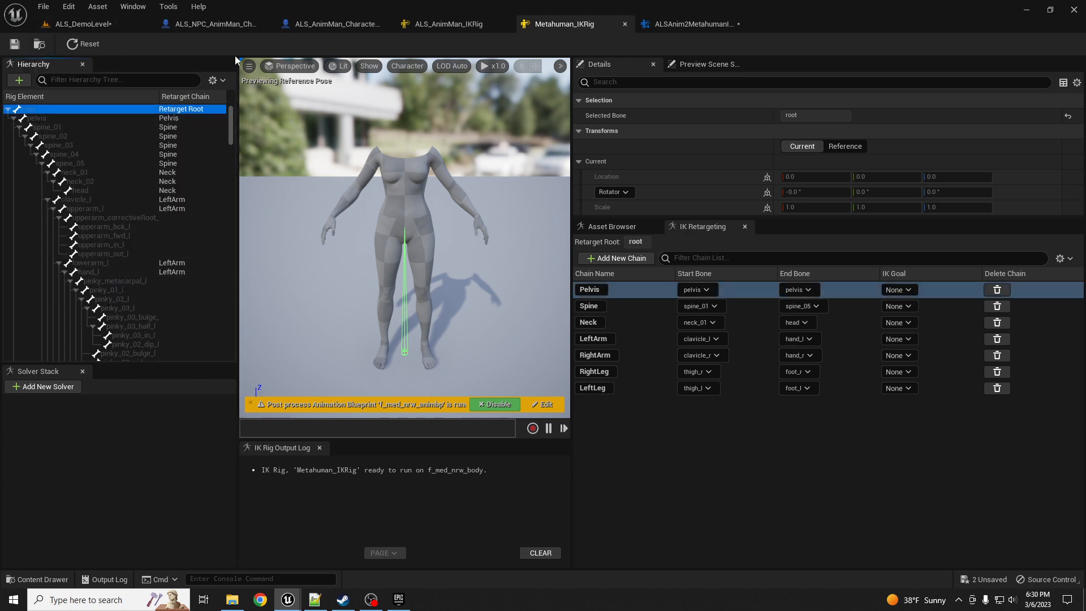
- Check the Retarget Root and chains in ALS_AnimMan_IKRig, and inspect the paused ALS_CLF_Walk_F pose up close in the retargeter
{"action": "left_click", "coordinate": [429, 24]}
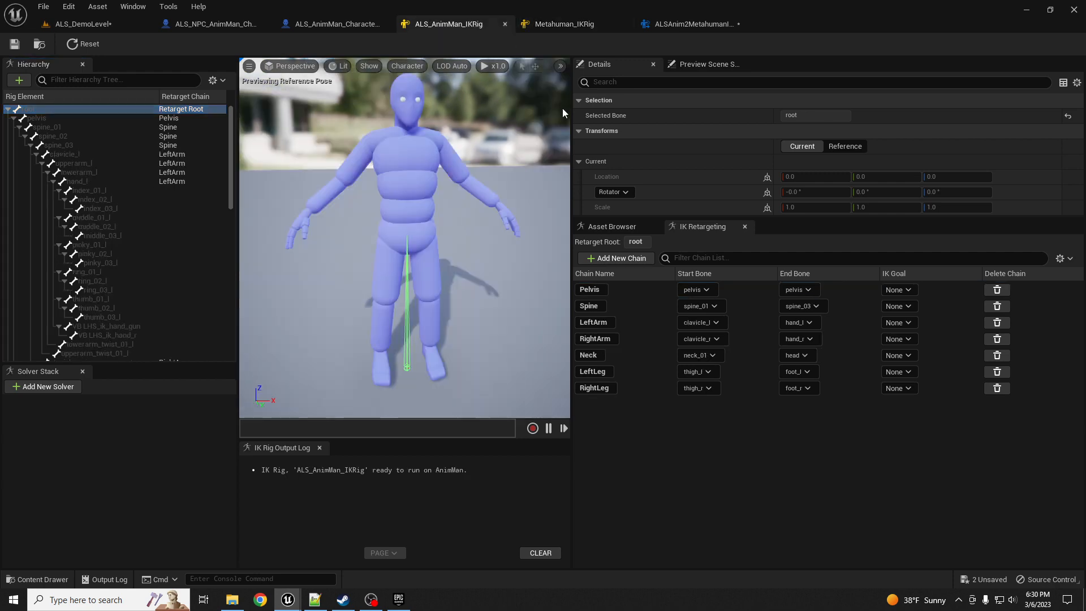
{"action": "left_click", "coordinate": [691, 25]}
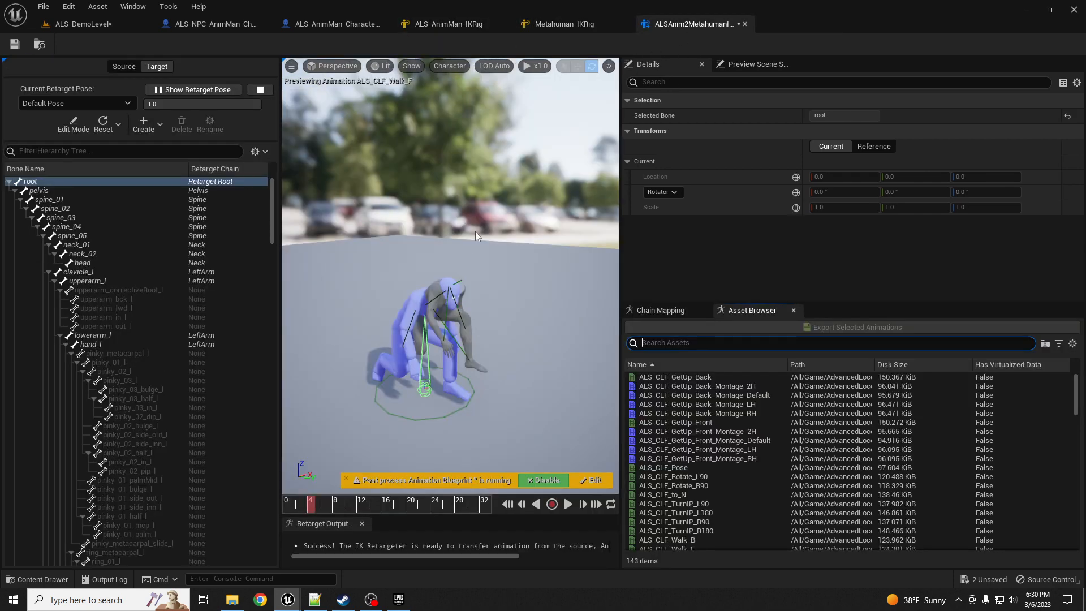
{"action": "key", "text": "q"}
{"action": "right_click_drag", "start_coordinate": [450, 276], "coordinate": [497, 276]}
{"action": "key", "text": "w"}
{"action": "key", "text": "s"}
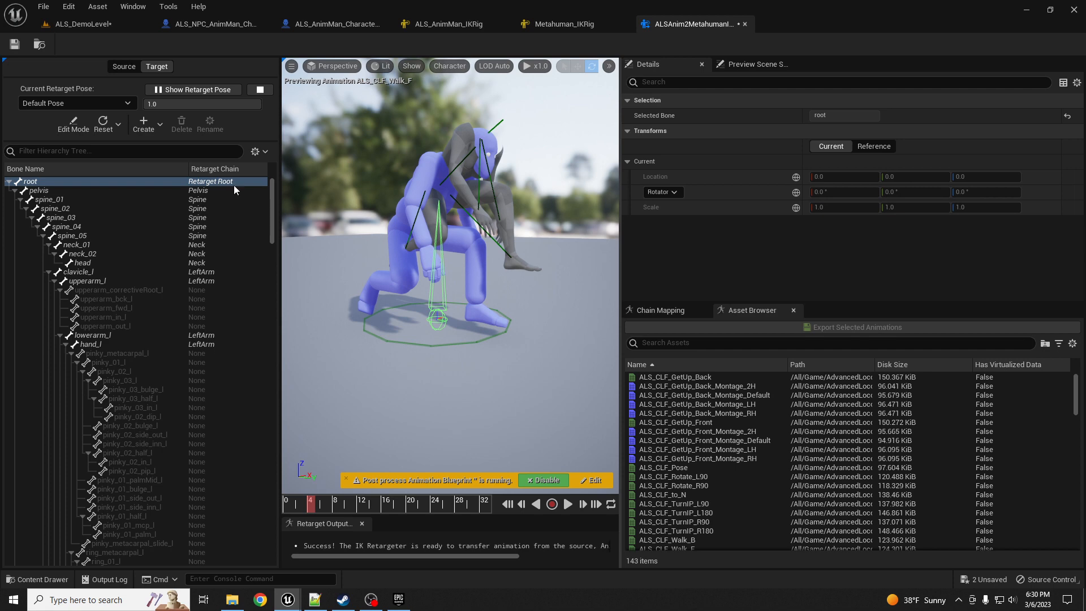
- Lower the source skeleton's root bone in its retarget pose to a Z offset of about 130 and leave pose editing
{"action": "left_click", "coordinate": [124, 68]}
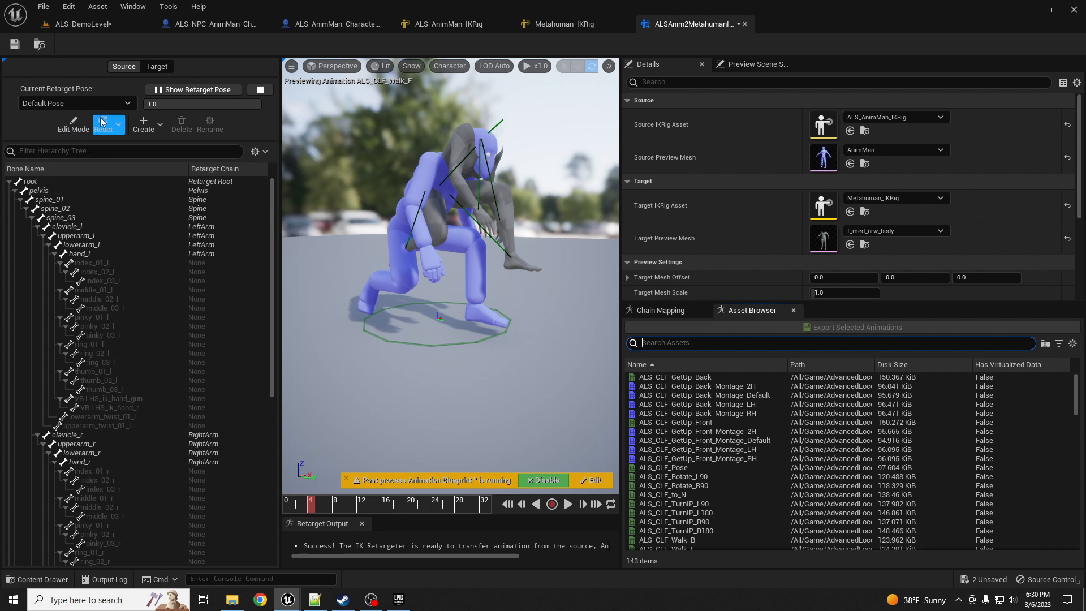
{"action": "left_click", "coordinate": [73, 125]}
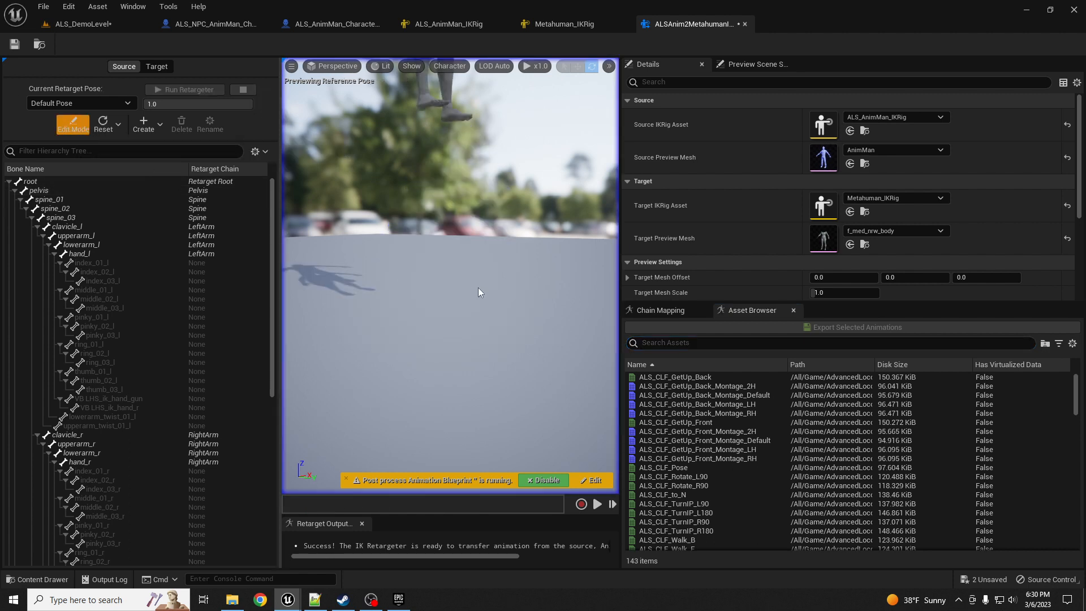
{"action": "middle_click_drag", "start_coordinate": [478, 287], "coordinate": [495, 174]}
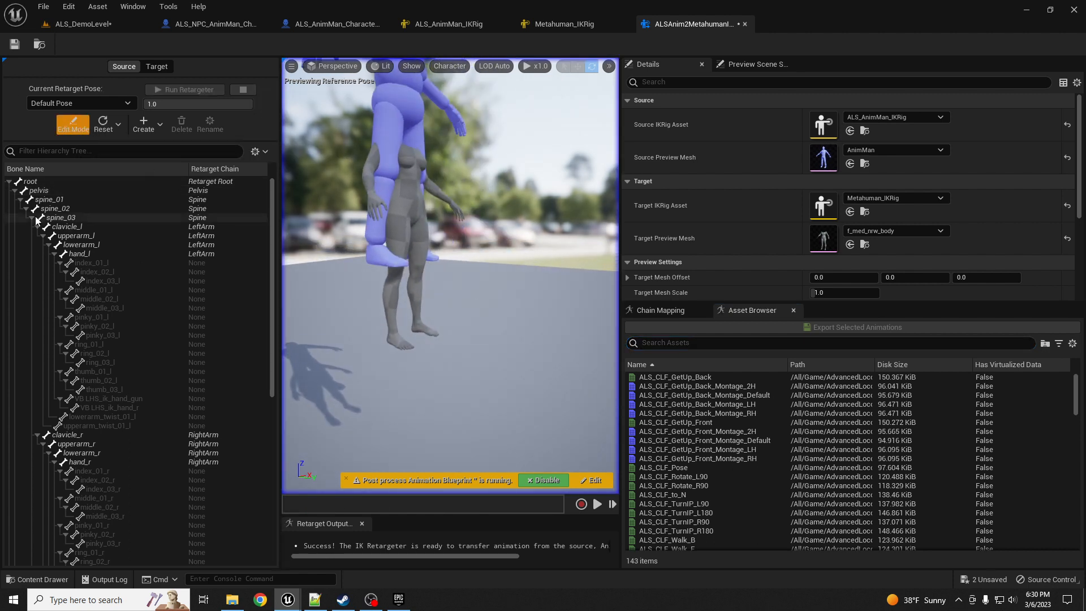
{"action": "left_click", "coordinate": [30, 181]}
{"action": "key", "text": "f"}
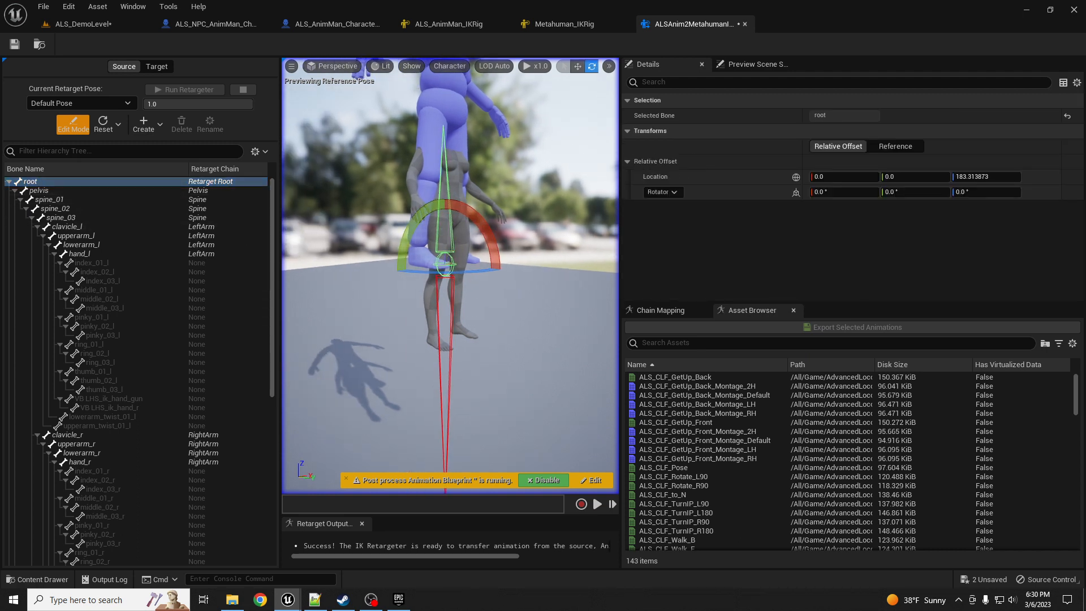
{"action": "key", "text": "w"}
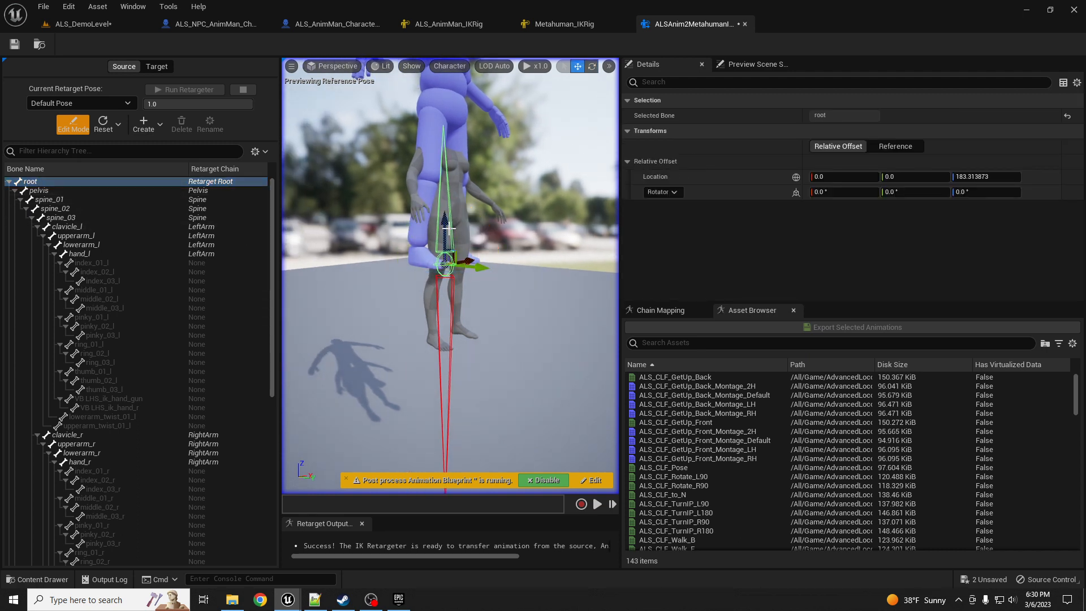
{"action": "scroll", "coordinate": [448, 228], "scroll_direction": "up", "scroll_amount": 3}
{"action": "left_click_drag", "start_coordinate": [448, 243], "coordinate": [444, 356]}
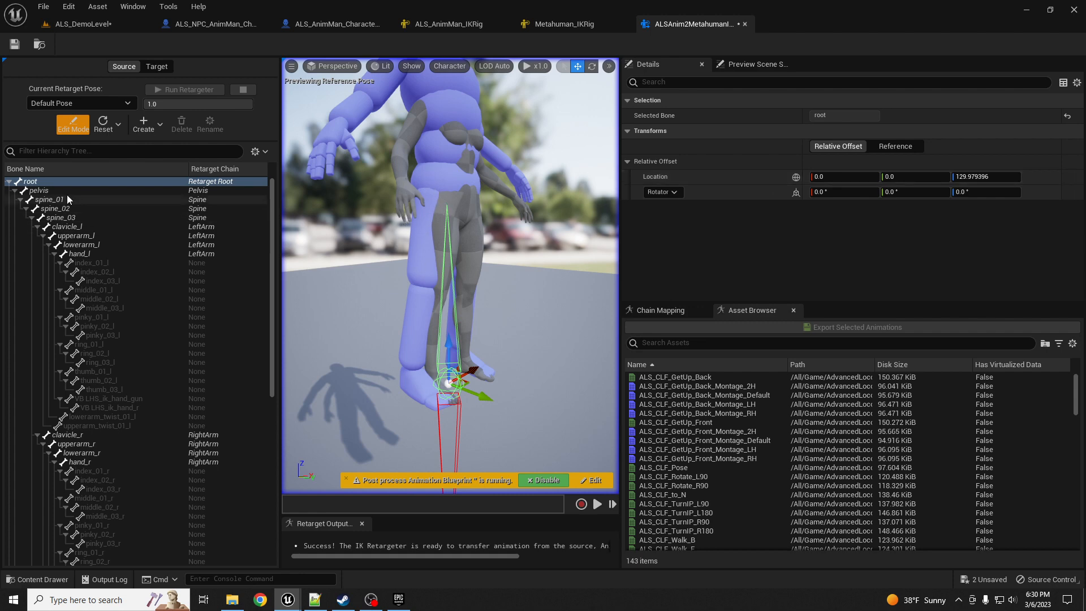
{"action": "left_click", "coordinate": [73, 124]}
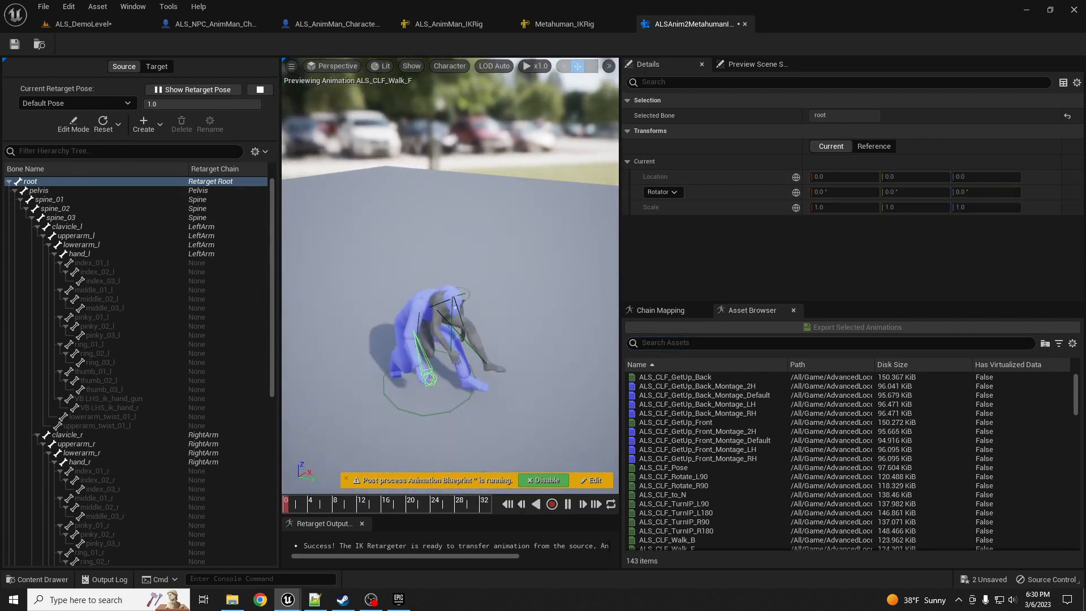
- Examine the ALS_CLF_Walk_F playback up close and compare the root bone's offset in the target's retarget pose
{"action": "right_click_drag", "start_coordinate": [437, 255], "coordinate": [437, 254]}
{"action": "middle_click_drag", "start_coordinate": [437, 255], "coordinate": [440, 262]}
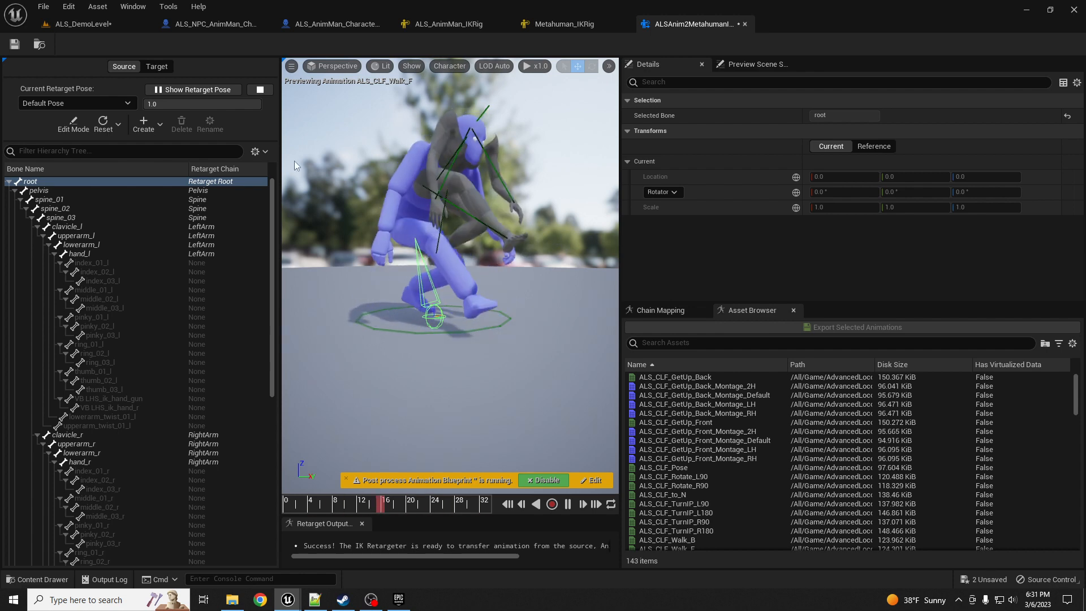
{"action": "left_click", "coordinate": [155, 67]}
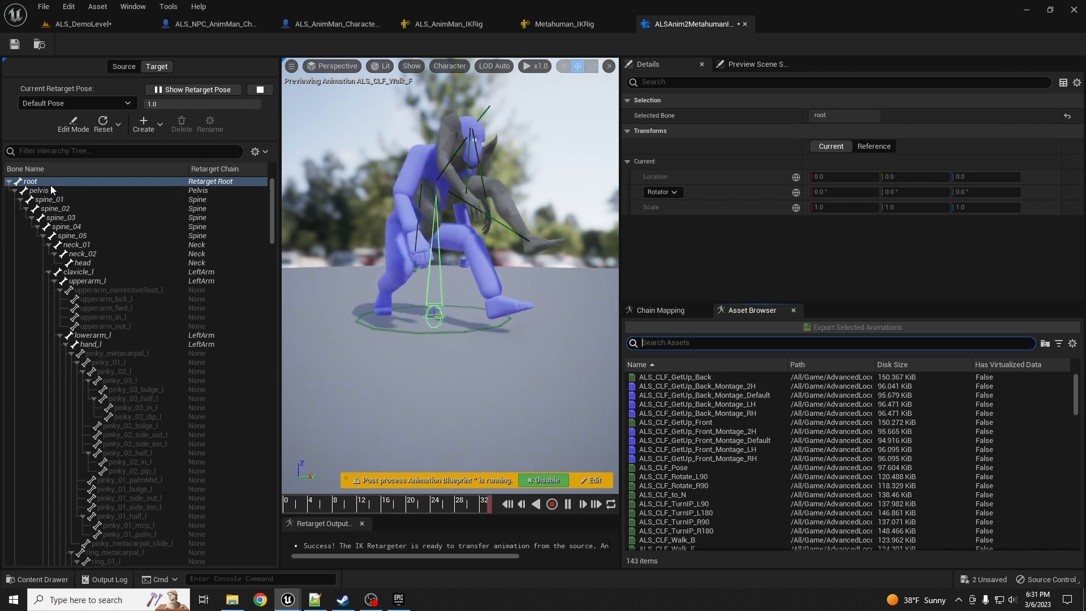
{"action": "left_click", "coordinate": [73, 123]}
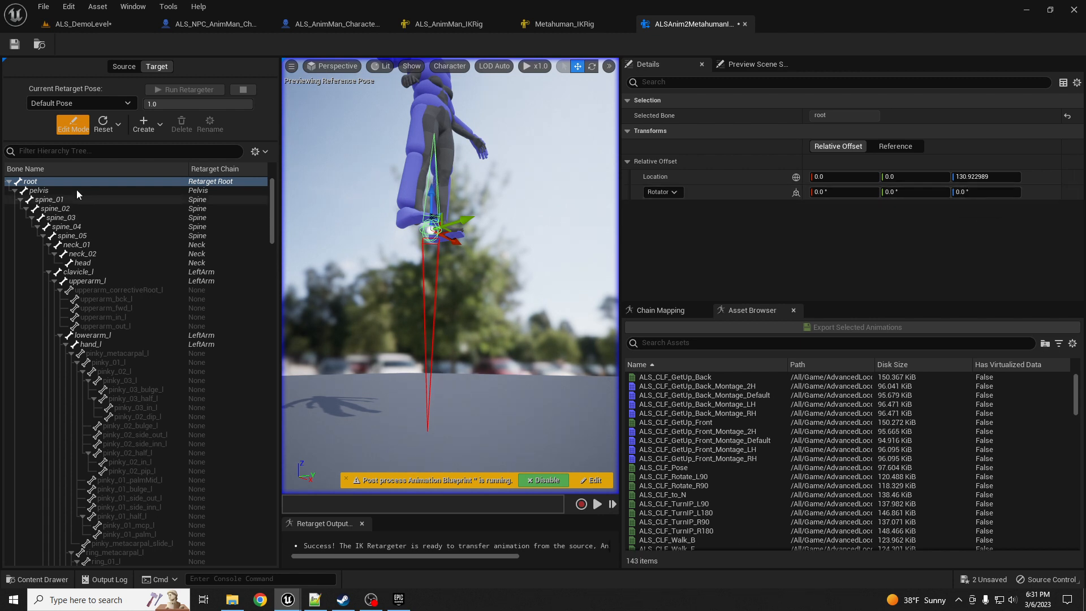
{"action": "left_click", "coordinate": [73, 123]}
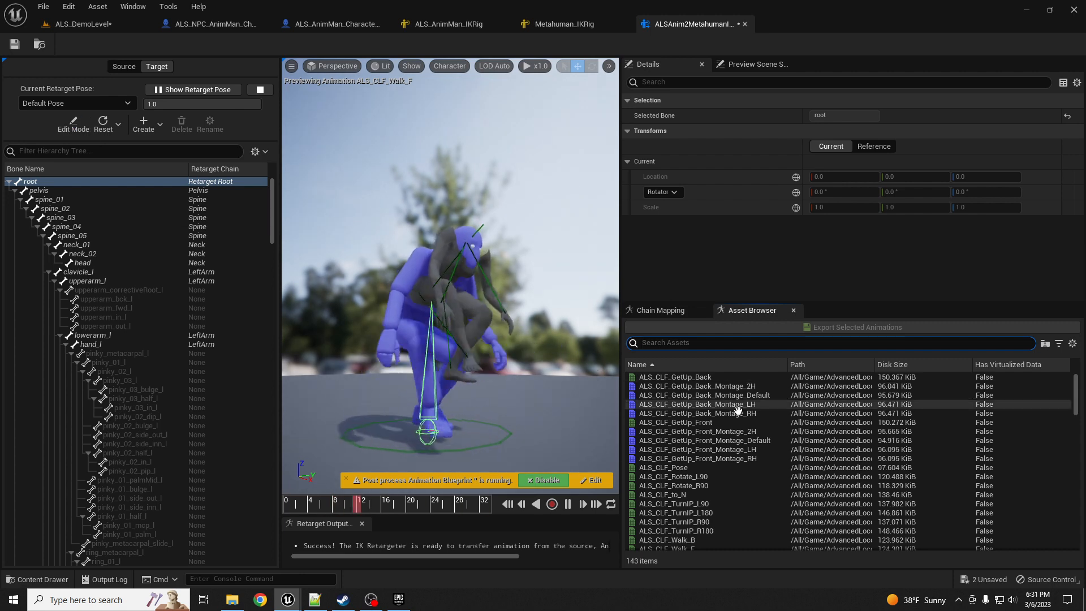
- Preview the ALS_CRF_Walk_F animation on both meshes and look further through the animation list
{"action": "scroll", "coordinate": [736, 447], "scroll_direction": "down", "scroll_amount": 2}
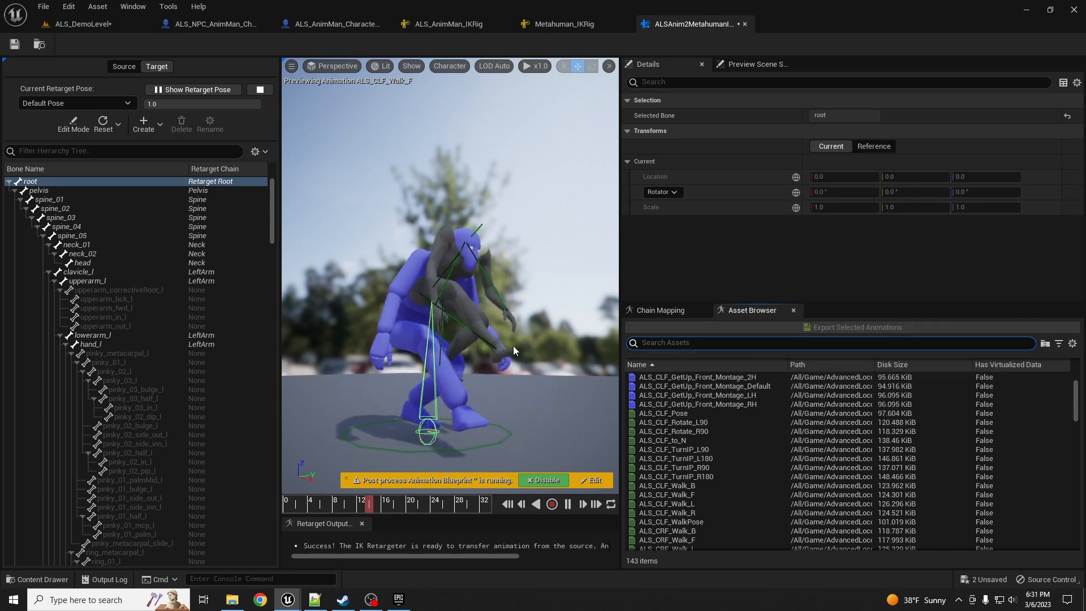
{"action": "scroll", "coordinate": [732, 461], "scroll_direction": "down", "scroll_amount": 2}
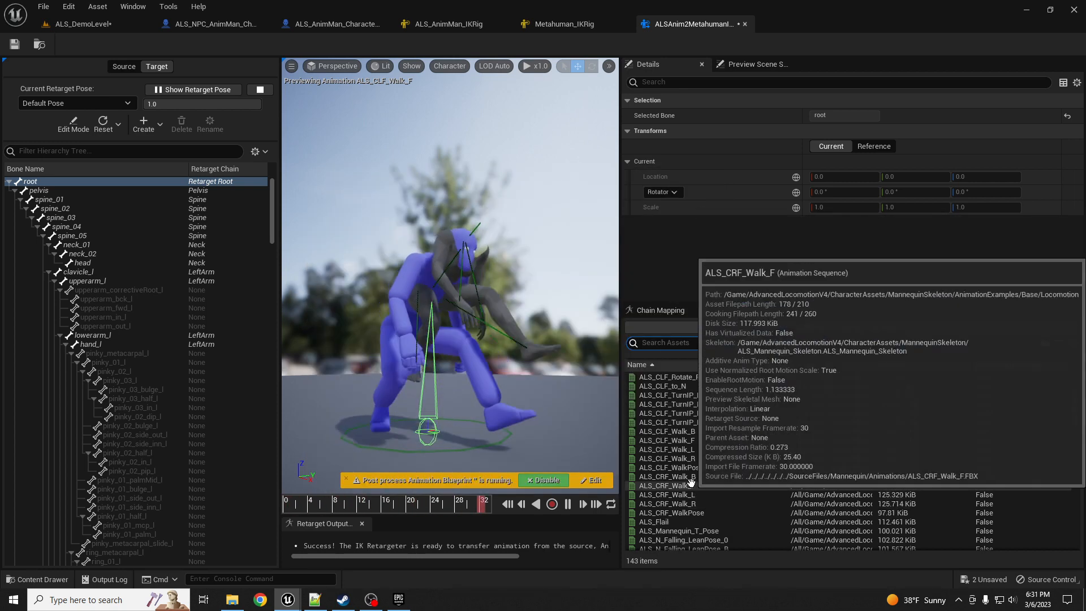
{"action": "left_click", "coordinate": [691, 482]}
{"action": "scroll", "coordinate": [742, 470], "scroll_direction": "down", "scroll_amount": 3}
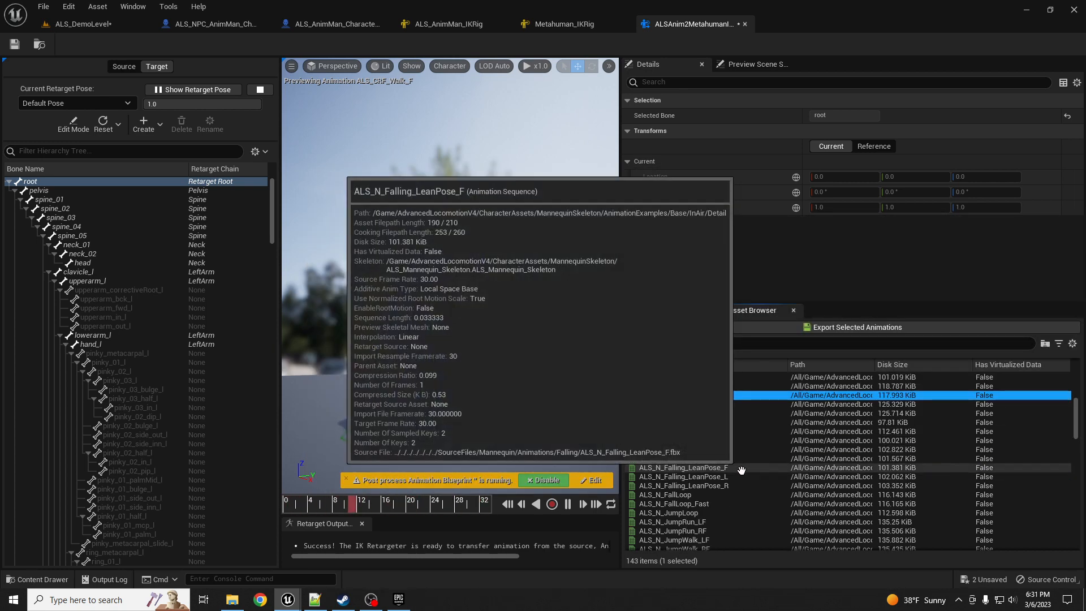
{"action": "scroll", "coordinate": [735, 467], "scroll_direction": "down", "scroll_amount": 6}
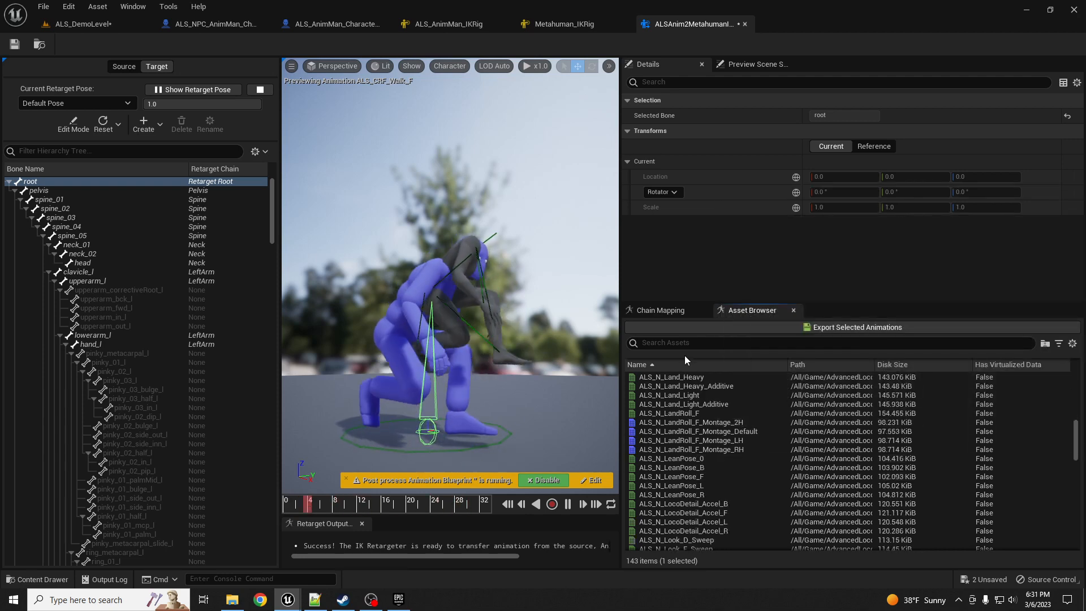
- Filter the retargeter's animations by "walk" and preview ALS_N_Walk_F on both meshes from several angles
{"action": "left_click", "coordinate": [677, 343]}
{"action": "type", "text": "walk"}
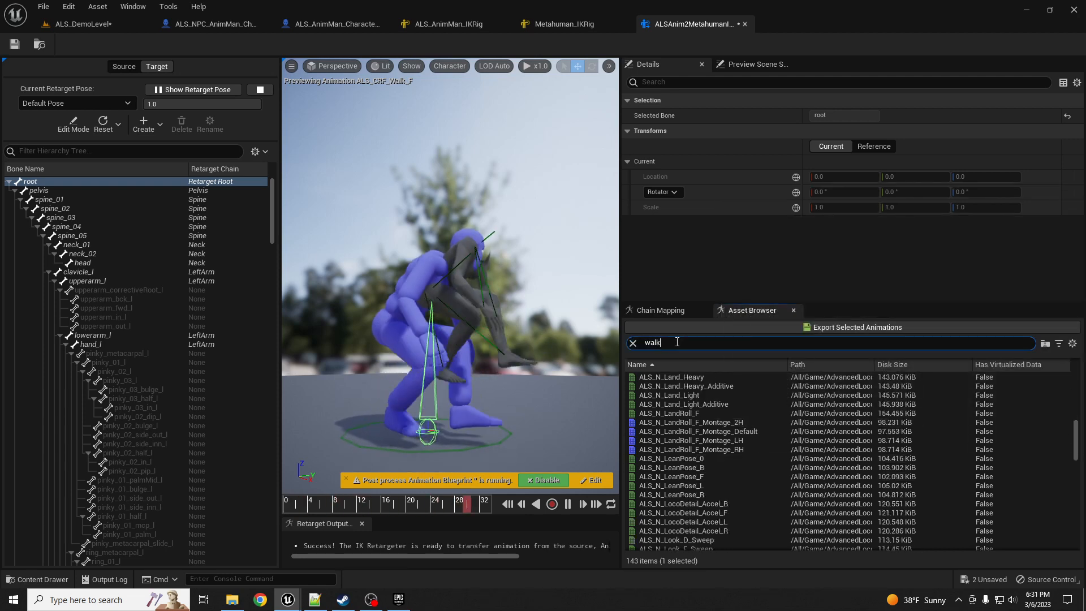
{"action": "left_click", "coordinate": [659, 495]}
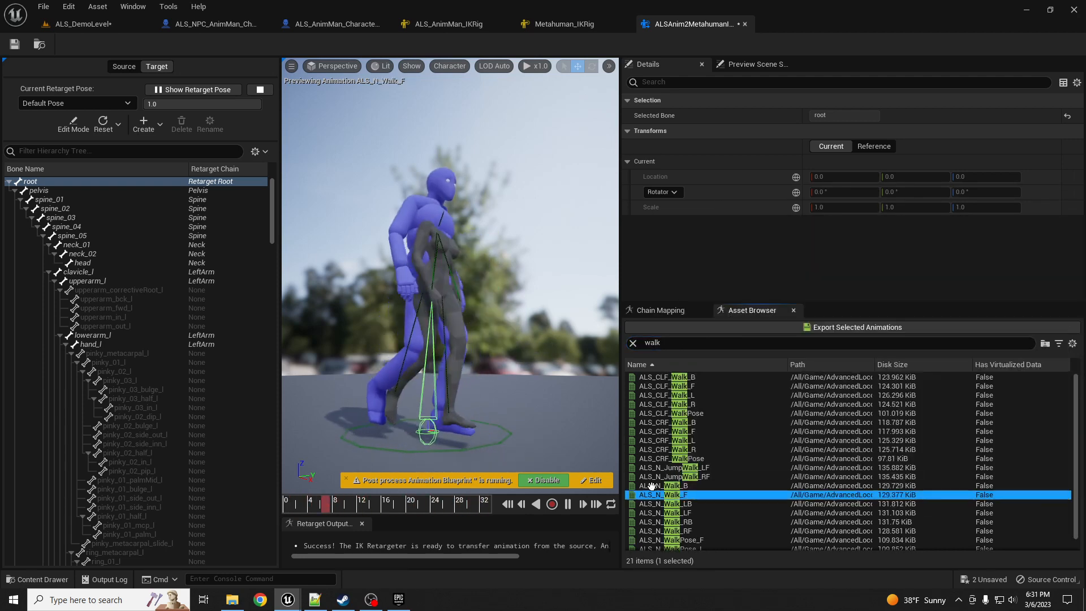
{"action": "left_click_drag", "start_coordinate": [518, 377], "coordinate": [473, 383], "text": "alt"}
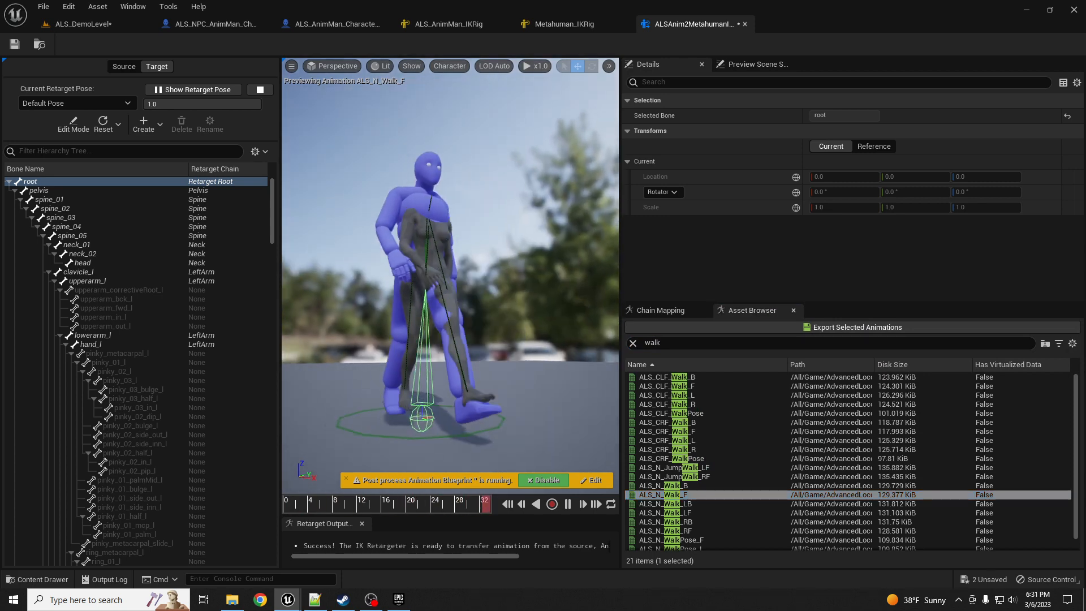
{"action": "right_click_drag", "start_coordinate": [473, 383], "coordinate": [498, 387]}
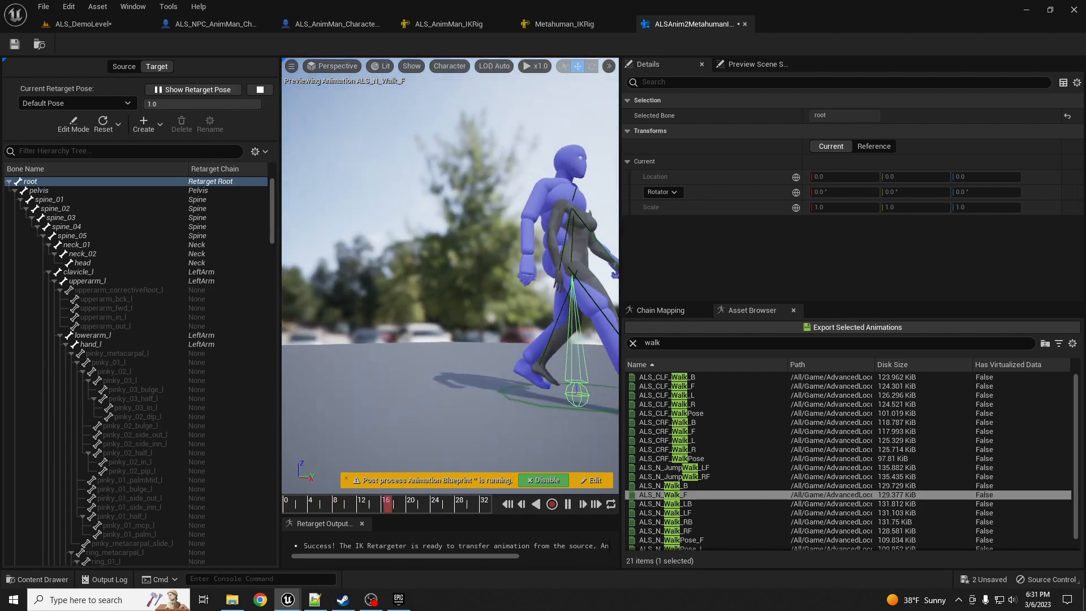
- Return to ALS_DemoLevel and inspect the MetaHuman NPC's pose up close from the front and side
{"action": "left_click", "coordinate": [120, 21]}
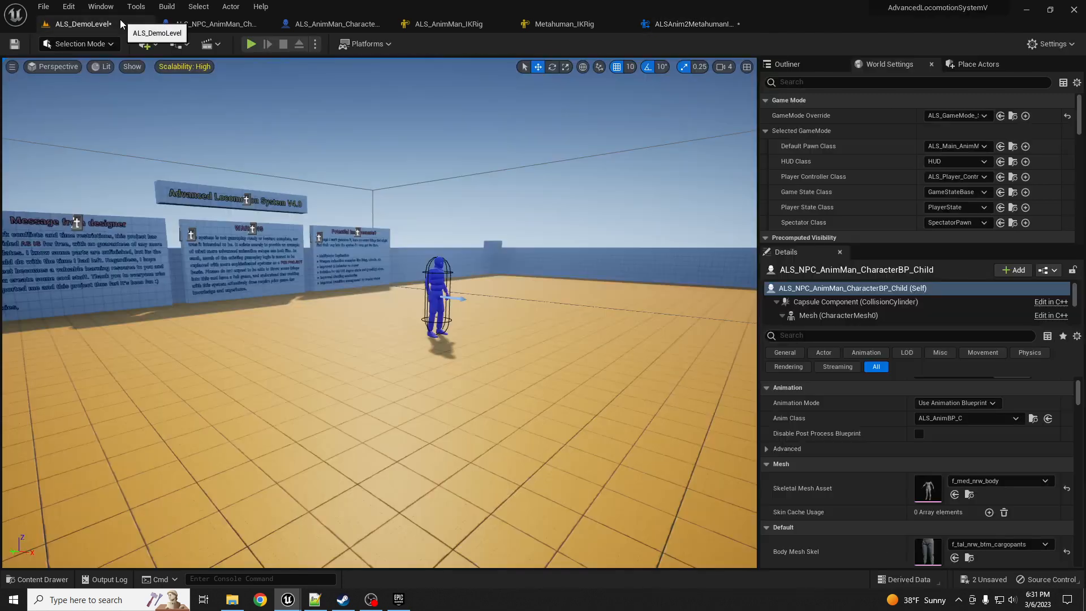
{"action": "right_click_drag", "start_coordinate": [584, 331], "coordinate": [514, 331]}
{"action": "key", "text": "w"}
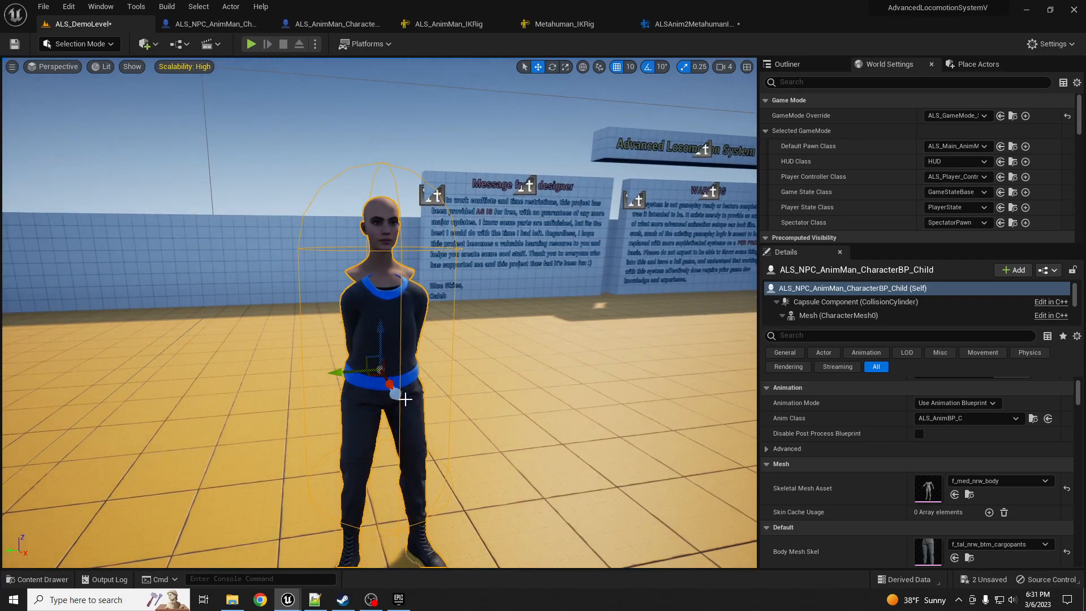
{"action": "key", "text": "a"}
{"action": "right_click_drag", "start_coordinate": [350, 359], "coordinate": [399, 361]}
{"action": "key", "text": "d"}
{"action": "key", "text": "s"}
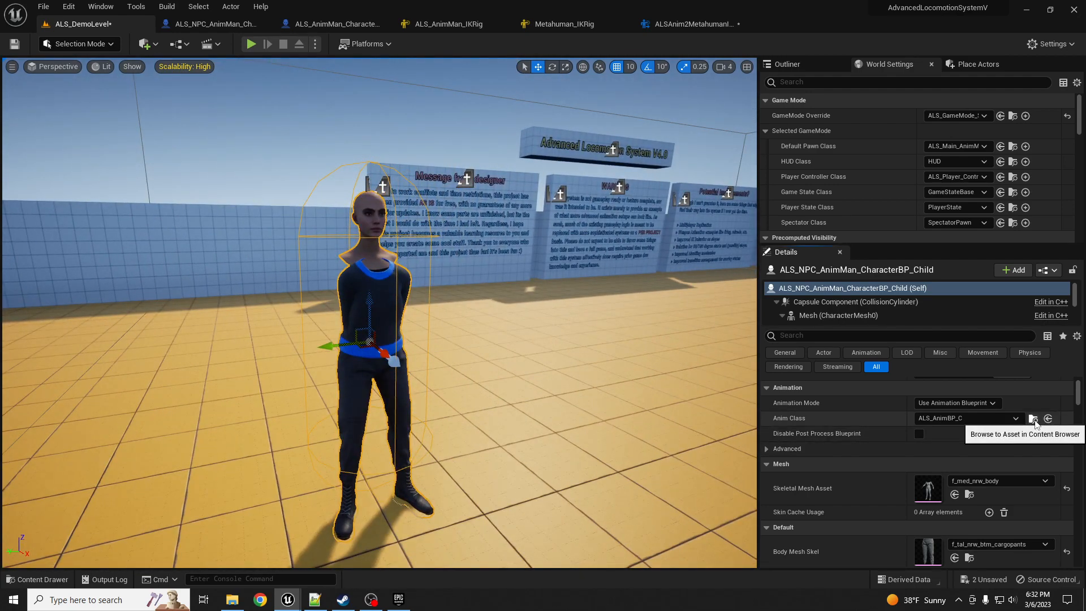
- Open the NPC's assigned ALS_AnimBP and examine its Event Graph, compiler results and the Hand IK section of the AnimGraph
{"action": "left_click", "coordinate": [1035, 424]}
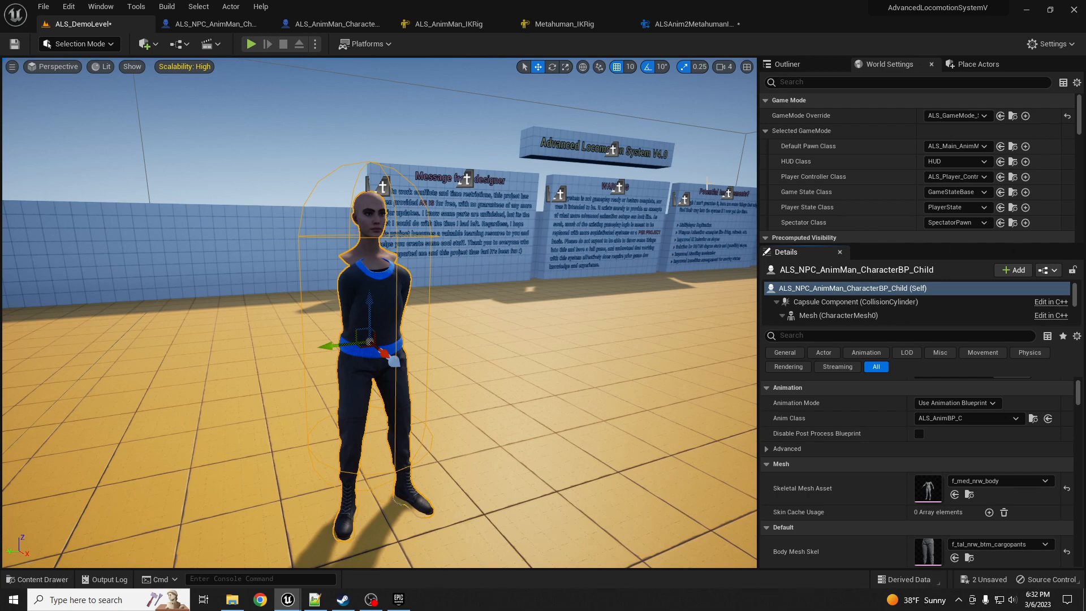
{"action": "scroll", "coordinate": [497, 222], "scroll_direction": "up", "scroll_amount": 8}
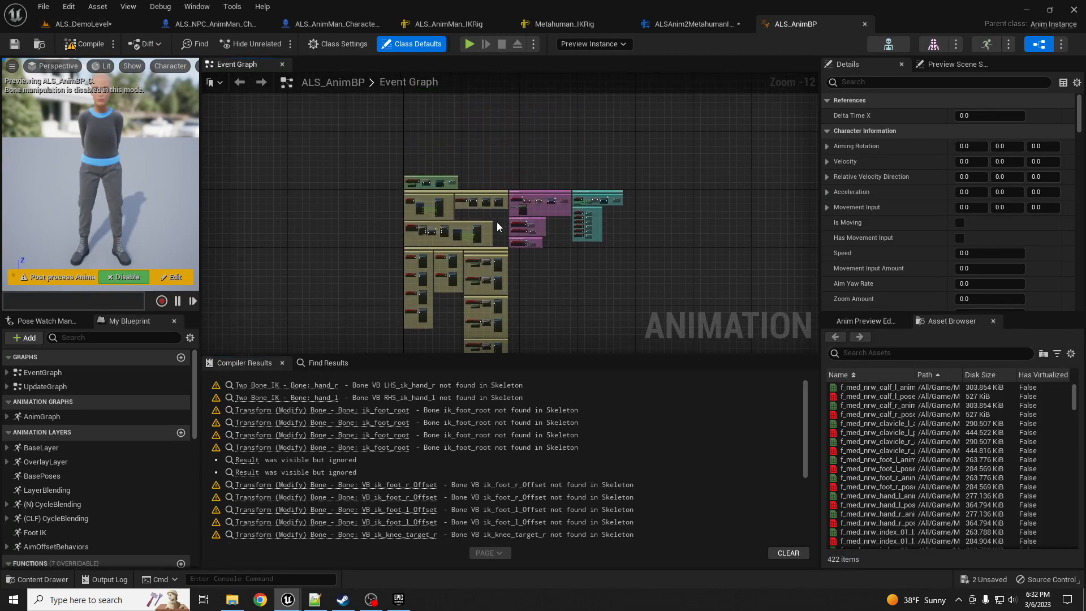
{"action": "scroll", "coordinate": [617, 247], "scroll_direction": "down", "scroll_amount": 1}
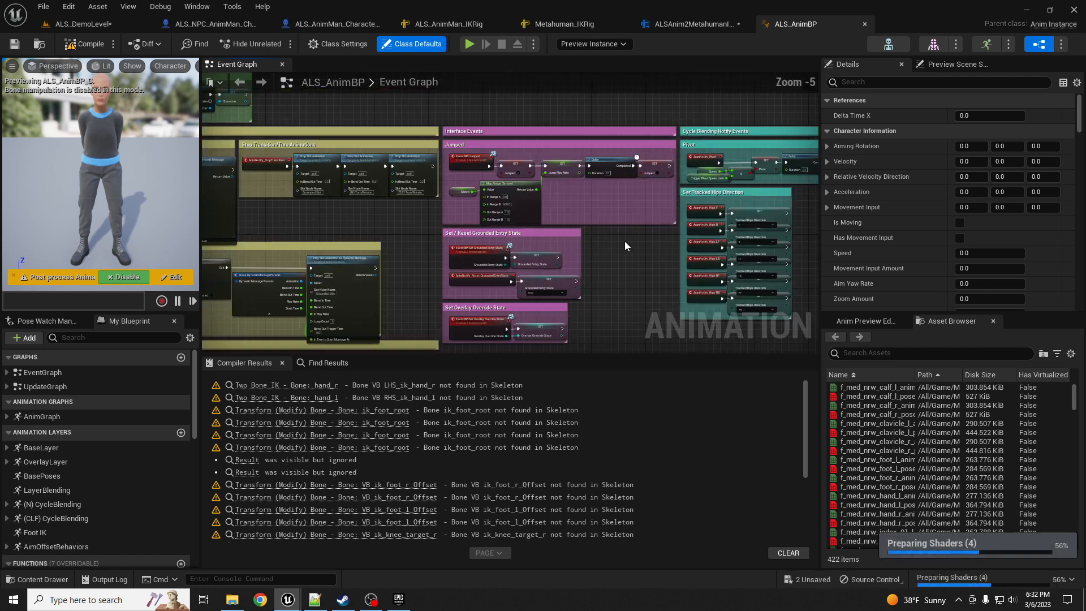
{"action": "double_click", "coordinate": [42, 417]}
{"action": "scroll", "coordinate": [627, 188], "scroll_direction": "up", "scroll_amount": 8}
{"action": "scroll", "coordinate": [548, 189], "scroll_direction": "up", "scroll_amount": 1}
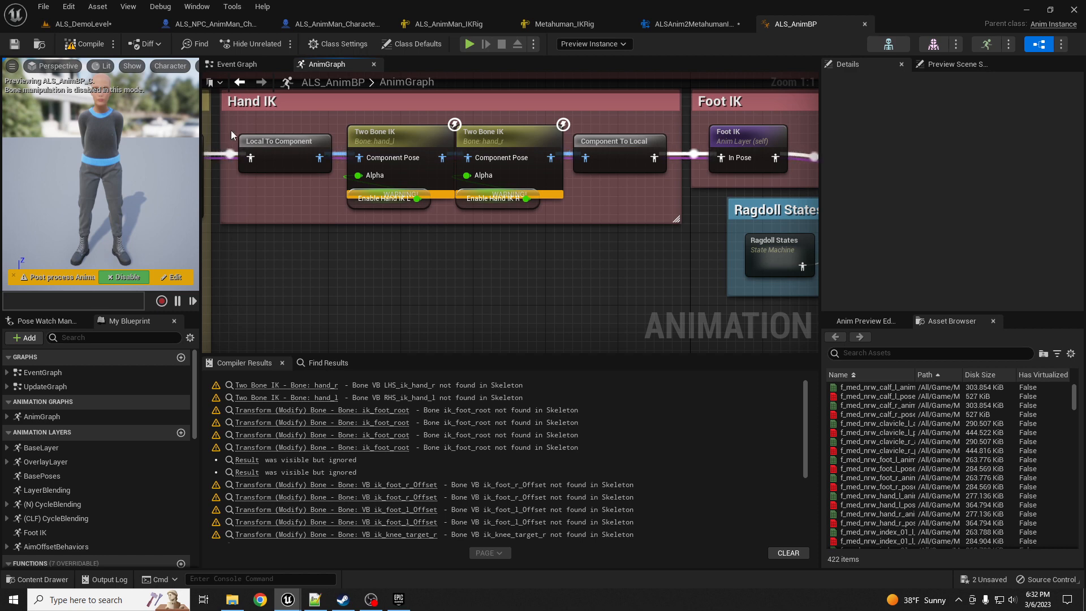
- Save the modified assets and restart the editor, re-opening the previously open asset editors
{"action": "left_click", "coordinate": [93, 25]}
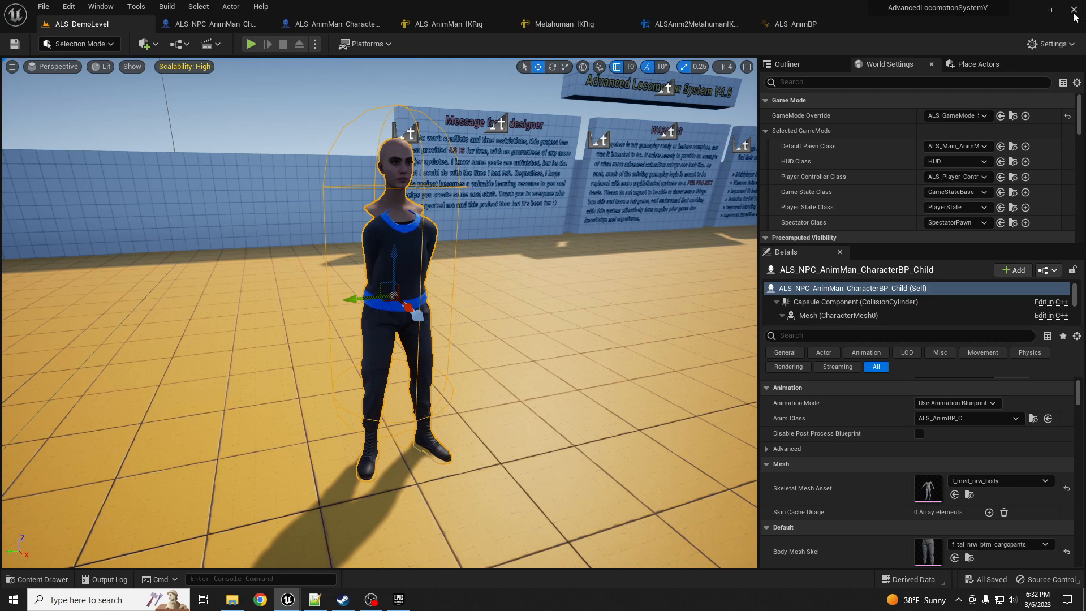
{"action": "left_click", "coordinate": [1027, 10]}
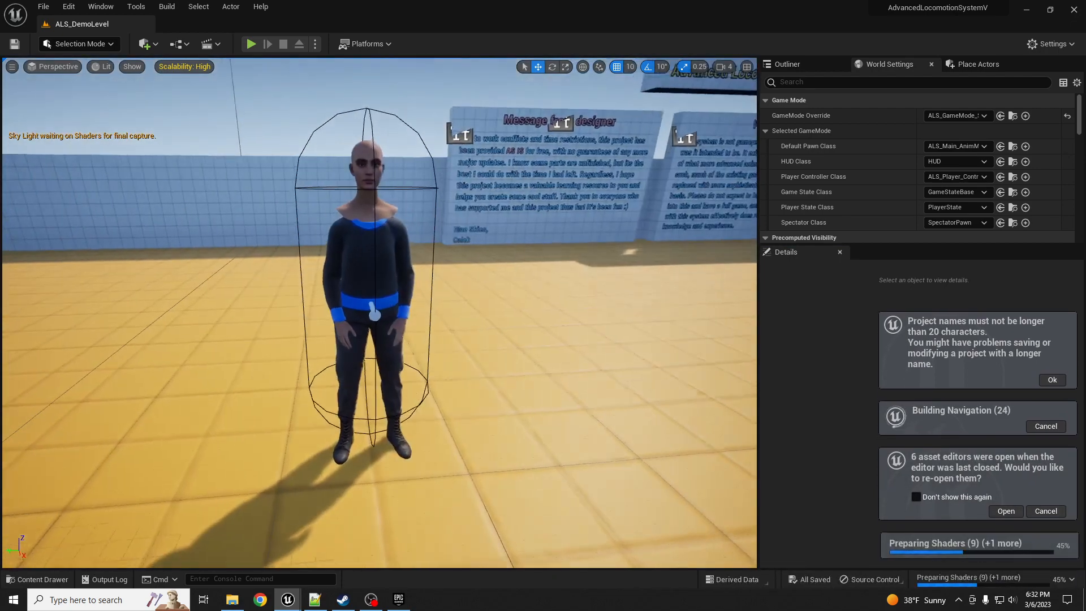
{"action": "key", "text": "w"}
{"action": "key", "text": "s"}
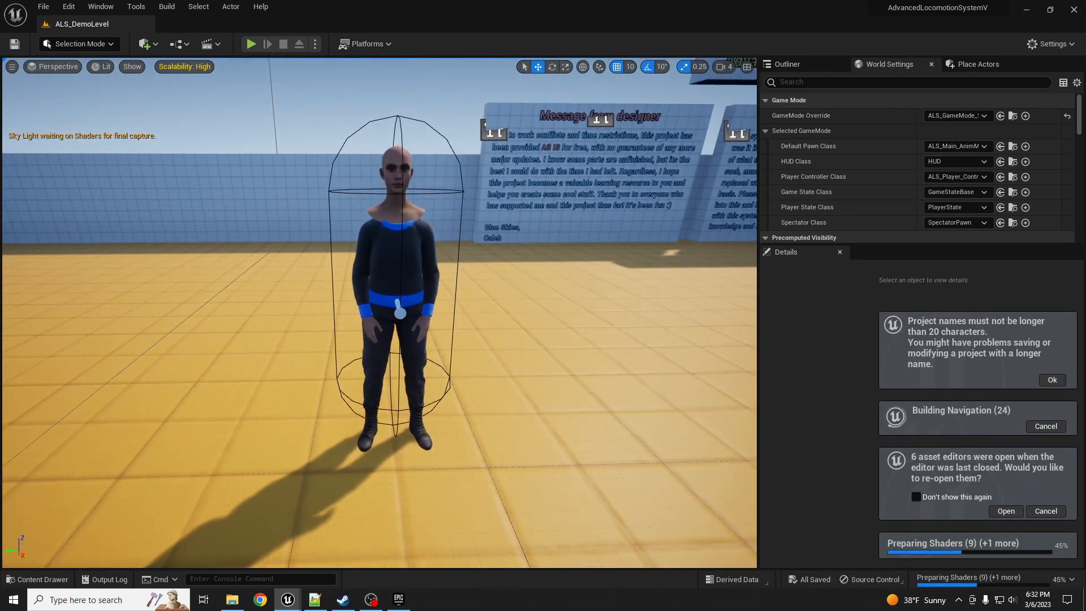
{"action": "key", "text": "w"}
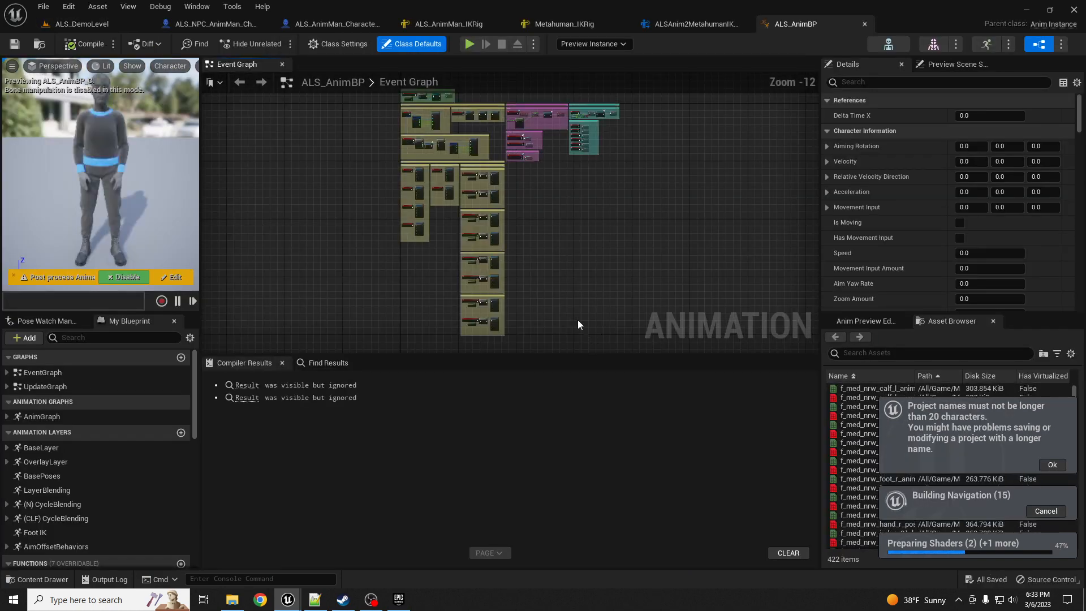
- Play ALS_DemoLevel, walk around the MetaHuman NPC to check its movement, and stop the session
{"action": "left_click", "coordinate": [148, 26]}
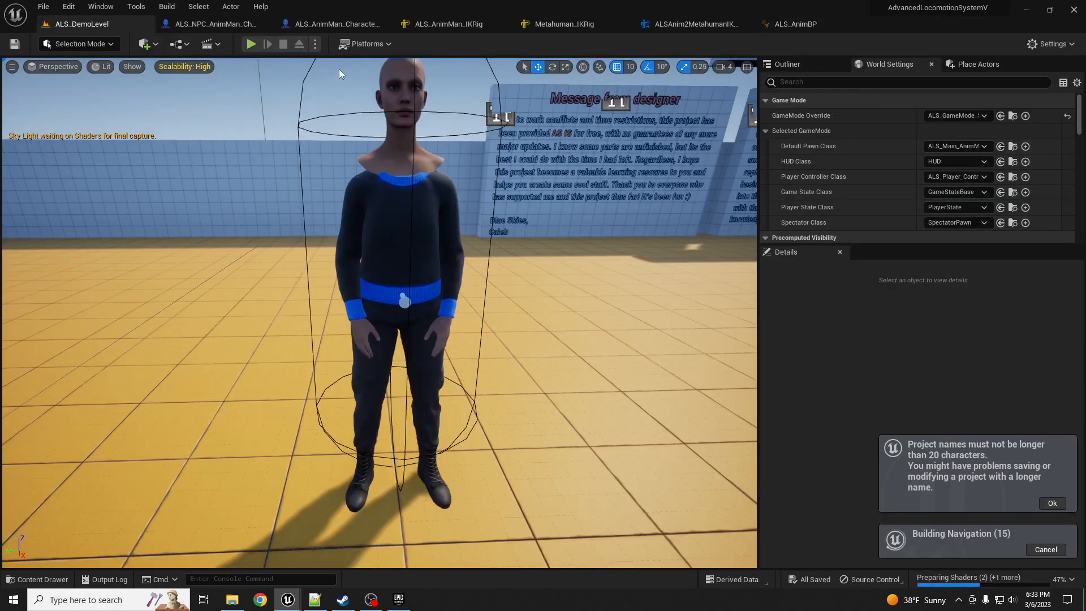
{"action": "left_click", "coordinate": [250, 43]}
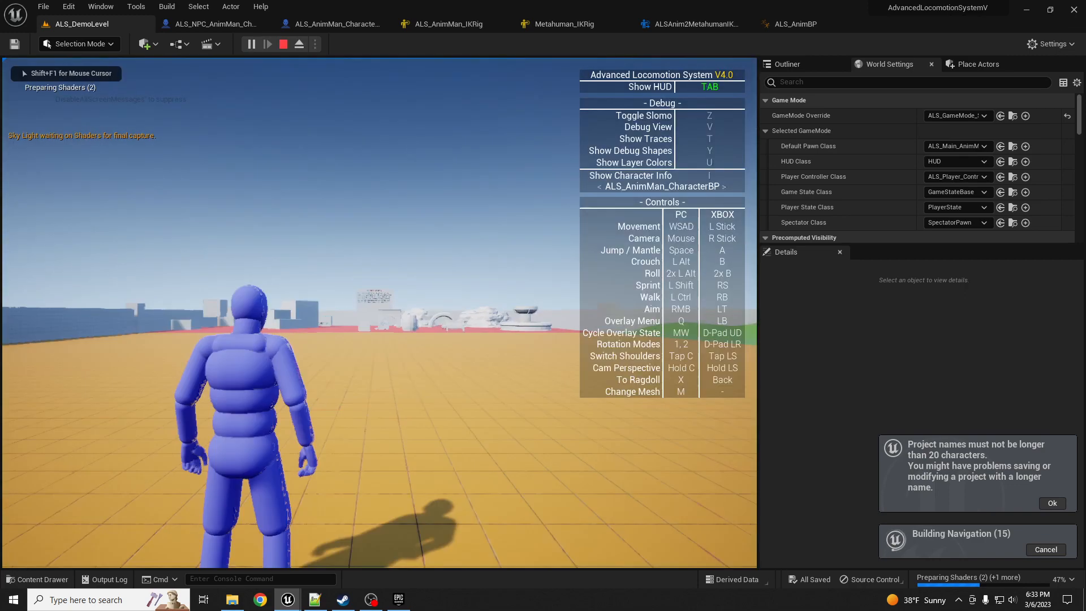
{"action": "key", "text": "w"}
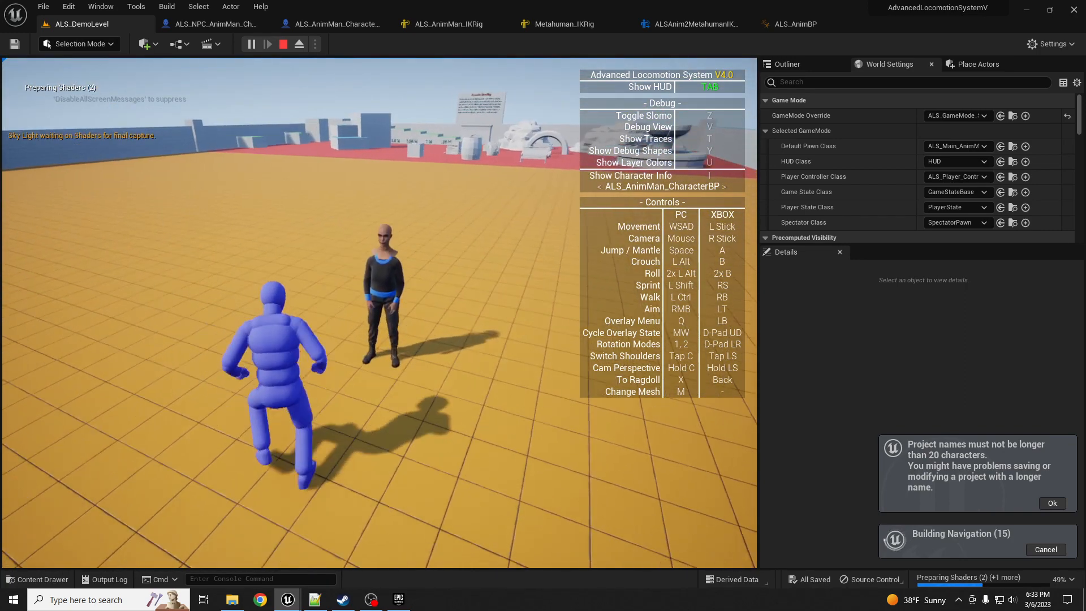
{"action": "key", "text": "d"}
{"action": "key", "text": "a"}
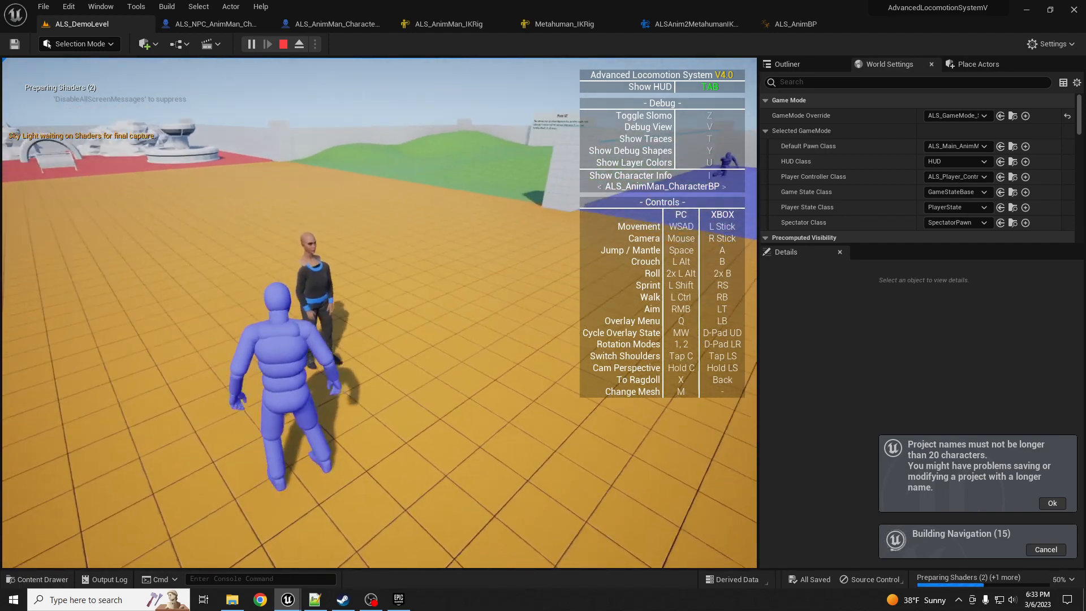
{"action": "key", "text": "w"}
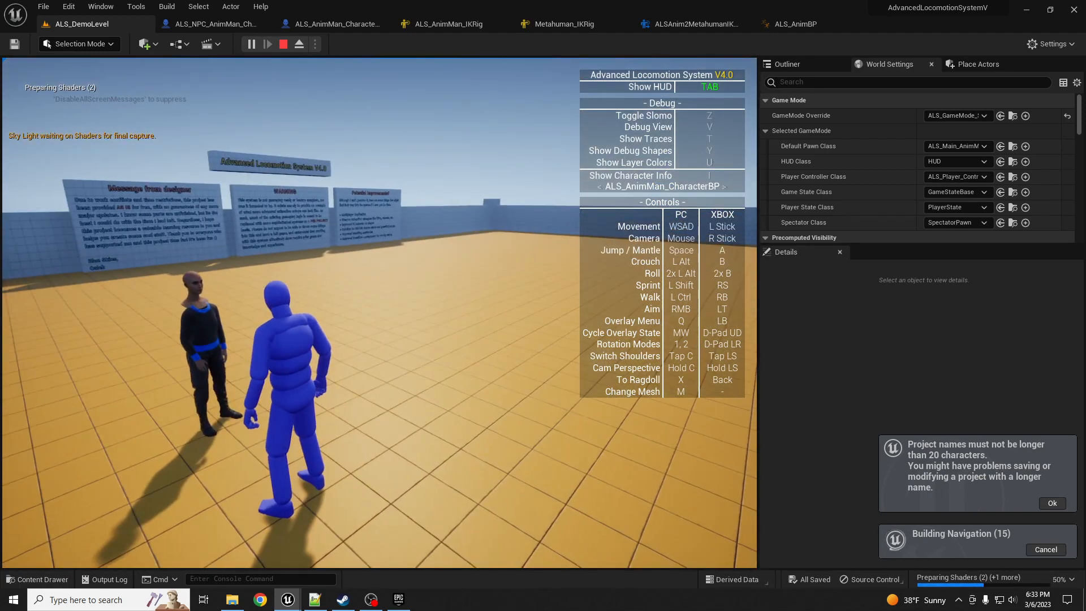
{"action": "key", "text": "d"}
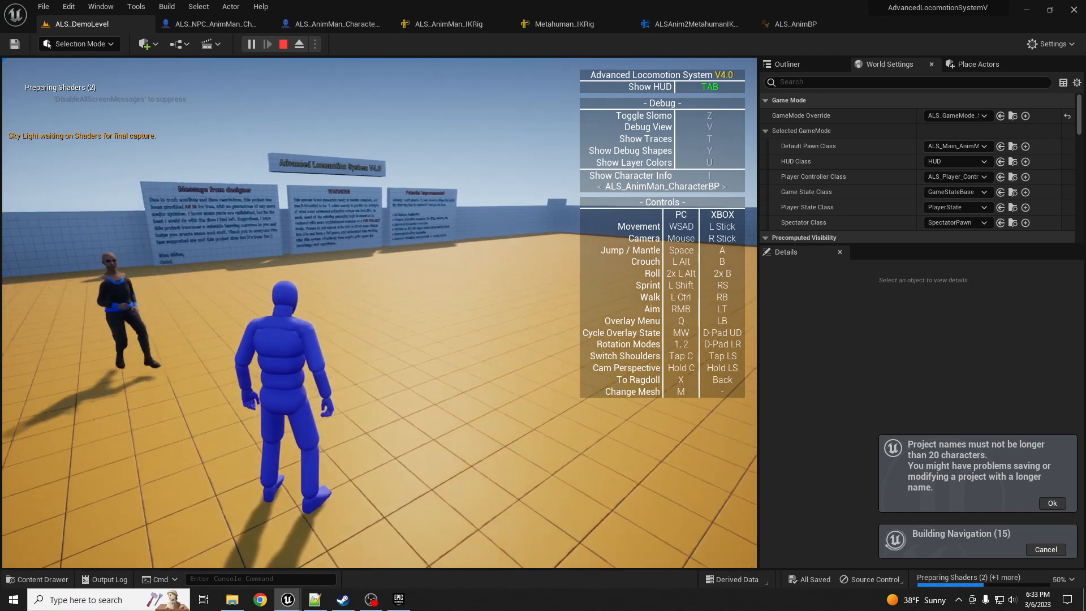
{"action": "key", "text": "shift+F1"}
{"action": "key", "text": "Escape"}
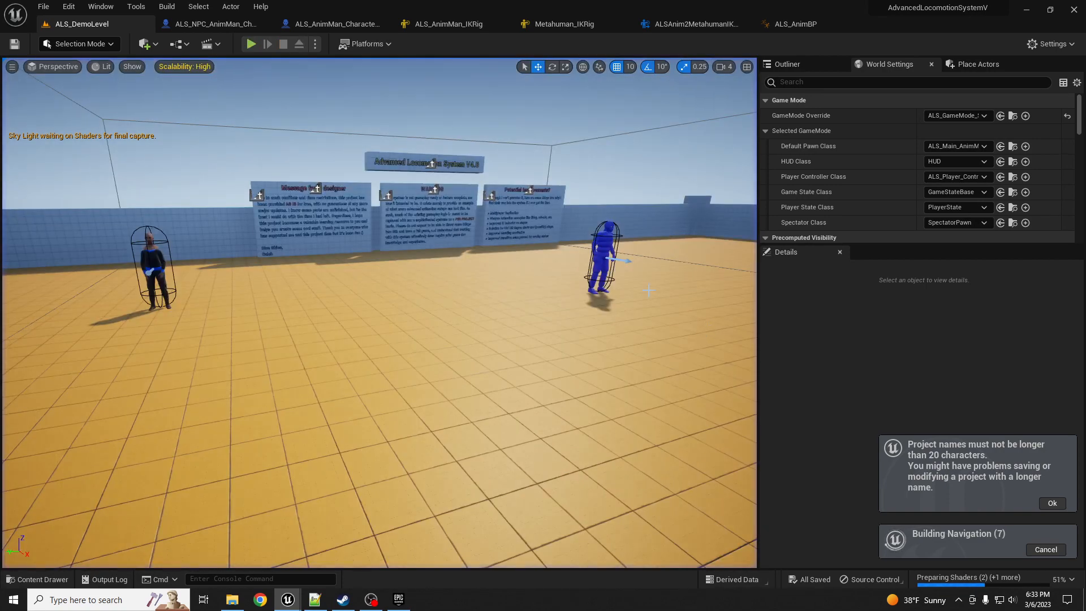
- Examine the MetaHuman NPC's head and neck up close in ALS_DemoLevel
{"action": "right_click_drag", "start_coordinate": [714, 331], "coordinate": [730, 357]}
{"action": "key", "text": "w"}
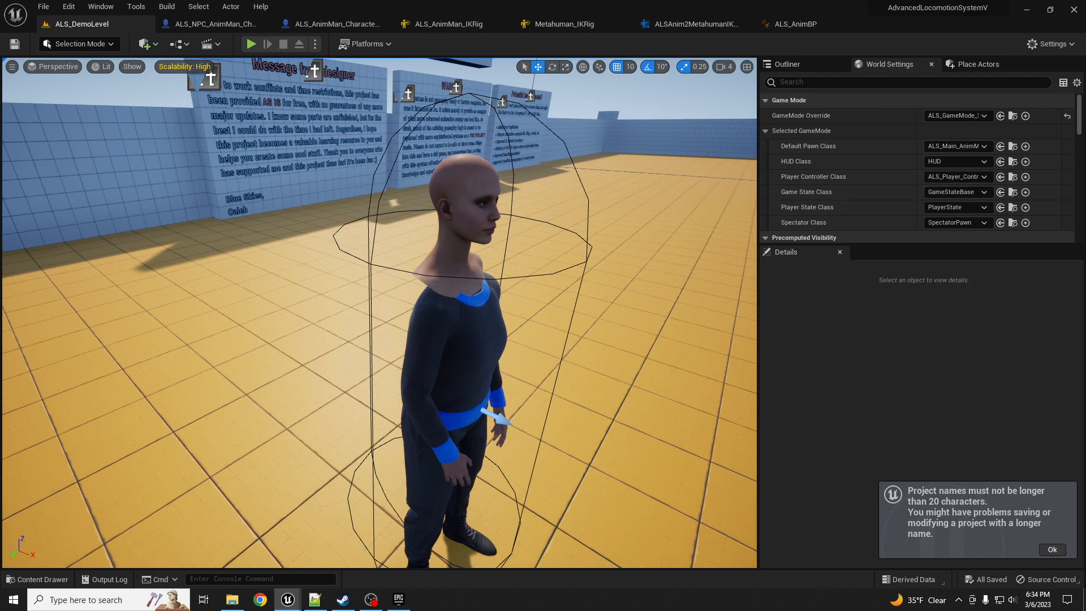
{"action": "key", "text": "ctrl+shift+f"}
{"action": "left_click_drag", "start_coordinate": [754, 152], "coordinate": [1085, 78]}
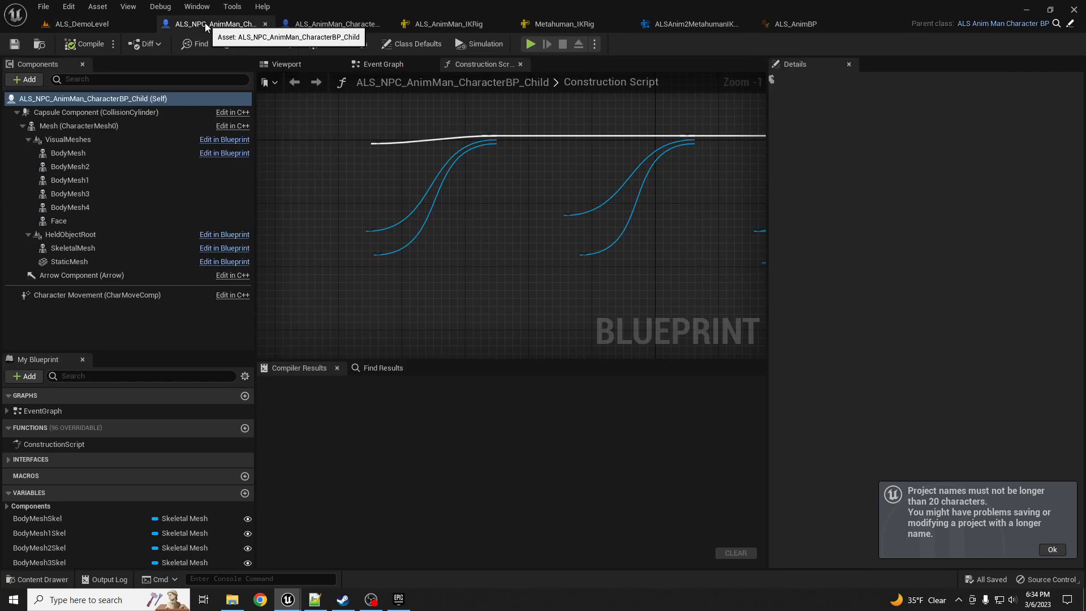
- Set the Face component's Anim Class to Face_AnimBP in ALS_NPC_AnimMan_CharacterBP_Child and compile the blueprint
{"action": "left_click", "coordinate": [205, 24]}
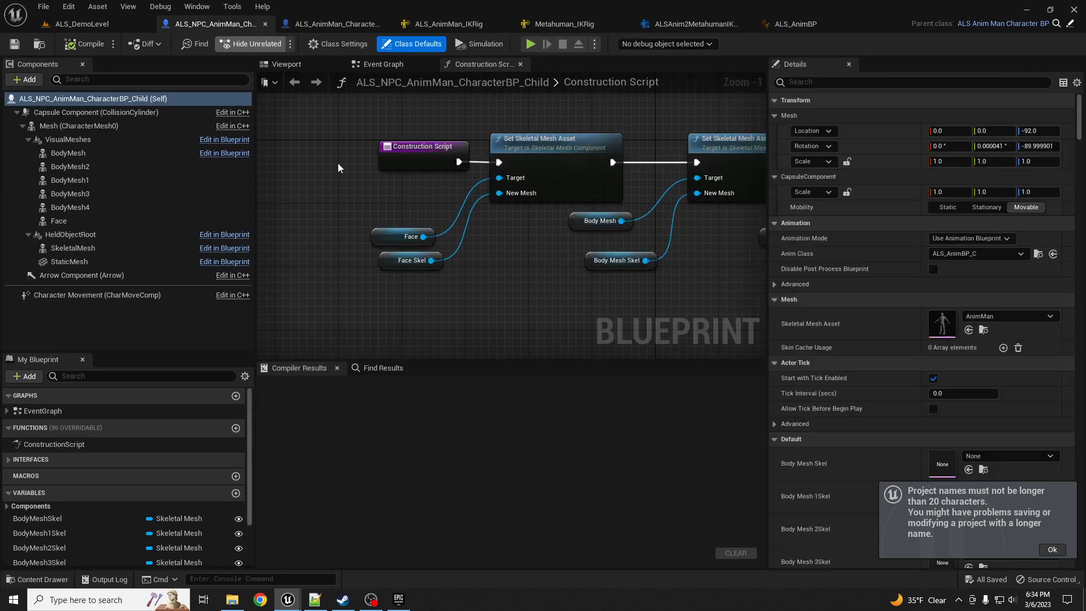
{"action": "left_click", "coordinate": [64, 220]}
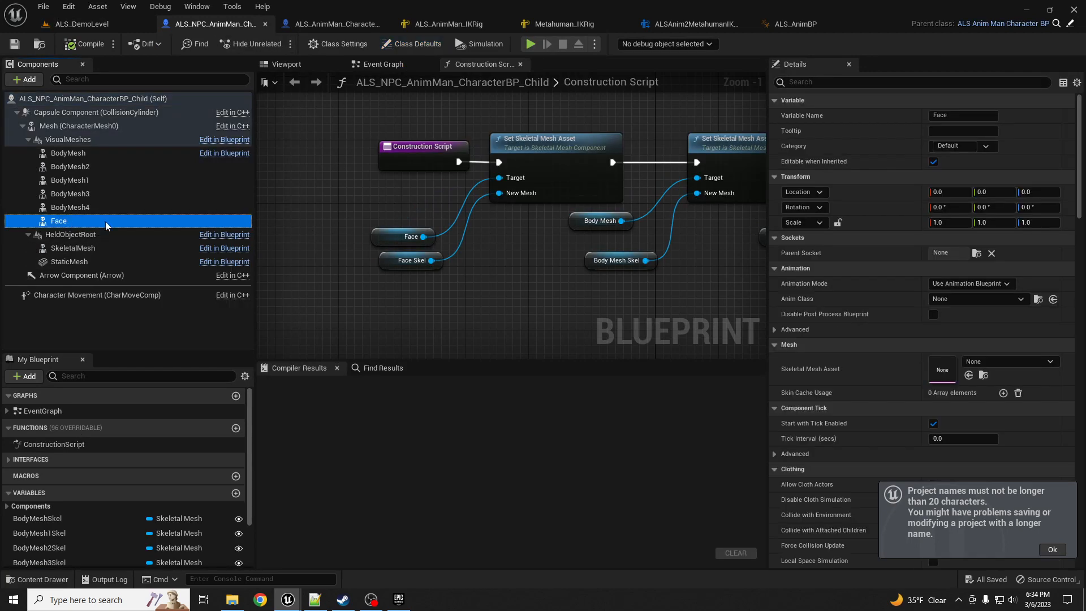
{"action": "left_click", "coordinate": [1015, 299]}
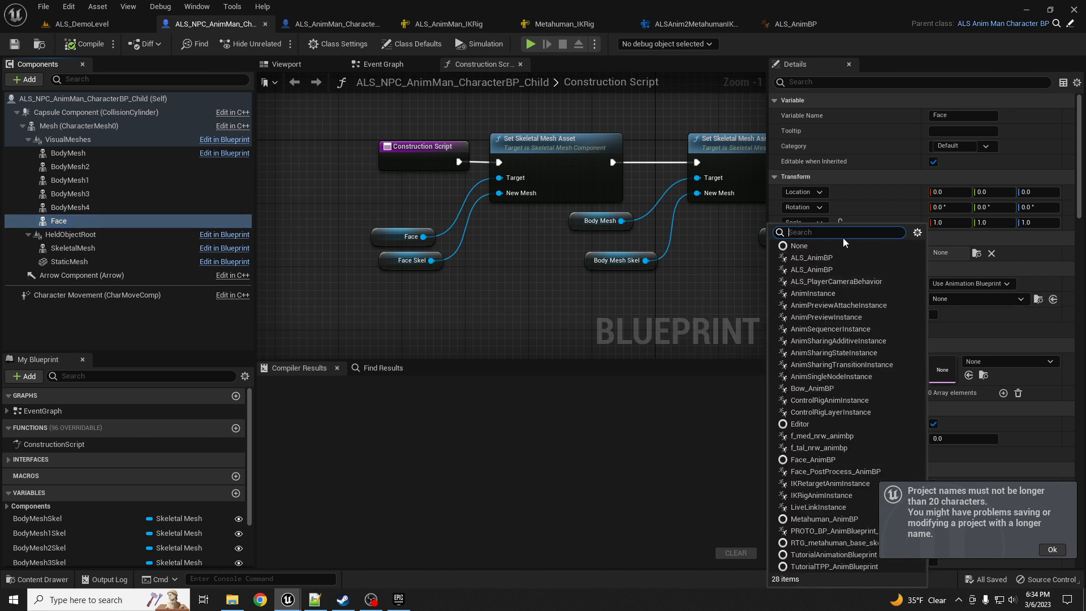
{"action": "type", "text": "face"}
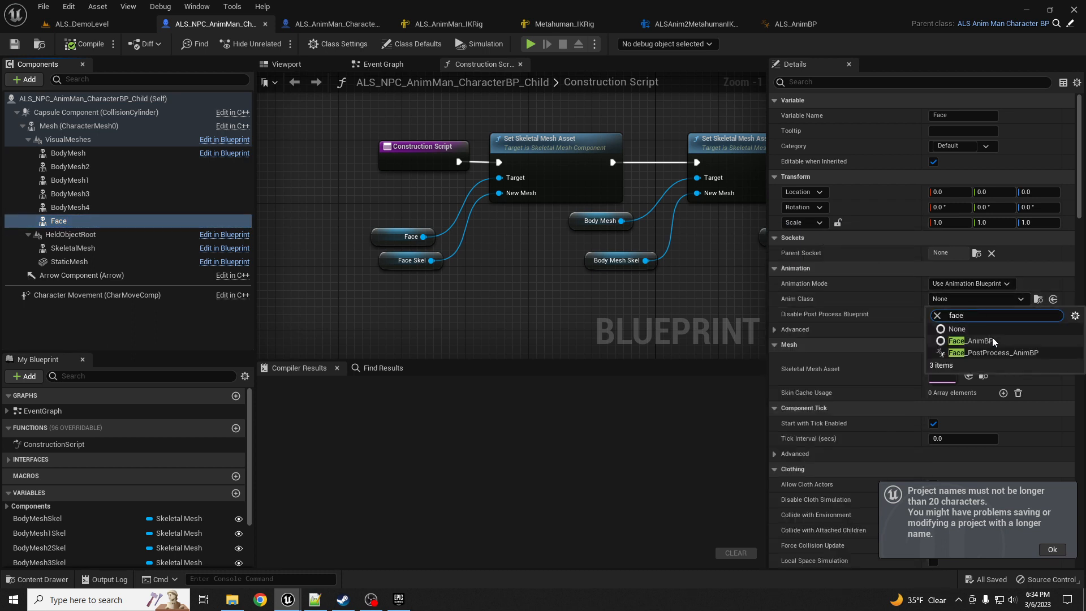
{"action": "left_click", "coordinate": [974, 341]}
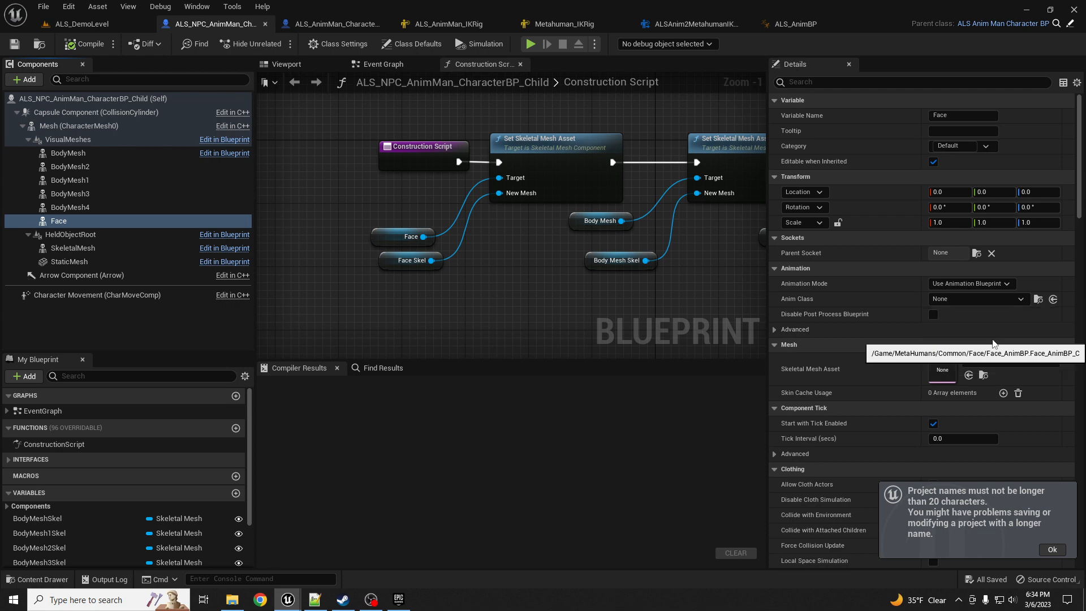
{"action": "left_click", "coordinate": [80, 48]}
- Check the NPC's head against its body in ALS_DemoLevel, play-test its motion up close, and stop the session
{"action": "left_click", "coordinate": [93, 23]}
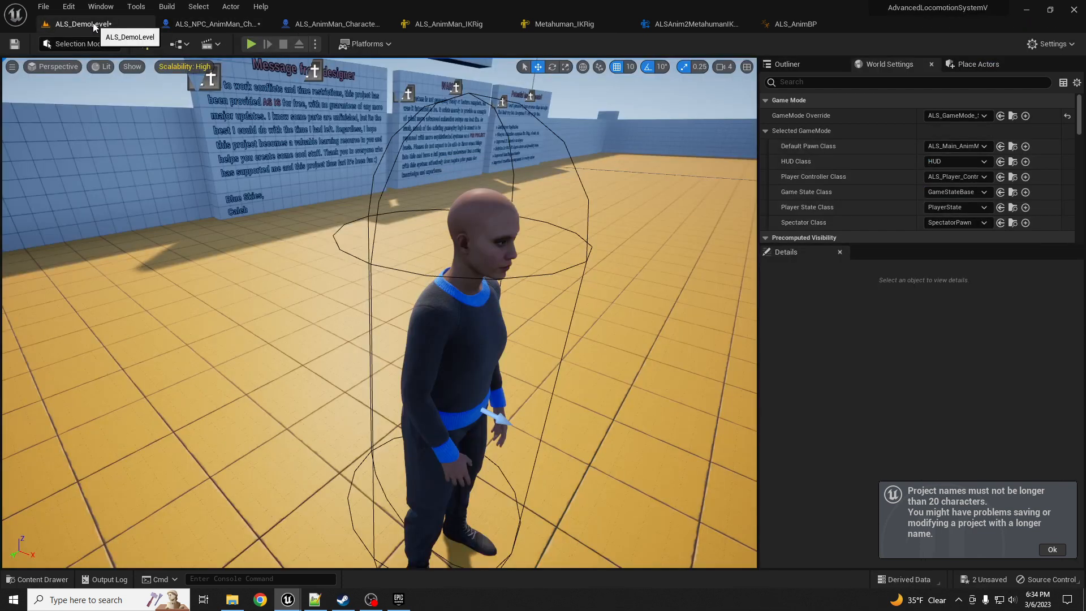
{"action": "right_click_drag", "start_coordinate": [545, 284], "coordinate": [540, 283]}
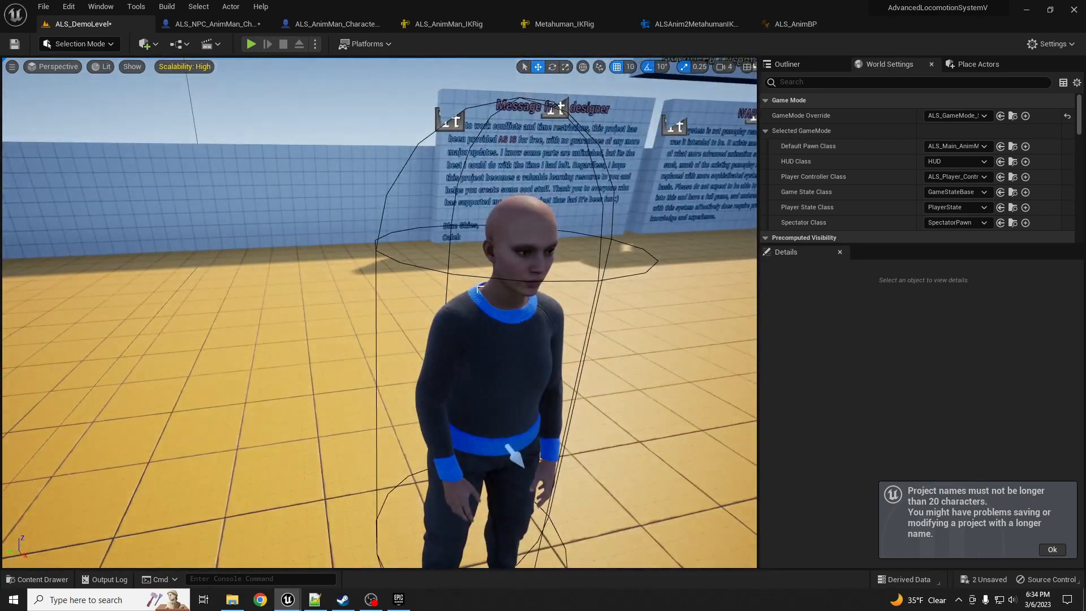
{"action": "left_click", "coordinate": [251, 44]}
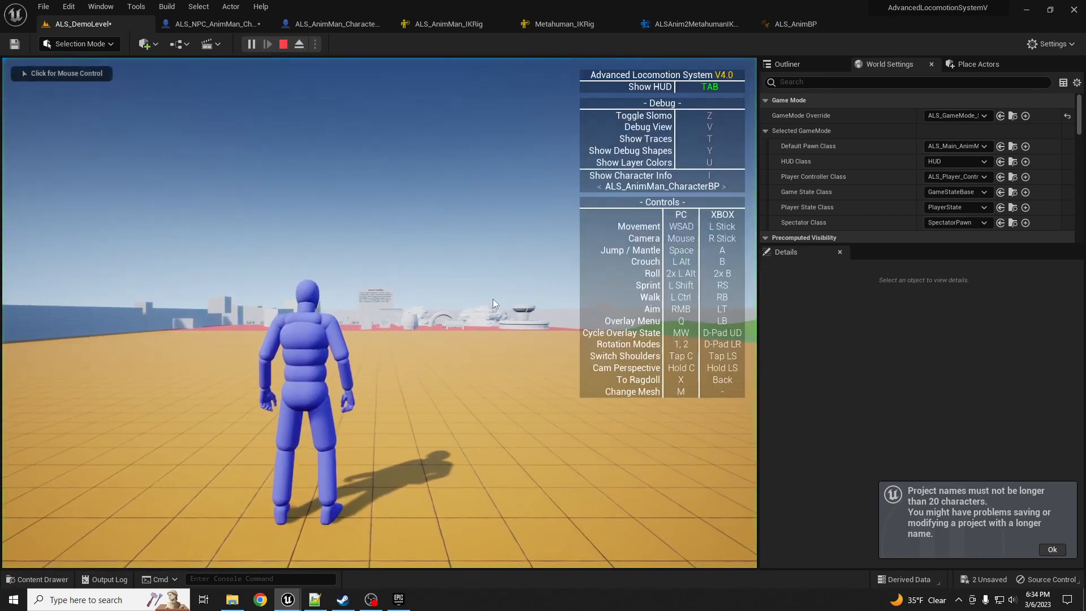
{"action": "key", "text": "c"}
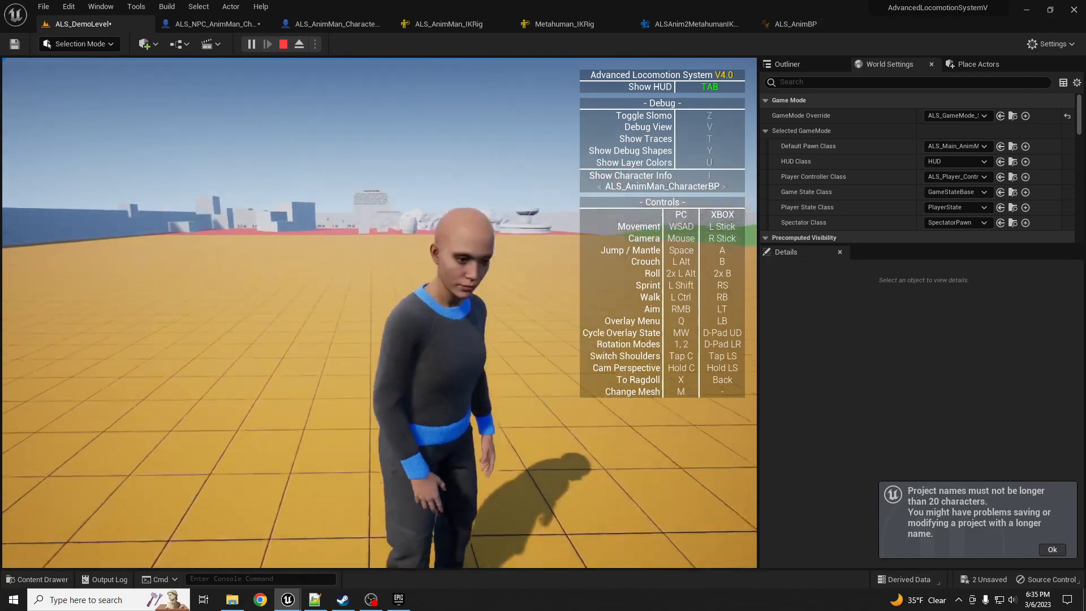
{"action": "key", "text": "s"}
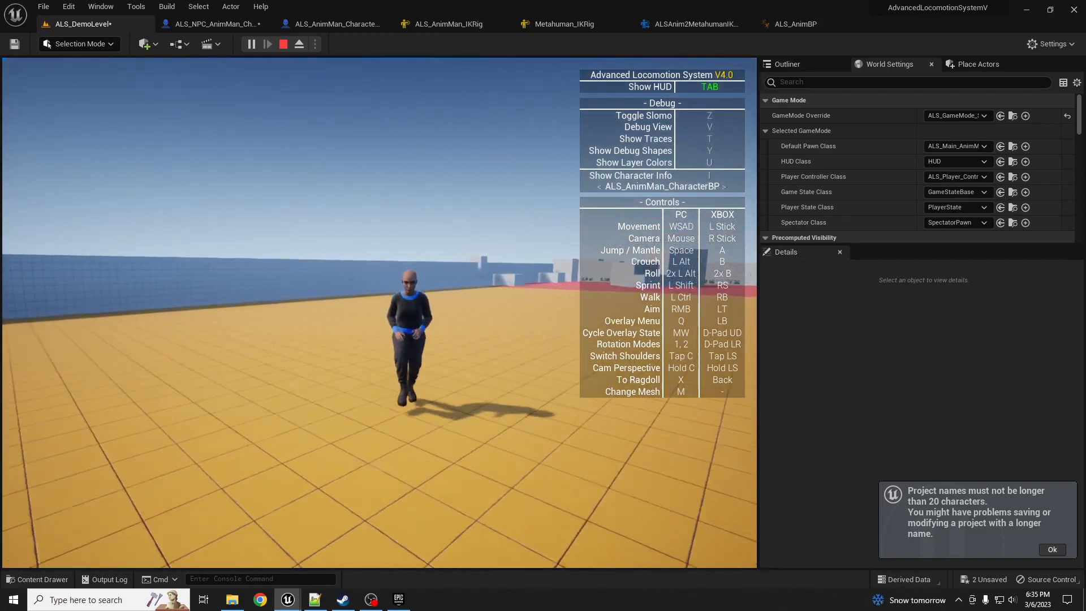
{"action": "key", "text": "Escape"}
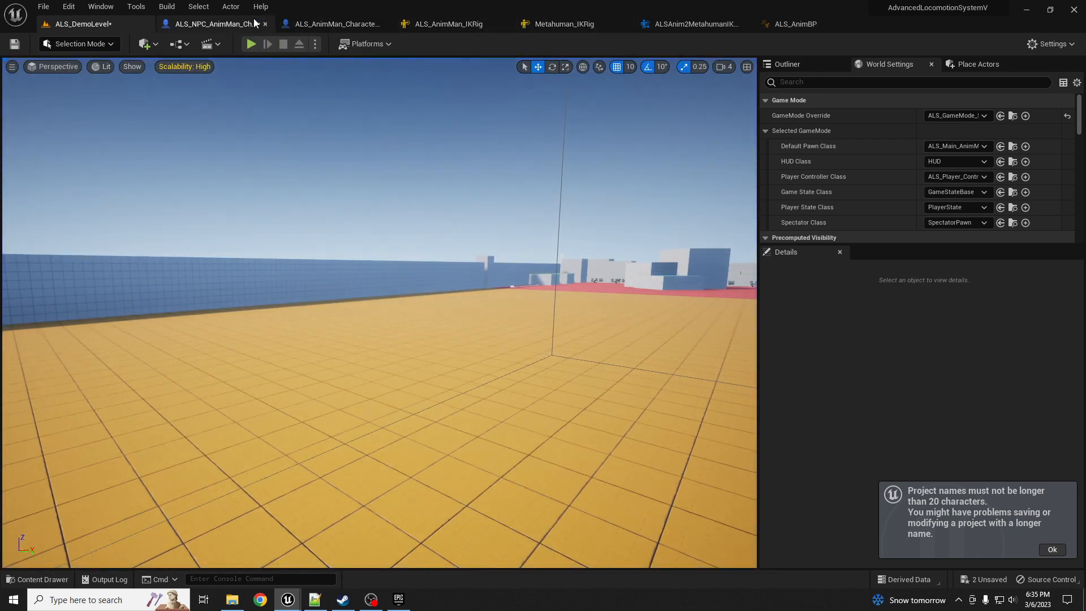
- Open Face_AnimBP from the Face component's Anim Class in ALS_NPC_AnimMan_CharacterBP_Child
{"action": "left_click", "coordinate": [218, 24]}
{"action": "left_click", "coordinate": [1041, 303]}
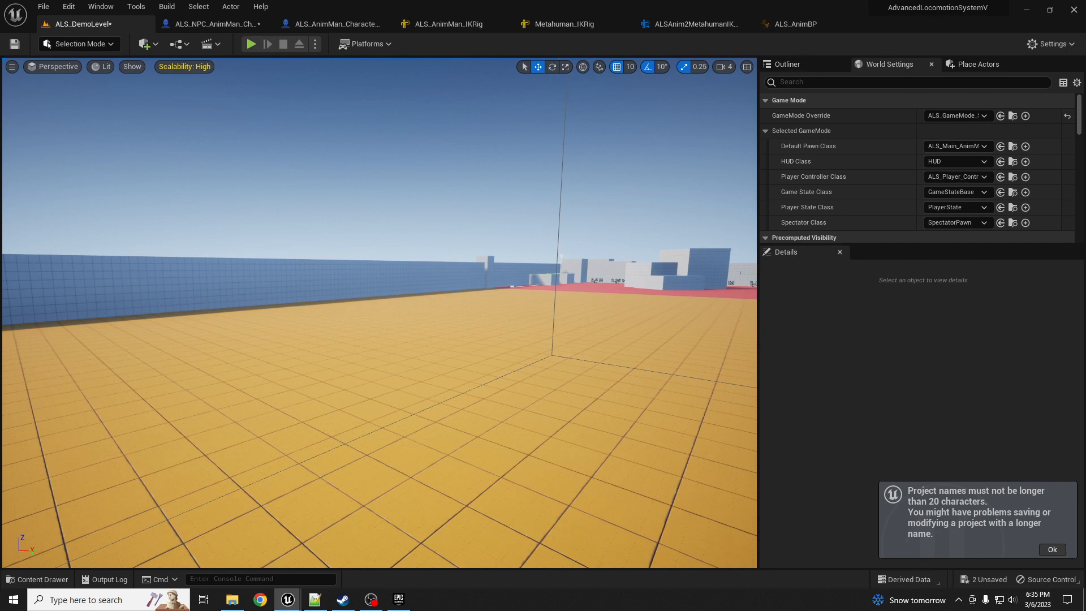
{"action": "left_click_drag", "start_coordinate": [1085, 130], "coordinate": [766, 24]}
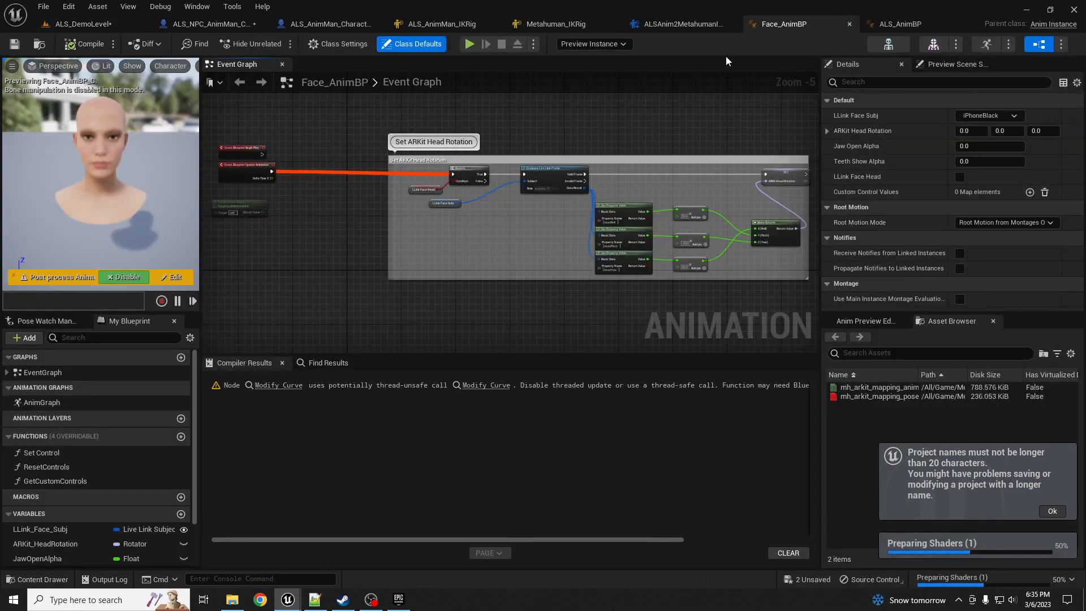
- Disconnect an execution link in the Set ARKit Head Rotation chain of Face_AnimBP's Event Graph and compile the blueprint
{"action": "scroll", "coordinate": [310, 218], "scroll_direction": "up", "scroll_amount": 3}
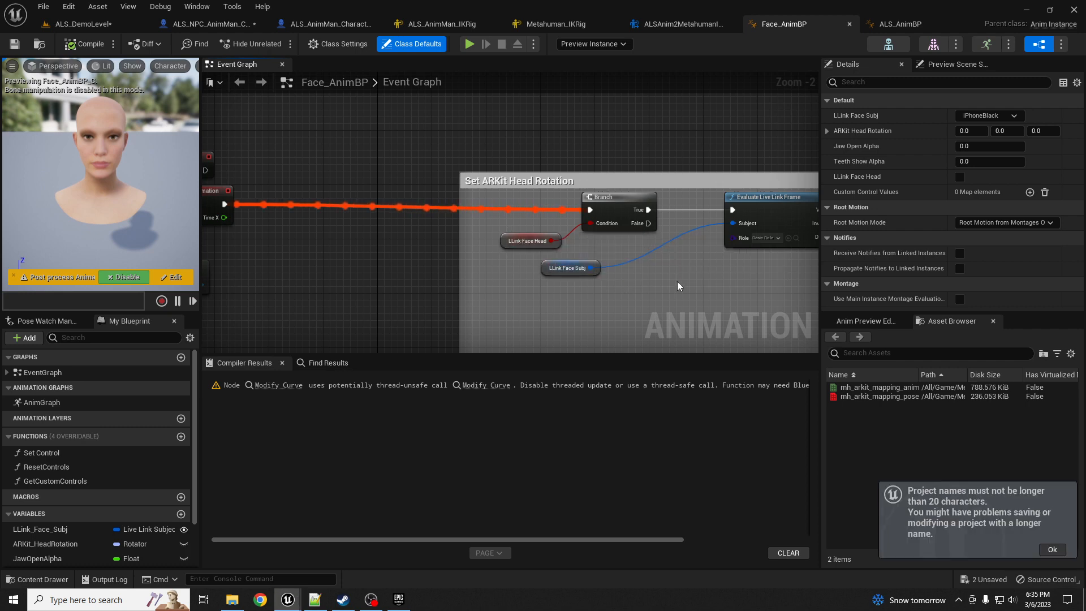
{"action": "right_click_drag", "start_coordinate": [685, 281], "coordinate": [383, 275]}
{"action": "left_click", "coordinate": [506, 203], "text": "alt"}
{"action": "right_click_drag", "start_coordinate": [729, 233], "coordinate": [297, 225]}
{"action": "right_click_drag", "start_coordinate": [401, 232], "coordinate": [486, 231]}
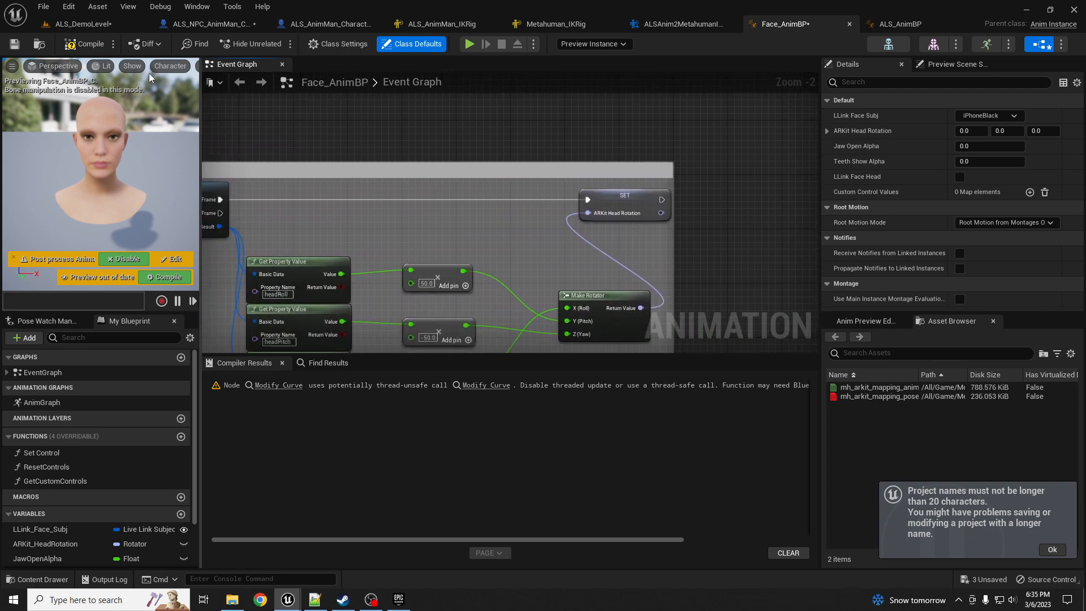
{"action": "left_click", "coordinate": [84, 44]}
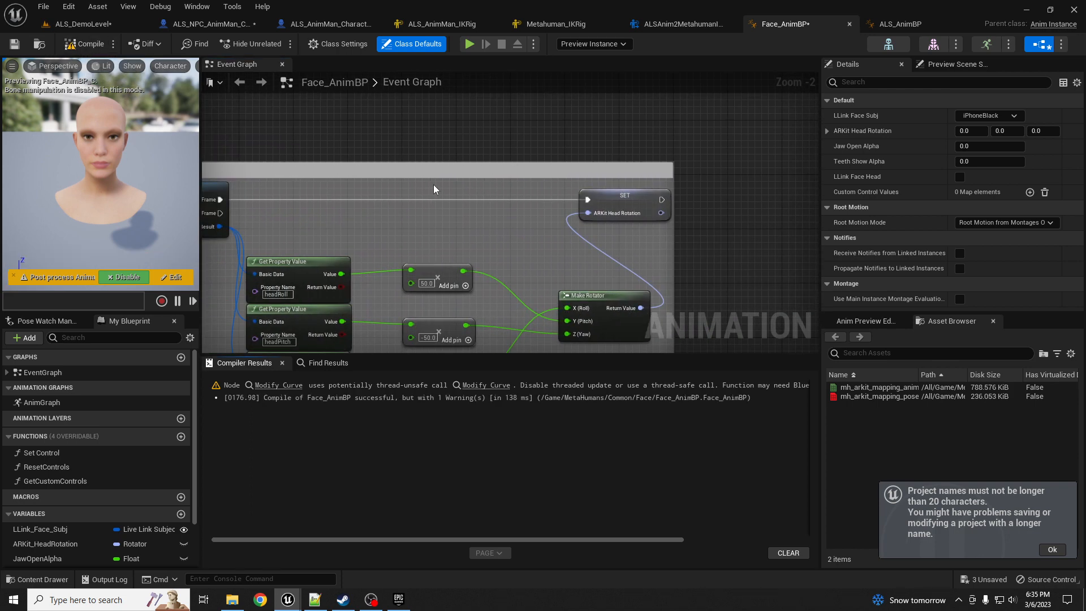
- Examine Face_AnimBP's AnimGraph from the Live Link Pose through the mouth and teeth controls to the Cache Pose section
{"action": "double_click", "coordinate": [50, 401]}
{"action": "right_click_drag", "start_coordinate": [361, 292], "coordinate": [499, 293]}
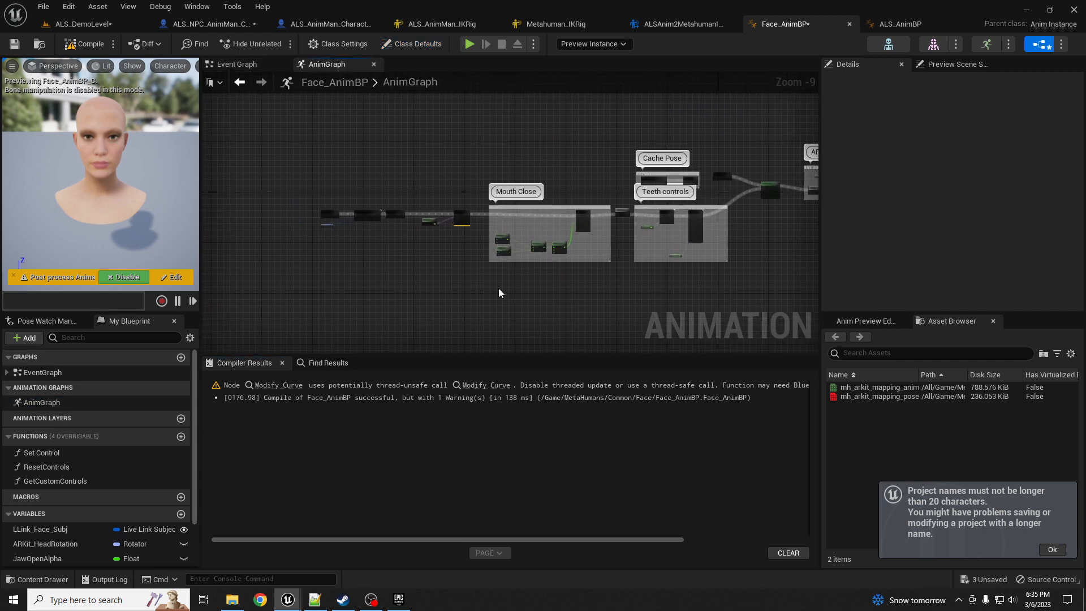
{"action": "left_click_drag", "start_coordinate": [819, 260], "coordinate": [909, 261]}
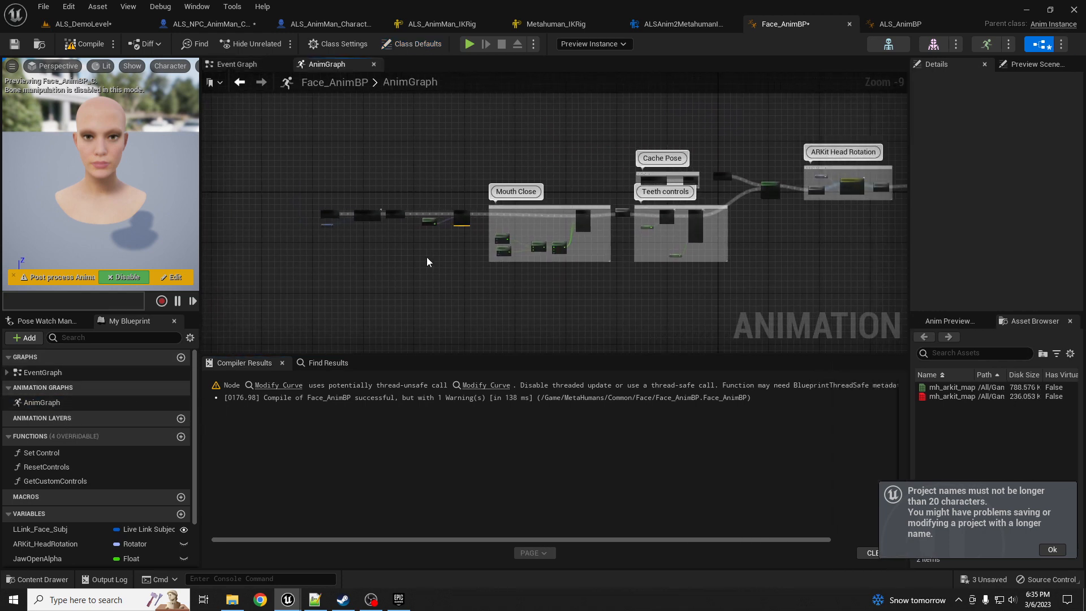
{"action": "scroll", "coordinate": [371, 227], "scroll_direction": "up", "scroll_amount": 3}
{"action": "left_click", "coordinate": [343, 224]}
{"action": "scroll", "coordinate": [343, 223], "scroll_direction": "up", "scroll_amount": 3}
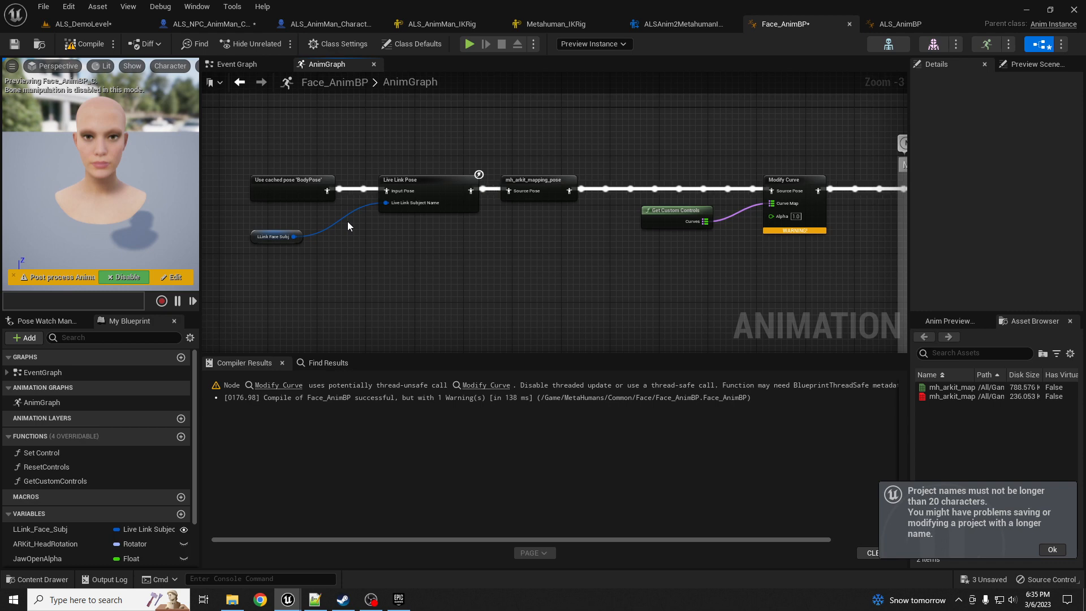
{"action": "scroll", "coordinate": [334, 252], "scroll_direction": "down", "scroll_amount": 1}
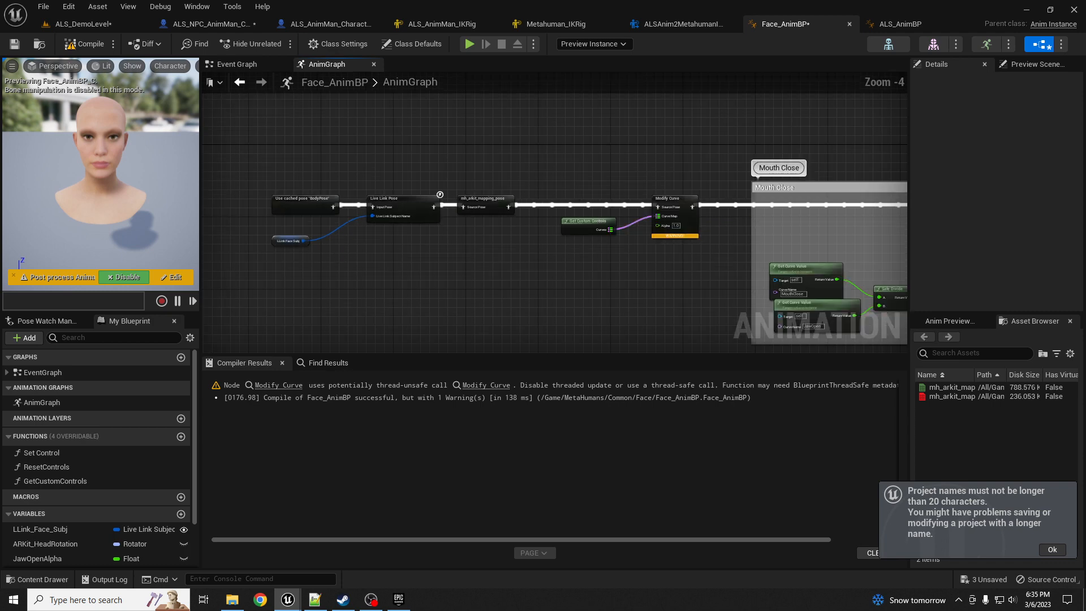
{"action": "right_click_drag", "start_coordinate": [334, 252], "coordinate": [253, 255]}
{"action": "right_click_drag", "start_coordinate": [595, 223], "coordinate": [362, 220]}
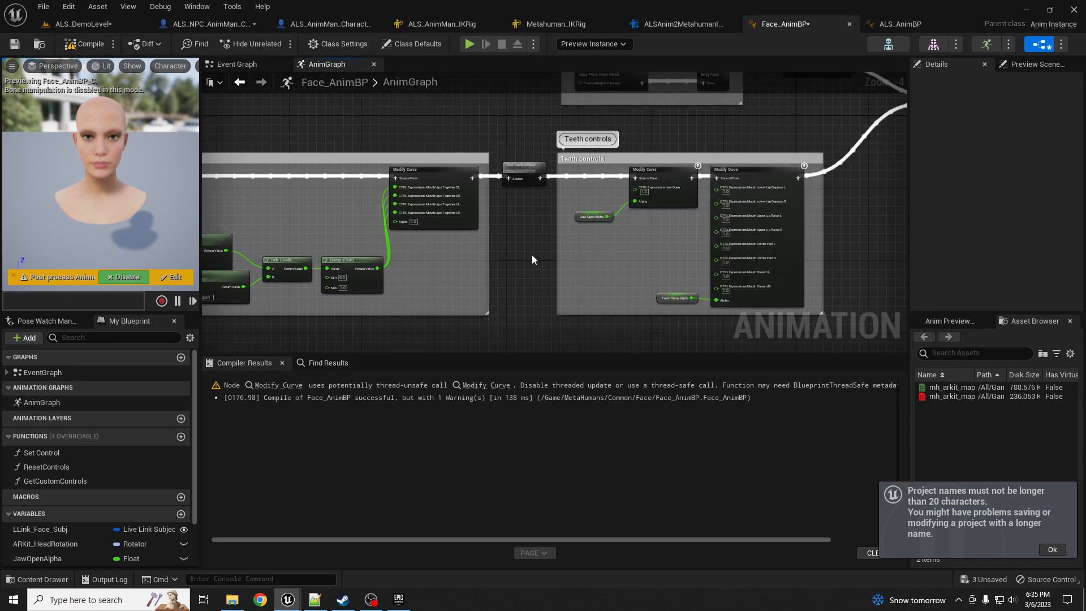
{"action": "right_click_drag", "start_coordinate": [637, 256], "coordinate": [481, 293]}
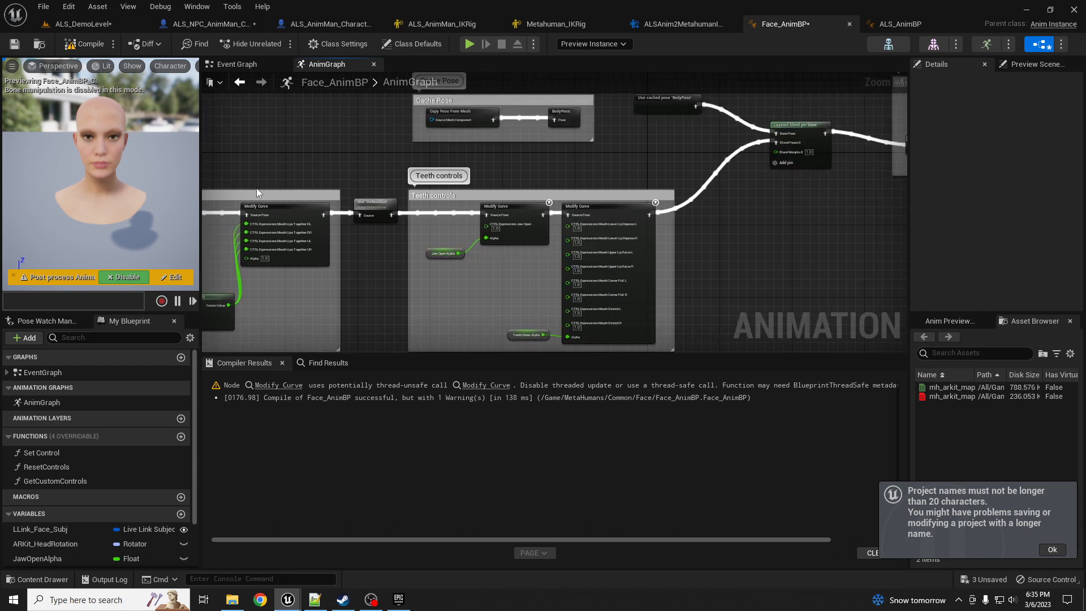
{"action": "right_click_drag", "start_coordinate": [705, 214], "coordinate": [643, 262]}
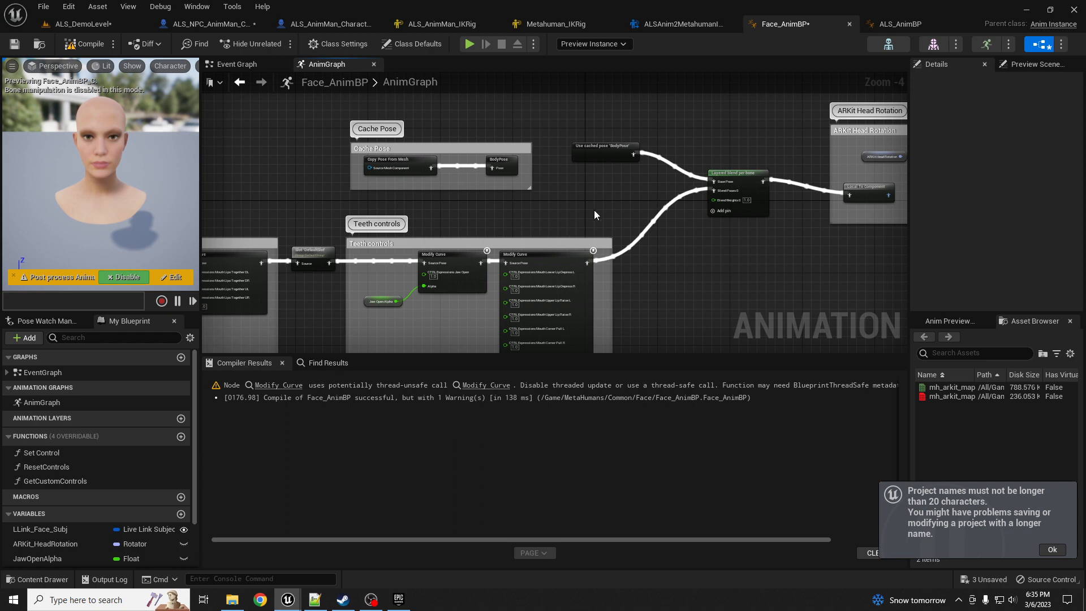
{"action": "scroll", "coordinate": [526, 193], "scroll_direction": "up", "scroll_amount": 2}
{"action": "right_click_drag", "start_coordinate": [448, 222], "coordinate": [633, 233]}
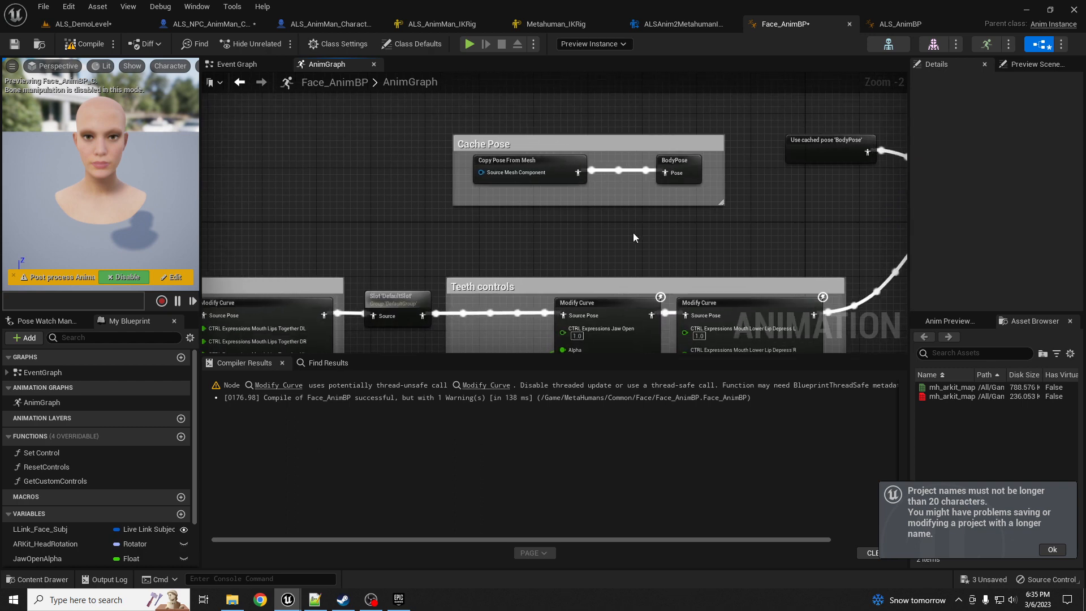
{"action": "scroll", "coordinate": [486, 181], "scroll_direction": "up", "scroll_amount": 1}
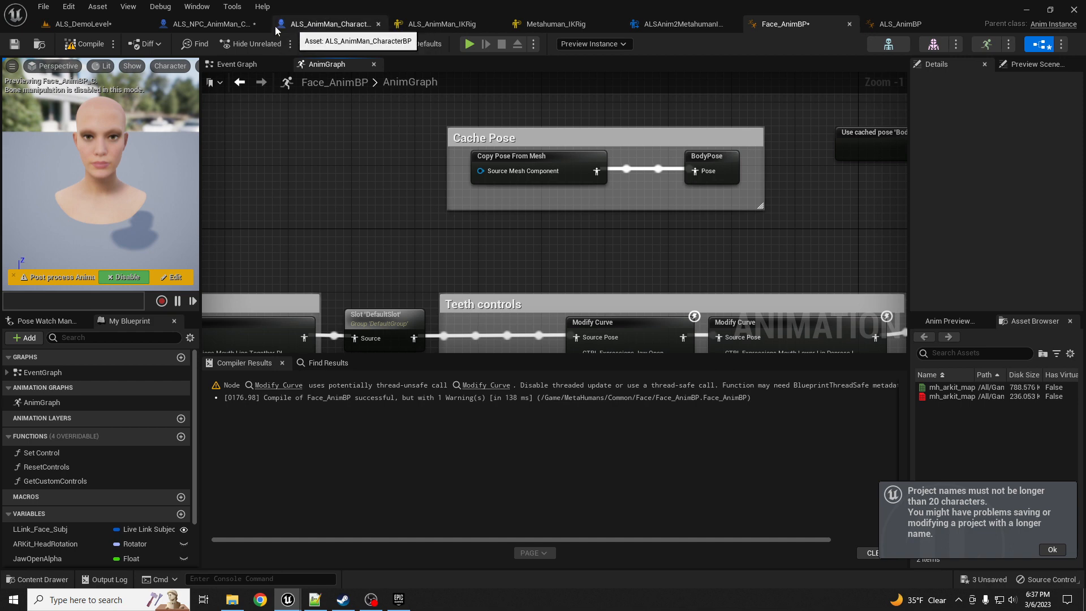
- In the Event Graph of ALS_NPC_AnimMan_CharacterBP_Child, add a Face reference feeding a Get Anim Instance node near Parent: BeginPlay
{"action": "left_click", "coordinate": [227, 24]}
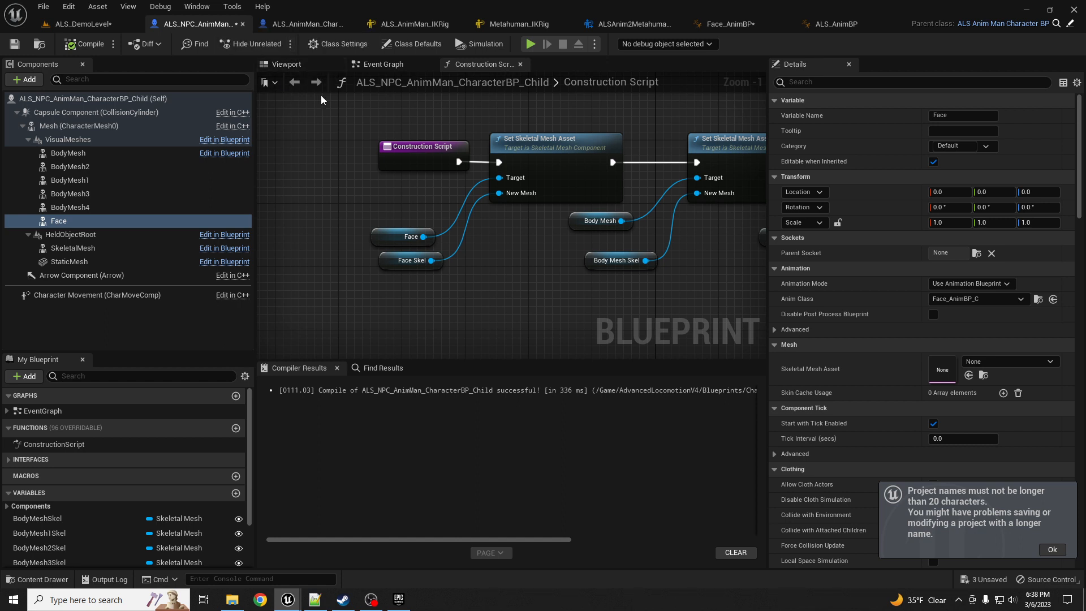
{"action": "right_click_drag", "start_coordinate": [507, 91], "coordinate": [456, 178]}
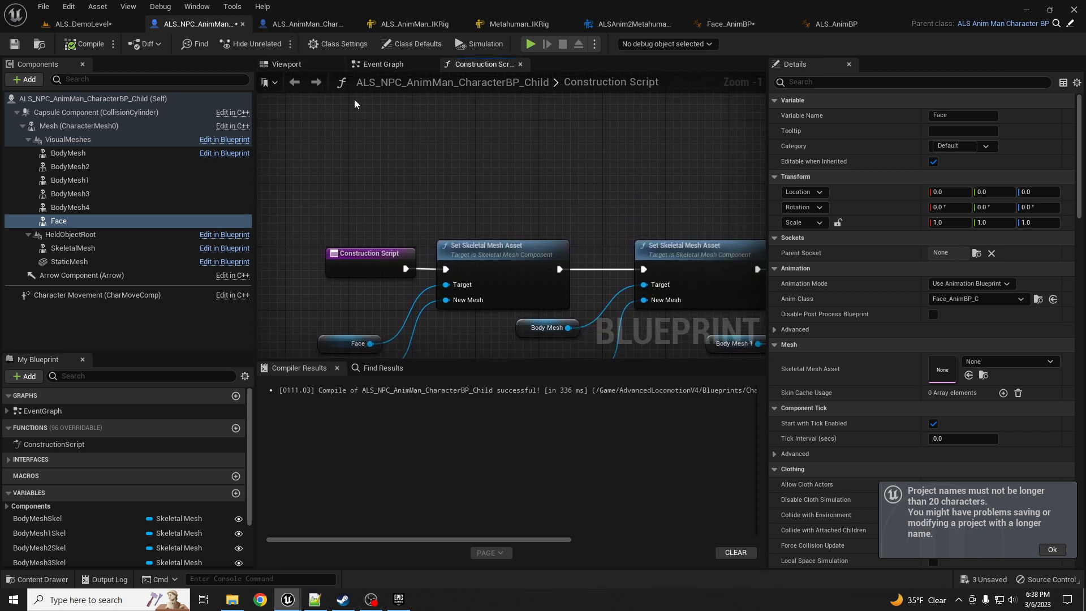
{"action": "left_click", "coordinate": [382, 64]}
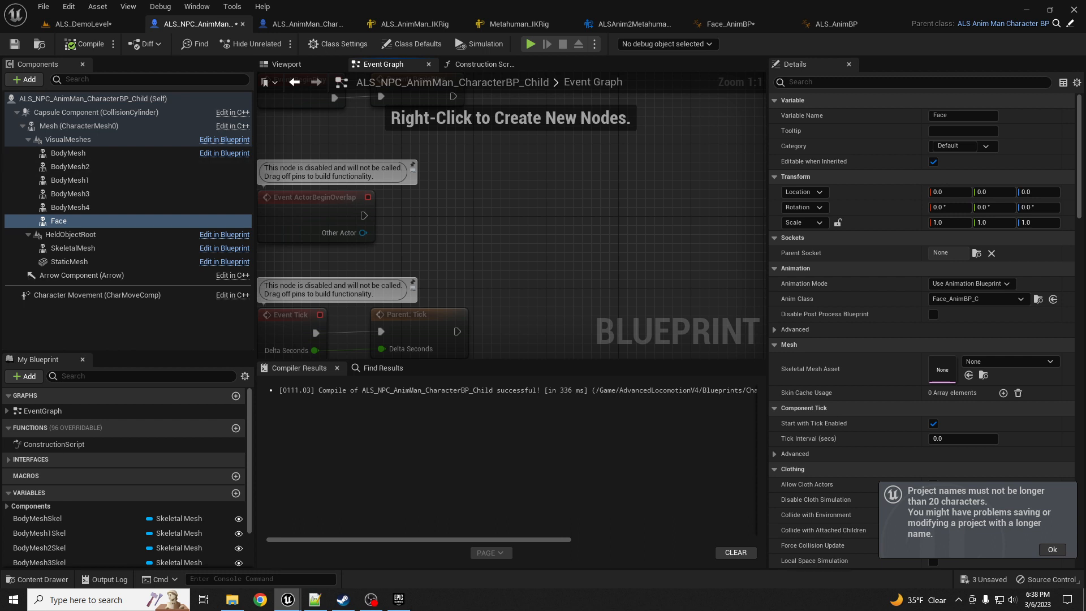
{"action": "right_click_drag", "start_coordinate": [465, 221], "coordinate": [453, 327]}
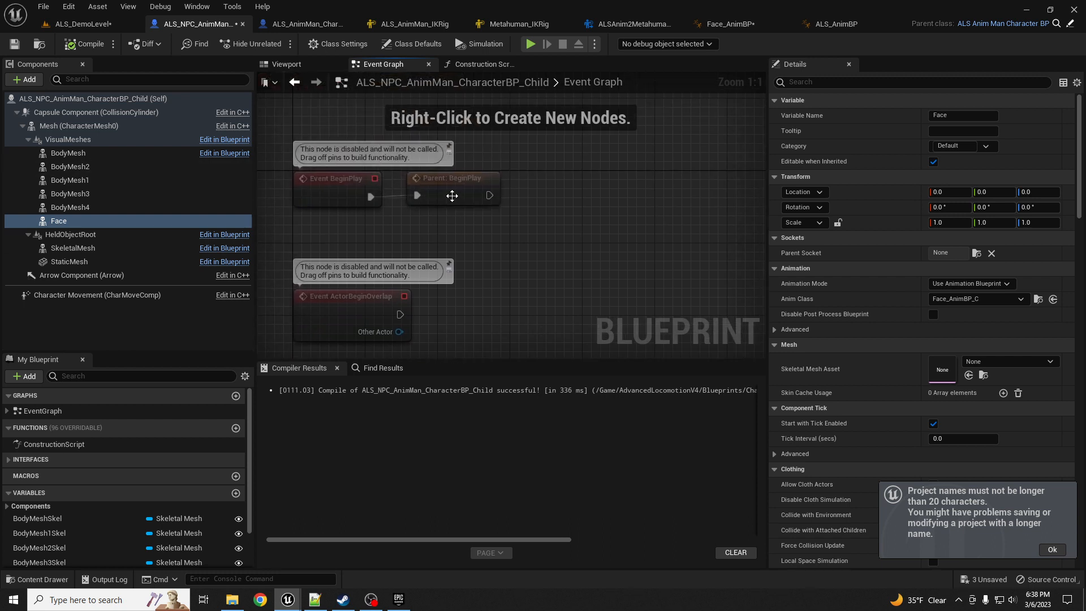
{"action": "right_click_drag", "start_coordinate": [521, 199], "coordinate": [483, 205]}
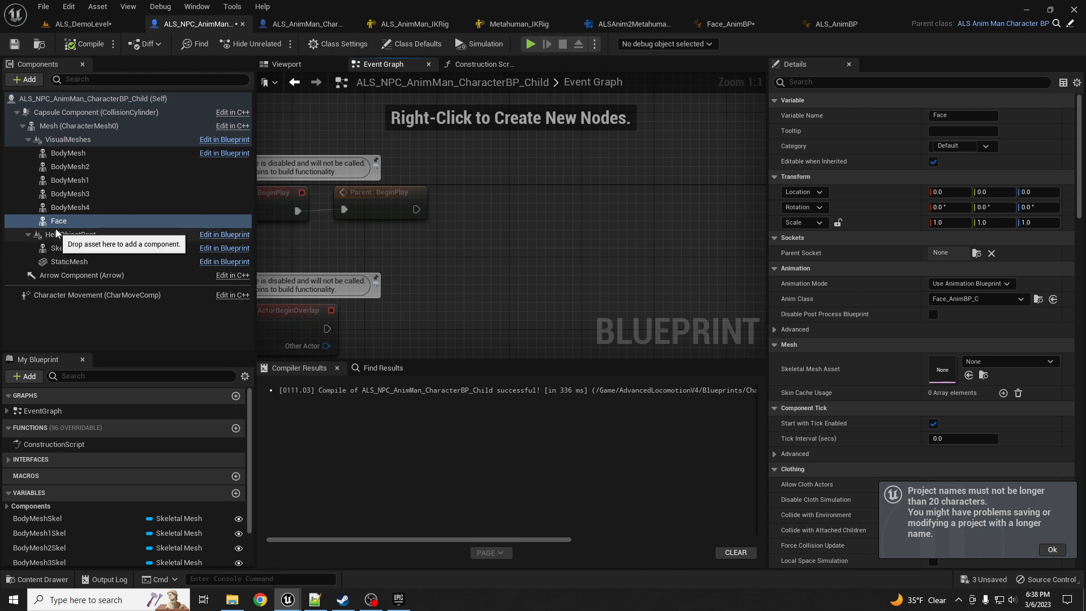
{"action": "left_click_drag", "start_coordinate": [56, 221], "coordinate": [555, 252]}
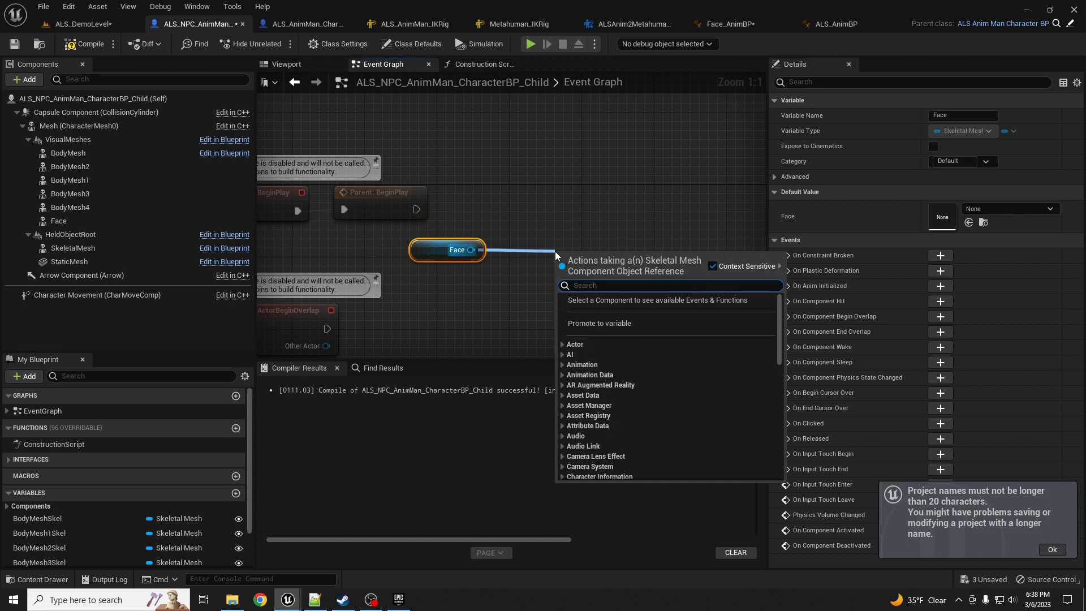
{"action": "type", "text": "get anim insta"}
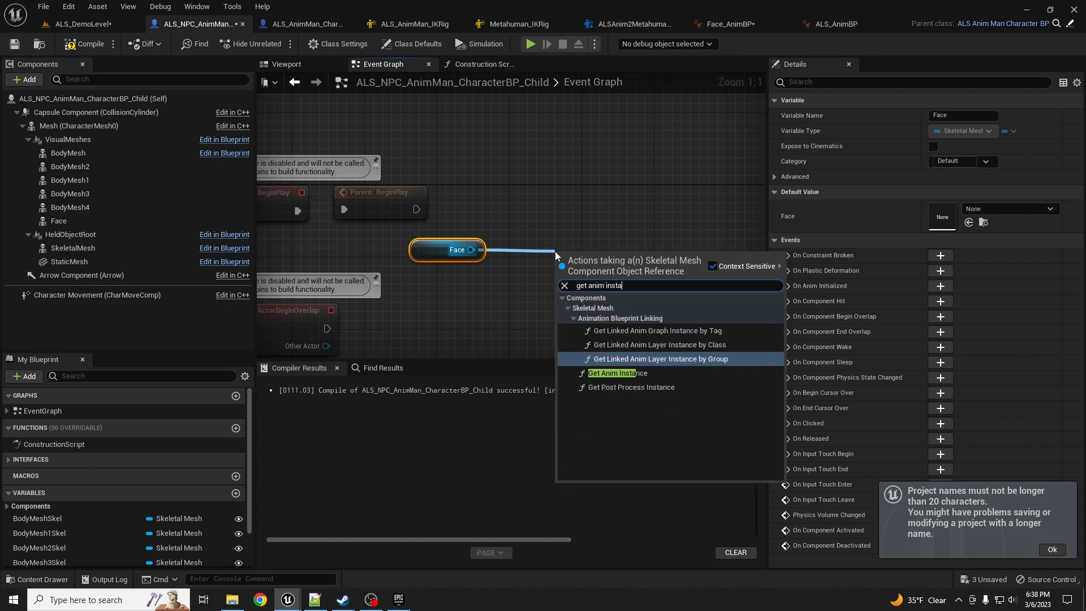
{"action": "left_click", "coordinate": [618, 373]}
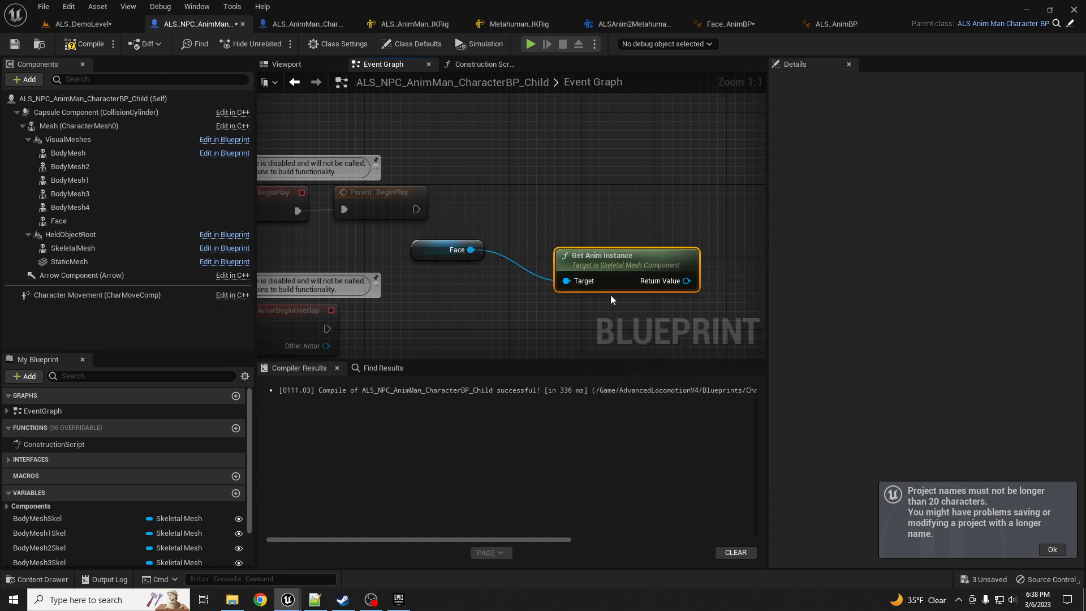
{"action": "right_click_drag", "start_coordinate": [592, 215], "coordinate": [412, 215]}
{"action": "left_click_drag", "start_coordinate": [440, 266], "coordinate": [374, 240]}
{"action": "right_click_drag", "start_coordinate": [479, 302], "coordinate": [565, 345]}
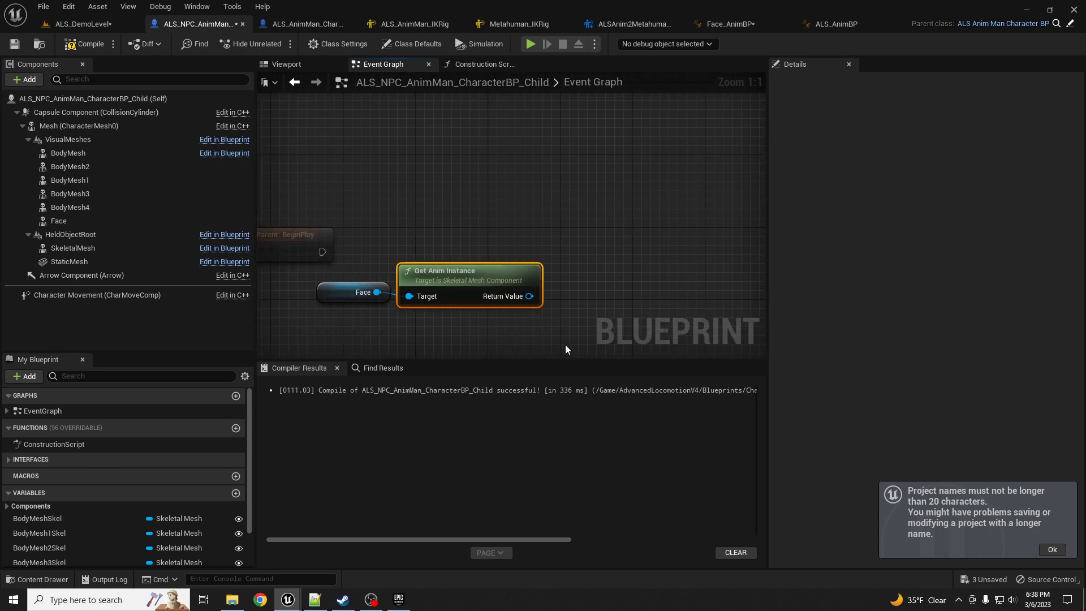
- Cast the Get Anim Instance return value to Face_AnimBP and run the cast after Parent: BeginPlay
{"action": "left_click_drag", "start_coordinate": [535, 299], "coordinate": [595, 229]}
{"action": "type", "text": "cast tp"}
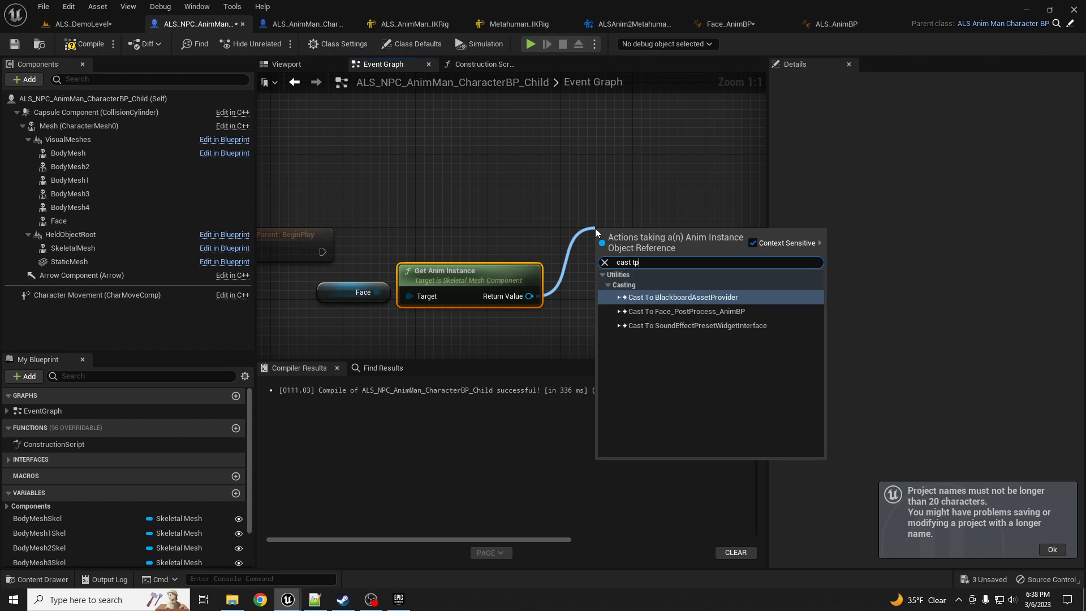
{"action": "key", "text": "BackSpace"}
{"action": "type", "text": "o "}
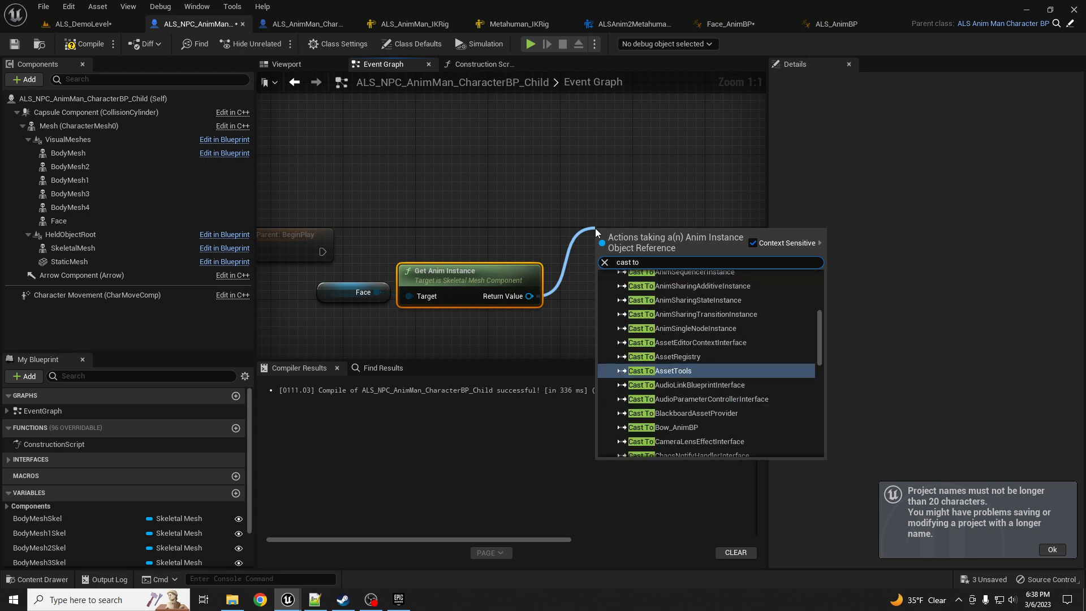
{"action": "type", "text": "face"}
{"action": "key", "text": "Return"}
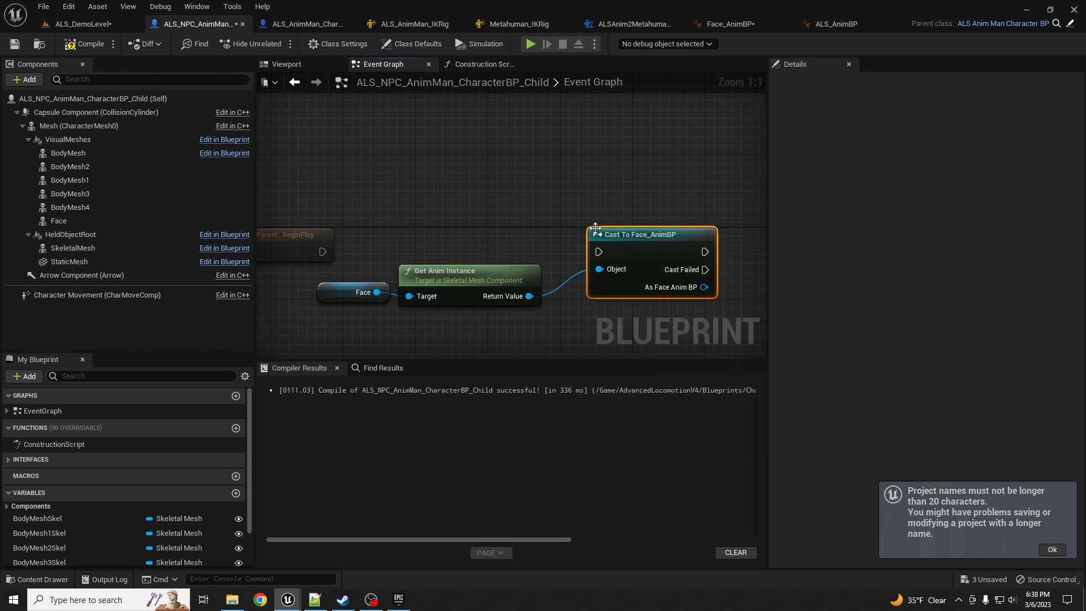
{"action": "left_click_drag", "start_coordinate": [323, 252], "coordinate": [598, 252]}
{"action": "right_click_drag", "start_coordinate": [613, 190], "coordinate": [443, 172]}
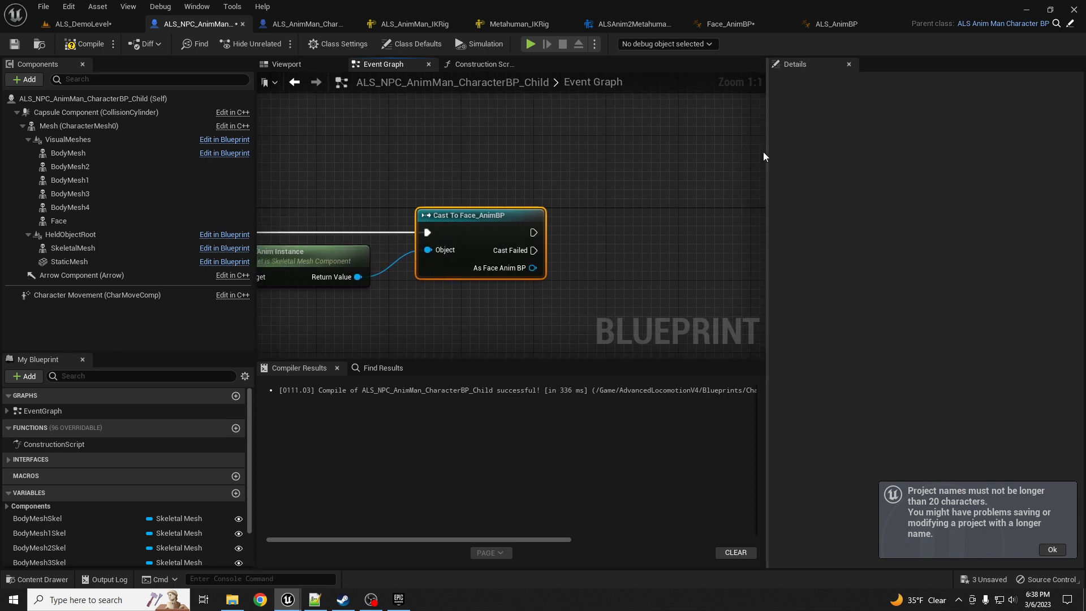
- Promote the Source Mesh Component input of Copy Pose From Mesh in Face_AnimBP's AnimGraph to a variable and compile
{"action": "left_click", "coordinate": [727, 24]}
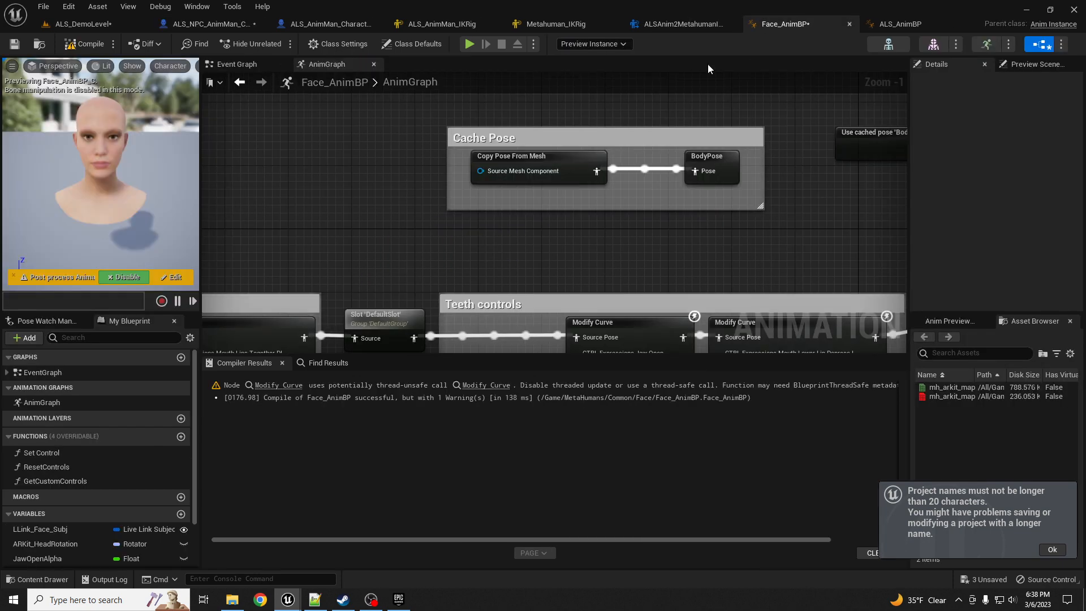
{"action": "left_click_drag", "start_coordinate": [481, 170], "coordinate": [369, 187]}
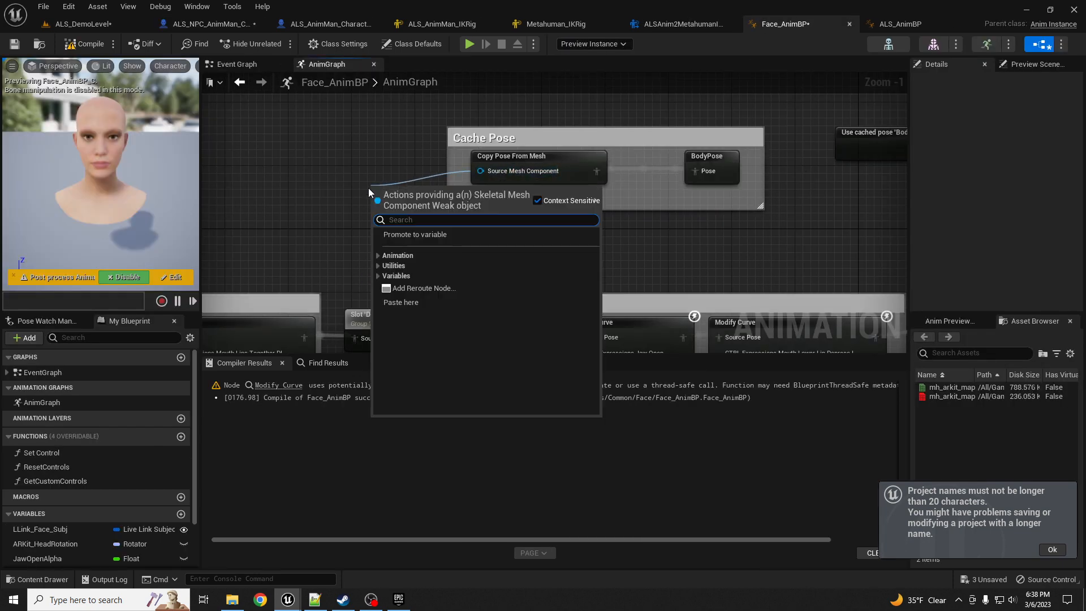
{"action": "left_click", "coordinate": [428, 233]}
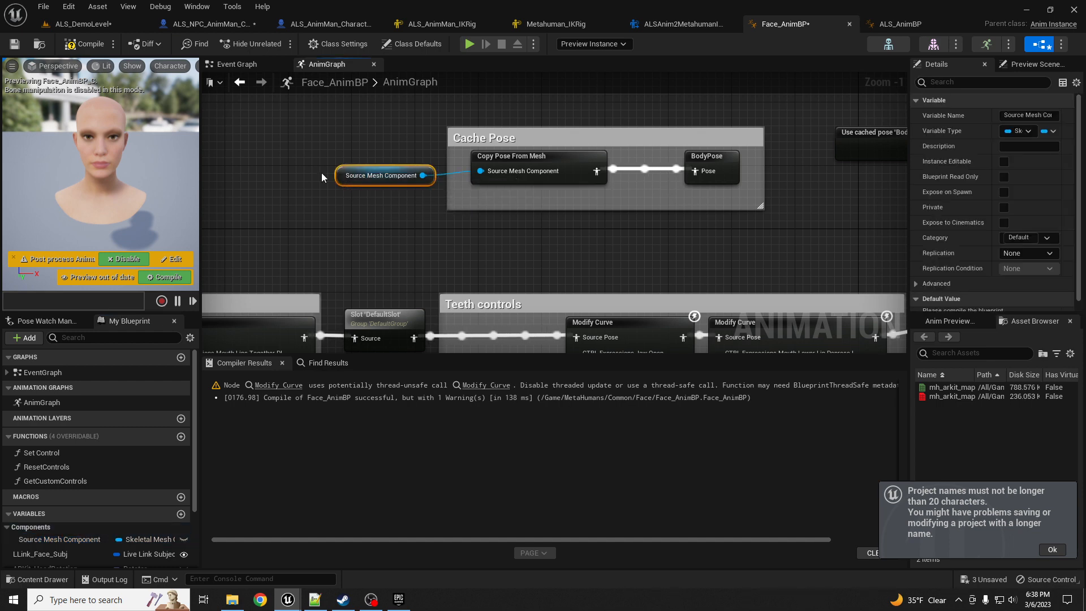
{"action": "left_click", "coordinate": [91, 45]}
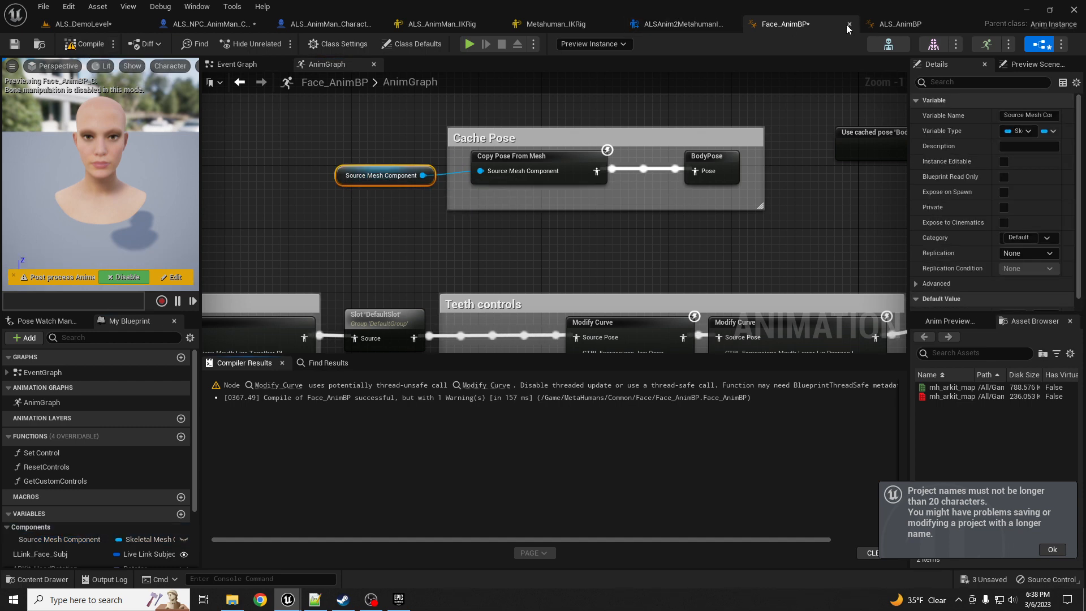
- Add a Set Source Mesh Component node targeting the Face_AnimBP cast result in ALS_NPC_AnimMan_CharacterBP_Child's Event Graph
{"action": "left_click", "coordinate": [235, 24]}
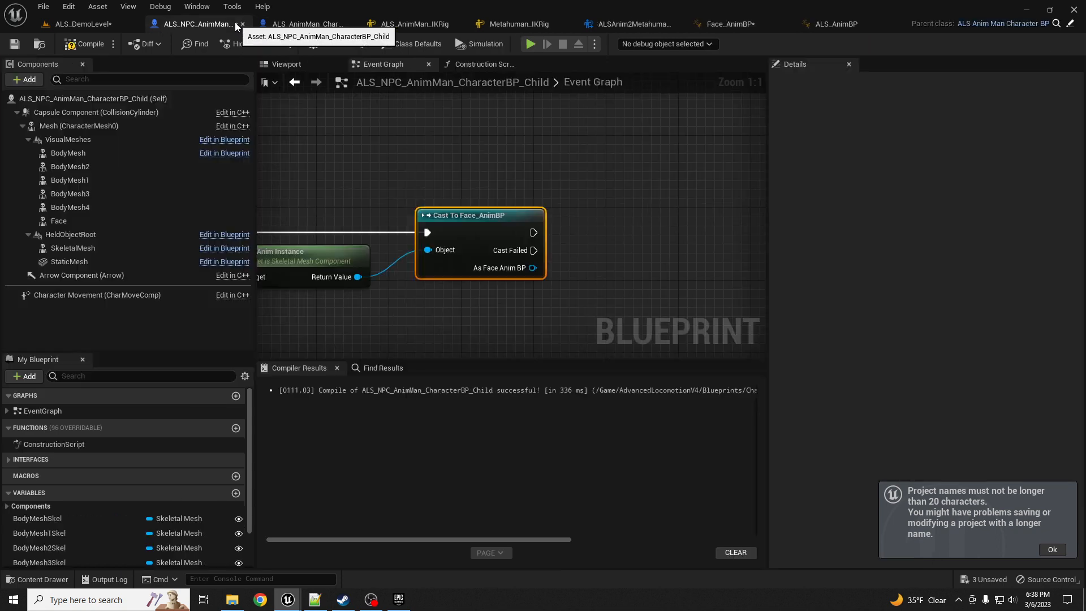
{"action": "left_click_drag", "start_coordinate": [542, 272], "coordinate": [626, 231]}
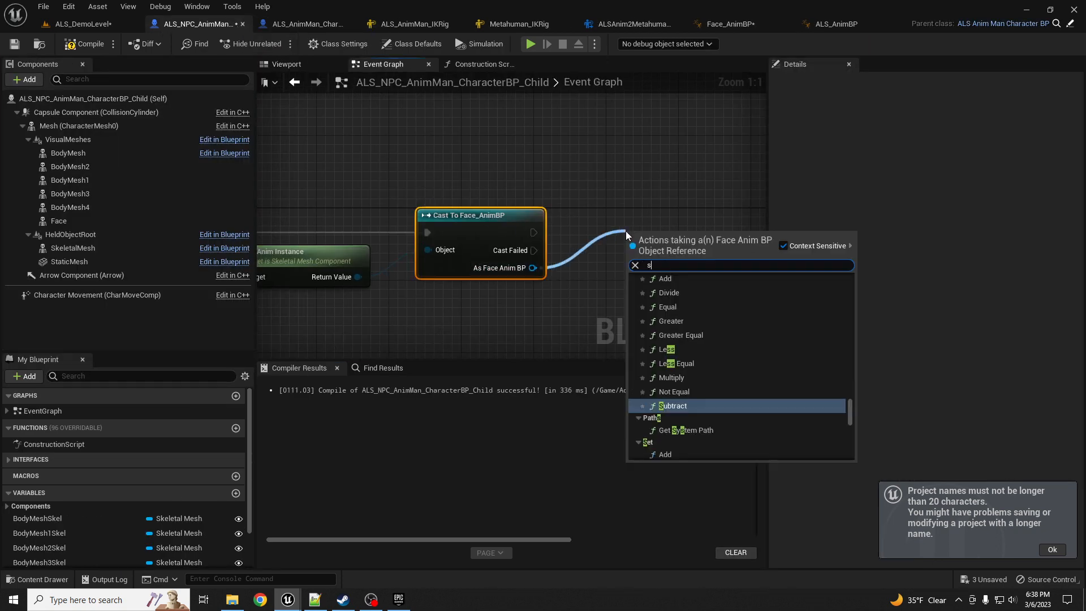
{"action": "type", "text": "set sou"}
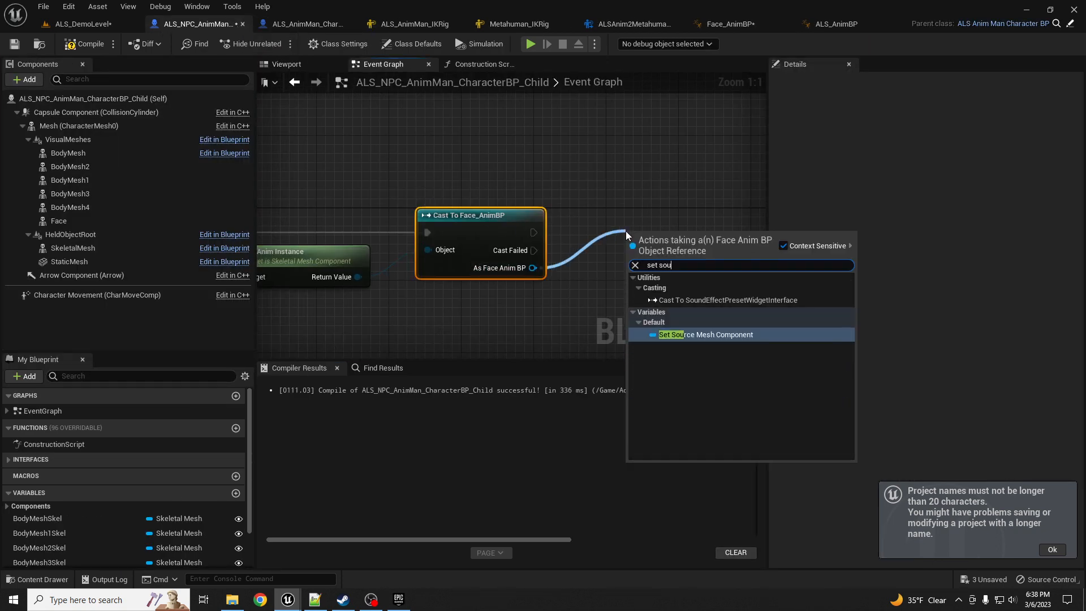
{"action": "left_click", "coordinate": [718, 335]}
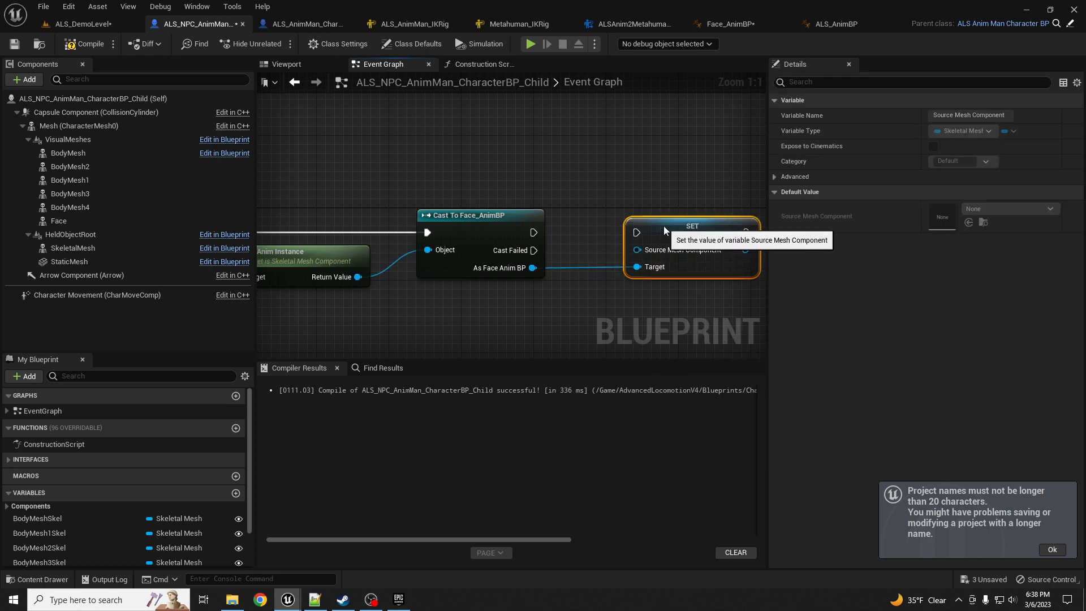
- Run the Set Source Mesh Component node after the Face_AnimBP cast, feed it the Mesh component reference, and compile the blueprint
{"action": "left_click_drag", "start_coordinate": [533, 233], "coordinate": [639, 235]}
{"action": "left_click_drag", "start_coordinate": [68, 125], "coordinate": [638, 250]}
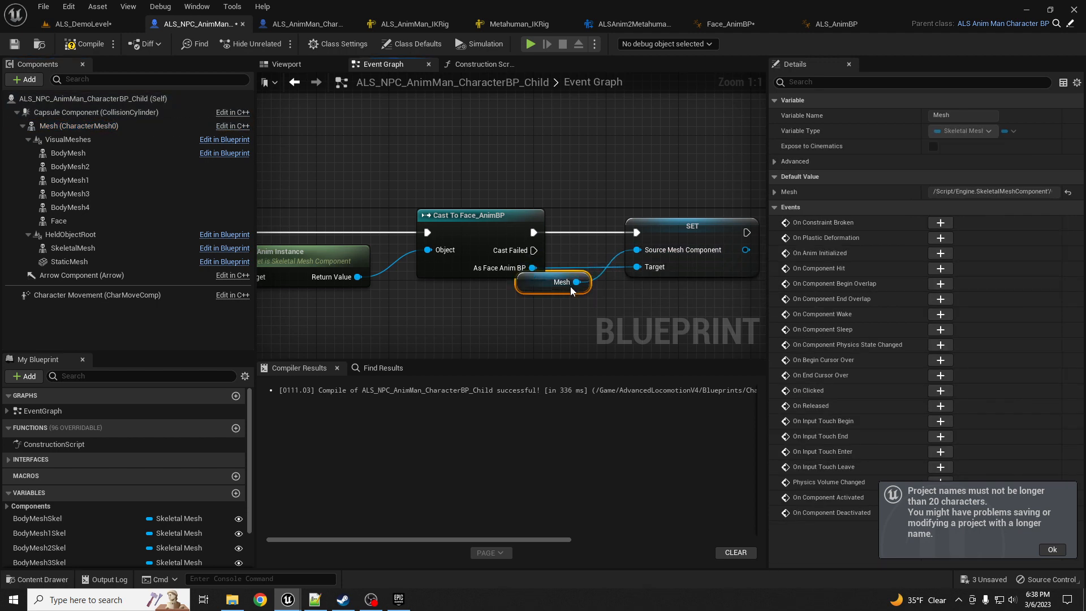
{"action": "left_click_drag", "start_coordinate": [571, 292], "coordinate": [580, 301]}
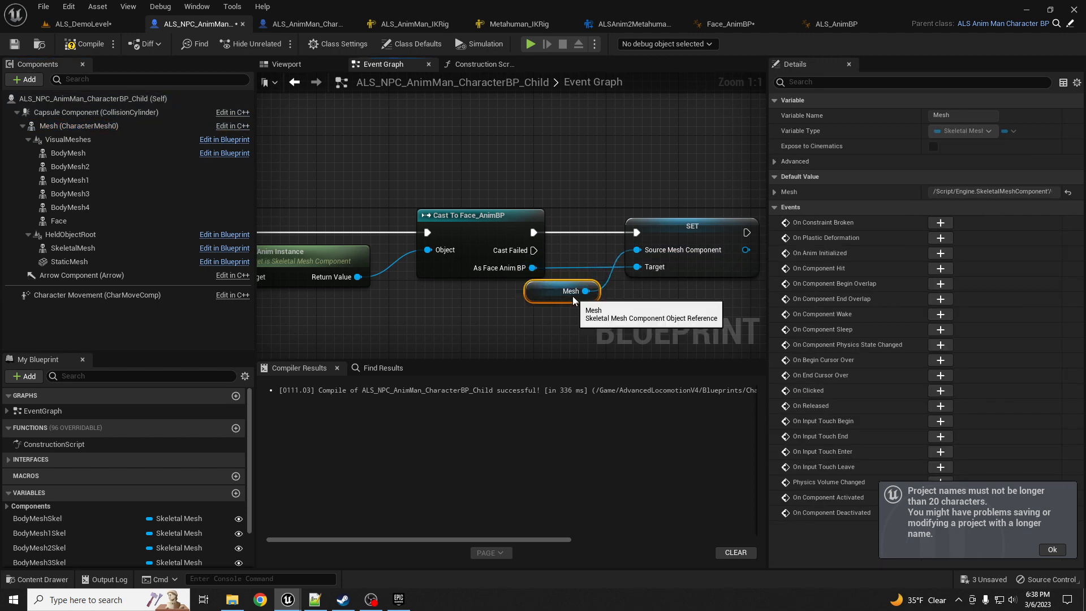
{"action": "left_click", "coordinate": [86, 47]}
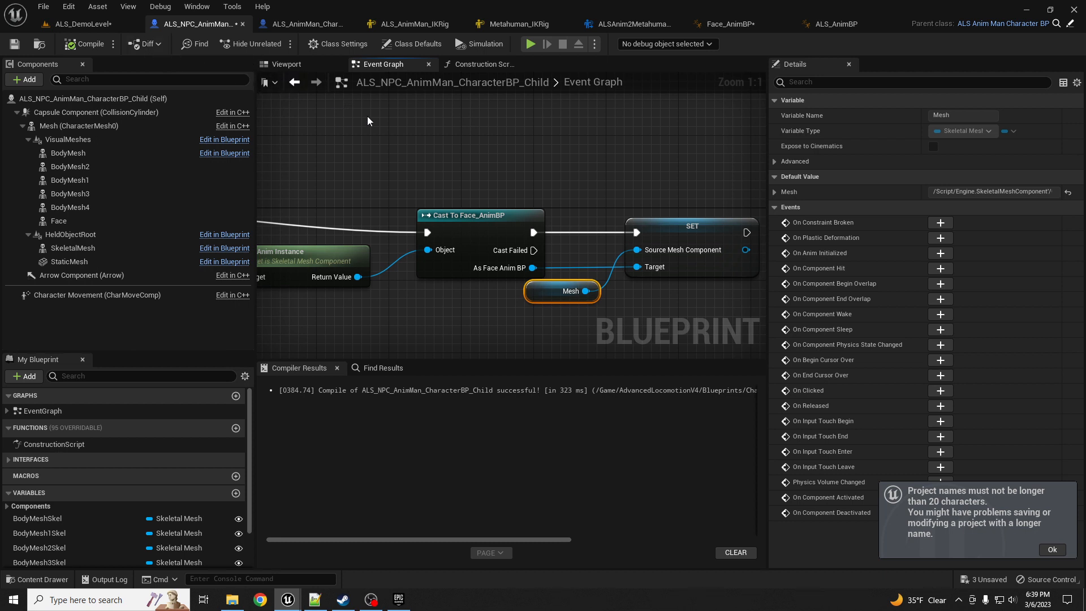
- Move the ALS_NPC_AnimMan_CharacterBP_Child actor in ALS_DemoLevel along the Y axis to about -610
{"action": "left_click", "coordinate": [83, 22]}
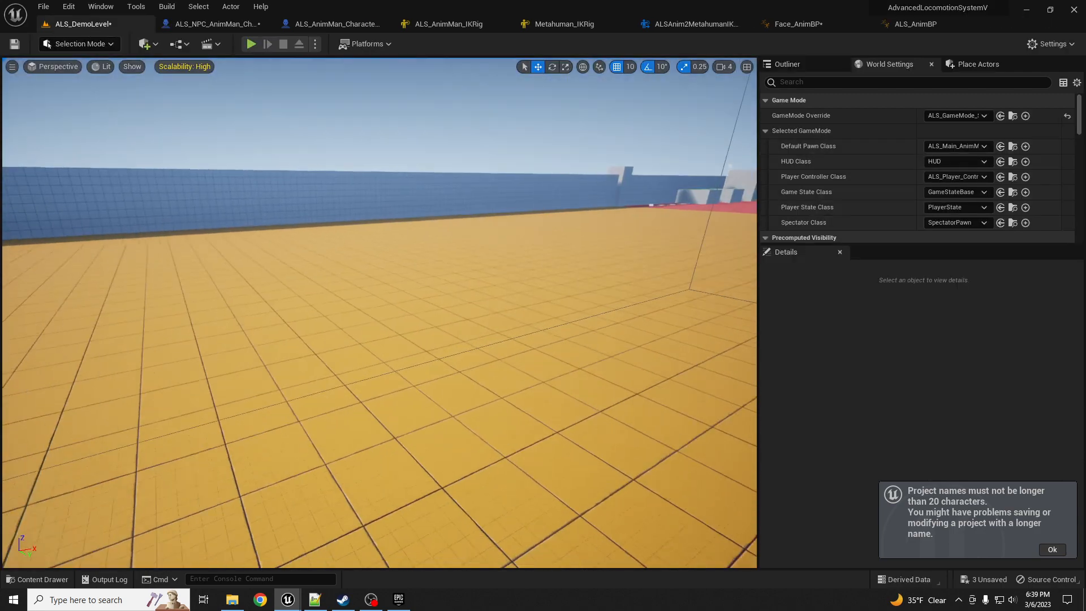
{"action": "right_click_drag", "start_coordinate": [379, 312], "coordinate": [72, 298]}
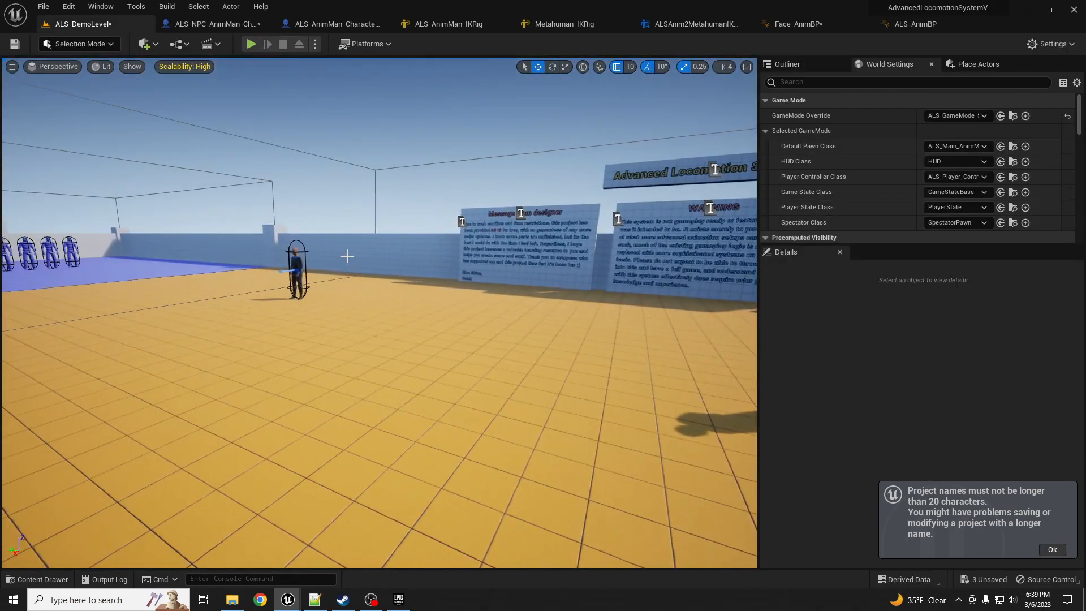
{"action": "left_click", "coordinate": [295, 261]}
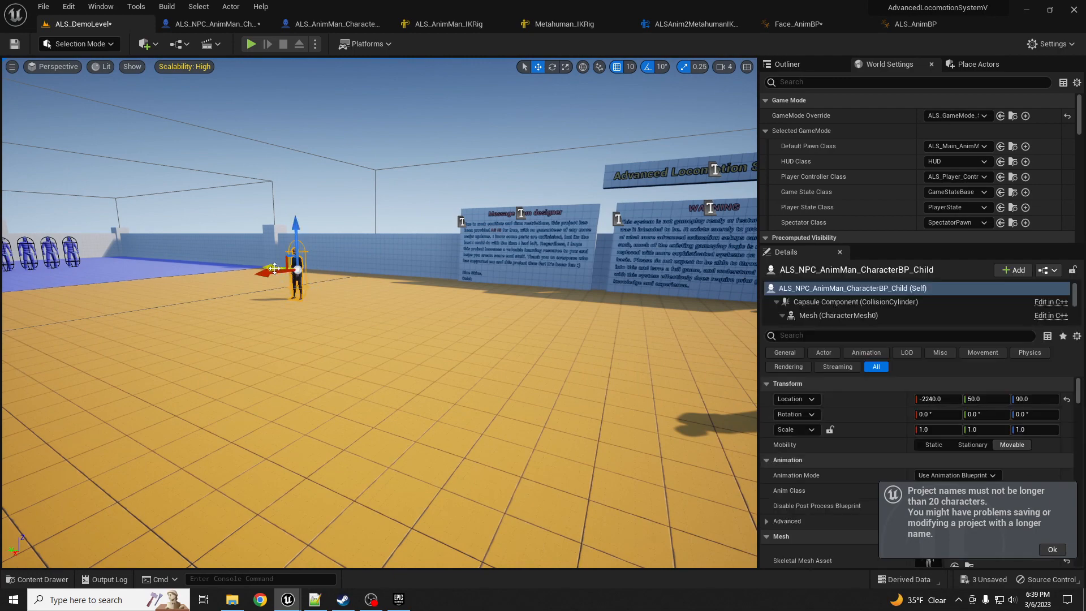
{"action": "left_click_drag", "start_coordinate": [282, 272], "coordinate": [552, 334]}
- Examine the placed NPC's head and body up close from several angles in ALS_DemoLevel
{"action": "mouse_move", "coordinate": [464, 327]}
{"action": "right_mouse_down"}
{"action": "mouse_move", "coordinate": [538, 327]}
{"action": "mouse_move", "coordinate": [464, 327]}
{"action": "right_mouse_up"}
{"action": "key", "text": "w"}
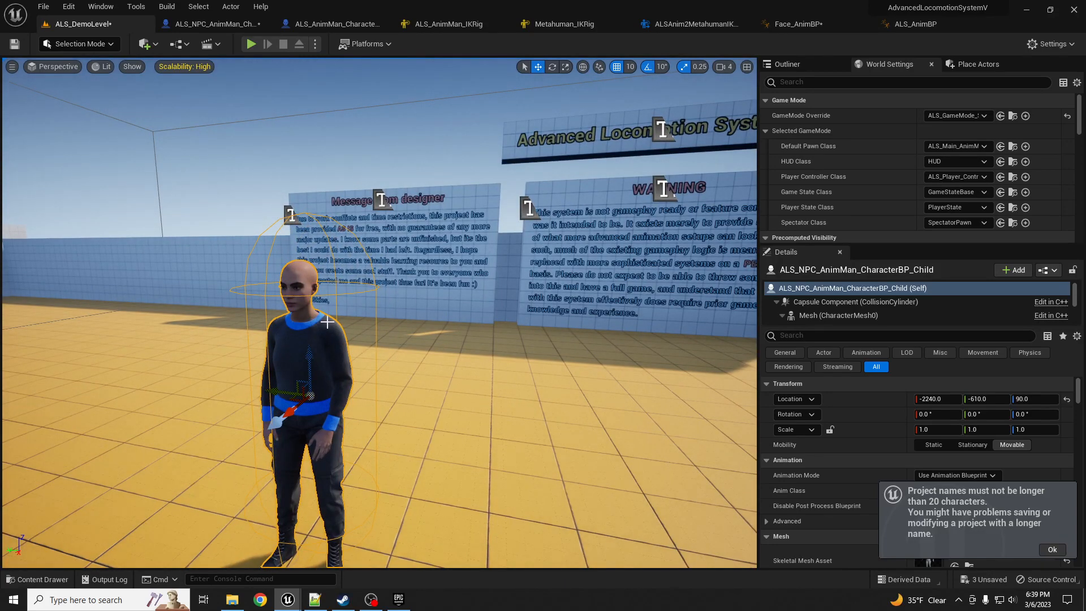
{"action": "key", "text": "f"}
{"action": "key", "text": "a"}
{"action": "right_click_drag", "start_coordinate": [379, 278], "coordinate": [464, 300]}
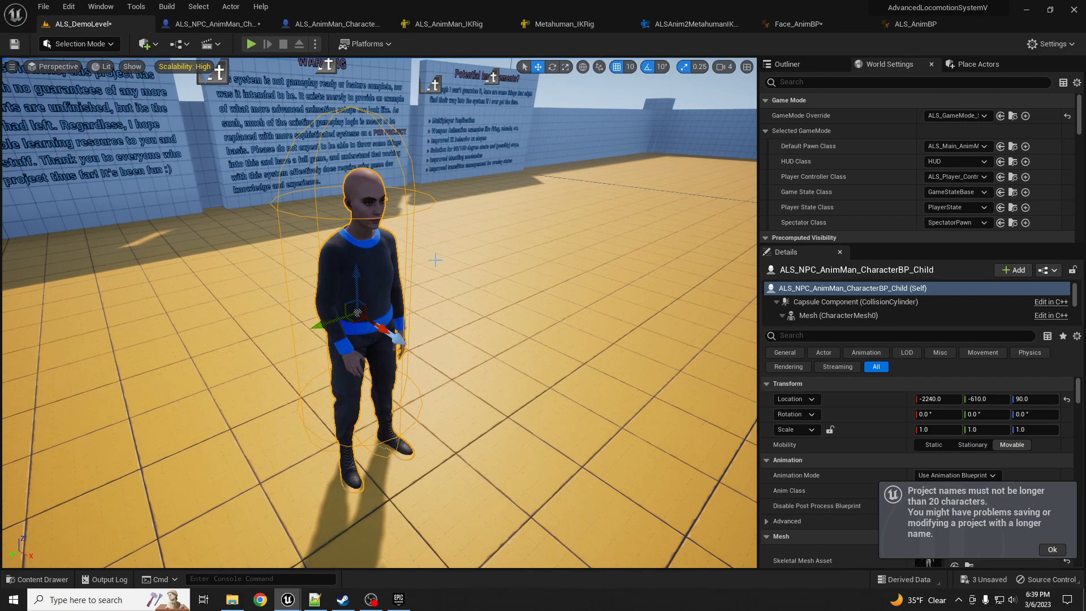
{"action": "scroll", "coordinate": [388, 260], "scroll_direction": "up", "scroll_amount": 2}
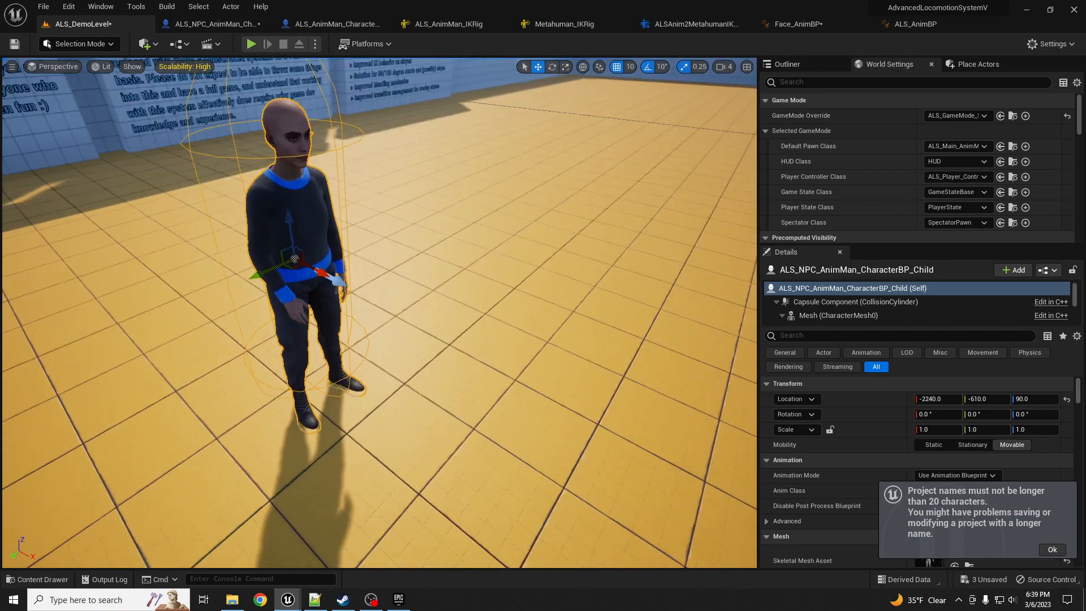
{"action": "scroll", "coordinate": [305, 213], "scroll_direction": "up", "scroll_amount": 2}
- Add a Sphere Collision component named Sphere to ALS_NPC_AnimMan_CharacterBP_Child under its Capsule Component
{"action": "left_click", "coordinate": [209, 24]}
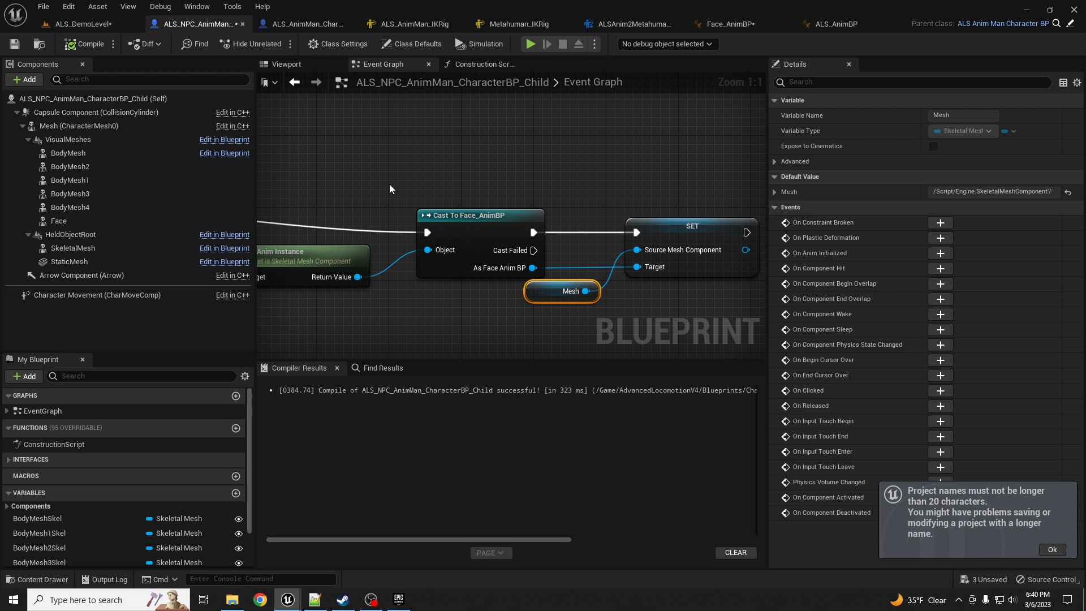
{"action": "left_click", "coordinate": [25, 79]}
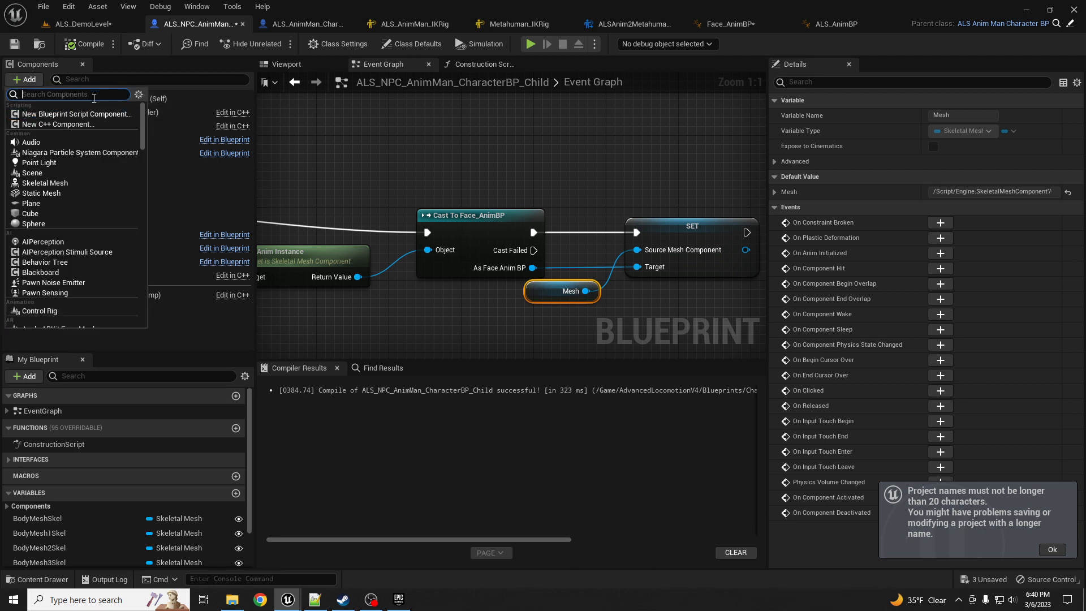
{"action": "type", "text": "sphere"}
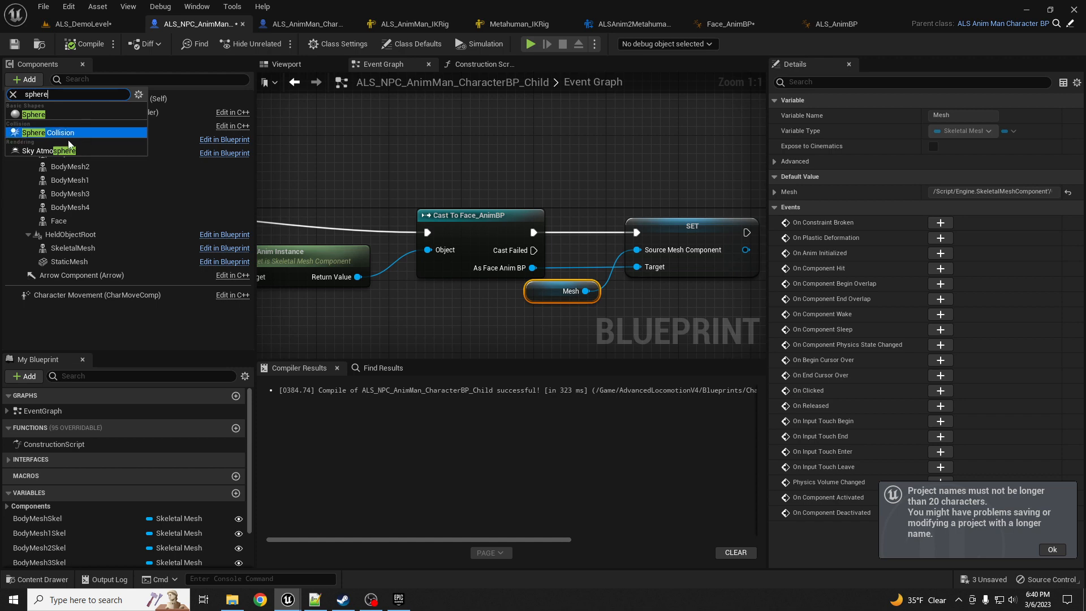
{"action": "left_click", "coordinate": [70, 133]}
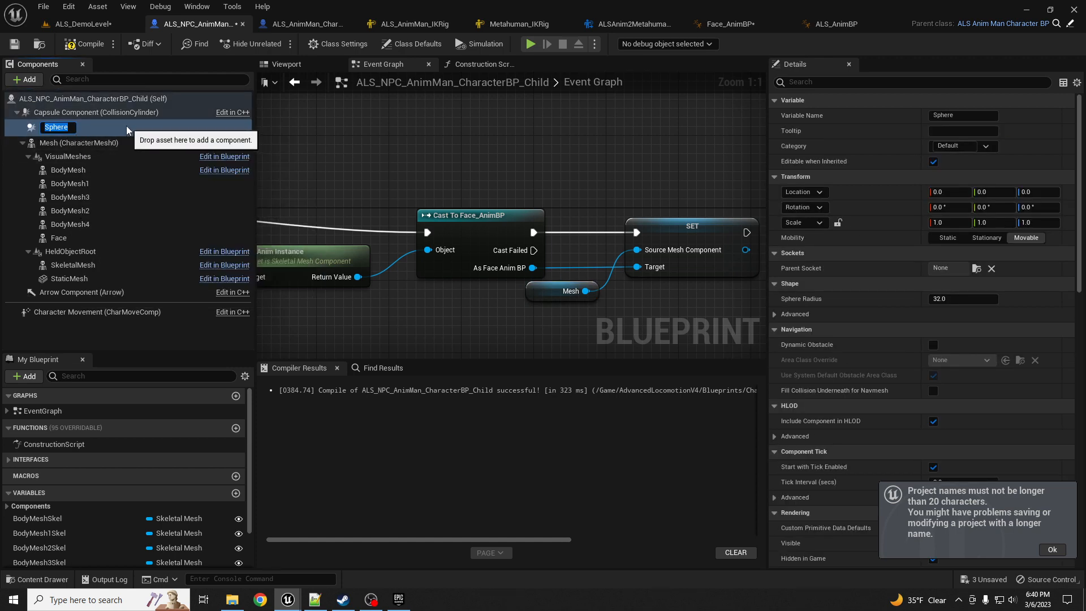
{"action": "key", "text": "Return"}
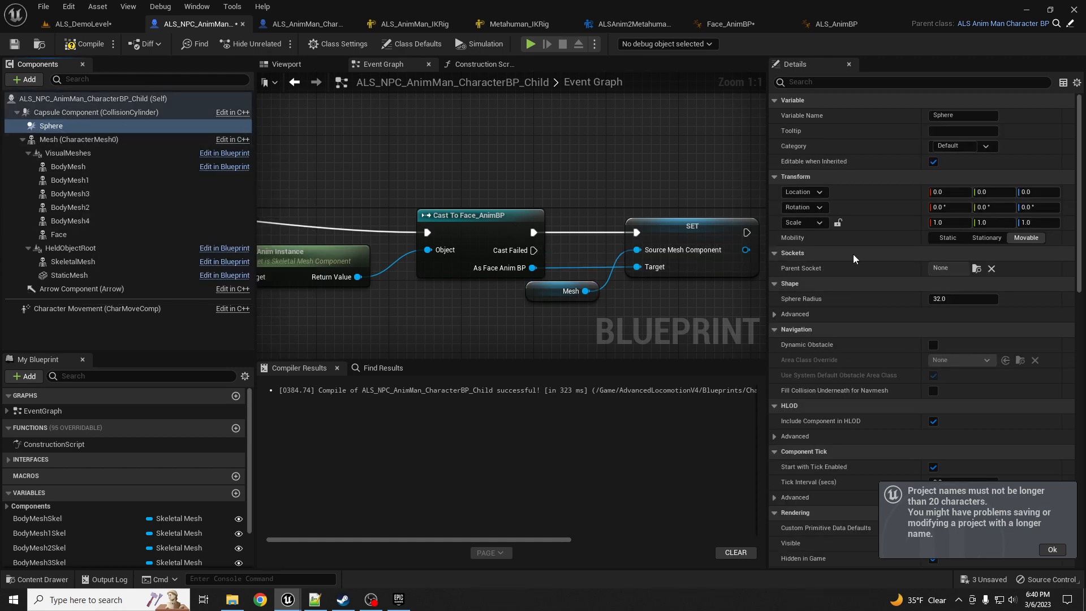
- Add an On Component Begin Overlap event for the Sphere component to the Event Graph
{"action": "scroll", "coordinate": [892, 307], "scroll_direction": "down", "scroll_amount": 15}
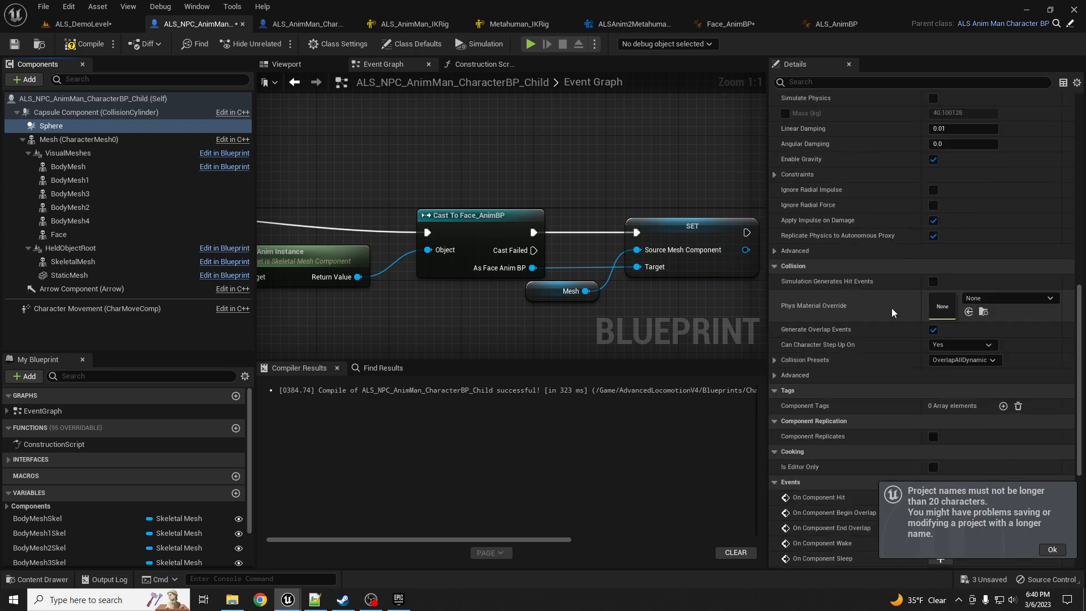
{"action": "scroll", "coordinate": [892, 308], "scroll_direction": "down", "scroll_amount": 5}
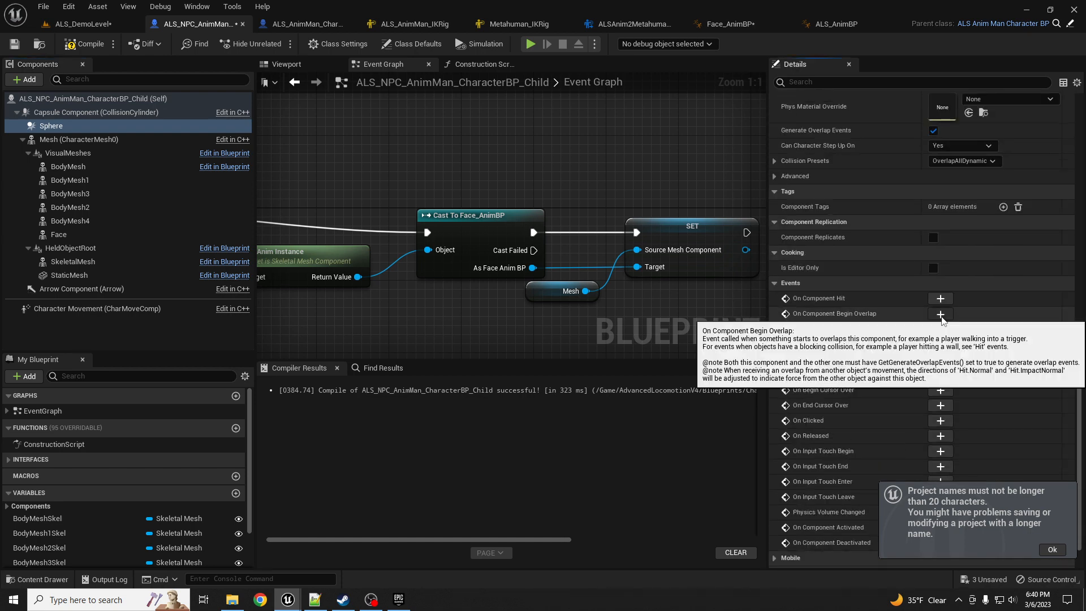
{"action": "left_click", "coordinate": [941, 315]}
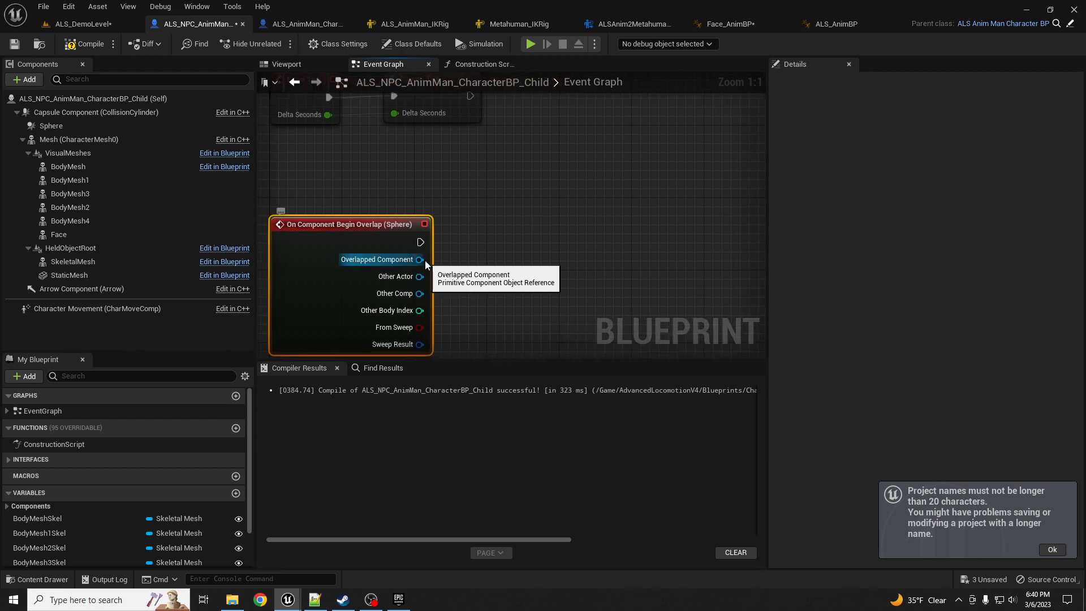
- Search for a Cast To node to connect to the Other Actor output of the Sphere's Begin Overlap event
{"action": "left_click_drag", "start_coordinate": [418, 275], "coordinate": [505, 246]}
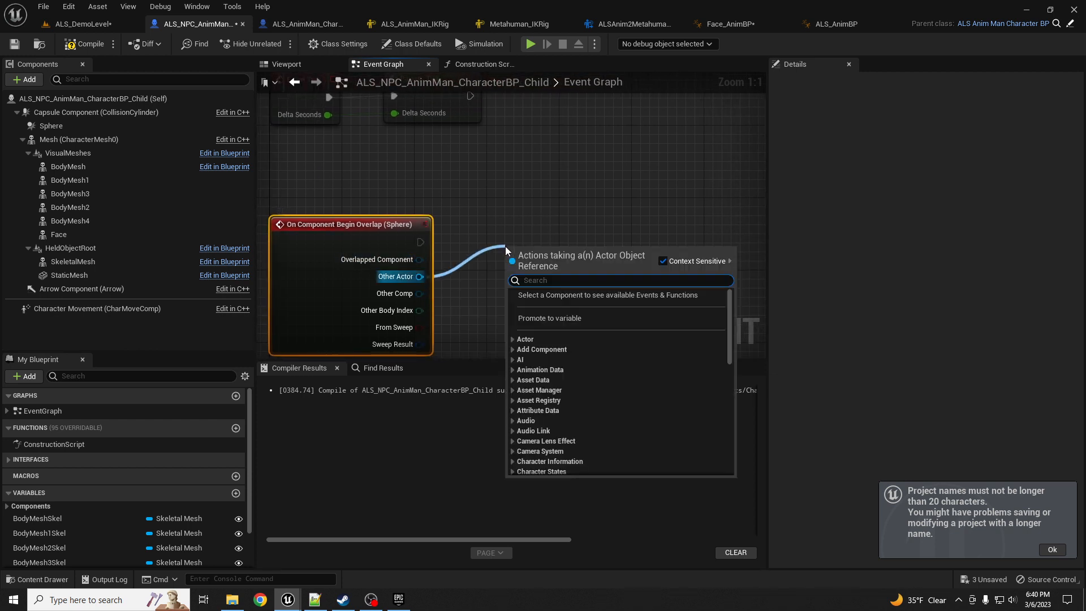
{"action": "type", "text": "ca"}
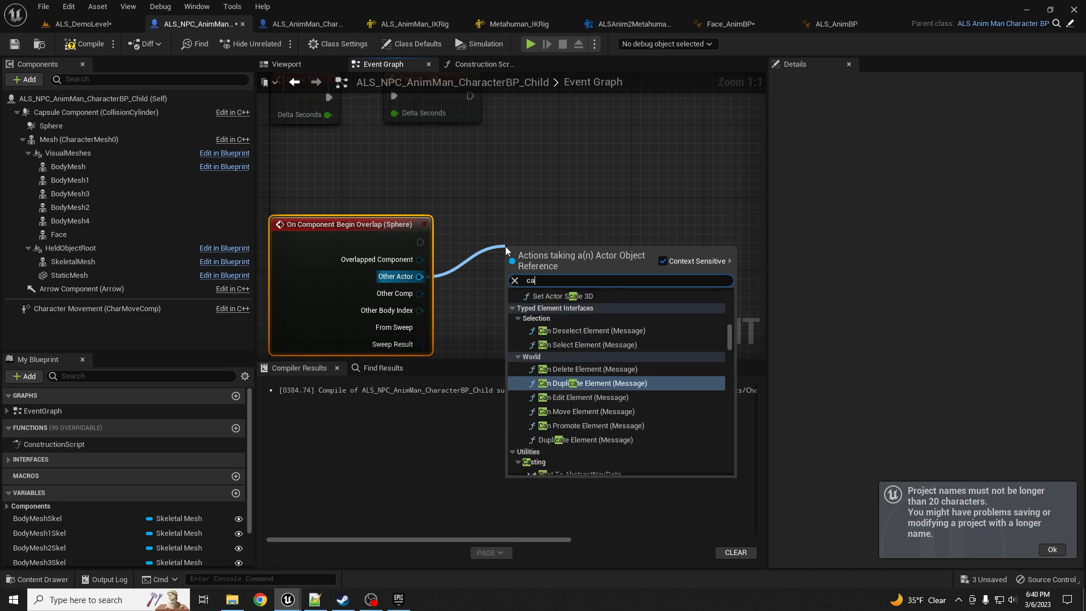
{"action": "type", "text": "st tp"}
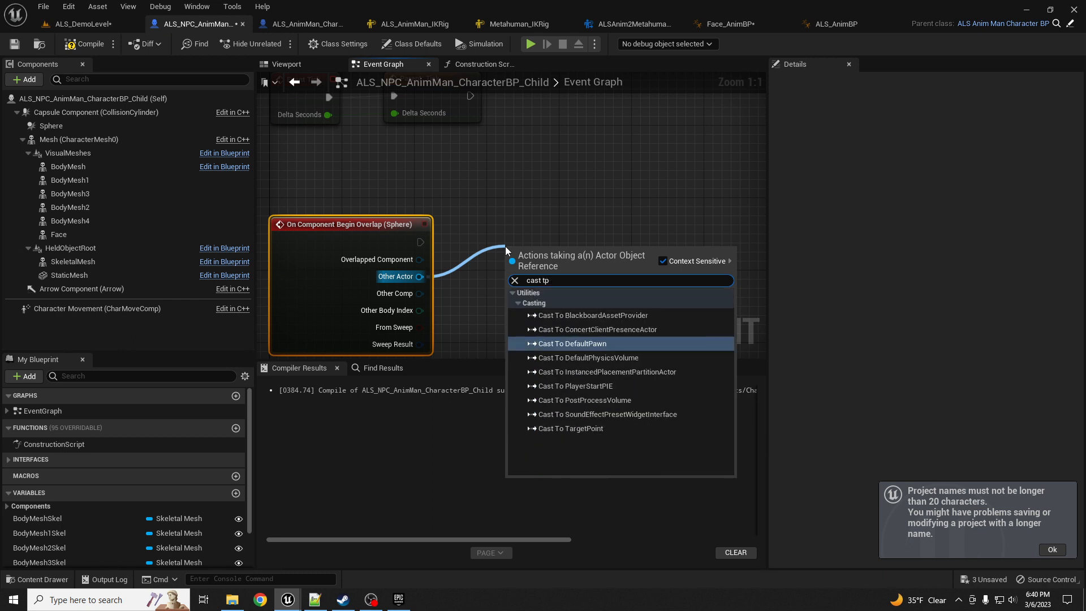
{"action": "key", "text": "BackSpace"}
{"action": "type", "text": "o ,ai"}
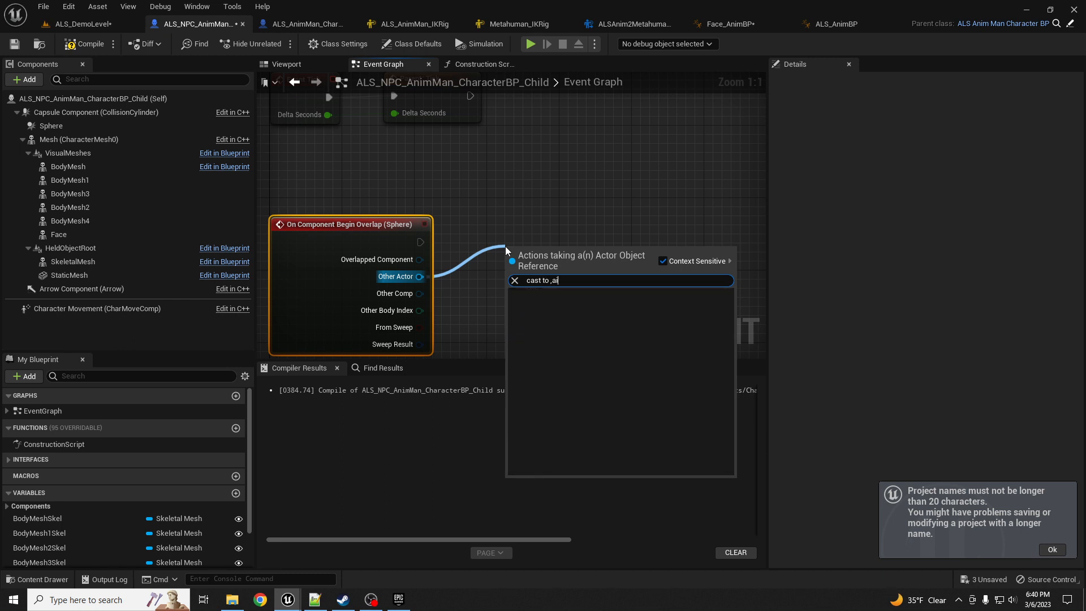
- Cast the sphere overlap event's Other Actor to ALS_Main_AnimMan_CharacterBP_Child and place the cast node beside the event
{"action": "key", "text": "BackSpace"}
{"action": "key", "text": "BackSpace"}
{"action": "key", "text": "BackSpace"}
{"action": "type", "text": "main"}
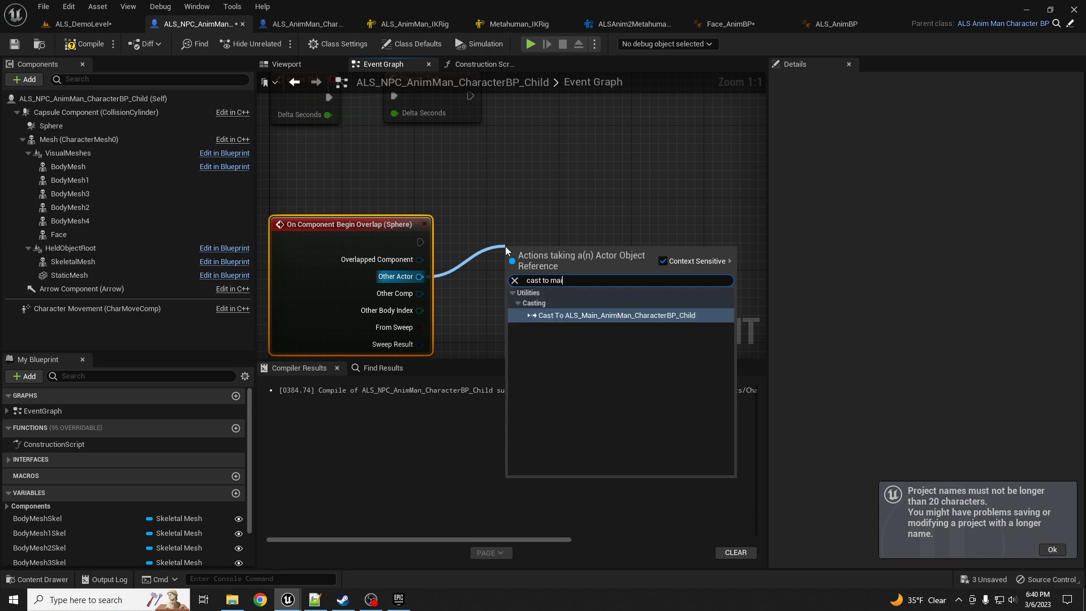
{"action": "left_click", "coordinate": [603, 316]}
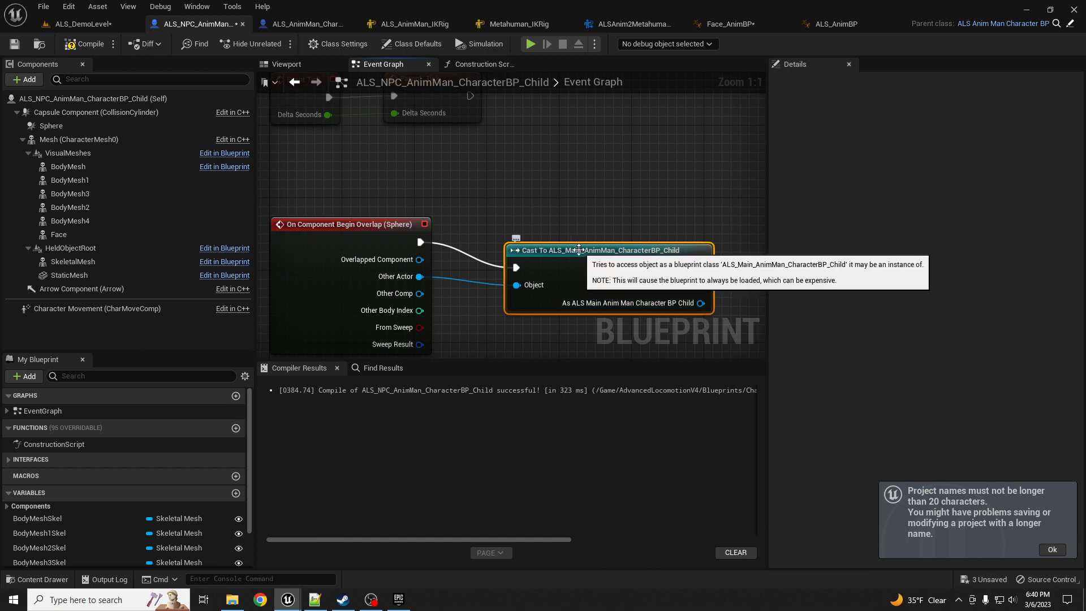
{"action": "left_click_drag", "start_coordinate": [561, 230], "coordinate": [554, 220]}
- Add a Sequence node after the successful cast output and straighten the connection between them
{"action": "right_click_drag", "start_coordinate": [573, 181], "coordinate": [408, 177]}
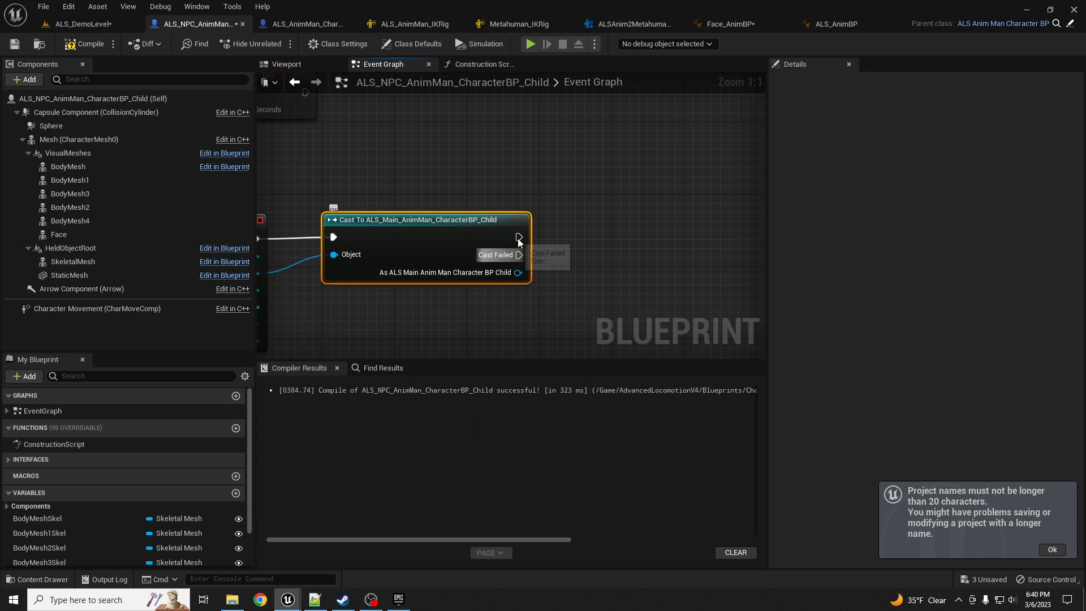
{"action": "left_click_drag", "start_coordinate": [519, 237], "coordinate": [636, 232]}
{"action": "type", "text": "s"}
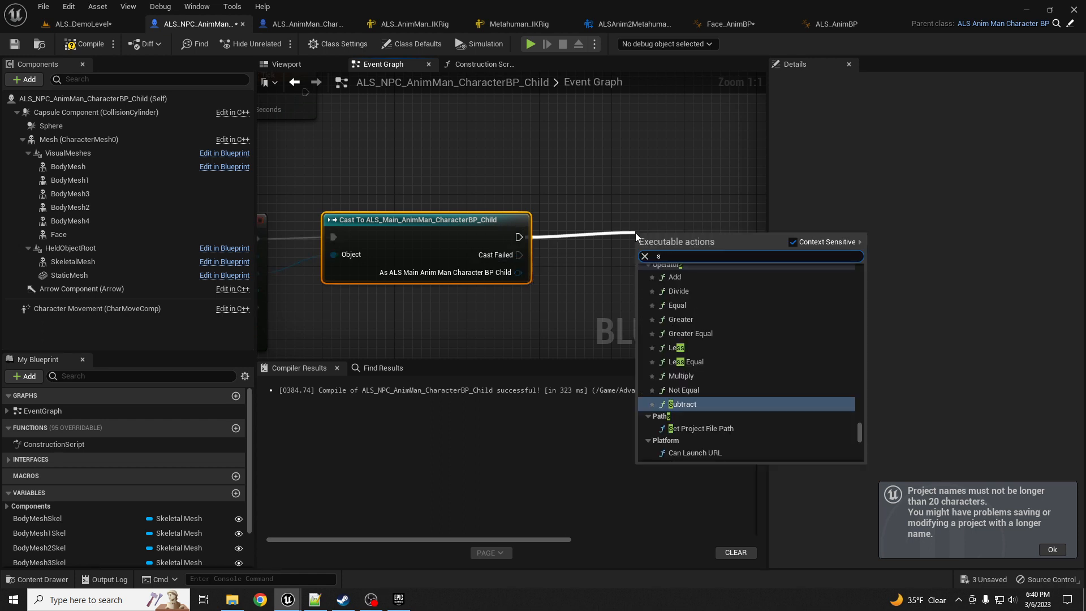
{"action": "type", "text": "eq"}
{"action": "key", "text": "Return"}
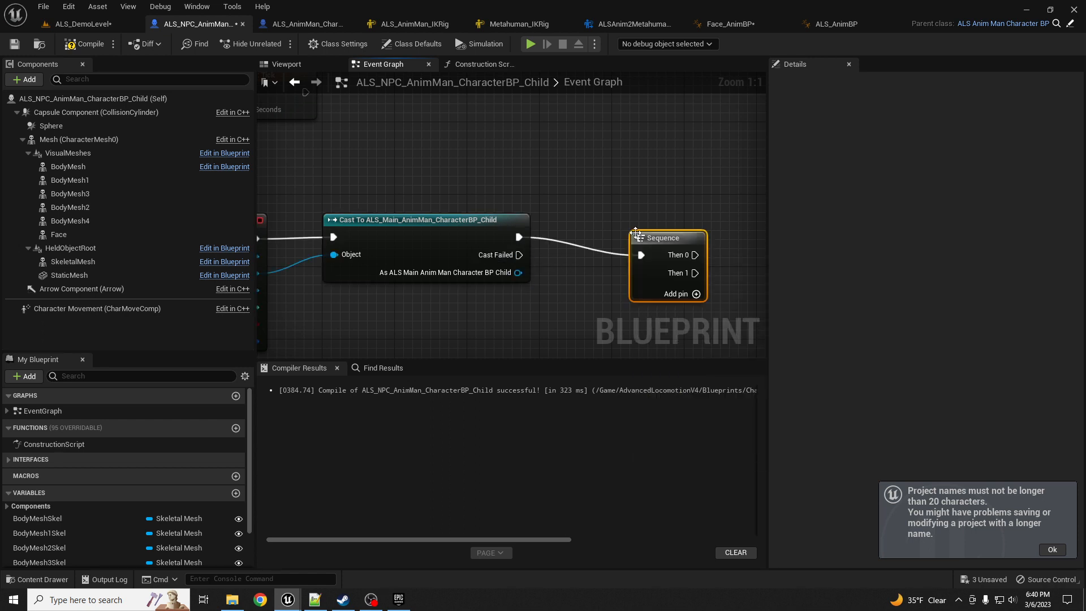
{"action": "right_click_drag", "start_coordinate": [641, 231], "coordinate": [540, 227]}
{"action": "key", "text": "q"}
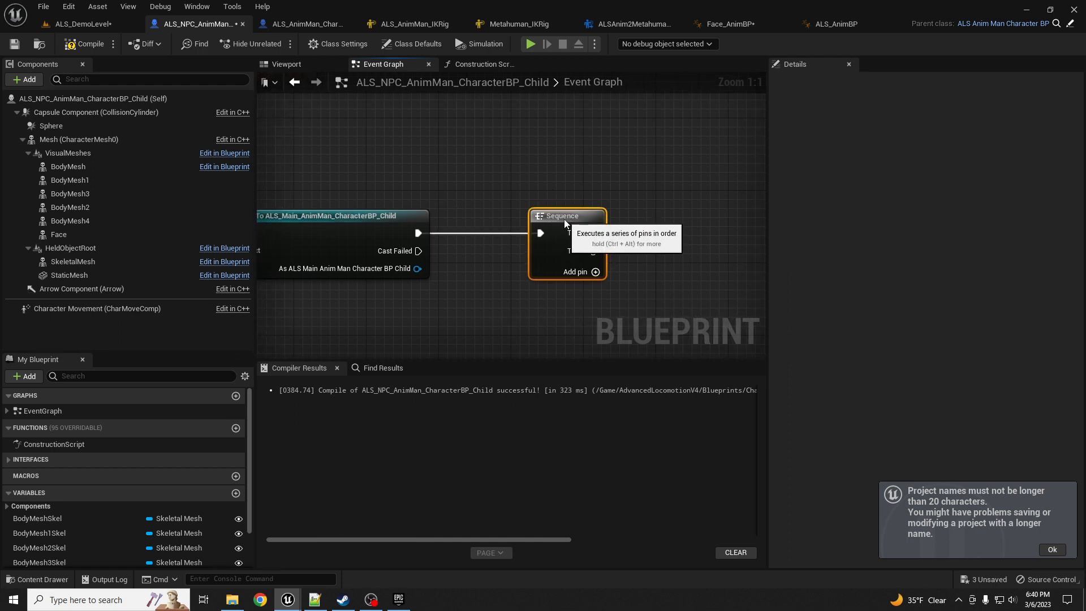
- Add a Play Montage node targeting the Face component and connect it to the Sequence's Then 0 output
{"action": "right_click_drag", "start_coordinate": [623, 162], "coordinate": [497, 165]}
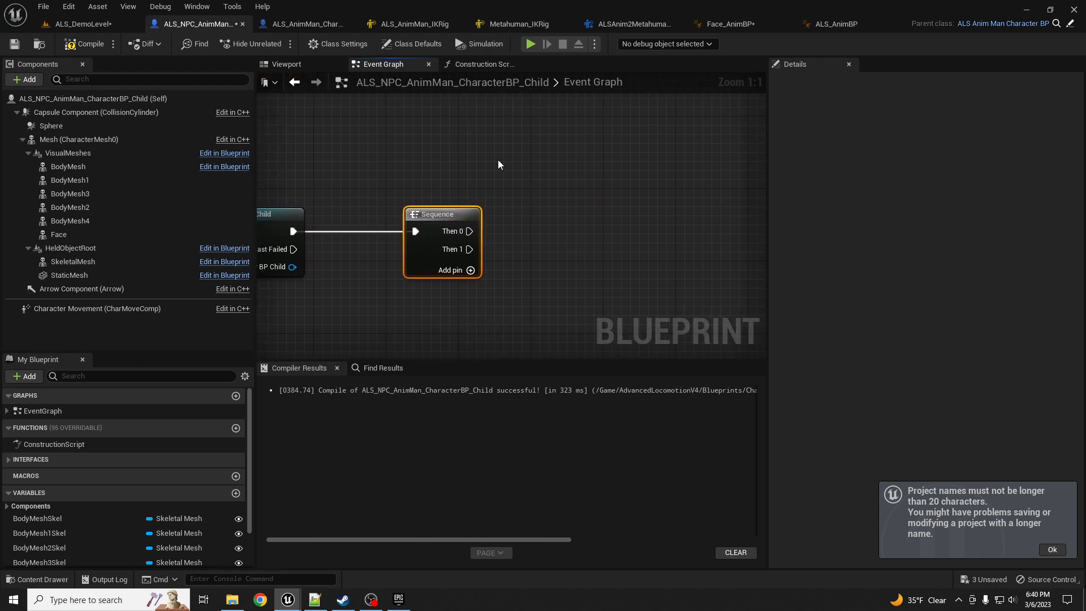
{"action": "left_click_drag", "start_coordinate": [79, 233], "coordinate": [568, 211]}
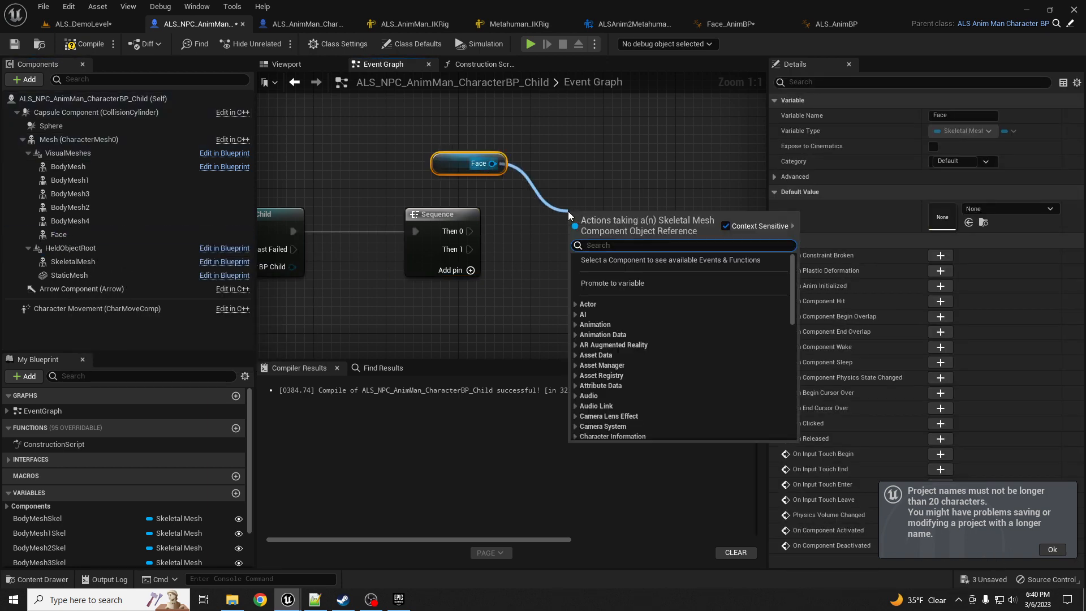
{"action": "type", "text": "play mont"}
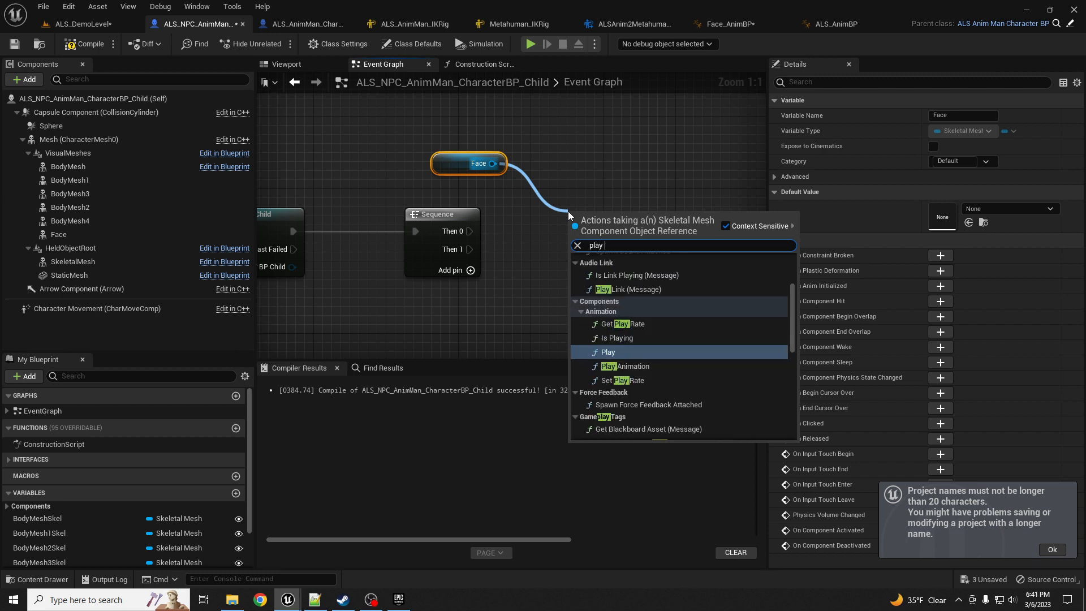
{"action": "key", "text": "Return"}
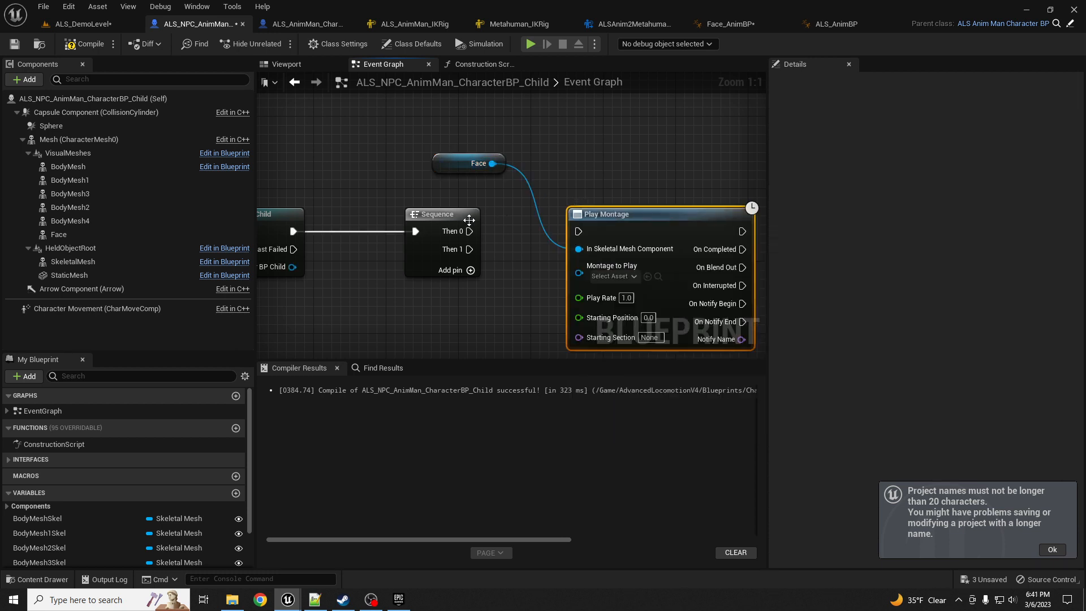
{"action": "left_click_drag", "start_coordinate": [470, 232], "coordinate": [586, 233]}
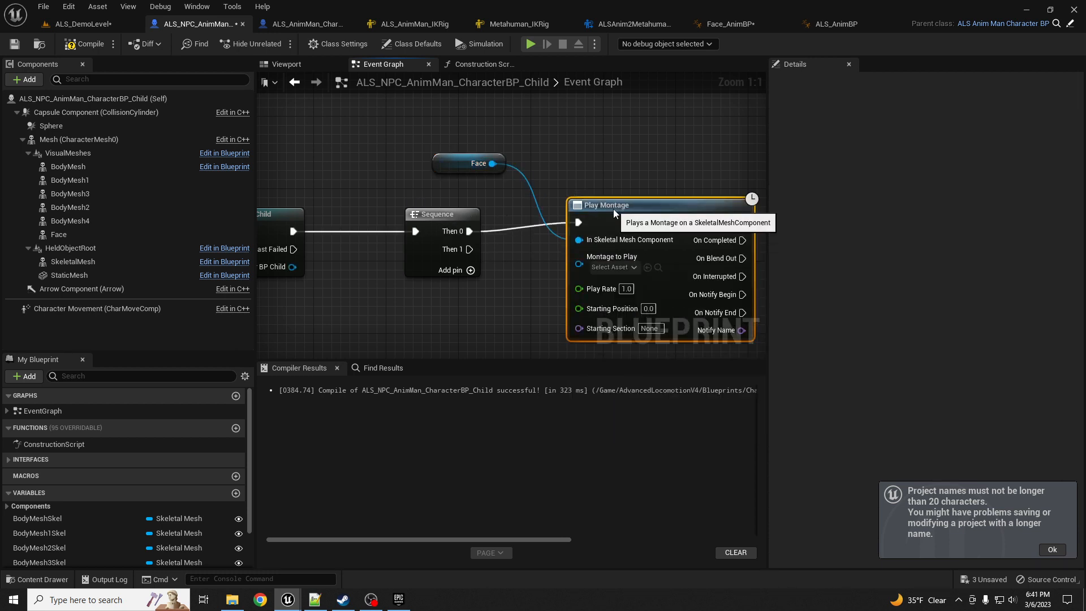
- Add a second Play Montage node targeting the character Mesh and connect it to the Sequence's Then 1 output
{"action": "right_click_drag", "start_coordinate": [613, 215], "coordinate": [565, 112]}
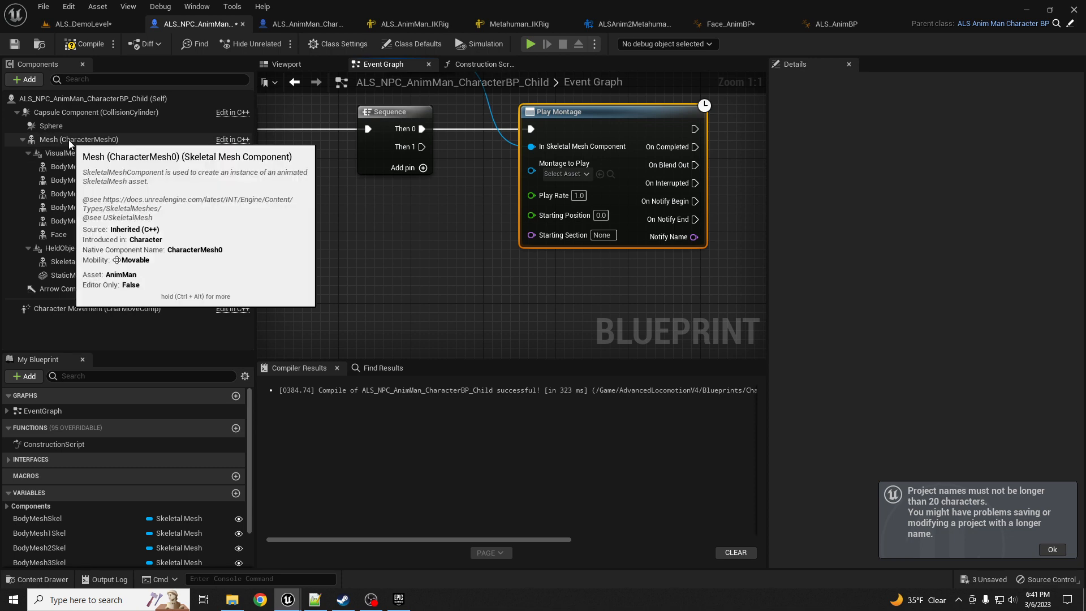
{"action": "left_click_drag", "start_coordinate": [68, 139], "coordinate": [584, 304]}
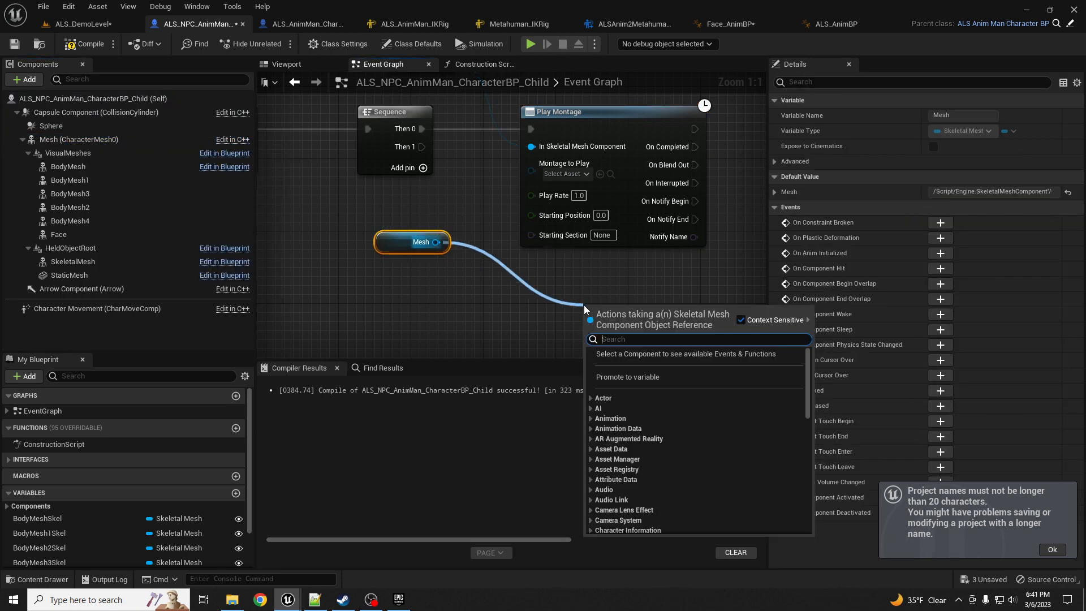
{"action": "type", "text": "play mont"}
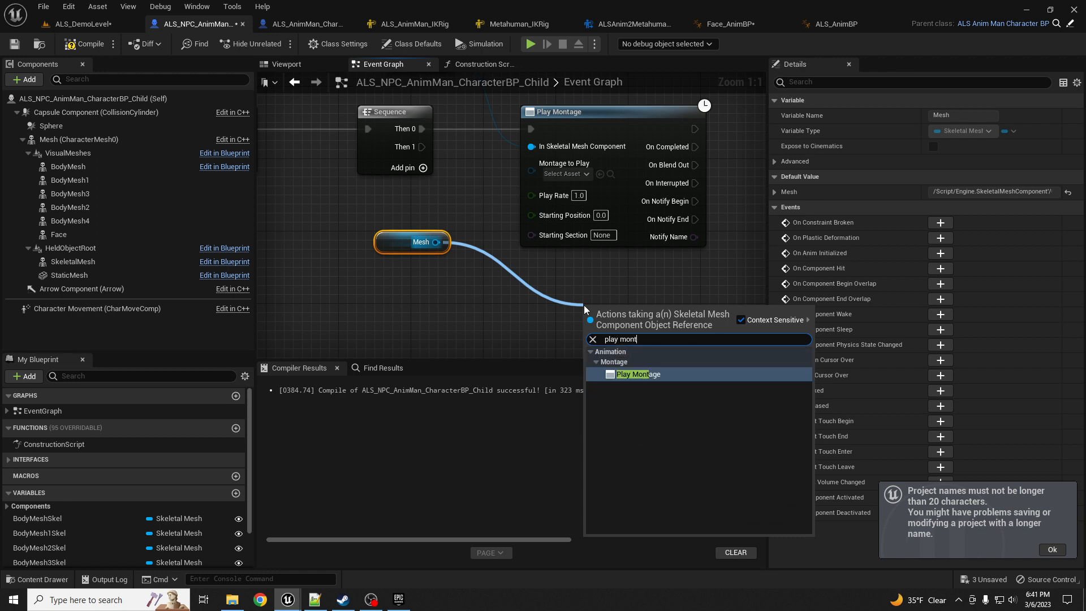
{"action": "key", "text": "Return"}
{"action": "left_click_drag", "start_coordinate": [654, 316], "coordinate": [592, 272]}
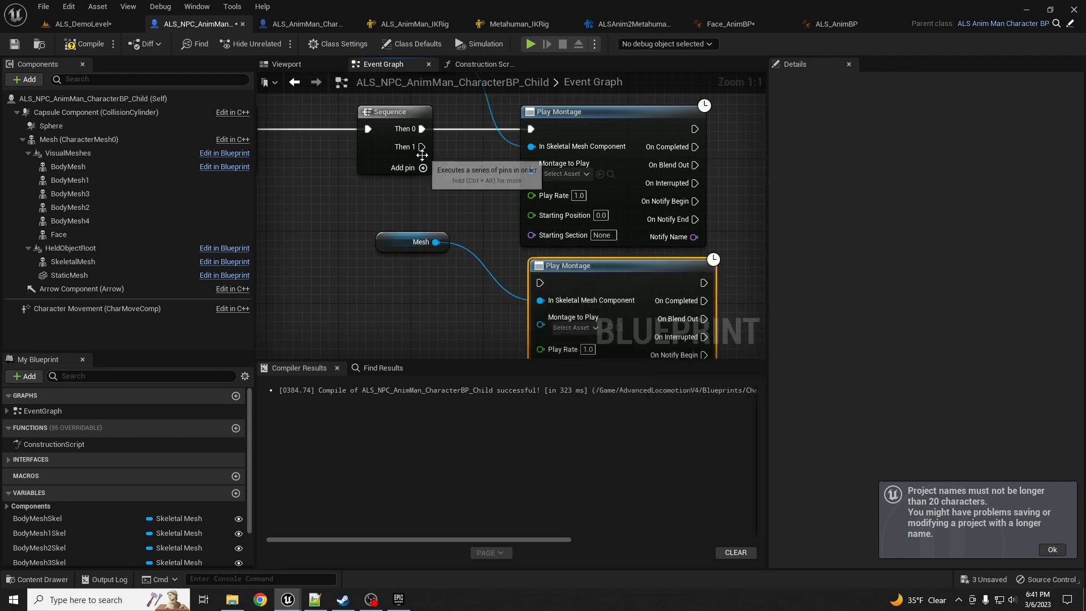
{"action": "left_click_drag", "start_coordinate": [422, 147], "coordinate": [541, 283]}
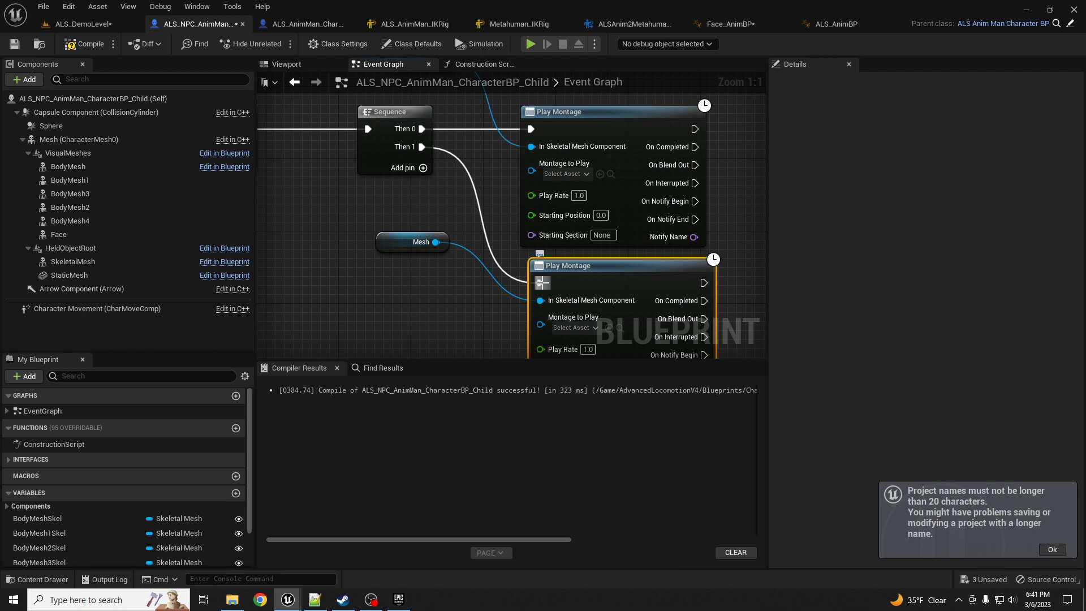
- Add an Audio component to the NPC character blueprint, keeping the default name
{"action": "right_click_drag", "start_coordinate": [490, 200], "coordinate": [502, 230]}
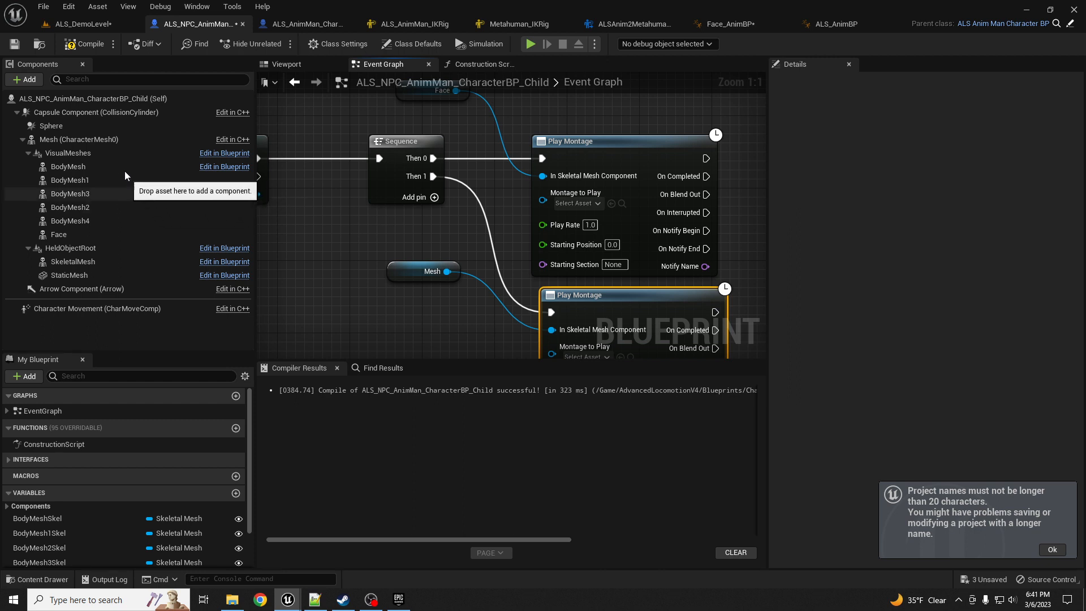
{"action": "left_click", "coordinate": [30, 80]}
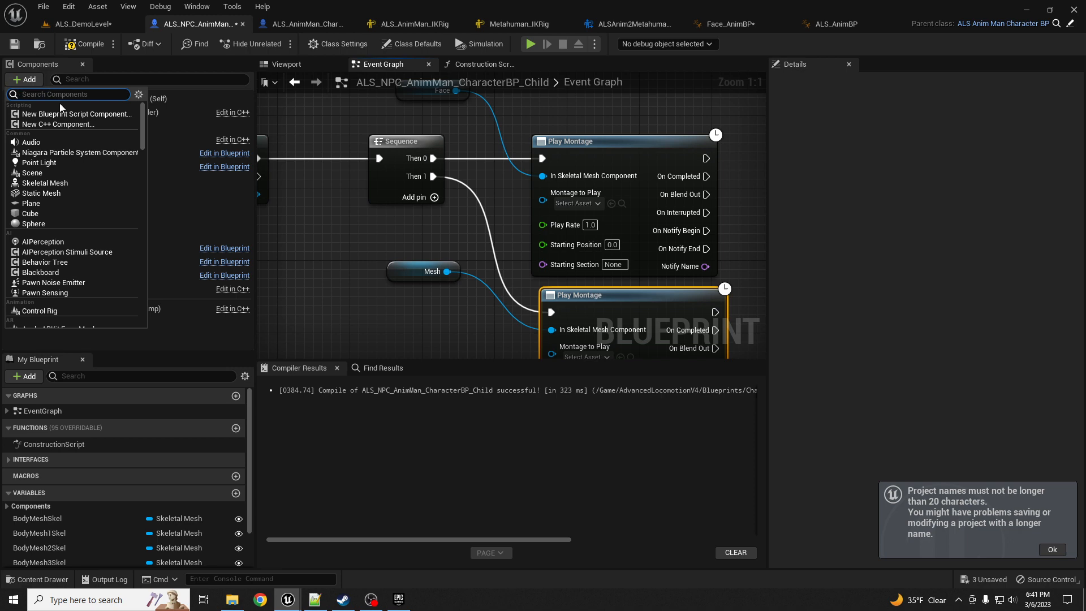
{"action": "type", "text": "audio"}
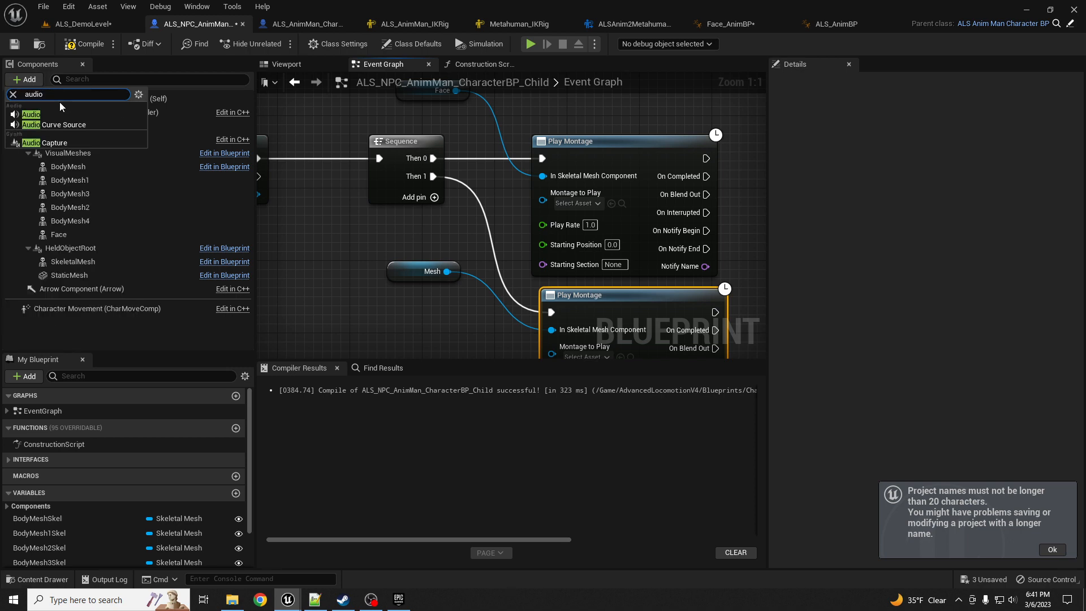
{"action": "key", "text": "Return"}
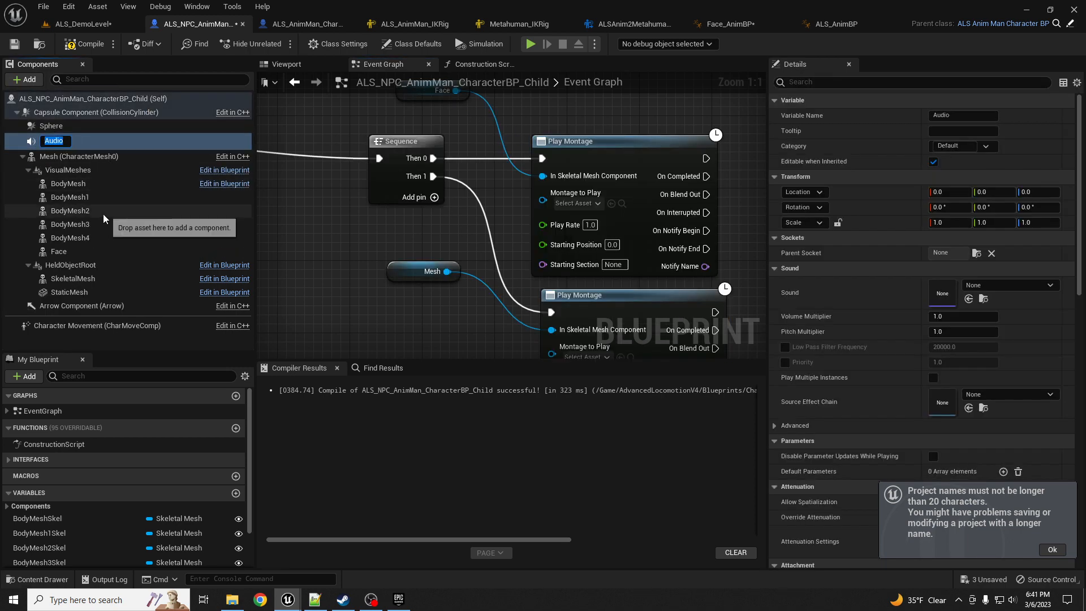
{"action": "left_click", "coordinate": [83, 139]}
- Disable Auto Activate on the Audio component
{"action": "right_click_drag", "start_coordinate": [388, 208], "coordinate": [362, 219]}
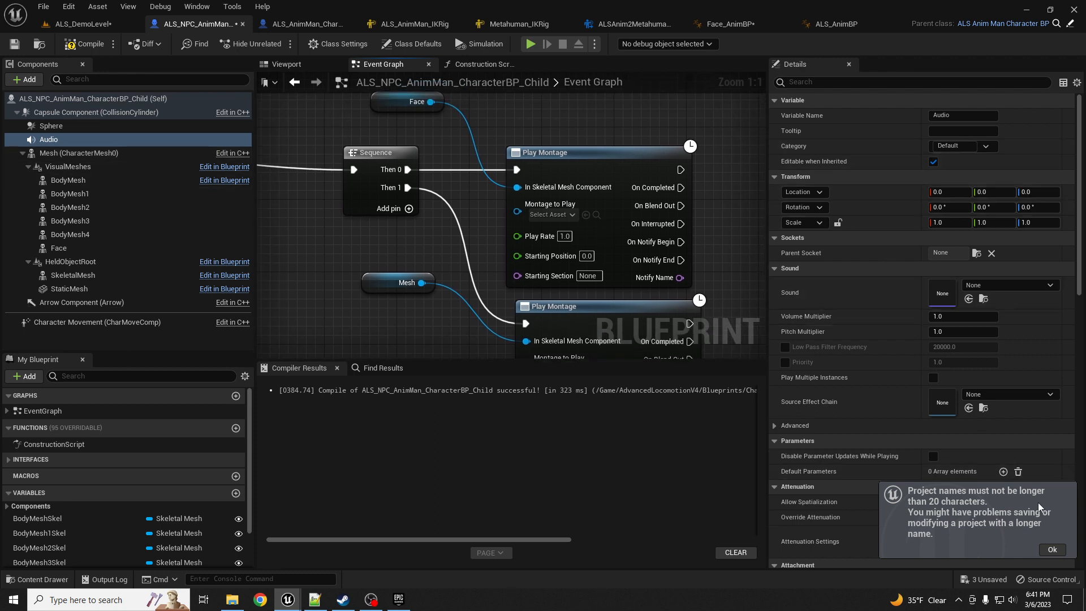
{"action": "left_click", "coordinate": [815, 80]}
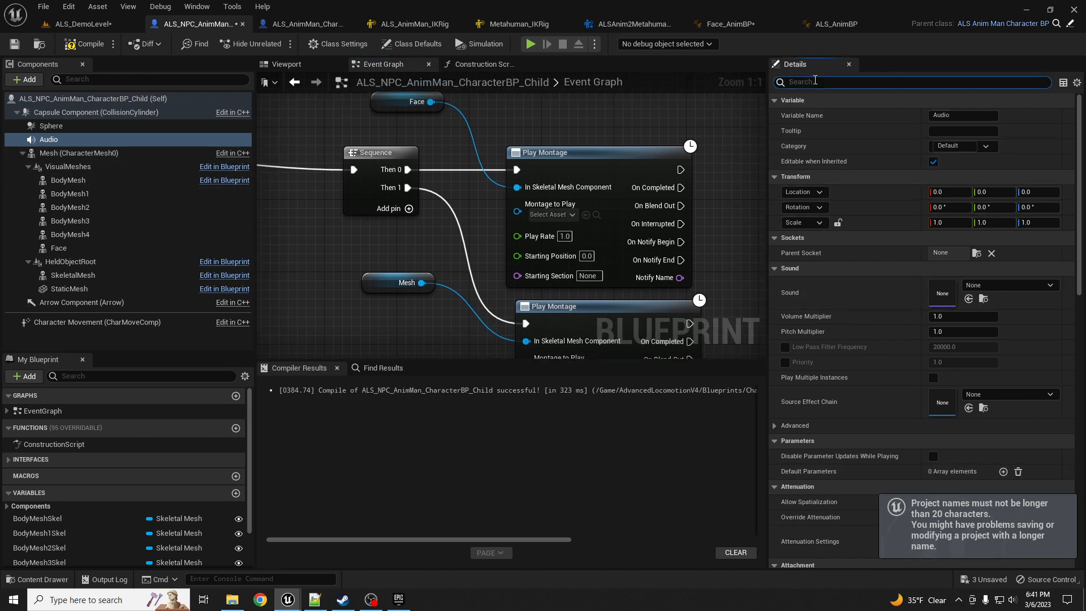
{"action": "type", "text": "auto"}
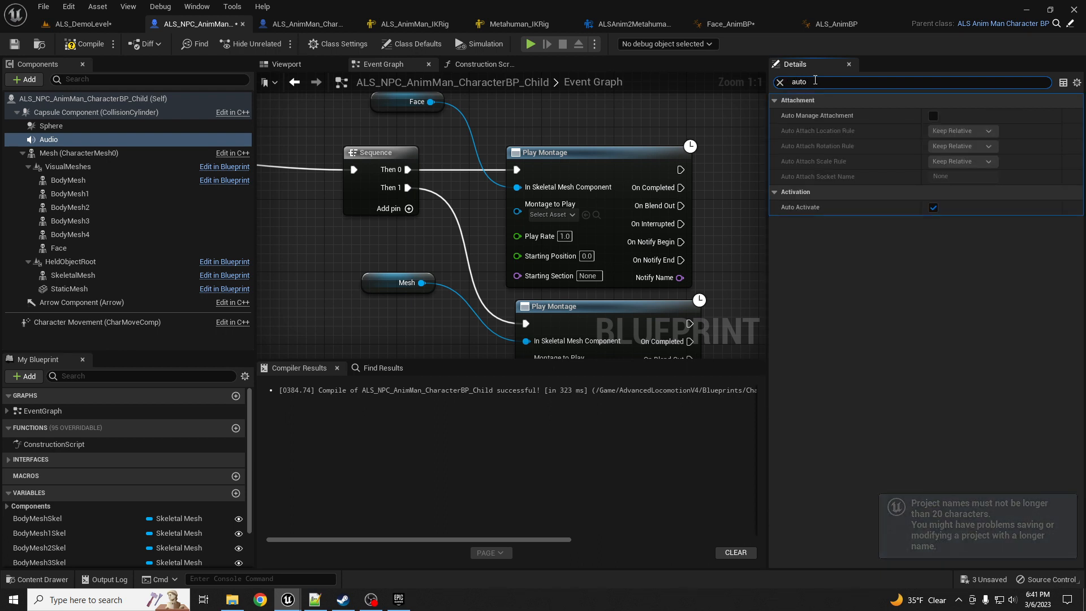
{"action": "left_click", "coordinate": [933, 207]}
- Add a third output pin to the Sequence node
{"action": "right_click_drag", "start_coordinate": [706, 154], "coordinate": [682, 112]}
{"action": "left_click", "coordinate": [392, 167]}
{"action": "right_click_drag", "start_coordinate": [398, 171], "coordinate": [402, 209]}
{"action": "right_click_drag", "start_coordinate": [459, 237], "coordinate": [486, 167]}
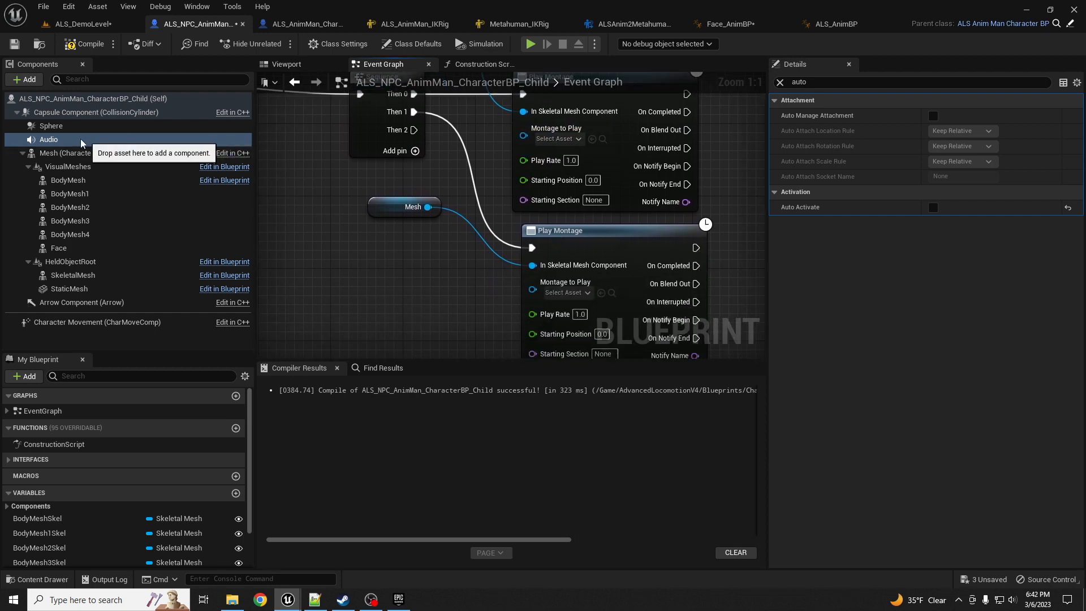
- Add a Set Sound node targeting the Audio component and connect it to the Sequence's Then 2 output
{"action": "left_click_drag", "start_coordinate": [138, 139], "coordinate": [351, 319]}
{"action": "right_click_drag", "start_coordinate": [351, 320], "coordinate": [366, 230]}
{"action": "left_click_drag", "start_coordinate": [339, 243], "coordinate": [469, 314]}
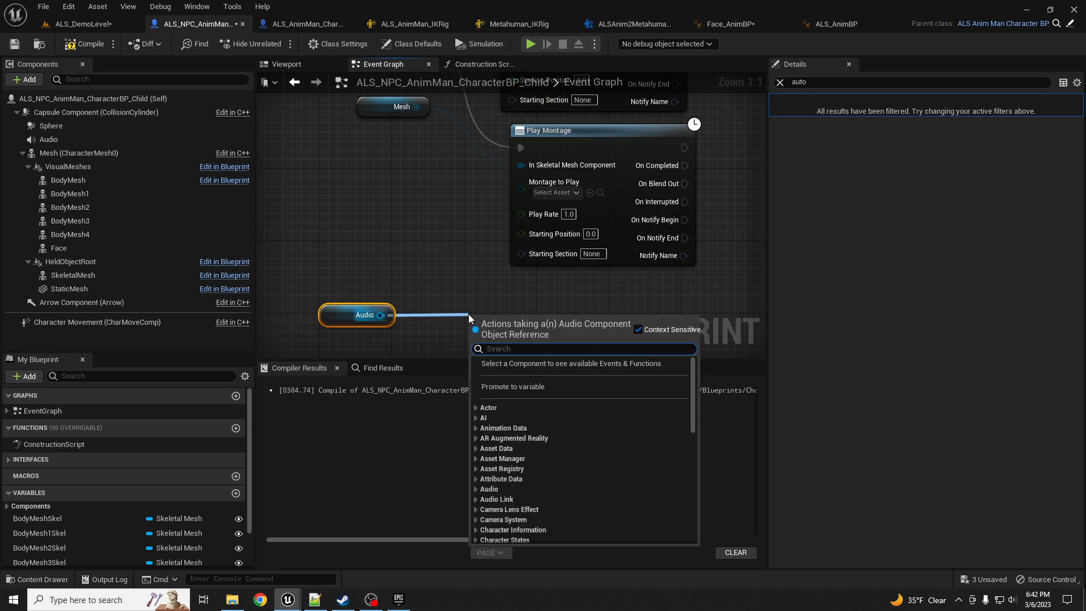
{"action": "type", "text": "set"}
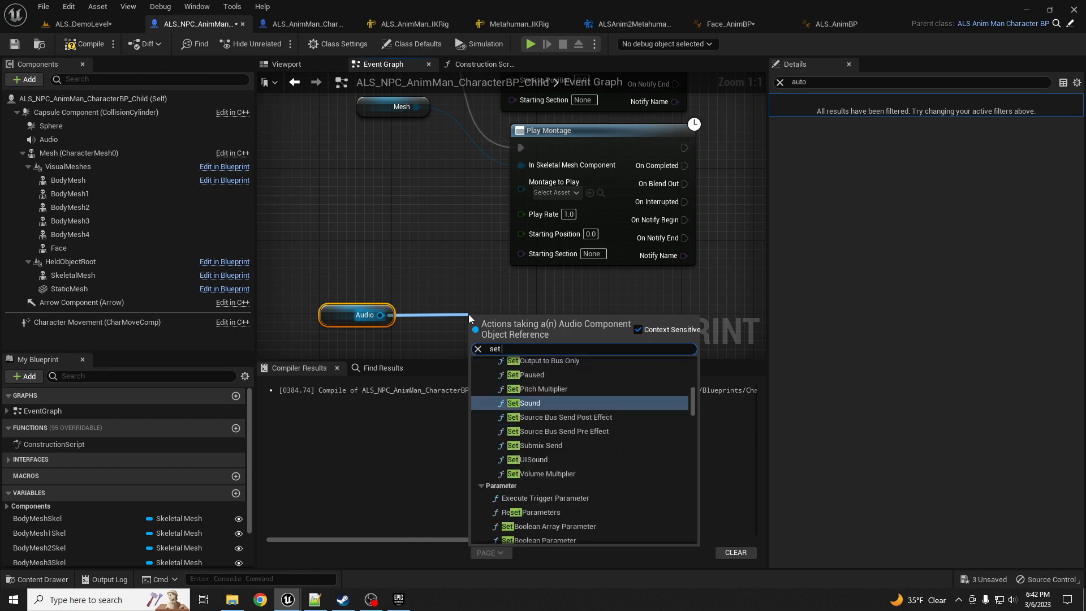
{"action": "type", "text": " a"}
{"action": "key", "text": "BackSpace"}
{"action": "type", "text": "so"}
{"action": "key", "text": "Return"}
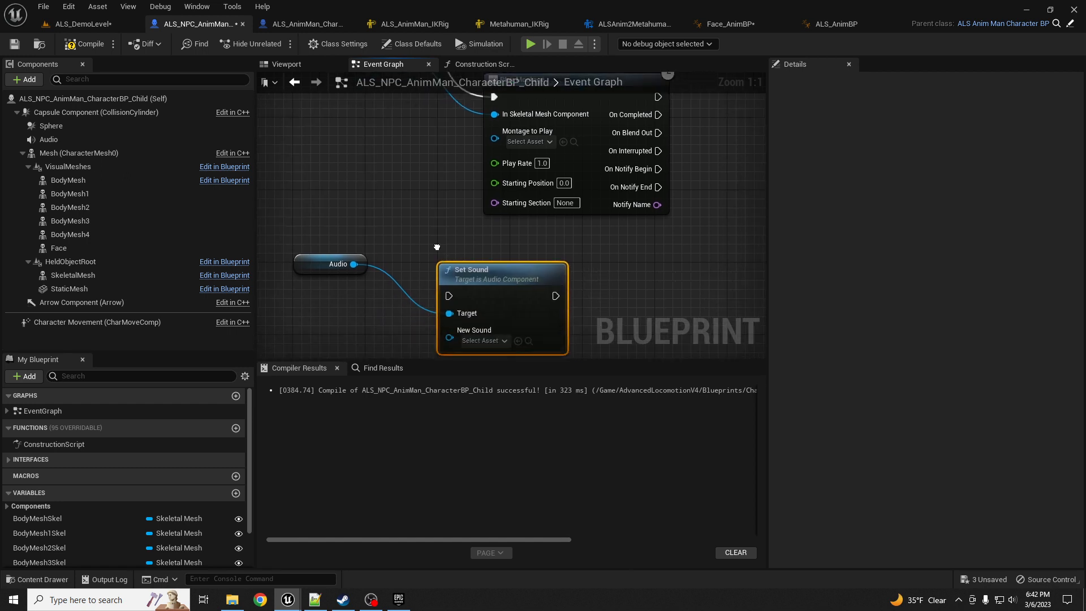
{"action": "right_click_drag", "start_coordinate": [387, 197], "coordinate": [409, 277]}
{"action": "scroll", "coordinate": [413, 290], "scroll_direction": "down", "scroll_amount": 1}
{"action": "left_click_drag", "start_coordinate": [395, 103], "coordinate": [456, 291]}
- Add a Play node for the Audio component, run it after Set Sound, and align the two nodes
{"action": "left_click_drag", "start_coordinate": [371, 286], "coordinate": [611, 290]}
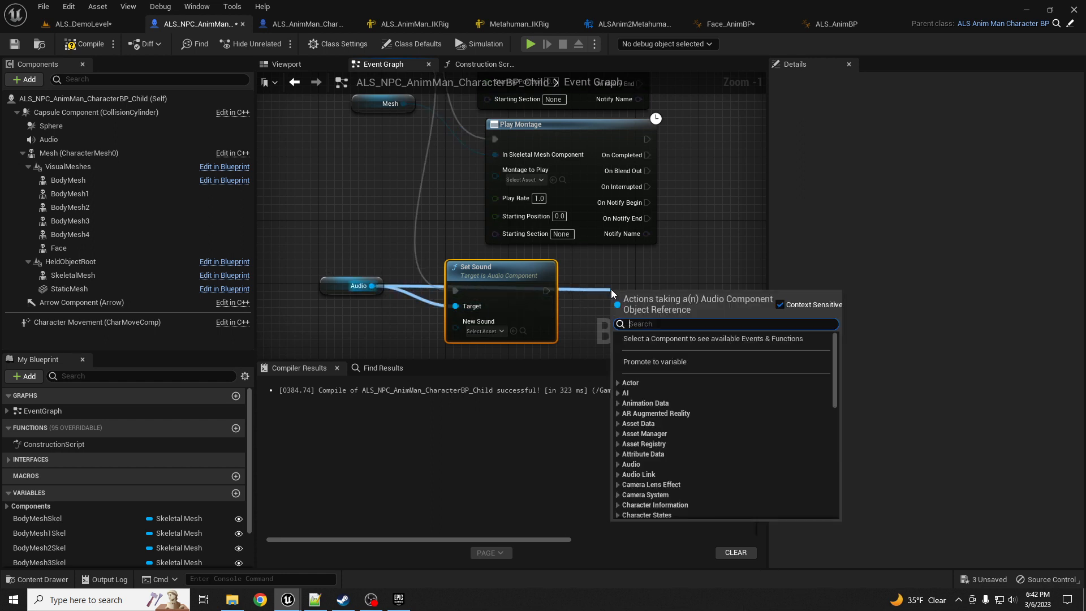
{"action": "type", "text": "play"}
{"action": "key", "text": "Return"}
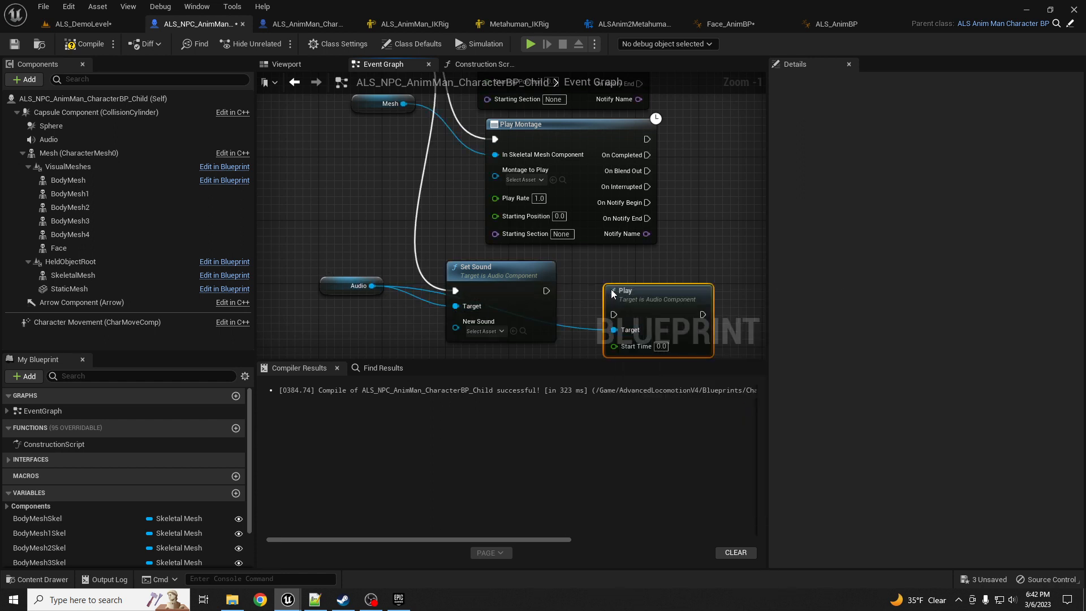
{"action": "left_click_drag", "start_coordinate": [547, 291], "coordinate": [614, 315]}
{"action": "left_click_drag", "start_coordinate": [510, 280], "coordinate": [533, 304]}
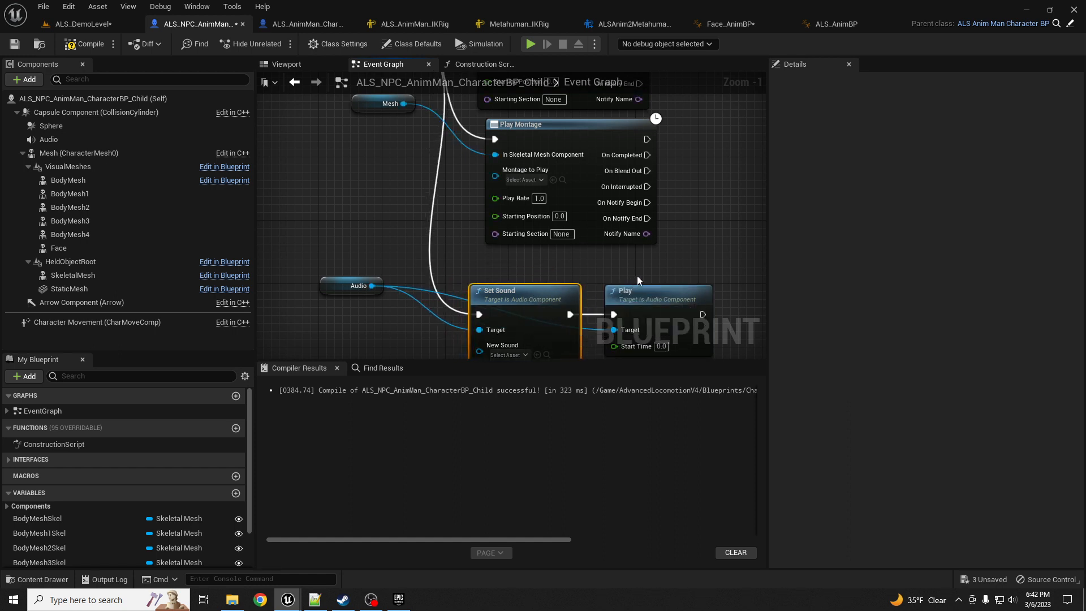
- Move the Audio and Mesh reference nodes closer to the nodes they feed to tidy the graph
{"action": "right_click_drag", "start_coordinate": [503, 235], "coordinate": [466, 332]}
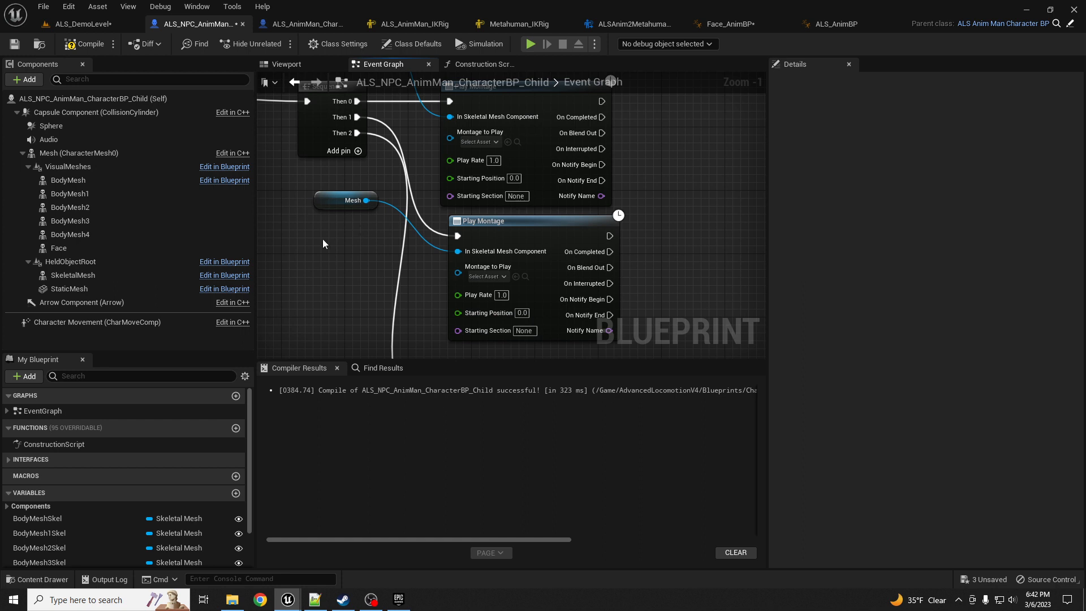
{"action": "right_click_drag", "start_coordinate": [345, 299], "coordinate": [384, 182]}
{"action": "left_click_drag", "start_coordinate": [345, 263], "coordinate": [416, 230]}
{"action": "right_click_drag", "start_coordinate": [393, 169], "coordinate": [356, 378]}
{"action": "right_click_drag", "start_coordinate": [350, 238], "coordinate": [349, 238]}
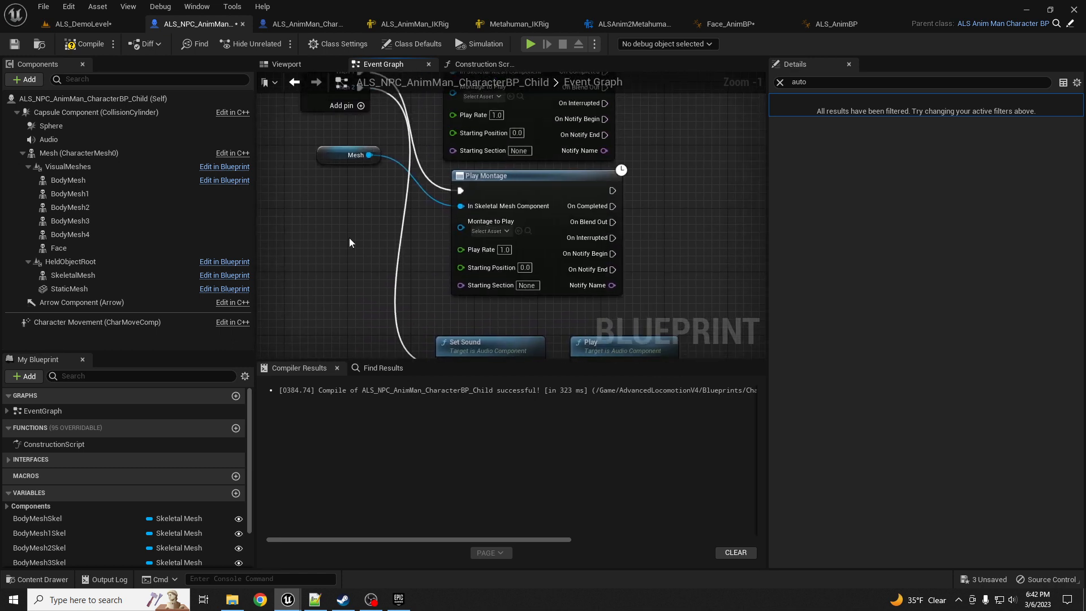
{"action": "left_click_drag", "start_coordinate": [331, 151], "coordinate": [364, 215]}
{"action": "right_click_drag", "start_coordinate": [359, 158], "coordinate": [357, 264]}
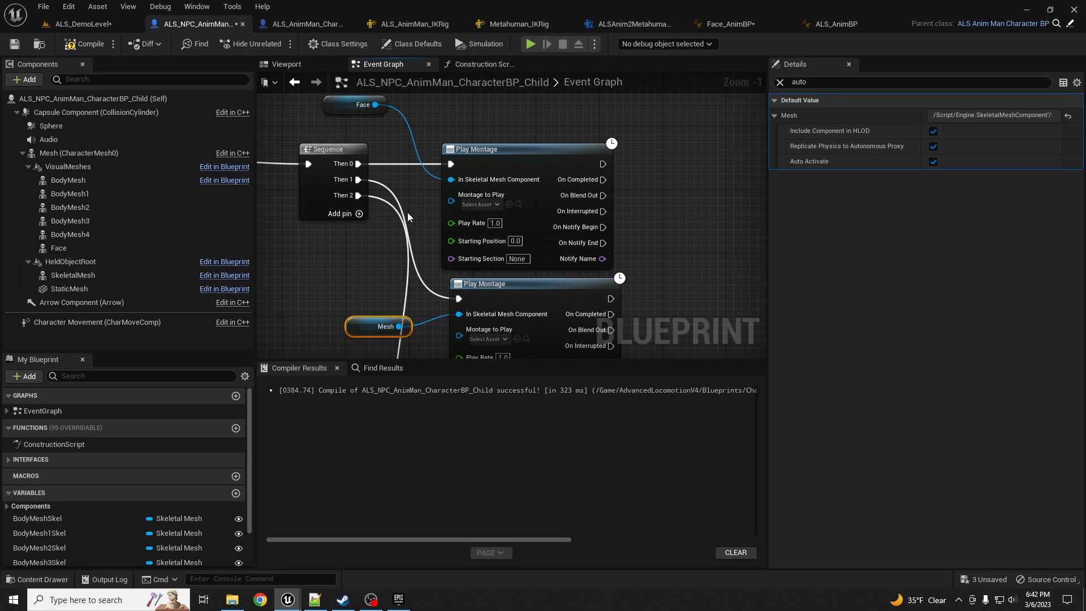
{"action": "left_click", "coordinate": [94, 22]}
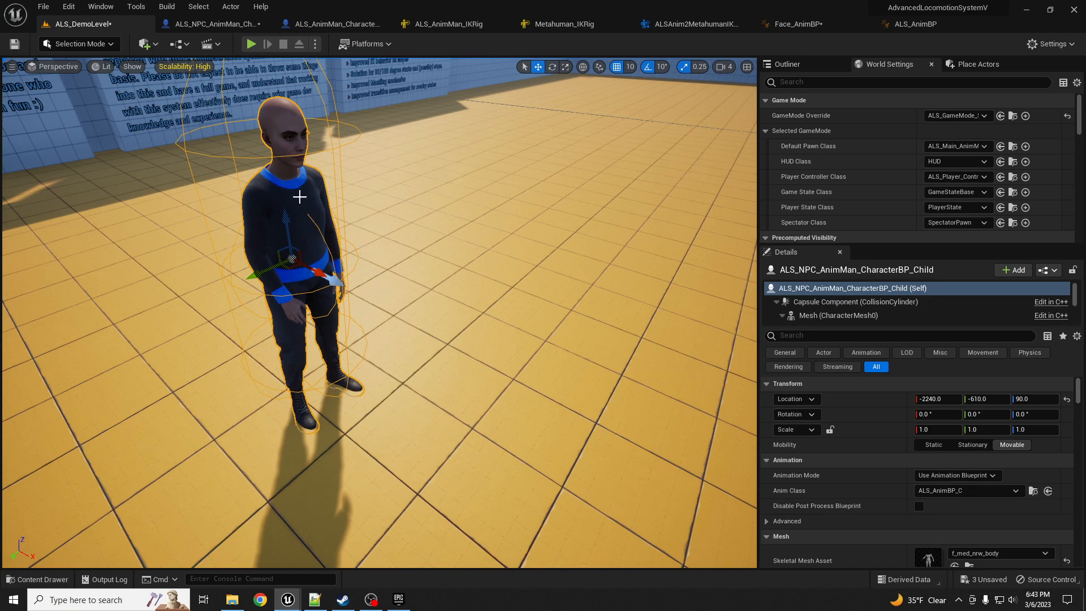
{"action": "left_click", "coordinate": [215, 24]}
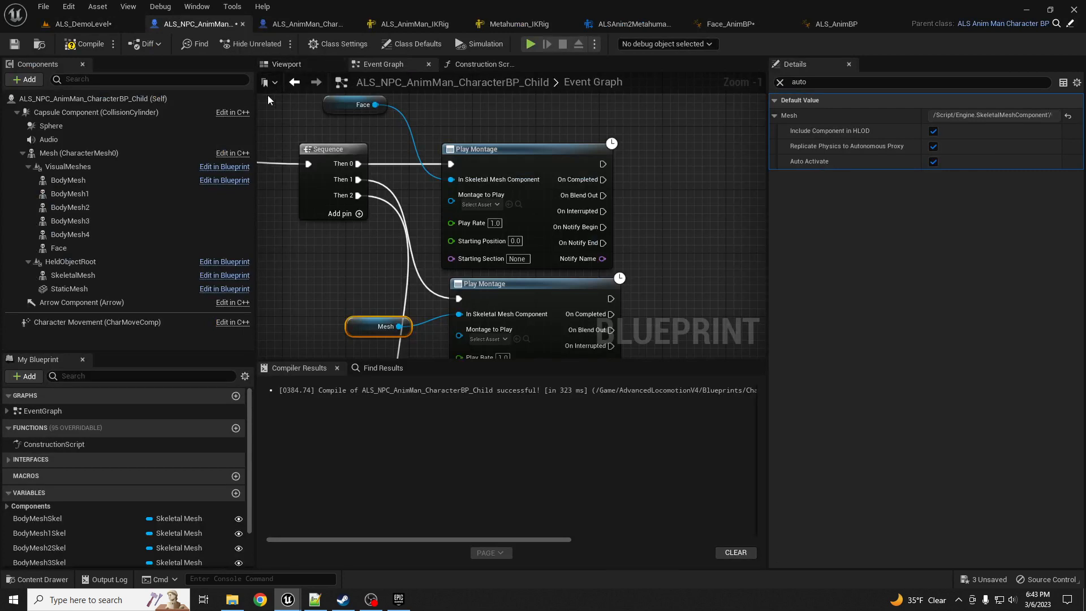
- Set the Sphere component's radius to 200 and check its size around the NPC in ALS_DemoLevel
{"action": "left_click", "coordinate": [142, 126]}
{"action": "left_click", "coordinate": [780, 82]}
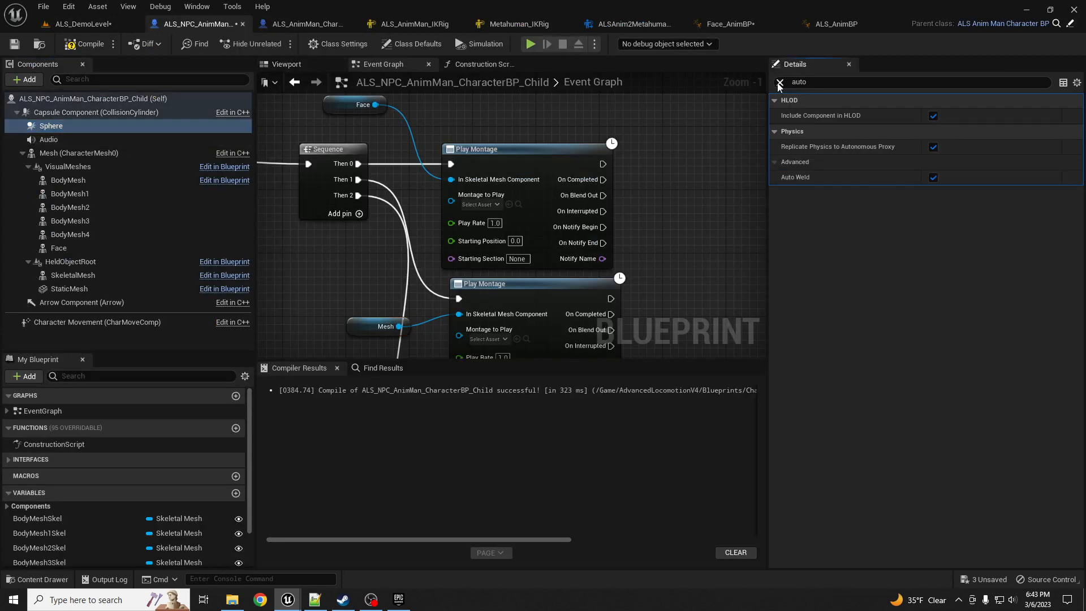
{"action": "left_click", "coordinate": [961, 298]}
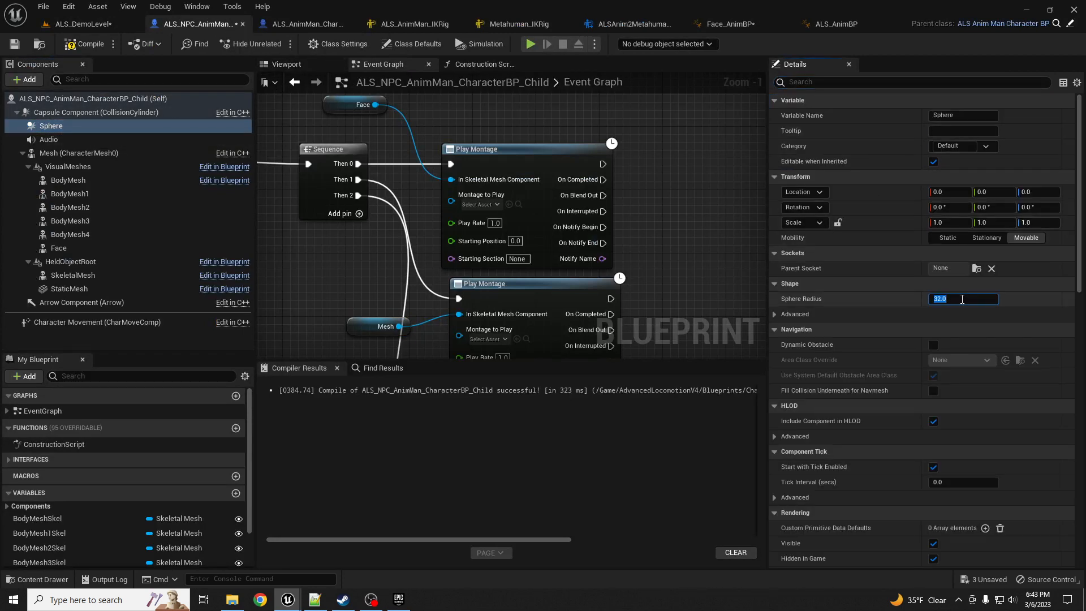
{"action": "type", "text": "200"}
{"action": "key", "text": "Return"}
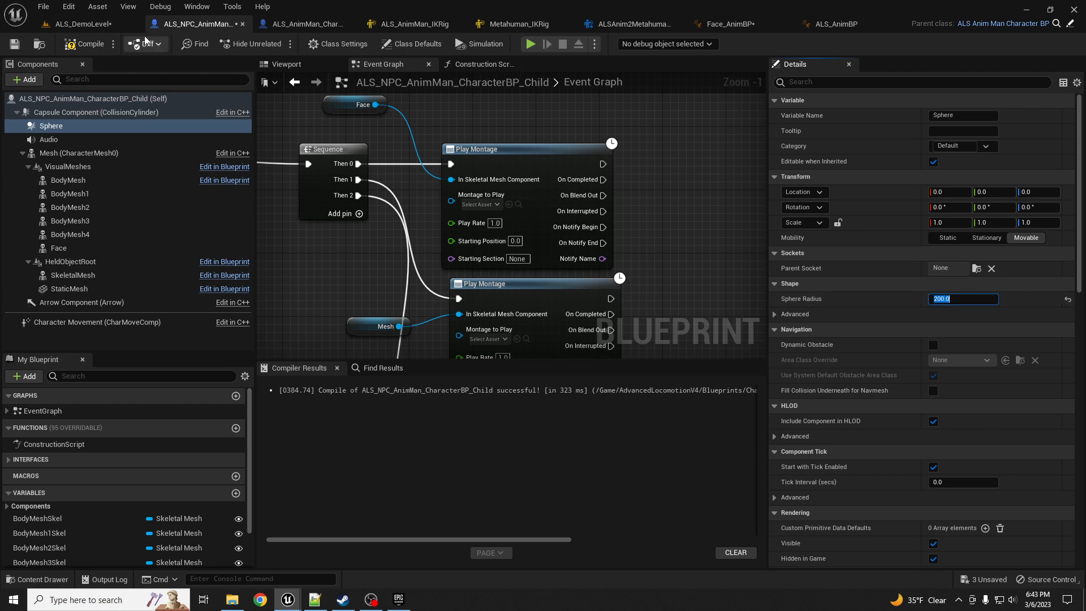
{"action": "left_click", "coordinate": [83, 24]}
{"action": "right_click_drag", "start_coordinate": [334, 131], "coordinate": [351, 116]}
{"action": "key", "text": "s"}
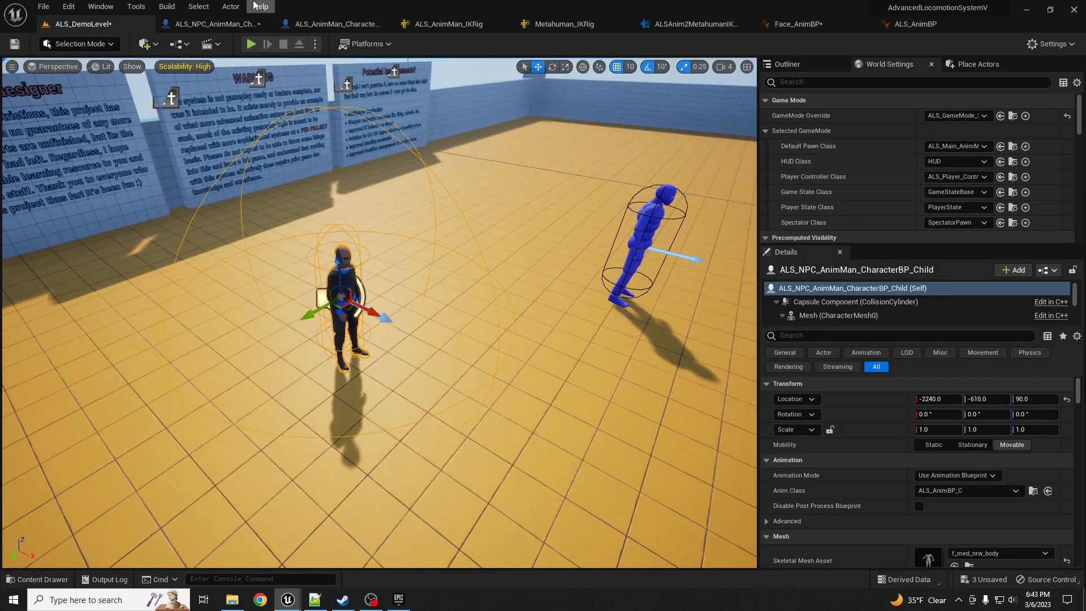
- Reduce the NPC's Sphere Radius to 150, check it in the level, and compile the NPC blueprint
{"action": "left_click", "coordinate": [233, 24]}
{"action": "left_click", "coordinate": [958, 299]}
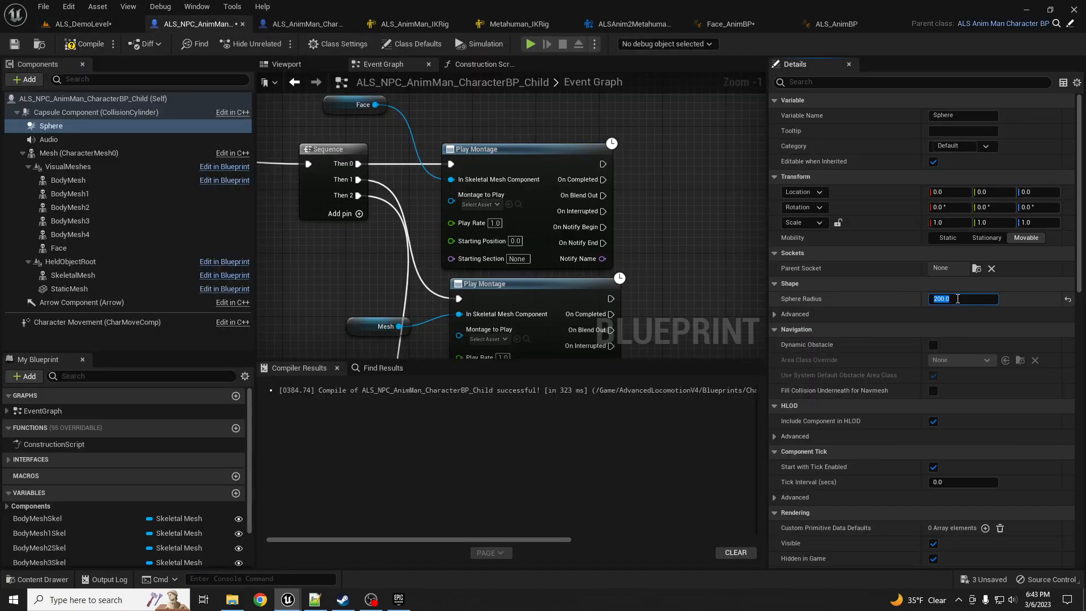
{"action": "left_click", "coordinate": [113, 26]}
{"action": "left_click", "coordinate": [204, 24]}
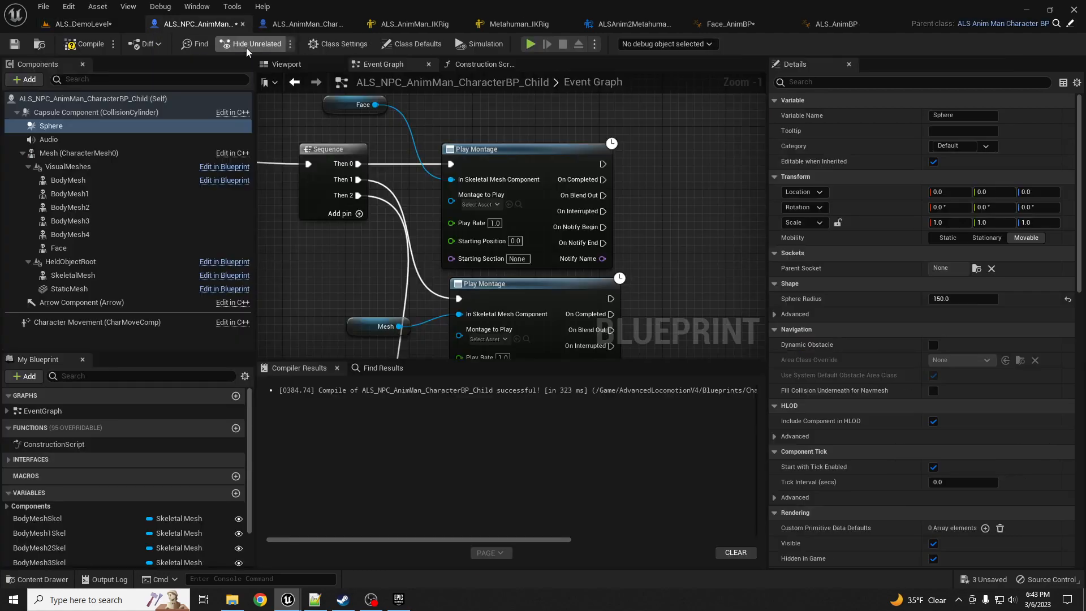
{"action": "key", "text": "F7"}
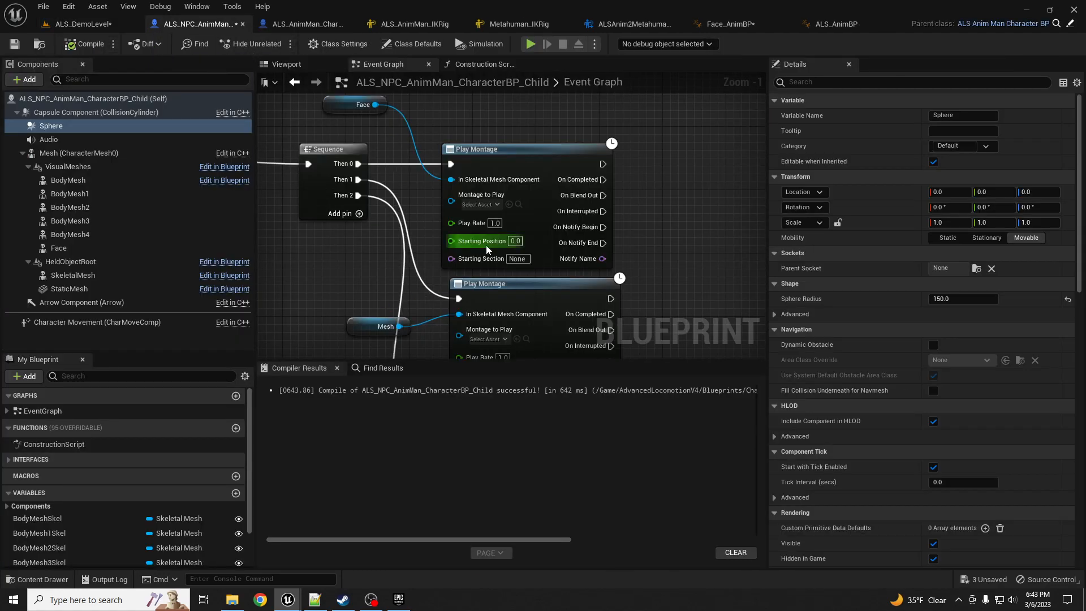
- Add a fourth output pin to the Sequence node
{"action": "right_click_drag", "start_coordinate": [617, 224], "coordinate": [655, 171]}
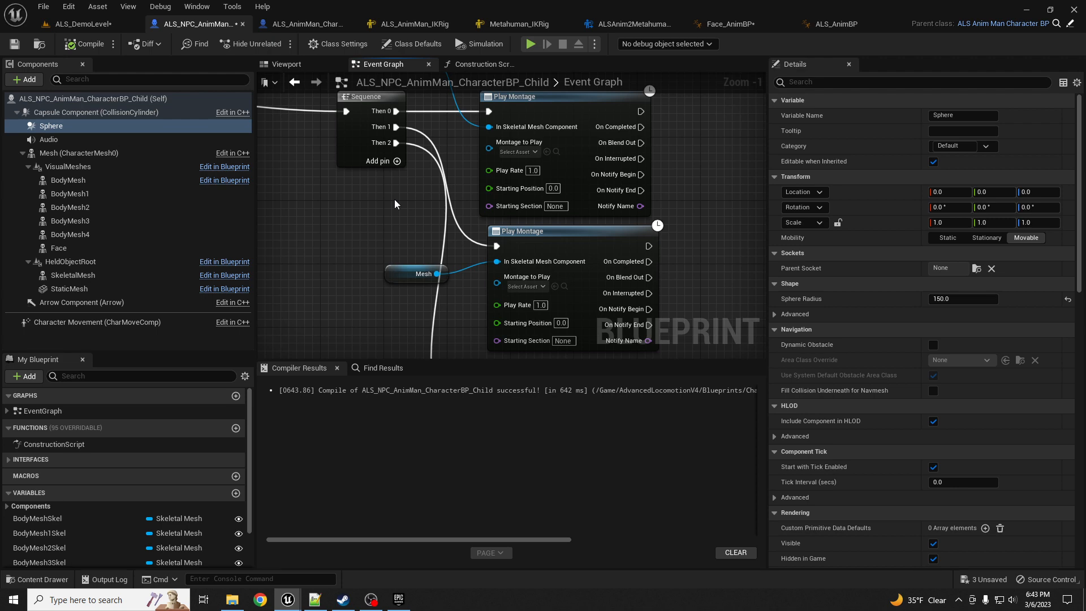
{"action": "left_click", "coordinate": [397, 161]}
{"action": "right_click_drag", "start_coordinate": [419, 232], "coordinate": [436, 163]}
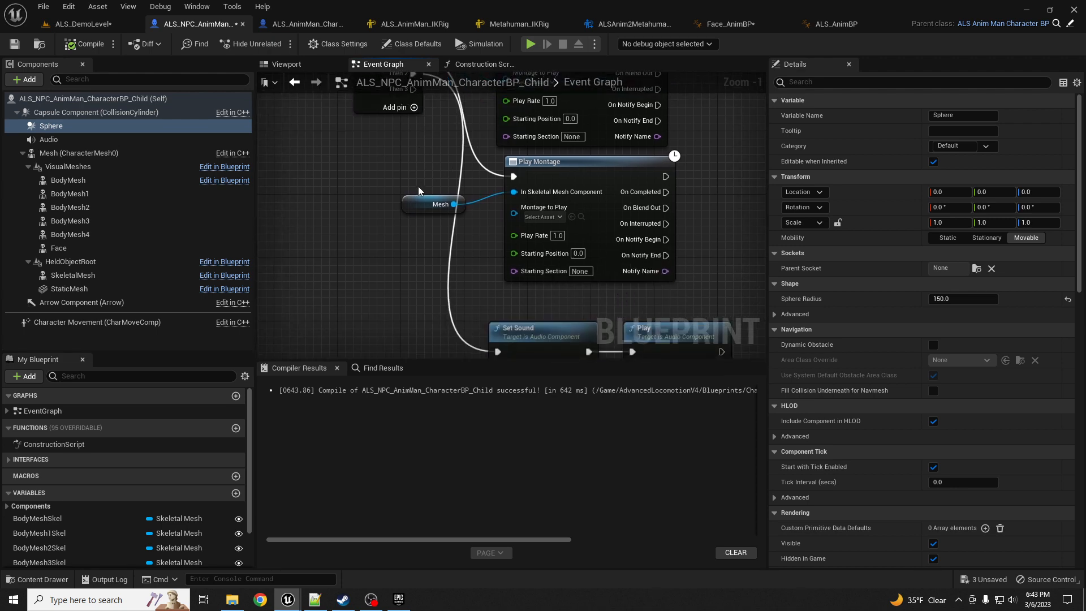
- Move the Set Sound, Play and Audio nodes together up to just below the second Play Montage node
{"action": "scroll", "coordinate": [419, 186], "scroll_direction": "down", "scroll_amount": 2}
{"action": "left_click_drag", "start_coordinate": [475, 273], "coordinate": [591, 323]}
{"action": "right_click_drag", "start_coordinate": [459, 283], "coordinate": [467, 248]}
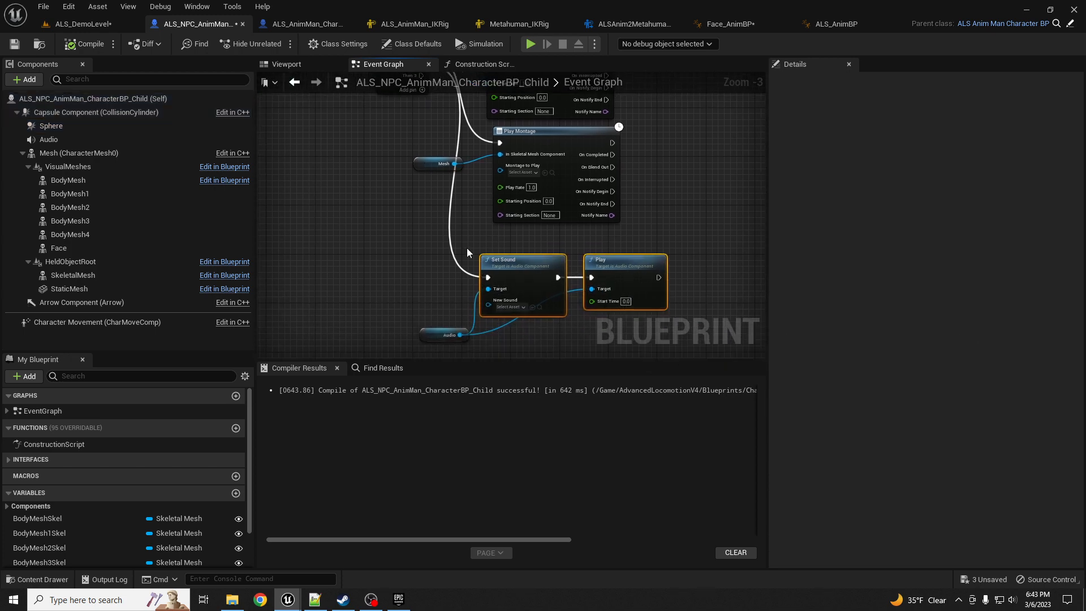
{"action": "left_click_drag", "start_coordinate": [422, 257], "coordinate": [582, 333]}
{"action": "left_click_drag", "start_coordinate": [412, 239], "coordinate": [618, 337]}
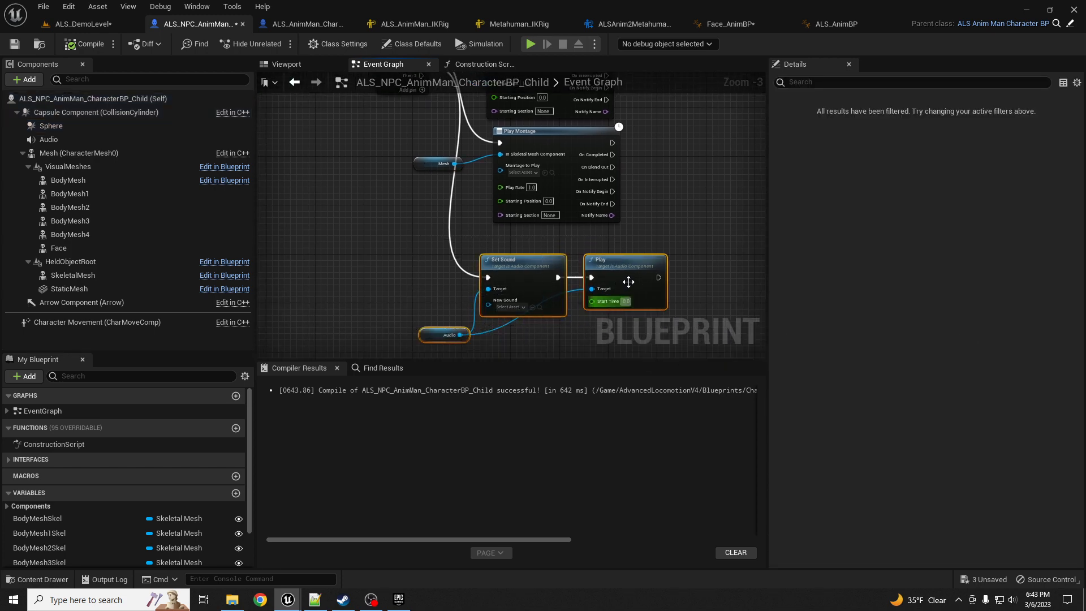
{"action": "left_click_drag", "start_coordinate": [622, 268], "coordinate": [634, 244]}
{"action": "mouse_move", "coordinate": [405, 235]}
{"action": "right_mouse_down"}
{"action": "mouse_move", "coordinate": [410, 296]}
{"action": "mouse_move", "coordinate": [407, 251]}
{"action": "right_mouse_up"}
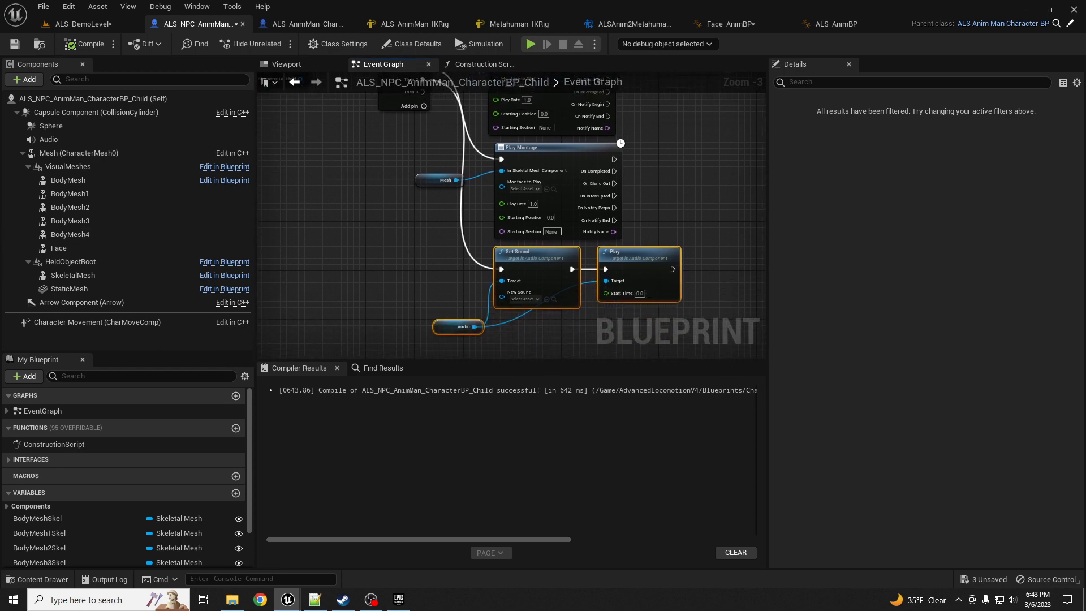
- Enlarge the graph area and add a Get Controller node below the audio nodes
{"action": "right_click_drag", "start_coordinate": [317, 215], "coordinate": [298, 224]}
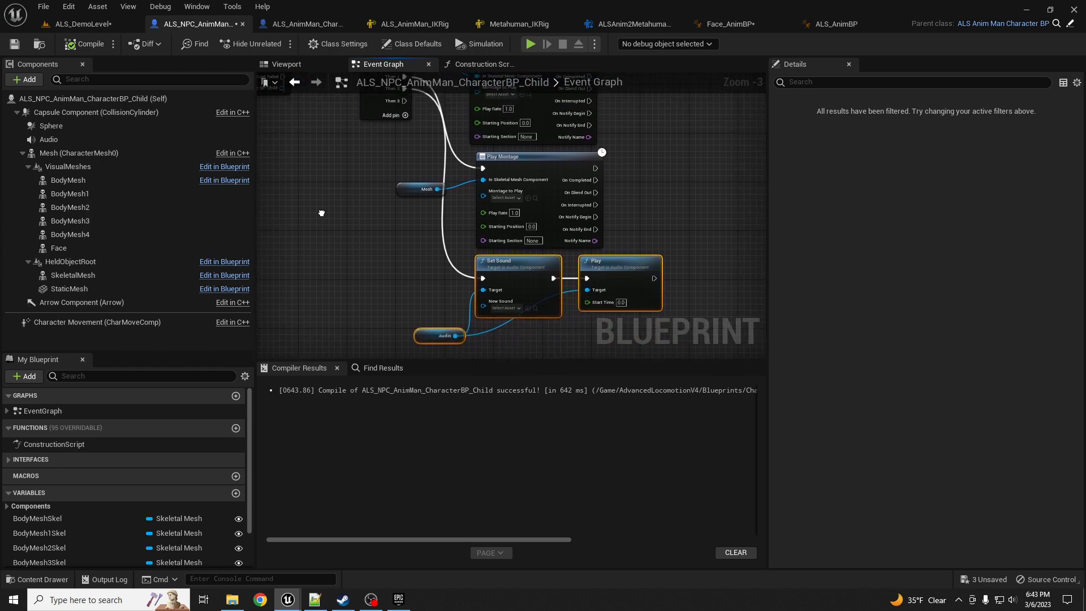
{"action": "left_click_drag", "start_coordinate": [430, 367], "coordinate": [431, 437]}
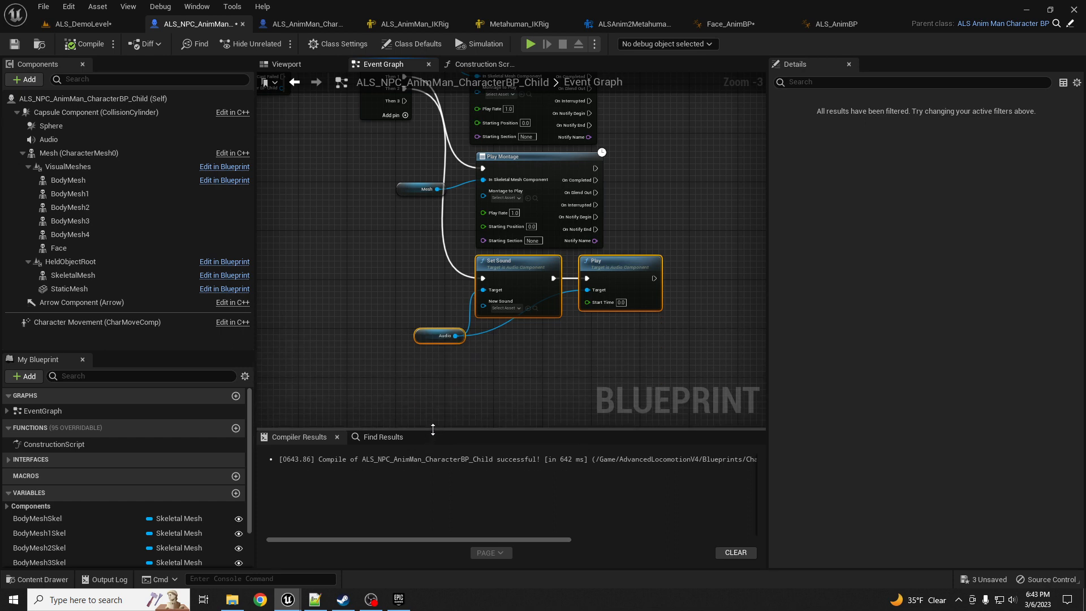
{"action": "right_click", "coordinate": [400, 380]}
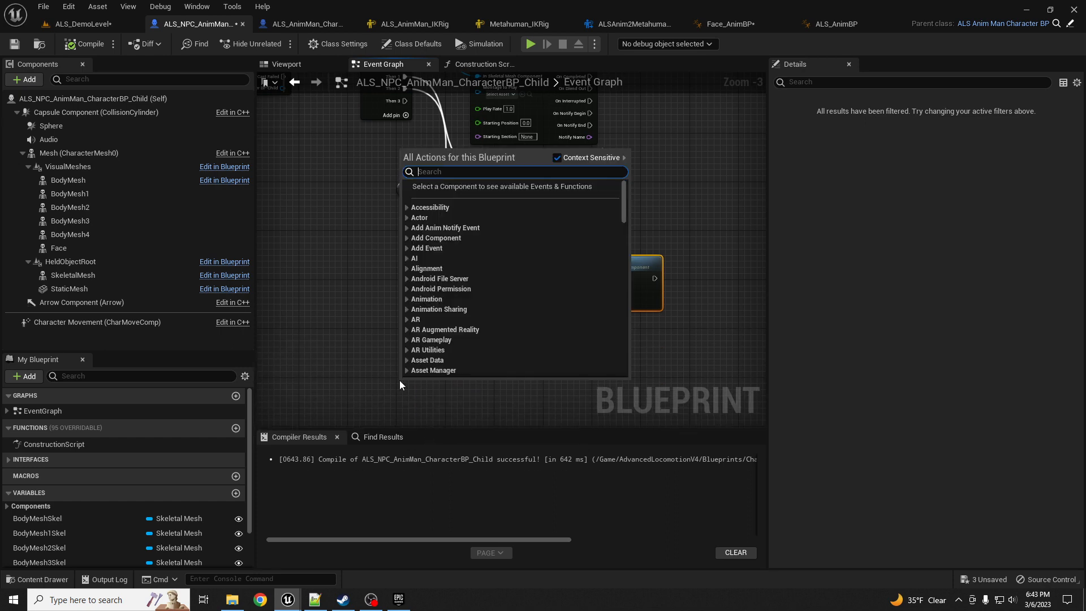
{"action": "type", "text": "getcontroller"}
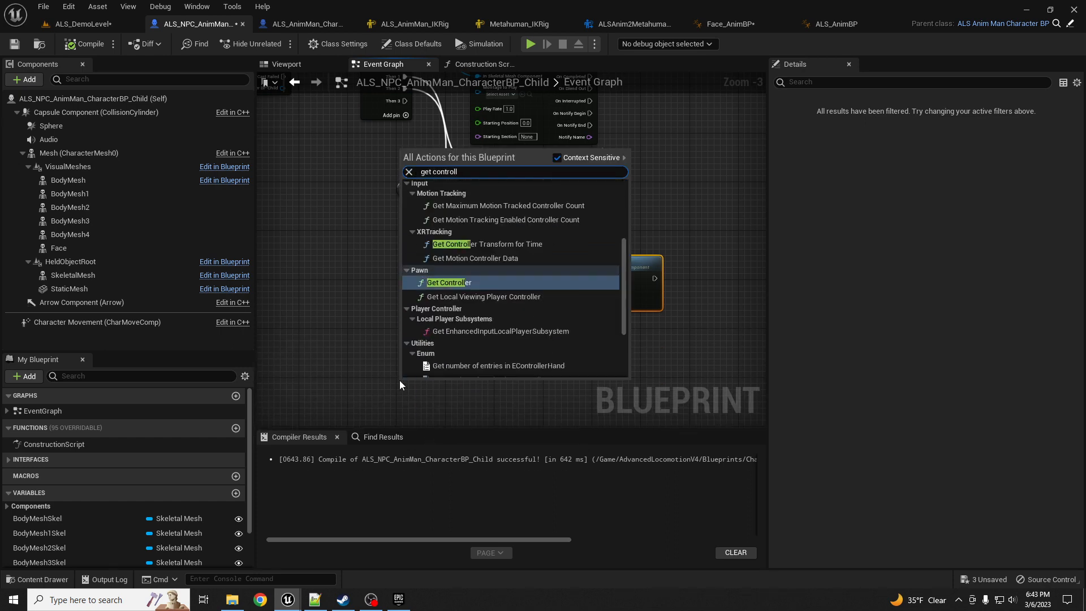
{"action": "key", "text": "Return"}
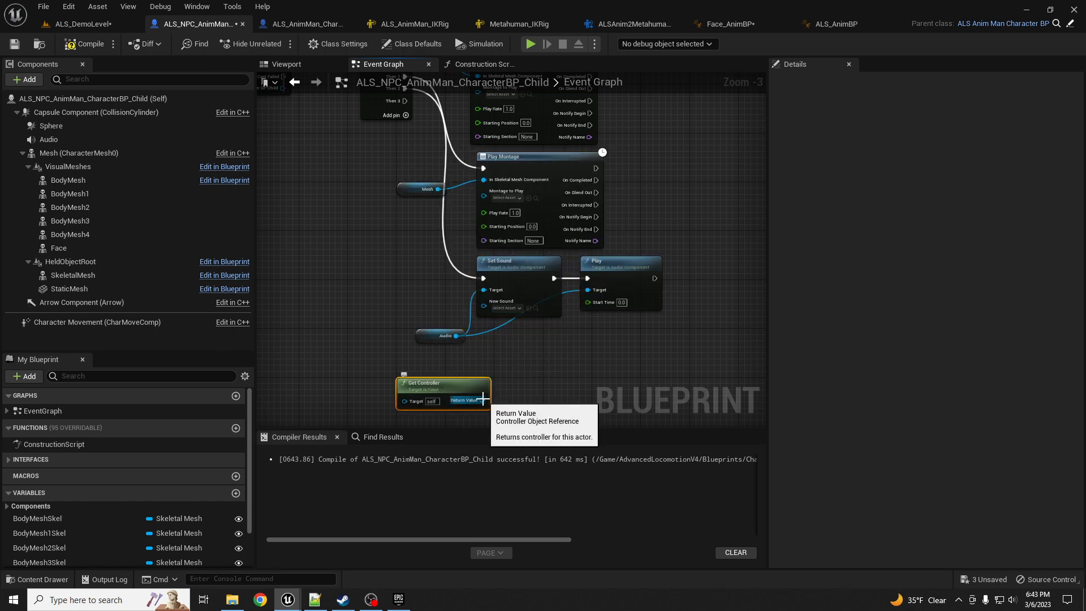
- Add a Get AIController node fed by Get Controller's return value and place it right beside that node
{"action": "left_click_drag", "start_coordinate": [482, 400], "coordinate": [528, 377]}
{"action": "type", "text": "get "}
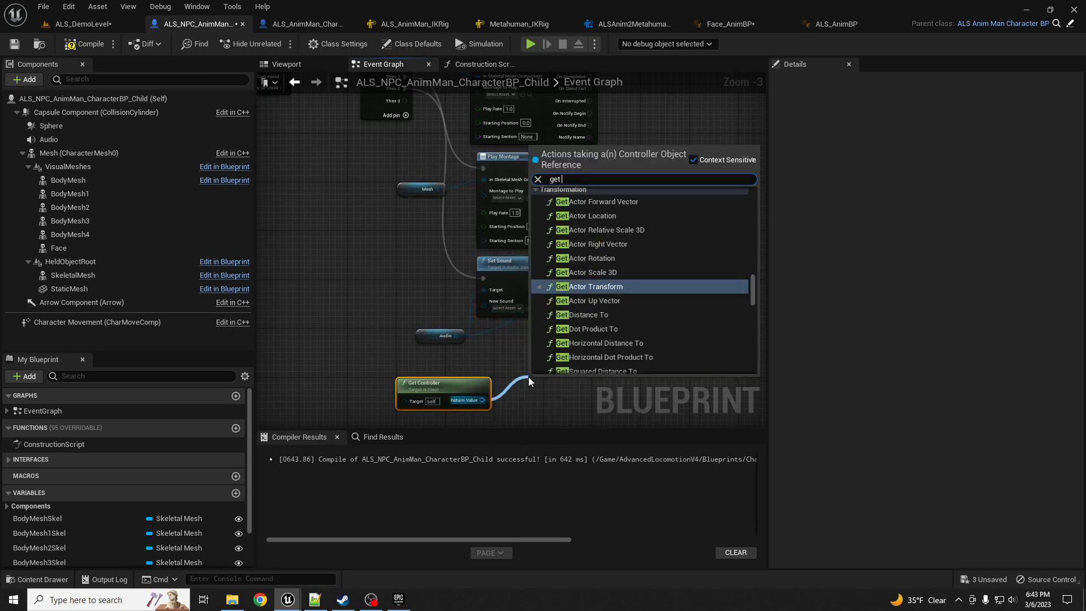
{"action": "type", "text": "ai contr"}
{"action": "key", "text": "Return"}
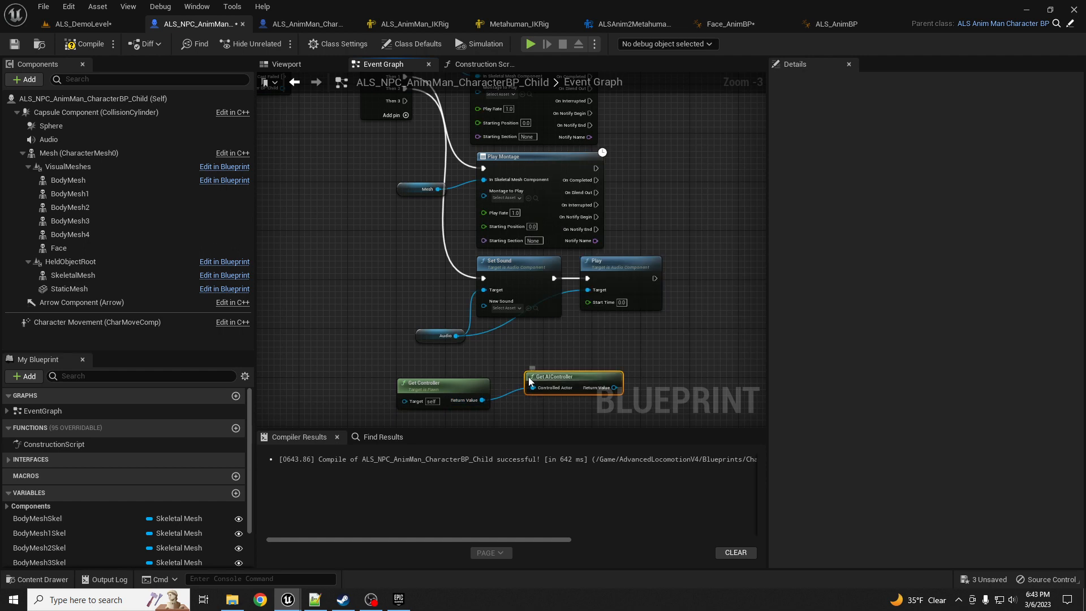
{"action": "left_click_drag", "start_coordinate": [532, 376], "coordinate": [506, 383]}
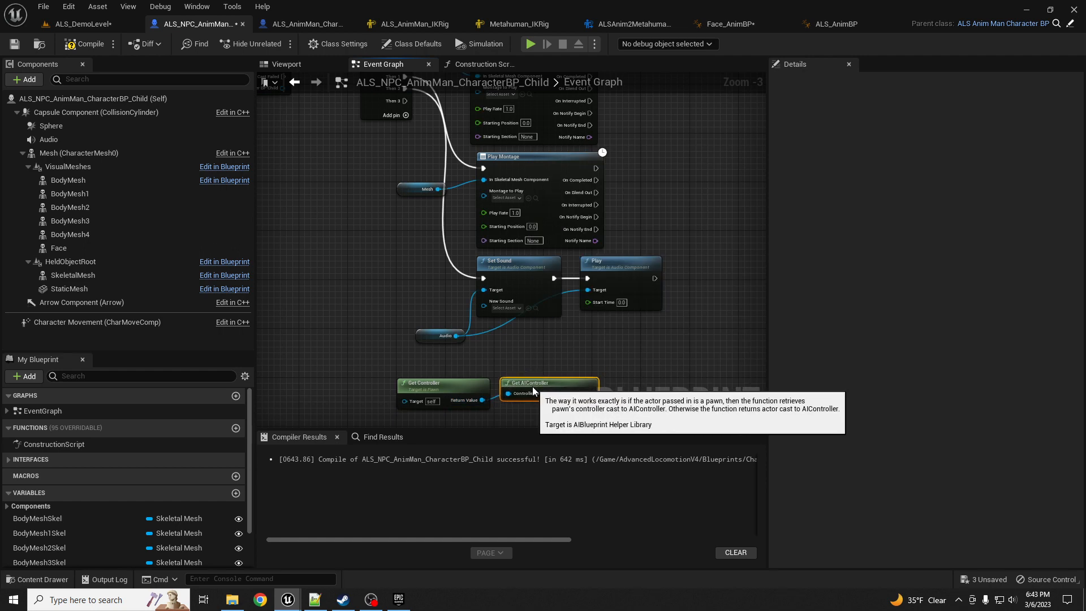
{"action": "right_click_drag", "start_coordinate": [546, 358], "coordinate": [462, 345]}
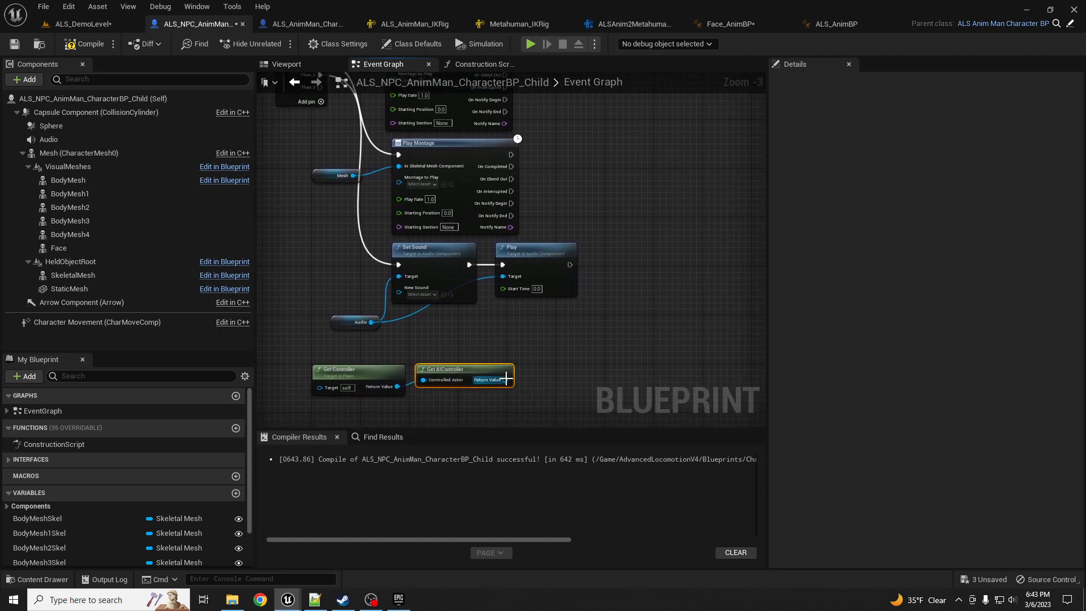
- Get the Brain Component from the Get AIController return value
{"action": "left_click_drag", "start_coordinate": [505, 379], "coordinate": [545, 356]}
{"action": "type", "text": "get"}
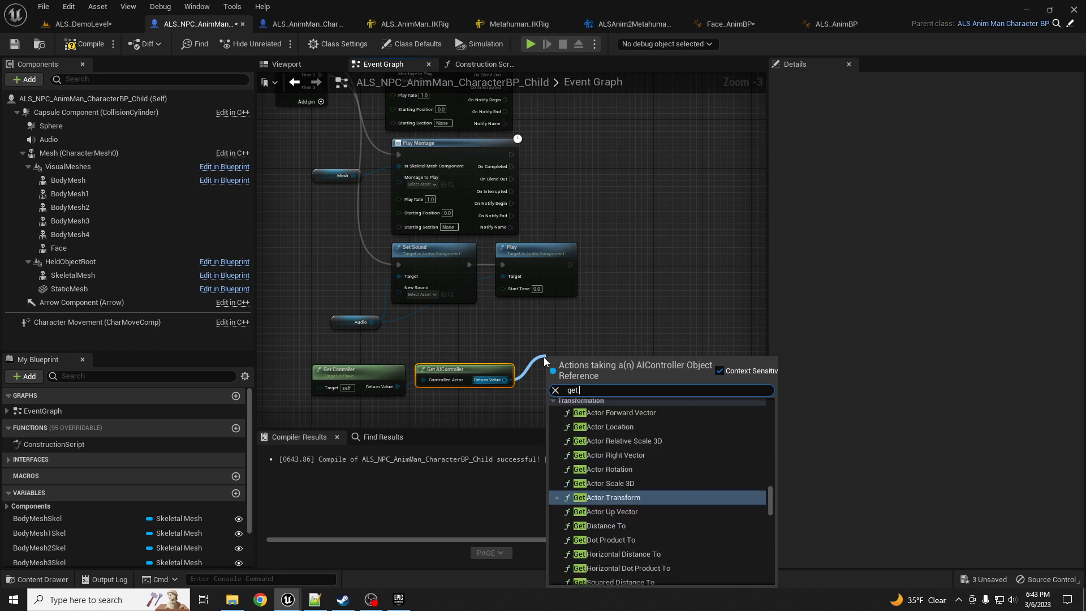
{"action": "type", "text": " brain"}
{"action": "key", "text": "Return"}
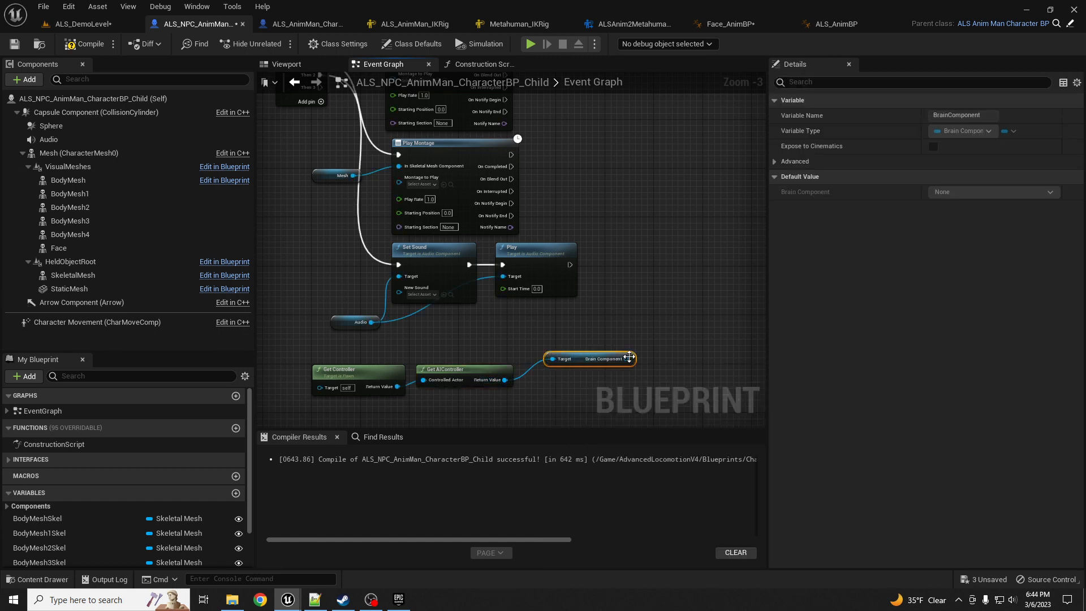
- Add a Stop Logic node targeting the Brain Component and connect it to the Sequence's Then 3 output
{"action": "mouse_move", "coordinate": [627, 358]}
{"action": "left_mouse_down"}
{"action": "mouse_move", "coordinate": [650, 344]}
{"action": "mouse_move", "coordinate": [643, 355]}
{"action": "left_mouse_up"}
{"action": "type", "text": "stop lo"}
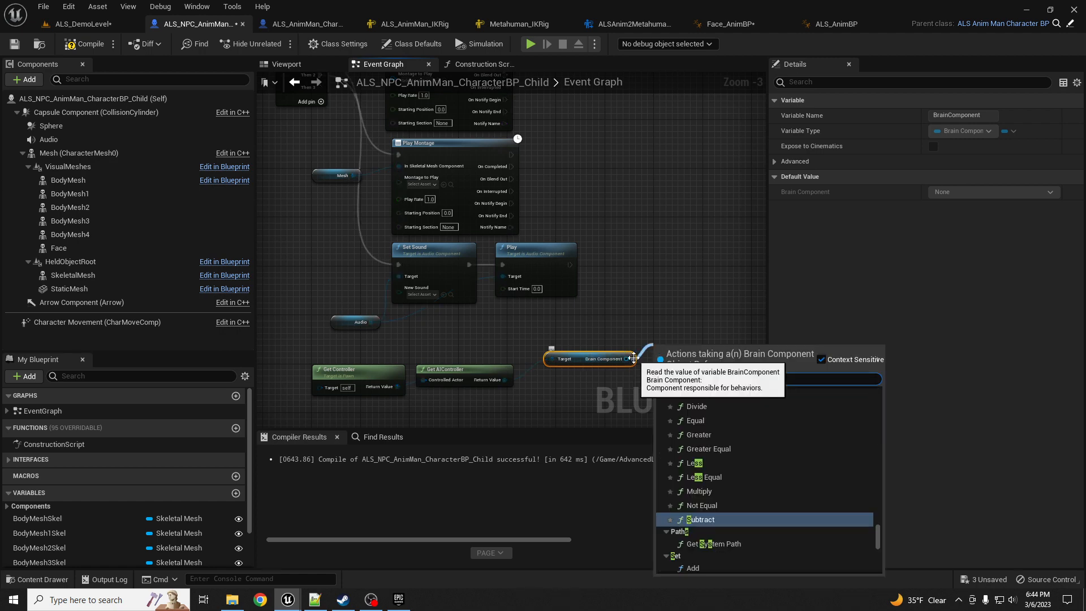
{"action": "type", "text": "g"}
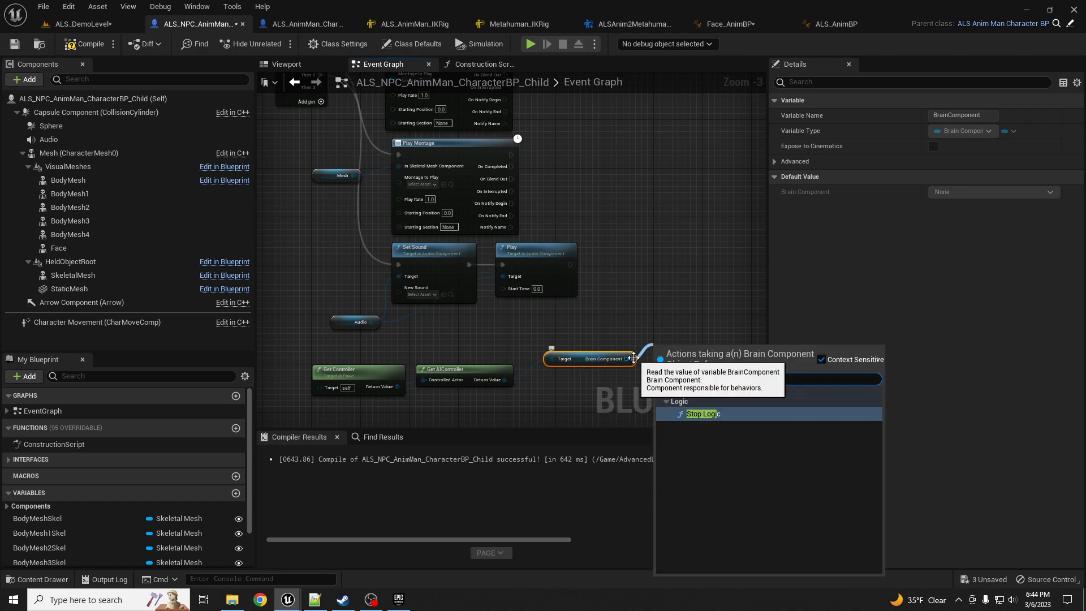
{"action": "key", "text": "Return"}
{"action": "right_click_drag", "start_coordinate": [322, 109], "coordinate": [344, 139]}
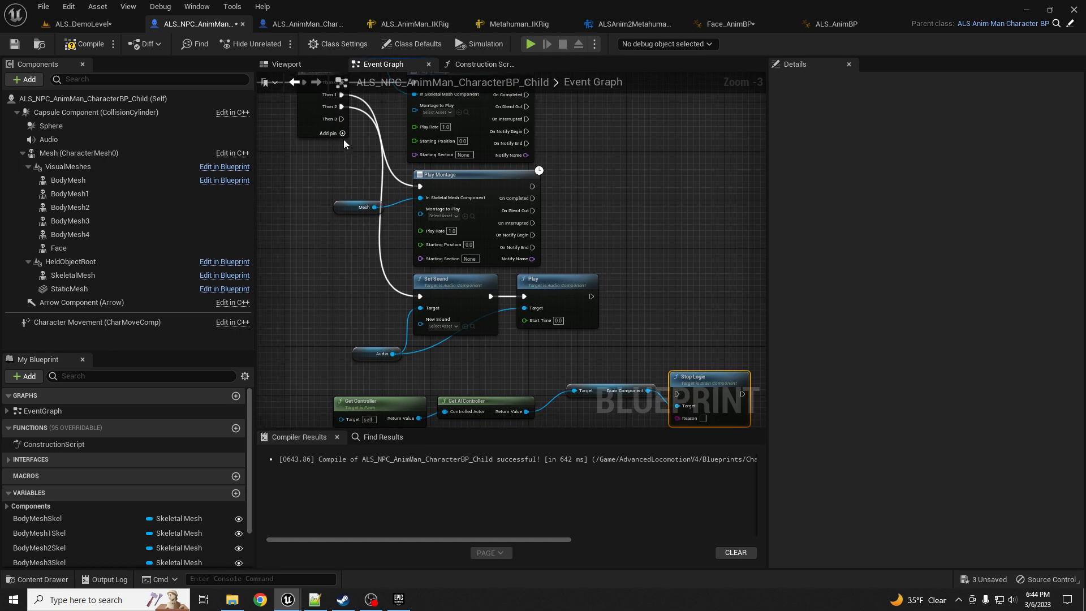
{"action": "left_click_drag", "start_coordinate": [340, 120], "coordinate": [680, 398]}
- Route the Stop Logic execution wire below the audio nodes with a reroute node, and align the Brain Component and Stop Logic nodes
{"action": "double_click", "coordinate": [512, 266]}
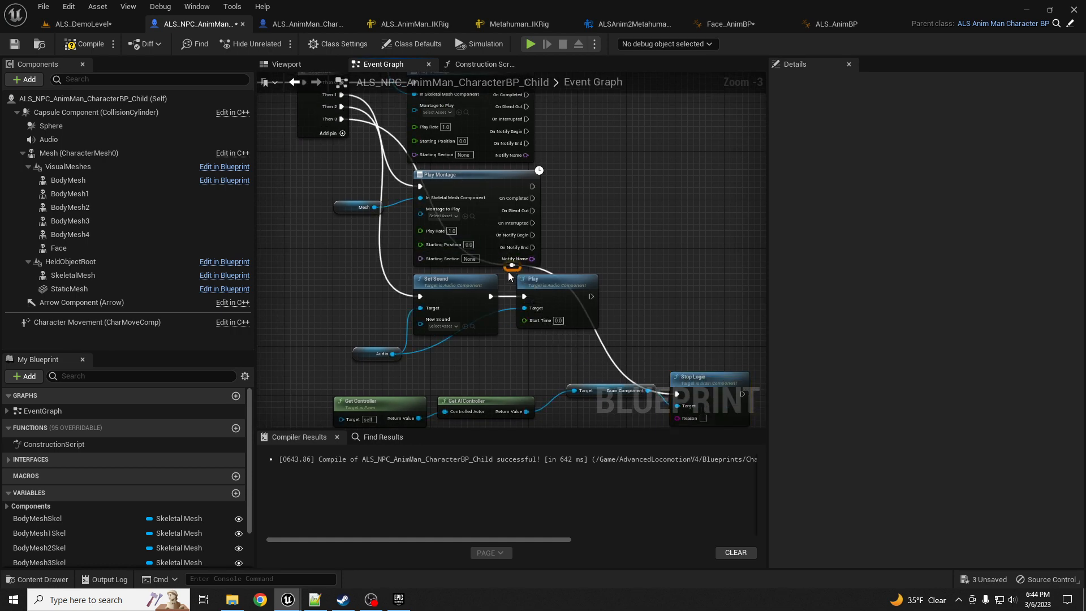
{"action": "left_click_drag", "start_coordinate": [509, 275], "coordinate": [424, 398]}
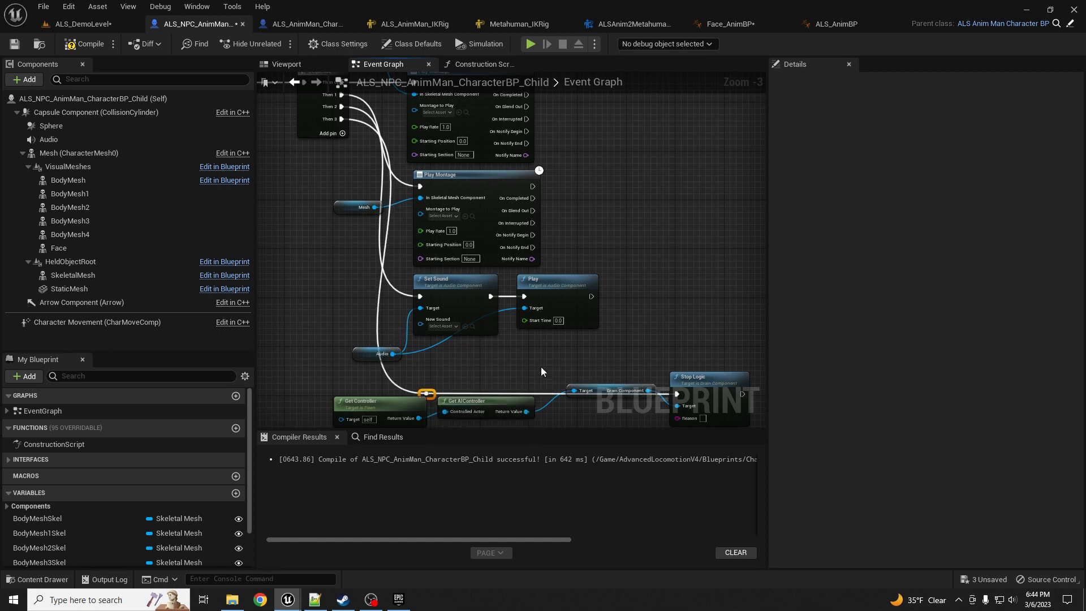
{"action": "left_click_drag", "start_coordinate": [597, 393], "coordinate": [585, 412]}
{"action": "right_click_drag", "start_coordinate": [585, 411], "coordinate": [589, 375]}
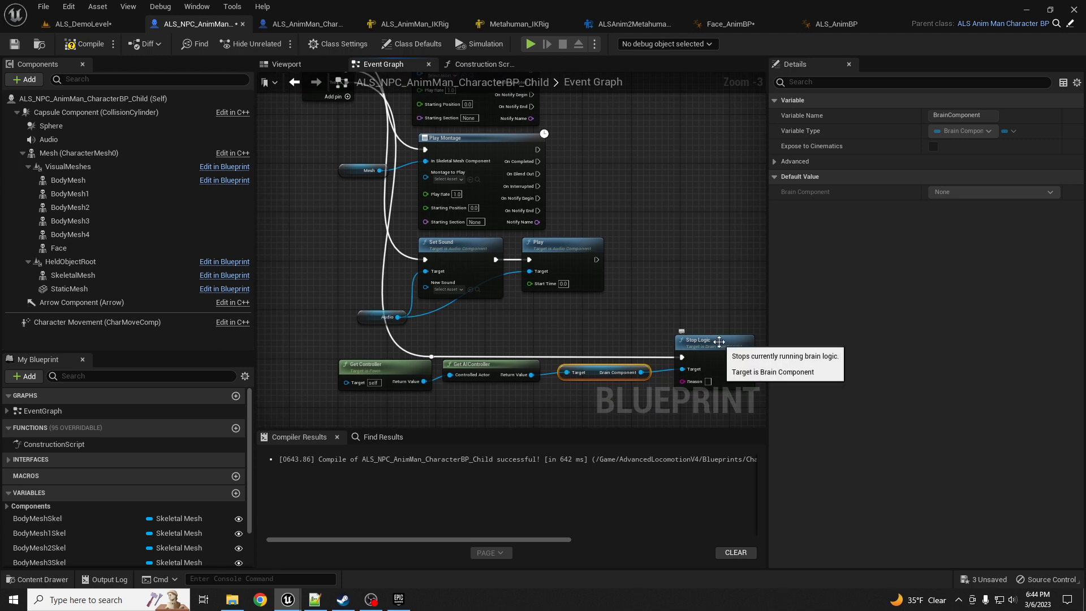
{"action": "left_click_drag", "start_coordinate": [715, 340], "coordinate": [702, 340]}
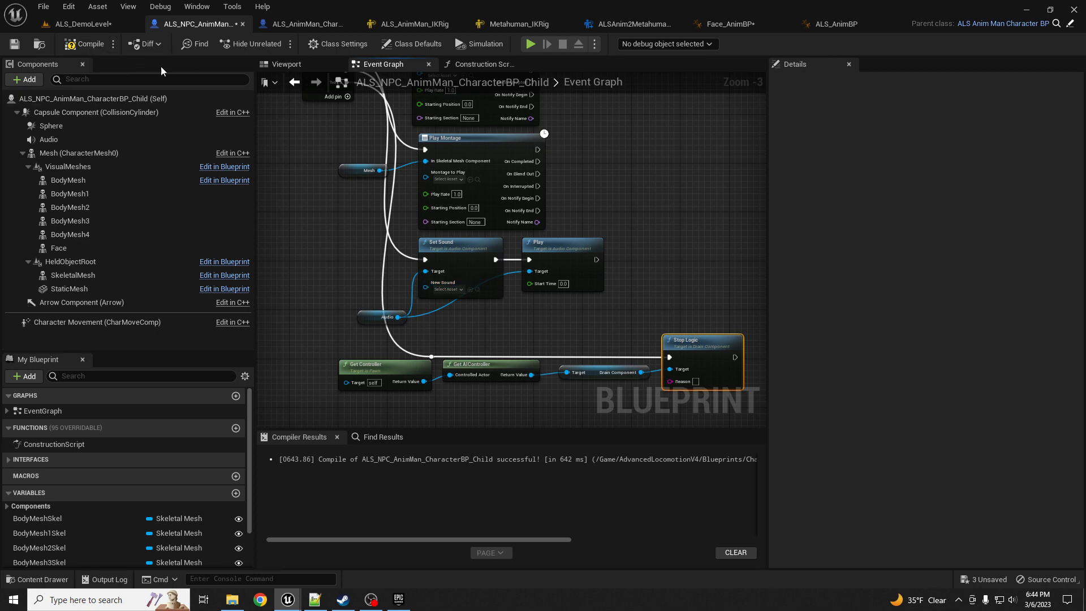
- Compile the NPC blueprint and save all modified assets
{"action": "left_click", "coordinate": [91, 44]}
{"action": "key", "text": "ctrl+shift+s"}
{"action": "right_click_drag", "start_coordinate": [599, 216], "coordinate": [601, 229]}
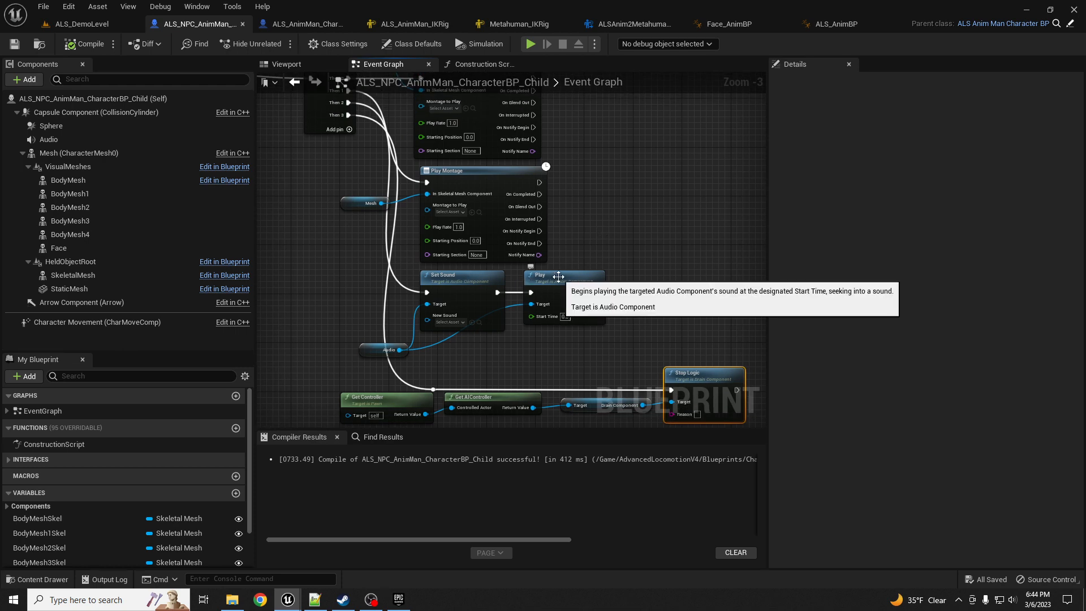
{"action": "right_click_drag", "start_coordinate": [592, 228], "coordinate": [599, 293]}
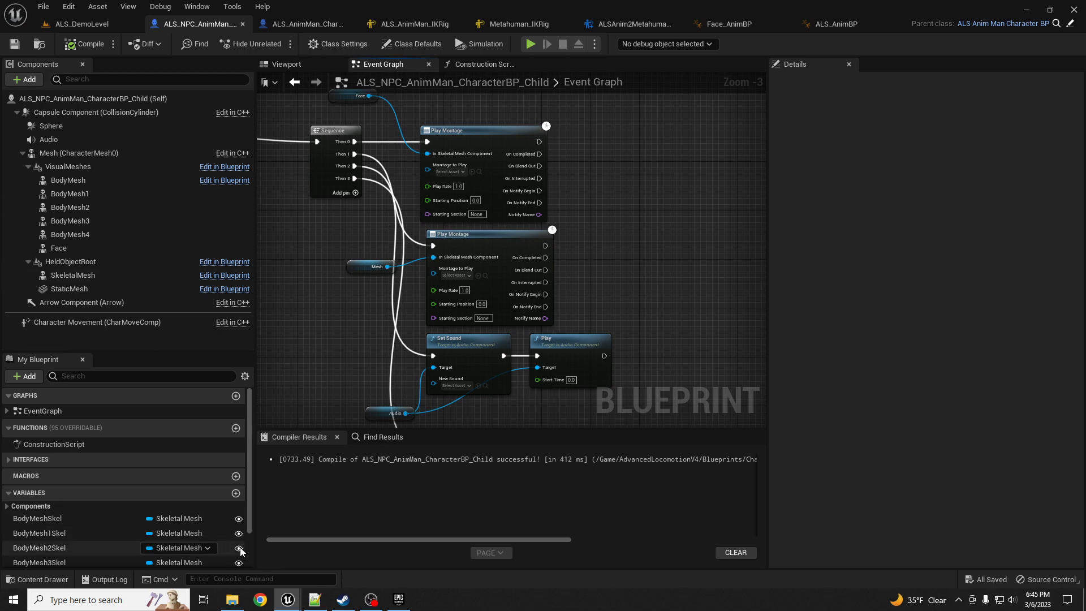
- Return to ALS_DemoLevel and bring the floating Content Browser window over the level viewport
{"action": "left_click", "coordinate": [232, 600]}
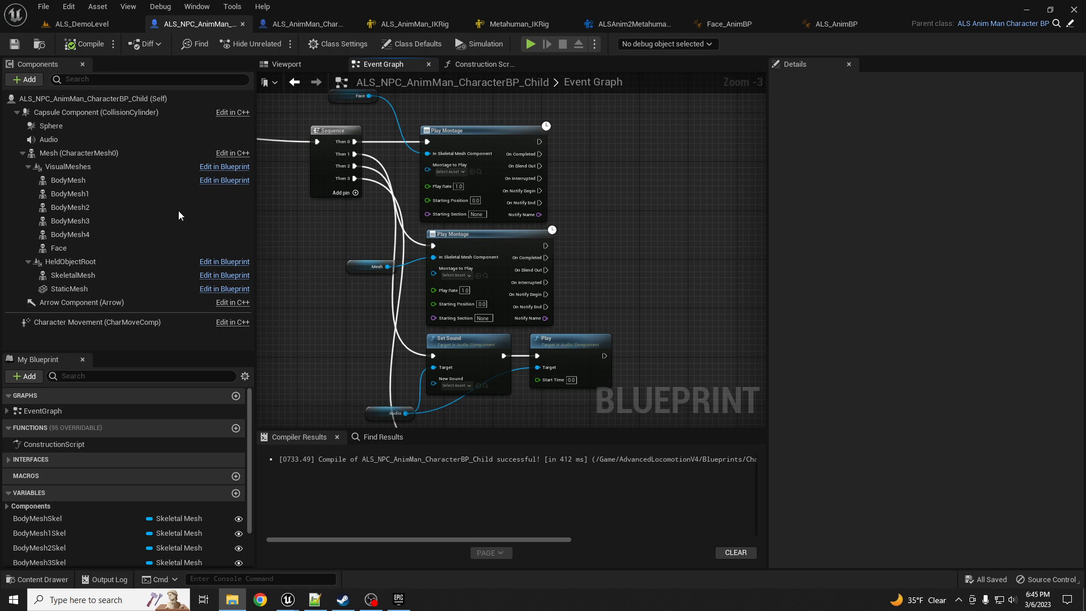
{"action": "left_click", "coordinate": [177, 81]}
{"action": "left_click", "coordinate": [82, 23]}
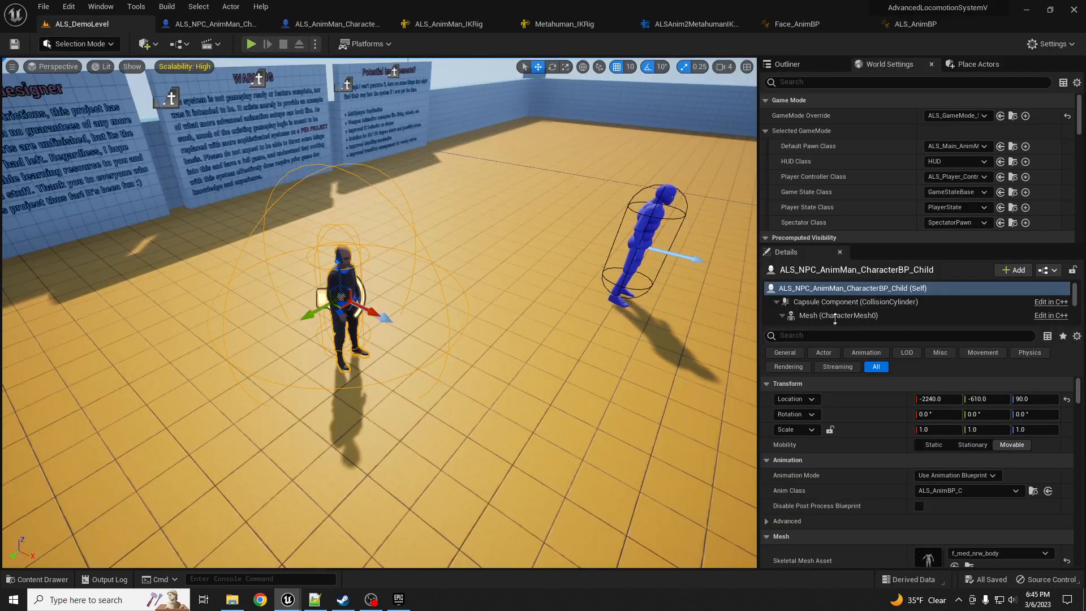
{"action": "left_click_drag", "start_coordinate": [0, 362], "coordinate": [804, 151]}
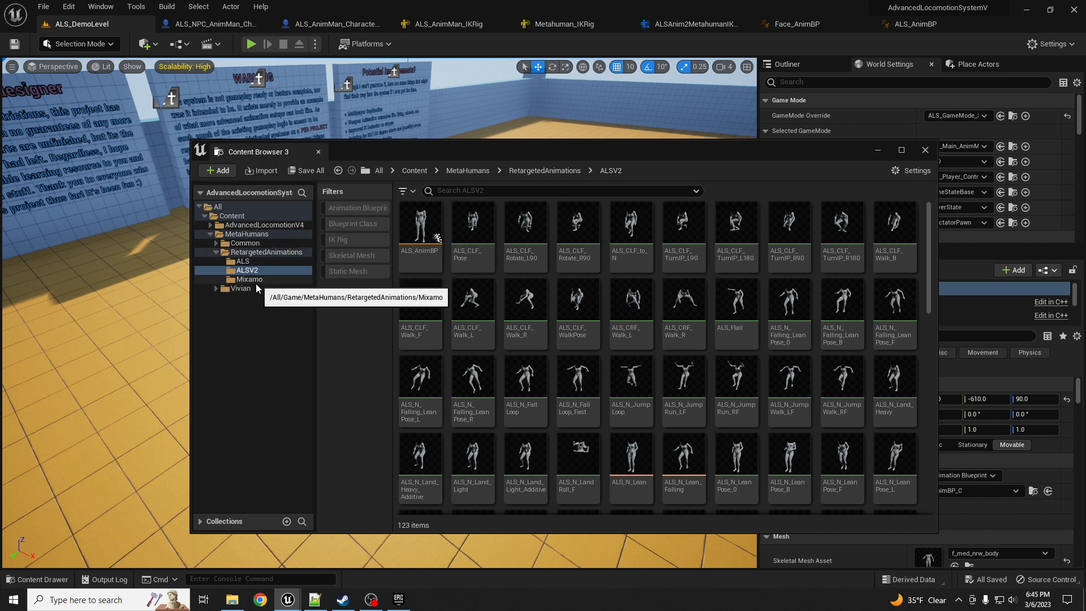
- Import the GreatYouAreHere.wav sound into the project's Content folder and save the new asset
{"action": "left_click", "coordinate": [237, 217]}
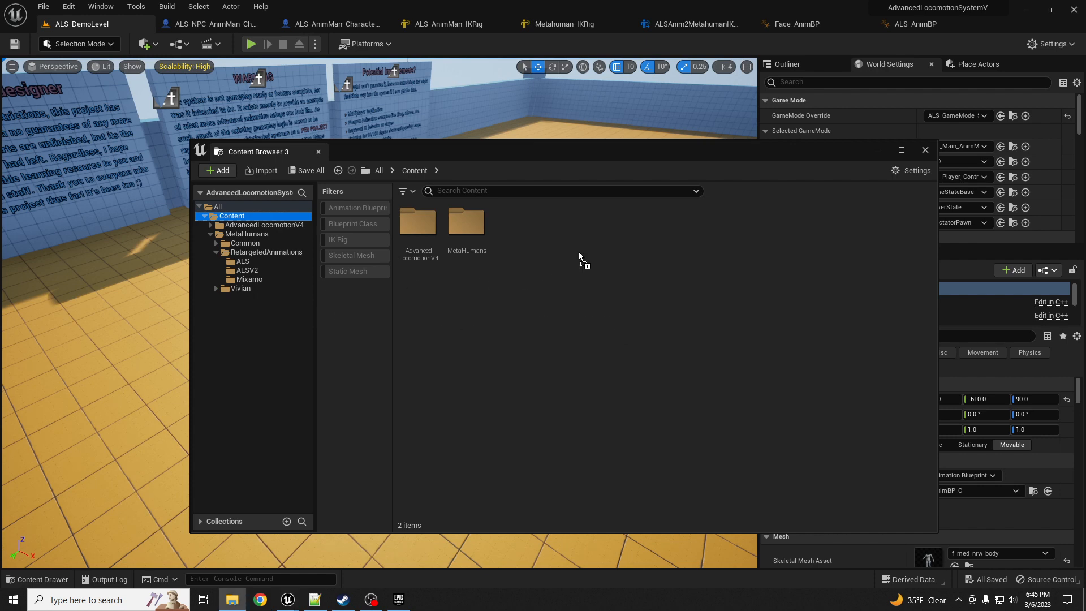
{"action": "left_click_drag", "start_coordinate": [579, 252], "coordinate": [569, 249]}
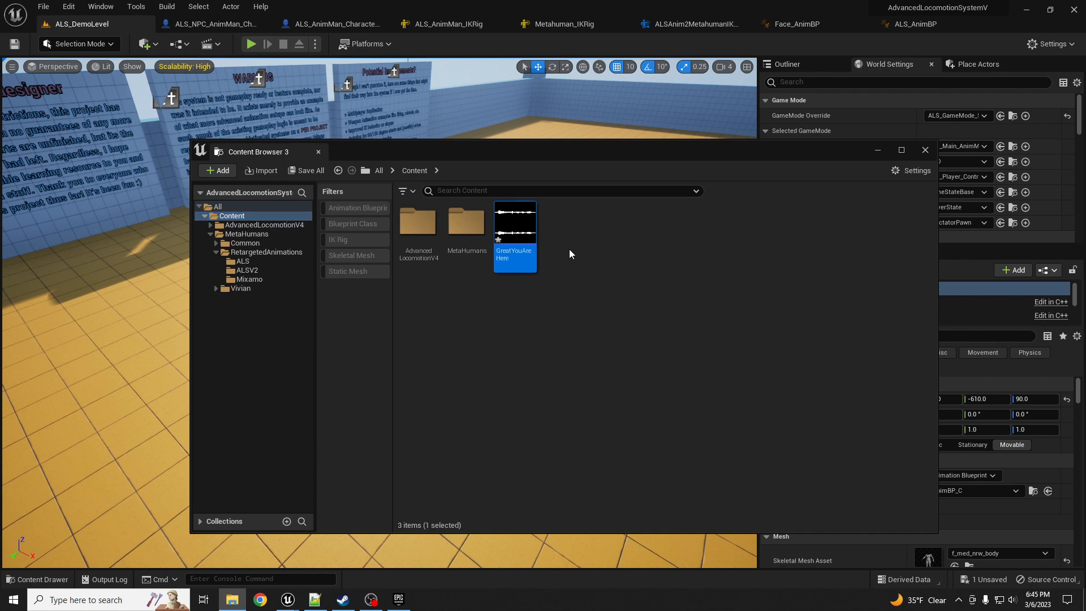
{"action": "left_click", "coordinate": [514, 224]}
{"action": "key", "text": "XF86AudioRaiseVolume"}
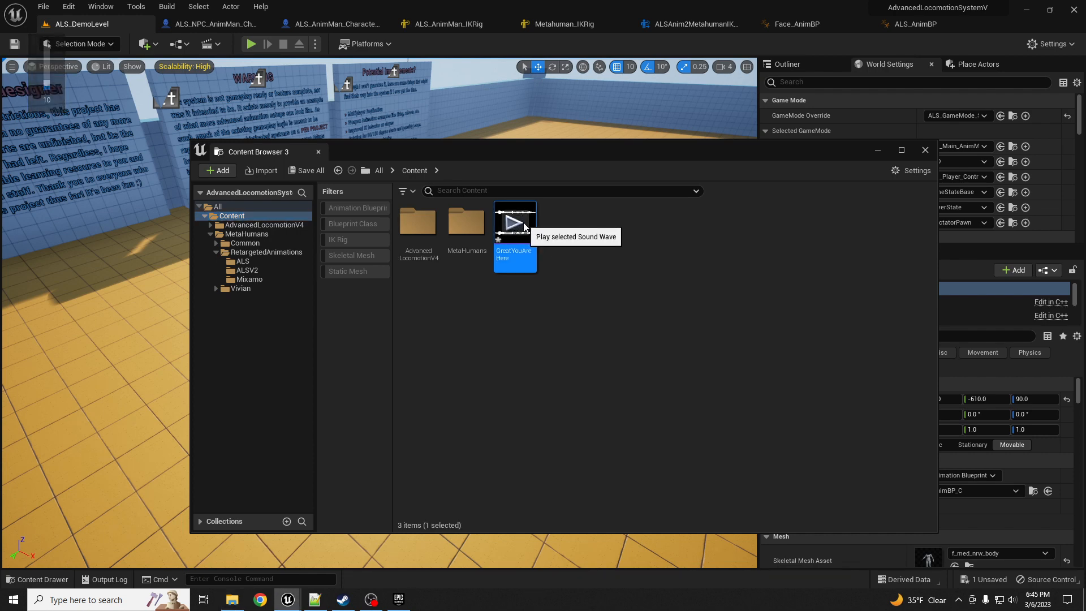
{"action": "mouse_move", "coordinate": [510, 245]}
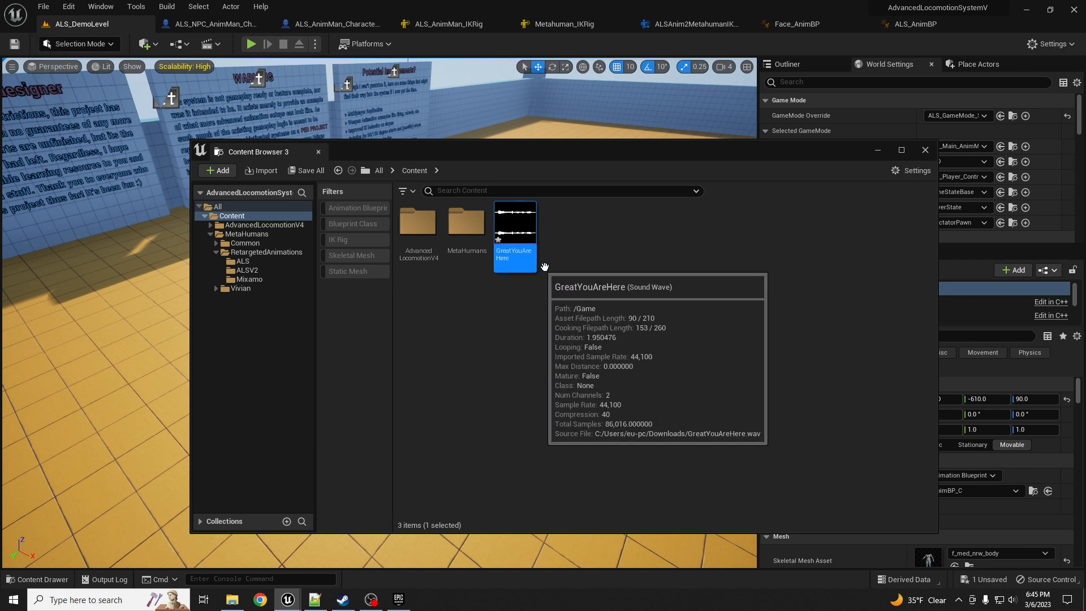
{"action": "key", "text": "ctrl+s"}
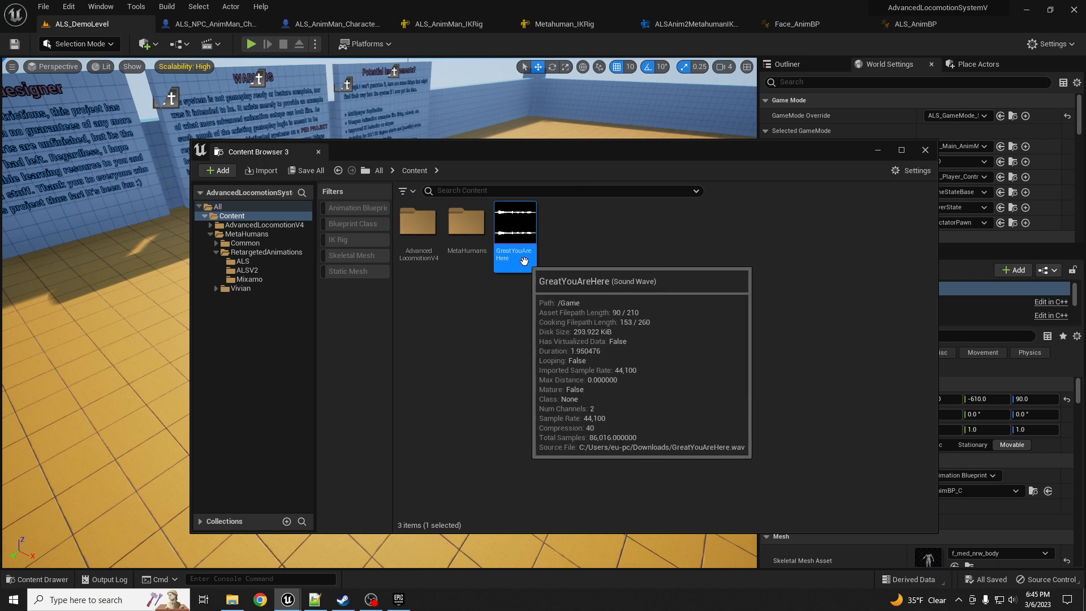
- Enable the MetahumanSDK plugin for the project
{"action": "left_click", "coordinate": [69, 6]}
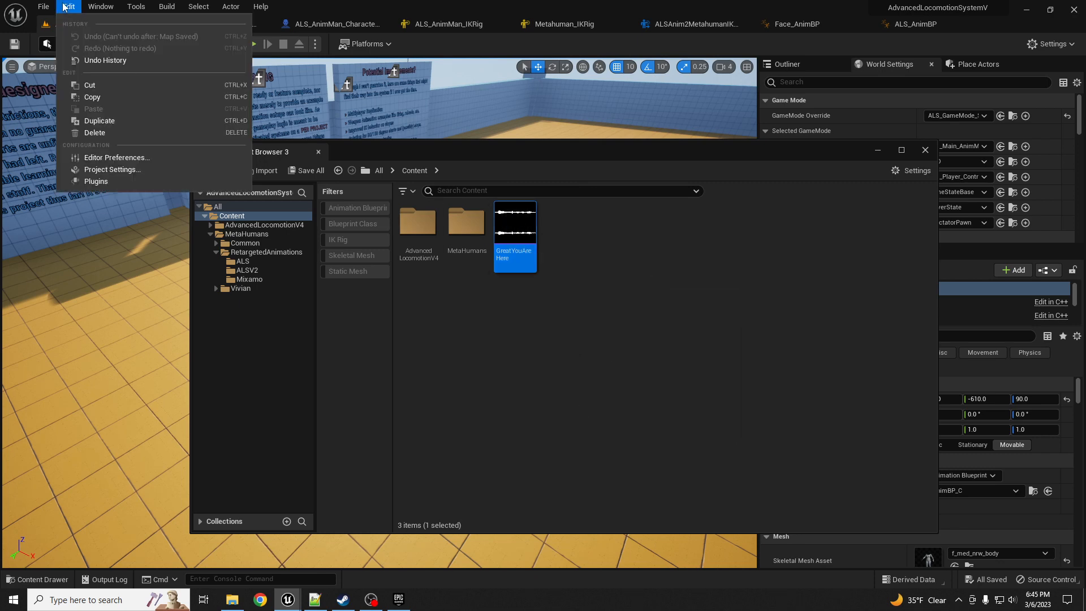
{"action": "left_click", "coordinate": [111, 182]}
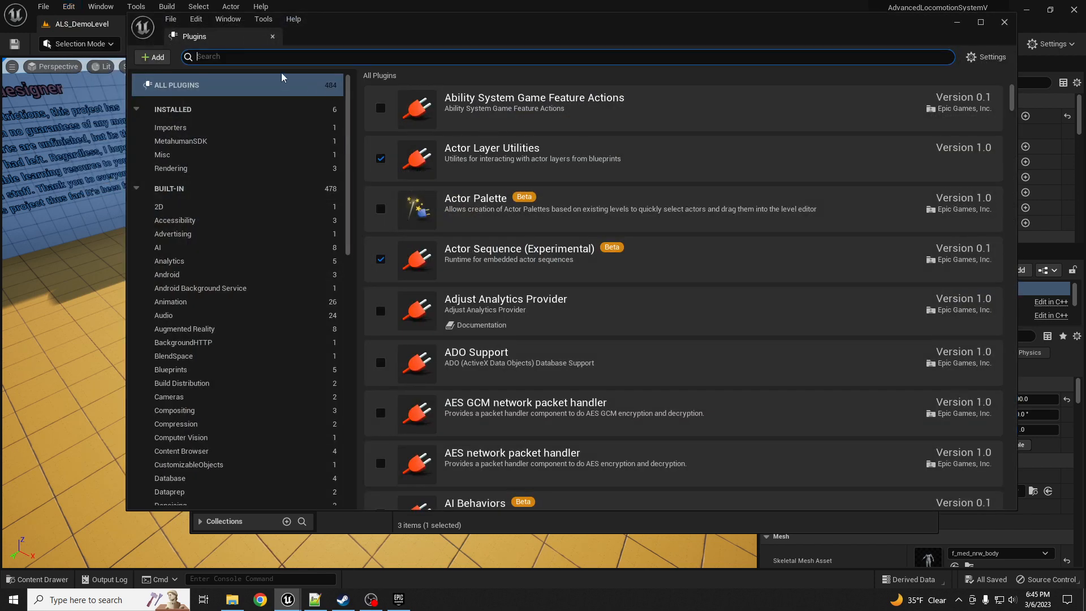
{"action": "left_click", "coordinate": [248, 56]}
{"action": "type", "text": "metah"}
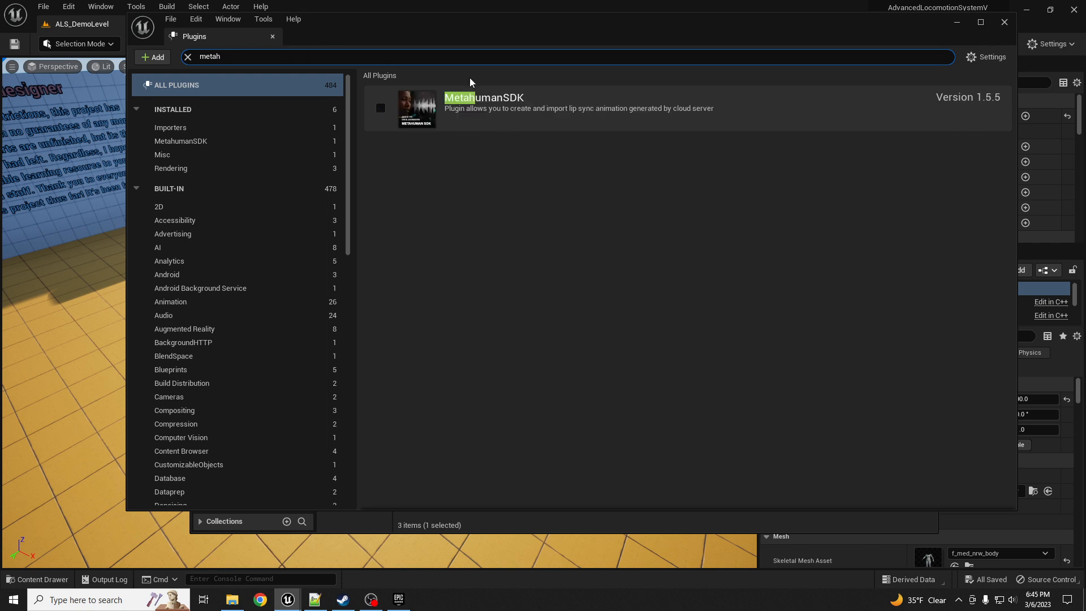
{"action": "left_click", "coordinate": [380, 108]}
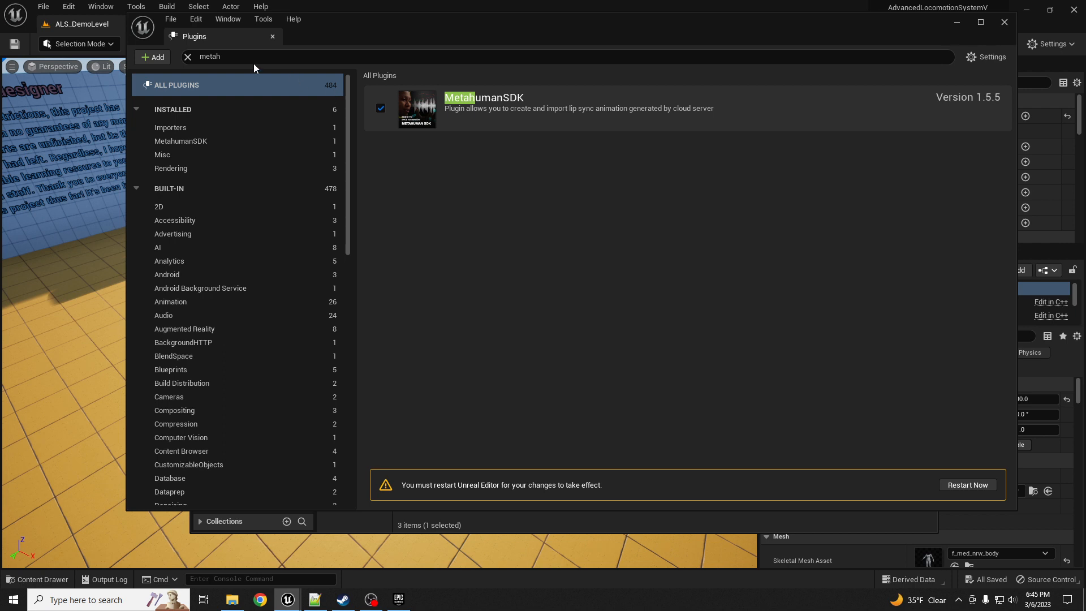
- Look up the Groom plugins and restart the editor to apply the plugin change
{"action": "left_click", "coordinate": [211, 56]}
{"action": "type", "text": "g"}
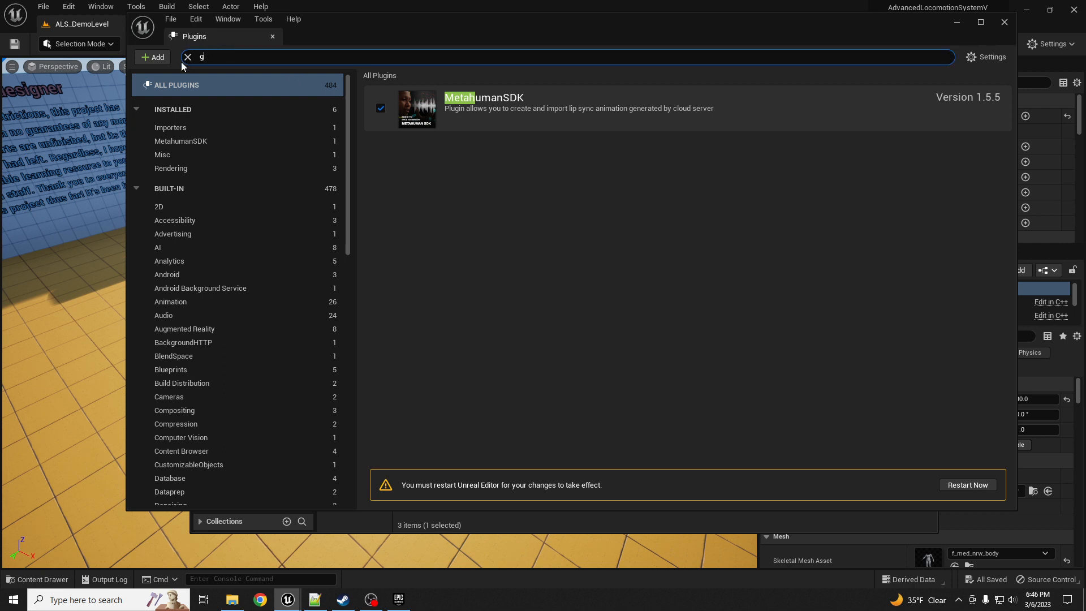
{"action": "type", "text": "room"}
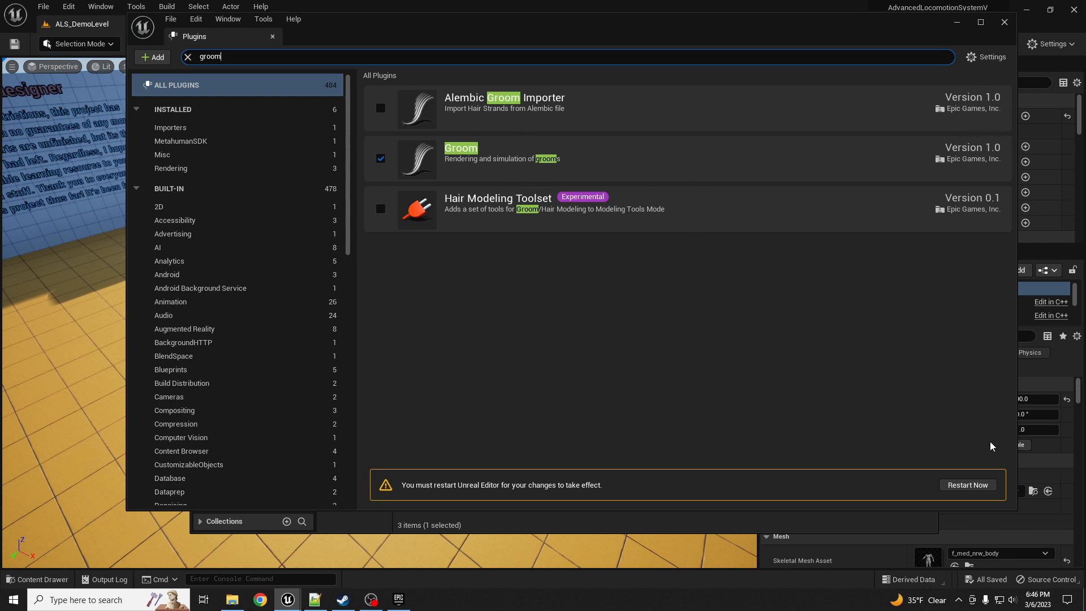
{"action": "left_click", "coordinate": [971, 484]}
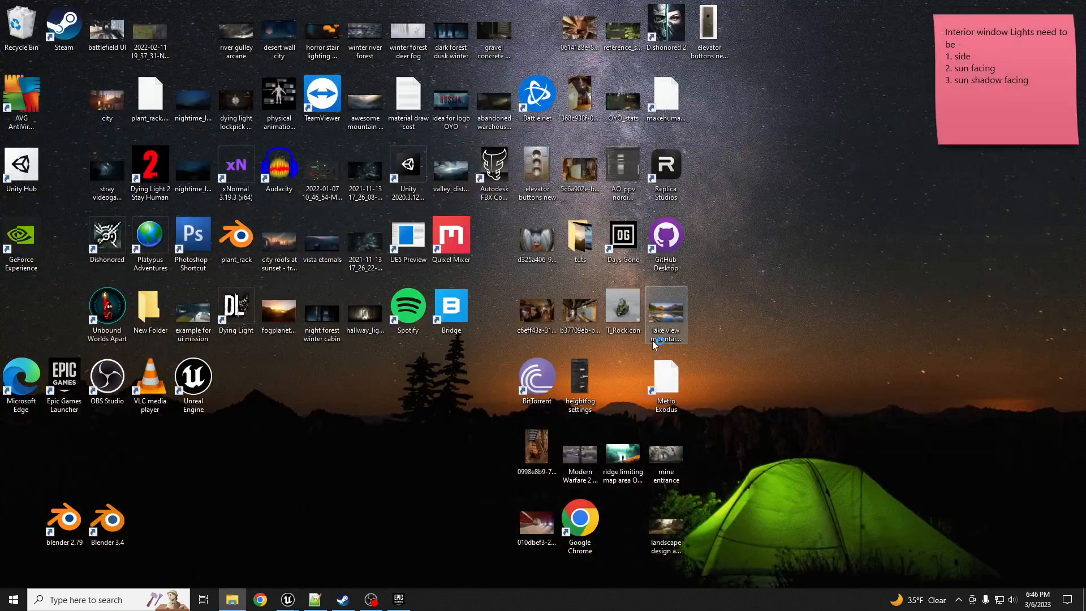
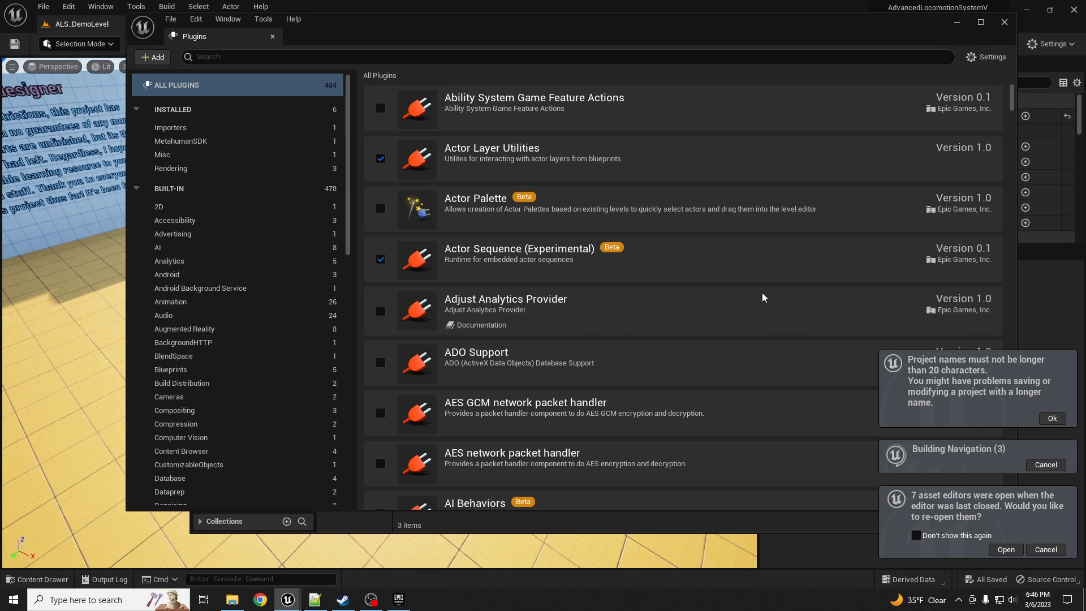
- Close the Plugins window and reopen the previously open asset editors, dismissing the project name notice
{"action": "left_click", "coordinate": [1005, 22]}
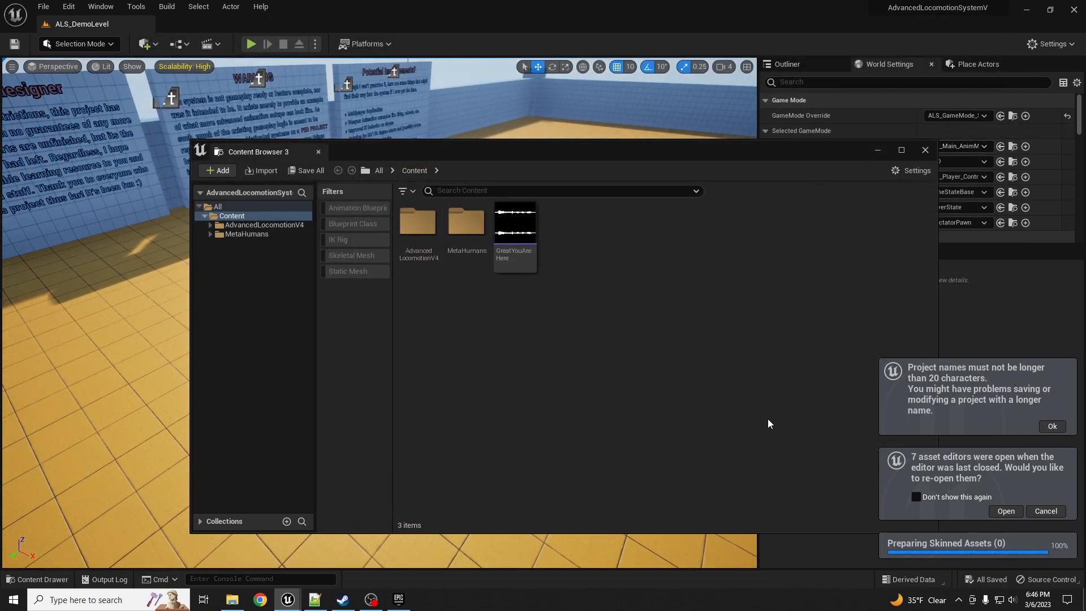
{"action": "left_click", "coordinate": [1052, 427]}
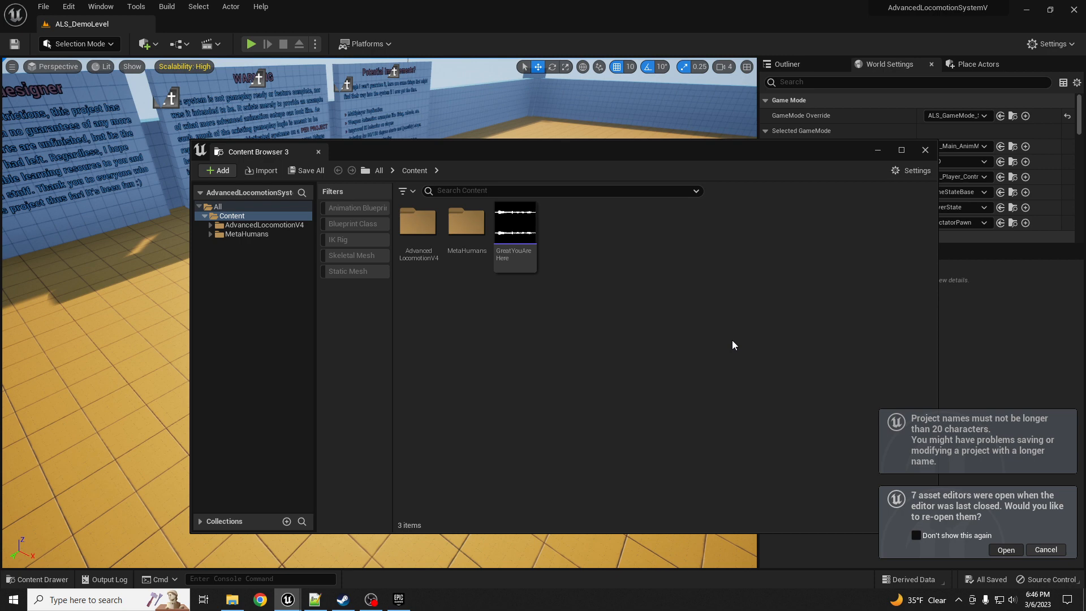
{"action": "left_click", "coordinate": [1006, 550]}
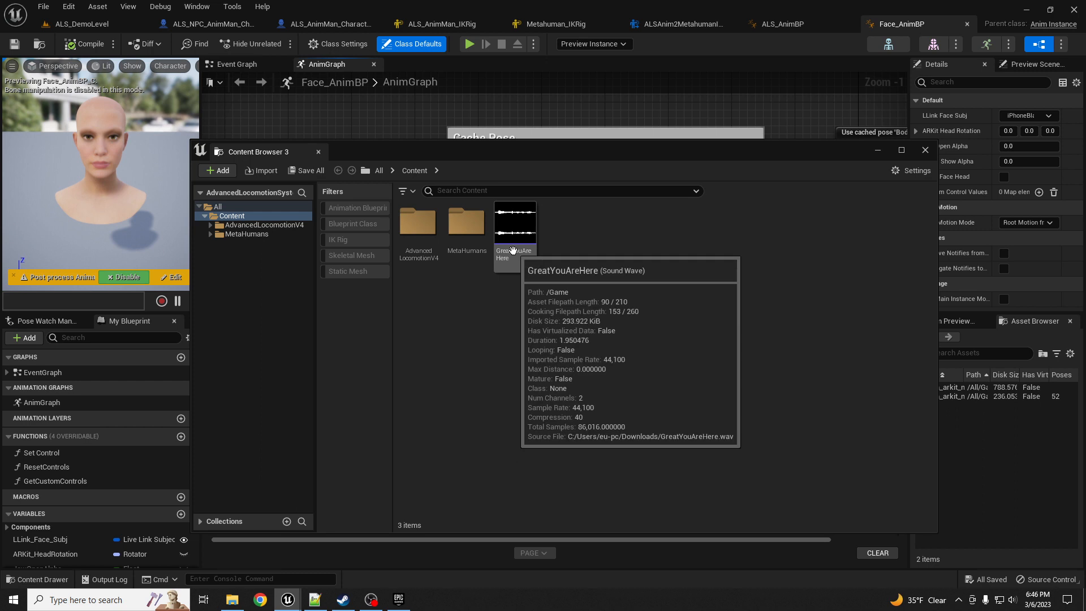
- Start a lipsync animation from the GreatYouAreHere sound with the EHappy emotion and generated eye and neck movement
{"action": "right_click", "coordinate": [513, 251]}
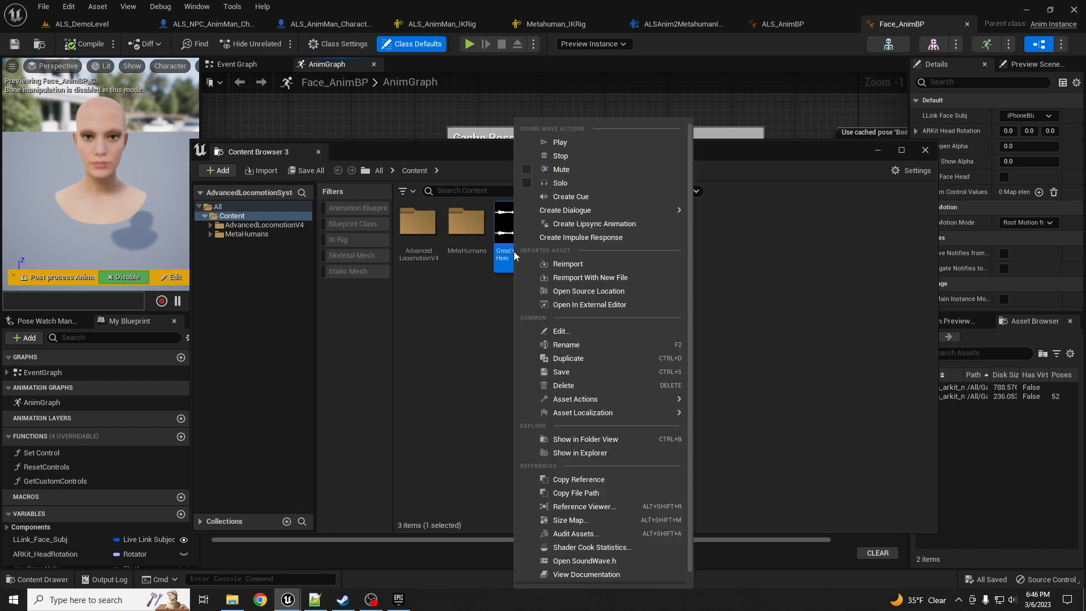
{"action": "left_click", "coordinate": [611, 224]}
{"action": "left_click_drag", "start_coordinate": [584, 255], "coordinate": [609, 129]}
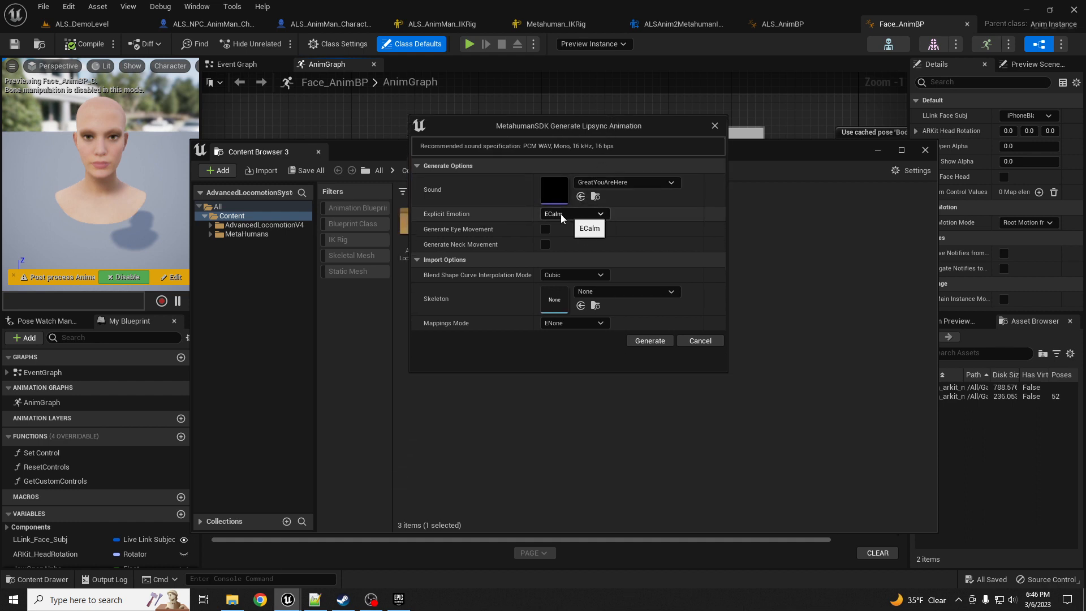
{"action": "left_click", "coordinate": [601, 218]}
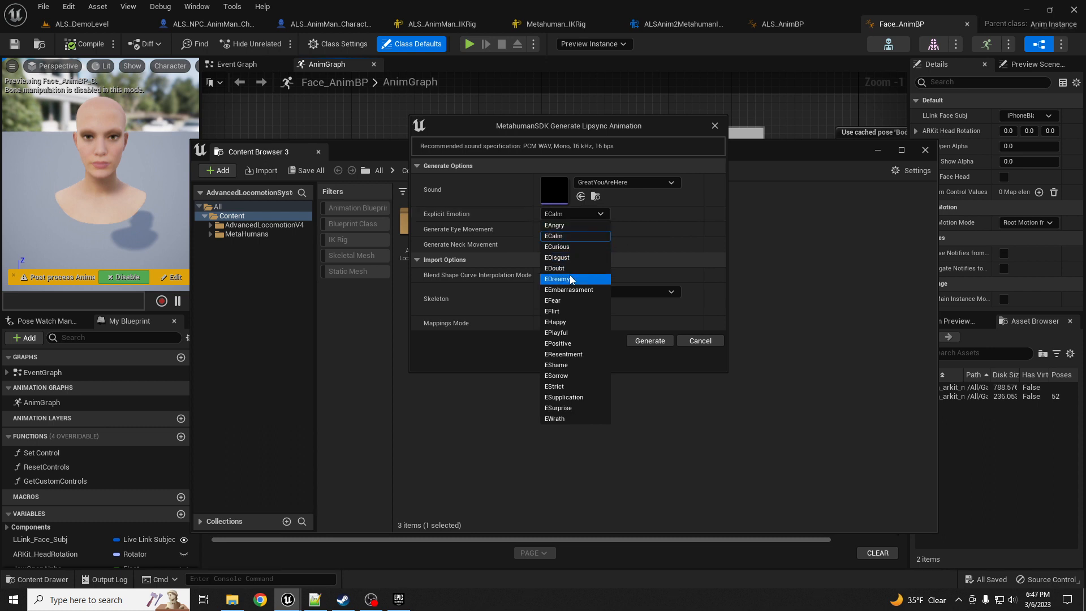
{"action": "left_click", "coordinate": [571, 322]}
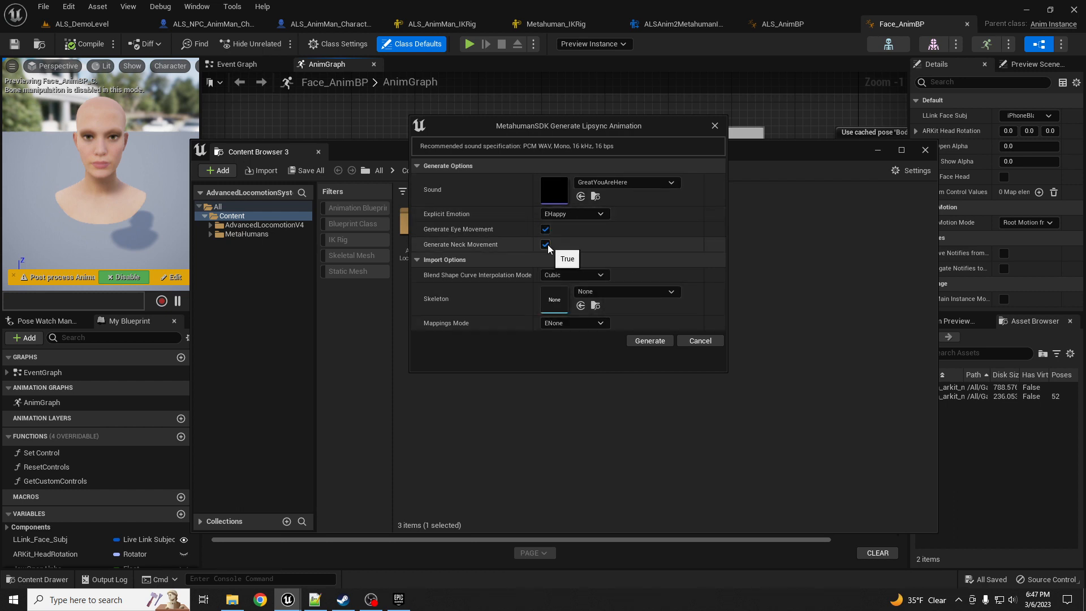
- Generate the lipsync animation on Face_Archetype_Skeleton using the EMetahuman mappings mode
{"action": "left_click", "coordinate": [617, 292]}
{"action": "type", "text": "f"}
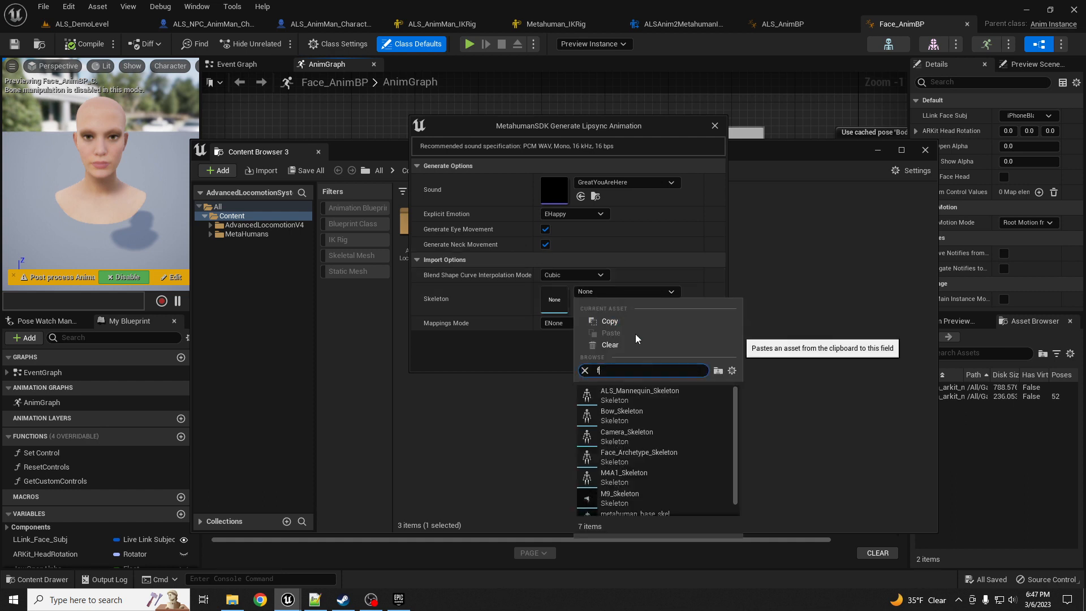
{"action": "type", "text": "ace"}
{"action": "left_click", "coordinate": [636, 391]}
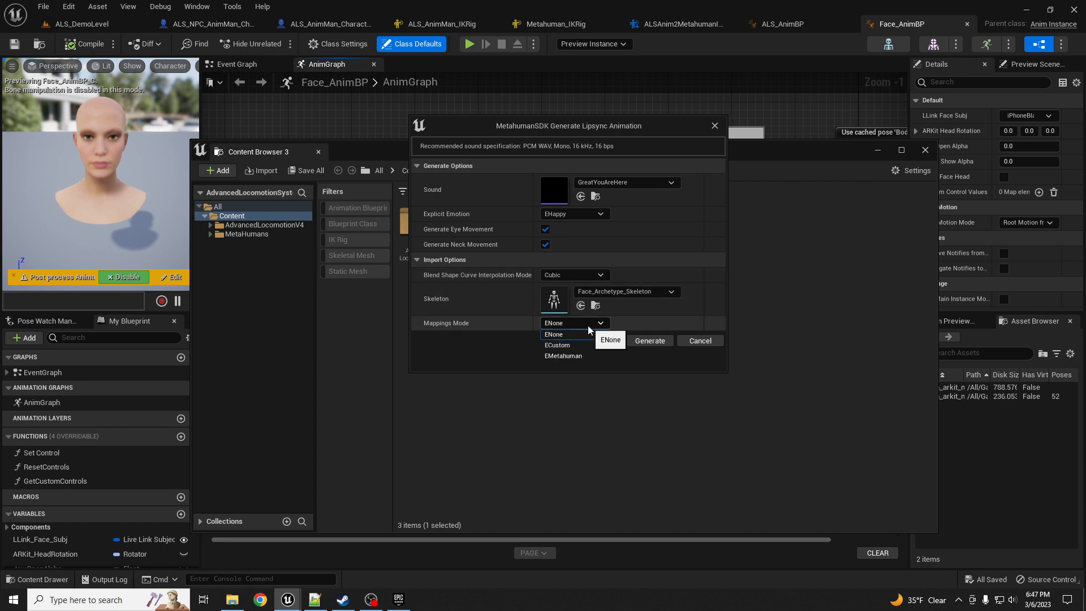
{"action": "left_click", "coordinate": [651, 341]}
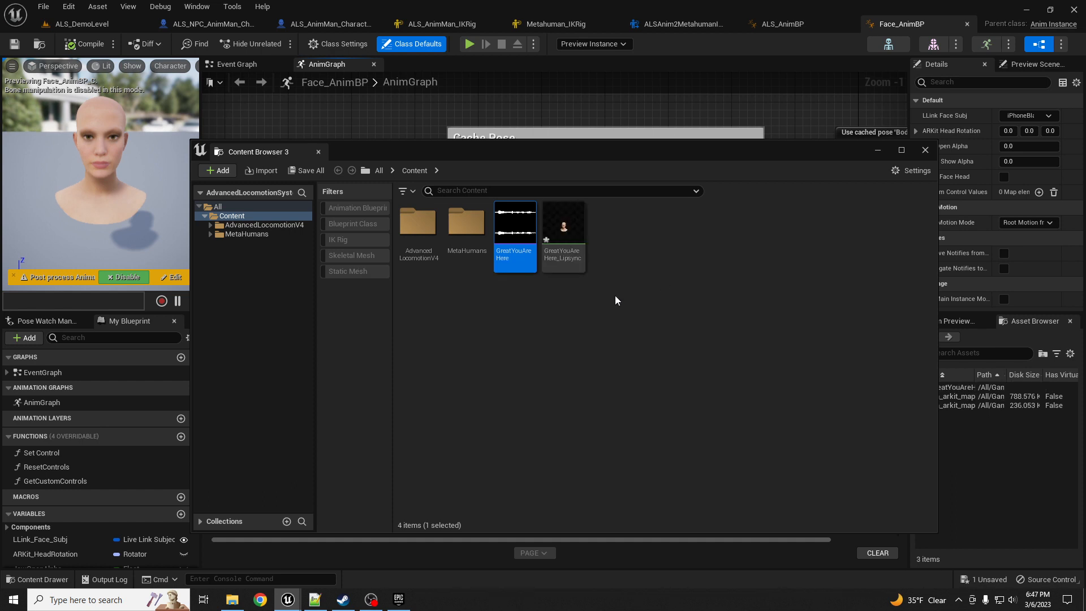
- Preview the GreatYouAreHere_Lipsync animation up close on the face mesh, keeping the Content Browser out of the way, and close its editor
{"action": "left_click", "coordinate": [562, 232]}
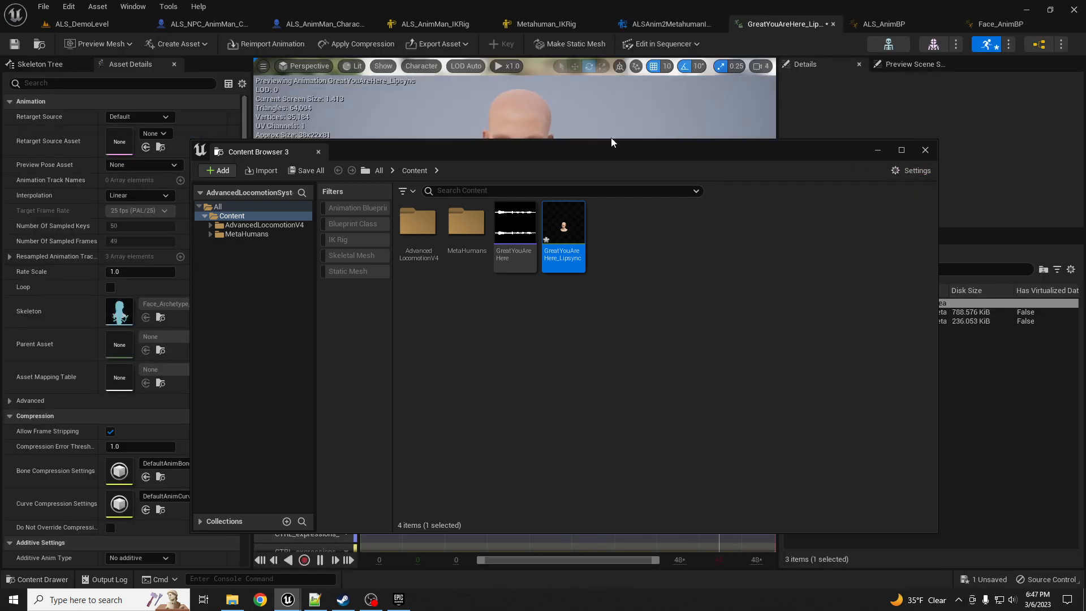
{"action": "left_click_drag", "start_coordinate": [608, 150], "coordinate": [0, 195]}
{"action": "mouse_move", "coordinate": [500, 217]}
{"action": "right_mouse_down"}
{"action": "mouse_move", "coordinate": [507, 181]}
{"action": "mouse_move", "coordinate": [501, 217]}
{"action": "mouse_move", "coordinate": [486, 202]}
{"action": "right_mouse_up"}
{"action": "key", "text": "w"}
{"action": "key", "text": "q"}
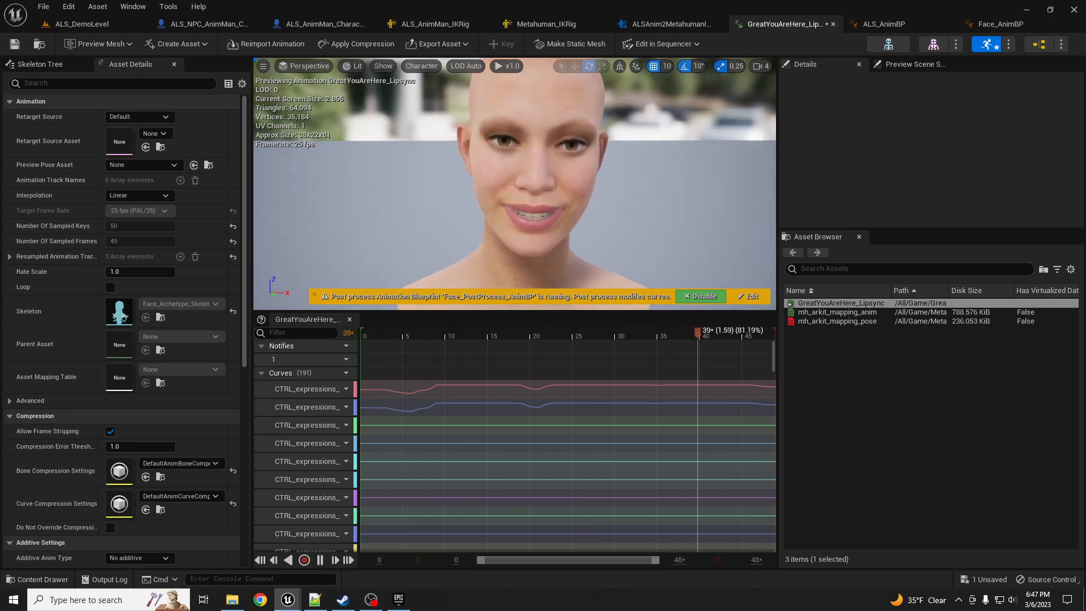
{"action": "key", "text": "s"}
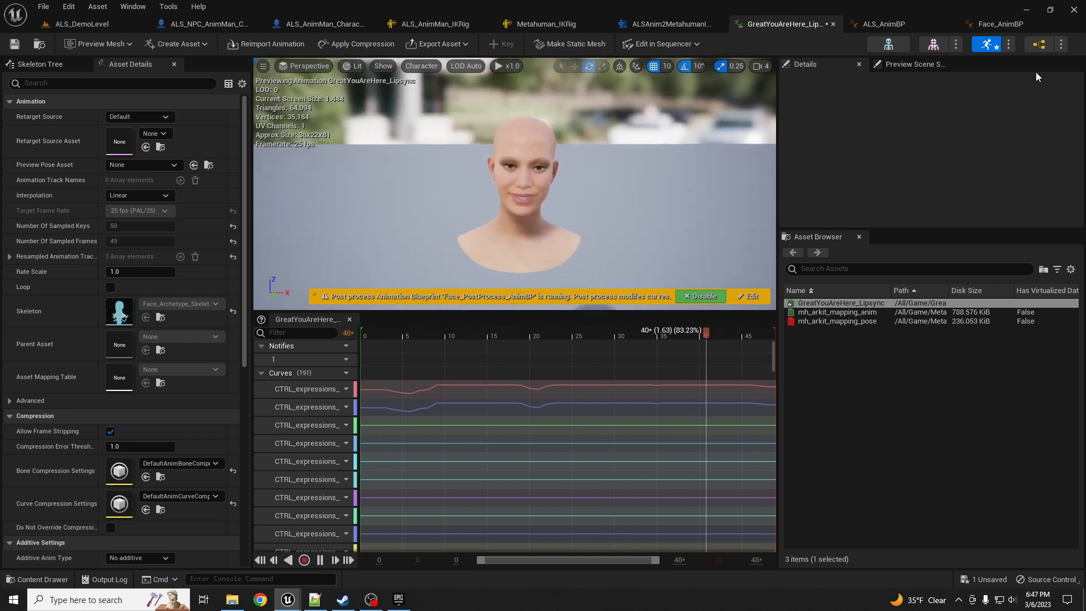
{"action": "left_click", "coordinate": [833, 25]}
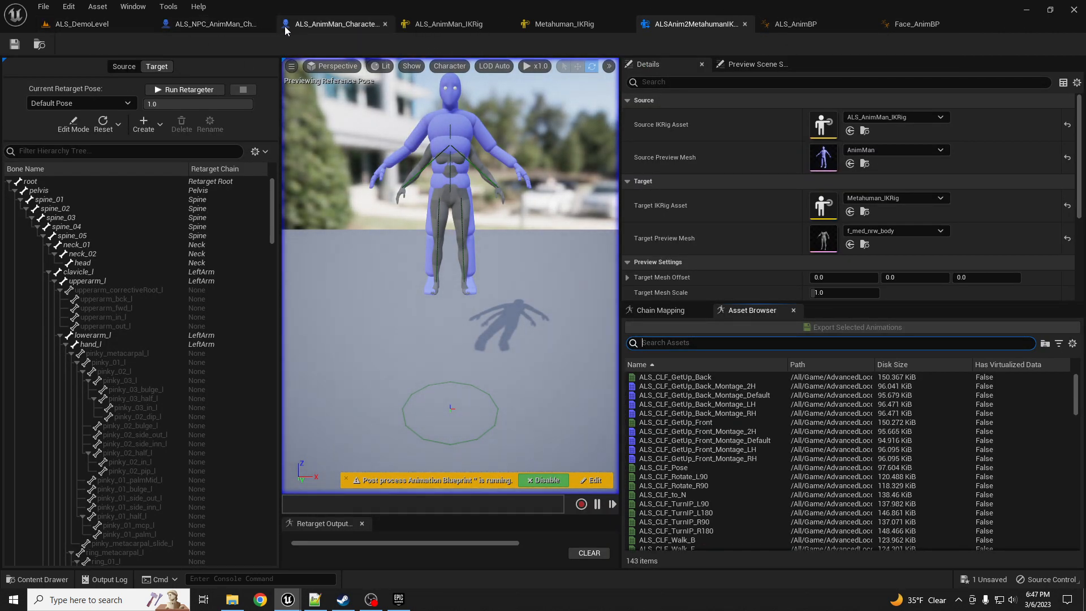
- In the NPC character blueprint, promote the Montage to Play input of the Face's Play Montage node to a variable
{"action": "left_click", "coordinate": [232, 24]}
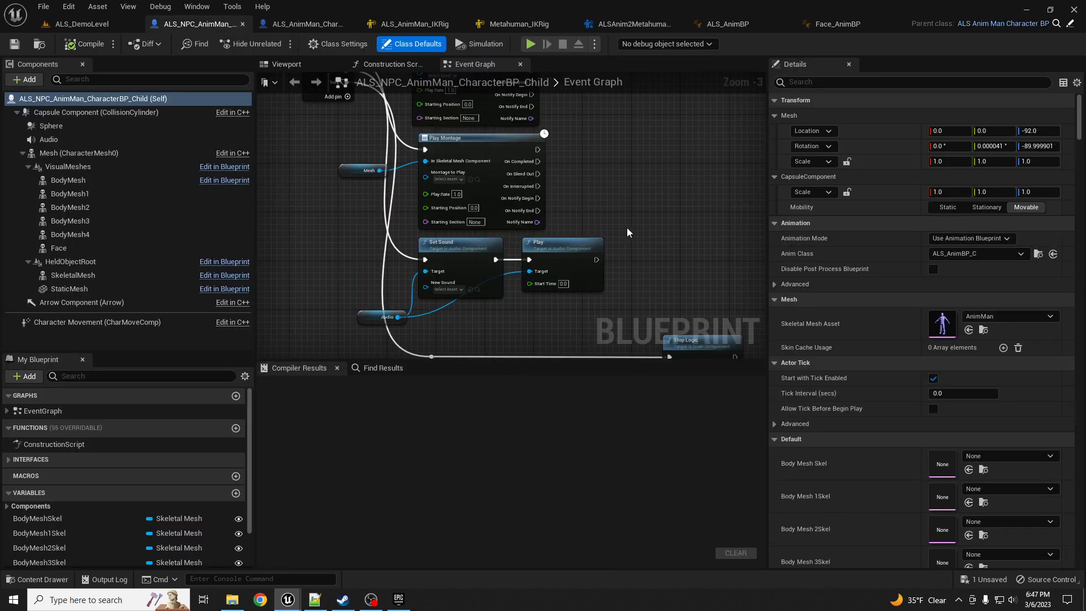
{"action": "right_click_drag", "start_coordinate": [627, 232], "coordinate": [640, 312]}
{"action": "left_click", "coordinate": [441, 125]}
{"action": "right_click_drag", "start_coordinate": [442, 125], "coordinate": [506, 175]}
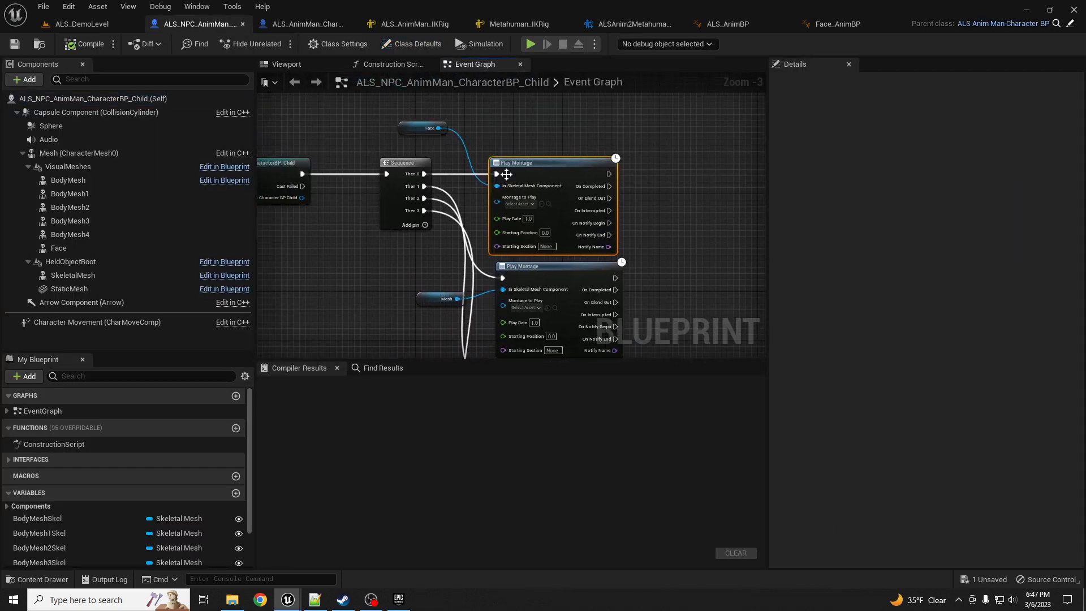
{"action": "scroll", "coordinate": [507, 174], "scroll_direction": "up", "scroll_amount": 2}
{"action": "left_click", "coordinate": [403, 140]}
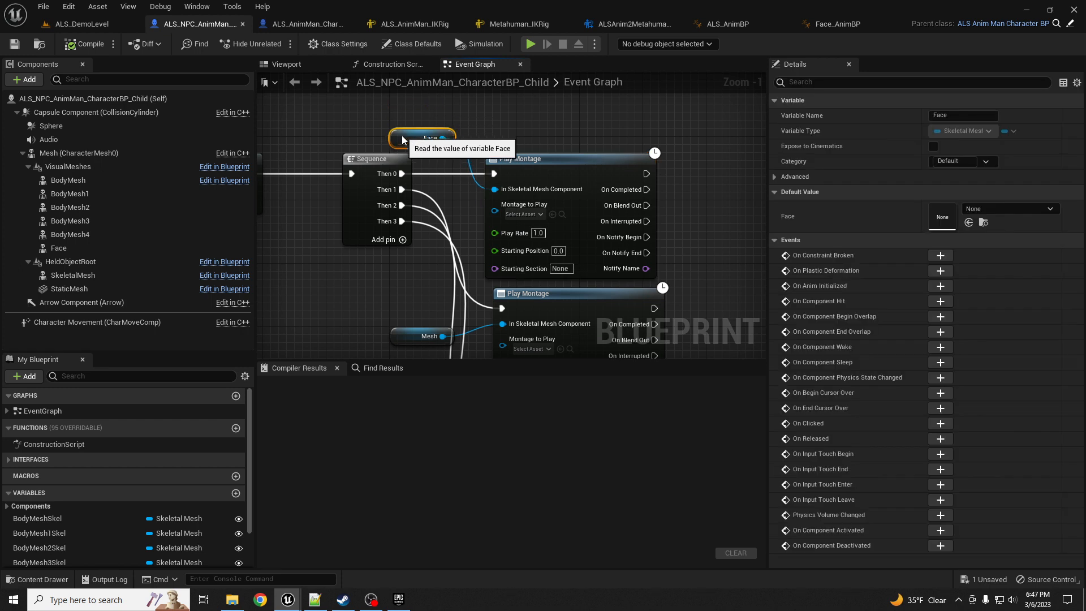
{"action": "right_click_drag", "start_coordinate": [455, 245], "coordinate": [537, 215]}
{"action": "left_click_drag", "start_coordinate": [578, 181], "coordinate": [435, 252]}
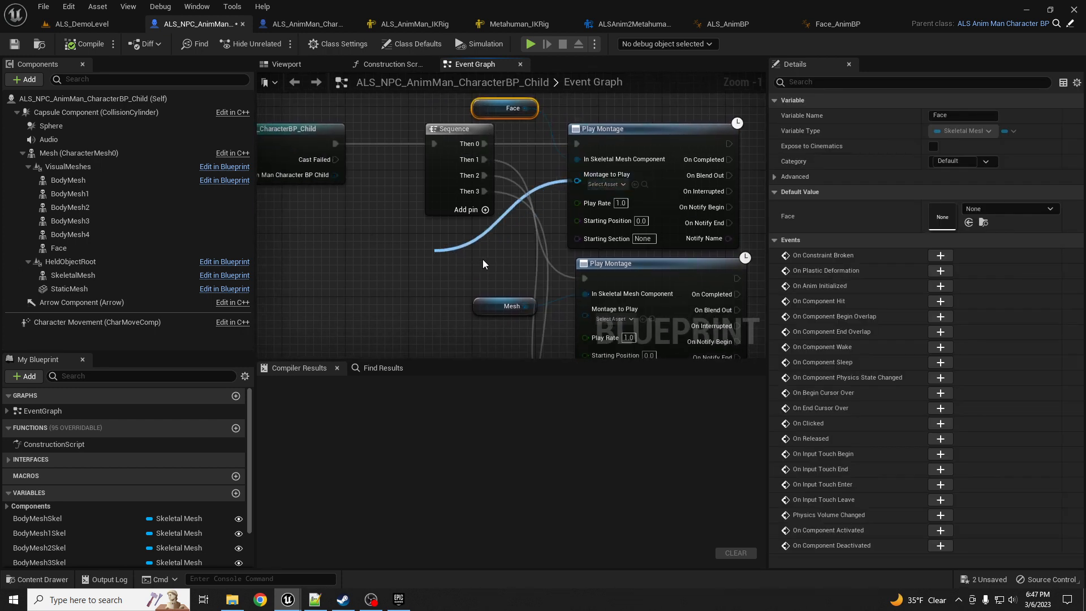
{"action": "left_click", "coordinate": [469, 324]}
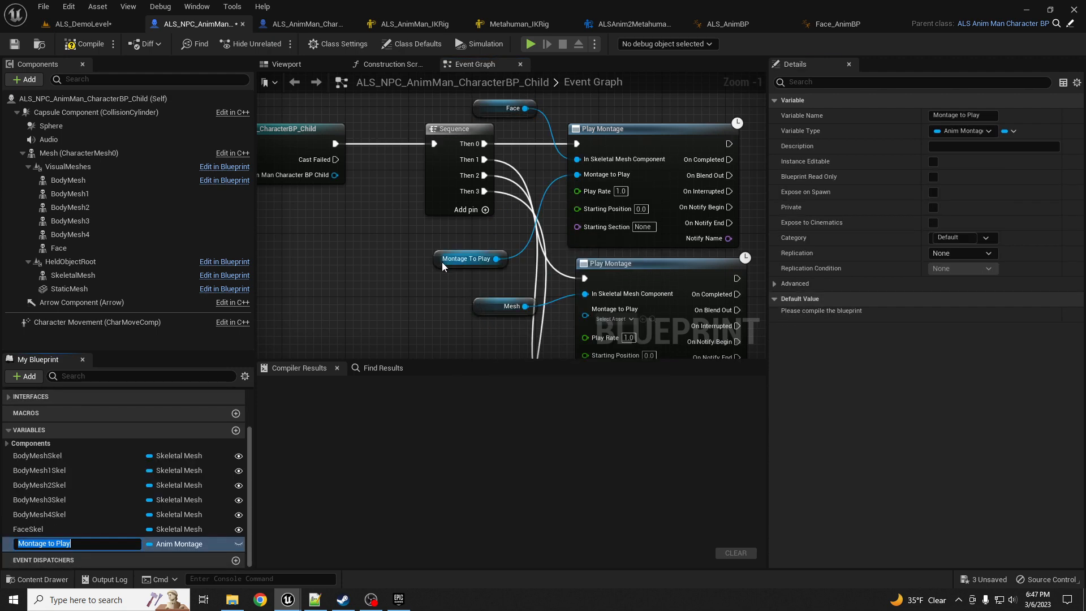
- Rename the promoted montage variable to "FacialMontage to Play"
{"action": "left_click", "coordinate": [448, 260]}
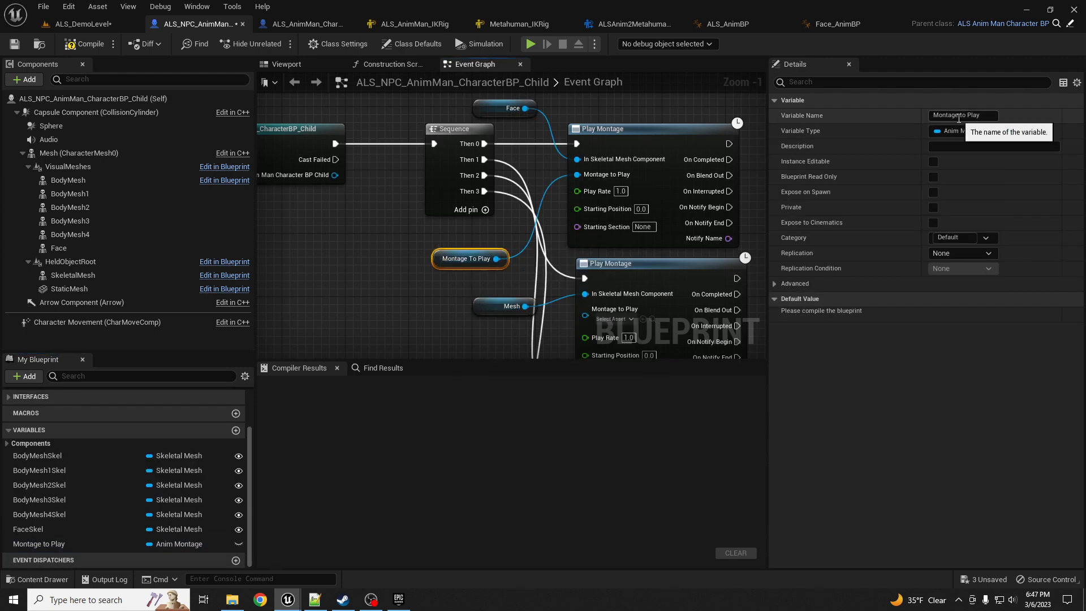
{"action": "left_click", "coordinate": [958, 116]}
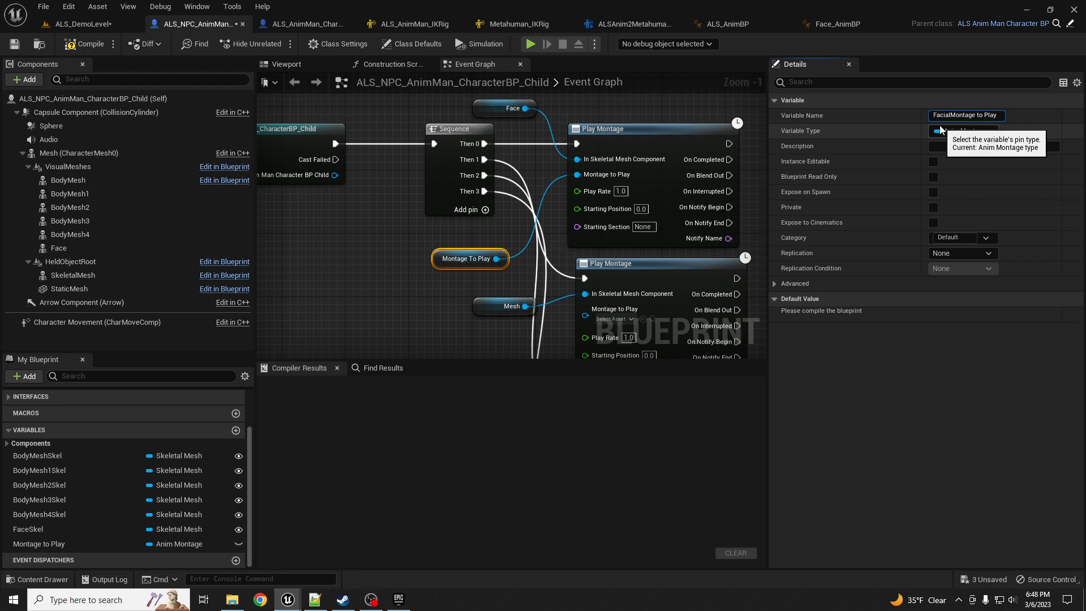
{"action": "type", "text": "Facial"}
{"action": "key", "text": "Return"}
- Promote the Montage to Play input of the Mesh's Play Montage node to a variable named "BodyMontage to Play"
{"action": "right_click_drag", "start_coordinate": [566, 298], "coordinate": [605, 212]}
{"action": "left_click_drag", "start_coordinate": [625, 230], "coordinate": [546, 260]}
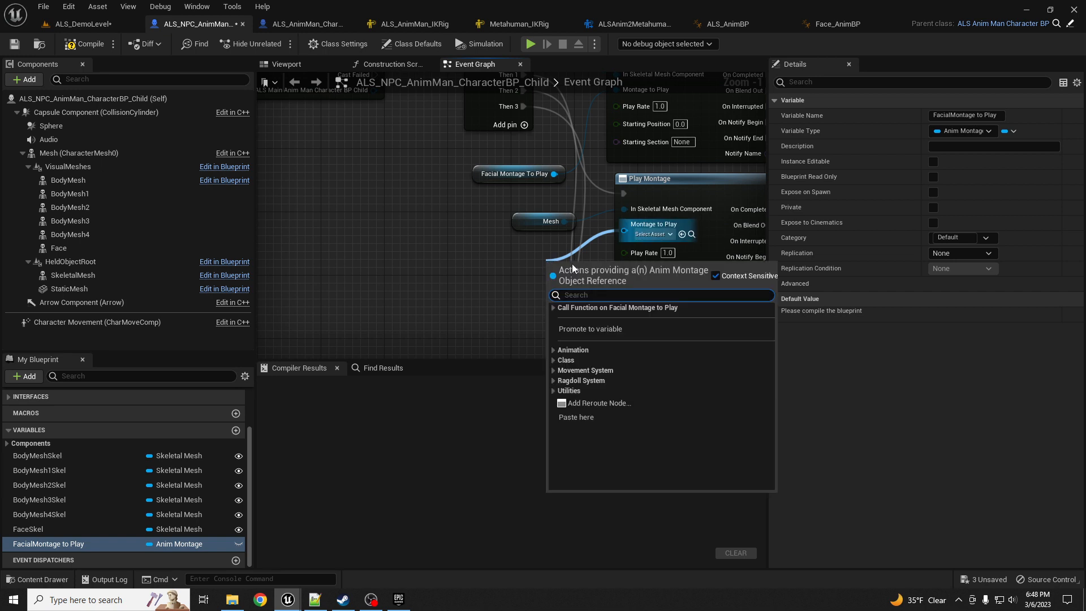
{"action": "left_click", "coordinate": [603, 330]}
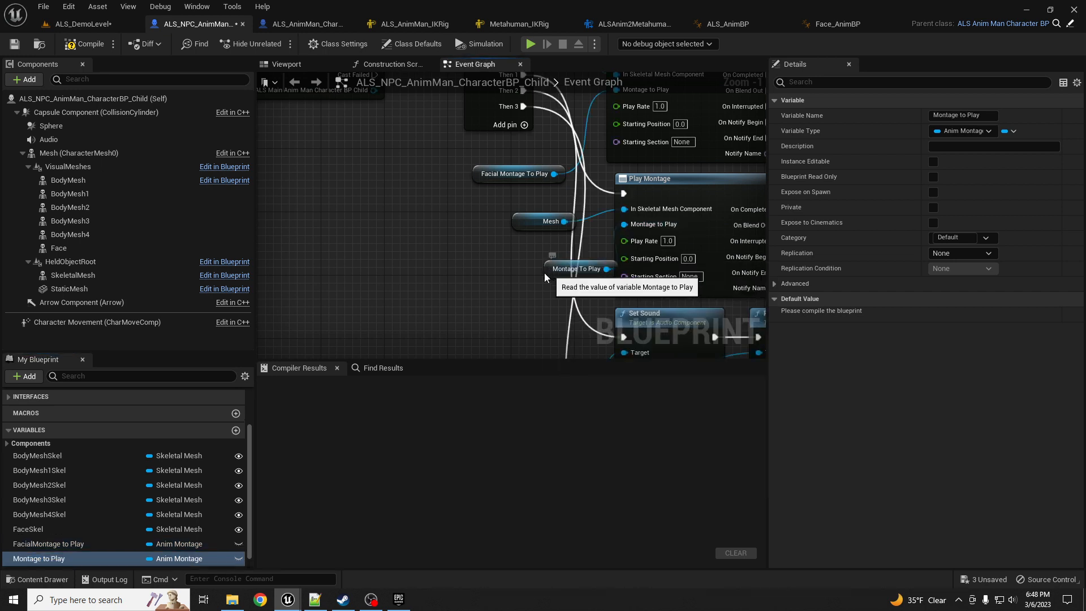
{"action": "left_click_drag", "start_coordinate": [547, 275], "coordinate": [508, 275]}
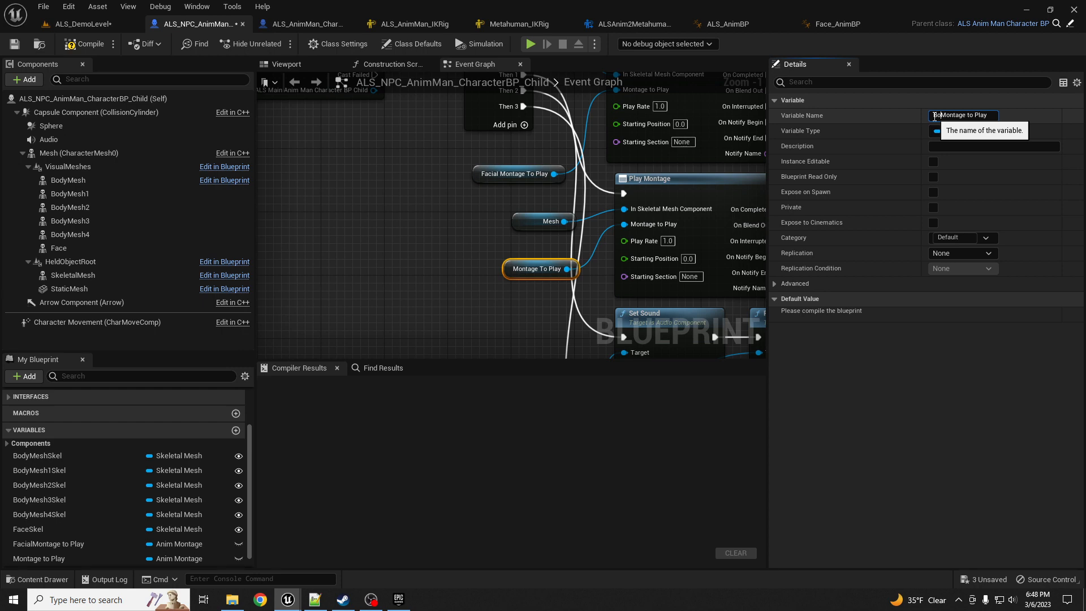
{"action": "key", "text": "Return"}
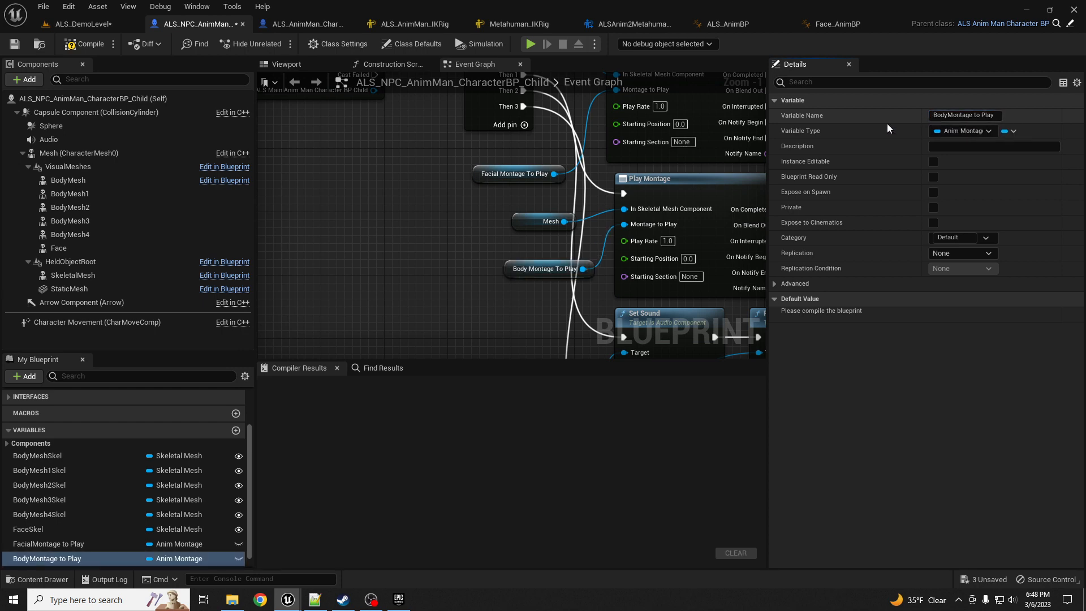
- Compile the NPC blueprint and make the FacialMontage to Play and BodyMontage to Play variables instance editable
{"action": "left_click", "coordinate": [78, 45]}
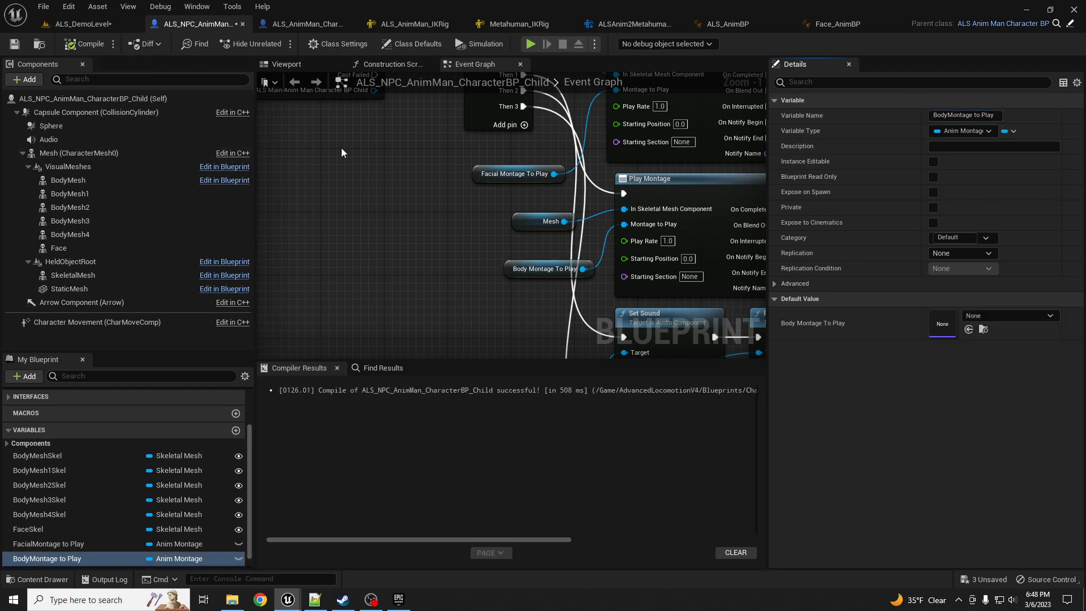
{"action": "left_click", "coordinate": [236, 544]}
{"action": "left_click", "coordinate": [239, 544]}
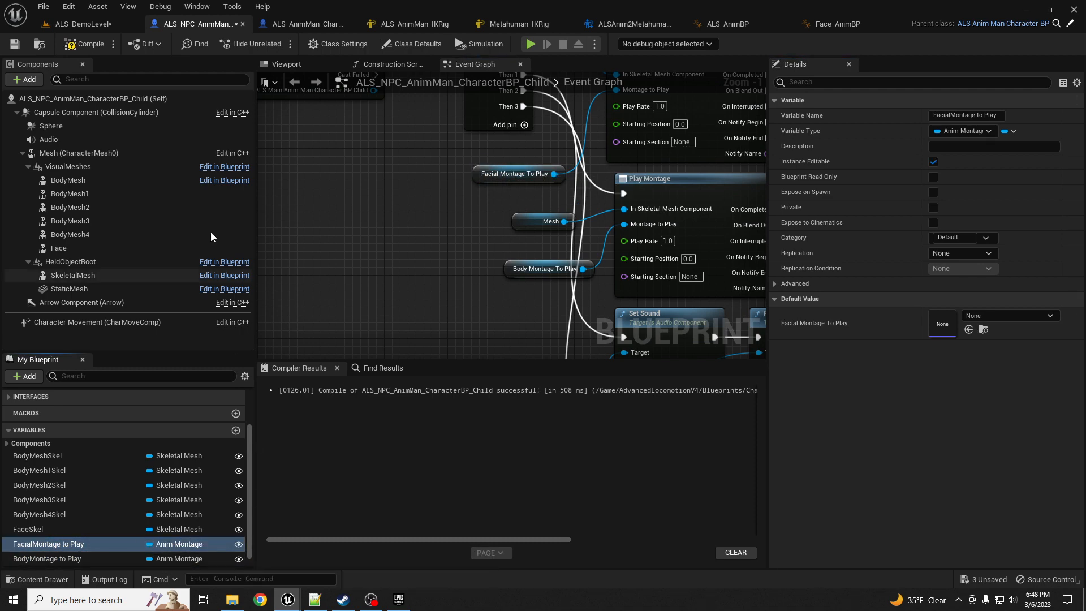
- Select the NPC in the ALS_DemoLevel and try to assign GreatYouAreHere_Lipsync as its Facial Montage To Play
{"action": "left_click", "coordinate": [94, 25]}
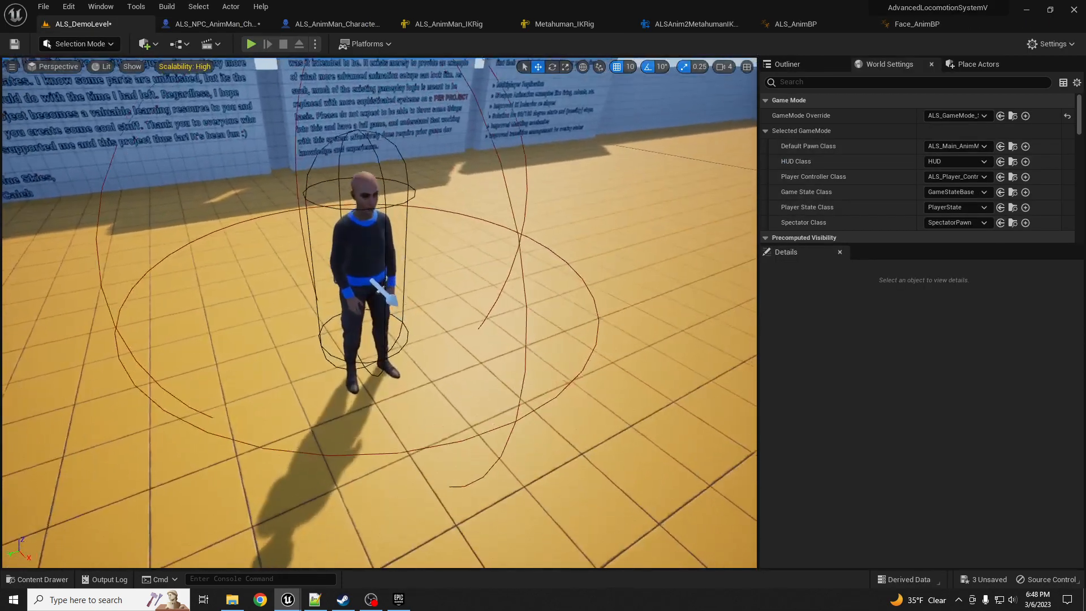
{"action": "left_click", "coordinate": [371, 230]}
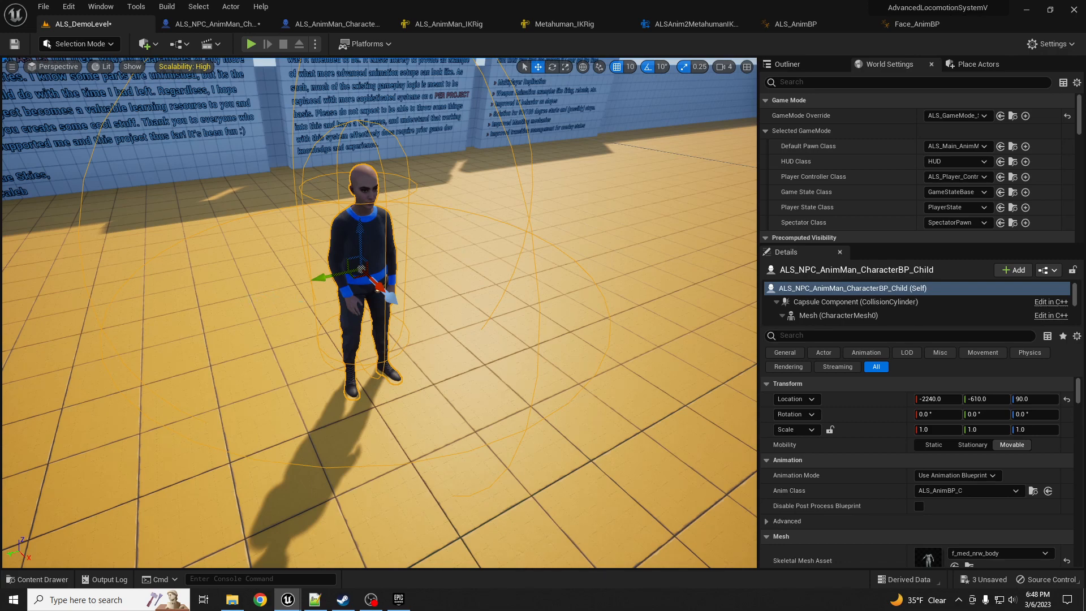
{"action": "left_click_drag", "start_coordinate": [0, 164], "coordinate": [206, 106]}
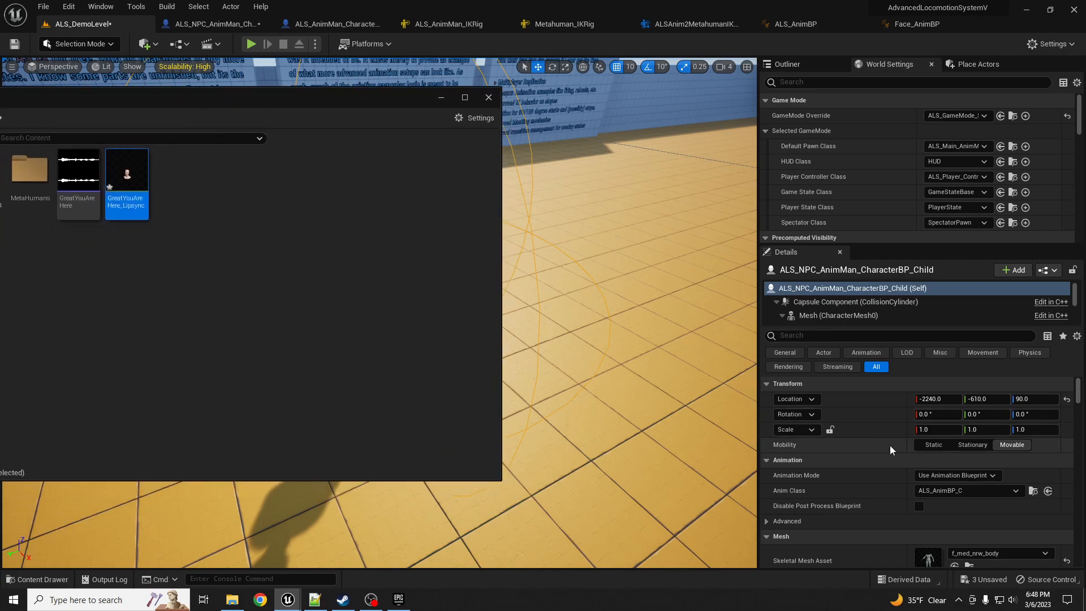
{"action": "scroll", "coordinate": [908, 448], "scroll_direction": "down", "scroll_amount": 10}
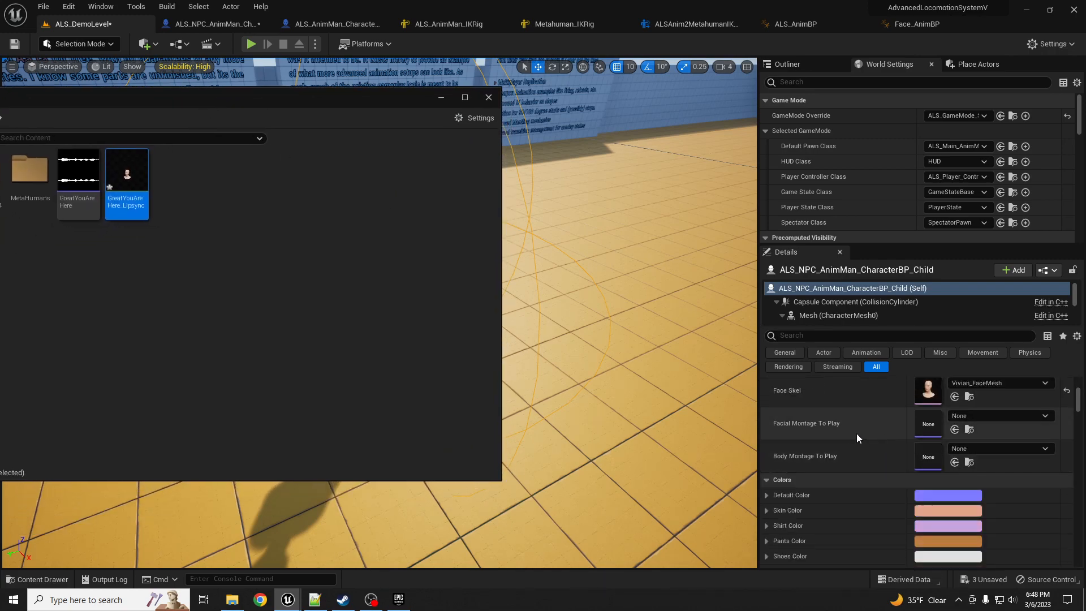
{"action": "left_click_drag", "start_coordinate": [130, 184], "coordinate": [932, 427]}
- Create an AnimMontage from GreatYouAreHere_Lipsync and assign it to the NPC's Facial Montage To Play
{"action": "mouse_move", "coordinate": [128, 179]}
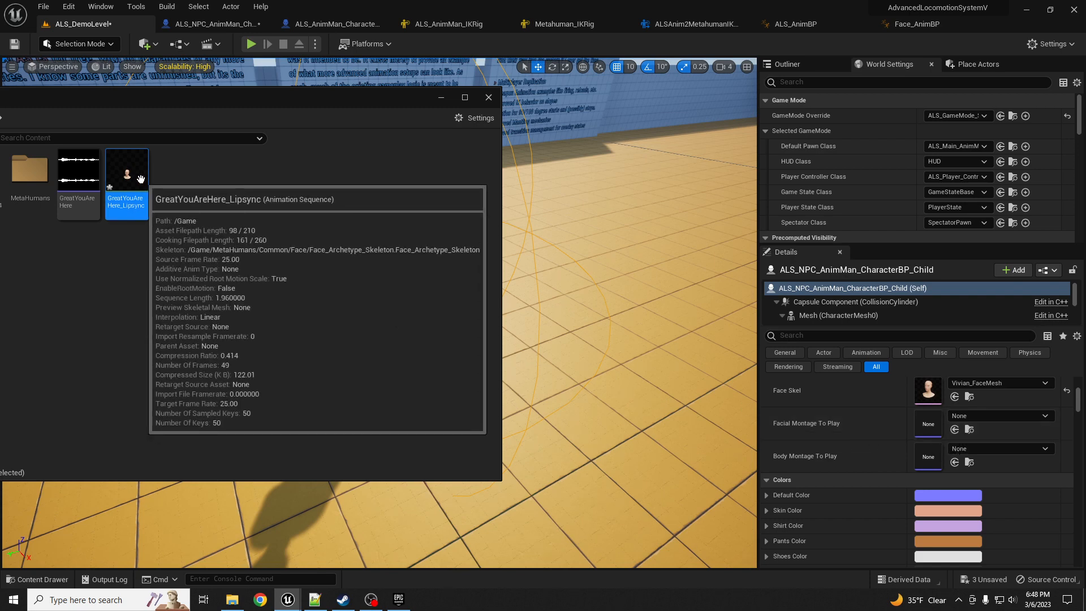
{"action": "right_click", "coordinate": [126, 174]}
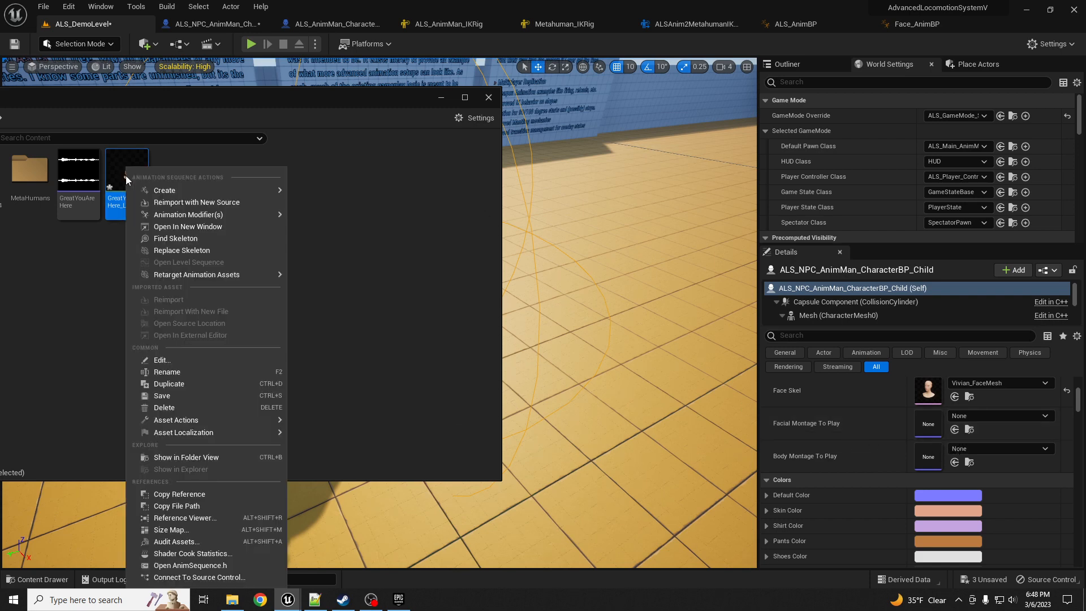
{"action": "mouse_move", "coordinate": [226, 193]}
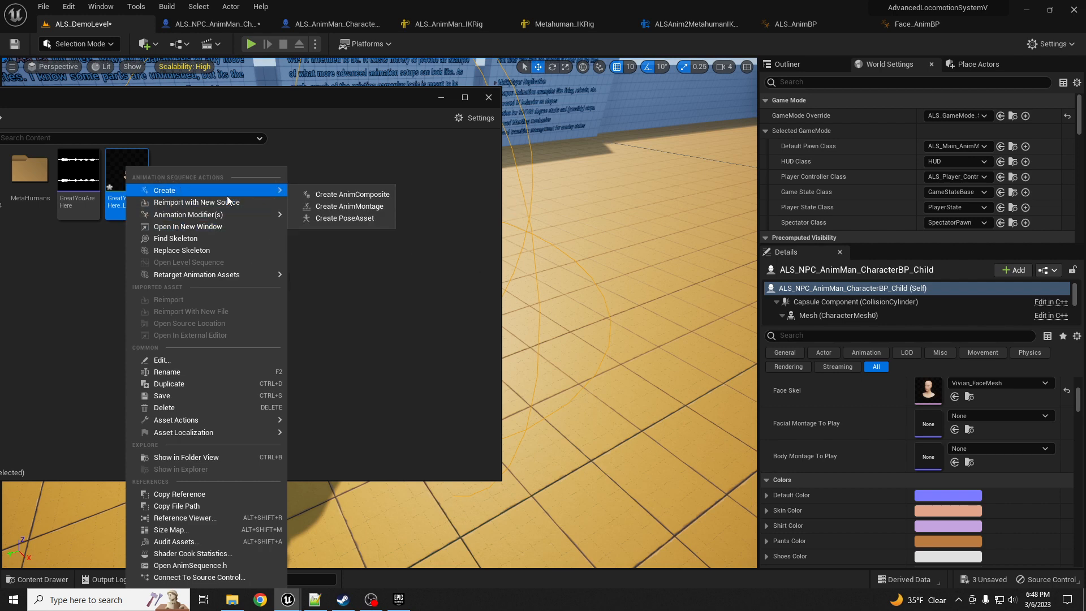
{"action": "left_click", "coordinate": [347, 206]}
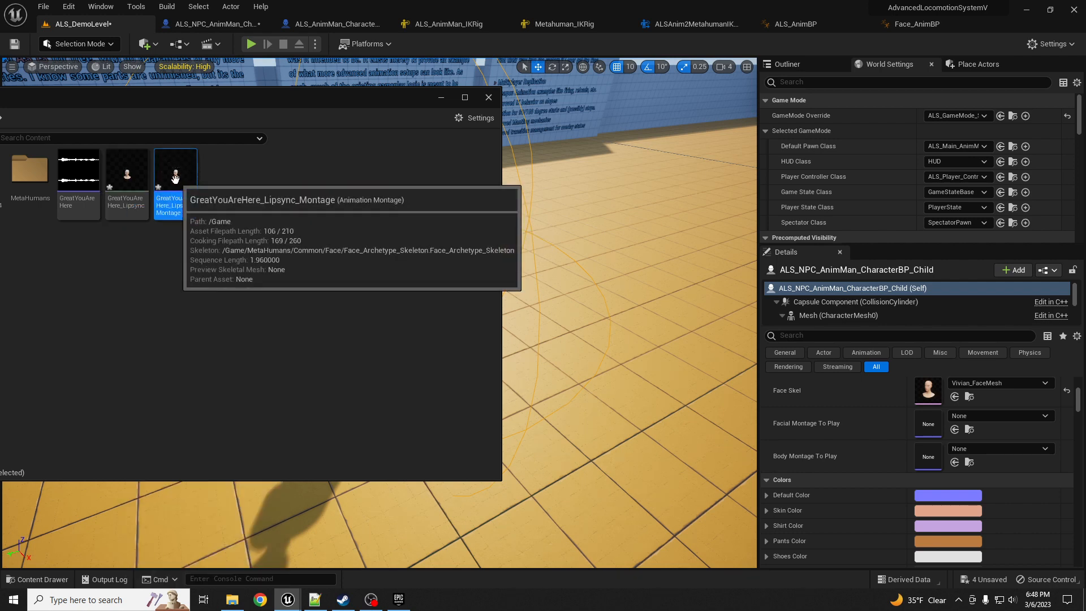
{"action": "left_click_drag", "start_coordinate": [200, 194], "coordinate": [956, 425]}
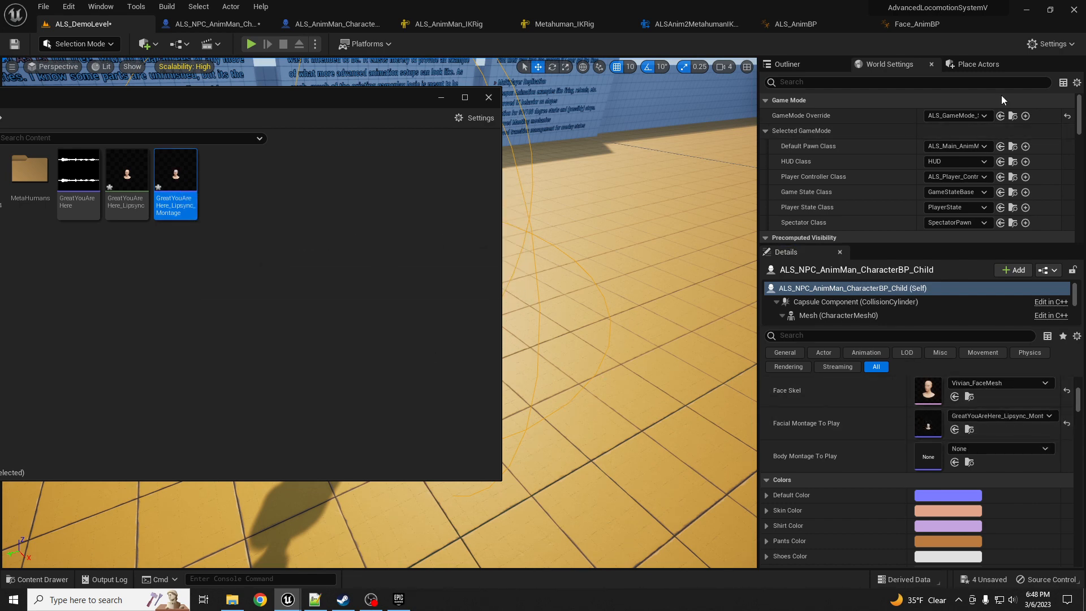
- Move the Content Browser out of the way and check the slot name in the GreatYouAreHere_Lipsync_Montage editor
{"action": "left_click_drag", "start_coordinate": [412, 95], "coordinate": [0, 158]}
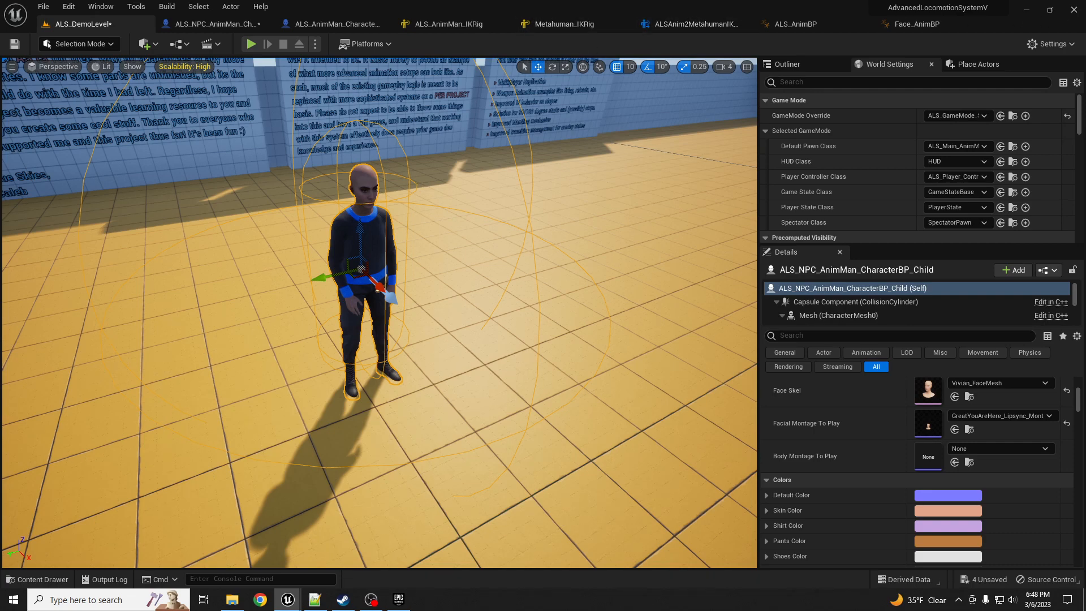
{"action": "left_click_drag", "start_coordinate": [1085, 91], "coordinate": [835, 32]}
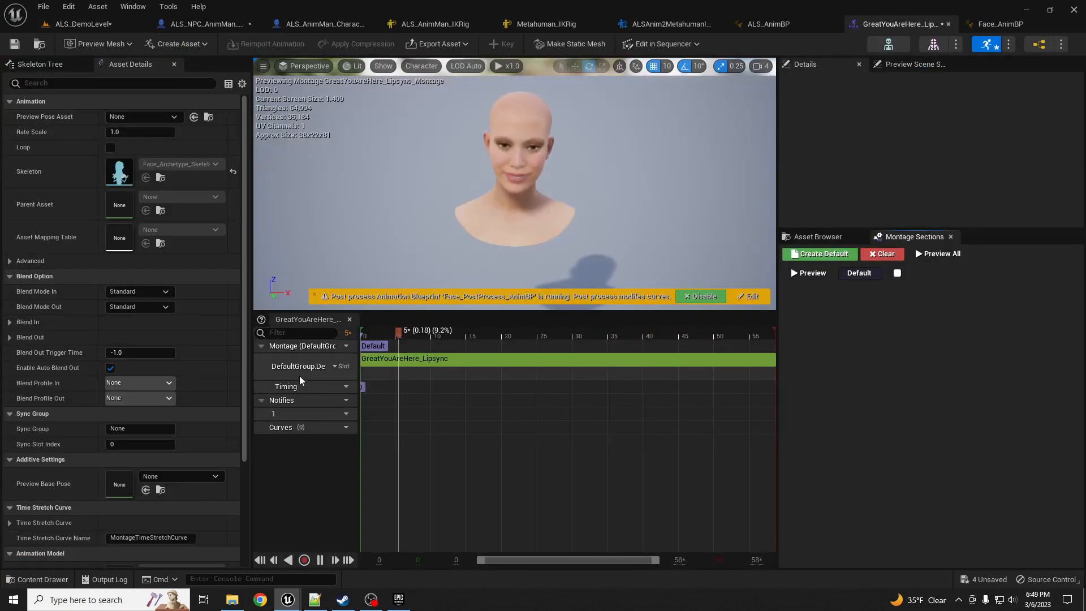
{"action": "left_click_drag", "start_coordinate": [359, 369], "coordinate": [401, 369]}
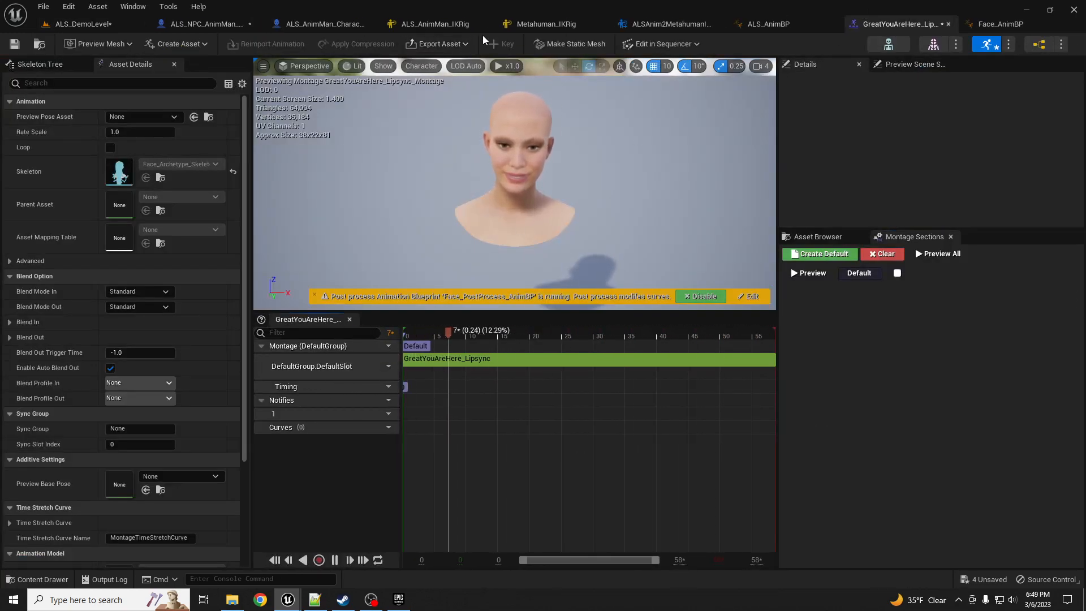
- In the Face_AnimBP AnimGraph, connect Layered blend per bone directly to the Output Pose, bypassing the ARKit Head Rotation nodes
{"action": "left_click", "coordinate": [991, 25]}
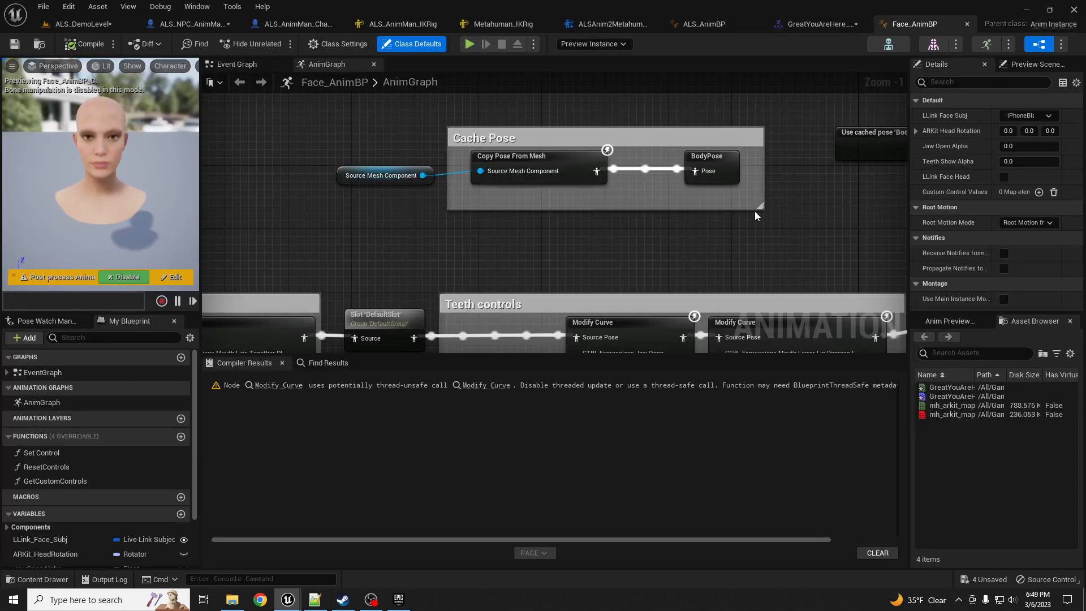
{"action": "right_click_drag", "start_coordinate": [756, 216], "coordinate": [507, 283]}
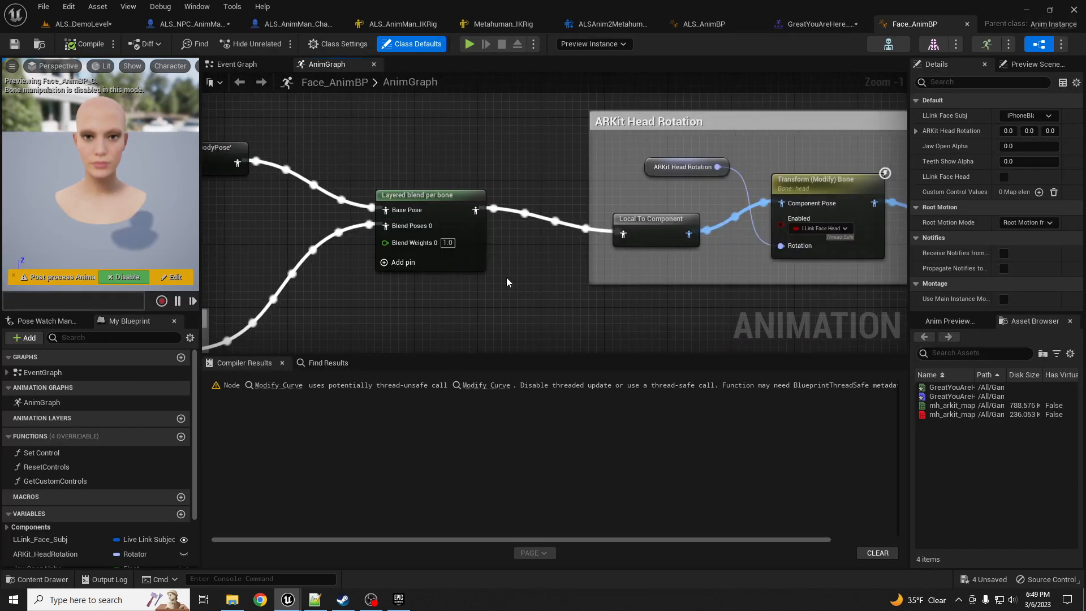
{"action": "scroll", "coordinate": [507, 282], "scroll_direction": "down", "scroll_amount": 2}
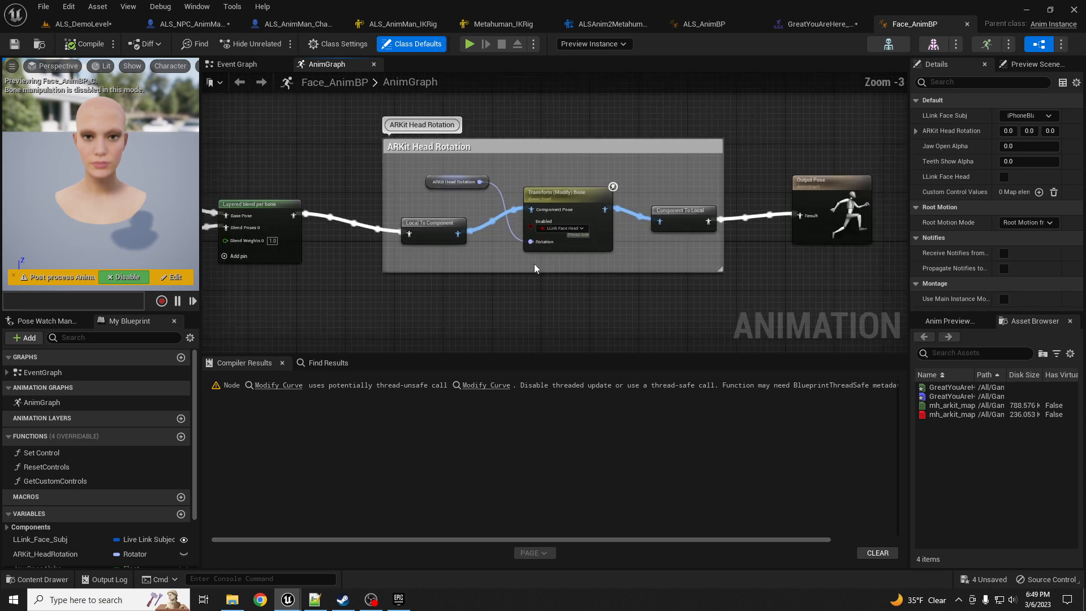
{"action": "right_click_drag", "start_coordinate": [544, 289], "coordinate": [583, 230]}
{"action": "left_click_drag", "start_coordinate": [315, 150], "coordinate": [825, 205]}
{"action": "right_click_drag", "start_coordinate": [615, 263], "coordinate": [719, 274]}
{"action": "right_click_drag", "start_coordinate": [650, 227], "coordinate": [572, 241]}
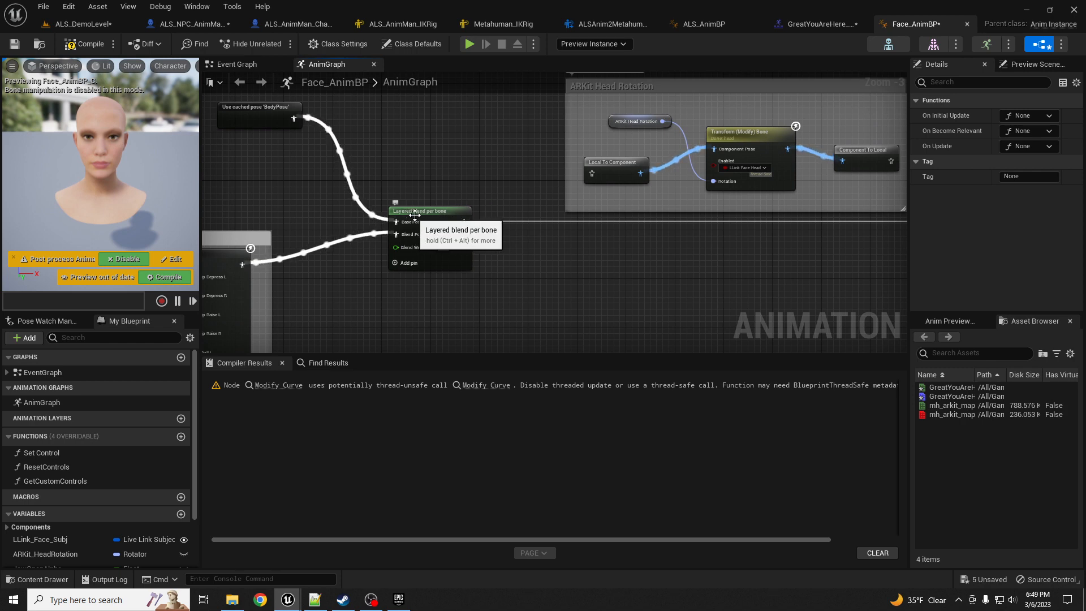
- Examine the bone names of the branch filters in the Layered blend per bone node's layer setup
{"action": "right_click_drag", "start_coordinate": [518, 254], "coordinate": [716, 259]}
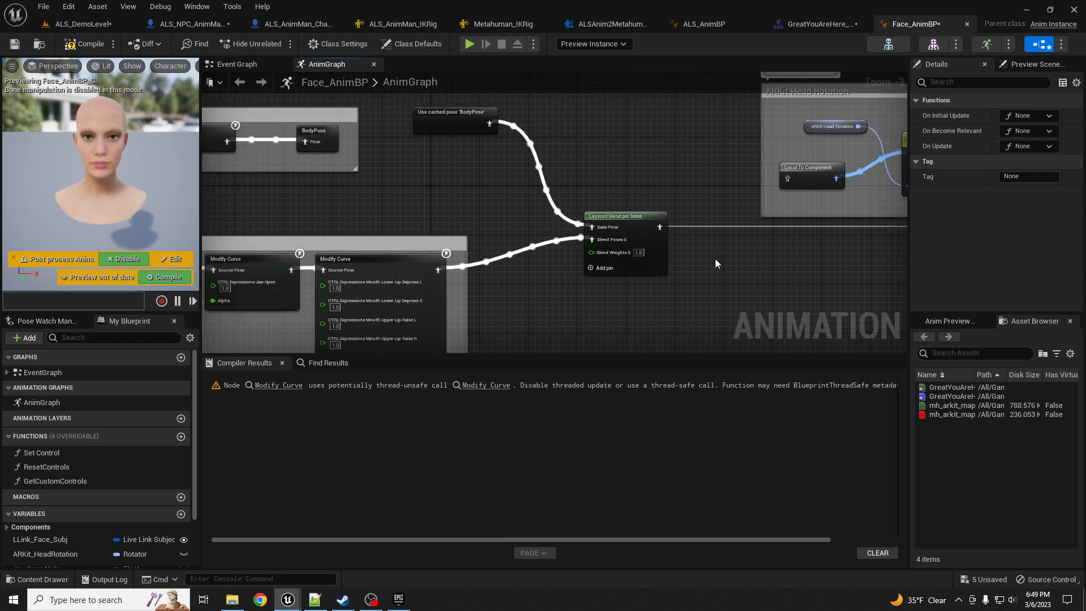
{"action": "left_click", "coordinate": [630, 215]}
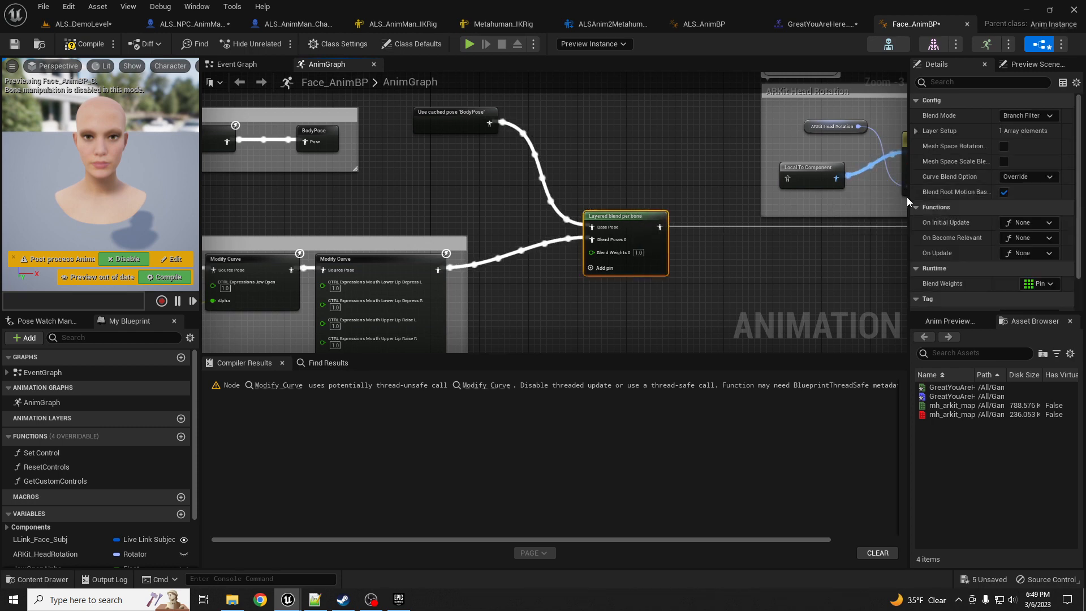
{"action": "left_click_drag", "start_coordinate": [908, 198], "coordinate": [748, 207]}
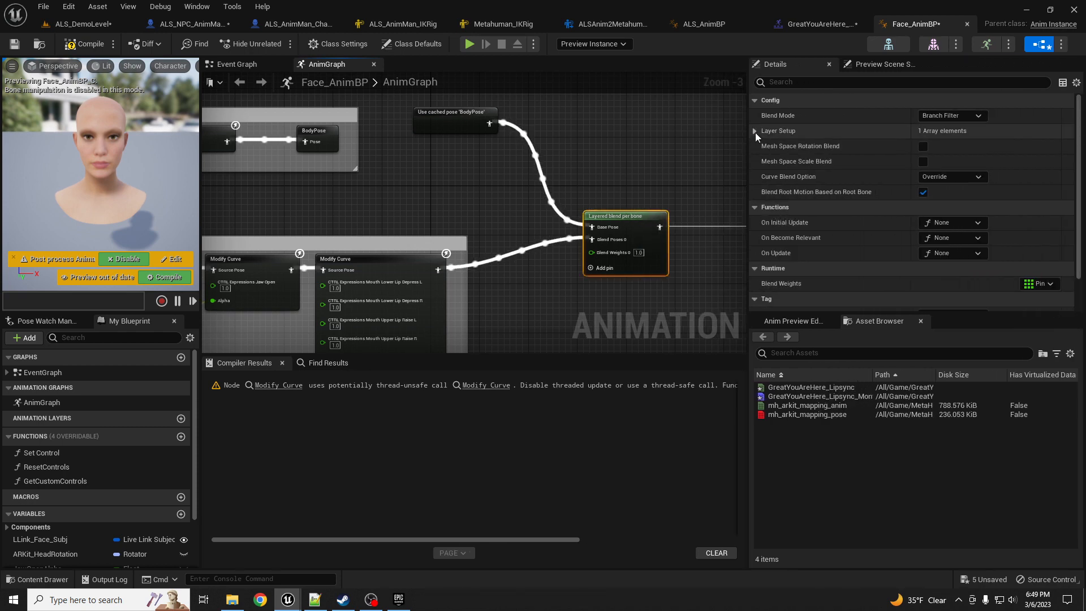
{"action": "left_click", "coordinate": [755, 132]}
{"action": "left_click", "coordinate": [766, 146]}
{"action": "left_click", "coordinate": [773, 161]}
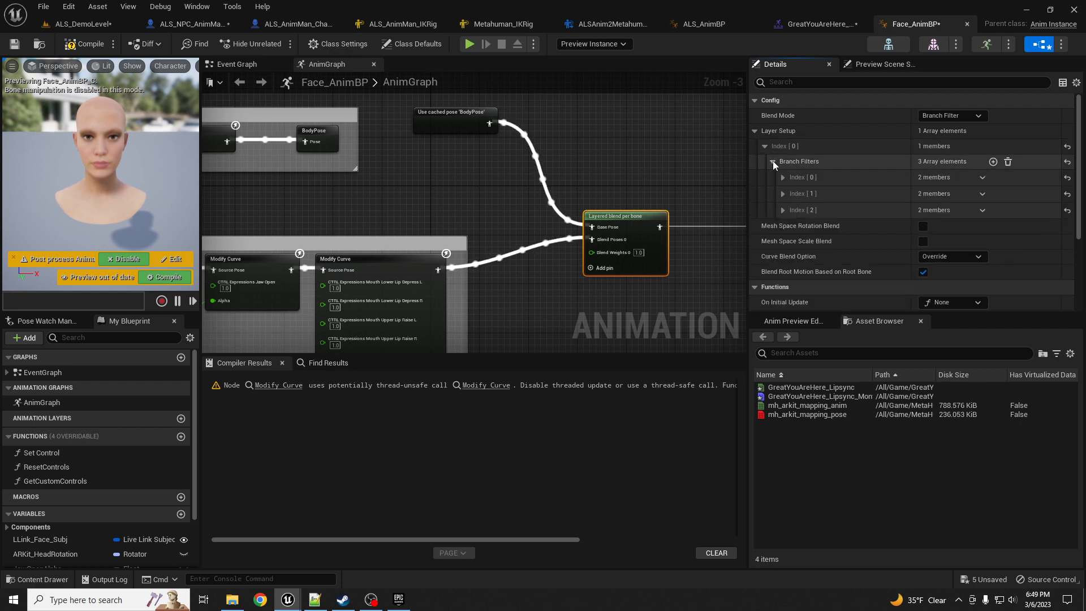
{"action": "left_click", "coordinate": [783, 177]}
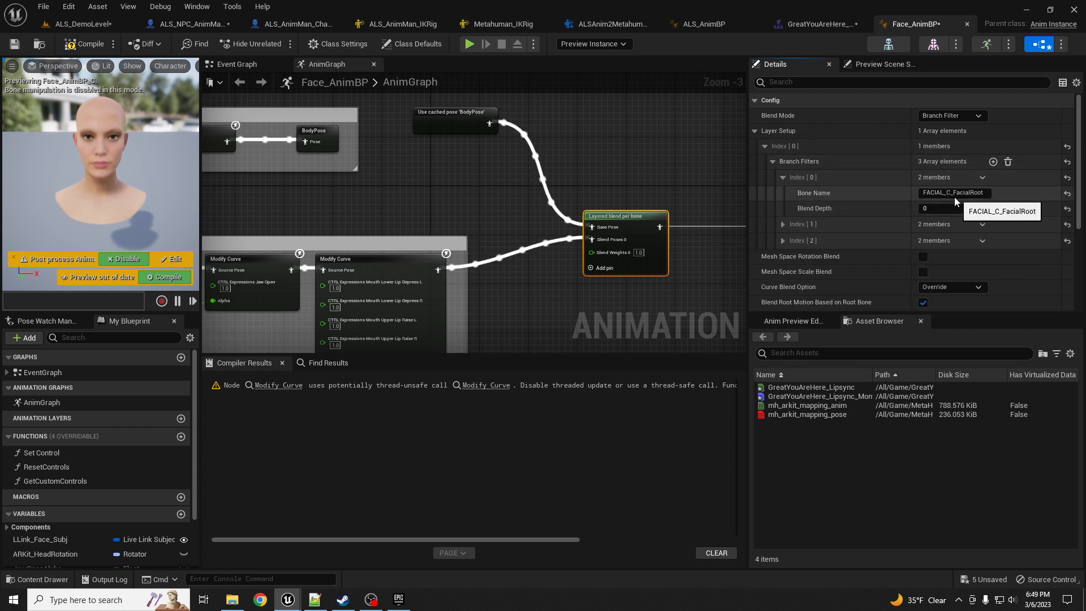
{"action": "left_click", "coordinate": [784, 224]}
{"action": "left_click", "coordinate": [783, 271]}
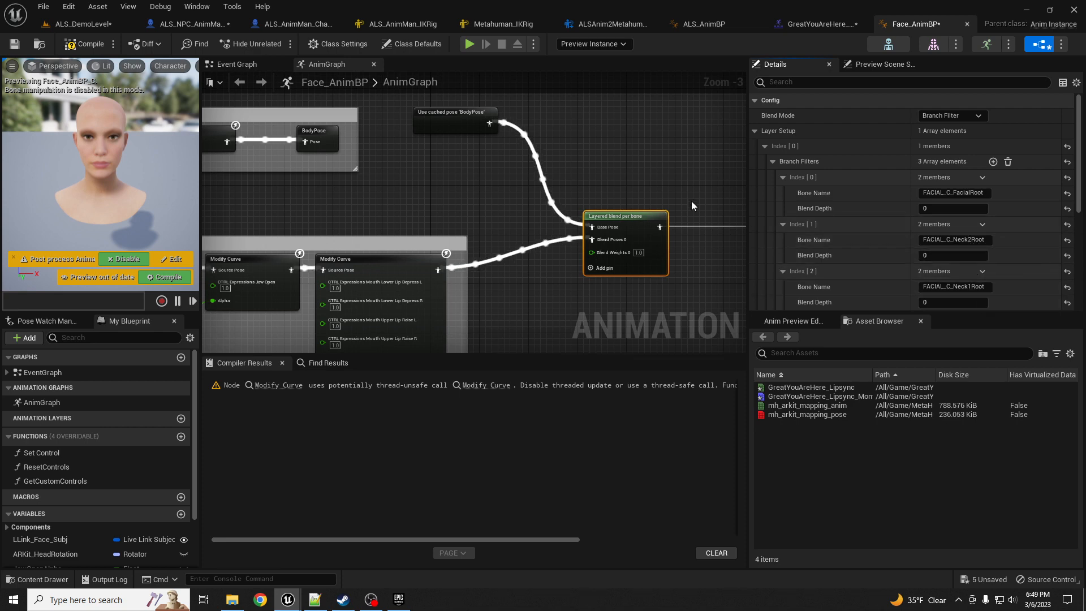
- Disconnect the last Teeth controls Modify Curve from Blend Poses 0 and align the cached BodyPose node with Layered blend per bone
{"action": "right_click_drag", "start_coordinate": [574, 185], "coordinate": [539, 174]}
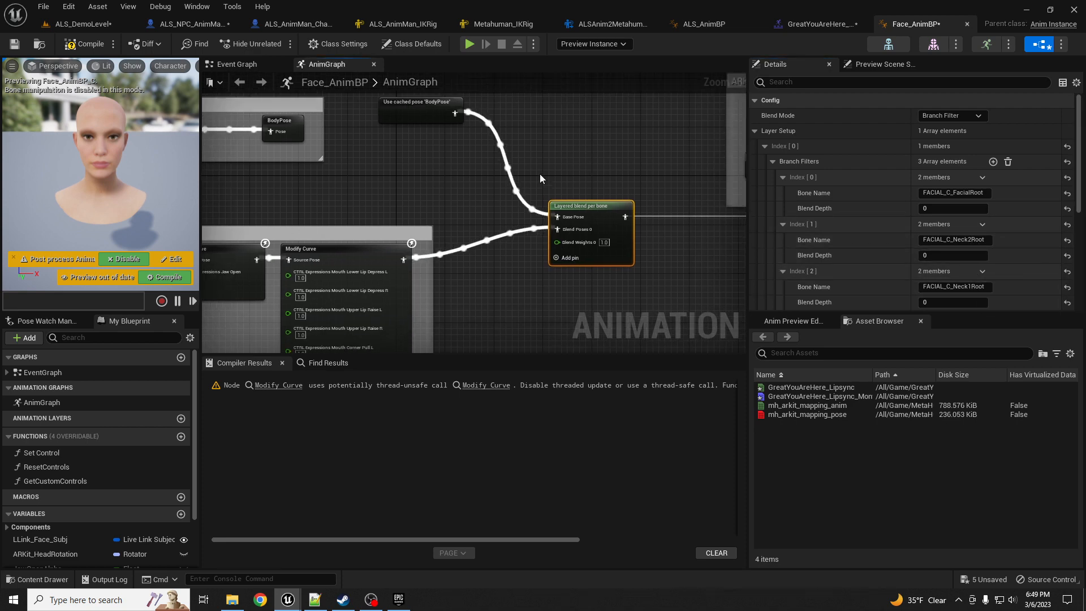
{"action": "left_click", "coordinate": [480, 246], "text": "alt"}
{"action": "left_click_drag", "start_coordinate": [607, 198], "coordinate": [654, 167]}
{"action": "right_click_drag", "start_coordinate": [440, 124], "coordinate": [495, 168]}
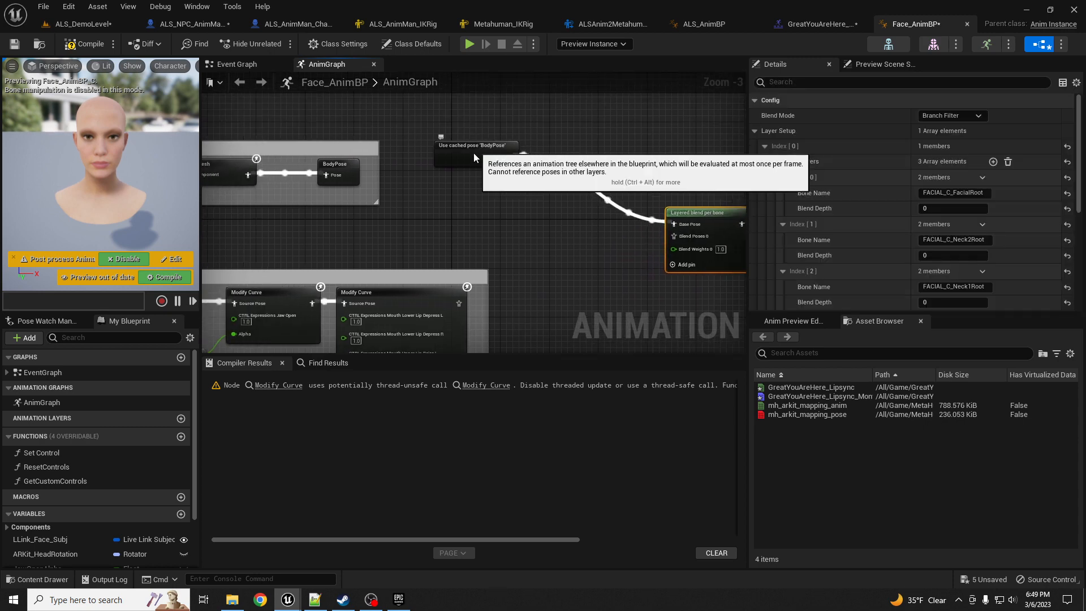
{"action": "left_click_drag", "start_coordinate": [474, 152], "coordinate": [451, 218]}
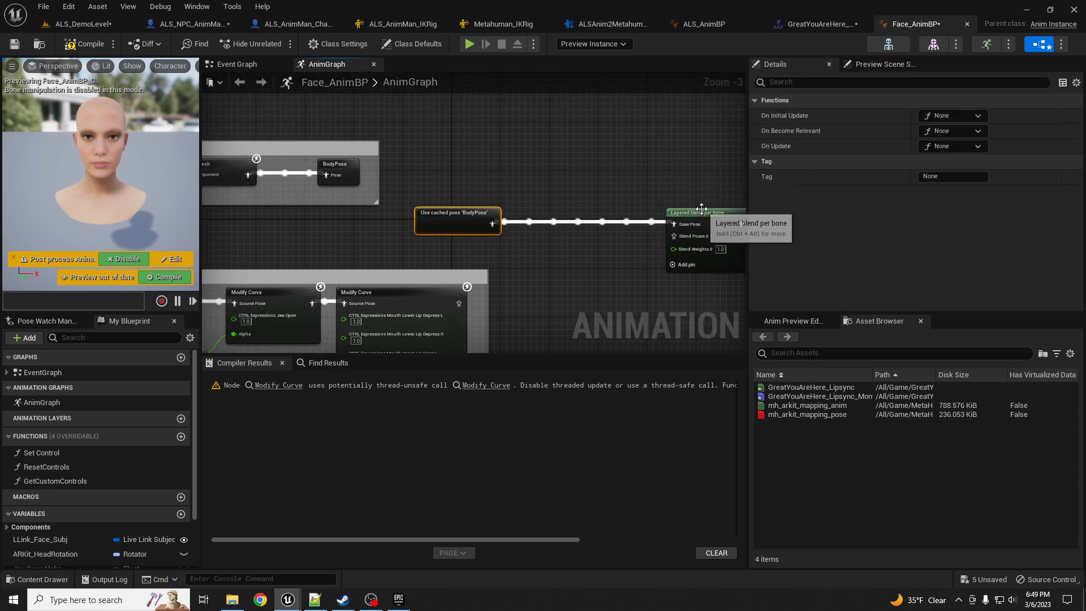
- Delete the FACIAL_C_Neck2Root and FACIAL_C_Neck1Root branch filters from the Layered blend per bone node
{"action": "left_click", "coordinate": [702, 209]}
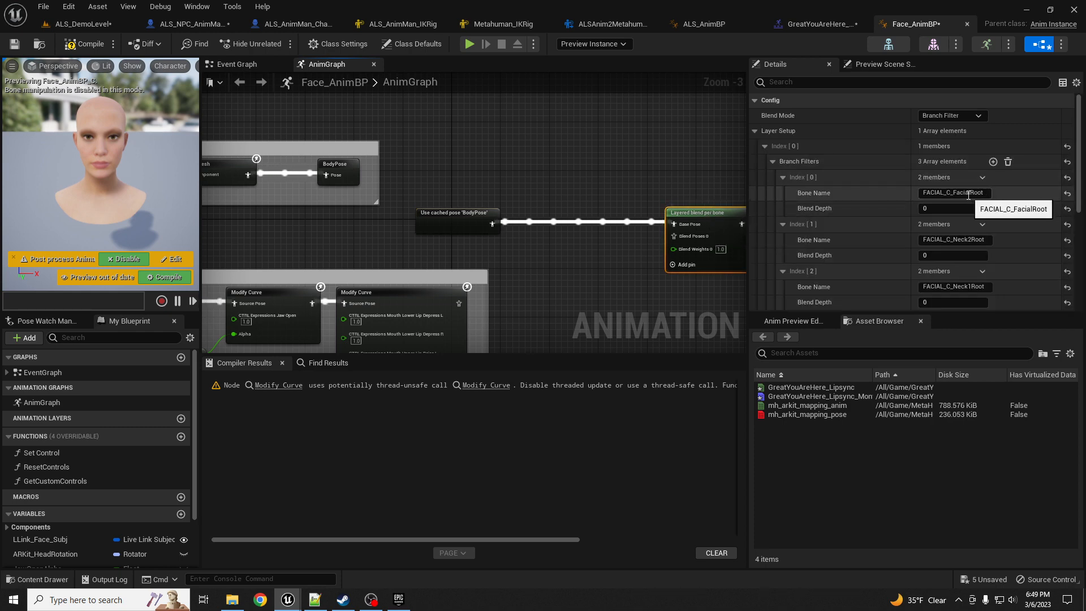
{"action": "scroll", "coordinate": [1013, 240], "scroll_direction": "down", "scroll_amount": 2}
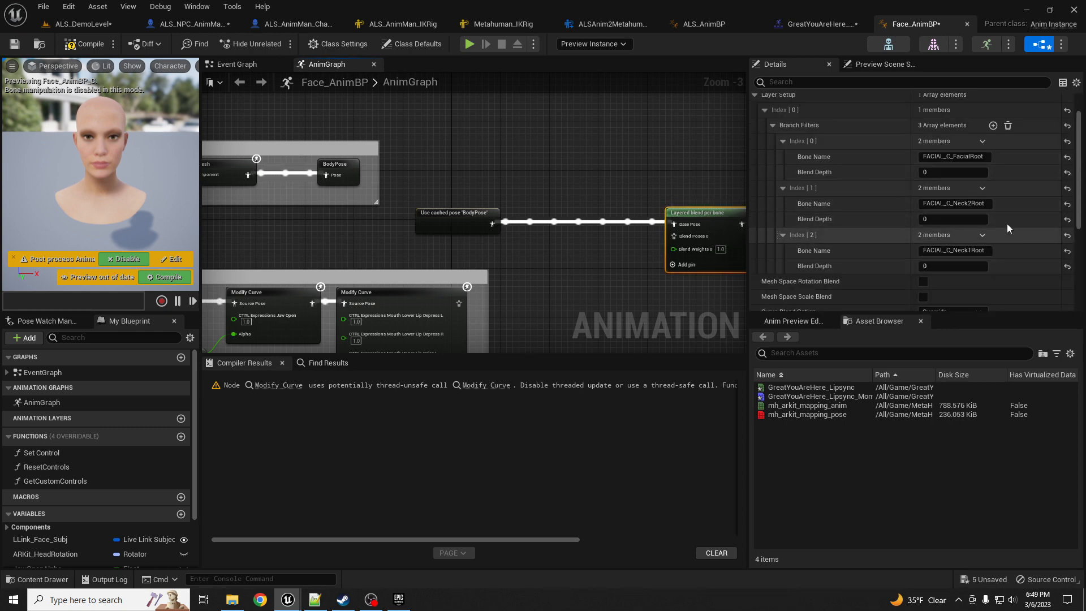
{"action": "left_click", "coordinate": [982, 188]}
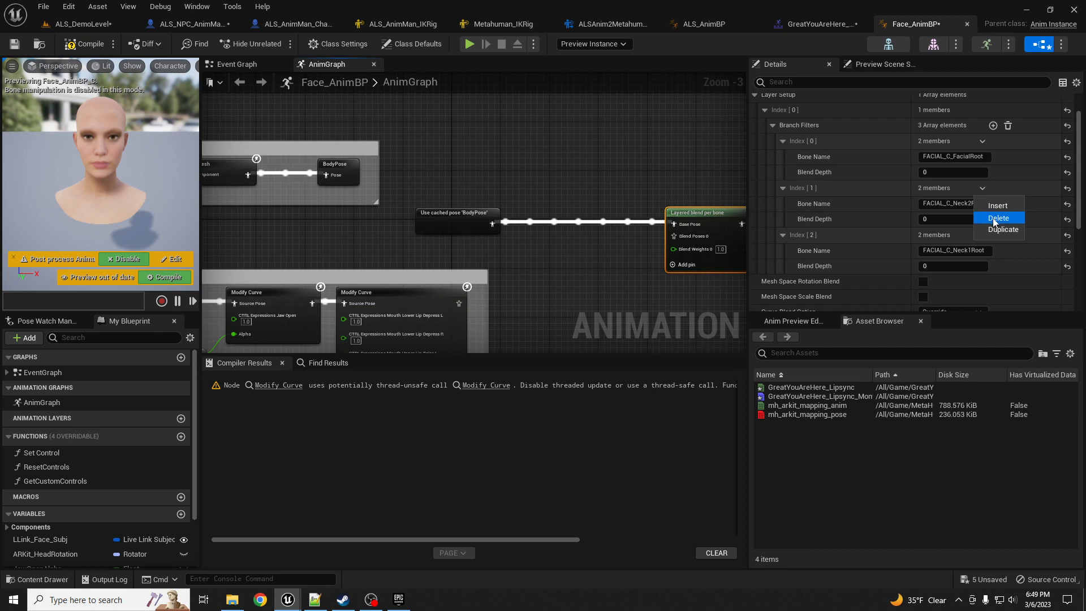
{"action": "left_click", "coordinate": [999, 218]}
{"action": "left_click", "coordinate": [982, 188]}
{"action": "left_click", "coordinate": [998, 218]}
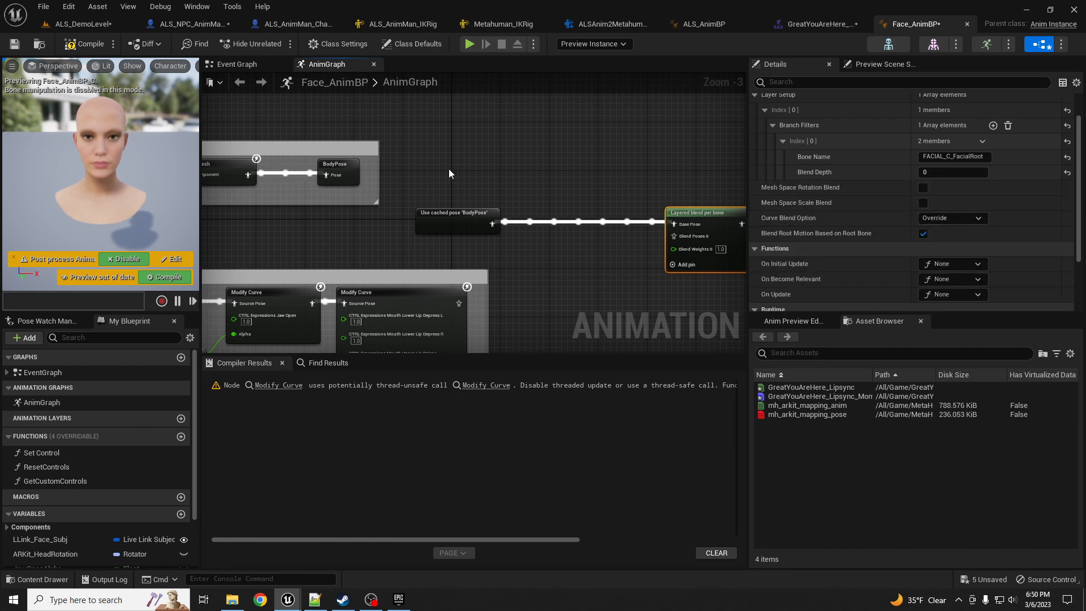
- Move the cached BodyPose node up and place a duplicate of it below, ahead of Layered blend per bone
{"action": "scroll", "coordinate": [449, 169], "scroll_direction": "down", "scroll_amount": 2}
{"action": "left_click_drag", "start_coordinate": [428, 182], "coordinate": [399, 195]}
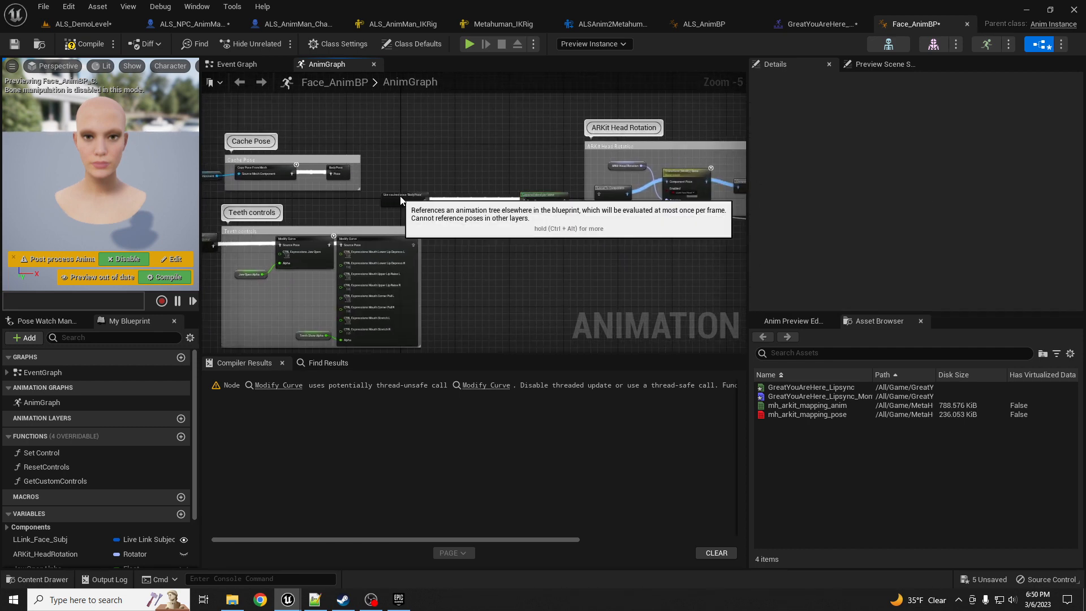
{"action": "scroll", "coordinate": [441, 205], "scroll_direction": "up", "scroll_amount": 2}
{"action": "right_click_drag", "start_coordinate": [431, 210], "coordinate": [503, 207]}
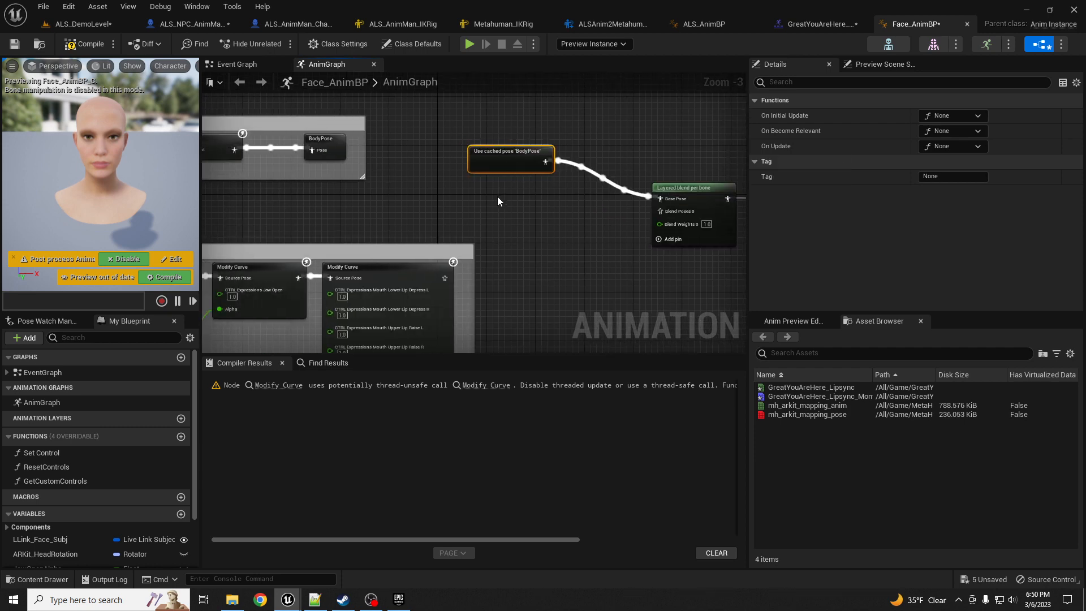
{"action": "key", "text": "ctrl+c"}
{"action": "key", "text": "ctrl+v"}
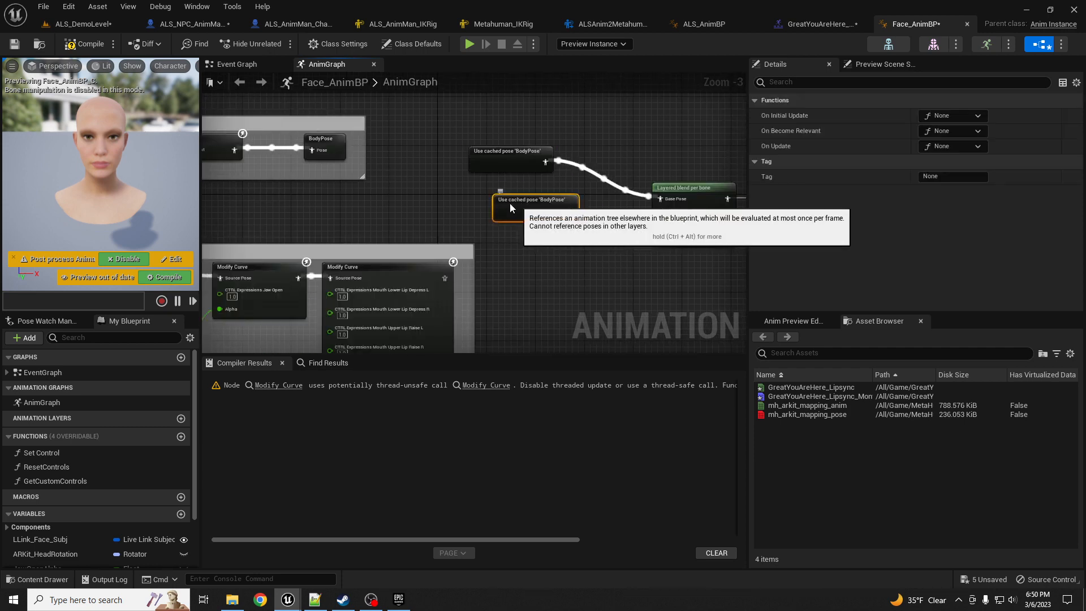
{"action": "left_click_drag", "start_coordinate": [511, 203], "coordinate": [435, 204]}
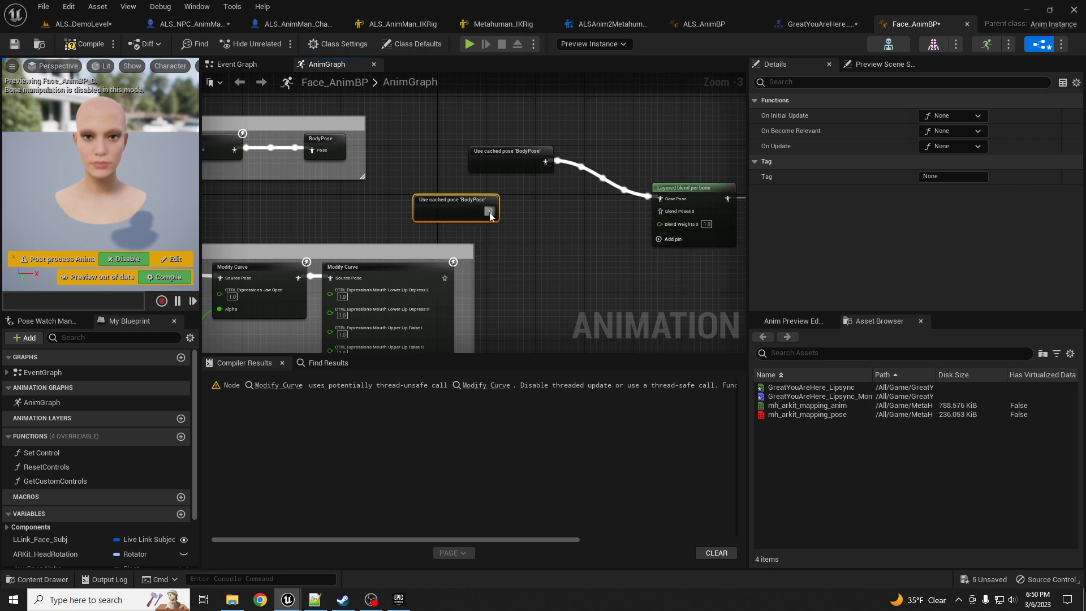
- Route the duplicated BodyPose node through a new DefaultSlot montage slot into Blend Poses 0 of Layered blend per bone
{"action": "left_click_drag", "start_coordinate": [491, 211], "coordinate": [572, 209]}
{"action": "type", "text": "defau"}
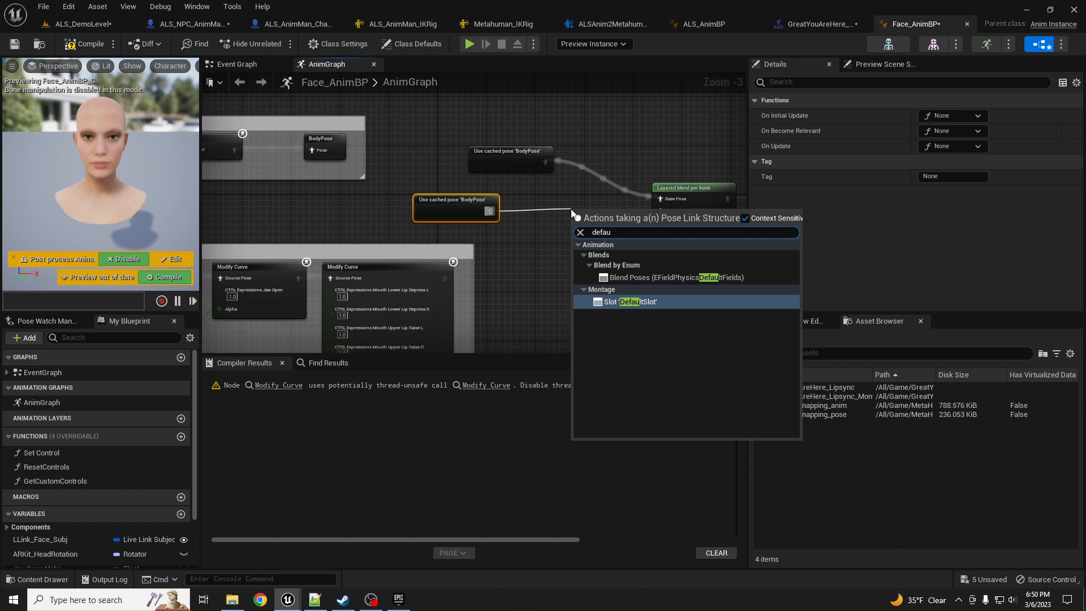
{"action": "key", "text": "Return"}
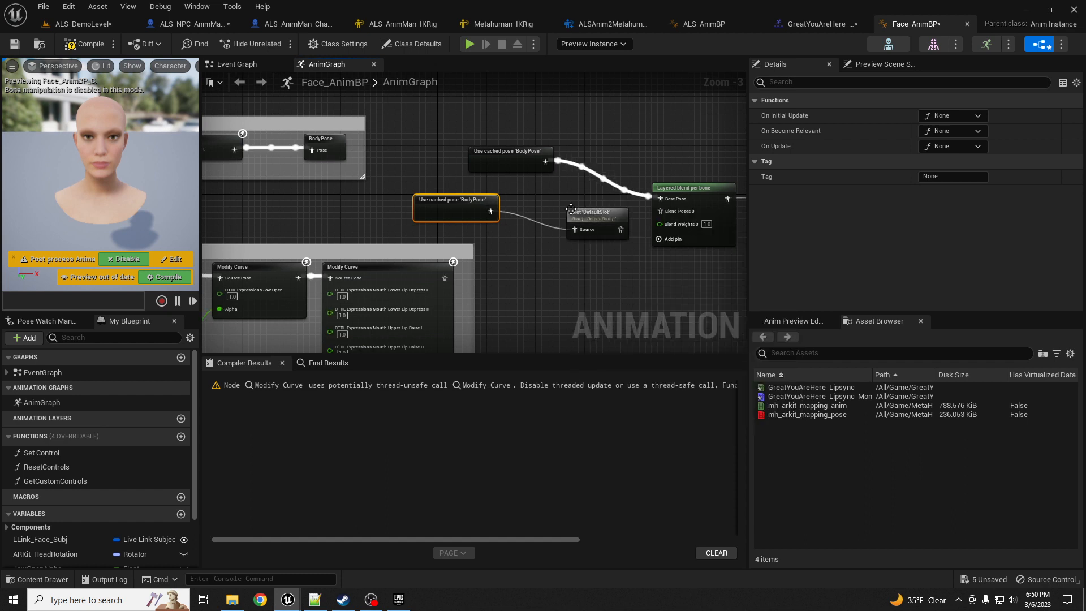
{"action": "left_click_drag", "start_coordinate": [585, 219], "coordinate": [659, 214]}
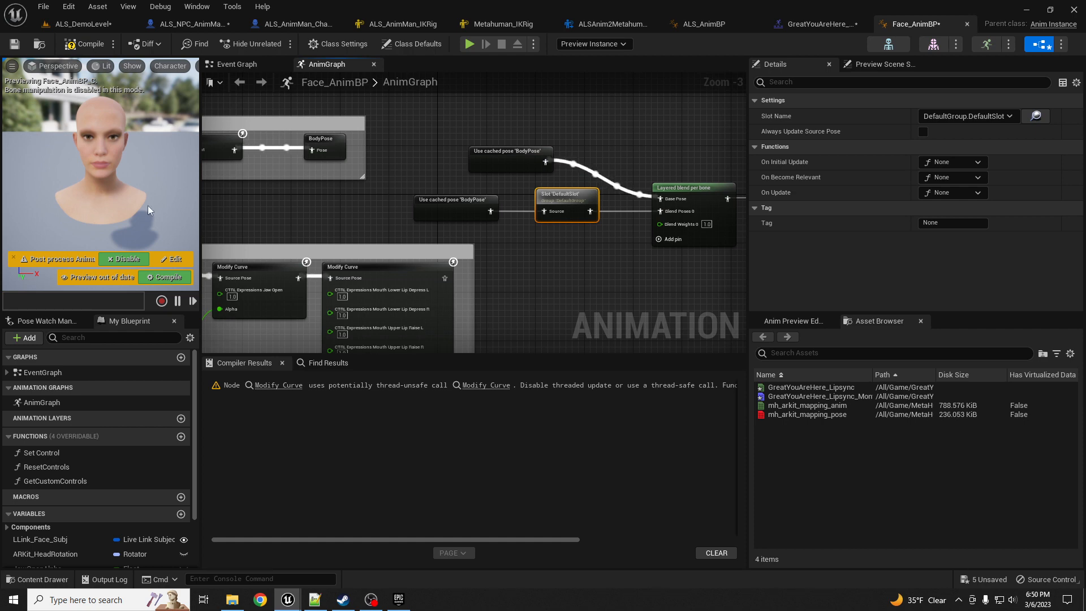
- Check the bone name and blend depth of the Layered blend per bone node's branch filter and compile Face_AnimBP
{"action": "left_click", "coordinate": [689, 190]}
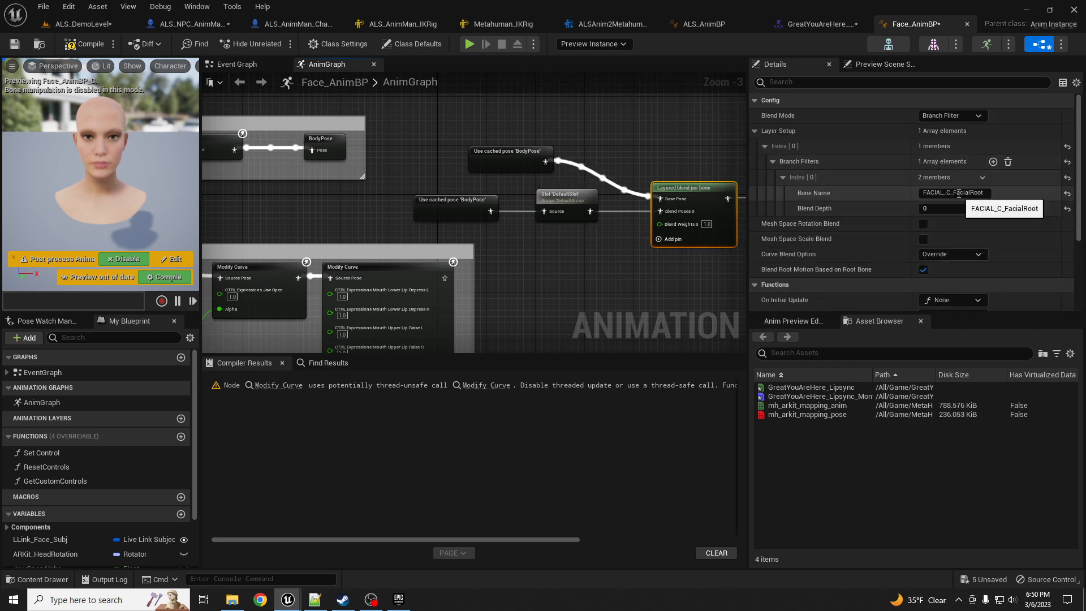
{"action": "left_click", "coordinate": [938, 208]}
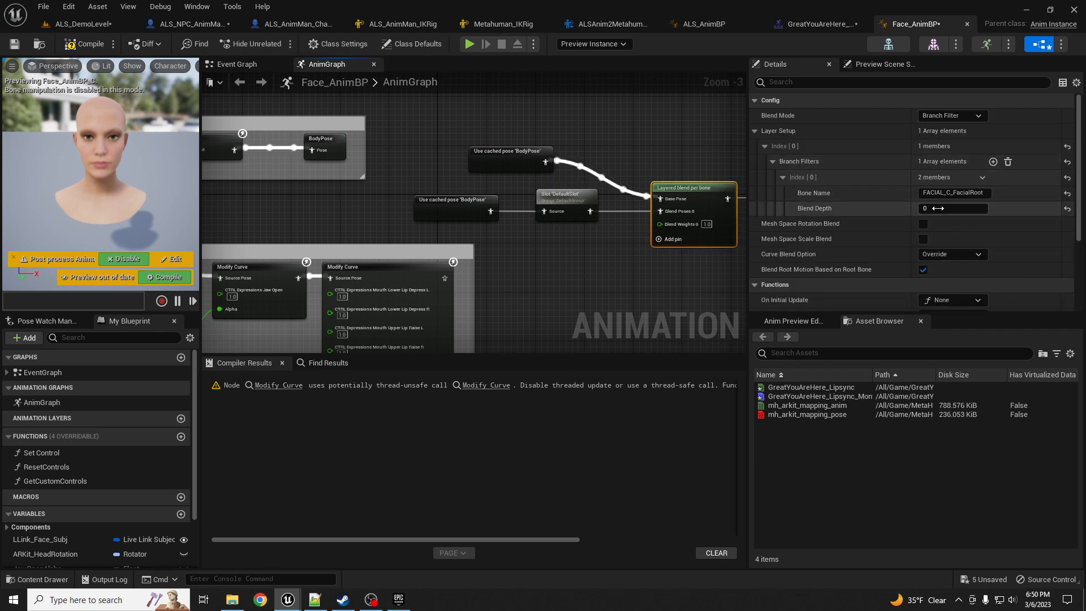
{"action": "left_click", "coordinate": [72, 46]}
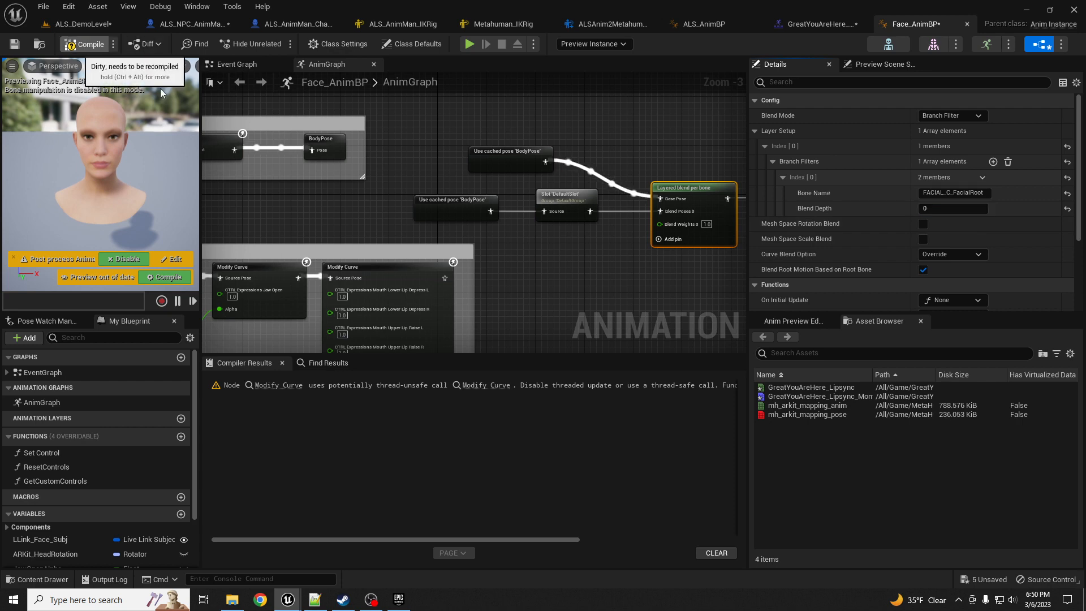
- Play-test ALS_DemoLevel, moving the player near the NPC to check the facial montage, and stop the session
{"action": "left_click", "coordinate": [100, 26]}
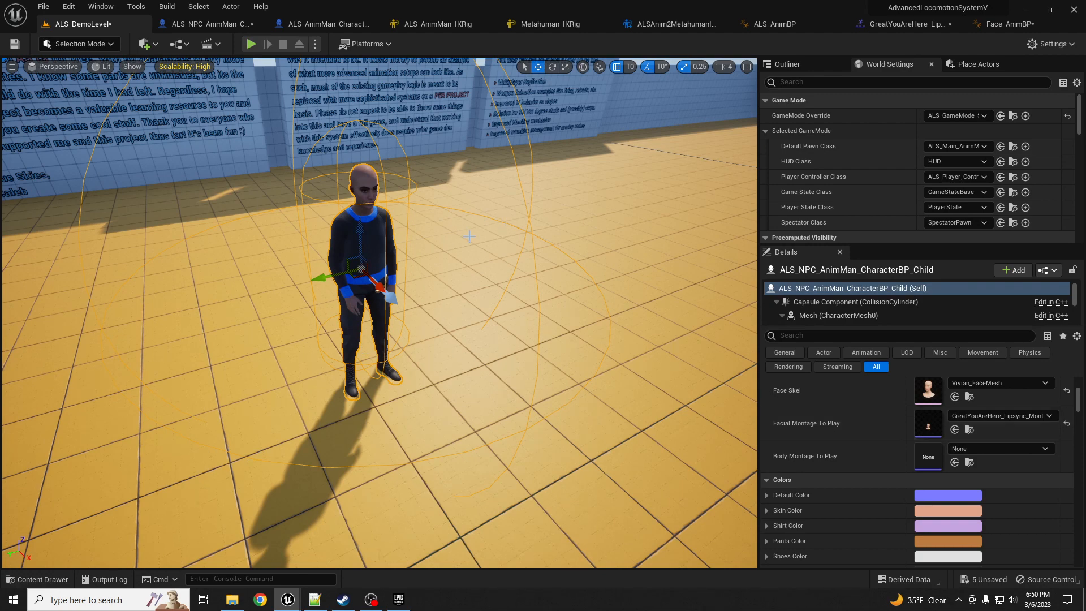
{"action": "right_click_drag", "start_coordinate": [643, 279], "coordinate": [626, 287]}
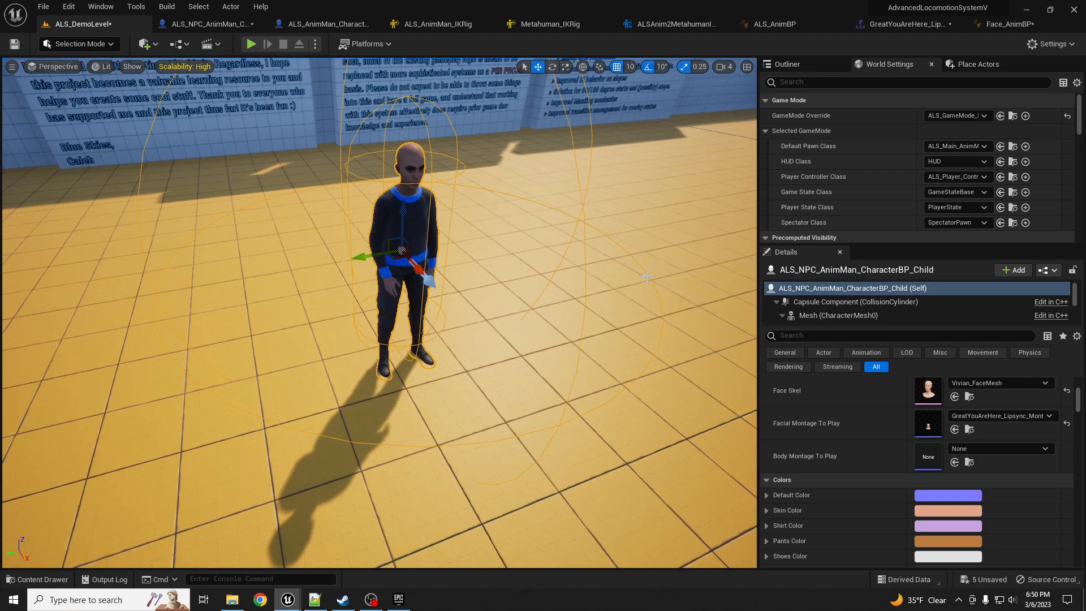
{"action": "key", "text": "alt+p"}
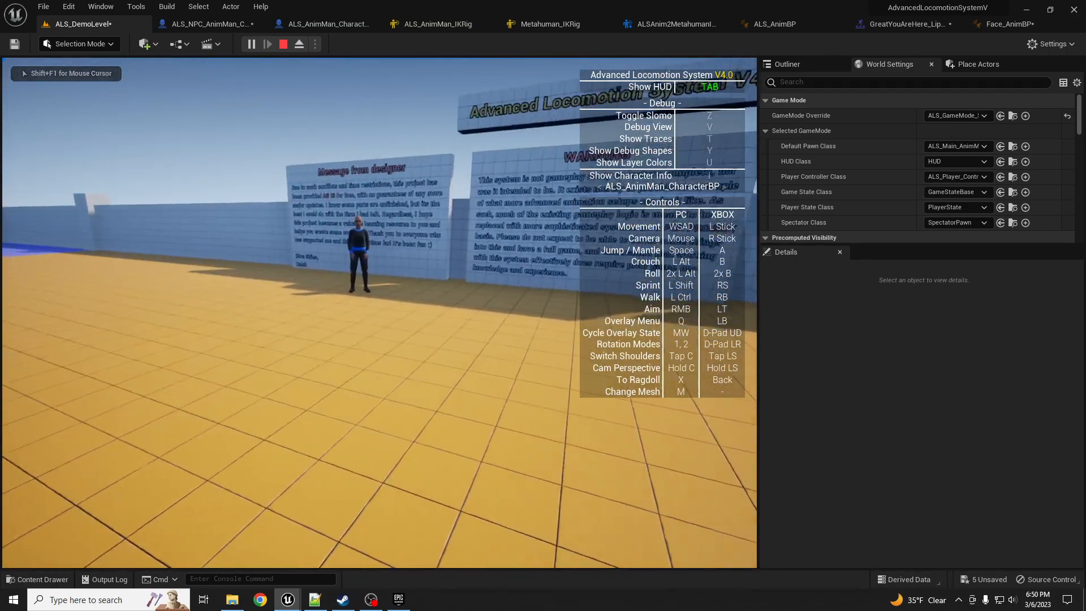
{"action": "key", "text": "w"}
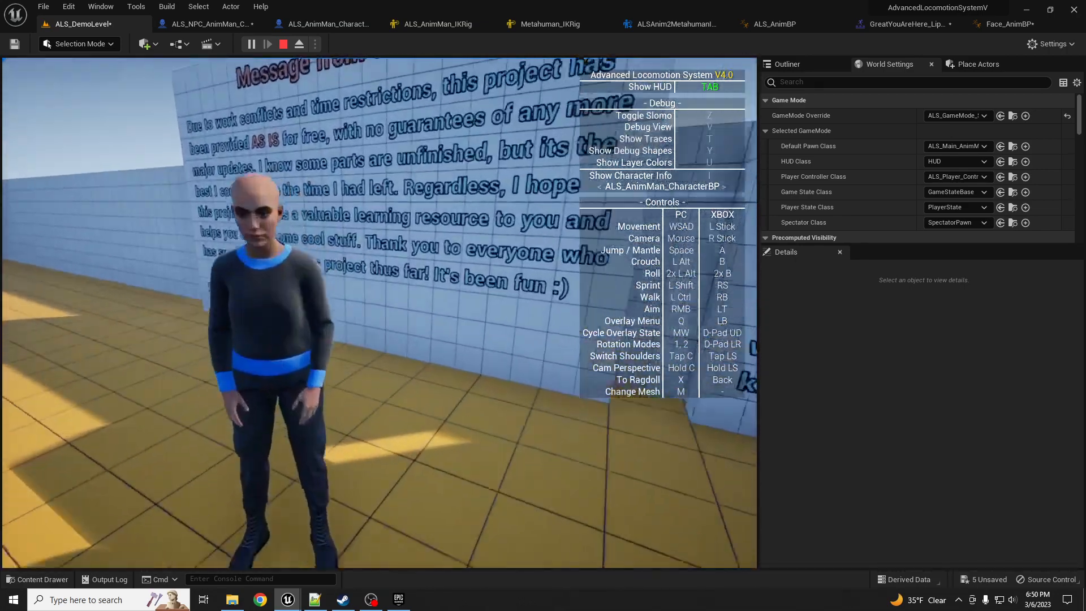
{"action": "key", "text": "s"}
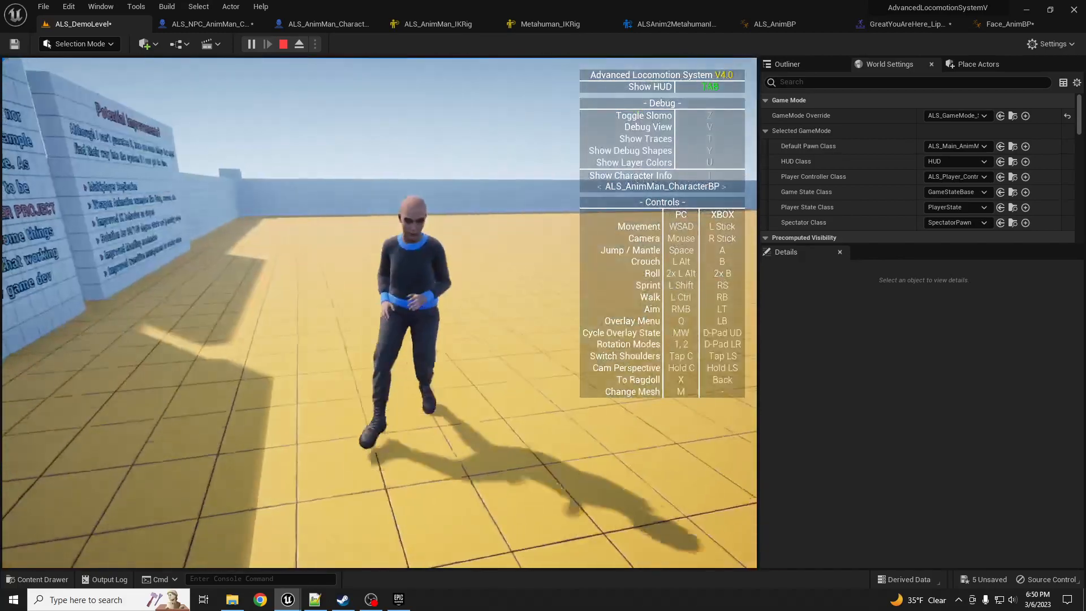
{"action": "key", "text": "w"}
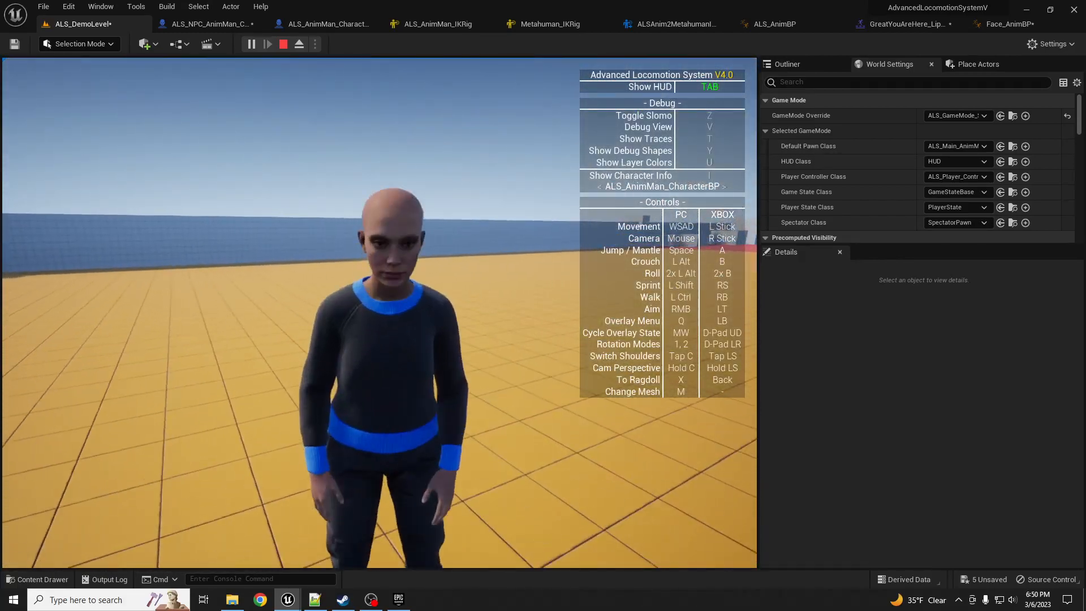
{"action": "key", "text": "Escape"}
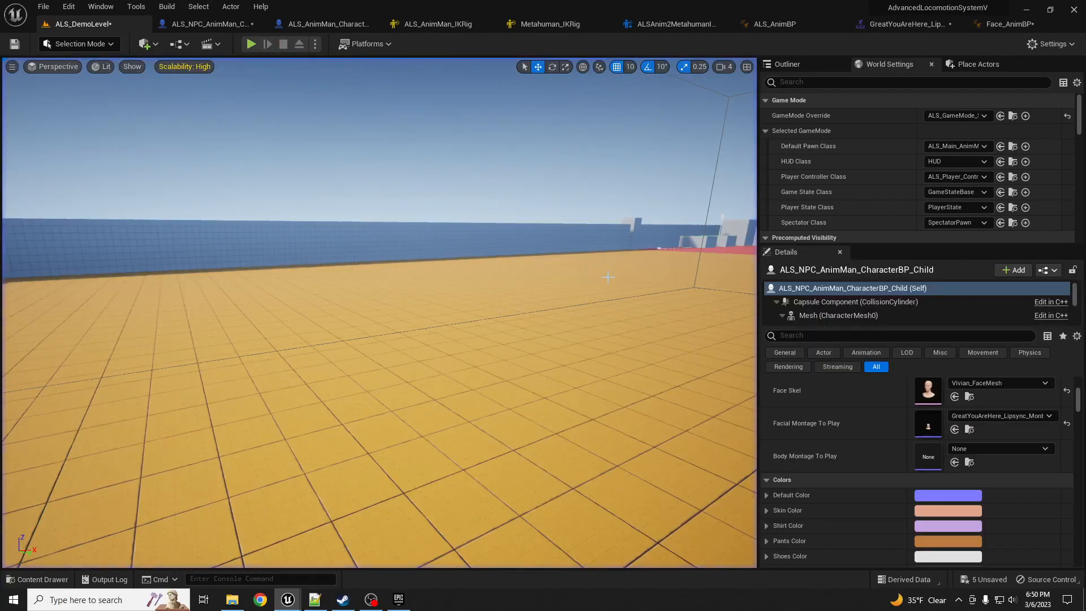
- Examine the Sphere component's overlap settings and collision preset responses in ALS_NPC_AnimMan_CharacterBP_Child
{"action": "left_click", "coordinate": [206, 25]}
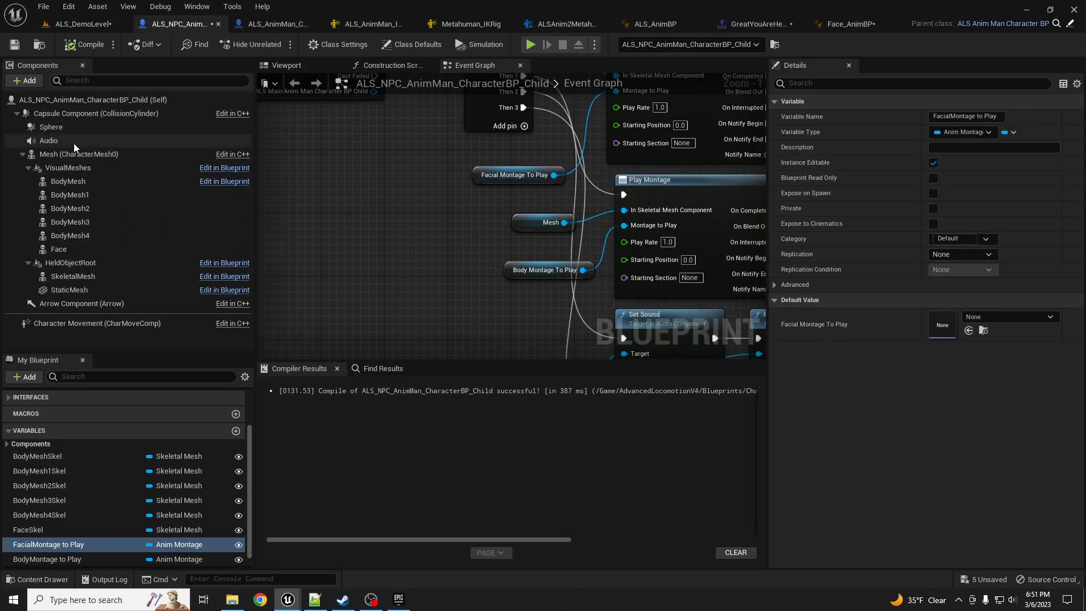
{"action": "left_click", "coordinate": [66, 129]}
{"action": "scroll", "coordinate": [925, 392], "scroll_direction": "down", "scroll_amount": 6}
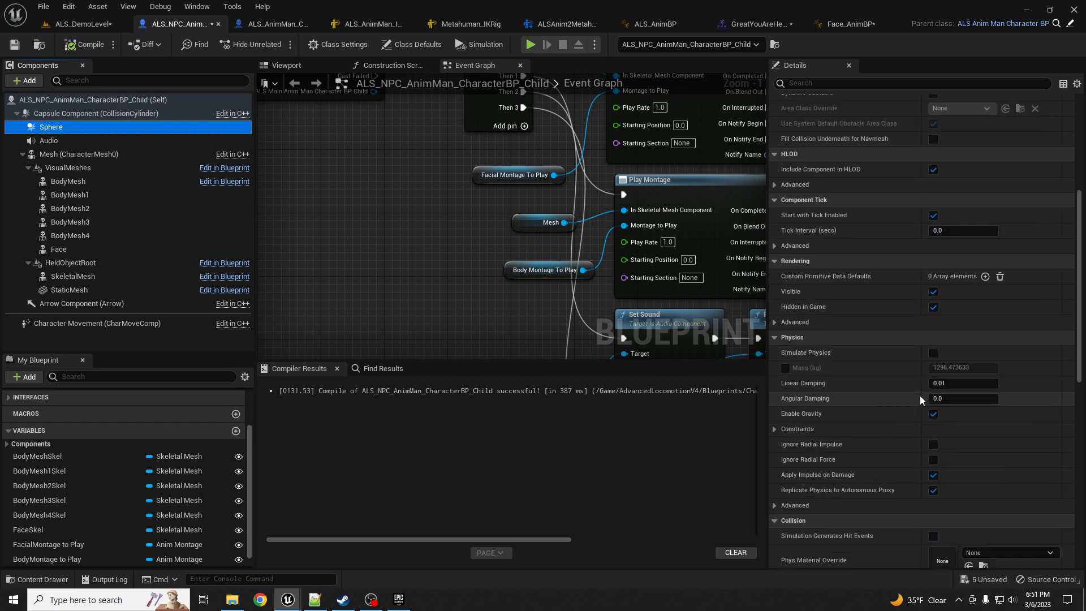
{"action": "scroll", "coordinate": [919, 396], "scroll_direction": "down", "scroll_amount": 8}
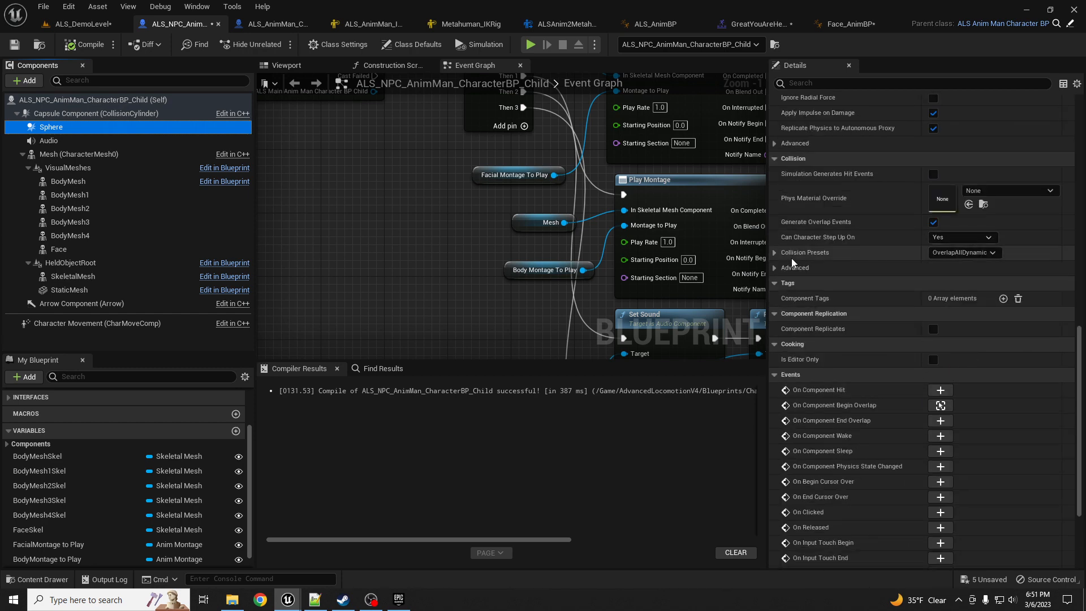
{"action": "left_click", "coordinate": [775, 269]}
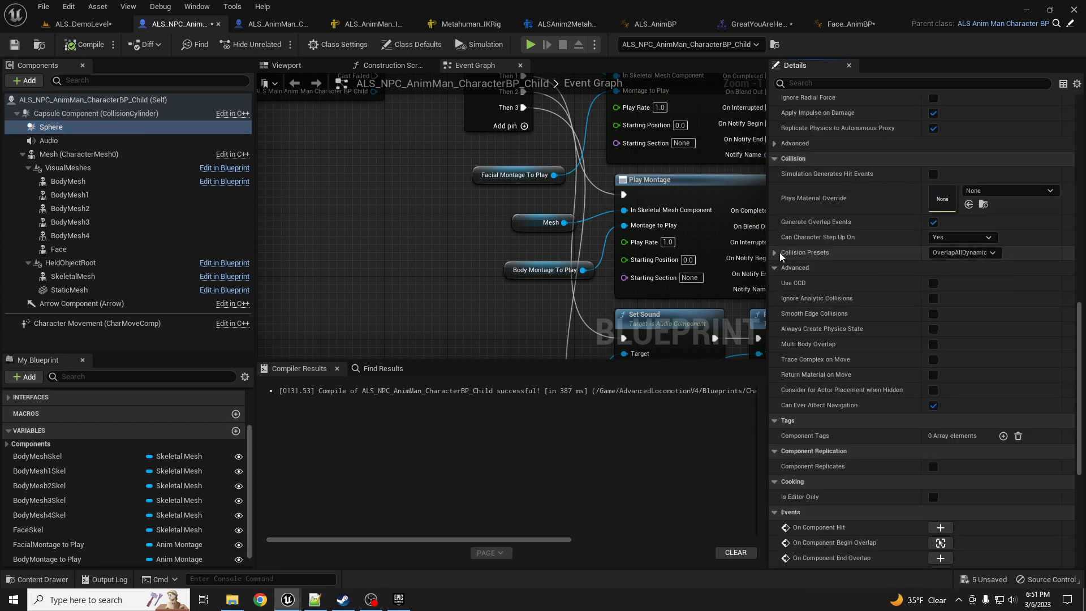
{"action": "left_click", "coordinate": [776, 253]}
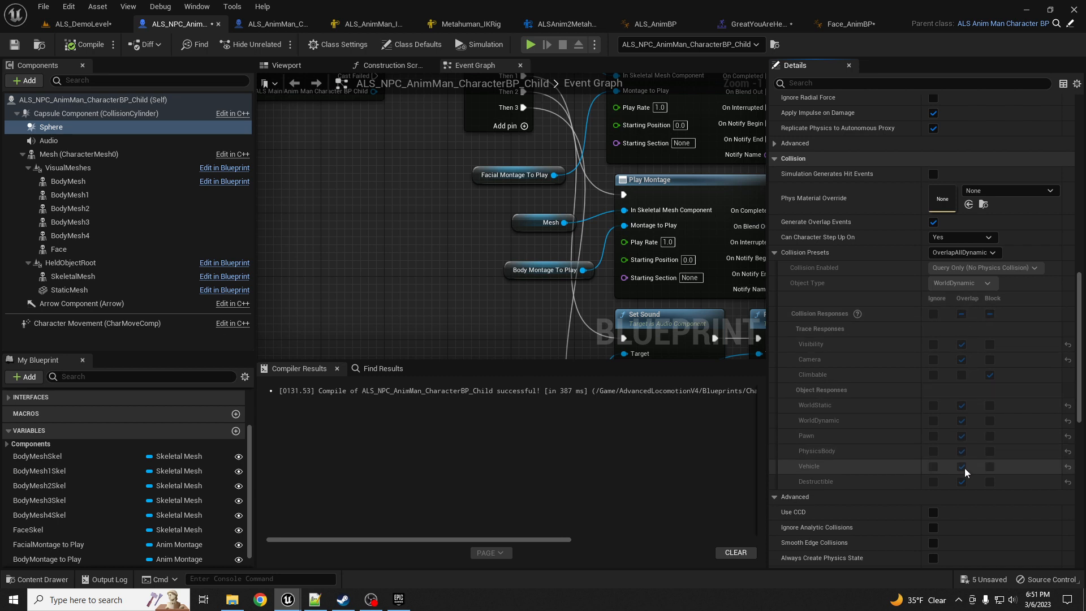
{"action": "left_click", "coordinate": [774, 254]}
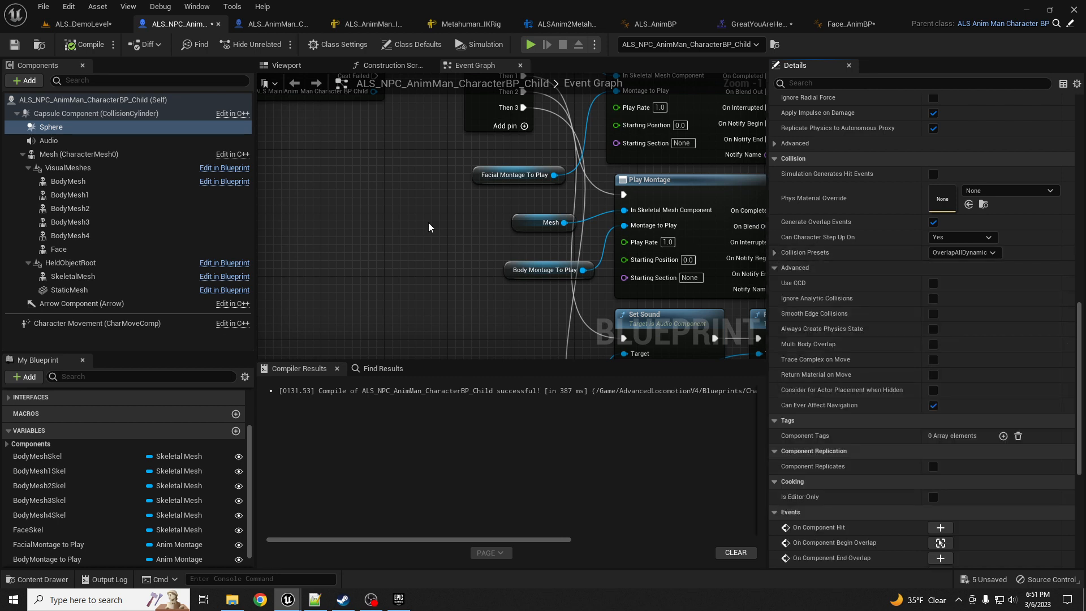
- Add a breakpoint to the Cast To ALS_Main_AnimMan_CharacterBP_Child node after the Sphere's begin overlap event
{"action": "right_click_drag", "start_coordinate": [429, 222], "coordinate": [543, 387]}
{"action": "right_click_drag", "start_coordinate": [423, 305], "coordinate": [597, 298]}
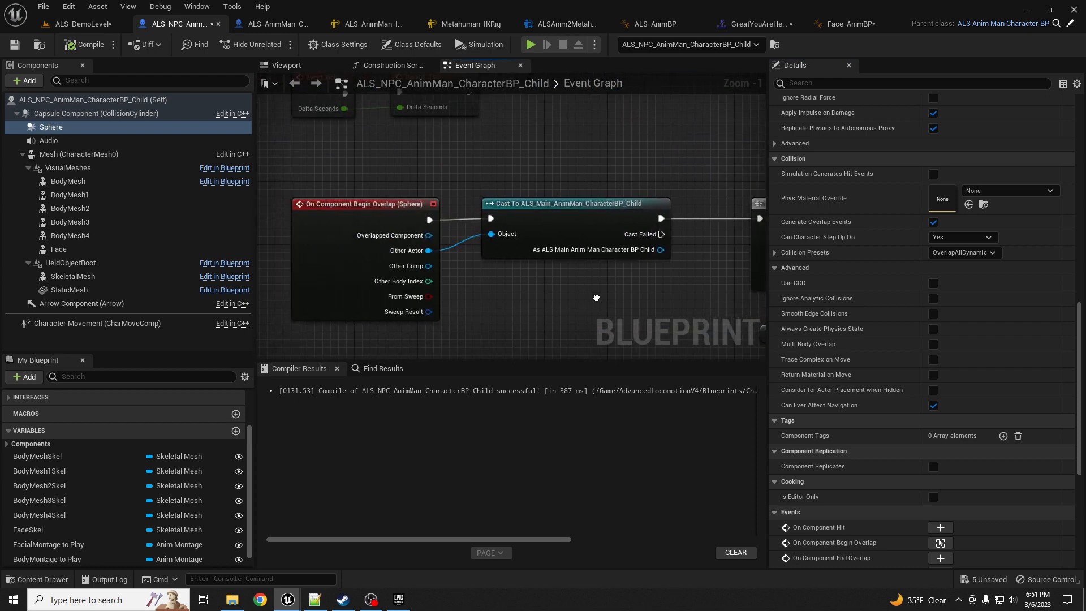
{"action": "left_click", "coordinate": [577, 208]}
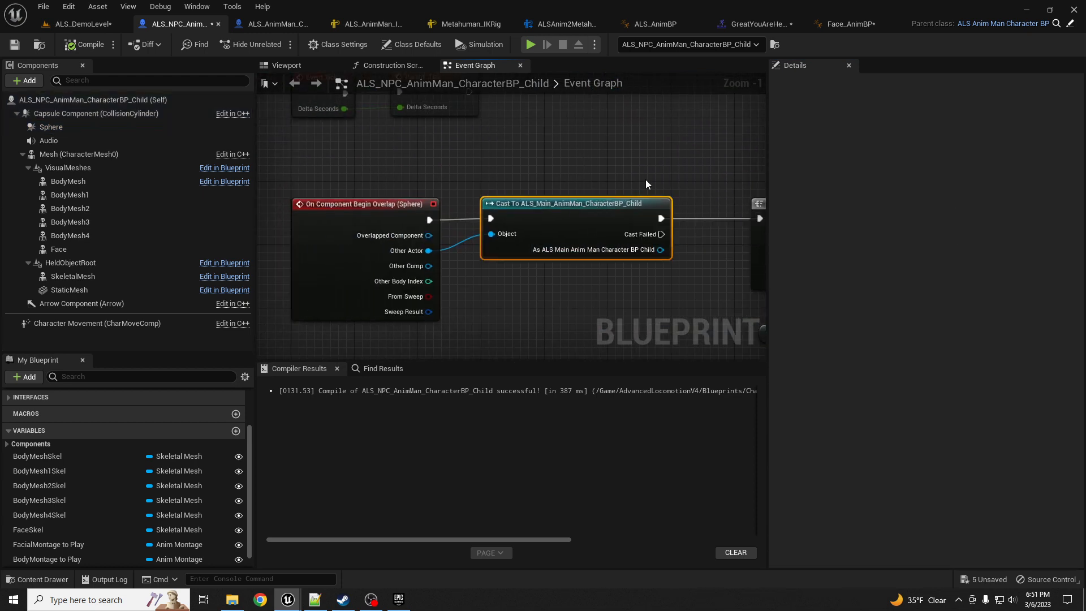
{"action": "key", "text": "F9"}
{"action": "right_click_drag", "start_coordinate": [620, 190], "coordinate": [501, 194]}
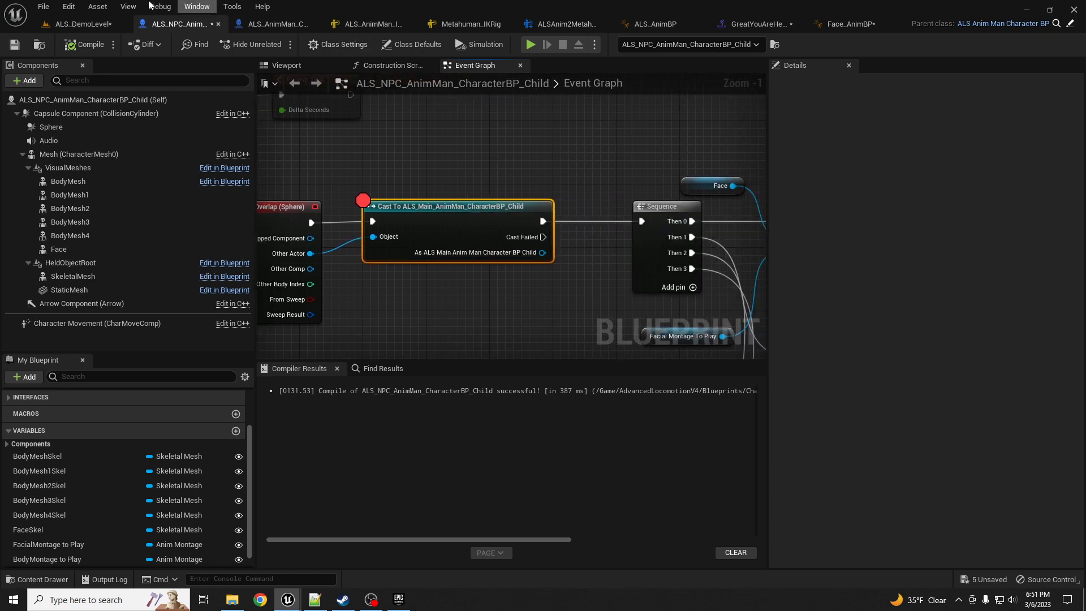
- Play ALS_DemoLevel until the cast breakpoint pauses it, and resume execution
{"action": "left_click", "coordinate": [83, 24]}
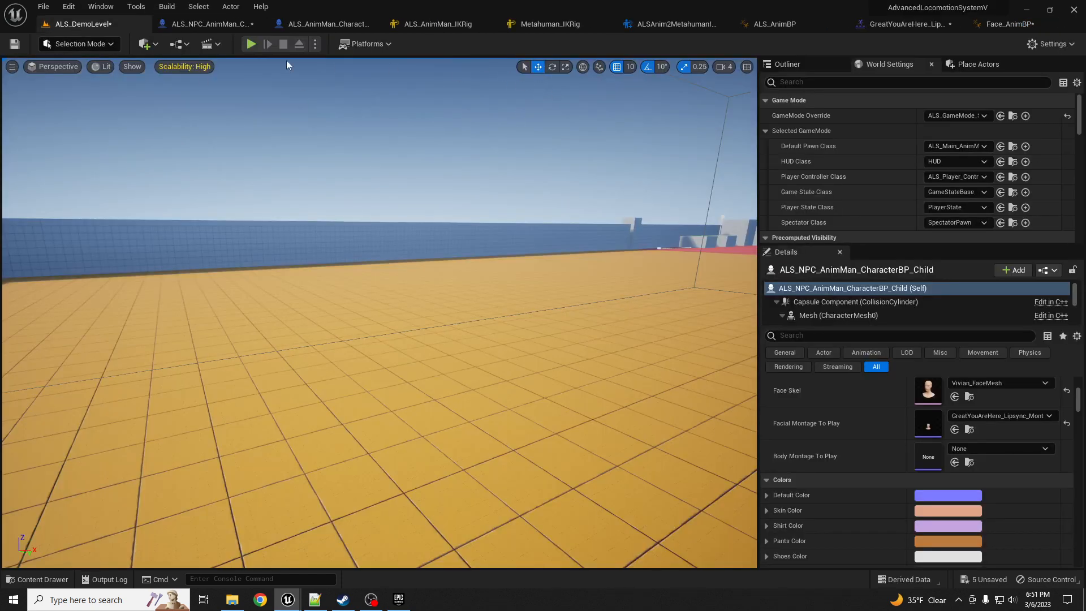
{"action": "left_click", "coordinate": [251, 45]}
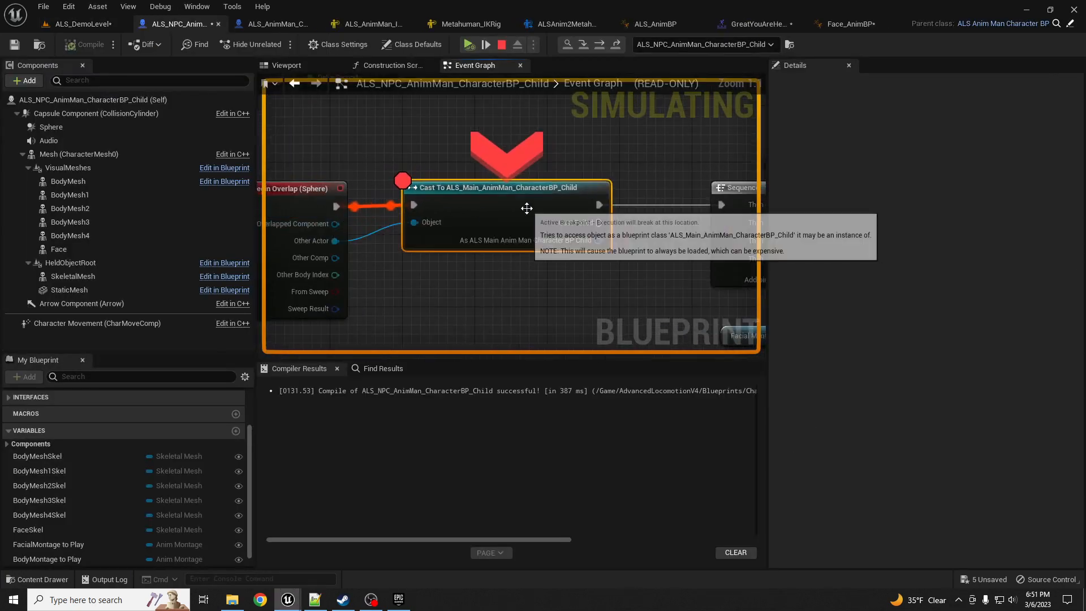
{"action": "right_click_drag", "start_coordinate": [588, 166], "coordinate": [542, 159]}
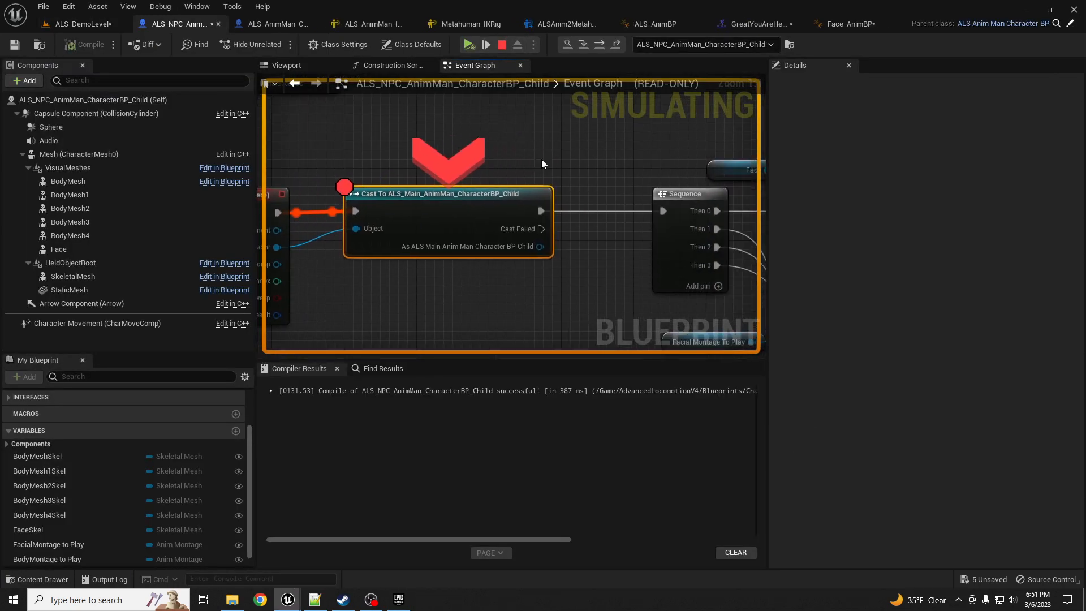
{"action": "key", "text": "F5"}
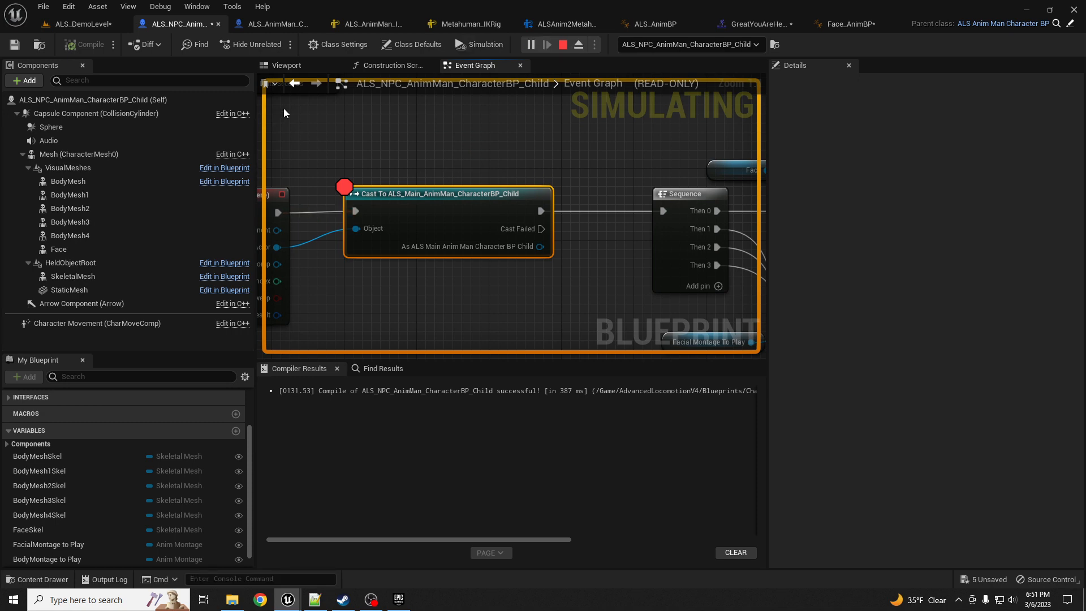
- Return to the running level and, at the paused Cast node, inspect the Object input to identify the overlapping actor
{"action": "left_click", "coordinate": [89, 27]}
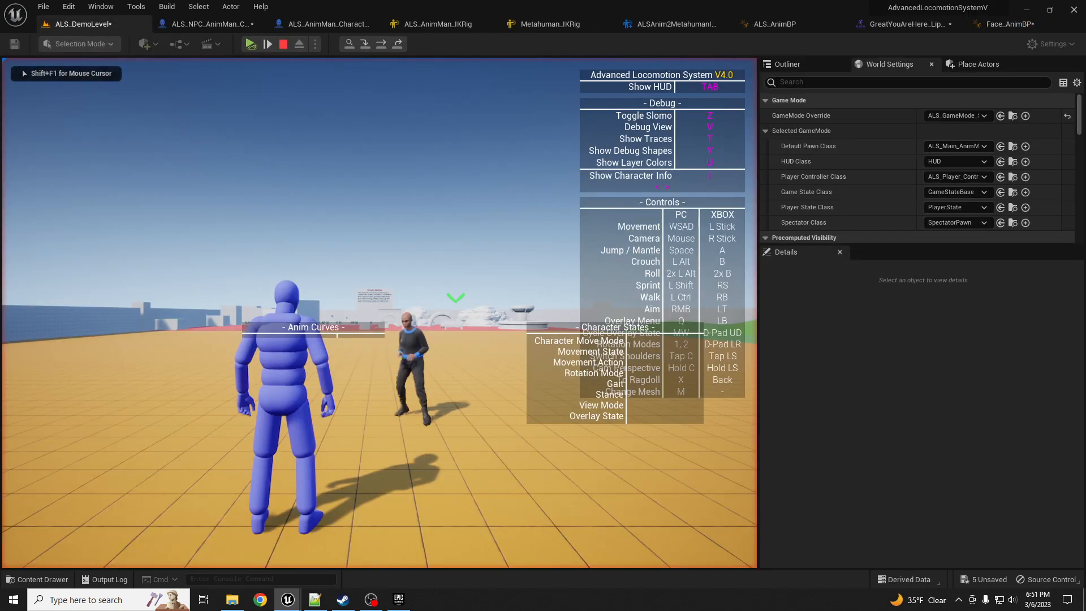
{"action": "key", "text": "alt+Tab"}
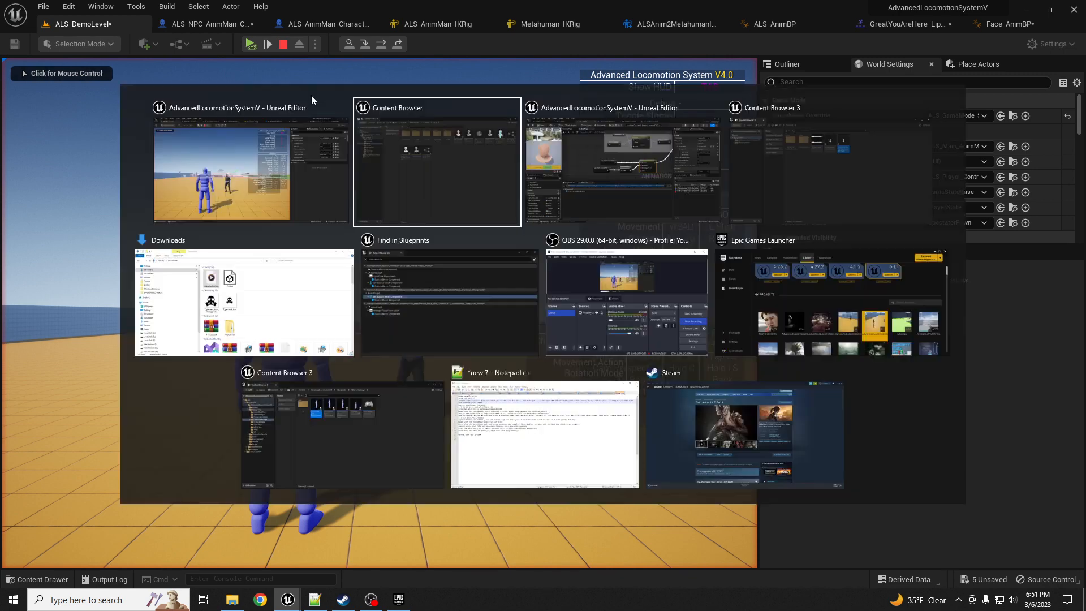
{"action": "left_click", "coordinate": [331, 24]}
{"action": "left_click", "coordinate": [192, 23]}
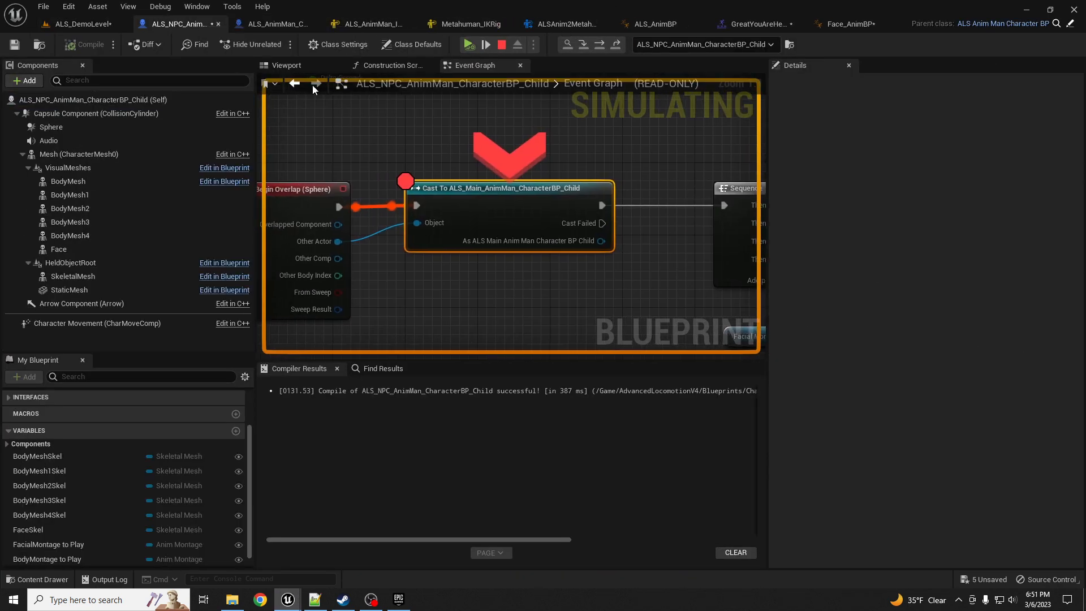
{"action": "mouse_move", "coordinate": [420, 222]}
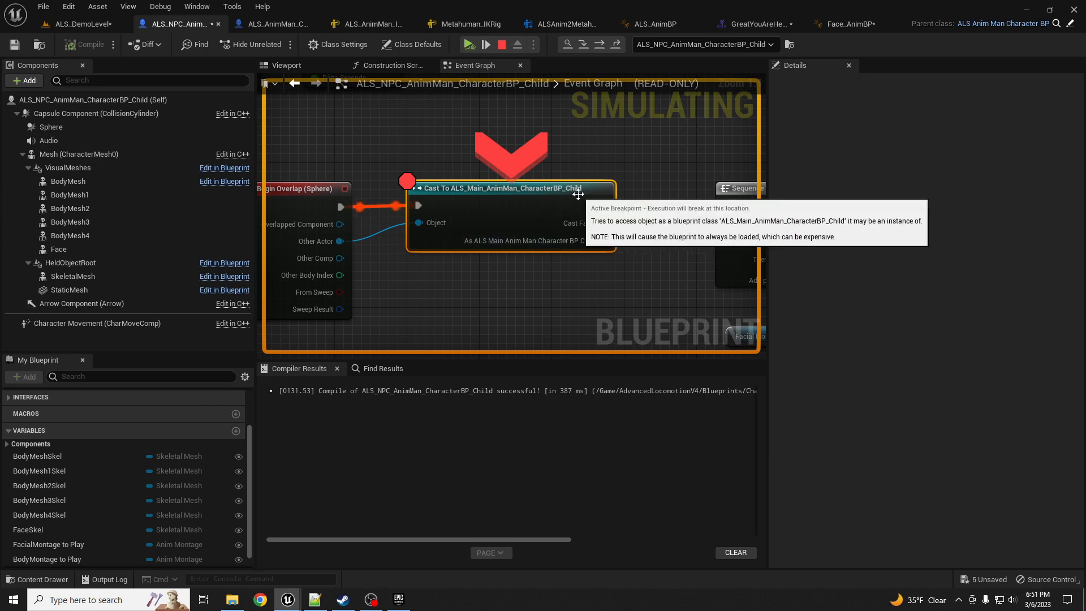
{"action": "mouse_move", "coordinate": [602, 244]}
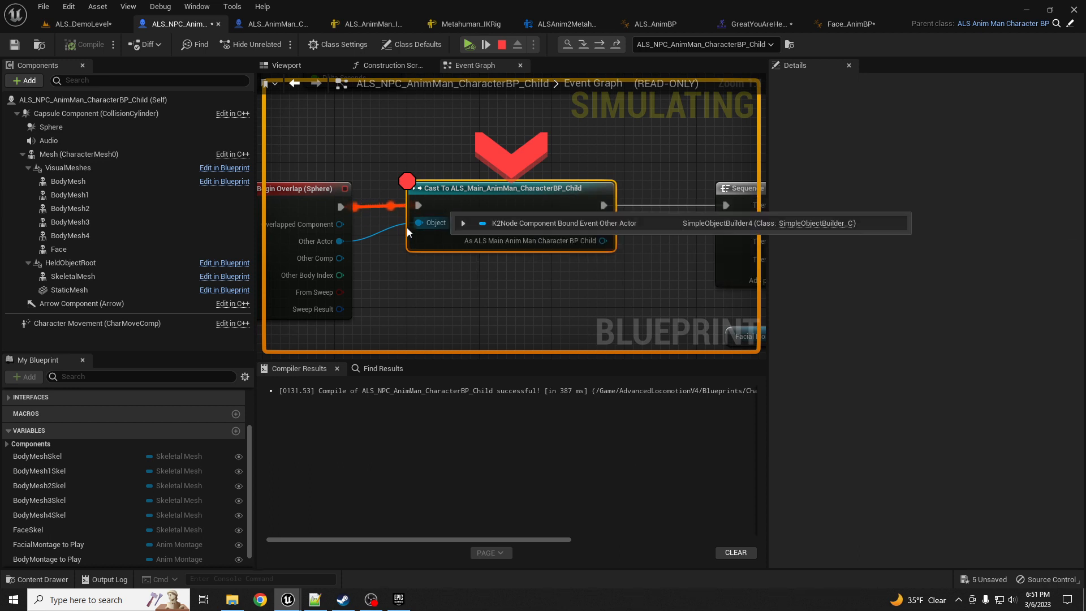
- End the paused play session and clear the breakpoint from the Cast To ALS_Main_AnimMan_CharacterBP_Child node
{"action": "left_click", "coordinate": [360, 256]}
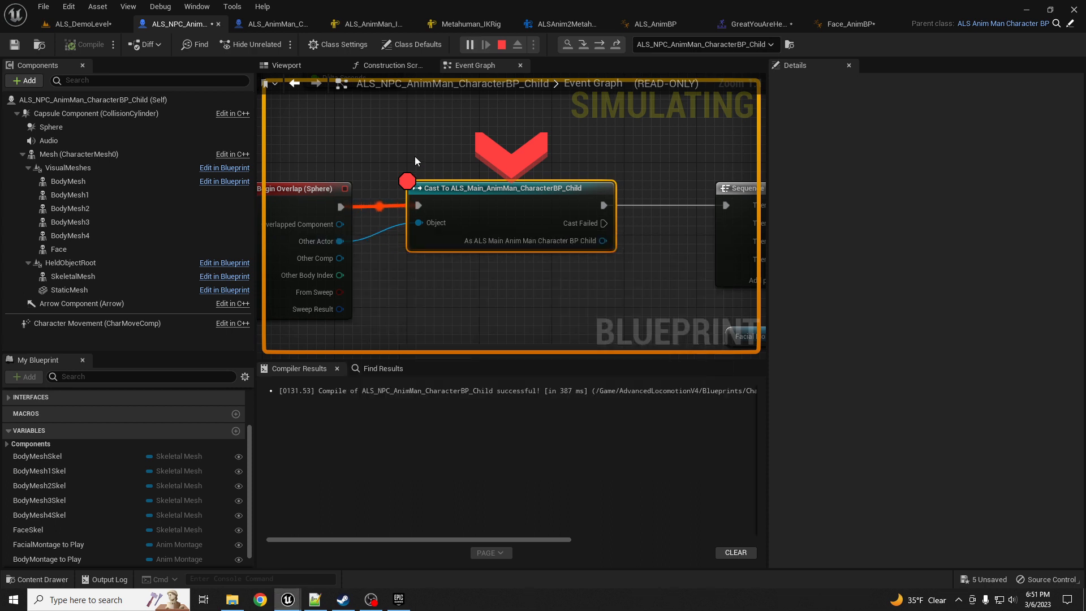
{"action": "key", "text": "Escape"}
{"action": "right_click_drag", "start_coordinate": [547, 169], "coordinate": [407, 170]}
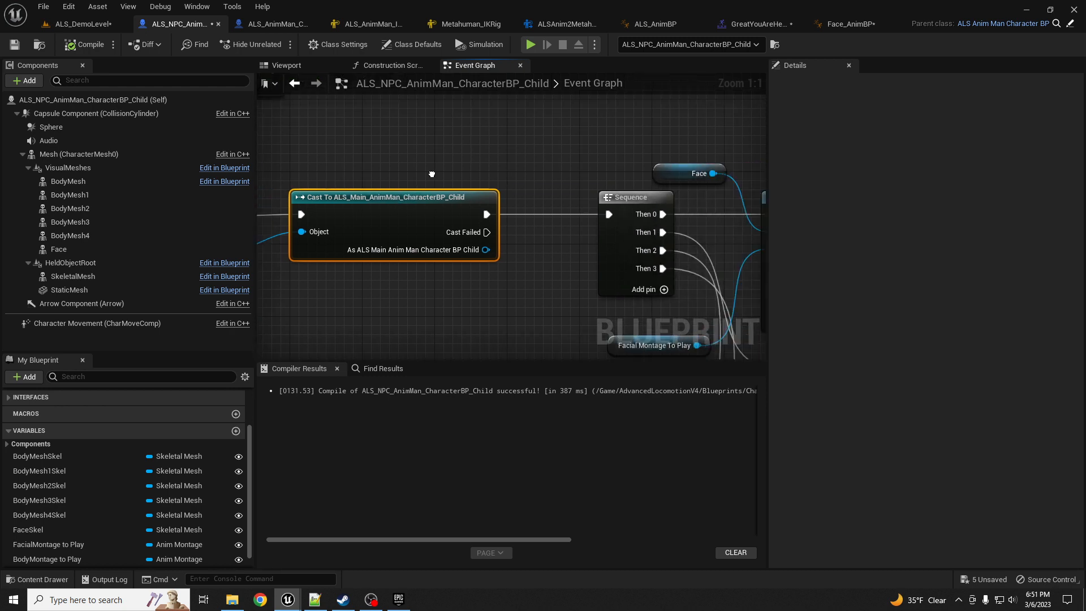
- Add a Print String node with the text "bad cast" to the Cast node's Cast Failed output and compile the Blueprint
{"action": "scroll", "coordinate": [436, 177], "scroll_direction": "down", "scroll_amount": 1}
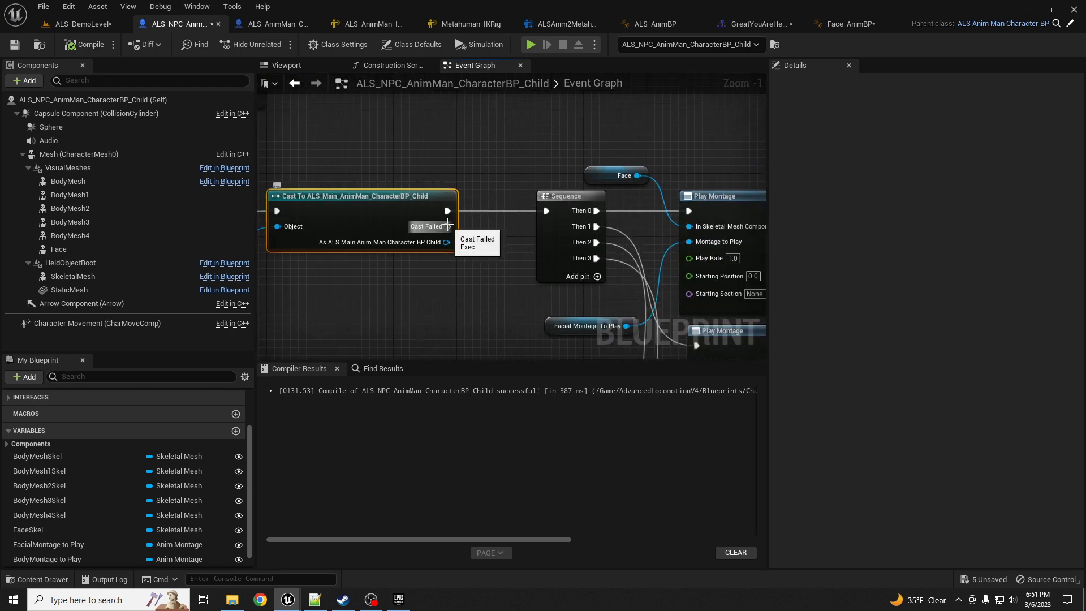
{"action": "left_click_drag", "start_coordinate": [449, 227], "coordinate": [478, 128]}
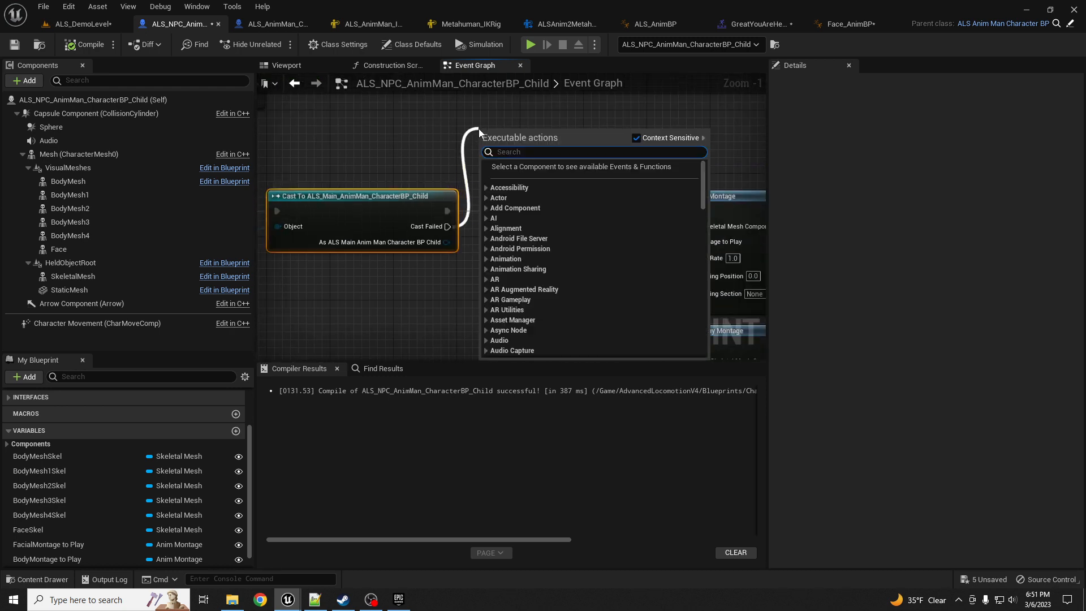
{"action": "type", "text": "print"}
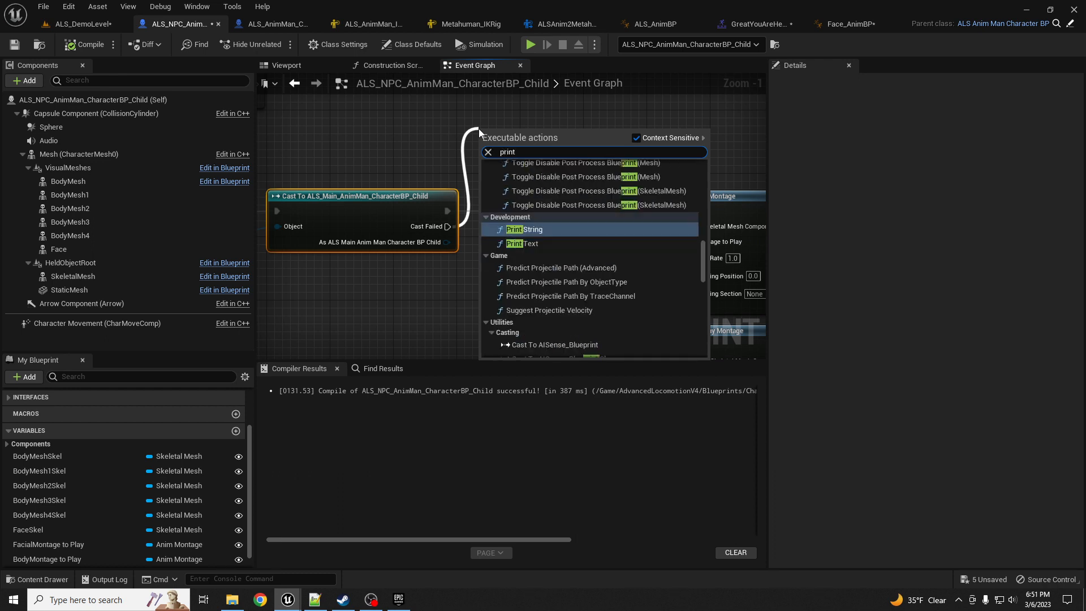
{"action": "key", "text": "Return"}
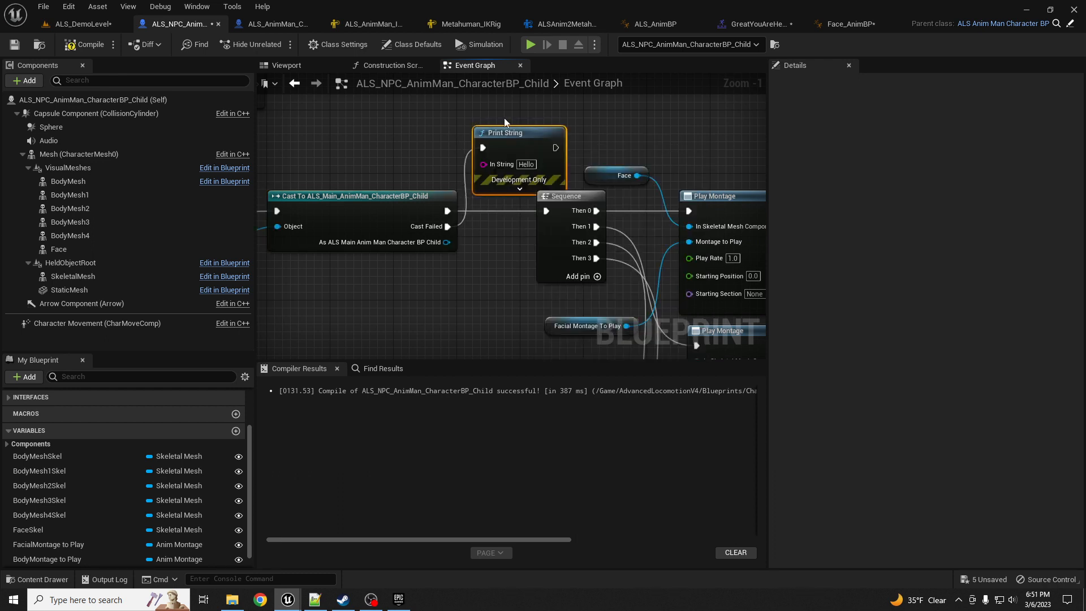
{"action": "type", "text": "c"}
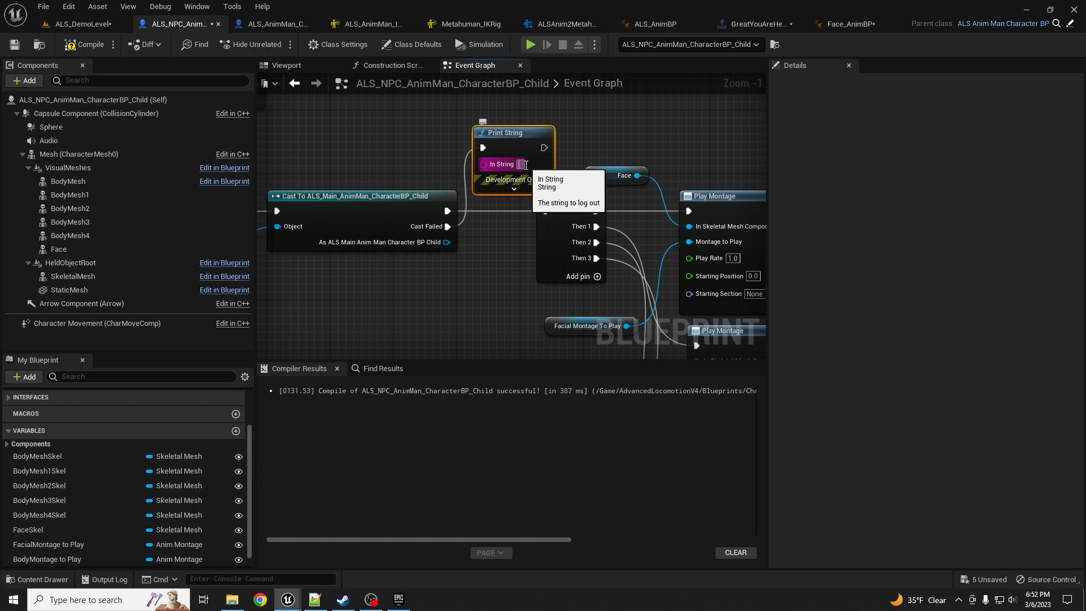
{"action": "type", "text": "bad cast"}
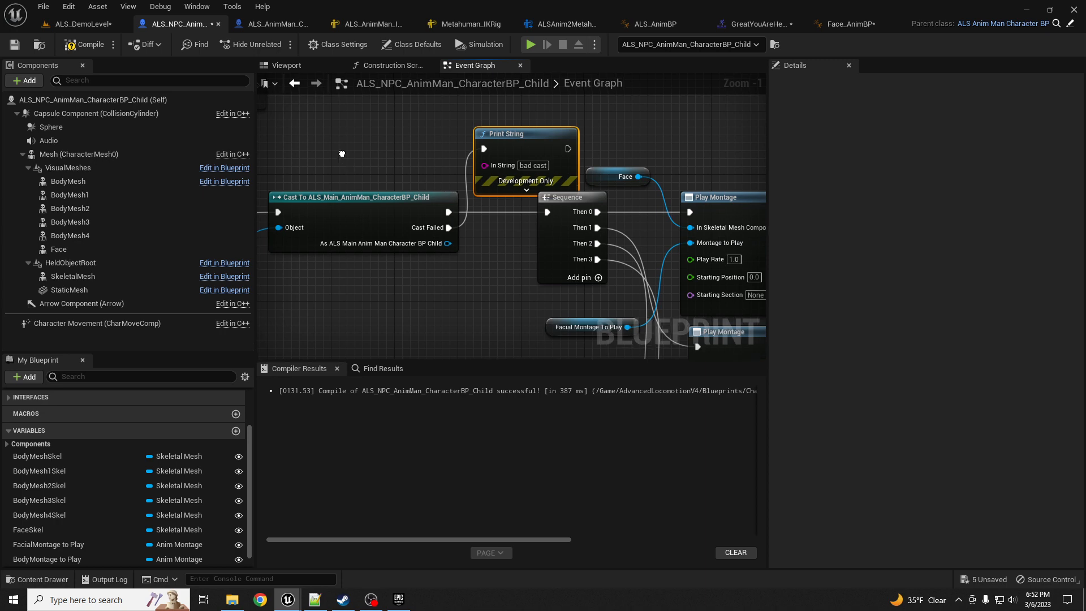
{"action": "left_click", "coordinate": [84, 44]}
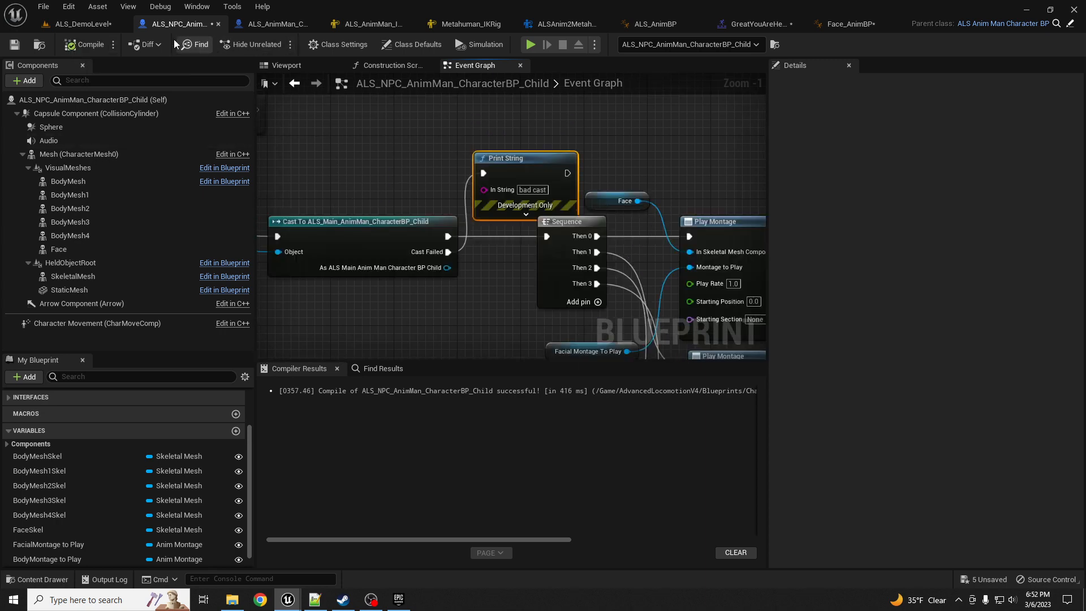
- Play ALS_DemoLevel, run the player up to the NPC to test the overlap cast, and stop playing
{"action": "left_click", "coordinate": [79, 24]}
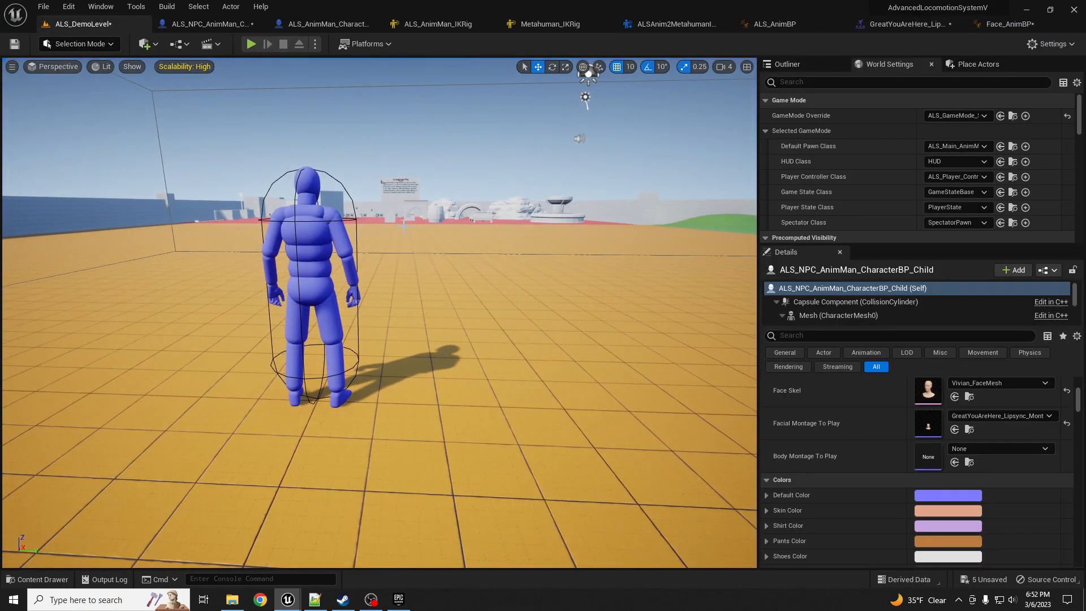
{"action": "key", "text": "alt+p"}
{"action": "left_click", "coordinate": [383, 248]}
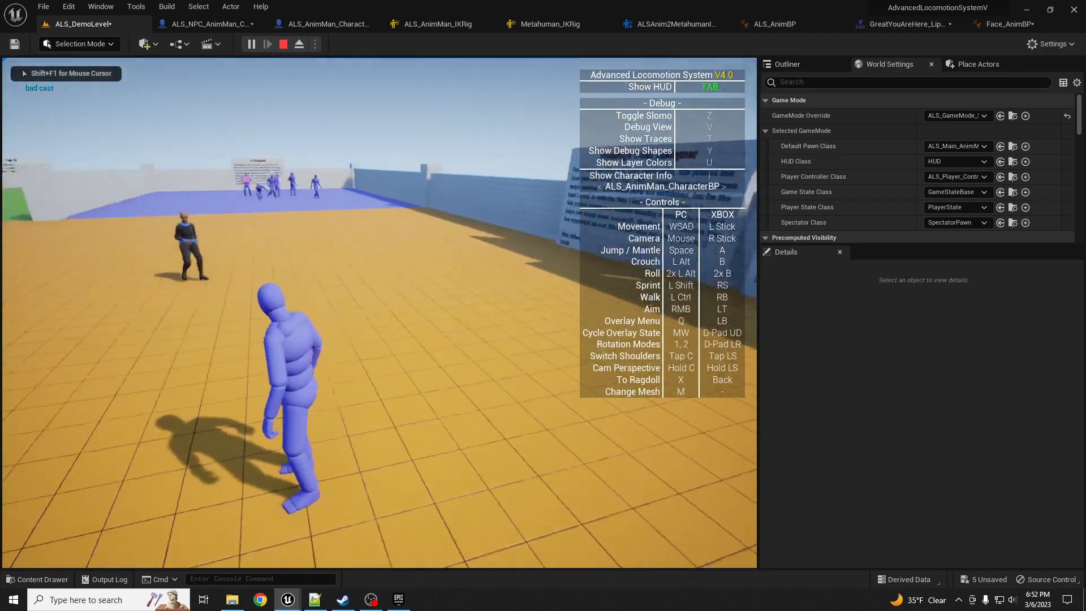
{"action": "key", "text": "w"}
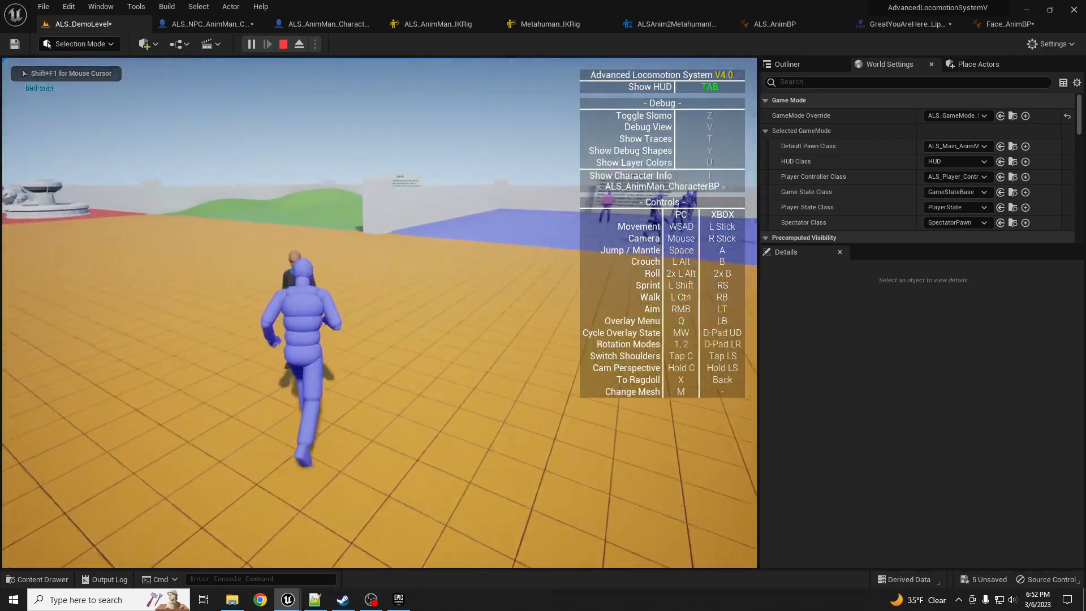
{"action": "key", "text": "a"}
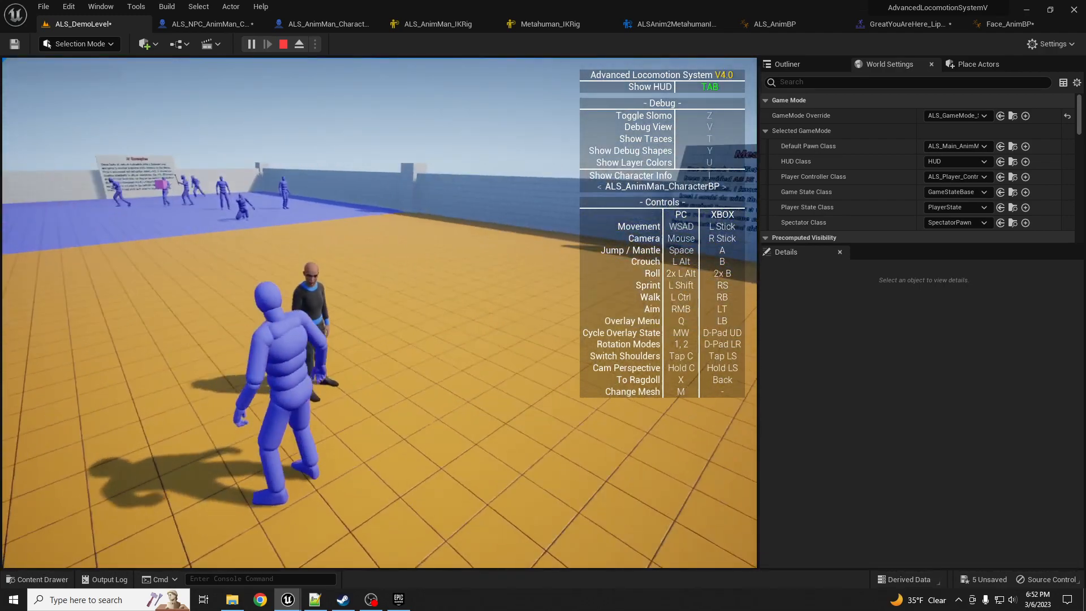
{"action": "key", "text": "Escape"}
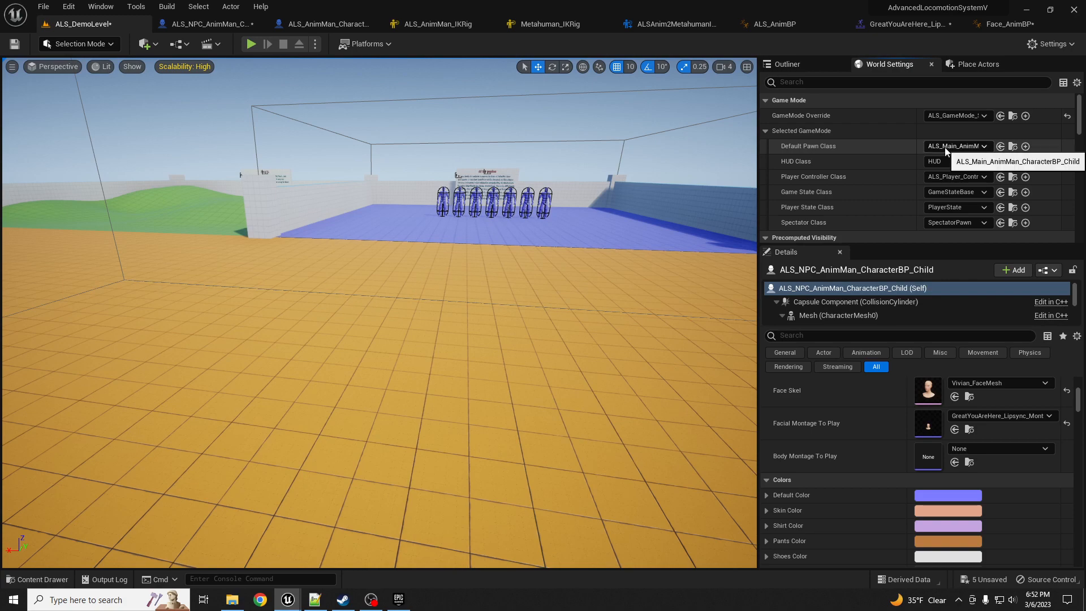
- Delete the placed blue ALS_AnimMan_CharacterBP character near the NPC from the level
{"action": "right_click_drag", "start_coordinate": [566, 255], "coordinate": [741, 266]}
{"action": "right_click_drag", "start_coordinate": [349, 322], "coordinate": [455, 322]}
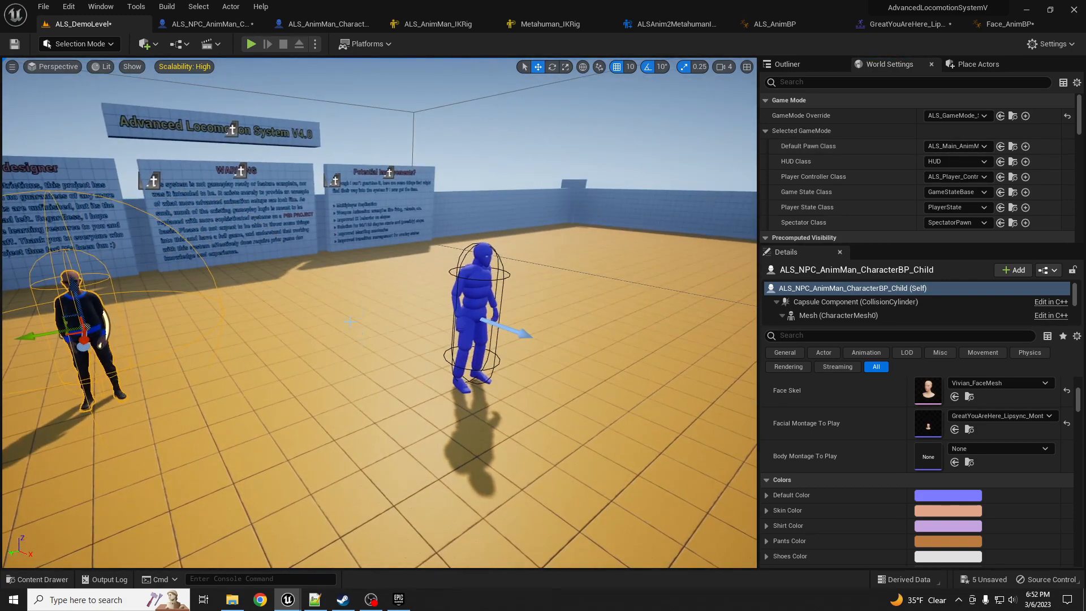
{"action": "left_click", "coordinate": [475, 291]}
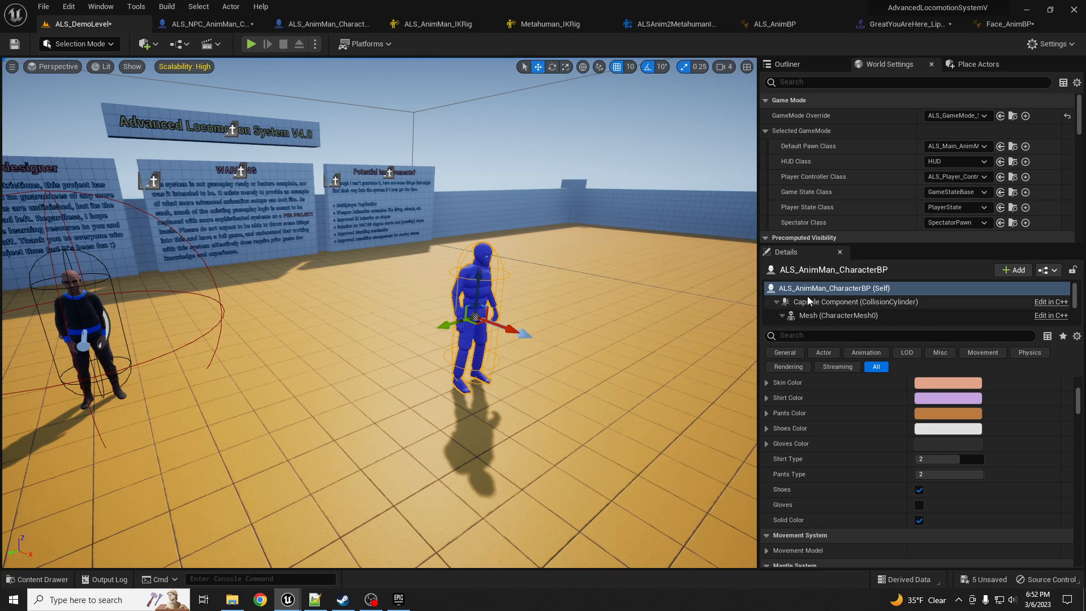
{"action": "key", "text": "Delete"}
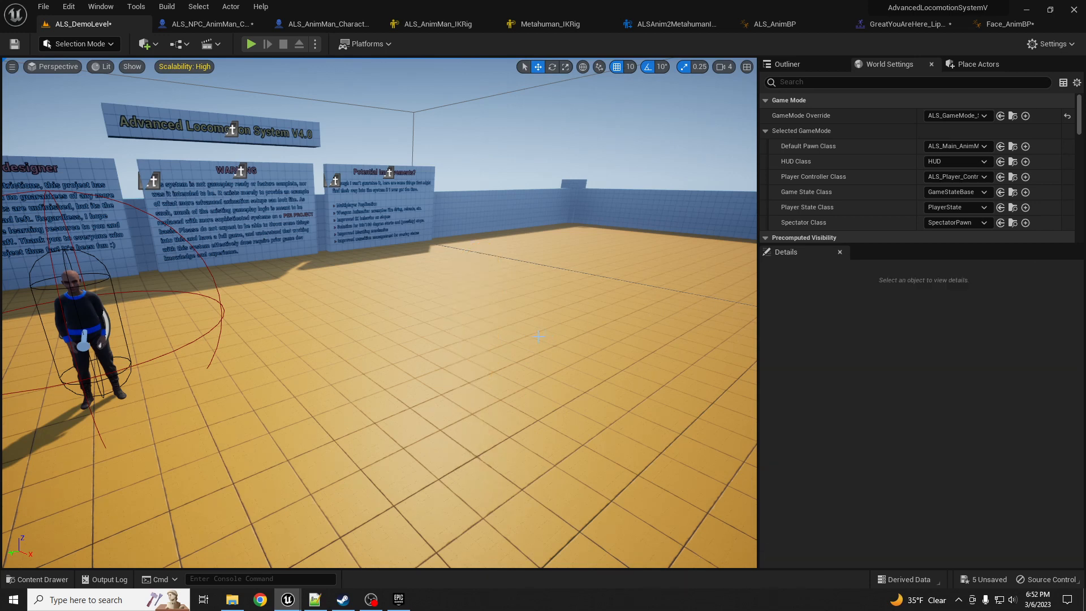
- Play the level again and run the player into the NPC's Sphere to trigger the facial montage, switching to first-person view
{"action": "right_click_drag", "start_coordinate": [592, 336], "coordinate": [509, 336]}
{"action": "key", "text": "alt+p"}
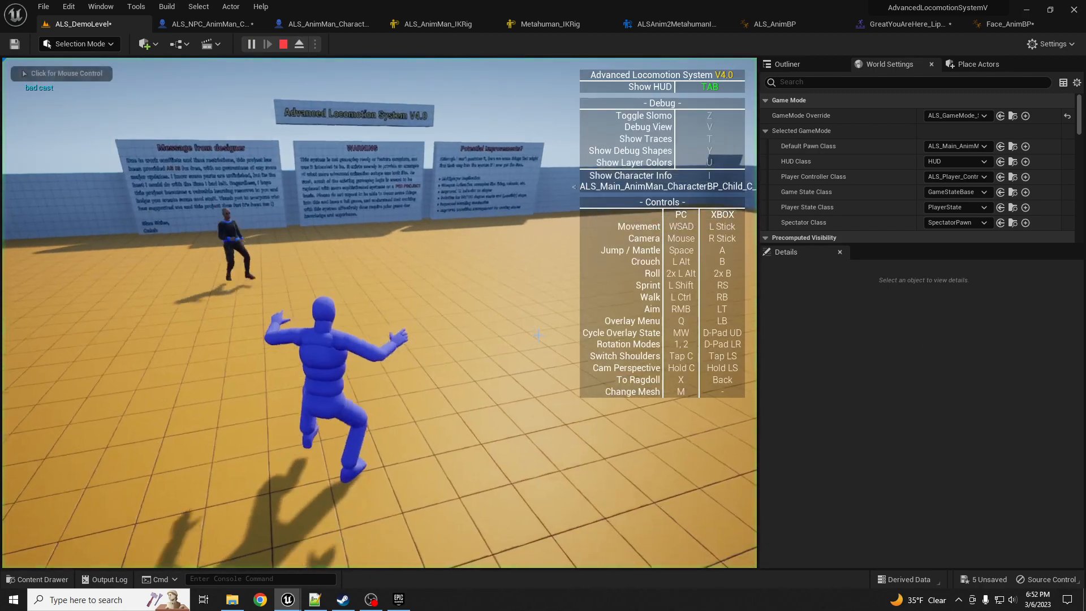
{"action": "key", "text": "w"}
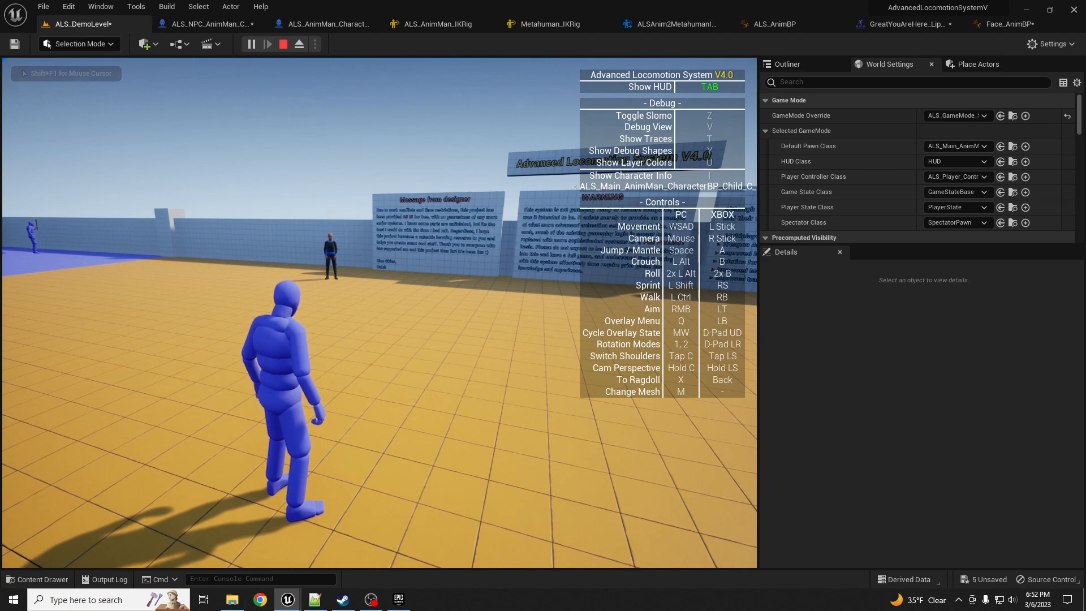
{"action": "key", "text": "w"}
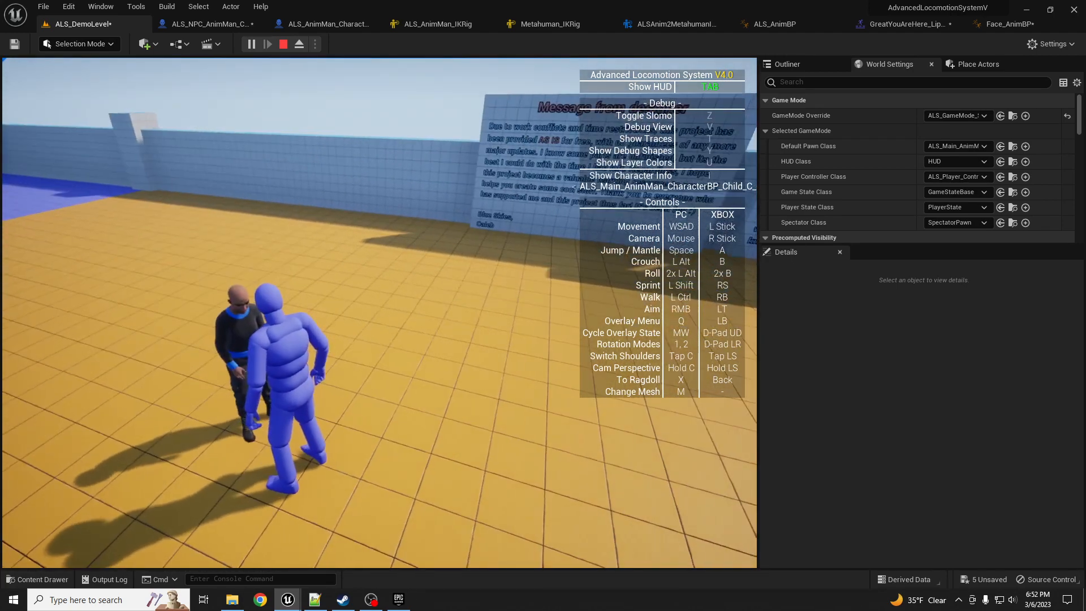
{"action": "key", "text": "c"}
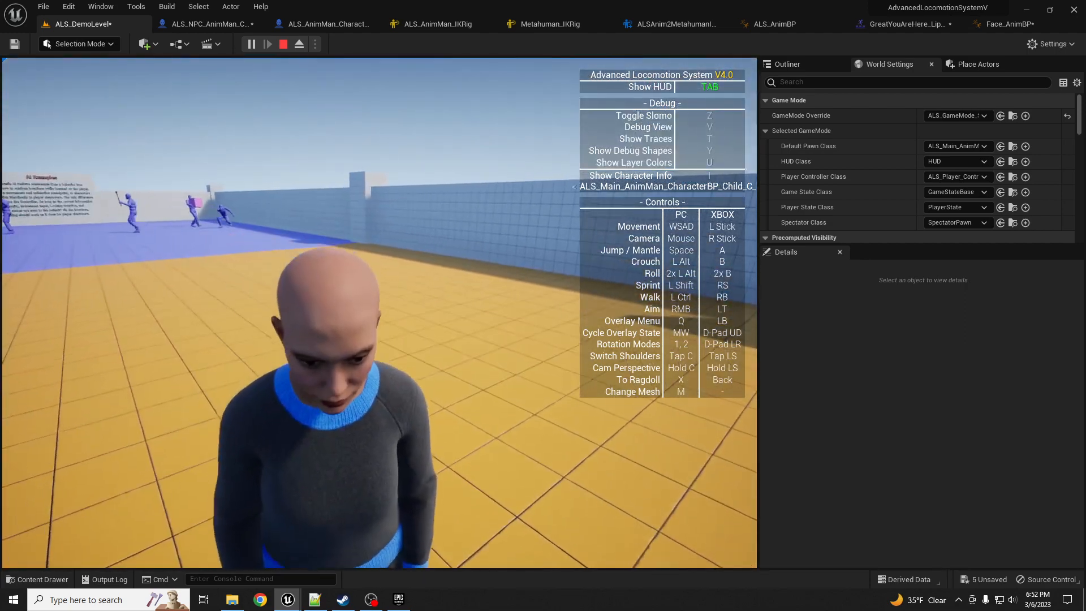
- Move around the NPC to examine its lipsync animation from several angles, and return to editing the level
{"action": "key", "text": "s"}
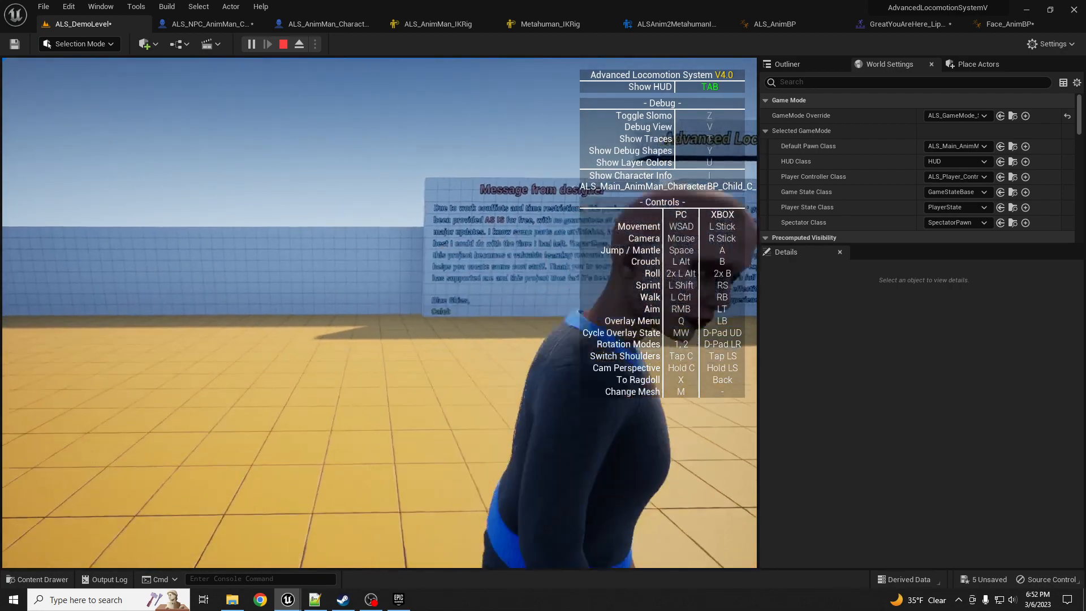
{"action": "key", "text": "d"}
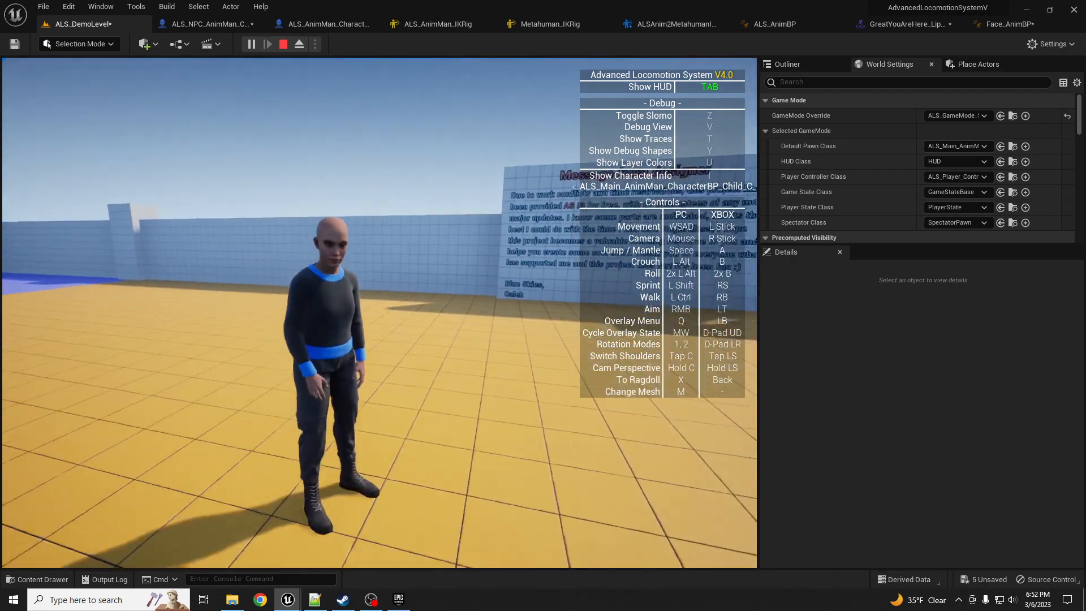
{"action": "key", "text": "w"}
{"action": "key", "text": "a"}
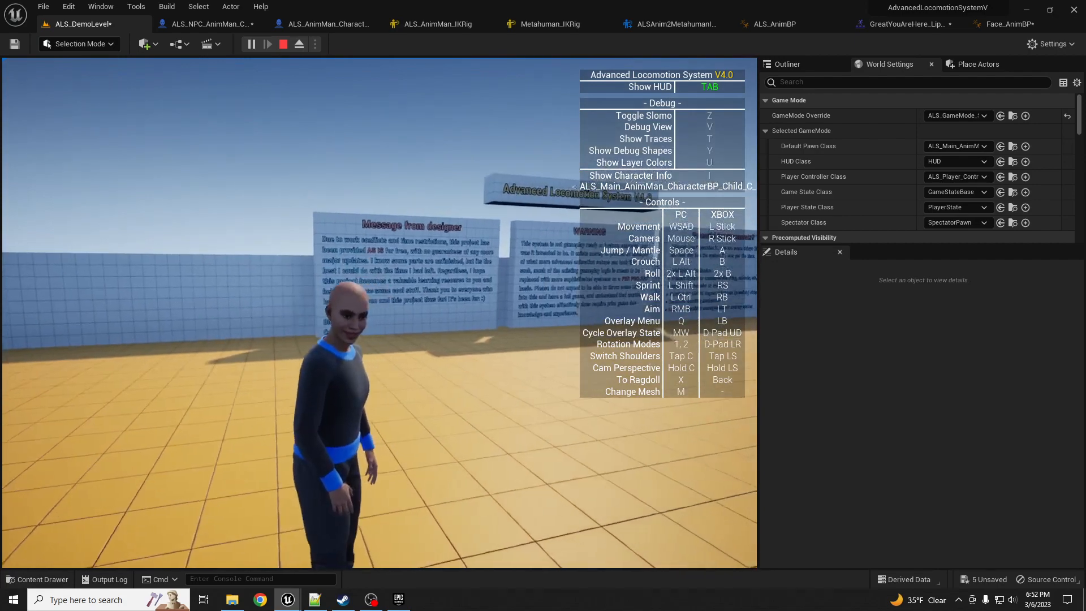
{"action": "key", "text": "d"}
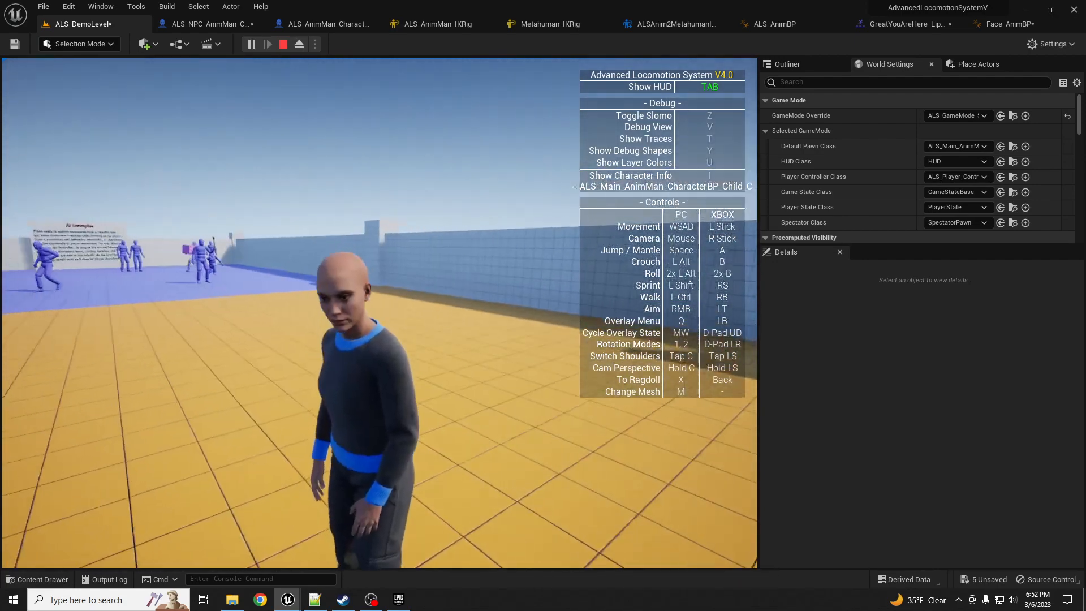
{"action": "key", "text": "a"}
{"action": "key", "text": "w"}
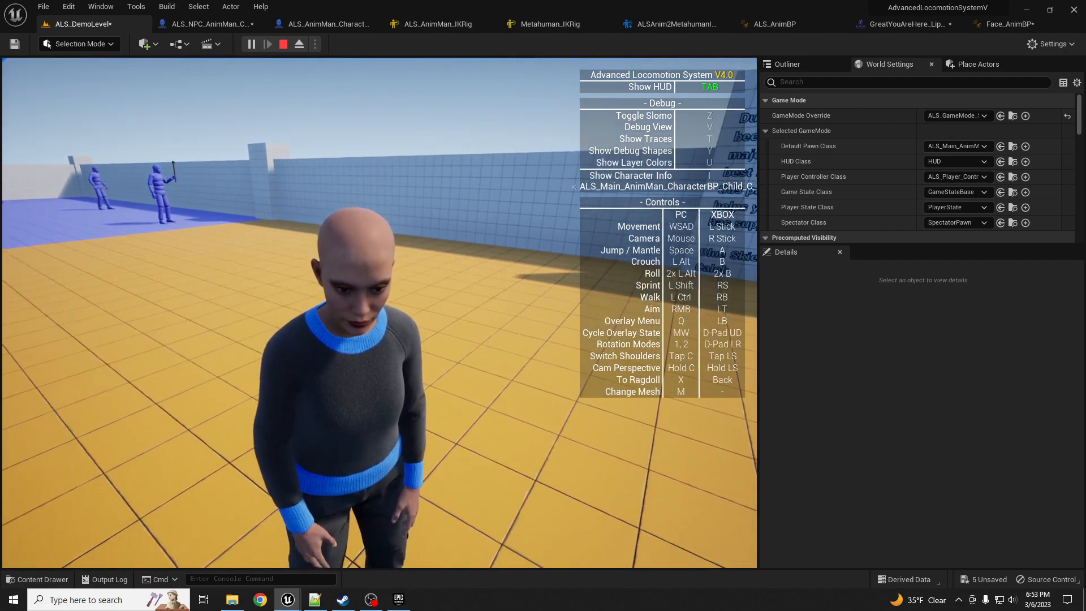
{"action": "key", "text": "Escape"}
{"action": "key", "text": "s"}
{"action": "mouse_move", "coordinate": [339, 341]}
{"action": "right_mouse_down"}
{"action": "mouse_move", "coordinate": [439, 342]}
{"action": "mouse_move", "coordinate": [339, 341]}
{"action": "right_mouse_up"}
{"action": "key", "text": "d"}
{"action": "key", "text": "w"}
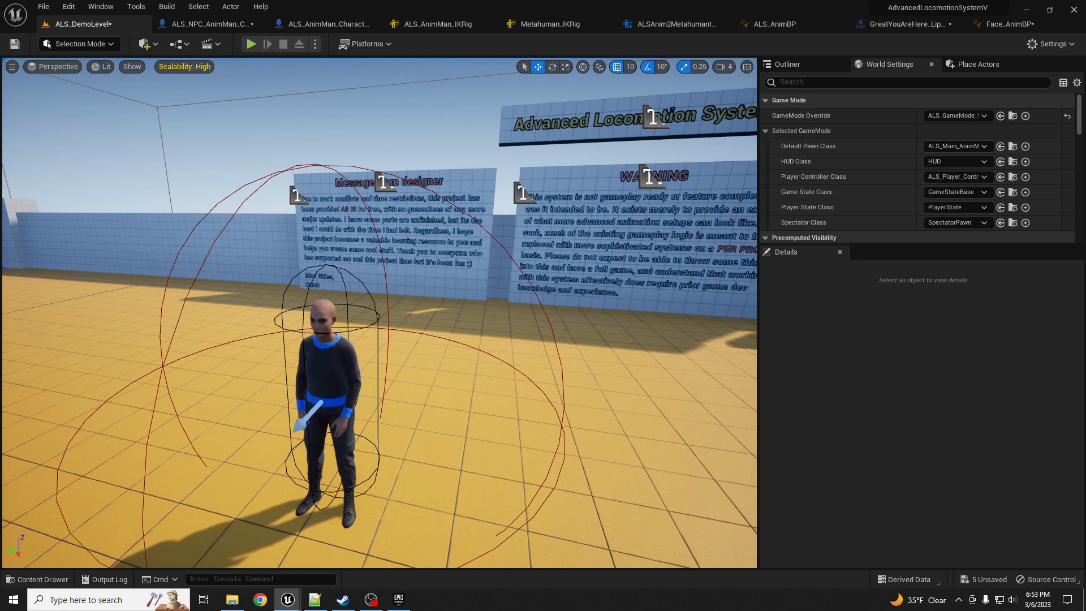
- Browse the project content to the MetaHumans/RetargetedAnimations/Mixamo folder
{"action": "left_click_drag", "start_coordinate": [1, 237], "coordinate": [545, 121]}
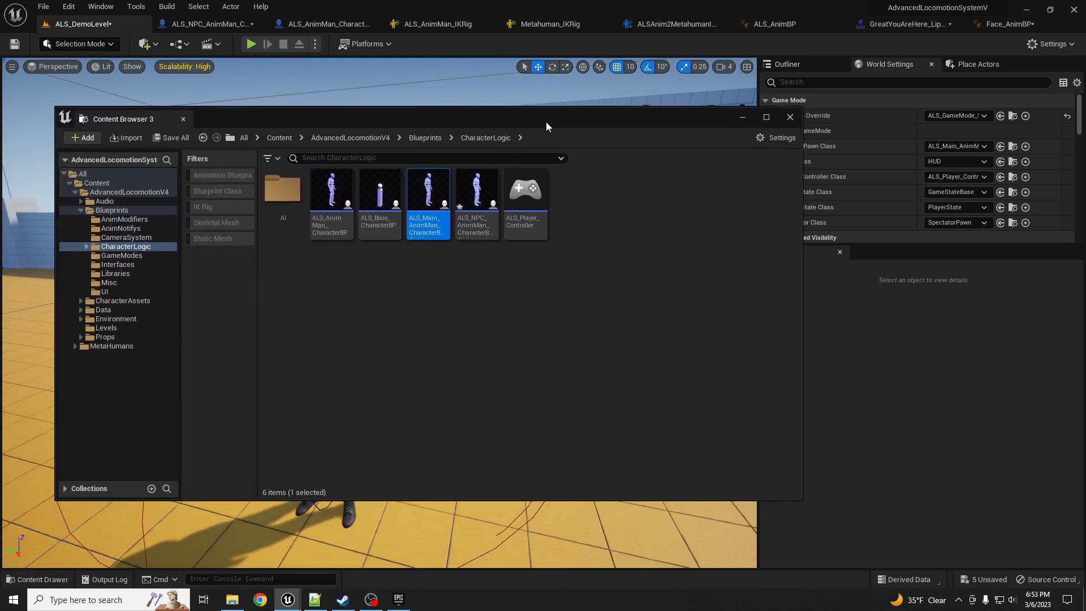
{"action": "left_click", "coordinate": [76, 345]}
{"action": "left_click", "coordinate": [119, 347]}
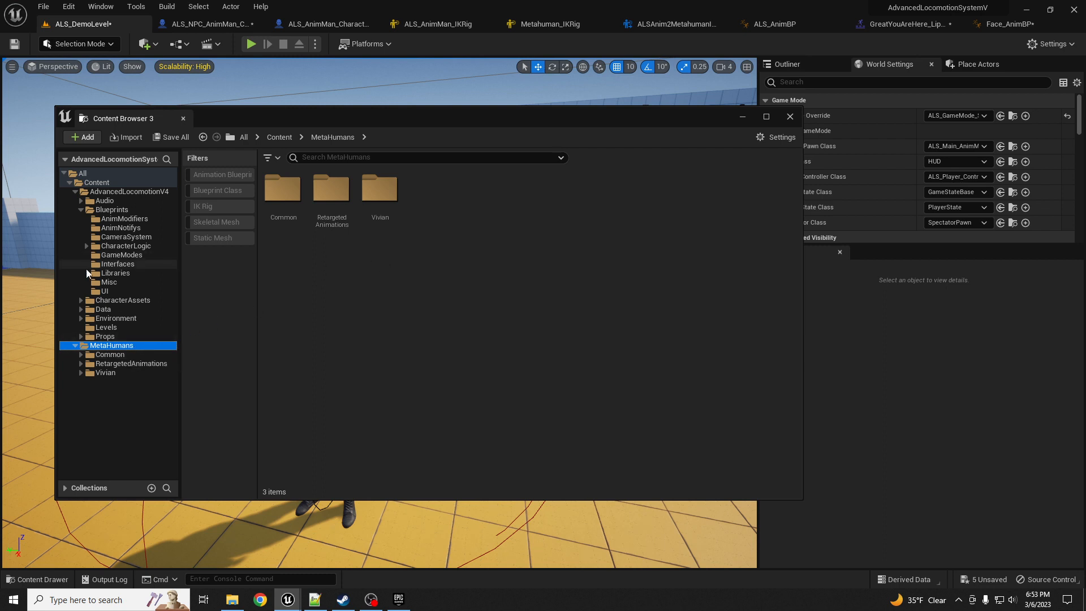
{"action": "double_click", "coordinate": [331, 193]}
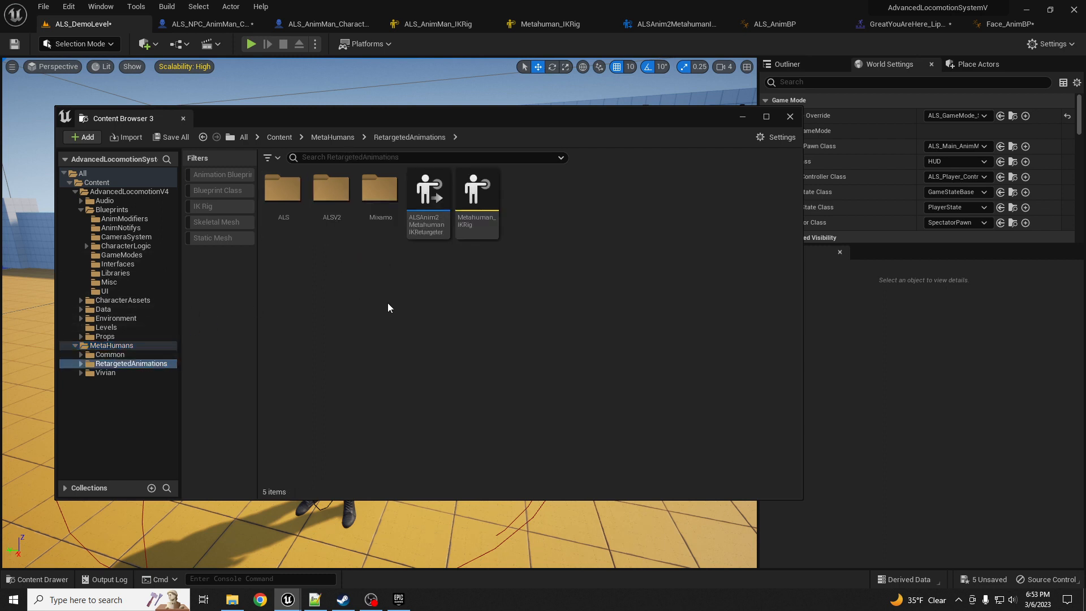
{"action": "double_click", "coordinate": [383, 198]}
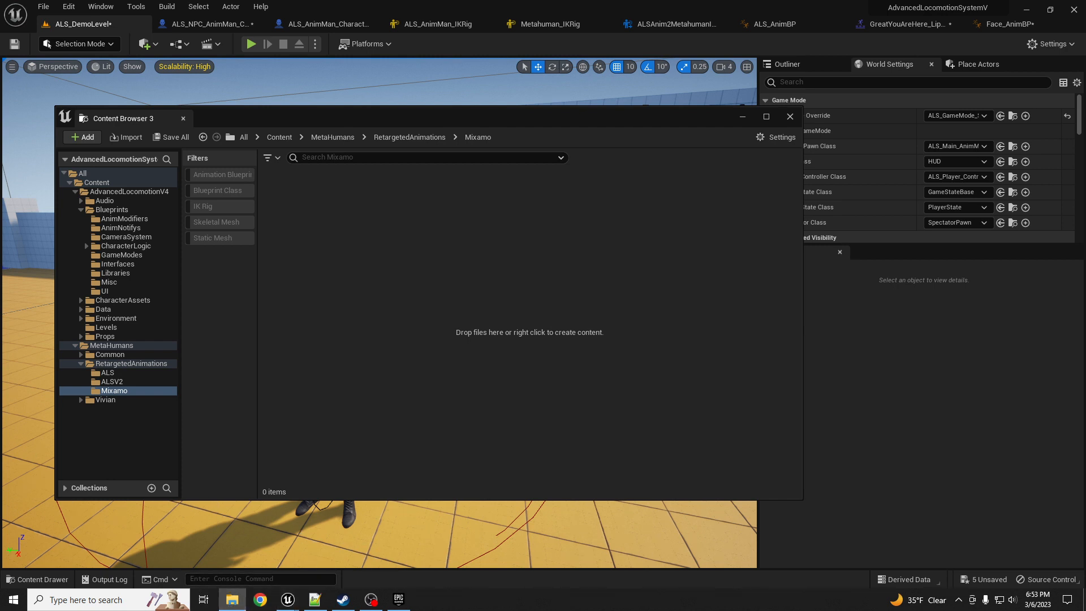
- Import the Excited FBX file into the Mixamo folder as a skeletal mesh with Import Animations enabled
{"action": "left_click_drag", "start_coordinate": [430, 227], "coordinate": [428, 226]}
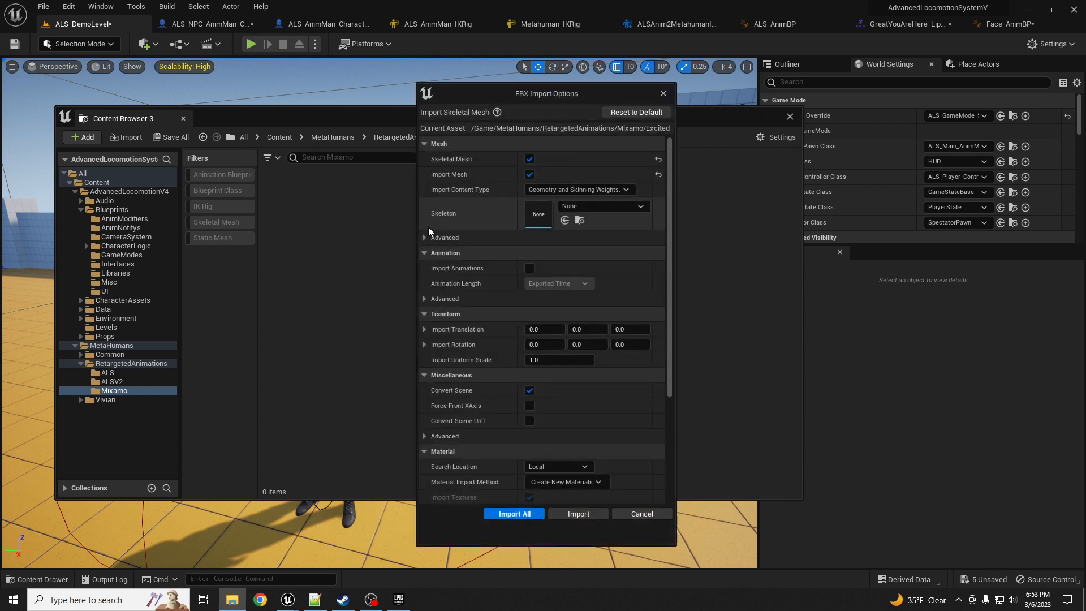
{"action": "left_click", "coordinate": [530, 269]}
{"action": "left_click", "coordinate": [578, 514]}
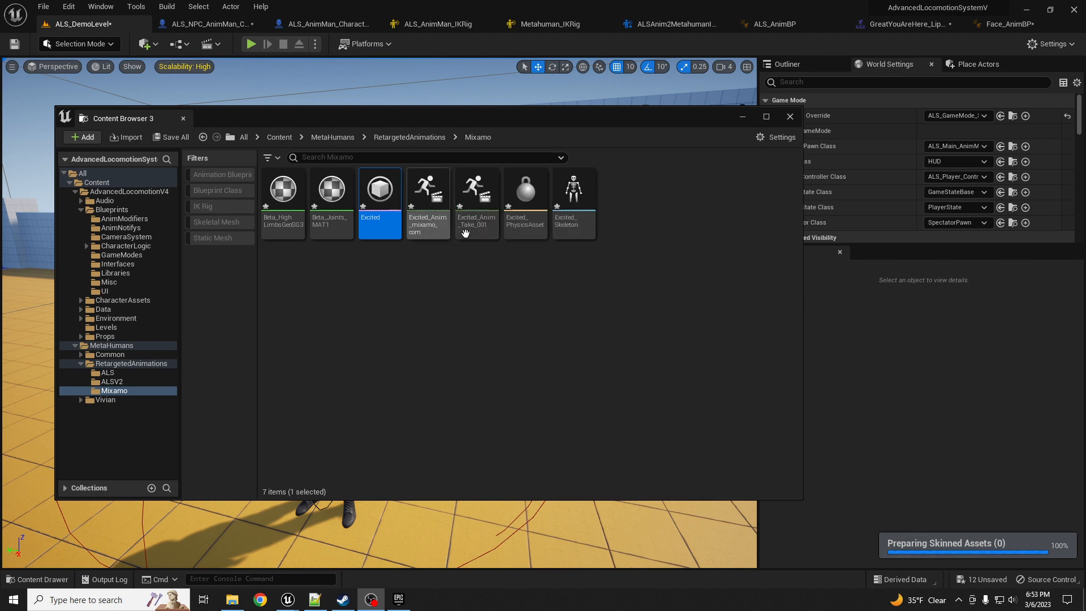
- Open Excited_Anim_mixamo_com to preview the animation, and bring the Mixamo folder's contents back into view
{"action": "left_click", "coordinate": [425, 195]}
{"action": "double_click", "coordinate": [426, 196]}
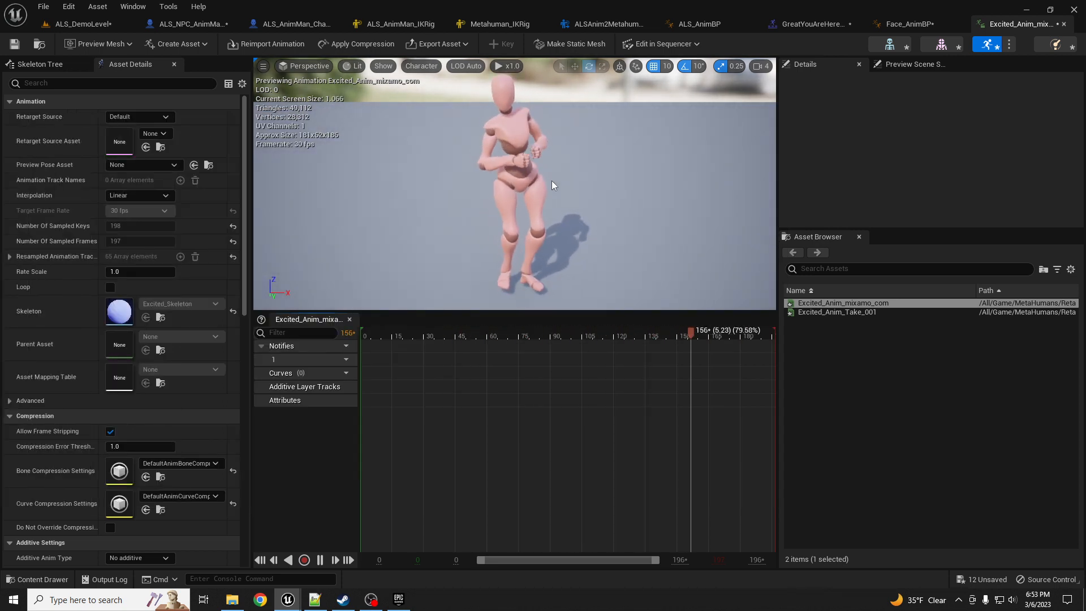
{"action": "left_click_drag", "start_coordinate": [0, 142], "coordinate": [725, 152]}
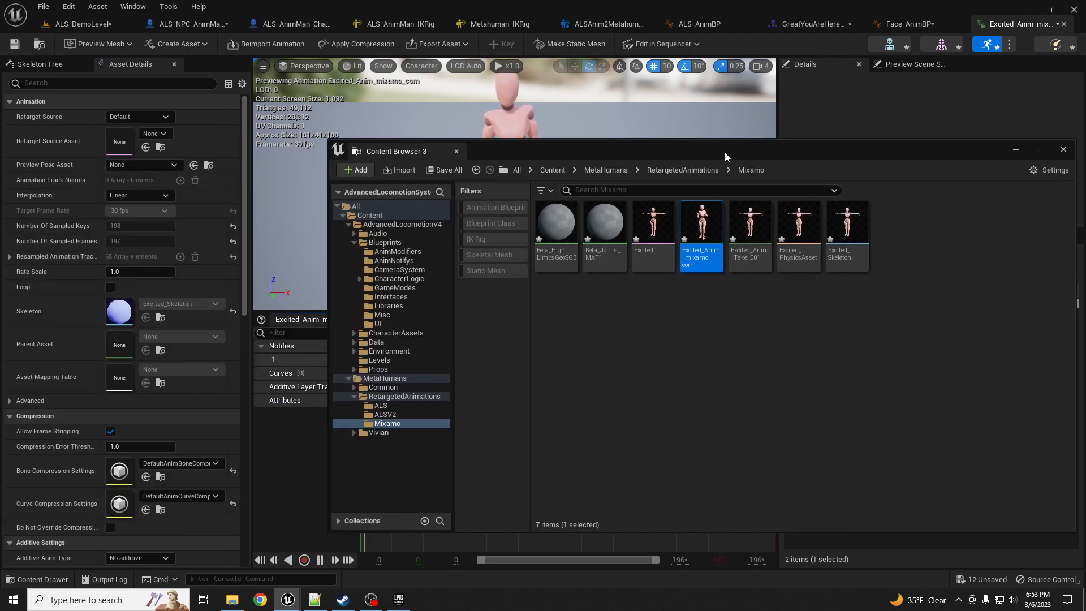
- Save all modified assets and create an IK Rig in the Mixamo folder based on the Excited skeletal mesh
{"action": "key", "text": "ctrl+shift+s"}
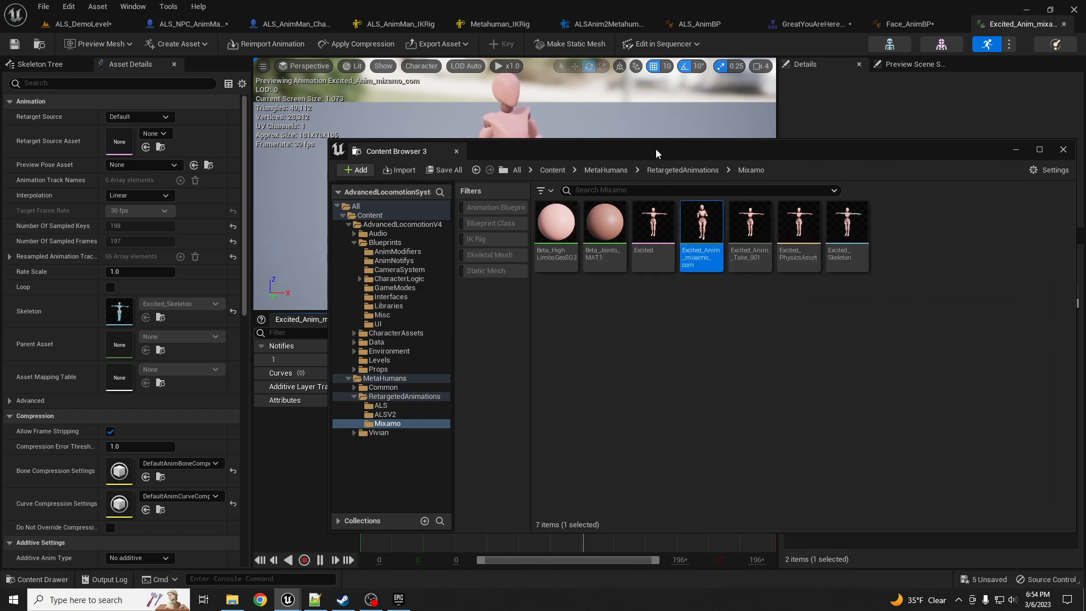
{"action": "left_click_drag", "start_coordinate": [656, 148], "coordinate": [466, 105]}
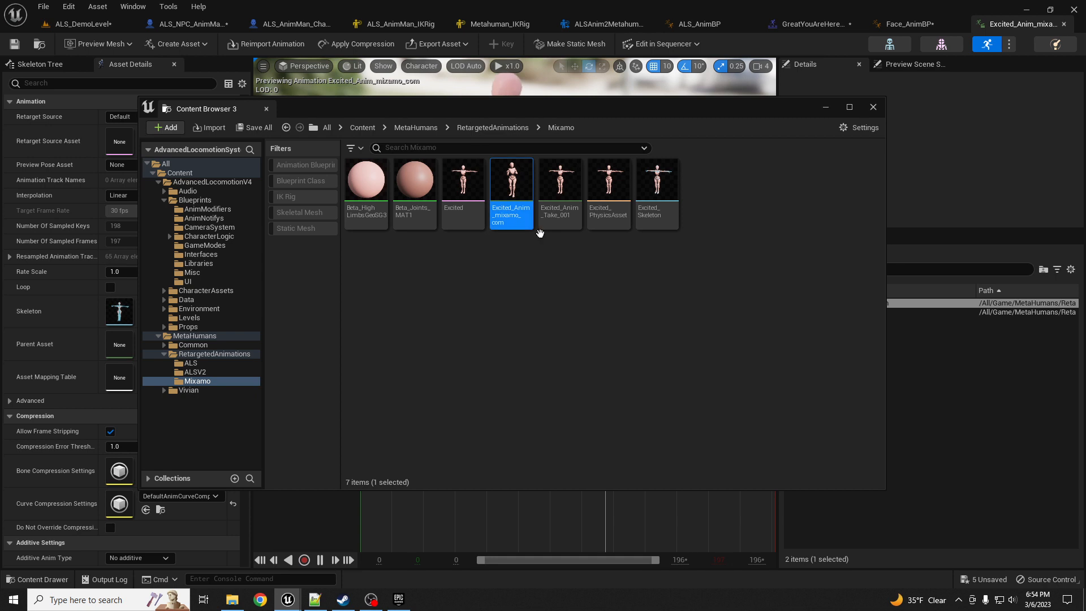
{"action": "right_click", "coordinate": [589, 284]}
{"action": "mouse_move", "coordinate": [731, 353]}
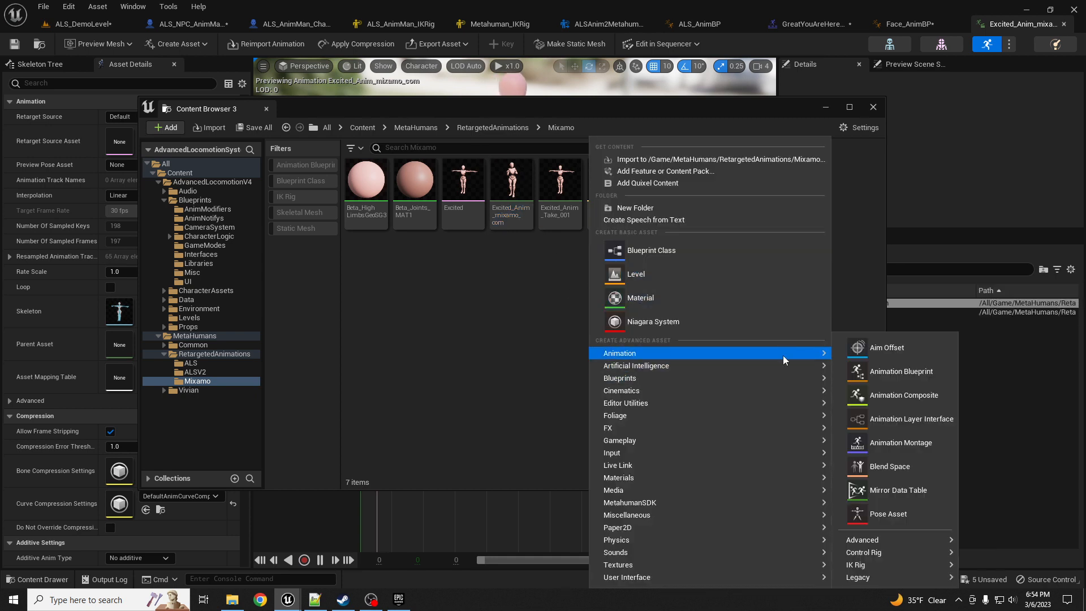
{"action": "mouse_move", "coordinate": [917, 564]}
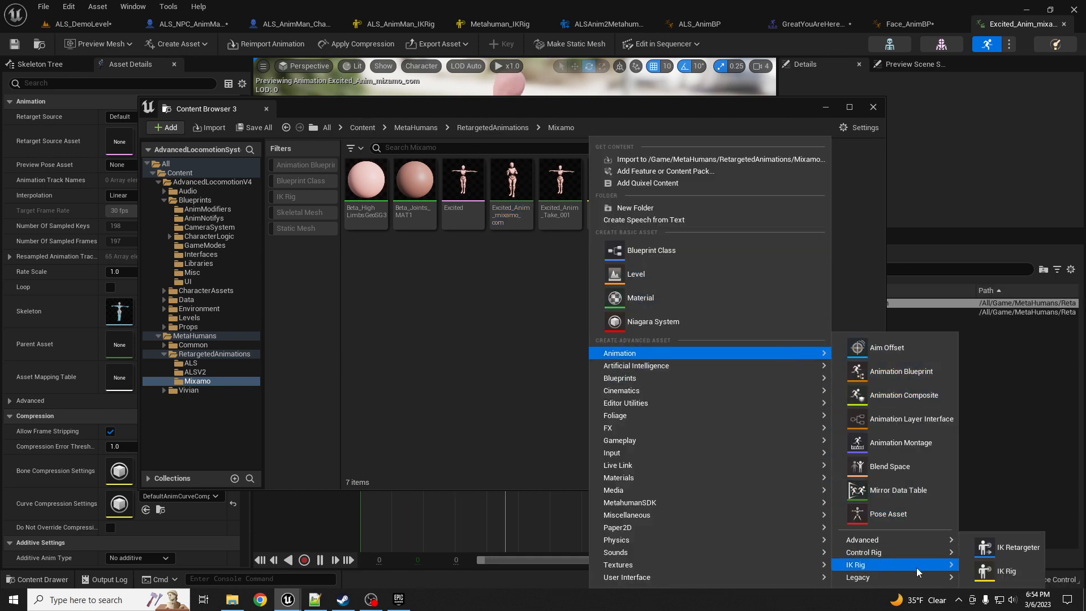
{"action": "left_click", "coordinate": [1002, 571]}
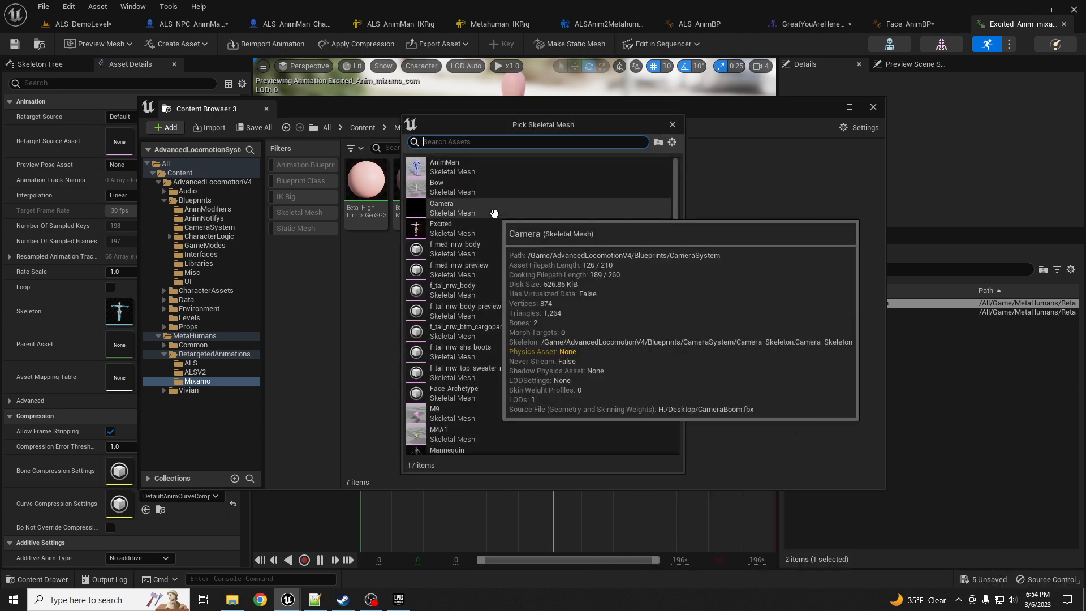
{"action": "left_click", "coordinate": [479, 228]}
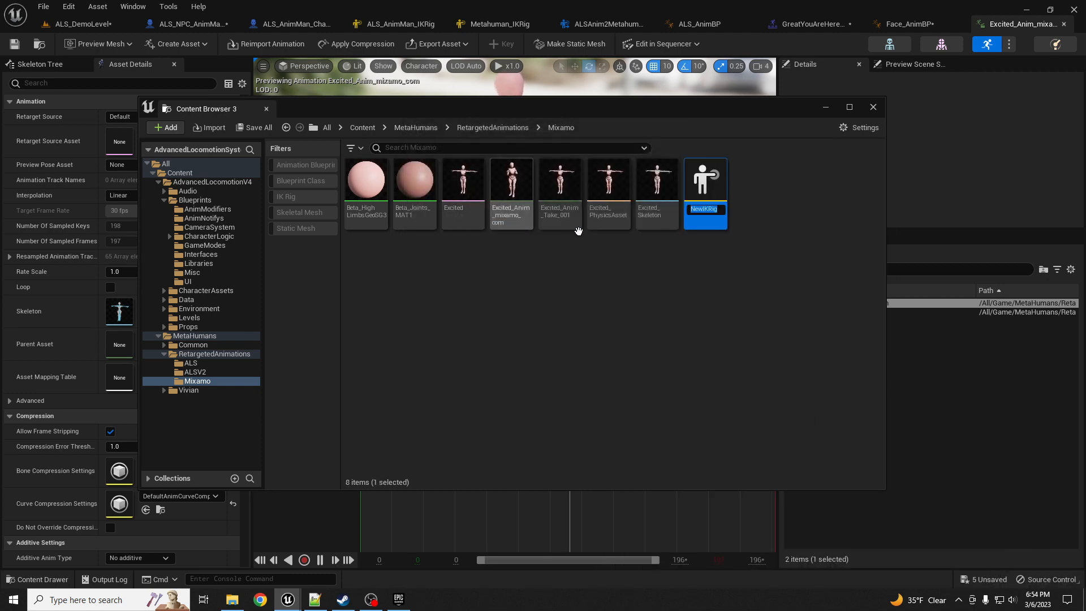
- Name the new IK Rig MixamoIKRig and open it for editing with its full skeleton in view
{"action": "type", "text": "IKRig"}
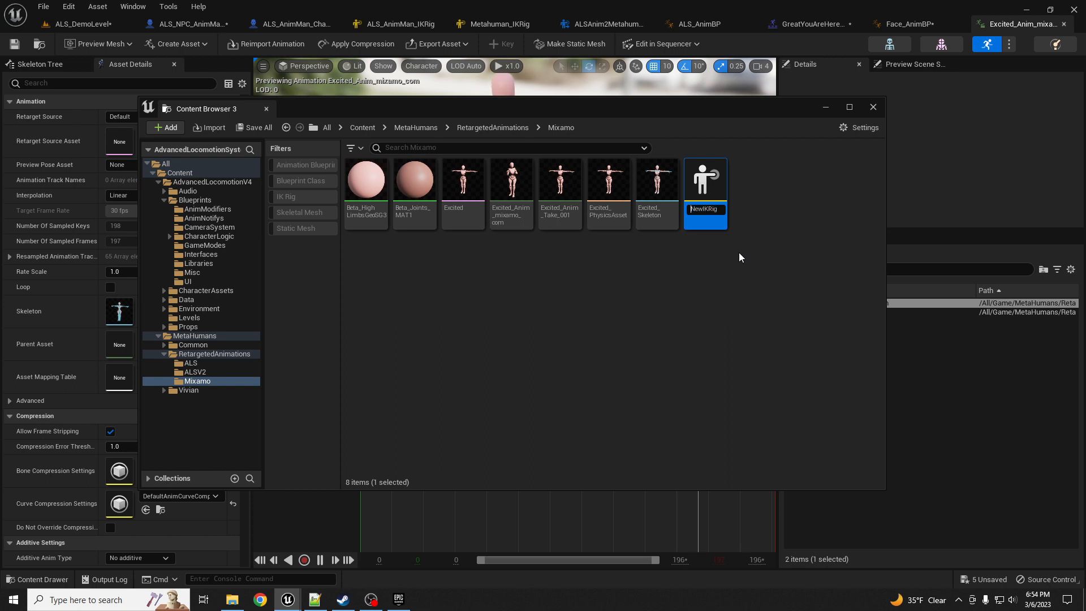
{"action": "key", "text": "Home"}
{"action": "type", "text": "Mi"}
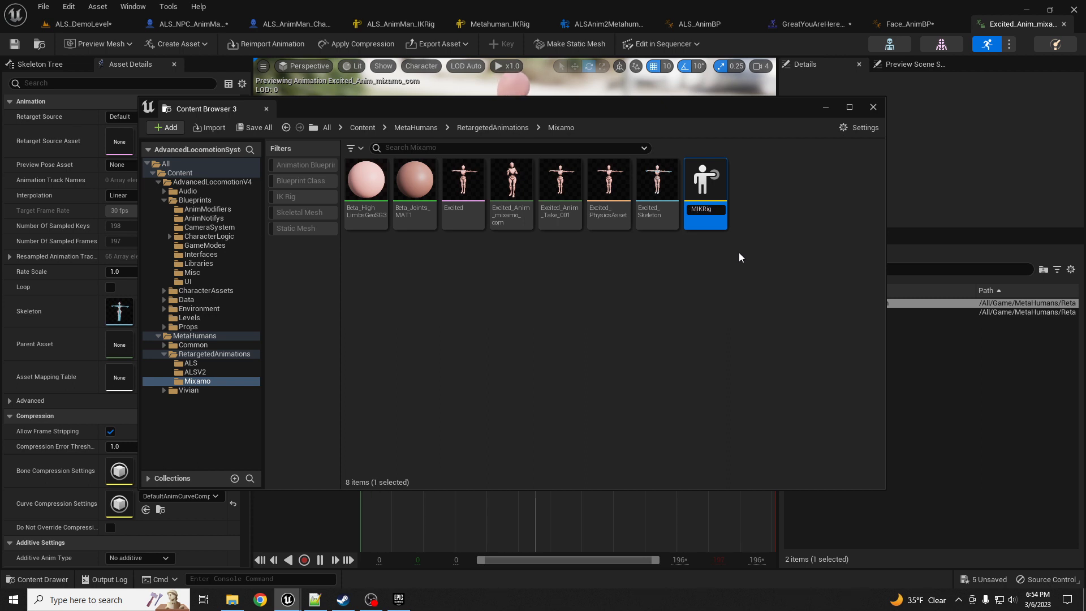
{"action": "type", "text": "xamo"}
{"action": "key", "text": "Return"}
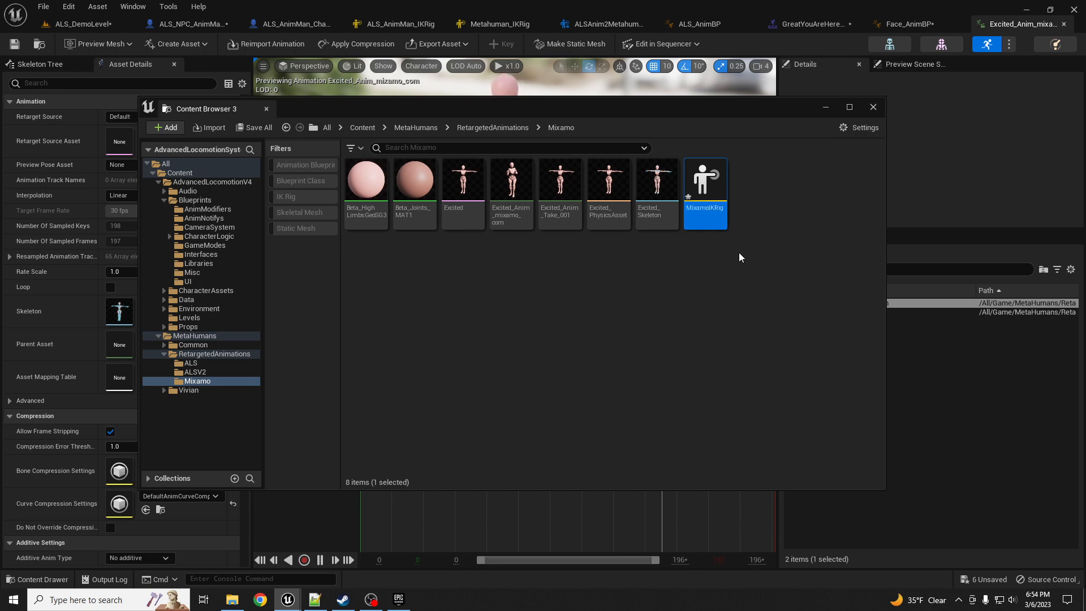
{"action": "left_click_drag", "start_coordinate": [495, 108], "coordinate": [466, 113]}
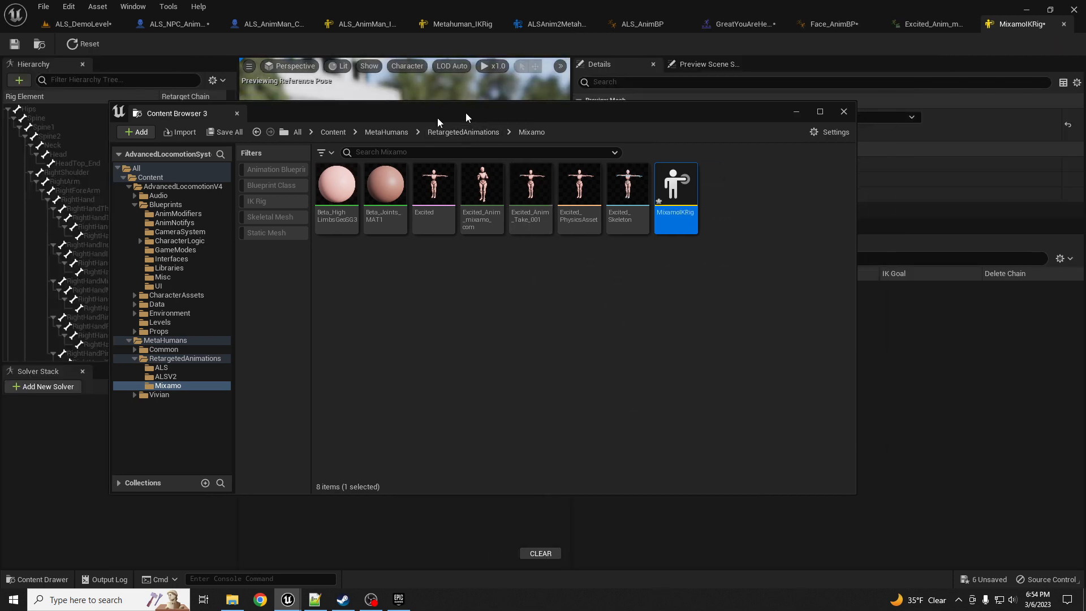
{"action": "left_click", "coordinate": [396, 45]}
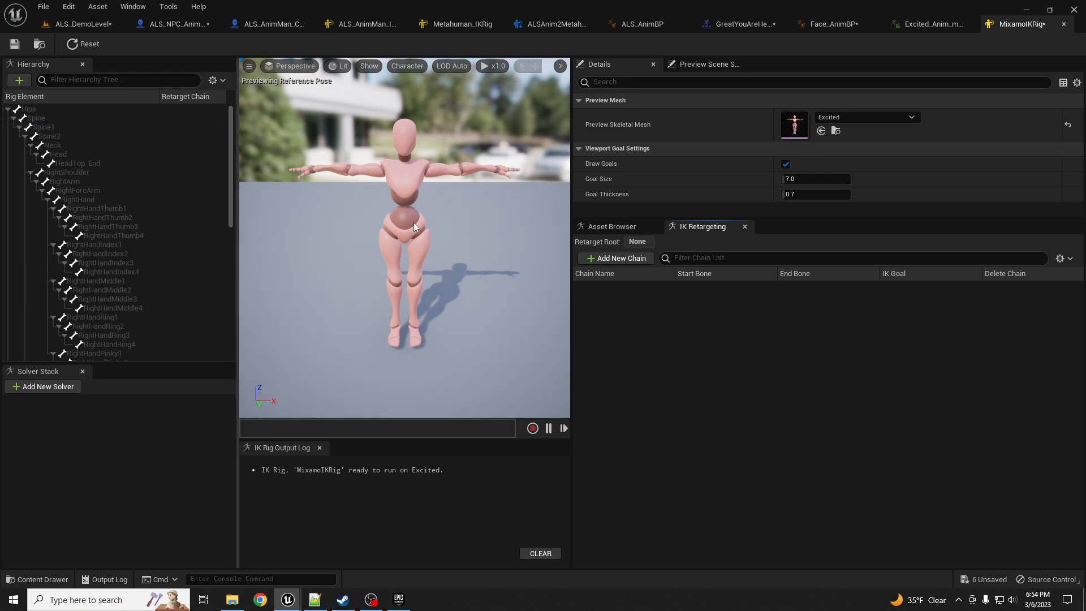
- Create a retarget chain named Spine from the Spine bone to Spine2, without an IK goal
{"action": "left_click", "coordinate": [36, 111]}
{"action": "left_click", "coordinate": [46, 119]}
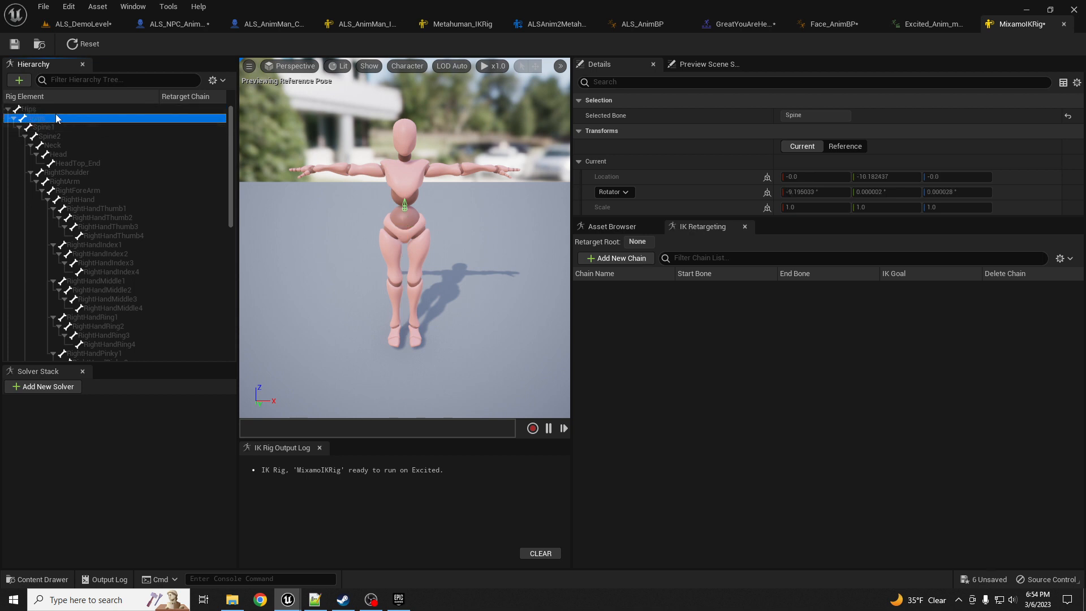
{"action": "left_click", "coordinate": [63, 137], "text": "shift"}
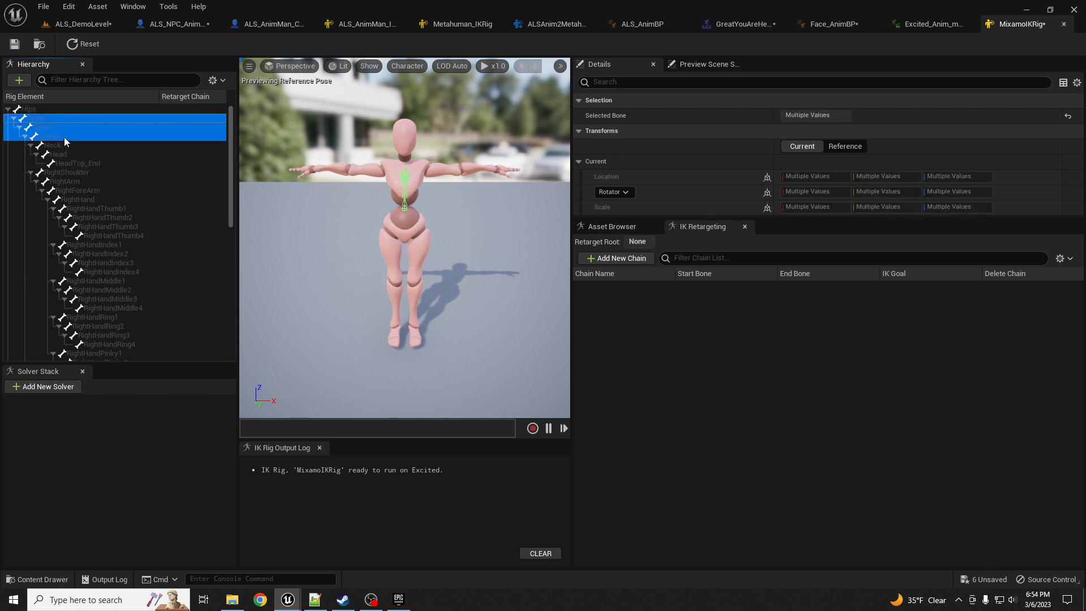
{"action": "right_click", "coordinate": [70, 137]}
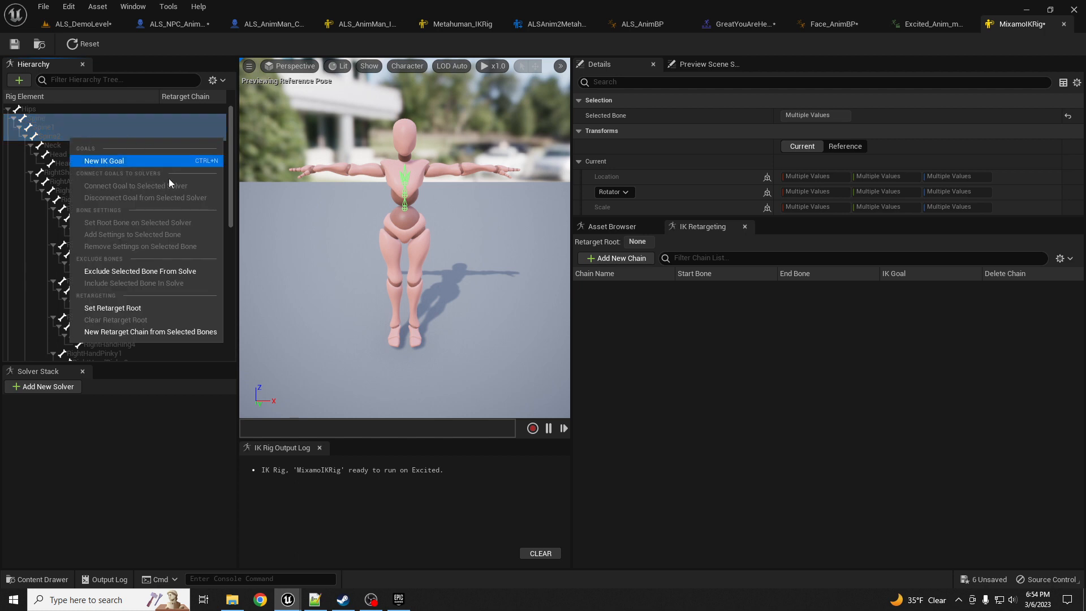
{"action": "left_click", "coordinate": [151, 331]}
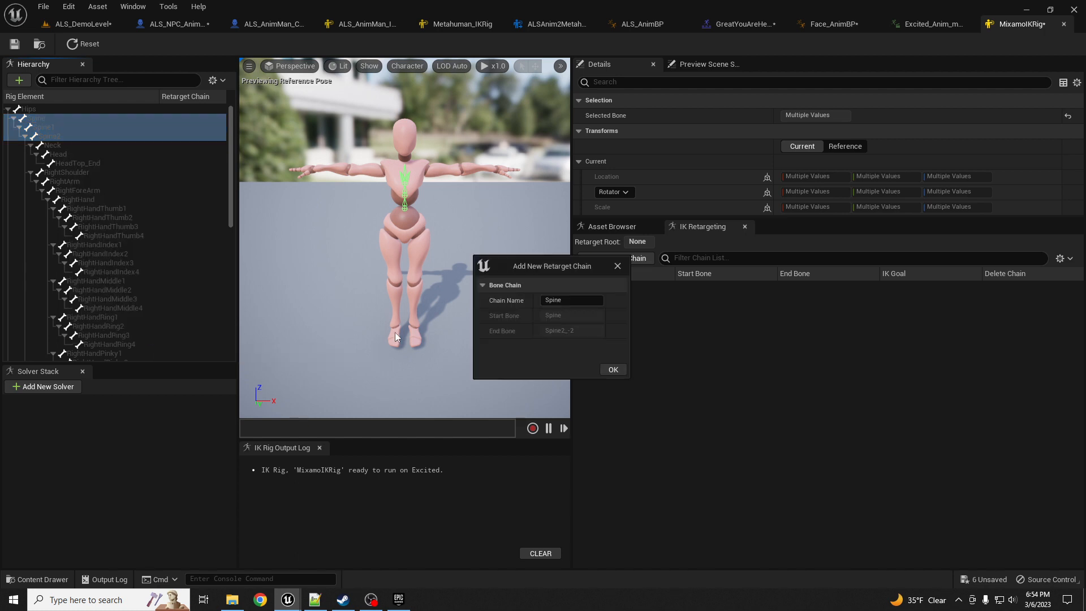
{"action": "left_click", "coordinate": [613, 370]}
{"action": "left_click", "coordinate": [605, 324]}
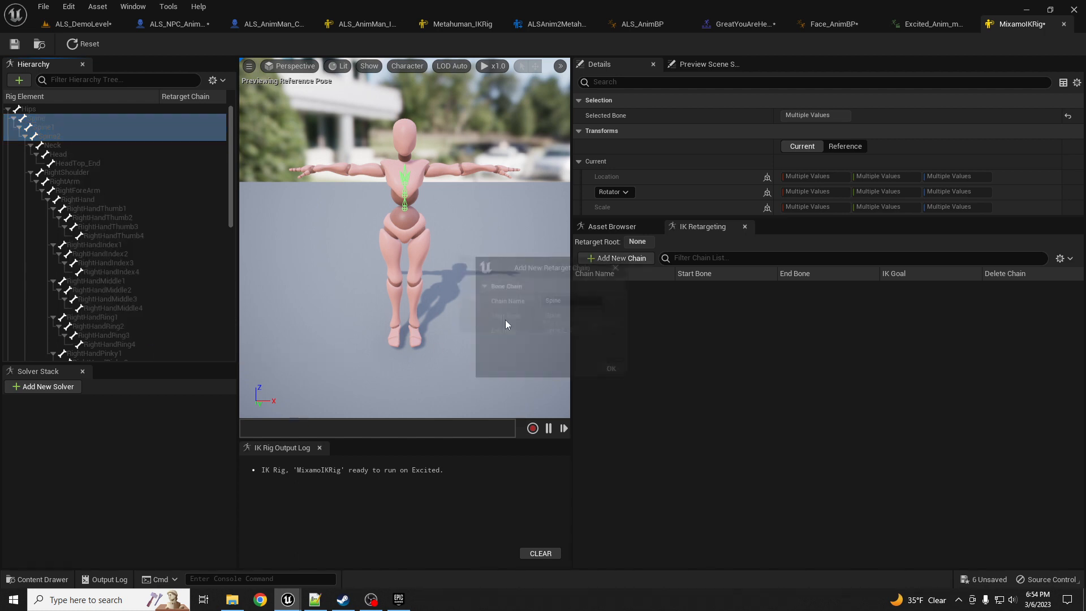
- Create a retarget chain named Hips from the Hips bone alone, without an IK goal
{"action": "left_click", "coordinate": [28, 111]}
{"action": "right_click", "coordinate": [28, 112]}
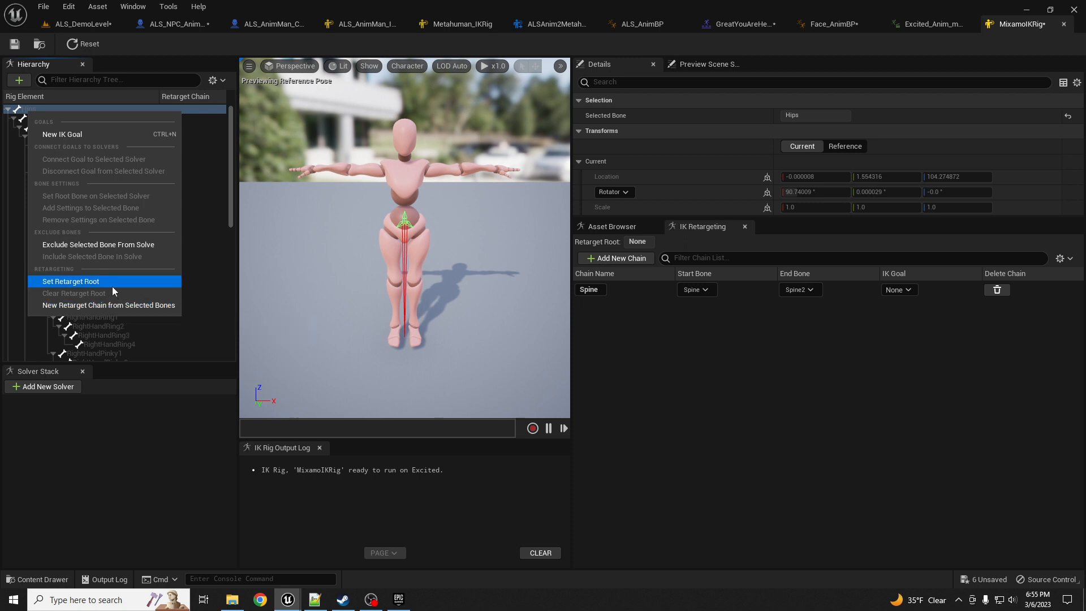
{"action": "left_click", "coordinate": [112, 305]}
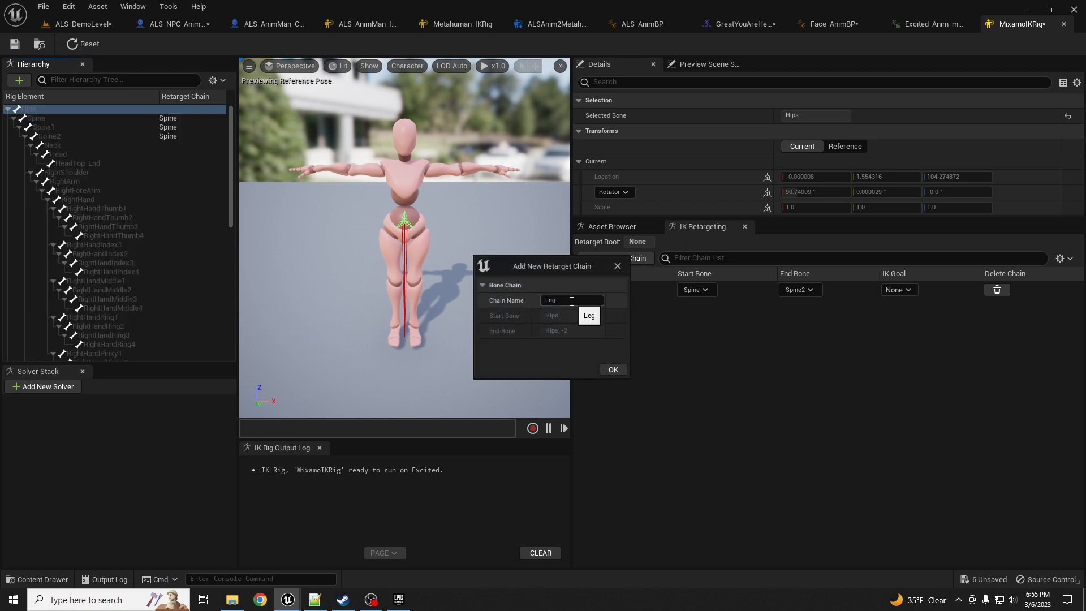
{"action": "left_click_drag", "start_coordinate": [572, 301], "coordinate": [537, 305]}
{"action": "left_click", "coordinate": [617, 371]}
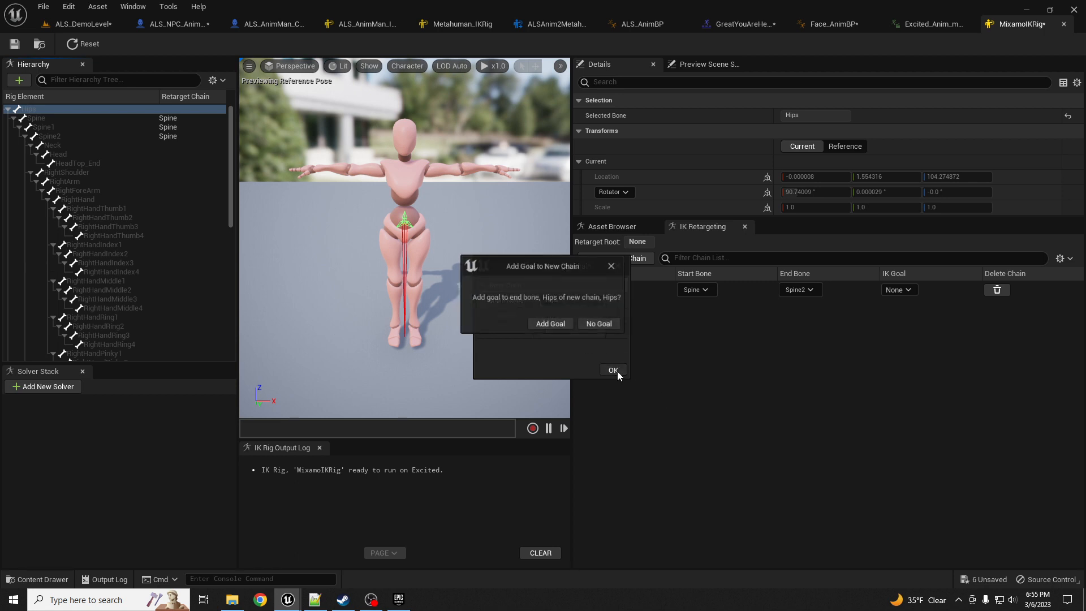
{"action": "left_click", "coordinate": [609, 317]}
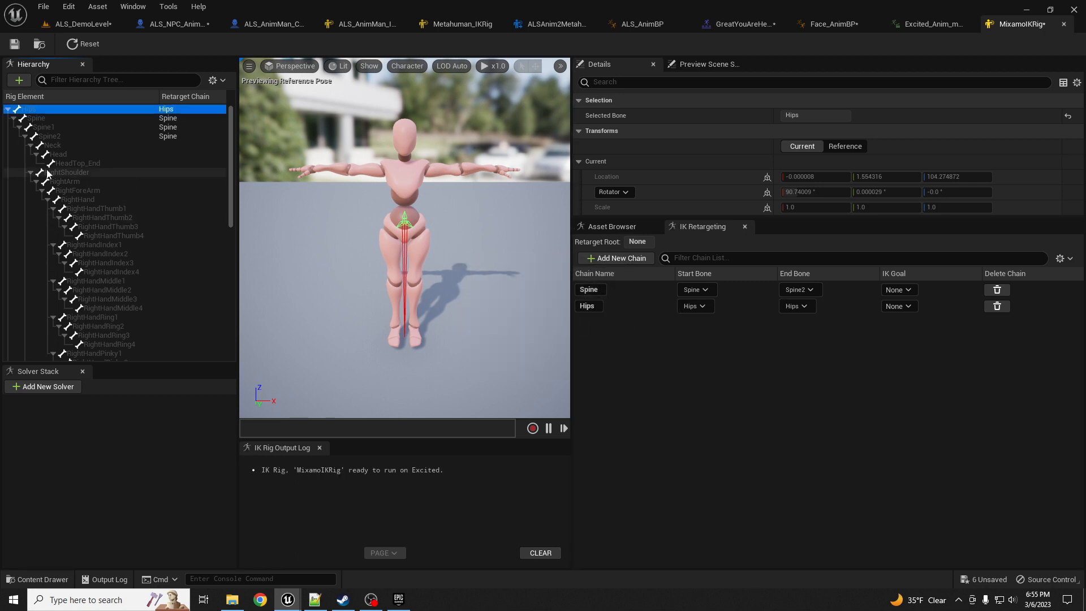
- Create a retarget chain named Neck from the Neck bone to Head, without an IK goal
{"action": "left_click", "coordinate": [64, 146]}
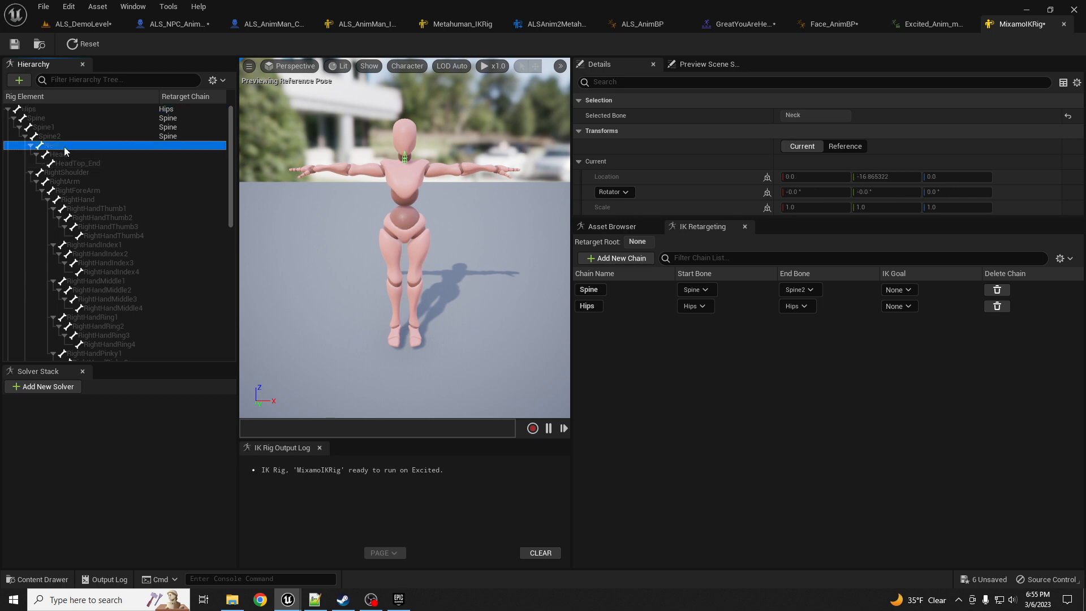
{"action": "left_click", "coordinate": [67, 155], "text": "shift"}
{"action": "right_click", "coordinate": [71, 150]}
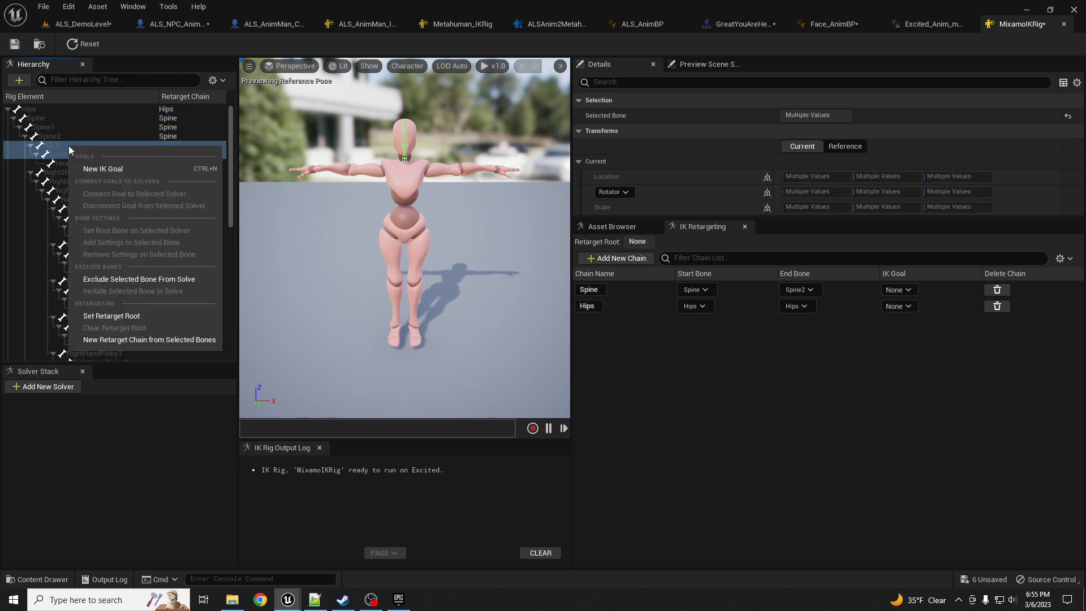
{"action": "left_click", "coordinate": [154, 340]}
{"action": "left_click", "coordinate": [575, 302]}
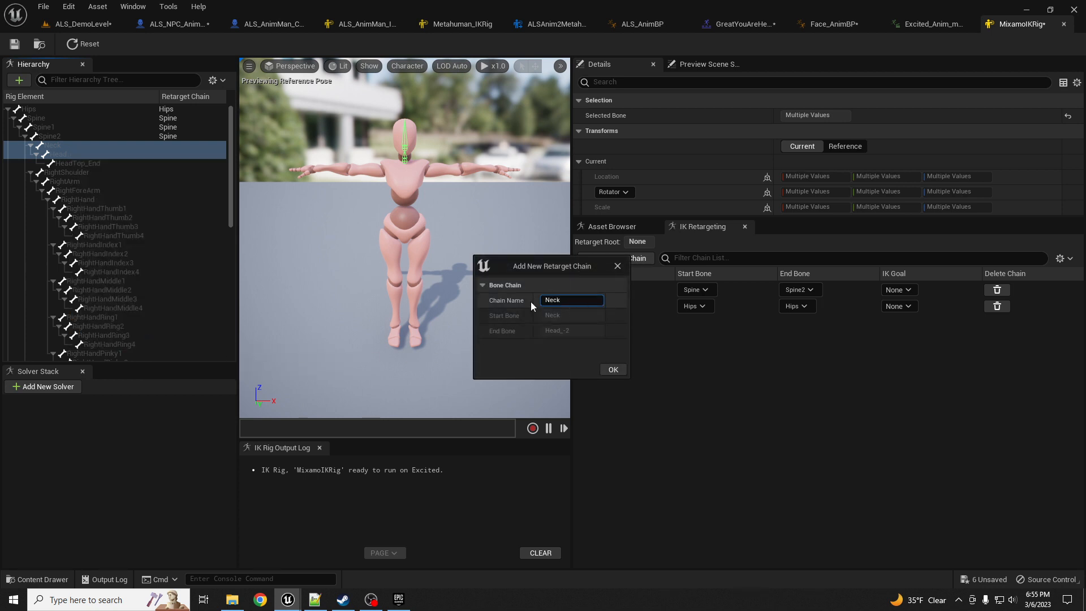
{"action": "left_click", "coordinate": [612, 369]}
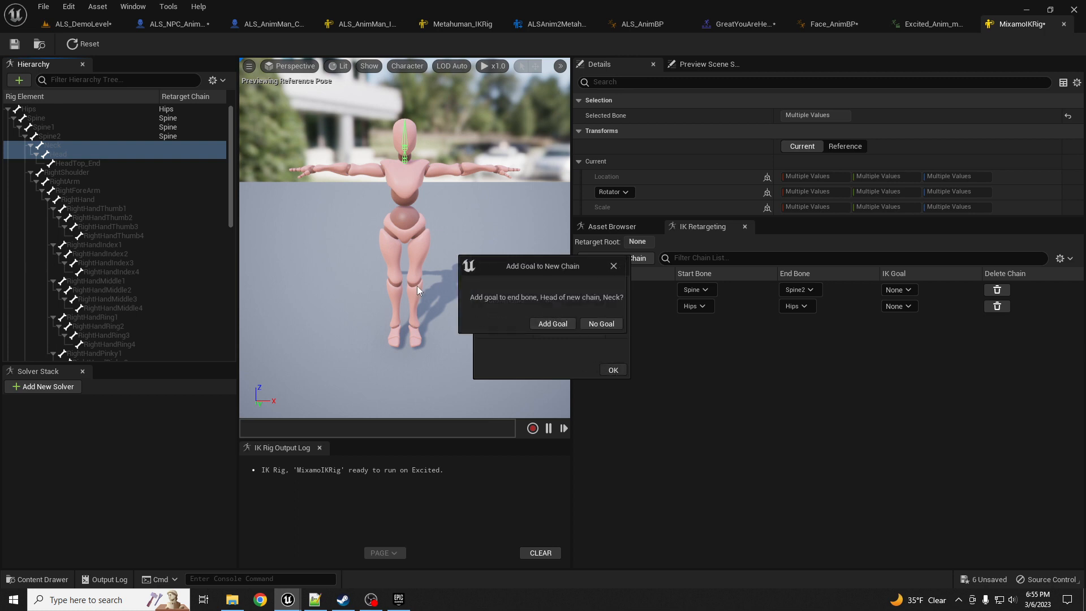
{"action": "left_click", "coordinate": [601, 324]}
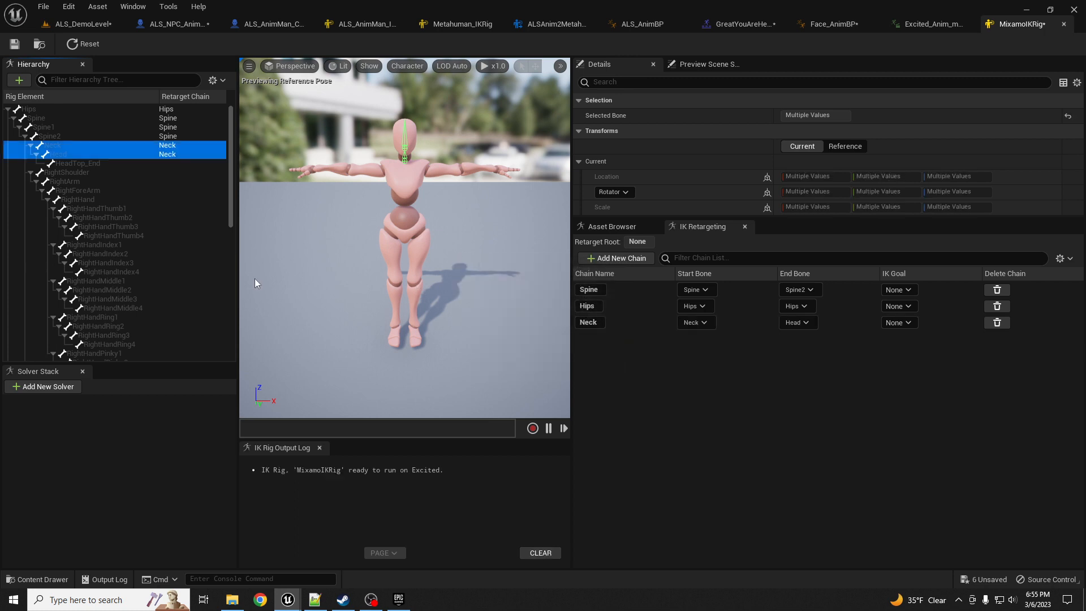
- Create a retarget chain named RightArm from RightShoulder to RightHand, without an IK goal
{"action": "left_click", "coordinate": [73, 171]}
{"action": "left_click", "coordinate": [86, 198], "text": "shift"}
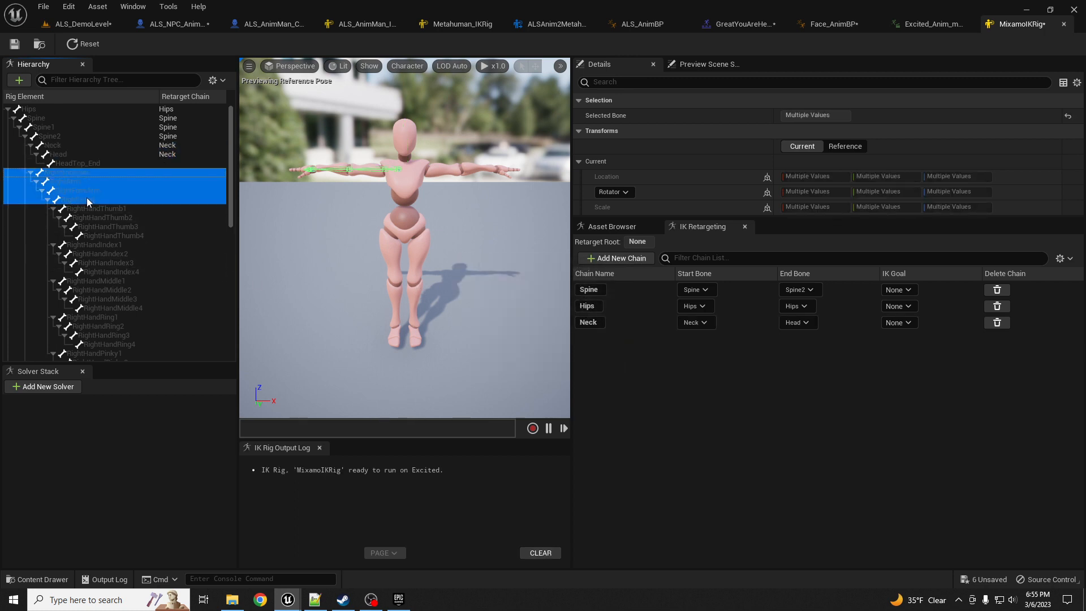
{"action": "right_click", "coordinate": [86, 198]}
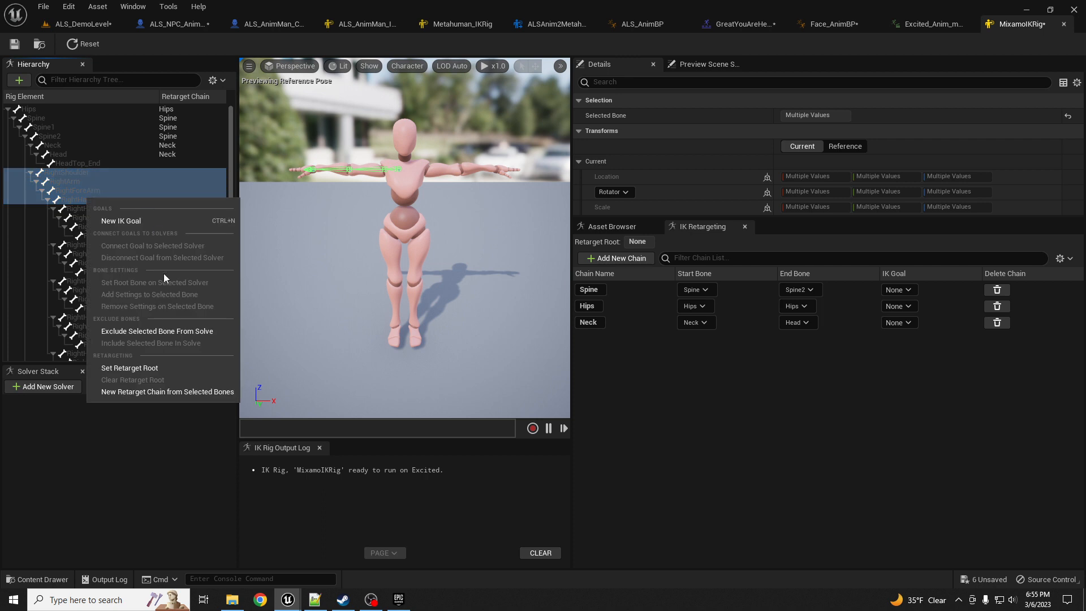
{"action": "left_click", "coordinate": [155, 392]}
{"action": "left_click", "coordinate": [614, 370]}
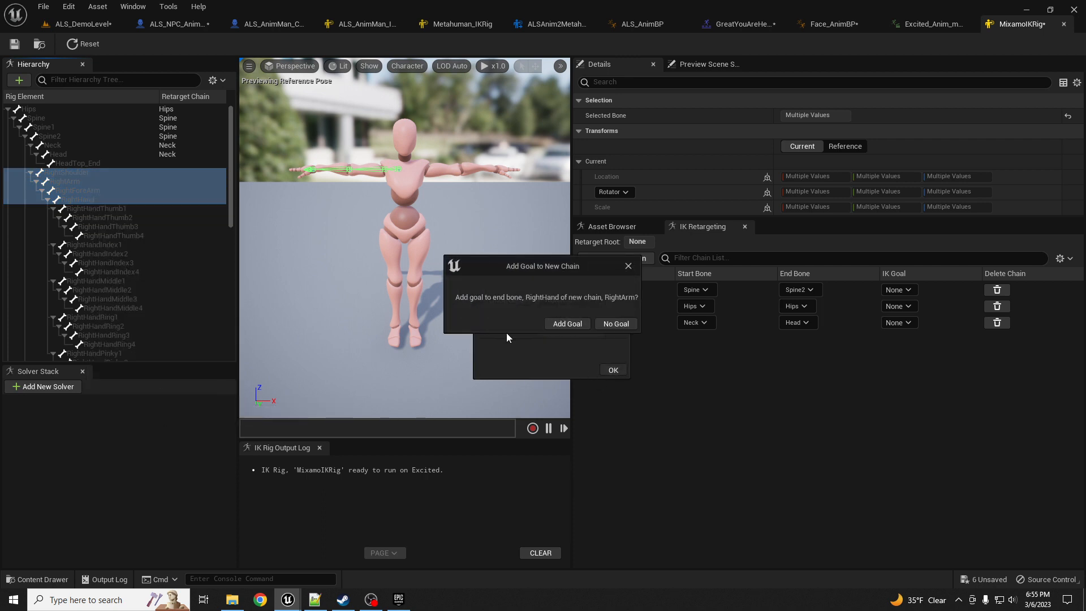
{"action": "left_click", "coordinate": [616, 323]}
- Create a retarget chain named LeftArm from LeftShoulder to LeftHand, without an IK goal
{"action": "scroll", "coordinate": [119, 256], "scroll_direction": "down", "scroll_amount": 6}
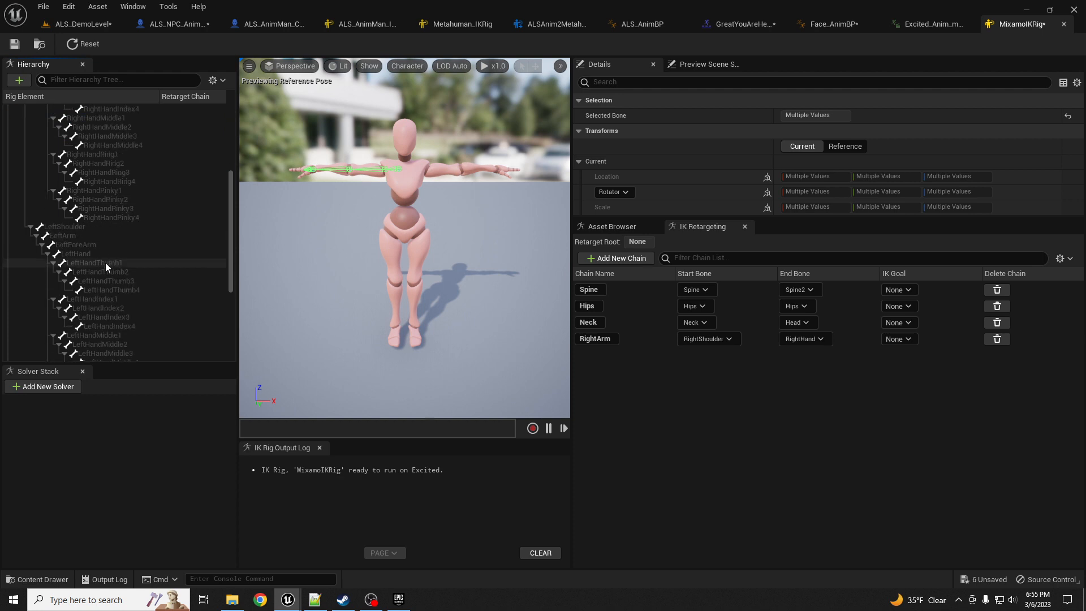
{"action": "left_click", "coordinate": [72, 227]}
{"action": "left_click", "coordinate": [83, 256], "text": "shift"}
{"action": "right_click", "coordinate": [82, 256]}
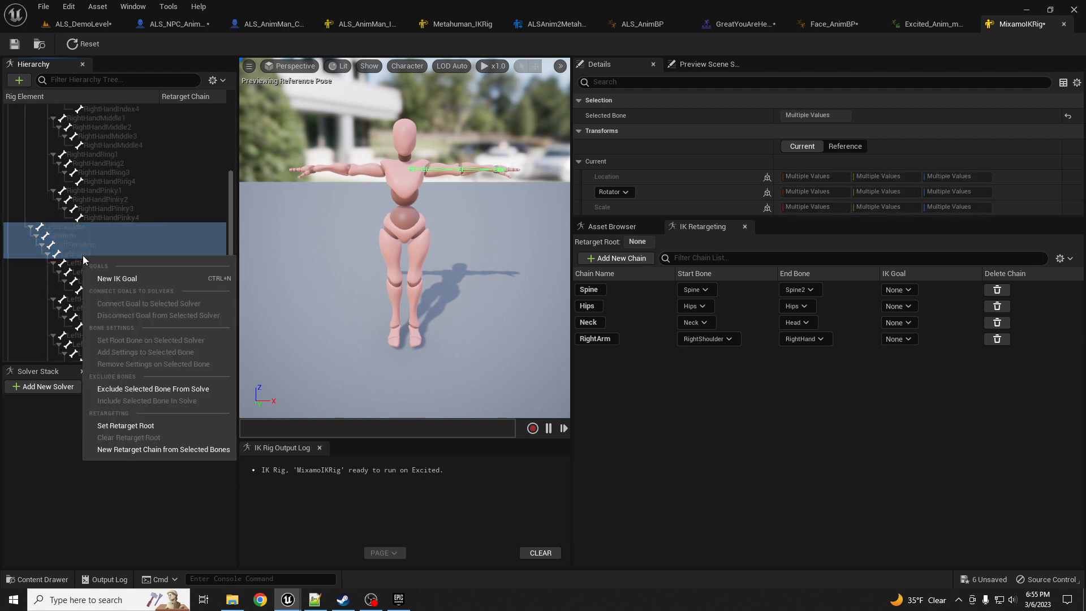
{"action": "left_click", "coordinate": [174, 450]}
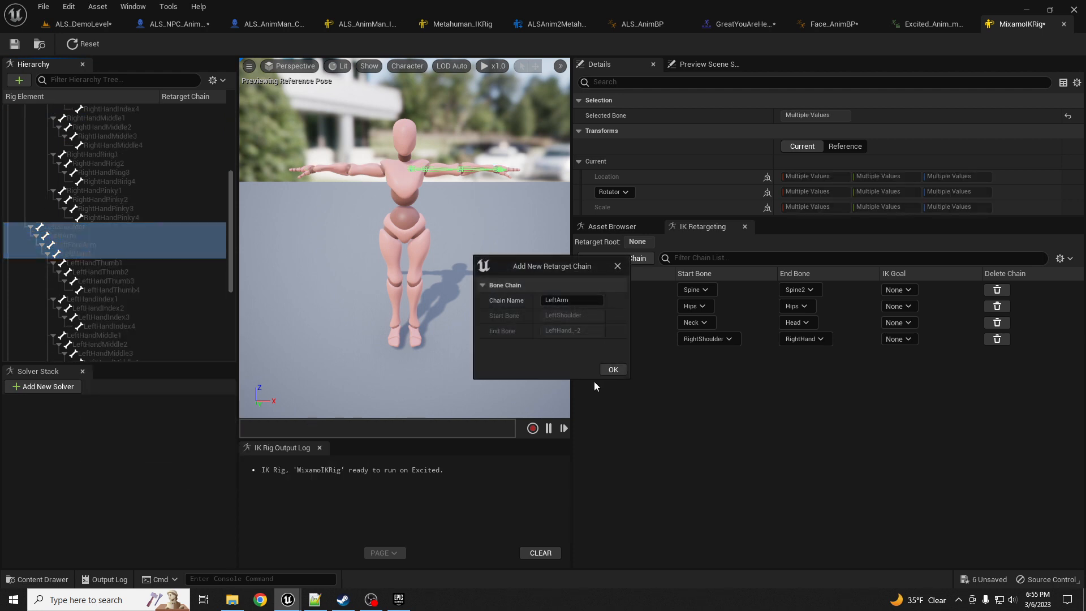
{"action": "left_click", "coordinate": [614, 371]}
{"action": "left_click", "coordinate": [612, 323]}
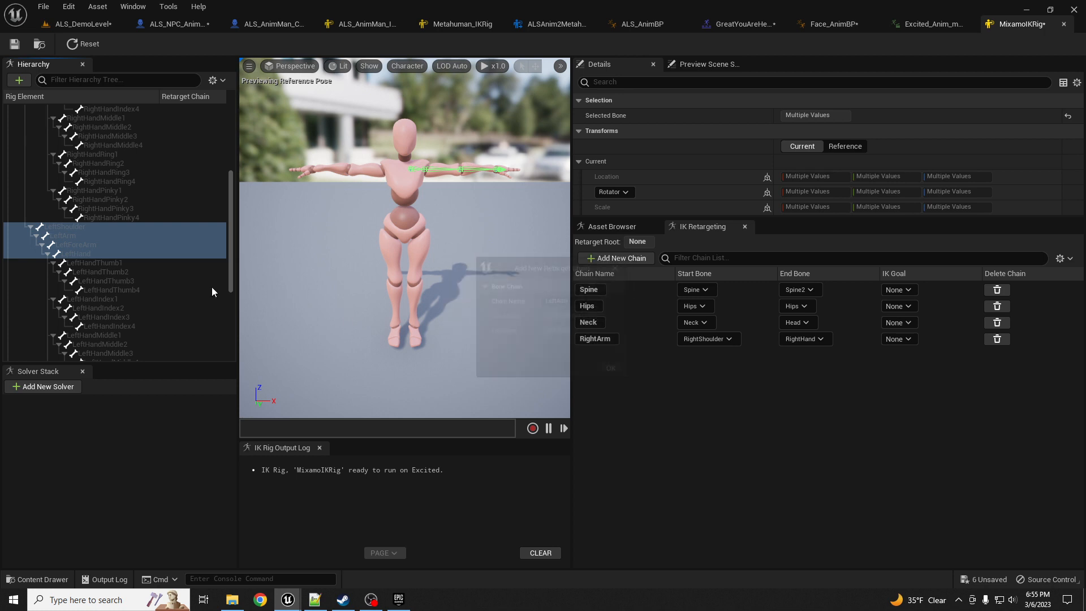
- Create a retarget chain named RightLeg from RightUpLeg to RightFoot, without an IK goal
{"action": "scroll", "coordinate": [121, 237], "scroll_direction": "down", "scroll_amount": 6}
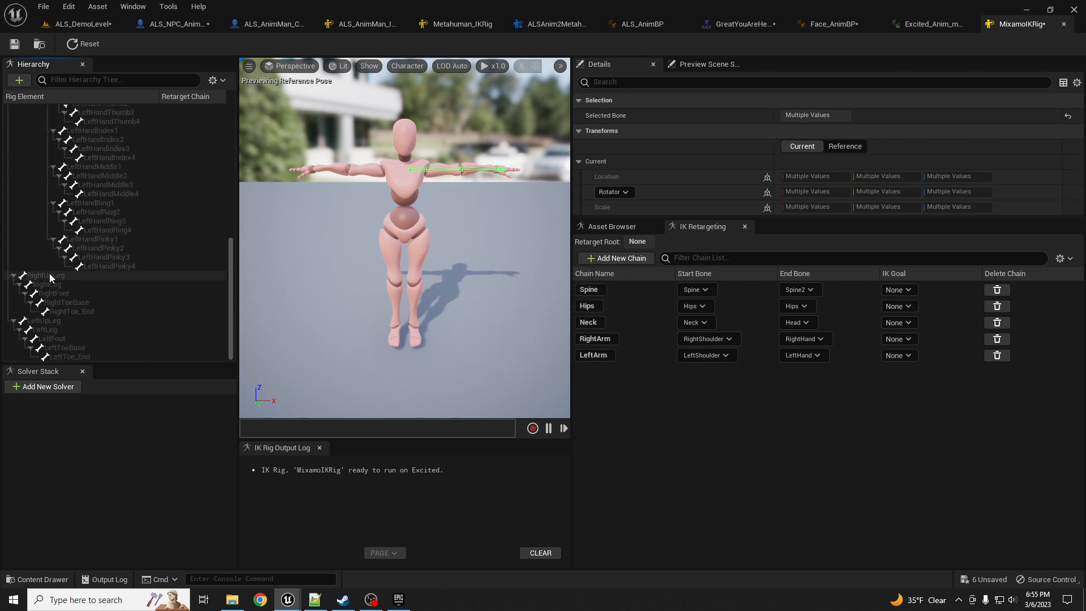
{"action": "left_click", "coordinate": [49, 275]}
{"action": "left_click", "coordinate": [59, 303], "text": "shift"}
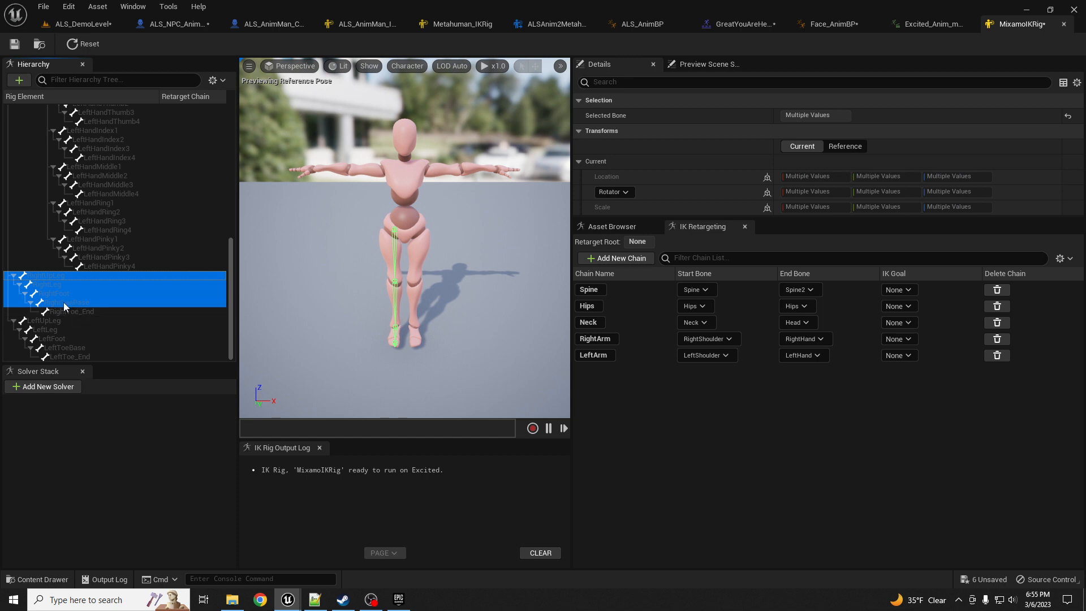
{"action": "left_click", "coordinate": [63, 291]}
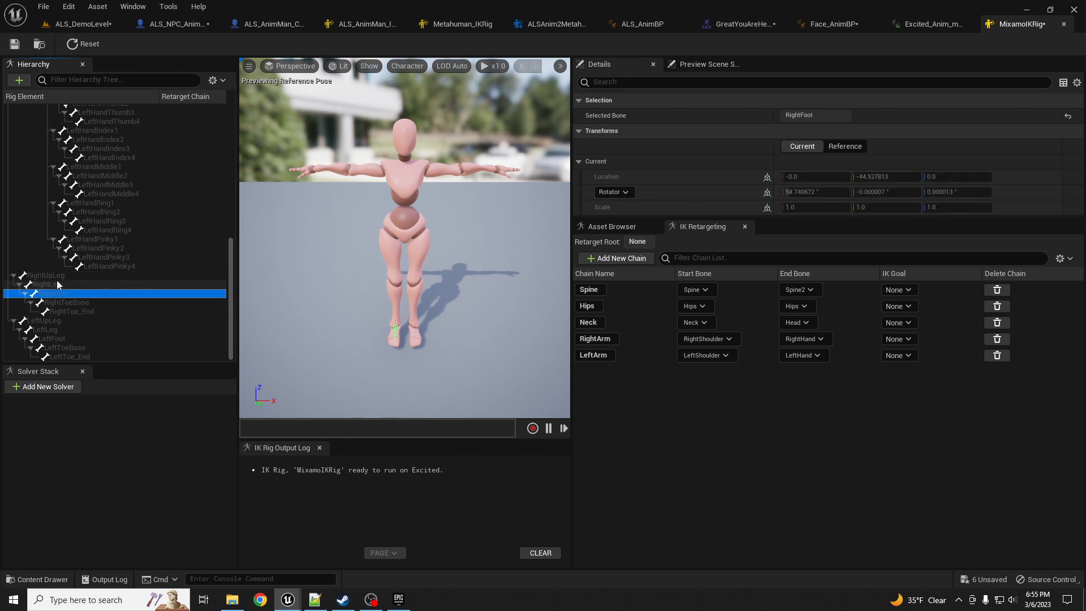
{"action": "left_click", "coordinate": [57, 278]}
{"action": "left_click", "coordinate": [58, 293], "text": "shift"}
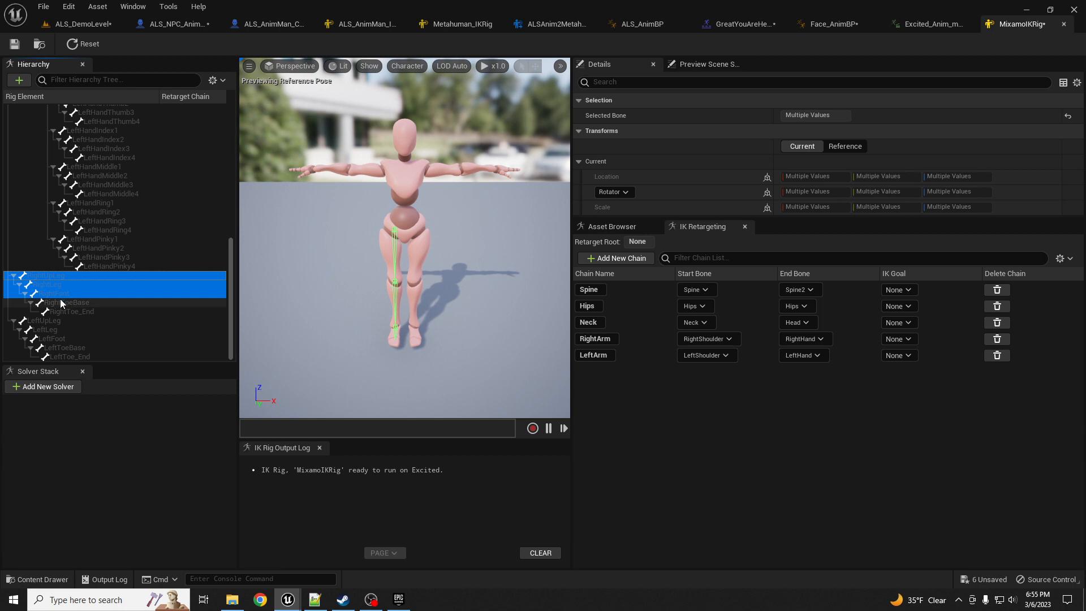
{"action": "left_click", "coordinate": [60, 300], "text": "shift"}
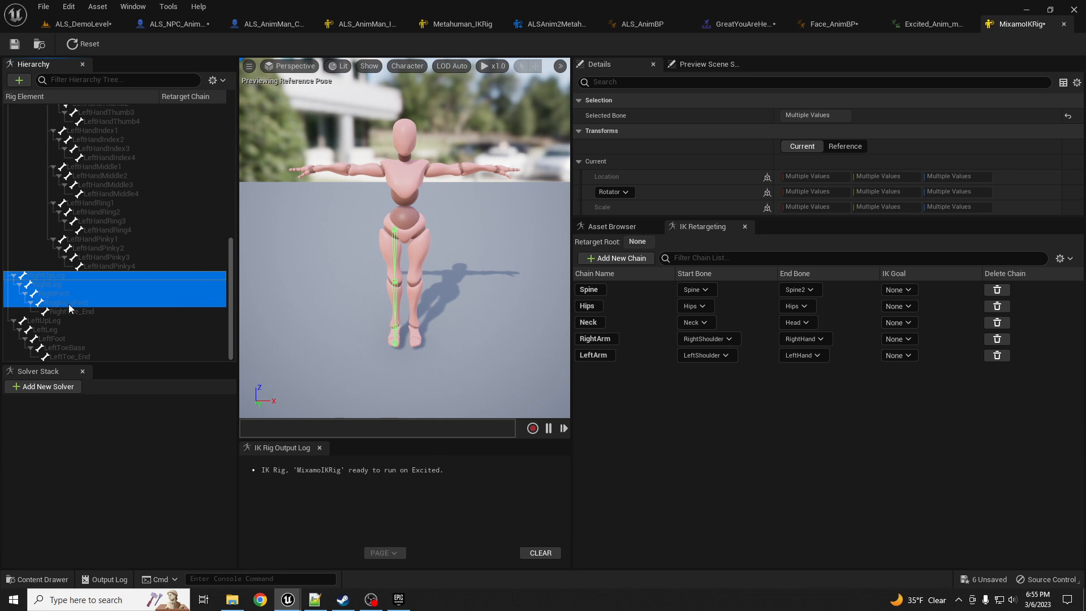
{"action": "right_click", "coordinate": [63, 293]}
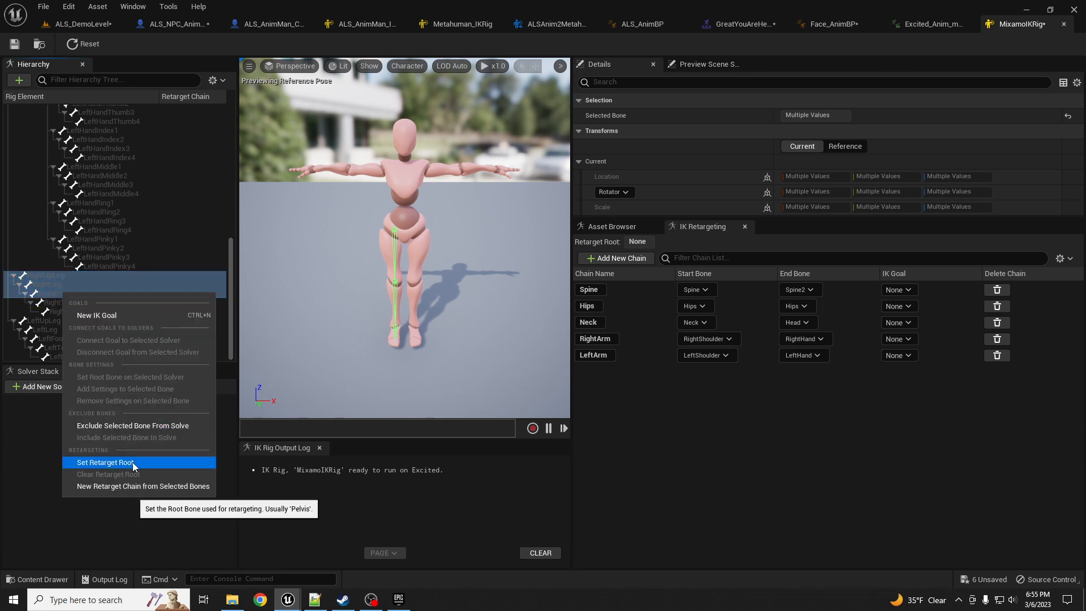
{"action": "left_click", "coordinate": [186, 486]}
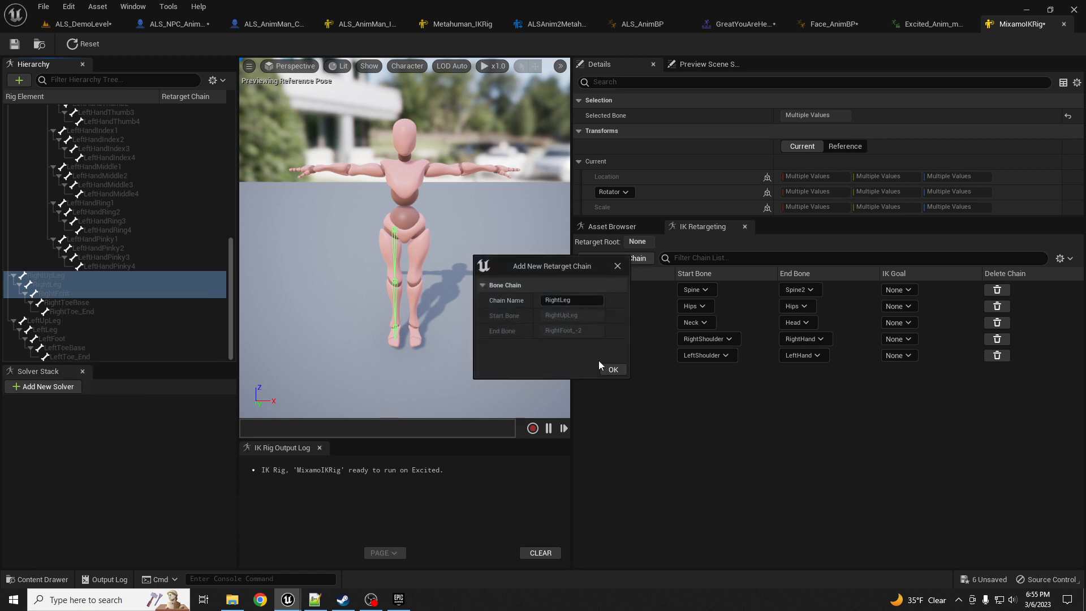
{"action": "left_click", "coordinate": [614, 370]}
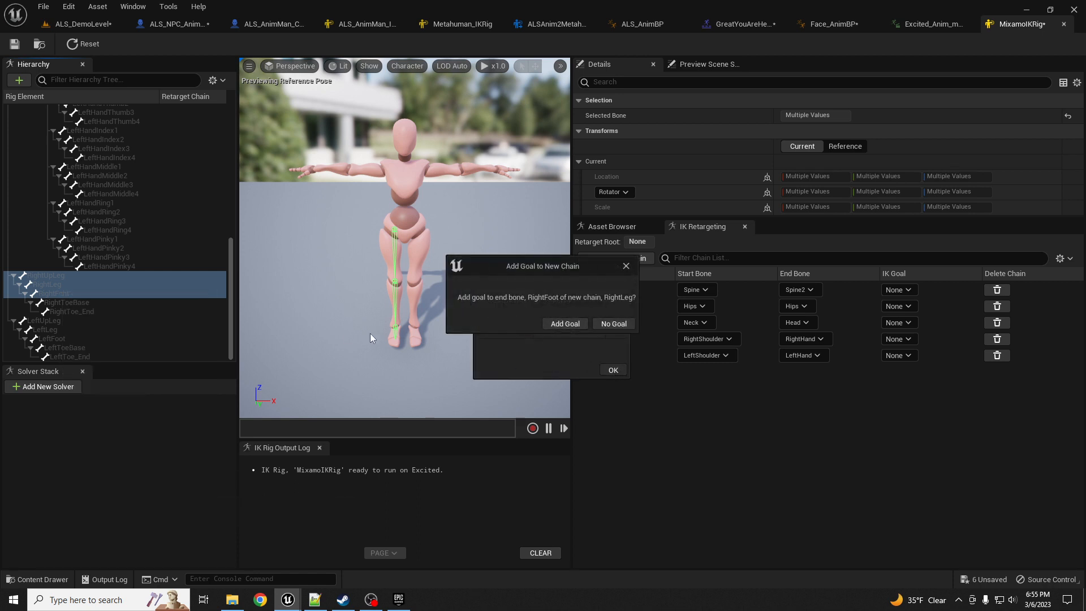
{"action": "left_click", "coordinate": [607, 323]}
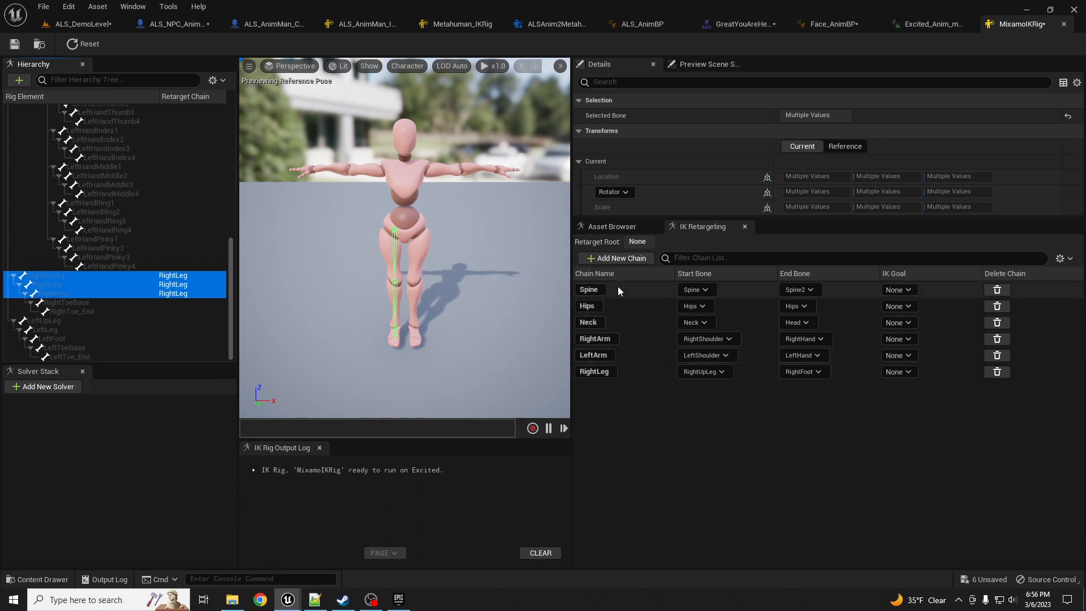
- Create a retarget chain named LeftLeg from LeftUpLeg to LeftFoot without an IK goal, and save the IK Rig
{"action": "left_click", "coordinate": [73, 321]}
{"action": "left_click", "coordinate": [70, 337], "text": "shift"}
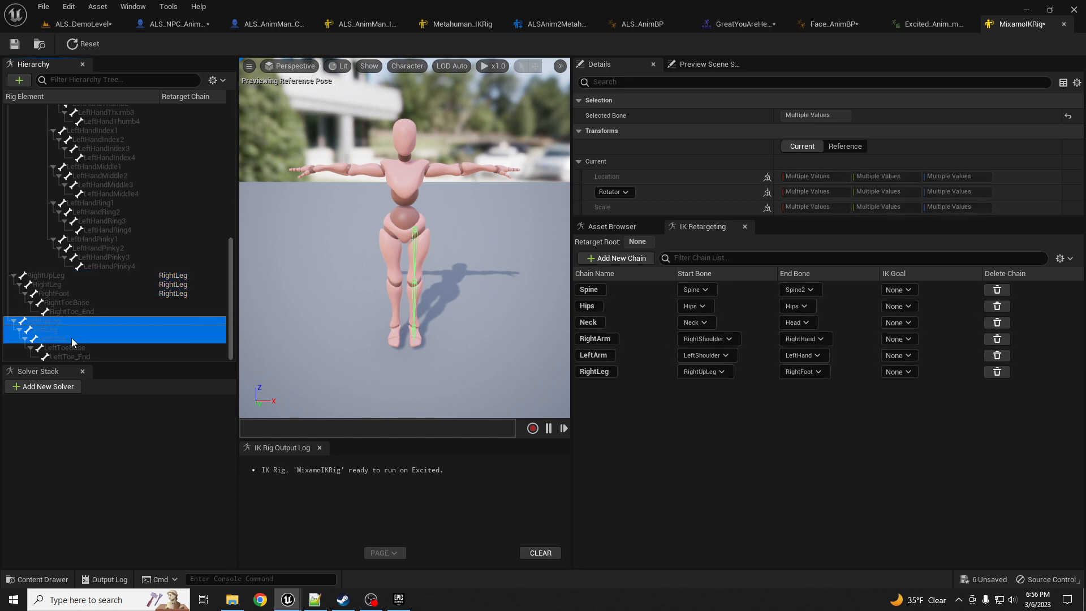
{"action": "right_click", "coordinate": [71, 338]}
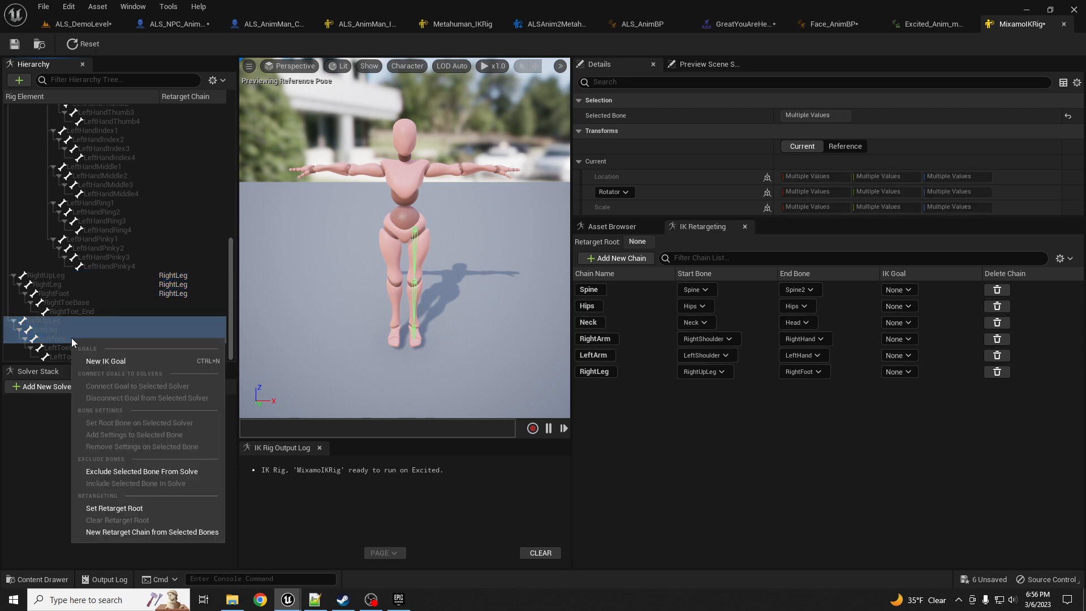
{"action": "left_click", "coordinate": [130, 532]}
{"action": "left_click", "coordinate": [614, 371]}
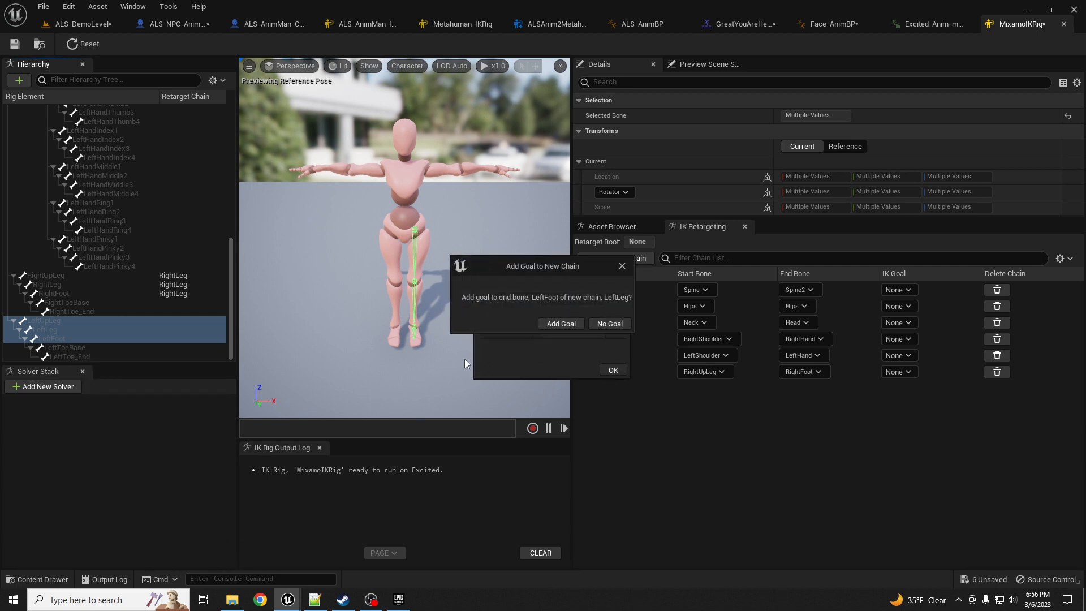
{"action": "left_click", "coordinate": [612, 324]}
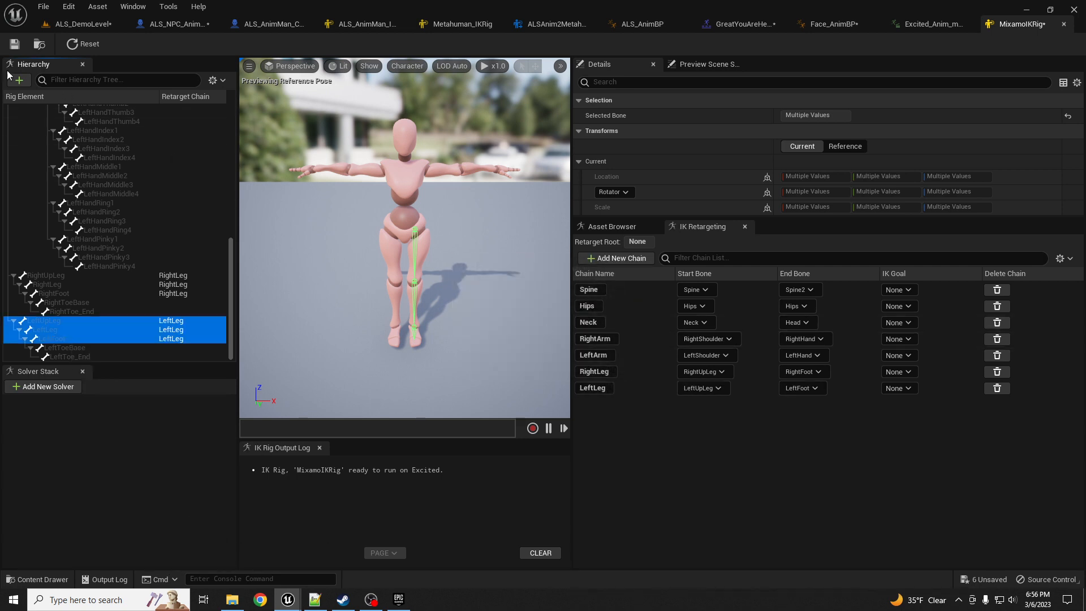
{"action": "left_click", "coordinate": [14, 45]}
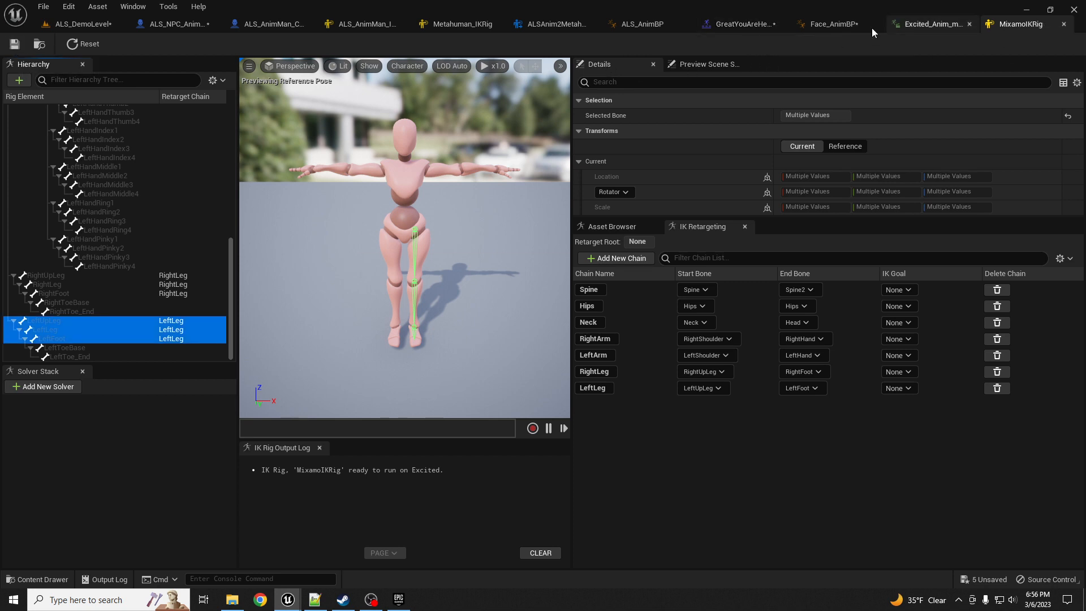
- Create an IK Retargeter asset in the Mixamo folder with MixamoIKRig as the rig to copy animation from
{"action": "left_click", "coordinate": [85, 24]}
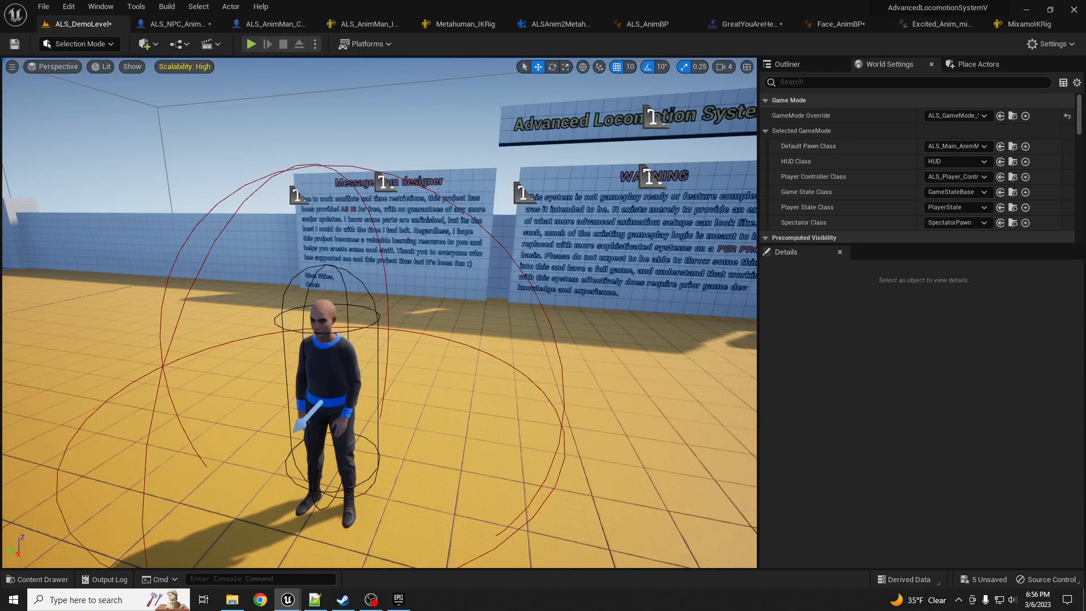
{"action": "left_click_drag", "start_coordinate": [0, 160], "coordinate": [634, 113]}
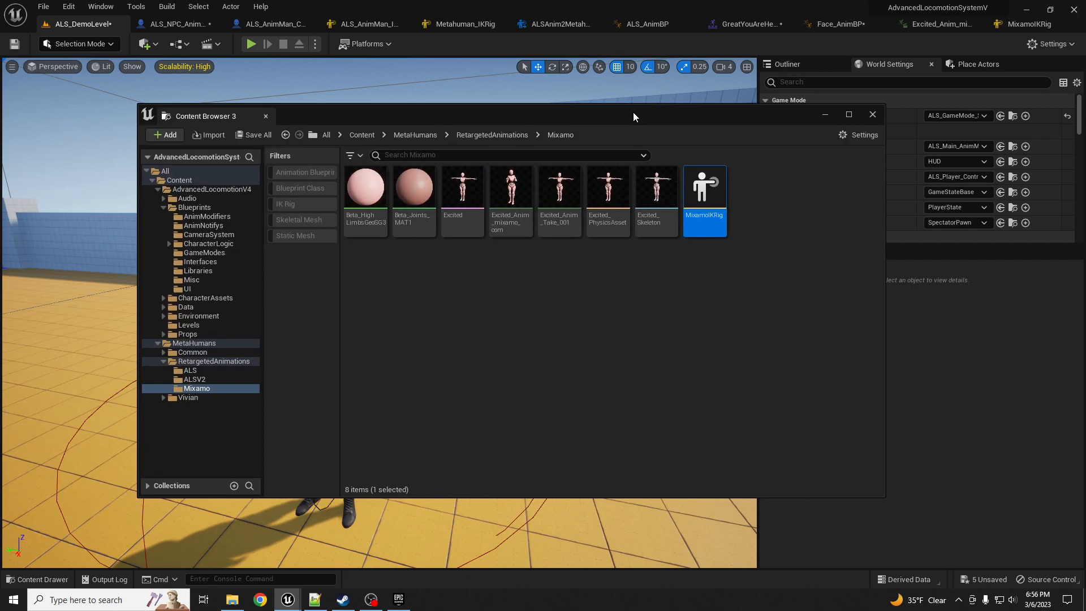
{"action": "right_click", "coordinate": [579, 276]}
{"action": "mouse_move", "coordinate": [737, 542]}
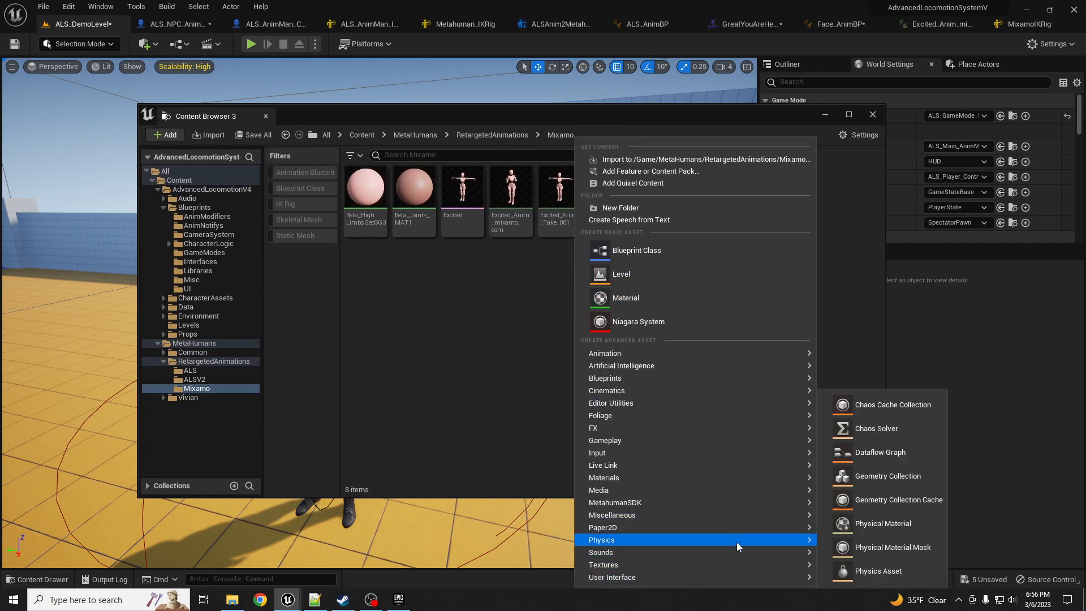
{"action": "mouse_move", "coordinate": [720, 366]}
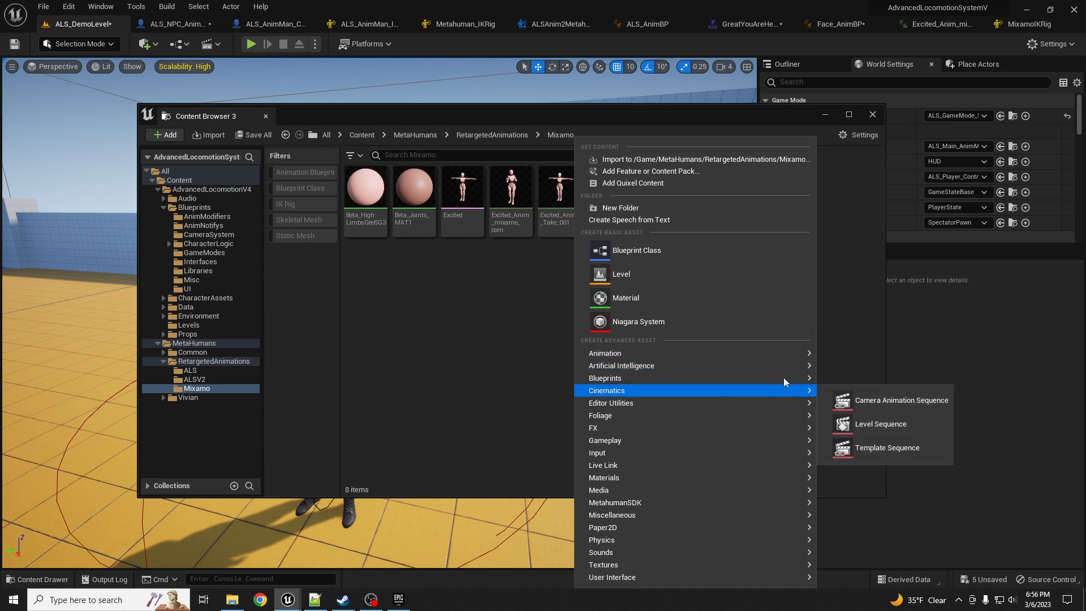
{"action": "mouse_move", "coordinate": [779, 354]}
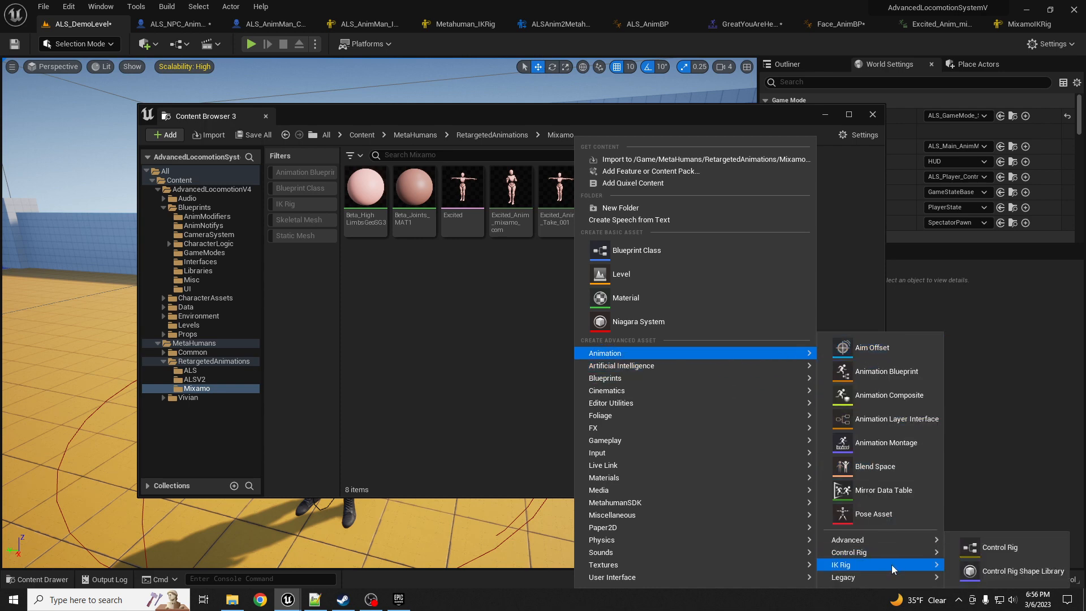
{"action": "mouse_move", "coordinate": [891, 565]}
{"action": "left_click", "coordinate": [993, 547]}
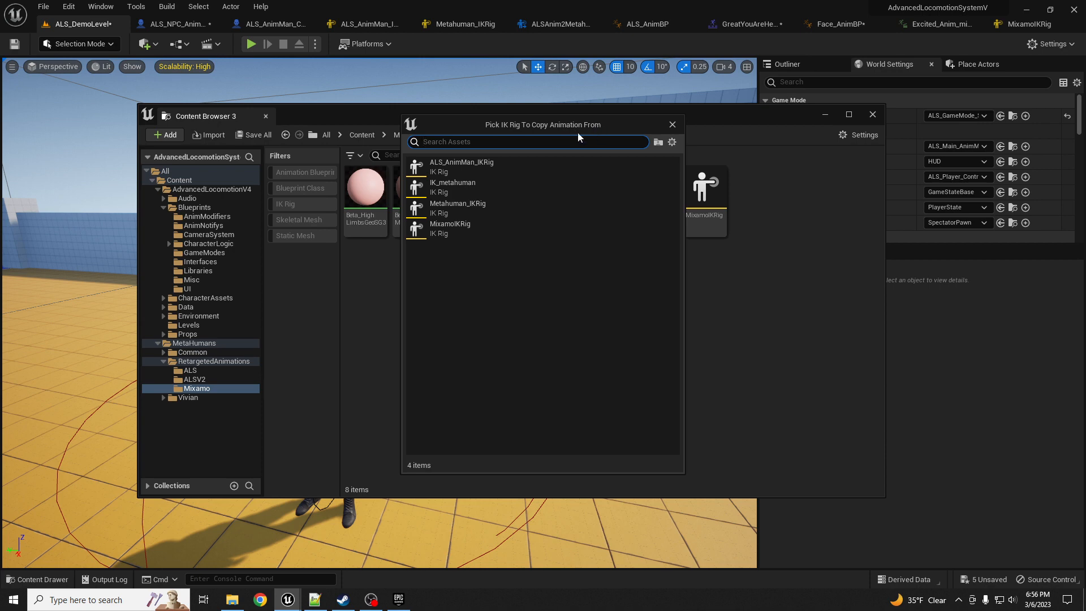
{"action": "left_click", "coordinate": [461, 229]}
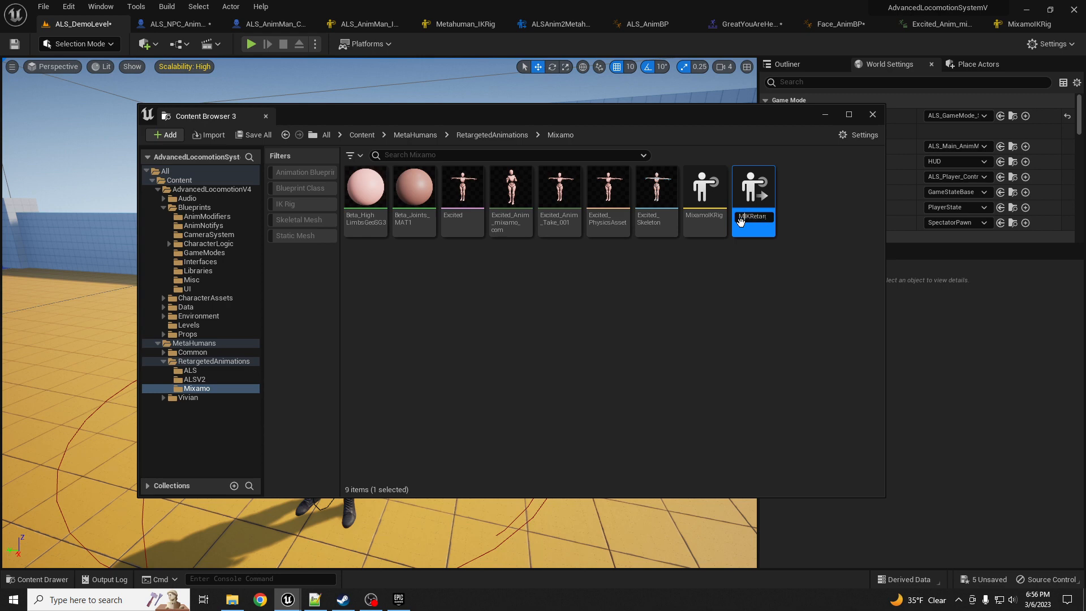
- Name the new retargeter Mixamo2MetahumanIKRetargeter and open it
{"action": "type", "text": "Mixamo@"}
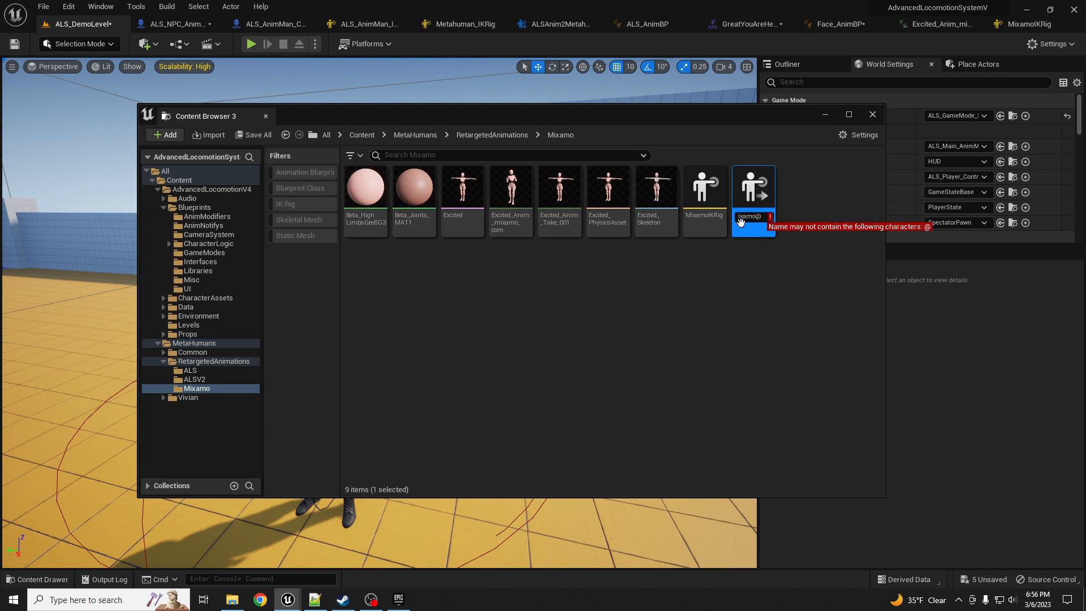
{"action": "key", "text": "BackSpace"}
{"action": "type", "text": "2Metah"}
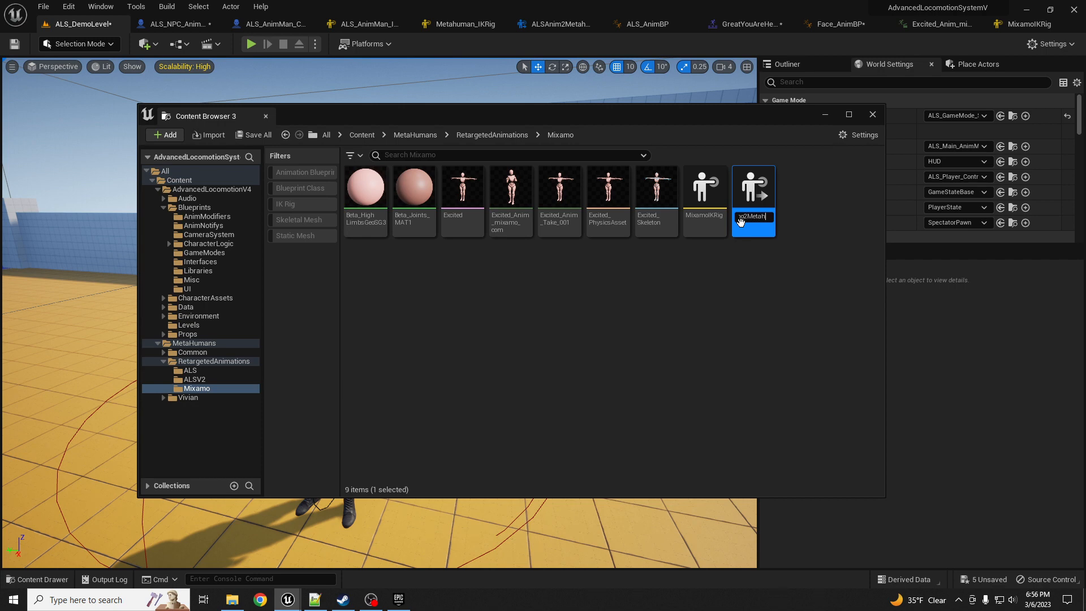
{"action": "type", "text": "uman"}
{"action": "key", "text": "Return"}
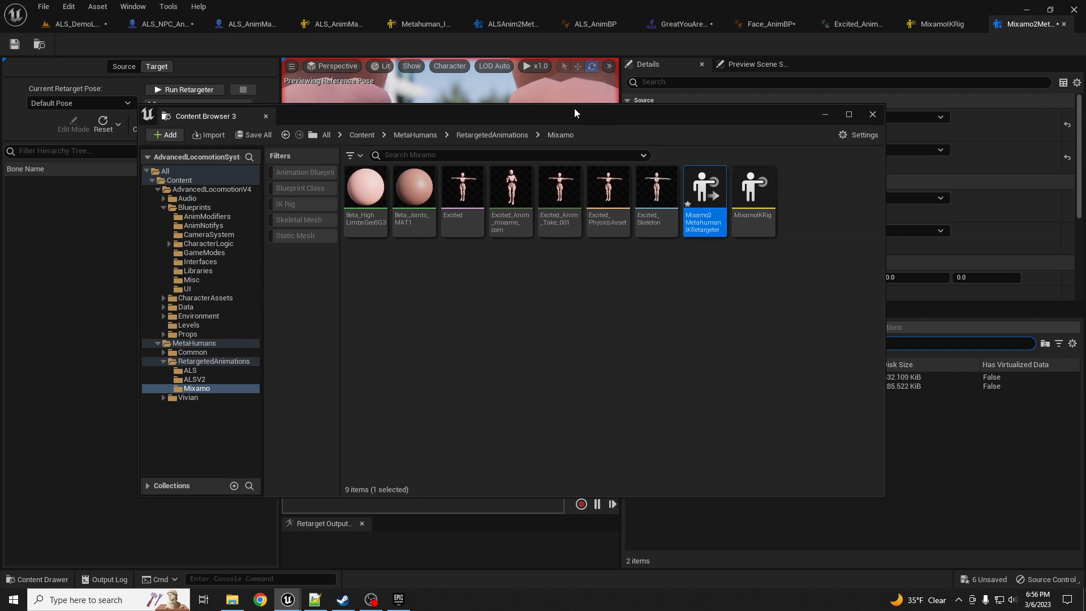
- Set the target IK Rig to Metahuman_IKRig and apply the vertical offset to its root bone
{"action": "left_click_drag", "start_coordinate": [577, 115], "coordinate": [0, 129]}
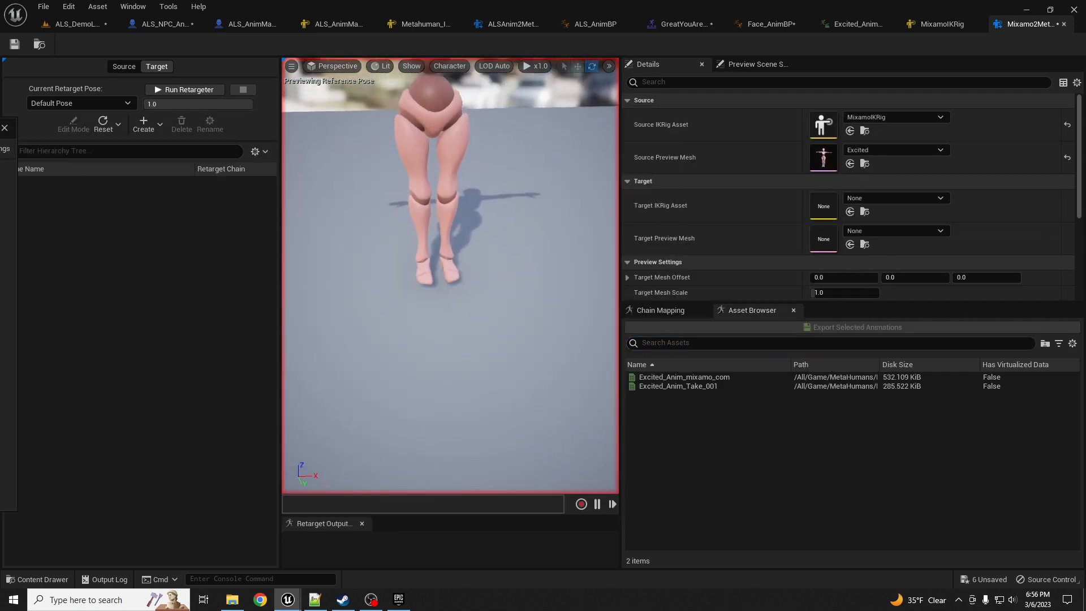
{"action": "left_click", "coordinate": [937, 201]}
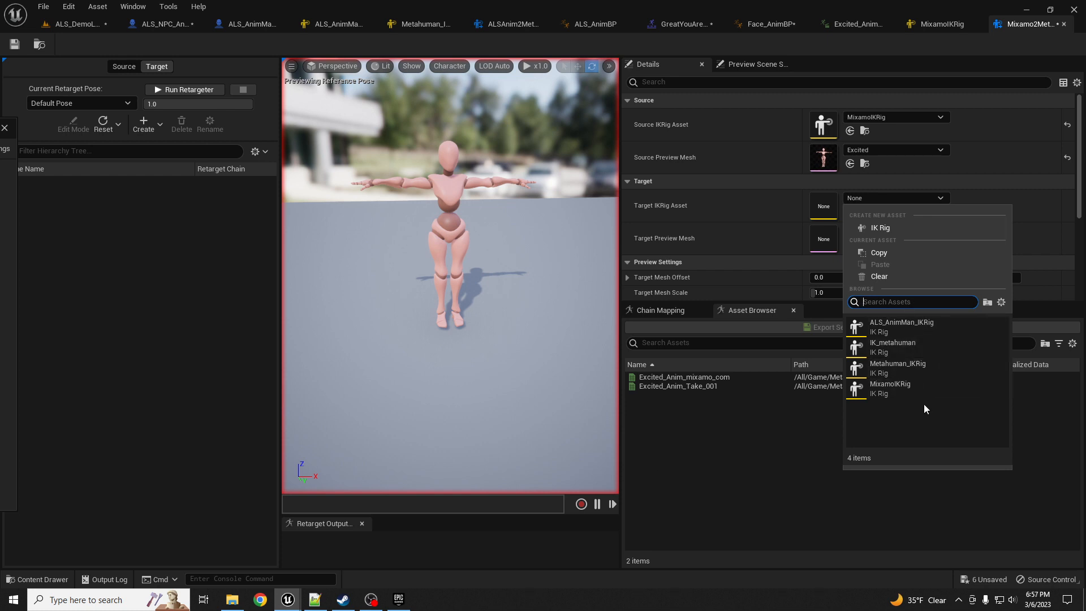
{"action": "left_click", "coordinate": [913, 367]}
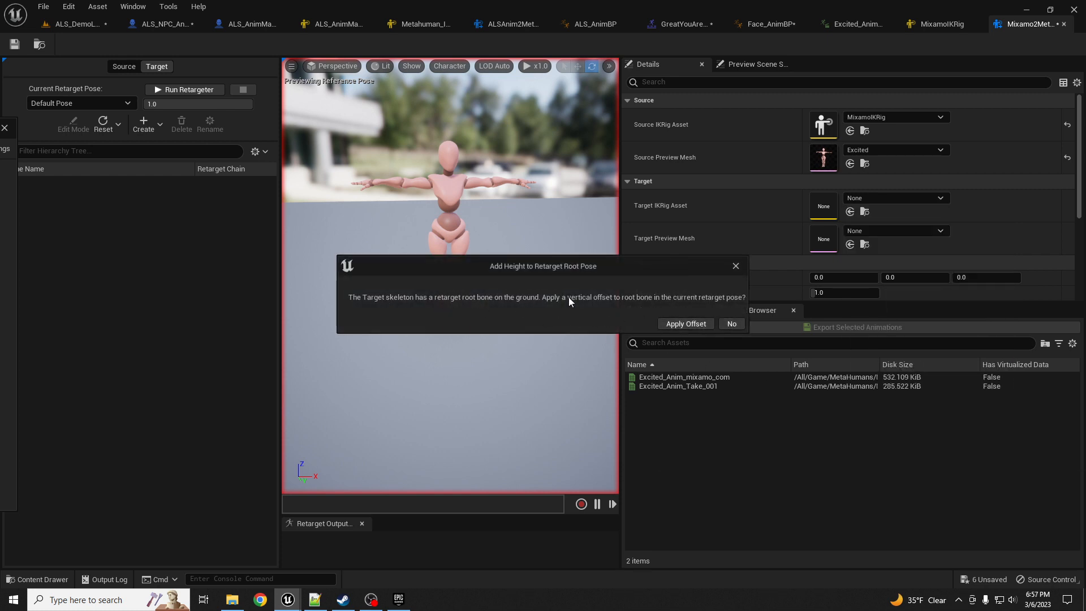
{"action": "left_click", "coordinate": [685, 324]}
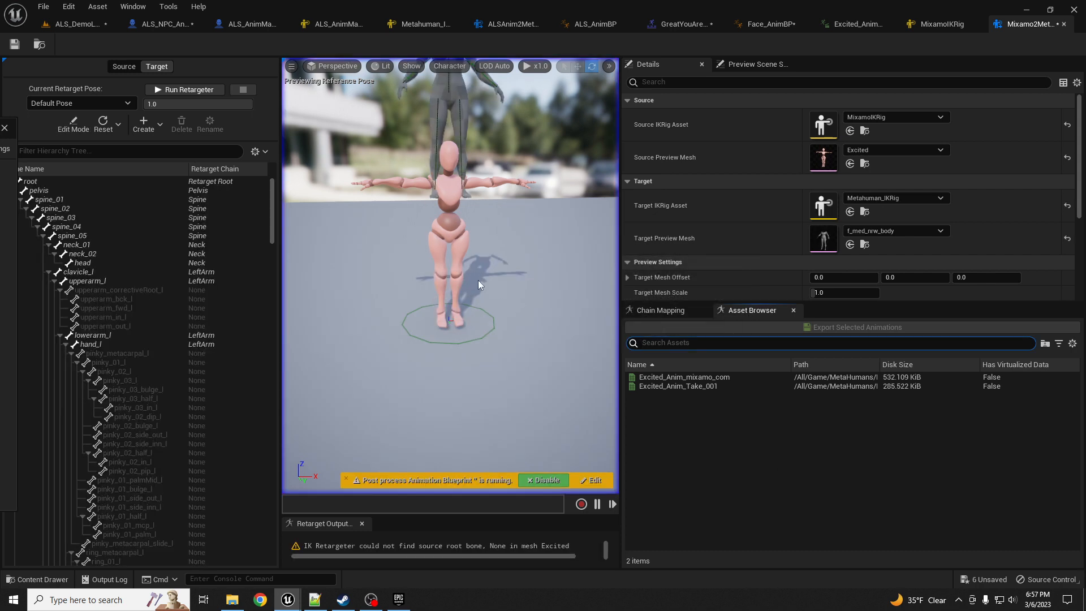
- Preview Excited_Anim_Take_001 and Excited_Anim_mixamo_com on both meshes, pausing the latter and scrubbing it back to the first frame
{"action": "right_click_drag", "start_coordinate": [477, 280], "coordinate": [506, 260]}
{"action": "key", "text": "a"}
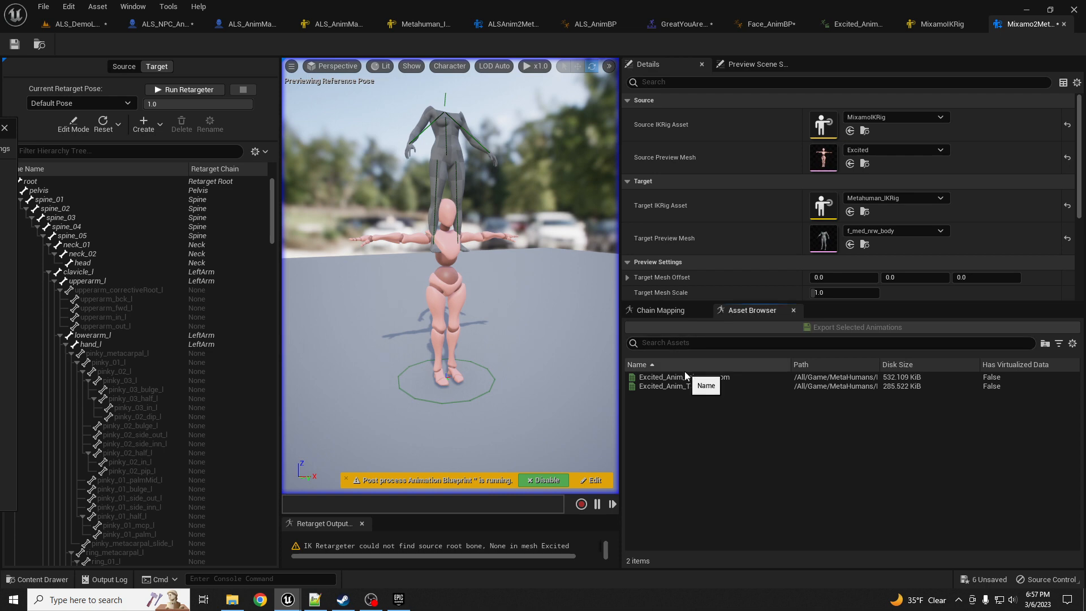
{"action": "left_click", "coordinate": [691, 385]}
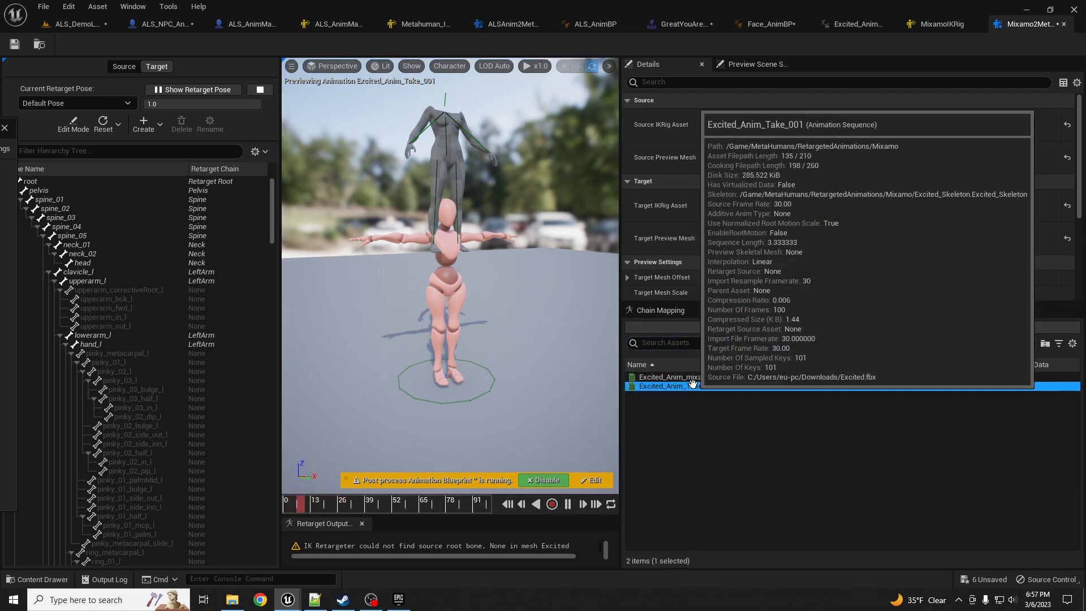
{"action": "left_click", "coordinate": [693, 379]}
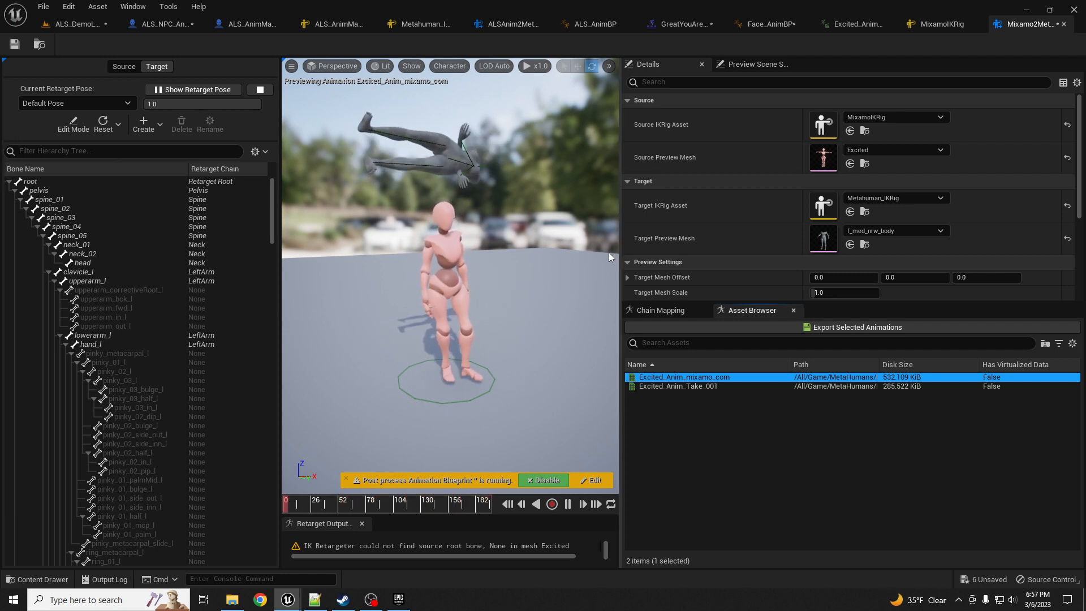
{"action": "left_click", "coordinate": [569, 505]}
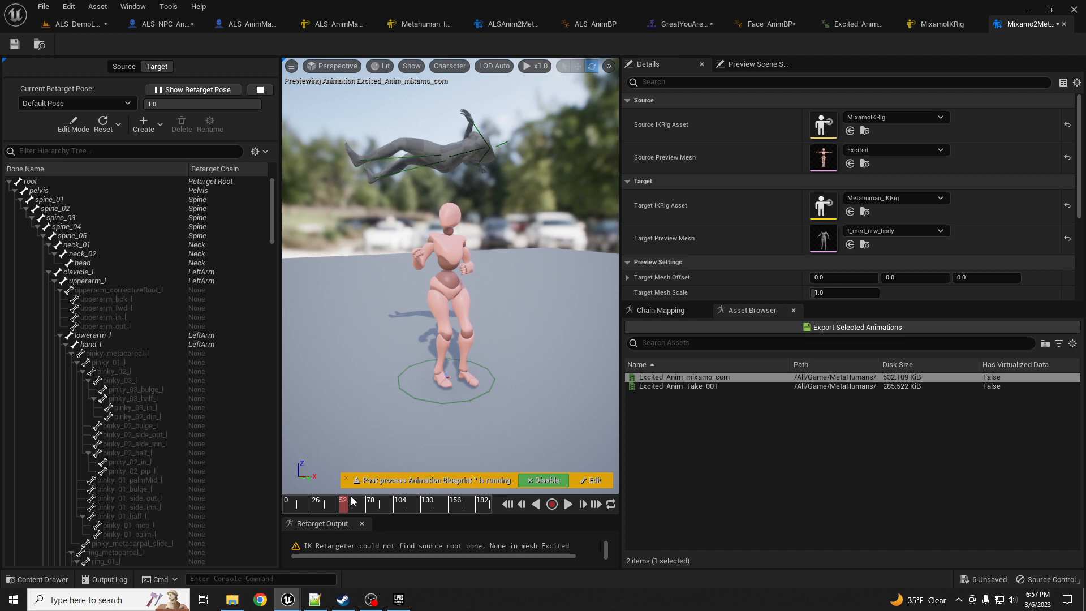
{"action": "left_click_drag", "start_coordinate": [351, 501], "coordinate": [274, 507]}
{"action": "mouse_move", "coordinate": [717, 373]}
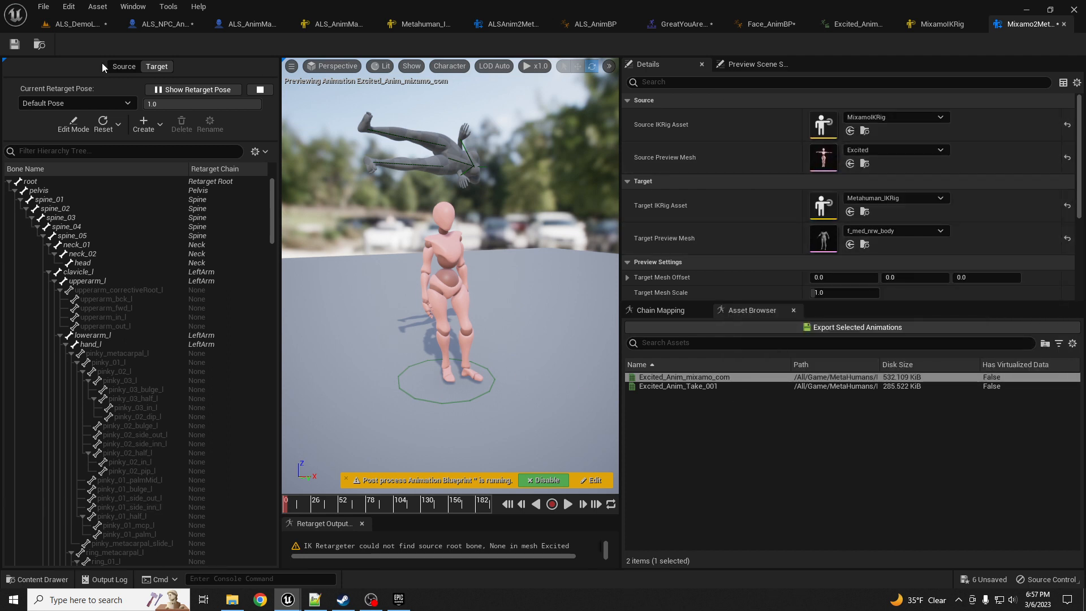
- Enter pose editing for the target MetaHuman's default retarget pose and compare its arms with the source mesh
{"action": "left_click", "coordinate": [74, 124]}
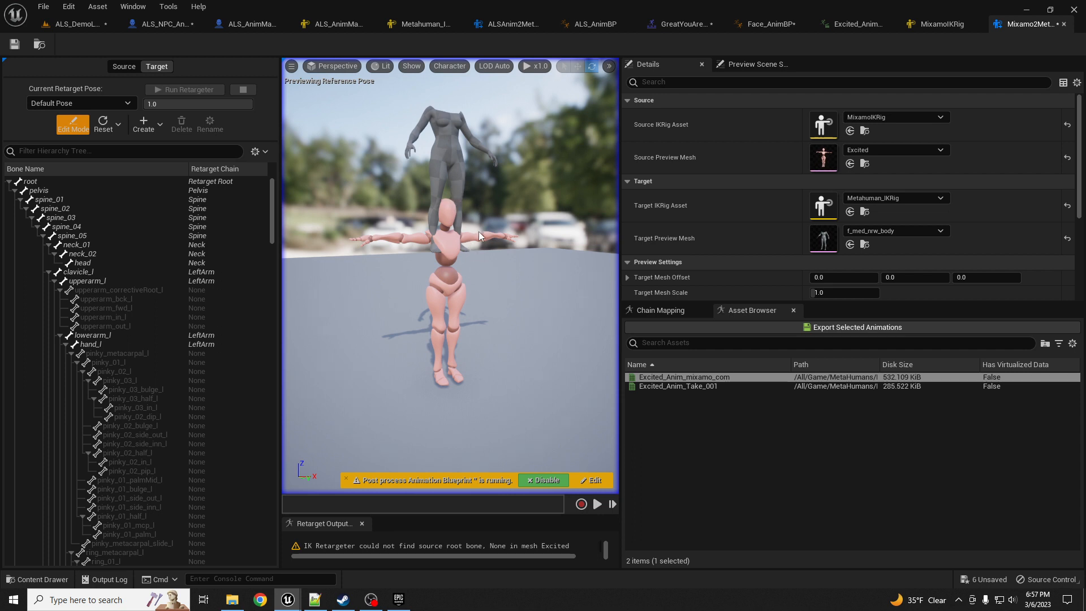
{"action": "left_click_drag", "start_coordinate": [478, 232], "coordinate": [448, 219]}
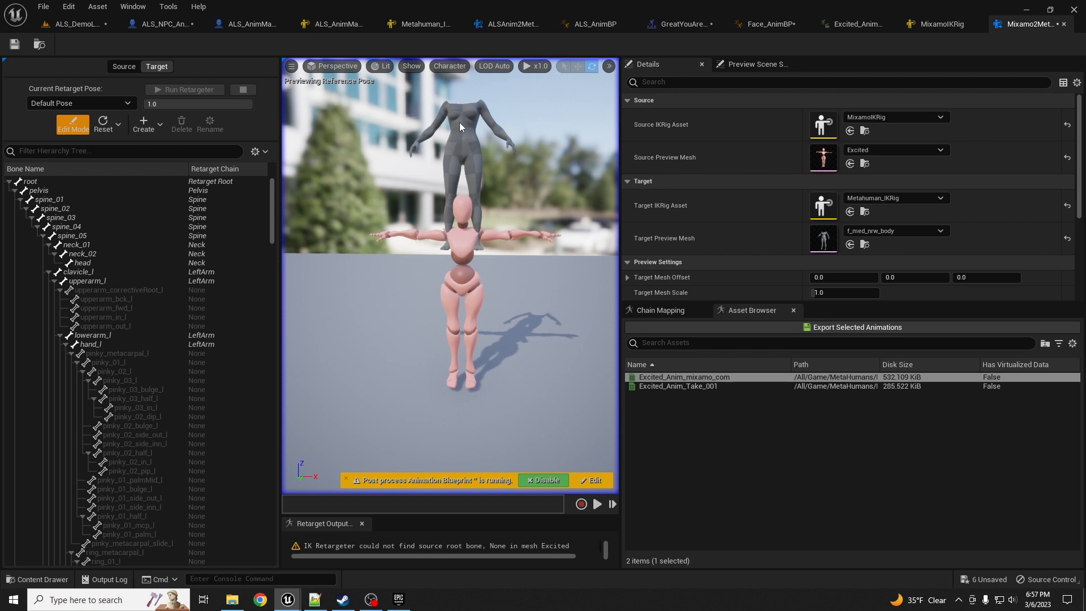
{"action": "left_click", "coordinate": [143, 123]}
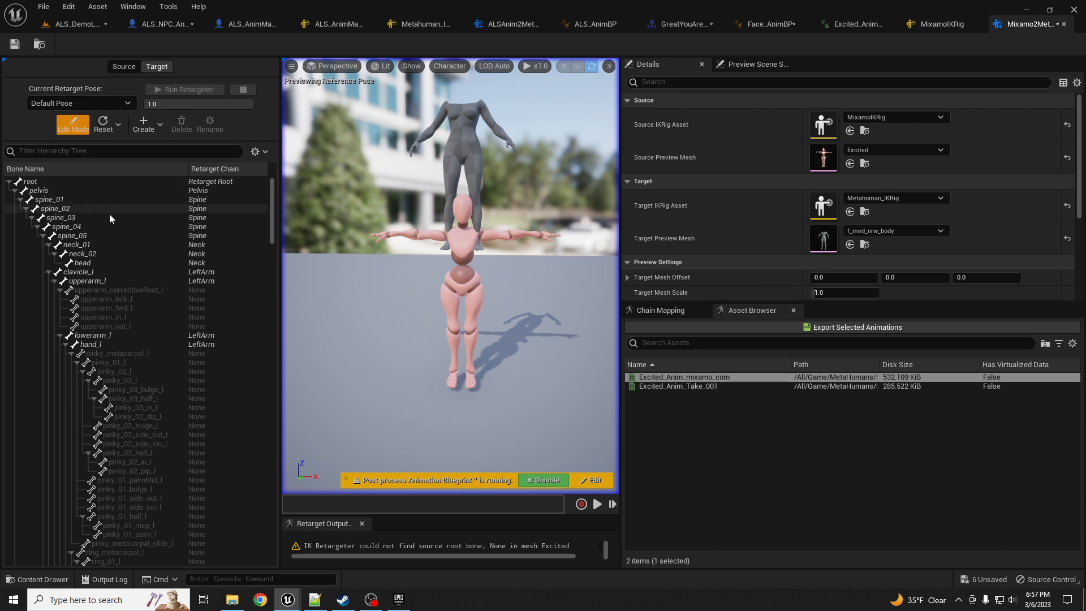
- Try to raise the target's left arm by rotating the clavicle_l bone 40° about Y in the retarget pose
{"action": "left_click", "coordinate": [91, 273]}
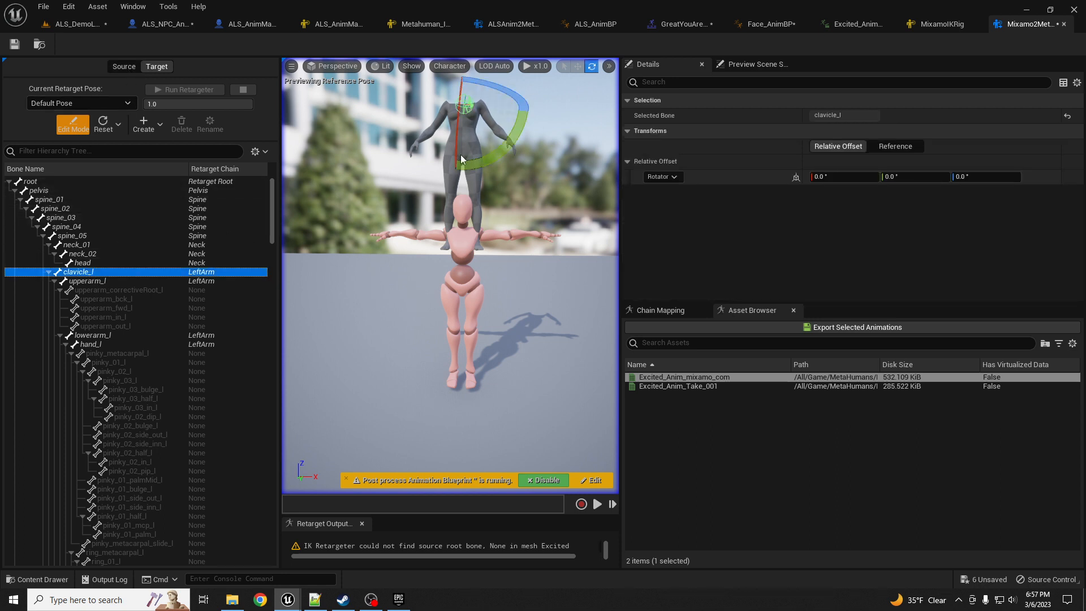
{"action": "left_click_drag", "start_coordinate": [480, 158], "coordinate": [494, 153]}
{"action": "left_click_drag", "start_coordinate": [526, 119], "coordinate": [509, 154]}
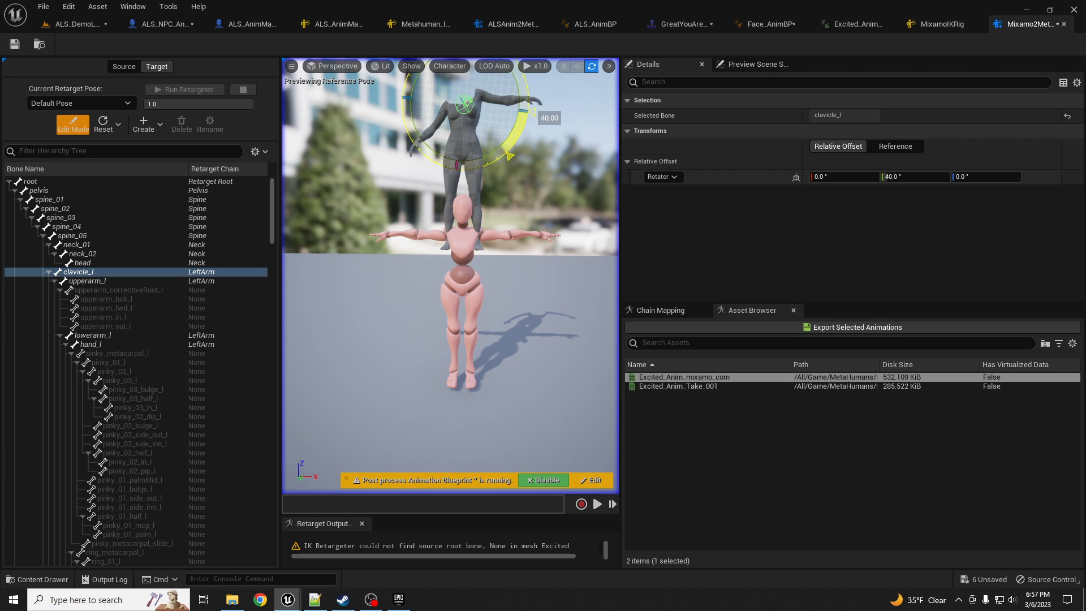
{"action": "right_click_drag", "start_coordinate": [524, 173], "coordinate": [497, 198]}
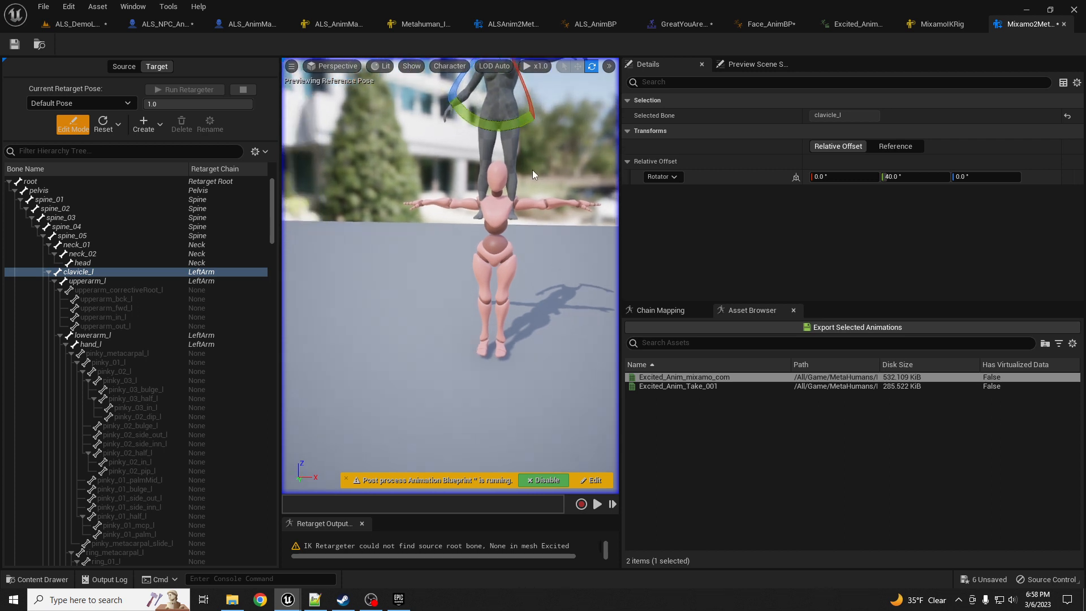
{"action": "key", "text": "ctrl+z"}
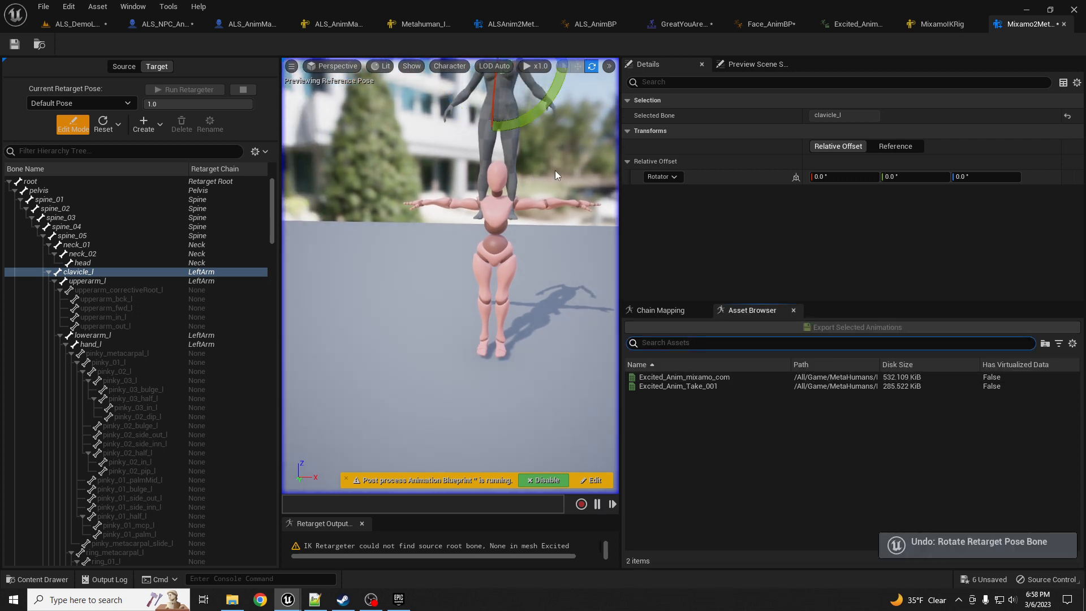
{"action": "right_click_drag", "start_coordinate": [548, 177], "coordinate": [571, 143]}
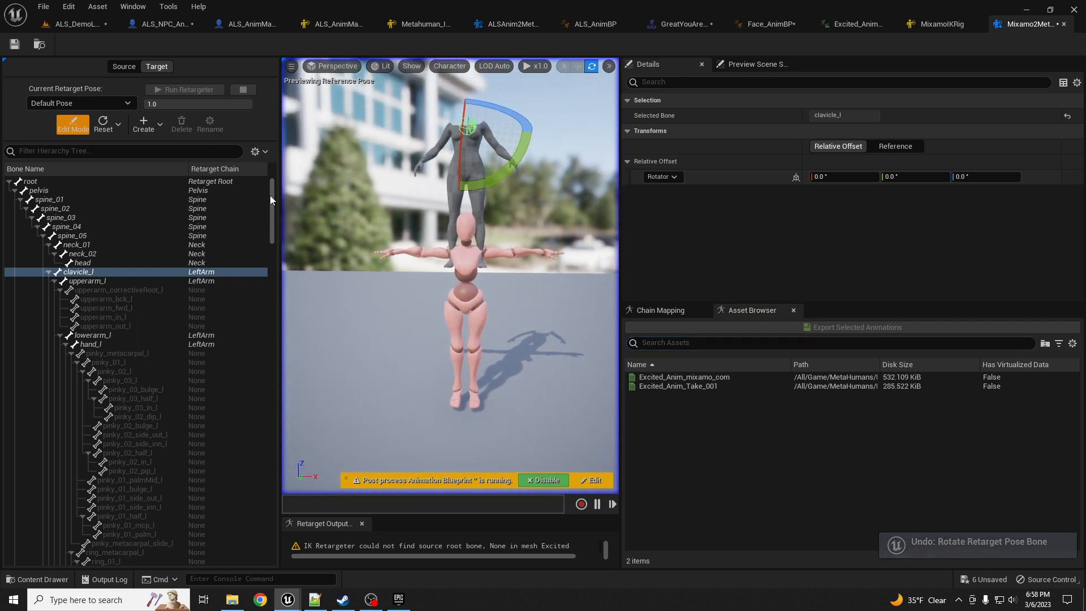
- Rotate the target's upperarm_l and upperarm_r bones 50° about Y to match the source T-pose, and finish editing the pose
{"action": "left_click", "coordinate": [111, 281]}
{"action": "left_click_drag", "start_coordinate": [479, 170], "coordinate": [526, 192]}
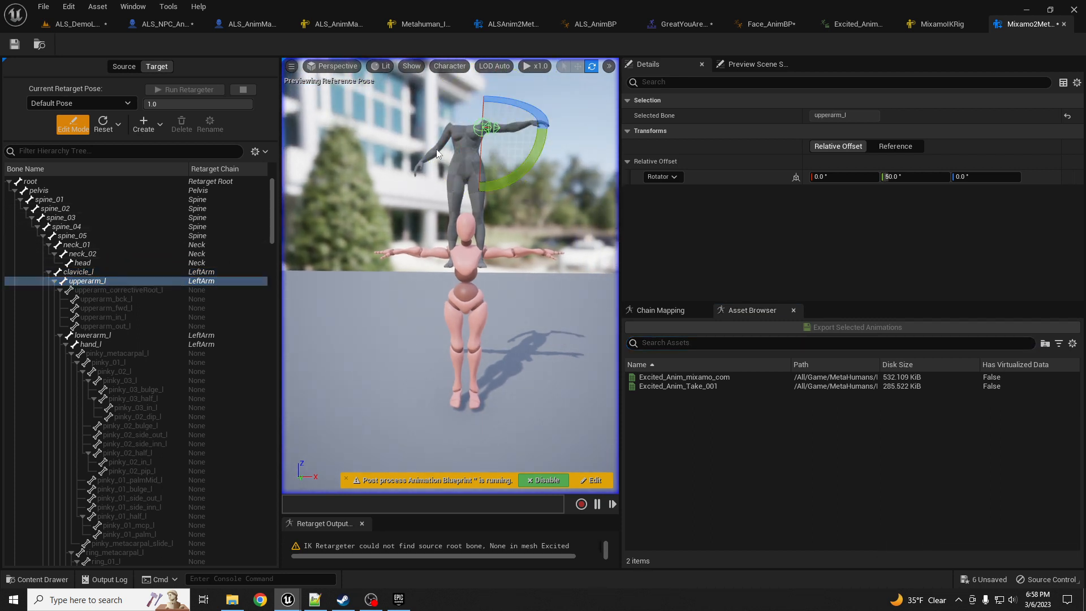
{"action": "scroll", "coordinate": [105, 331], "scroll_direction": "down", "scroll_amount": 10}
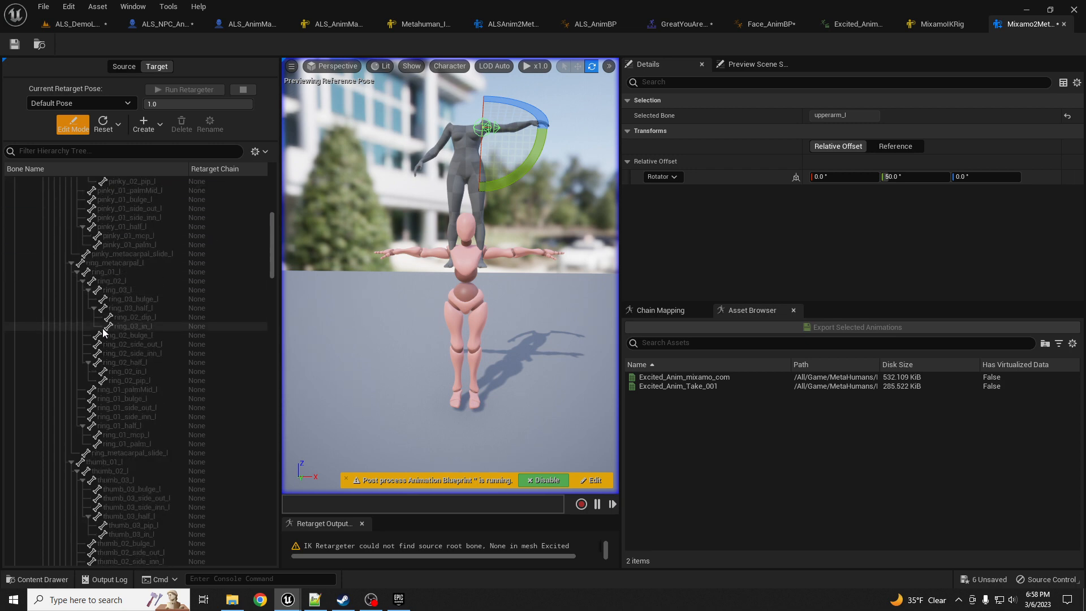
{"action": "scroll", "coordinate": [96, 339], "scroll_direction": "down", "scroll_amount": 20}
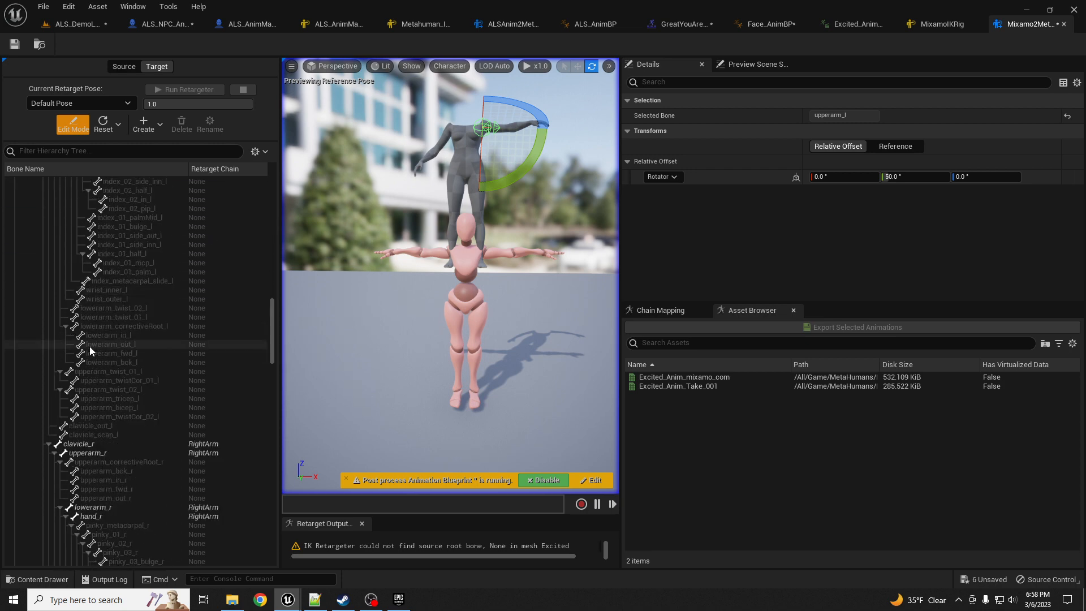
{"action": "left_click", "coordinate": [89, 344]}
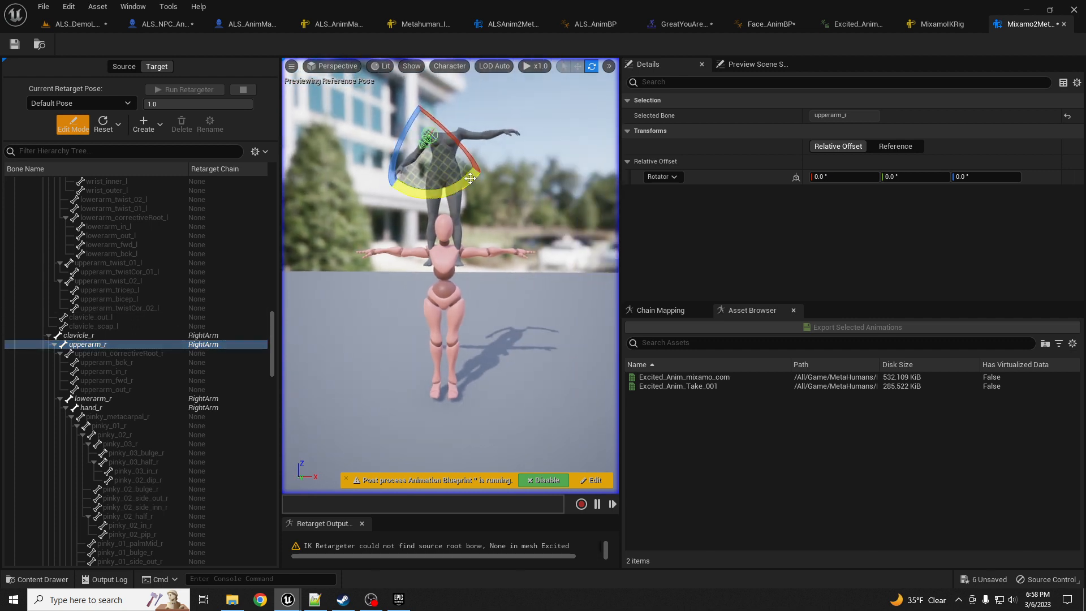
{"action": "left_click", "coordinate": [886, 176]}
{"action": "type", "text": "50"}
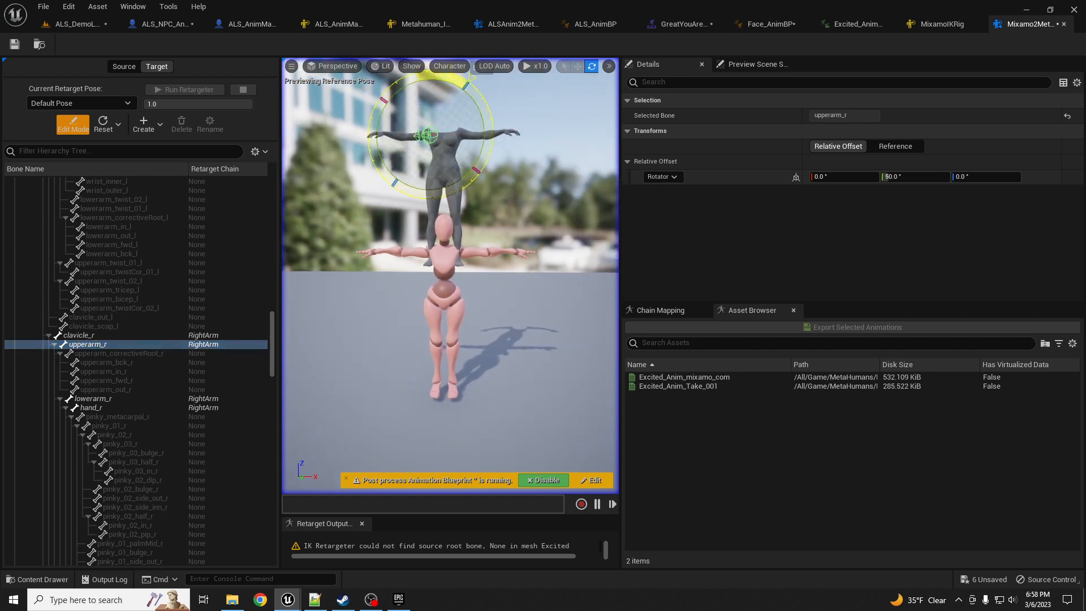
{"action": "key", "text": "Return"}
{"action": "mouse_move", "coordinate": [498, 208]}
{"action": "middle_mouse_down"}
{"action": "mouse_move", "coordinate": [491, 162]}
{"action": "mouse_move", "coordinate": [498, 209]}
{"action": "middle_mouse_up"}
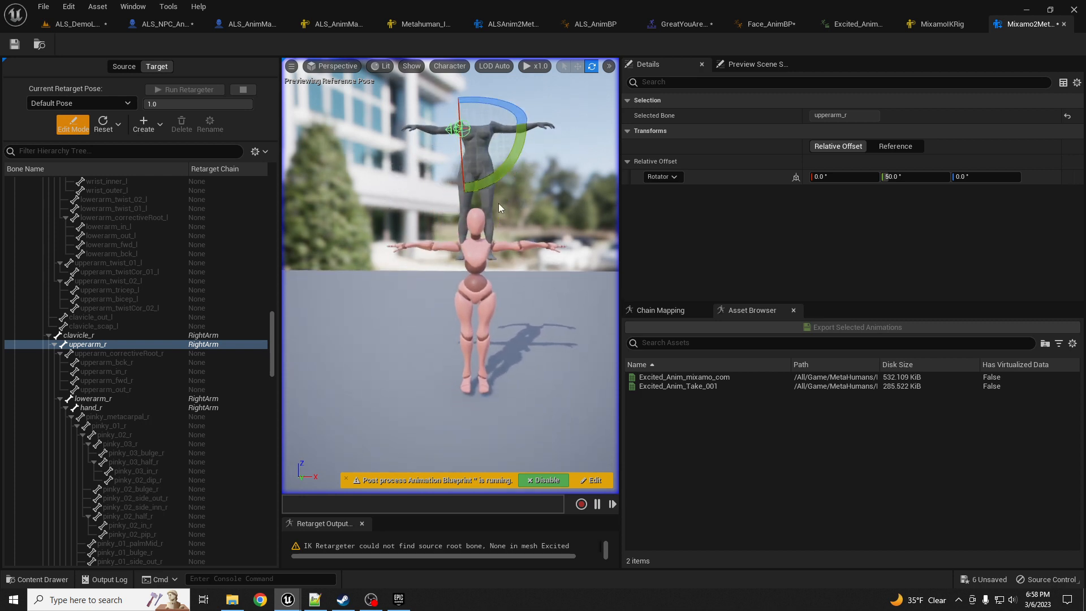
{"action": "left_click_drag", "start_coordinate": [499, 208], "coordinate": [439, 212]}
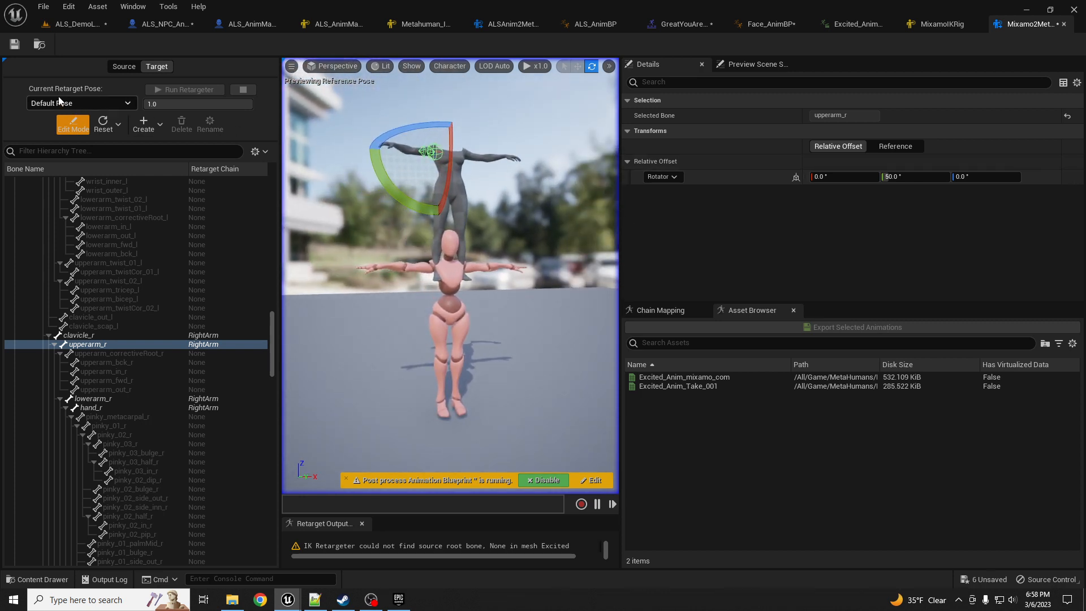
{"action": "left_click", "coordinate": [68, 130]}
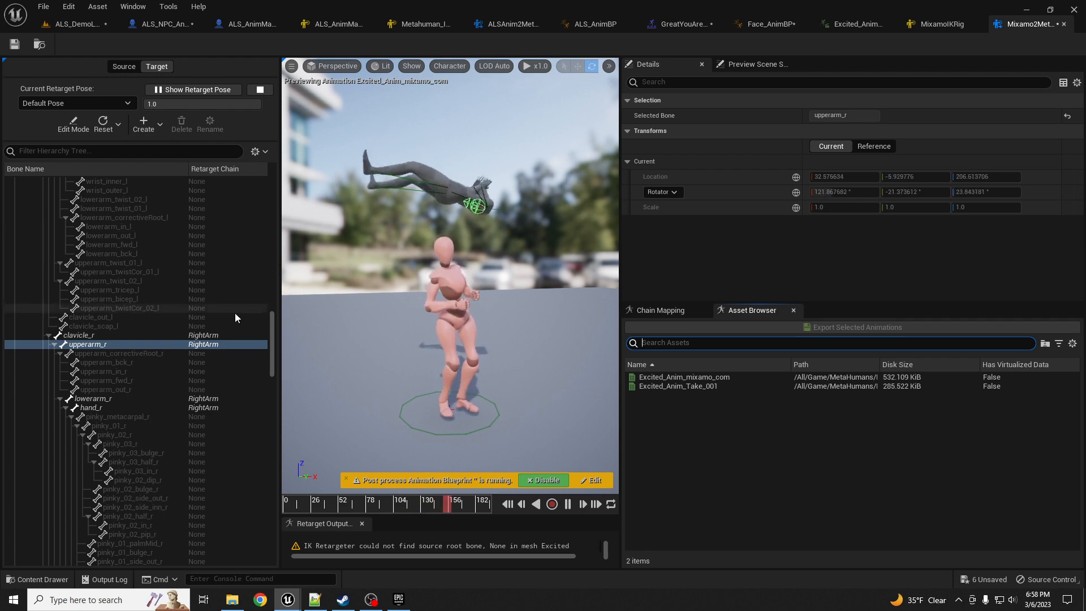
- Set the Spine bone as the retarget root in MixamoIKRig and save the rig
{"action": "left_click_drag", "start_coordinate": [274, 332], "coordinate": [283, 179]}
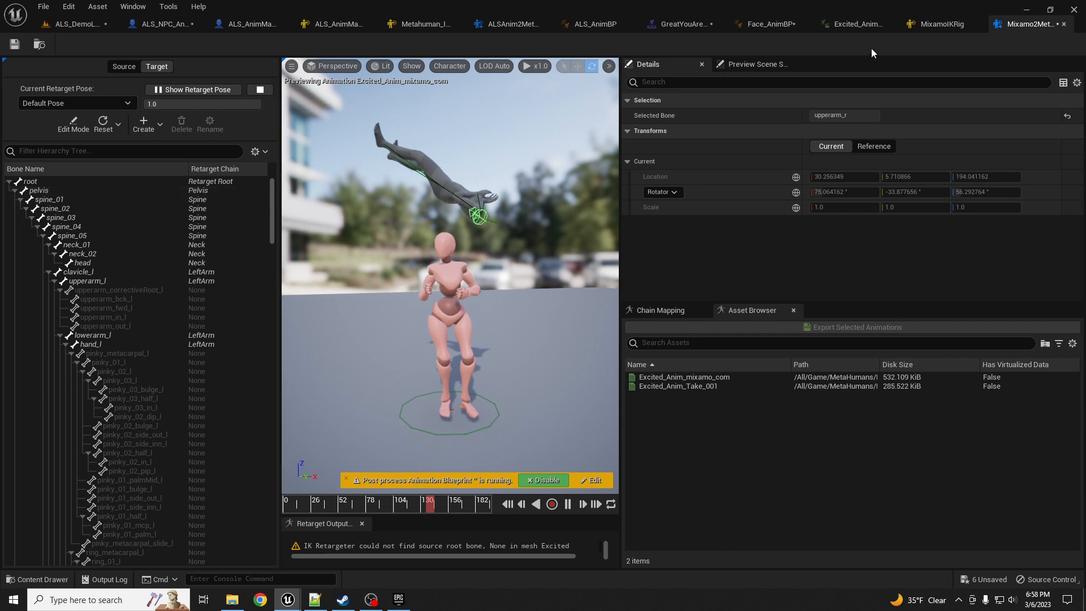
{"action": "left_click", "coordinate": [938, 25]}
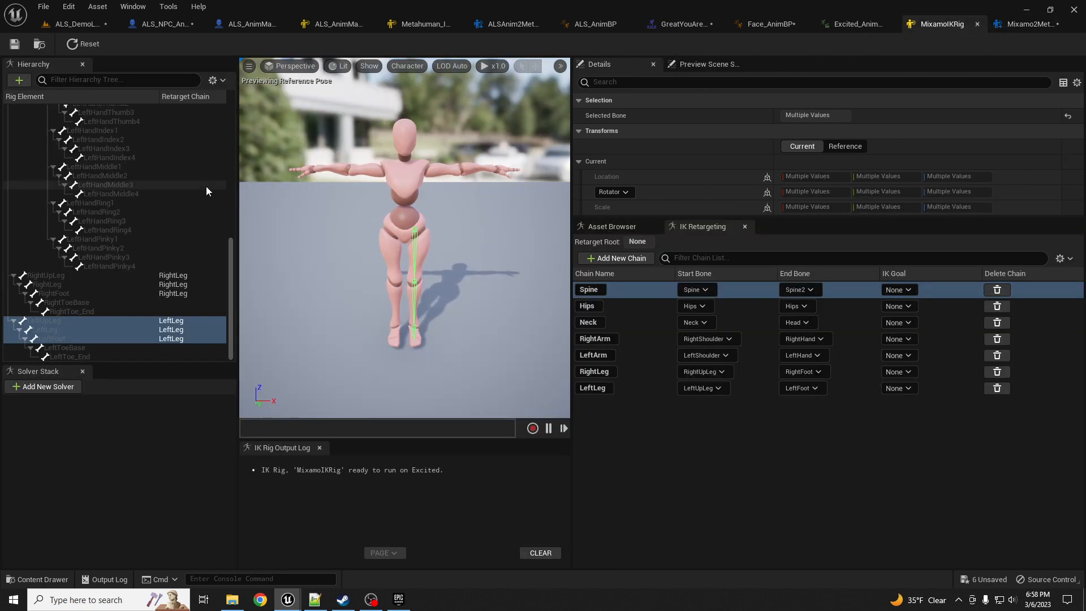
{"action": "left_click_drag", "start_coordinate": [229, 257], "coordinate": [232, 118]}
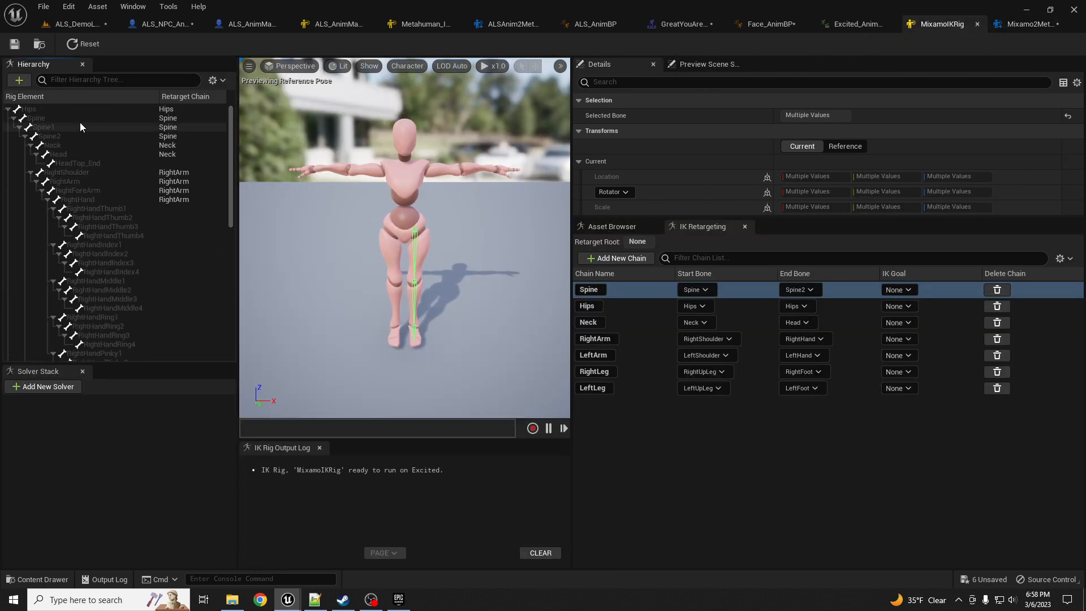
{"action": "right_click", "coordinate": [35, 119]}
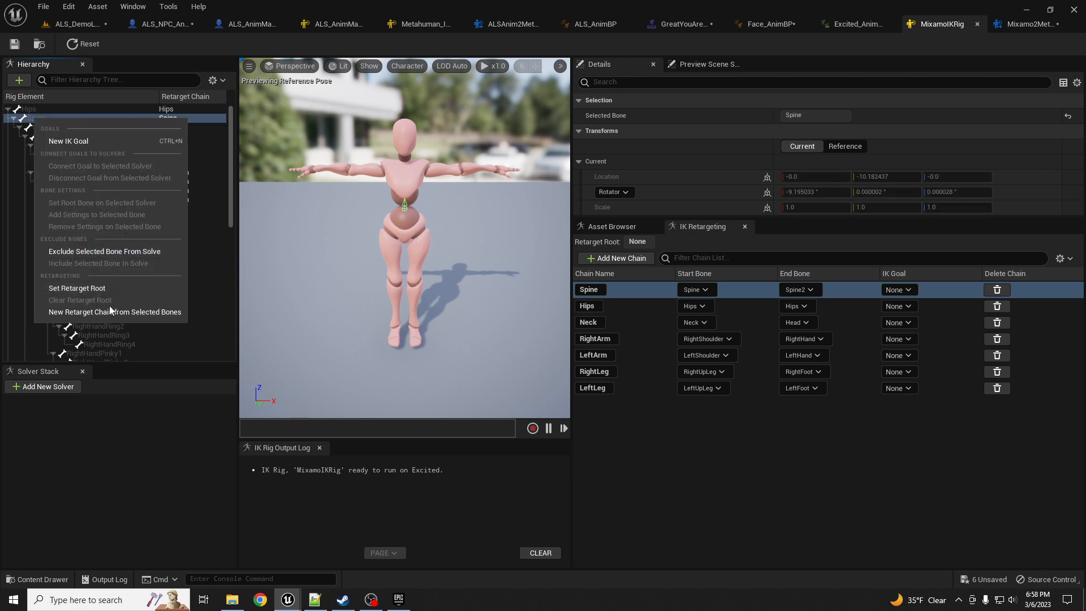
{"action": "left_click", "coordinate": [91, 289]}
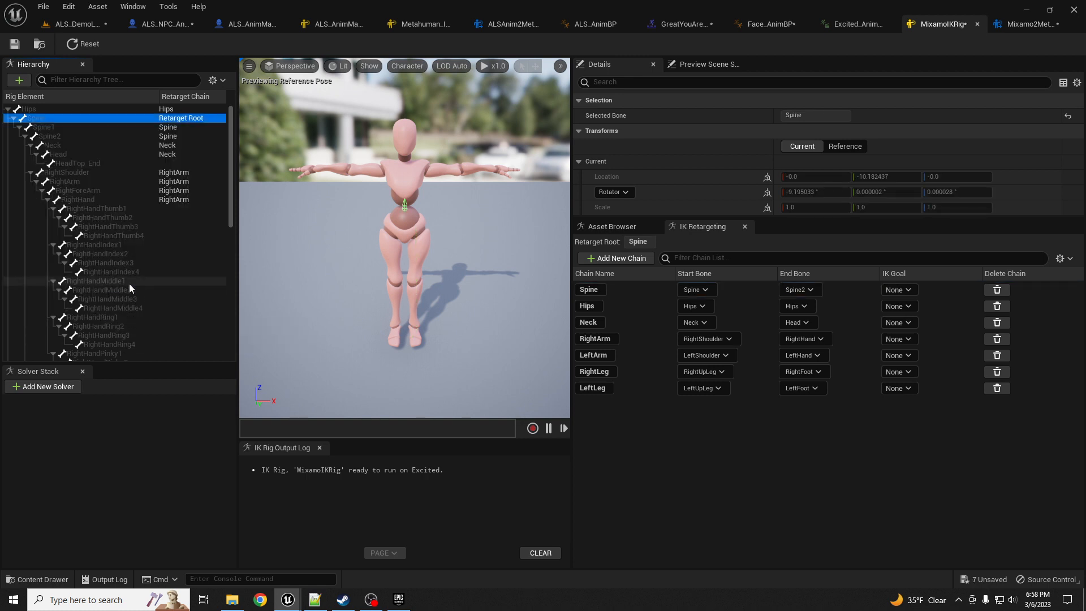
{"action": "left_click", "coordinate": [17, 48]}
{"action": "left_click", "coordinate": [1027, 10]}
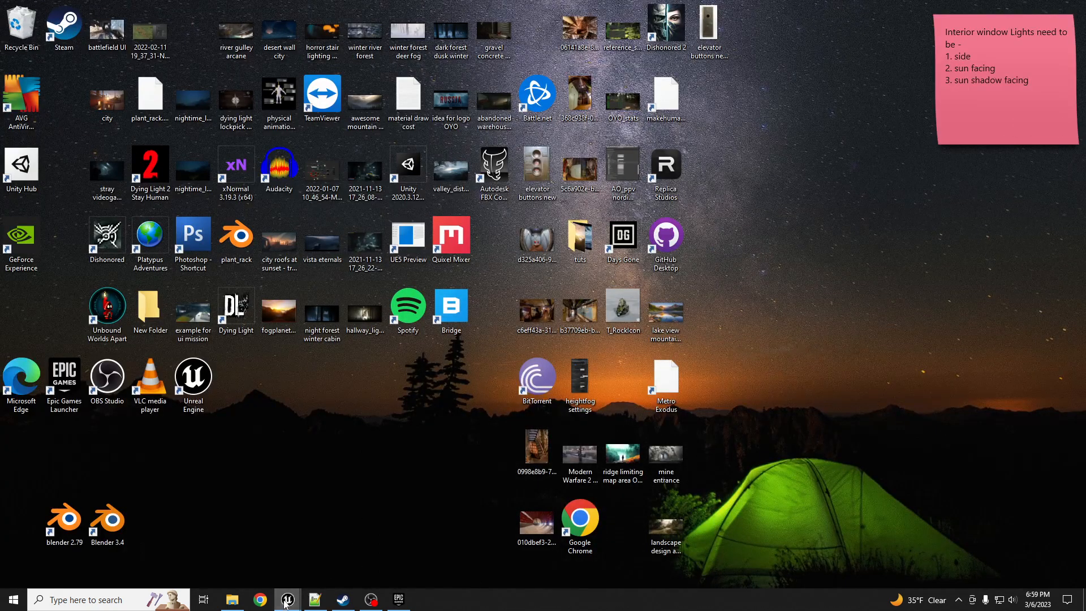
{"action": "mouse_move", "coordinate": [286, 603]}
{"action": "left_click", "coordinate": [428, 544]}
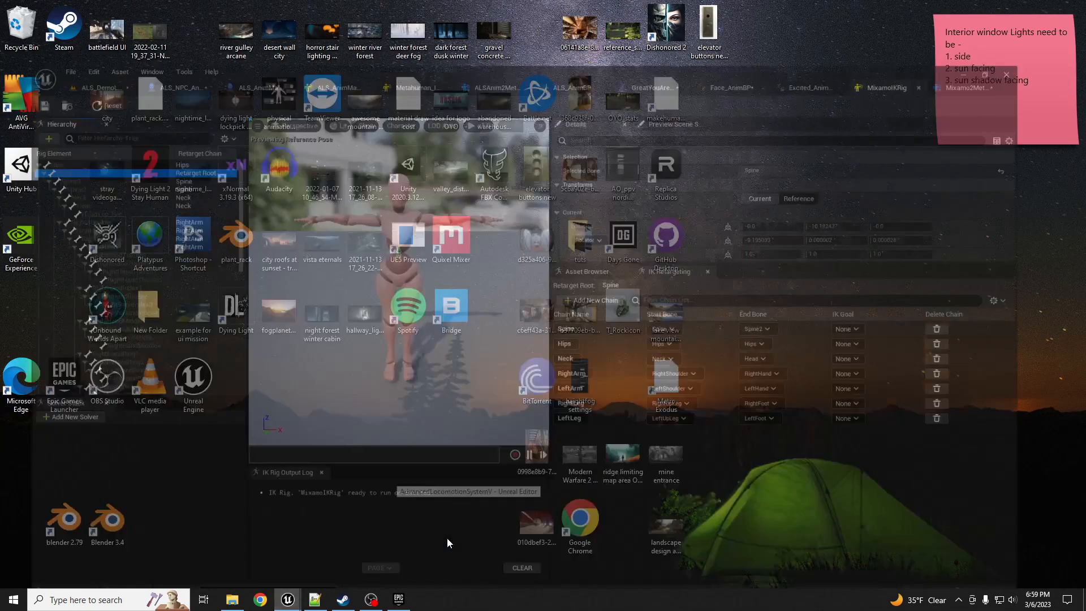
- Map the Pelvis target chain to the Hips source chain in the Mixamo-to-MetaHuman retargeter and save it
{"action": "left_click", "coordinate": [1025, 24]}
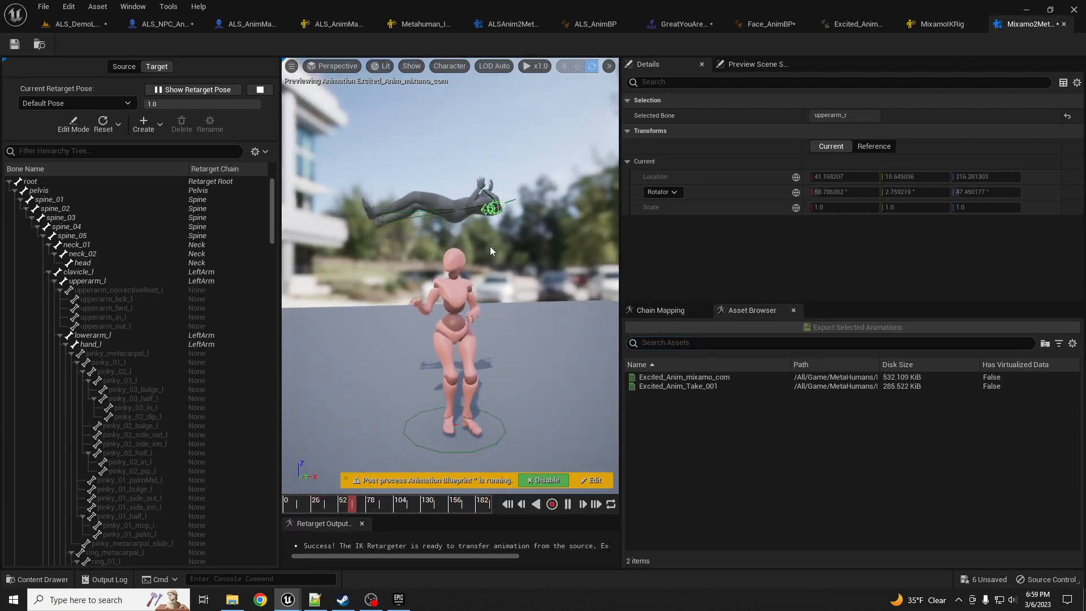
{"action": "left_click", "coordinate": [938, 26]}
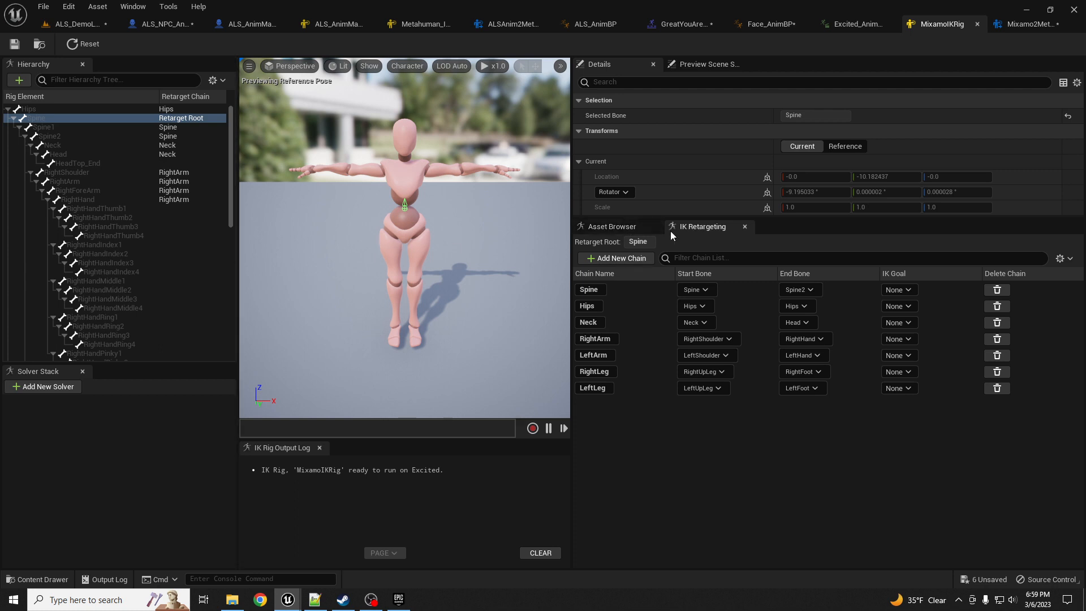
{"action": "left_click", "coordinate": [1020, 29]}
{"action": "left_click", "coordinate": [665, 311]}
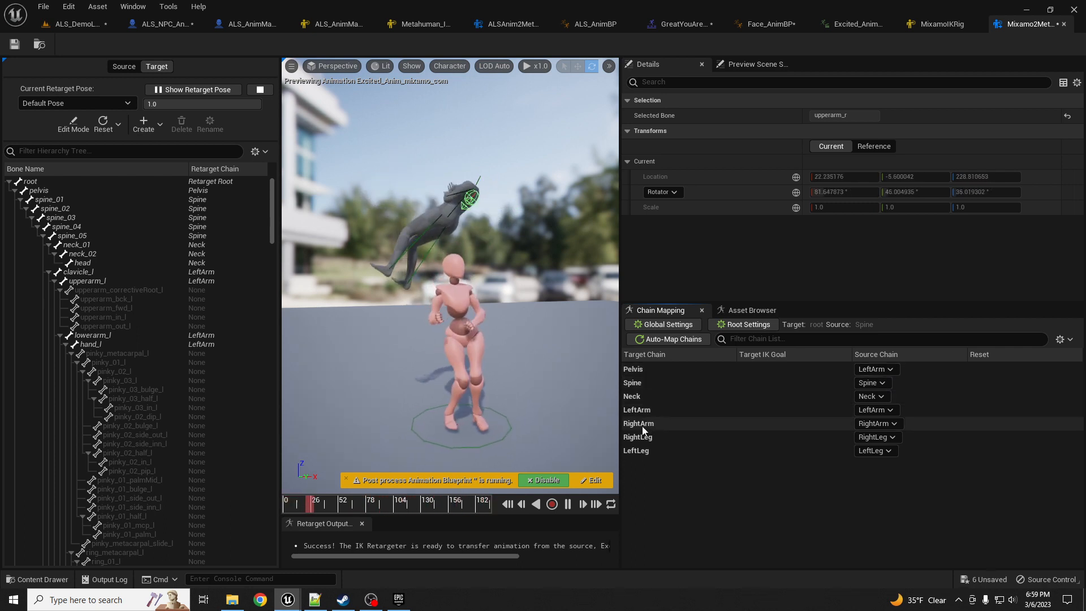
{"action": "left_click", "coordinate": [877, 370]}
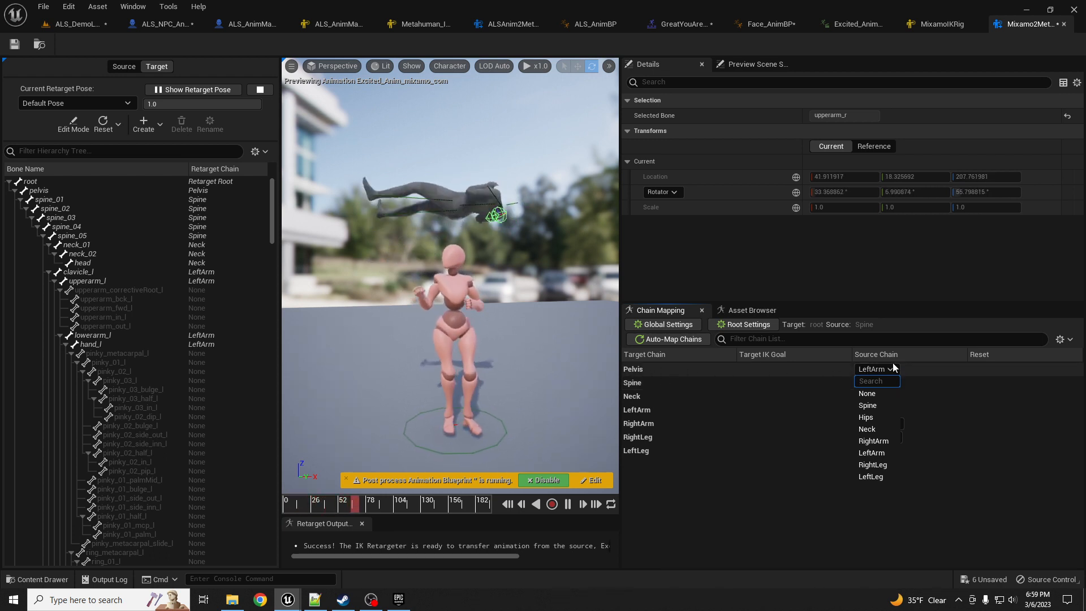
{"action": "left_click", "coordinate": [863, 417]}
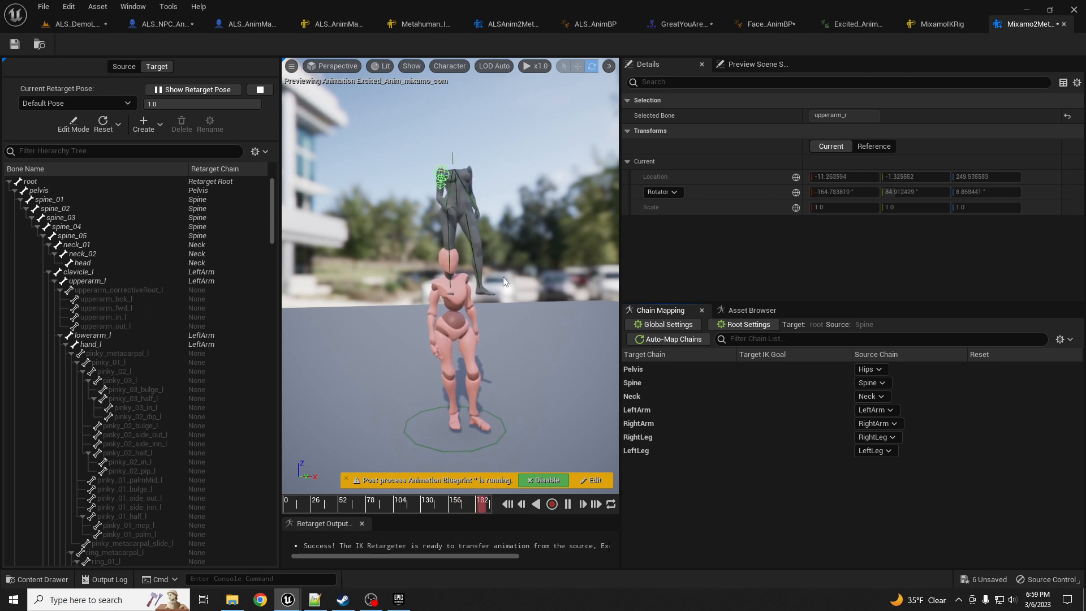
{"action": "left_click", "coordinate": [15, 45]}
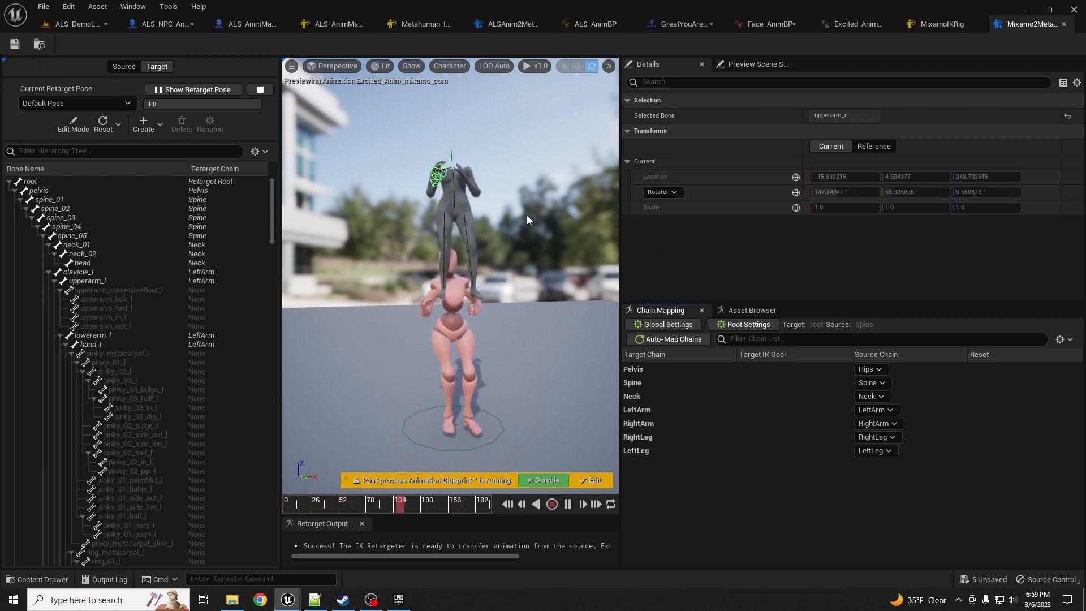
{"action": "left_click", "coordinate": [544, 253]}
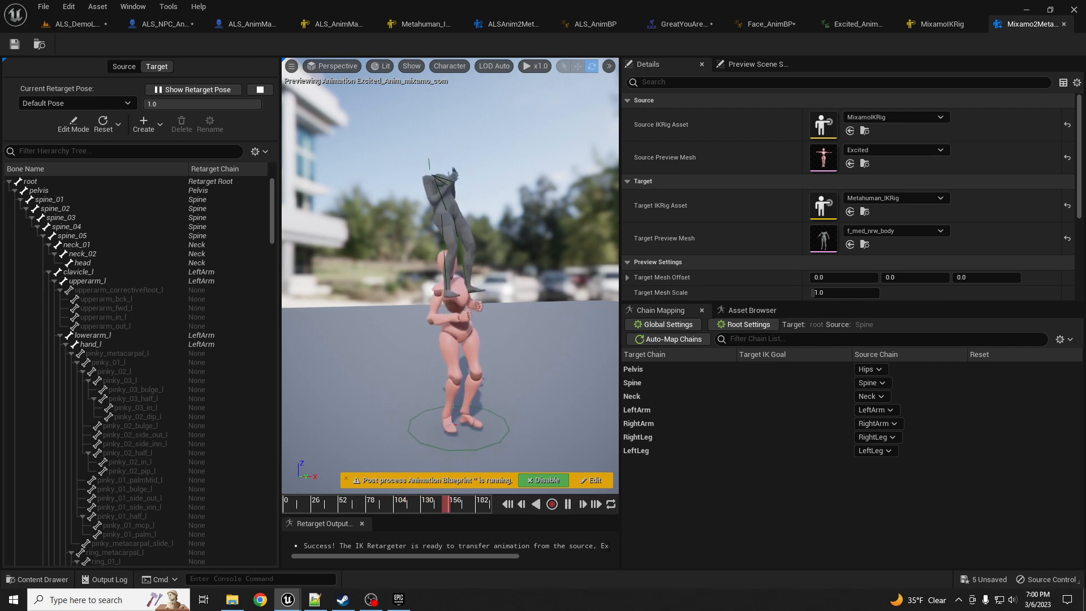
- Start duplicating and retargeting Excited_Anim_mixamo_com from the RetargetedAnimations/Mixamo folder, with Mixamo2MetahumanIKRetargeter as the IK Retargeter
{"action": "left_click", "coordinate": [79, 24]}
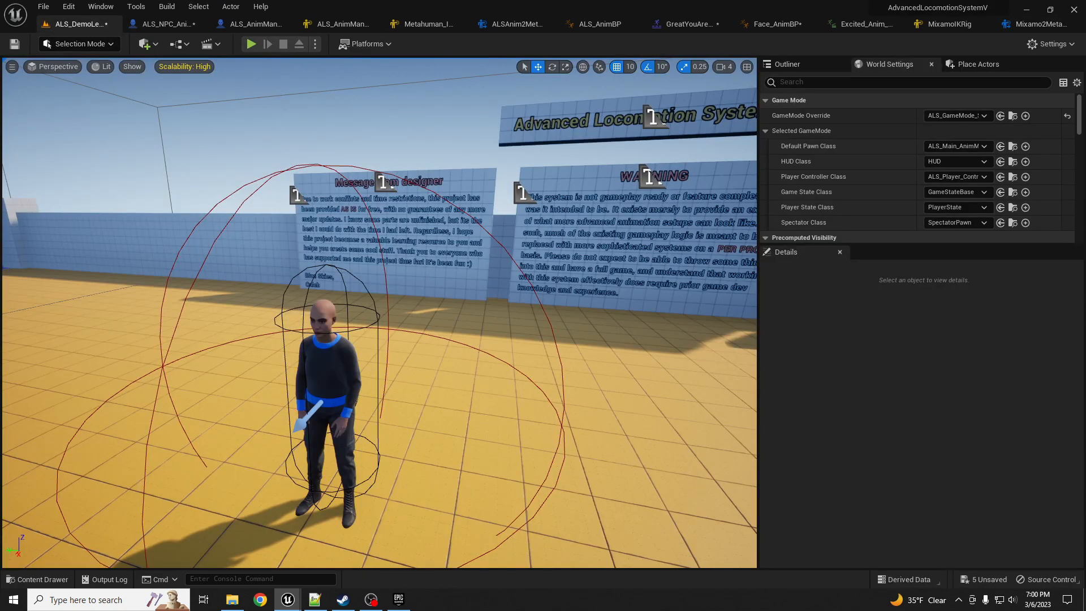
{"action": "left_click_drag", "start_coordinate": [1085, 113], "coordinate": [621, 99]}
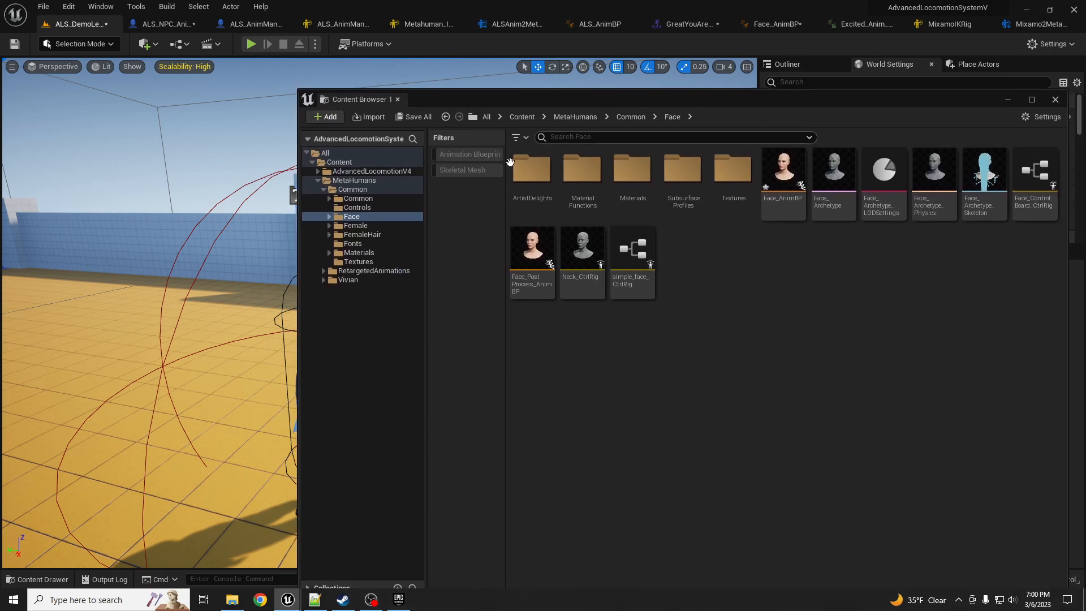
{"action": "left_click", "coordinate": [323, 271]}
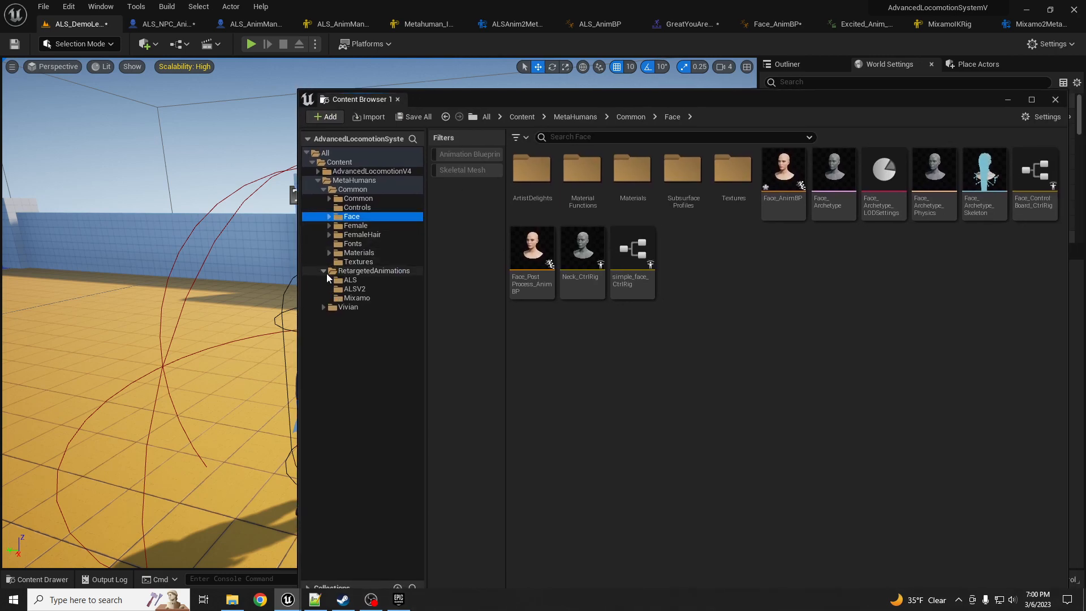
{"action": "left_click", "coordinate": [352, 298]}
{"action": "right_click", "coordinate": [682, 179]}
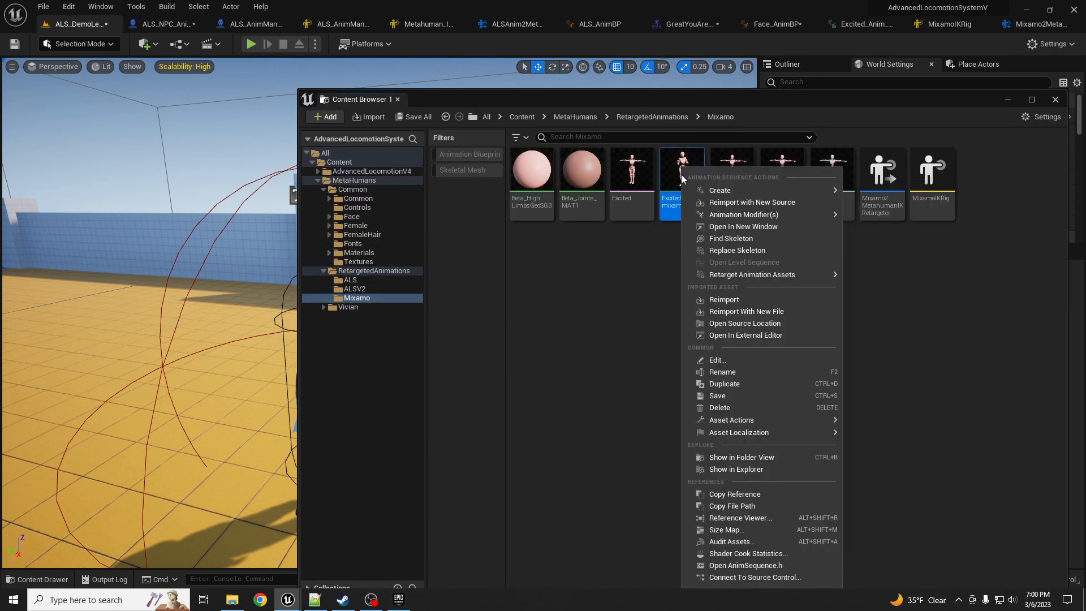
{"action": "mouse_move", "coordinate": [779, 276]}
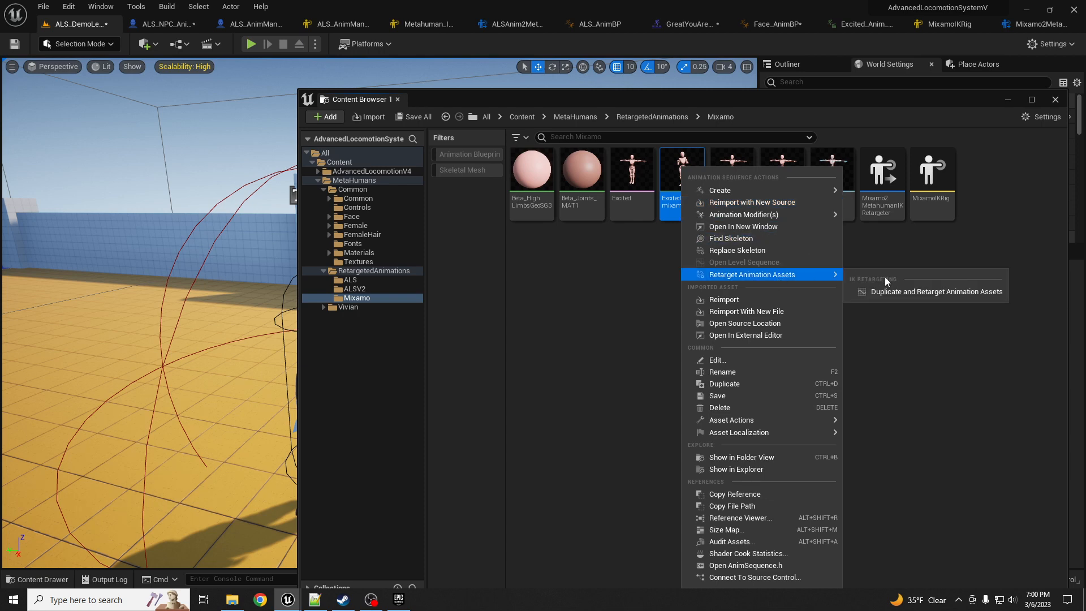
{"action": "left_click", "coordinate": [908, 293]}
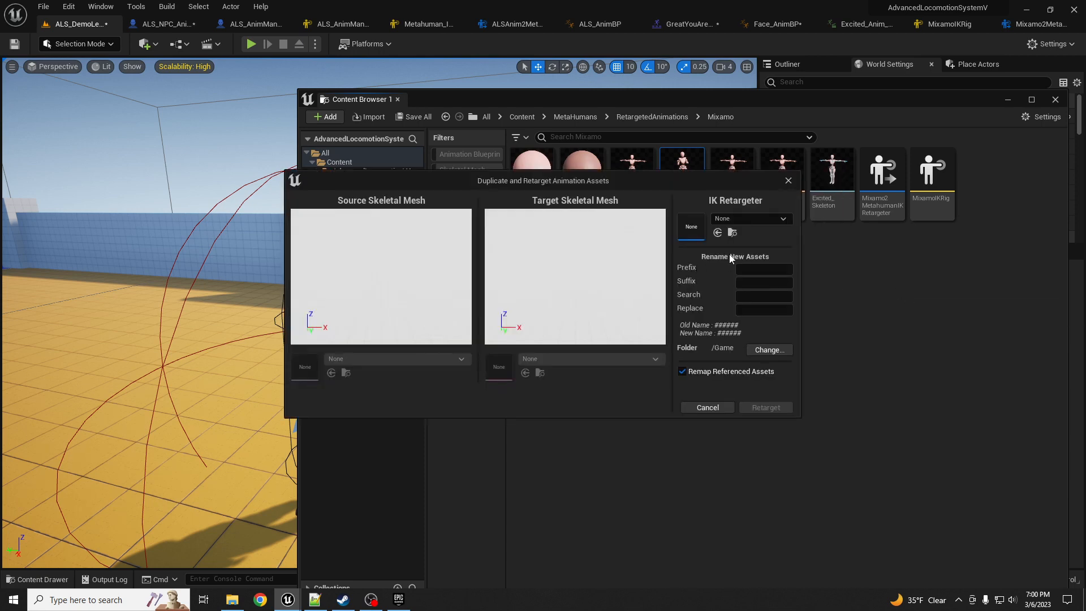
{"action": "left_click", "coordinate": [762, 219]}
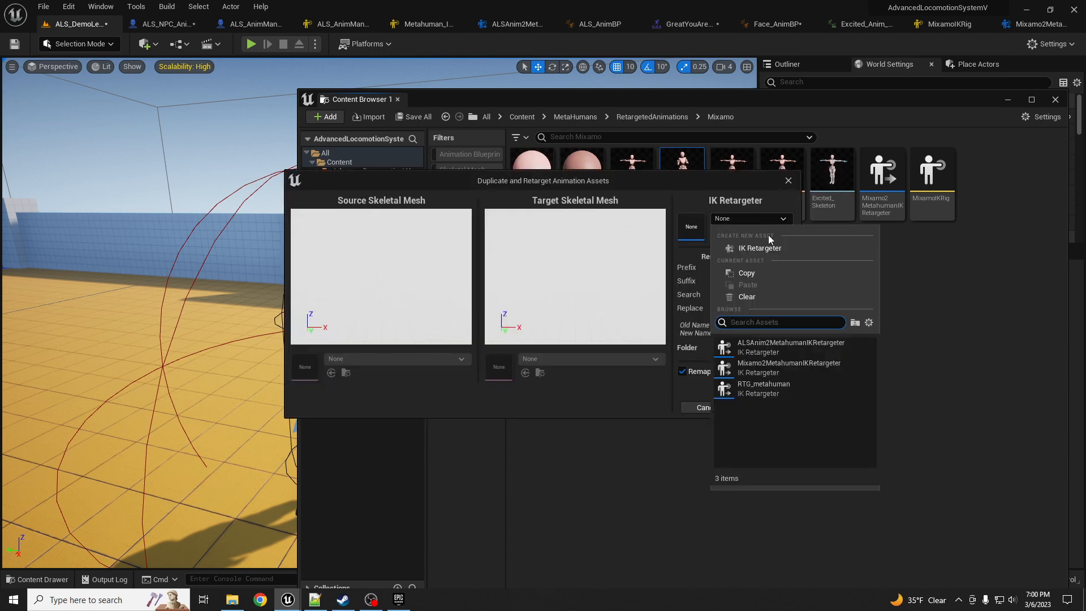
{"action": "left_click", "coordinate": [775, 368]}
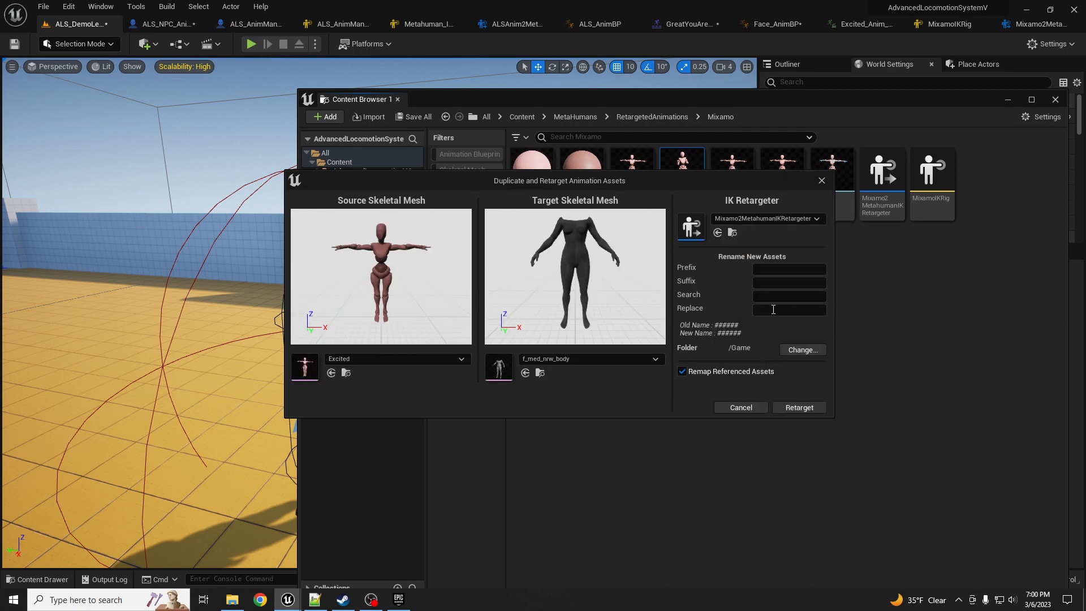
- Set the output folder to MetaHumans/RetargetedAnimations/Mixamo and the name prefix to Metahuman_, and retarget the animation
{"action": "left_click", "coordinate": [800, 351]}
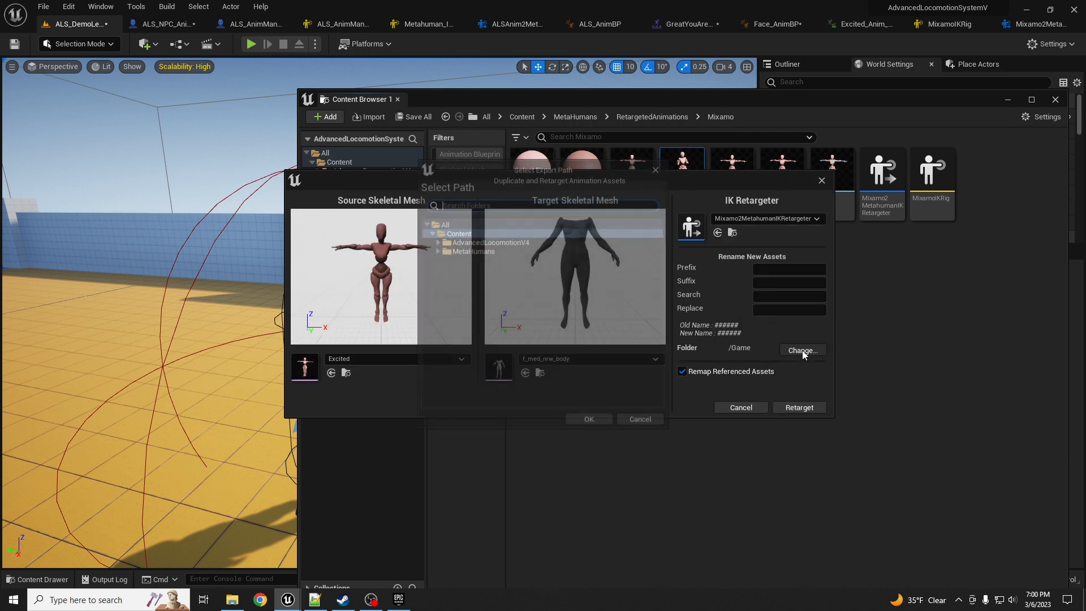
{"action": "left_click", "coordinate": [436, 250]}
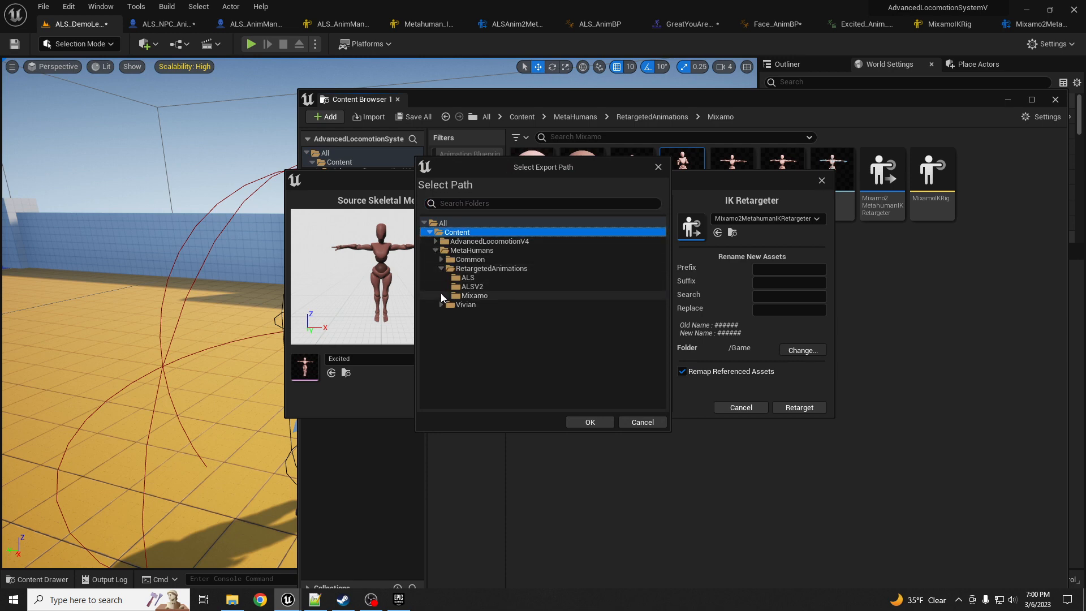
{"action": "left_click", "coordinate": [461, 296]}
{"action": "left_click", "coordinate": [590, 423]}
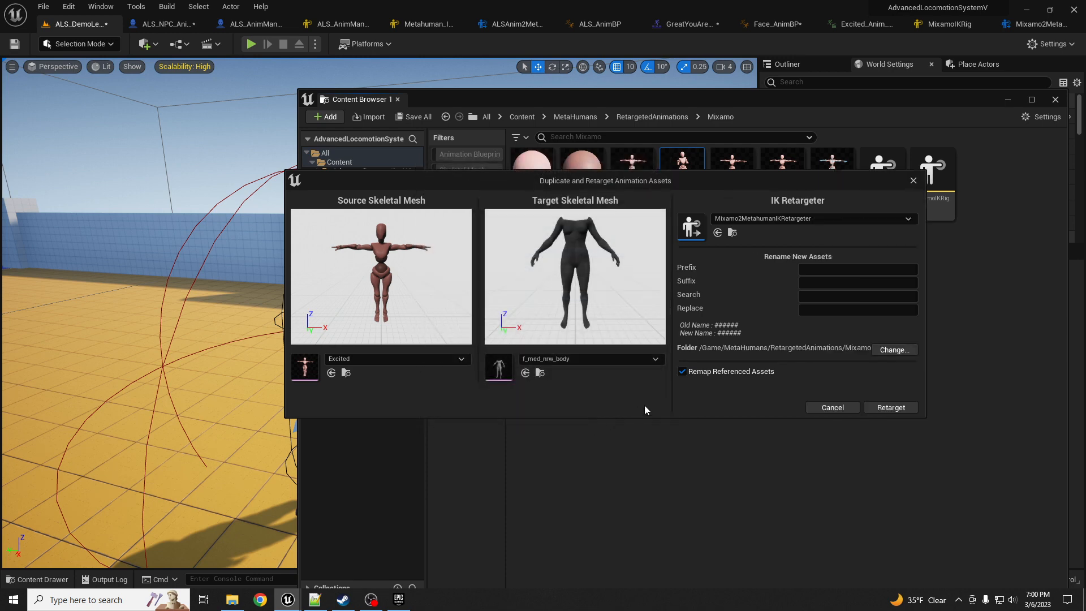
{"action": "left_click", "coordinate": [846, 270]}
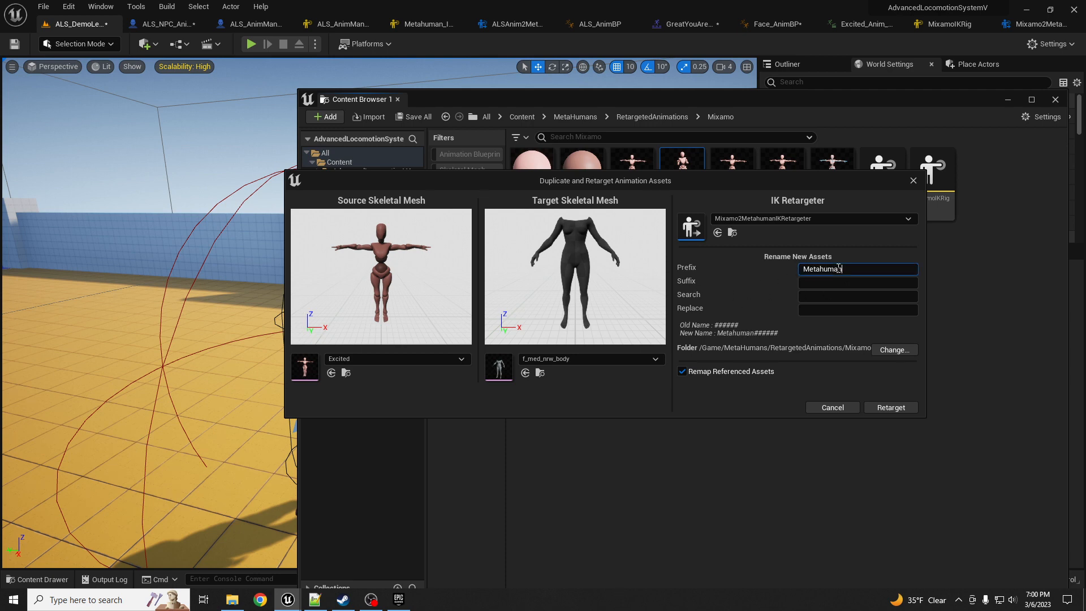
{"action": "left_click", "coordinate": [891, 408]}
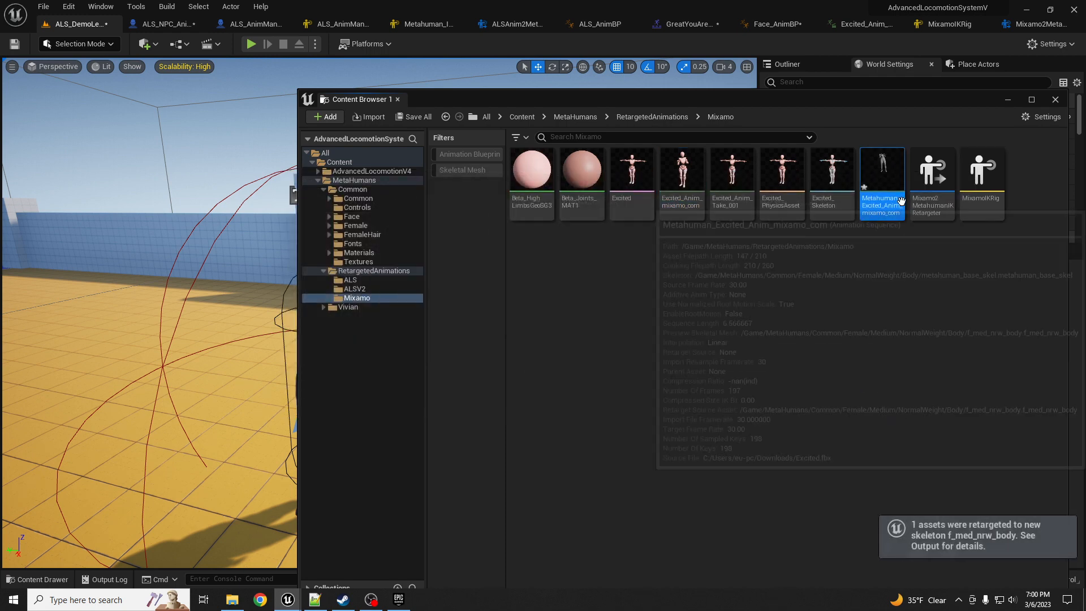
{"action": "left_click_drag", "start_coordinate": [739, 104], "coordinate": [1085, 92]}
{"action": "left_click_drag", "start_coordinate": [984, 422], "coordinate": [453, 482]}
{"action": "key", "text": "a"}
{"action": "right_click_drag", "start_coordinate": [454, 482], "coordinate": [509, 484]}
{"action": "key", "text": "Delete"}
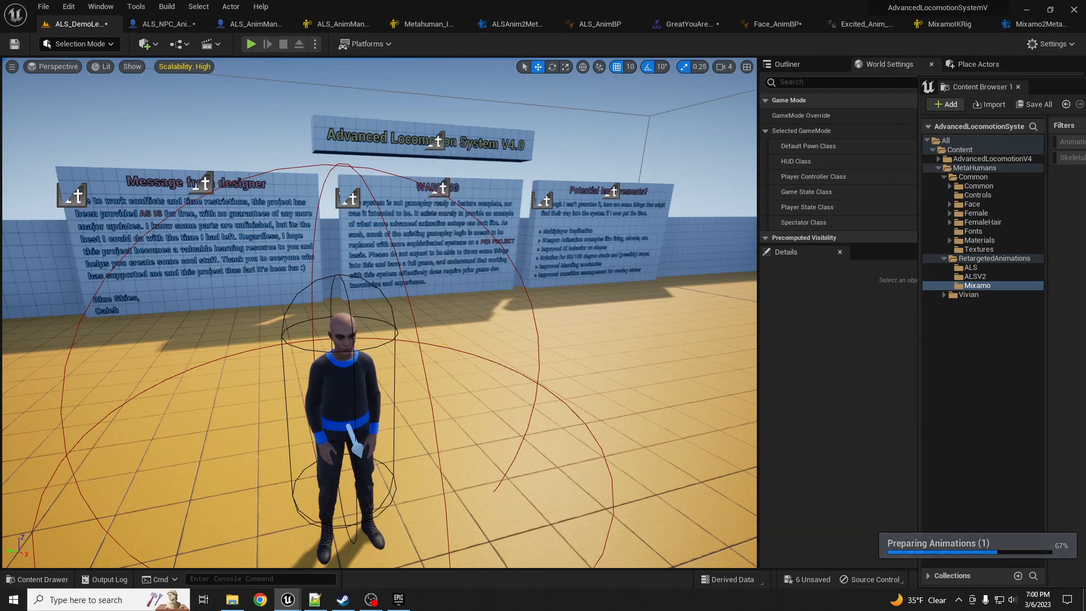
{"action": "left_click_drag", "start_coordinate": [979, 87], "coordinate": [452, 103]}
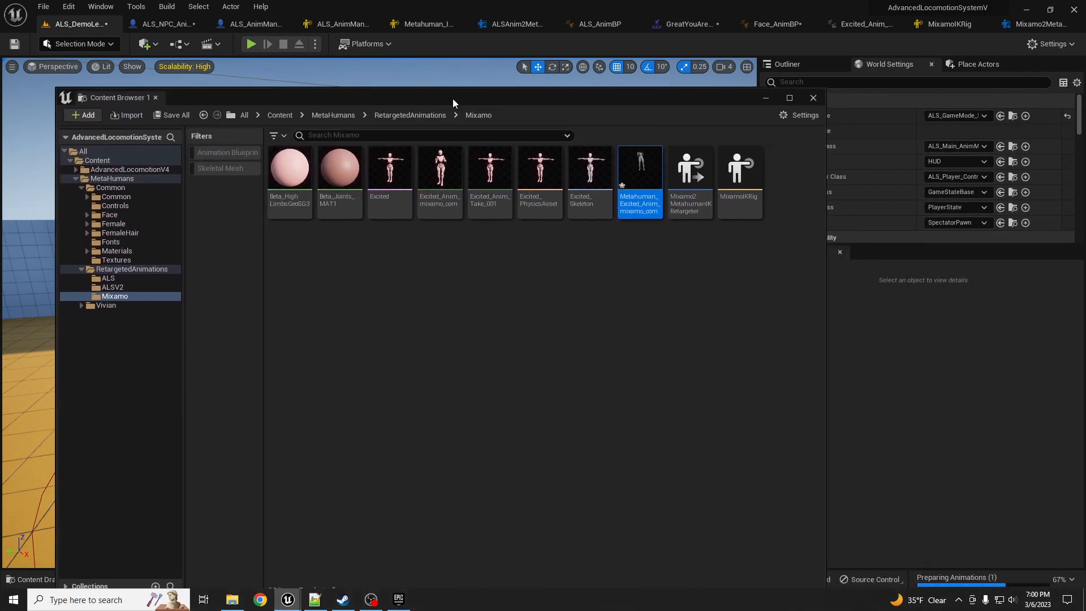
{"action": "left_click_drag", "start_coordinate": [637, 101], "coordinate": [1085, 95]}
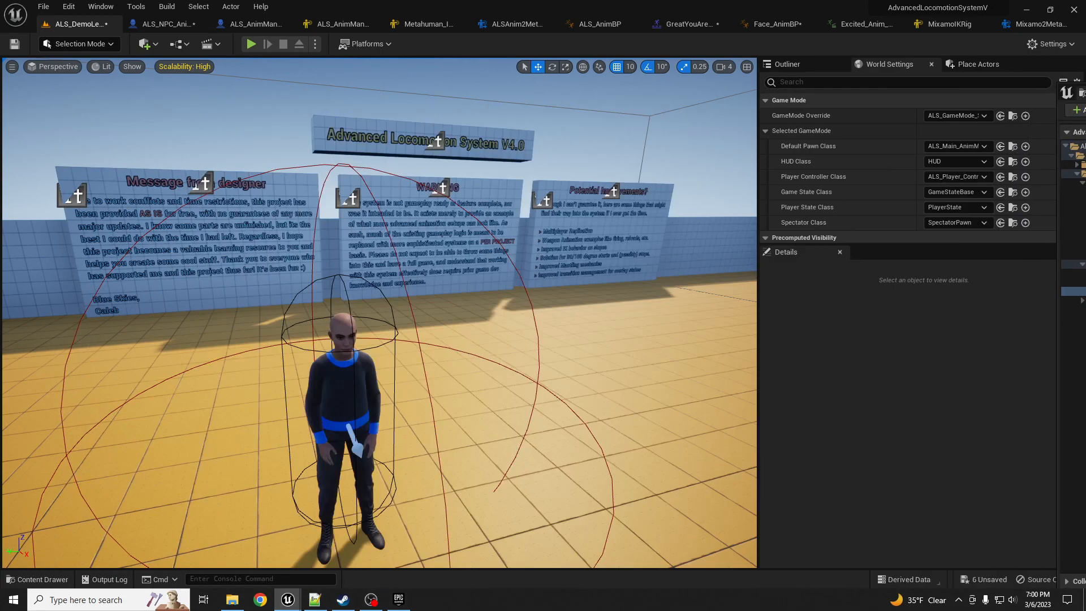
- Lower the target mesh's Z offset to about -126.06 in the Mixamo2MetahumanIKRetargeter and save the asset
{"action": "left_click", "coordinate": [1024, 25]}
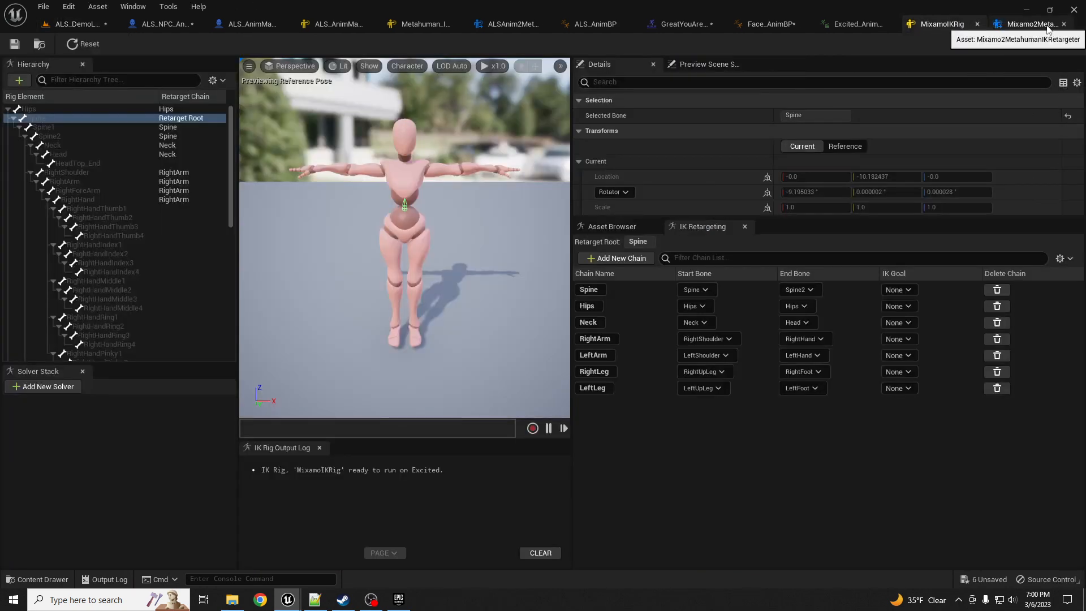
{"action": "left_click", "coordinate": [1047, 25]}
{"action": "left_click_drag", "start_coordinate": [965, 272], "coordinate": [956, 273]}
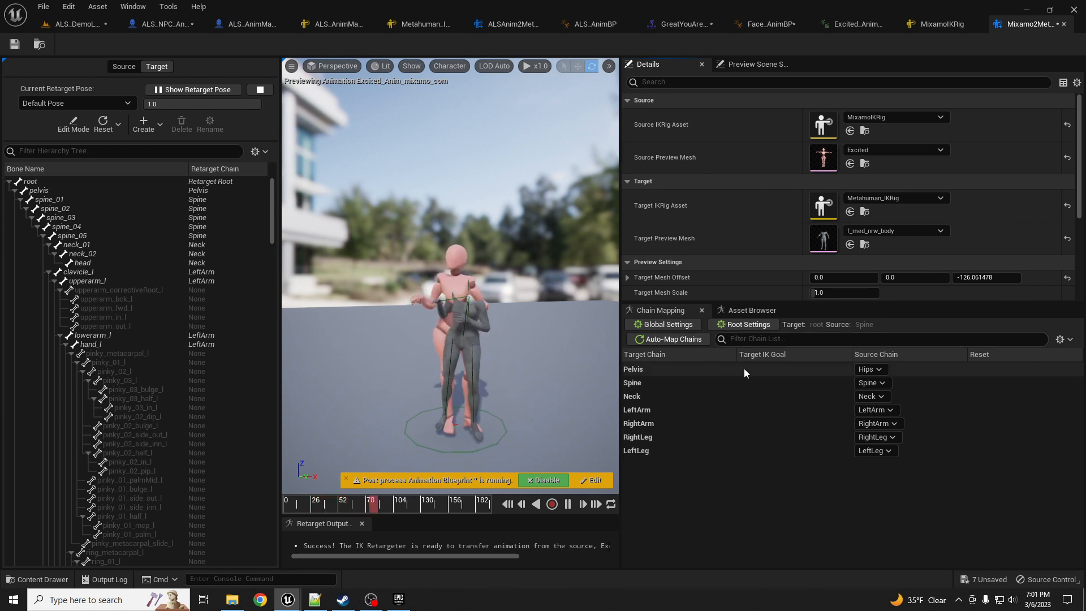
{"action": "left_click", "coordinate": [15, 44]}
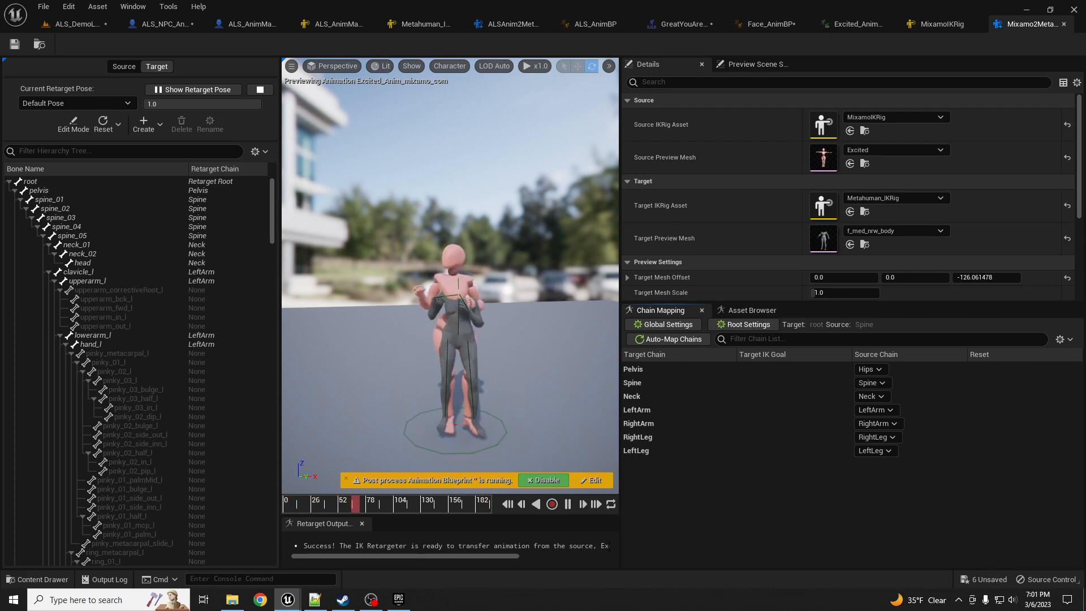
- Rename the Metahuman_Excited_Anim_mixamo_com animation in the Mixamo content folder to _bad
{"action": "left_click", "coordinate": [60, 25]}
{"action": "left_click_drag", "start_coordinate": [1085, 93], "coordinate": [410, 85]}
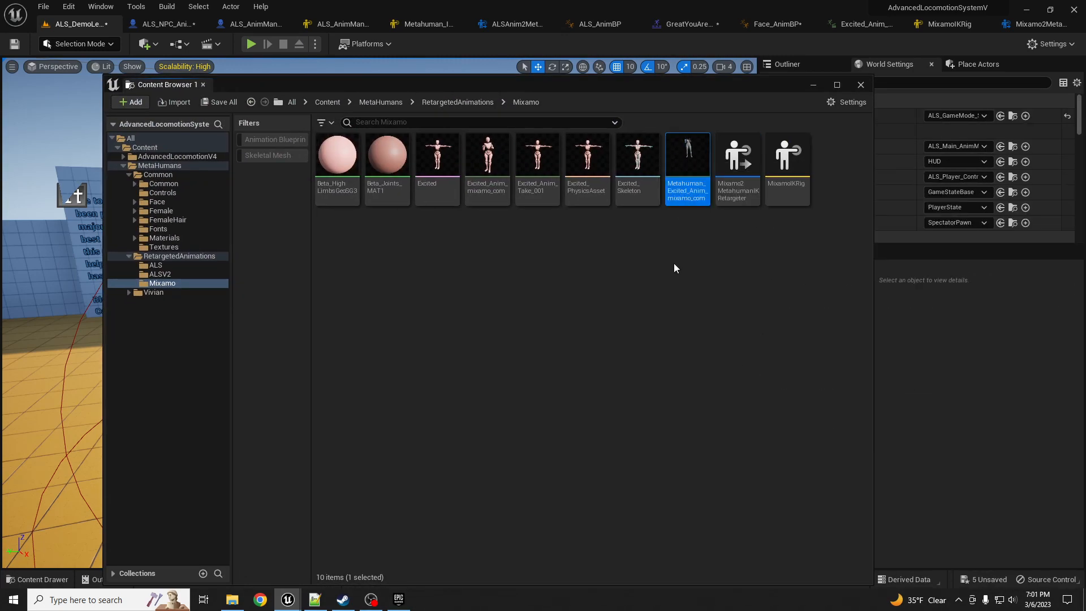
{"action": "key", "text": "Delete"}
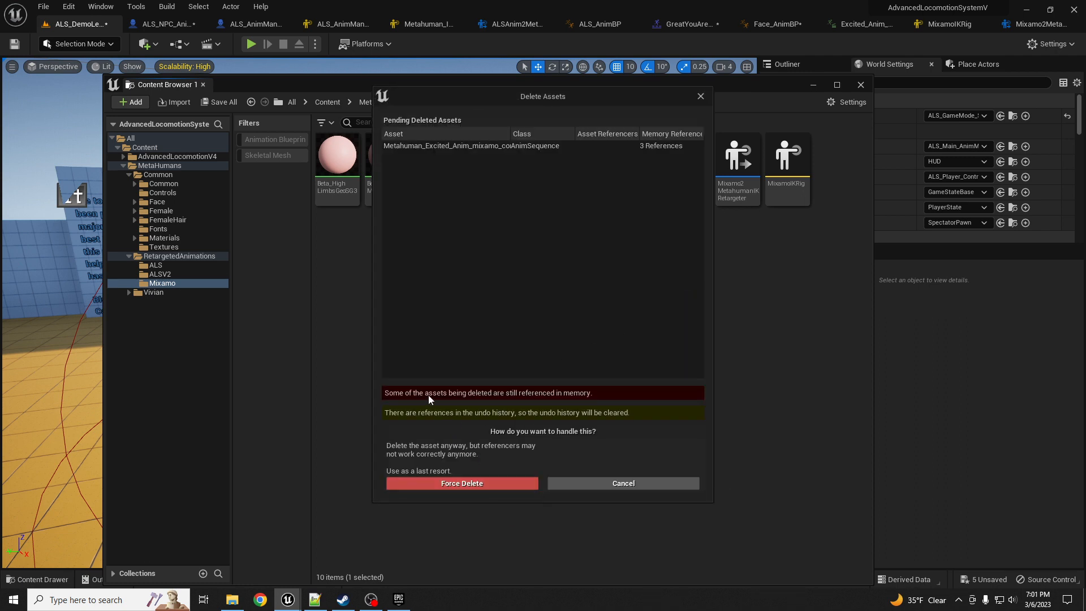
{"action": "left_click", "coordinate": [620, 484]}
{"action": "mouse_move", "coordinate": [685, 187]}
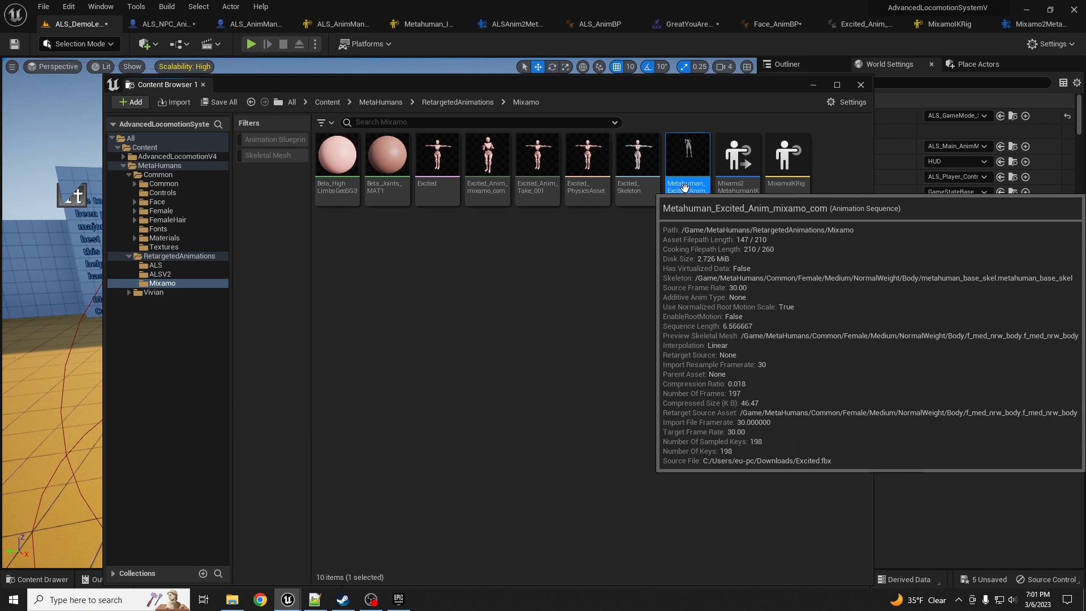
{"action": "left_click", "coordinate": [684, 187]}
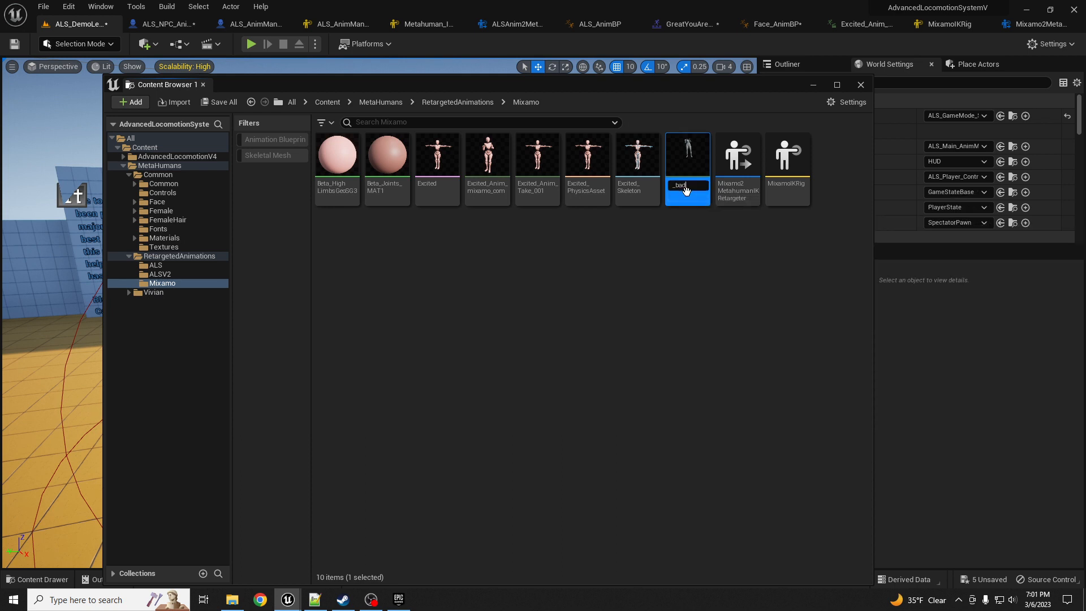
{"action": "key", "text": "Return"}
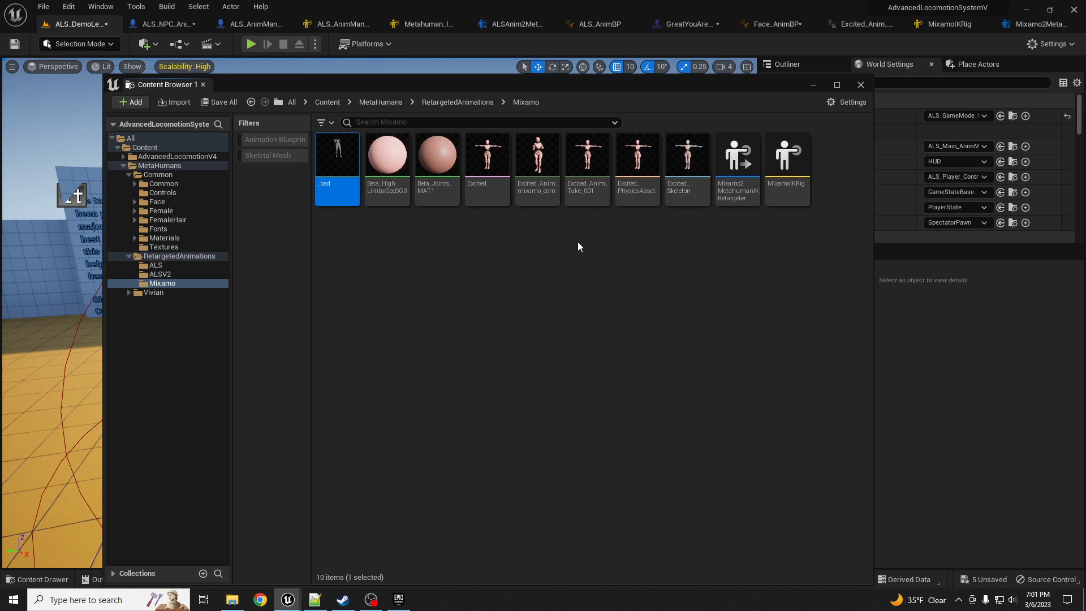
- Start duplicating and retargeting the Excited_Anim_mixamo_com animation, choosing Mixamo2MetahumanIKRetargeter as the IK Retargeter
{"action": "right_click", "coordinate": [542, 162]}
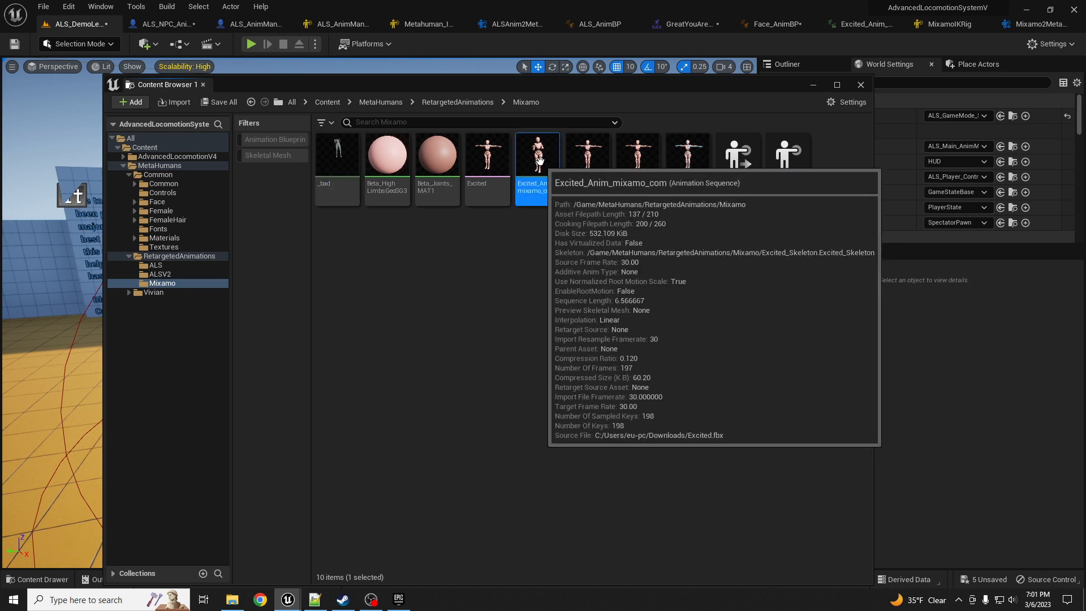
{"action": "mouse_move", "coordinate": [667, 260]}
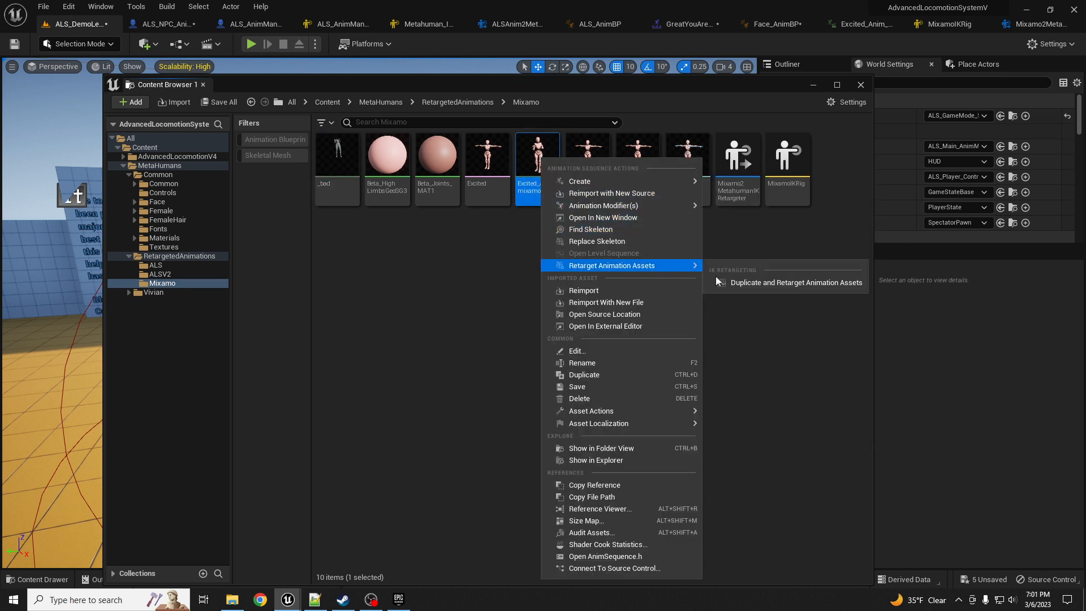
{"action": "left_click", "coordinate": [760, 280]}
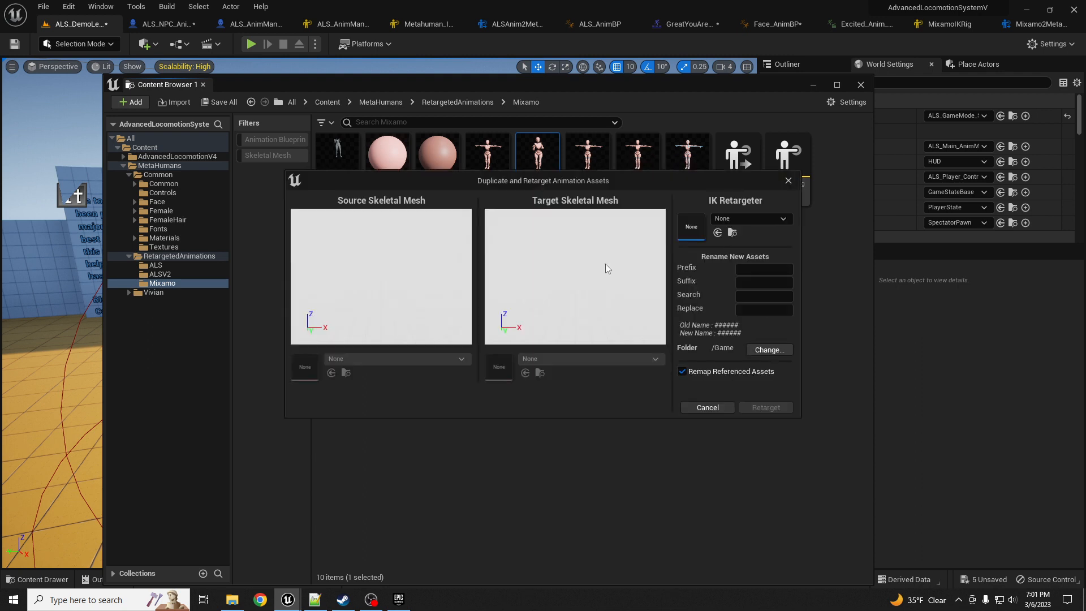
{"action": "left_click", "coordinate": [762, 219]}
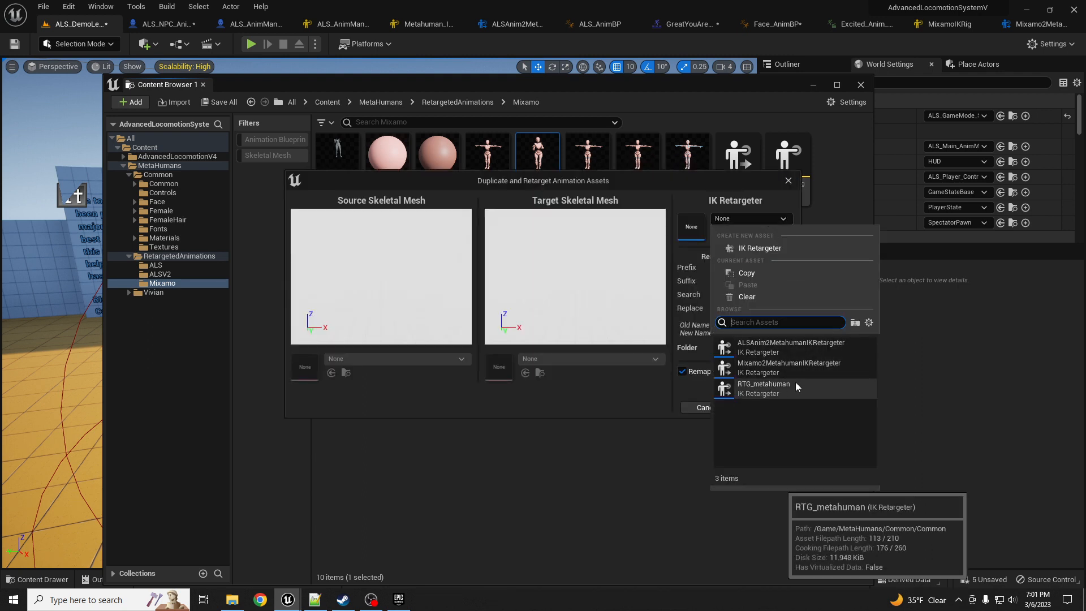
{"action": "left_click", "coordinate": [805, 368]}
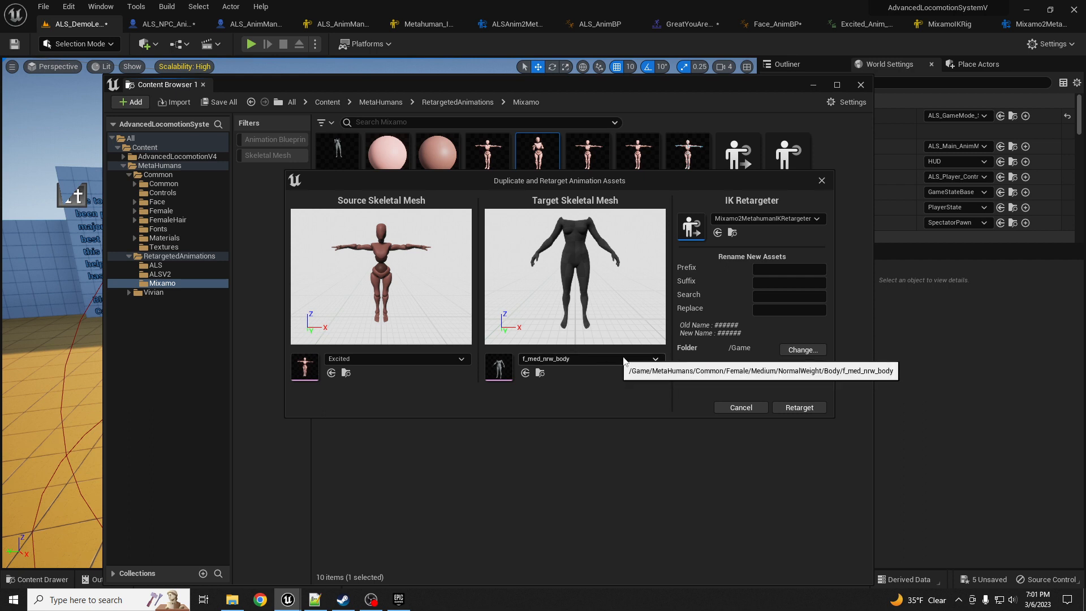
- Set the output folder to MetaHumans/RetargetedAnimations/Mixamo and run the retarget
{"action": "left_click", "coordinate": [804, 350]}
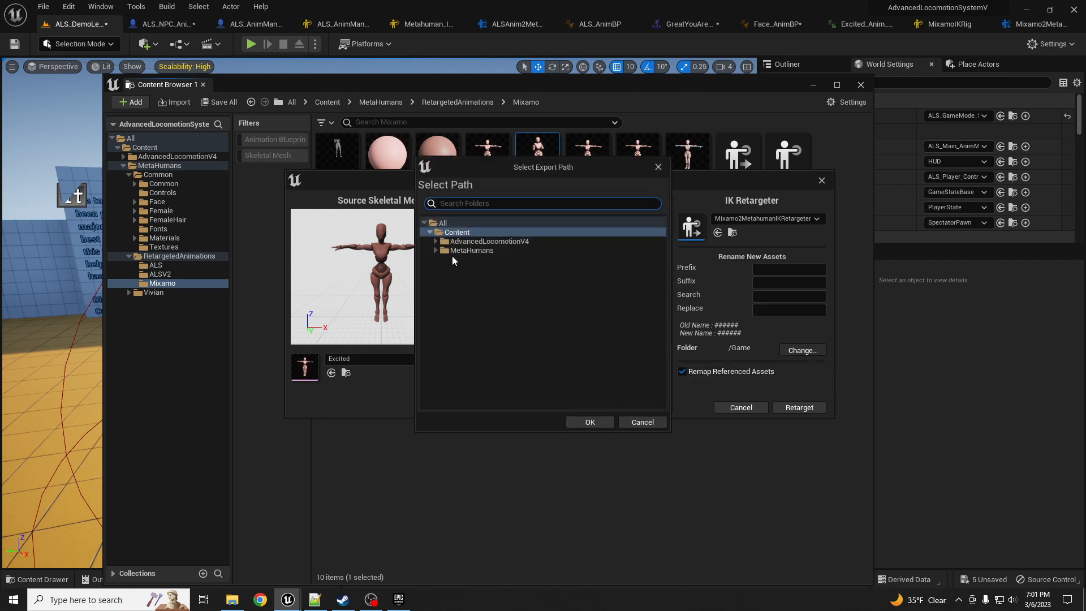
{"action": "left_click", "coordinate": [435, 250]}
{"action": "left_click", "coordinate": [442, 269]}
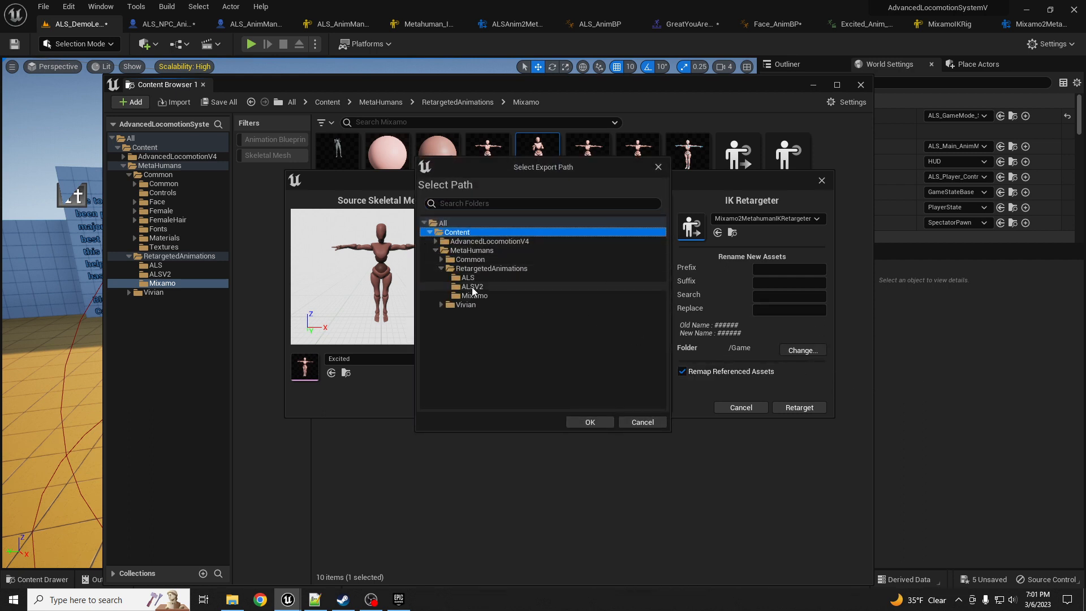
{"action": "left_click", "coordinate": [474, 295]}
{"action": "left_click", "coordinate": [590, 423]}
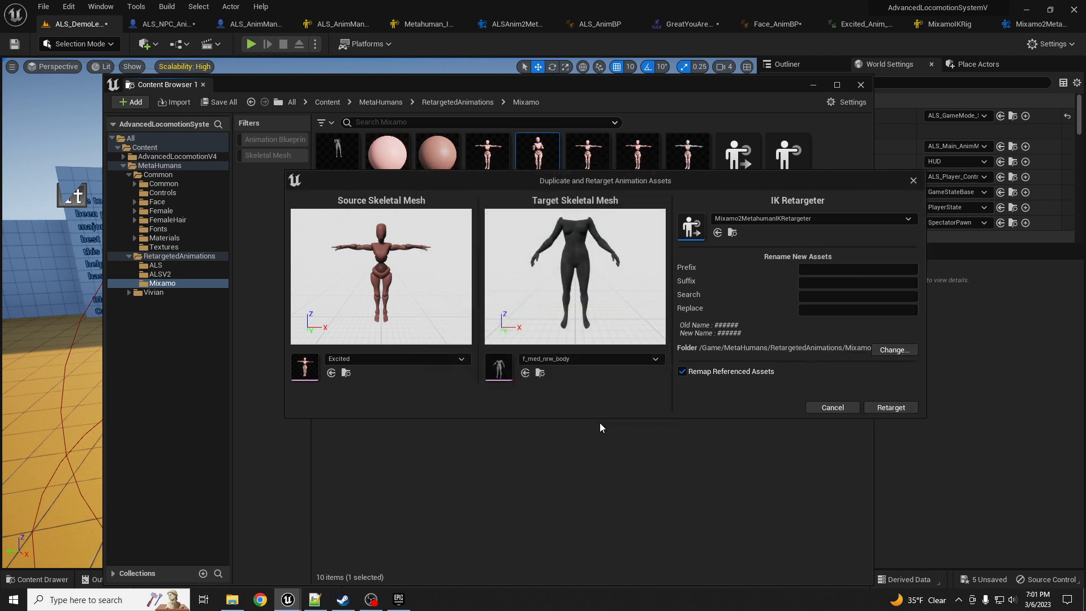
{"action": "left_click", "coordinate": [898, 404]}
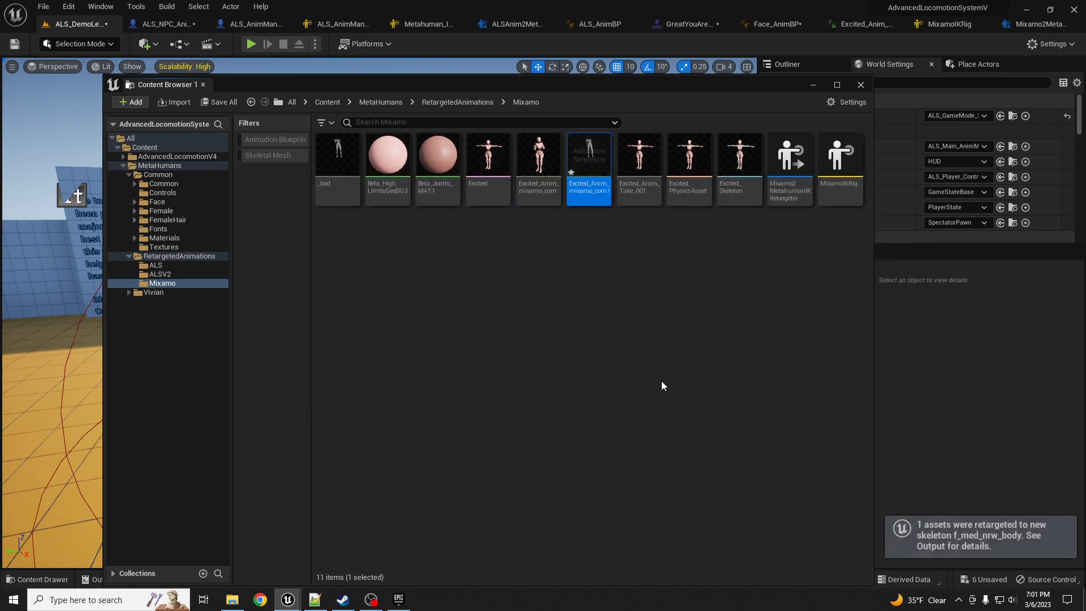
- Examine the playback of the newly retargeted Excited_Anim_mixamo_com1 animation in the animation editor and close it
{"action": "left_click_drag", "start_coordinate": [590, 199], "coordinate": [592, 154]}
{"action": "double_click", "coordinate": [592, 154]}
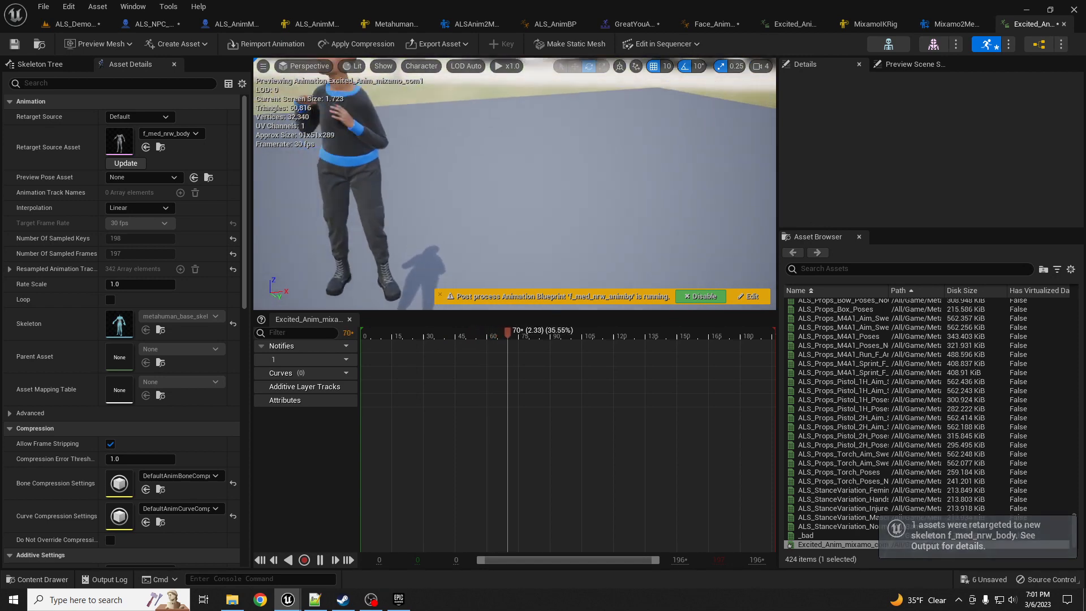
{"action": "right_click_drag", "start_coordinate": [606, 218], "coordinate": [606, 226]}
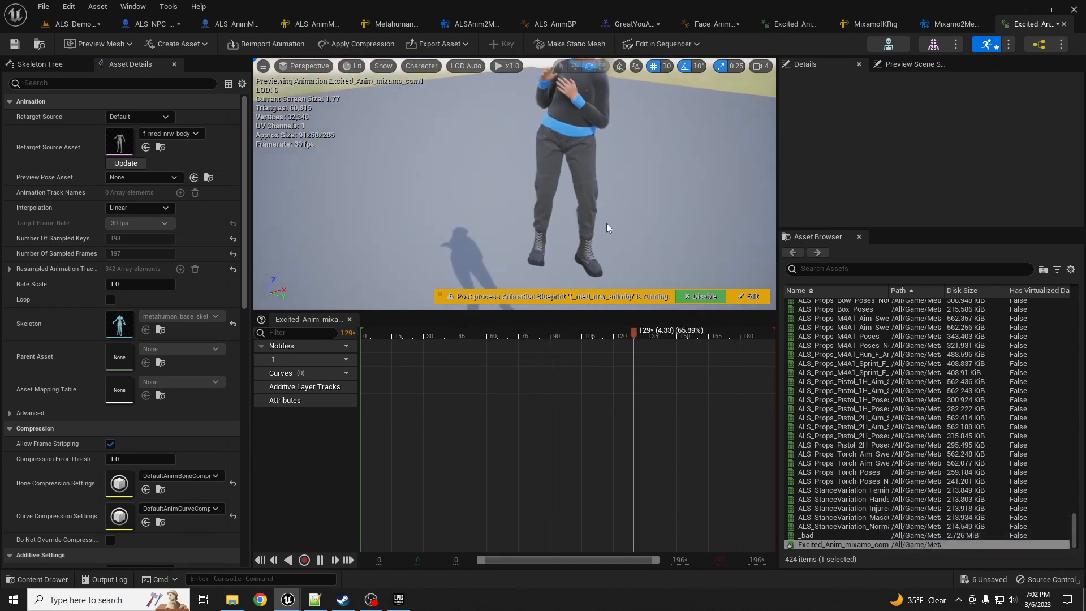
{"action": "left_click", "coordinate": [1064, 24]}
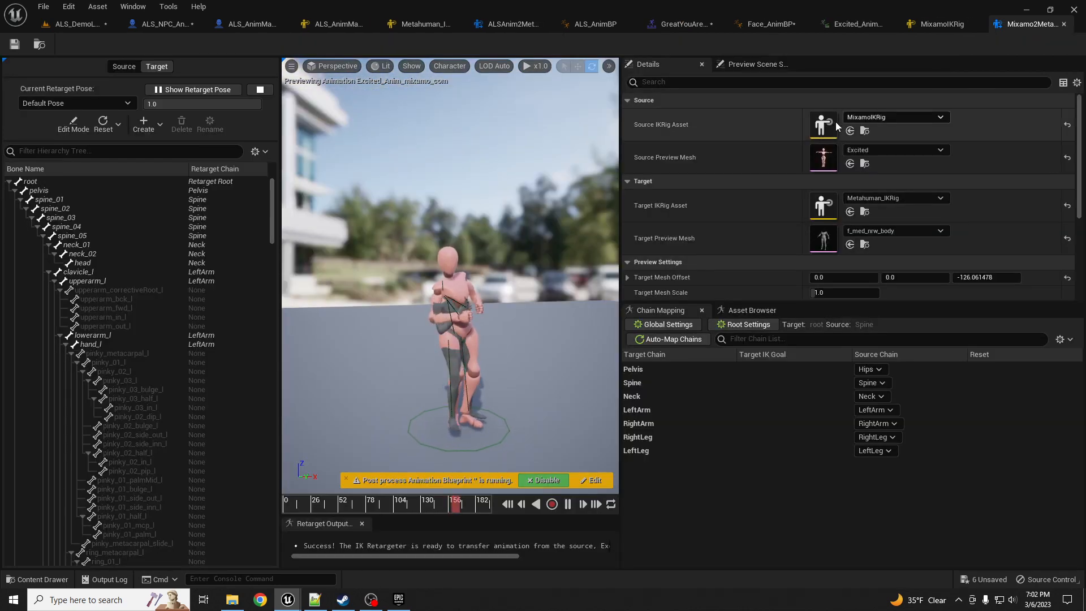
- Reset the entire target retarget pose and the target mesh offset to their defaults in the Mixamo retargeter, and save the asset
{"action": "right_click_drag", "start_coordinate": [518, 241], "coordinate": [518, 274]}
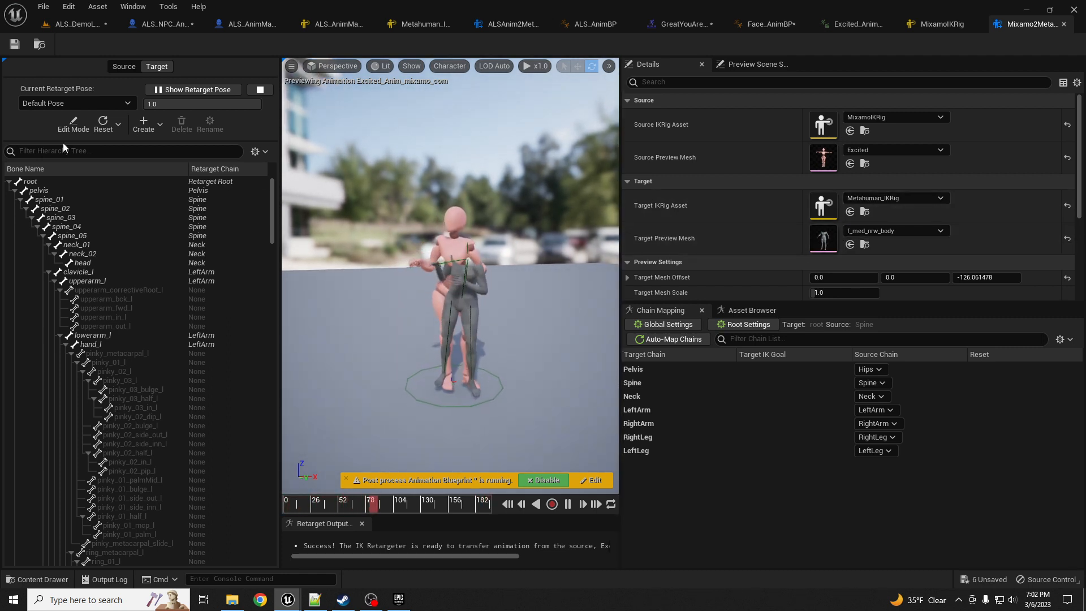
{"action": "left_click", "coordinate": [116, 124]}
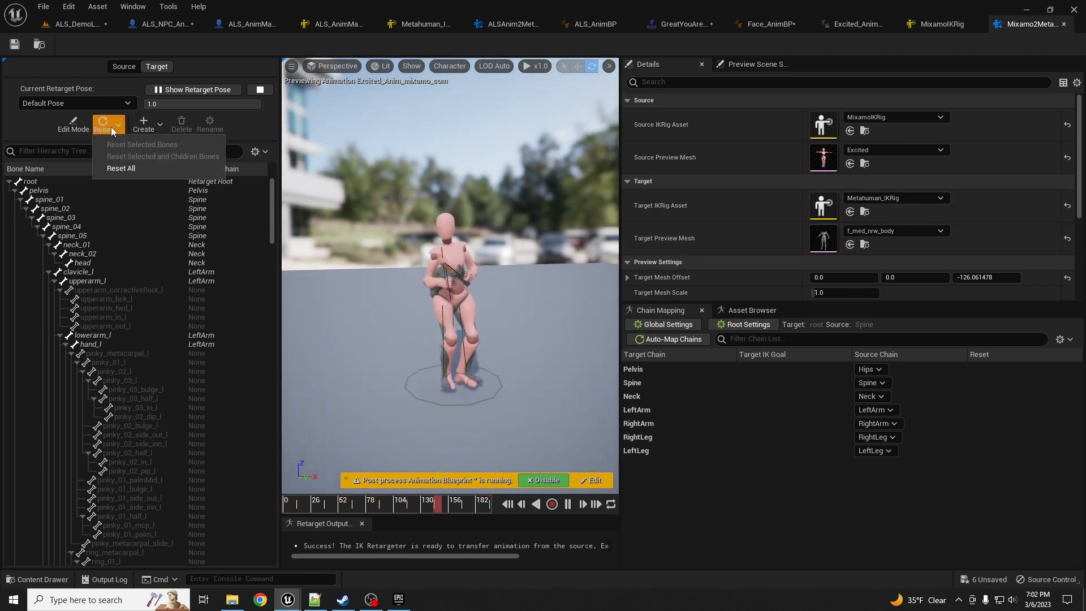
{"action": "left_click", "coordinate": [122, 169]}
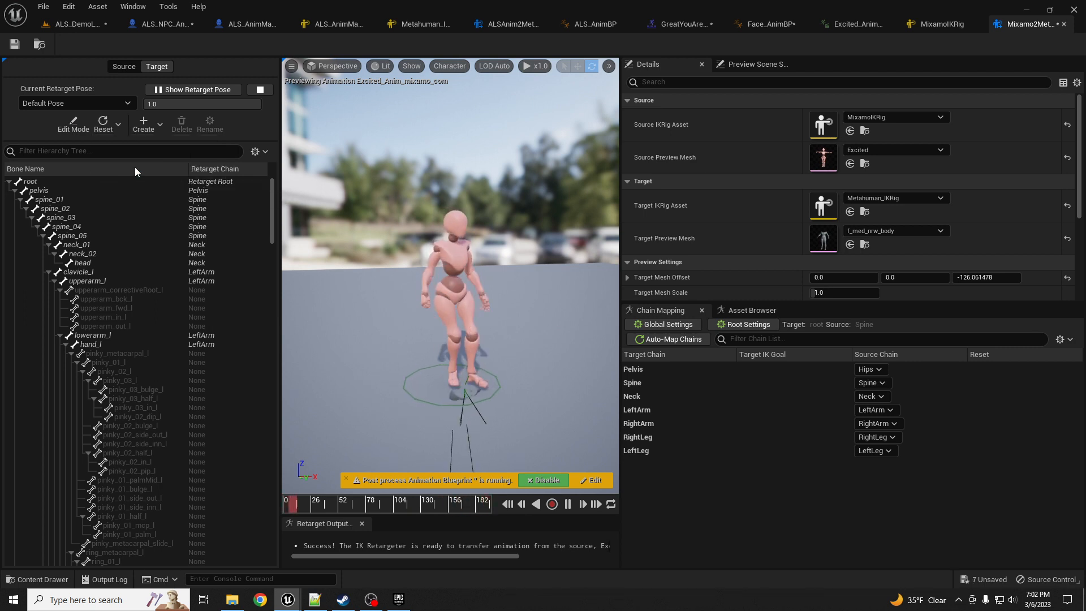
{"action": "left_click", "coordinate": [1067, 278]}
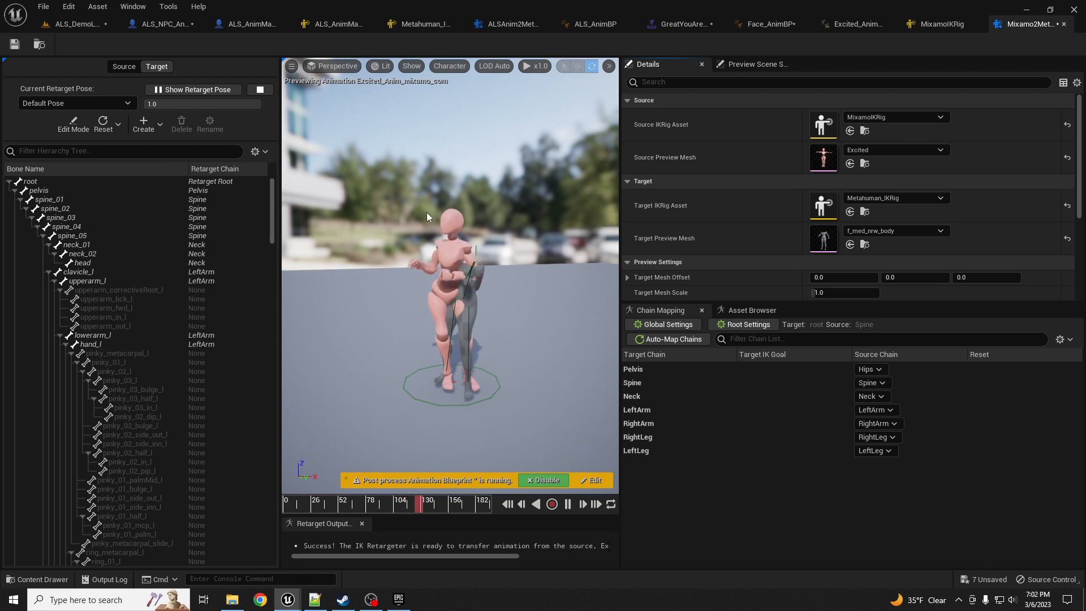
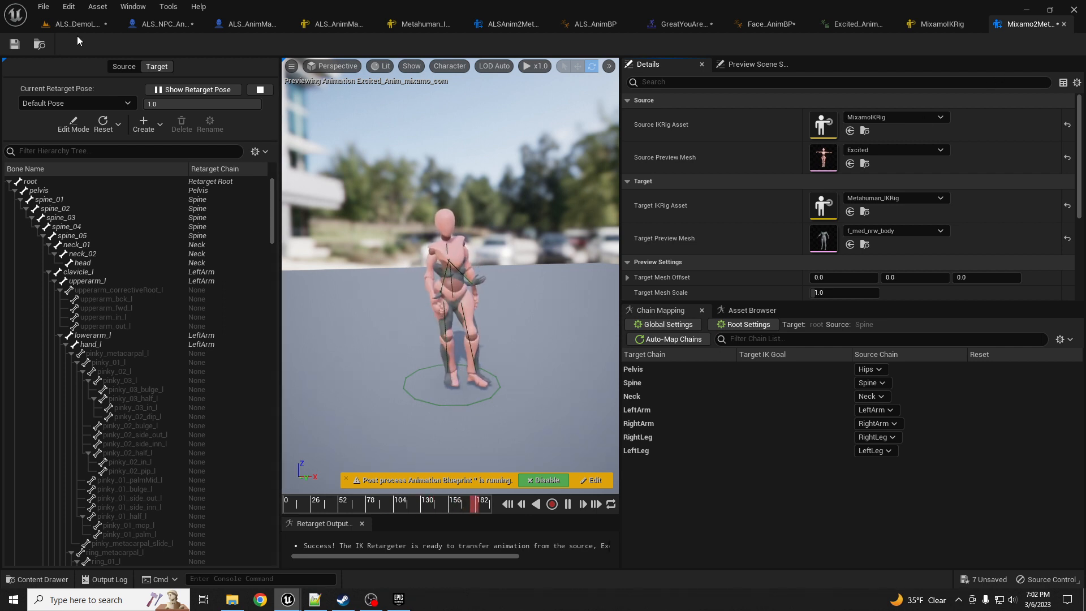
{"action": "left_click", "coordinate": [15, 44]}
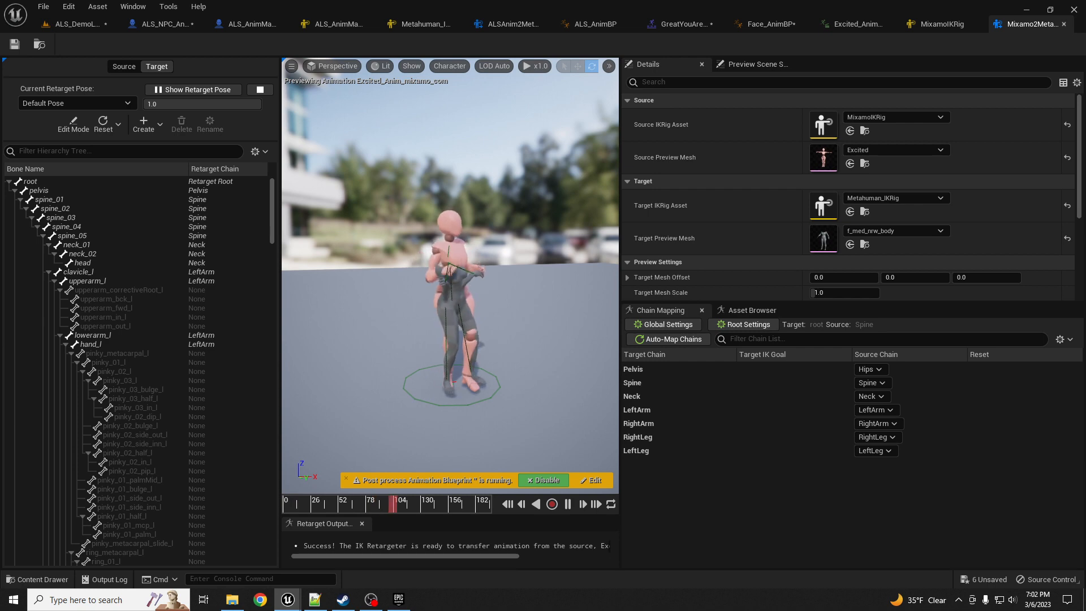
{"action": "left_click_drag", "start_coordinate": [0, 254], "coordinate": [0, 254]}
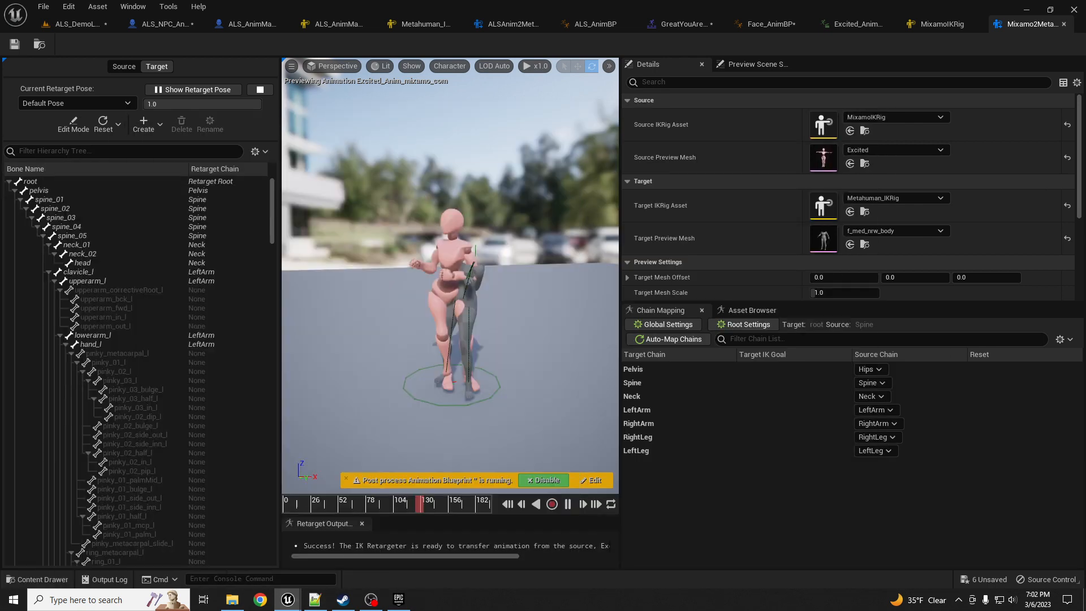
- Set up another duplicate-and-retarget of the source Excited_Anim_mixamo_com animation from the Mixamo folder using Mixamo2MetahumanIKRetargeter
{"action": "left_click", "coordinate": [69, 25]}
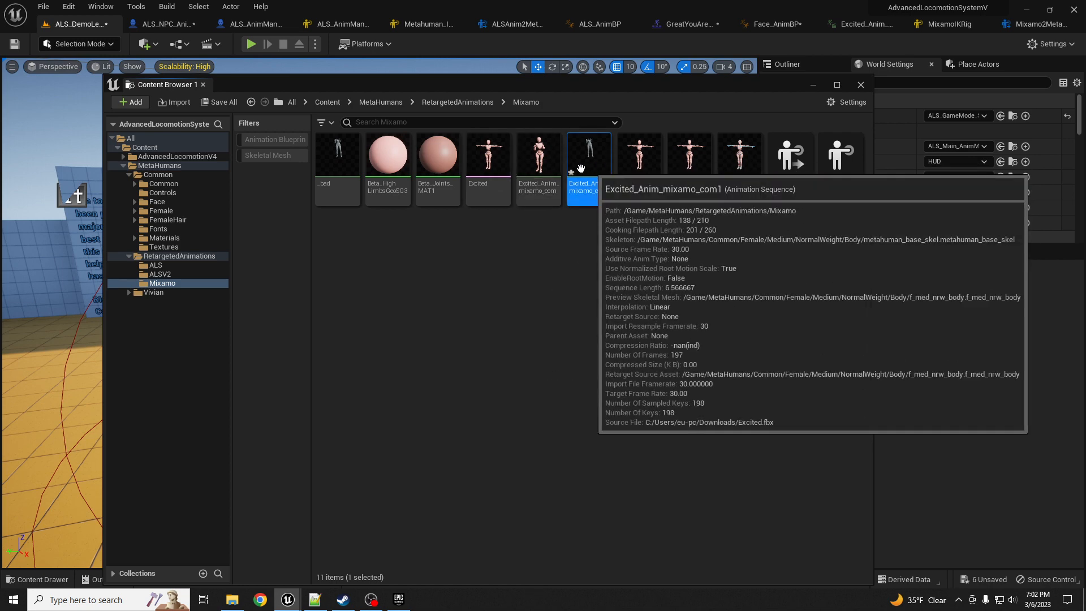
{"action": "left_click", "coordinate": [541, 161]}
{"action": "right_click", "coordinate": [546, 155]}
{"action": "mouse_move", "coordinate": [661, 260]}
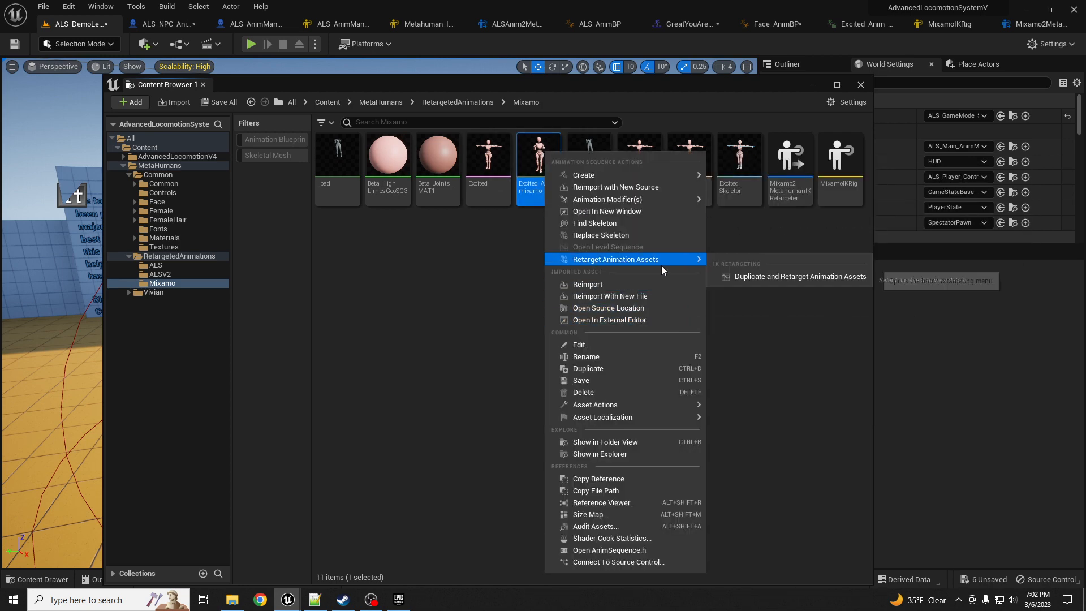
{"action": "left_click", "coordinate": [765, 276]}
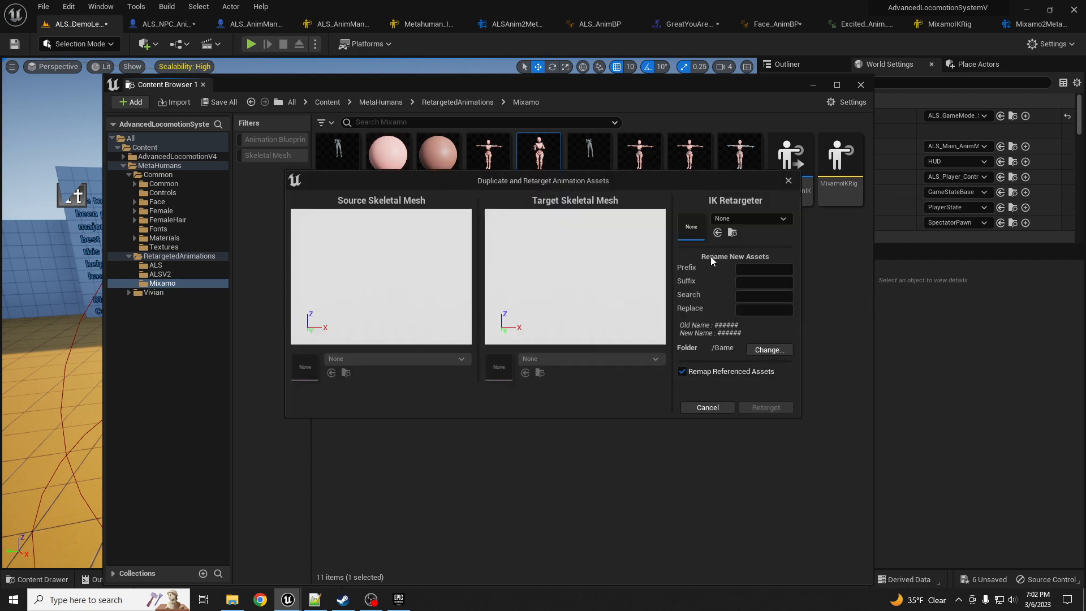
{"action": "left_click", "coordinate": [739, 219]}
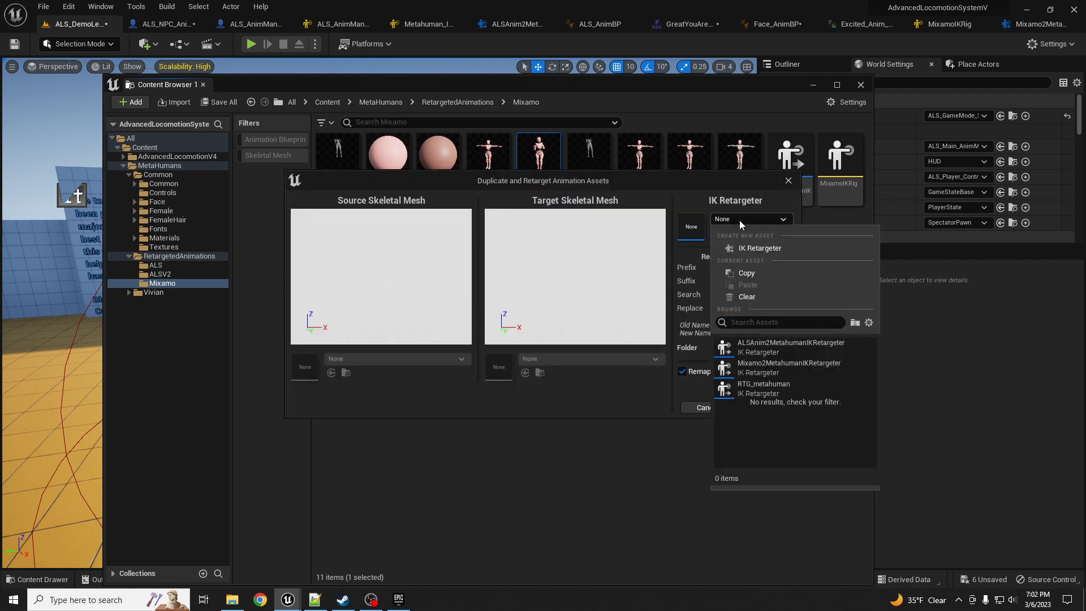
{"action": "left_click", "coordinate": [755, 369]}
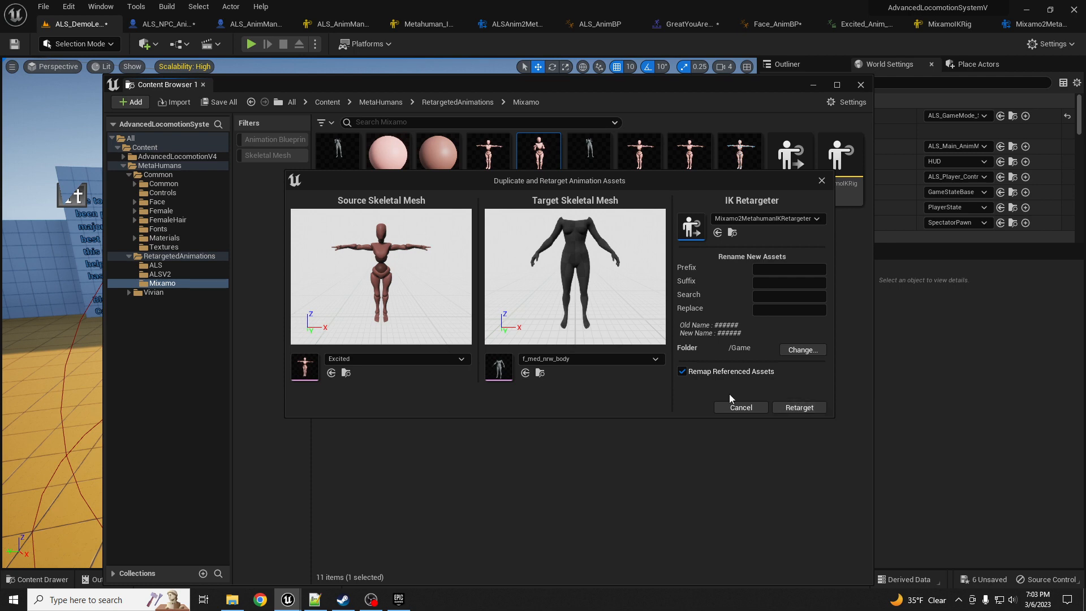
- Set the output folder for the retargeted animation to MetaHumans/RetargetedAnimations/Mixamo
{"action": "left_click", "coordinate": [802, 351]}
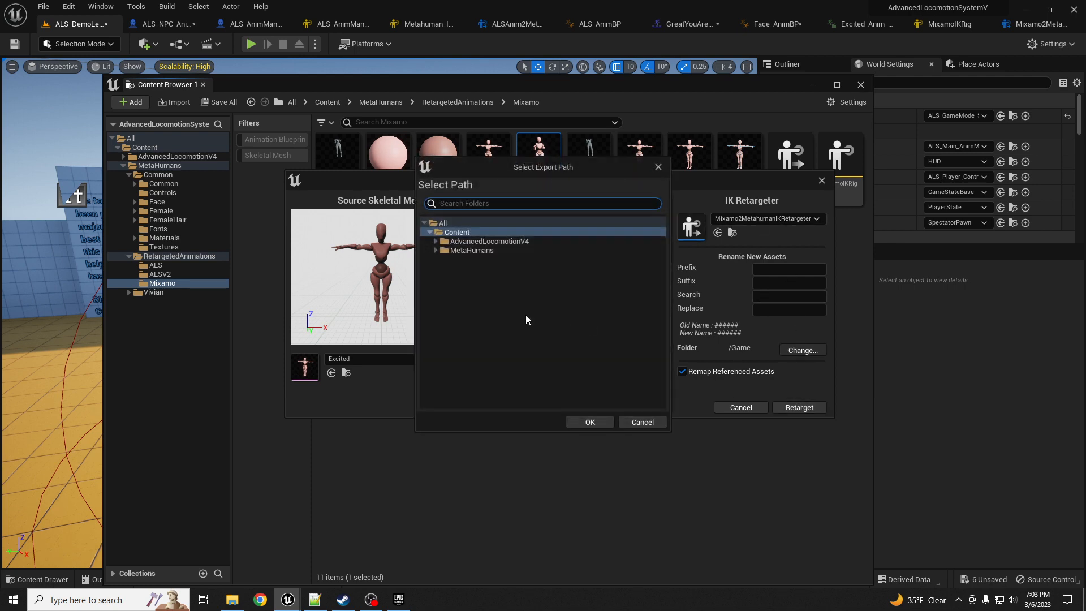
{"action": "left_click", "coordinate": [436, 250]}
{"action": "left_click", "coordinate": [441, 269]}
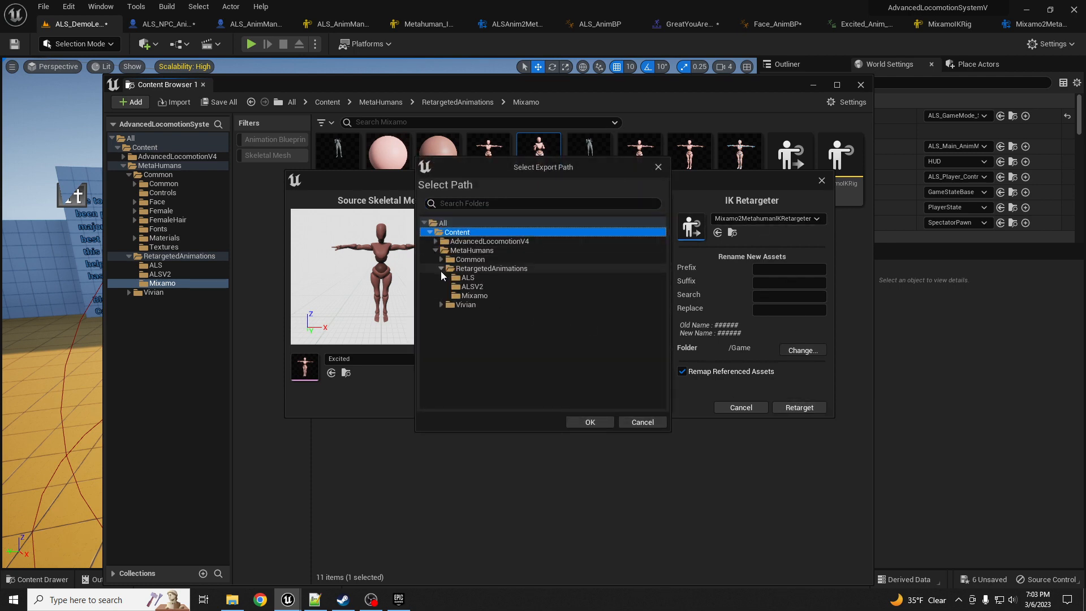
{"action": "left_click", "coordinate": [473, 296]}
{"action": "left_click", "coordinate": [589, 422]}
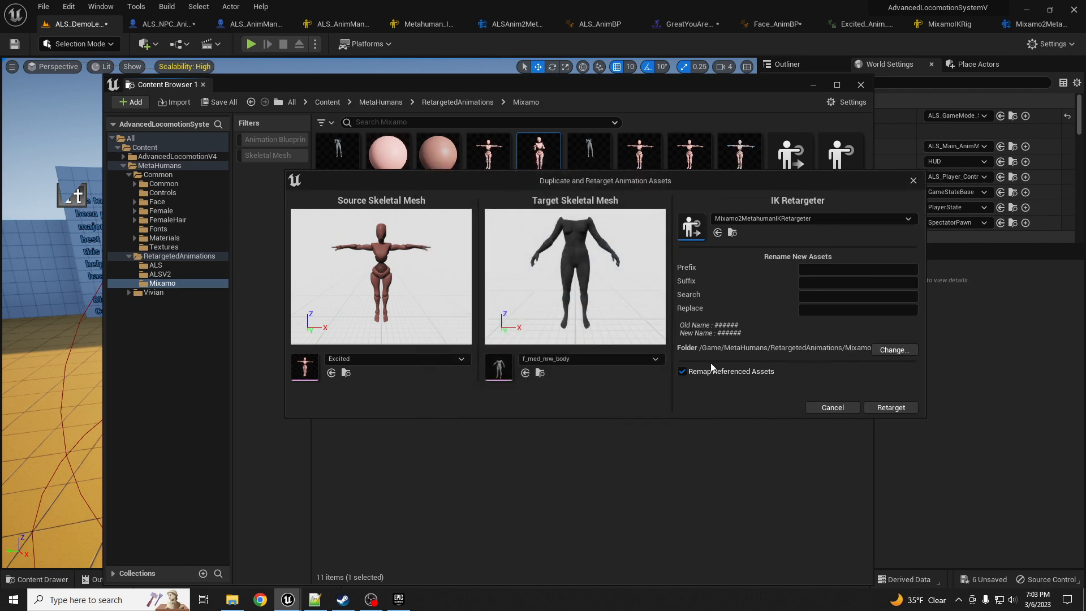
- Run the retarget with the current settings, review the new animation's playback in its editor, and close it
{"action": "left_click", "coordinate": [890, 407]}
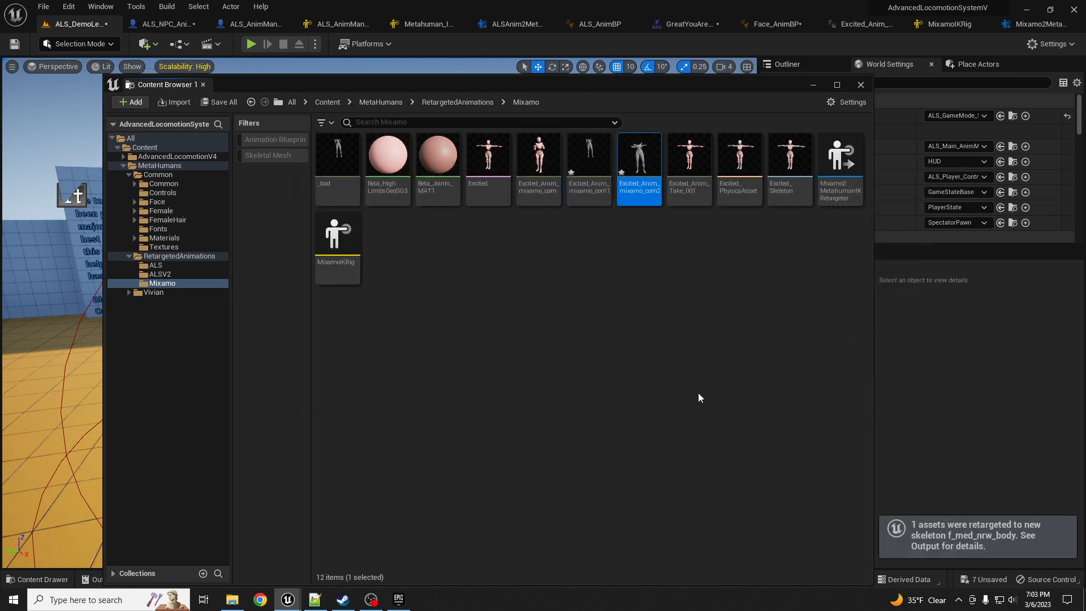
{"action": "double_click", "coordinate": [641, 154]}
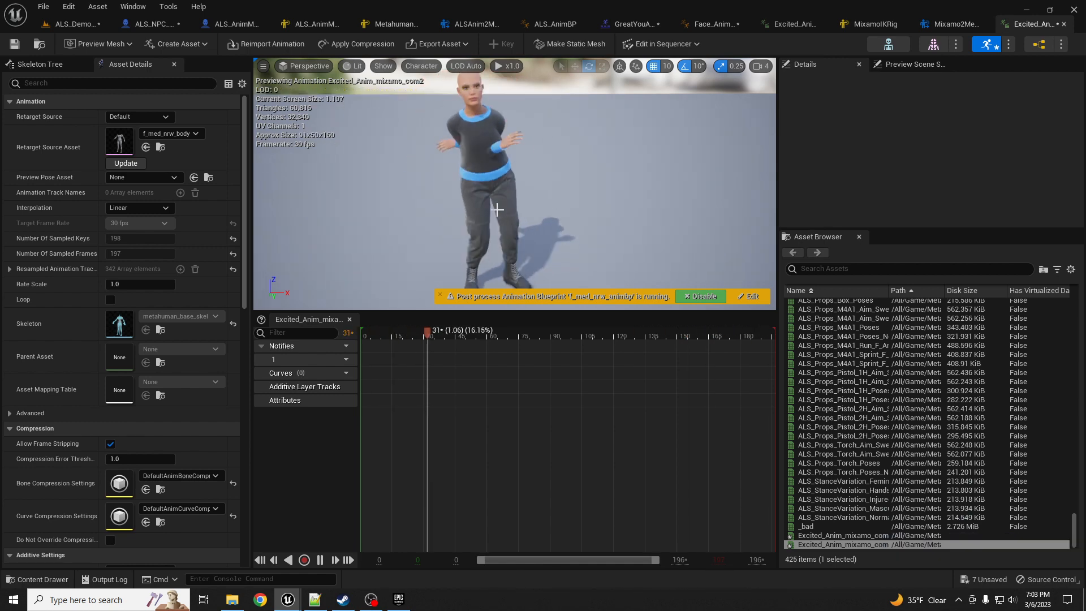
{"action": "left_click", "coordinate": [1064, 24]}
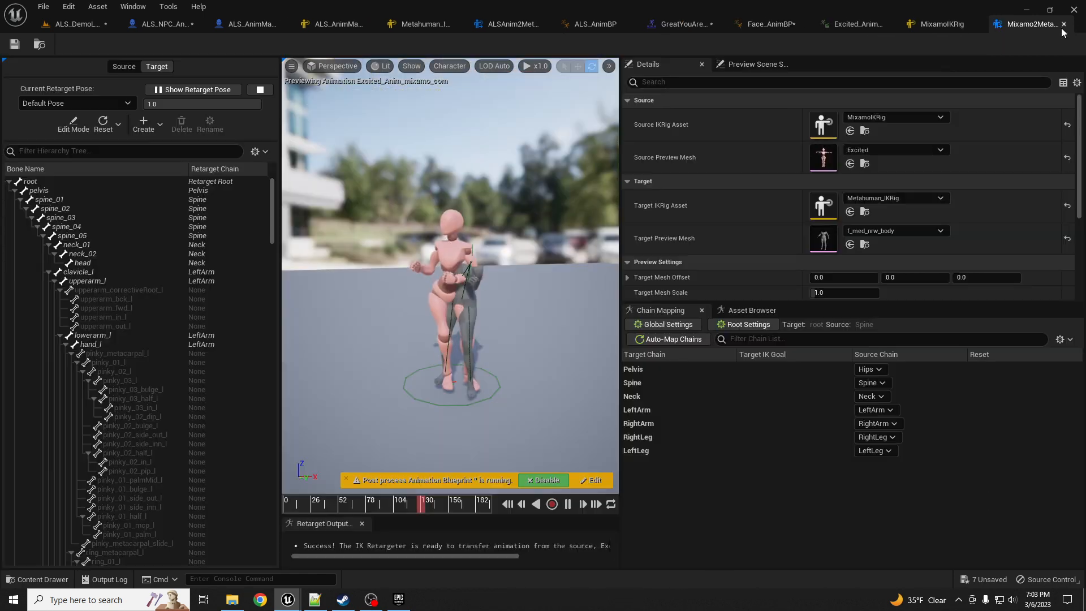
- Edit the target retarget pose in the Mixamo retargeter, rotating upperarm_l to a 60° Y offset to raise it toward the source T-pose
{"action": "left_click", "coordinate": [64, 130]}
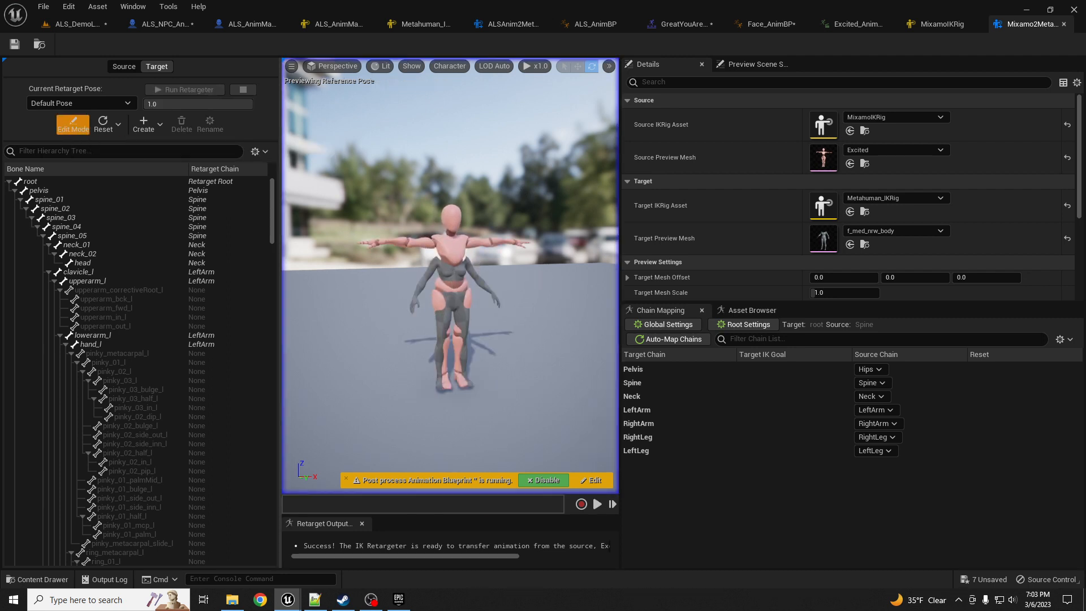
{"action": "scroll", "coordinate": [555, 268], "scroll_direction": "up", "scroll_amount": 5}
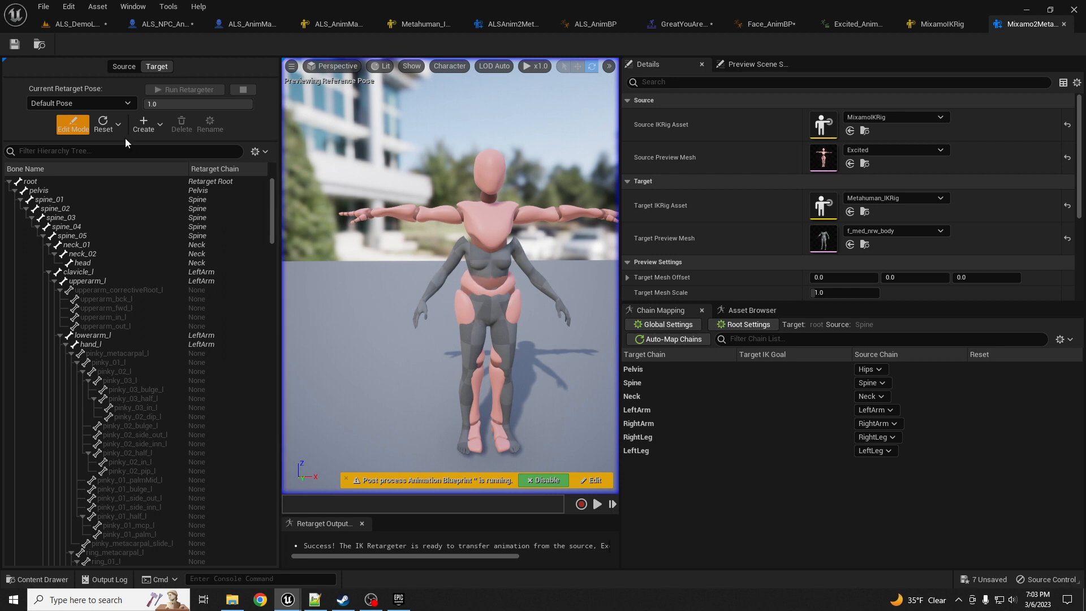
{"action": "left_click", "coordinate": [90, 280]}
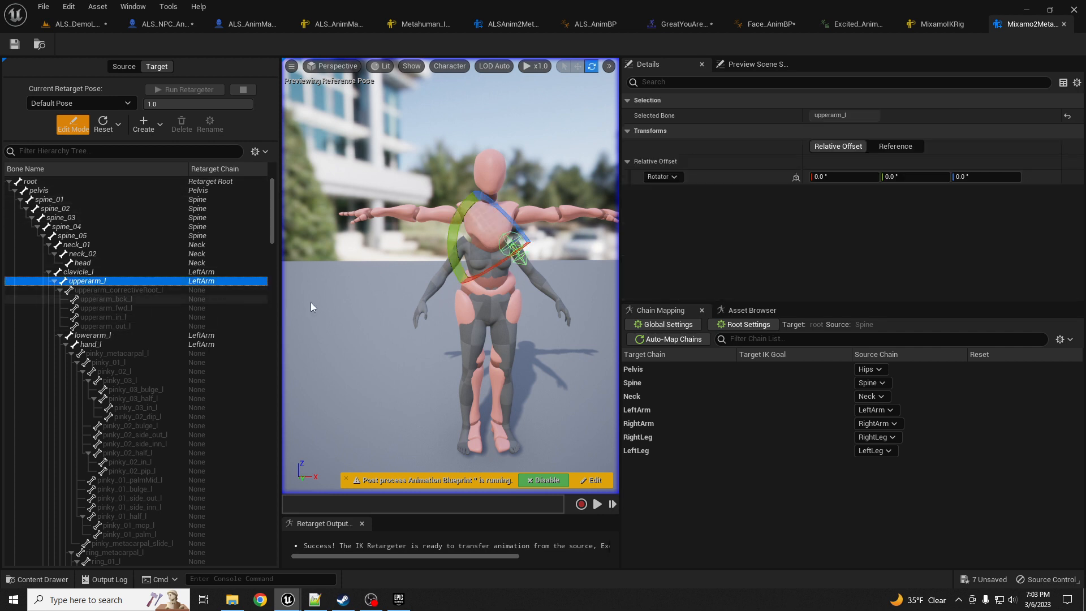
{"action": "left_click_drag", "start_coordinate": [460, 222], "coordinate": [475, 244]}
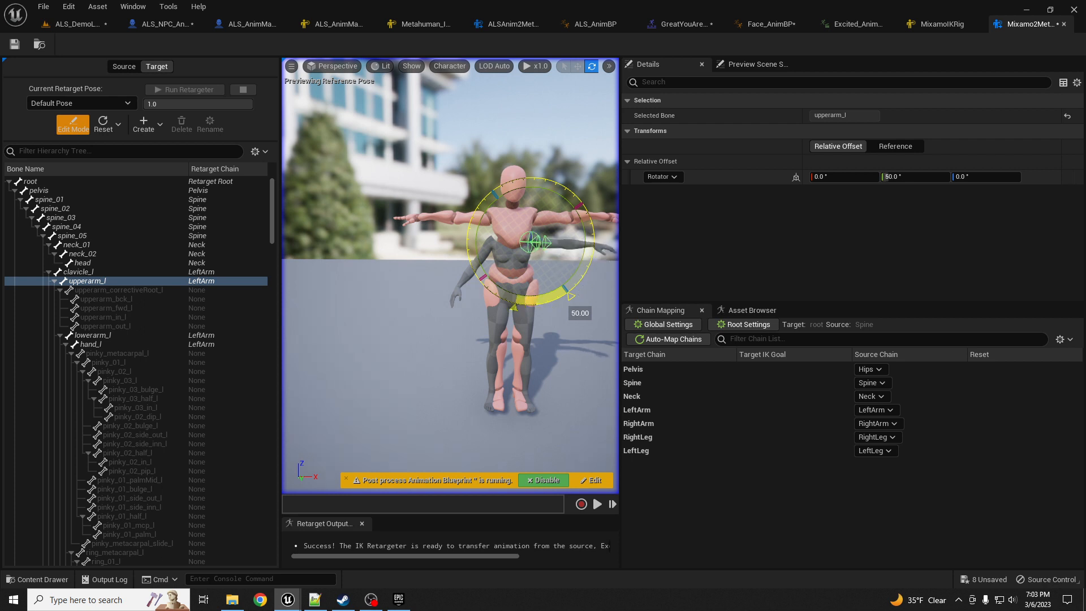
{"action": "left_click_drag", "start_coordinate": [480, 213], "coordinate": [479, 212]}
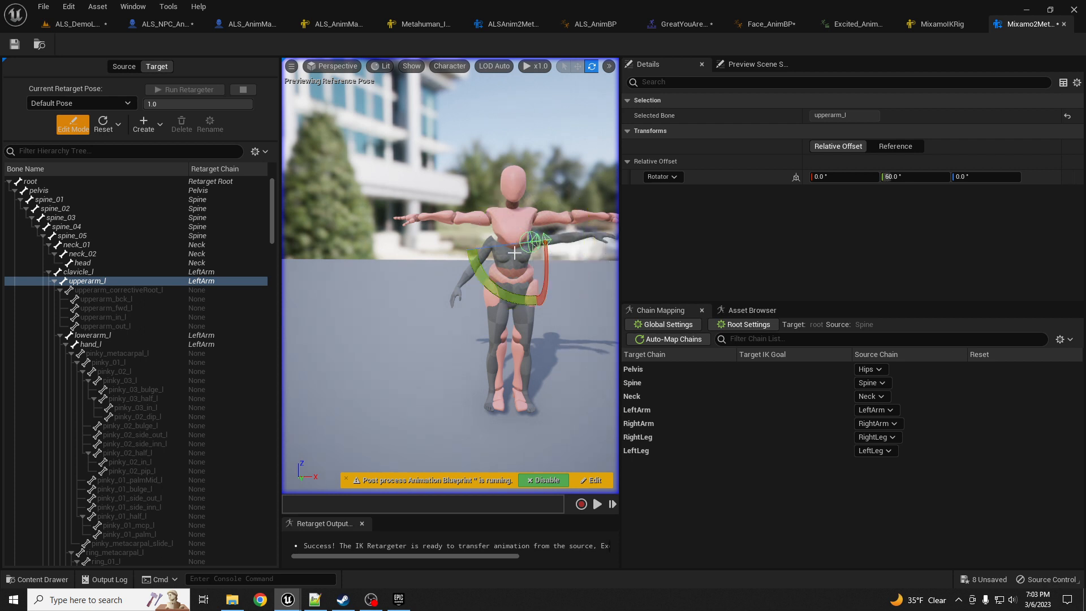
- Rotate upperarm_r to a matching 60° Y offset, leave pose editing to preview the animation, and save the retargeter
{"action": "scroll", "coordinate": [200, 302], "scroll_direction": "down", "scroll_amount": 15}
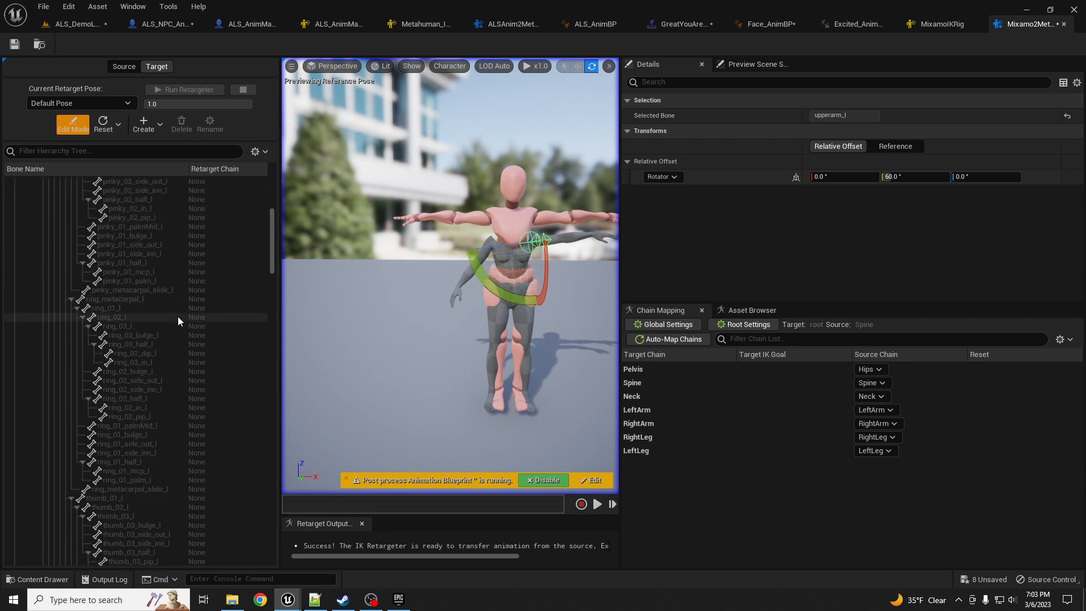
{"action": "scroll", "coordinate": [151, 361], "scroll_direction": "down", "scroll_amount": 12}
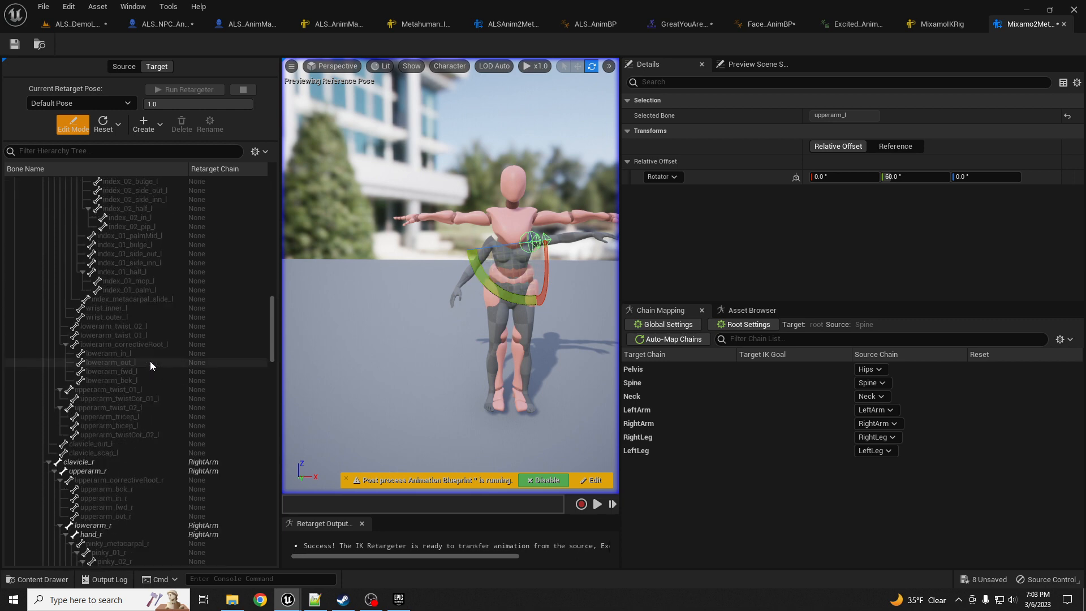
{"action": "left_click", "coordinate": [114, 345]}
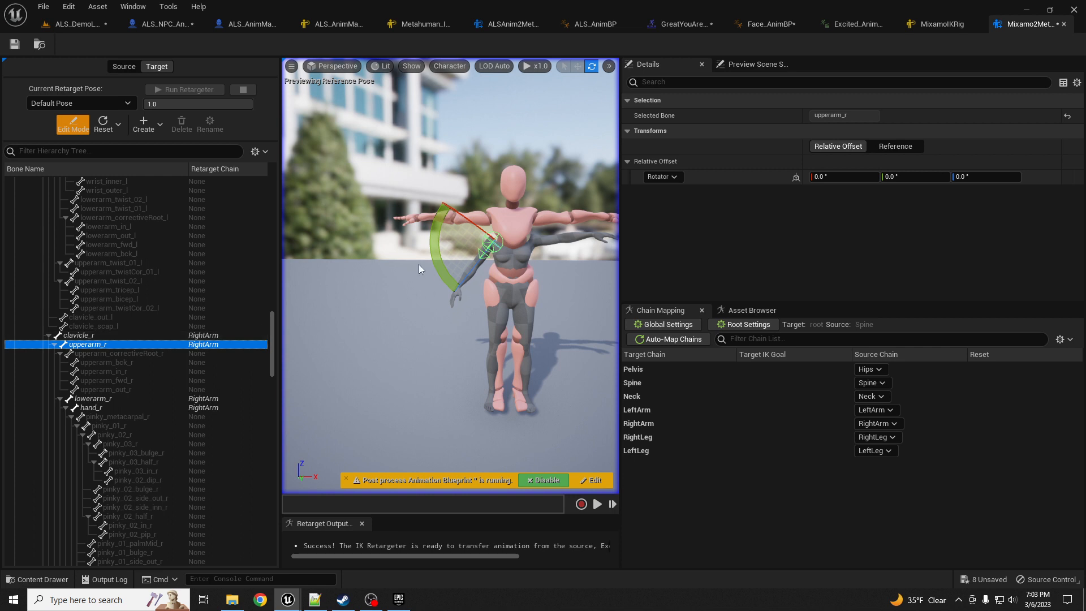
{"action": "right_click_drag", "start_coordinate": [430, 254], "coordinate": [433, 255]}
{"action": "left_click_drag", "start_coordinate": [438, 252], "coordinate": [439, 241]}
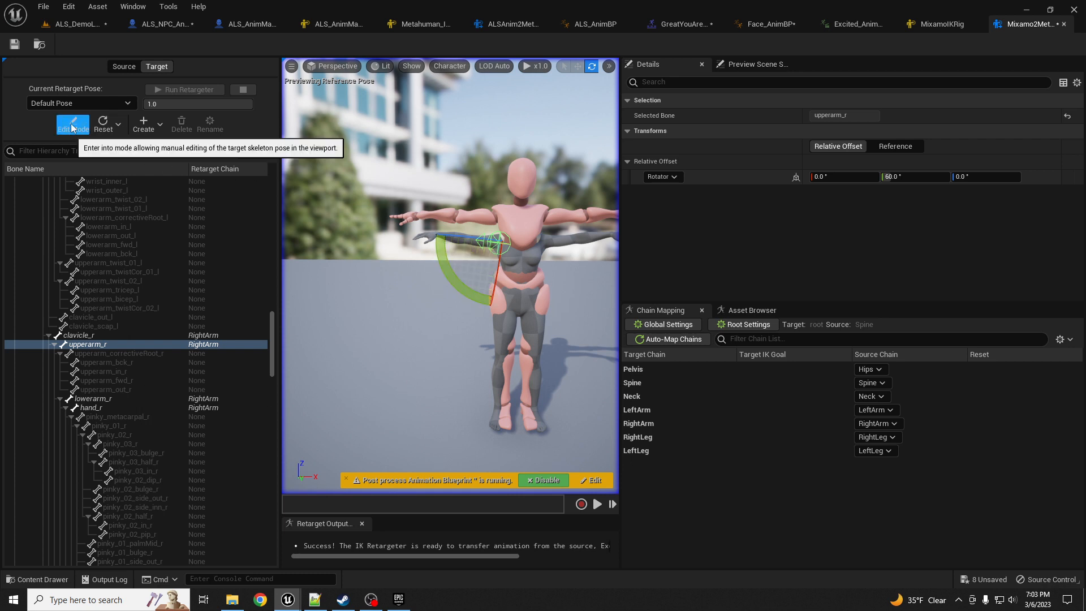
{"action": "left_click", "coordinate": [73, 123]}
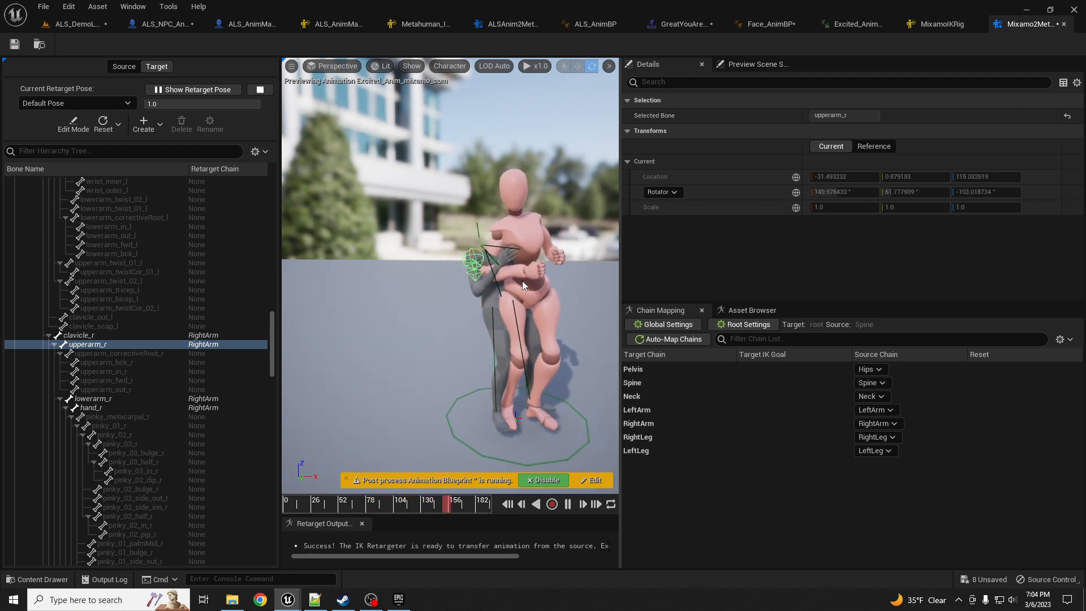
{"action": "left_click", "coordinate": [14, 44]}
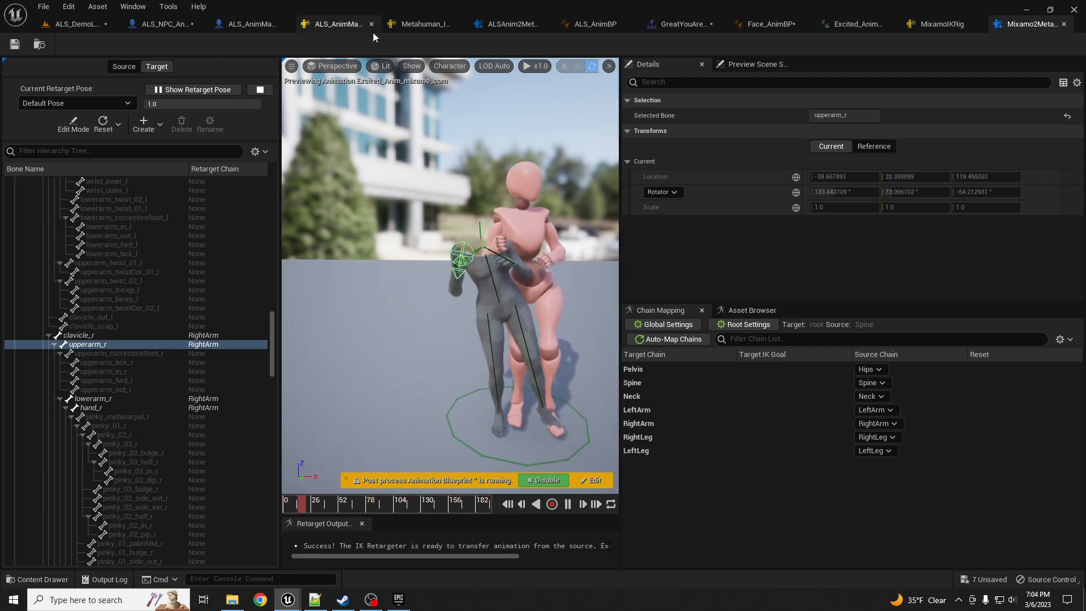
- Set up another duplicate-and-retarget of Excited_Anim_mixamo_com from the level's content browser using Mixamo2MetahumanIKRetargeter with the corrected arm pose
{"action": "left_click_drag", "start_coordinate": [0, 249], "coordinate": [0, 139]}
{"action": "left_click", "coordinate": [74, 25]}
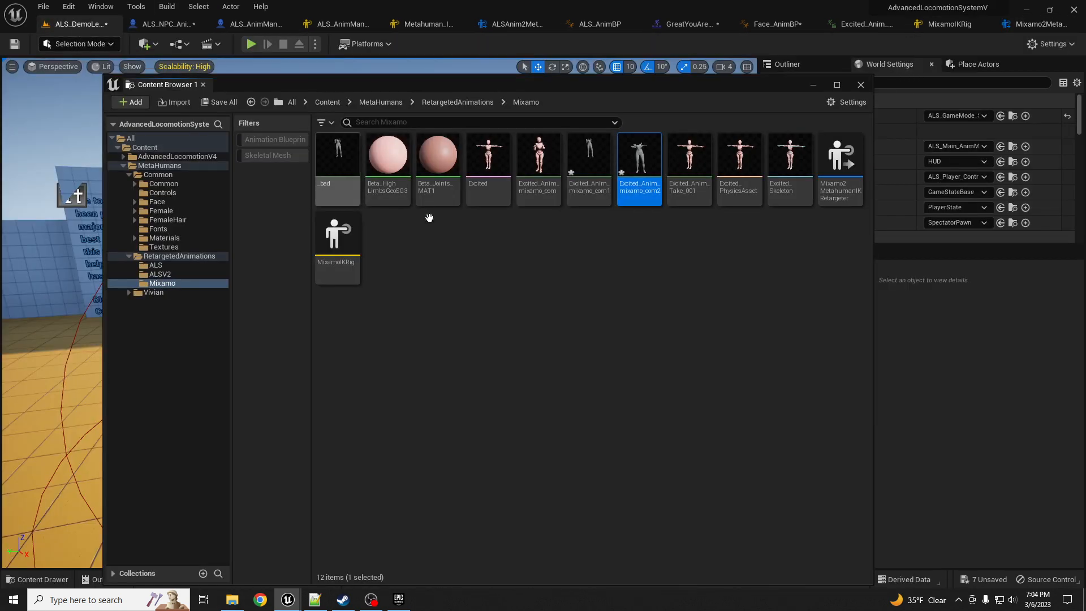
{"action": "left_click", "coordinate": [589, 162]}
{"action": "left_click", "coordinate": [541, 153]}
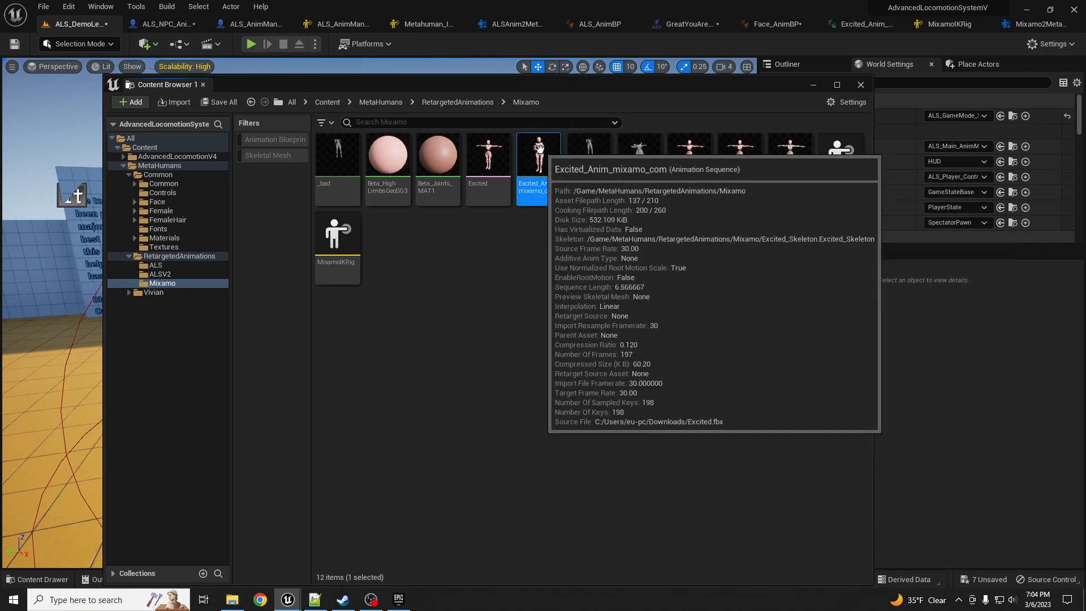
{"action": "right_click", "coordinate": [542, 151]}
{"action": "mouse_move", "coordinate": [648, 263]}
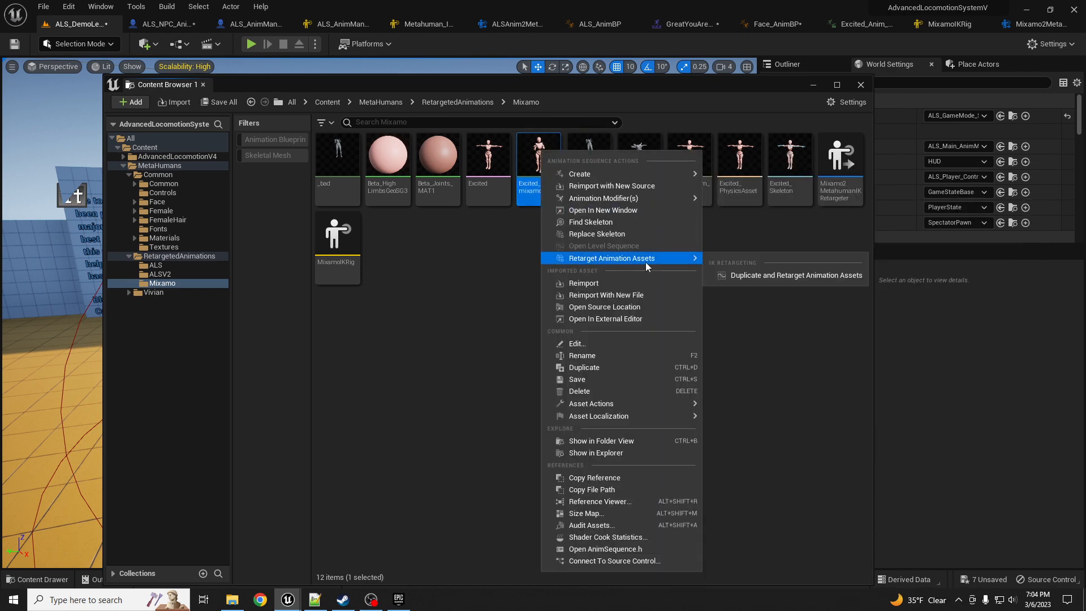
{"action": "left_click", "coordinate": [765, 275]}
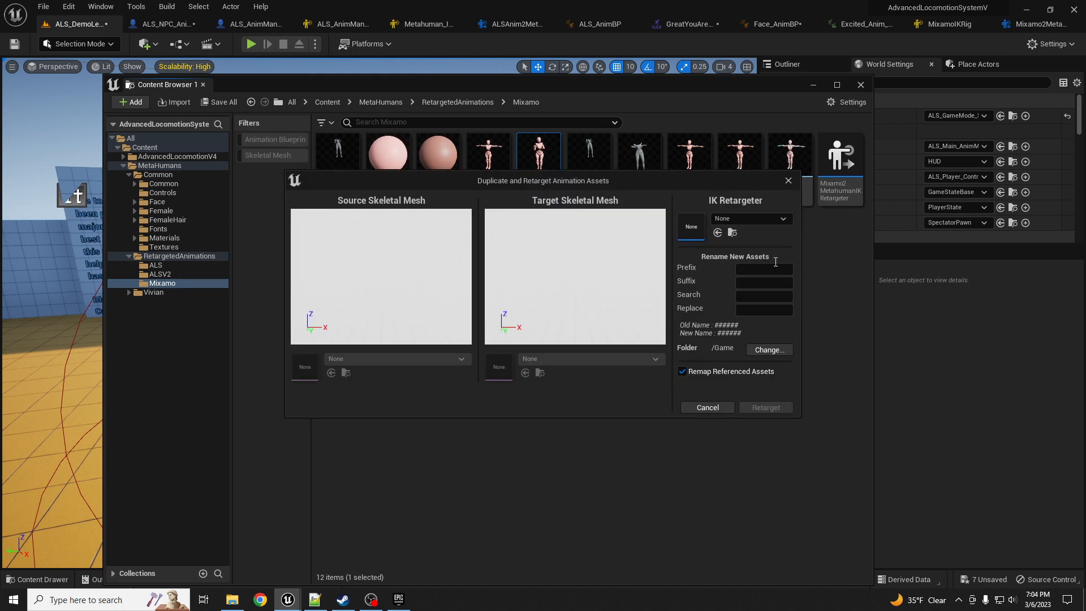
{"action": "left_click", "coordinate": [746, 219]}
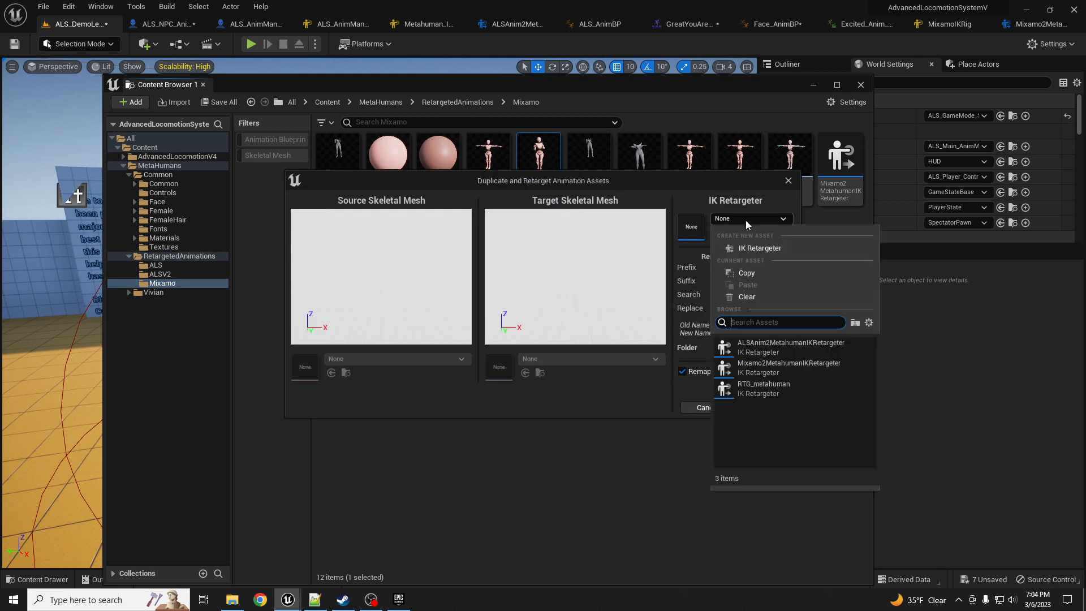
{"action": "left_click", "coordinate": [789, 368]}
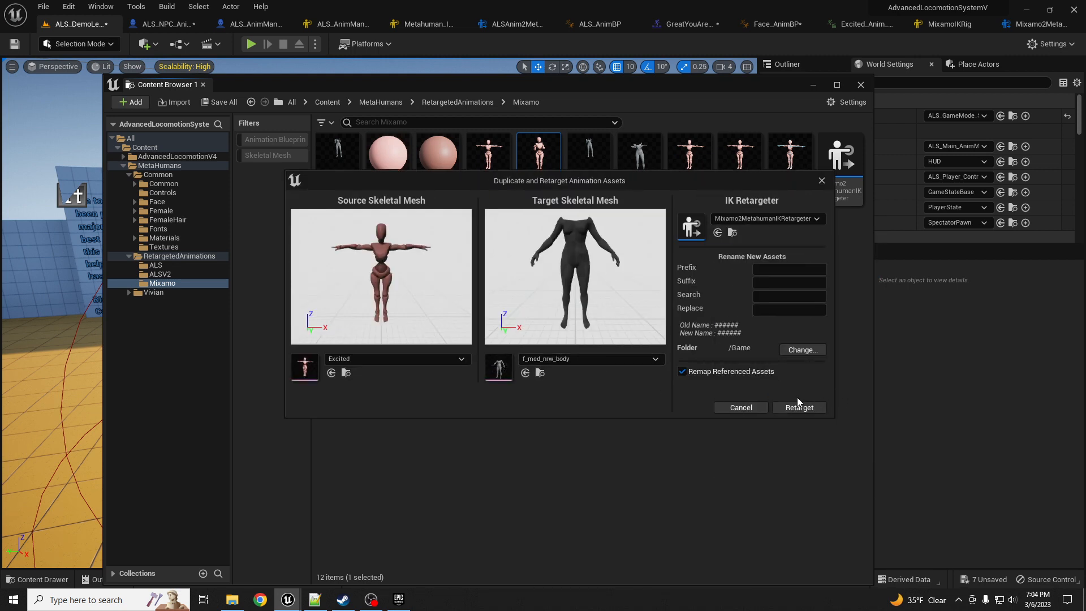
- Set the output folder to MetaHumans/RetargetedAnimations/Mixamo and run the retarget
{"action": "left_click", "coordinate": [784, 347]}
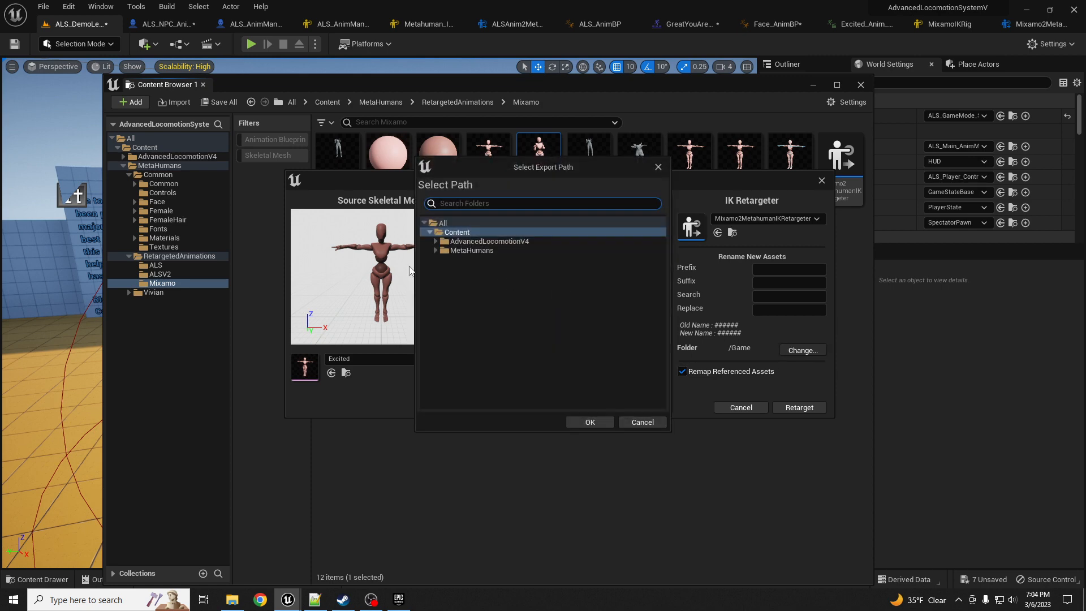
{"action": "left_click", "coordinate": [434, 250]}
{"action": "left_click", "coordinate": [442, 268]}
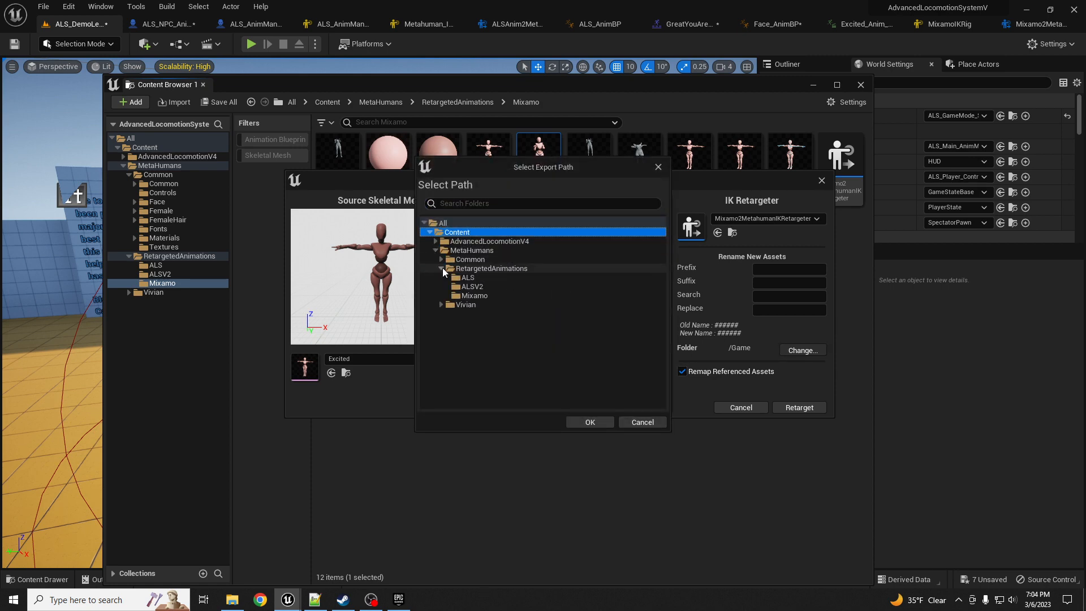
{"action": "left_click", "coordinate": [479, 295]}
{"action": "left_click", "coordinate": [590, 423]}
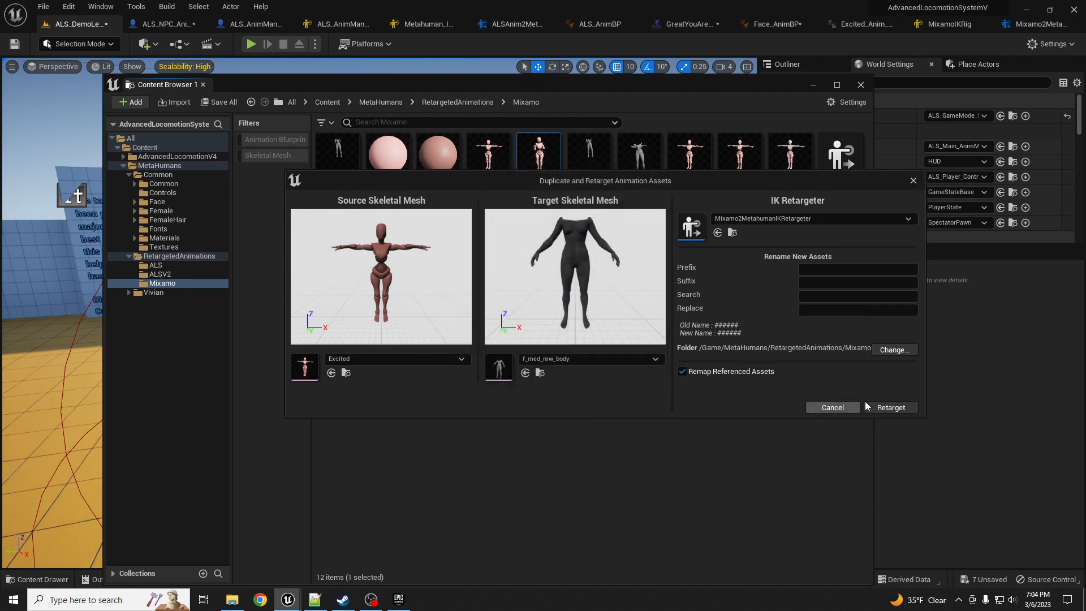
{"action": "left_click", "coordinate": [878, 407]}
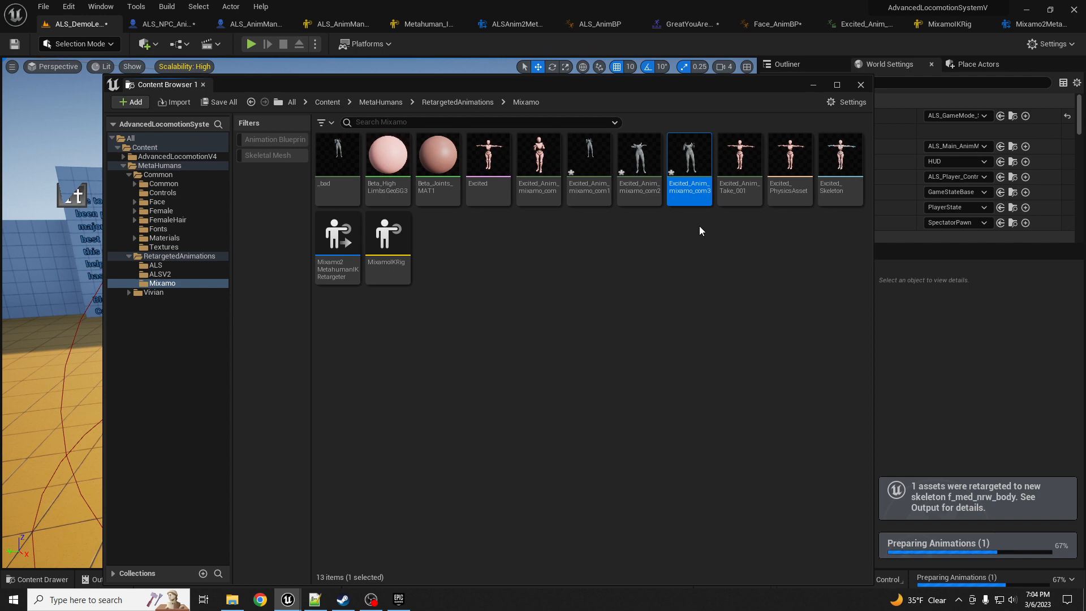
- Create an AnimMontage from the newly retargeted Excited_Anim_mixamo_com3 animation, keeping the default name
{"action": "mouse_move", "coordinate": [689, 164]}
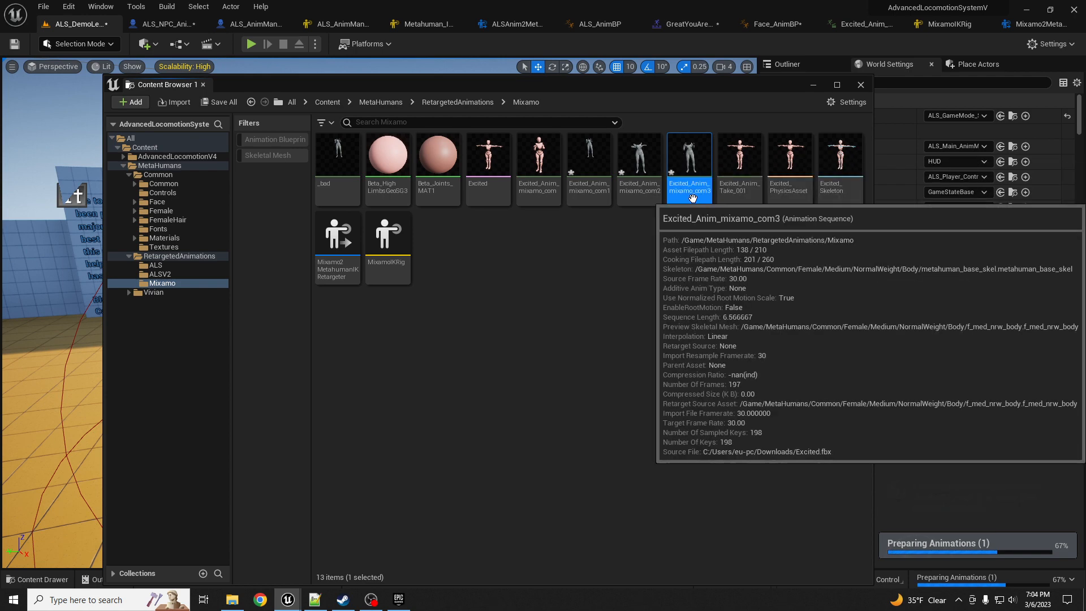
{"action": "right_click", "coordinate": [695, 158]}
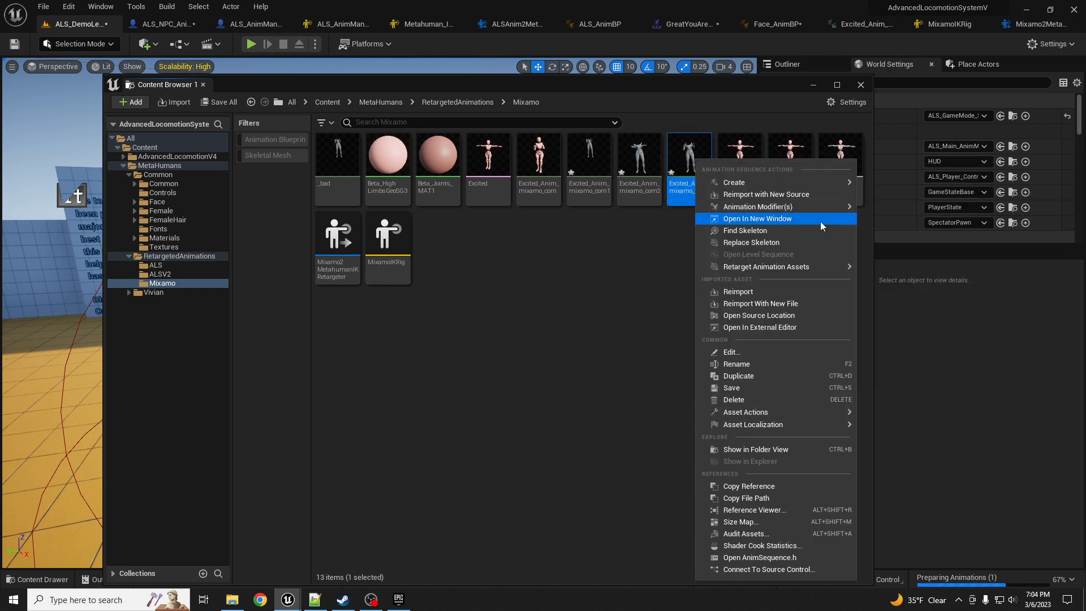
{"action": "mouse_move", "coordinate": [797, 208]}
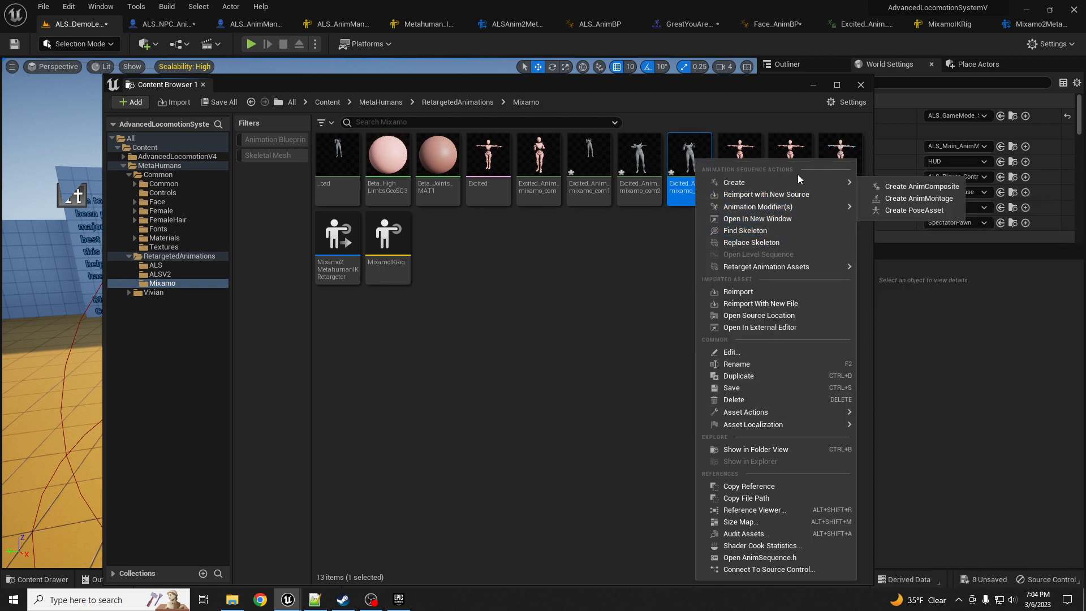
{"action": "mouse_move", "coordinate": [798, 182]}
{"action": "left_click", "coordinate": [908, 199]}
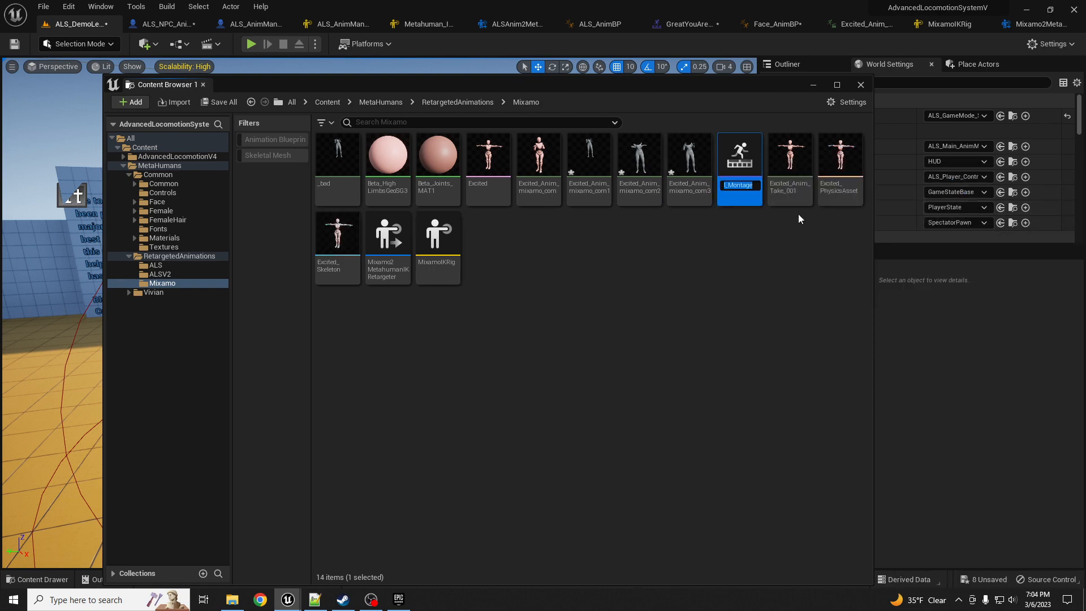
{"action": "key", "text": "Return"}
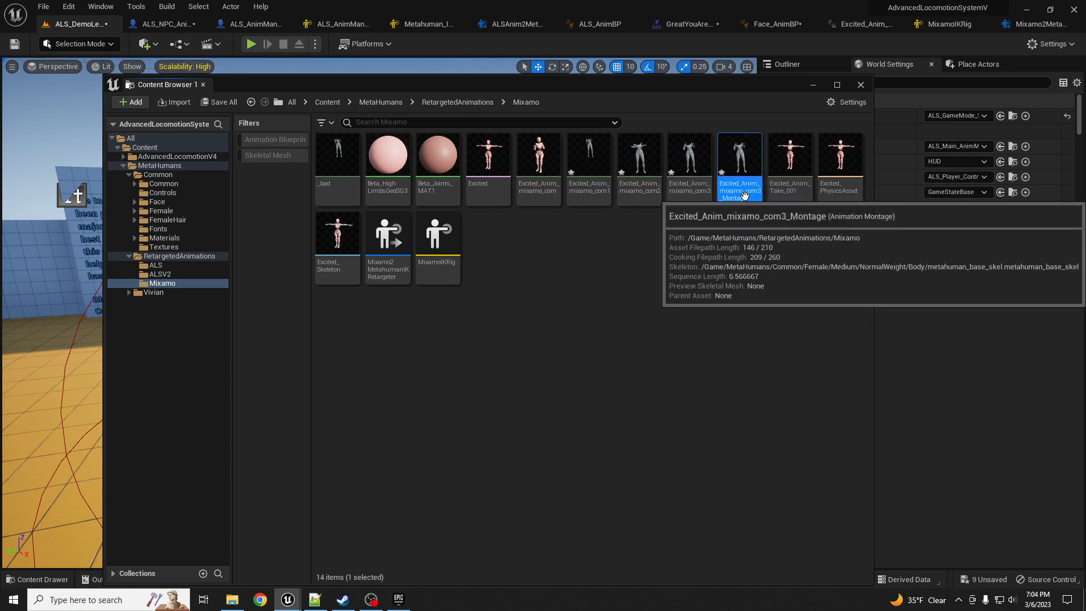
- Assign the Excited_Anim_mixamo_com3_Montage asset as the Body Montage To Play of the NPC character in the level
{"action": "left_click_drag", "start_coordinate": [636, 86], "coordinate": [0, 165]}
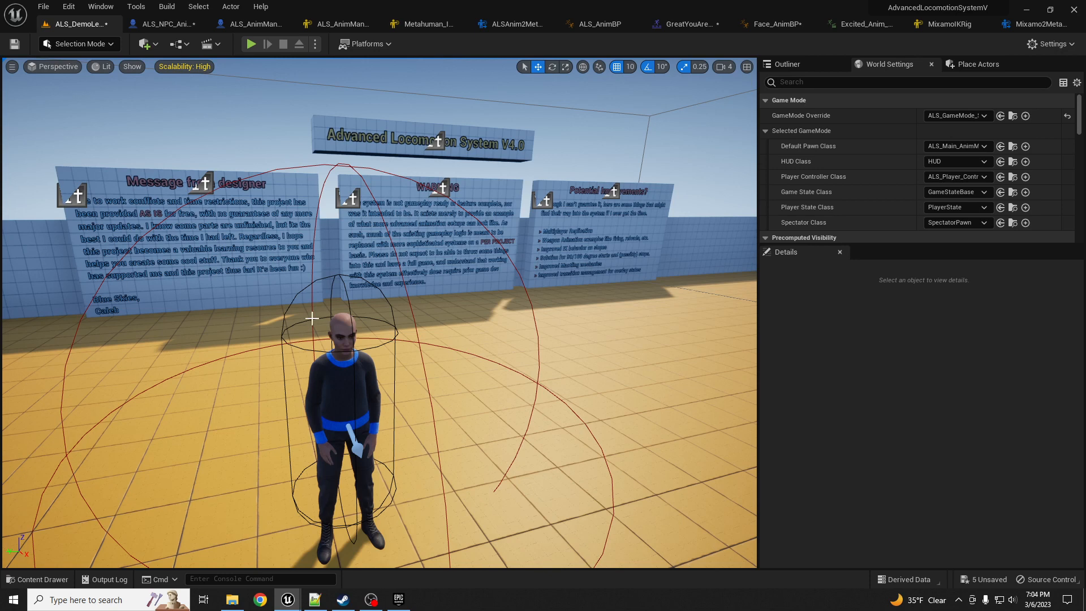
{"action": "left_click", "coordinate": [344, 391]}
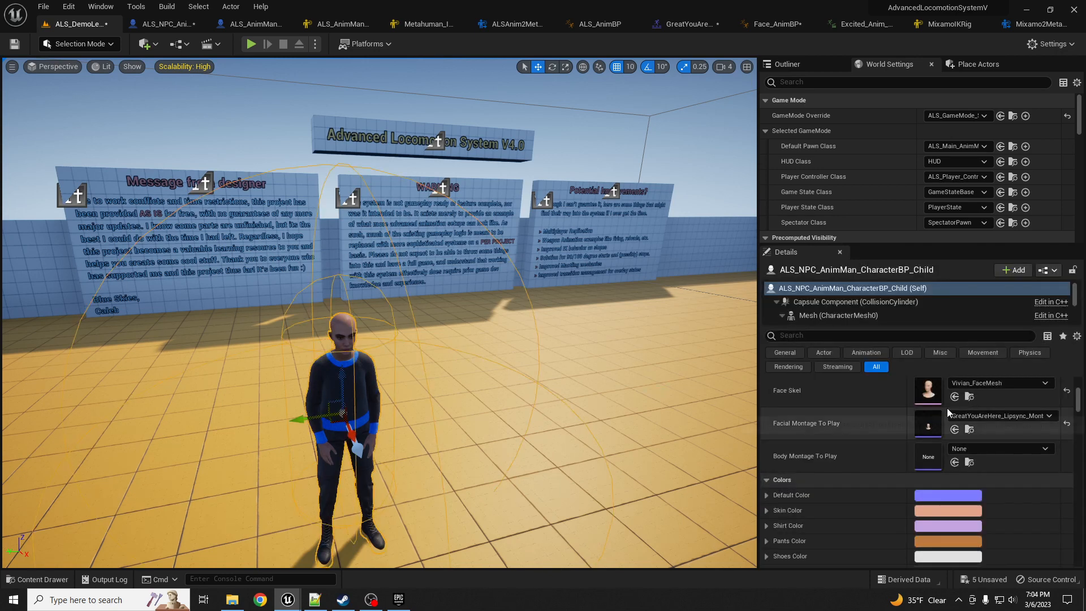
{"action": "scroll", "coordinate": [896, 446], "scroll_direction": "down", "scroll_amount": 2}
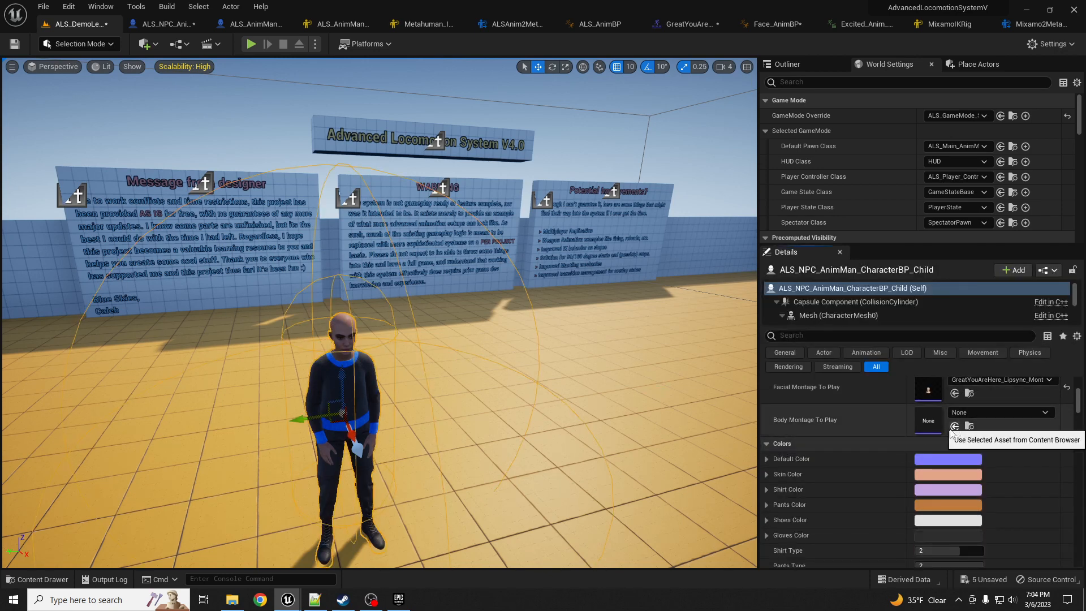
{"action": "left_click", "coordinate": [955, 426]}
- Play the level and walk up to the NPC to check its assigned body montage, and end the play session
{"action": "key", "text": "f"}
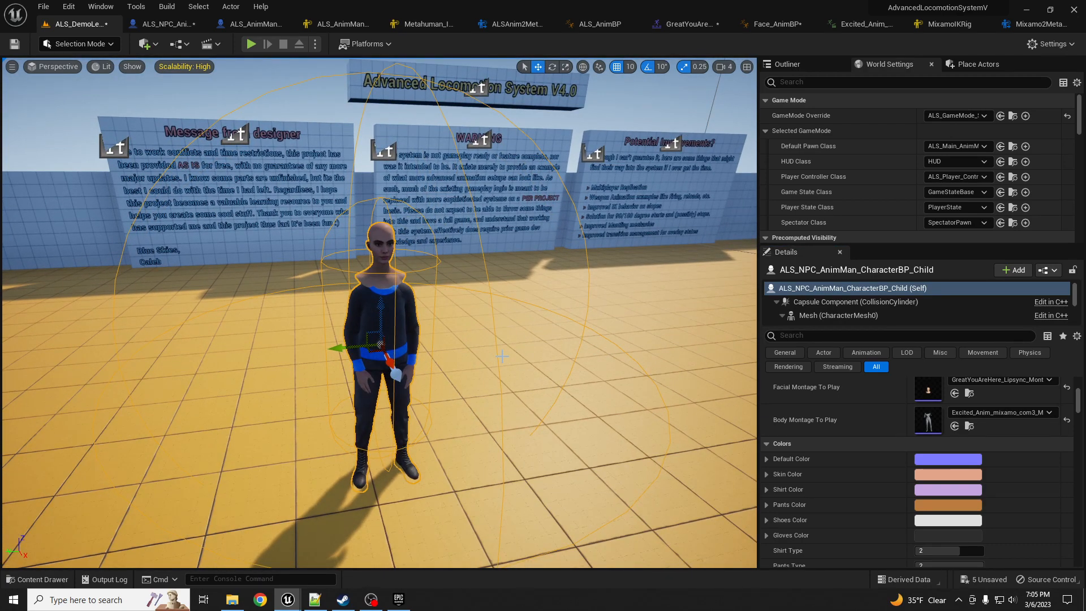
{"action": "key", "text": "alt+p"}
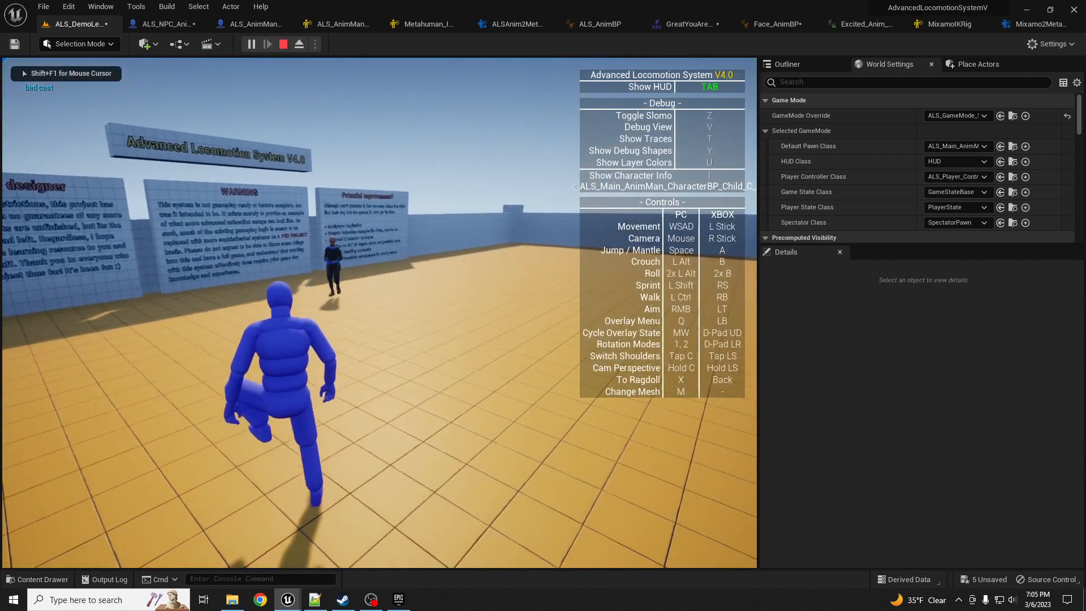
{"action": "key", "text": "w"}
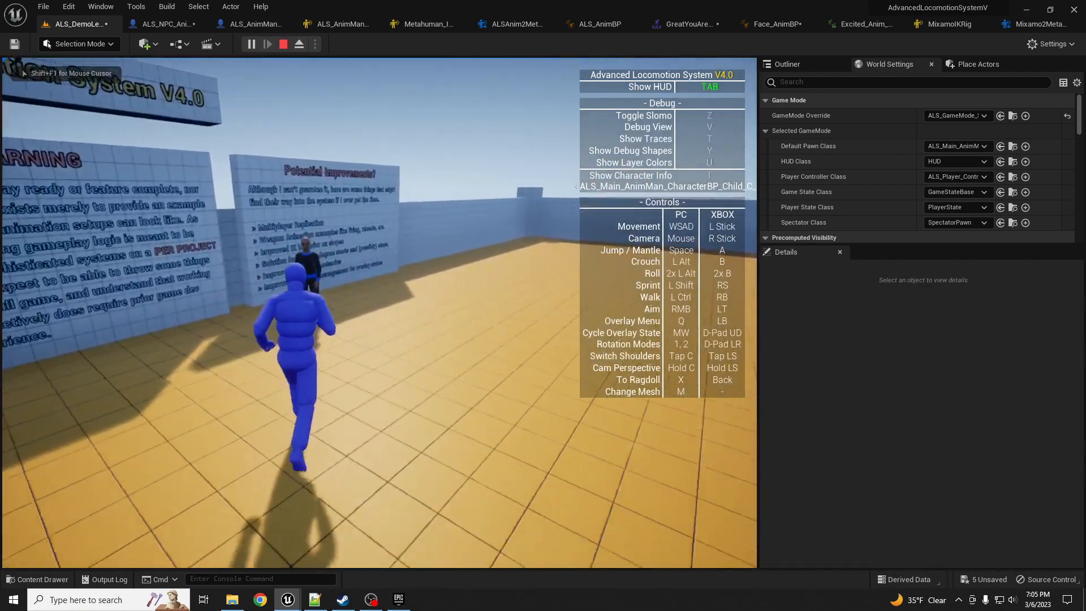
{"action": "key", "text": "c"}
{"action": "key", "text": "w"}
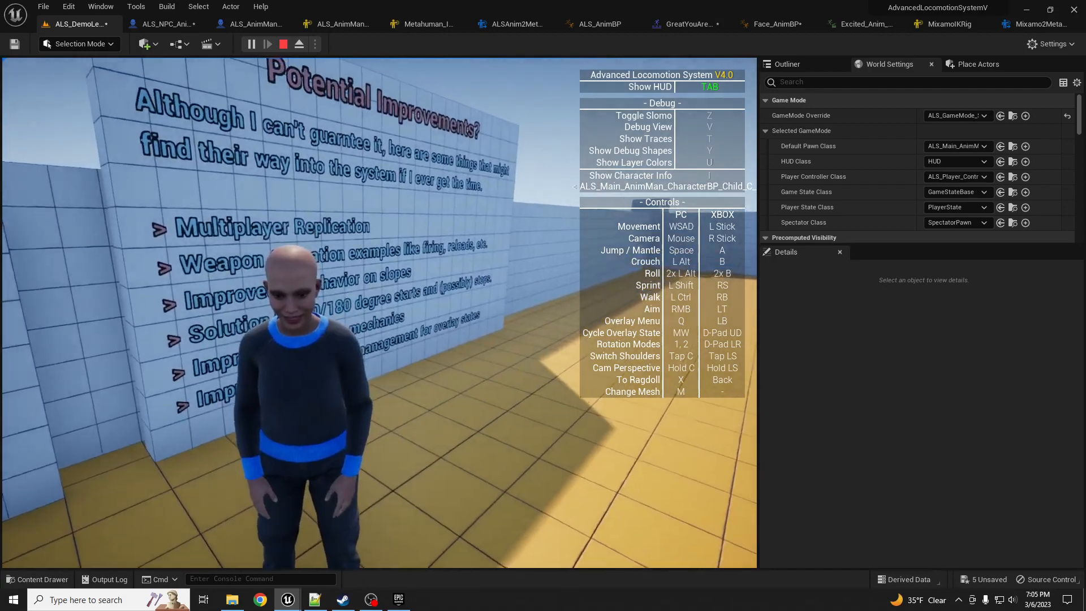
{"action": "key", "text": "w"}
{"action": "key", "text": "a"}
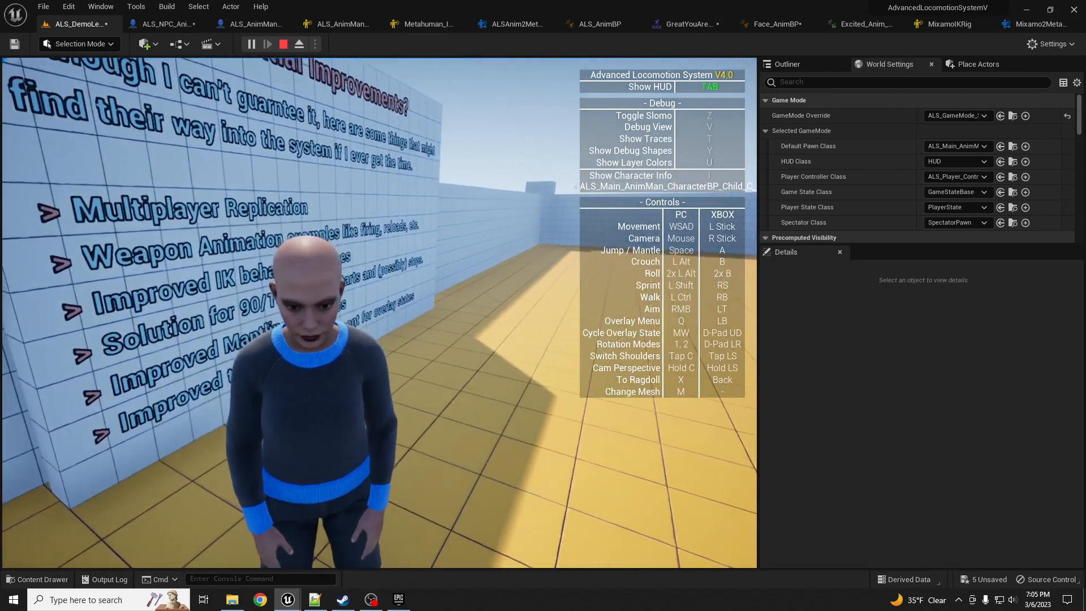
{"action": "key", "text": "Escape"}
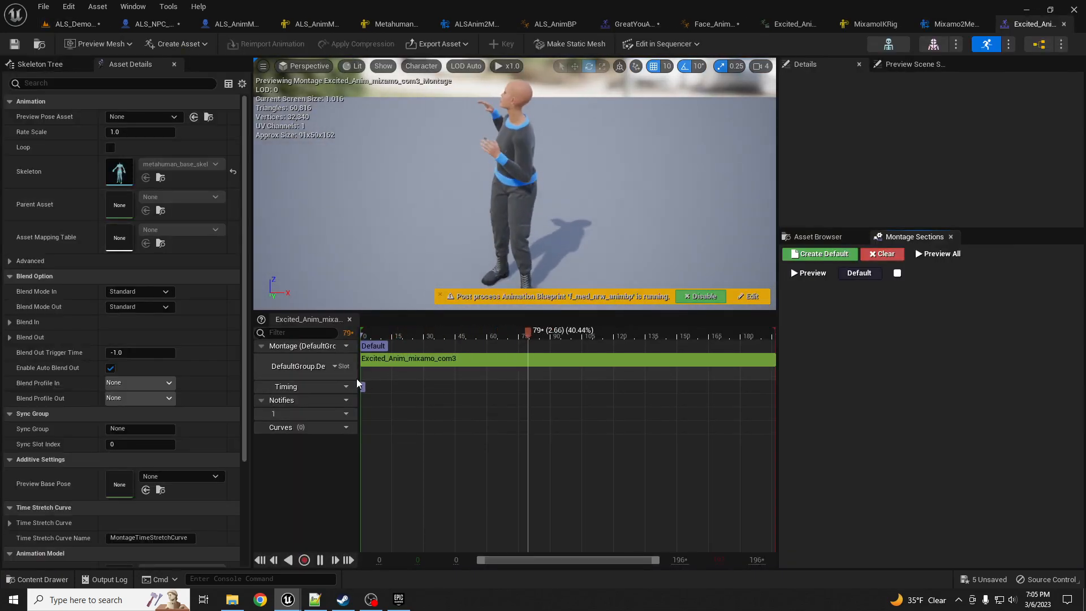
- Change the slot of the Excited_Anim_mixamo_com3 montage to DefaultGroup.BaseLayer and save the montage
{"action": "left_click_drag", "start_coordinate": [360, 373], "coordinate": [478, 373]}
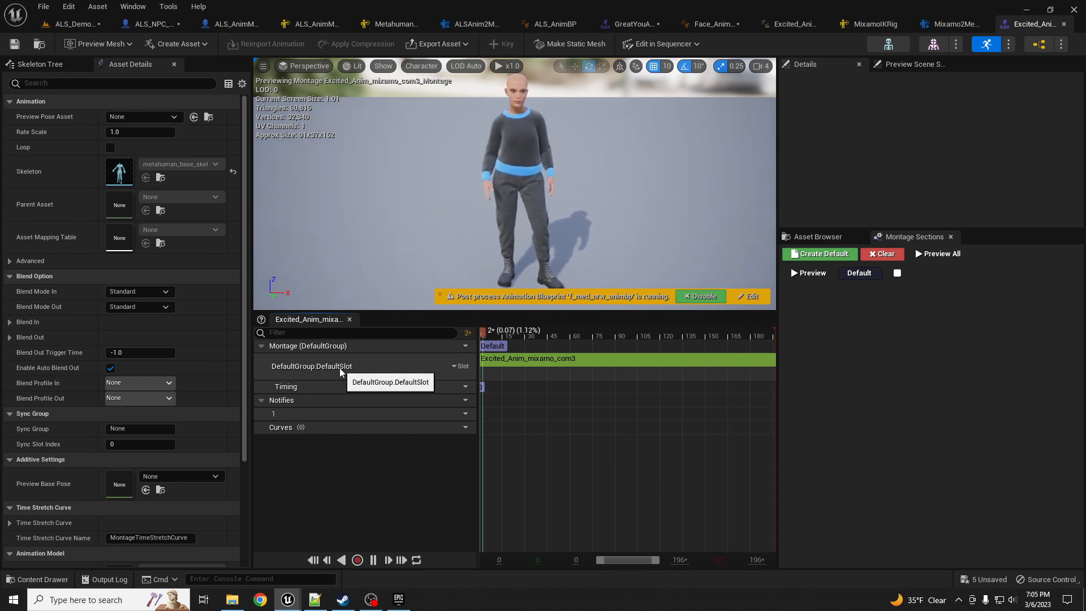
{"action": "left_click", "coordinate": [461, 366]}
{"action": "mouse_move", "coordinate": [508, 396]}
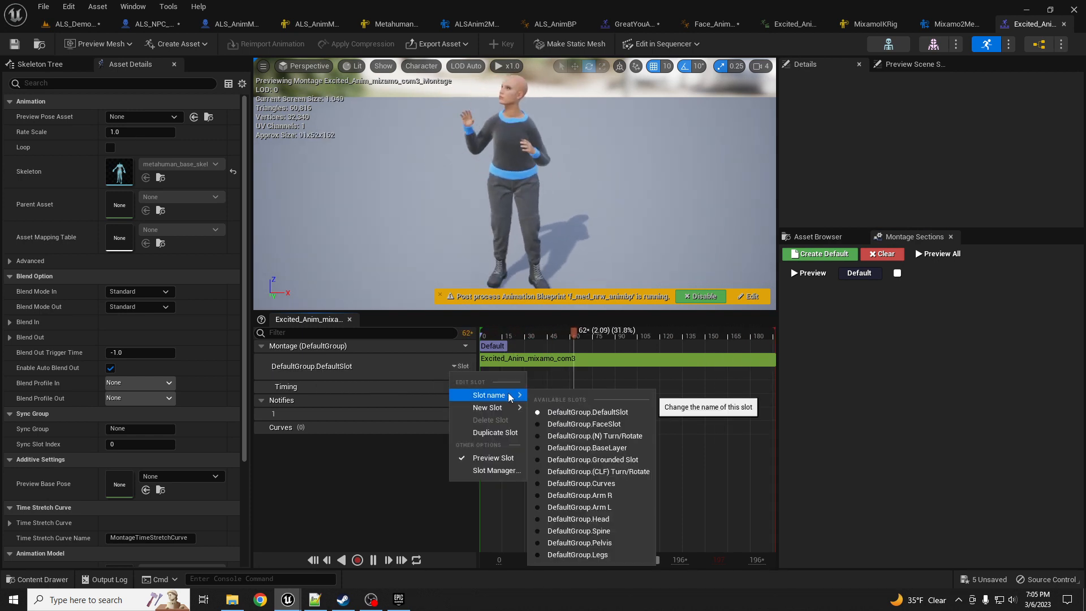
{"action": "left_click", "coordinate": [587, 448]}
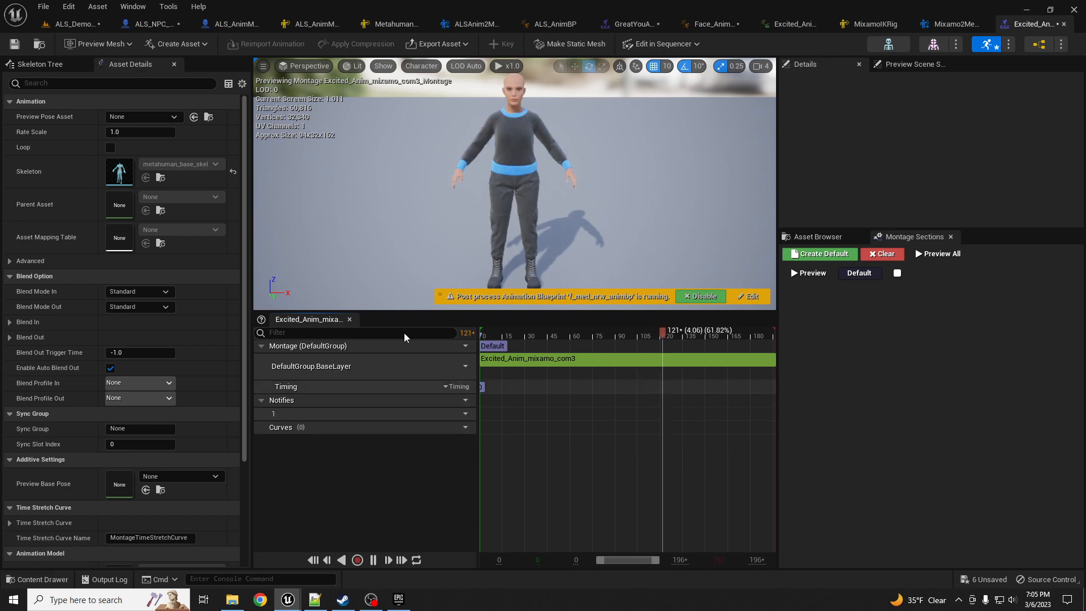
{"action": "left_click", "coordinate": [14, 44]}
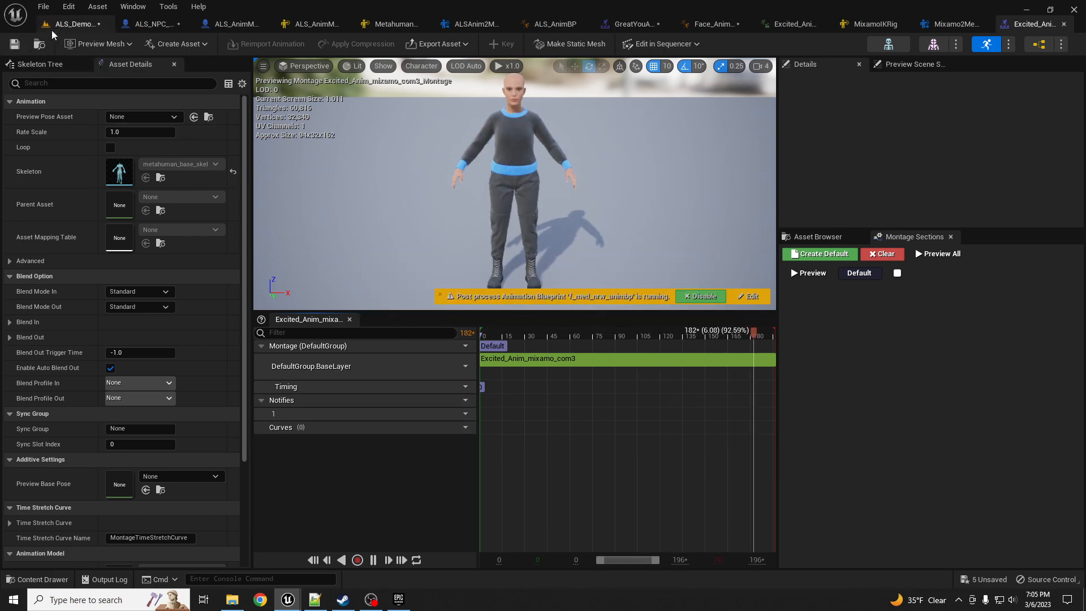
- Play the ALS demo level again and approach the NPC to check the body montage with its new slot
{"action": "left_click", "coordinate": [54, 25]}
{"action": "left_click", "coordinate": [253, 43]}
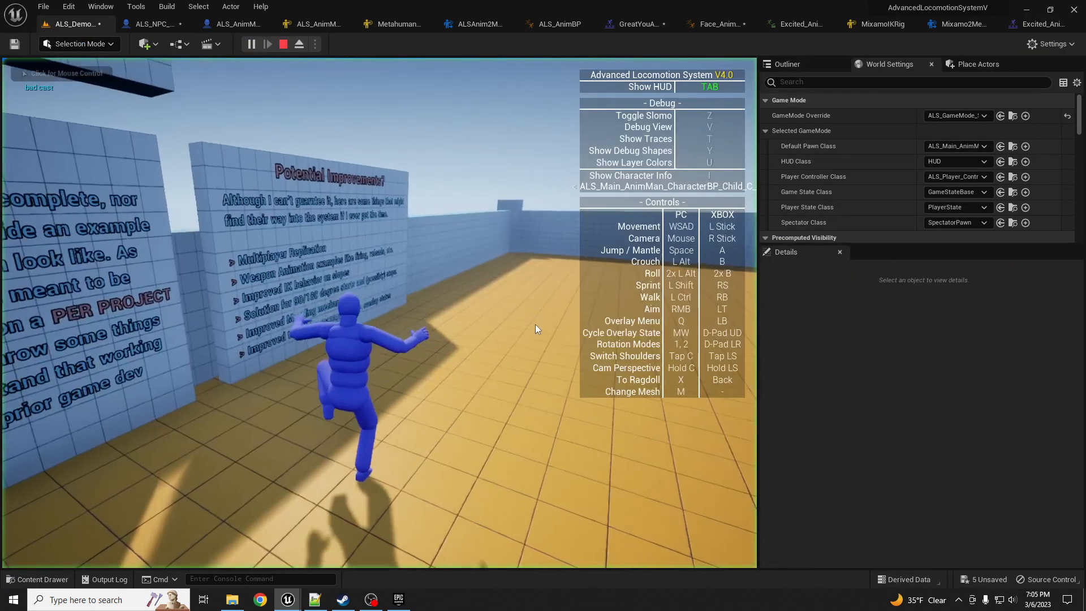
{"action": "left_click", "coordinate": [536, 324]}
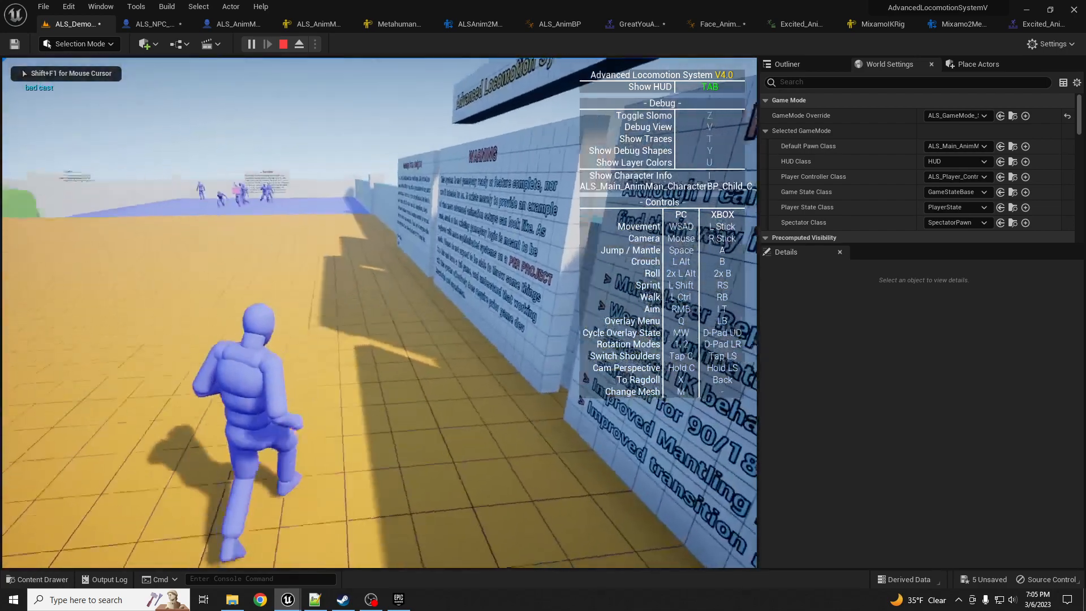
{"action": "key", "text": "w"}
{"action": "key", "text": "c"}
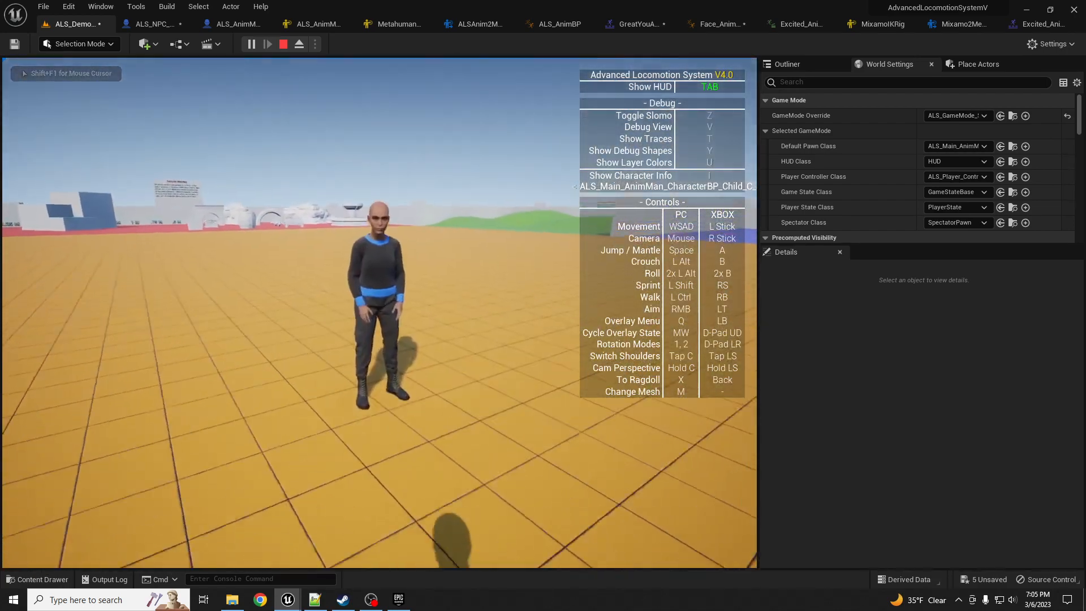
{"action": "key", "text": "w"}
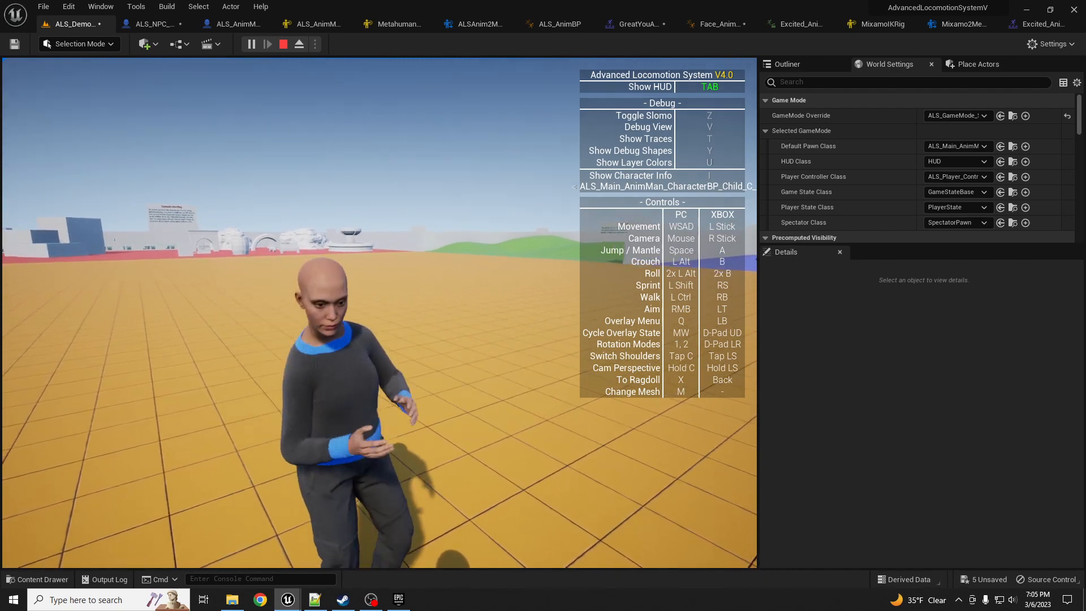
{"action": "key", "text": "w"}
{"action": "key", "text": "a"}
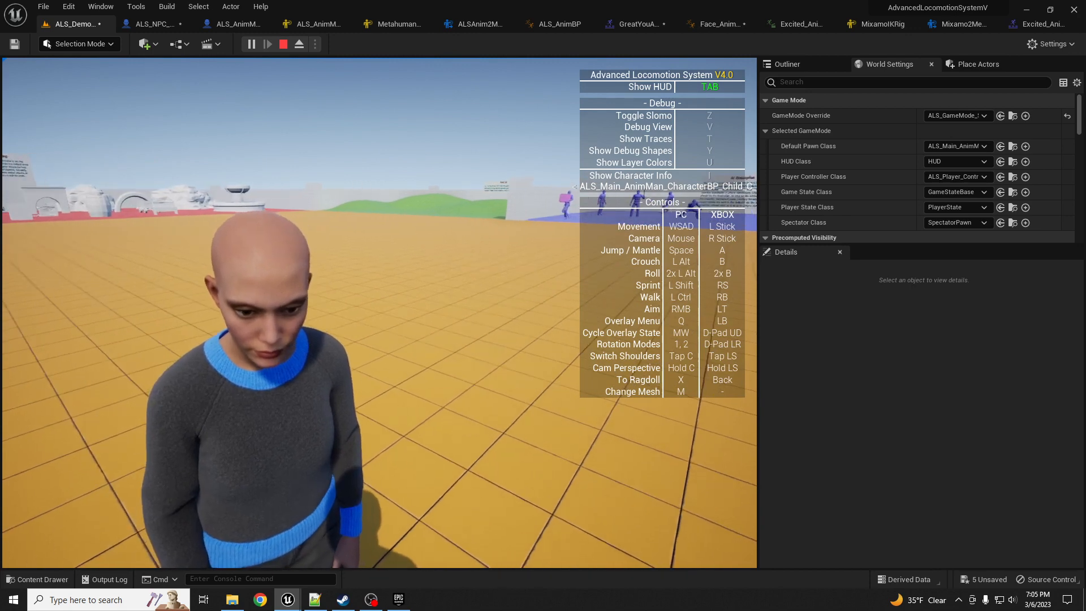
- Circle the NPC at different distances to examine its body and facial animation, and stop the play session
{"action": "key", "text": "a"}
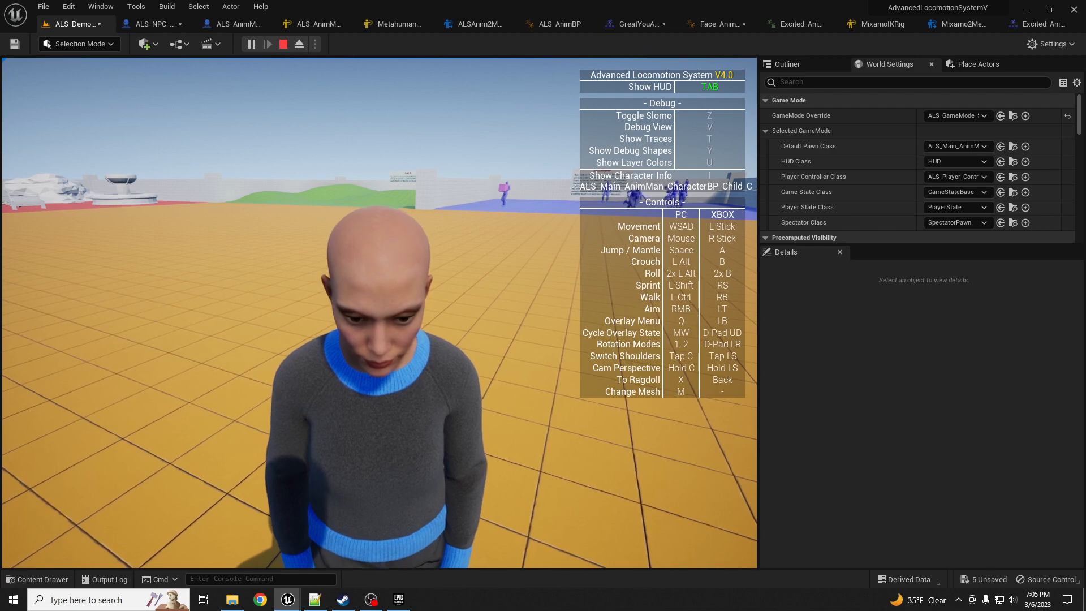
{"action": "key", "text": "d"}
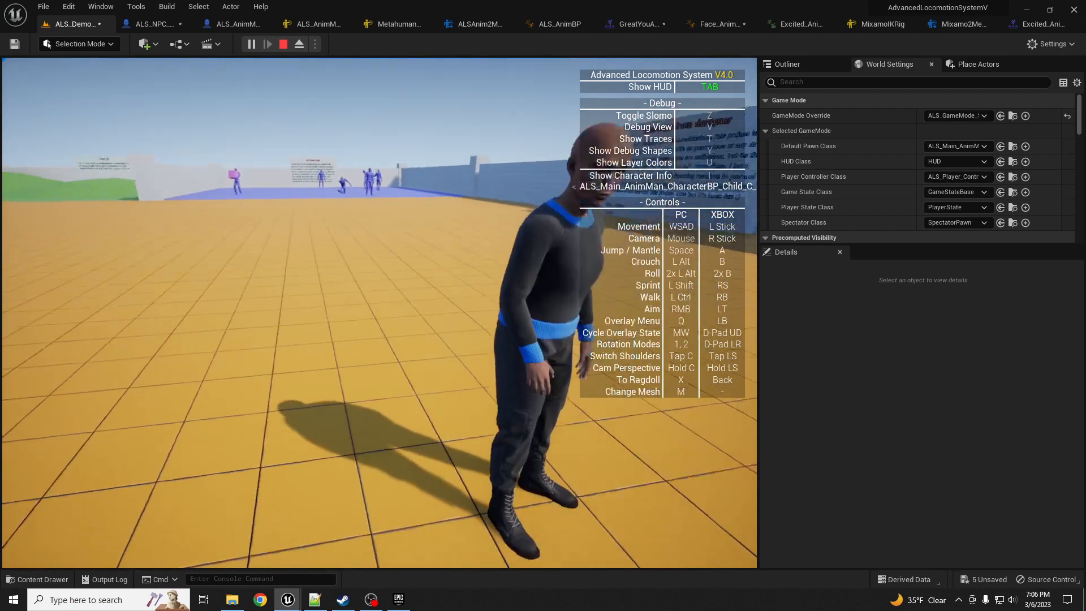
{"action": "key", "text": "s"}
{"action": "key", "text": "s"}
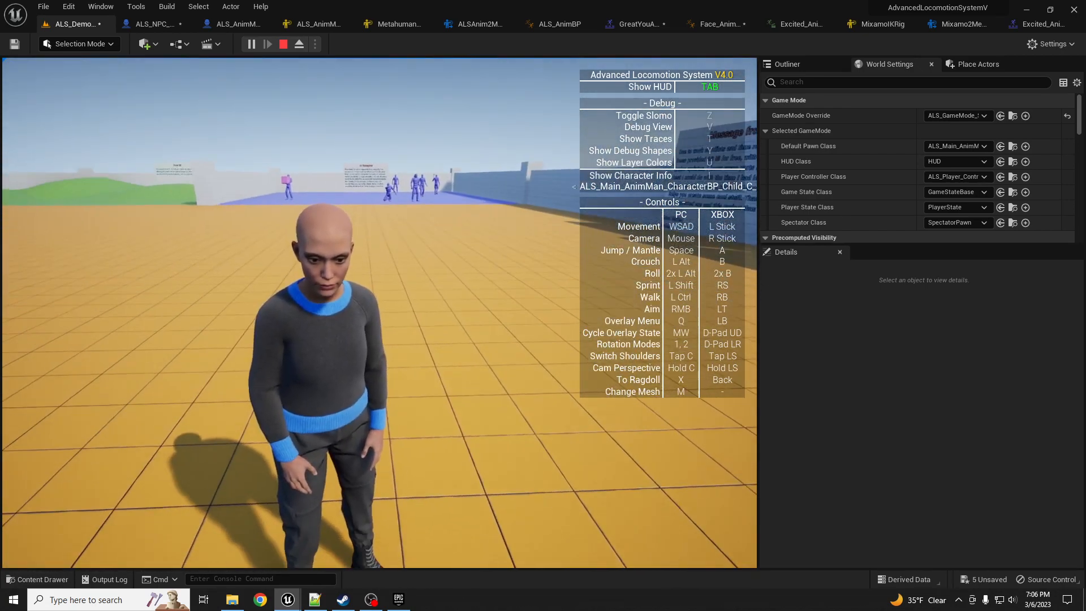
{"action": "key", "text": "d"}
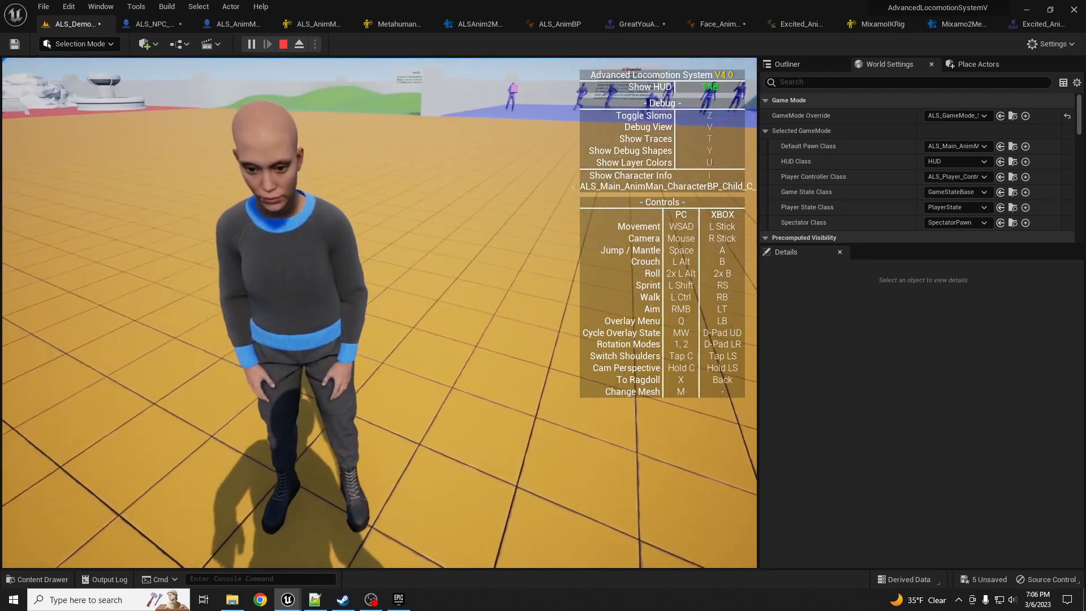
{"action": "key", "text": "s"}
{"action": "key", "text": "w"}
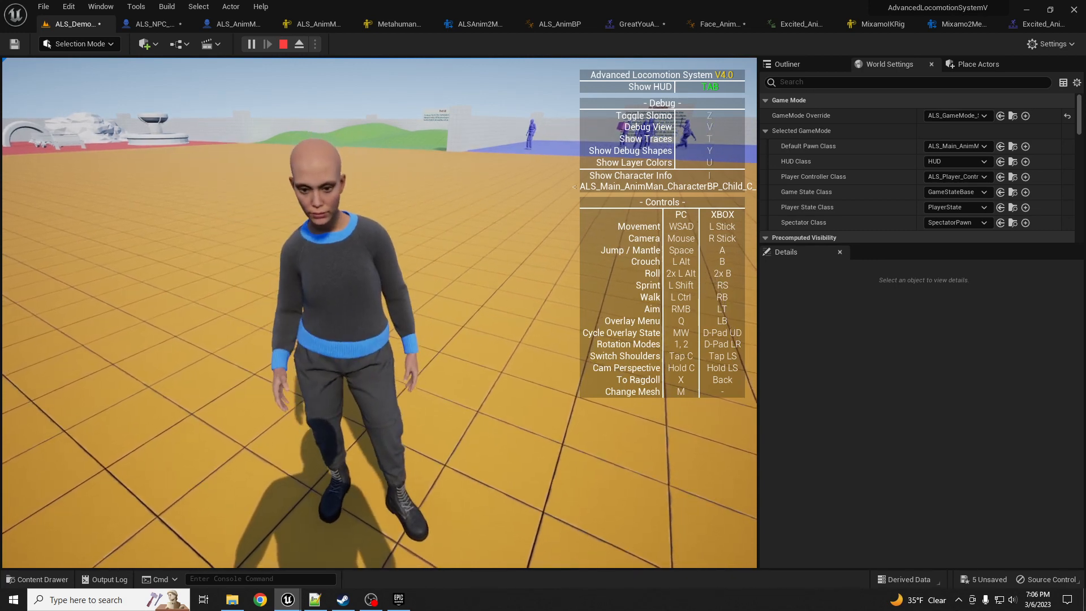
{"action": "key", "text": "a"}
{"action": "key", "text": "w"}
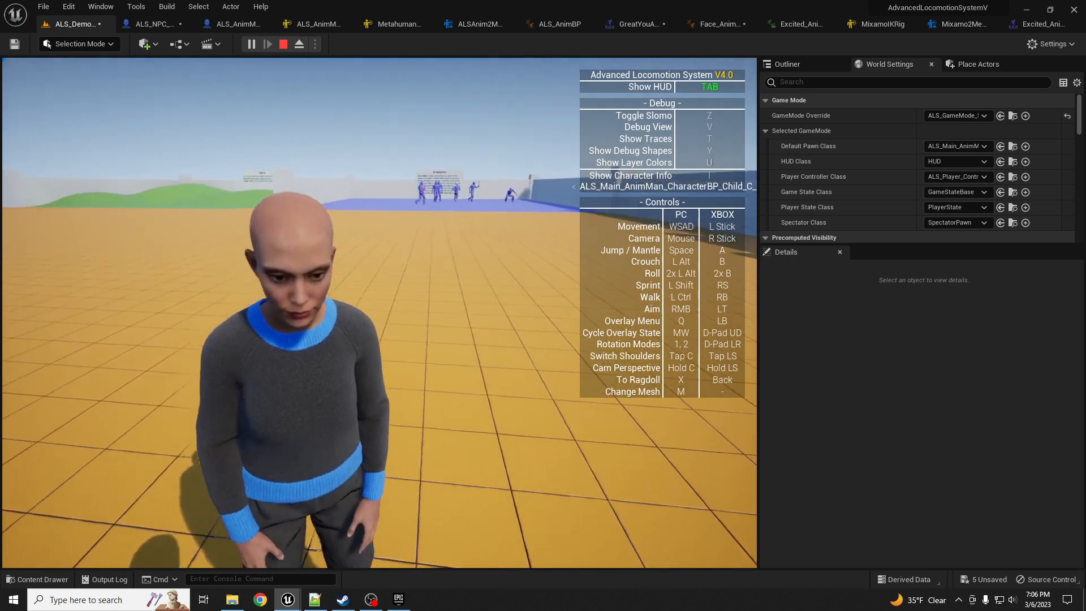
{"action": "key", "text": "a"}
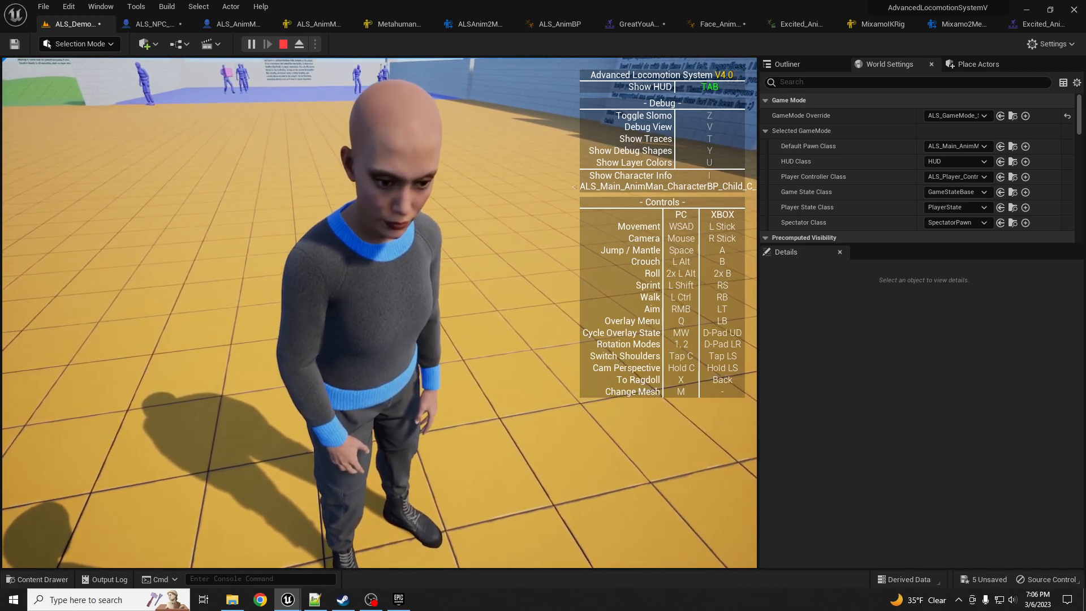
{"action": "key", "text": "Escape"}
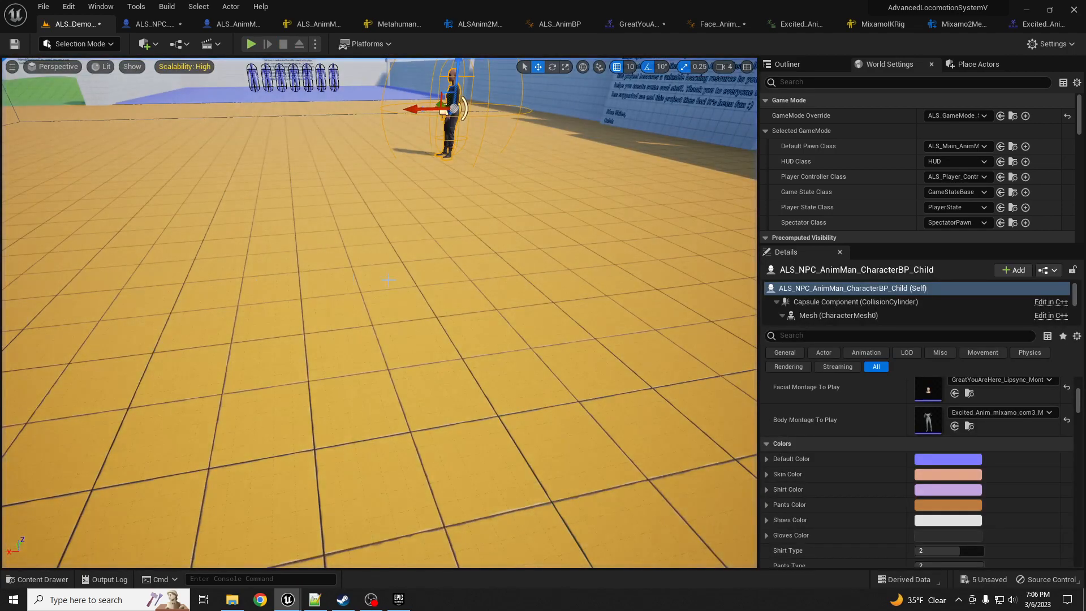
- Frame the NPC's bald head and upper body in the level view and save all modified assets
{"action": "key", "text": "f"}
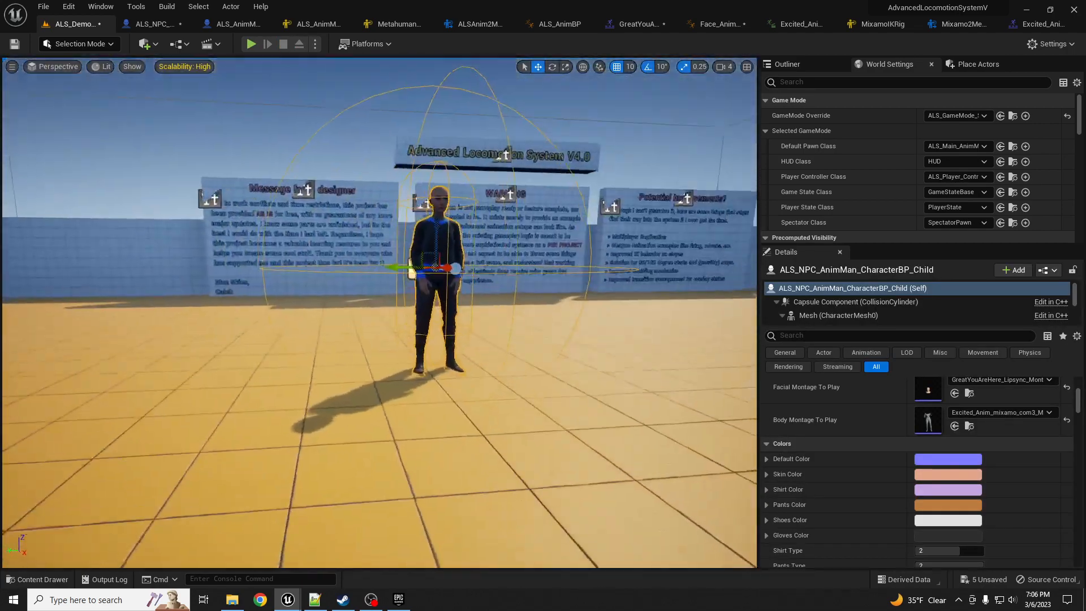
{"action": "key", "text": "w"}
{"action": "right_click_drag", "start_coordinate": [436, 283], "coordinate": [445, 226]}
{"action": "key", "text": "s"}
{"action": "key", "text": "w"}
{"action": "key", "text": "s"}
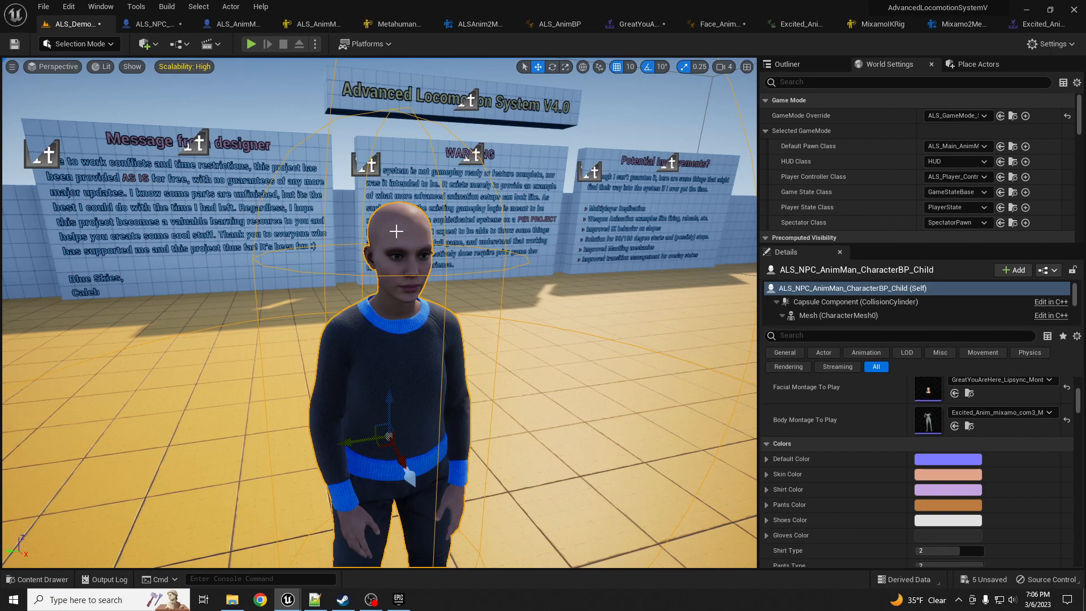
{"action": "key", "text": "ctrl+shift+s"}
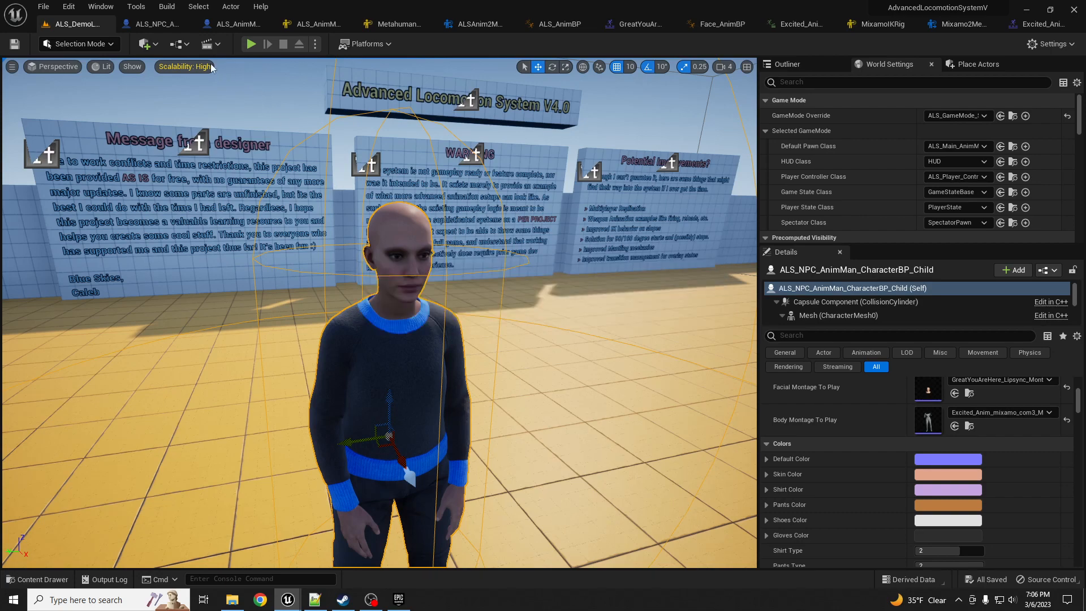
- Add a Groom component to the ALS_NPC_AnimMan_CharacterBP_Child blueprint, keeping the default name
{"action": "left_click", "coordinate": [158, 26]}
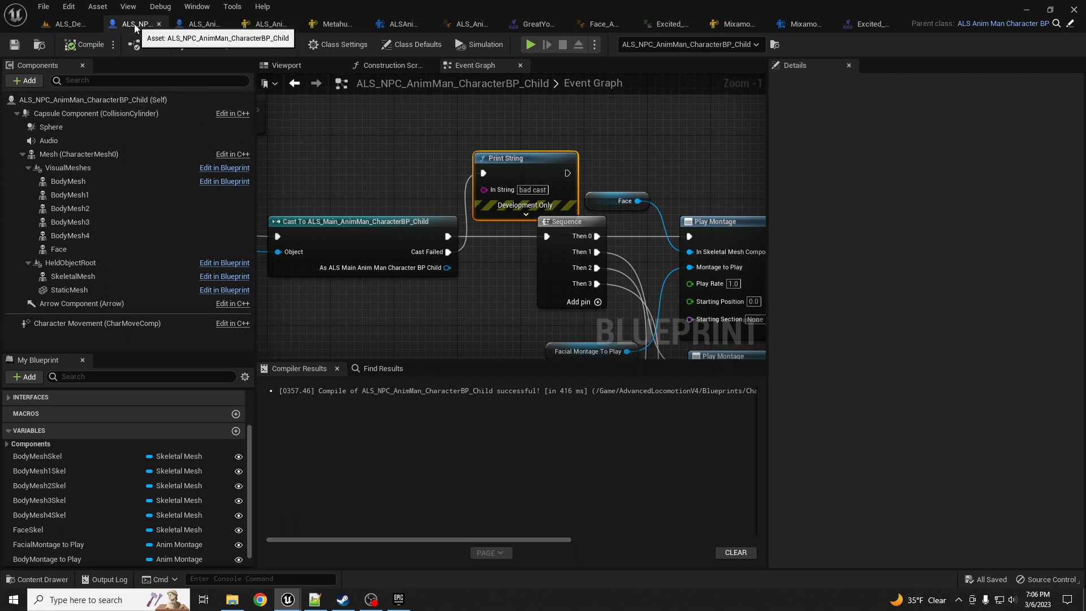
{"action": "left_click", "coordinate": [27, 80]}
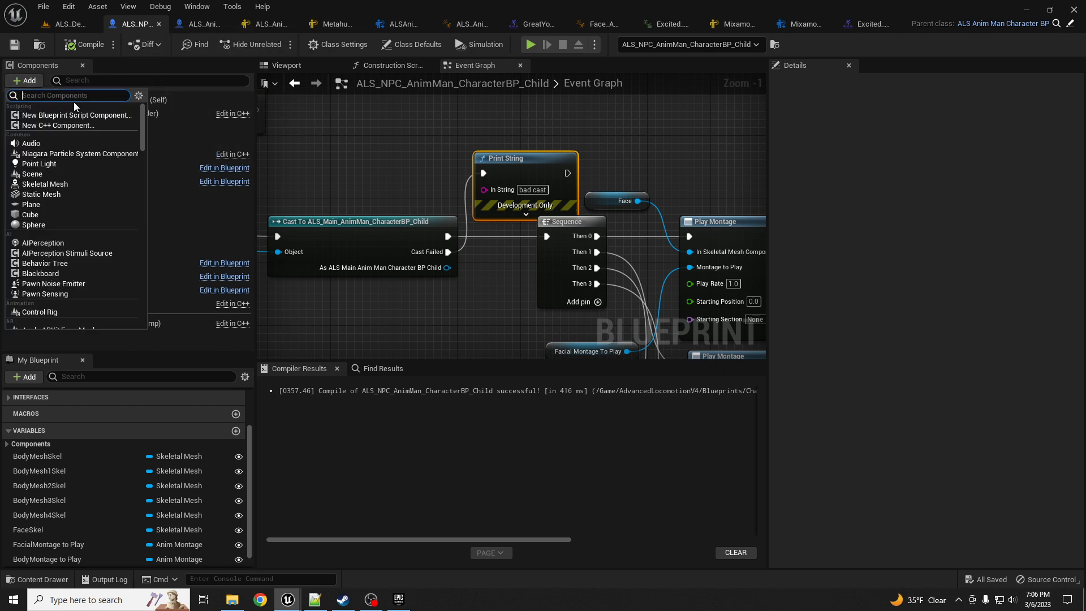
{"action": "type", "text": "groom"}
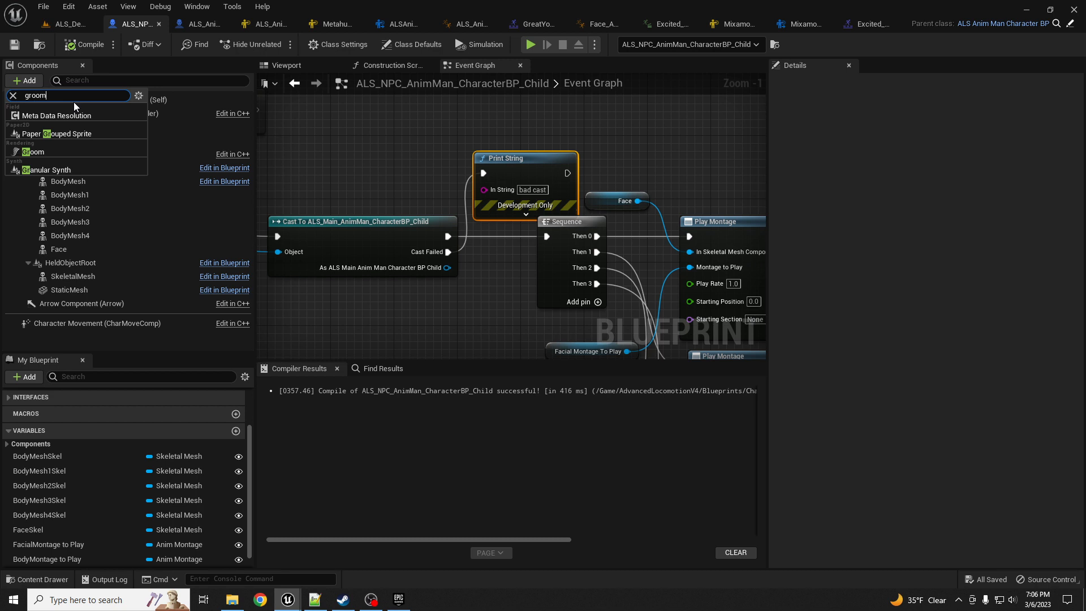
{"action": "left_click", "coordinate": [60, 116]}
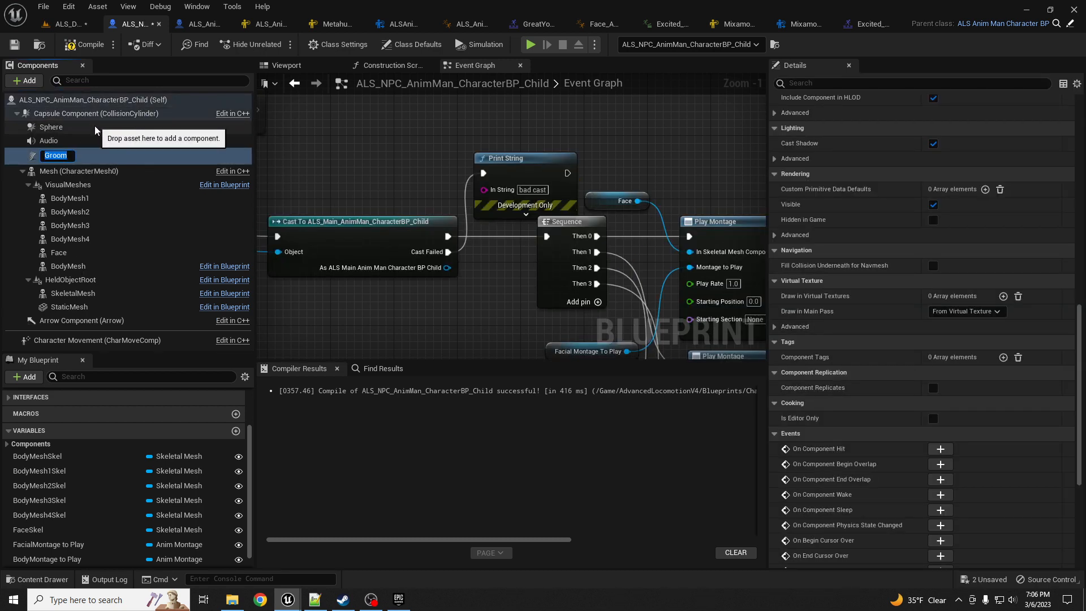
{"action": "key", "text": "Return"}
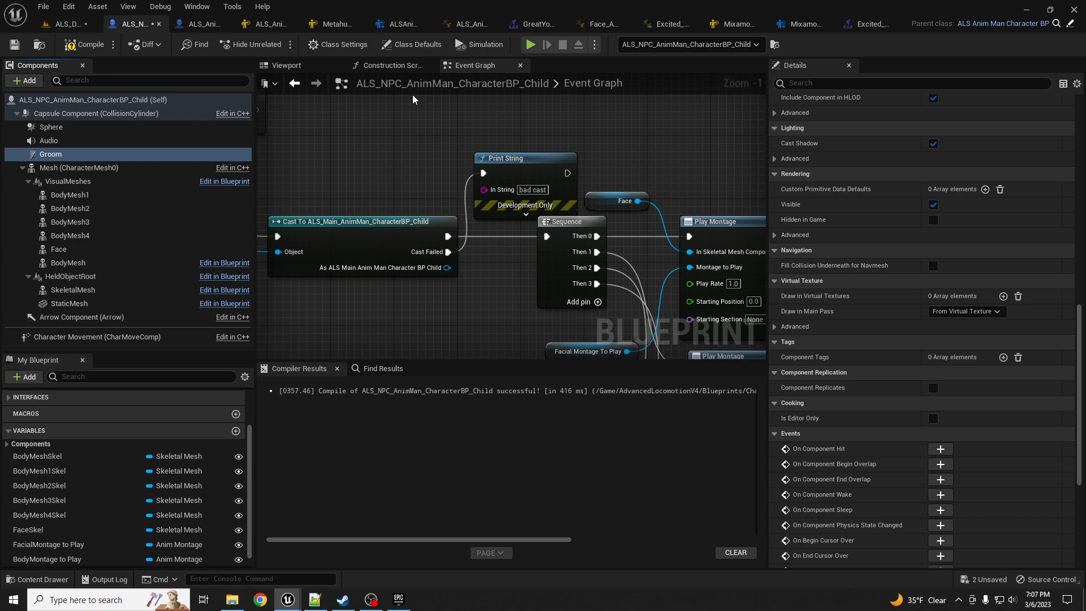
- In the blueprint's Construction Script, move the entry node away from the first Set Skeletal Mesh Asset node to make room for new nodes
{"action": "left_click", "coordinate": [391, 65]}
{"action": "scroll", "coordinate": [387, 179], "scroll_direction": "down", "scroll_amount": 3}
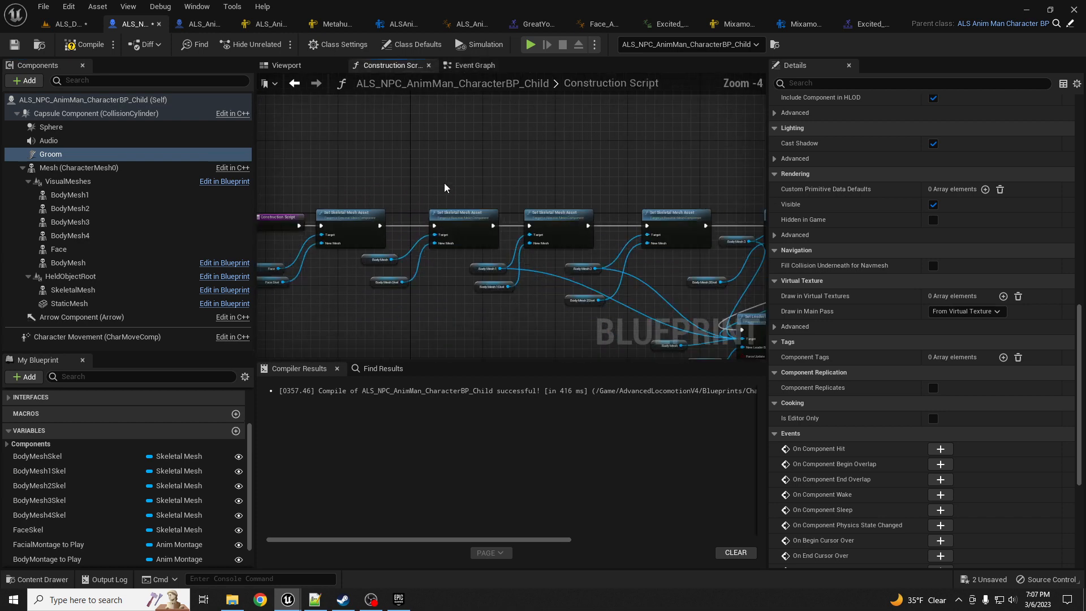
{"action": "right_click_drag", "start_coordinate": [445, 188], "coordinate": [602, 164]}
{"action": "scroll", "coordinate": [363, 195], "scroll_direction": "up", "scroll_amount": 4}
{"action": "right_click_drag", "start_coordinate": [300, 193], "coordinate": [281, 154]}
{"action": "left_click", "coordinate": [281, 154]}
{"action": "left_click_drag", "start_coordinate": [280, 154], "coordinate": [233, 157]}
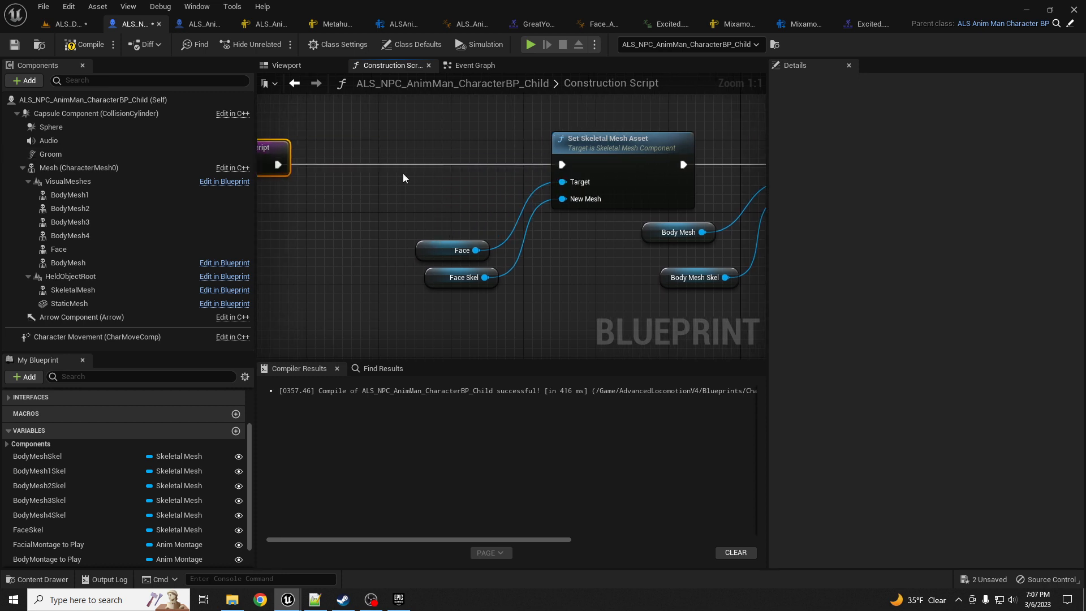
{"action": "right_click_drag", "start_coordinate": [425, 194], "coordinate": [602, 206]}
{"action": "scroll", "coordinate": [602, 206], "scroll_direction": "down", "scroll_amount": 2}
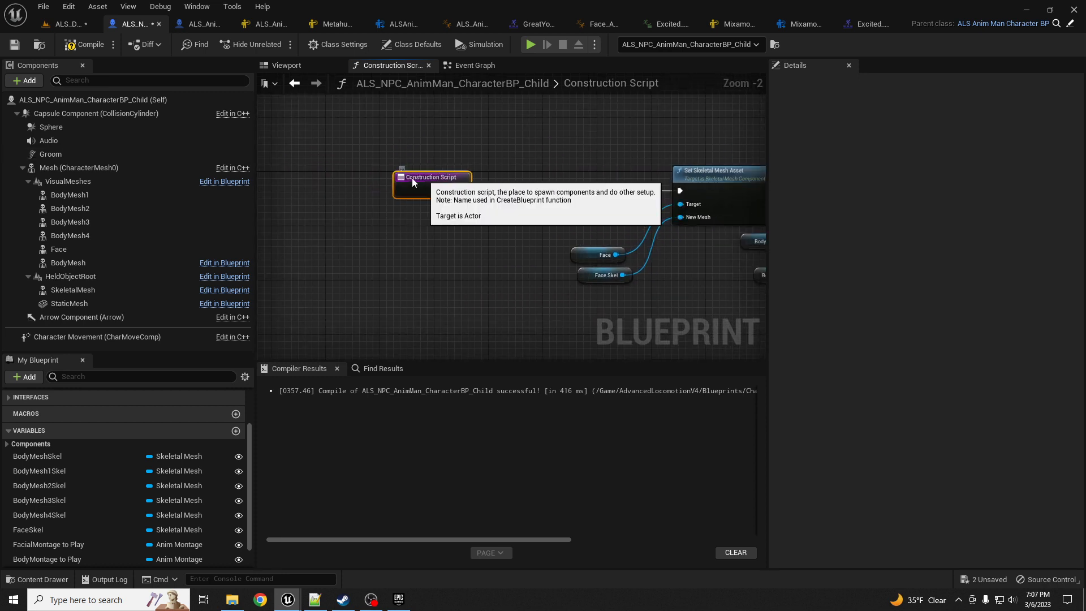
{"action": "left_click_drag", "start_coordinate": [436, 178], "coordinate": [334, 180]}
- Add a Groom reference to the graph and insert a Set Groom Asset node for it right after the Construction Script entry
{"action": "left_click_drag", "start_coordinate": [48, 154], "coordinate": [447, 209]}
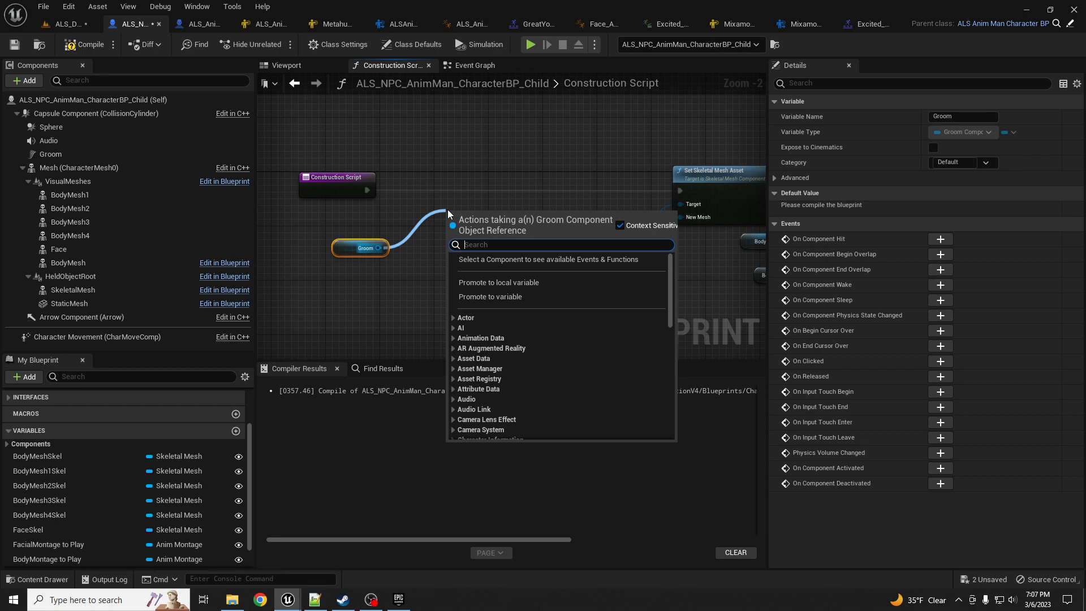
{"action": "type", "text": "set gr"}
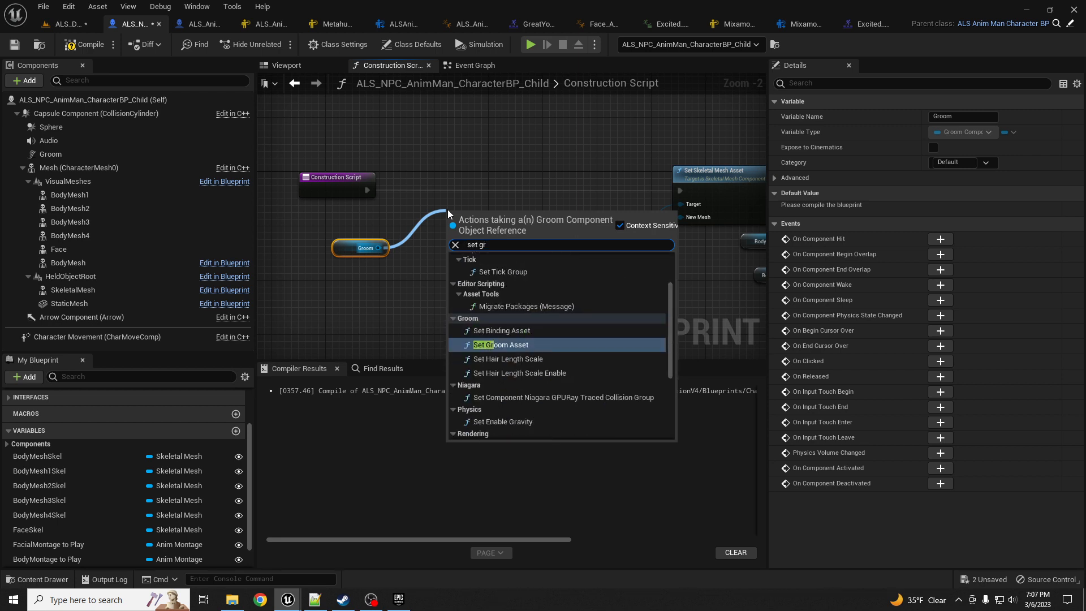
{"action": "key", "text": "Return"}
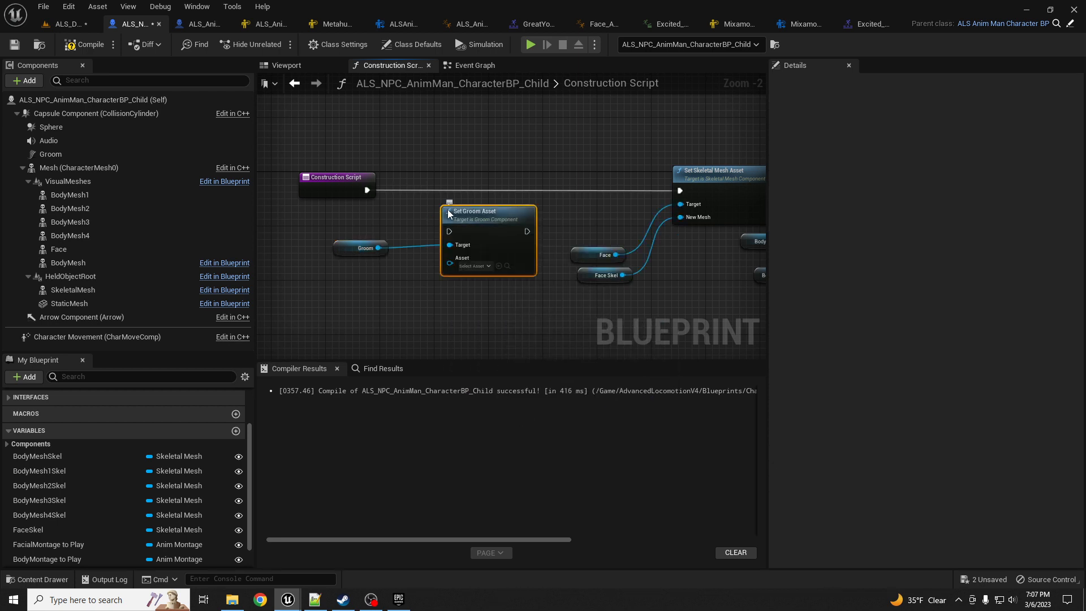
{"action": "left_click_drag", "start_coordinate": [464, 210], "coordinate": [442, 168]}
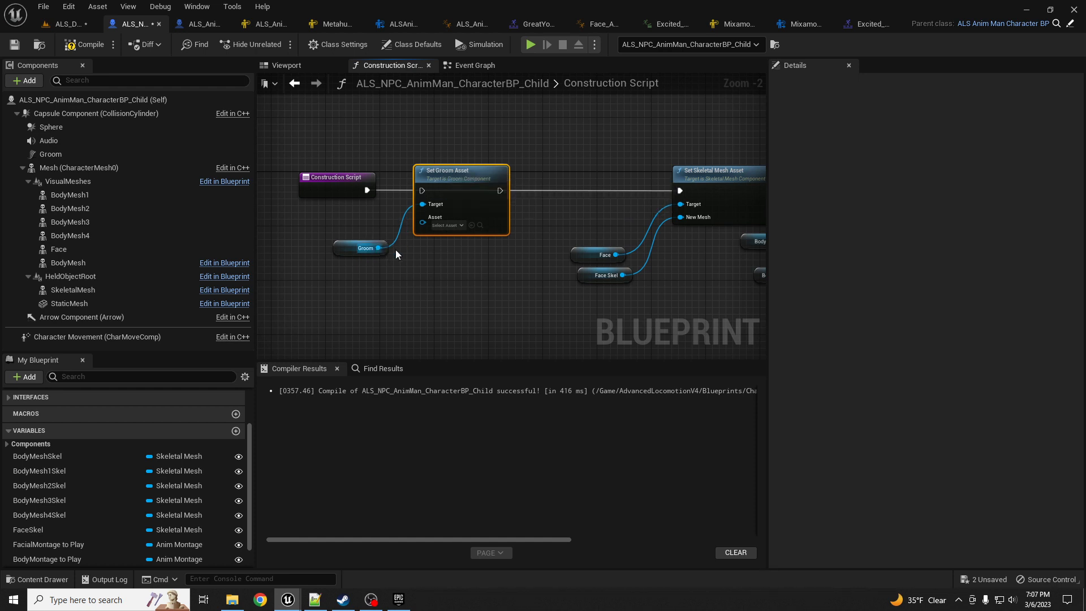
- Add a Set Binding Asset node targeting Groom and wire it between Set Groom Asset and the first Set Skeletal Mesh Asset node
{"action": "left_click_drag", "start_coordinate": [378, 248], "coordinate": [488, 250]}
{"action": "type", "text": "s"}
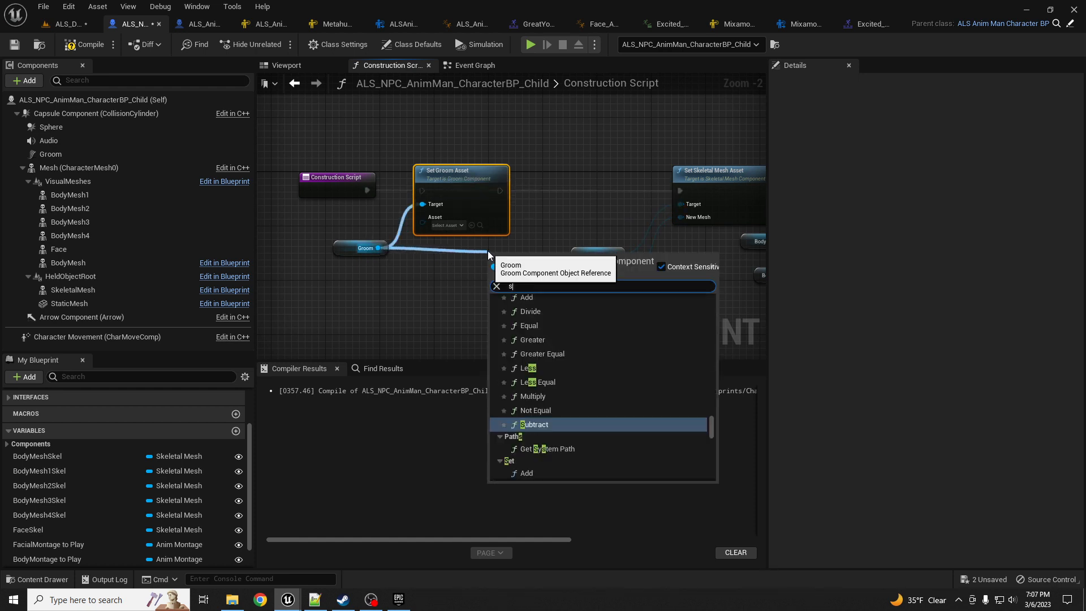
{"action": "type", "text": "et bin"}
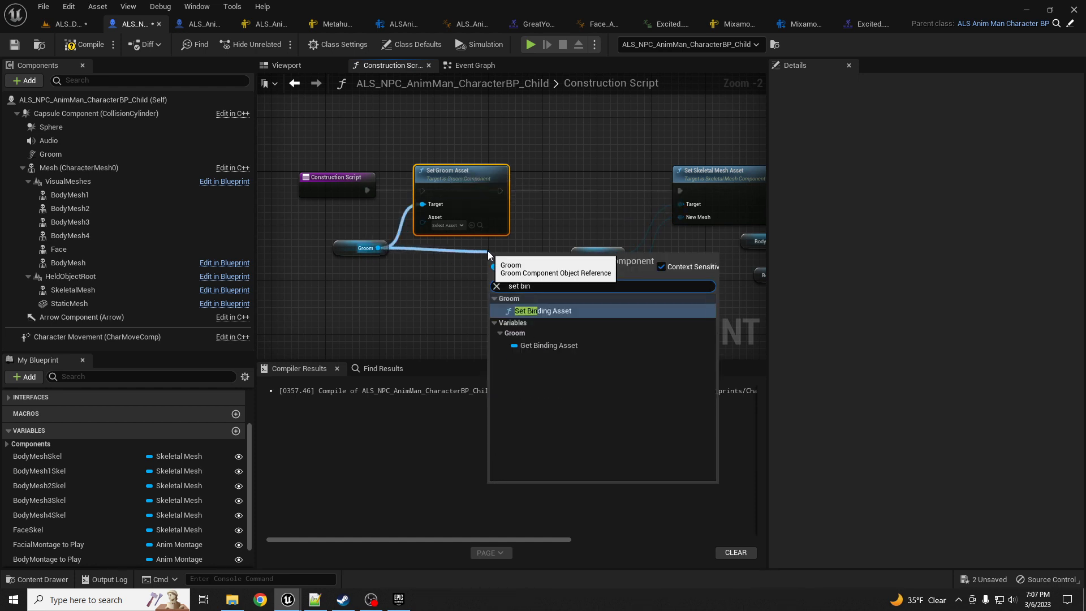
{"action": "key", "text": "Return"}
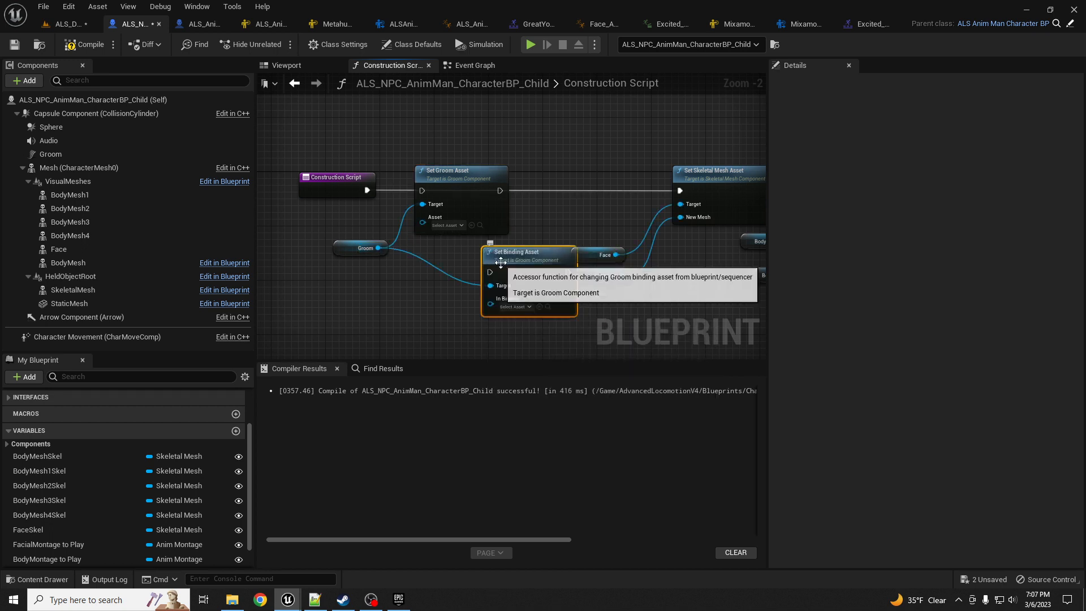
{"action": "left_click_drag", "start_coordinate": [508, 255], "coordinate": [538, 194]}
{"action": "left_click_drag", "start_coordinate": [615, 190], "coordinate": [680, 190]}
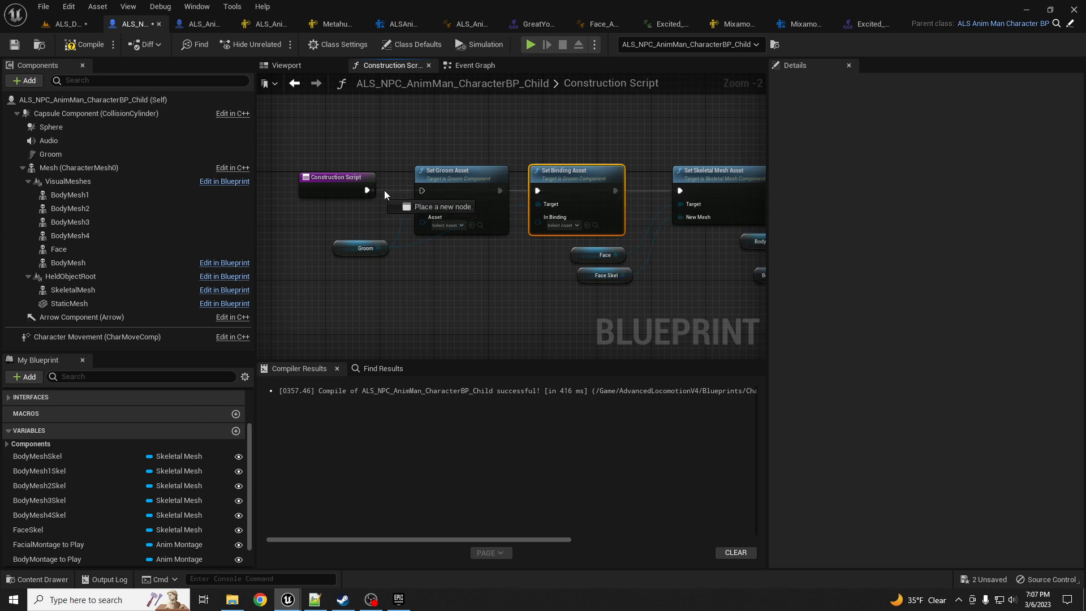
- Promote the Asset input of Set Groom Asset to a variable named GroomAsset
{"action": "left_click_drag", "start_coordinate": [418, 224], "coordinate": [372, 278]}
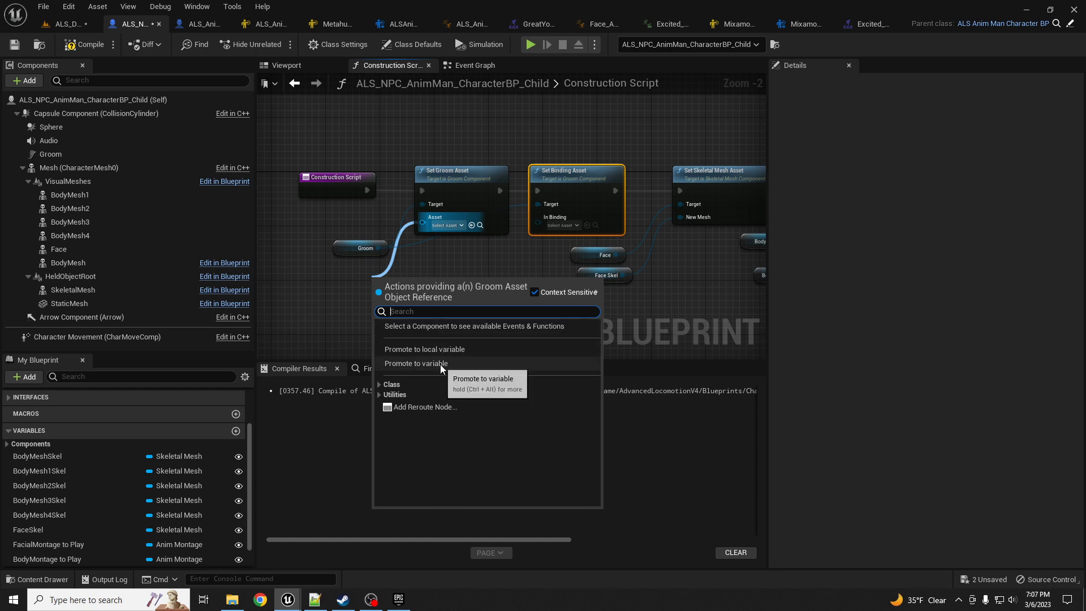
{"action": "left_click", "coordinate": [418, 363]}
{"action": "left_click_drag", "start_coordinate": [387, 290], "coordinate": [367, 283]}
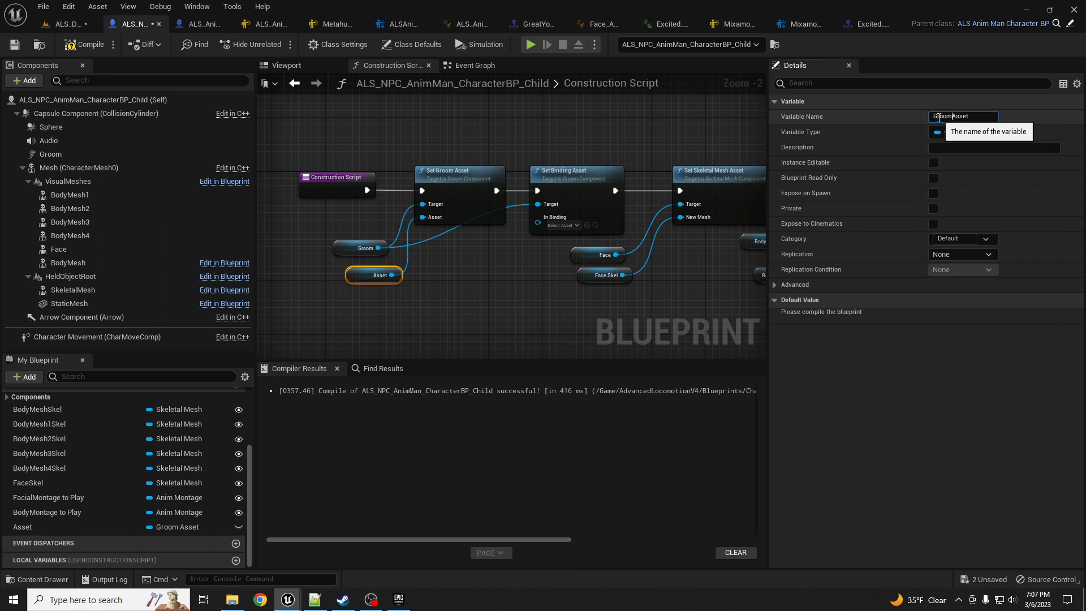
{"action": "key", "text": "Return"}
- Promote the In Binding input of Set Binding Asset to a variable named Groom Binding
{"action": "left_click_drag", "start_coordinate": [537, 222], "coordinate": [473, 273]}
{"action": "left_click", "coordinate": [504, 335]}
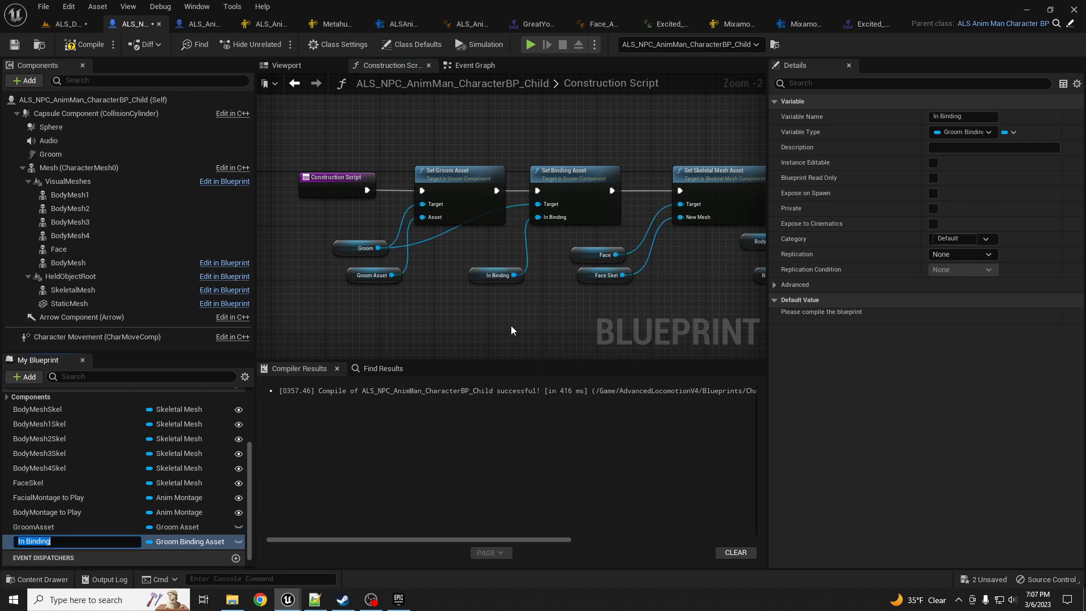
{"action": "left_click", "coordinate": [478, 272]}
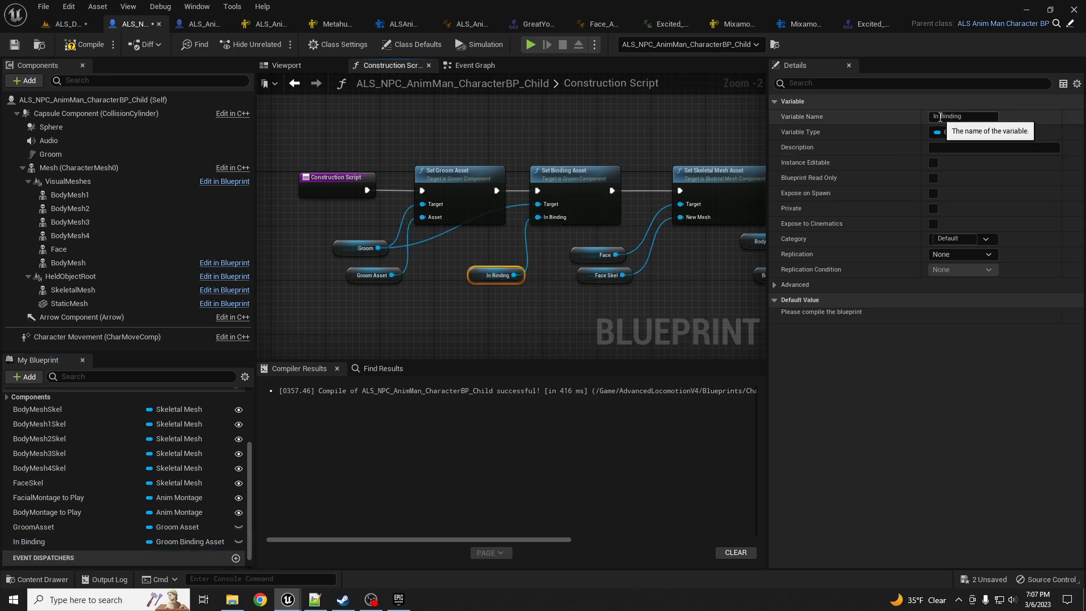
{"action": "left_click", "coordinate": [912, 117]}
{"action": "type", "text": "Groom"}
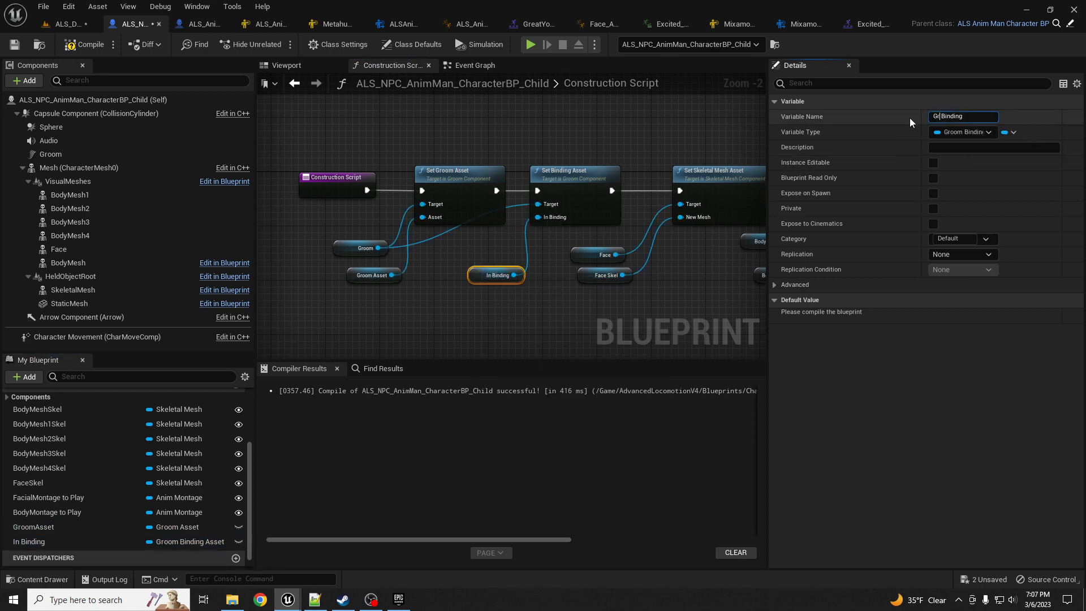
{"action": "key", "text": "Return"}
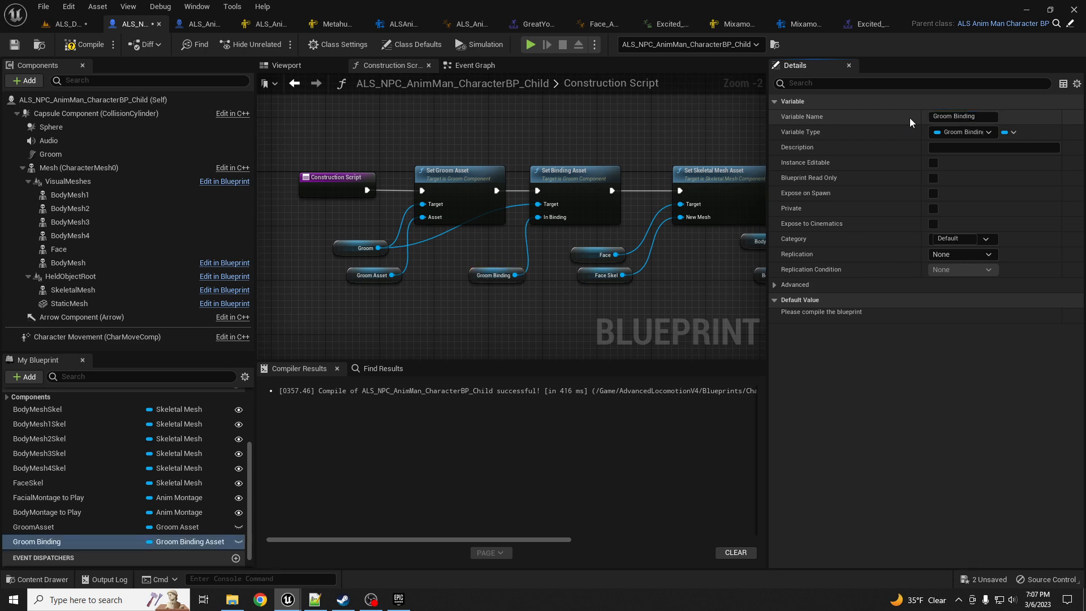
- Make the GroomAsset and Groom Binding variables instance editable and compile the blueprint
{"action": "left_click", "coordinate": [239, 527]}
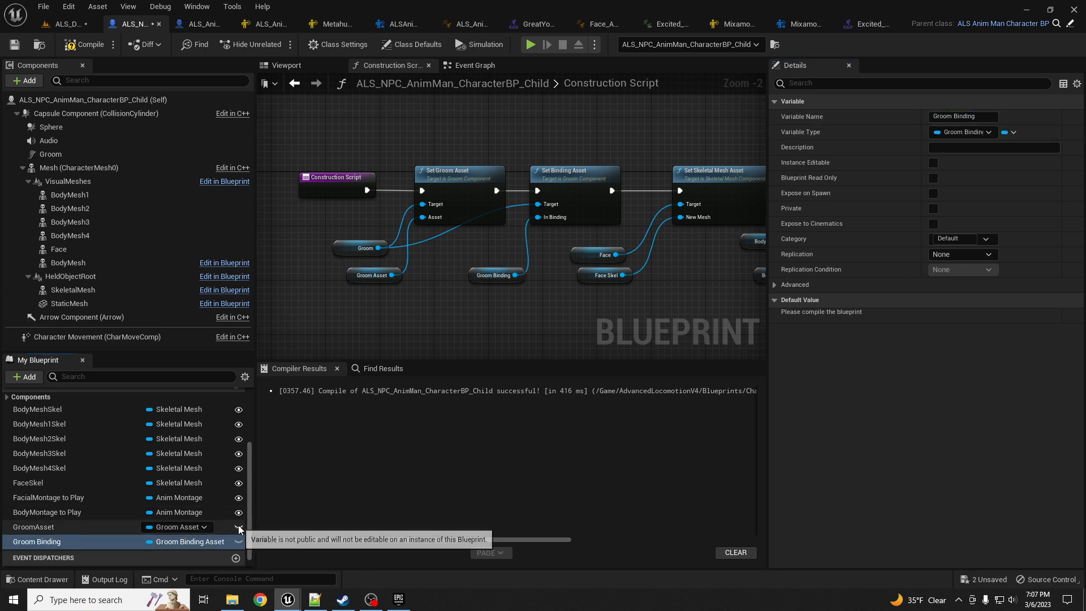
{"action": "left_click", "coordinate": [239, 542]}
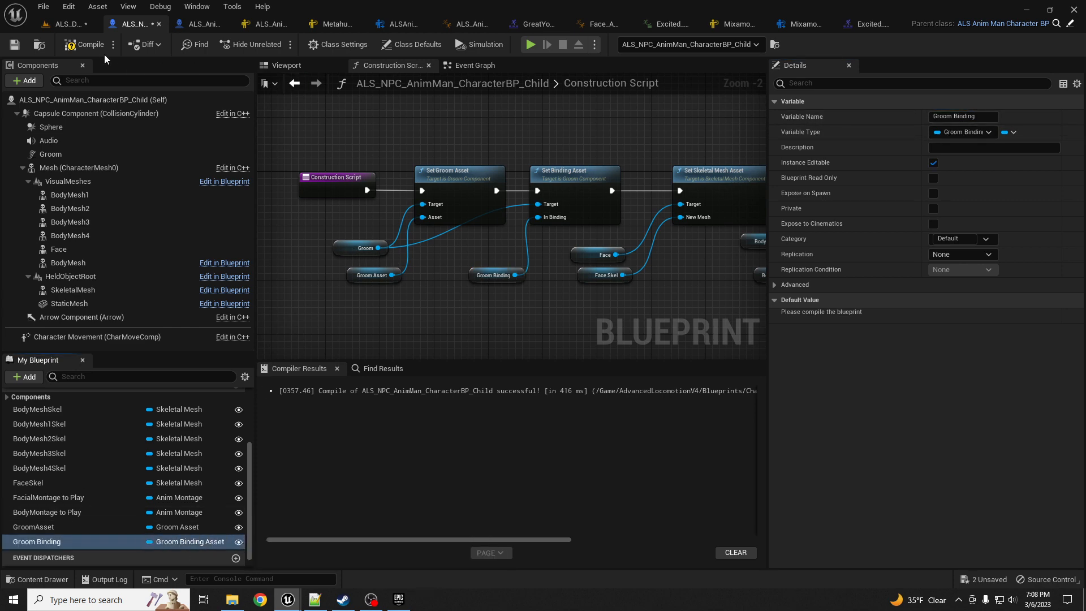
{"action": "left_click", "coordinate": [85, 45]}
- In the demo level, search the MetaHumans/Vivian folder for "hair" and assign Hair_S_Pixie as the NPC's Groom Asset
{"action": "left_click", "coordinate": [67, 24]}
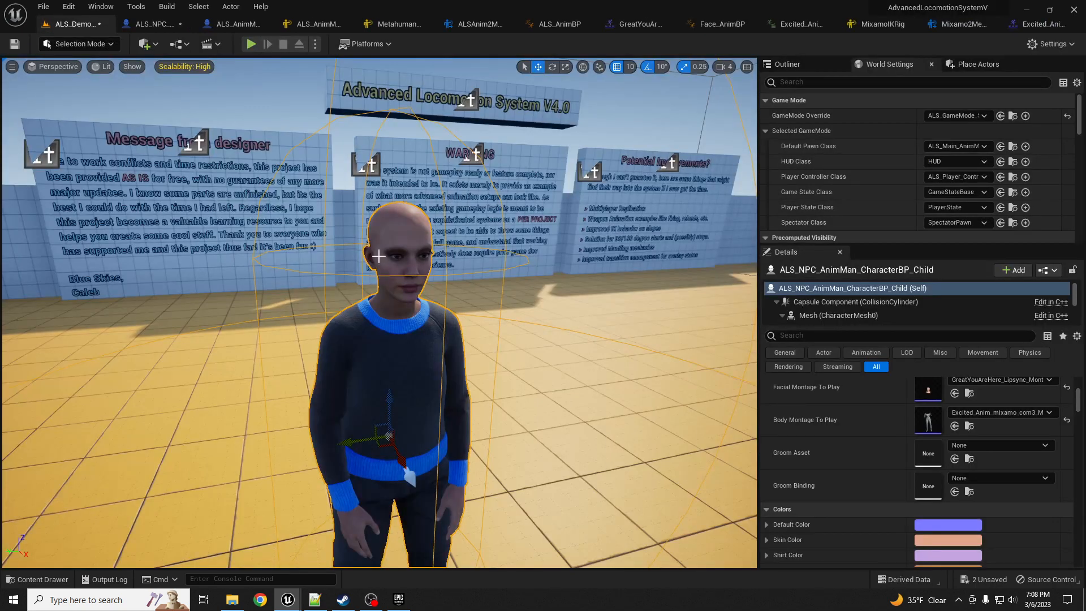
{"action": "right_click_drag", "start_coordinate": [444, 296], "coordinate": [438, 314]}
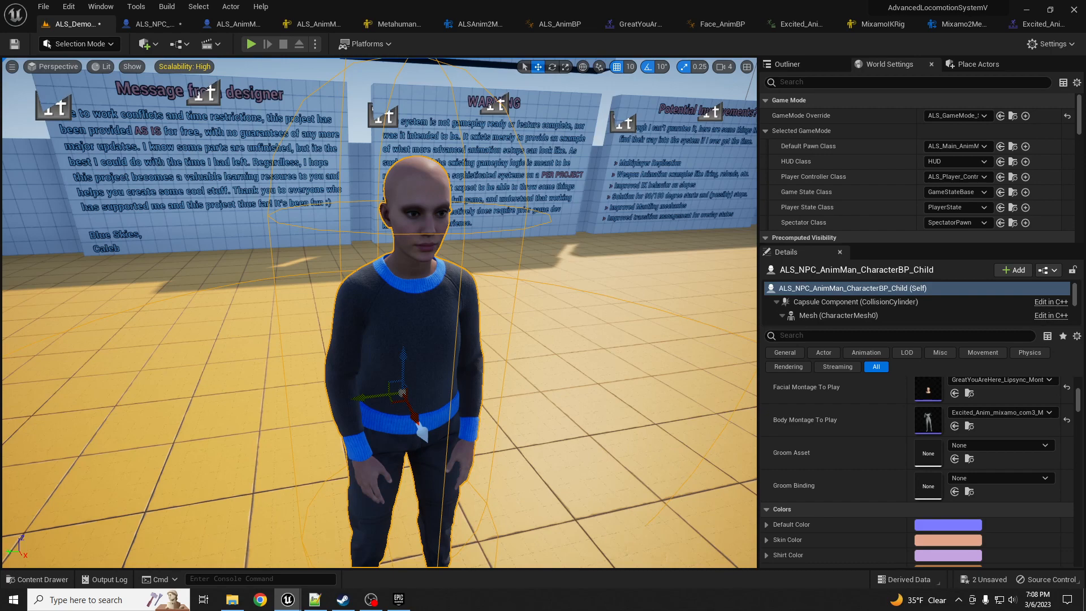
{"action": "left_click_drag", "start_coordinate": [0, 91], "coordinate": [846, 73]}
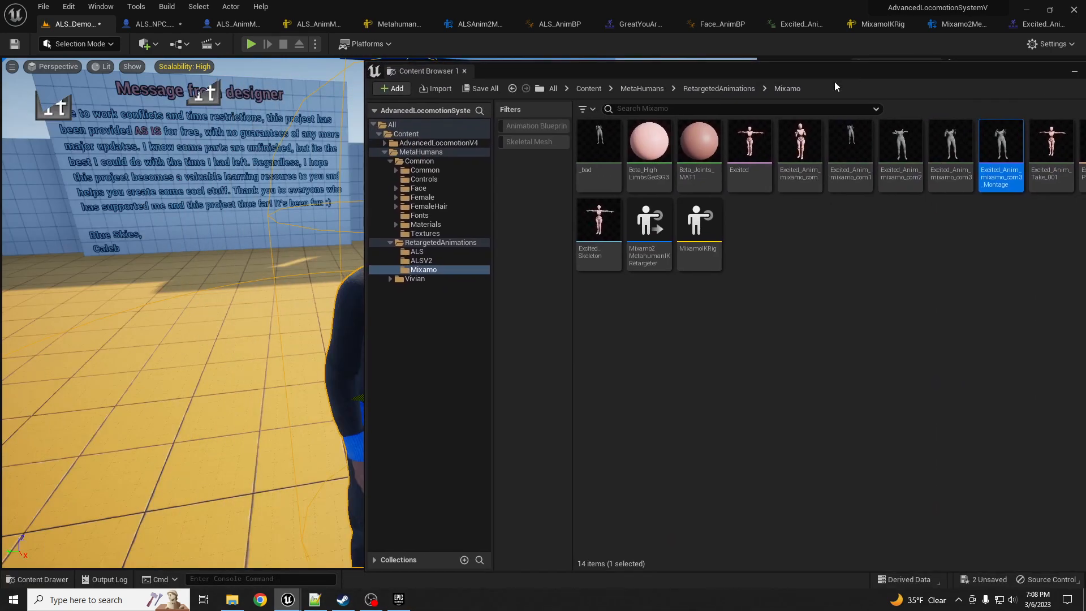
{"action": "double_click", "coordinate": [396, 280]}
{"action": "left_click", "coordinate": [650, 114]}
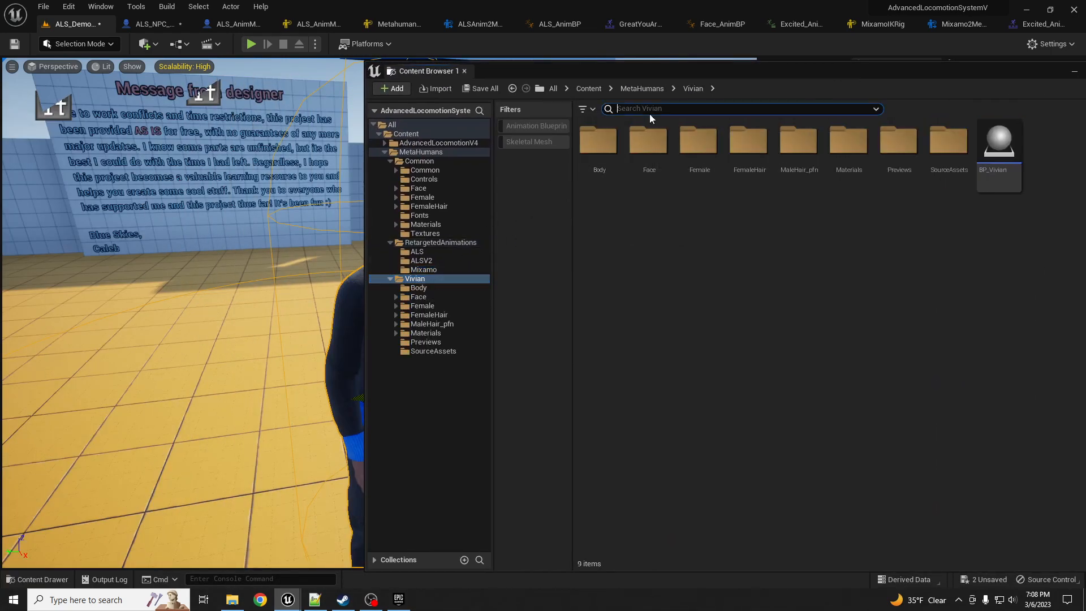
{"action": "type", "text": "hair"}
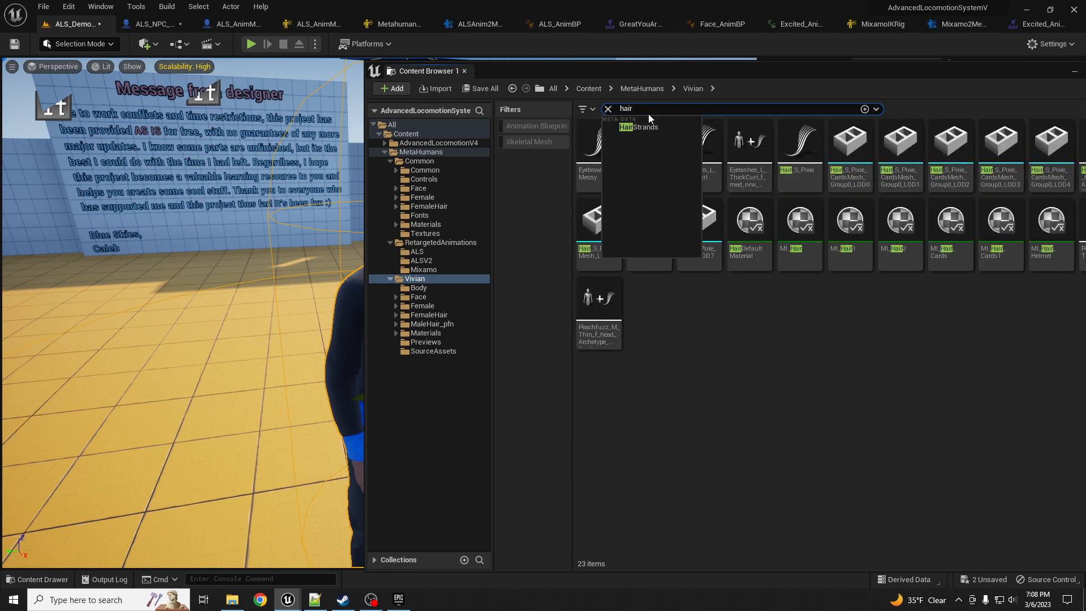
{"action": "left_click", "coordinate": [759, 329]}
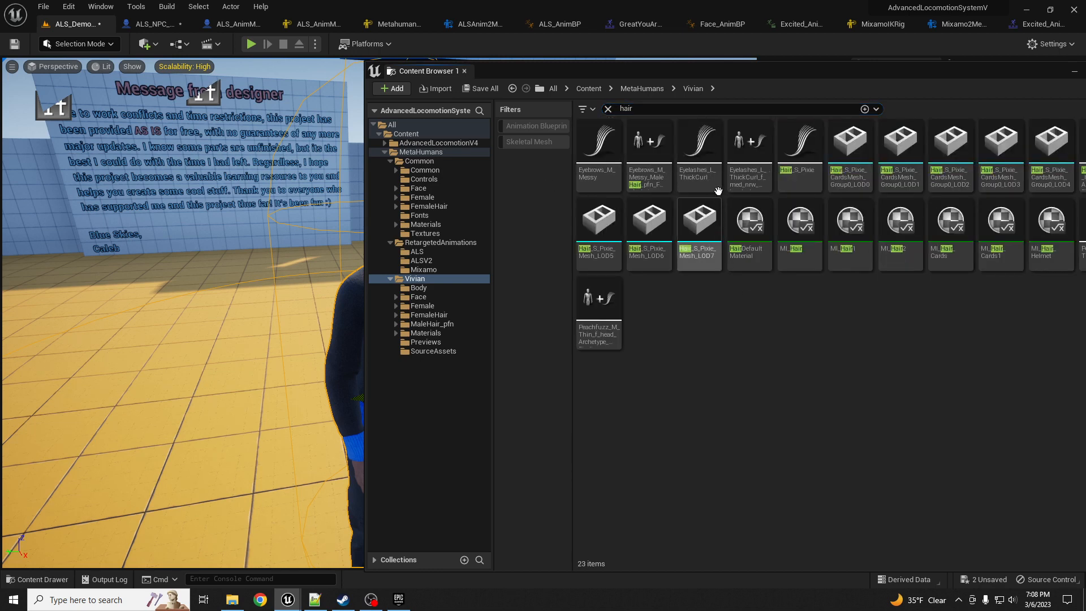
{"action": "left_click", "coordinate": [798, 150]}
{"action": "left_click_drag", "start_coordinate": [812, 83], "coordinate": [56, 63]}
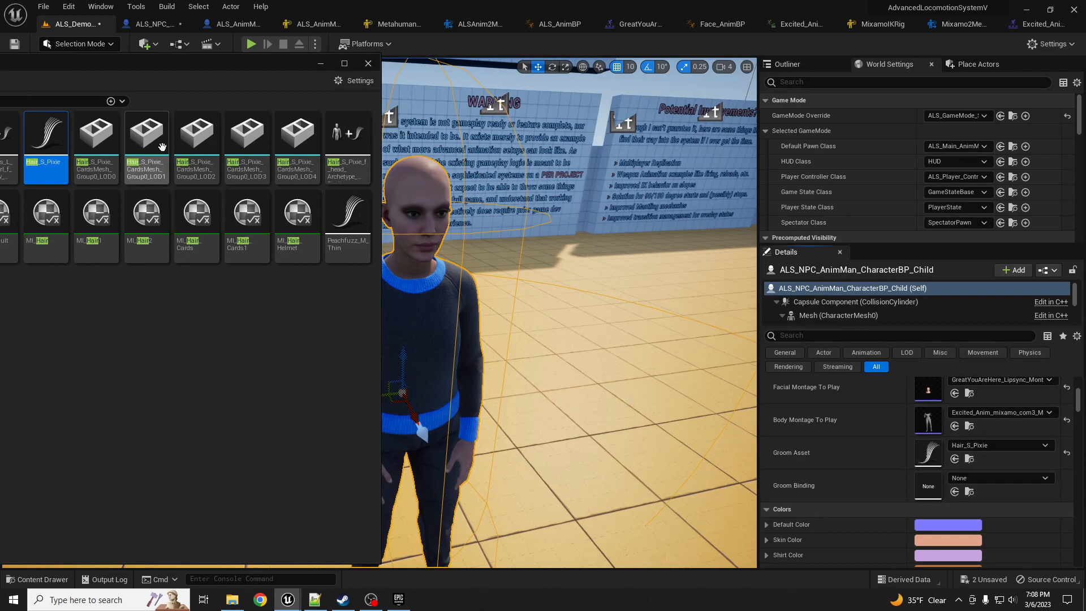
- Assign the Hair_S_Pixie_f_head_Archetype binding asset as the NPC's Groom Binding
{"action": "left_click_drag", "start_coordinate": [159, 85], "coordinate": [372, 67]}
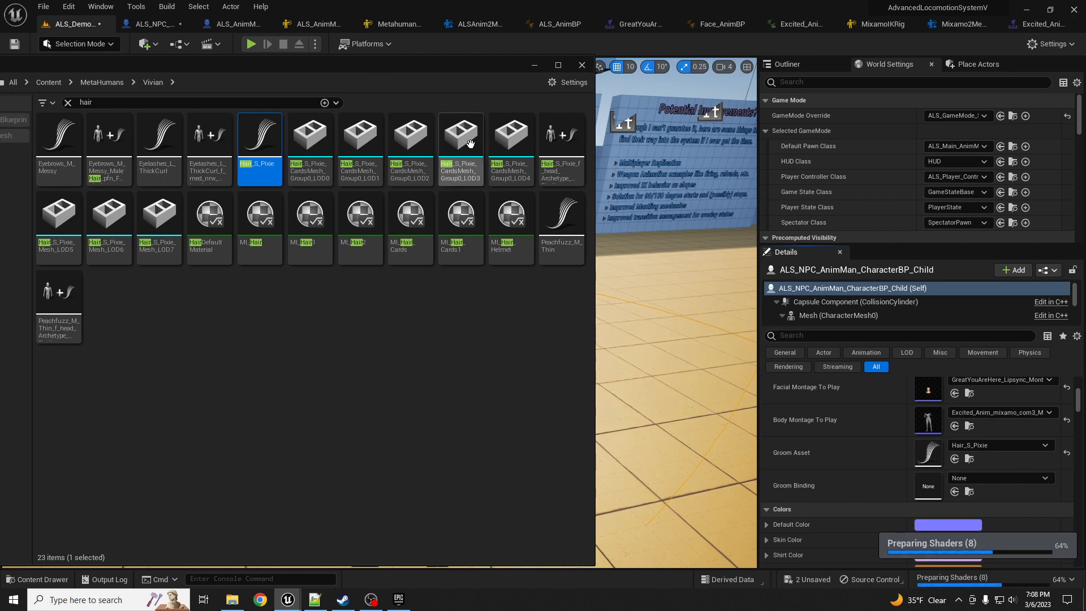
{"action": "left_click", "coordinate": [563, 148]}
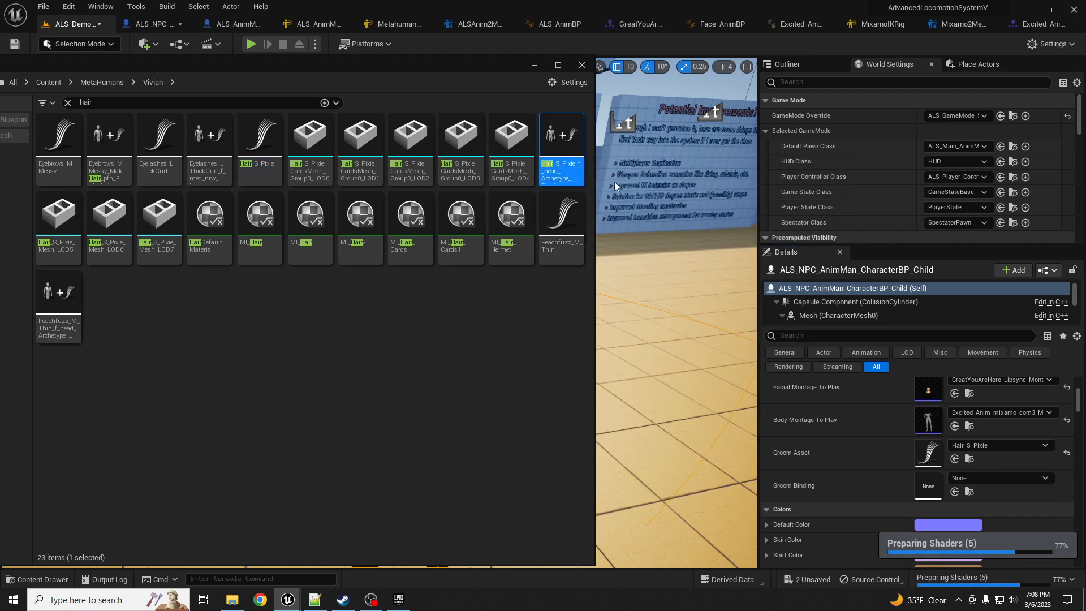
{"action": "left_click", "coordinate": [955, 491]}
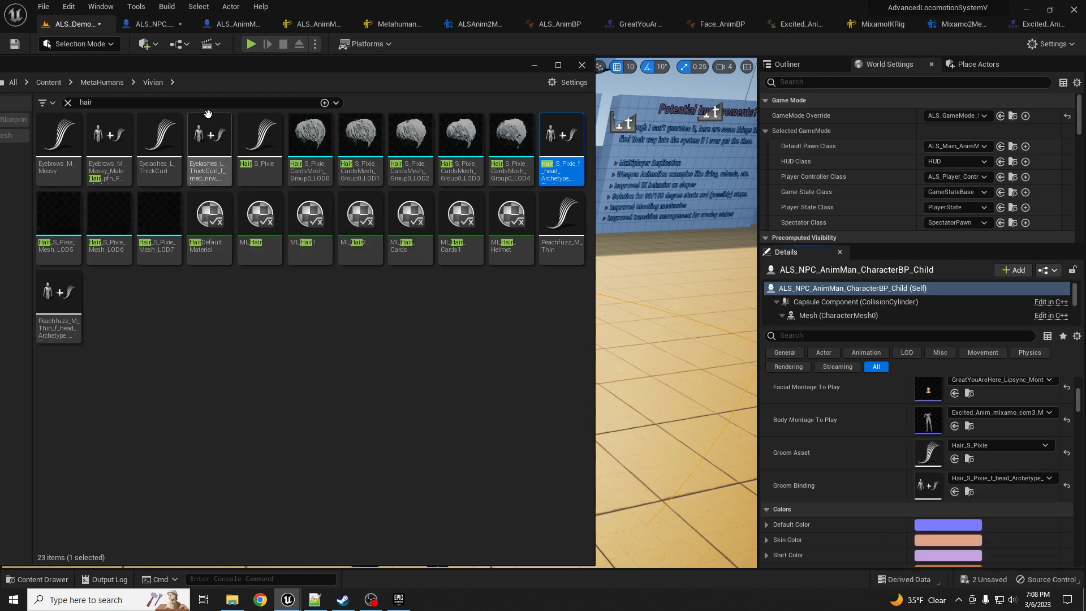
- Clear the asset browser from the level view and examine where the hair sits relative to the NPC's head
{"action": "left_click_drag", "start_coordinate": [251, 71], "coordinate": [0, 74]}
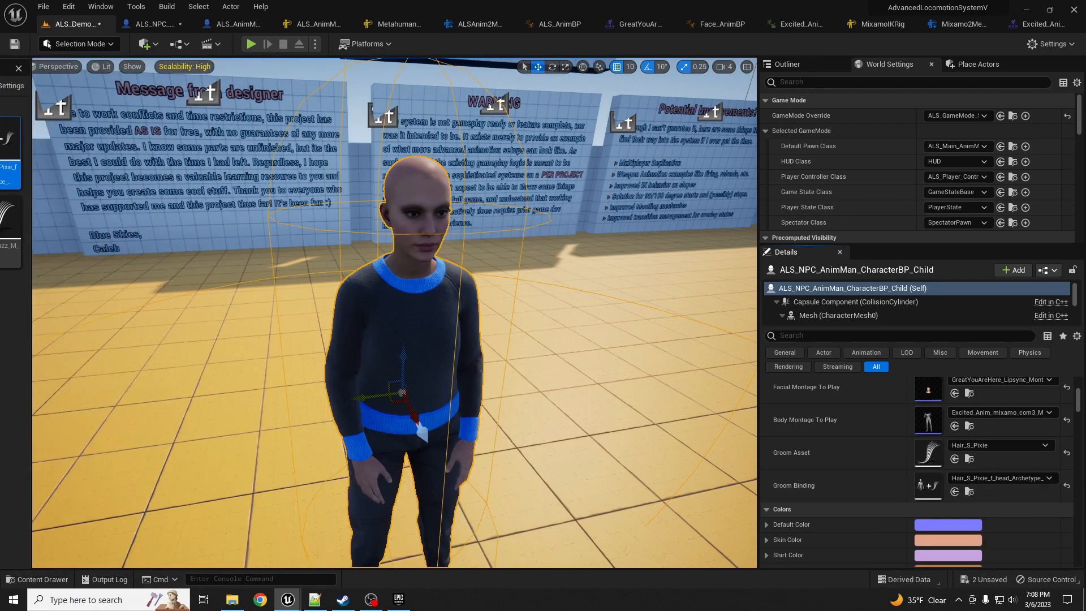
{"action": "key", "text": "s"}
{"action": "right_click_drag", "start_coordinate": [394, 313], "coordinate": [436, 243]}
{"action": "key", "text": "w"}
{"action": "key", "text": "s"}
{"action": "key", "text": "d"}
{"action": "key", "text": "s"}
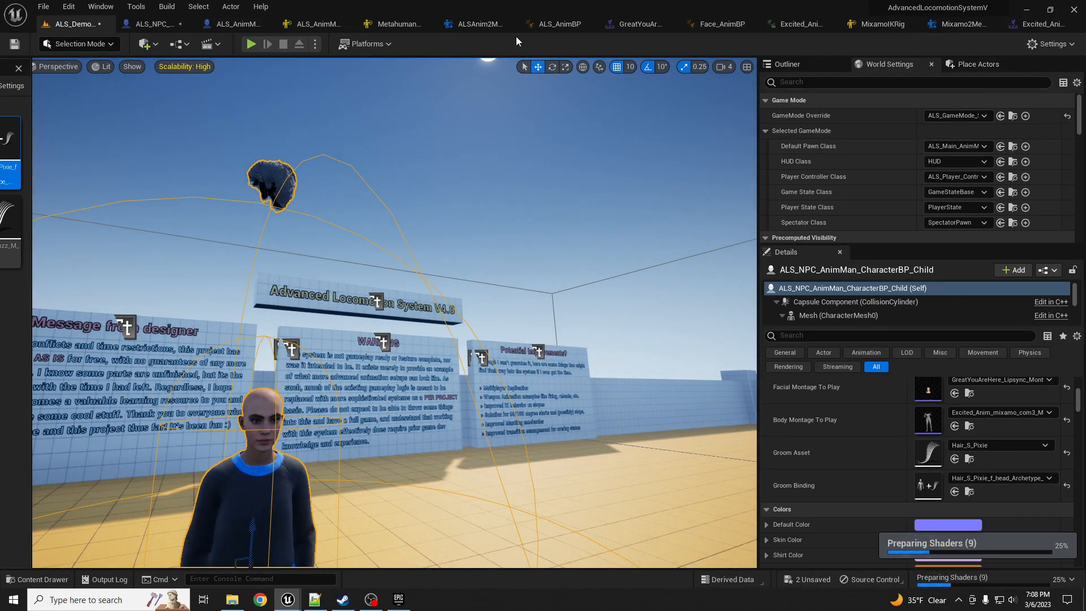
- In the ALS_NPC_AnimMan_CharacterBP_Child blueprint, attach the Groom component to the Face mesh
{"action": "left_click", "coordinate": [146, 24]}
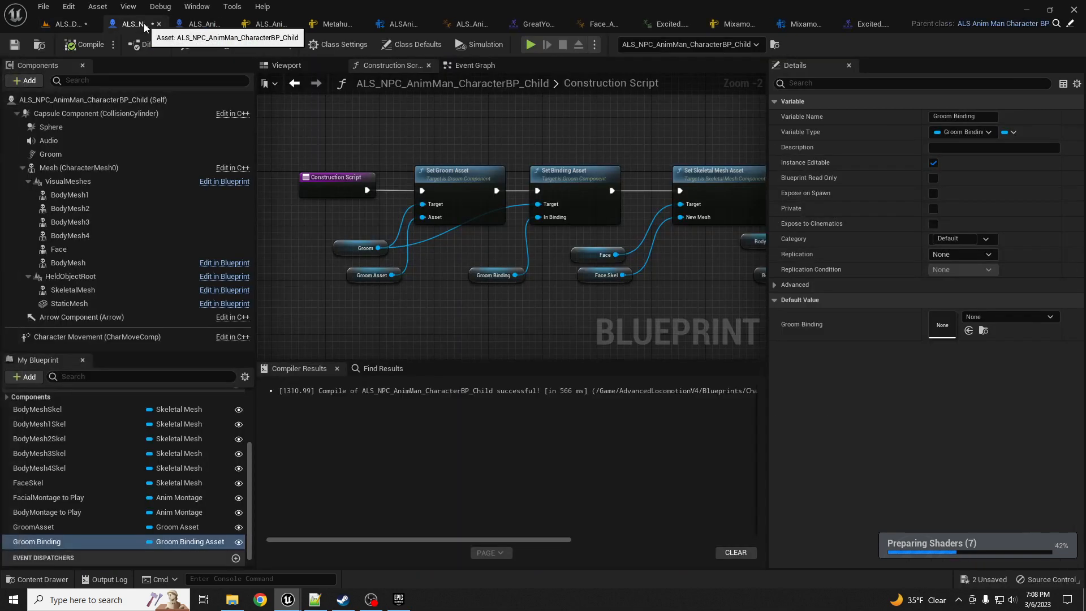
{"action": "left_click", "coordinate": [57, 154]}
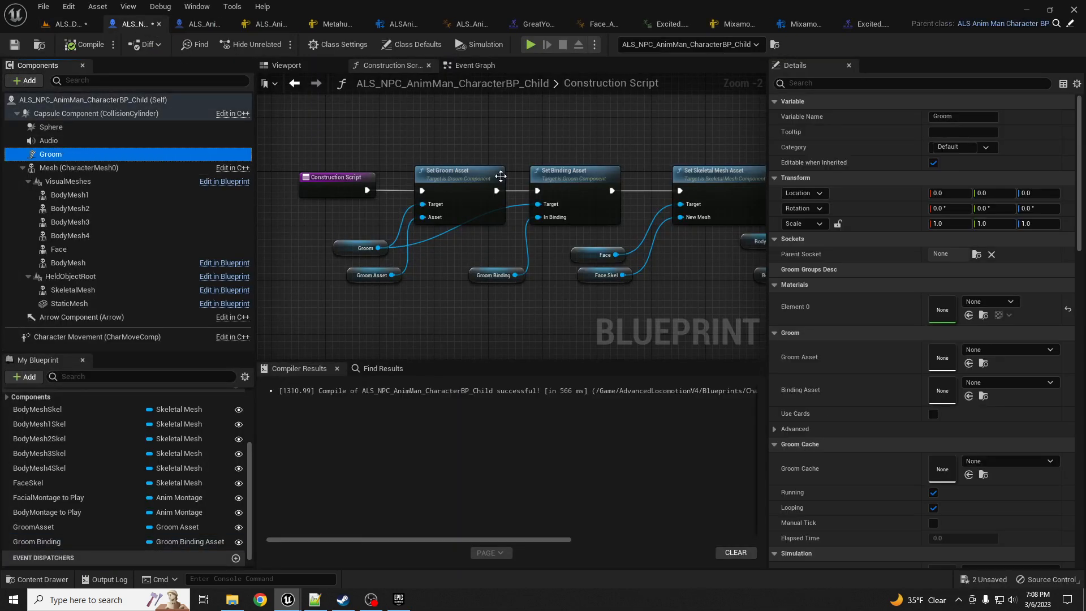
{"action": "left_click", "coordinate": [287, 65]}
{"action": "right_click_drag", "start_coordinate": [583, 234], "coordinate": [526, 206]}
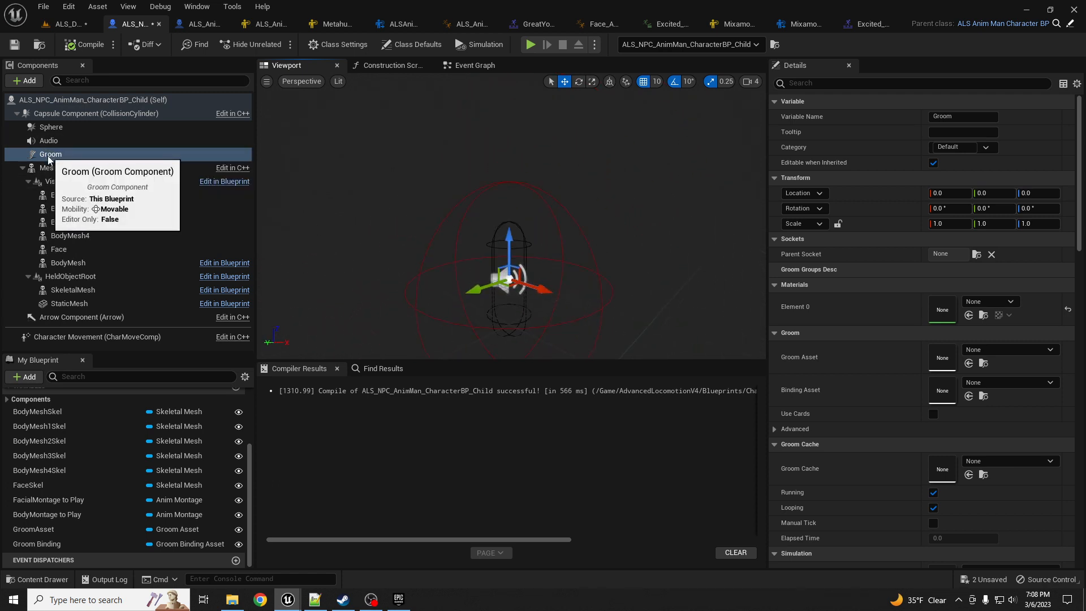
{"action": "left_click_drag", "start_coordinate": [50, 157], "coordinate": [56, 254]}
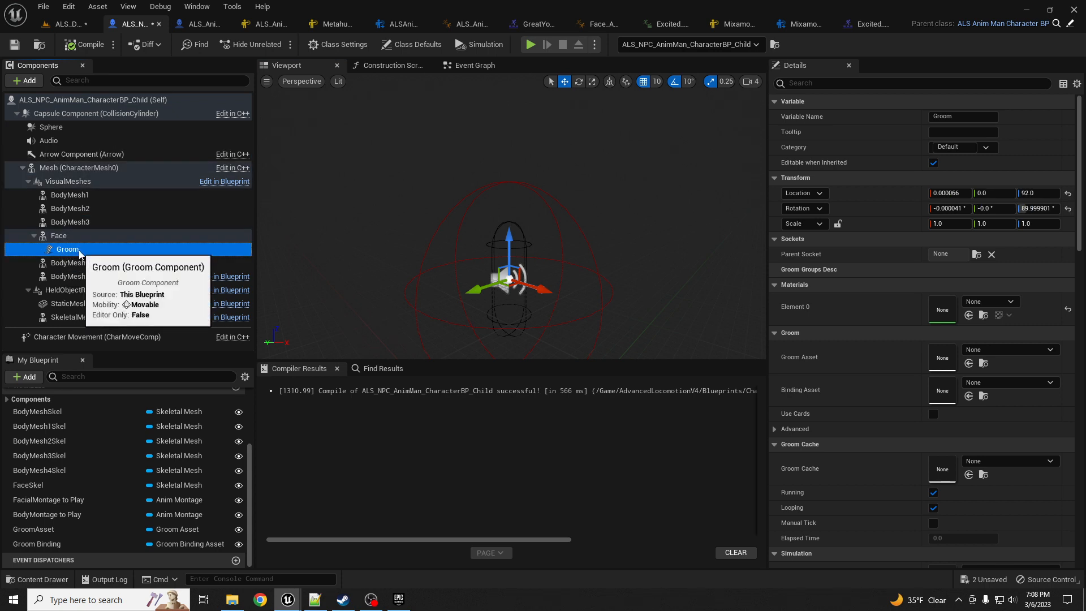
- Reset the Groom component's rotation and location to zero, compile the blueprint, and return to the demo level
{"action": "left_click", "coordinate": [1068, 209]}
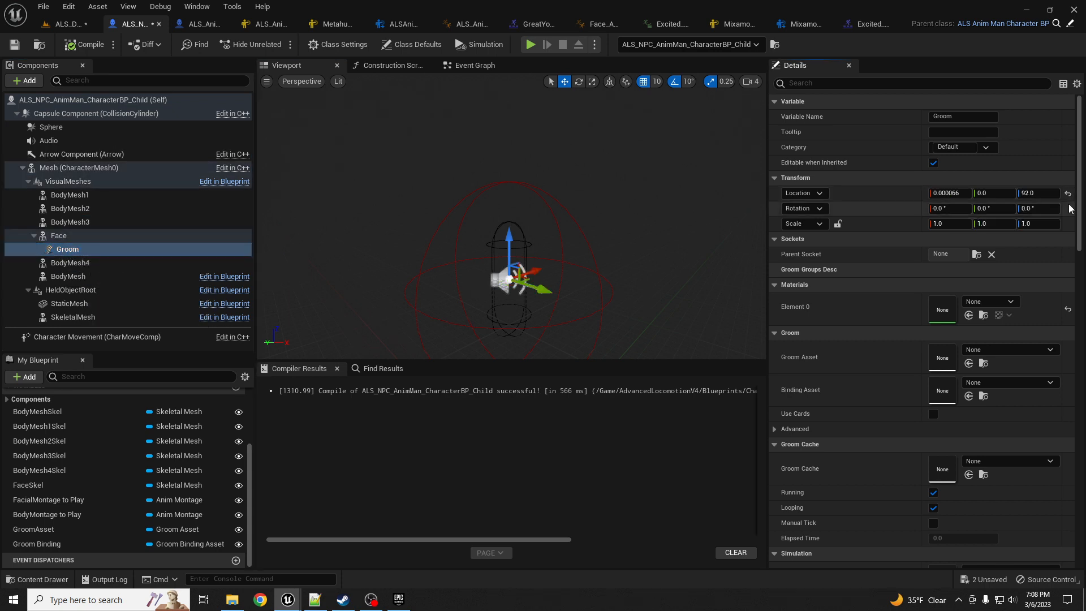
{"action": "left_click", "coordinate": [1069, 193]}
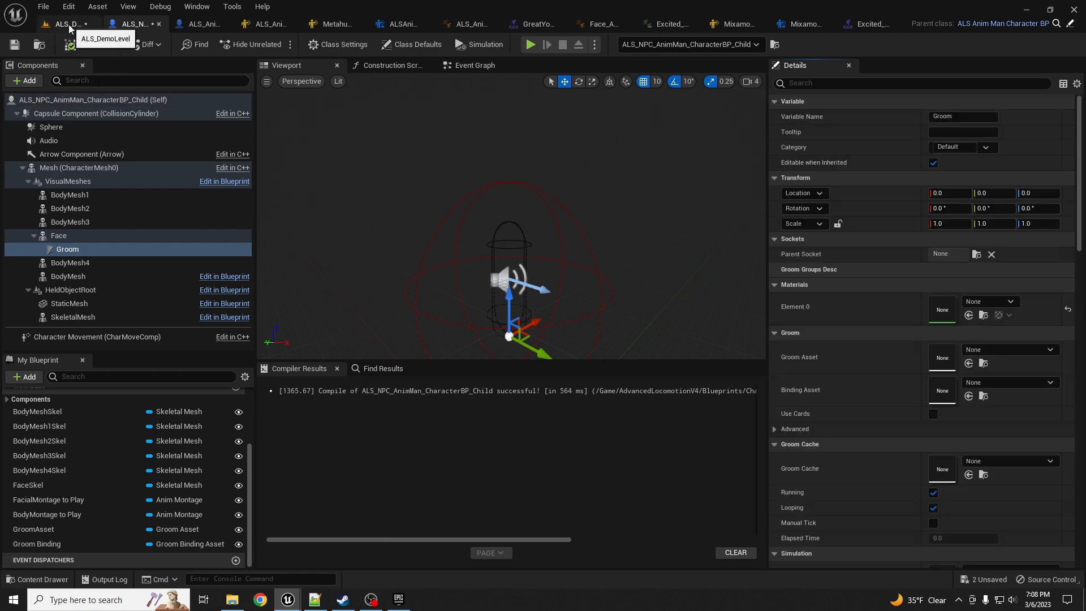
{"action": "left_click", "coordinate": [69, 25]}
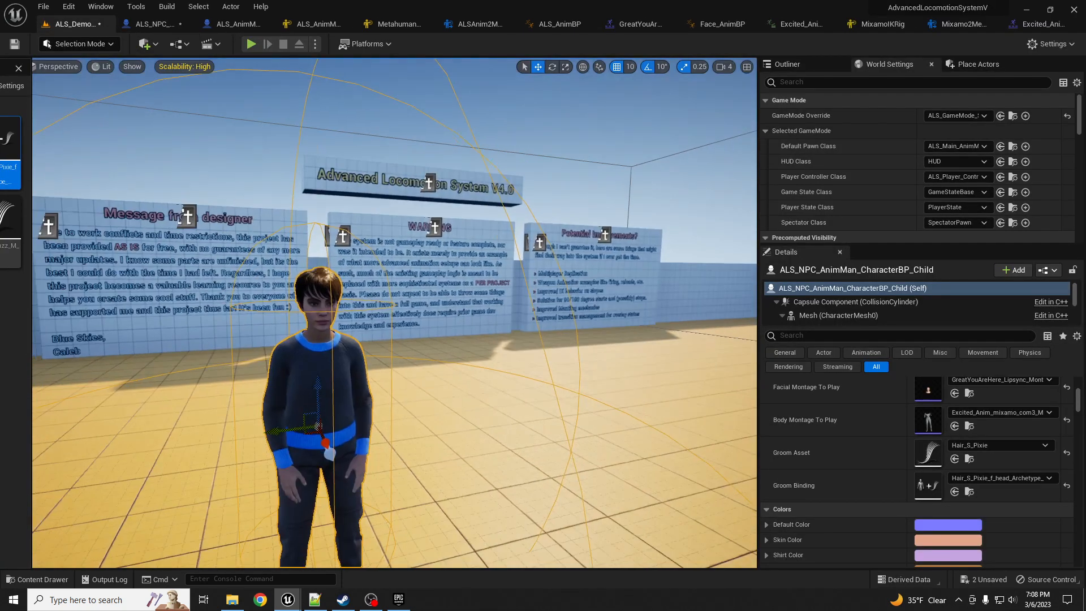
- Play-test the demo level and examine from several angles how the NPC's hair follows her head while she animates
{"action": "key", "text": "w"}
{"action": "right_click_drag", "start_coordinate": [395, 313], "coordinate": [297, 308]}
{"action": "key", "text": "s"}
{"action": "key", "text": "w"}
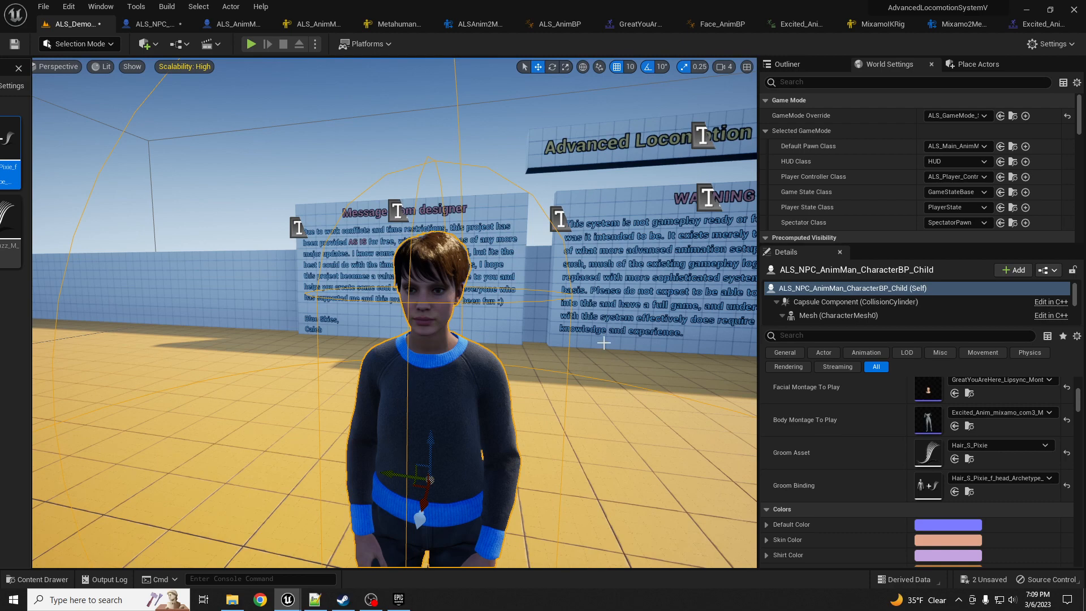
{"action": "right_click_drag", "start_coordinate": [604, 343], "coordinate": [594, 384]}
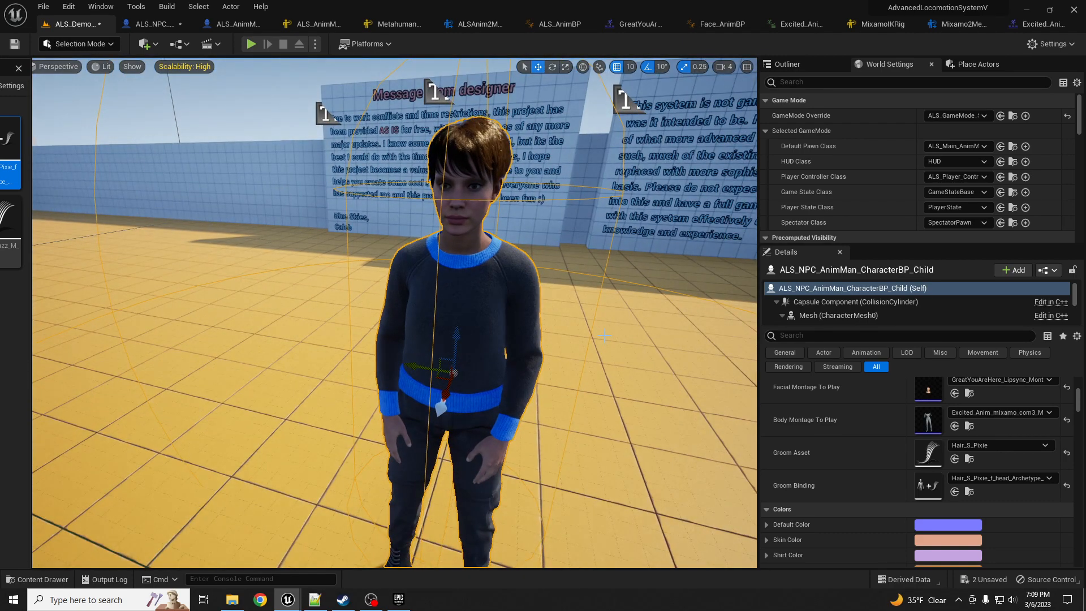
{"action": "key", "text": "alt+p"}
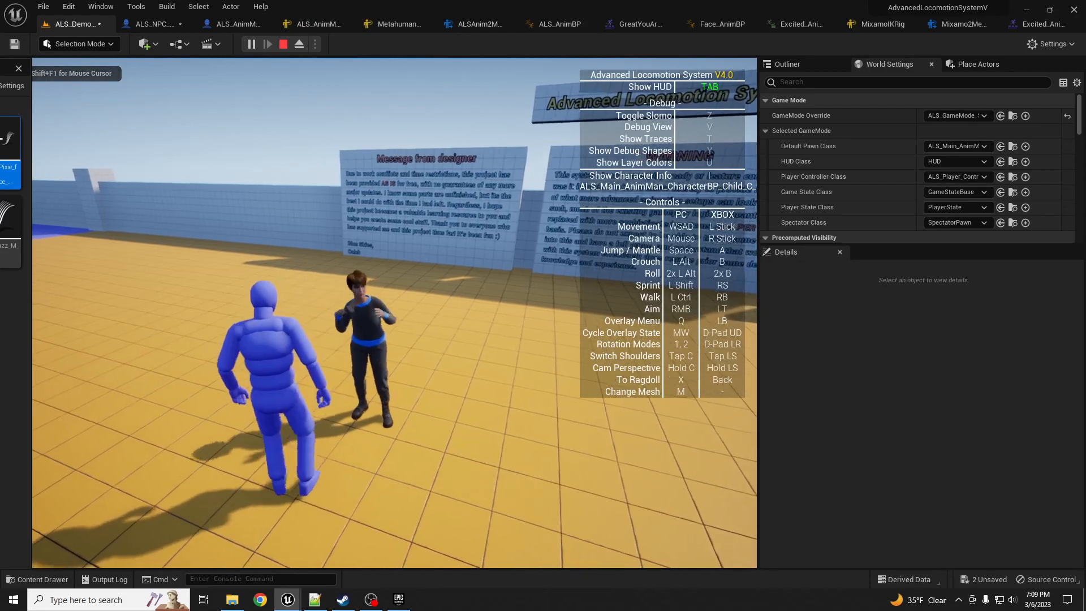
{"action": "key", "text": "c"}
{"action": "key", "text": "s"}
{"action": "key", "text": "w"}
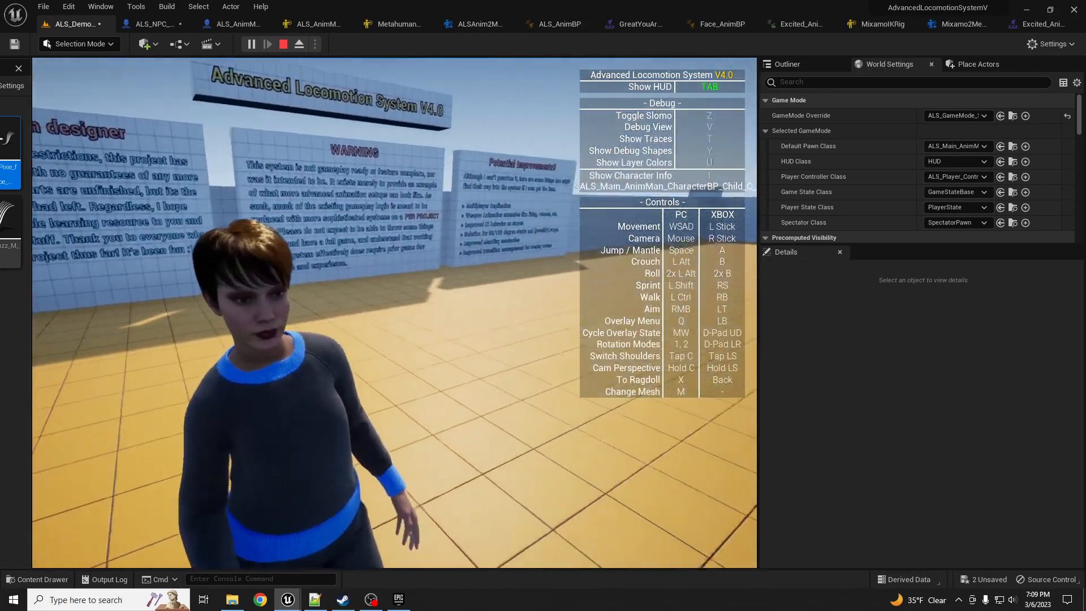
{"action": "key", "text": "c"}
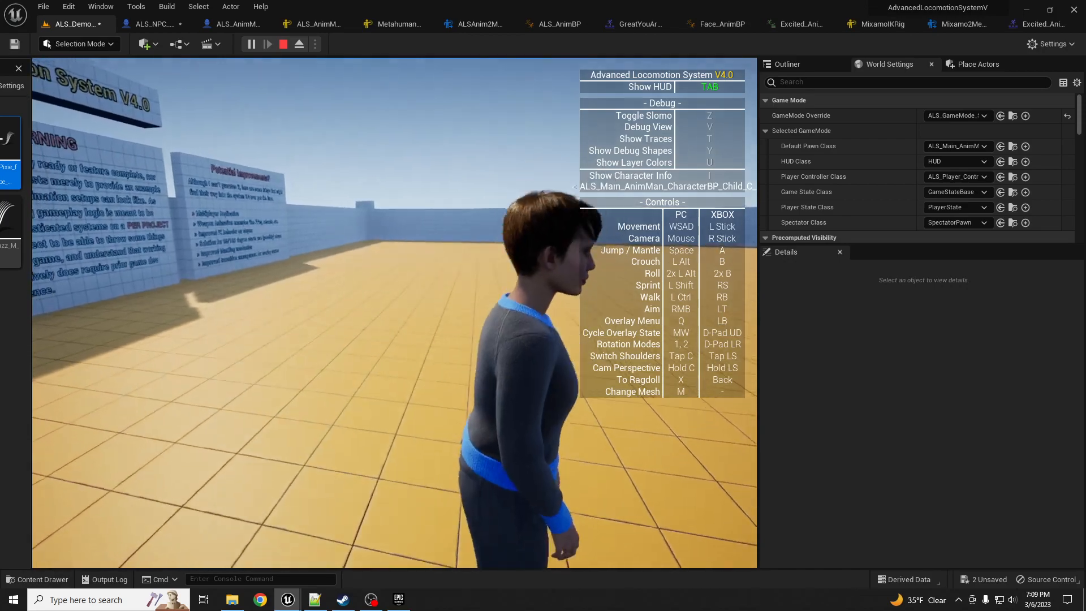
{"action": "key", "text": "d"}
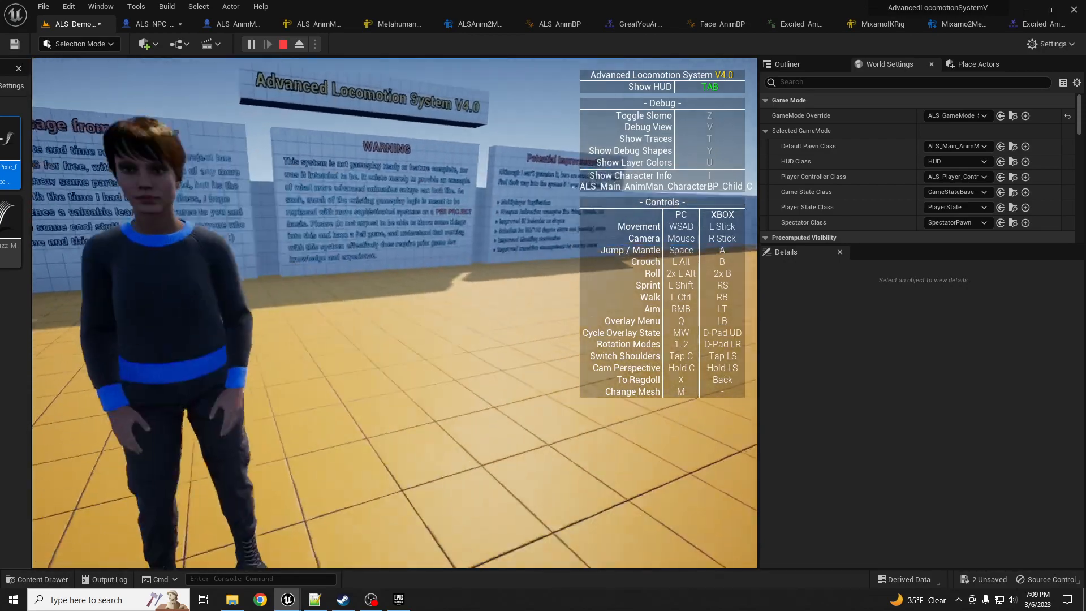
{"action": "key", "text": "s"}
{"action": "key", "text": "d"}
{"action": "key", "text": "w"}
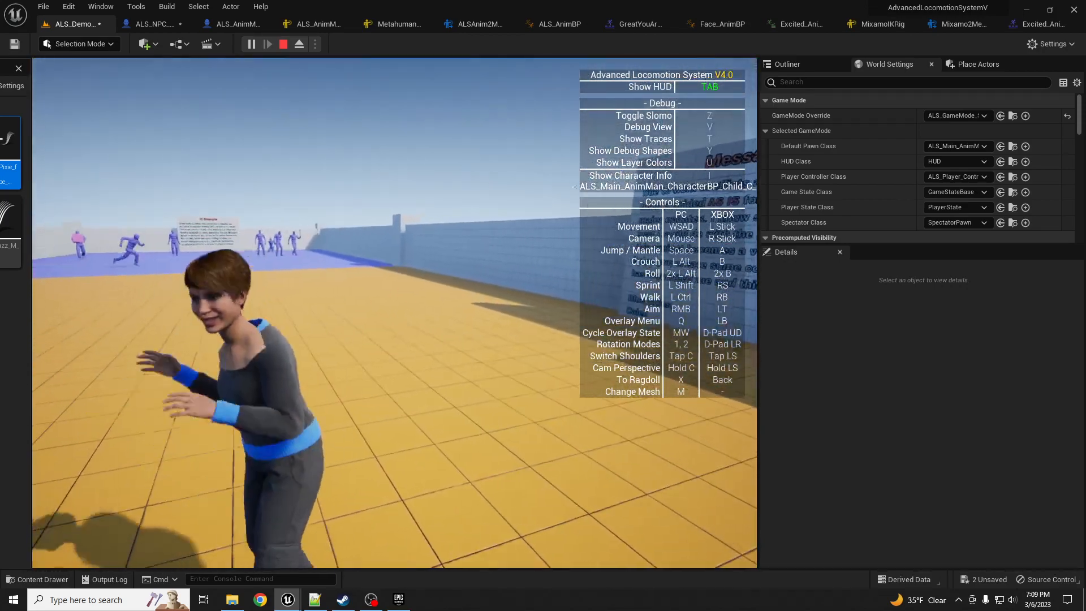
{"action": "key", "text": "w"}
{"action": "key", "text": "a"}
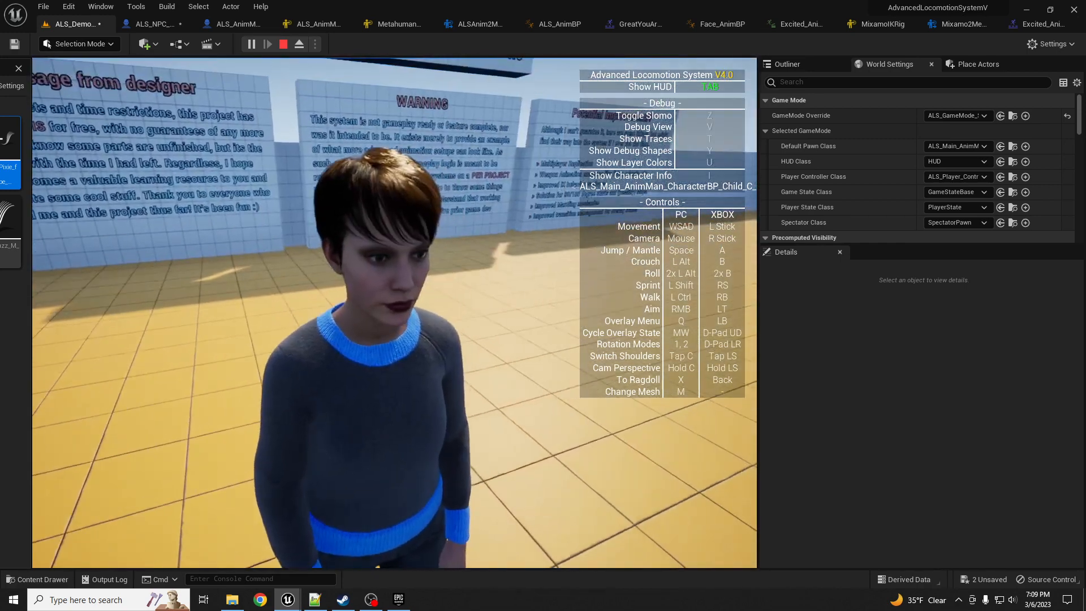
{"action": "key", "text": "Escape"}
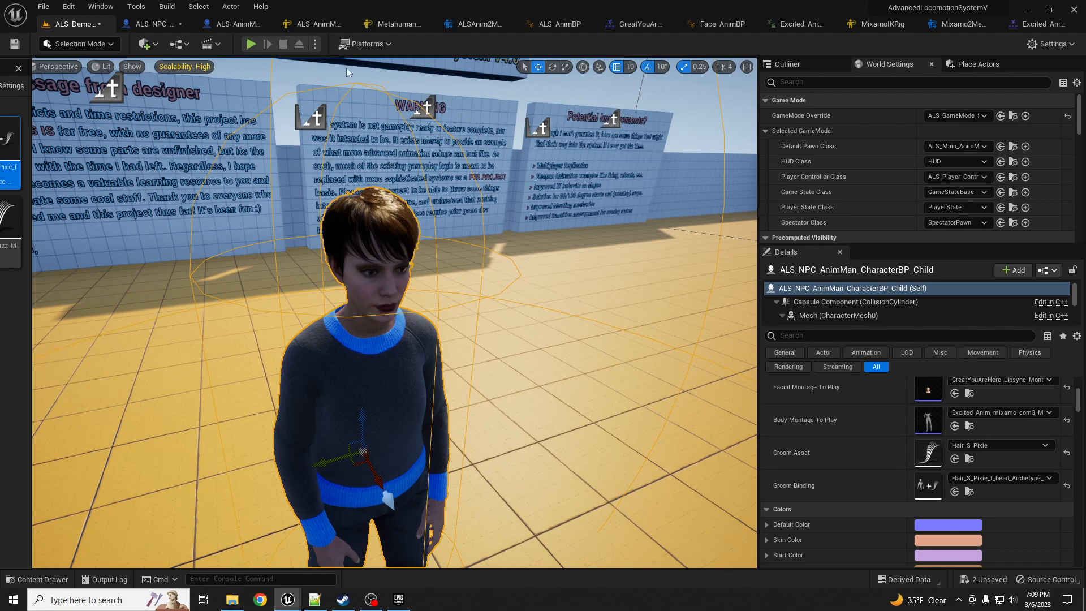
- In the Face_AnimBP AnimGraph, move the Layered blend per bone node and its input pose nodes below the ARKit Head Rotation group
{"action": "left_click", "coordinate": [555, 26]}
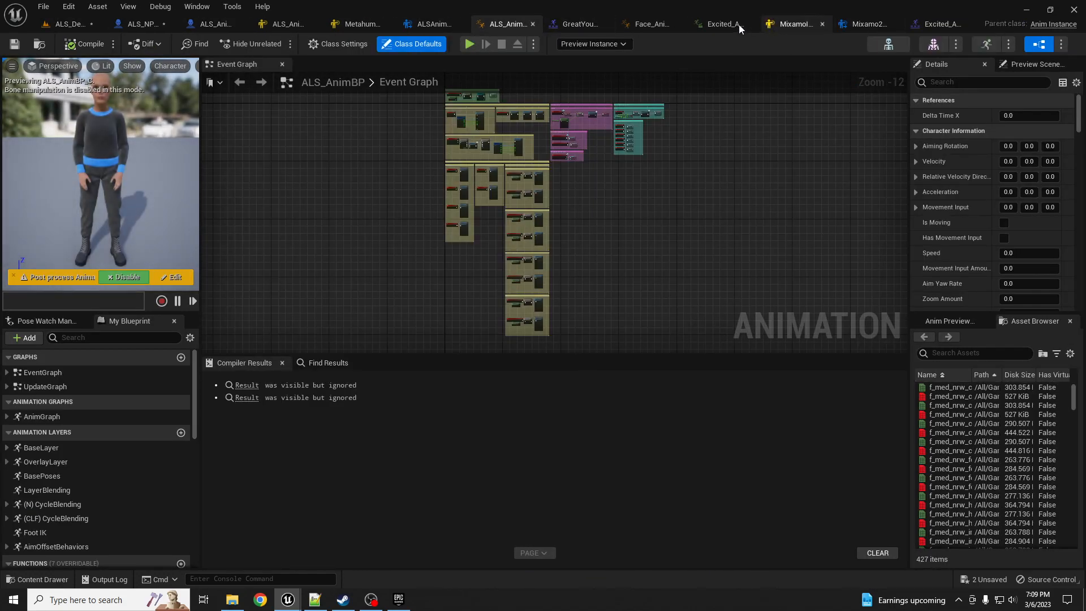
{"action": "left_click", "coordinate": [650, 25]}
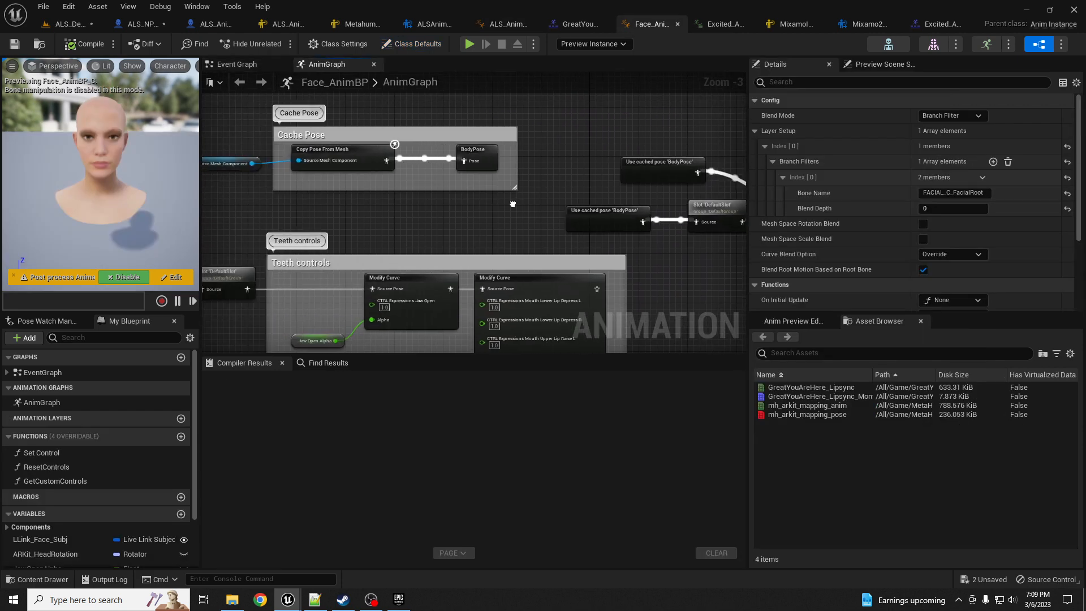
{"action": "right_click_drag", "start_coordinate": [512, 204], "coordinate": [276, 178]}
{"action": "right_click_drag", "start_coordinate": [489, 242], "coordinate": [447, 248]}
{"action": "right_click_drag", "start_coordinate": [638, 247], "coordinate": [381, 264]}
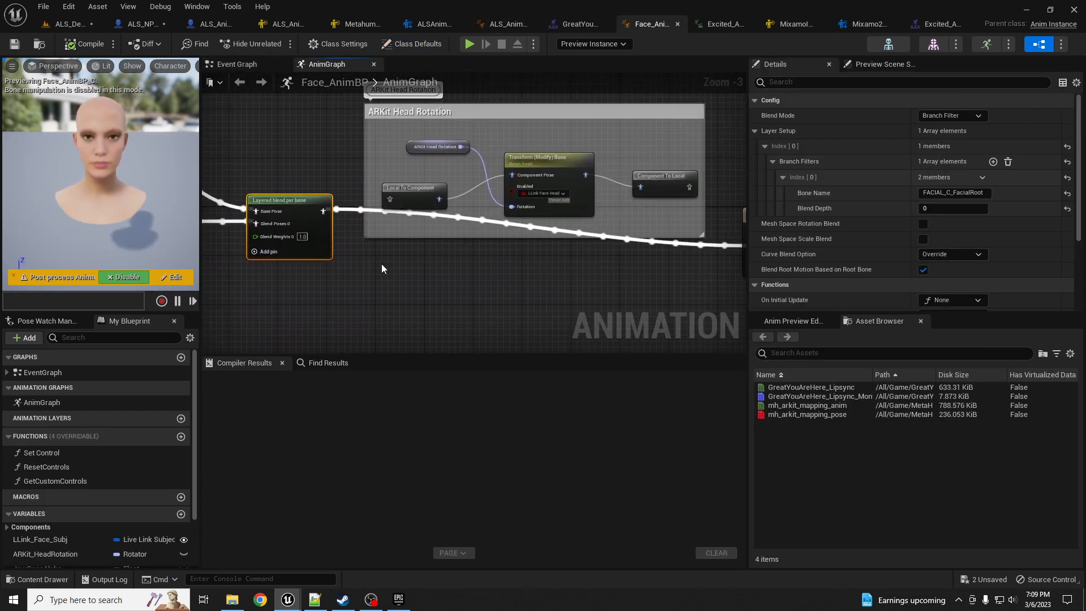
{"action": "scroll", "coordinate": [454, 253], "scroll_direction": "down", "scroll_amount": 1}
{"action": "right_click_drag", "start_coordinate": [248, 156], "coordinate": [328, 151]}
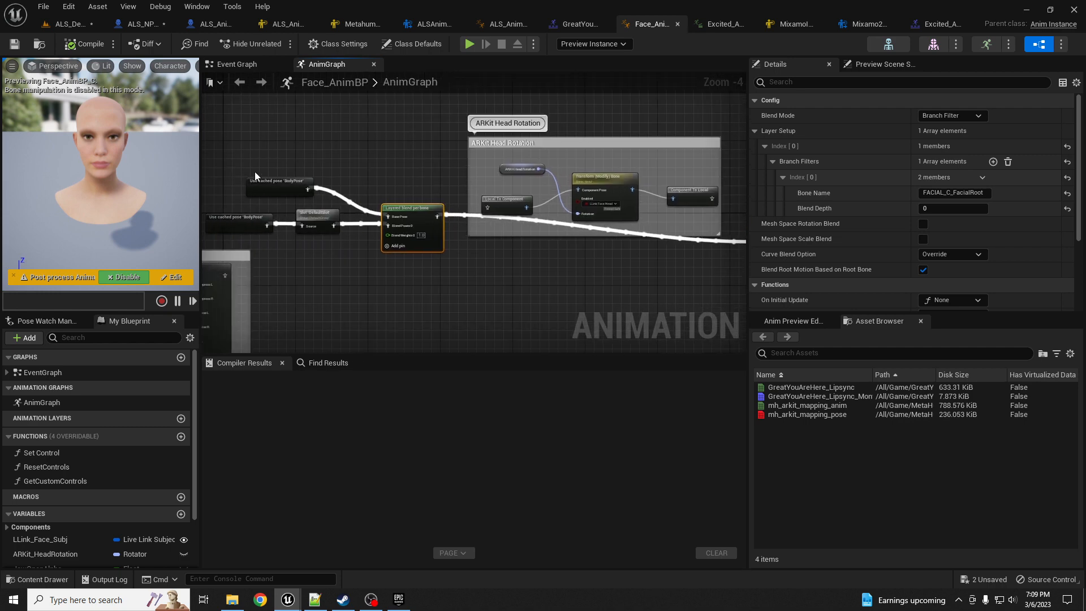
{"action": "left_click_drag", "start_coordinate": [250, 170], "coordinate": [531, 253]}
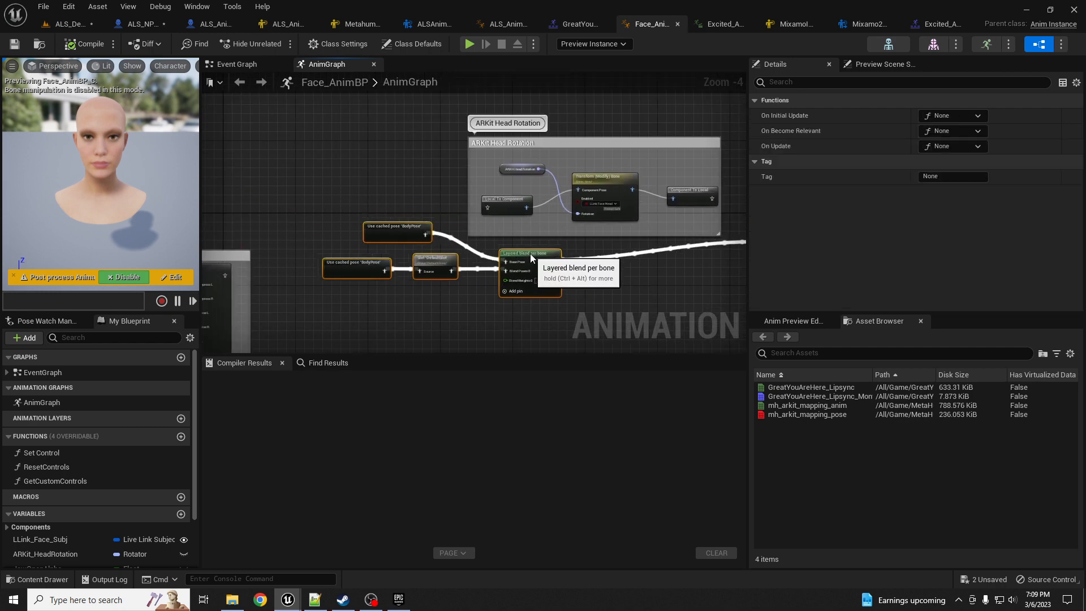
{"action": "right_click_drag", "start_coordinate": [531, 254], "coordinate": [323, 256]}
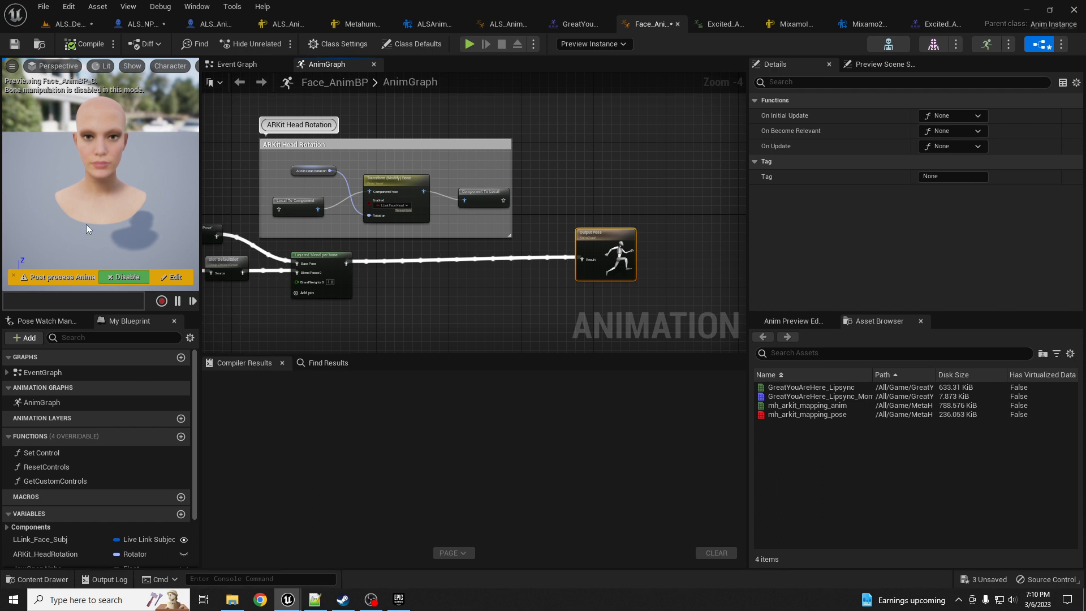
- Jump to the BodyPose cached pose and move that node clear of the Cache Pose comment box
{"action": "right_click_drag", "start_coordinate": [418, 293], "coordinate": [470, 267]}
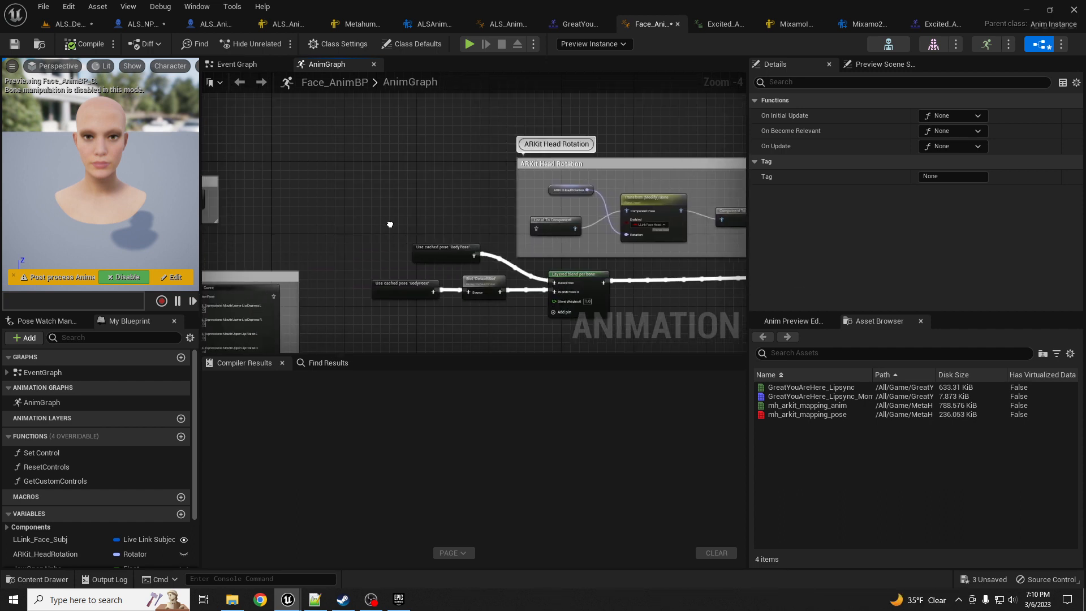
{"action": "double_click", "coordinate": [427, 244]}
{"action": "left_click_drag", "start_coordinate": [467, 227], "coordinate": [536, 223]}
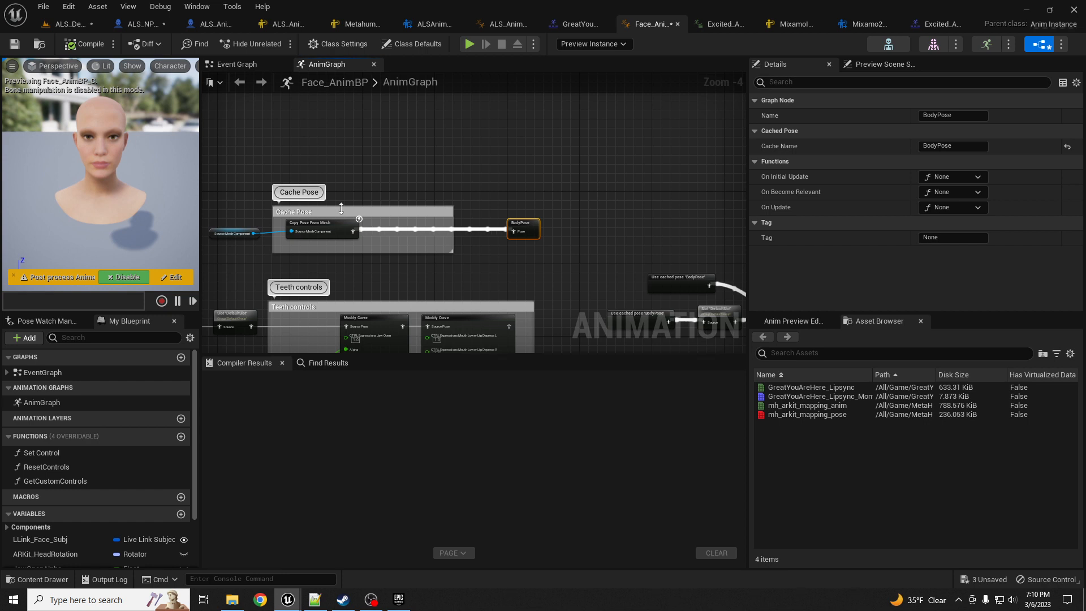
- Add a Look At skeletal control node above the Cache Pose group
{"action": "scroll", "coordinate": [405, 210], "scroll_direction": "up", "scroll_amount": 2}
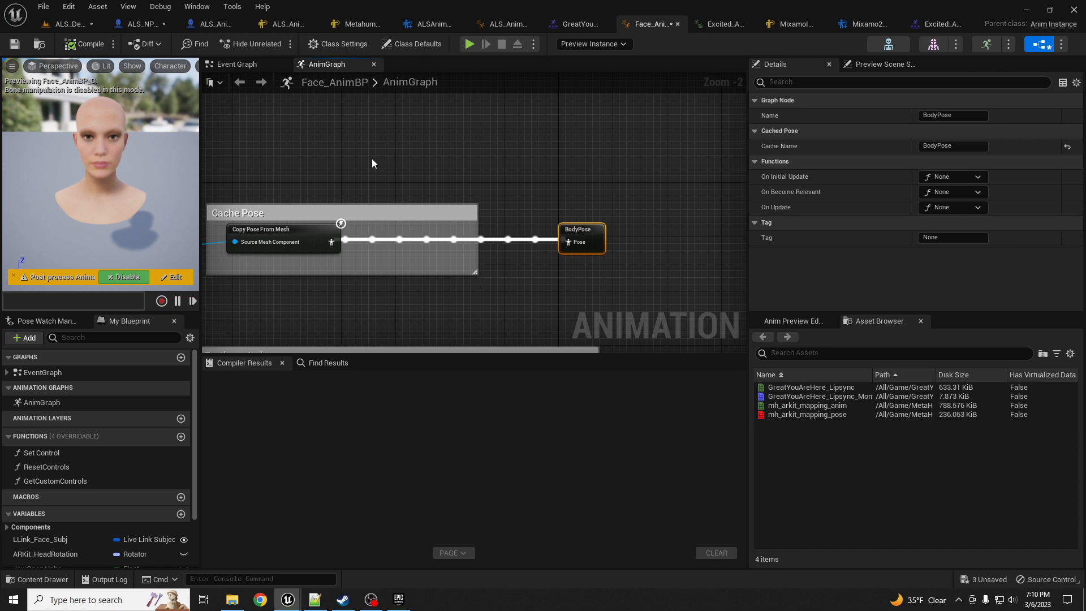
{"action": "right_click", "coordinate": [411, 140]}
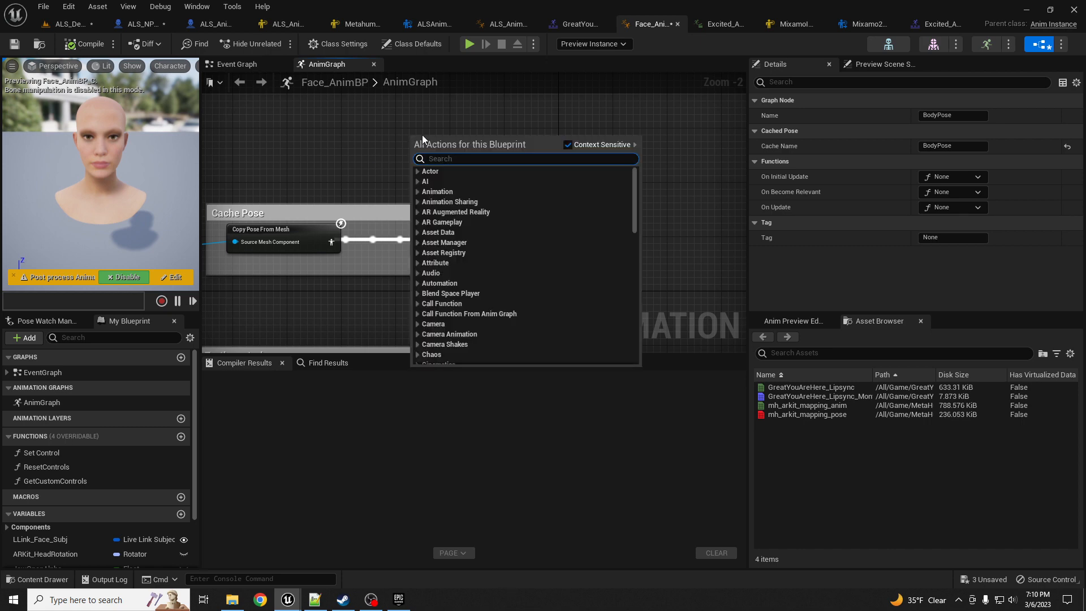
{"action": "type", "text": "look"}
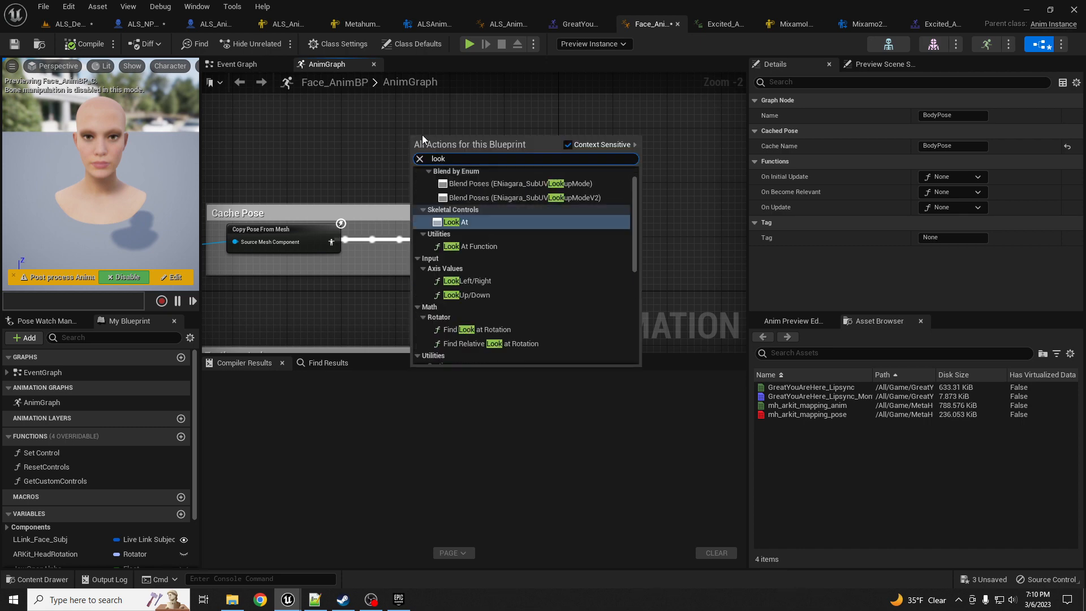
{"action": "key", "text": "Return"}
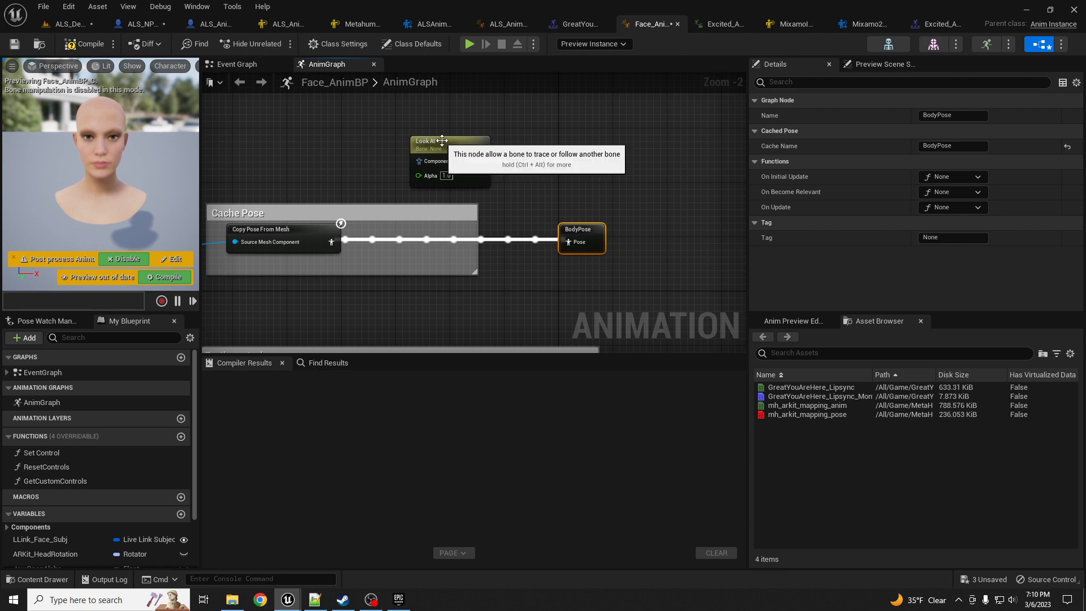
{"action": "left_click", "coordinate": [424, 142]}
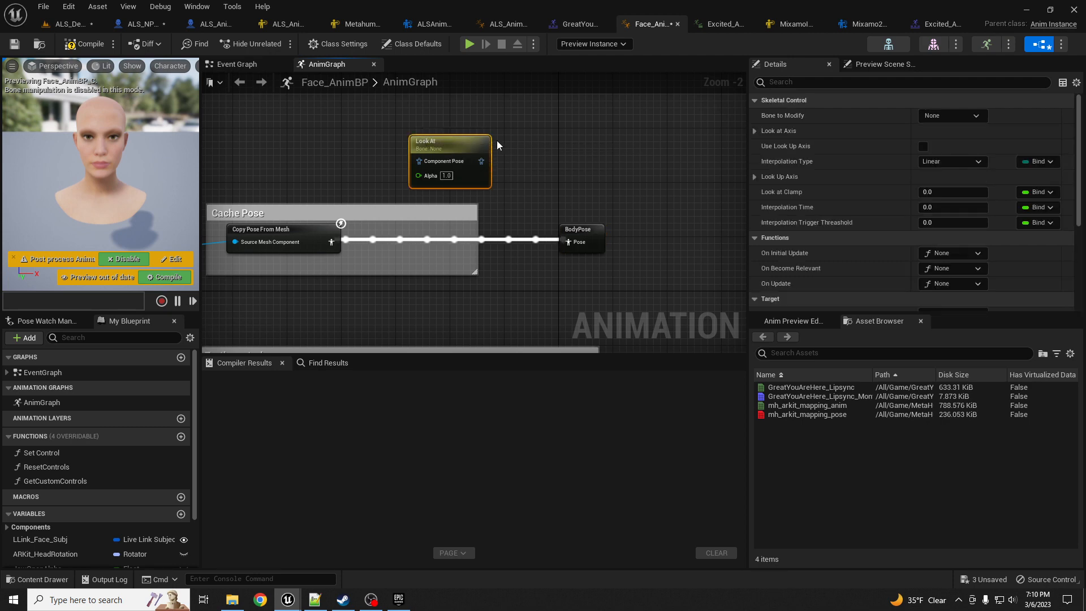
{"action": "left_click_drag", "start_coordinate": [459, 146], "coordinate": [432, 132]}
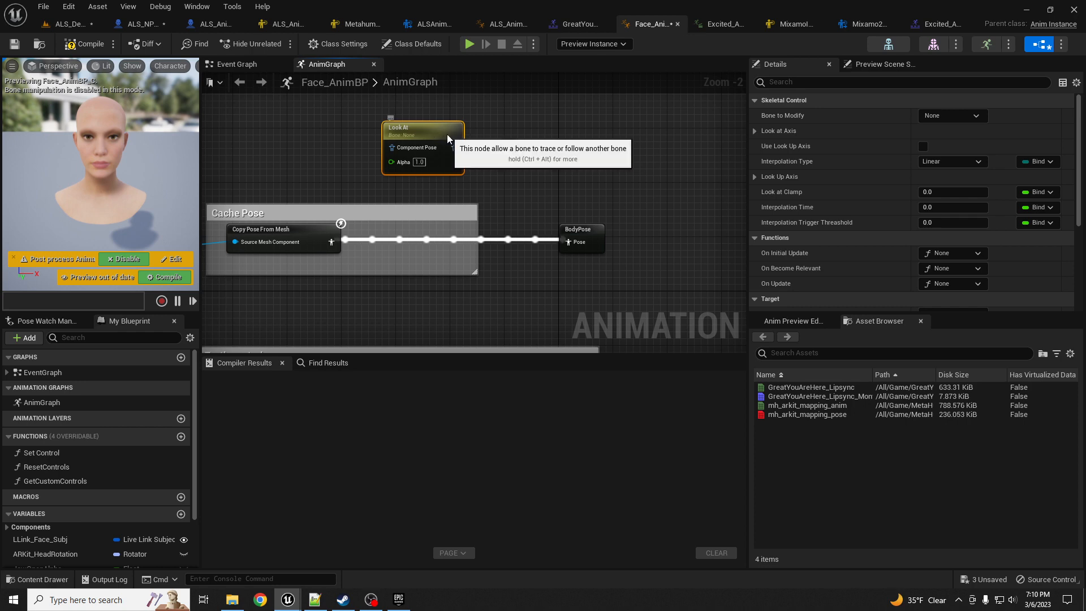
- Set the Look At node's Bone to Modify to head and shift the node slightly within the graph
{"action": "left_click", "coordinate": [967, 118]}
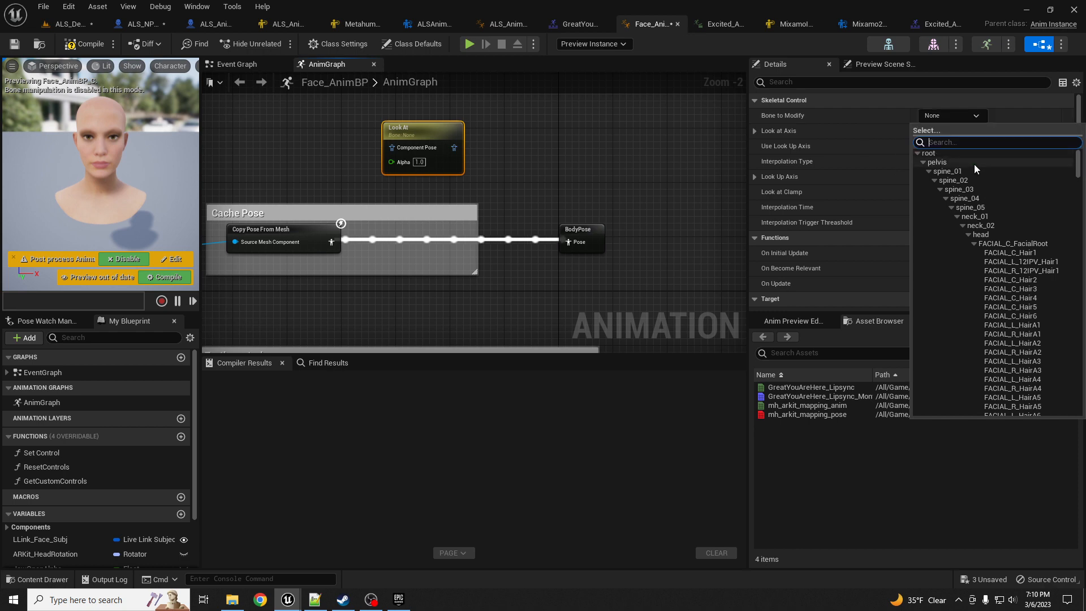
{"action": "left_click", "coordinate": [981, 235]}
{"action": "left_click_drag", "start_coordinate": [417, 129], "coordinate": [396, 129]}
{"action": "right_click_drag", "start_coordinate": [535, 149], "coordinate": [527, 166]}
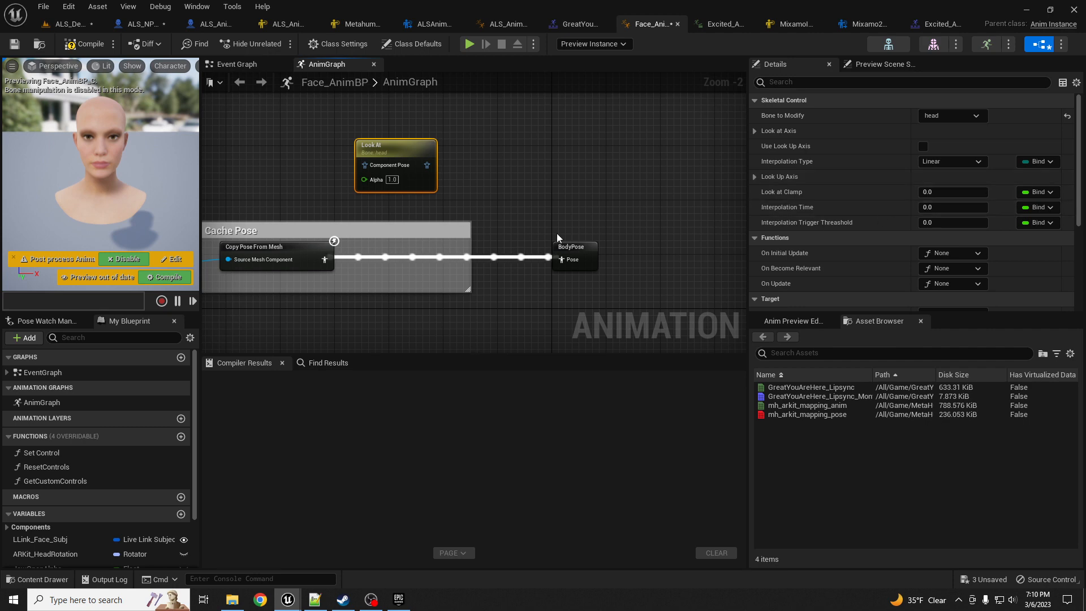
- Review the Look At node's axis and target settings and expose its Look at Location as a pin
{"action": "left_click", "coordinate": [755, 132]}
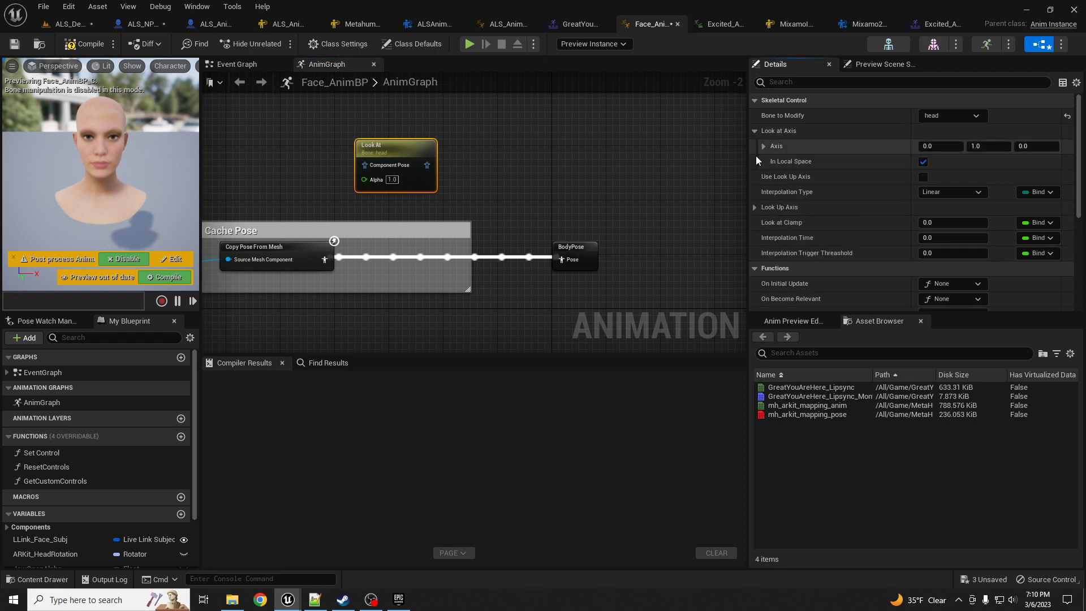
{"action": "left_click", "coordinate": [755, 207]}
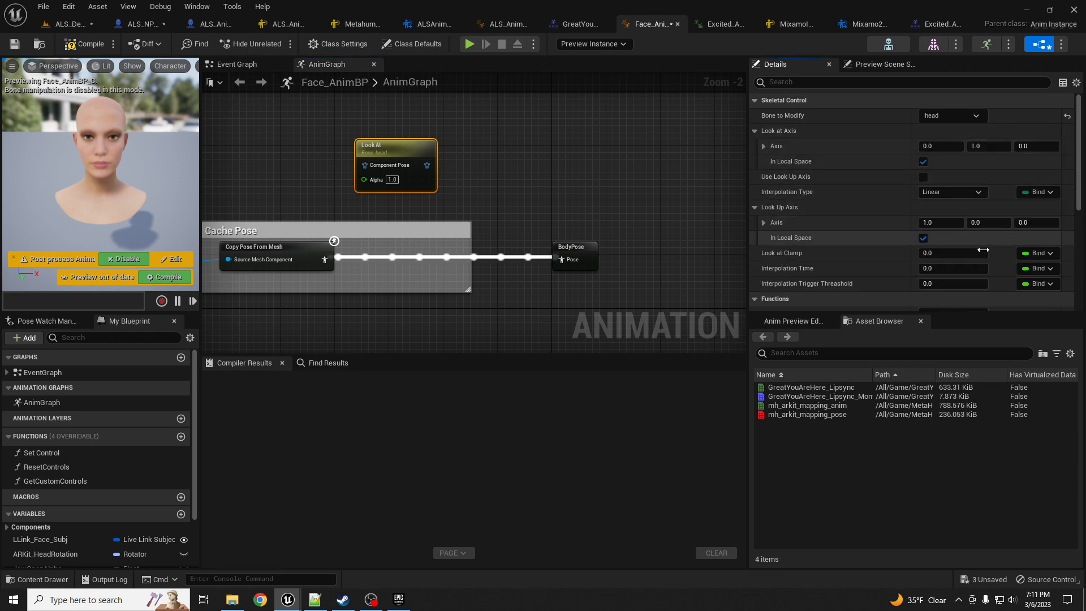
{"action": "scroll", "coordinate": [987, 247], "scroll_direction": "down", "scroll_amount": 4}
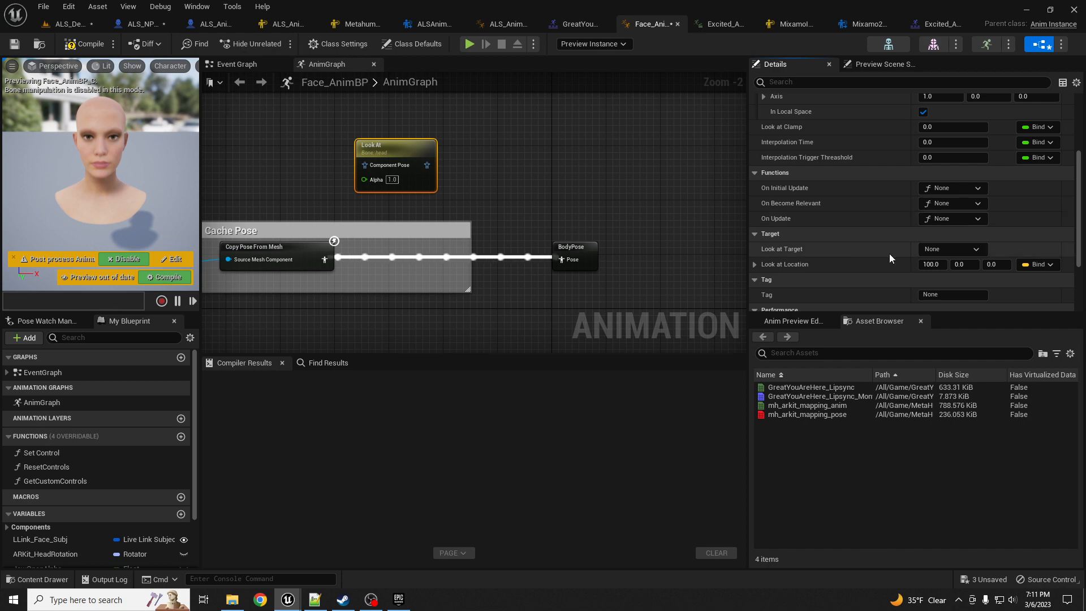
{"action": "scroll", "coordinate": [871, 251], "scroll_direction": "down", "scroll_amount": 1}
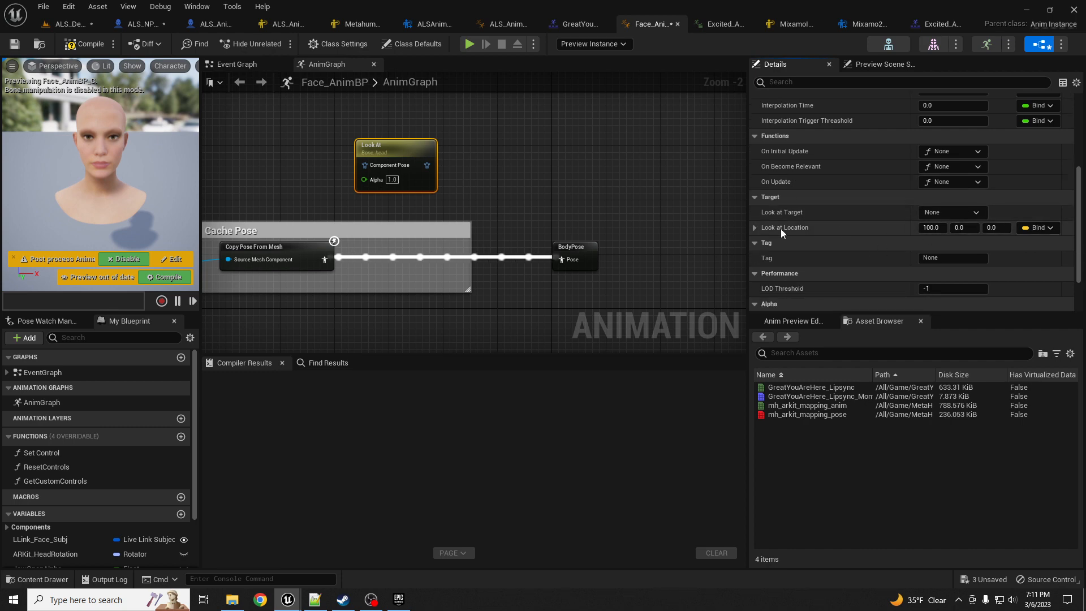
{"action": "left_click", "coordinate": [755, 228]}
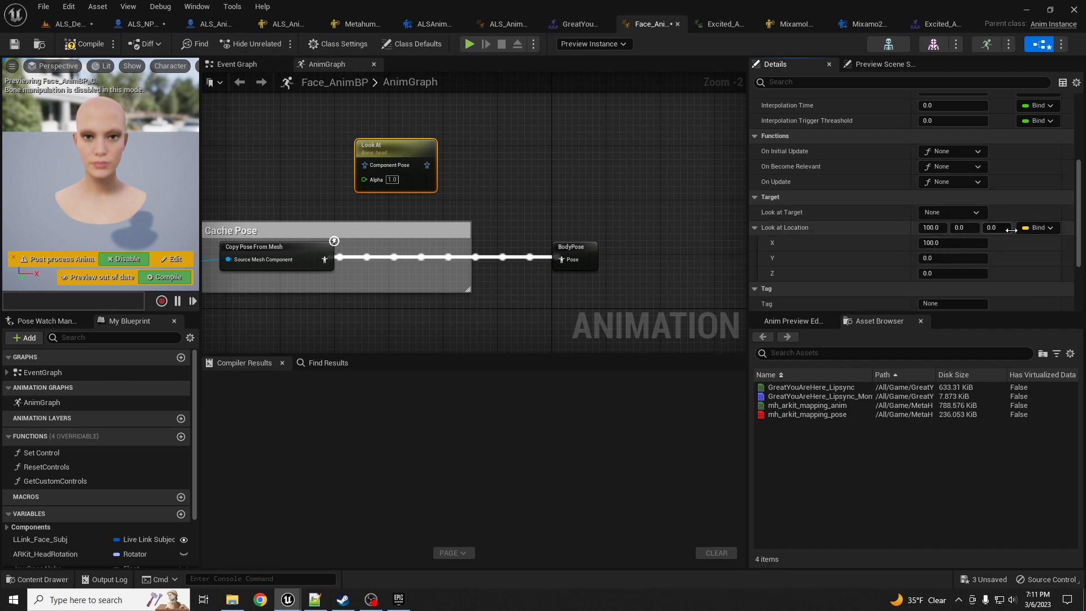
{"action": "left_click", "coordinate": [1041, 228]}
{"action": "left_click", "coordinate": [1001, 254]}
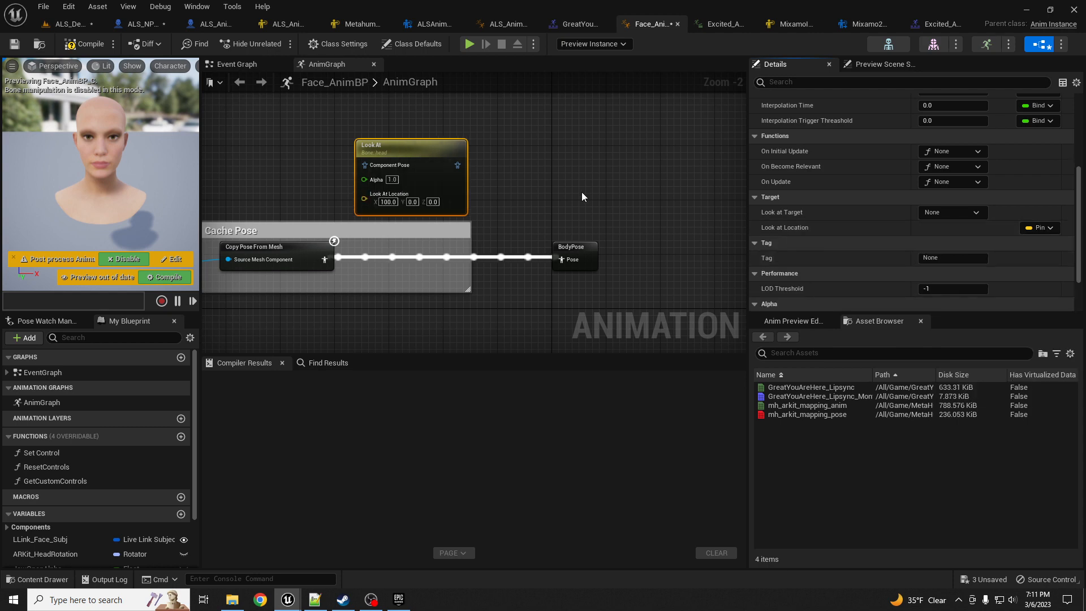
- Duplicate the Look At node twice and place the copies side by side after the original
{"action": "right_click_drag", "start_coordinate": [528, 146], "coordinate": [504, 180]}
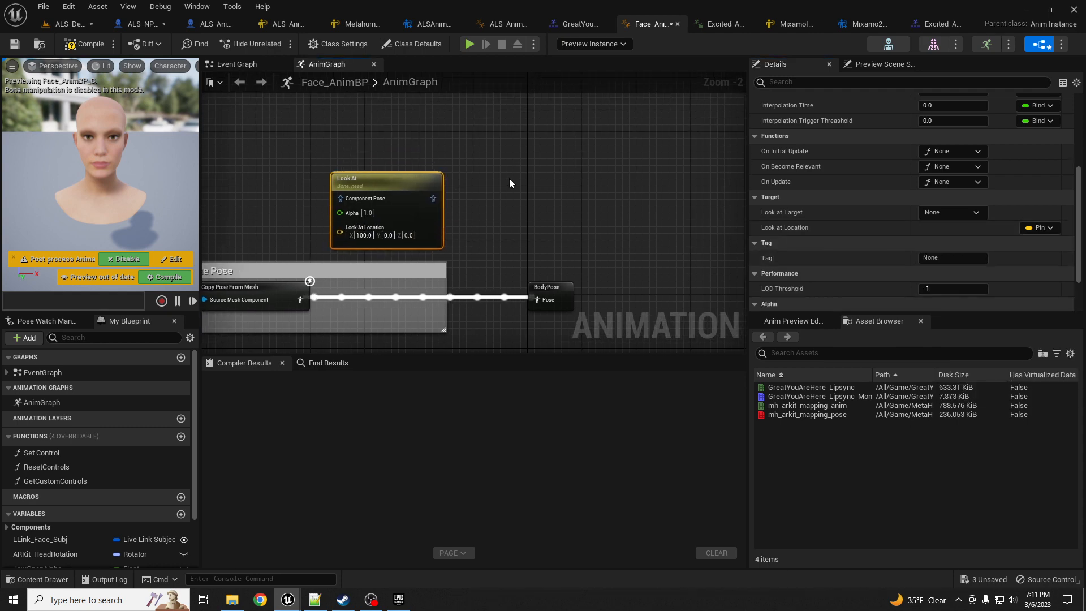
{"action": "key", "text": "ctrl+d"}
{"action": "left_click_drag", "start_coordinate": [558, 186], "coordinate": [514, 163]}
{"action": "right_click_drag", "start_coordinate": [631, 161], "coordinate": [504, 192]}
{"action": "key", "text": "ctrl+d"}
{"action": "left_click_drag", "start_coordinate": [529, 198], "coordinate": [478, 186]}
{"action": "left_click", "coordinate": [384, 184]}
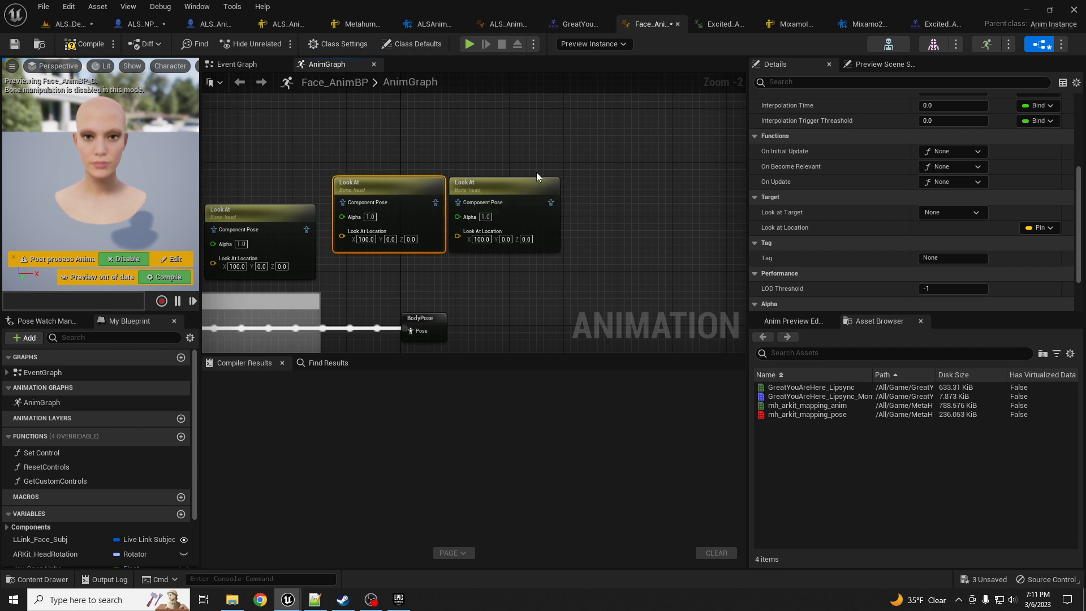
{"action": "left_click_drag", "start_coordinate": [504, 183], "coordinate": [509, 185]}
- Set the middle Look At node's Bone to Modify to FACIAL_L_Eye
{"action": "left_click", "coordinate": [407, 190]}
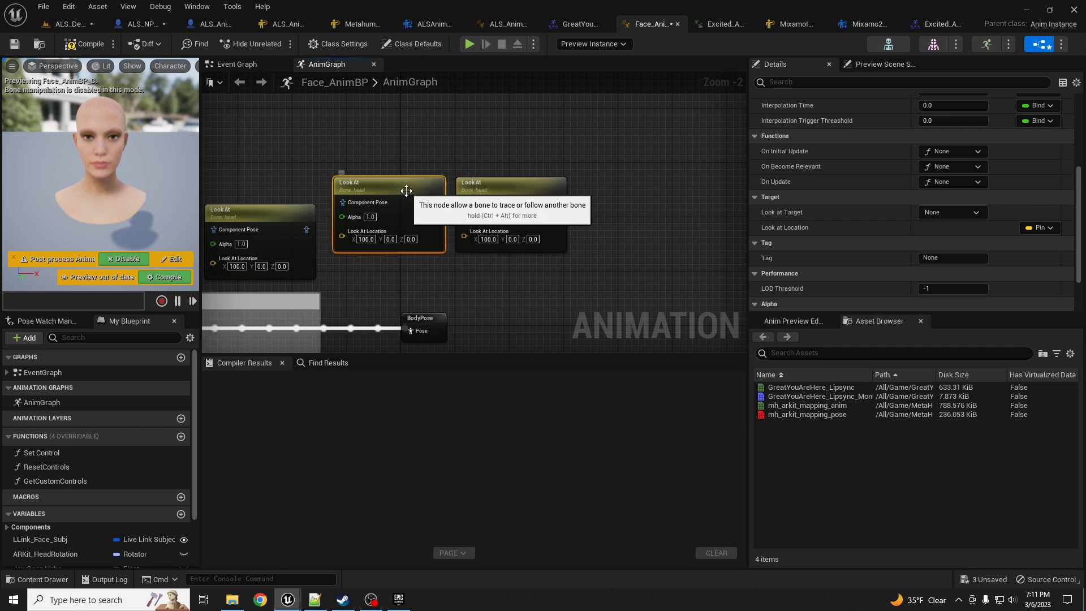
{"action": "scroll", "coordinate": [956, 181], "scroll_direction": "up", "scroll_amount": 6}
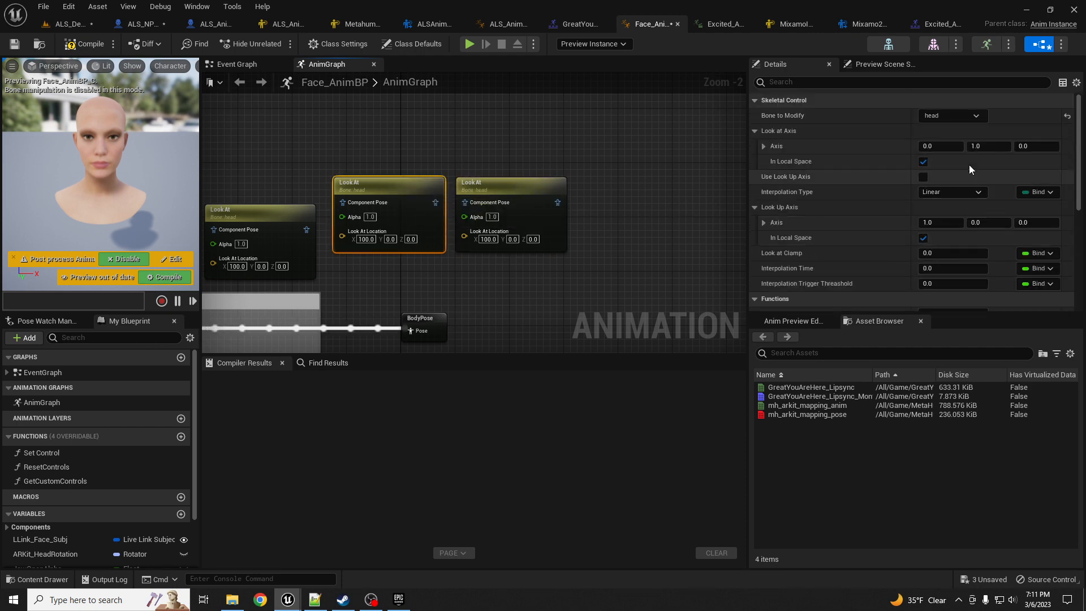
{"action": "left_click", "coordinate": [965, 116]}
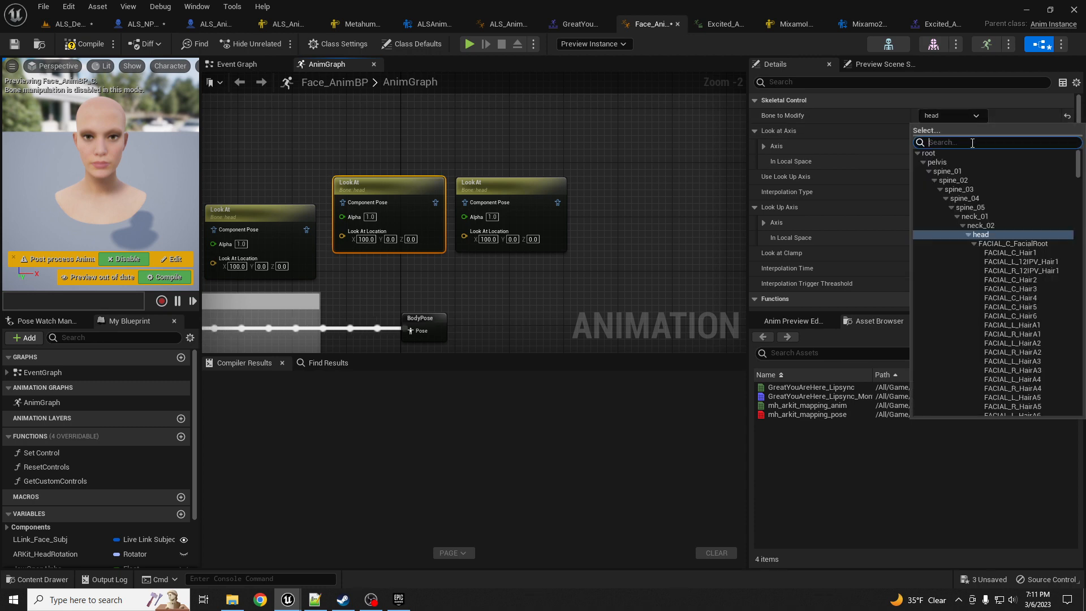
{"action": "type", "text": "facial e"}
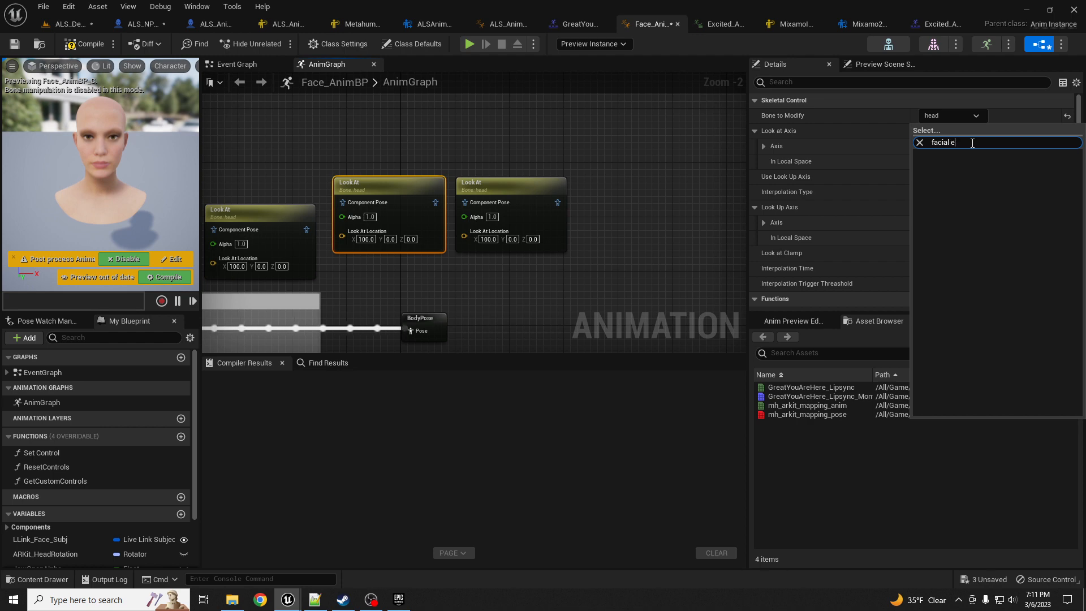
{"action": "key", "text": "BackSpace"}
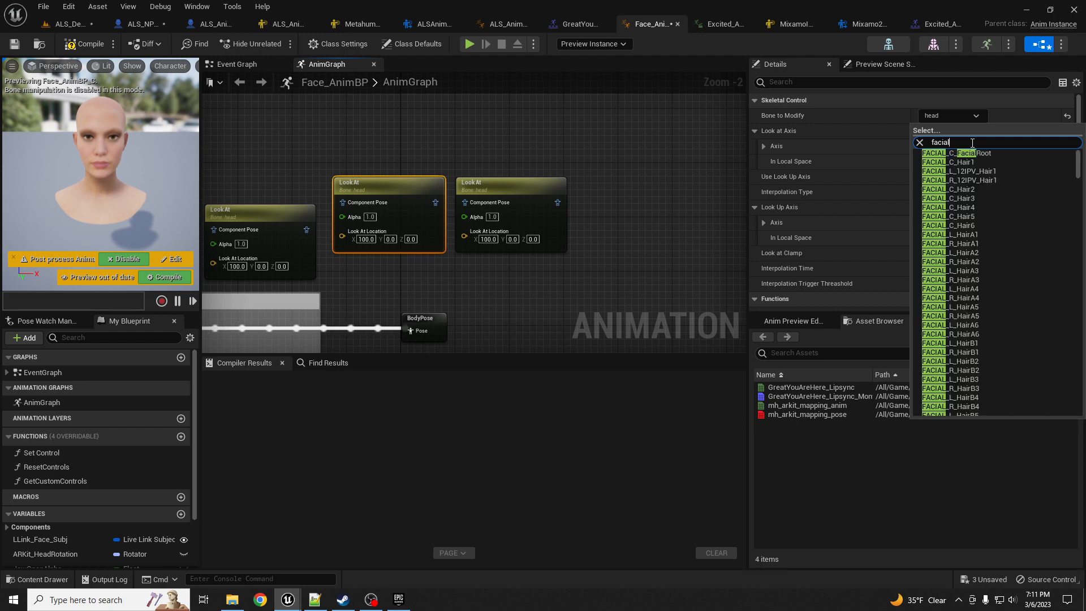
{"action": "type", "text": "_"}
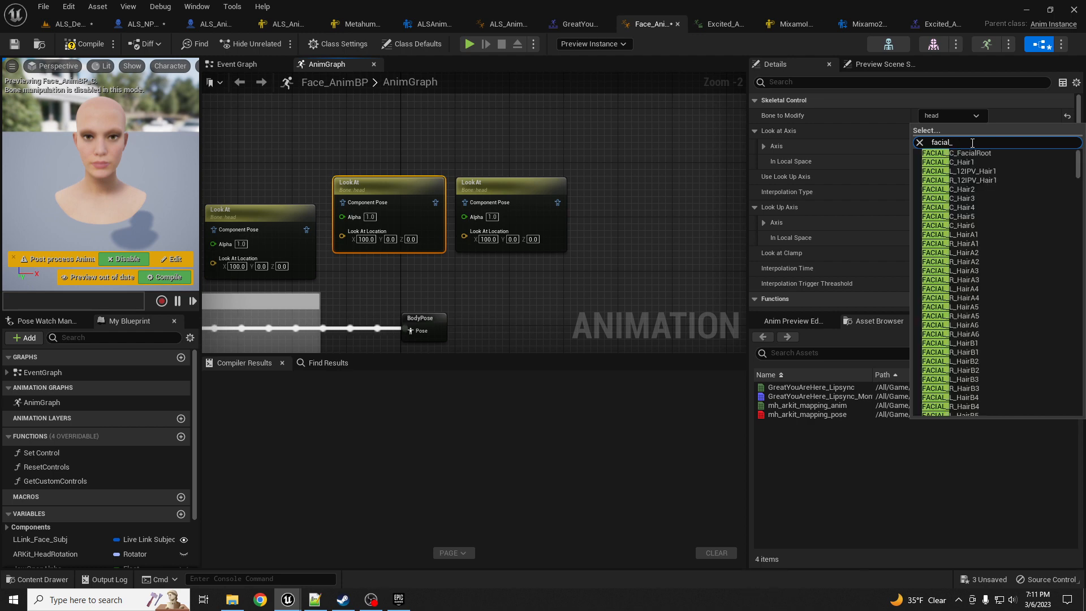
{"action": "type", "text": "l)"}
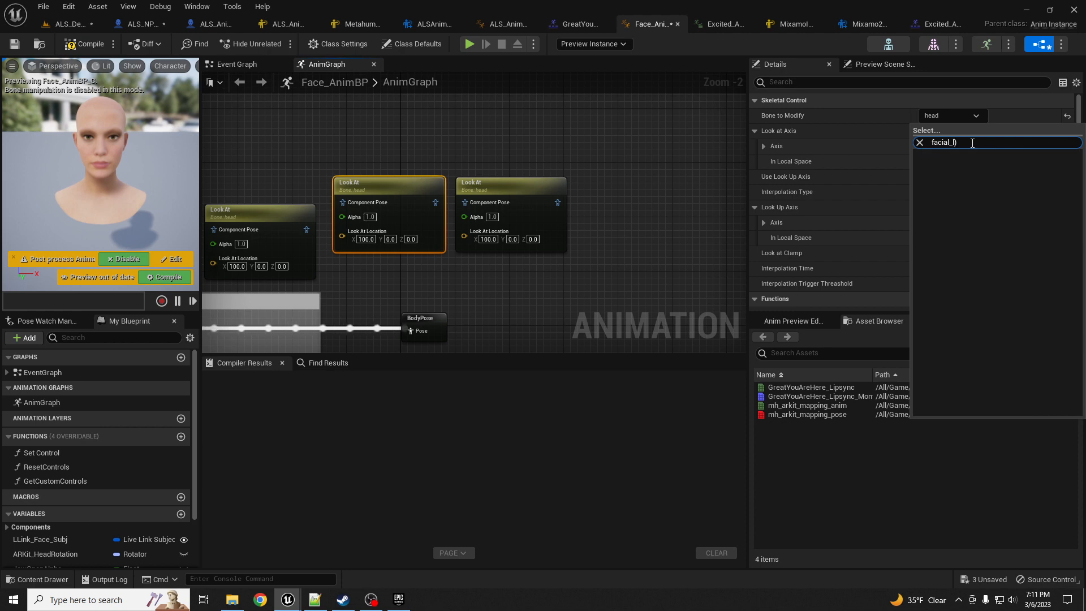
{"action": "key", "text": "BackSpace"}
{"action": "type", "text": "_e"}
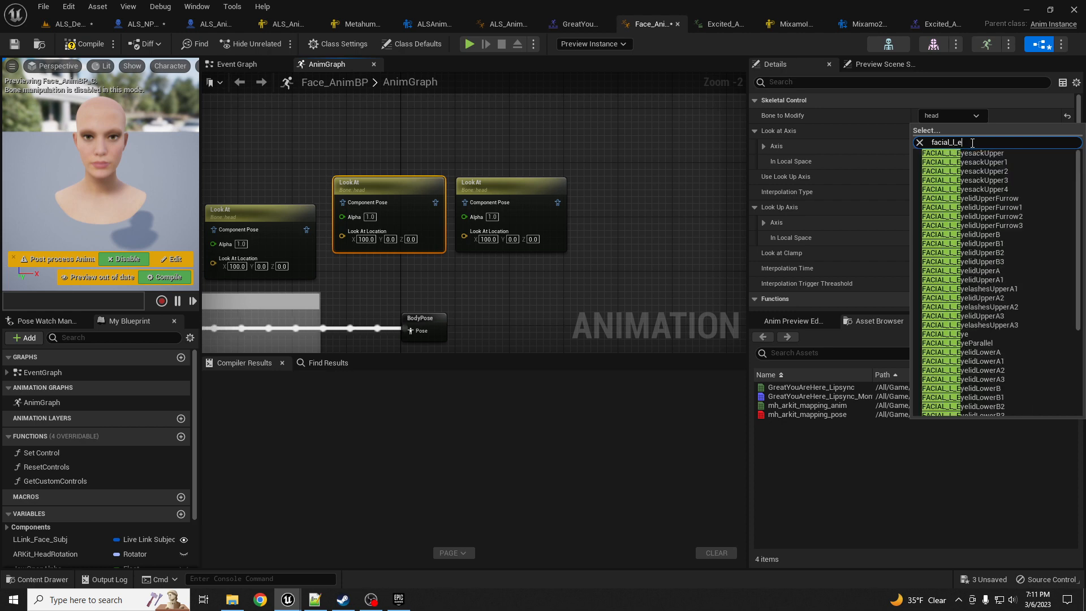
{"action": "left_click", "coordinate": [979, 334]}
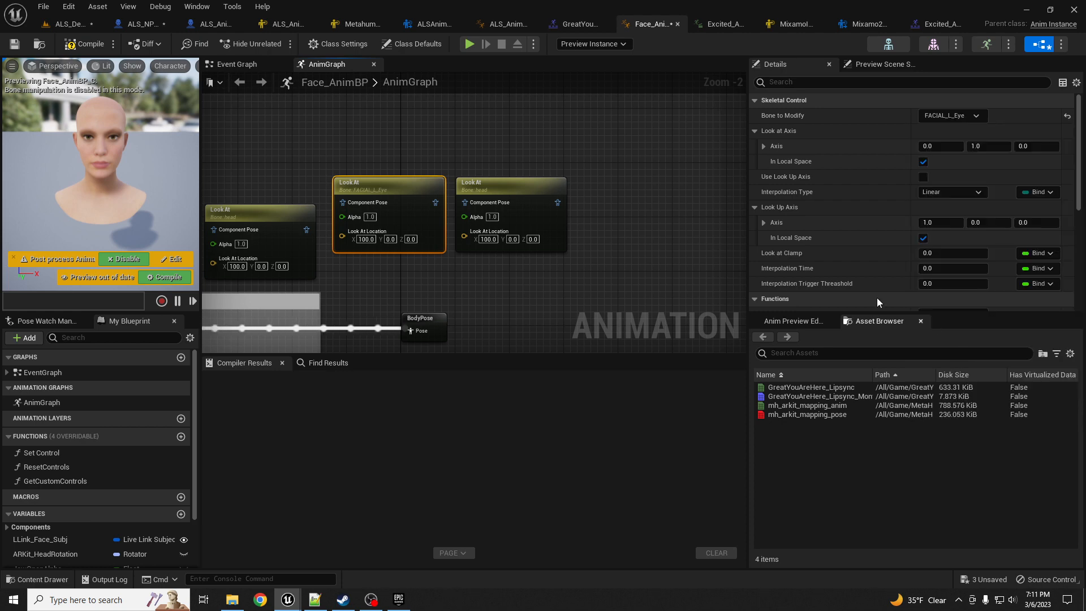
- Set the last Look At node's Bone to Modify to FACIAL_R_Eye
{"action": "left_click", "coordinate": [504, 191]}
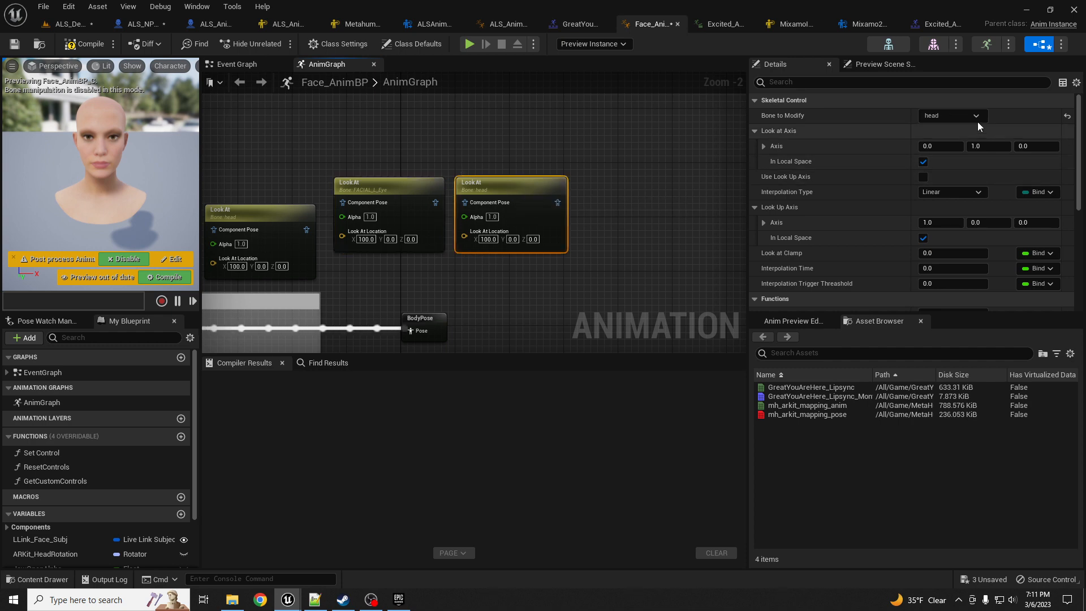
{"action": "left_click", "coordinate": [977, 115]}
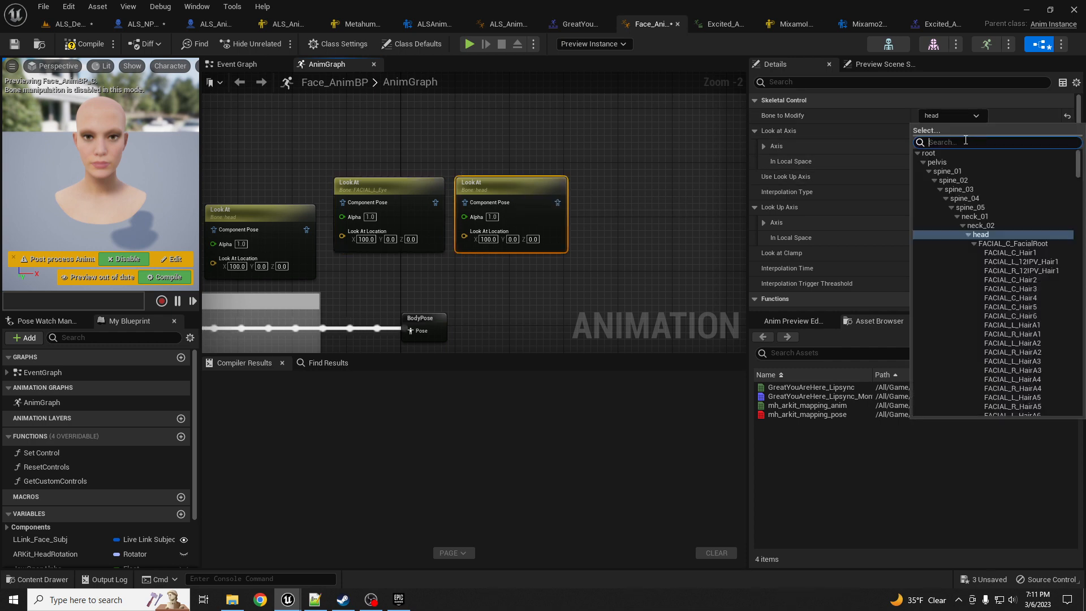
{"action": "type", "text": "facial"}
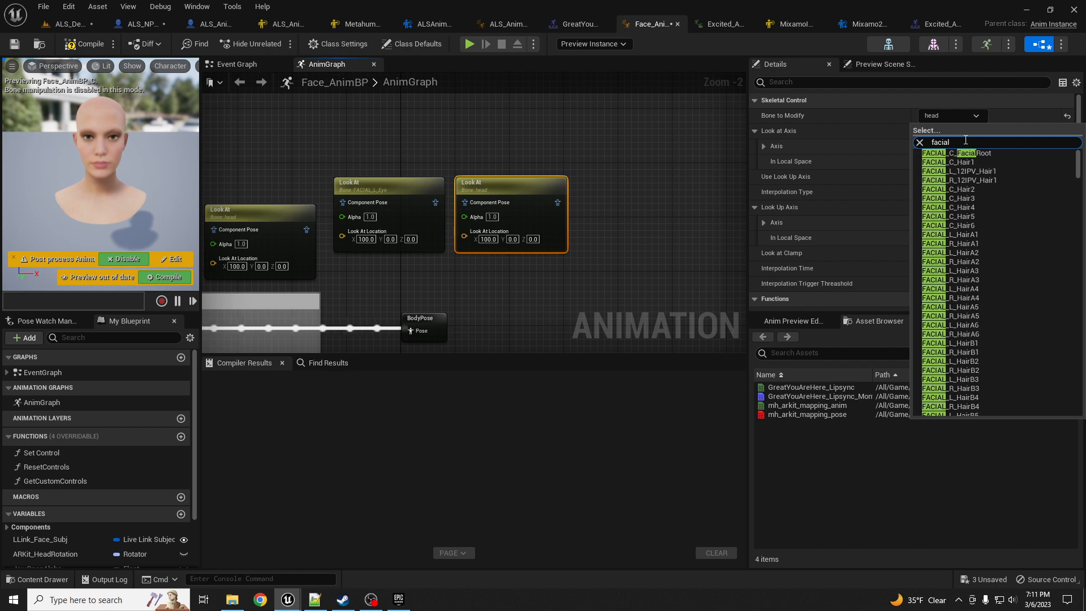
{"action": "type", "text": "_r_e"}
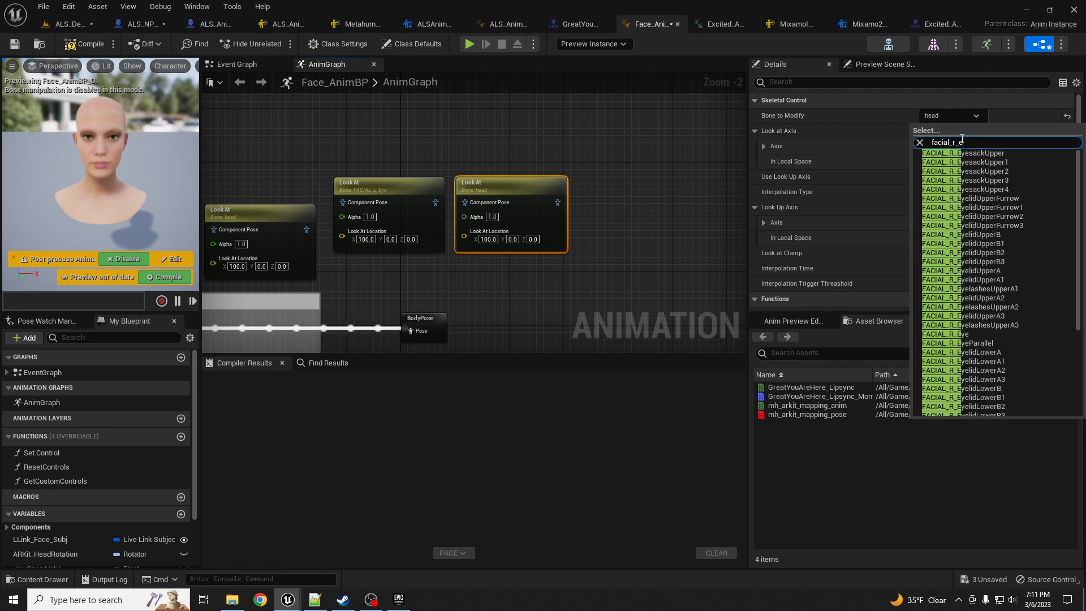
{"action": "left_click", "coordinate": [956, 334]}
- Chain the head, left-eye and right-eye Look At nodes and feed them from Copy Pose From Mesh through a Local To Component node
{"action": "left_click_drag", "start_coordinate": [307, 229], "coordinate": [342, 202]}
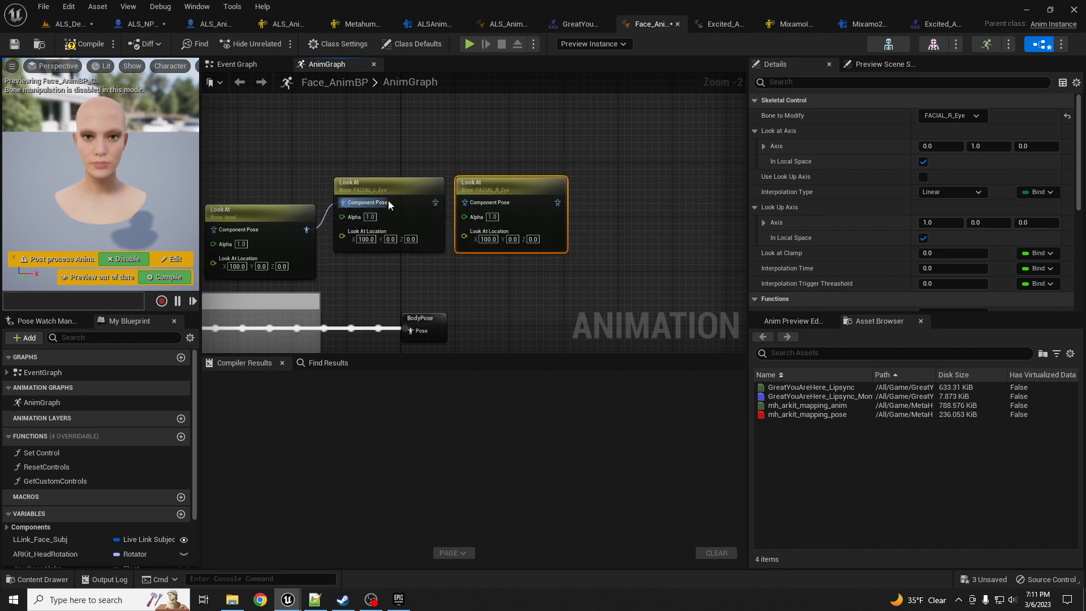
{"action": "left_click_drag", "start_coordinate": [435, 202], "coordinate": [464, 203]}
{"action": "right_click_drag", "start_coordinate": [426, 282], "coordinate": [623, 241]}
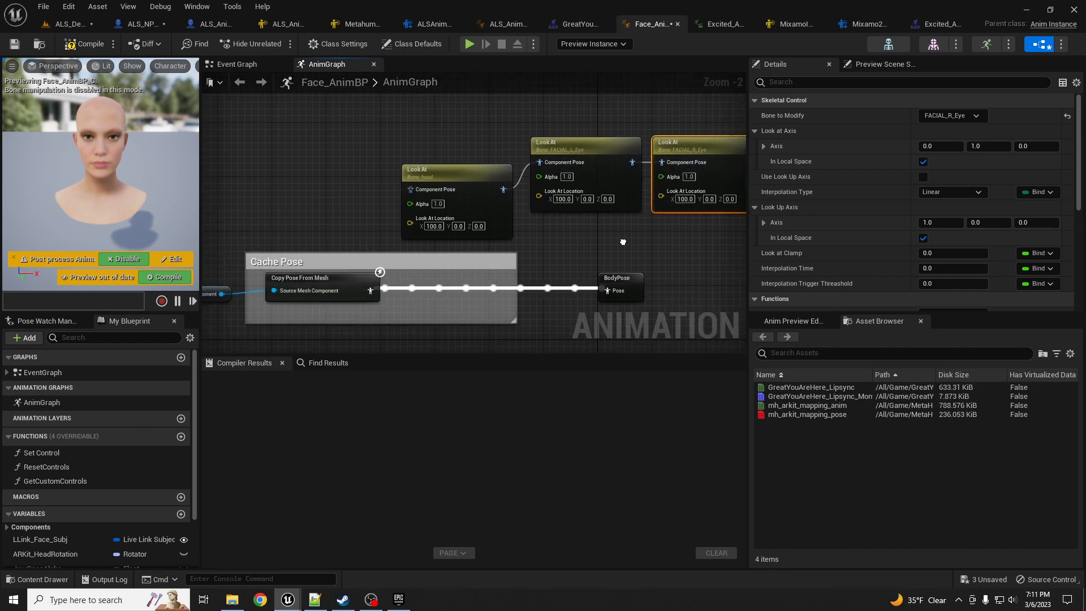
{"action": "left_click_drag", "start_coordinate": [371, 290], "coordinate": [410, 190]}
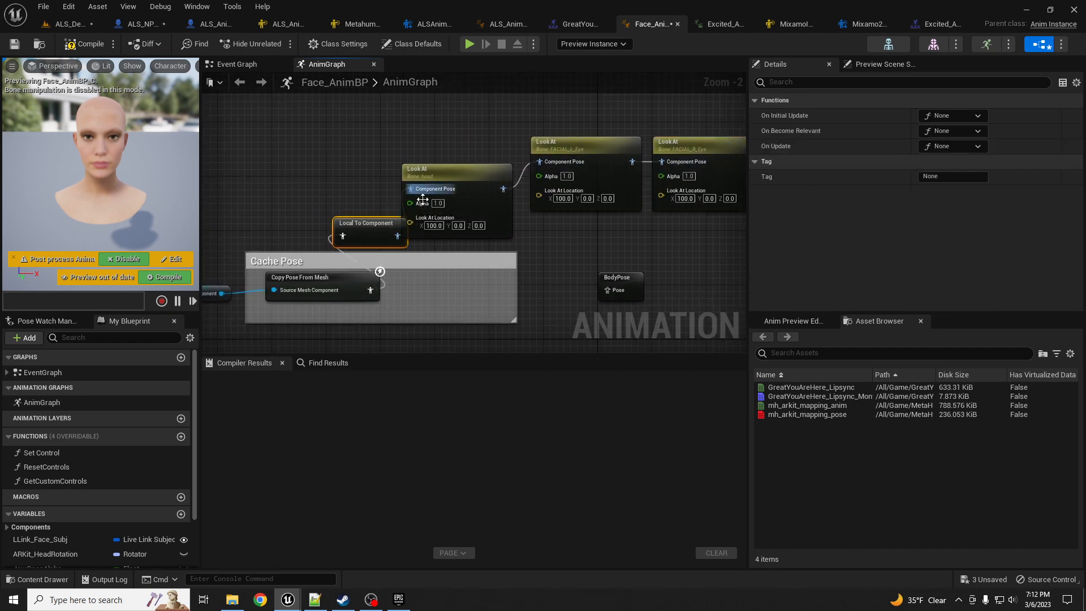
{"action": "left_click_drag", "start_coordinate": [367, 228], "coordinate": [351, 192]}
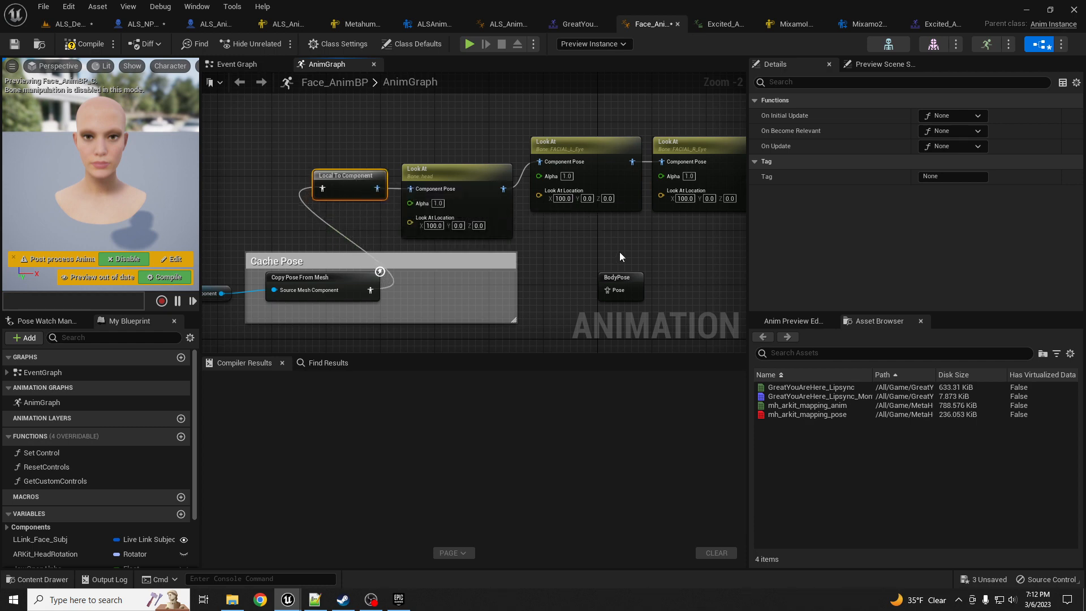
- Connect the right-eye Look At output to the BodyPose cache, placing the pose-space conversion node after that Look At
{"action": "right_click_drag", "start_coordinate": [619, 252], "coordinate": [617, 201]}
{"action": "left_click_drag", "start_coordinate": [609, 157], "coordinate": [462, 285]}
{"action": "left_click_drag", "start_coordinate": [524, 211], "coordinate": [678, 150]}
{"action": "right_click_drag", "start_coordinate": [484, 226], "coordinate": [587, 228]}
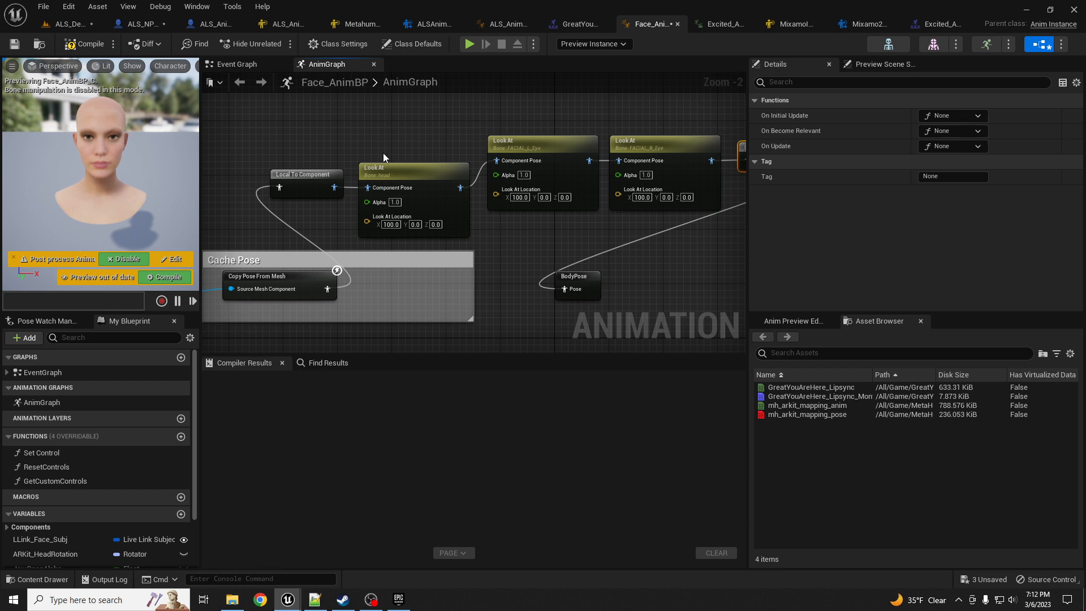
{"action": "right_click_drag", "start_coordinate": [352, 141], "coordinate": [380, 150]}
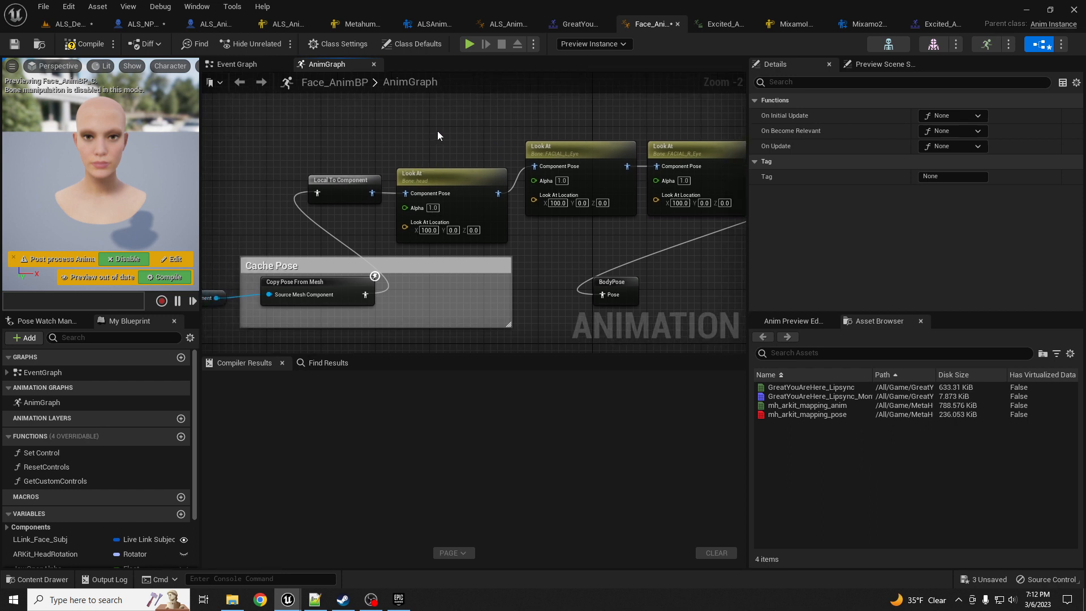
- Open the Event Graph of ALS_NPC_AnimMan_CharacterBP_Child and add a Then 4 output to its Sequence node
{"action": "left_click", "coordinate": [144, 24]}
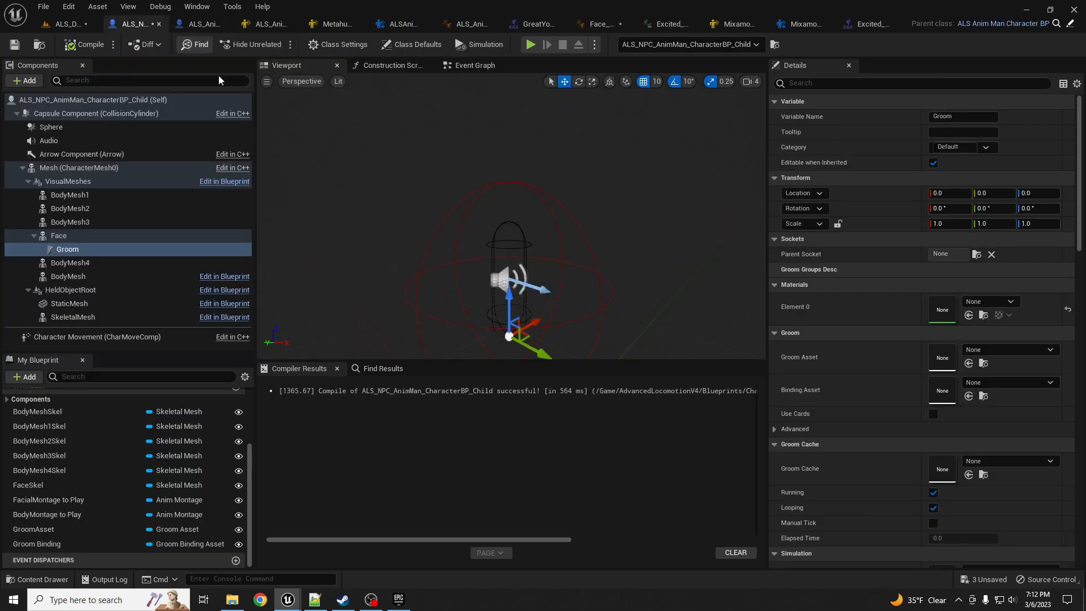
{"action": "left_click", "coordinate": [475, 66]}
{"action": "scroll", "coordinate": [457, 243], "scroll_direction": "down", "scroll_amount": 1}
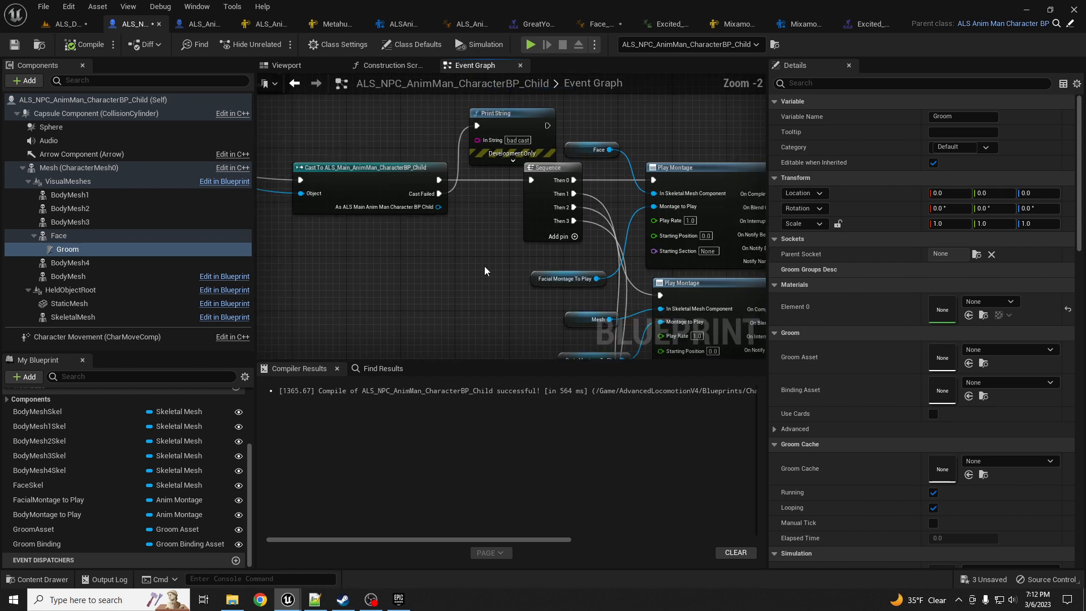
{"action": "right_click_drag", "start_coordinate": [484, 266], "coordinate": [442, 253]}
{"action": "right_click_drag", "start_coordinate": [354, 221], "coordinate": [381, 228]}
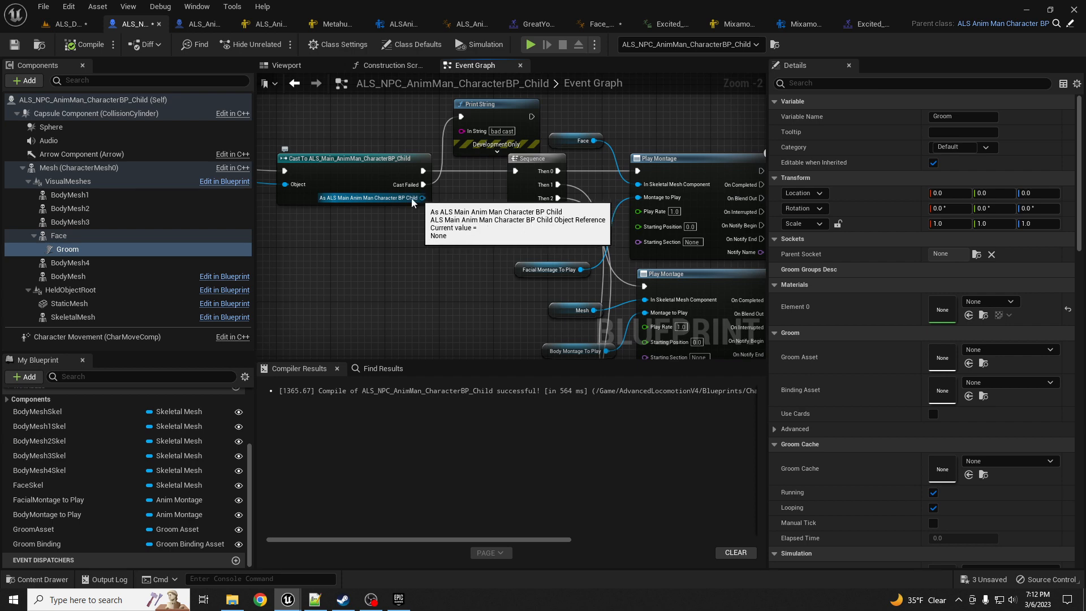
{"action": "scroll", "coordinate": [370, 204], "scroll_direction": "up", "scroll_amount": 1}
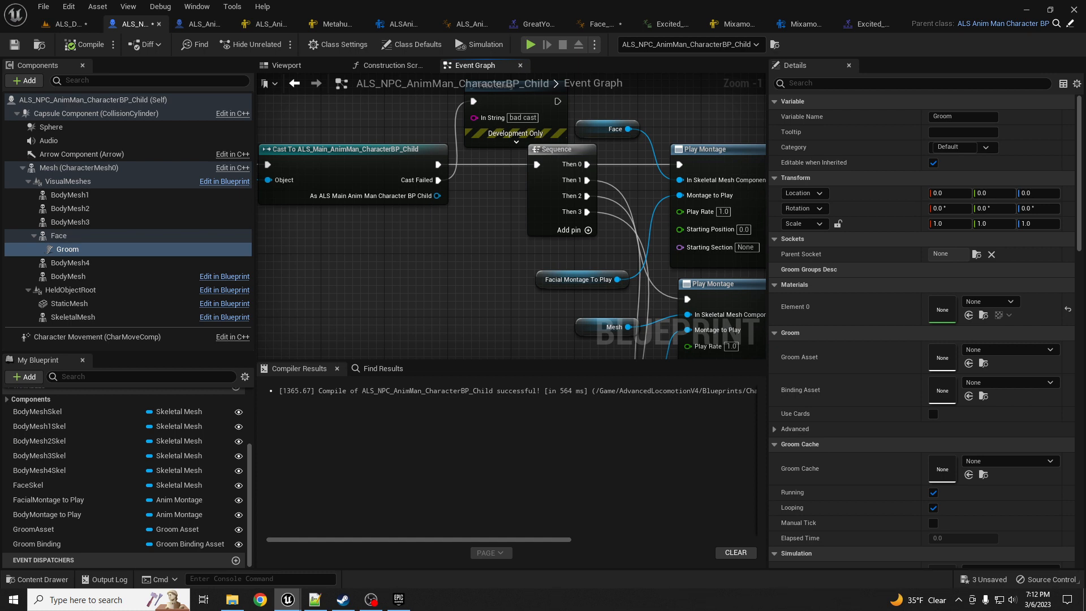
{"action": "right_click_drag", "start_coordinate": [319, 247], "coordinate": [279, 237]}
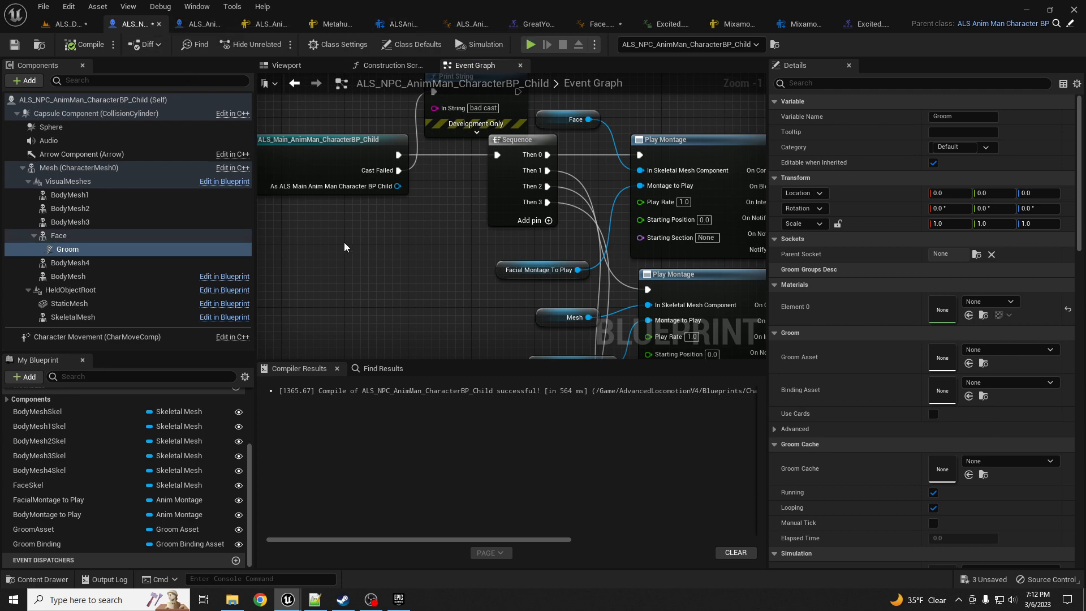
{"action": "right_click_drag", "start_coordinate": [493, 224], "coordinate": [479, 184]}
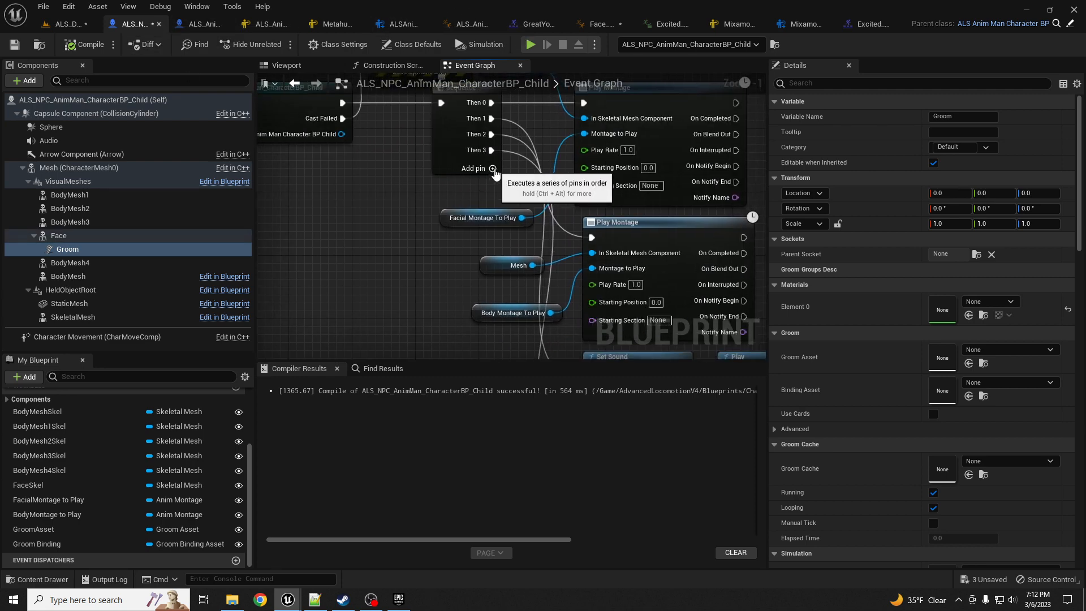
{"action": "left_click", "coordinate": [490, 185]}
- Add a Face component reference with a Get Anim Instance node, and place the node below the reference
{"action": "right_click_drag", "start_coordinate": [383, 252], "coordinate": [409, 180]}
{"action": "scroll", "coordinate": [409, 180], "scroll_direction": "down", "scroll_amount": 1}
{"action": "right_click_drag", "start_coordinate": [437, 219], "coordinate": [471, 234]}
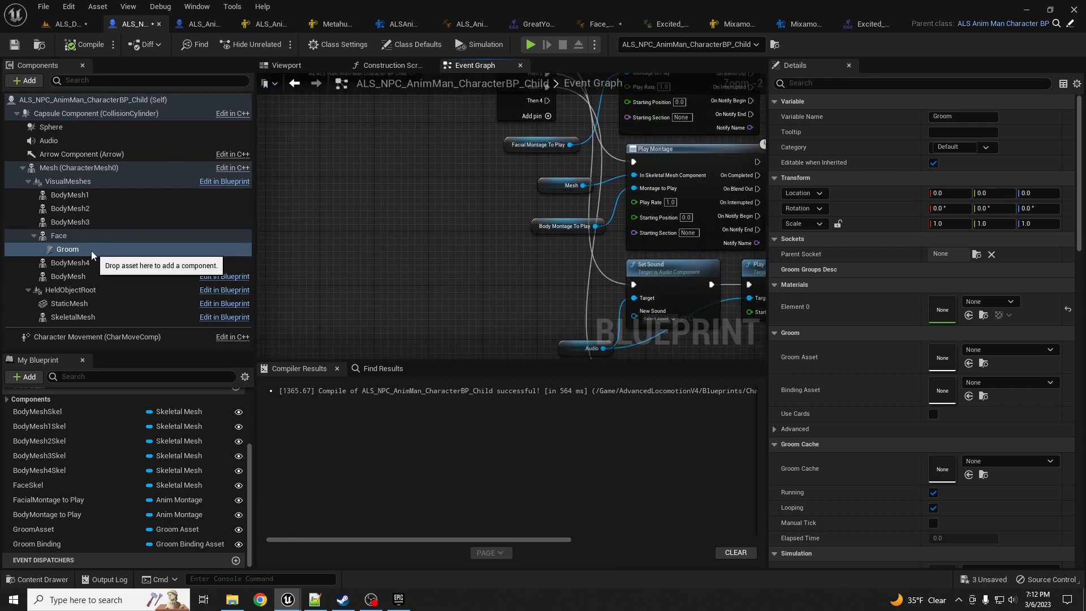
{"action": "left_click_drag", "start_coordinate": [59, 235], "coordinate": [441, 295]}
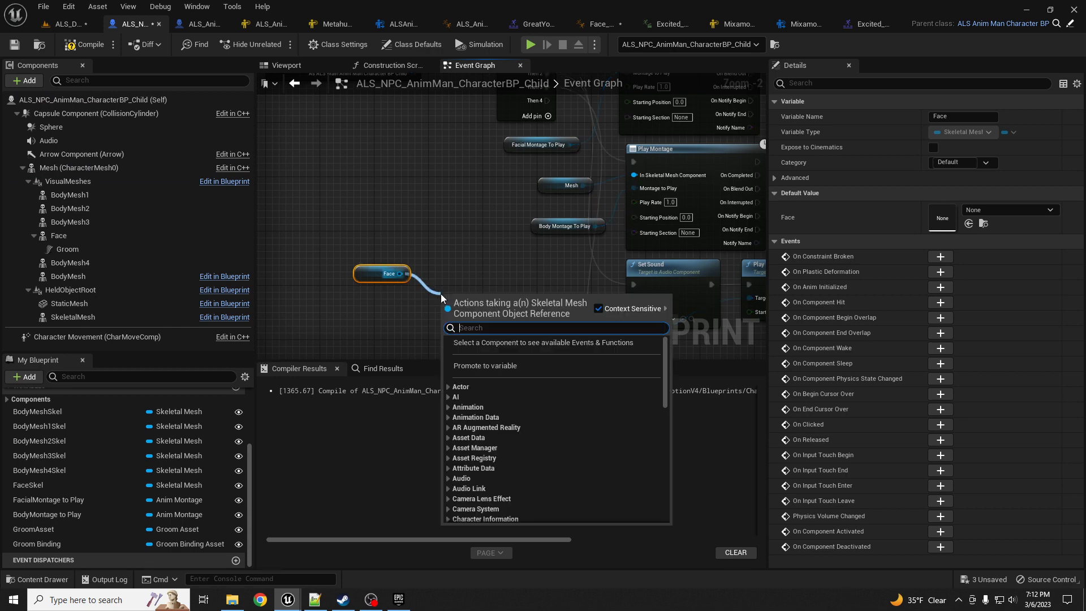
{"action": "type", "text": "get anim in"}
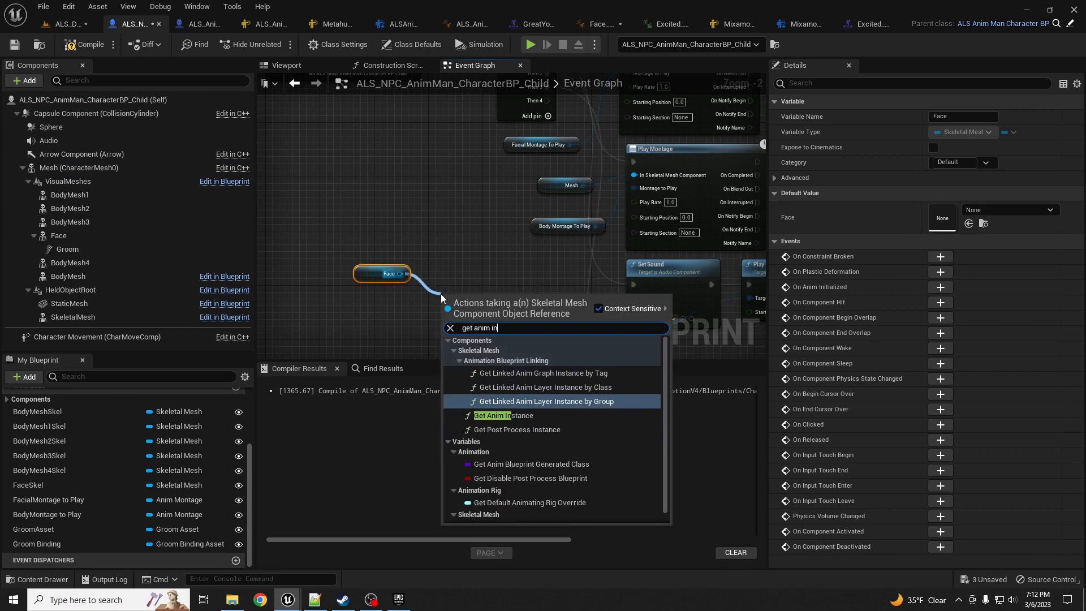
{"action": "type", "text": "ste"}
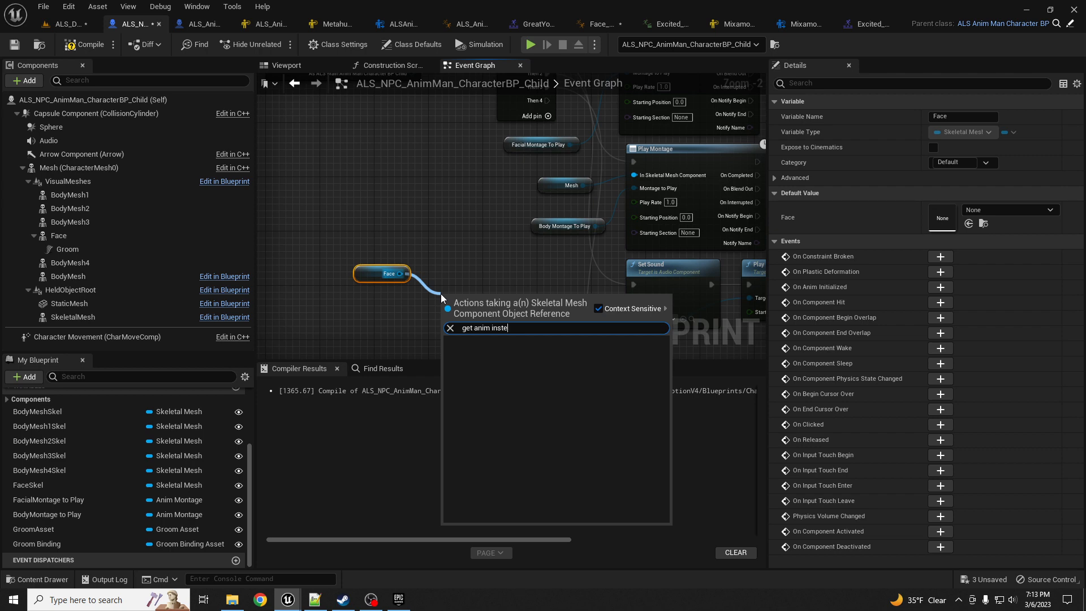
{"action": "key", "text": "BackSpace"}
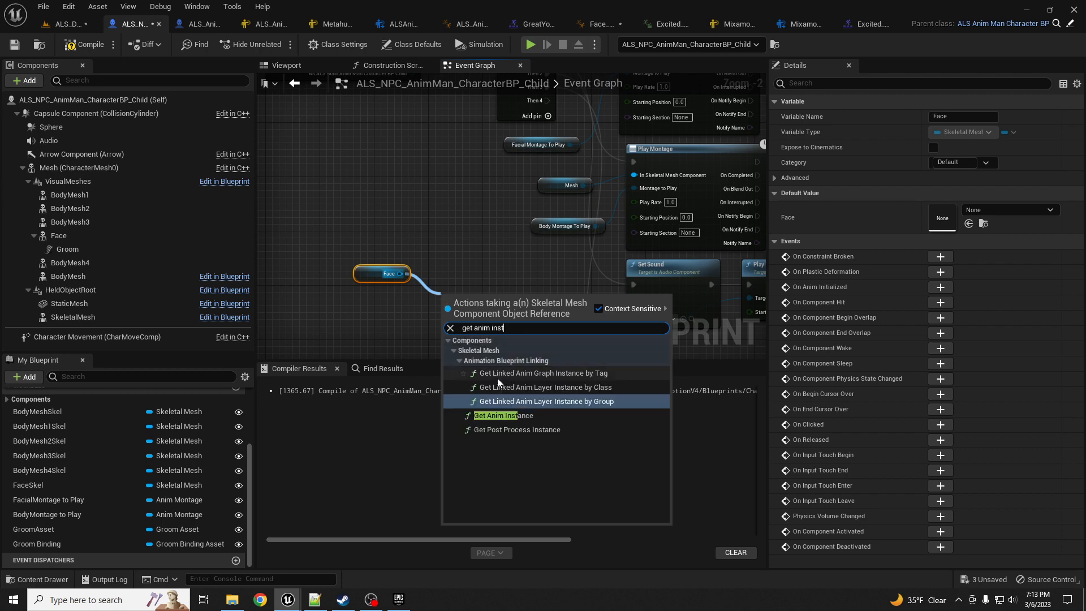
{"action": "left_click", "coordinate": [507, 419]}
{"action": "right_click_drag", "start_coordinate": [498, 300], "coordinate": [467, 278]}
{"action": "left_click_drag", "start_coordinate": [454, 283], "coordinate": [372, 279]}
{"action": "right_click_drag", "start_coordinate": [468, 275], "coordinate": [501, 249]}
- Cast the face's anim instance to Face_AnimBP and run the cast from the Sequence's Then 4 output
{"action": "left_click_drag", "start_coordinate": [466, 265], "coordinate": [450, 327]}
{"action": "type", "text": "cast t"}
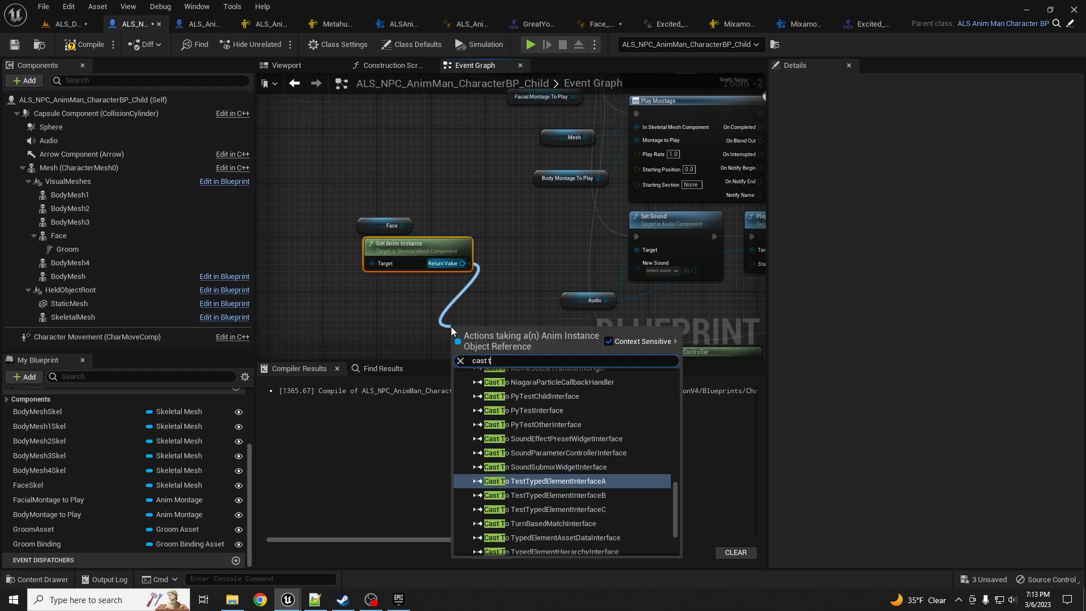
{"action": "type", "text": "o face a"}
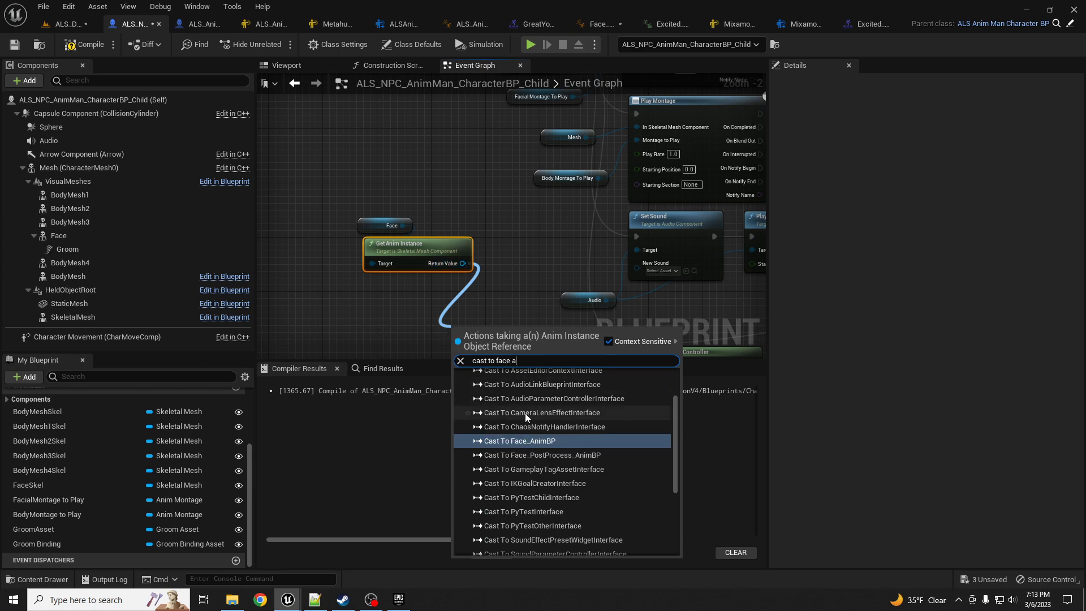
{"action": "left_click", "coordinate": [535, 441]}
{"action": "right_click_drag", "start_coordinate": [514, 277], "coordinate": [515, 342]}
{"action": "scroll", "coordinate": [468, 261], "scroll_direction": "down", "scroll_amount": 1}
{"action": "left_click_drag", "start_coordinate": [537, 145], "coordinate": [457, 191]}
- Move the Face, Get Anim Instance and Cast To Face_AnimBP nodes together below the Get Controller row
{"action": "right_click_drag", "start_coordinate": [502, 244], "coordinate": [472, 299]}
{"action": "left_click_drag", "start_coordinate": [330, 132], "coordinate": [454, 270]}
{"action": "right_click_drag", "start_coordinate": [507, 315], "coordinate": [477, 284]}
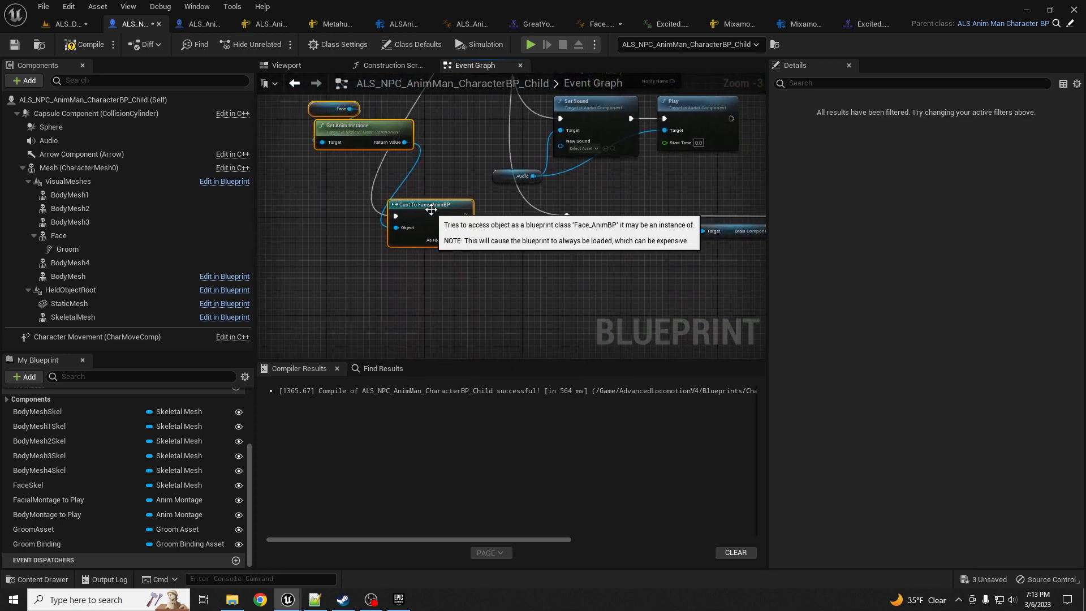
{"action": "left_click_drag", "start_coordinate": [431, 209], "coordinate": [585, 334]}
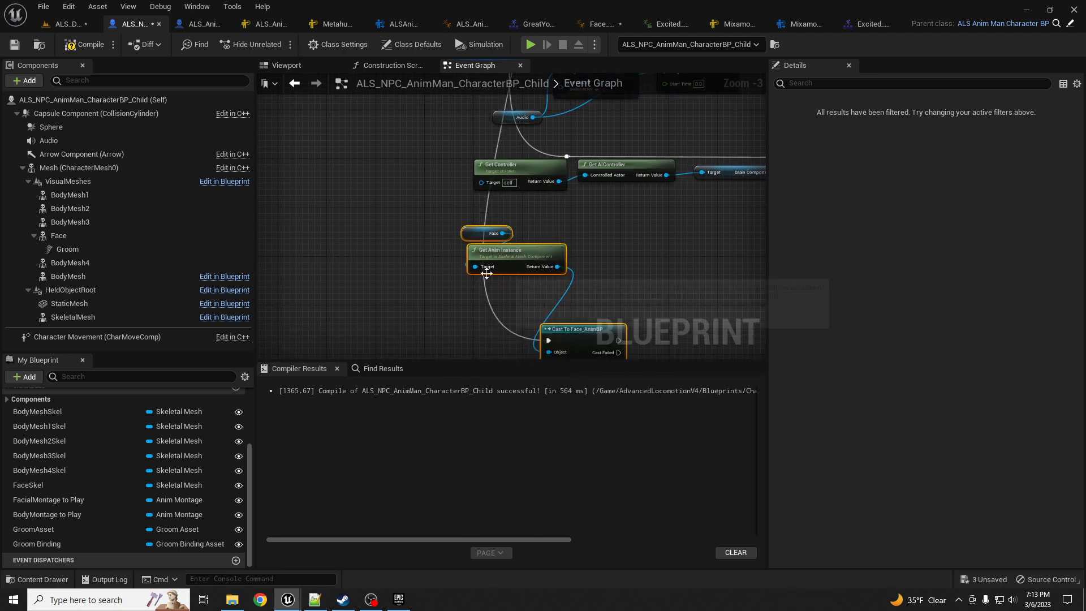
- Add a reroute point on the cast's execution wire, align it with the cast, and place the Face and Get Anim Instance nodes beneath it
{"action": "double_click", "coordinate": [487, 290]}
{"action": "left_click_drag", "start_coordinate": [479, 286], "coordinate": [474, 324]}
{"action": "left_click", "coordinate": [455, 288]}
{"action": "left_click_drag", "start_coordinate": [475, 284], "coordinate": [473, 340]}
{"action": "right_click_drag", "start_coordinate": [631, 282], "coordinate": [602, 248]}
{"action": "left_click_drag", "start_coordinate": [429, 176], "coordinate": [443, 335]}
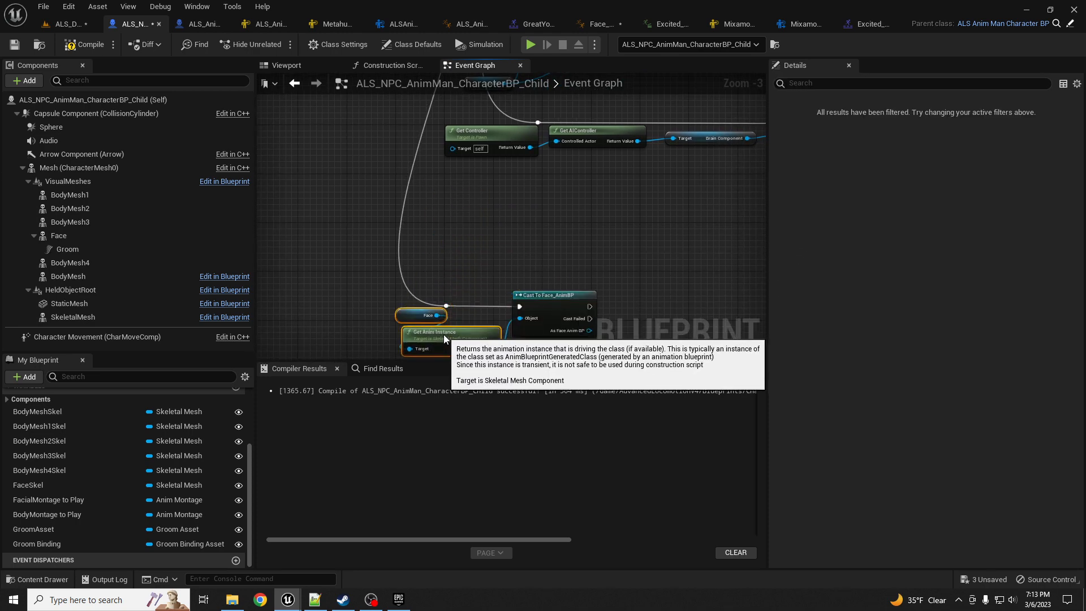
- Create a new variable named ALSMainChar in Face_AnimBP
{"action": "right_click_drag", "start_coordinate": [561, 250], "coordinate": [503, 232]}
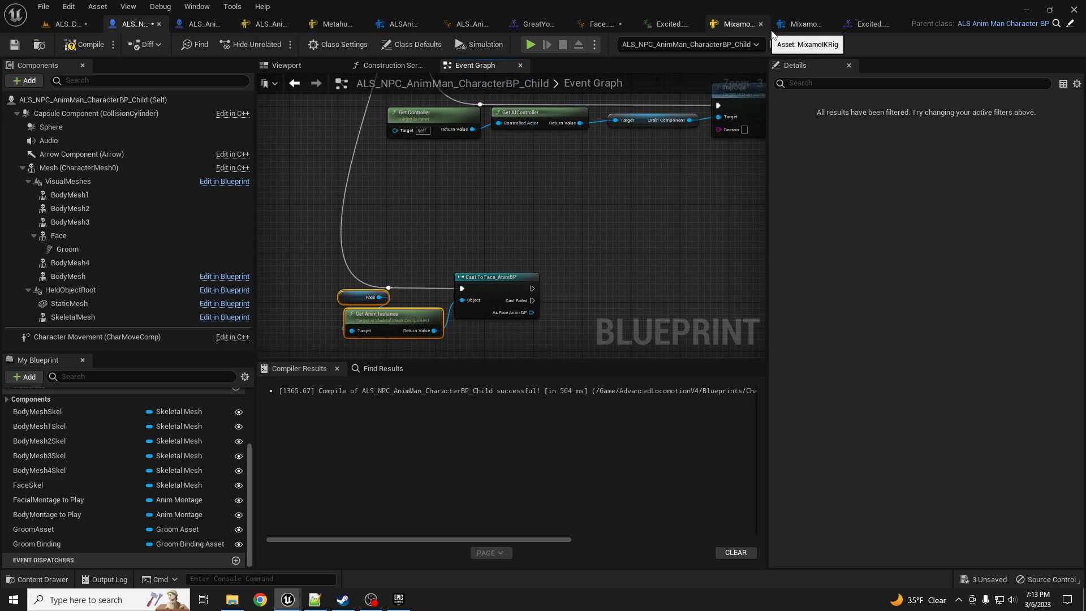
{"action": "left_click", "coordinate": [601, 24]}
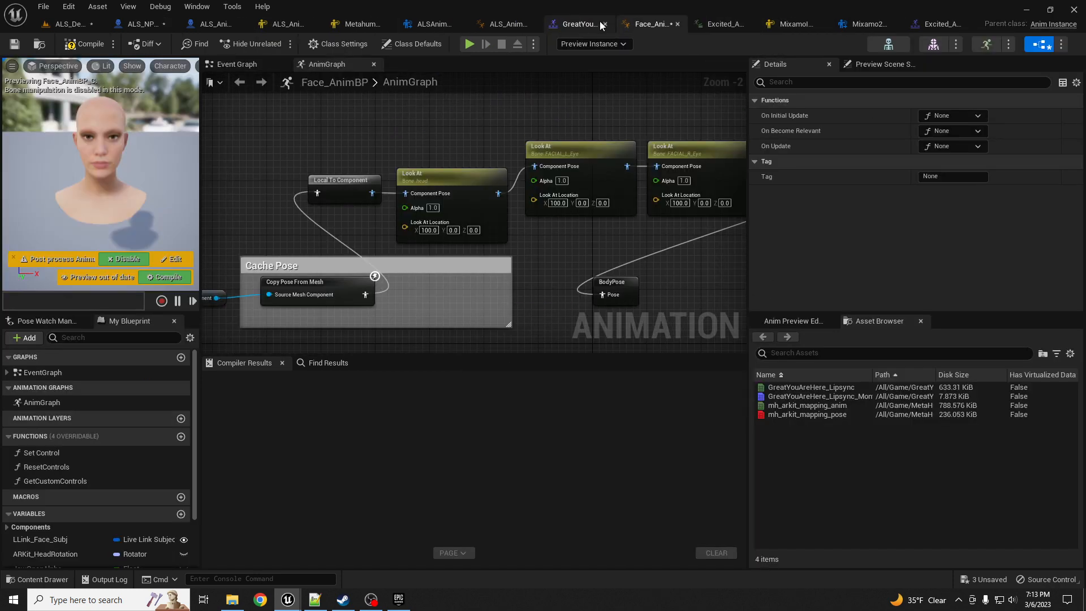
{"action": "right_click_drag", "start_coordinate": [319, 287], "coordinate": [432, 237]}
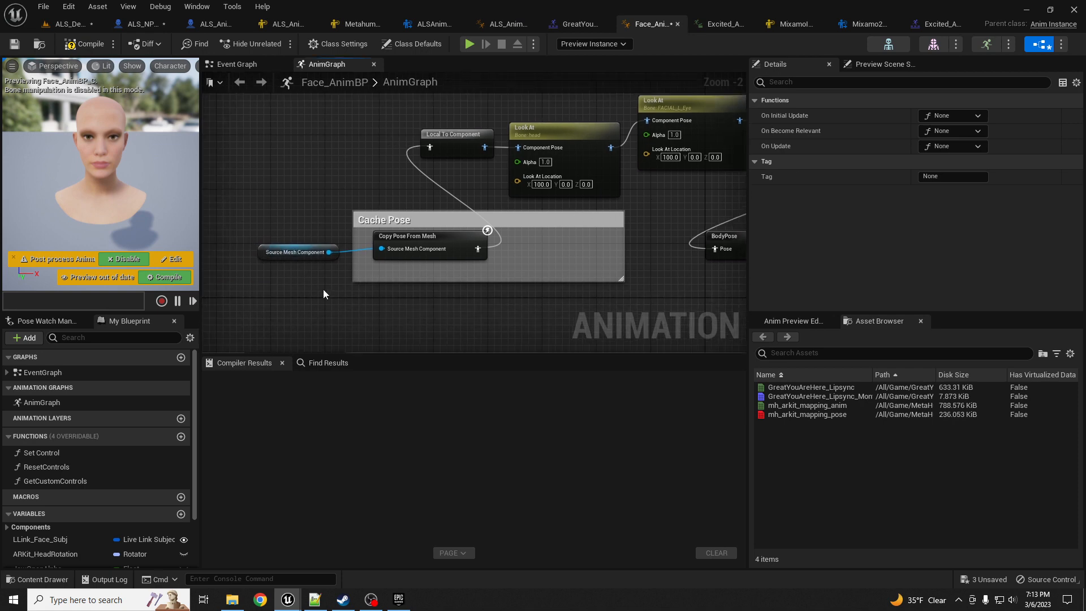
{"action": "scroll", "coordinate": [151, 466], "scroll_direction": "down", "scroll_amount": 3}
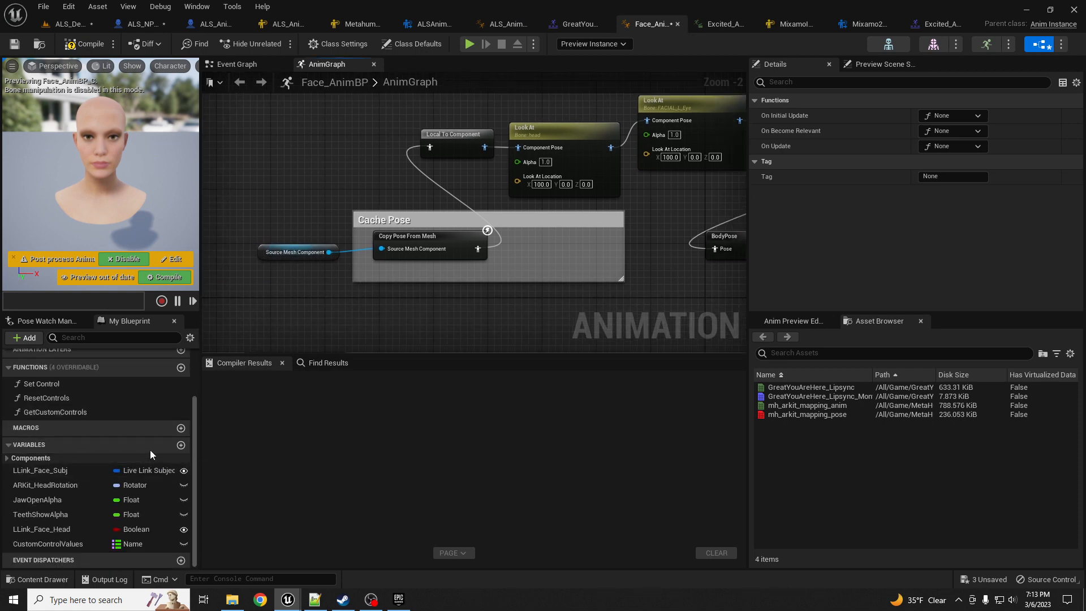
{"action": "left_click", "coordinate": [179, 445]}
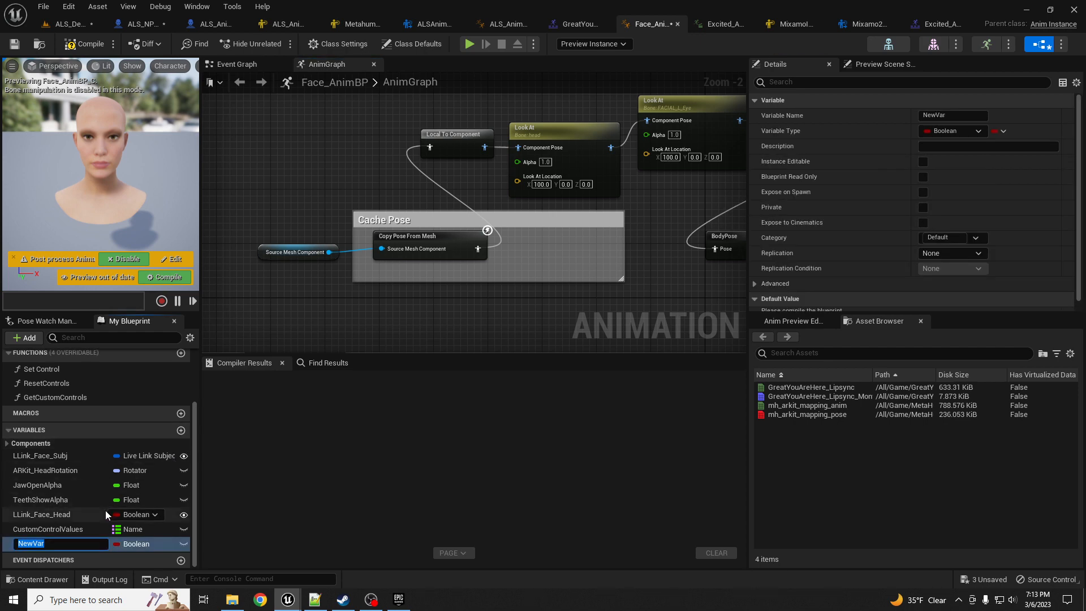
{"action": "type", "text": "ALSM"}
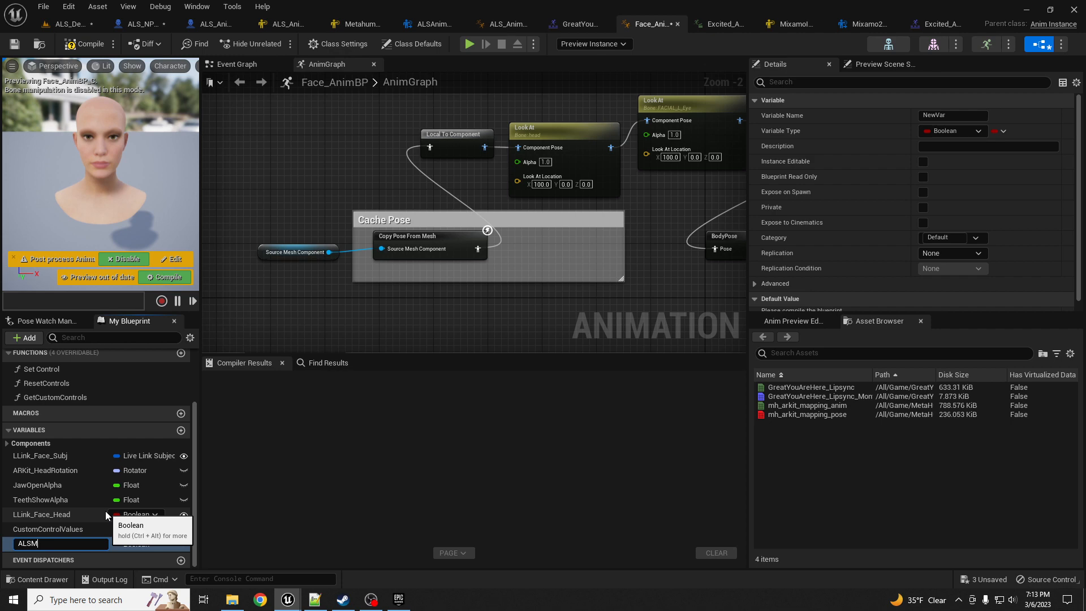
{"action": "type", "text": "ainChar"}
{"action": "key", "text": "Return"}
- Set the ALSMainChar variable's type to an ALS Main Anim Man Character BP Child object reference
{"action": "left_click", "coordinate": [148, 545]}
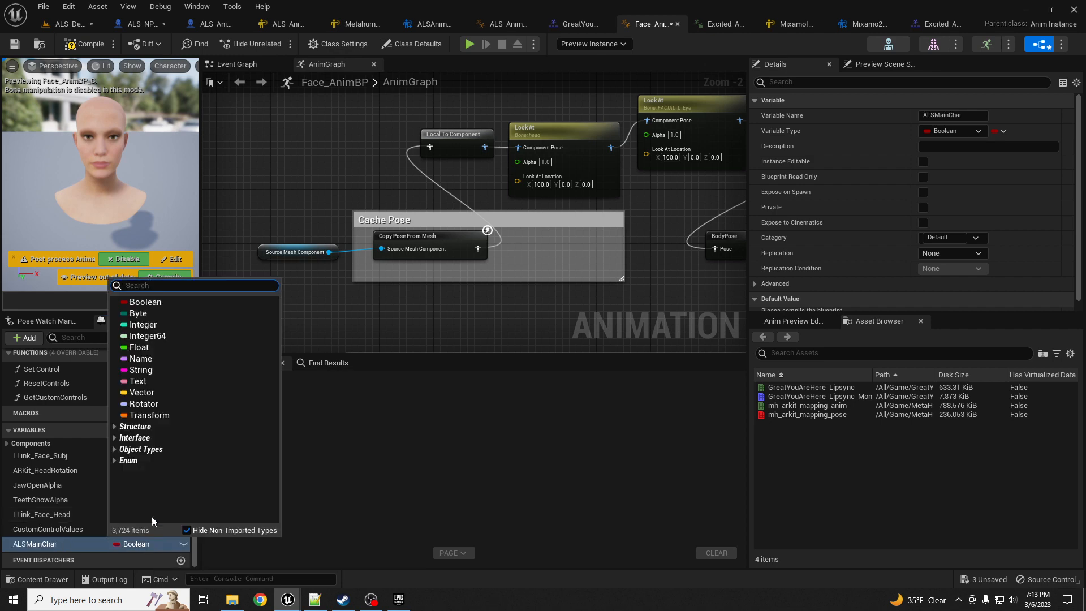
{"action": "type", "text": "main"}
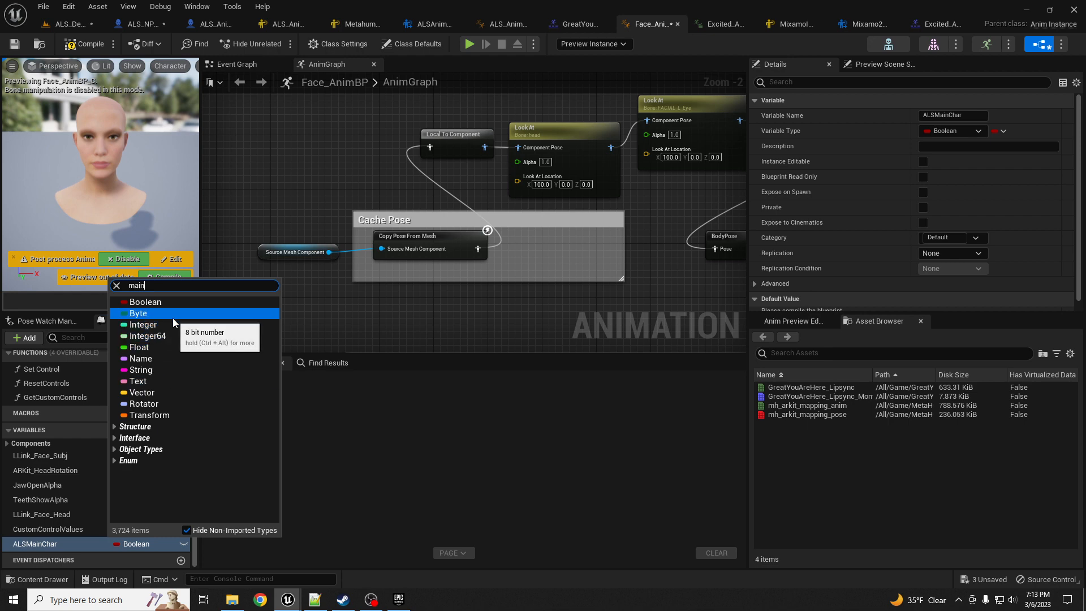
{"action": "left_click", "coordinate": [181, 315]}
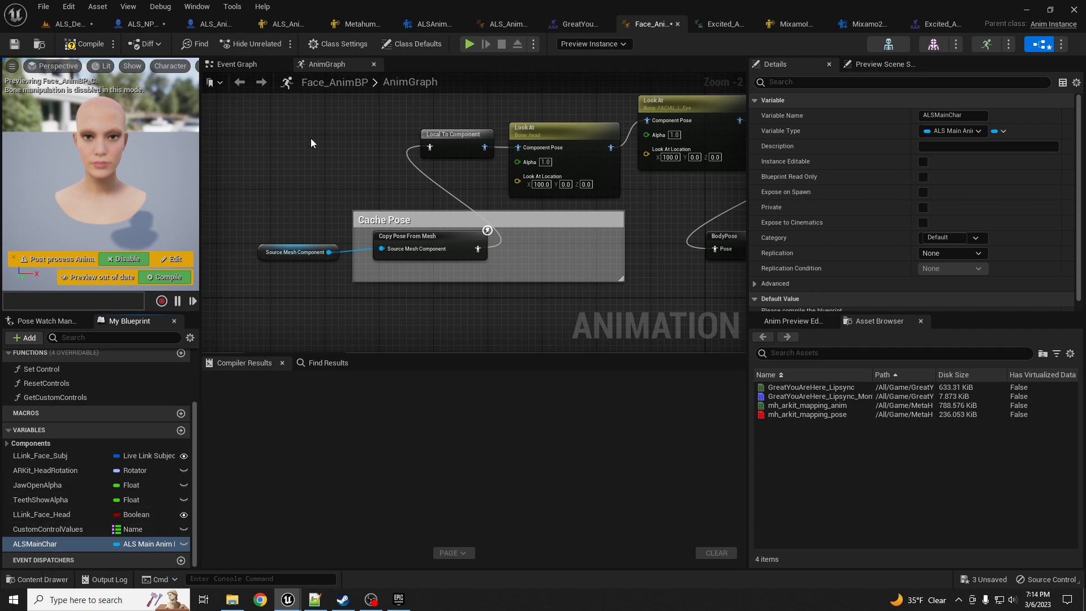
- In the Event Graph, add an ALSMainChar getter with an Is Valid check run from Event Blueprint Update Animation
{"action": "left_click", "coordinate": [237, 64]}
{"action": "scroll", "coordinate": [359, 199], "scroll_direction": "down", "scroll_amount": 3}
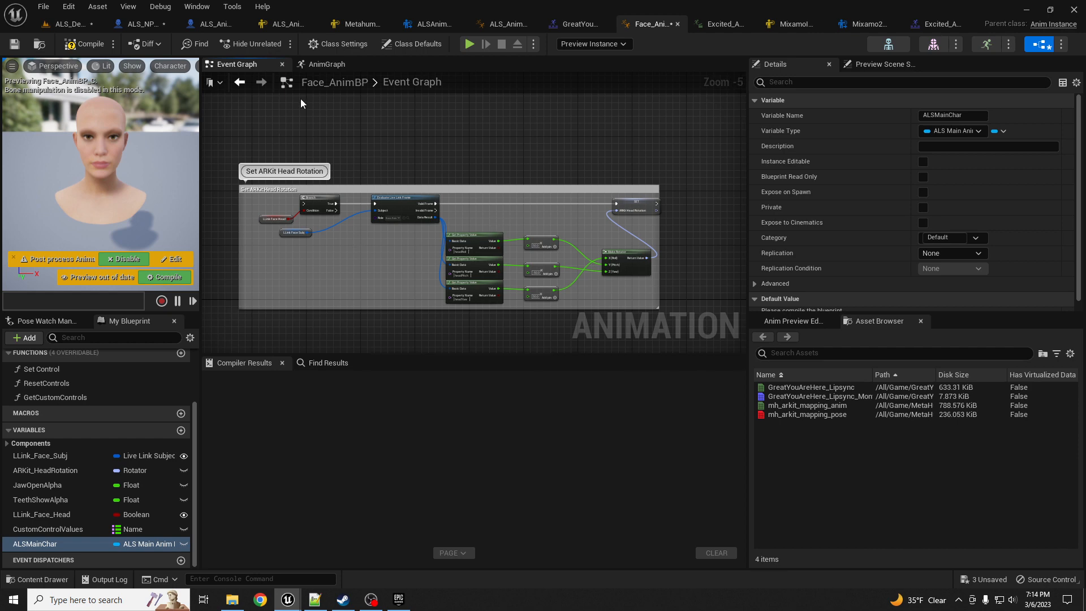
{"action": "right_click_drag", "start_coordinate": [365, 148], "coordinate": [625, 142]}
{"action": "scroll", "coordinate": [359, 204], "scroll_direction": "up", "scroll_amount": 4}
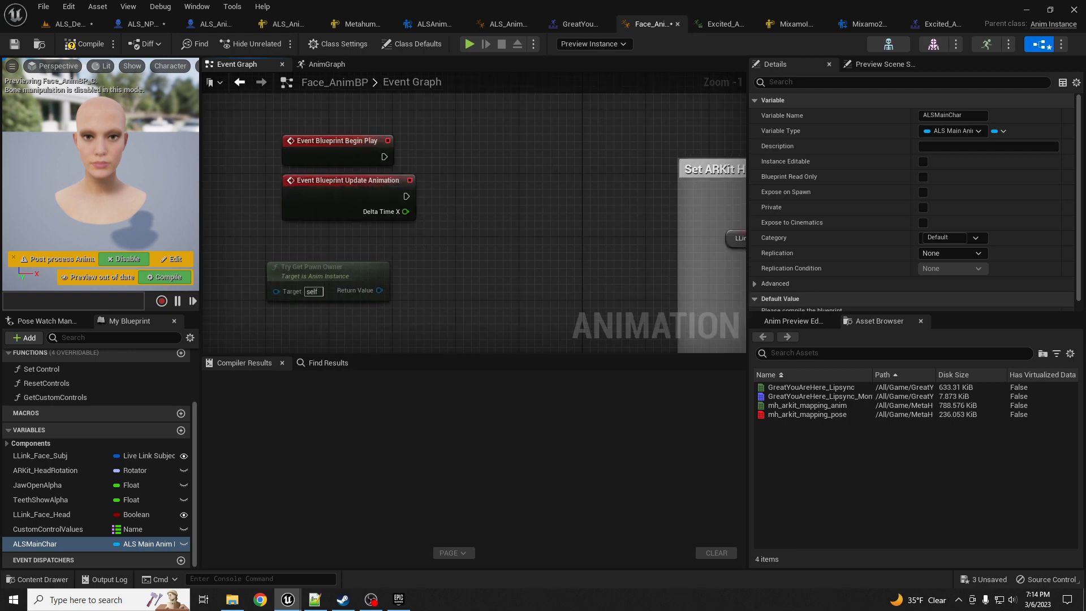
{"action": "left_click_drag", "start_coordinate": [97, 541], "coordinate": [534, 192]}
{"action": "left_click", "coordinate": [470, 312]}
{"action": "type", "text": "face"}
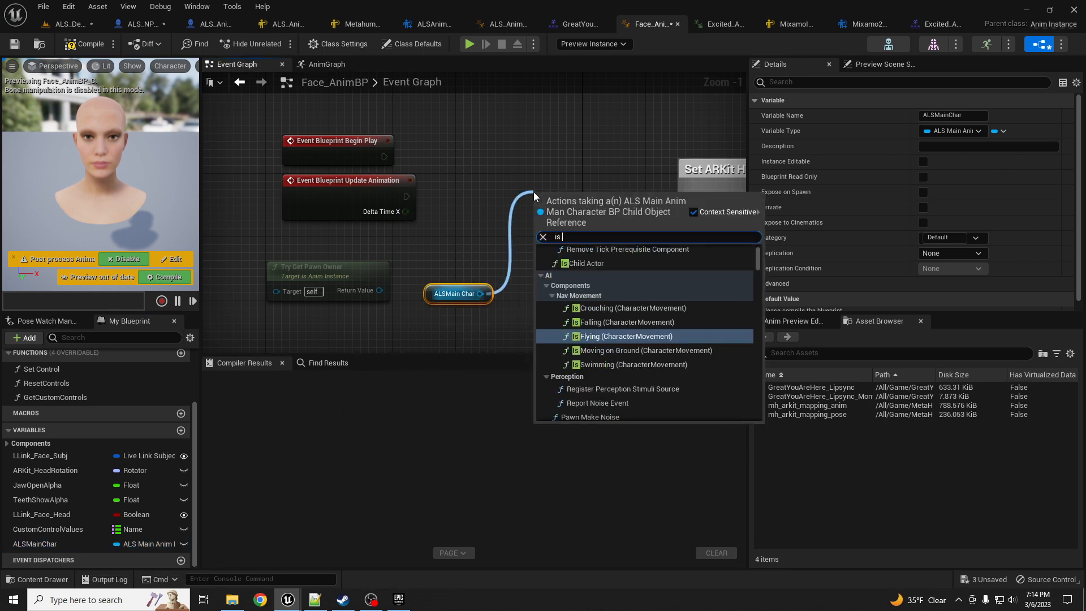
{"action": "key", "text": "Return"}
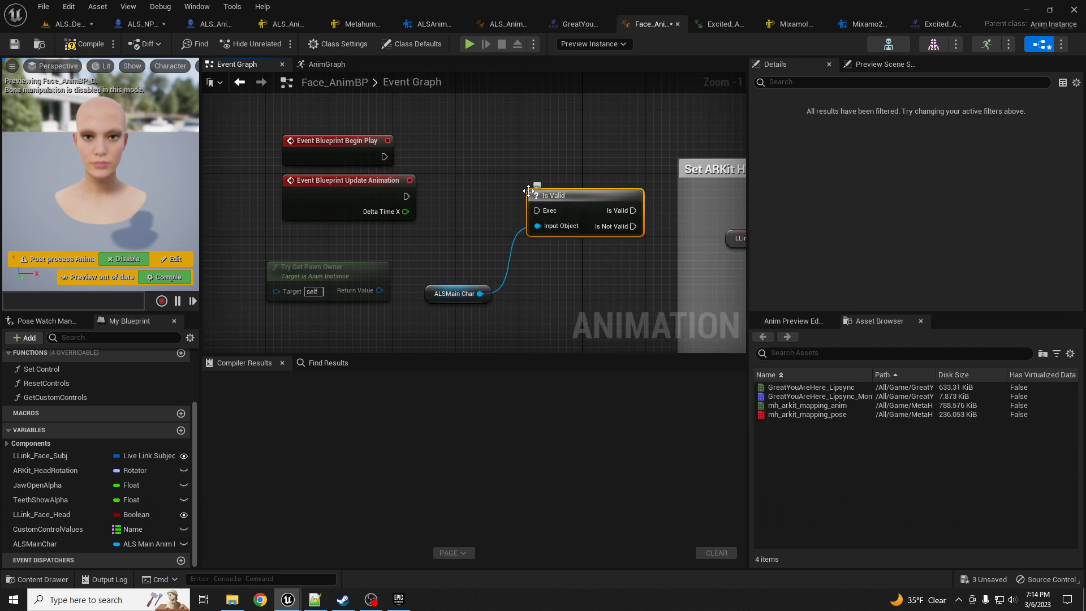
{"action": "left_click_drag", "start_coordinate": [406, 196], "coordinate": [511, 180]}
- Add a Get Actor Location node fed by the ALSMainChar reference
{"action": "right_click_drag", "start_coordinate": [627, 286], "coordinate": [542, 270]}
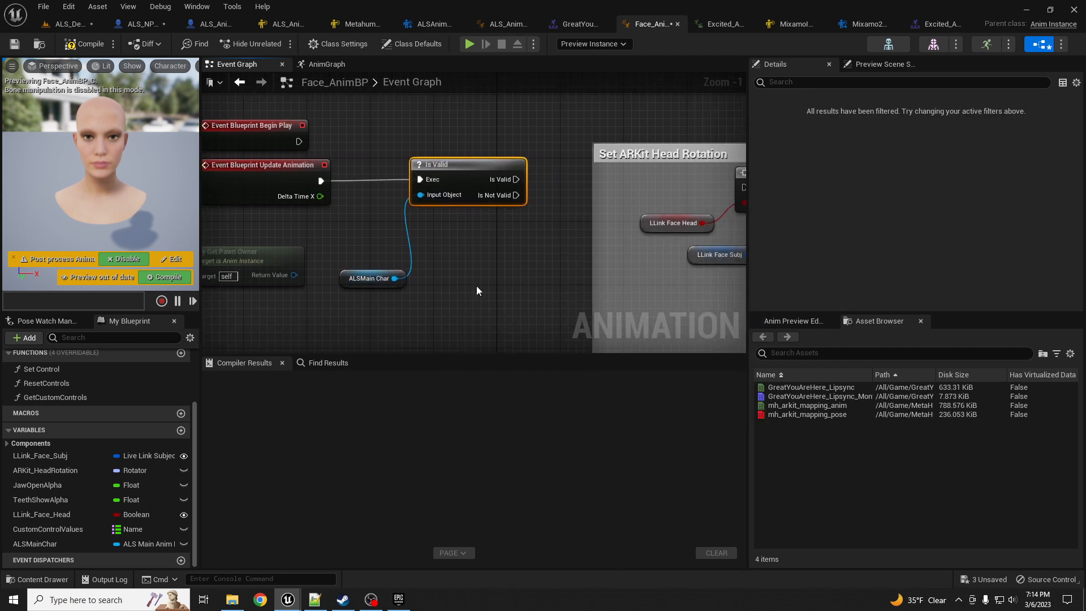
{"action": "left_click_drag", "start_coordinate": [394, 278], "coordinate": [451, 294]}
{"action": "type", "text": "get "}
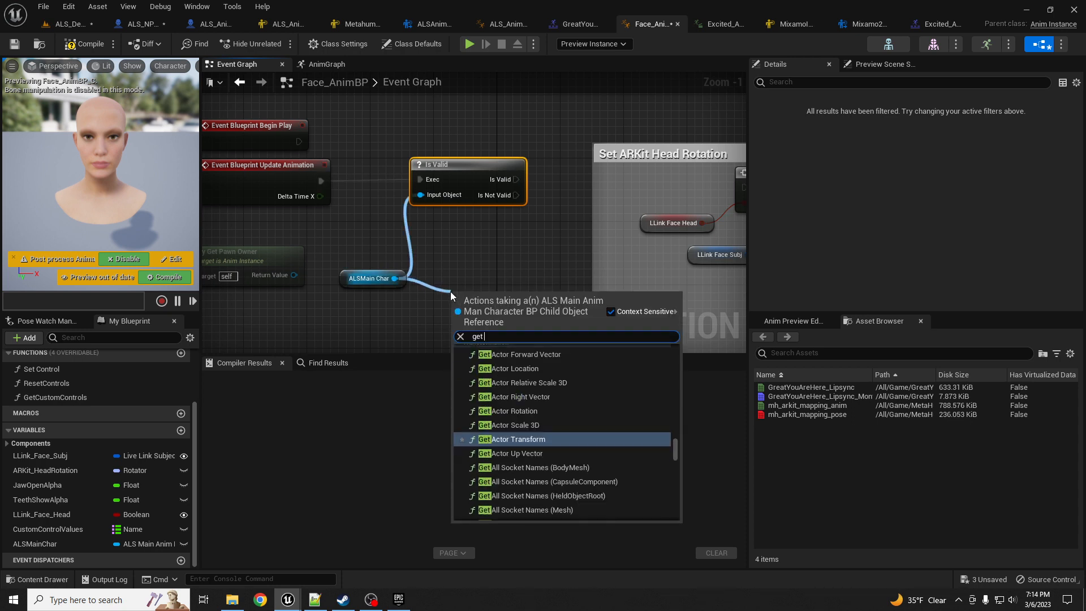
{"action": "type", "text": "actor loc"}
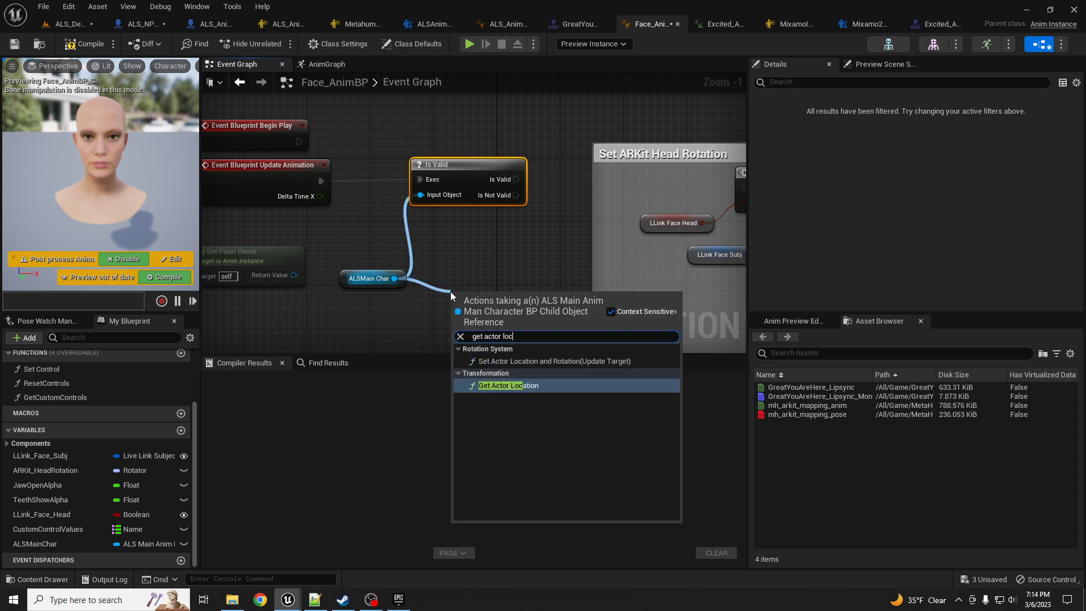
{"action": "key", "text": "Return"}
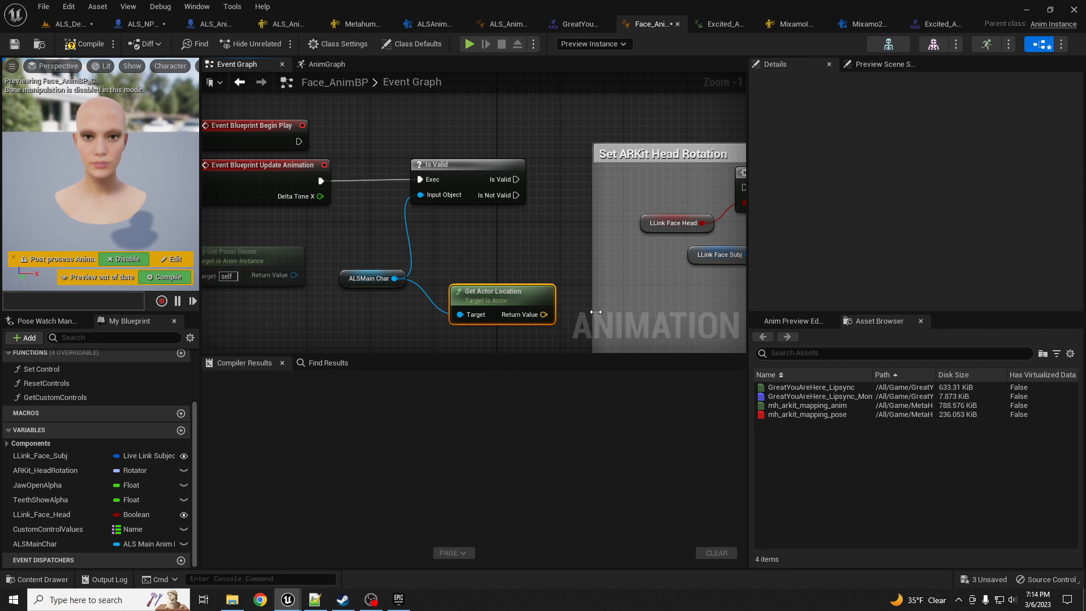
- Promote the actor location to a variable named MainCharLocation and run its Set node from the Is Valid output
{"action": "left_click_drag", "start_coordinate": [544, 315], "coordinate": [601, 181]}
{"action": "left_click", "coordinate": [616, 222]}
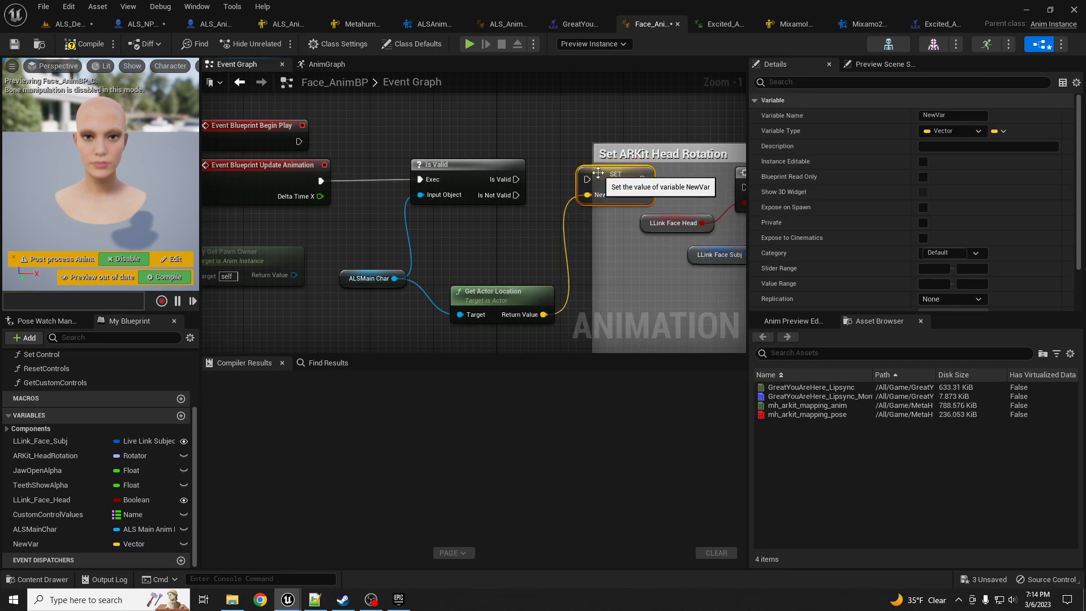
{"action": "left_click_drag", "start_coordinate": [516, 179], "coordinate": [587, 180]}
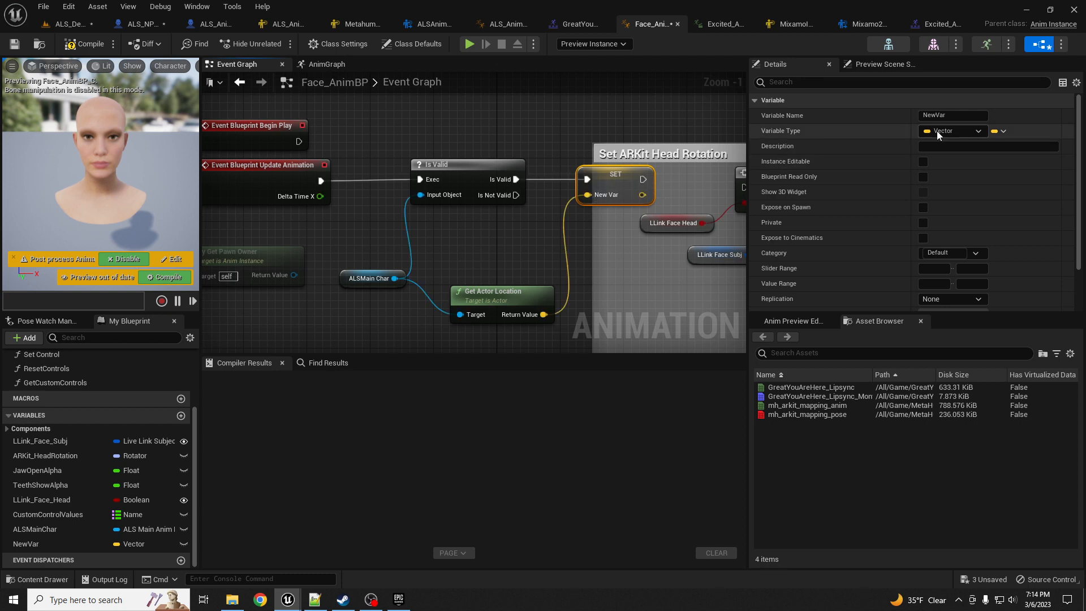
{"action": "left_click", "coordinate": [939, 115]}
{"action": "type", "text": "Mai"}
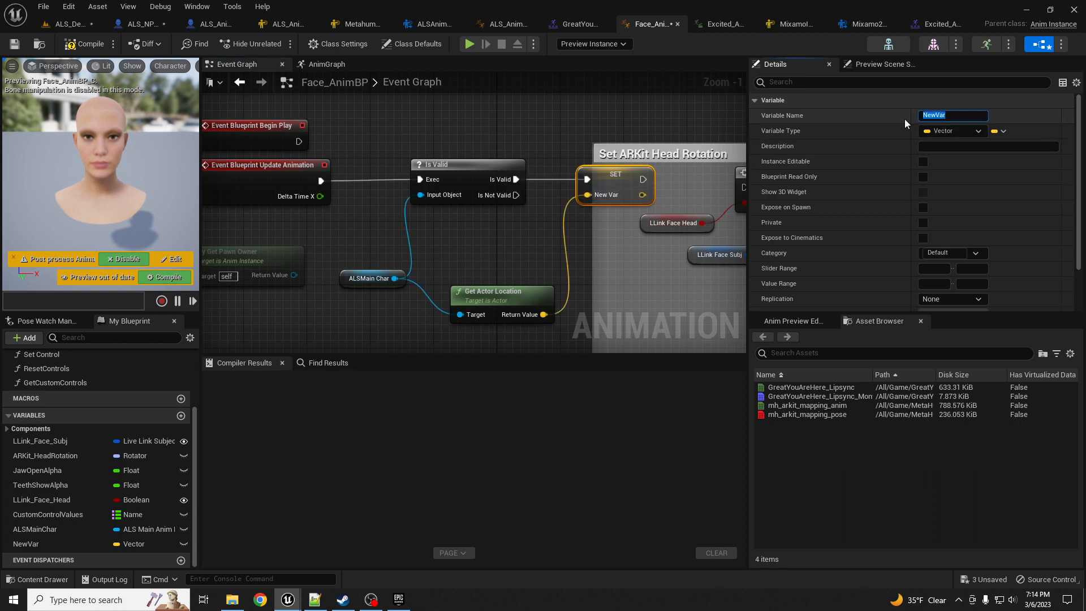
{"action": "type", "text": "nCharLocation"}
{"action": "key", "text": "Return"}
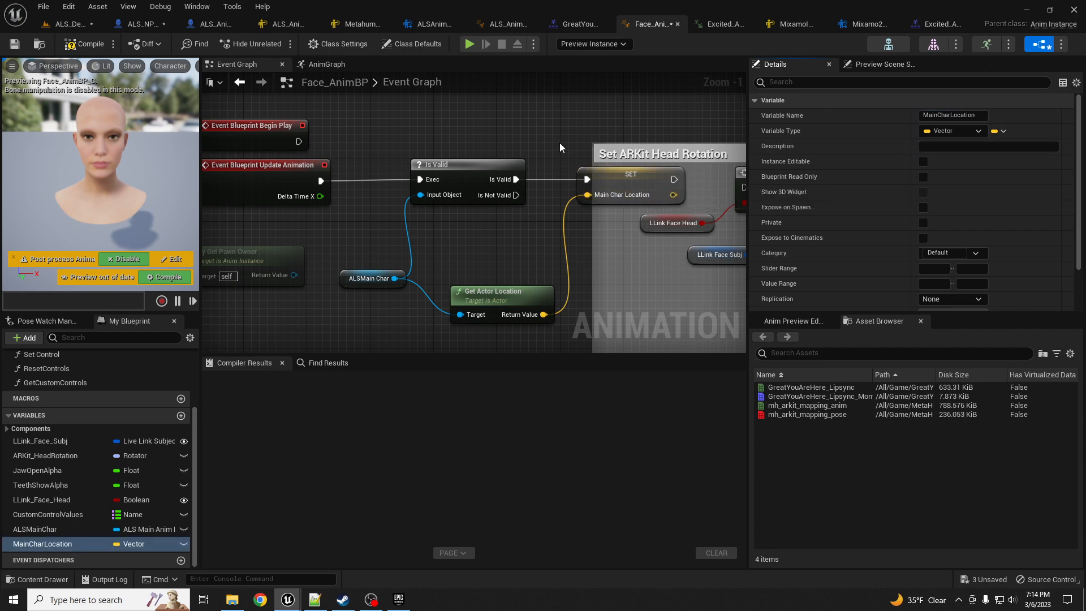
- Place a MainCharLocation getter in the AnimGraph, near the head's Look At node
{"action": "right_click_drag", "start_coordinate": [559, 143], "coordinate": [507, 144]}
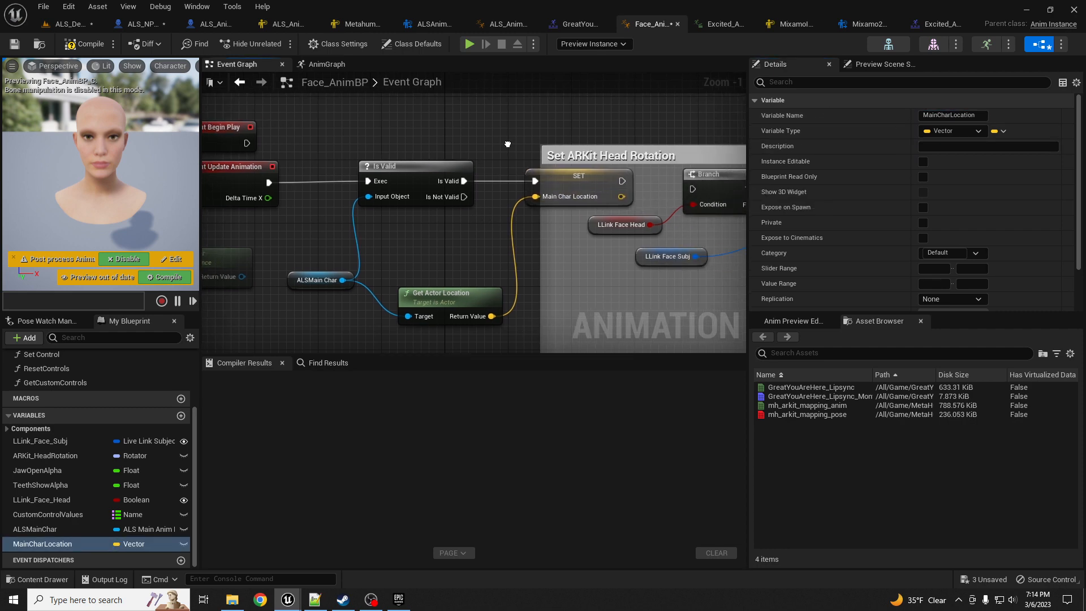
{"action": "left_click", "coordinate": [329, 65]}
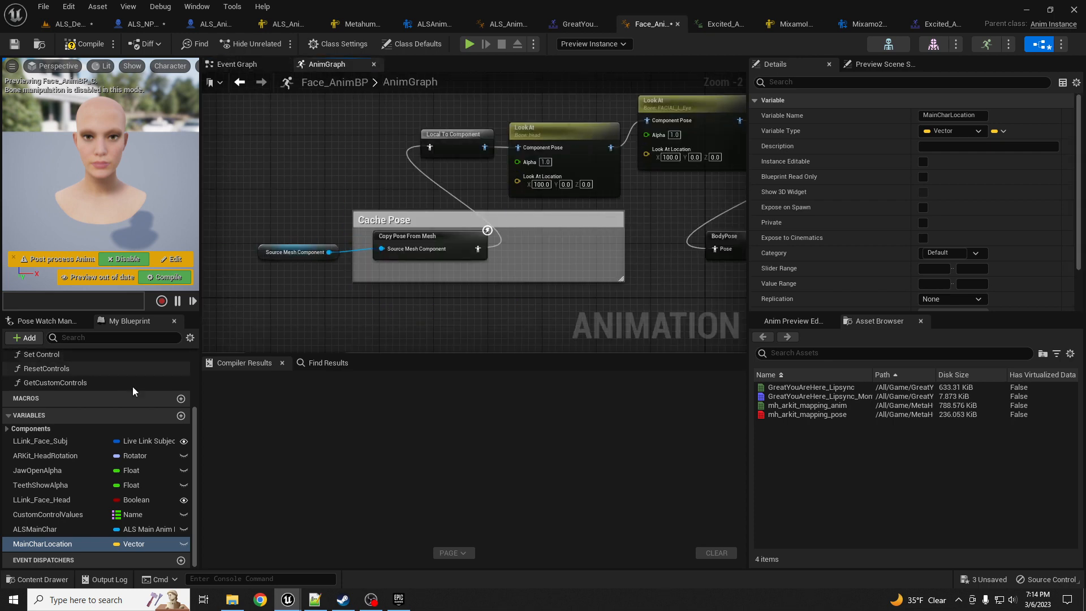
{"action": "left_click_drag", "start_coordinate": [52, 542], "coordinate": [314, 187]}
{"action": "left_click", "coordinate": [343, 211]}
{"action": "right_click_drag", "start_coordinate": [638, 183], "coordinate": [585, 180]}
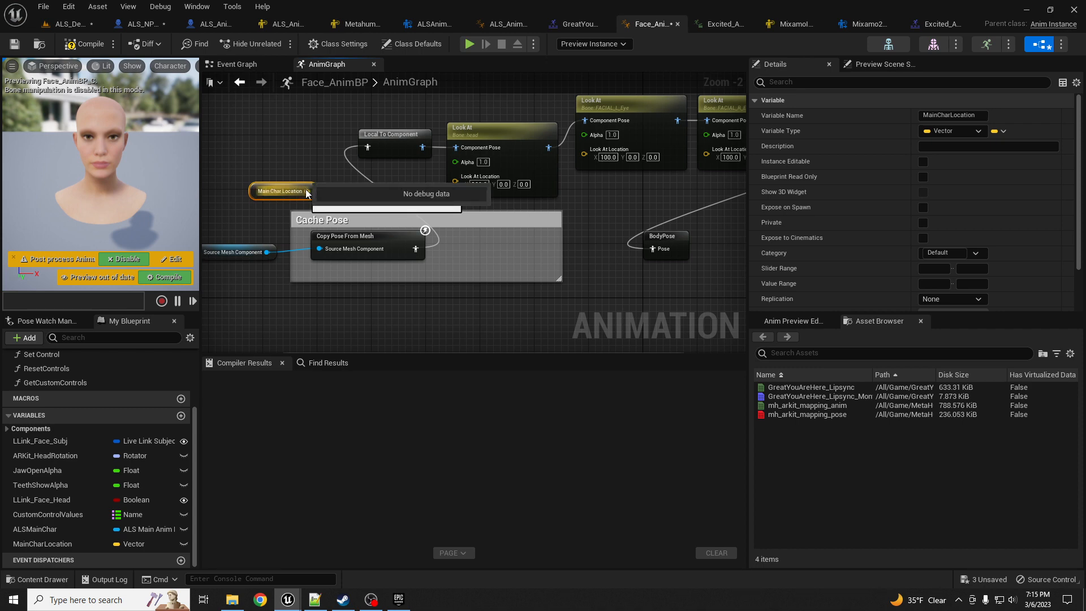
- Add a vector Add node to the Main Char Location output with a Z offset of 70
{"action": "left_click_drag", "start_coordinate": [309, 191], "coordinate": [348, 194]}
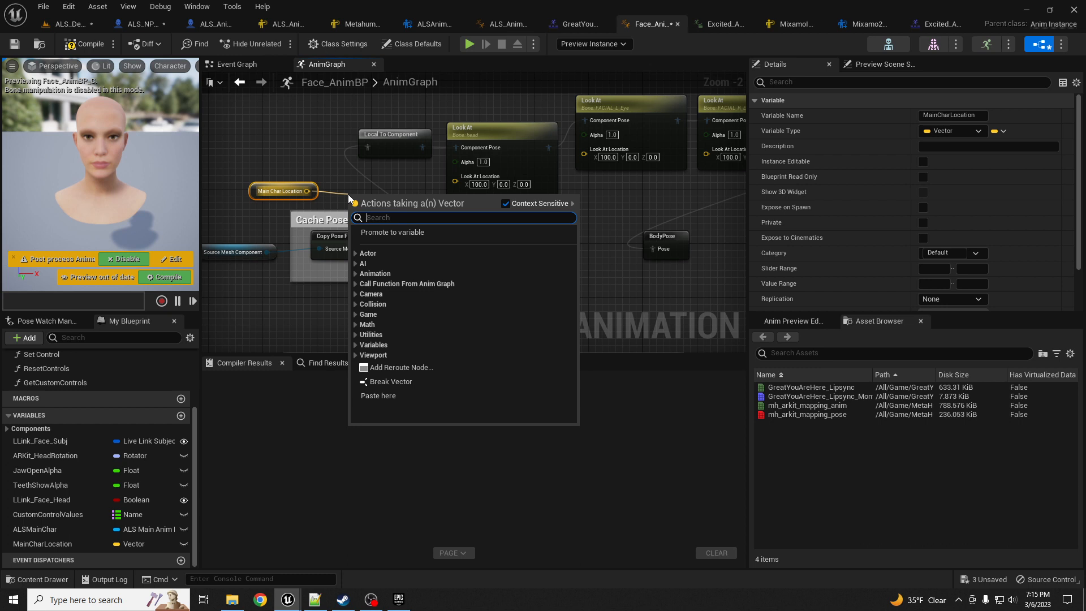
{"action": "type", "text": "add"}
{"action": "key", "text": "Return"}
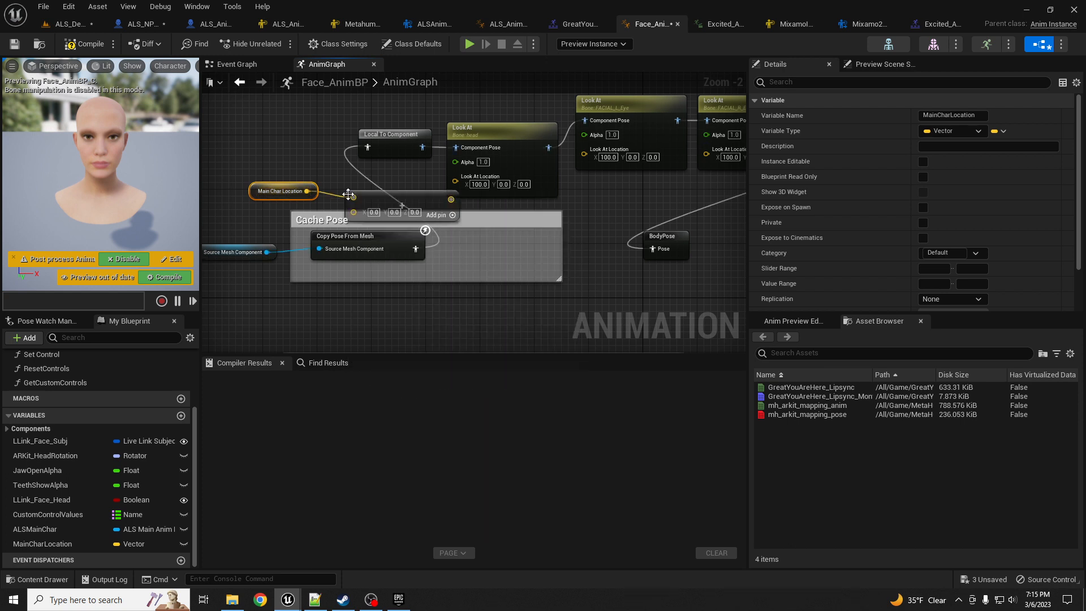
{"action": "left_click", "coordinate": [415, 212]}
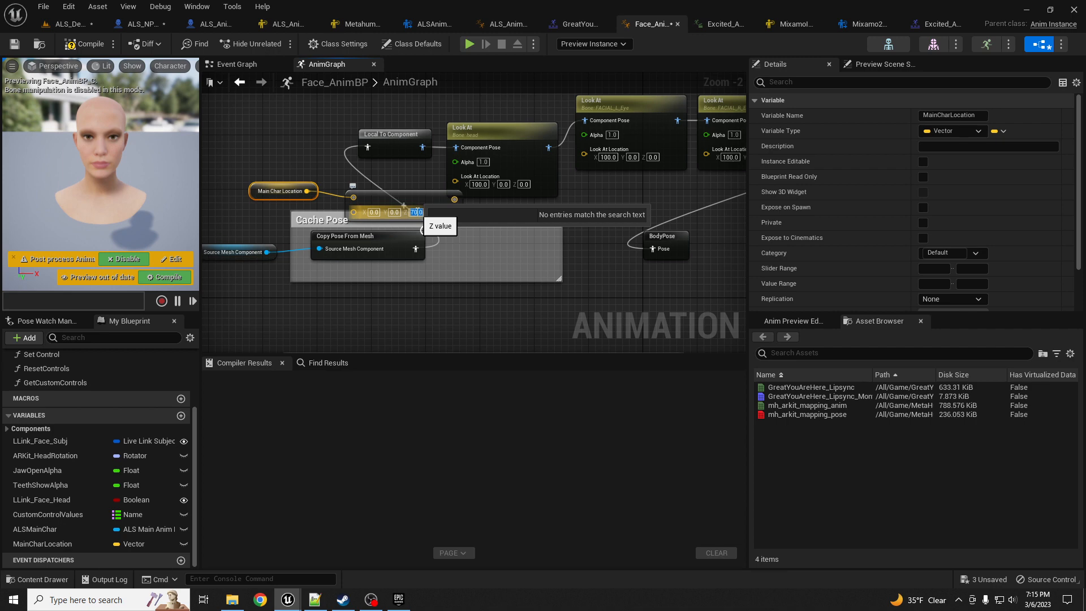
- Connect the offset location to Look At Location on the head, left-eye and right-eye Look At nodes
{"action": "left_click_drag", "start_coordinate": [454, 199], "coordinate": [583, 157]}
{"action": "right_click_drag", "start_coordinate": [567, 190], "coordinate": [487, 198]}
{"action": "left_click_drag", "start_coordinate": [374, 207], "coordinate": [626, 158]}
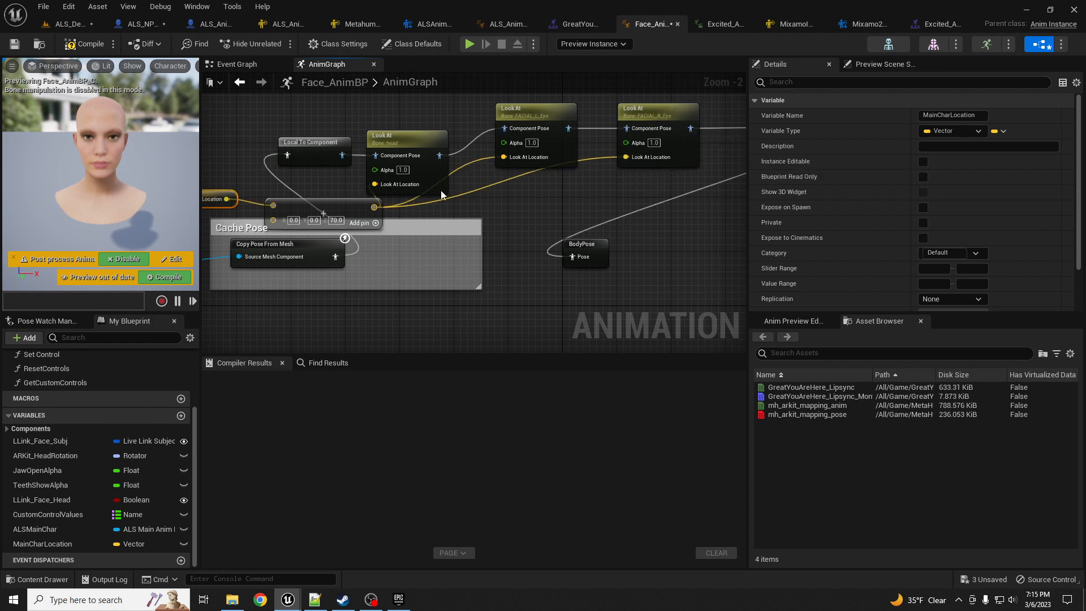
- Compile Face_AnimBP and save all modified assets, including the demo level
{"action": "left_click", "coordinate": [82, 43]}
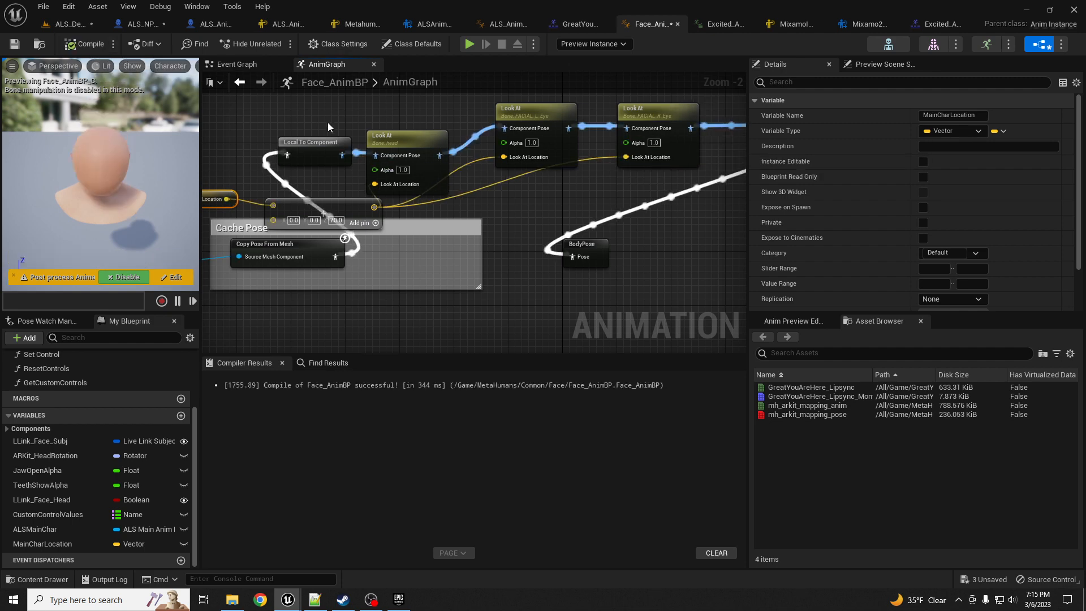
{"action": "left_click", "coordinate": [70, 24]}
{"action": "right_click_drag", "start_coordinate": [449, 201], "coordinate": [443, 210]}
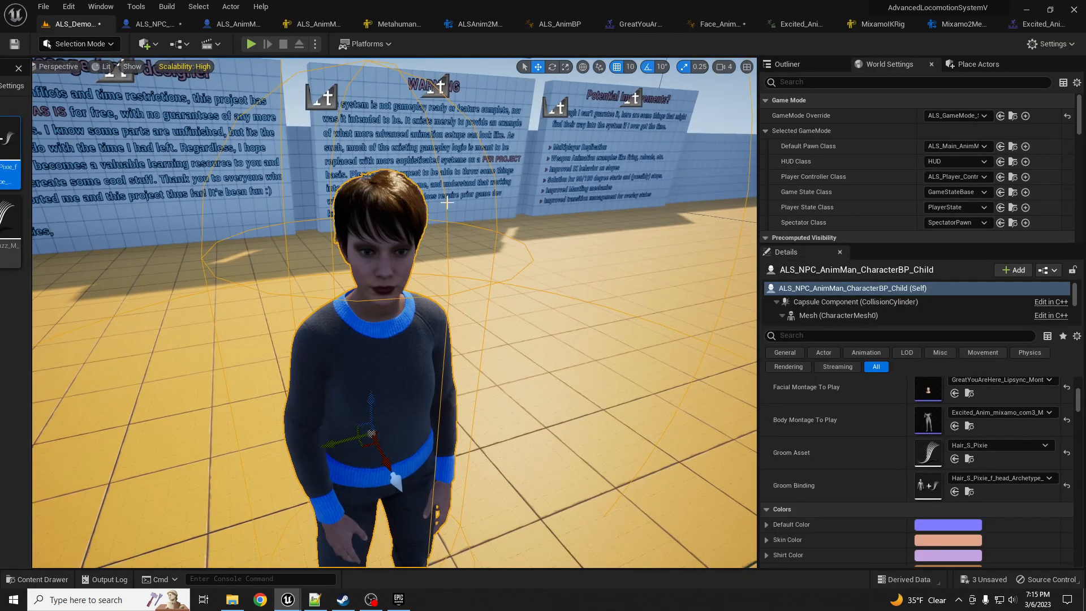
{"action": "key", "text": "ctrl+shift+s"}
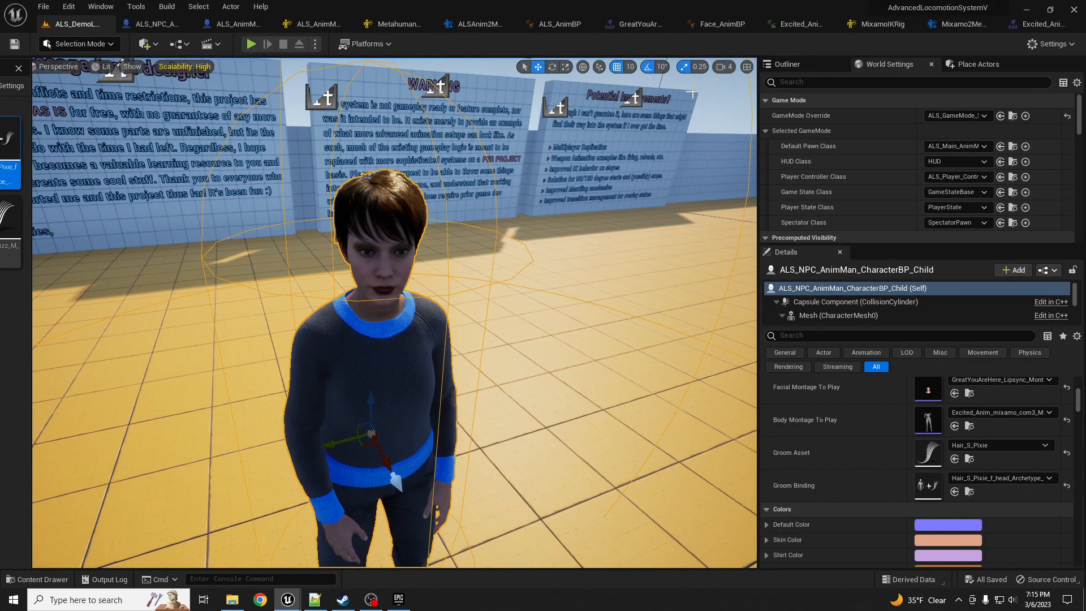
- In the NPC character blueprint, add a Set ALSMain Char node targeting the cast's As Face Anim BP output
{"action": "left_click", "coordinate": [148, 23]}
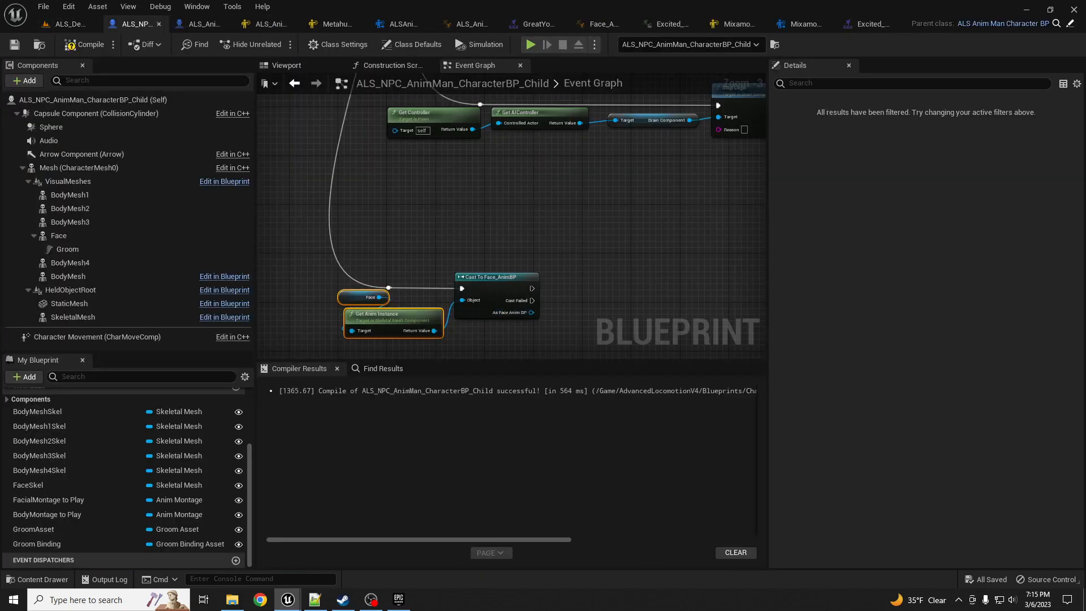
{"action": "left_click_drag", "start_coordinate": [531, 313], "coordinate": [607, 271]}
{"action": "type", "text": "set"}
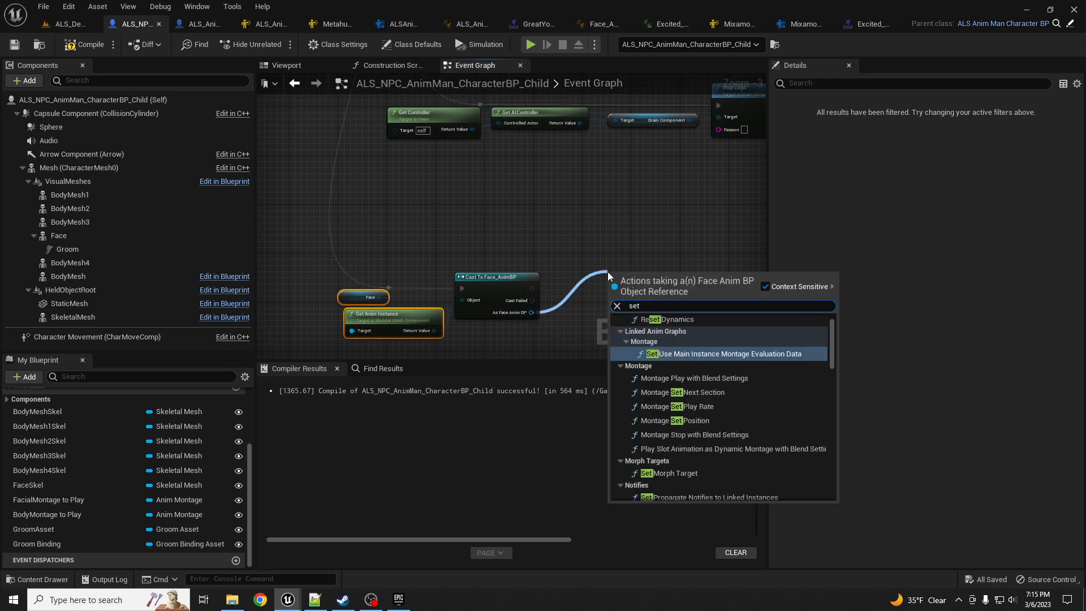
{"action": "type", "text": " als"}
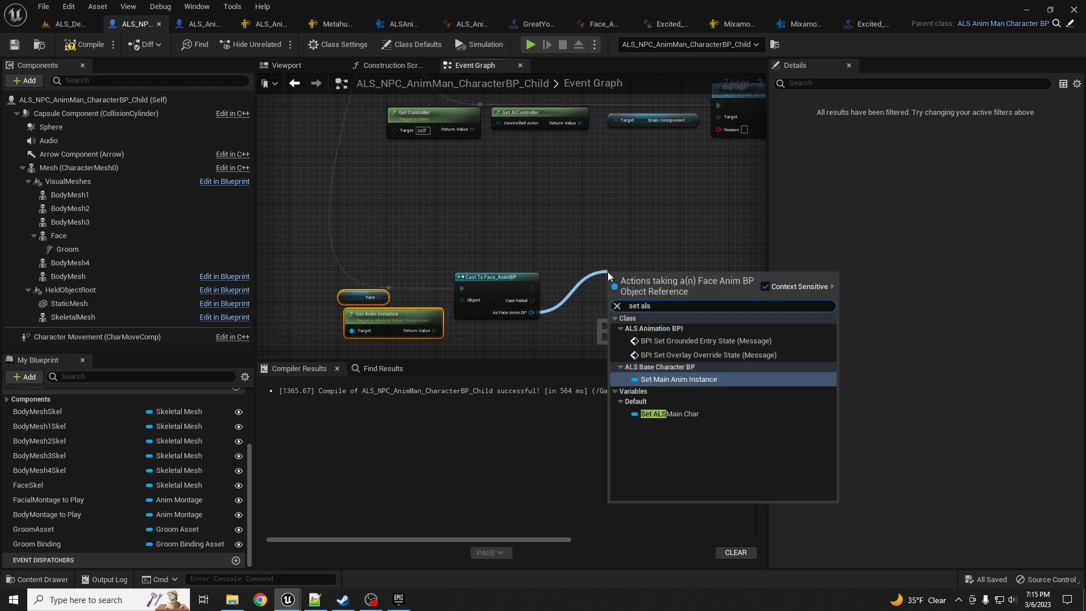
{"action": "key", "text": "Down"}
{"action": "key", "text": "Return"}
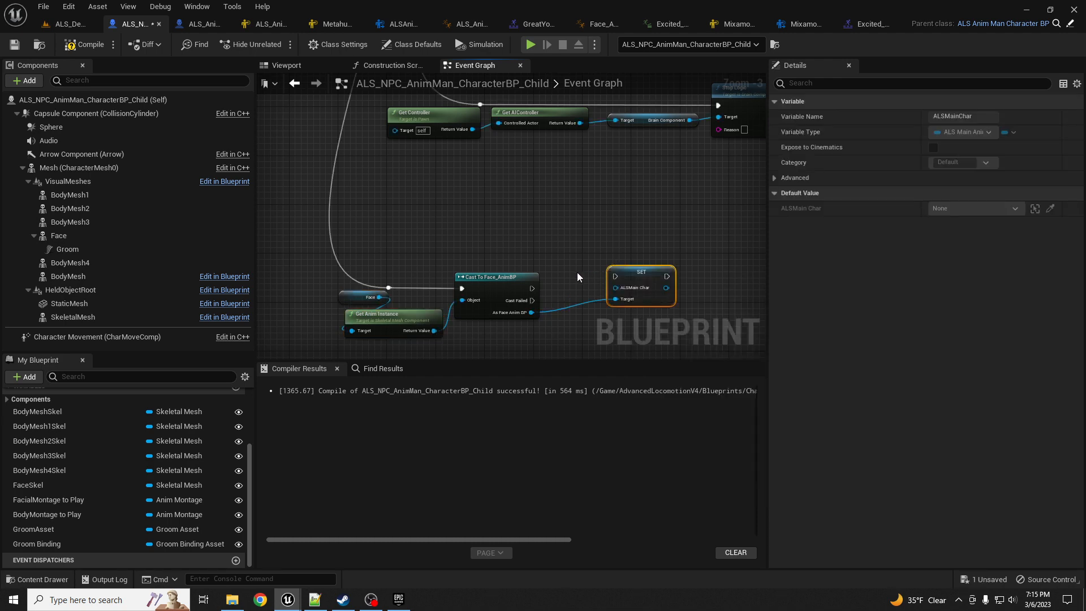
- Connect the Face_AnimBP cast's execution output to the Set node and the overlap cast's character output to its ALSMain Char input
{"action": "left_click_drag", "start_coordinate": [532, 287], "coordinate": [615, 277]}
{"action": "right_click_drag", "start_coordinate": [547, 225], "coordinate": [567, 305]}
{"action": "scroll", "coordinate": [566, 304], "scroll_direction": "down", "scroll_amount": 2}
{"action": "right_click_drag", "start_coordinate": [421, 193], "coordinate": [447, 296]}
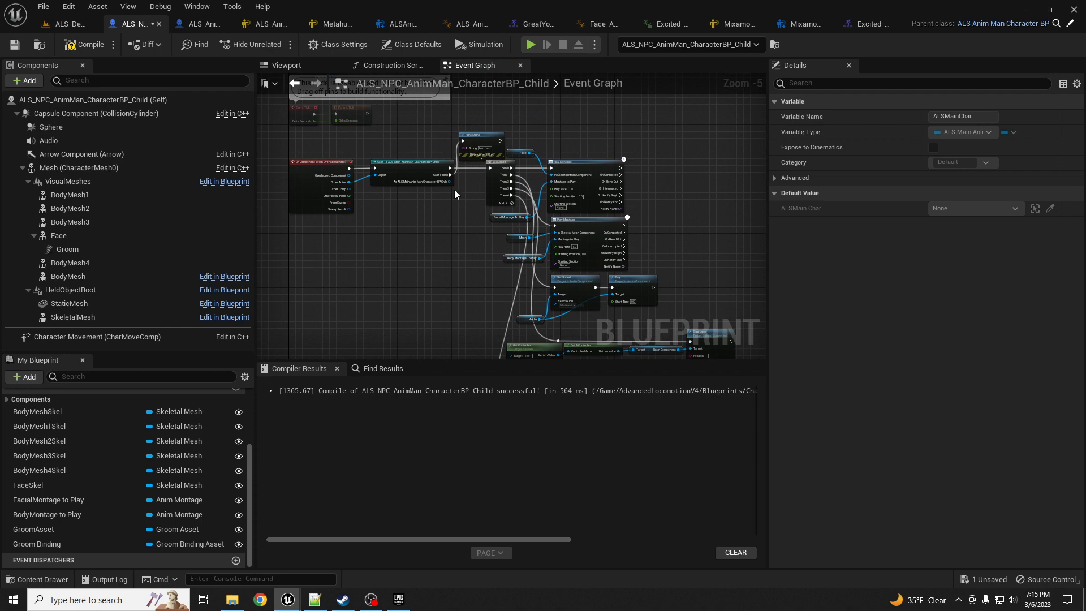
{"action": "left_click_drag", "start_coordinate": [450, 183], "coordinate": [628, 140]}
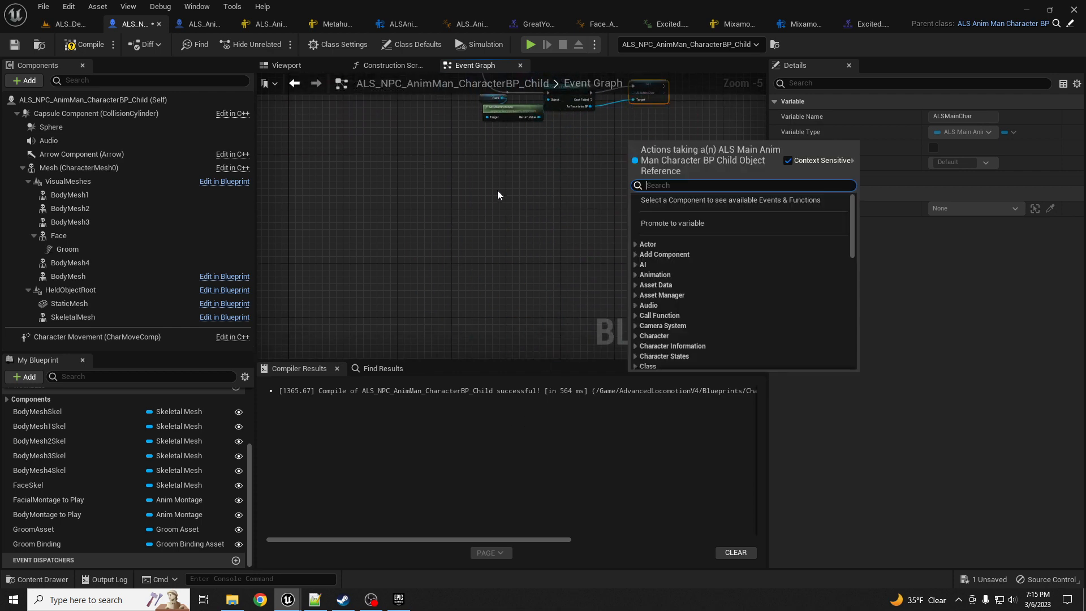
{"action": "right_click_drag", "start_coordinate": [450, 100], "coordinate": [426, 293]}
{"action": "scroll", "coordinate": [427, 293], "scroll_direction": "down", "scroll_amount": 2}
{"action": "scroll", "coordinate": [426, 215], "scroll_direction": "up", "scroll_amount": 1}
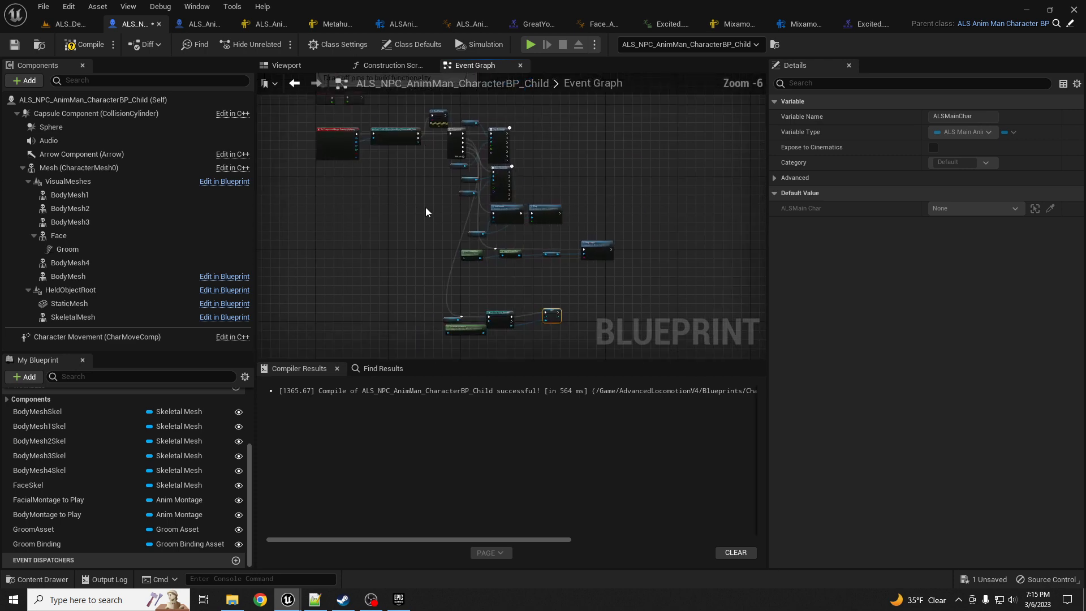
{"action": "left_click_drag", "start_coordinate": [419, 140], "coordinate": [615, 213]}
{"action": "scroll", "coordinate": [420, 141], "scroll_direction": "up", "scroll_amount": 4}
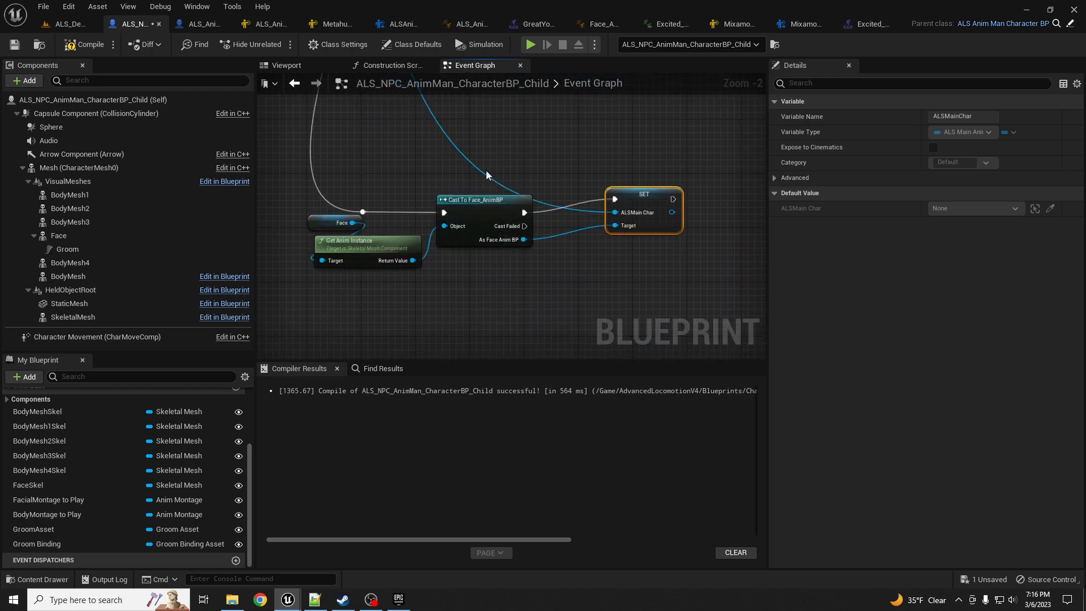
- Add a reroute node on the ALSMain Char wire and place it beside the Face node to tidy the connection
{"action": "double_click", "coordinate": [471, 163]}
{"action": "right_click_drag", "start_coordinate": [392, 168], "coordinate": [499, 248]}
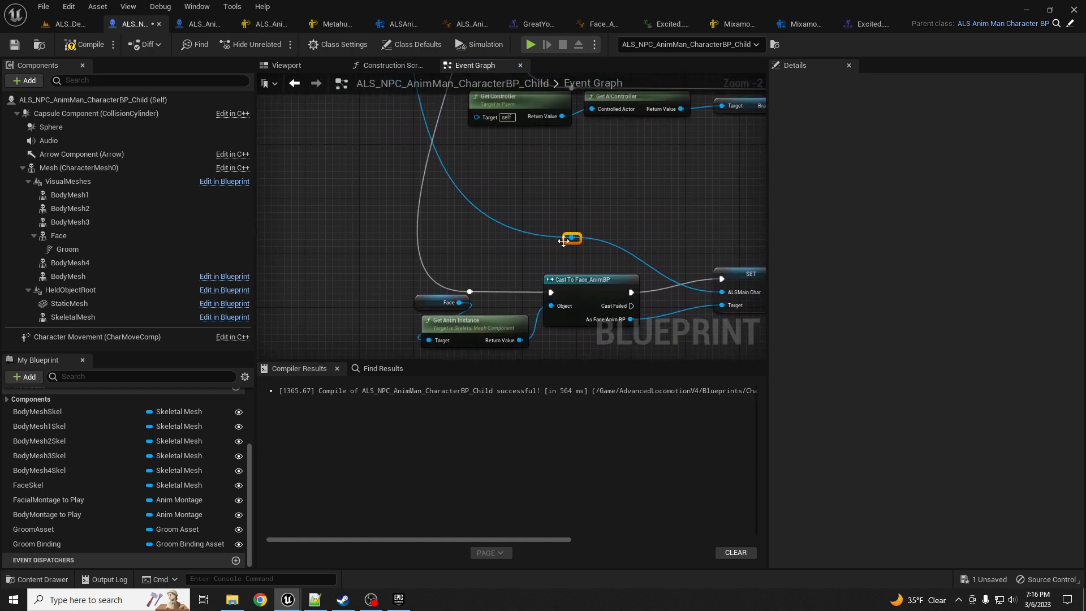
{"action": "left_click_drag", "start_coordinate": [564, 241], "coordinate": [376, 298]}
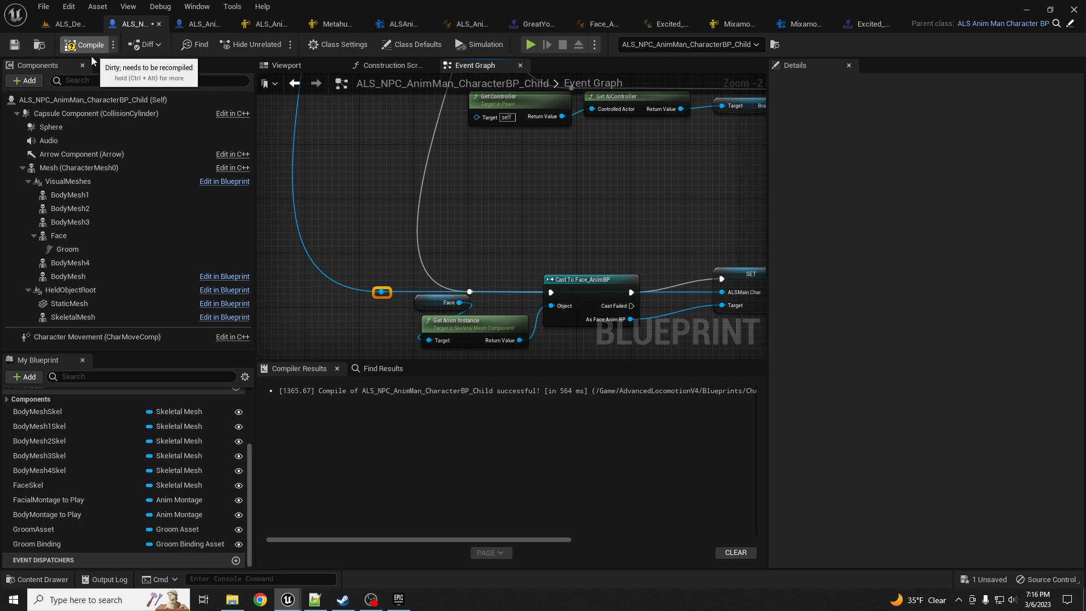
- Play the demo level and walk the main character up to the NPC to trigger its interaction
{"action": "left_click", "coordinate": [69, 24]}
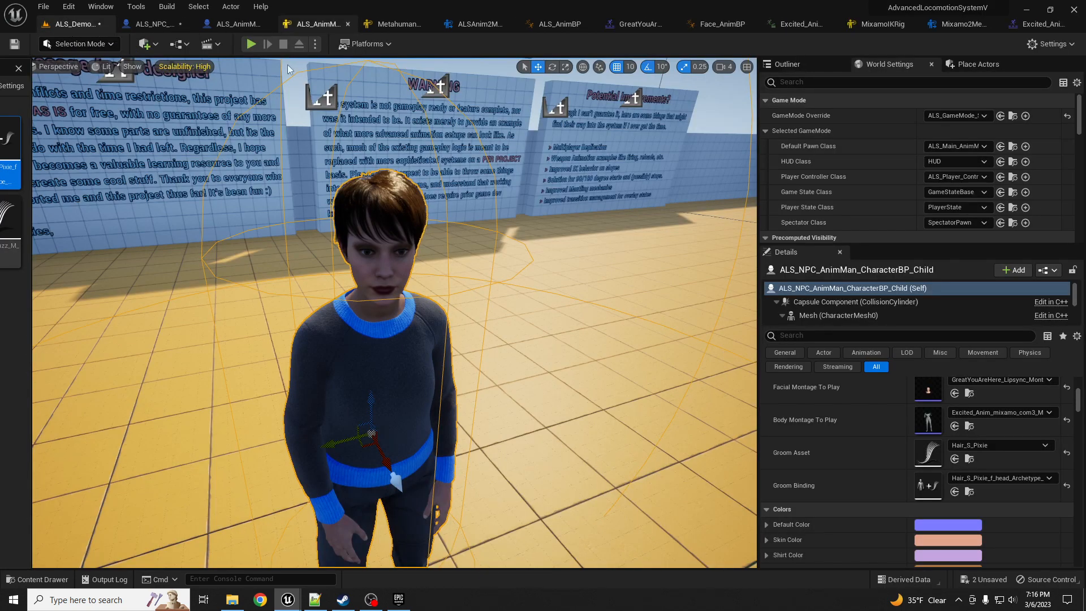
{"action": "key", "text": "f"}
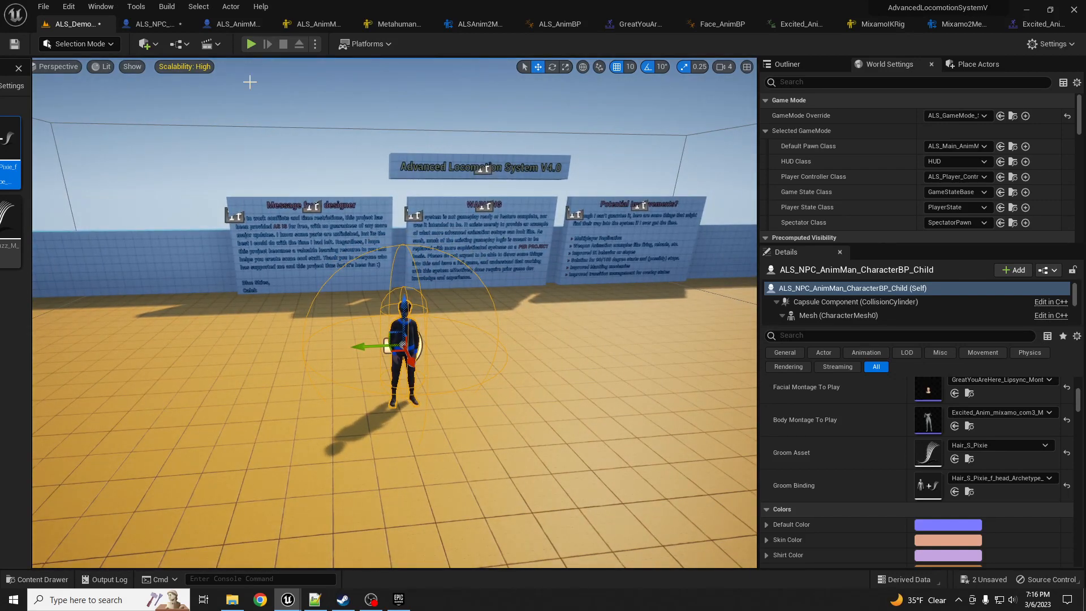
{"action": "left_click", "coordinate": [251, 43]}
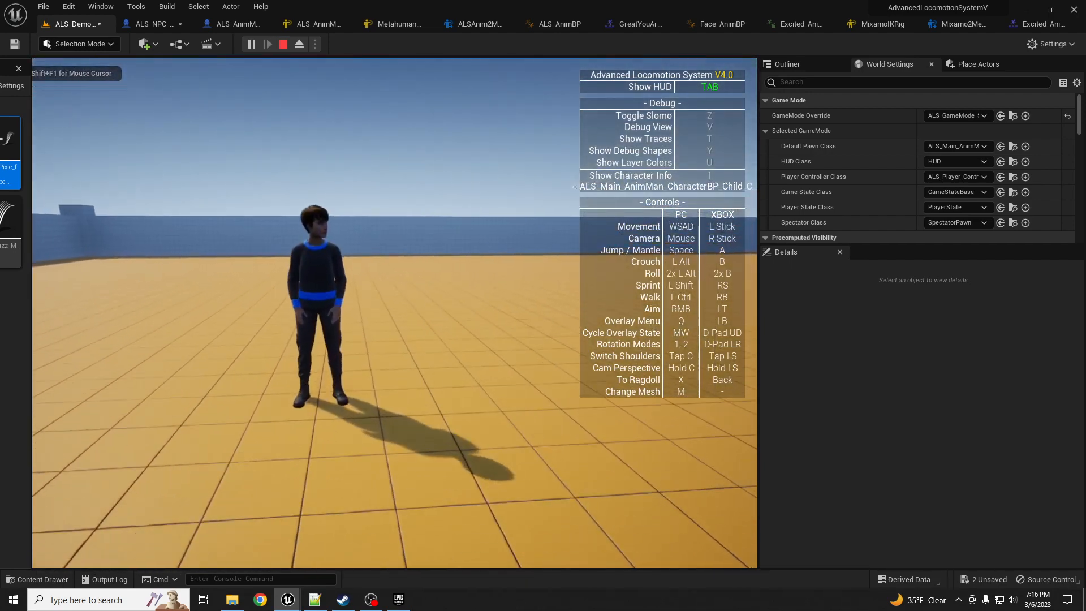
{"action": "key", "text": "m"}
{"action": "key", "text": "w"}
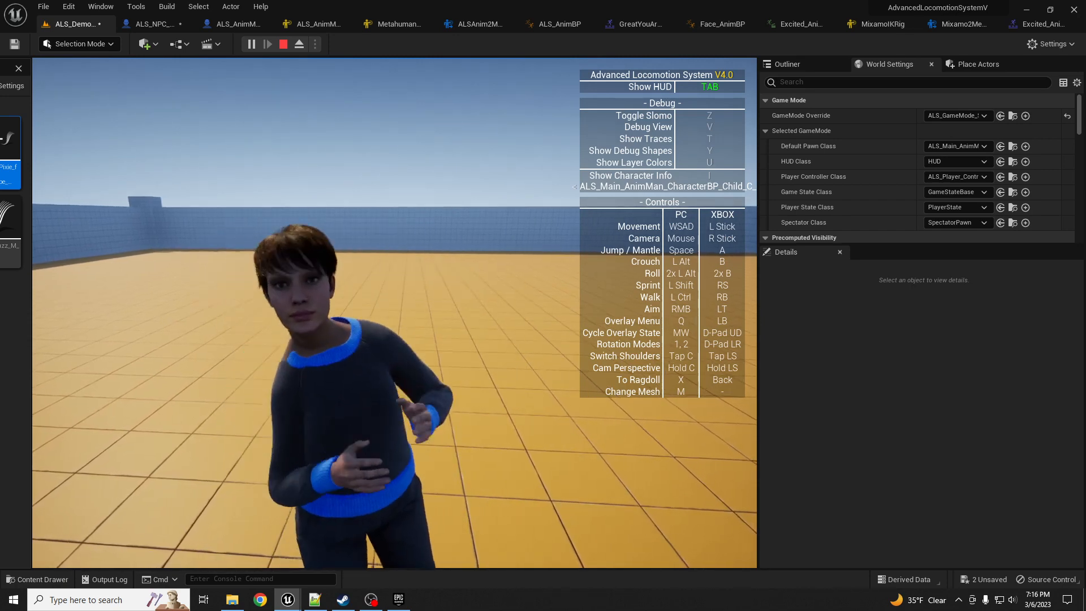
- Circle the NPC at different distances to check its head and eye tracking from all sides, and end the play session
{"action": "key", "text": "a"}
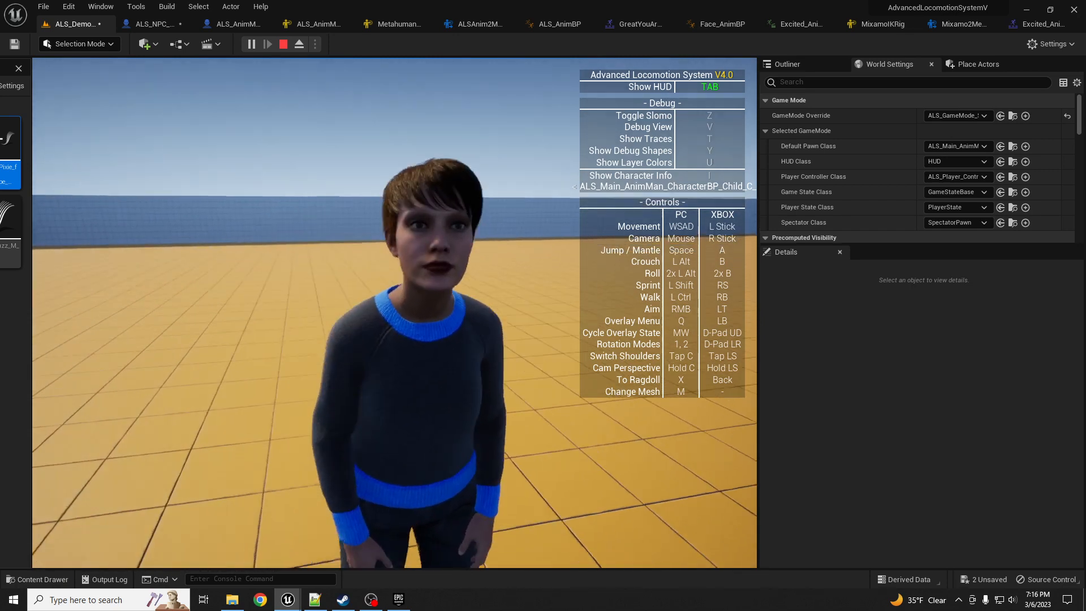
{"action": "key", "text": "a"}
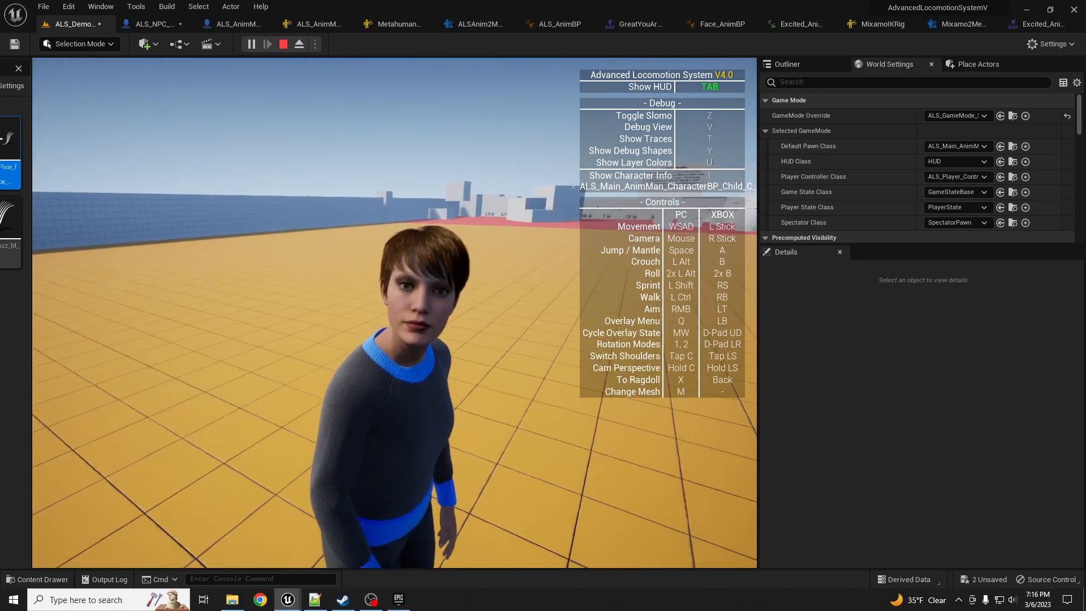
{"action": "key", "text": "a"}
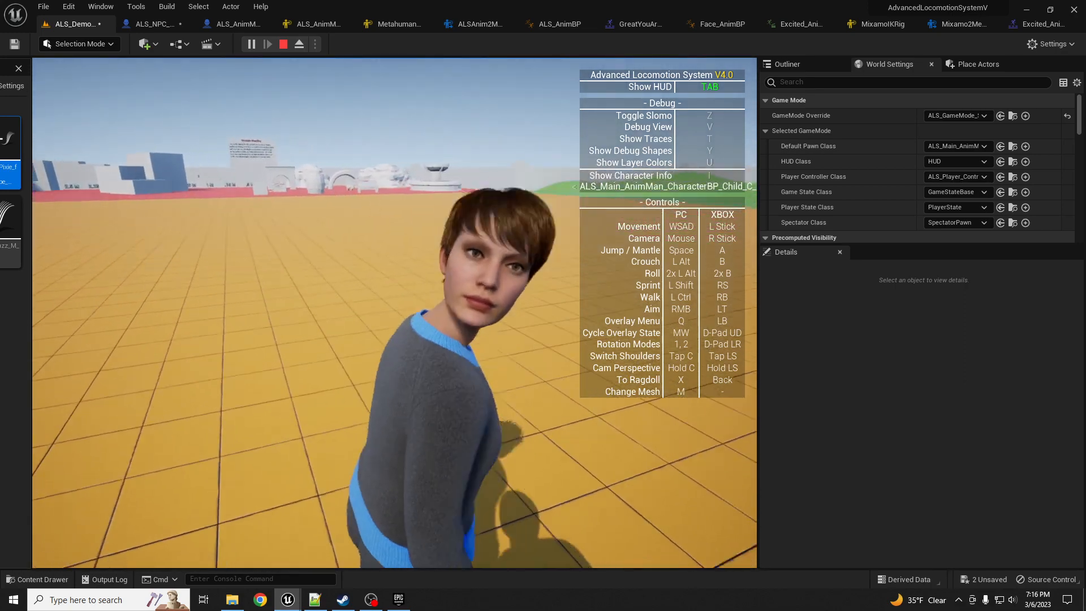
{"action": "key", "text": "s"}
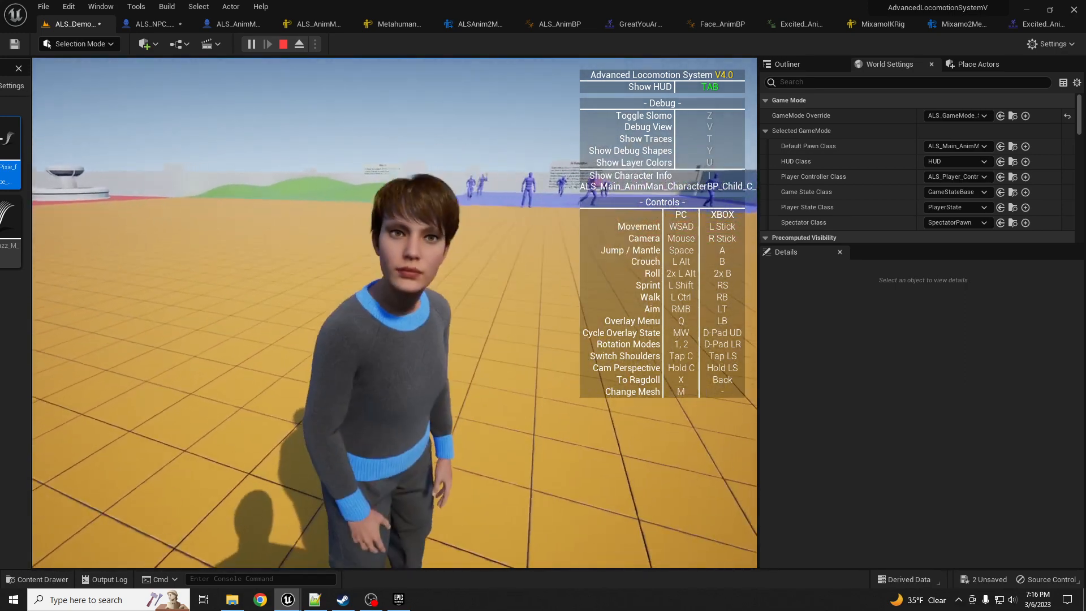
{"action": "key", "text": "a"}
{"action": "key", "text": "d"}
{"action": "key", "text": "a"}
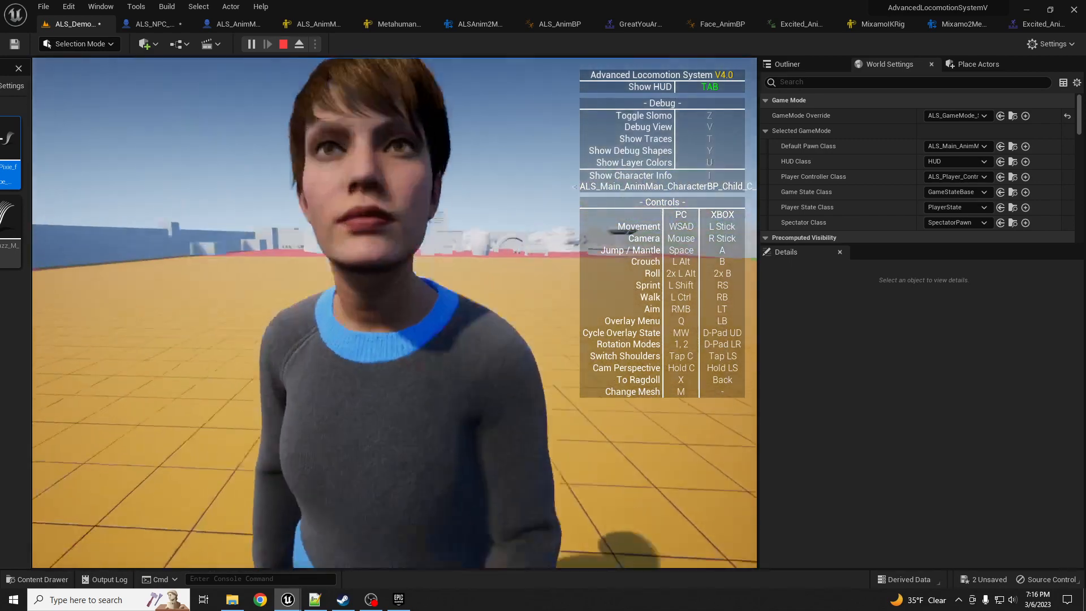
{"action": "key", "text": "s"}
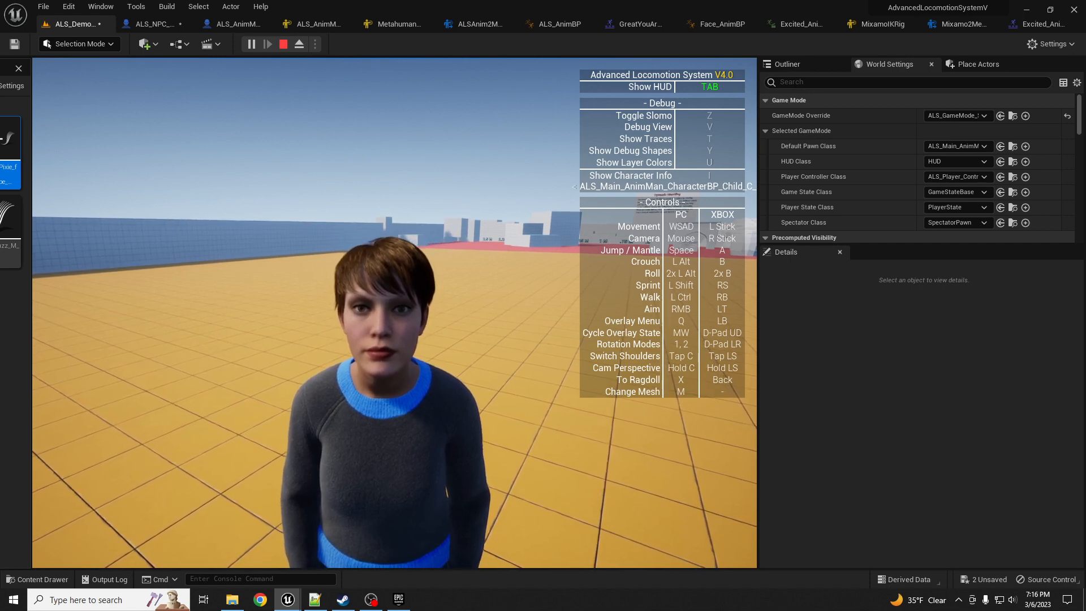
{"action": "key", "text": "s"}
{"action": "key", "text": "d"}
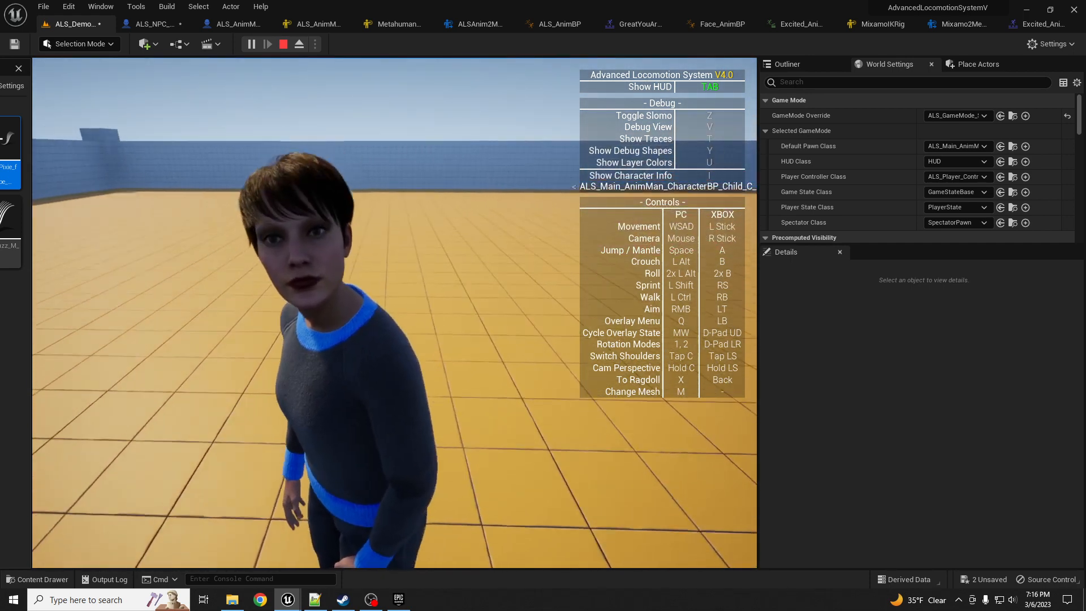
{"action": "key", "text": "a"}
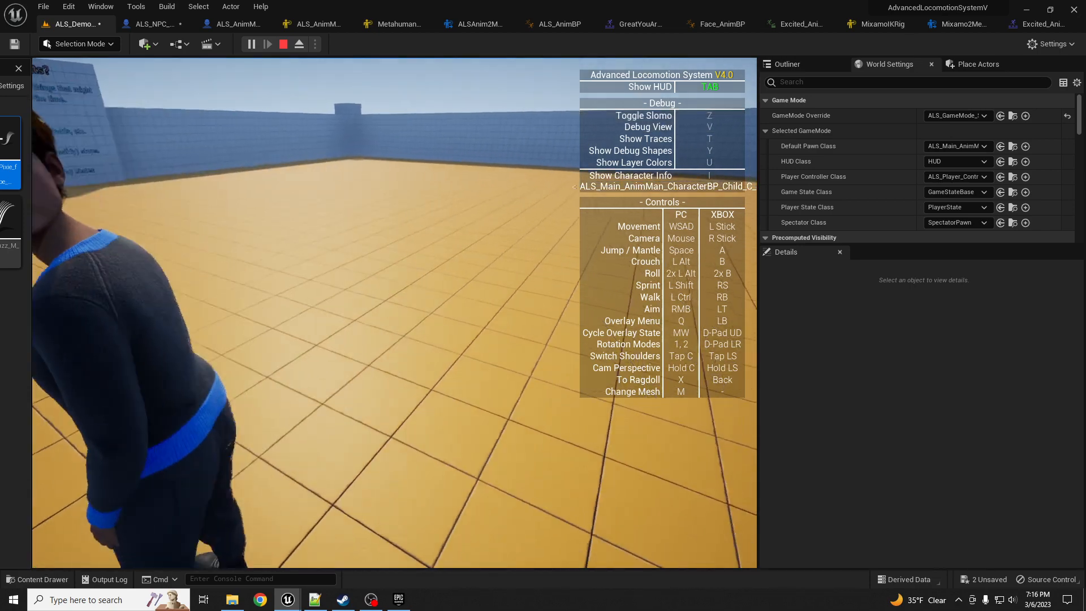
{"action": "key", "text": "d"}
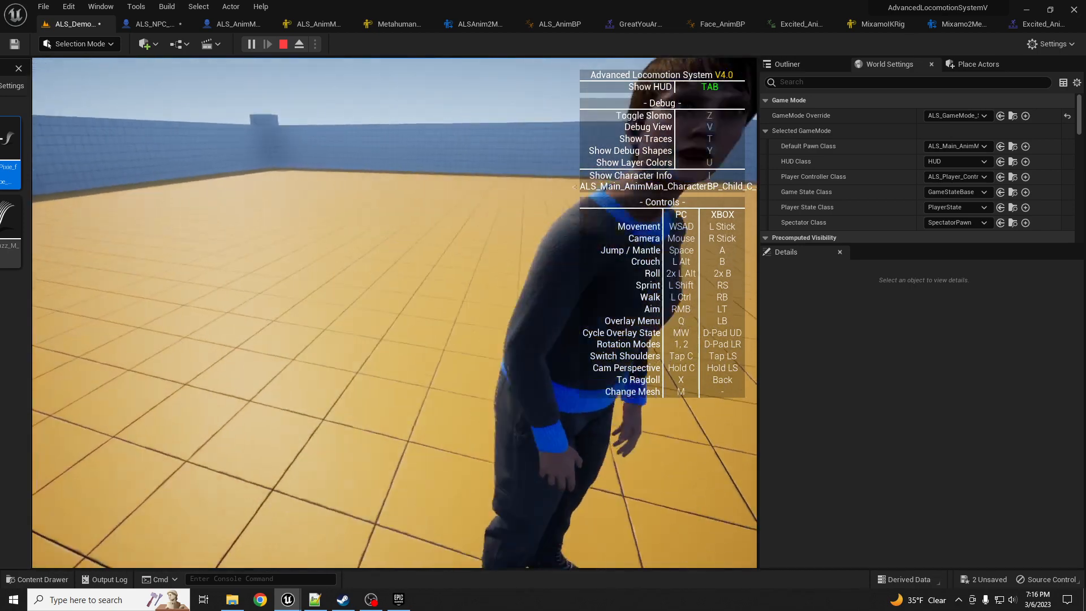
{"action": "key", "text": "shift+F1"}
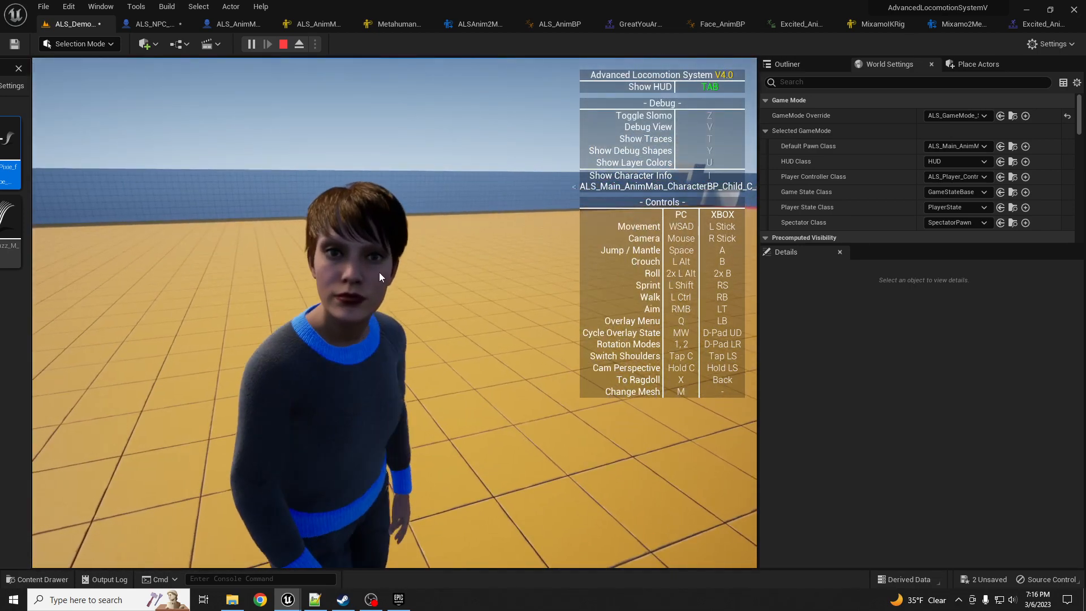
{"action": "key", "text": "Escape"}
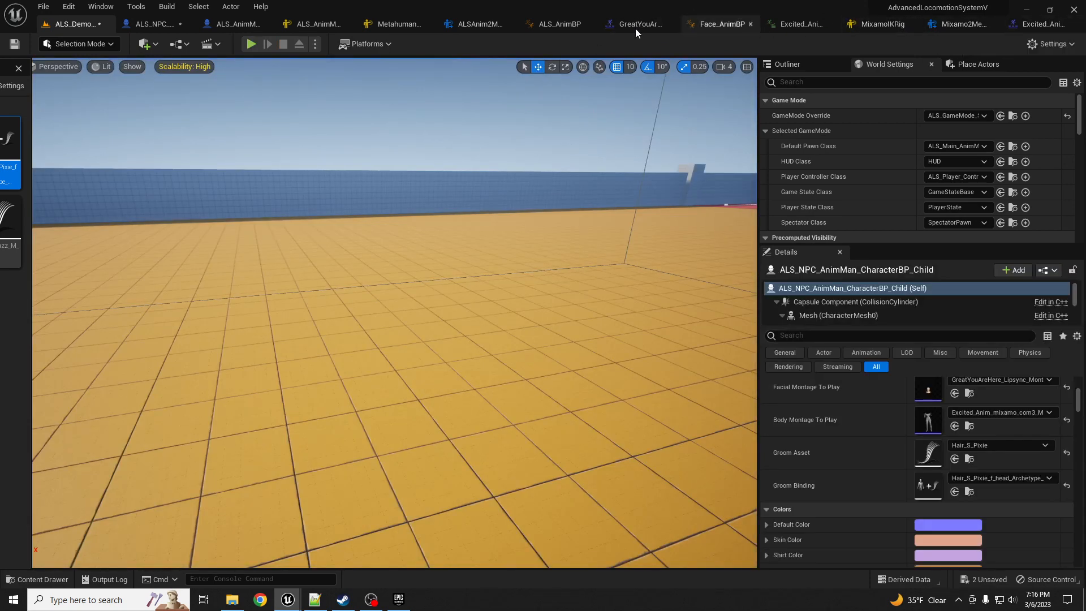
- In Face_AnimBP, set the head Look At node's Look at Clamp to 50 and compile the blueprint
{"action": "left_click", "coordinate": [731, 29]}
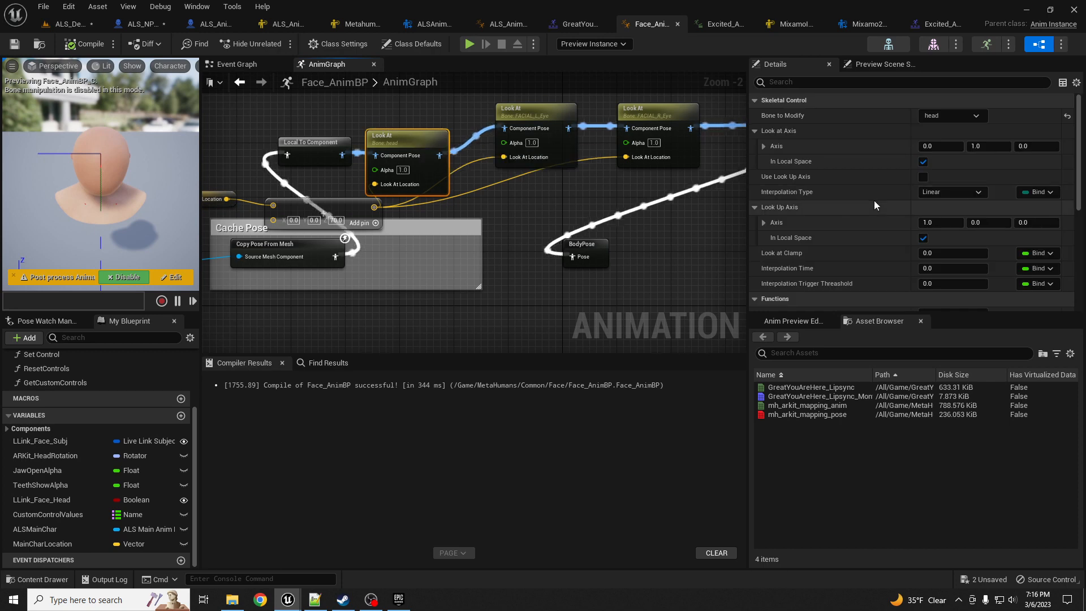
{"action": "scroll", "coordinate": [874, 200], "scroll_direction": "down", "scroll_amount": 5}
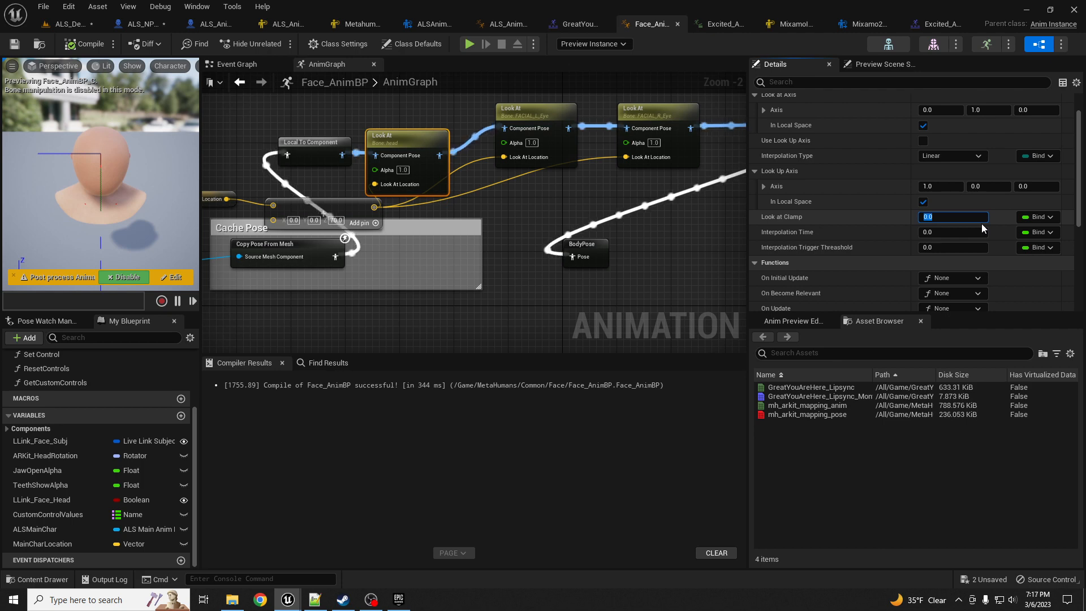
{"action": "type", "text": "50"}
{"action": "key", "text": "Return"}
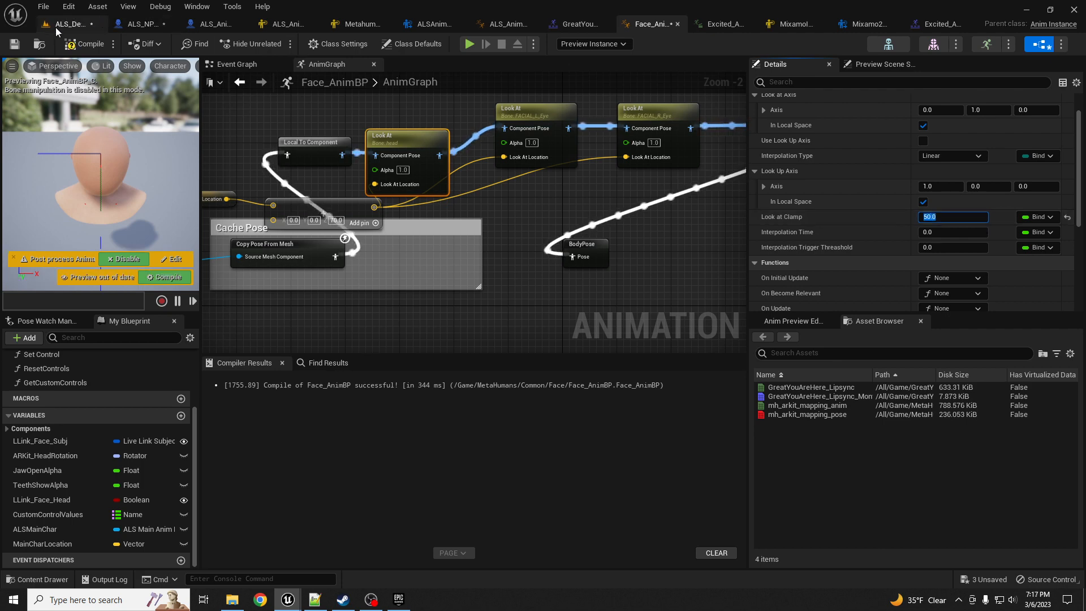
{"action": "left_click", "coordinate": [85, 44]}
- Play the demo level in first-person view and approach the NPC to test the clamped head rotation
{"action": "left_click", "coordinate": [74, 25]}
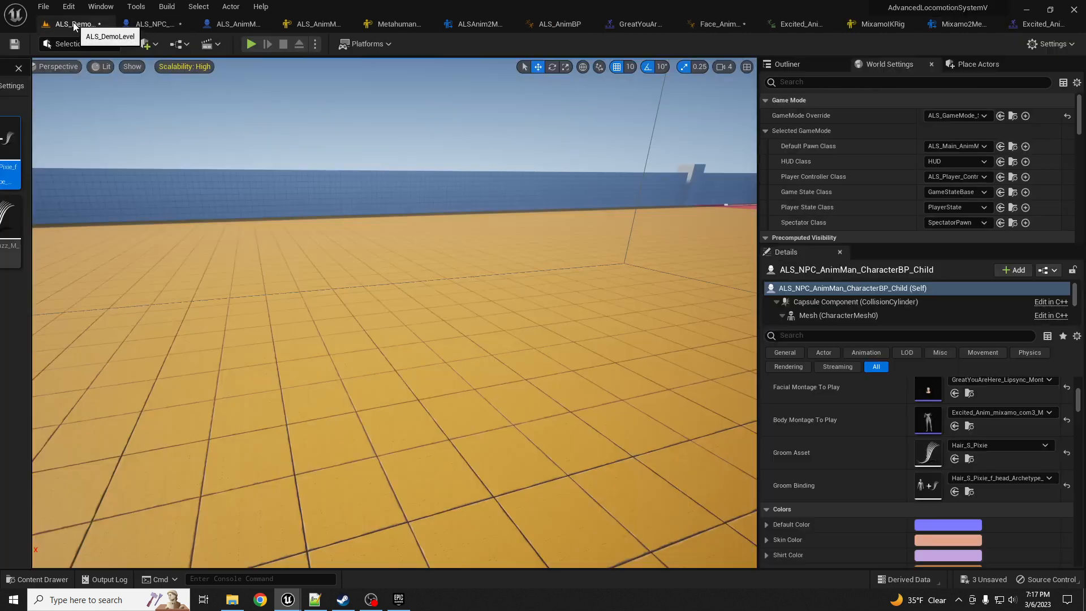
{"action": "left_click", "coordinate": [251, 43]}
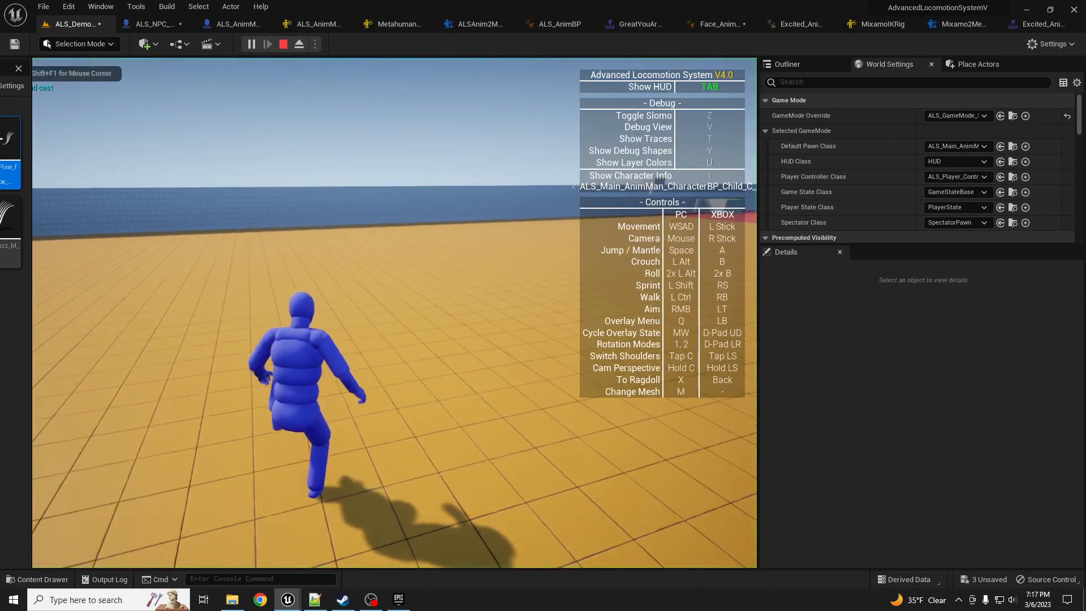
{"action": "key", "text": "w"}
{"action": "key", "text": "c"}
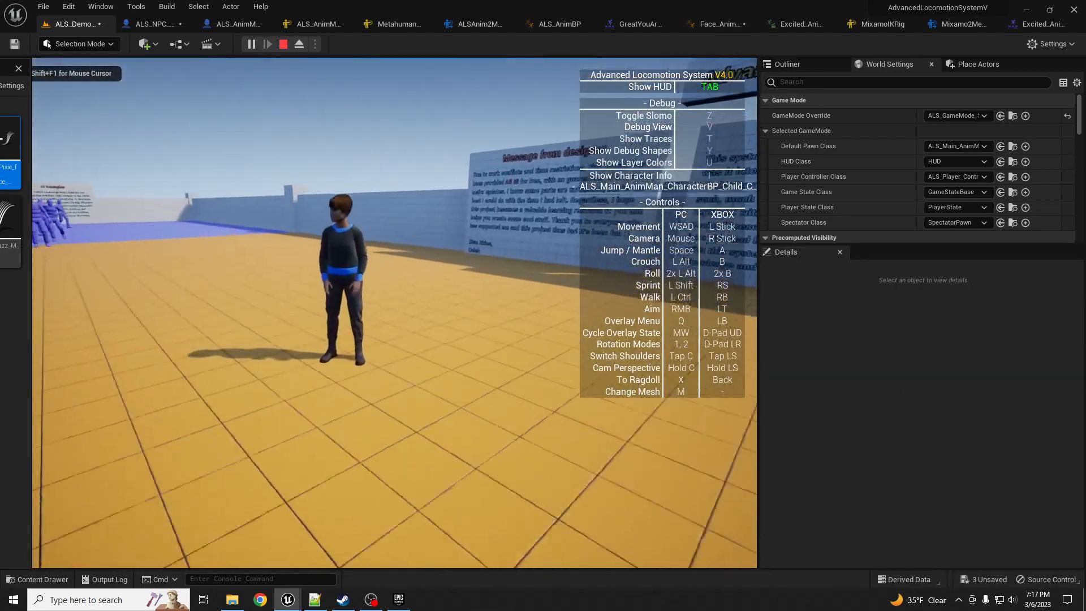
{"action": "key", "text": "w"}
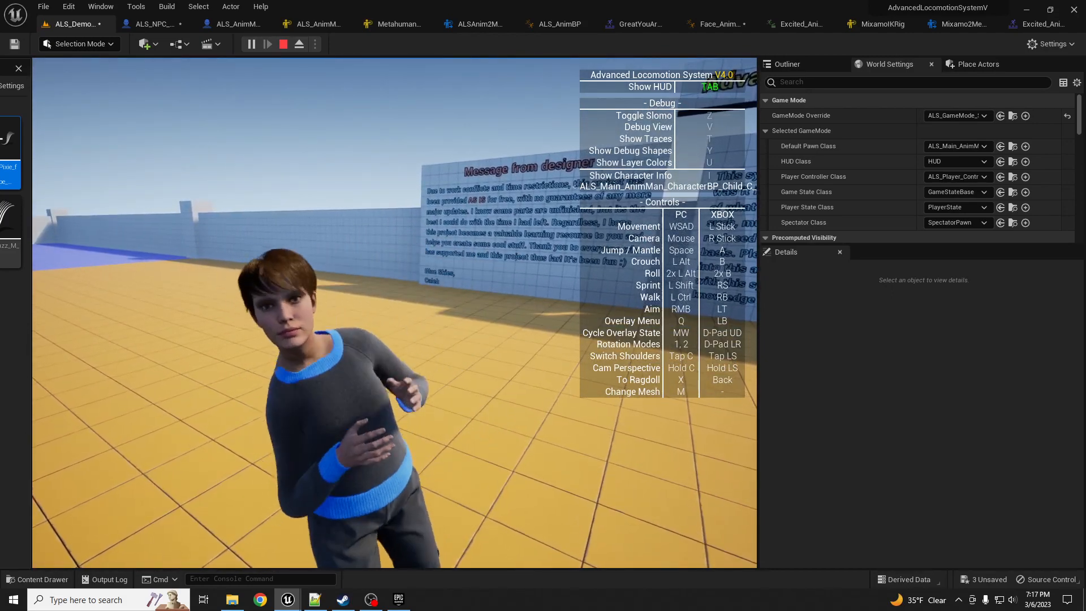
- Move around the NPC to examine how far its head turns, stop playing, and return to Face_AnimBP's AnimGraph
{"action": "key", "text": "a"}
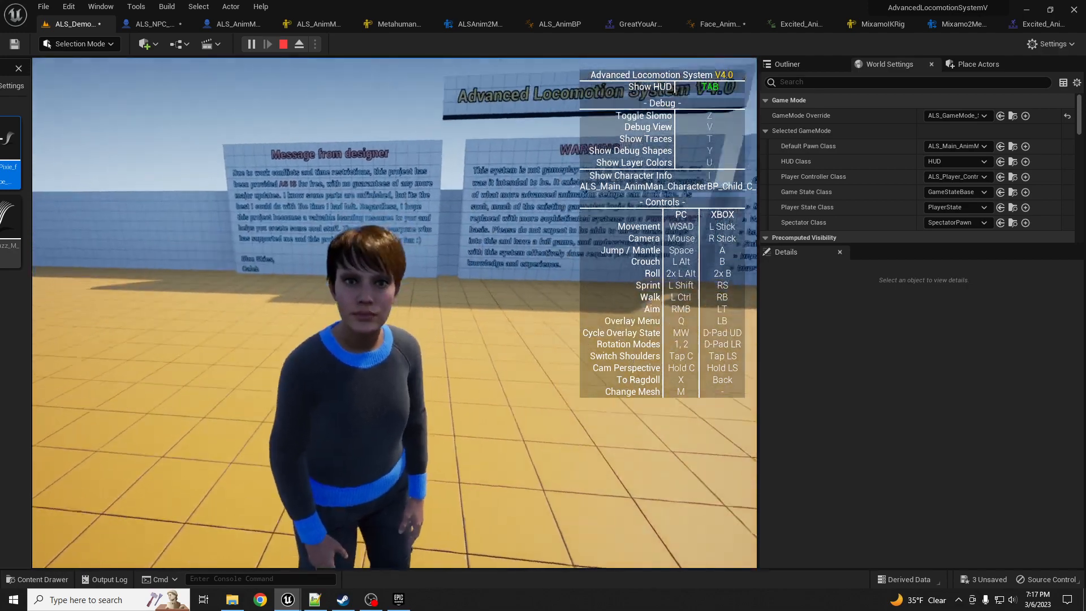
{"action": "key", "text": "a"}
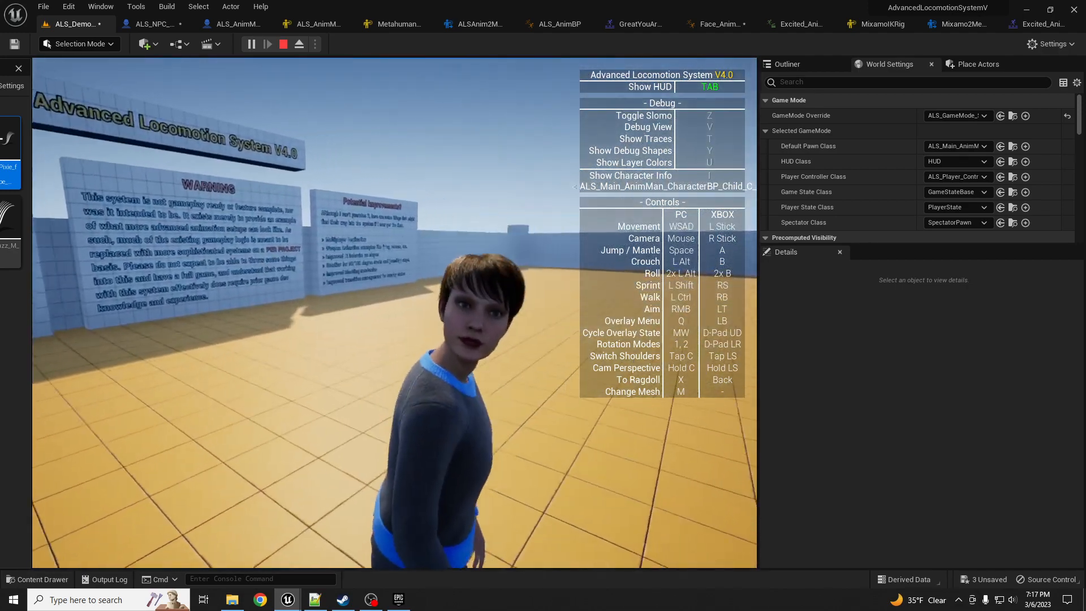
{"action": "key", "text": "a"}
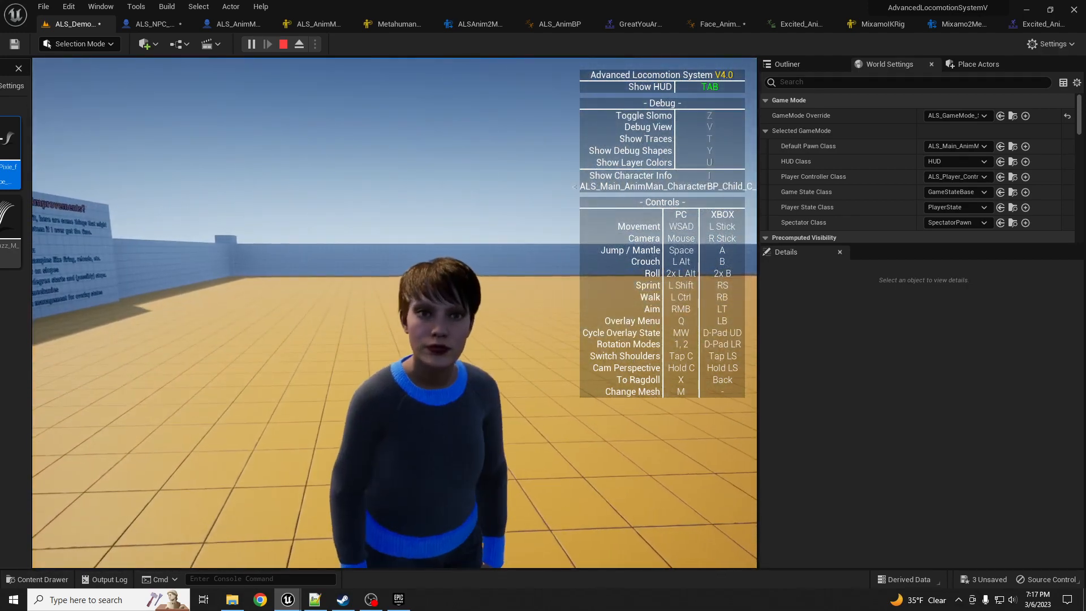
{"action": "key", "text": "d"}
{"action": "key", "text": "d"}
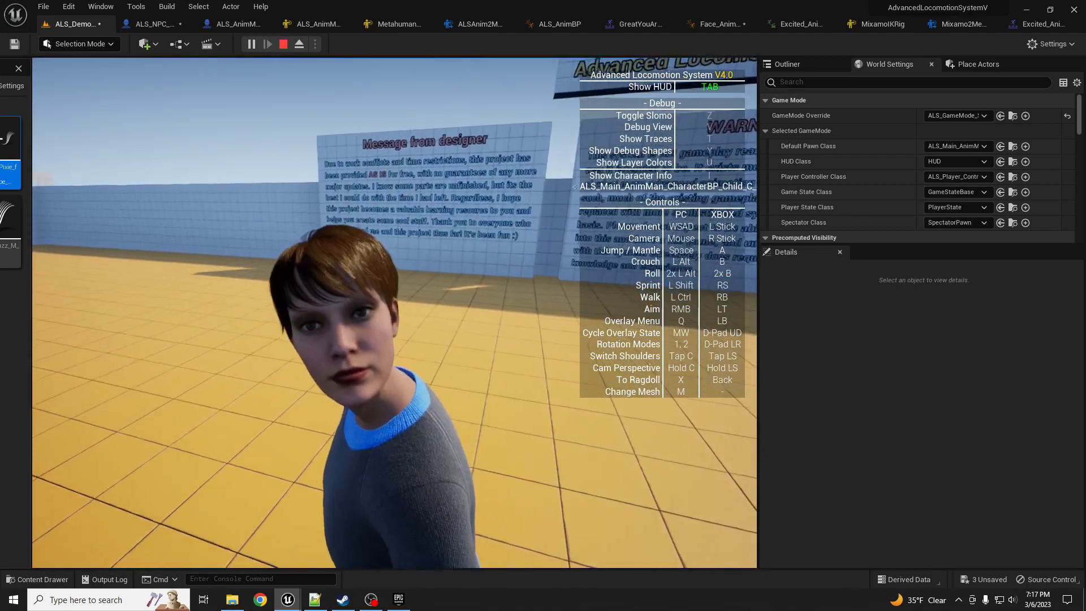
{"action": "key", "text": "s"}
{"action": "key", "text": "d"}
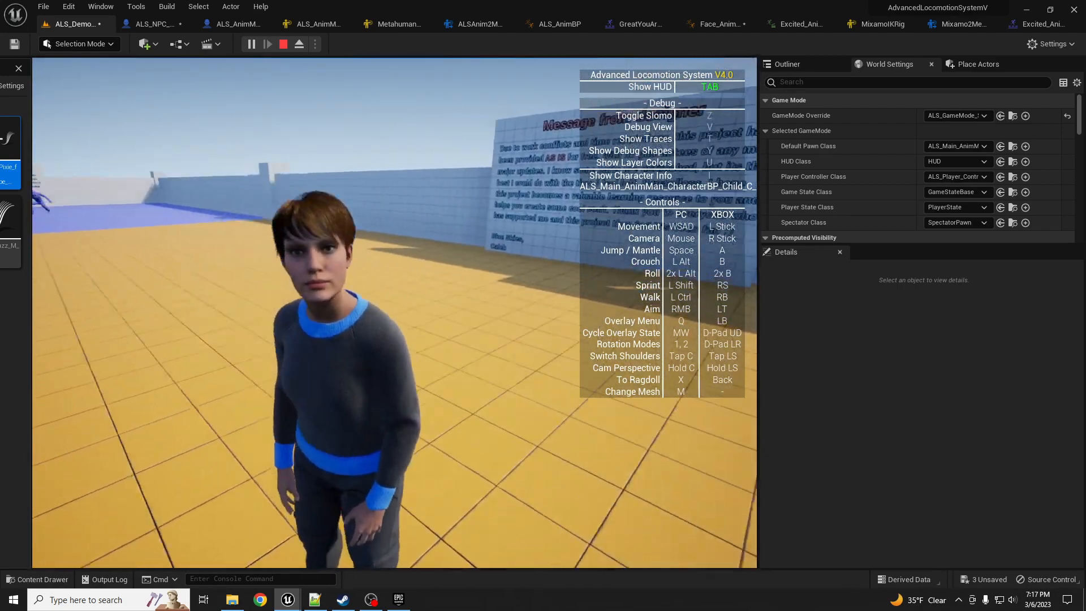
{"action": "key", "text": "shift+F1"}
{"action": "key", "text": "Escape"}
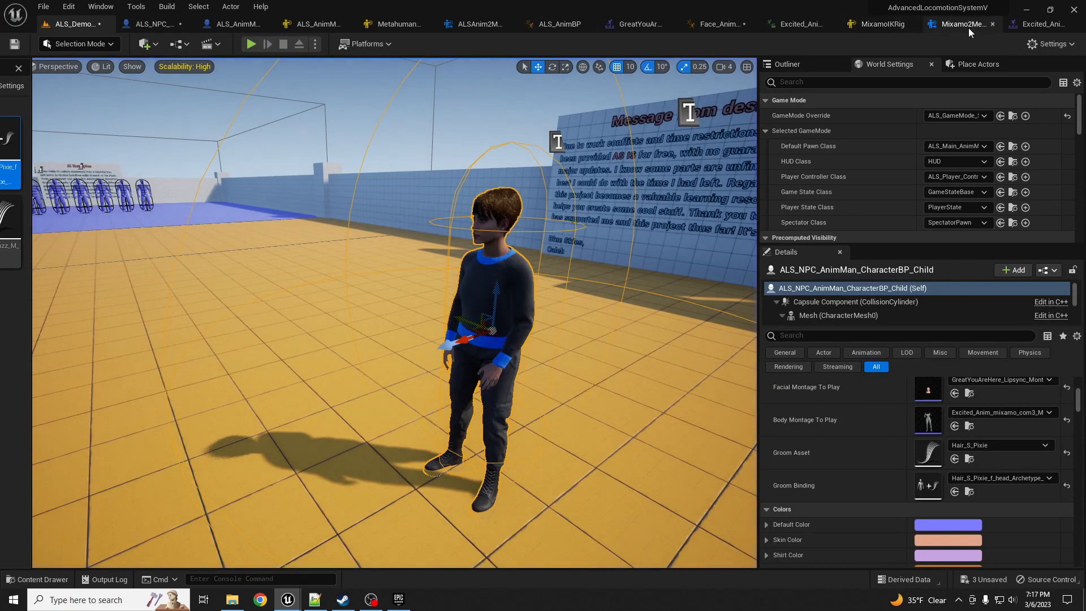
{"action": "left_click", "coordinate": [712, 24]}
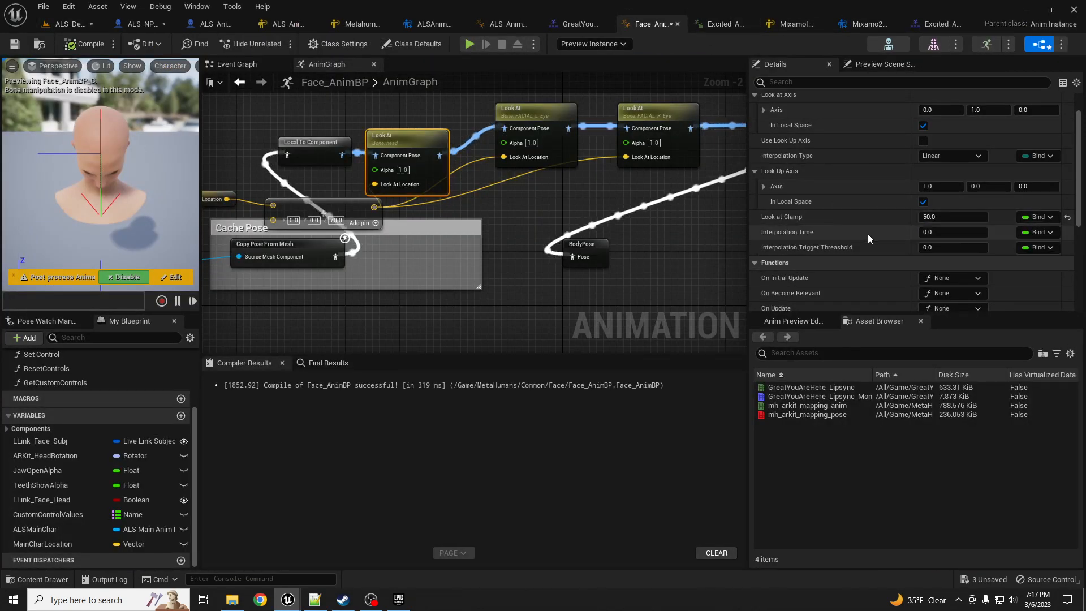
- In ALS_NPC_AnimMan_CharacterBP_Child's Event Graph, add a SetFocus node targeting the Get AIController return value and execute it after Stop Logic
{"action": "scroll", "coordinate": [885, 238], "scroll_direction": "up", "scroll_amount": 2}
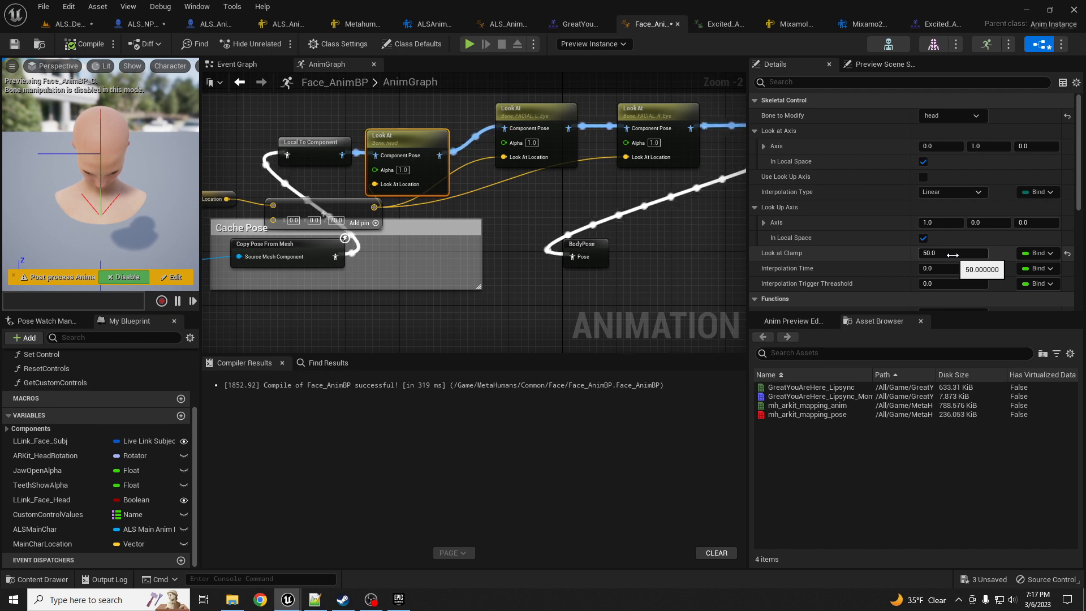
{"action": "left_click", "coordinate": [145, 25]}
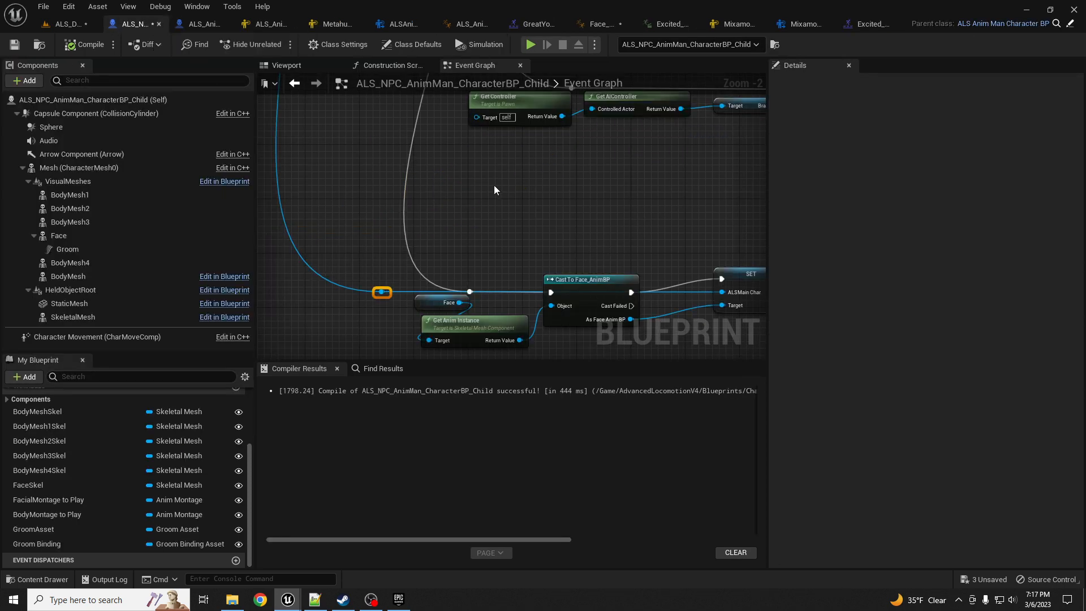
{"action": "right_click_drag", "start_coordinate": [494, 190], "coordinate": [448, 323]}
{"action": "scroll", "coordinate": [480, 290], "scroll_direction": "down", "scroll_amount": 2}
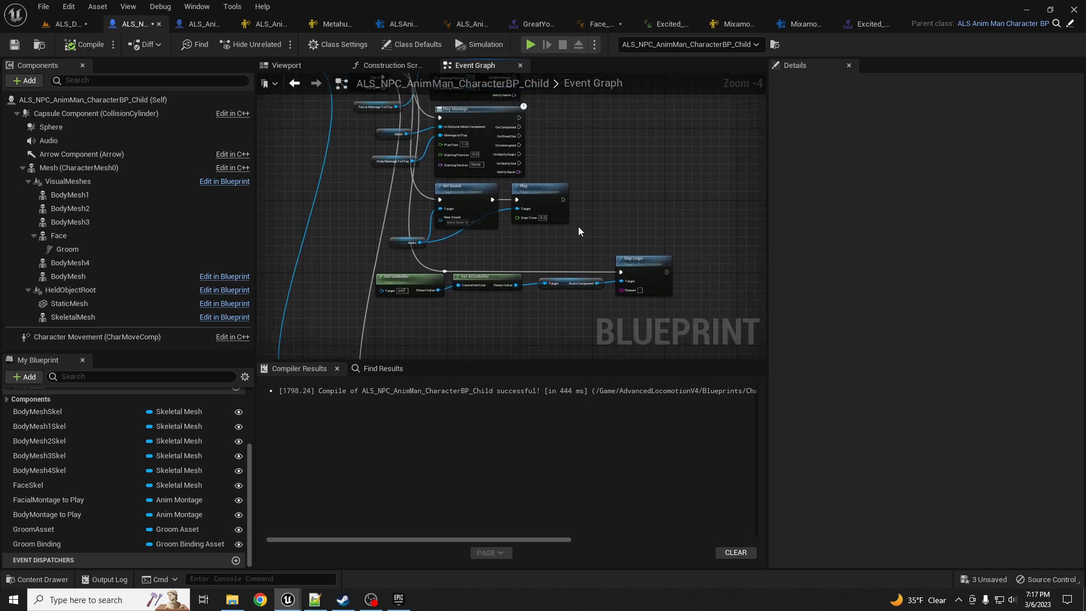
{"action": "right_click_drag", "start_coordinate": [578, 226], "coordinate": [600, 237]}
{"action": "scroll", "coordinate": [593, 280], "scroll_direction": "up", "scroll_amount": 2}
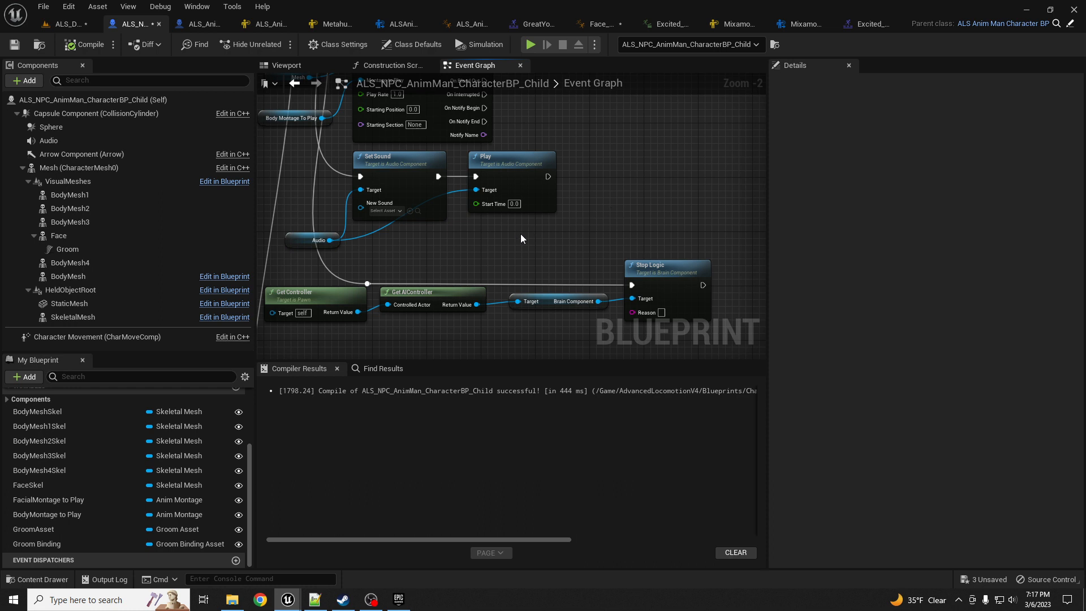
{"action": "right_click_drag", "start_coordinate": [521, 234], "coordinate": [492, 231]}
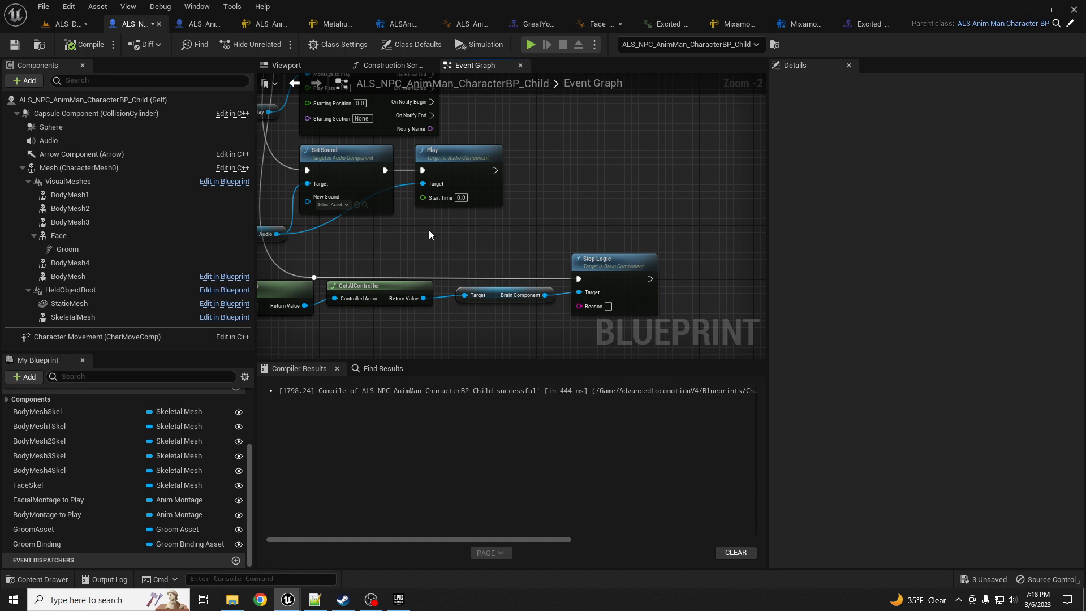
{"action": "right_click_drag", "start_coordinate": [460, 234], "coordinate": [466, 216]}
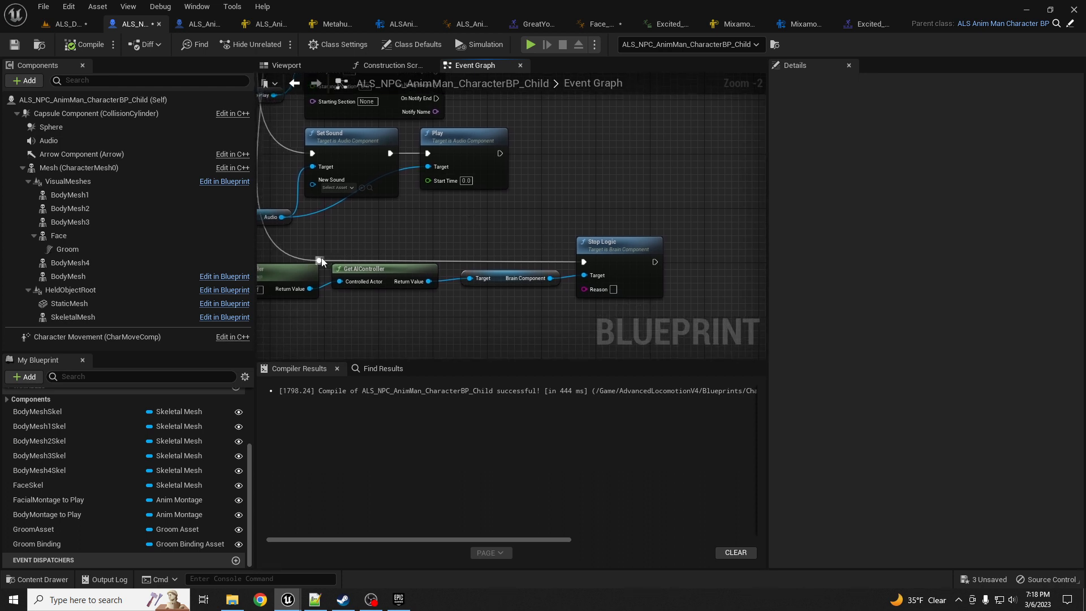
{"action": "right_click_drag", "start_coordinate": [475, 294], "coordinate": [547, 272]}
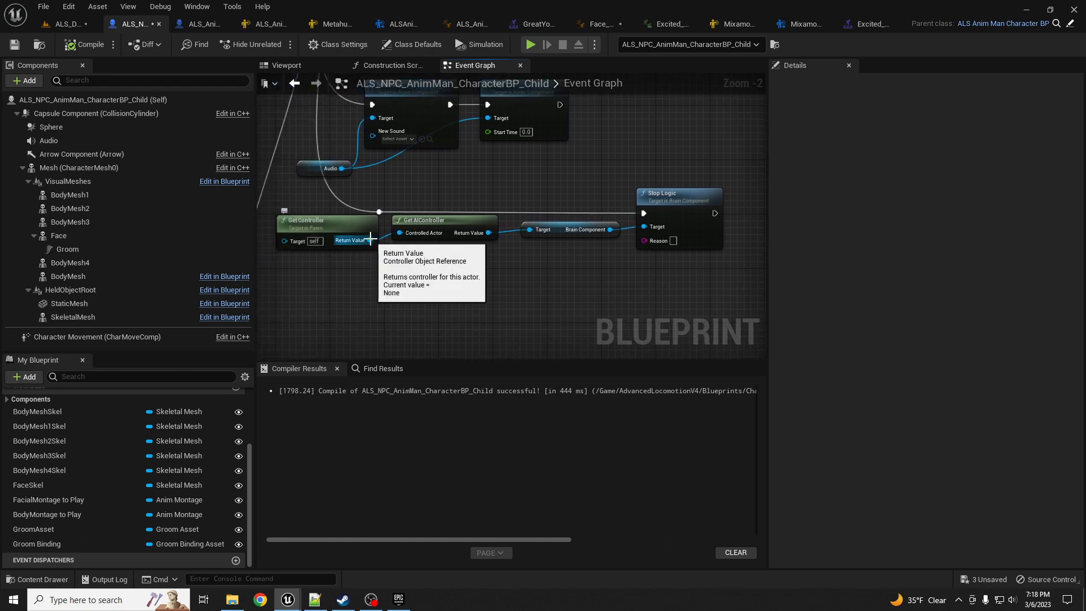
{"action": "mouse_move", "coordinate": [374, 245]}
{"action": "left_mouse_down"}
{"action": "mouse_move", "coordinate": [693, 293]}
{"action": "mouse_move", "coordinate": [387, 264]}
{"action": "mouse_move", "coordinate": [374, 242]}
{"action": "left_mouse_up"}
{"action": "left_click_drag", "start_coordinate": [488, 232], "coordinate": [656, 285]}
{"action": "type", "text": "set focu"}
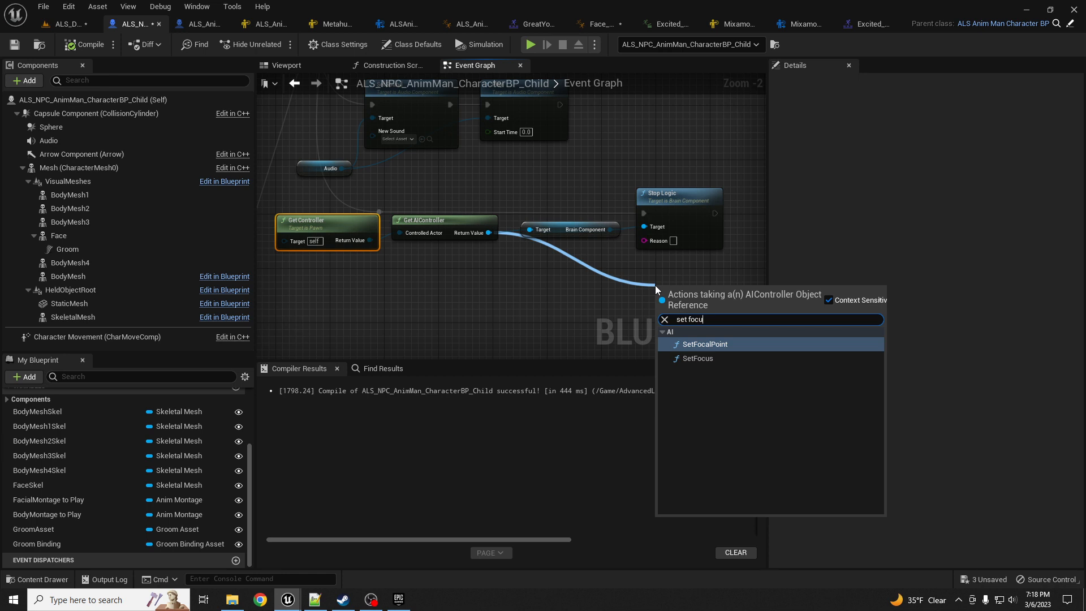
{"action": "key", "text": "Down"}
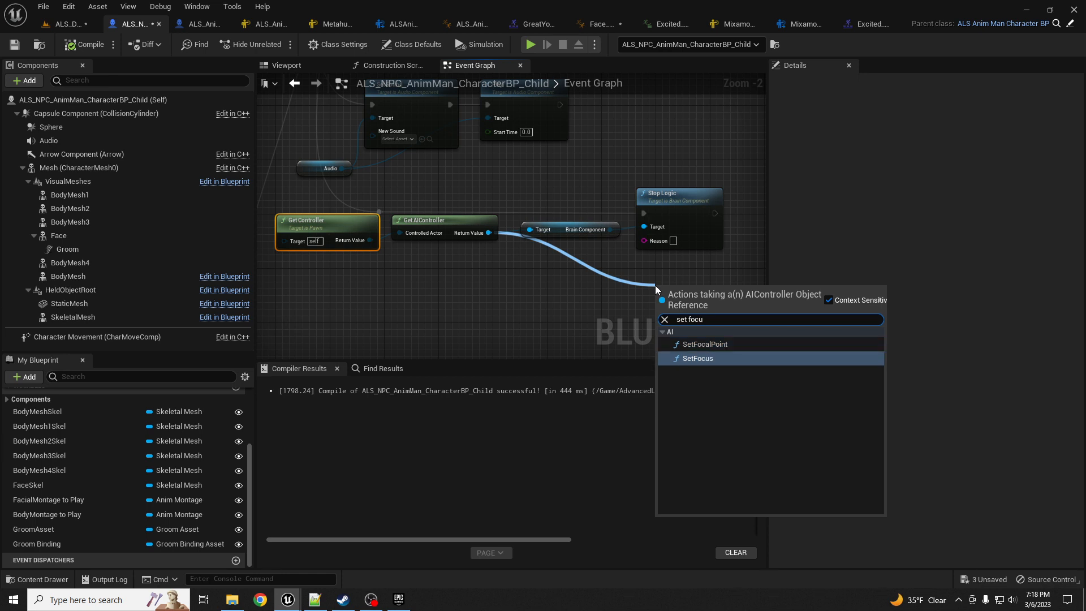
{"action": "key", "text": "Return"}
{"action": "left_click_drag", "start_coordinate": [716, 214], "coordinate": [679, 277]}
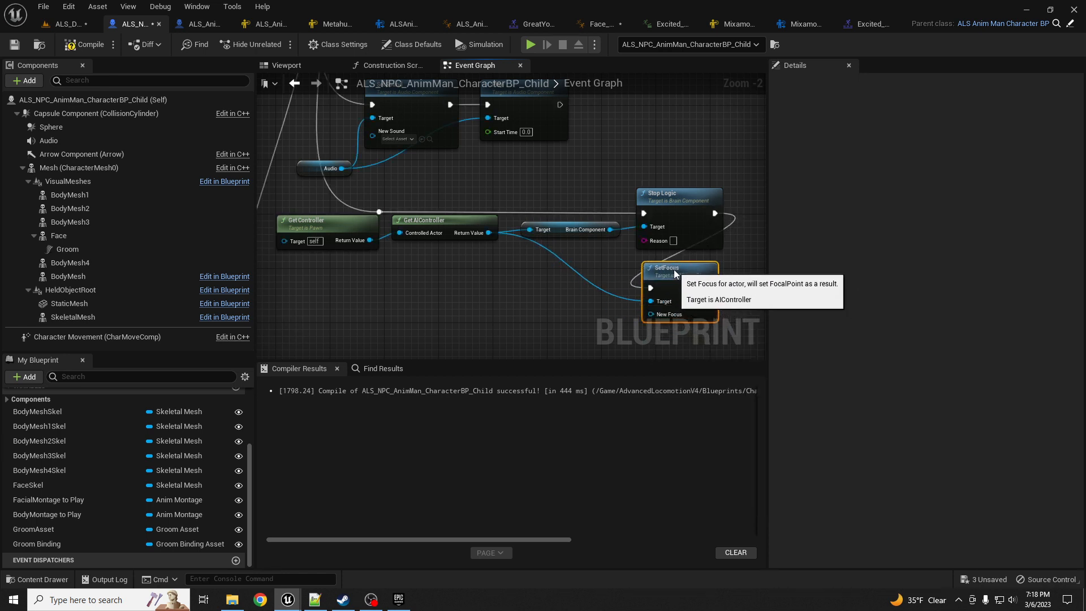
- Wire the main character reference from the lower reroute node into SetFocus's New Focus input and compile the blueprint
{"action": "scroll", "coordinate": [602, 293], "scroll_direction": "down", "scroll_amount": 2}
{"action": "right_click_drag", "start_coordinate": [491, 227], "coordinate": [533, 296]}
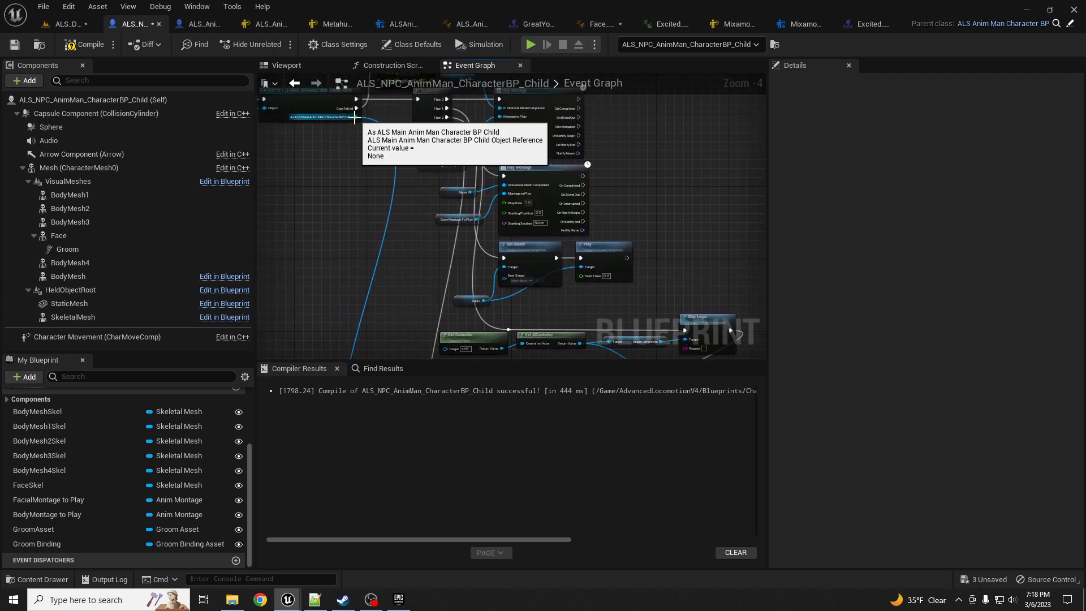
{"action": "right_click_drag", "start_coordinate": [408, 237], "coordinate": [385, 138]}
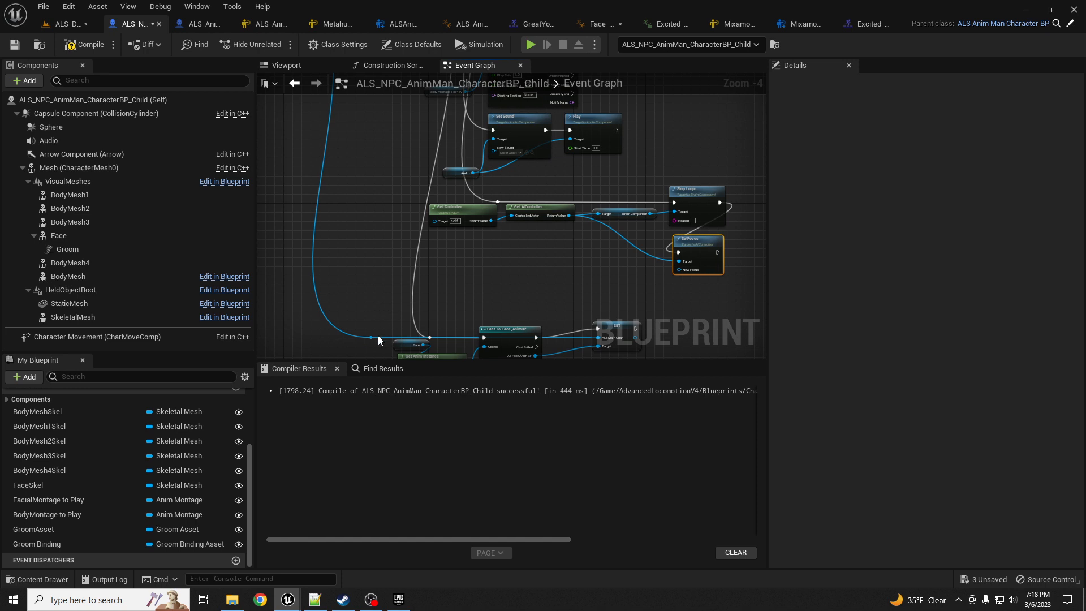
{"action": "left_click_drag", "start_coordinate": [372, 338], "coordinate": [679, 271]}
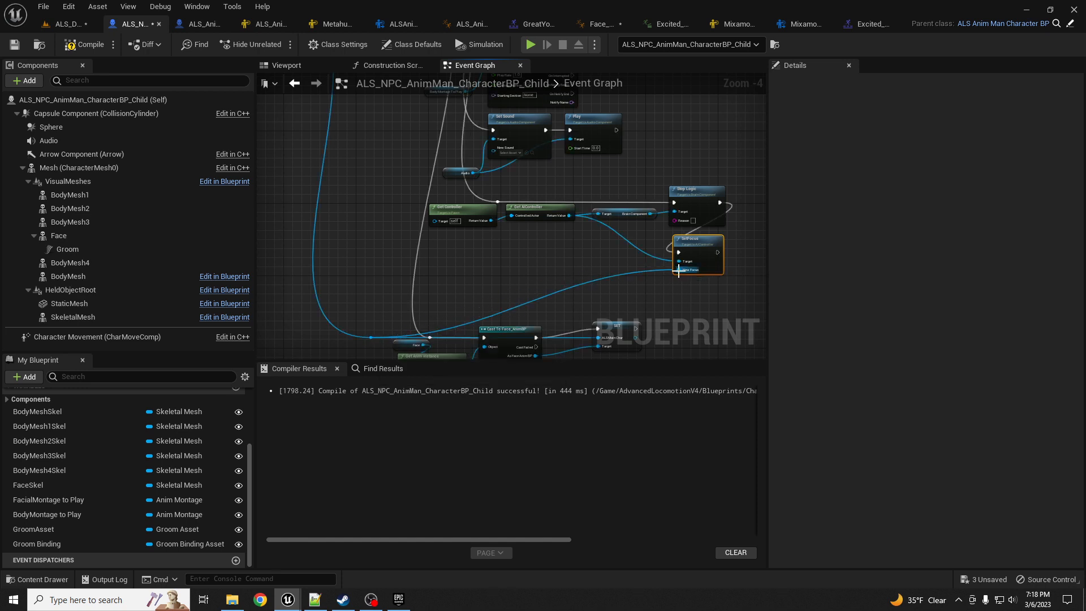
{"action": "left_click", "coordinate": [79, 49]}
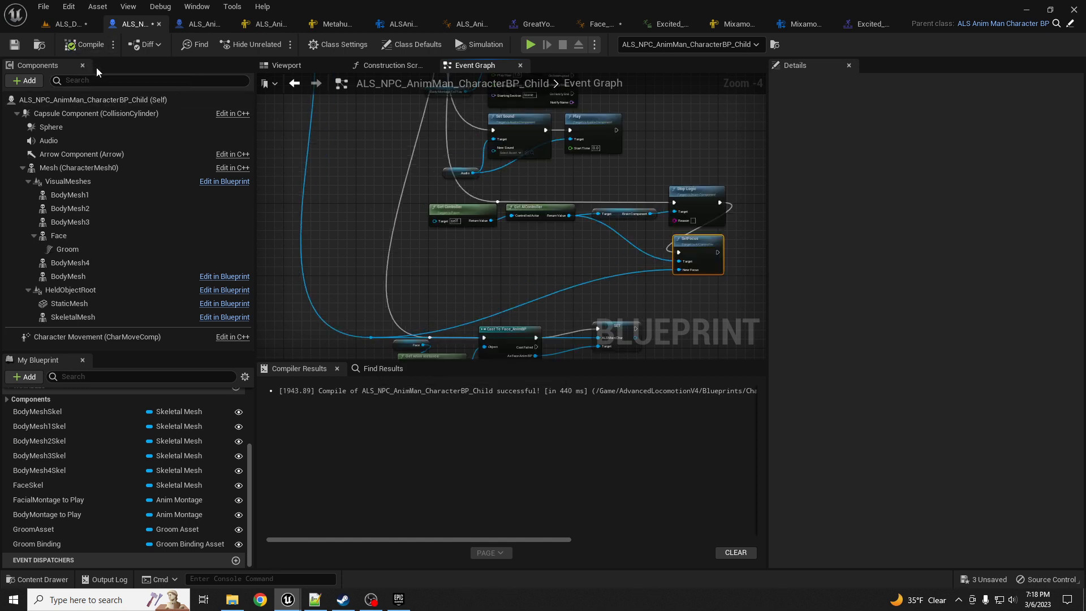
- Play the demo level, move and jump around the NPC to test whether its body turns toward the player, and stop playing
{"action": "left_click", "coordinate": [68, 24]}
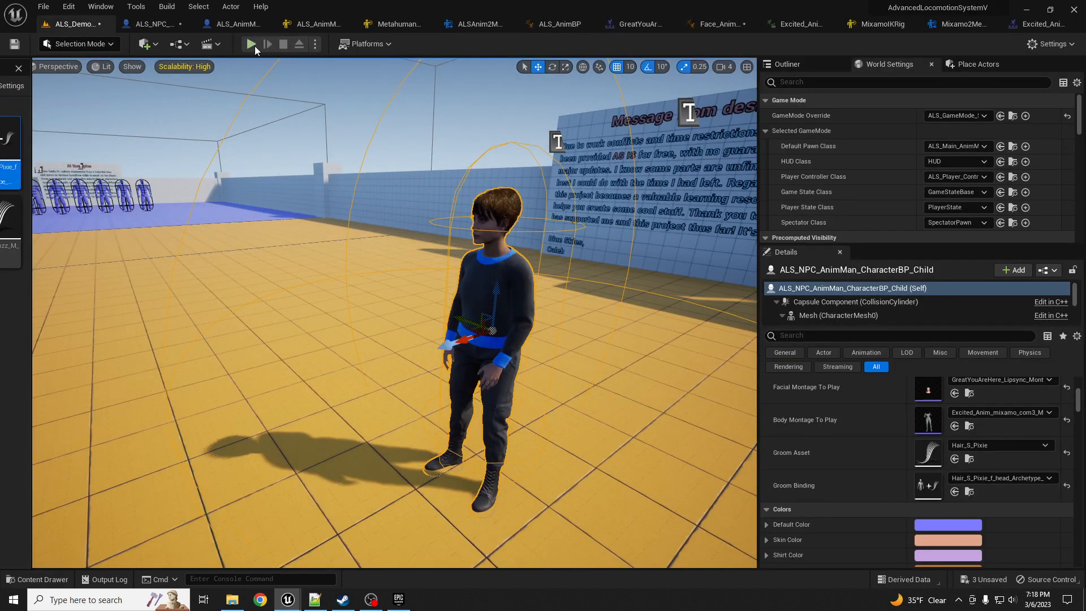
{"action": "key", "text": "f"}
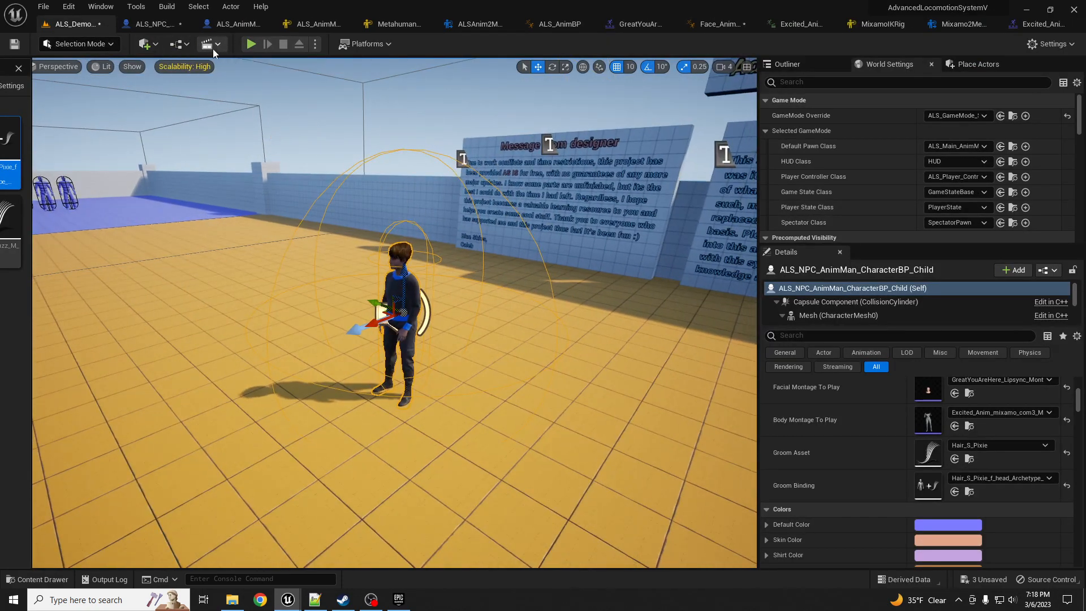
{"action": "left_click", "coordinate": [252, 45]}
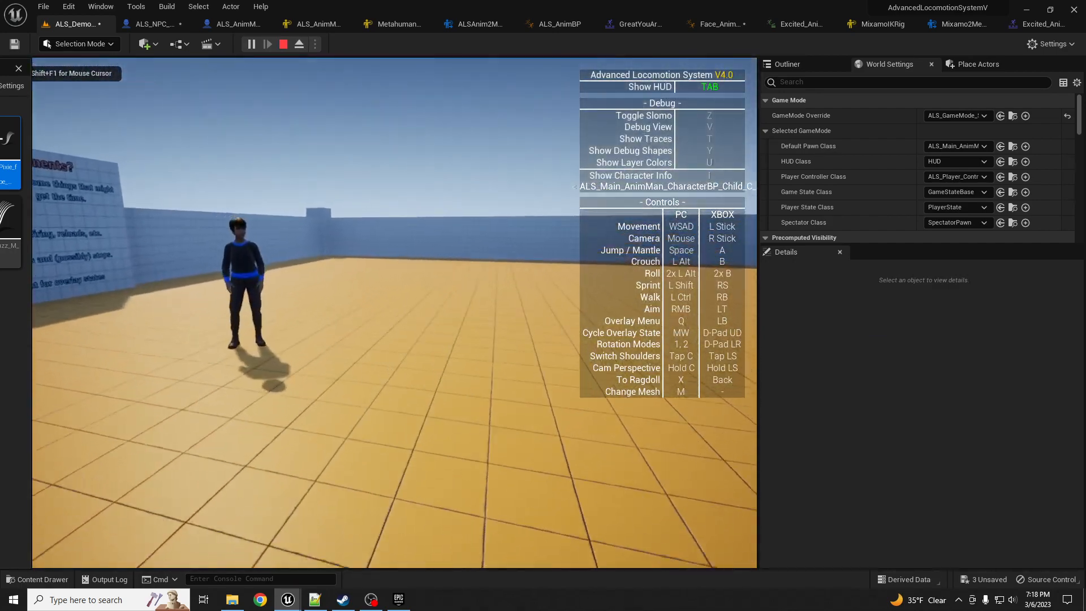
{"action": "key", "text": "s"}
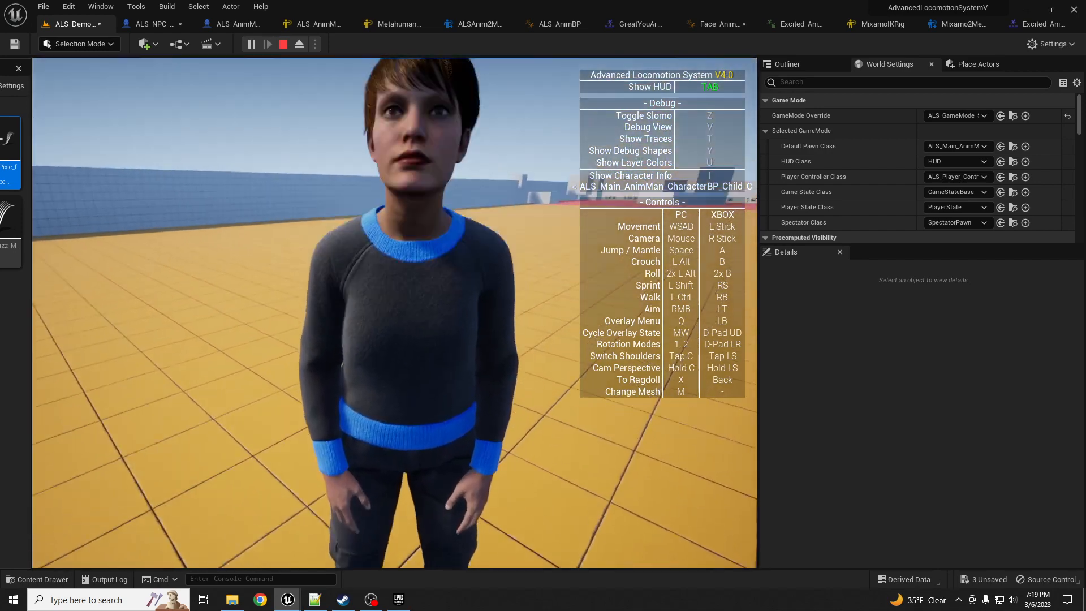
{"action": "key", "text": "space"}
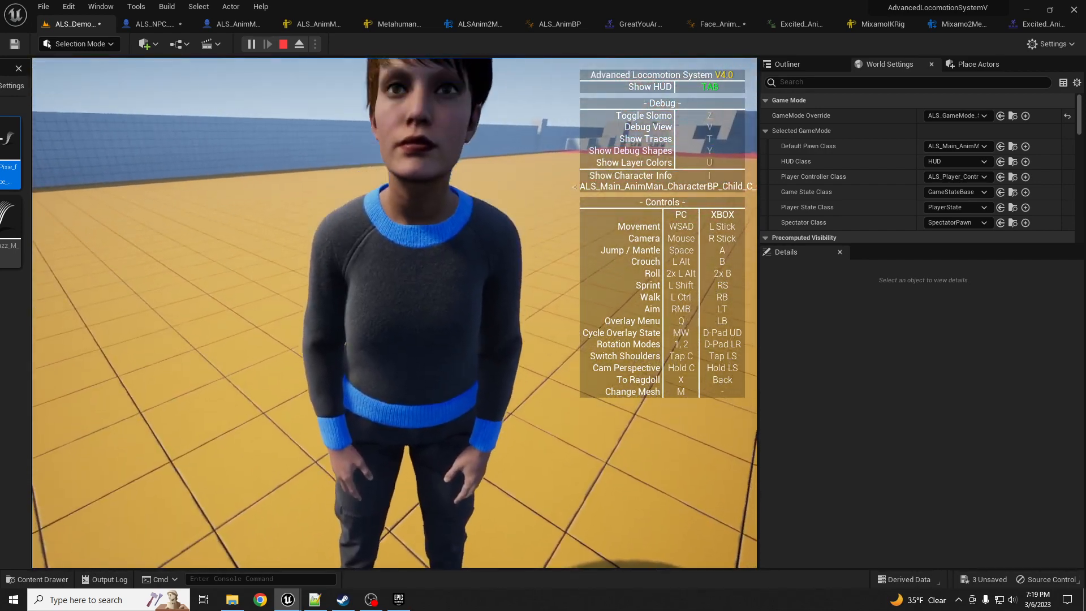
{"action": "key", "text": "space"}
{"action": "key", "text": "space"}
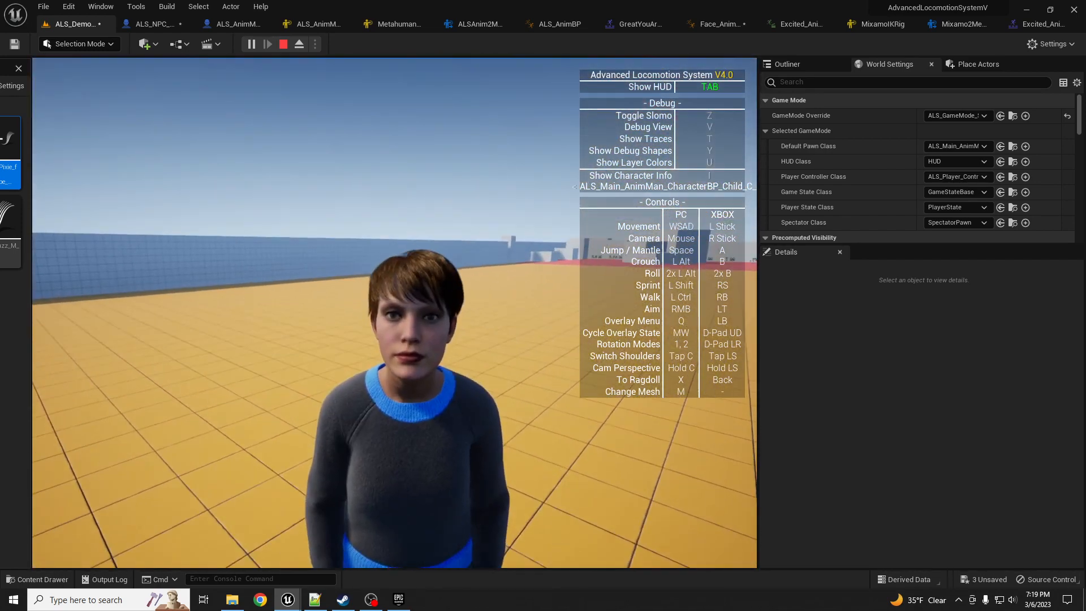
{"action": "key", "text": "Escape"}
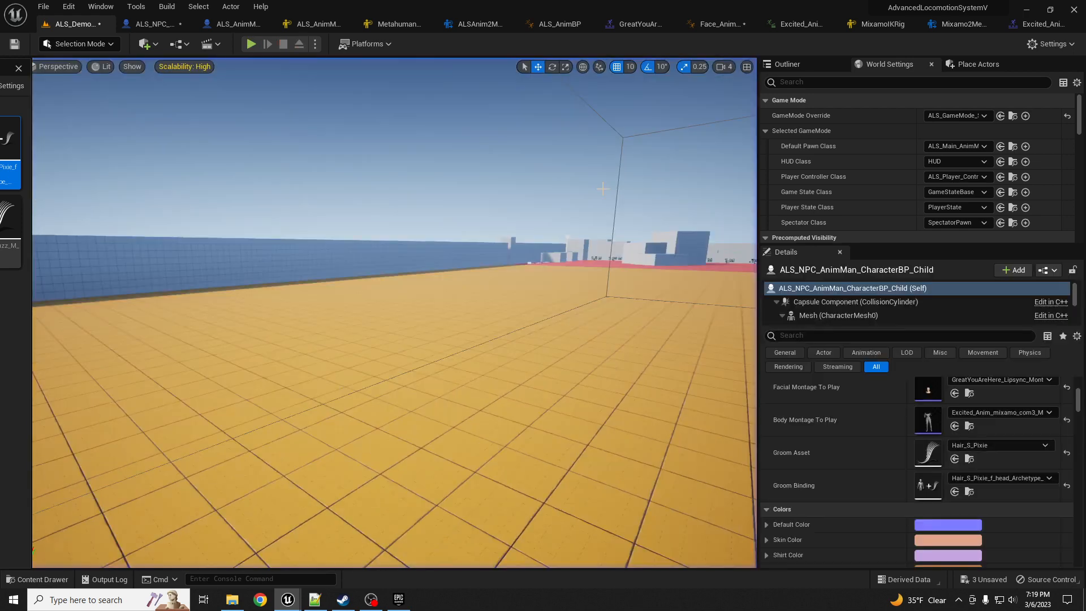
- In the NPC blueprint's Event Graph, promote the Set Sound node's New Sound input to a variable
{"action": "scroll", "coordinate": [854, 427], "scroll_direction": "up", "scroll_amount": 4}
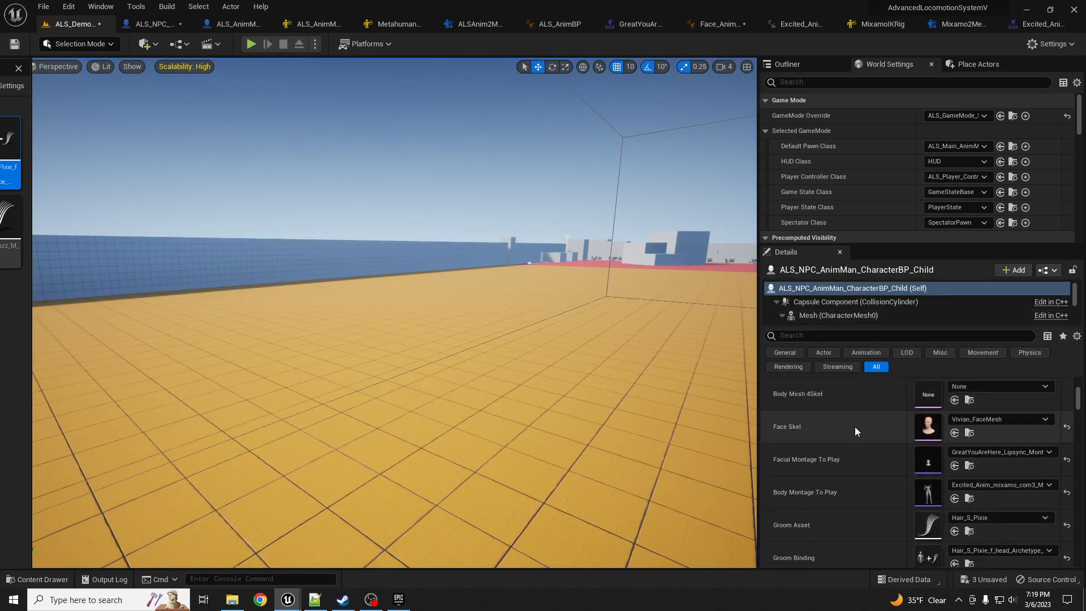
{"action": "scroll", "coordinate": [842, 427], "scroll_direction": "up", "scroll_amount": 7}
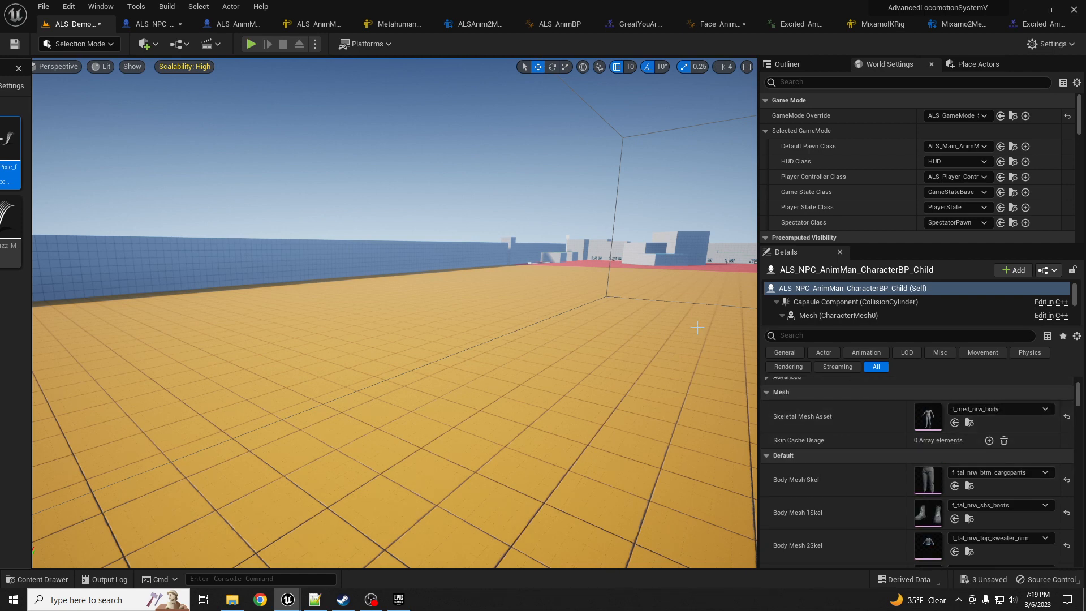
{"action": "left_click", "coordinate": [164, 26]}
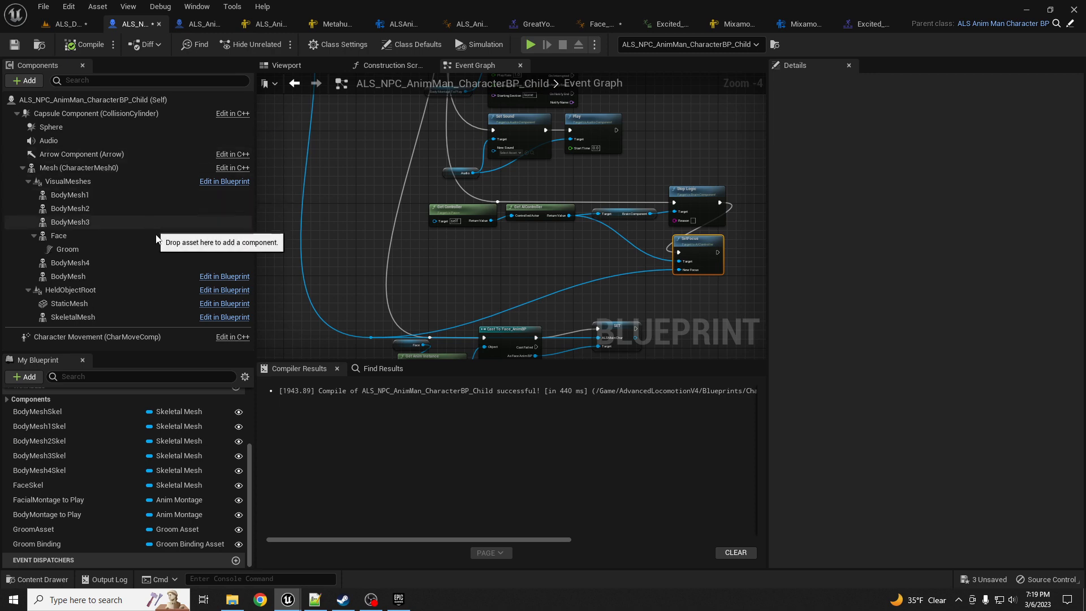
{"action": "left_click", "coordinate": [67, 140]}
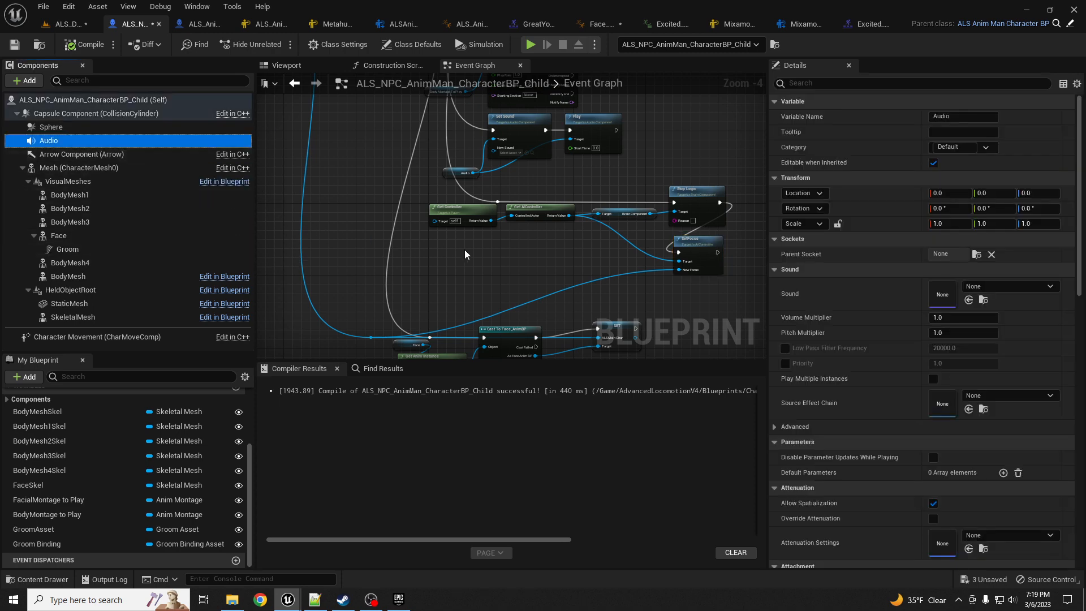
{"action": "right_click_drag", "start_coordinate": [501, 261], "coordinate": [542, 345]}
{"action": "scroll", "coordinate": [579, 243], "scroll_direction": "up", "scroll_amount": 4}
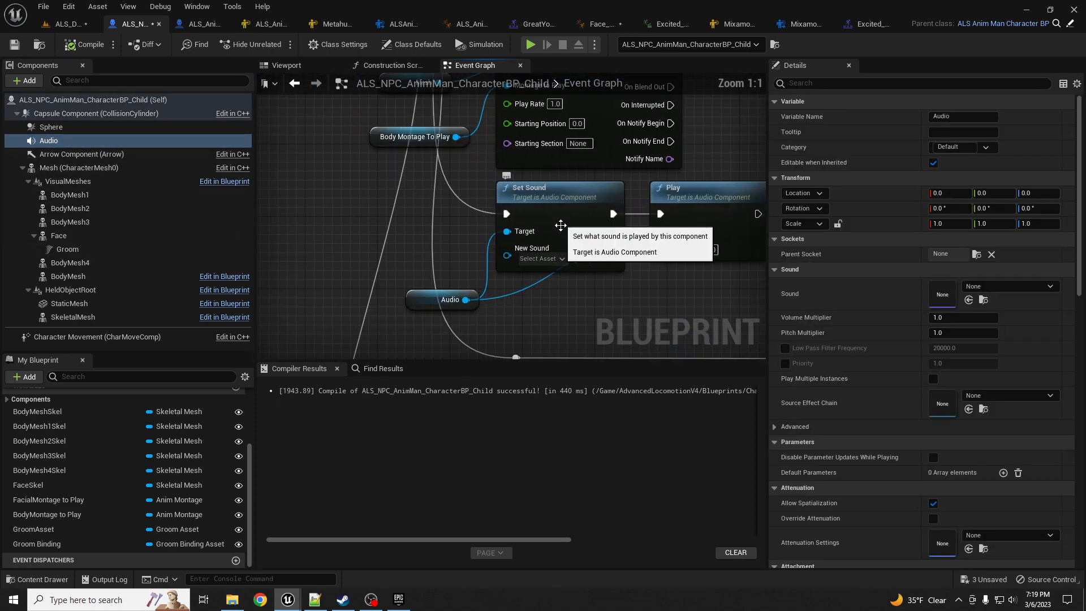
{"action": "left_click_drag", "start_coordinate": [505, 258], "coordinate": [405, 254]}
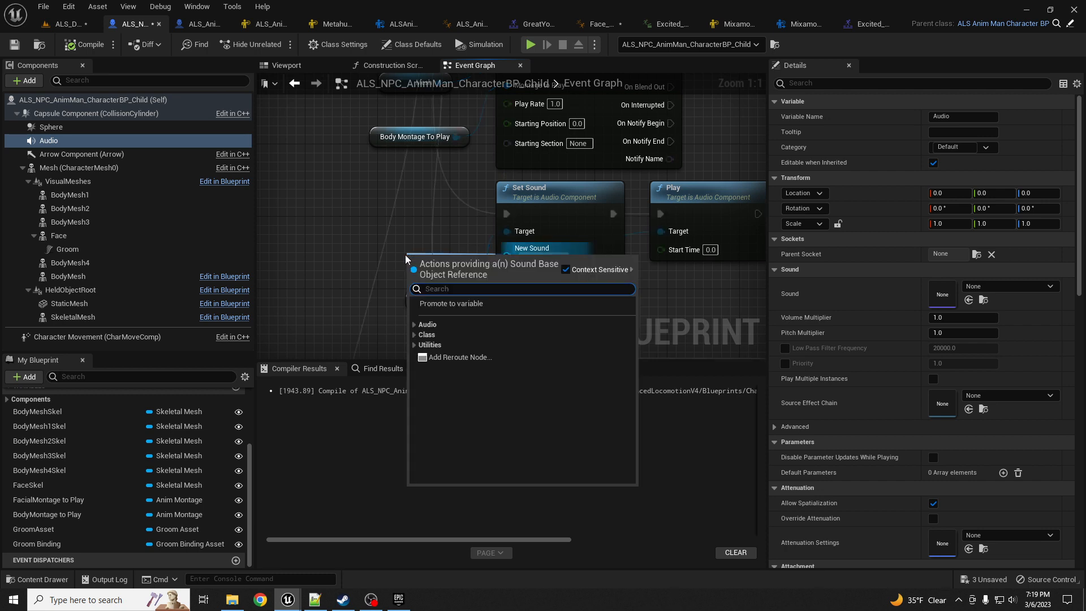
{"action": "left_click", "coordinate": [442, 304]}
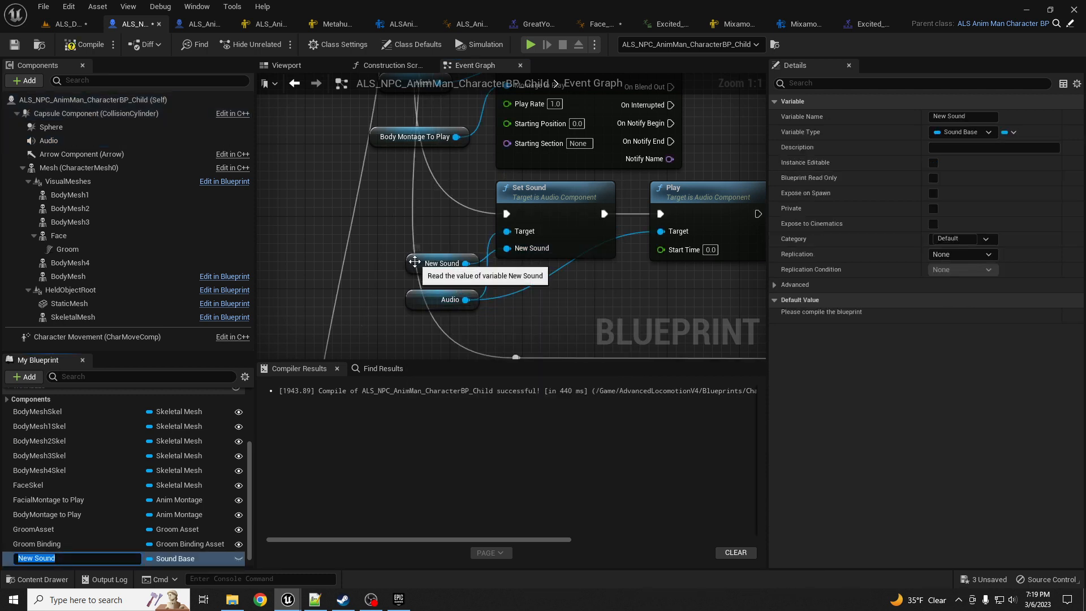
- Rename the promoted sound variable to speech, compile the blueprint, and make the variable instance editable
{"action": "left_click", "coordinate": [419, 262]}
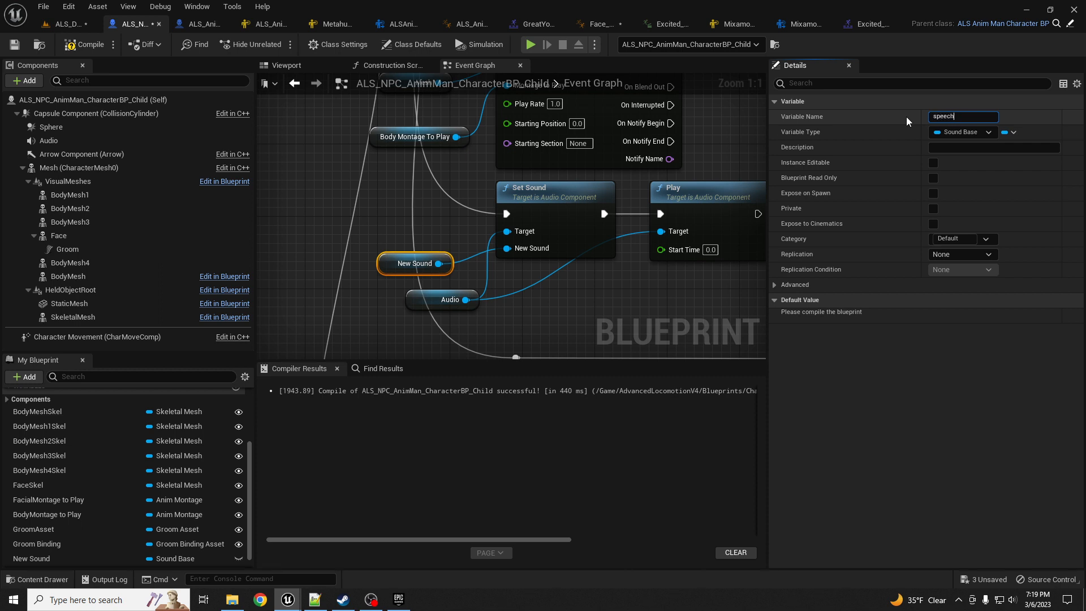
{"action": "type", "text": "speech"}
{"action": "key", "text": "Return"}
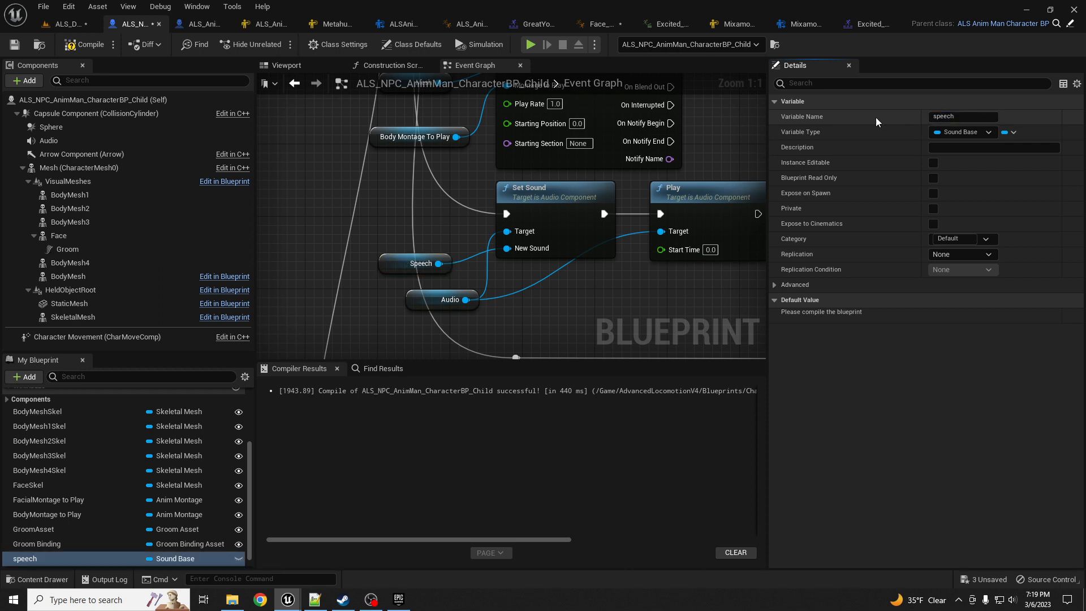
{"action": "left_click", "coordinate": [85, 45]}
{"action": "left_click", "coordinate": [238, 559]}
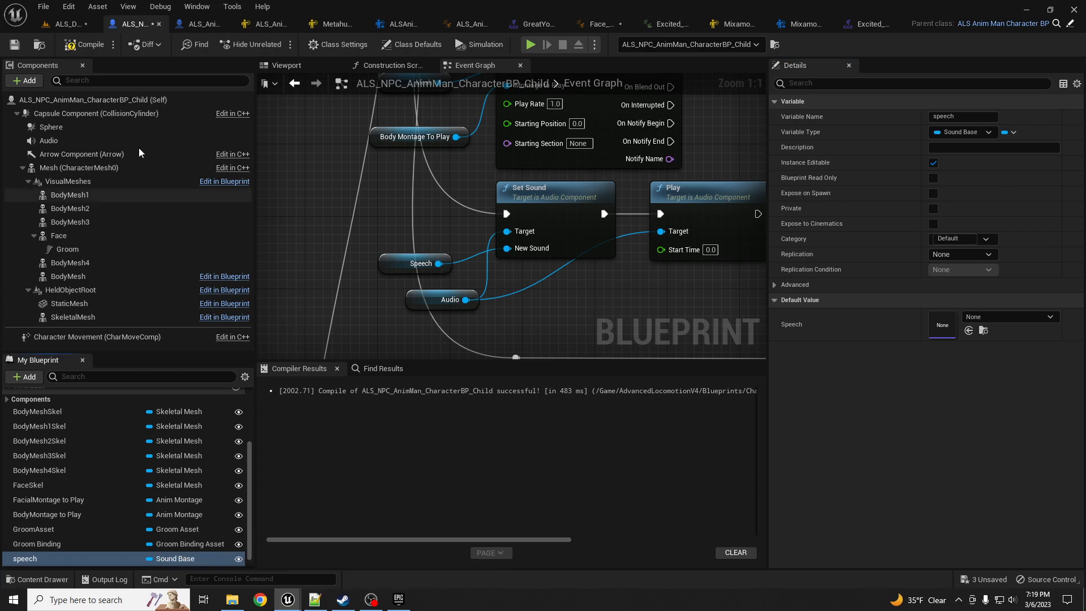
- In the demo level, set the NPC instance's Speech property to the GreatYouAreHere sound
{"action": "left_click", "coordinate": [77, 27]}
{"action": "right_click_drag", "start_coordinate": [350, 283], "coordinate": [90, 302]}
{"action": "key", "text": "f"}
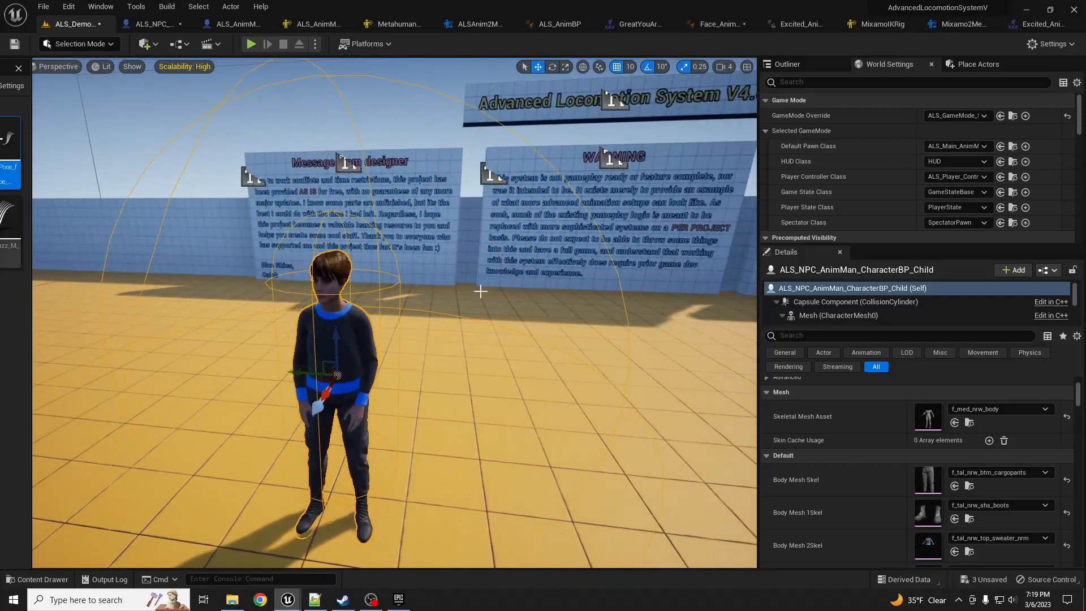
{"action": "scroll", "coordinate": [1006, 483], "scroll_direction": "down", "scroll_amount": 5}
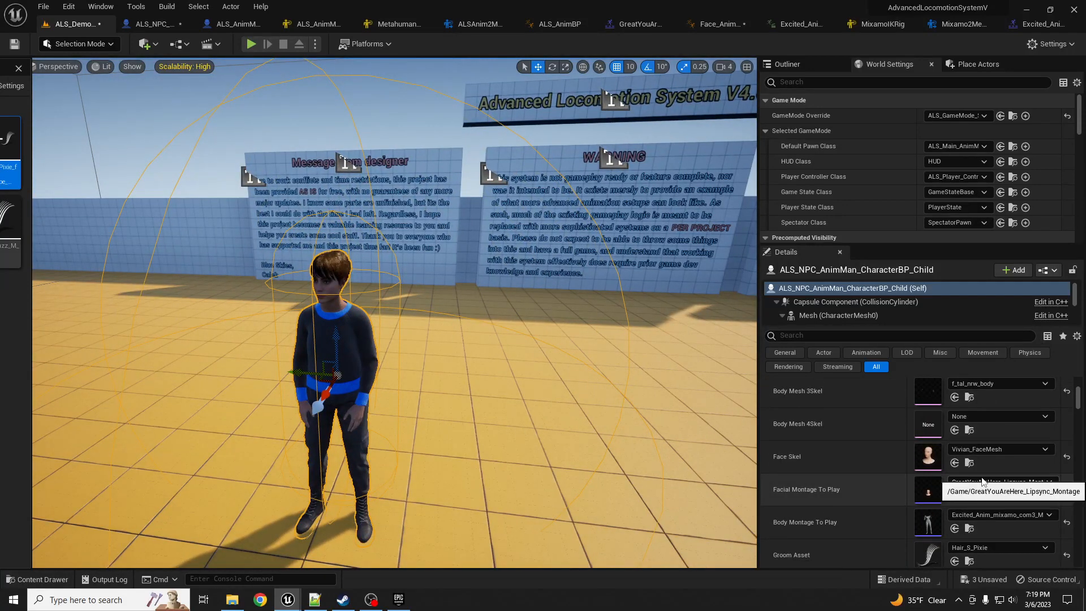
{"action": "scroll", "coordinate": [867, 433], "scroll_direction": "down", "scroll_amount": 3}
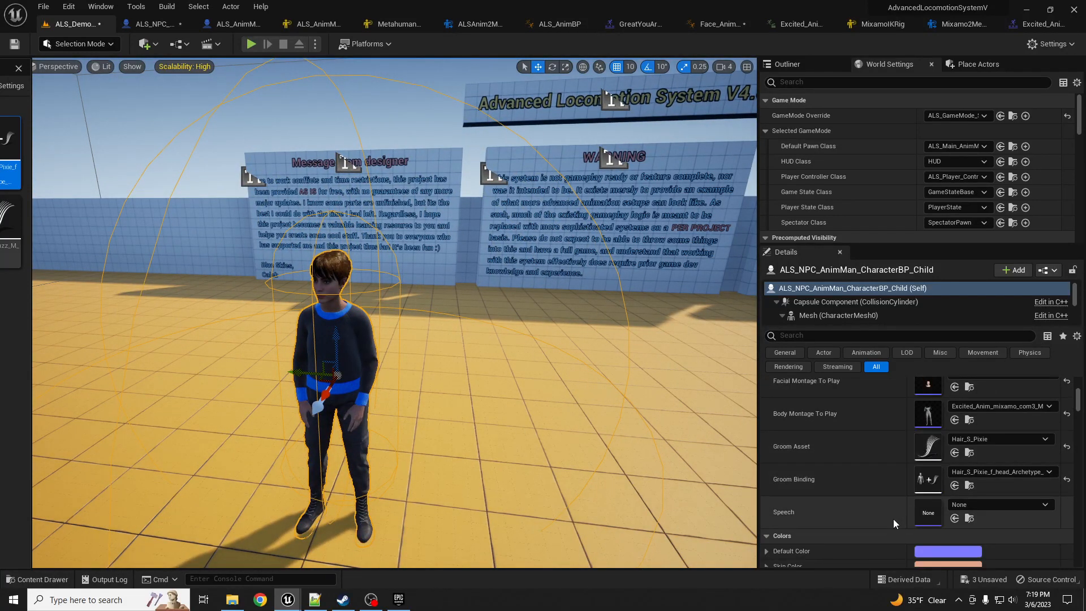
{"action": "left_click", "coordinate": [996, 503]}
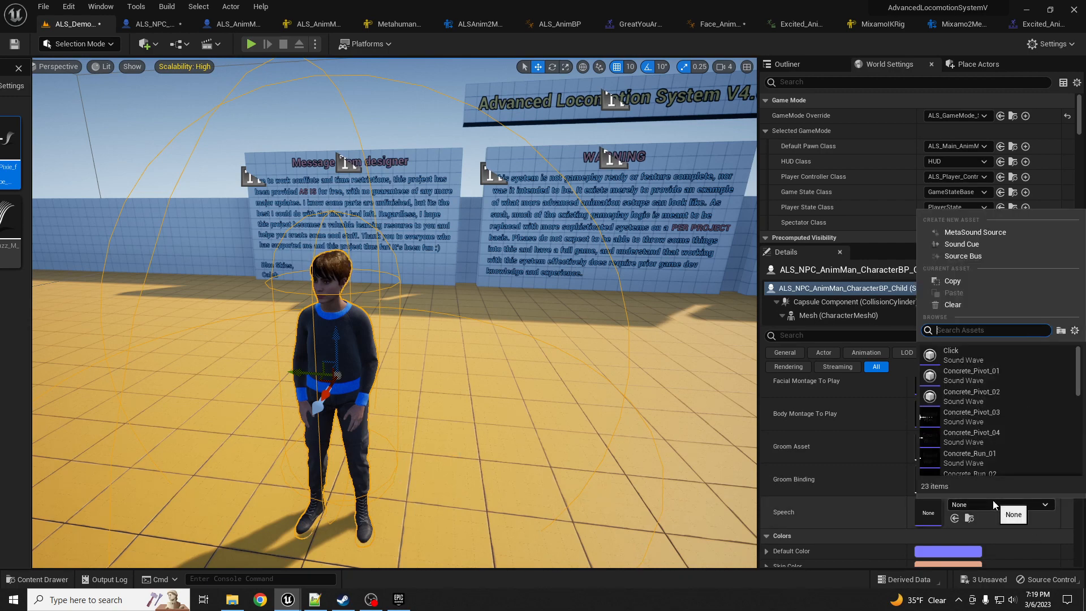
{"action": "scroll", "coordinate": [1026, 385], "scroll_direction": "down", "scroll_amount": 5}
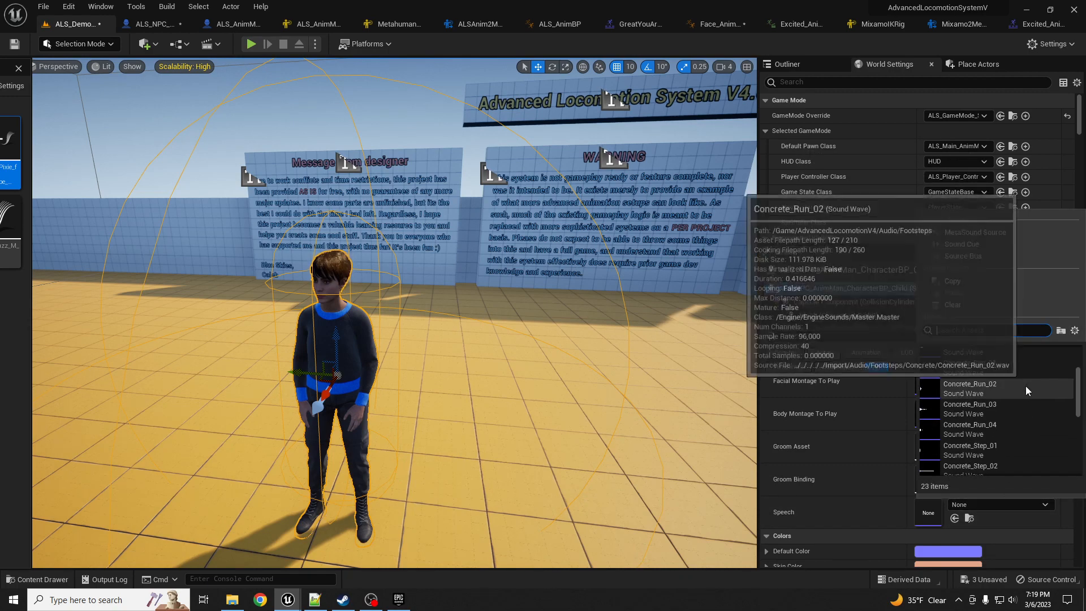
{"action": "left_click", "coordinate": [986, 455]}
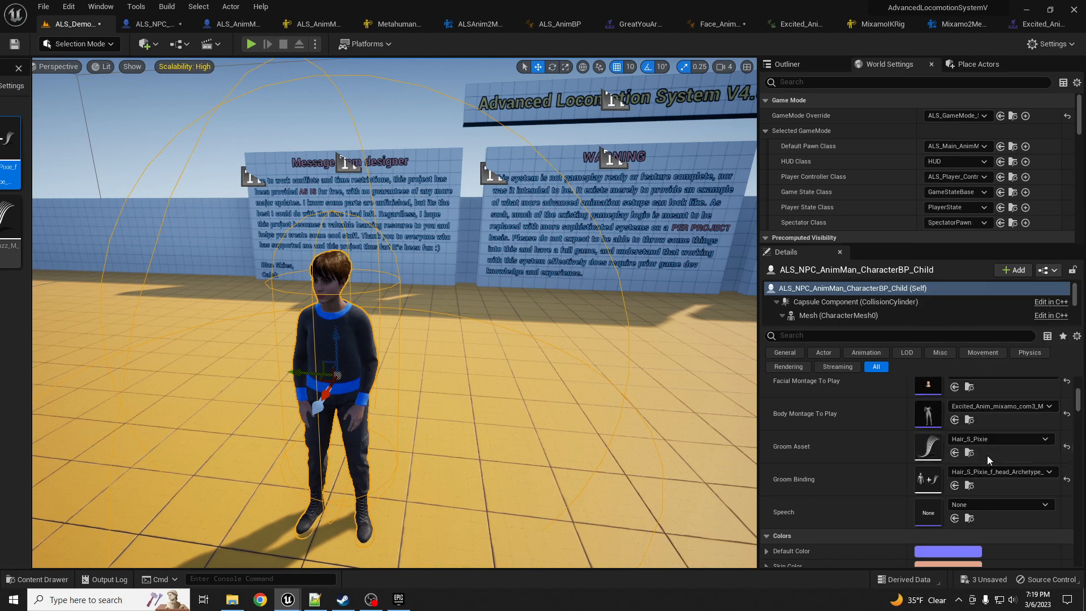
- Play the demo level, walk around and up to the NPC to test its speech and its turning toward the player, and stop playing
{"action": "key", "text": "s"}
{"action": "right_click_drag", "start_coordinate": [279, 121], "coordinate": [274, 108]}
{"action": "left_click", "coordinate": [251, 44]}
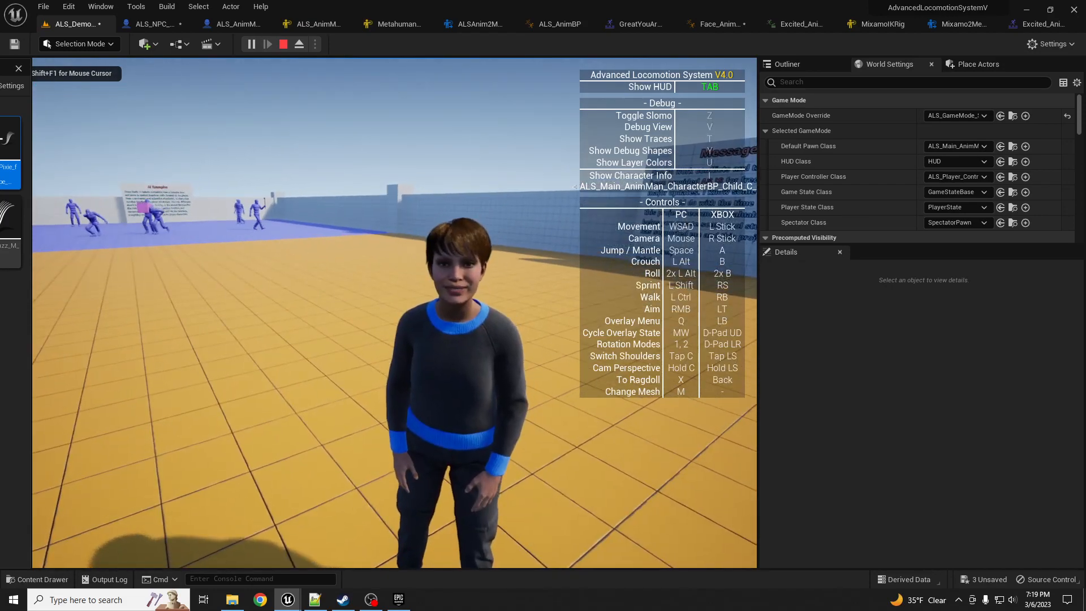
{"action": "key", "text": "a"}
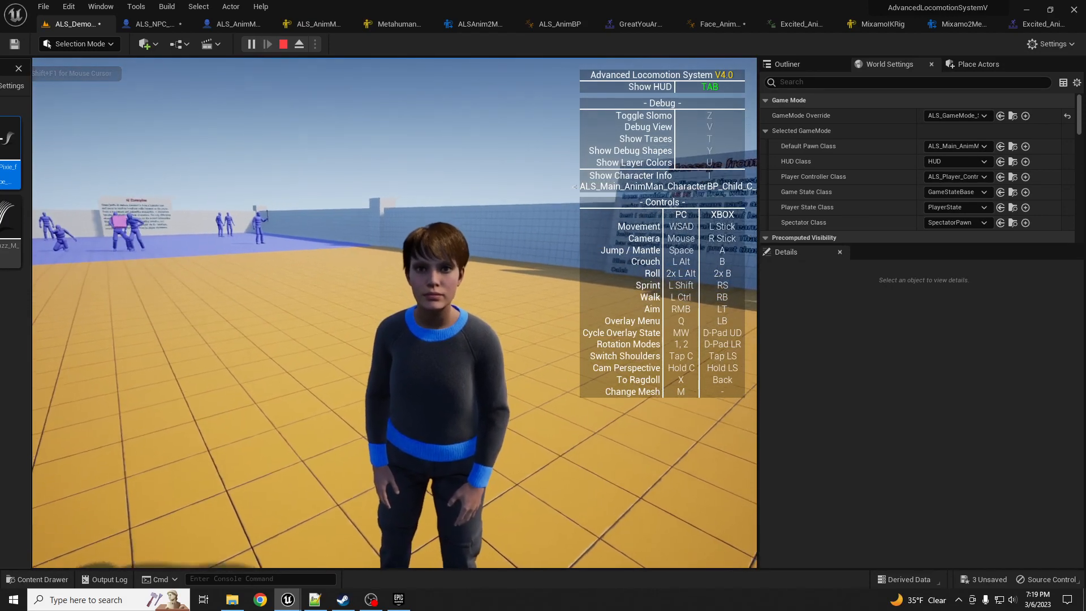
{"action": "key", "text": "s"}
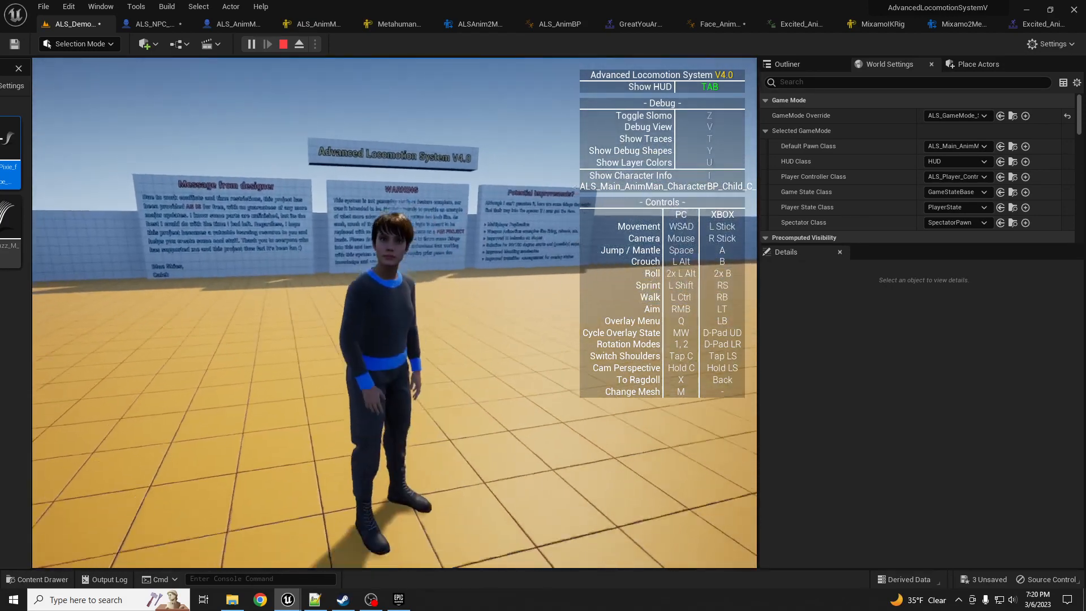
{"action": "key", "text": "w"}
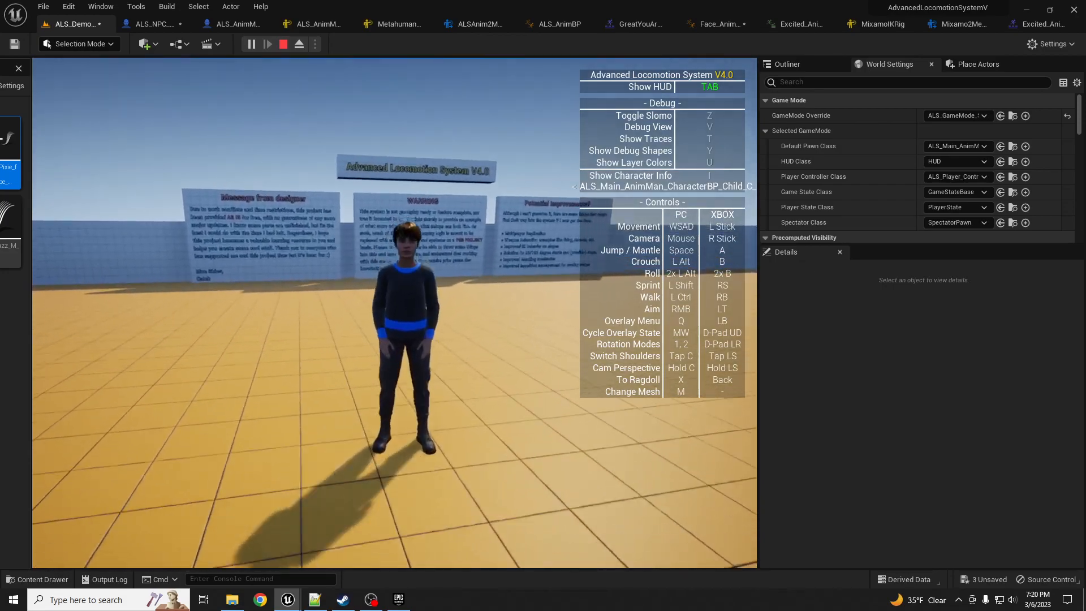
{"action": "key", "text": "s"}
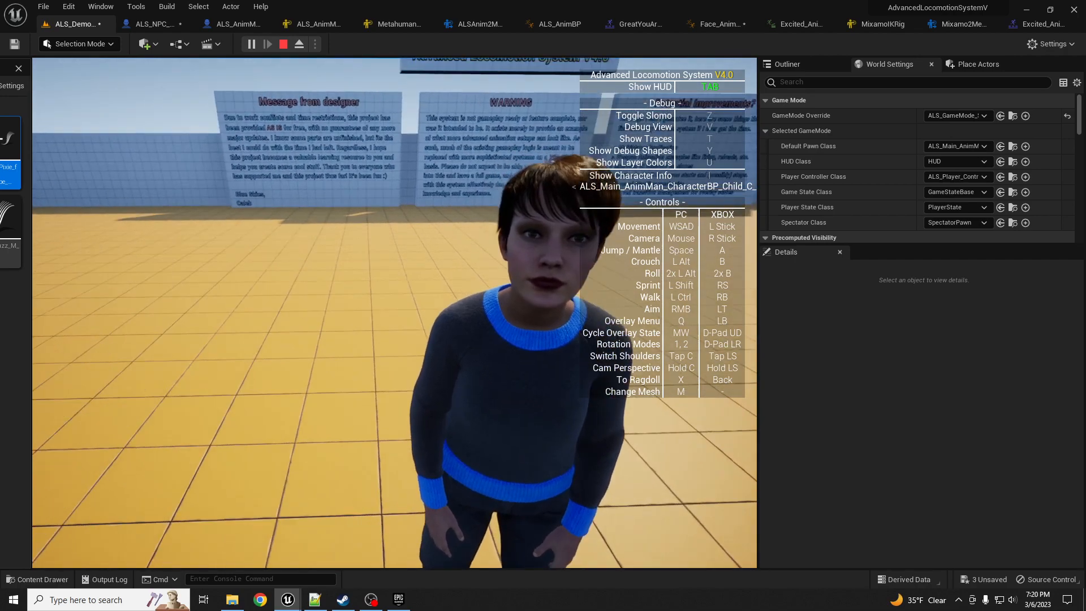
{"action": "key", "text": "s"}
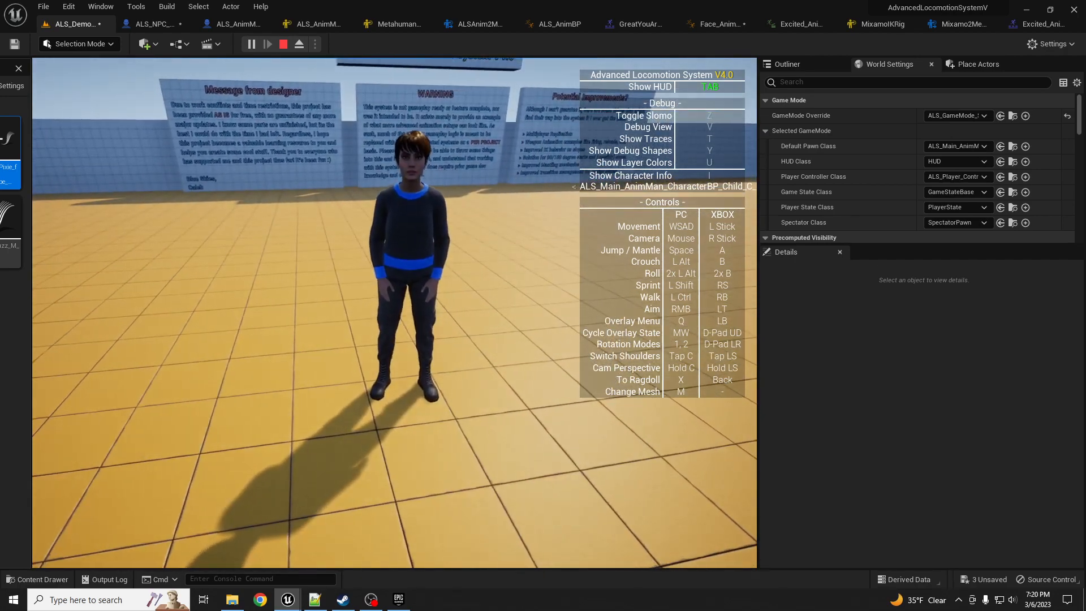
{"action": "key", "text": "e"}
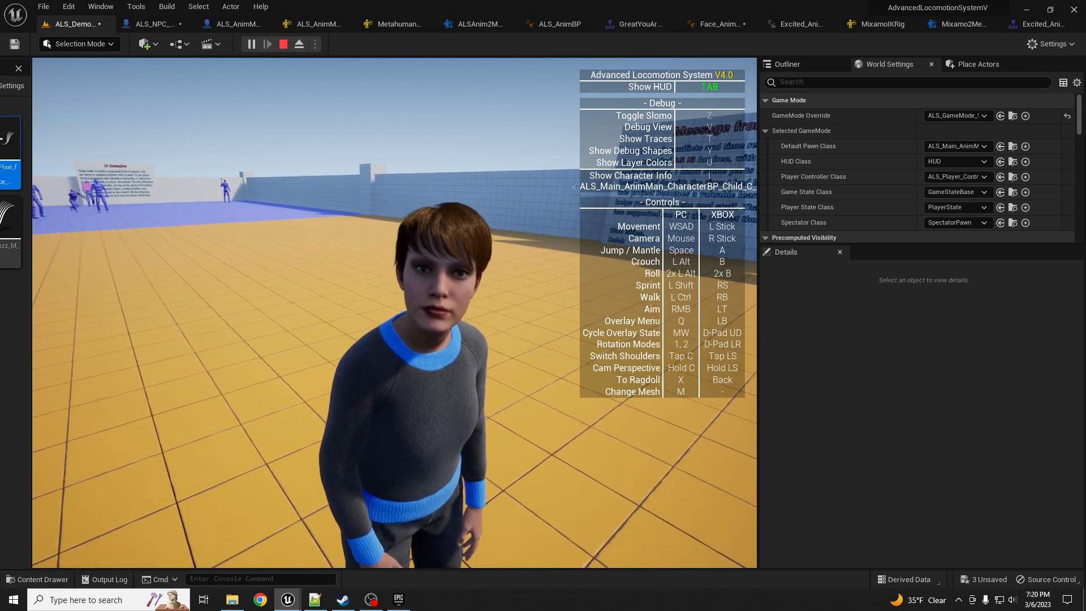
{"action": "key", "text": "Escape"}
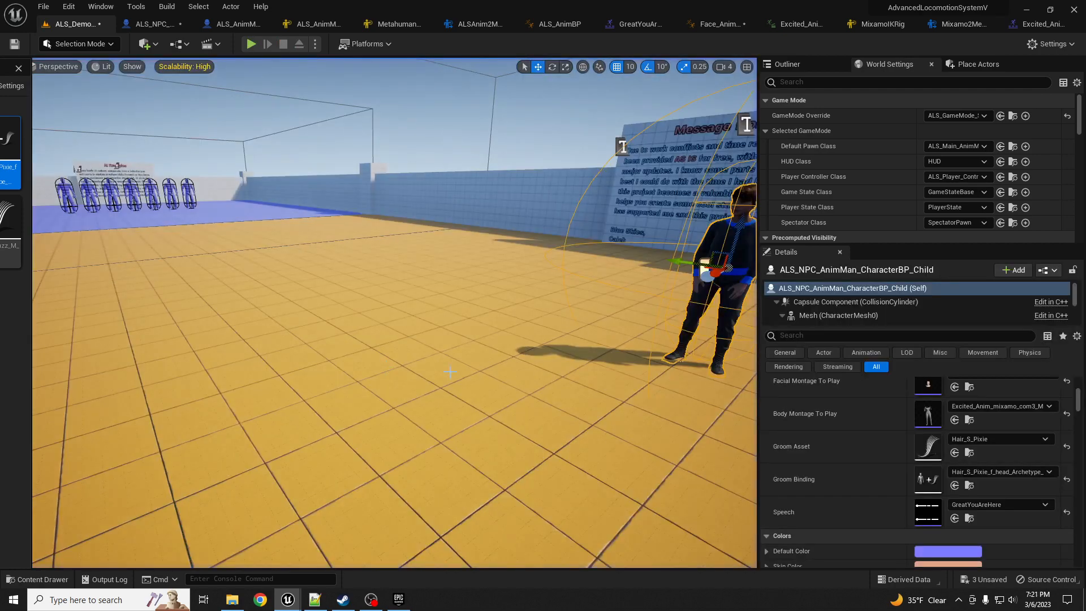